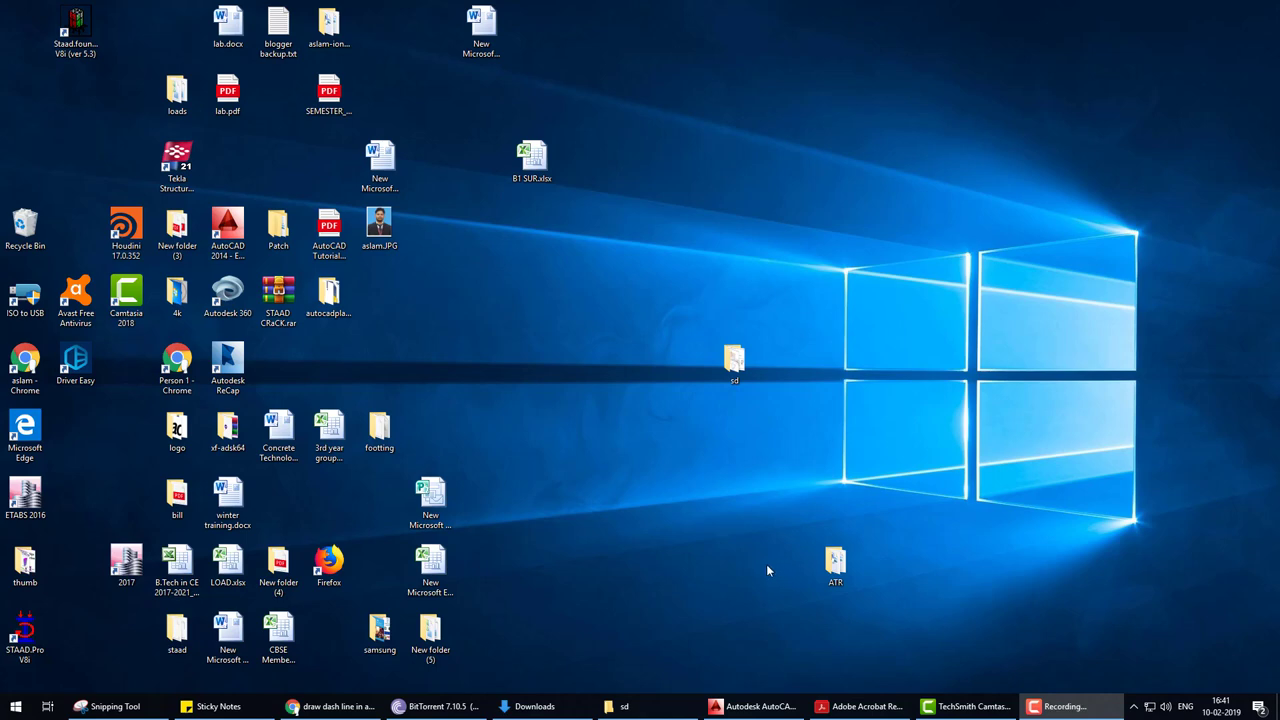
Maximize the sd folder window and open 1.JPG in Picasa Photo Viewer.
{"action": "left_click", "coordinate": [640, 708]}
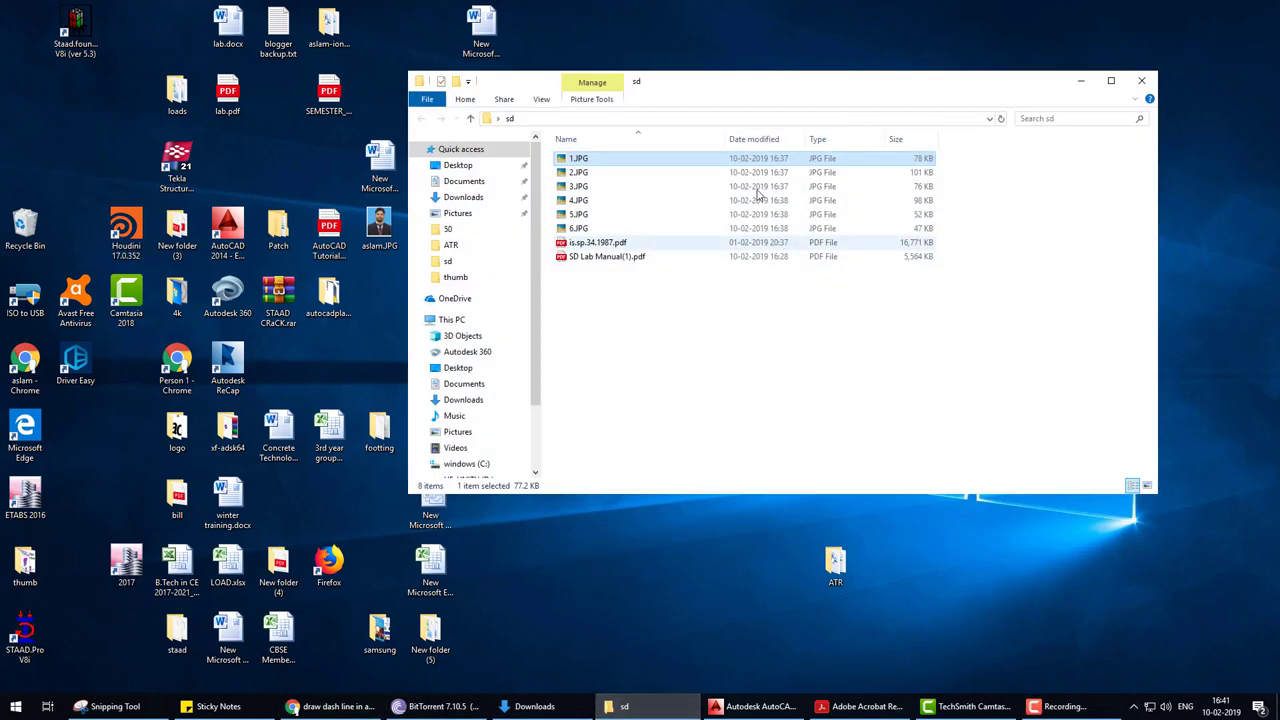
{"action": "double_click", "coordinate": [686, 72]}
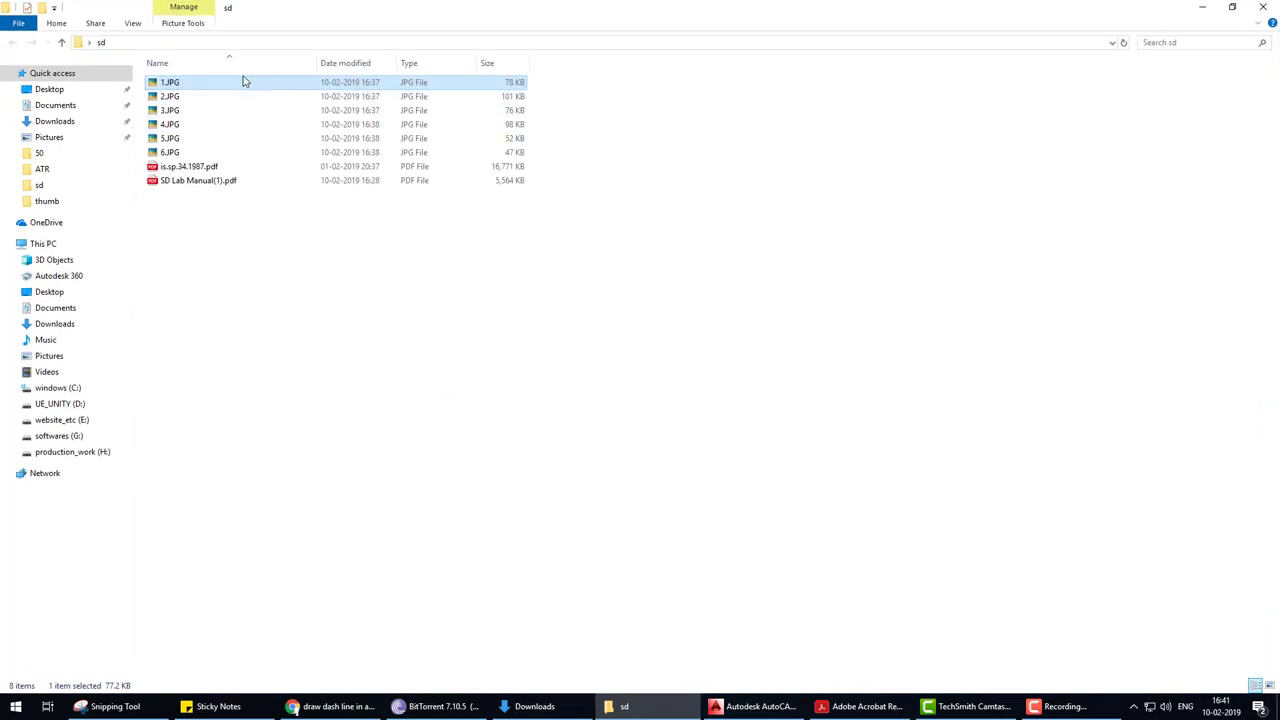
{"action": "double_click", "coordinate": [170, 84]}
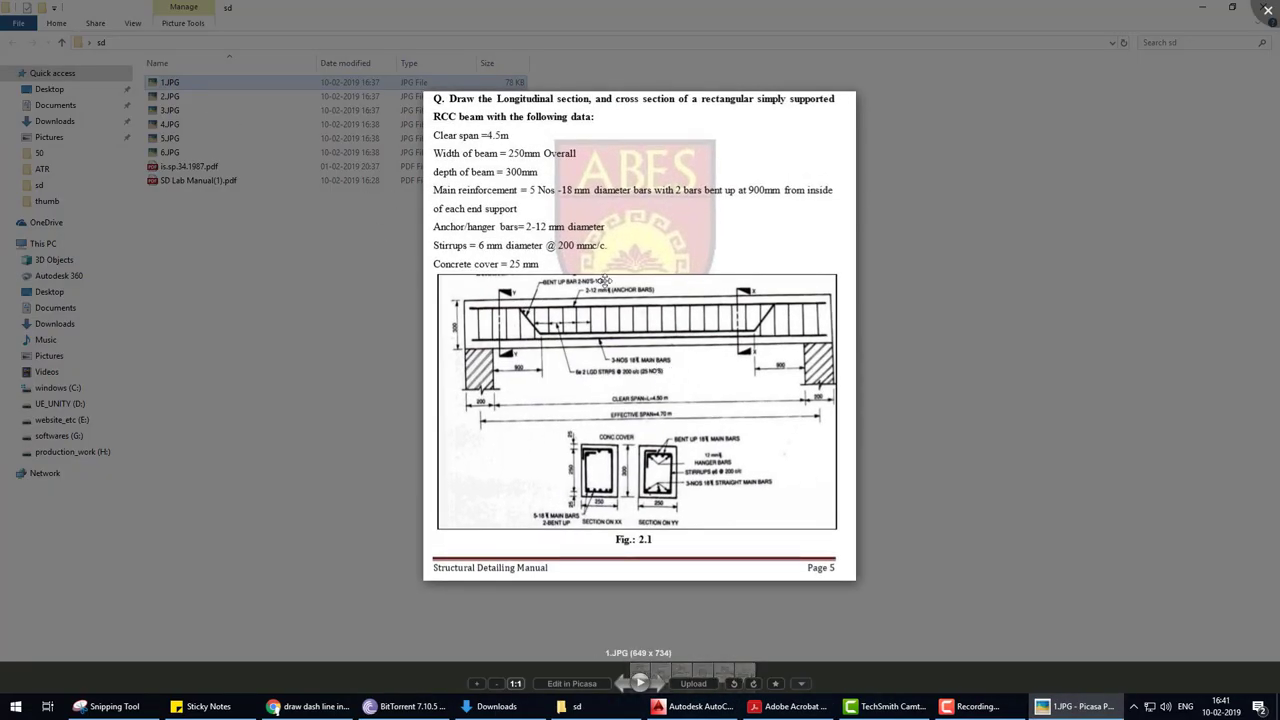
Browse the reference sheets 2.JPG through 6.JPG, ending on the L-beam image.
{"action": "key", "text": "Right"}
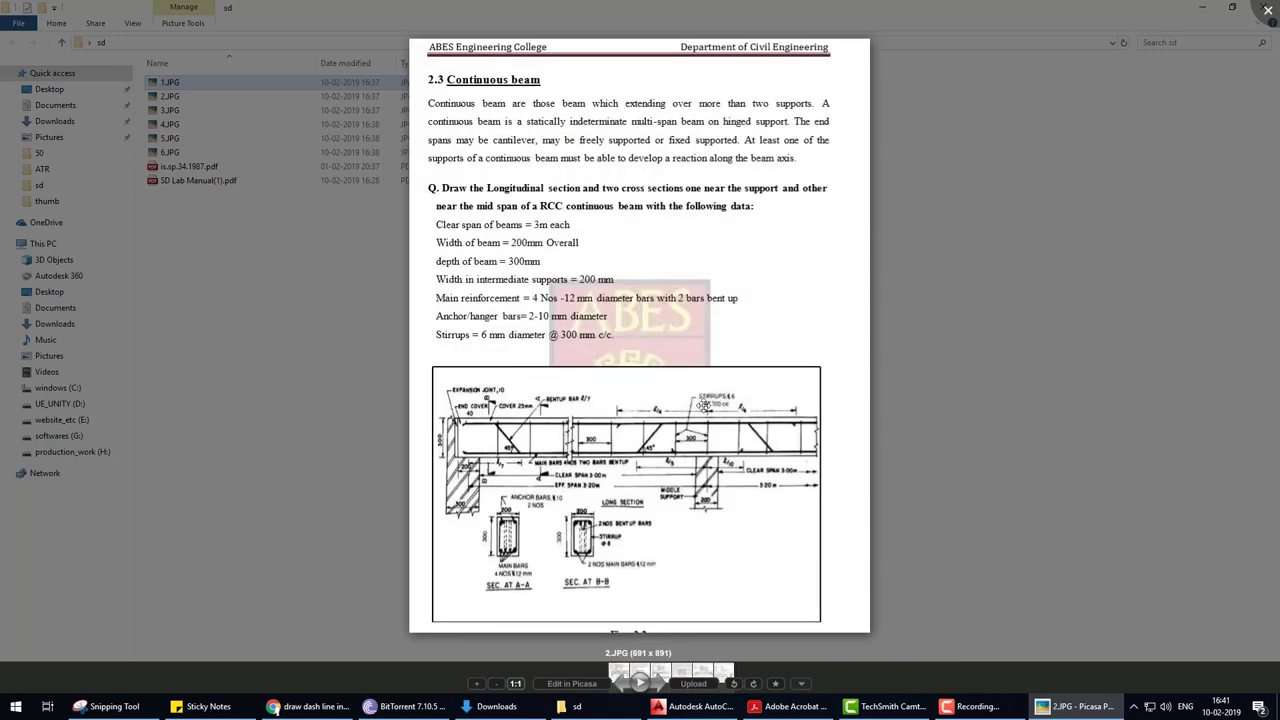
{"action": "key", "text": "Right"}
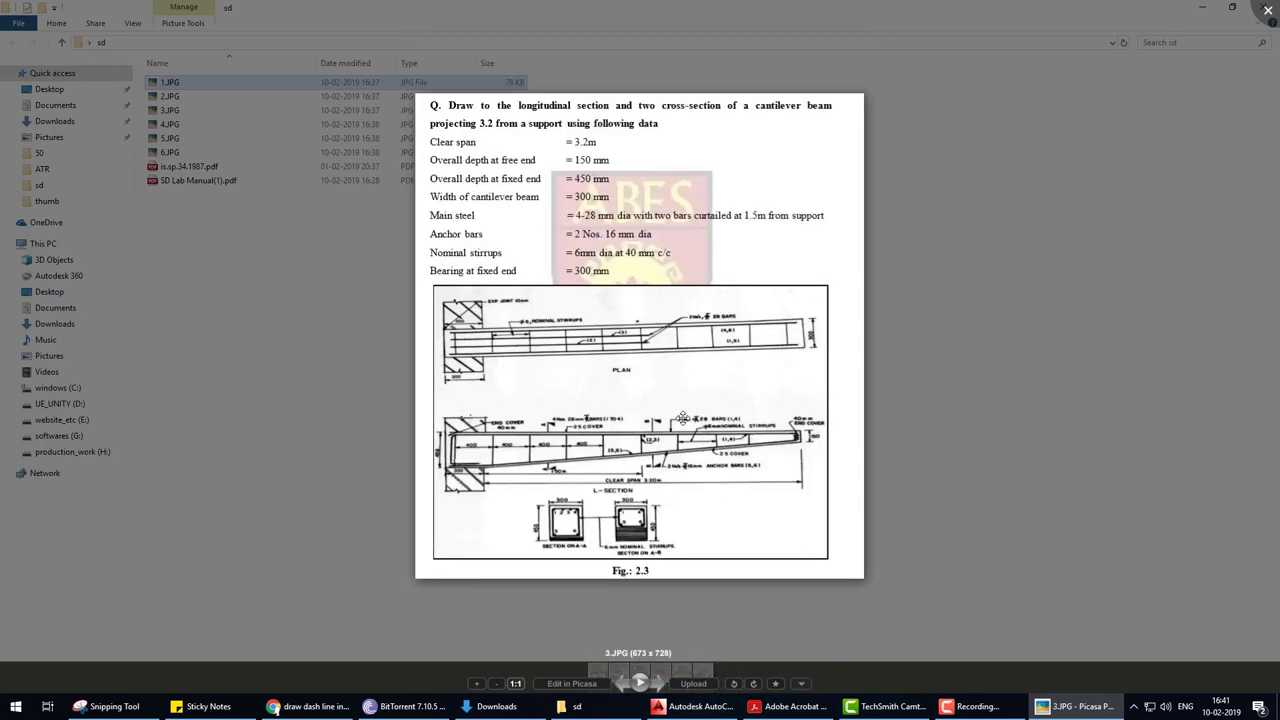
{"action": "key", "text": "Right"}
{"action": "key", "text": "Right"}
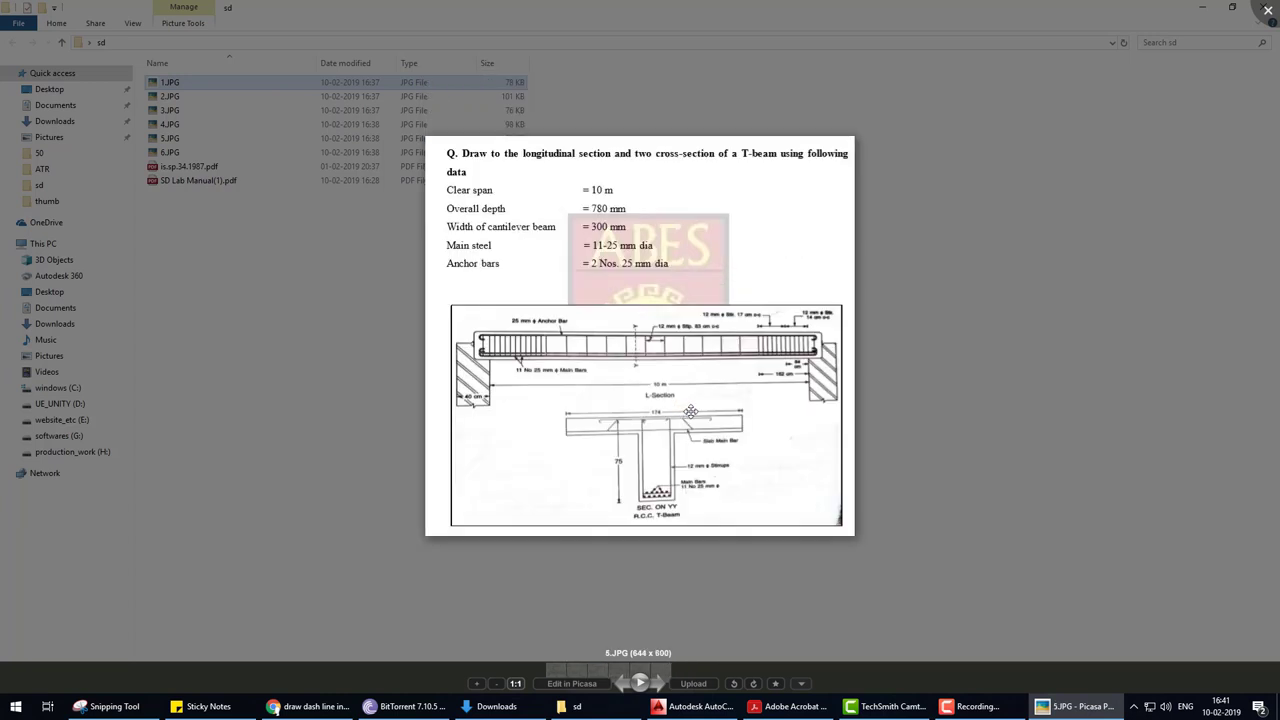
{"action": "key", "text": "Right"}
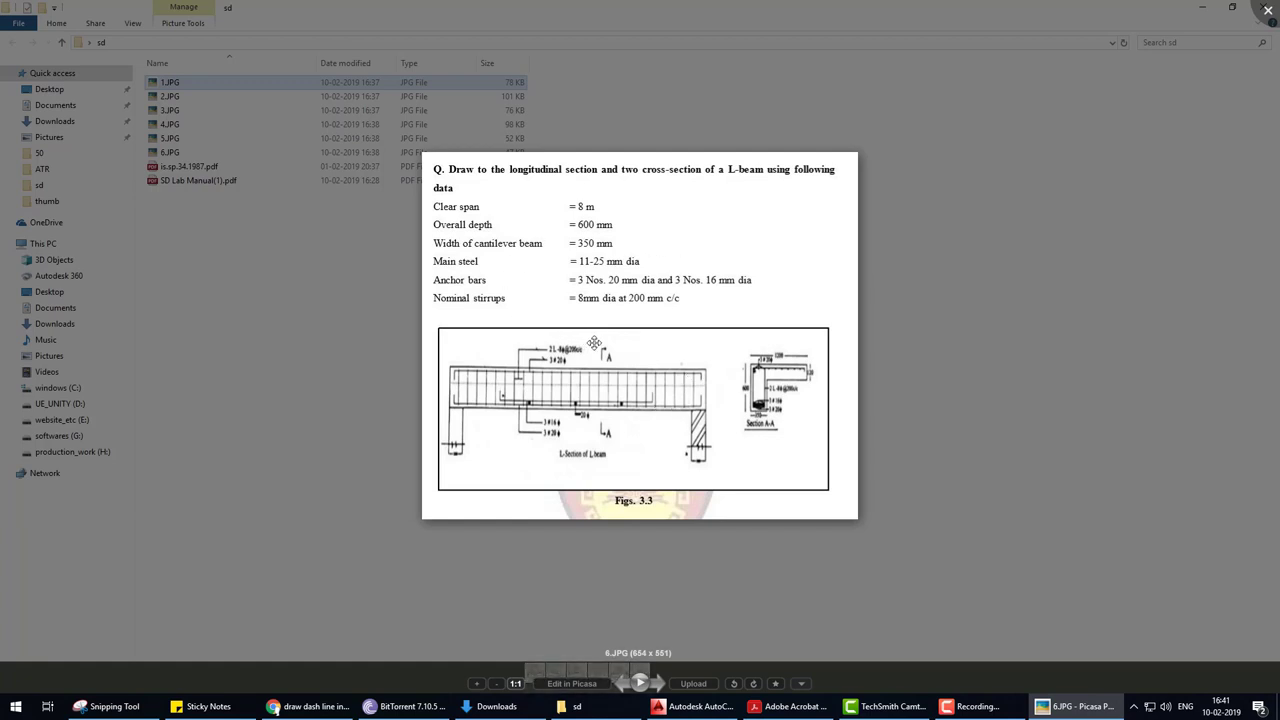
Return to the simply supported RCC beam sheet, zoom in, then switch to AutoCAD.
{"action": "left_click", "coordinate": [622, 684]}
{"action": "left_click", "coordinate": [622, 684]}
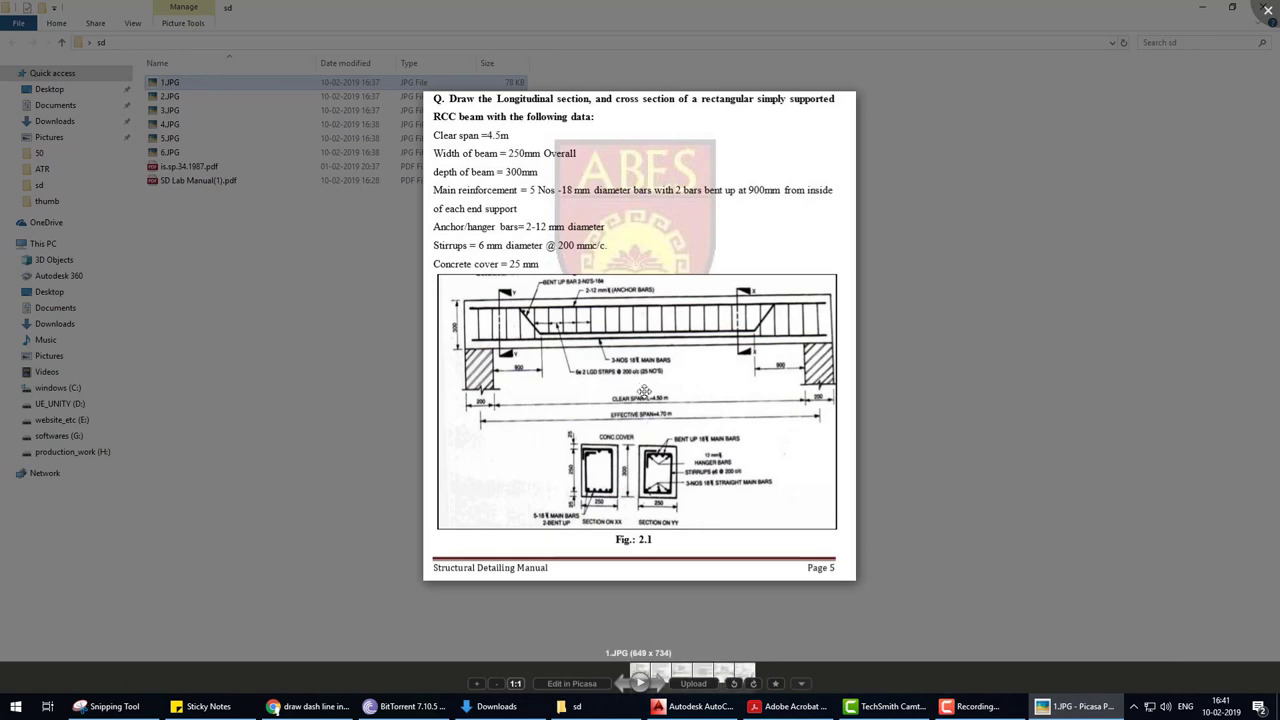
{"action": "scroll", "coordinate": [642, 392], "scroll_direction": "up", "scroll_amount": 2}
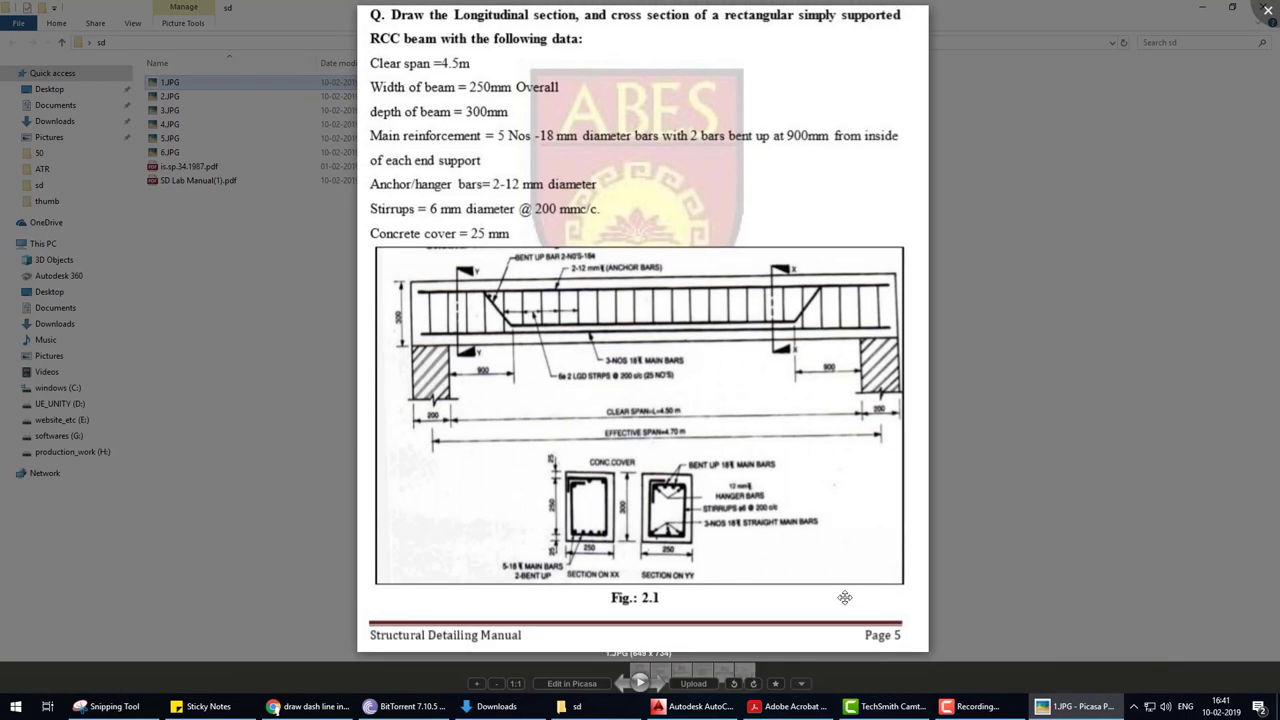
{"action": "left_click", "coordinate": [697, 708]}
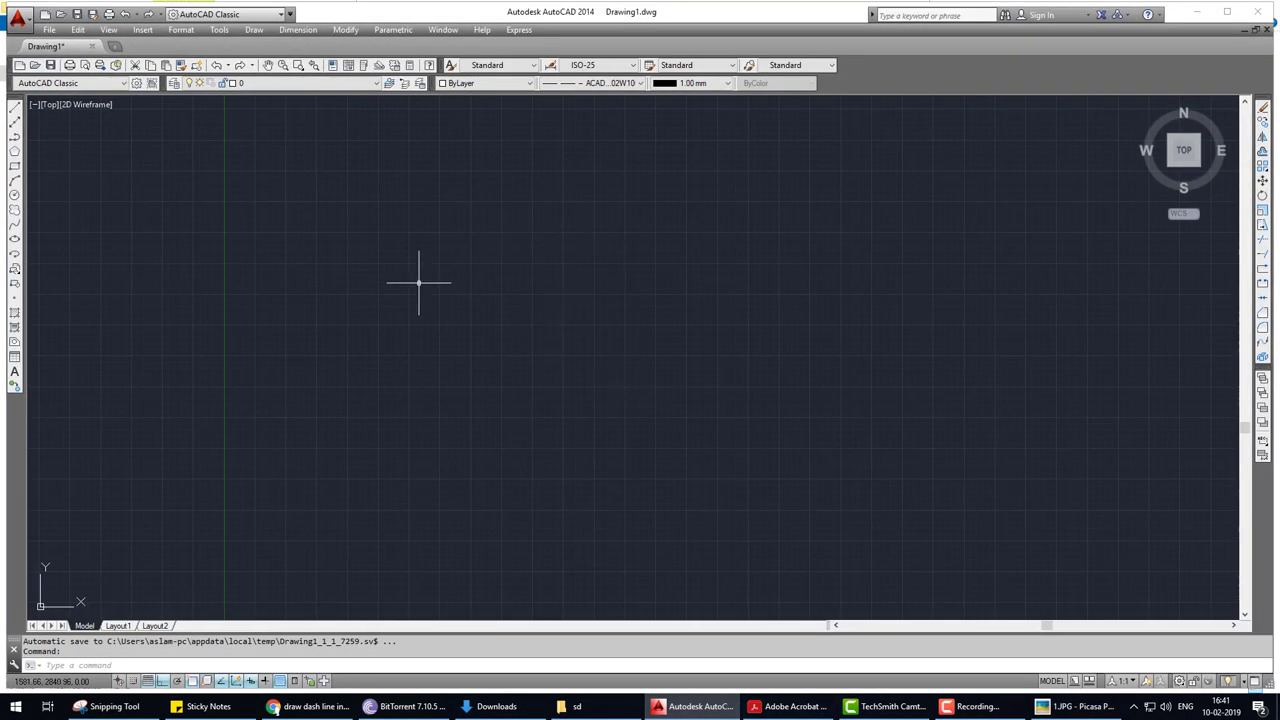
{"action": "left_click", "coordinate": [1197, 12]}
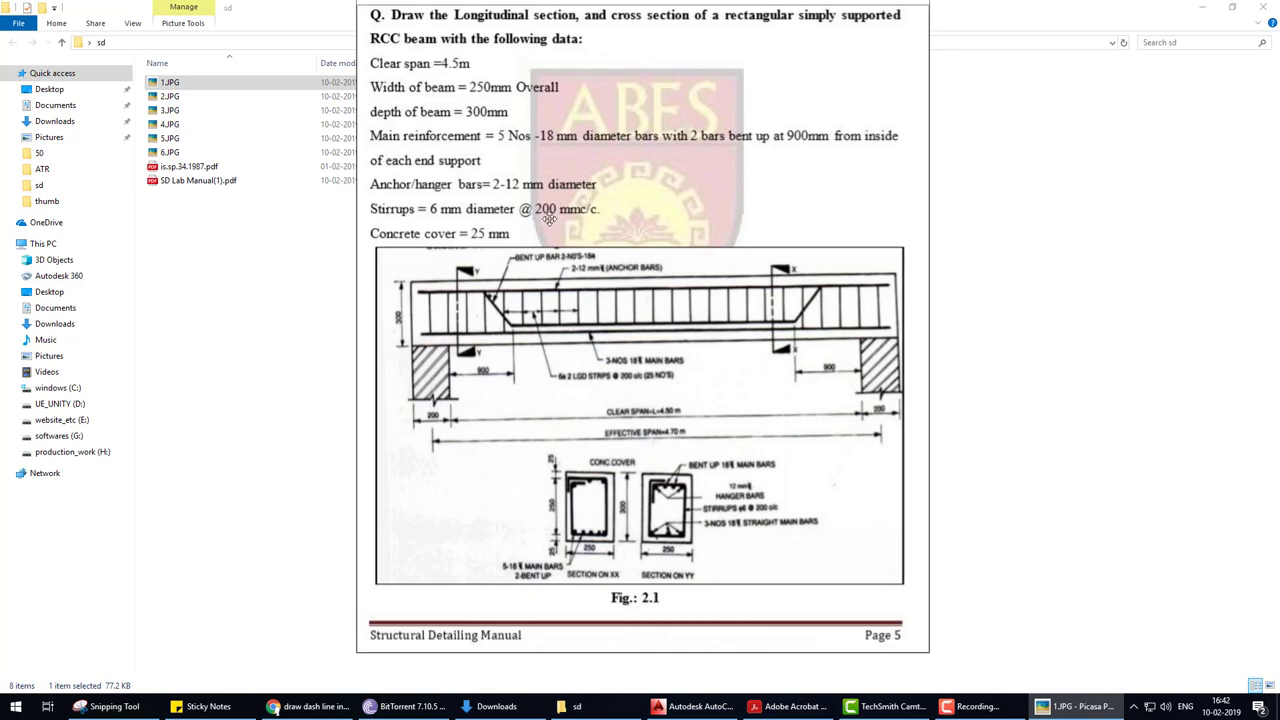
{"action": "left_click", "coordinate": [697, 706]}
{"action": "key", "text": "Escape"}
{"action": "key", "text": "Escape"}
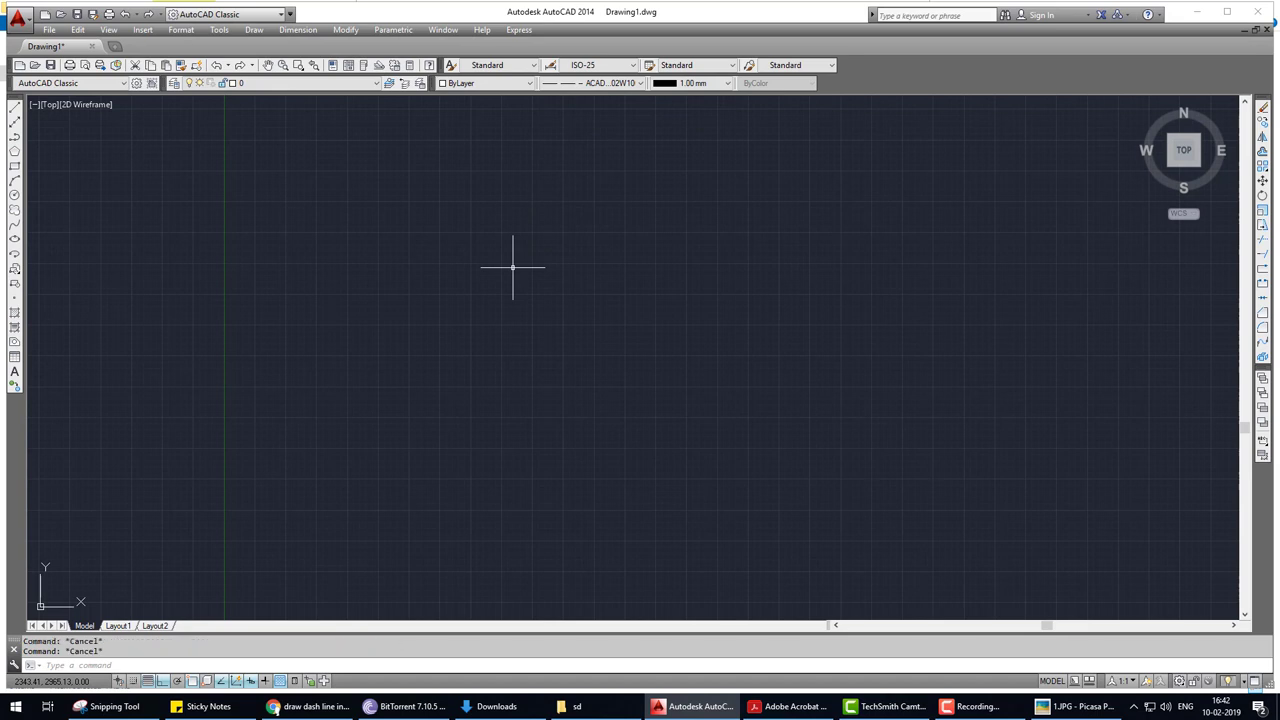
{"action": "type", "text": "d"}
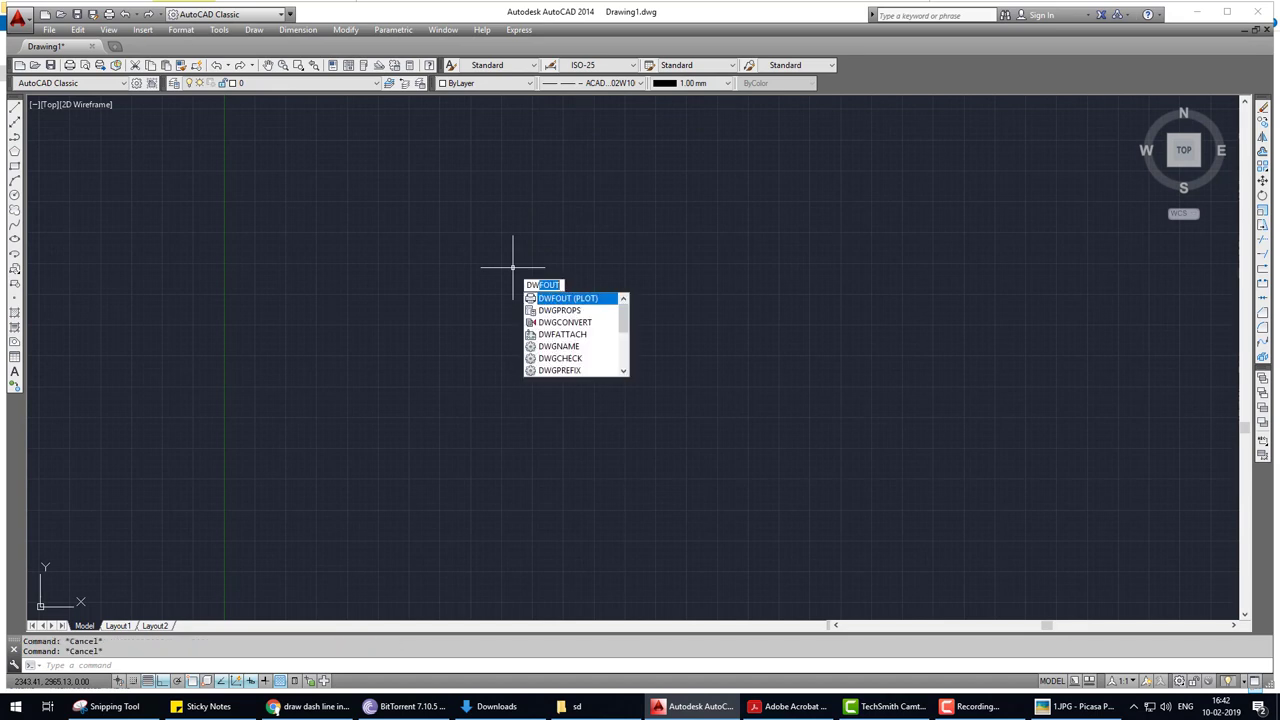
{"action": "type", "text": "gun"}
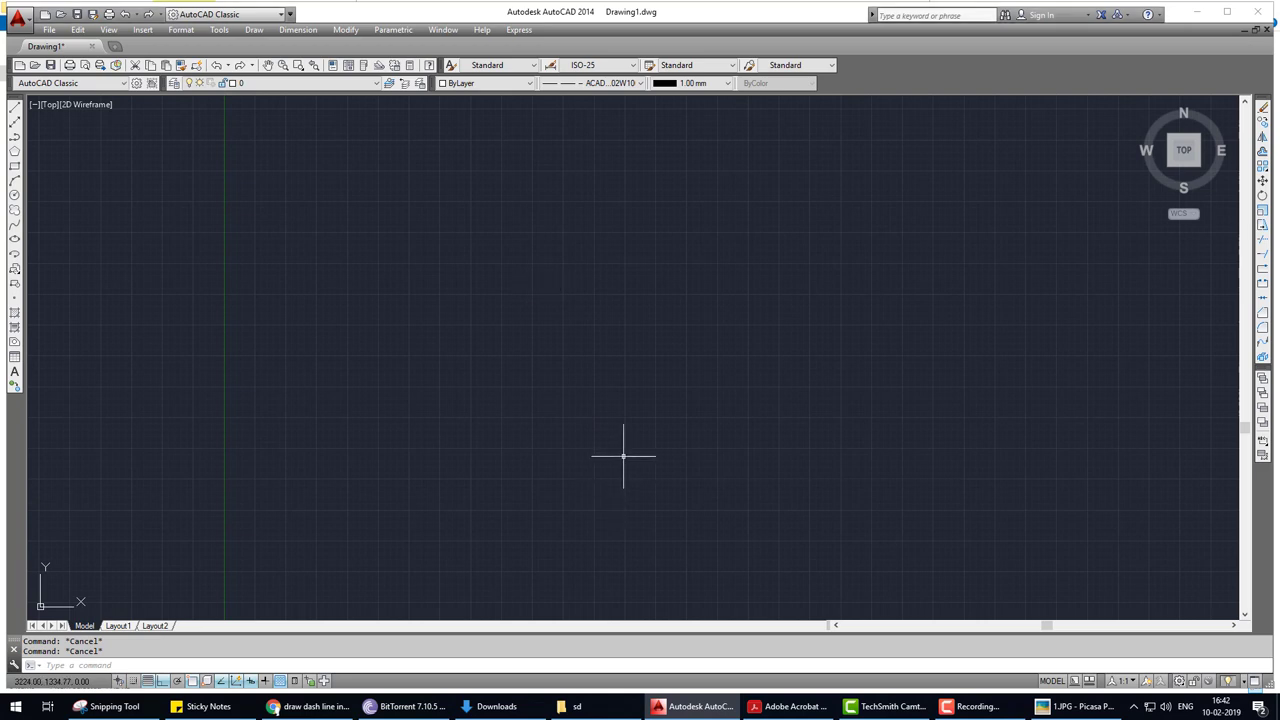
{"action": "type", "text": "D"}
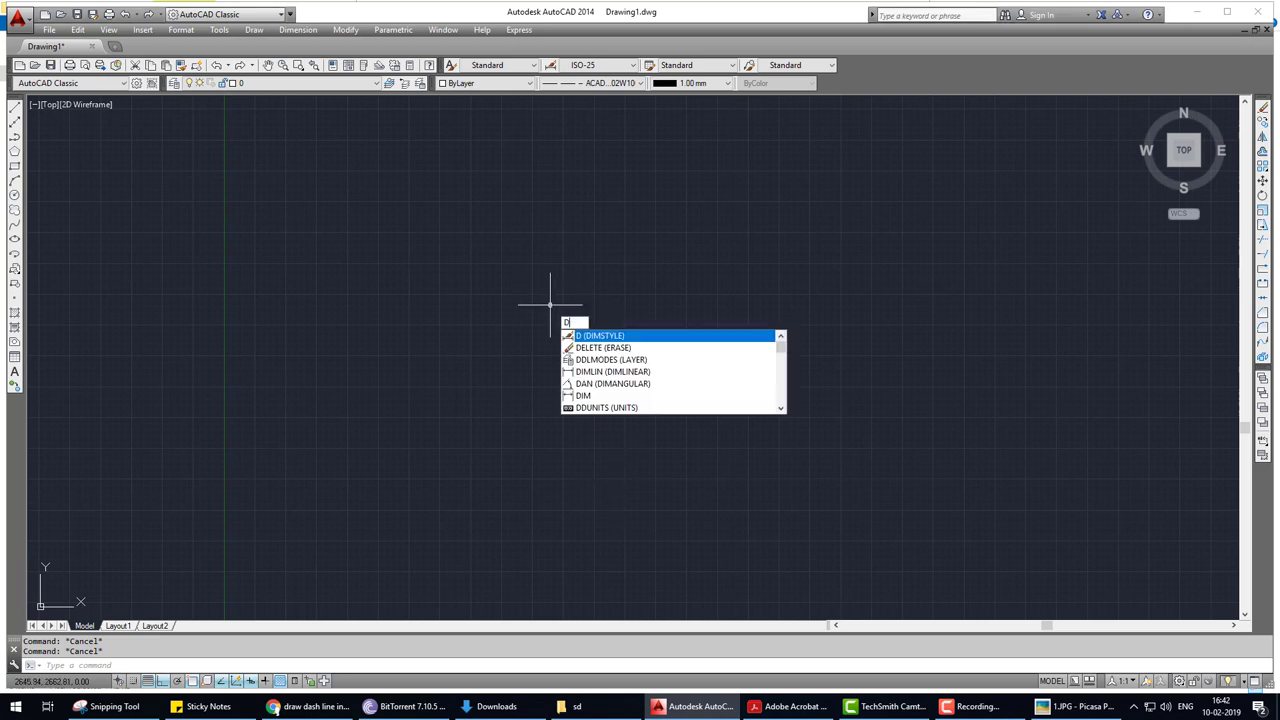
{"action": "type", "text": "WGUN"}
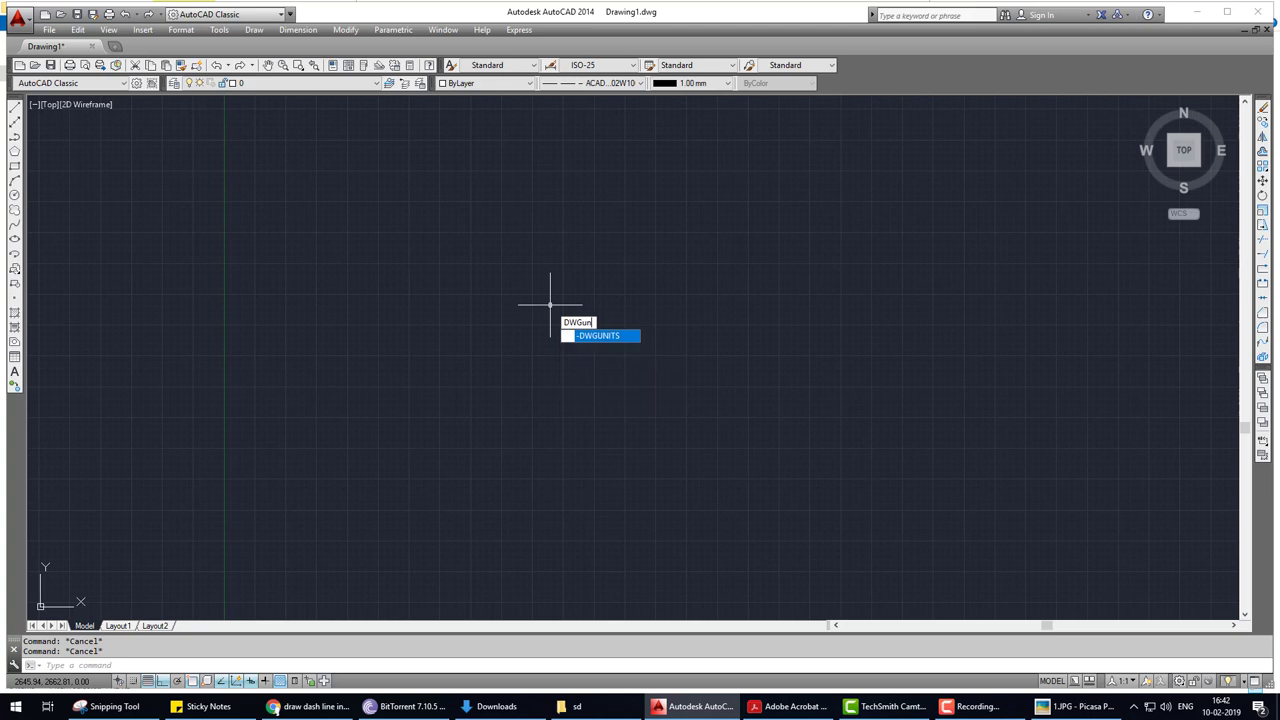
Use -DWGUNITS to set Millimeters with Decimal display at precision 2, then close the Text Window.
{"action": "key", "text": "Return"}
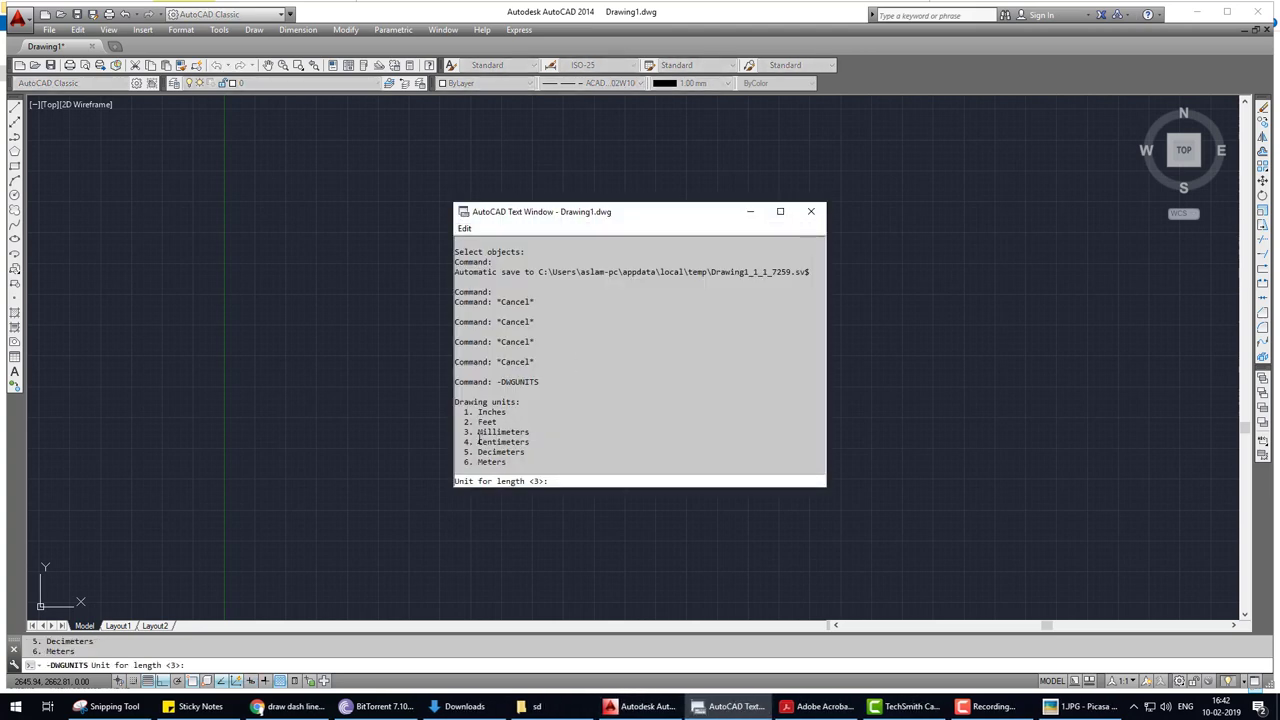
{"action": "left_click_drag", "start_coordinate": [467, 432], "coordinate": [526, 432]}
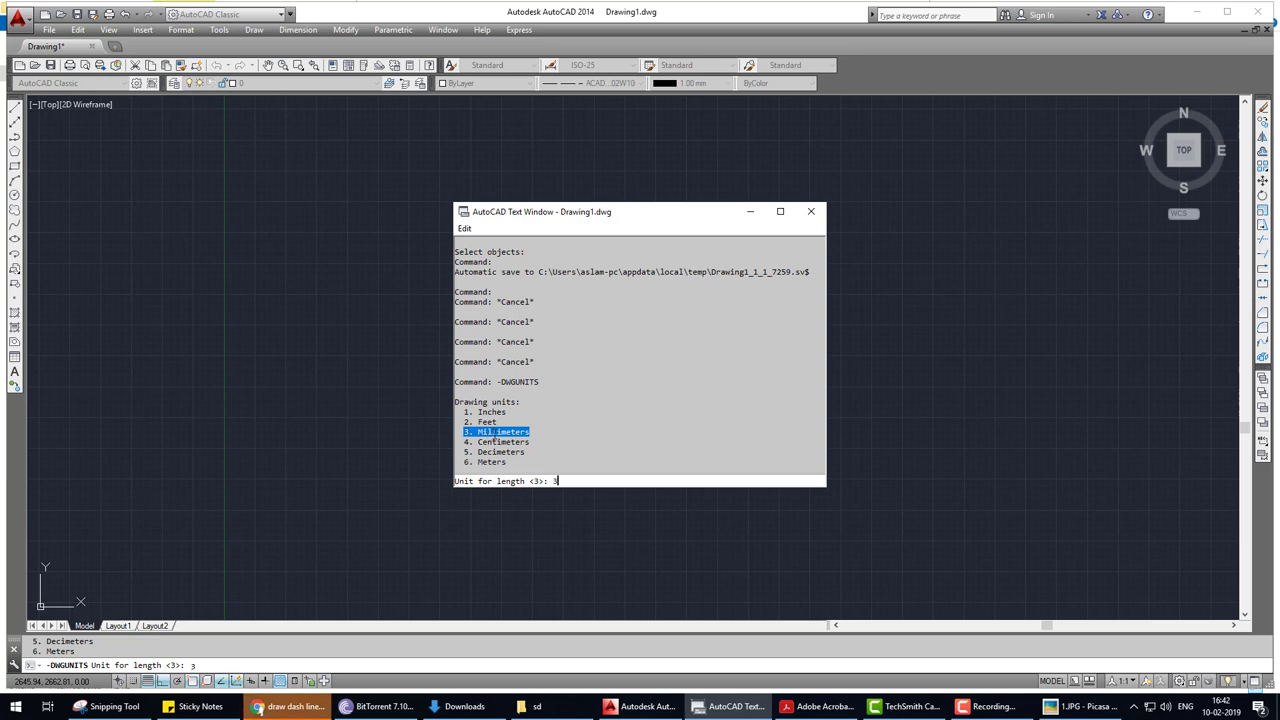
{"action": "type", "text": "3"}
{"action": "key", "text": "Return"}
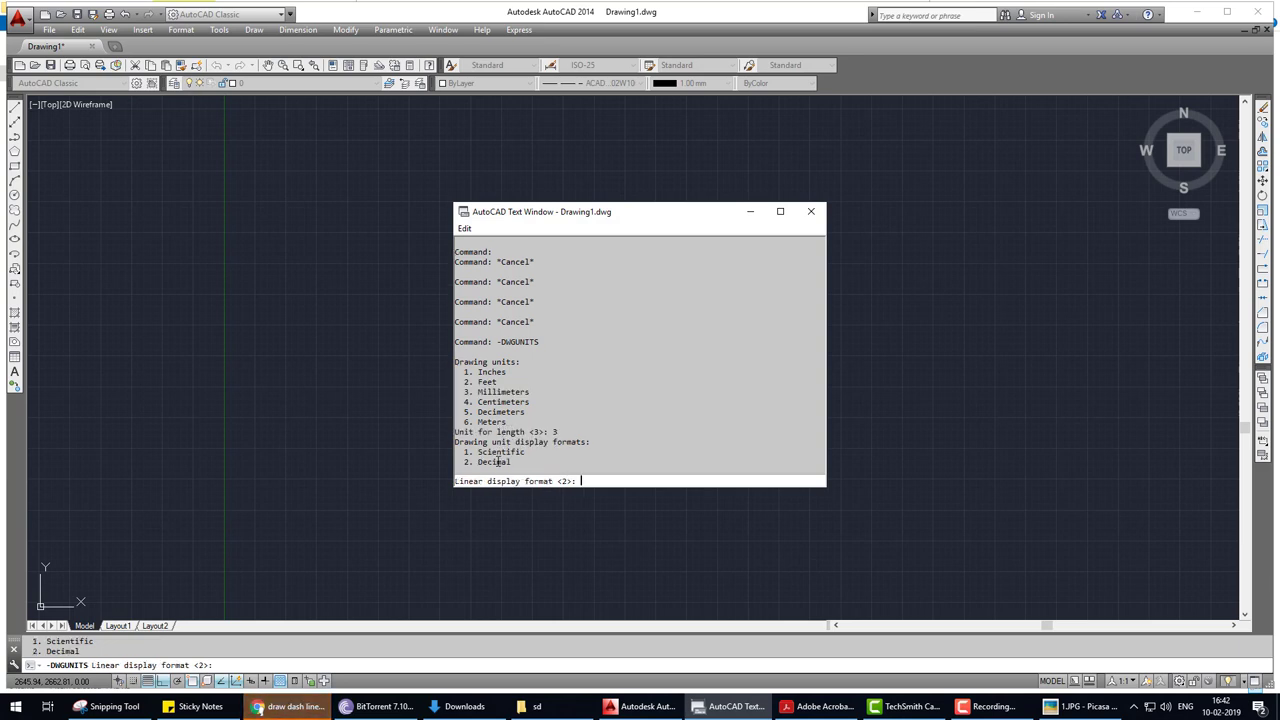
{"action": "mouse_move", "coordinate": [520, 452]}
{"action": "left_mouse_down"}
{"action": "mouse_move", "coordinate": [585, 410]}
{"action": "mouse_move", "coordinate": [608, 368]}
{"action": "left_mouse_up"}
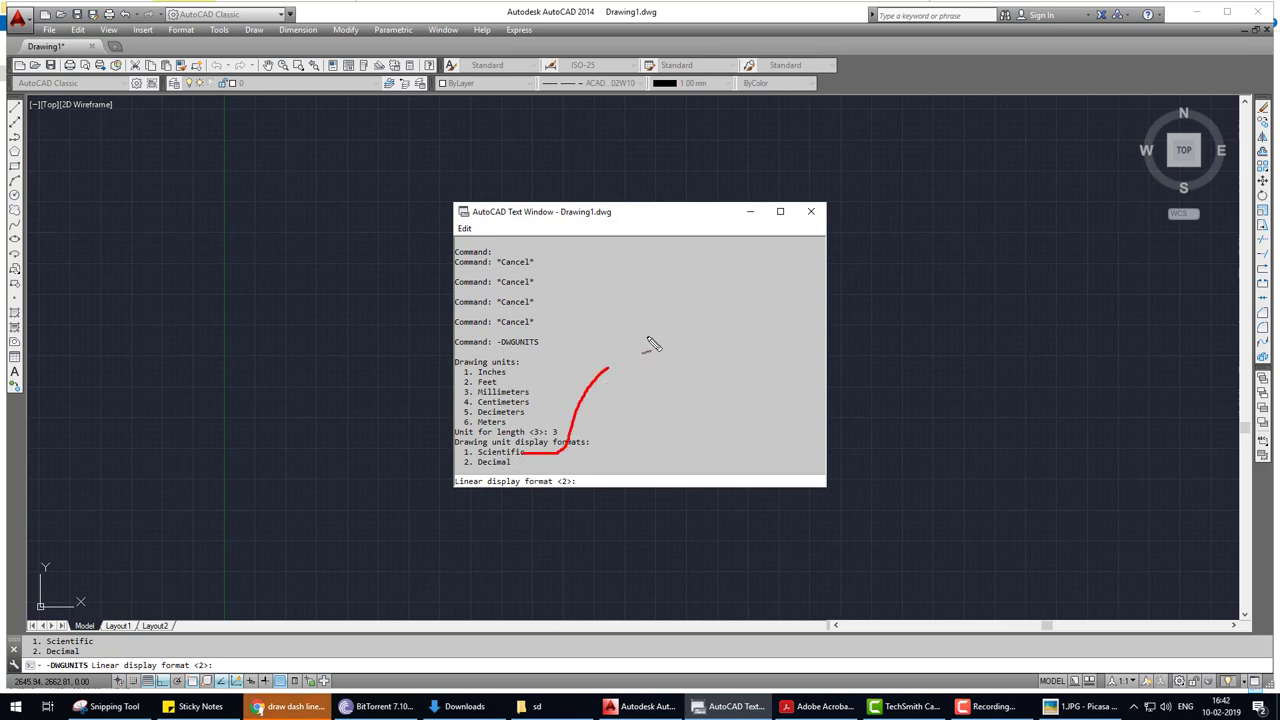
{"action": "mouse_move", "coordinate": [648, 322]}
{"action": "left_mouse_down"}
{"action": "mouse_move", "coordinate": [650, 355]}
{"action": "mouse_move", "coordinate": [676, 323]}
{"action": "mouse_move", "coordinate": [739, 308]}
{"action": "left_mouse_up"}
{"action": "left_click_drag", "start_coordinate": [518, 463], "coordinate": [650, 447]}
{"action": "mouse_move", "coordinate": [700, 376]}
{"action": "left_mouse_down"}
{"action": "mouse_move", "coordinate": [705, 418]}
{"action": "mouse_move", "coordinate": [728, 376]}
{"action": "mouse_move", "coordinate": [820, 372]}
{"action": "left_mouse_up"}
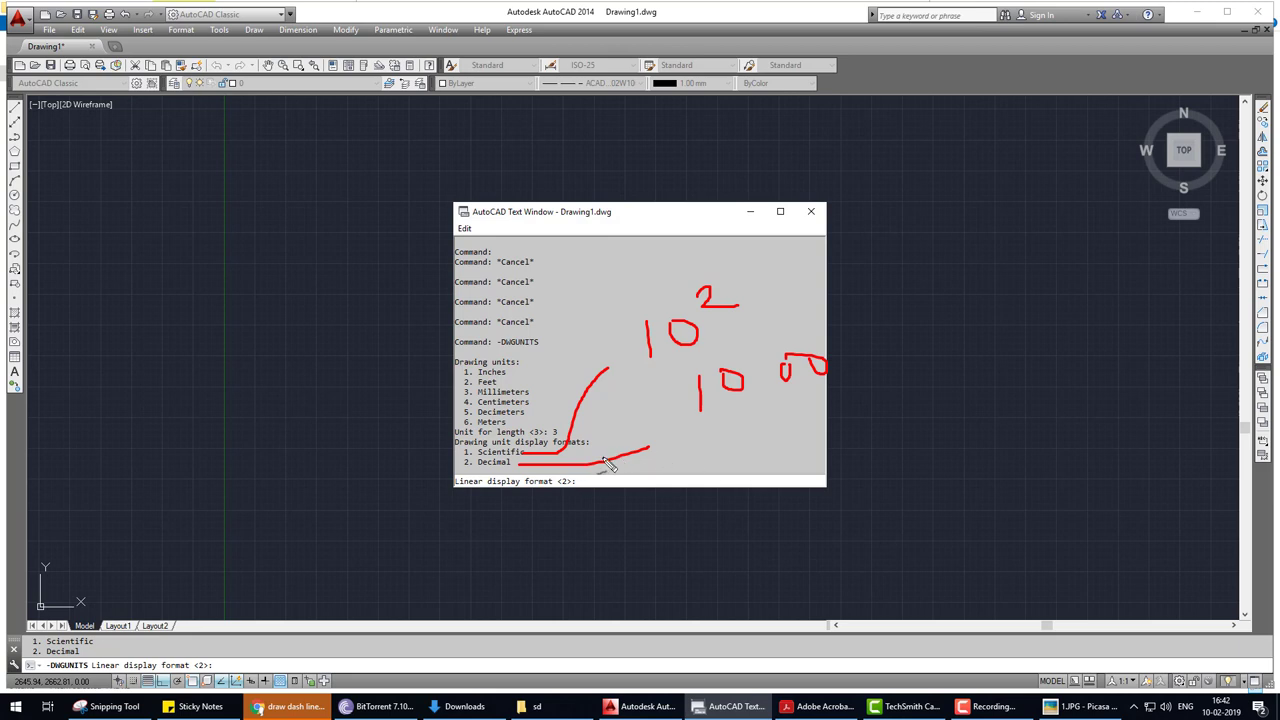
{"action": "left_click_drag", "start_coordinate": [561, 474], "coordinate": [645, 448]}
{"action": "key", "text": "Escape"}
{"action": "type", "text": "2"}
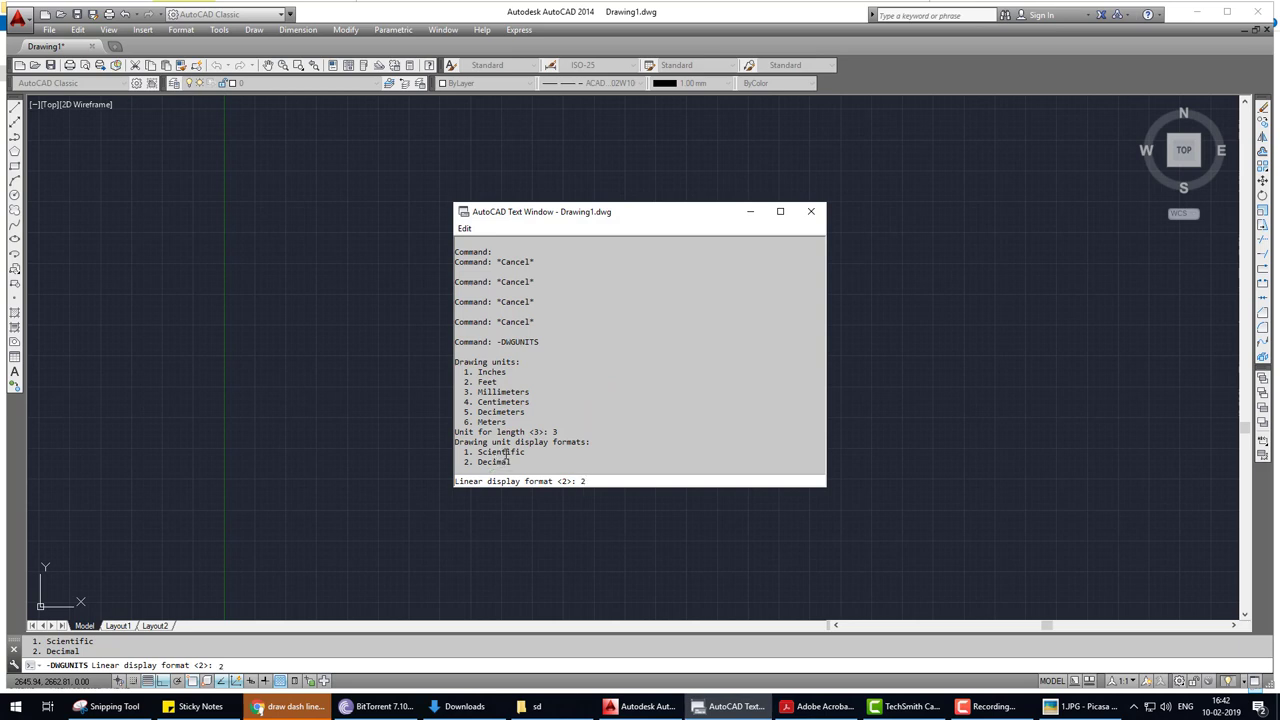
{"action": "key", "text": "Return"}
{"action": "type", "text": "2"}
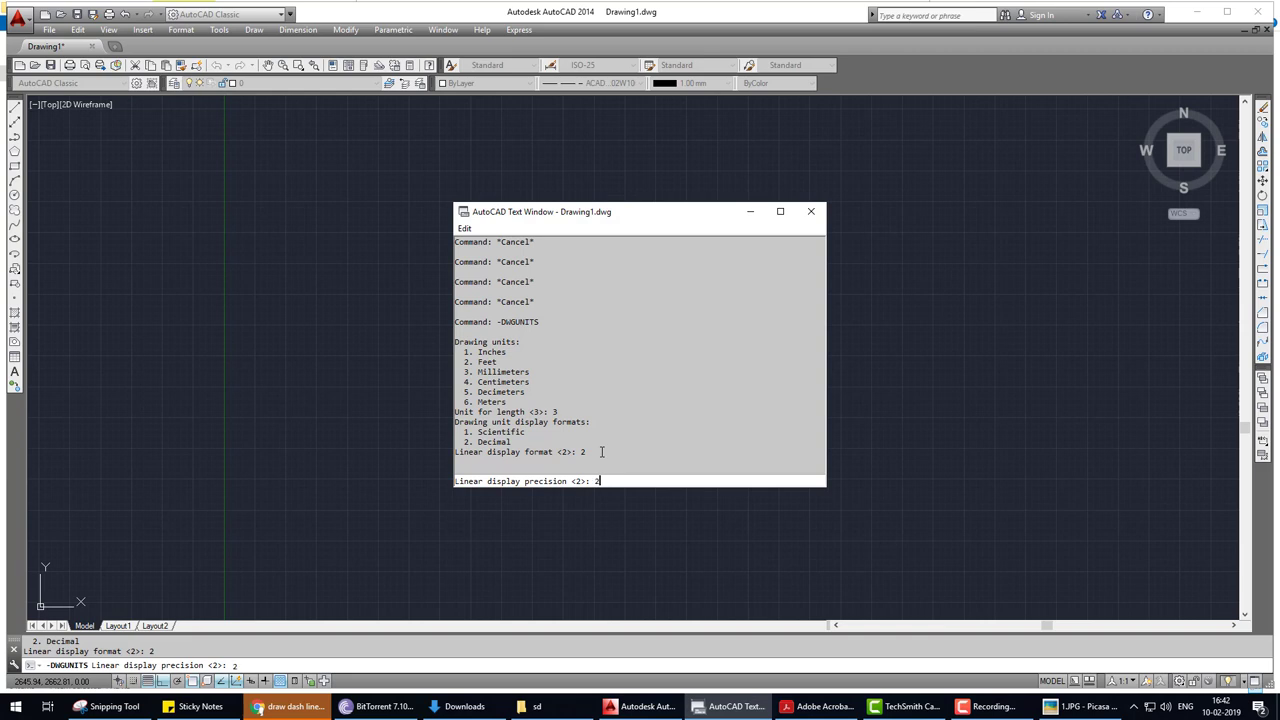
{"action": "key", "text": "Return"}
{"action": "key", "text": "Return"}
{"action": "key", "text": "Return"}
{"action": "key", "text": "Return"}
{"action": "key", "text": "Return"}
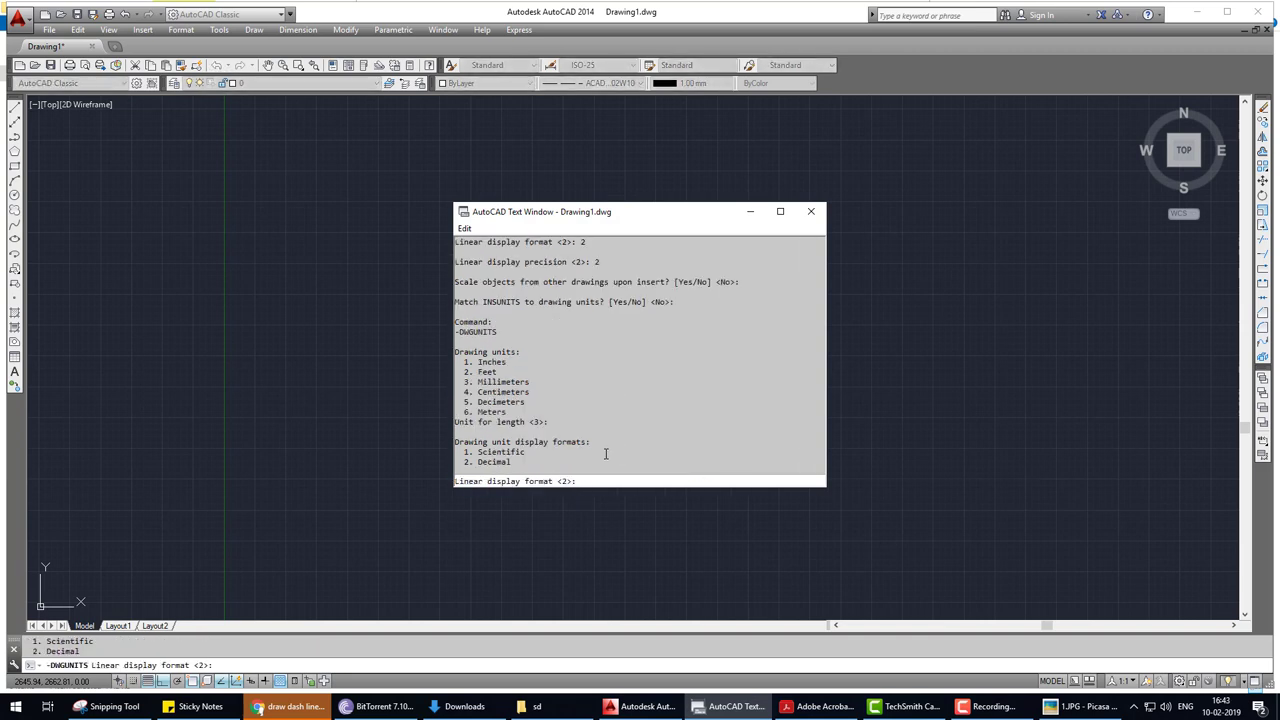
{"action": "key", "text": "Escape"}
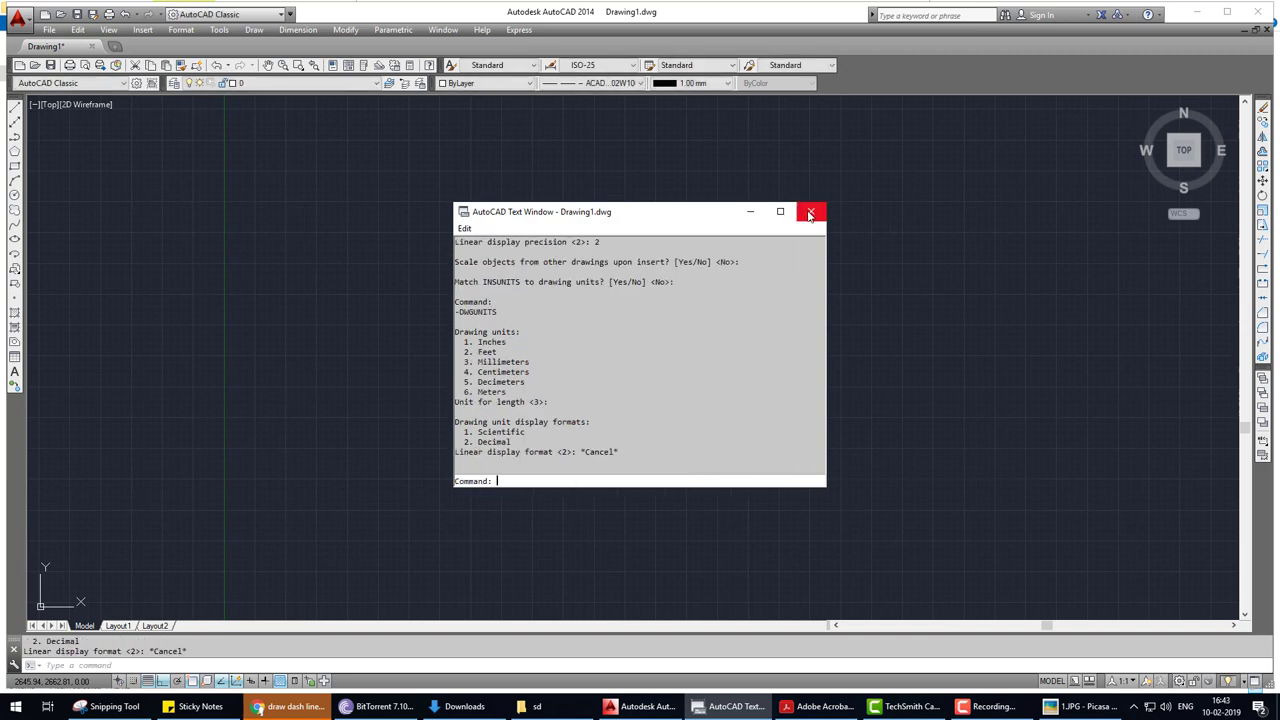
{"action": "left_click", "coordinate": [811, 211]}
Clear the AutoCAD command line and bring the beam reference sheet back into view.
{"action": "key", "text": "Escape"}
{"action": "key", "text": "Escape"}
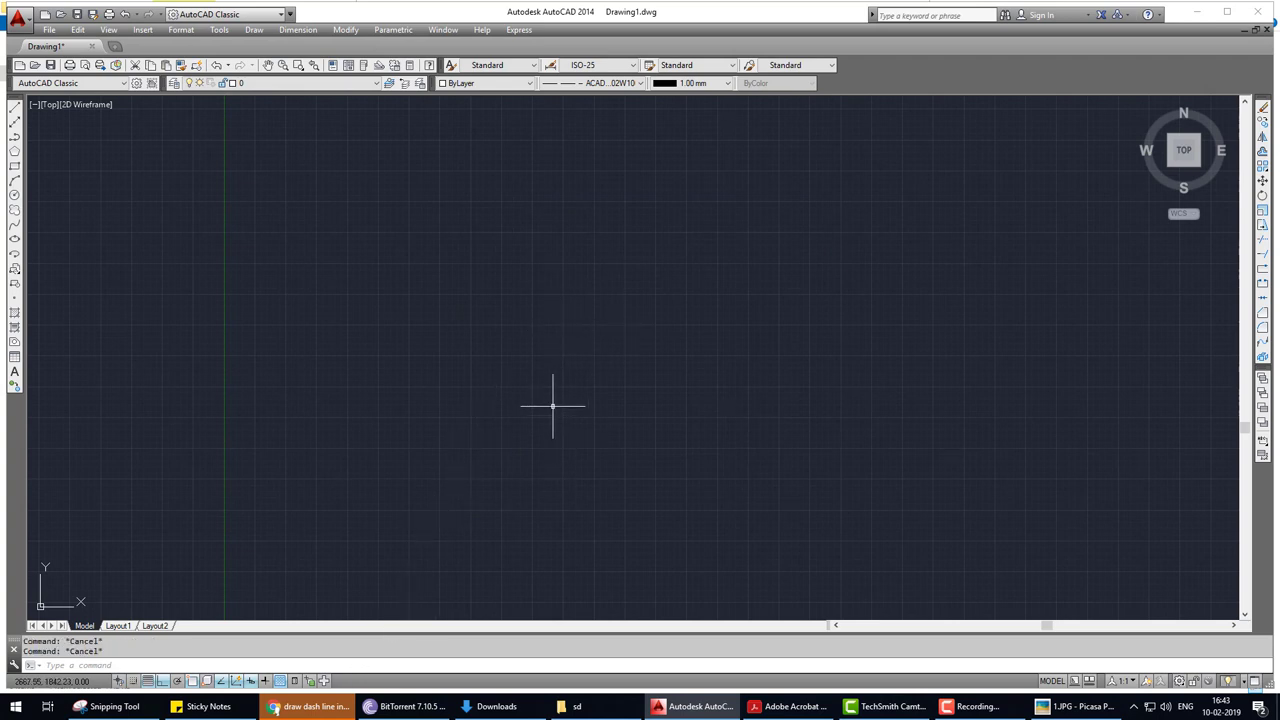
{"action": "type", "text": "L"}
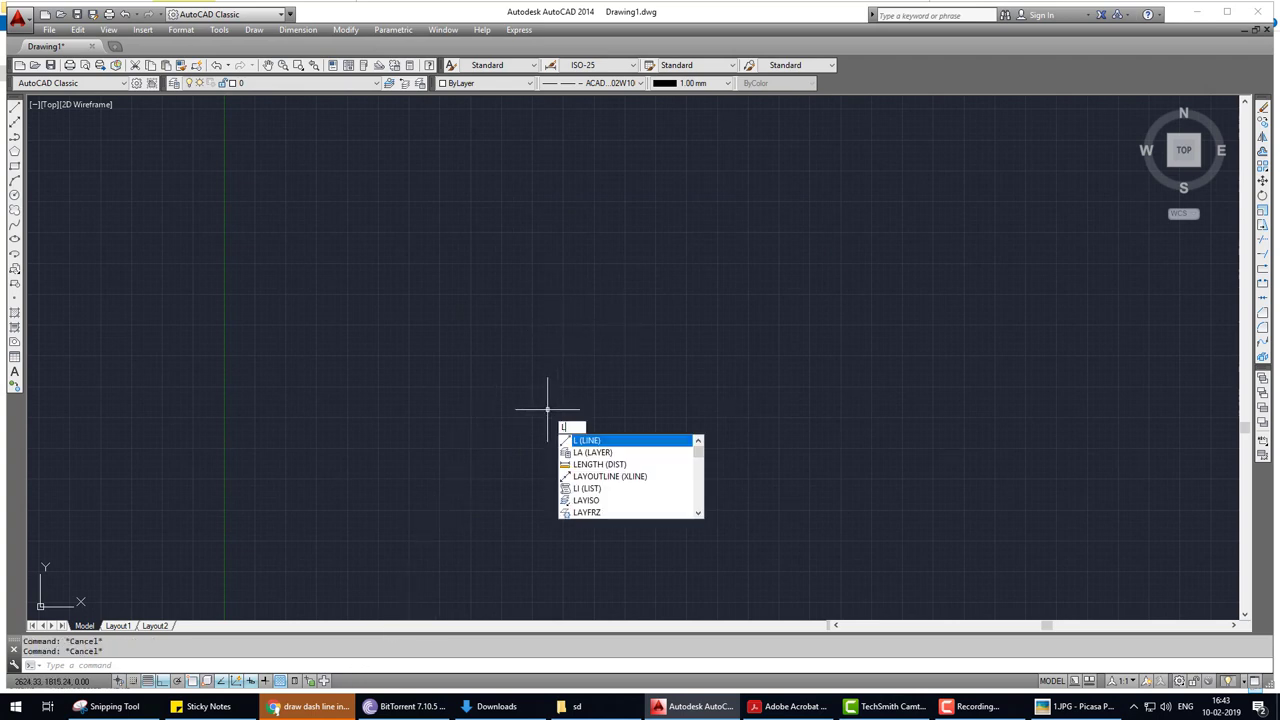
{"action": "key", "text": "Escape"}
{"action": "left_click", "coordinate": [1075, 706]}
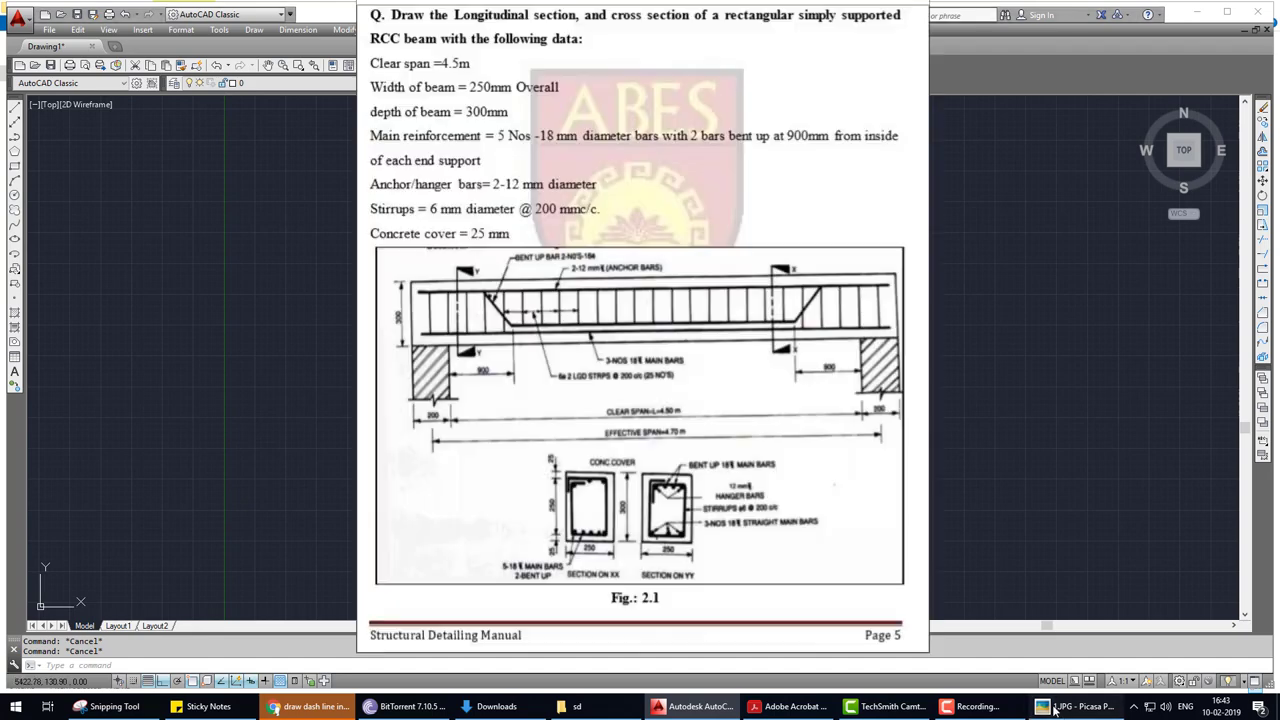
{"action": "scroll", "coordinate": [479, 367], "scroll_direction": "up", "scroll_amount": 2}
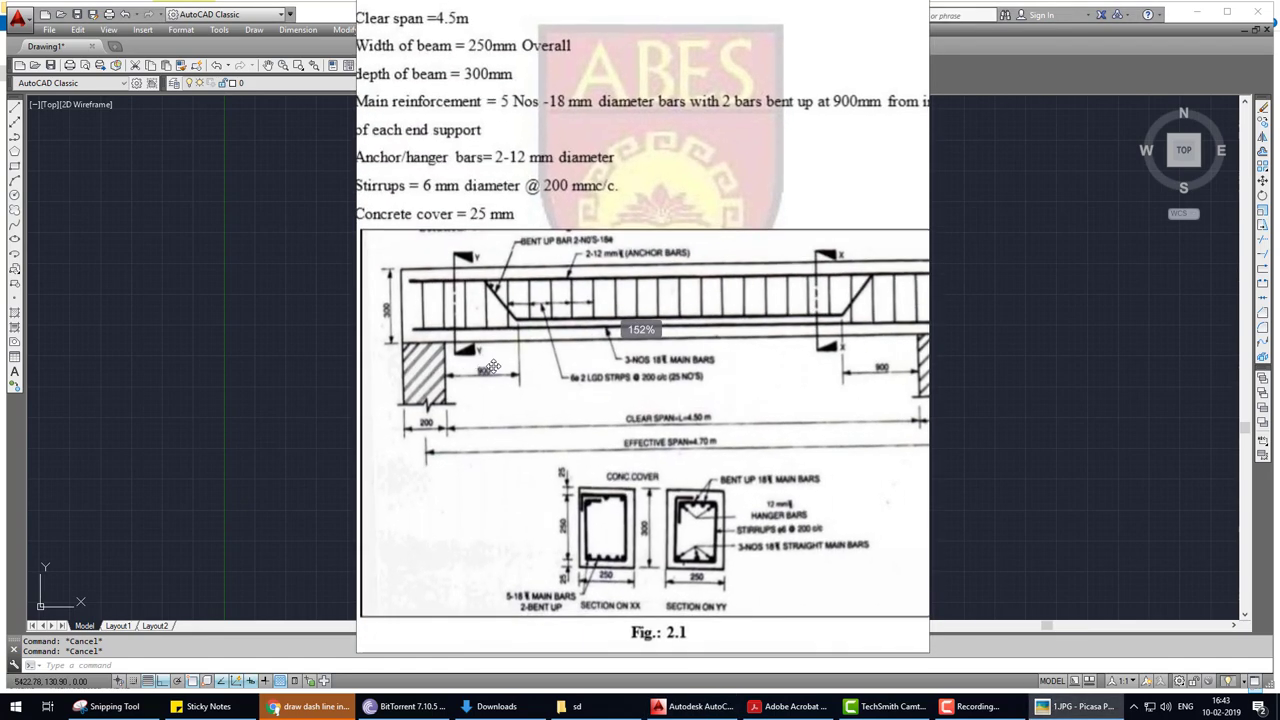
{"action": "scroll", "coordinate": [679, 371], "scroll_direction": "down", "scroll_amount": 2}
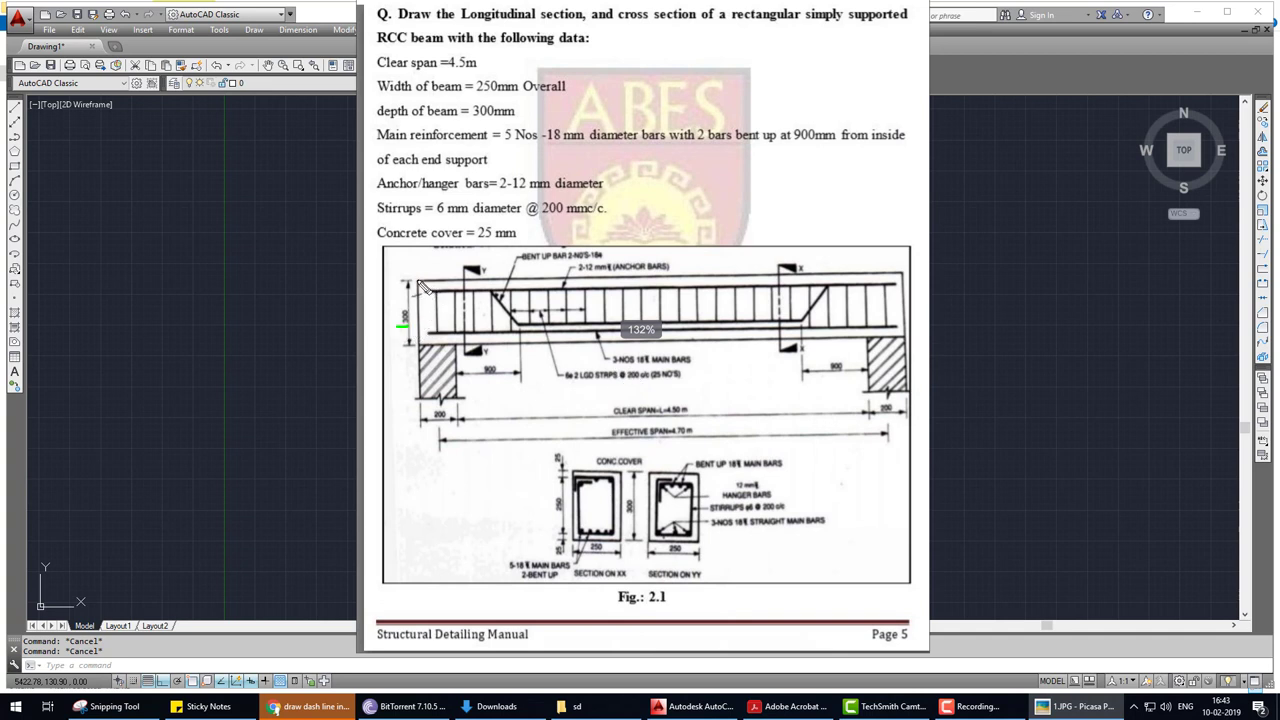
Temporarily mark the beam, clear span, cross-sections and a dimension note, then clear the marks.
{"action": "mouse_move", "coordinate": [421, 284]}
{"action": "left_mouse_down"}
{"action": "mouse_move", "coordinate": [705, 348]}
{"action": "mouse_move", "coordinate": [833, 282]}
{"action": "mouse_move", "coordinate": [408, 283]}
{"action": "left_mouse_up"}
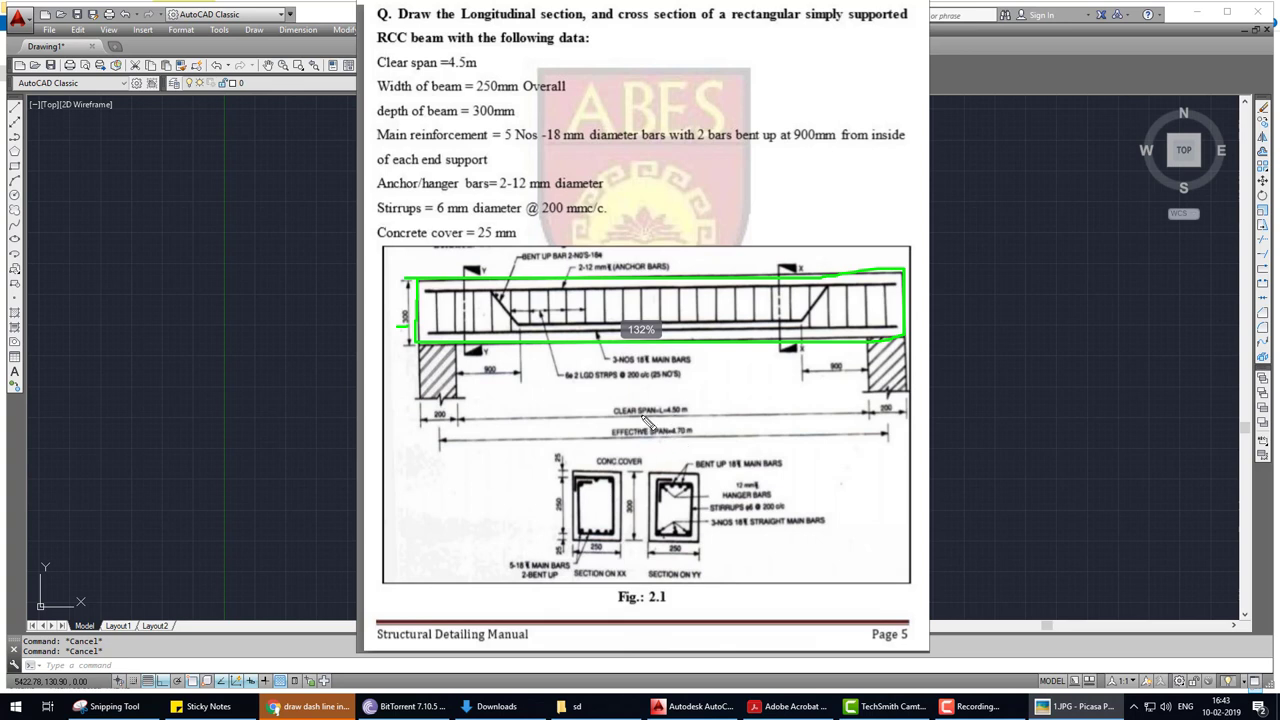
{"action": "mouse_move", "coordinate": [471, 375]}
{"action": "left_mouse_down"}
{"action": "mouse_move", "coordinate": [457, 388]}
{"action": "mouse_move", "coordinate": [474, 397]}
{"action": "mouse_move", "coordinate": [860, 375]}
{"action": "mouse_move", "coordinate": [852, 389]}
{"action": "left_mouse_up"}
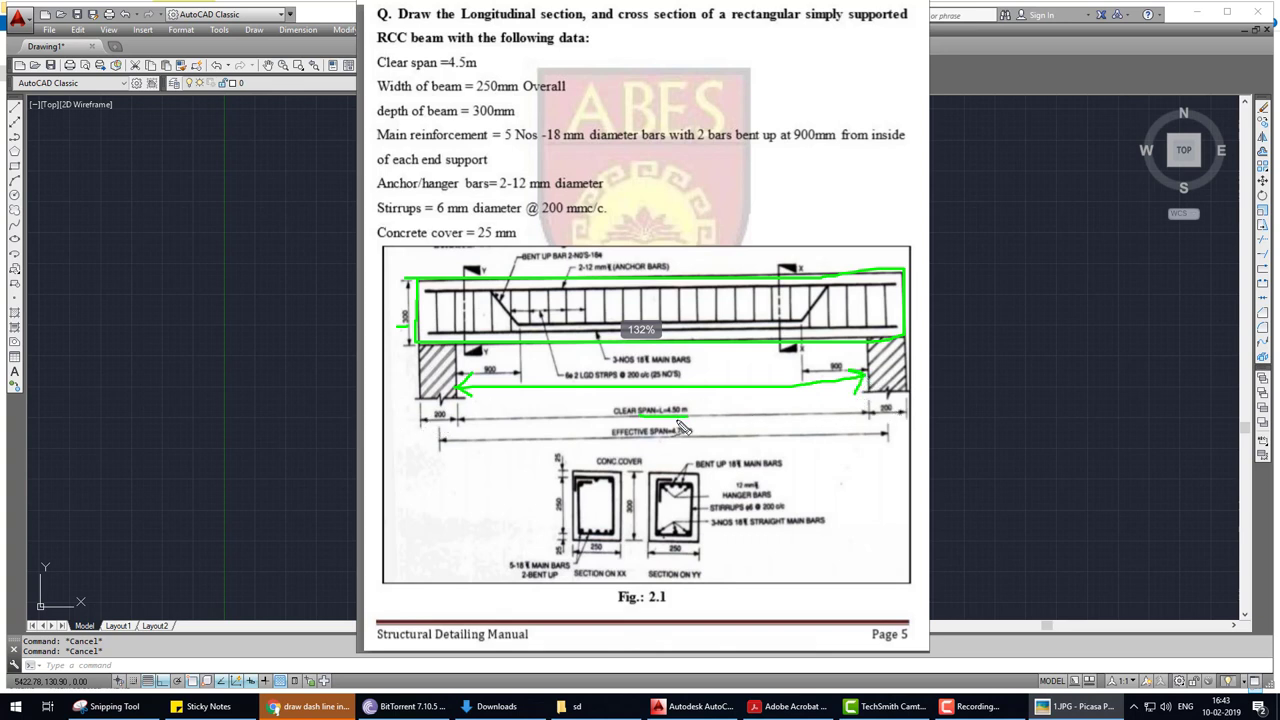
{"action": "mouse_move", "coordinate": [487, 496]}
{"action": "left_mouse_down"}
{"action": "mouse_move", "coordinate": [636, 494]}
{"action": "mouse_move", "coordinate": [718, 460]}
{"action": "mouse_move", "coordinate": [728, 436]}
{"action": "mouse_move", "coordinate": [715, 490]}
{"action": "mouse_move", "coordinate": [790, 440]}
{"action": "mouse_move", "coordinate": [797, 481]}
{"action": "mouse_move", "coordinate": [866, 450]}
{"action": "mouse_move", "coordinate": [905, 462]}
{"action": "left_mouse_up"}
{"action": "left_click_drag", "start_coordinate": [800, 445], "coordinate": [848, 446]}
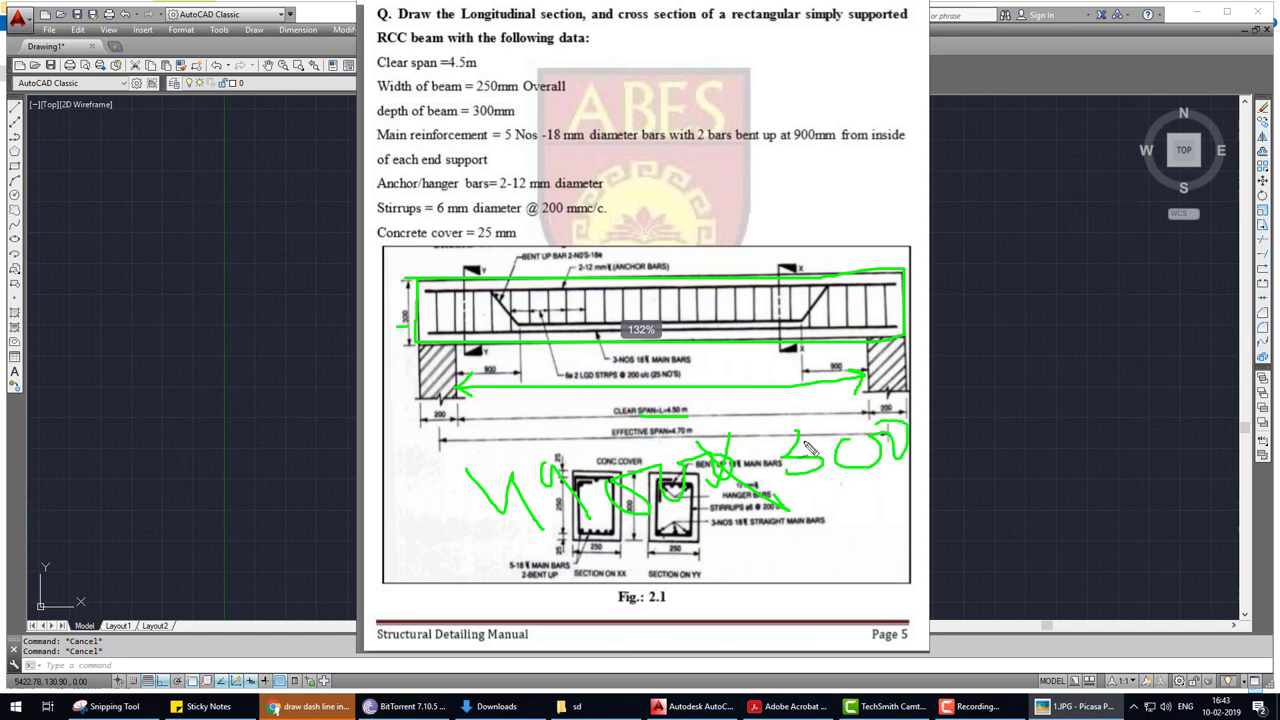
{"action": "key", "text": "Escape"}
Draw the 4900 by 300 beam outline rectangle with lines.
{"action": "left_click", "coordinate": [1118, 222]}
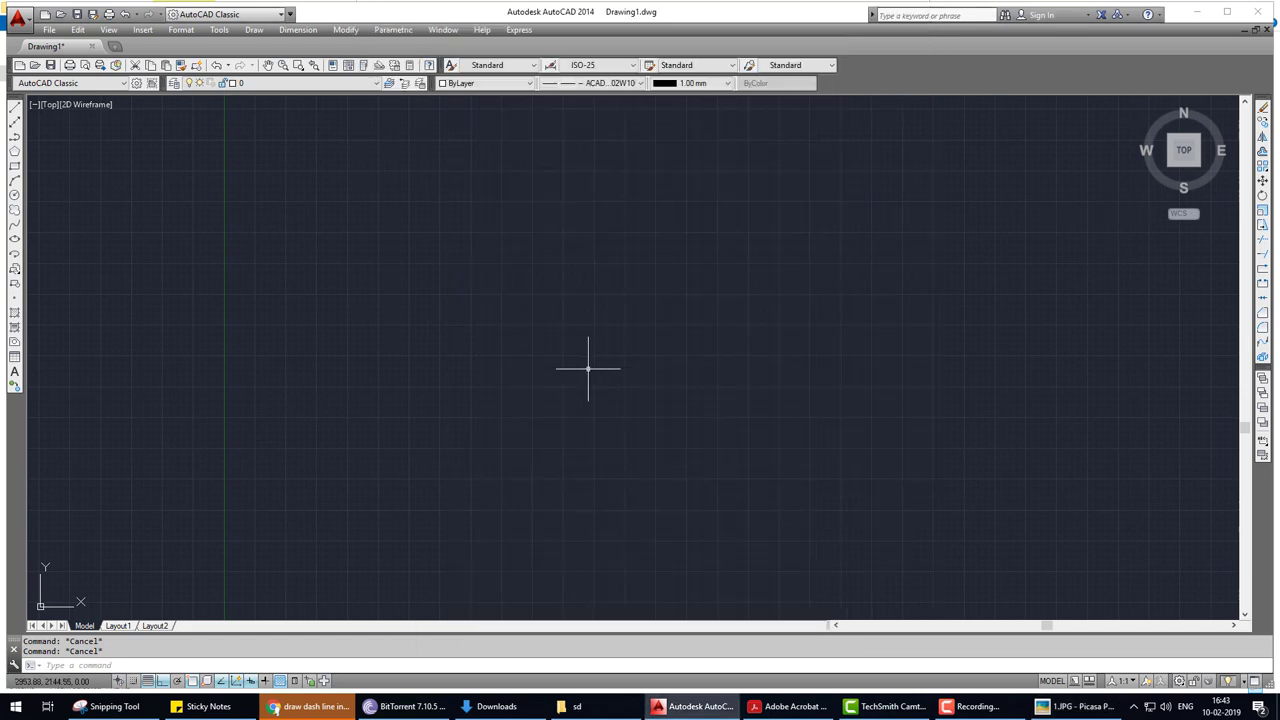
{"action": "type", "text": "l"}
{"action": "key", "text": "Return"}
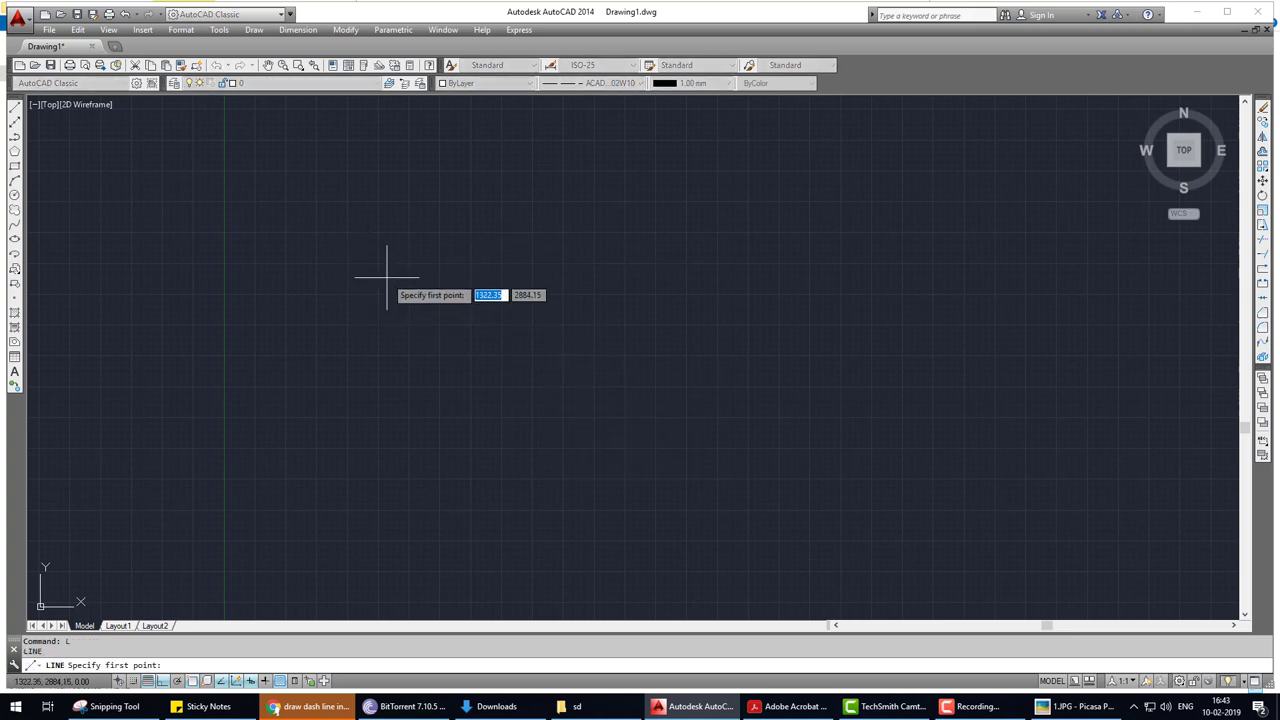
{"action": "left_click", "coordinate": [346, 277]}
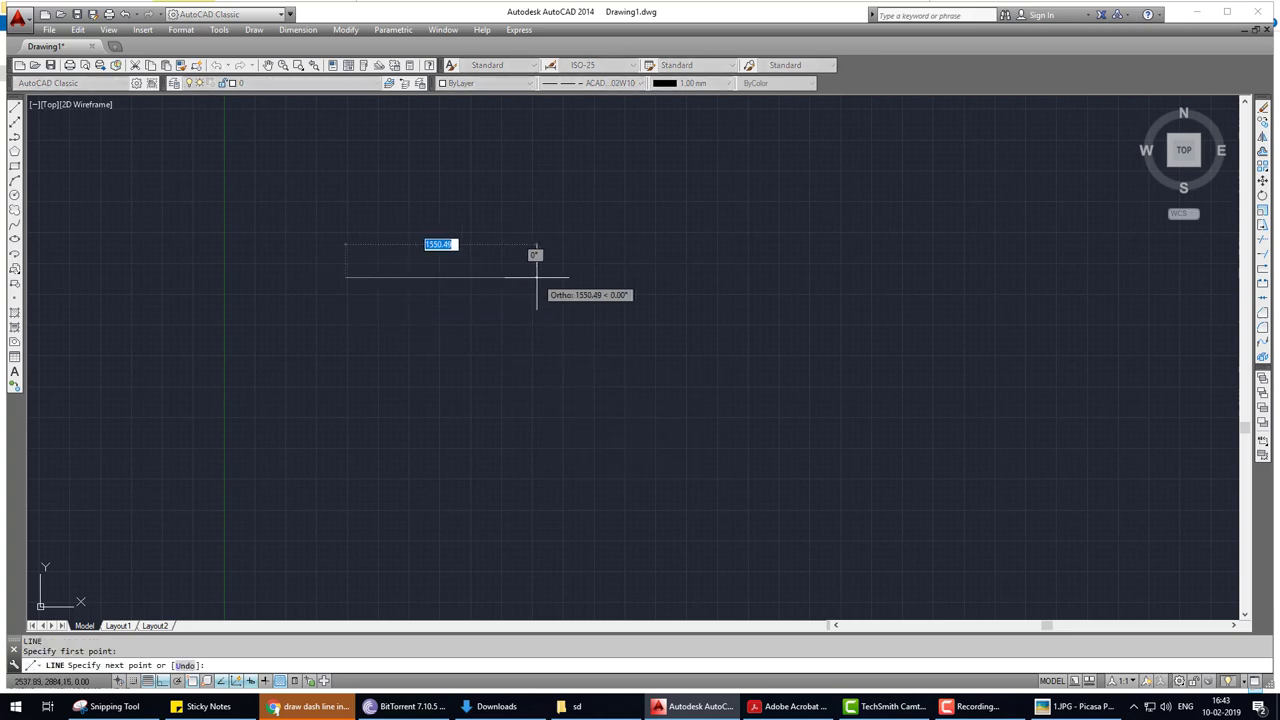
{"action": "type", "text": "4900"}
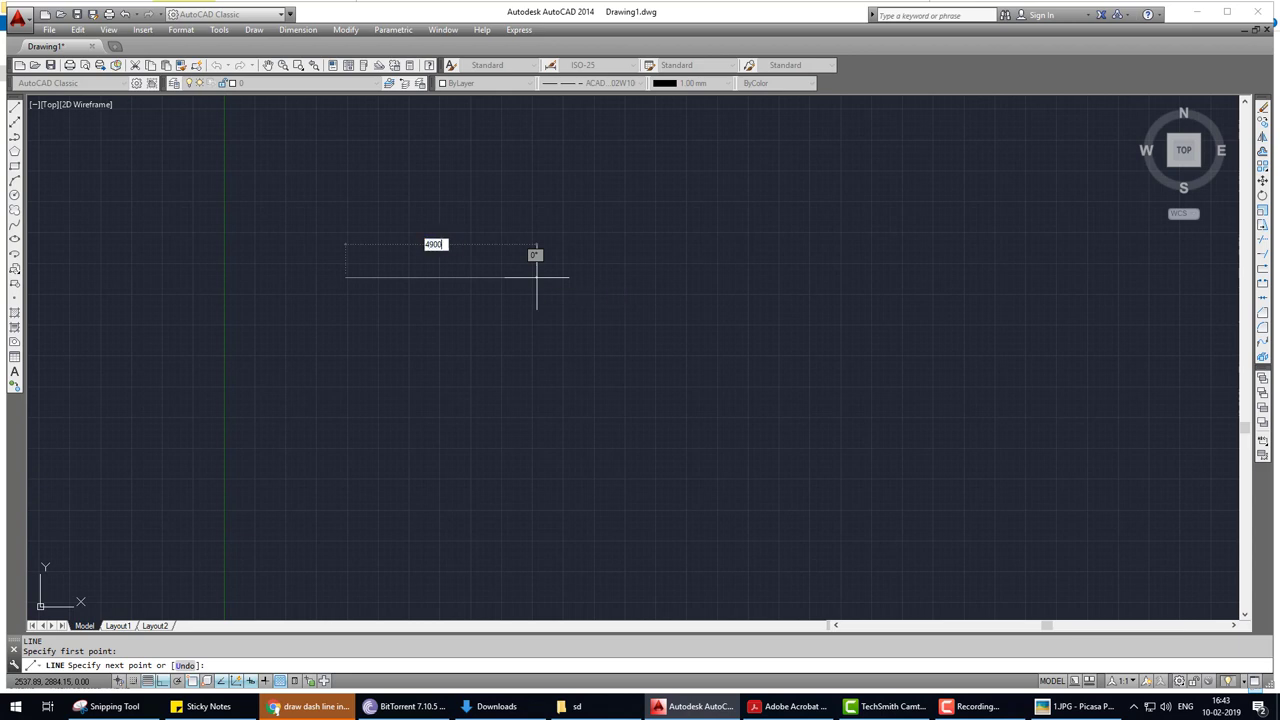
{"action": "key", "text": "Return"}
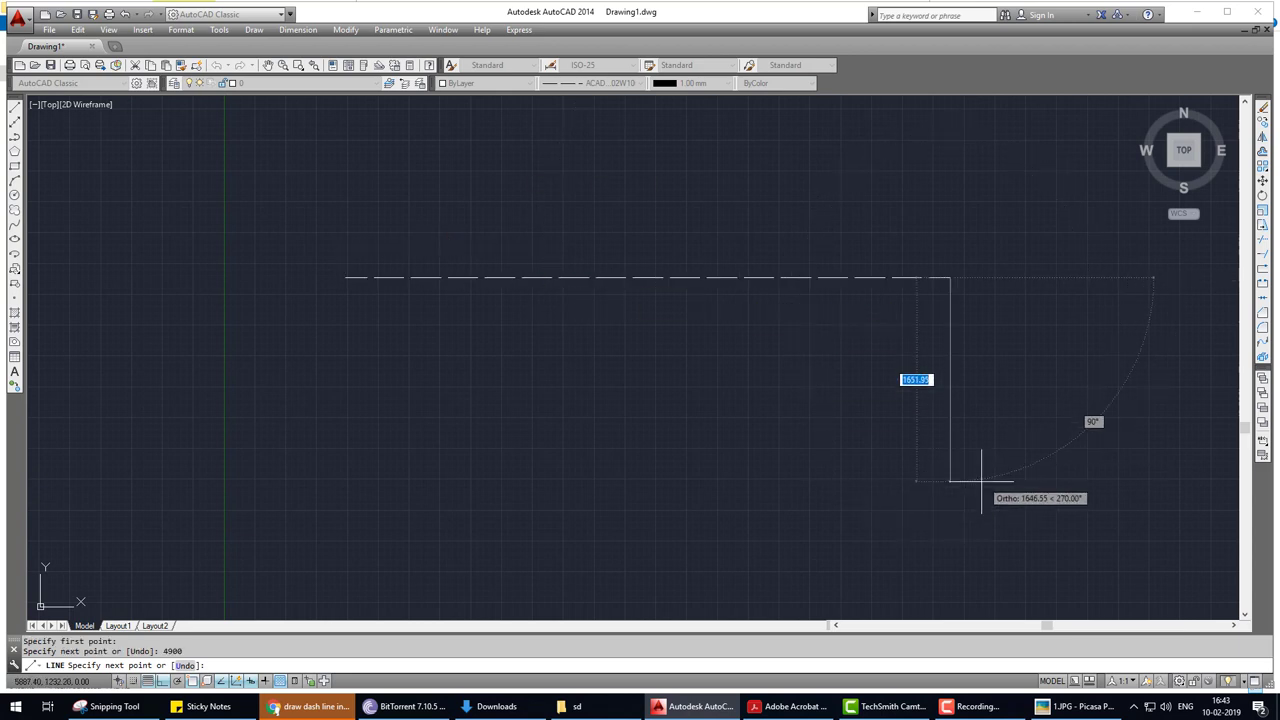
{"action": "type", "text": "300"}
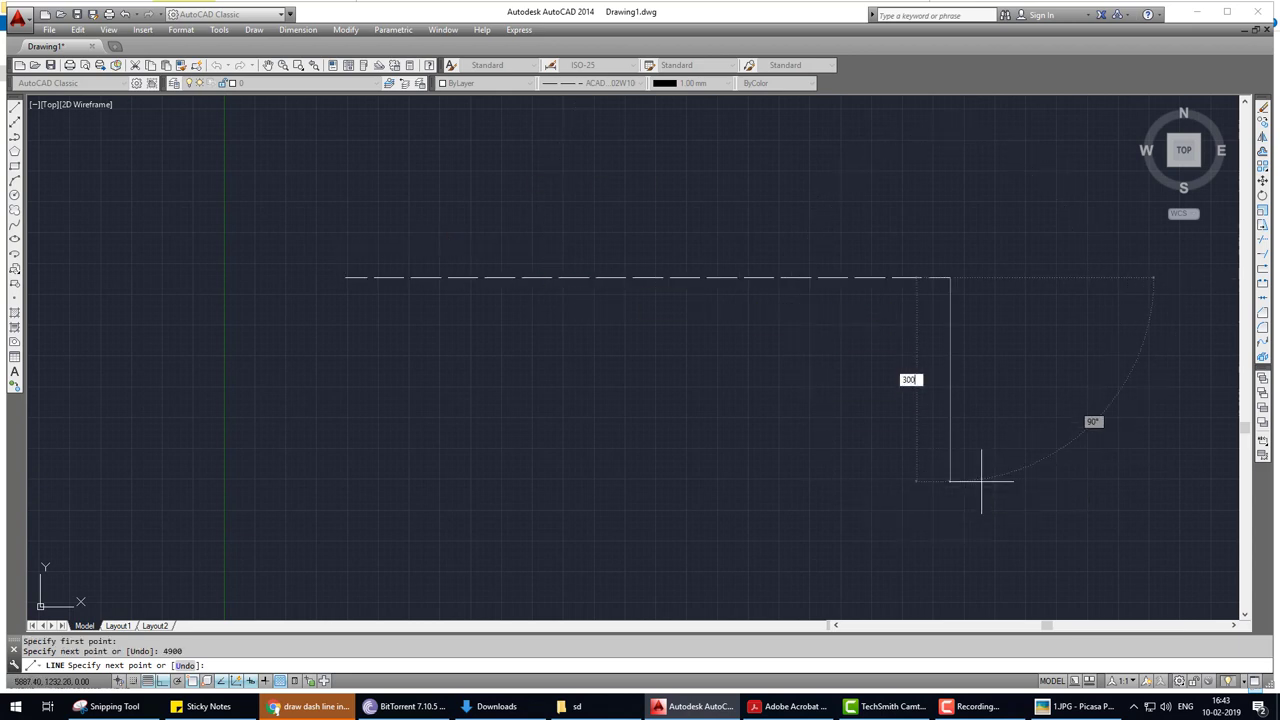
{"action": "key", "text": "Return"}
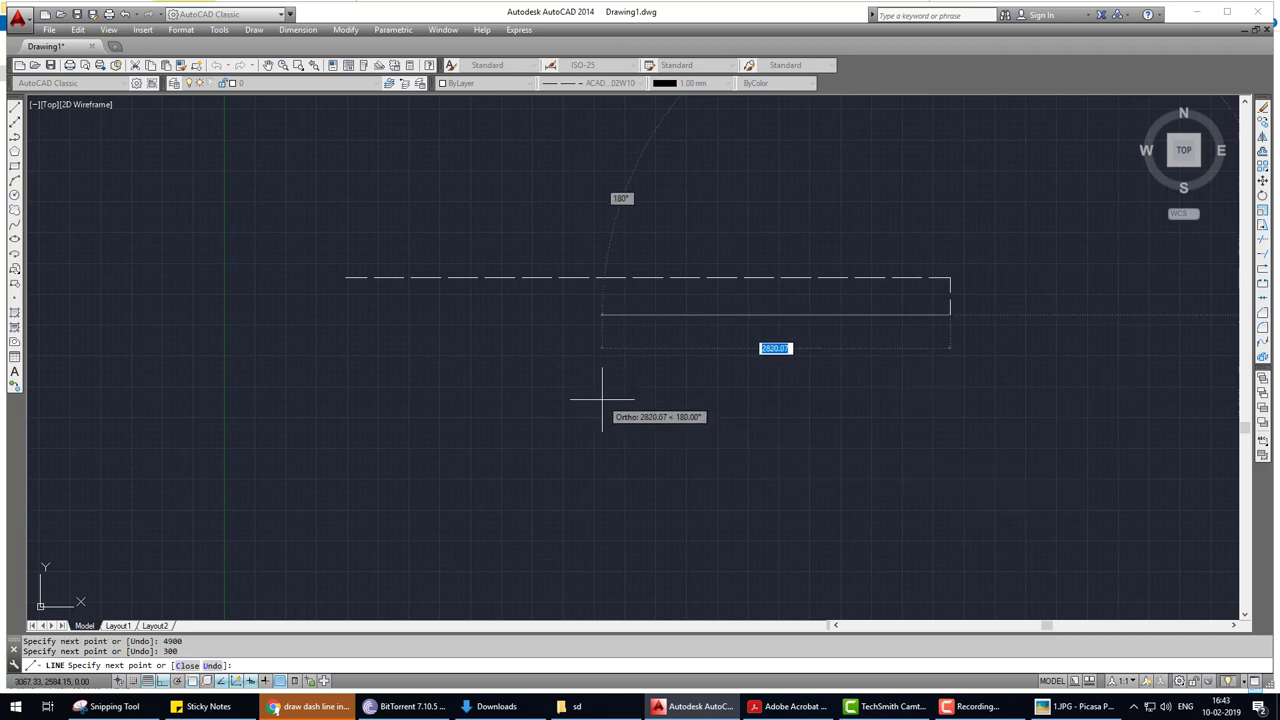
{"action": "type", "text": "4900"}
{"action": "key", "text": "Return"}
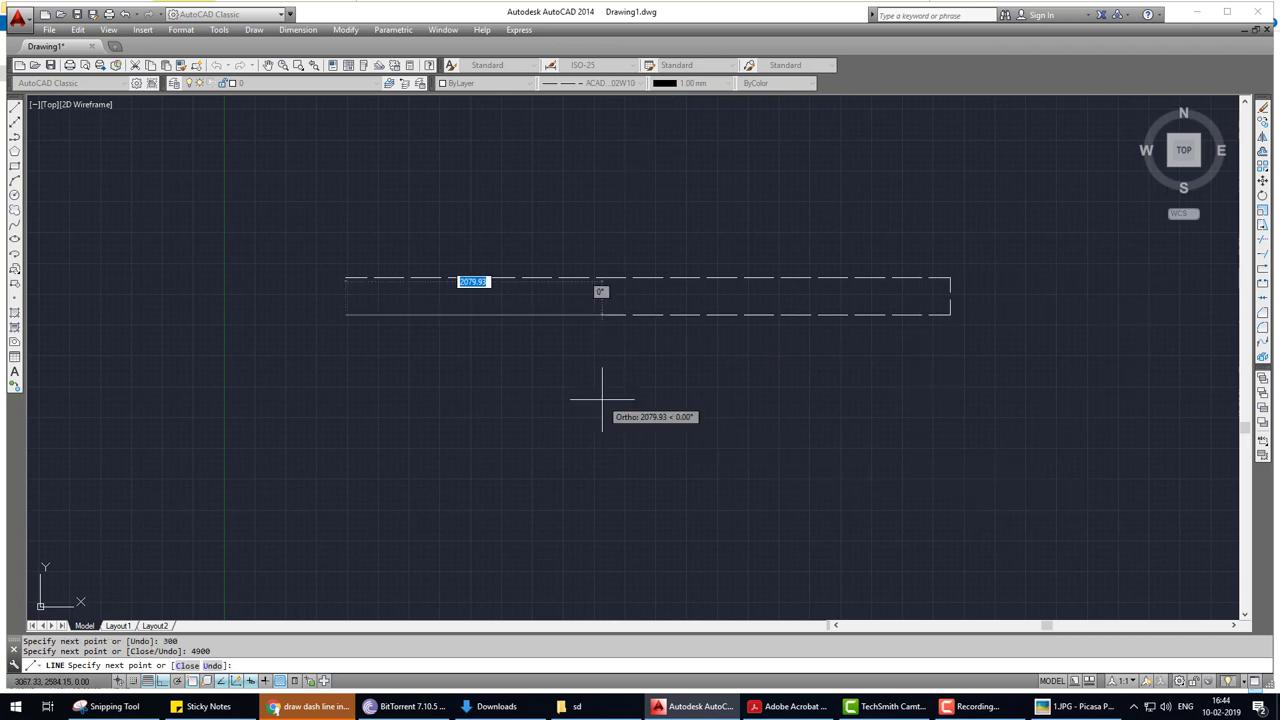
{"action": "type", "text": "300"}
{"action": "key", "text": "Return"}
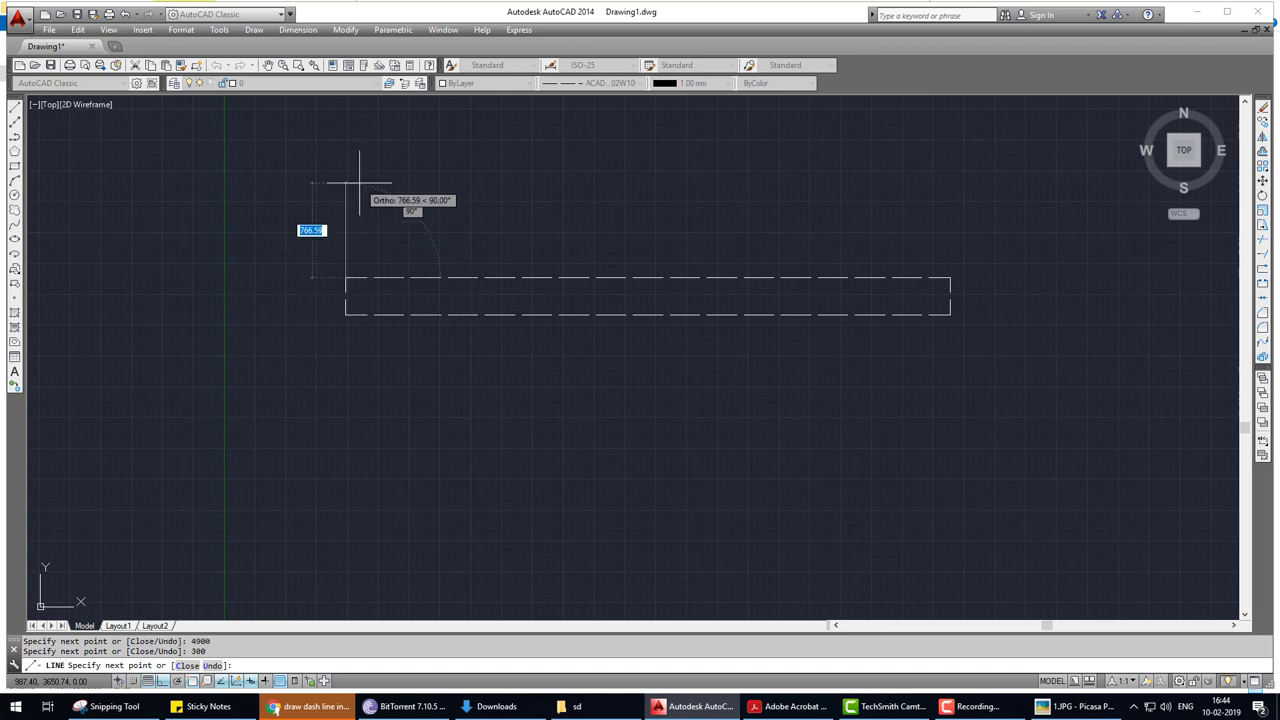
{"action": "key", "text": "Escape"}
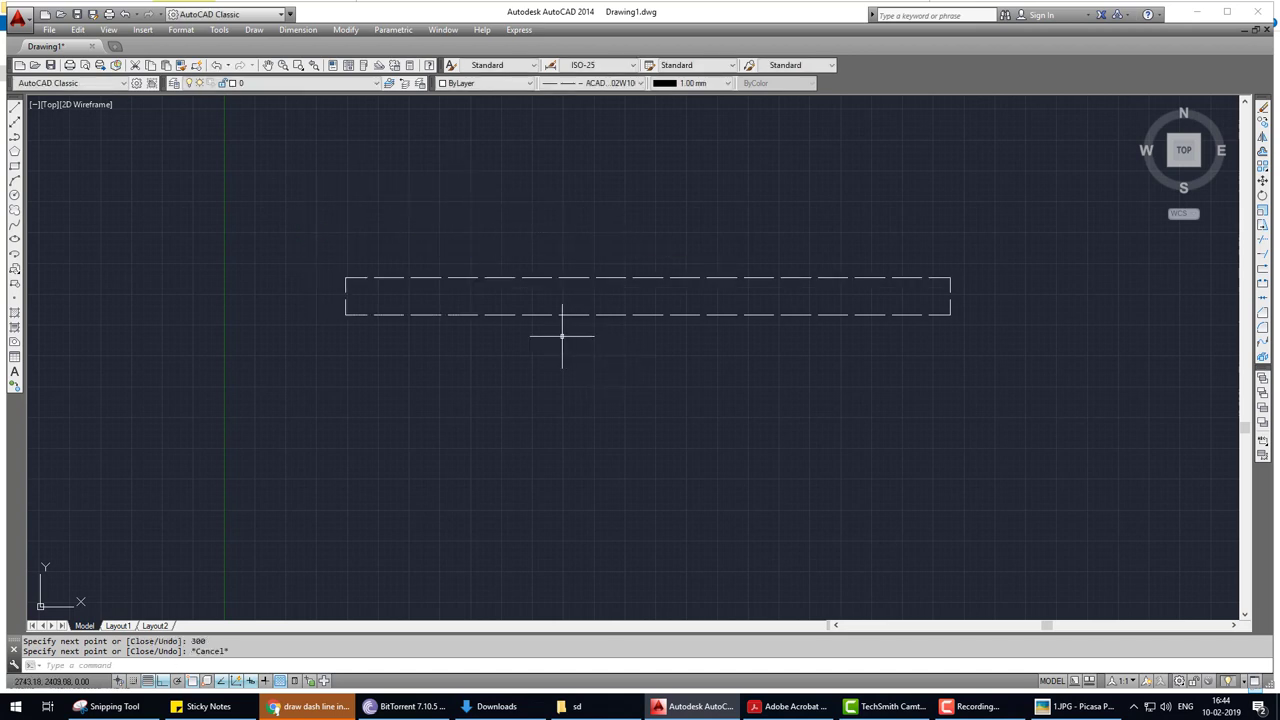
Recentre the beam in view and set the current linetype to ByLayer.
{"action": "scroll", "coordinate": [551, 294], "scroll_direction": "up", "scroll_amount": 2}
{"action": "scroll", "coordinate": [694, 294], "scroll_direction": "down", "scroll_amount": 2}
{"action": "middle_click_drag", "start_coordinate": [694, 294], "coordinate": [628, 300]}
{"action": "left_click", "coordinate": [628, 84]}
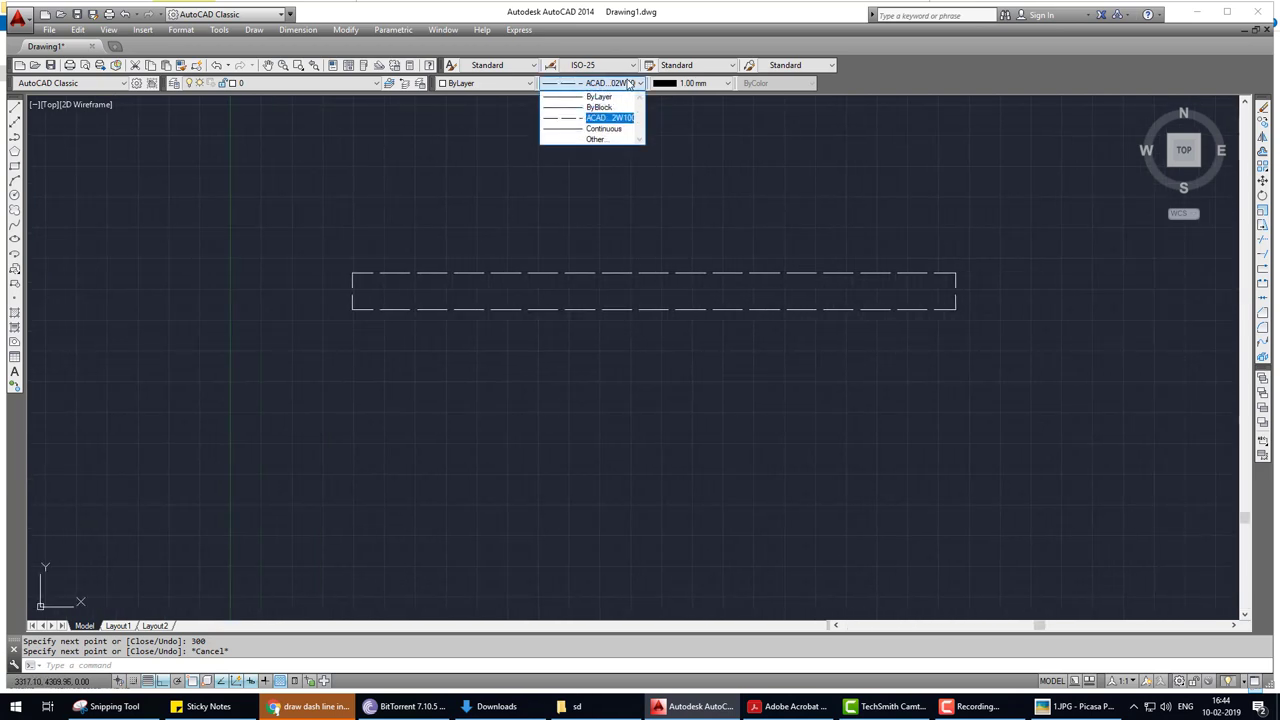
{"action": "left_click", "coordinate": [600, 96]}
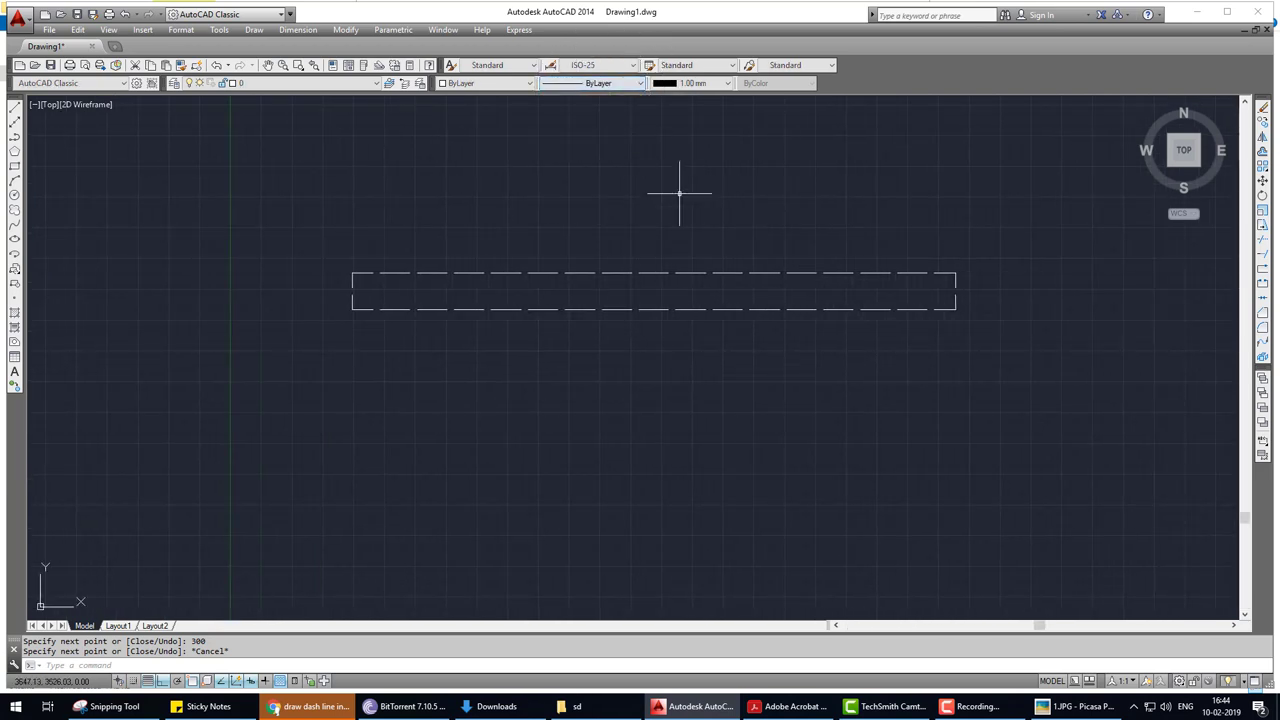
{"action": "key", "text": "Escape"}
{"action": "key", "text": "Escape"}
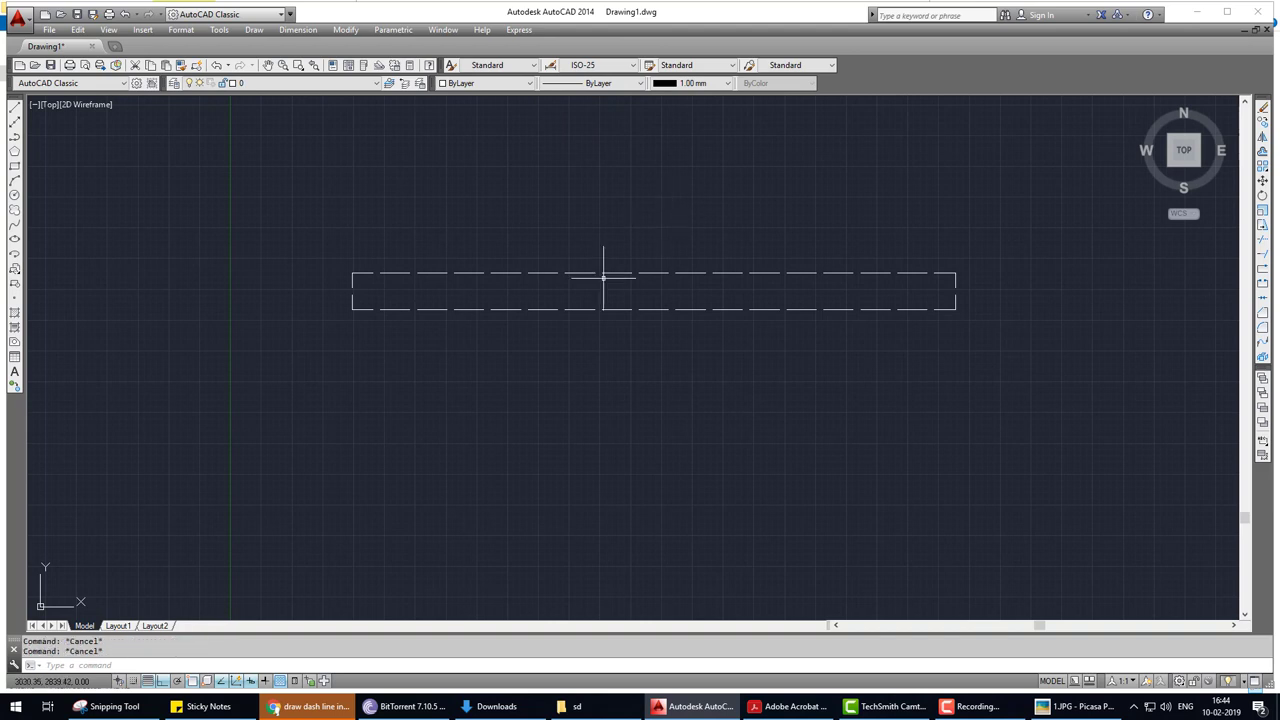
Draw a solid horizontal line above the beam outline.
{"action": "type", "text": "l"}
{"action": "key", "text": "Return"}
{"action": "left_click", "coordinate": [476, 182]}
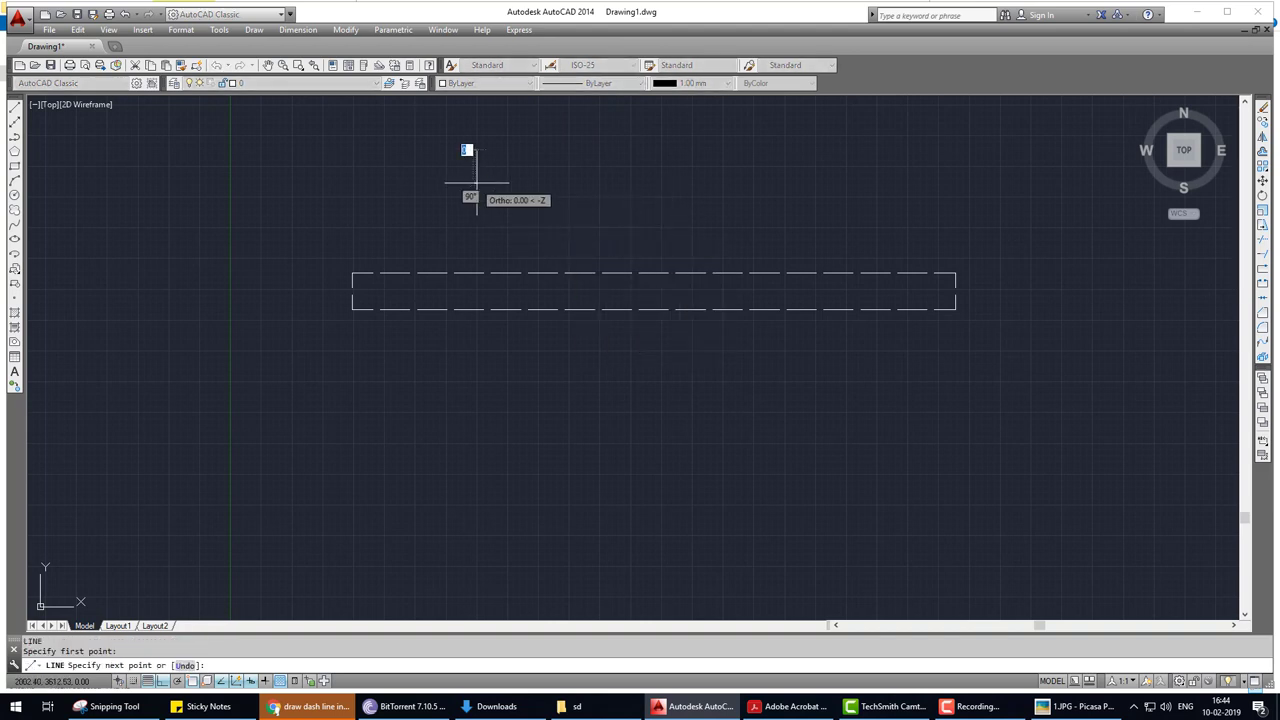
{"action": "left_click", "coordinate": [694, 182]}
{"action": "key", "text": "Return"}
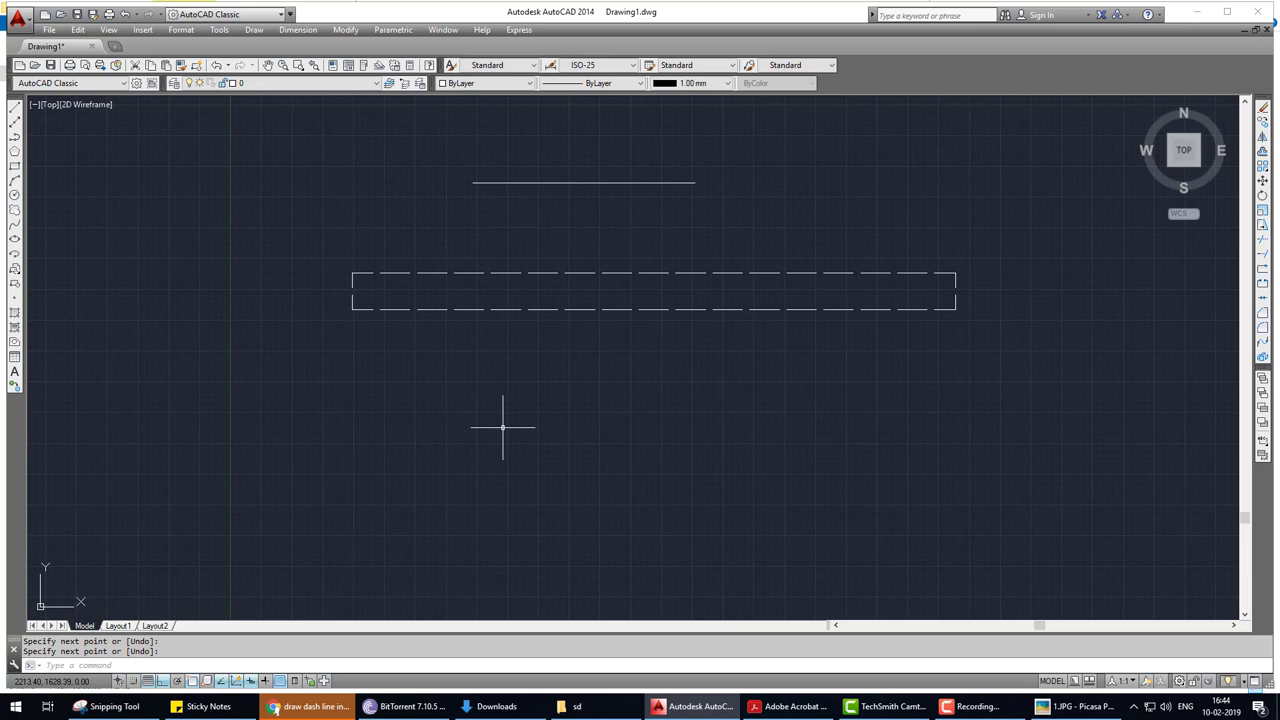
Match the solid line's properties onto the dashed beam outline edges.
{"action": "type", "text": "M"}
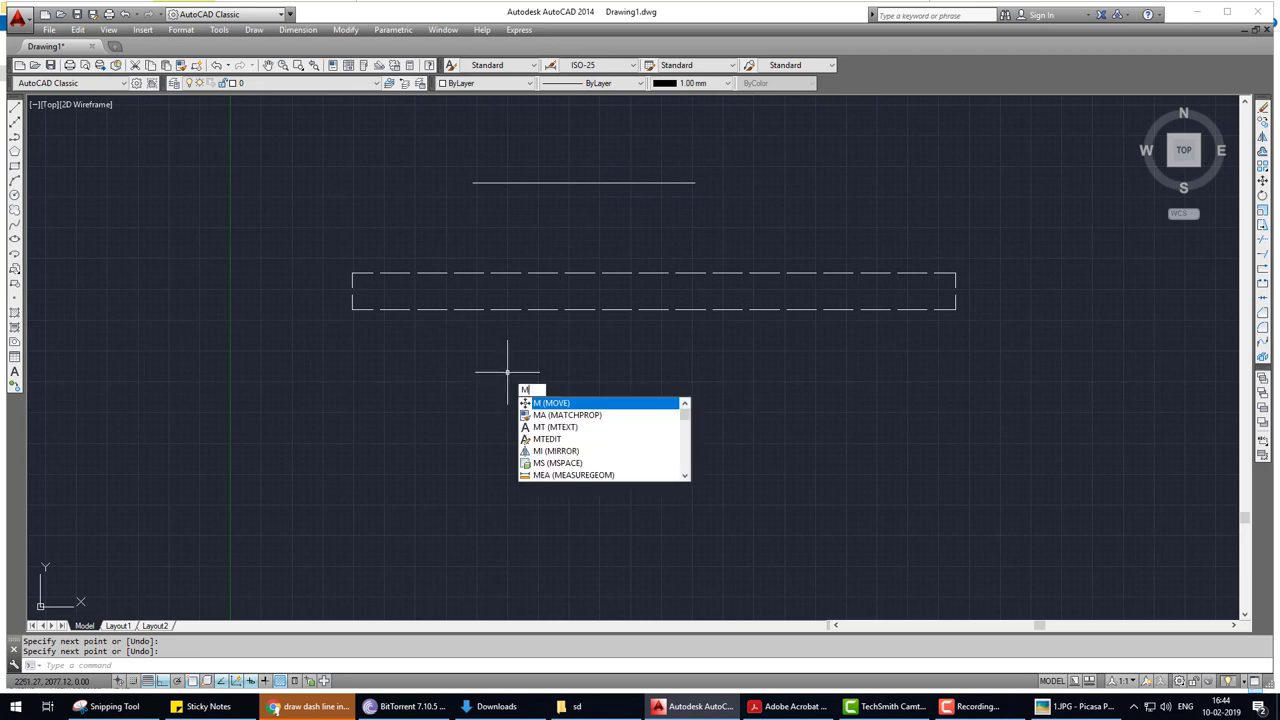
{"action": "type", "text": "a"}
{"action": "key", "text": "Return"}
{"action": "left_click", "coordinate": [541, 182]}
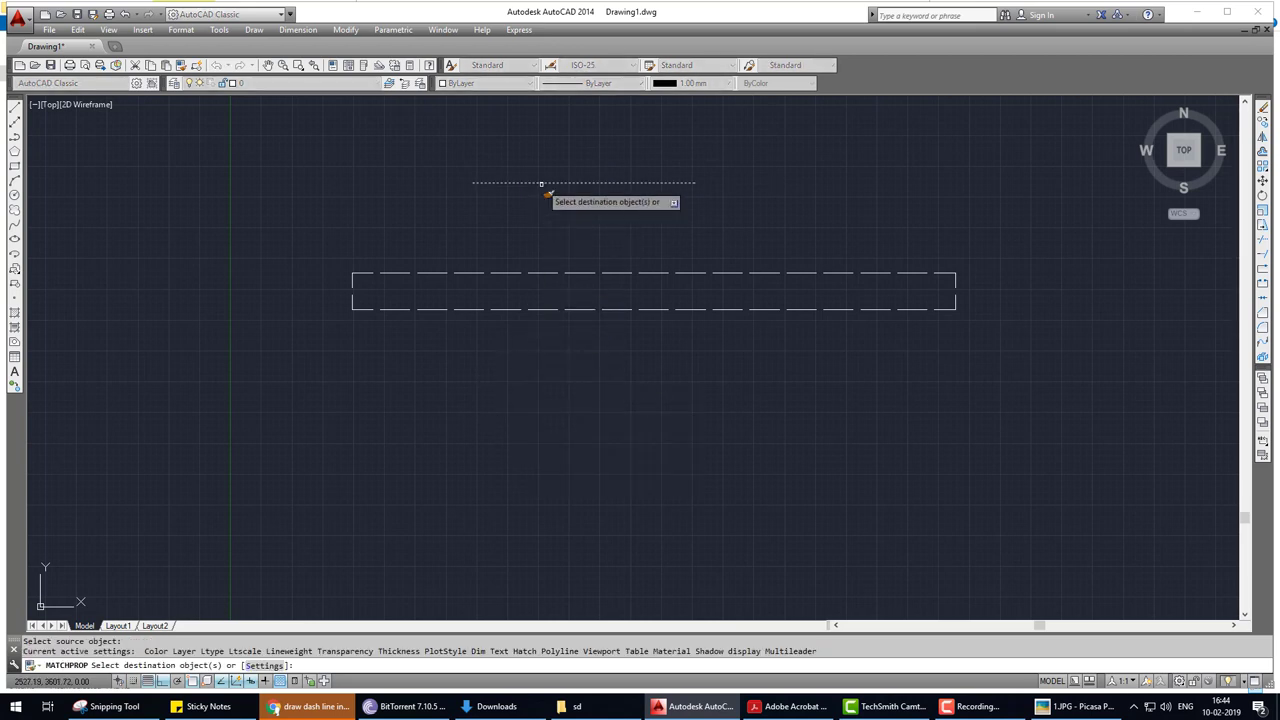
{"action": "left_click", "coordinate": [531, 273]}
{"action": "left_click", "coordinate": [533, 309]}
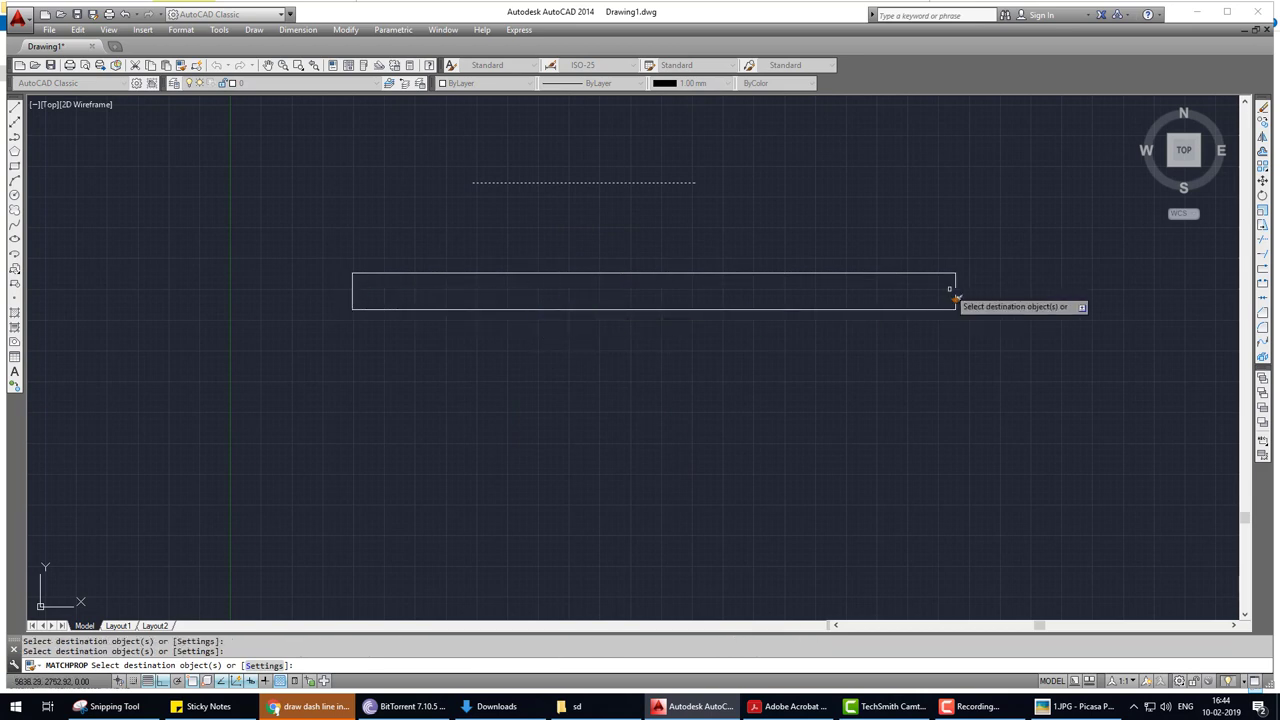
{"action": "key", "text": "Escape"}
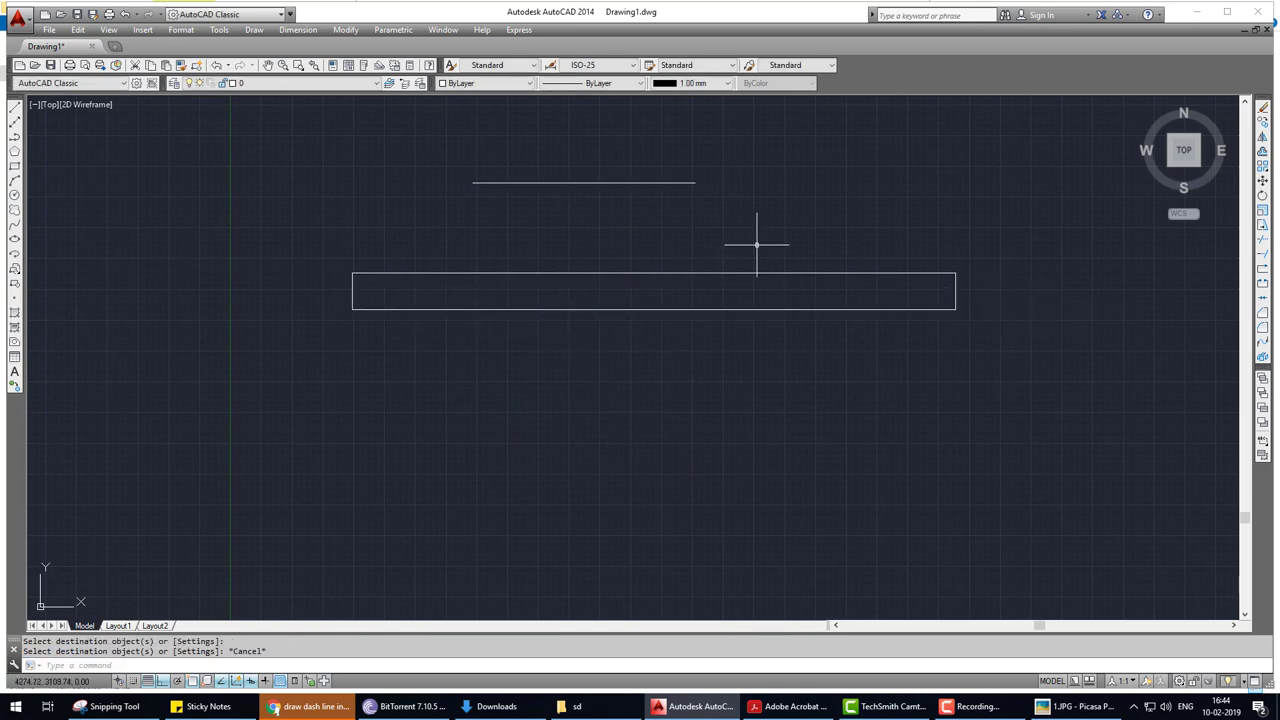
Erase the extra horizontal line above the beam.
{"action": "type", "text": "erase"}
{"action": "key", "text": "Return"}
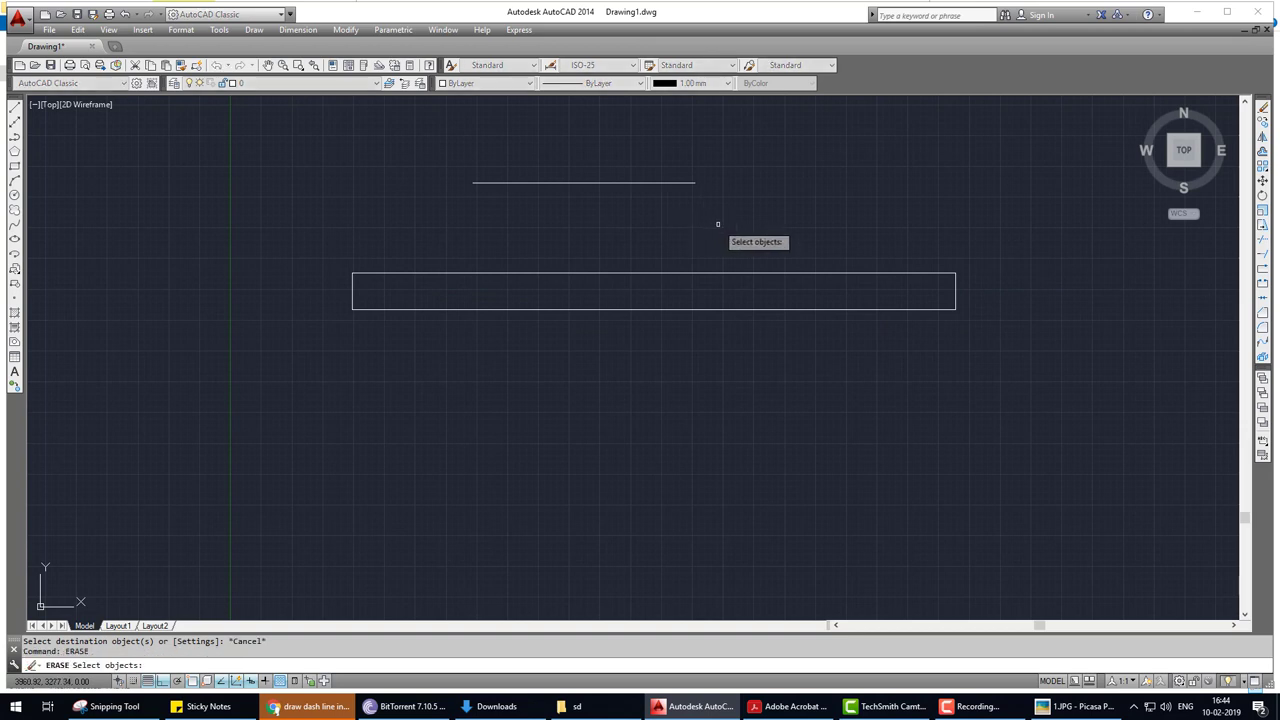
{"action": "left_click", "coordinate": [770, 228]}
{"action": "left_click", "coordinate": [662, 188]}
{"action": "key", "text": "Return"}
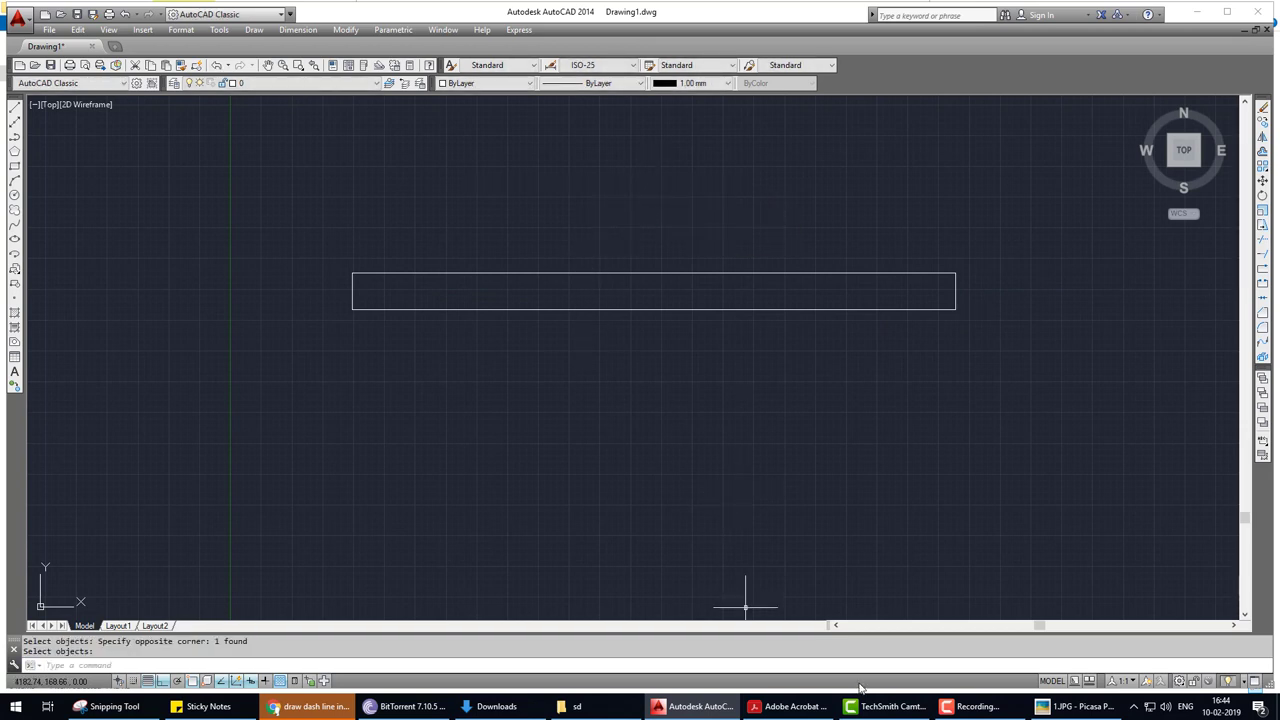
Check the left support on the Picasa reference figure, then close it.
{"action": "left_click", "coordinate": [1078, 706]}
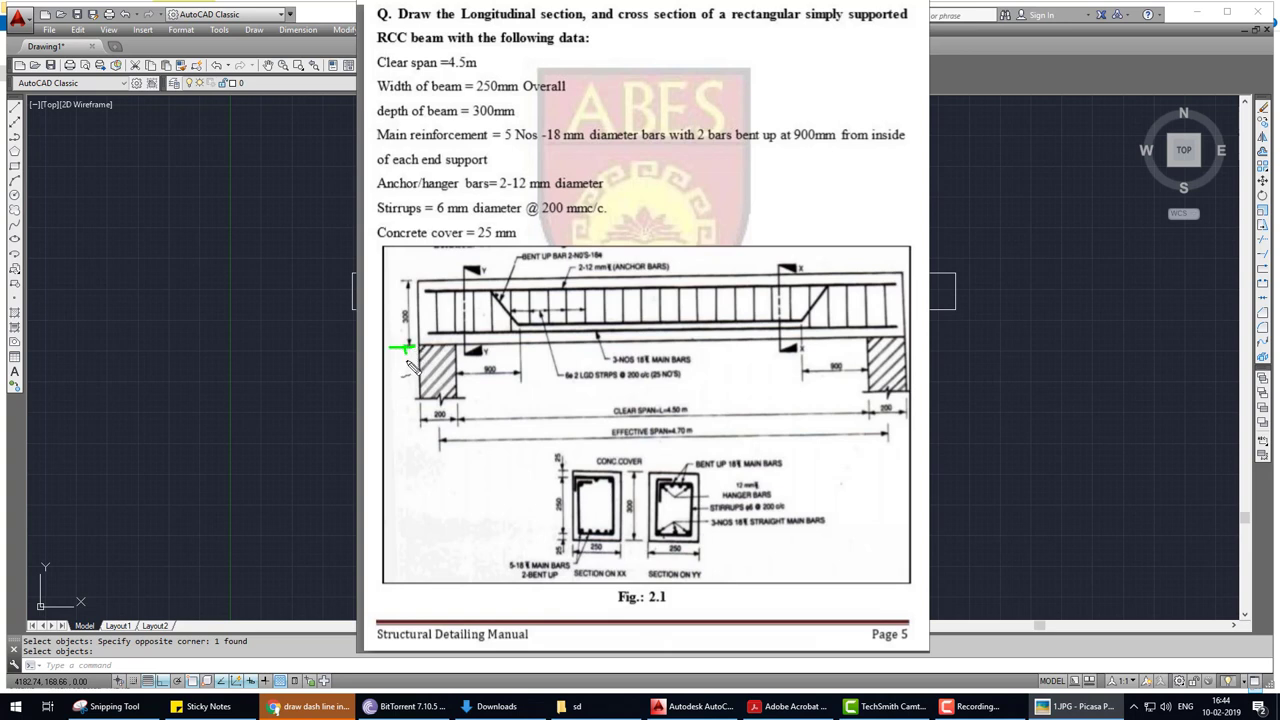
{"action": "left_click_drag", "start_coordinate": [407, 362], "coordinate": [411, 397]}
{"action": "key", "text": "Escape"}
{"action": "key", "text": "Escape"}
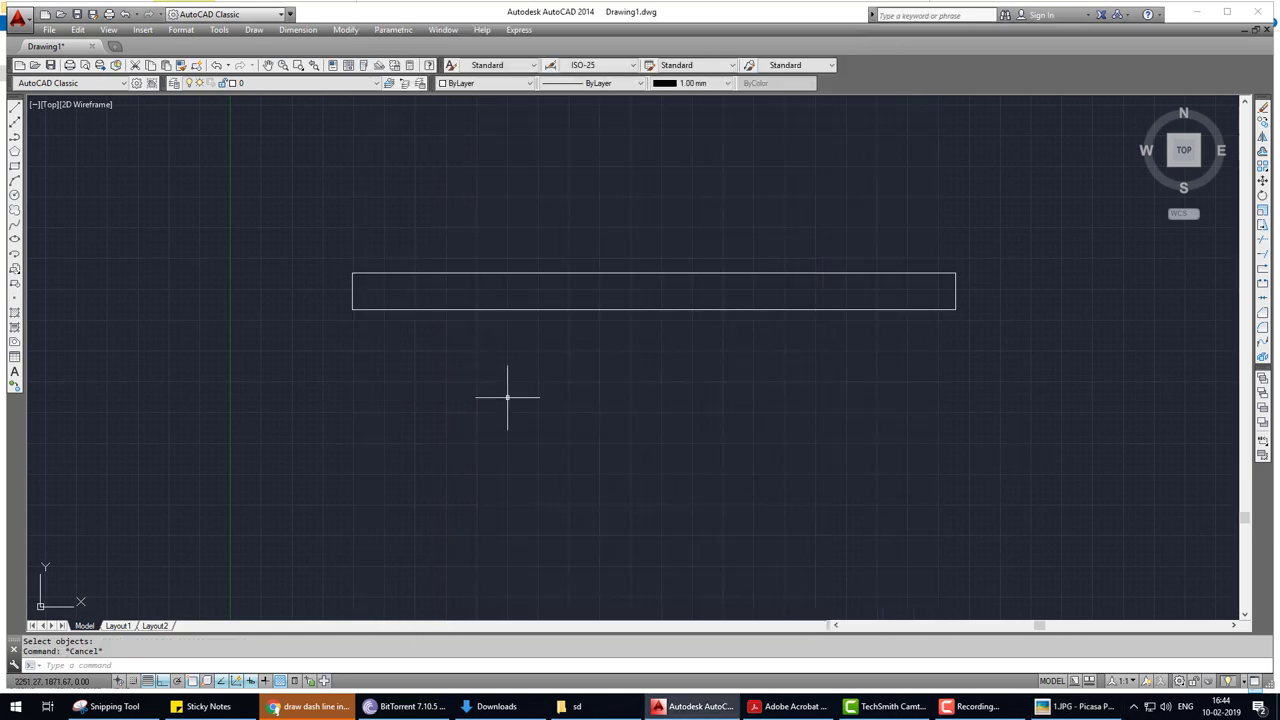
Draw the left support rectangle below the beam: 300 down, 200 across, 300 up.
{"action": "type", "text": "l"}
{"action": "key", "text": "Return"}
{"action": "left_click", "coordinate": [352, 309]}
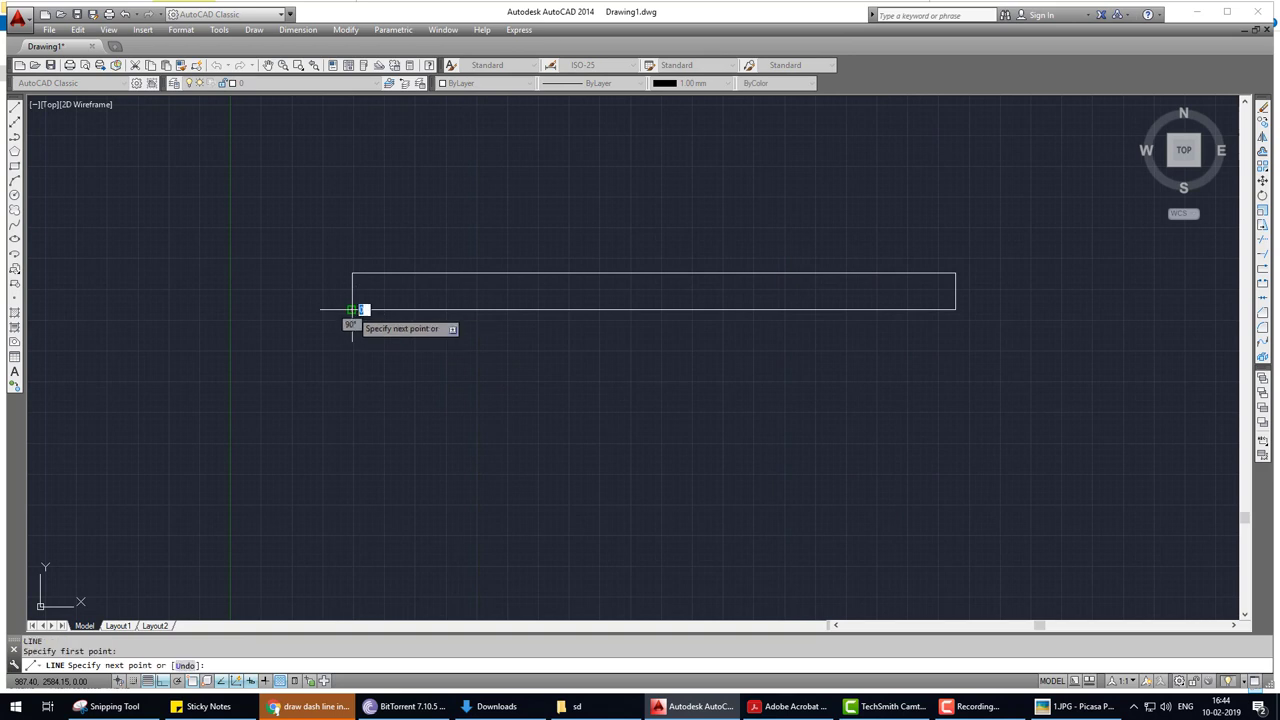
{"action": "type", "text": "300"}
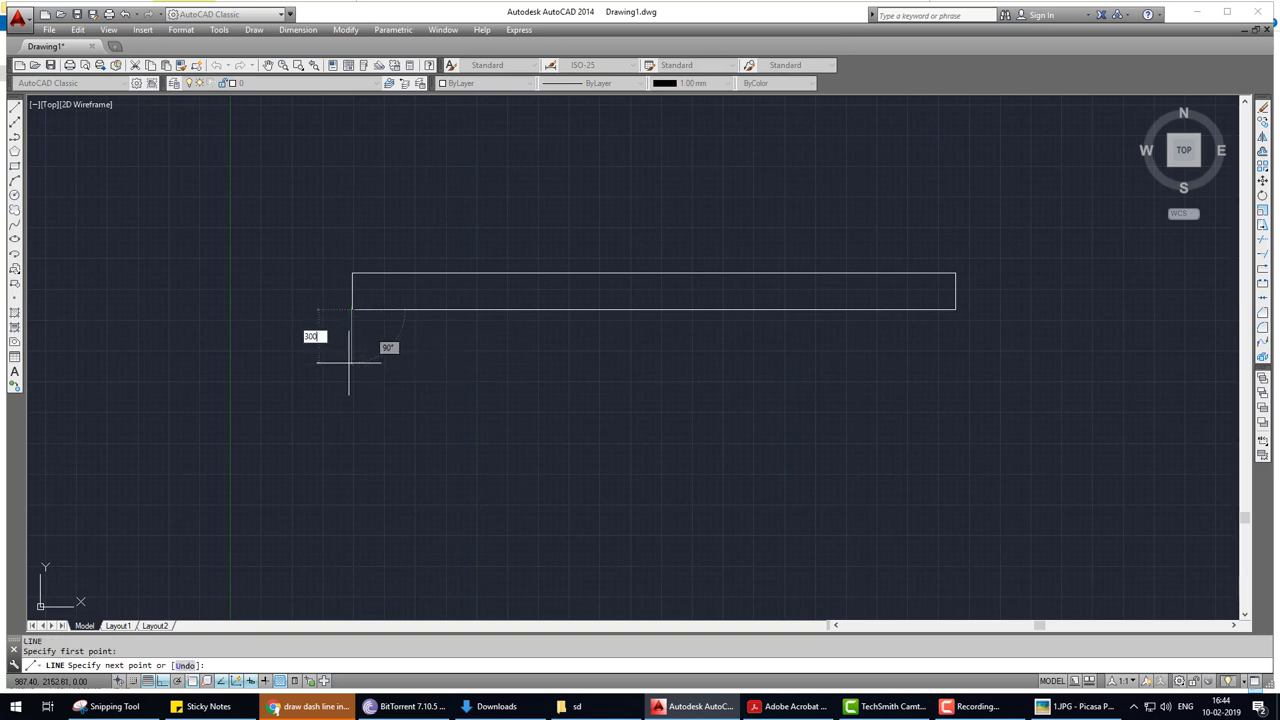
{"action": "key", "text": "Return"}
{"action": "type", "text": "2"}
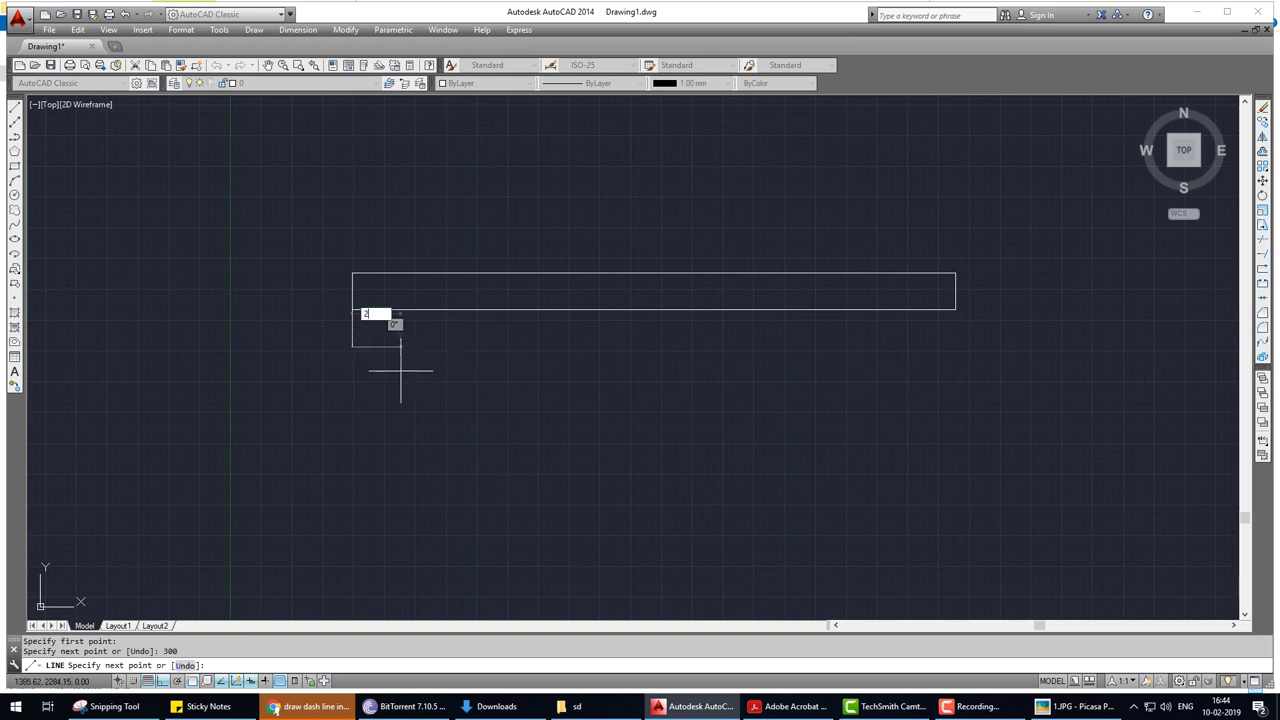
{"action": "type", "text": "00"}
{"action": "key", "text": "Return"}
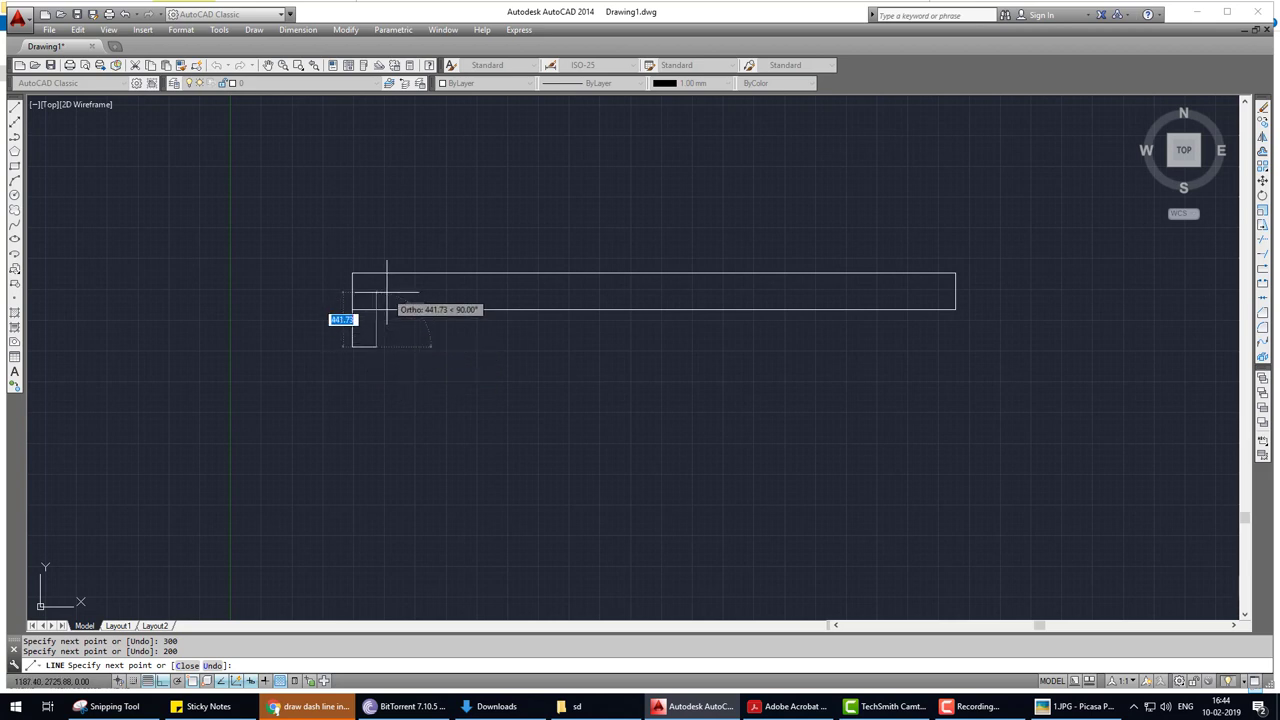
{"action": "type", "text": "300"}
{"action": "key", "text": "Return"}
{"action": "key", "text": "Escape"}
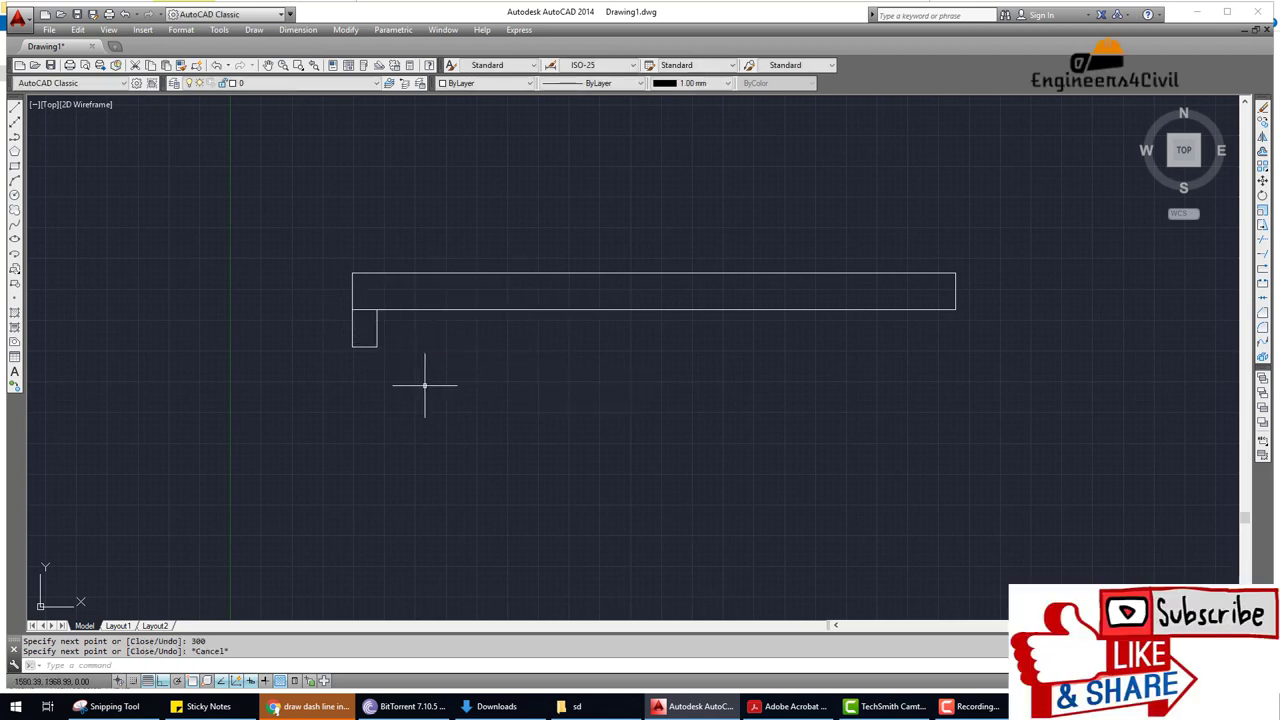
Select the left support rectangle for copying and pick a base corner, then cancel.
{"action": "type", "text": "o"}
{"action": "key", "text": "Return"}
{"action": "left_click", "coordinate": [415, 385]}
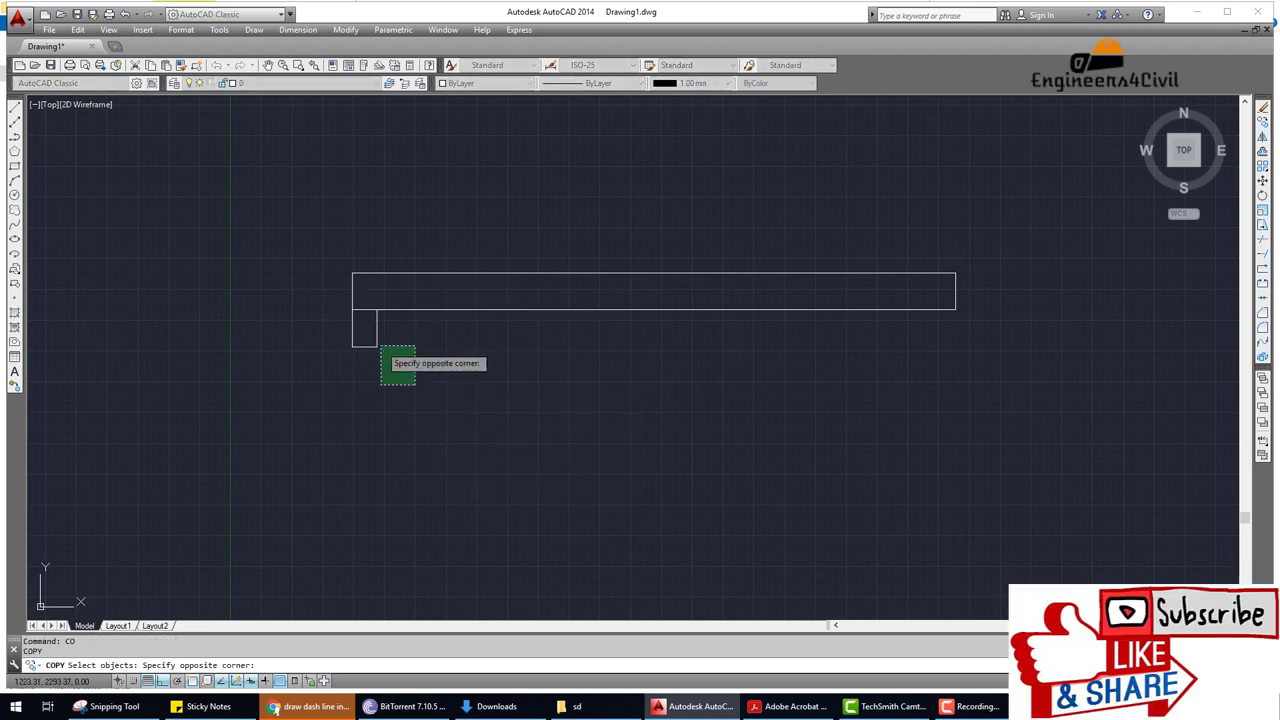
{"action": "left_click", "coordinate": [345, 312]}
{"action": "key", "text": "Return"}
{"action": "scroll", "coordinate": [351, 318], "scroll_direction": "up", "scroll_amount": 2}
{"action": "scroll", "coordinate": [351, 318], "scroll_direction": "up", "scroll_amount": 2}
{"action": "left_click", "coordinate": [349, 295]}
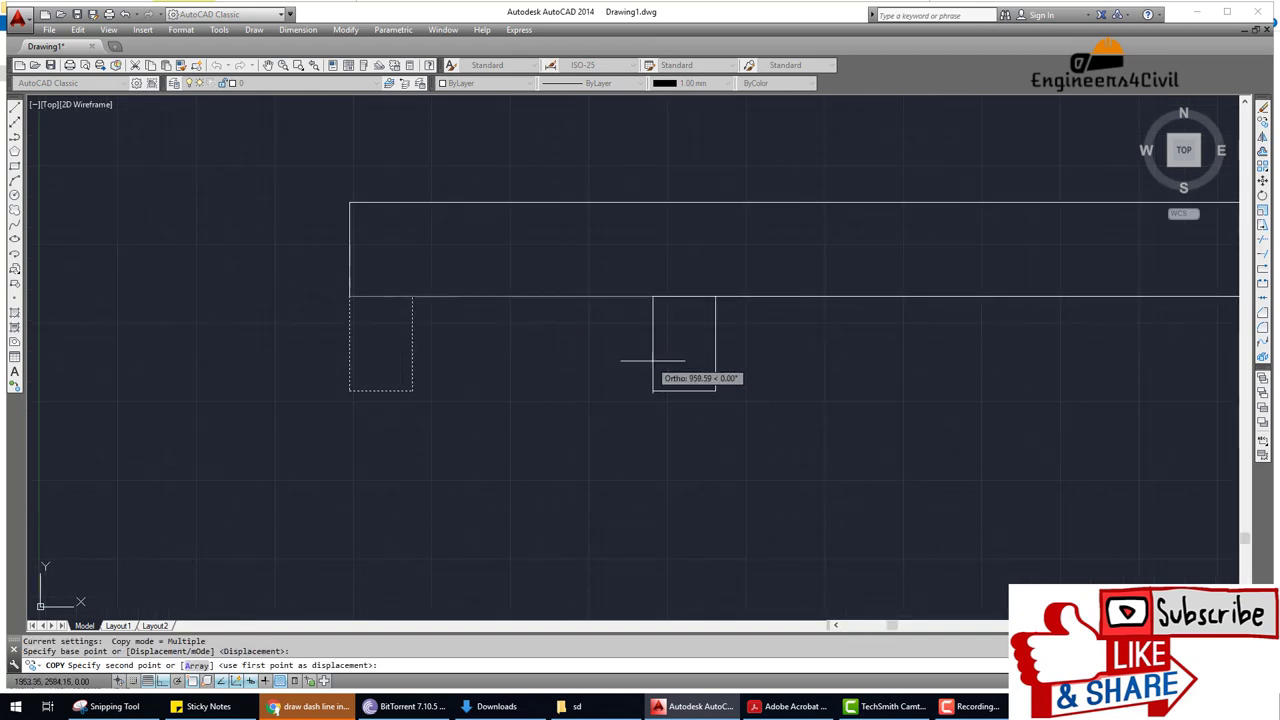
{"action": "scroll", "coordinate": [629, 363], "scroll_direction": "down", "scroll_amount": 5}
{"action": "key", "text": "Escape"}
Copy the support rectangle from its top corner to the beam's right end.
{"action": "key", "text": "Return"}
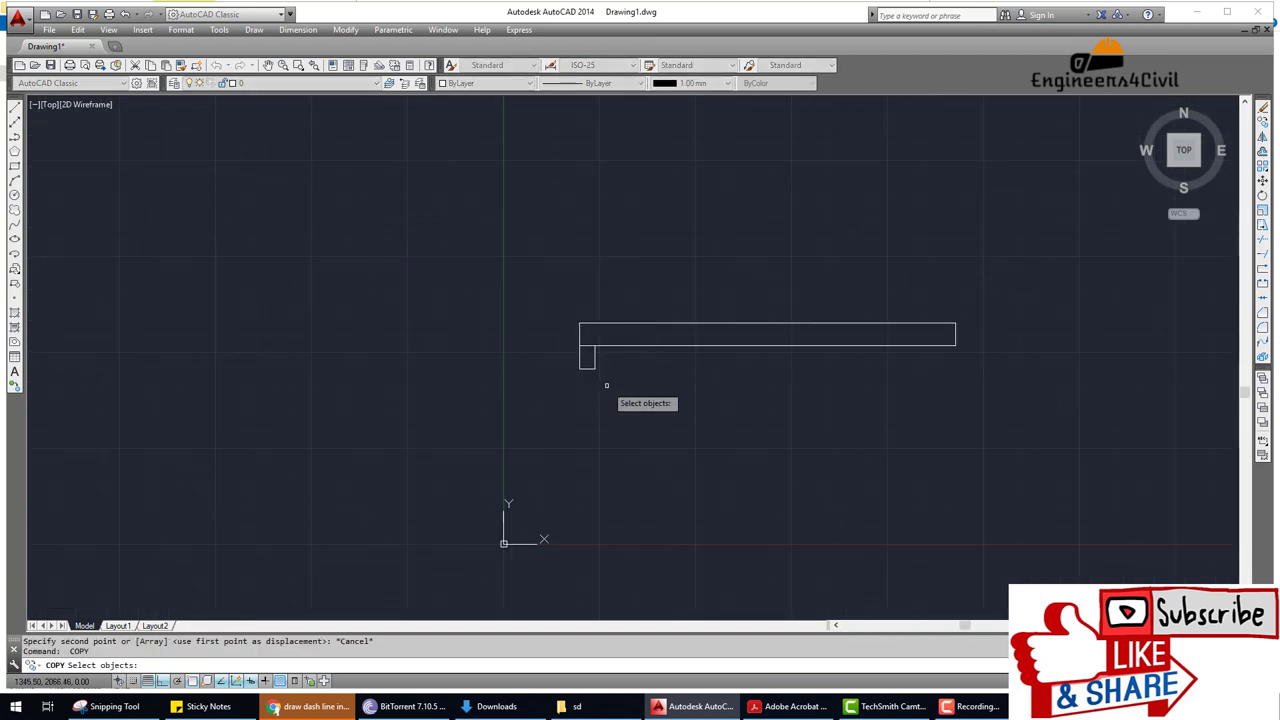
{"action": "left_click", "coordinate": [606, 391]}
{"action": "left_click", "coordinate": [571, 353]}
{"action": "scroll", "coordinate": [571, 353], "scroll_direction": "up", "scroll_amount": 4}
{"action": "scroll", "coordinate": [591, 346], "scroll_direction": "up", "scroll_amount": 4}
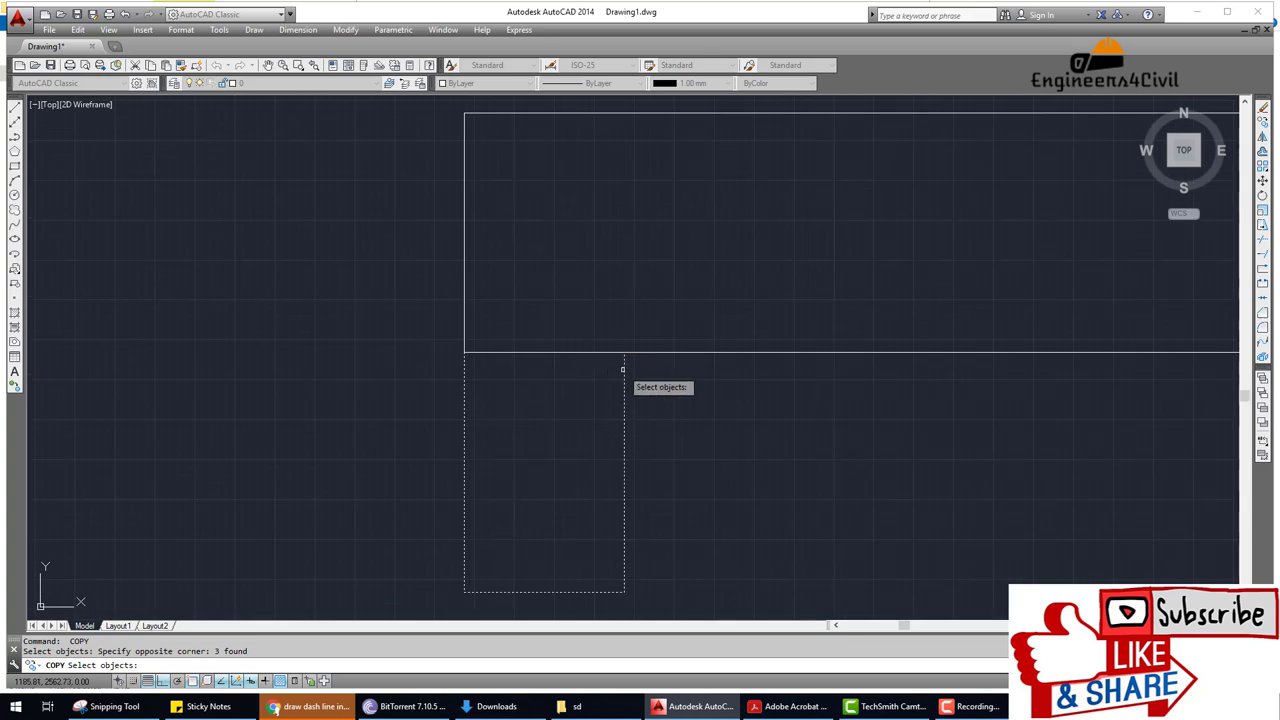
{"action": "key", "text": "Return"}
{"action": "left_click", "coordinate": [622, 352]}
{"action": "scroll", "coordinate": [686, 366], "scroll_direction": "down", "scroll_amount": 6}
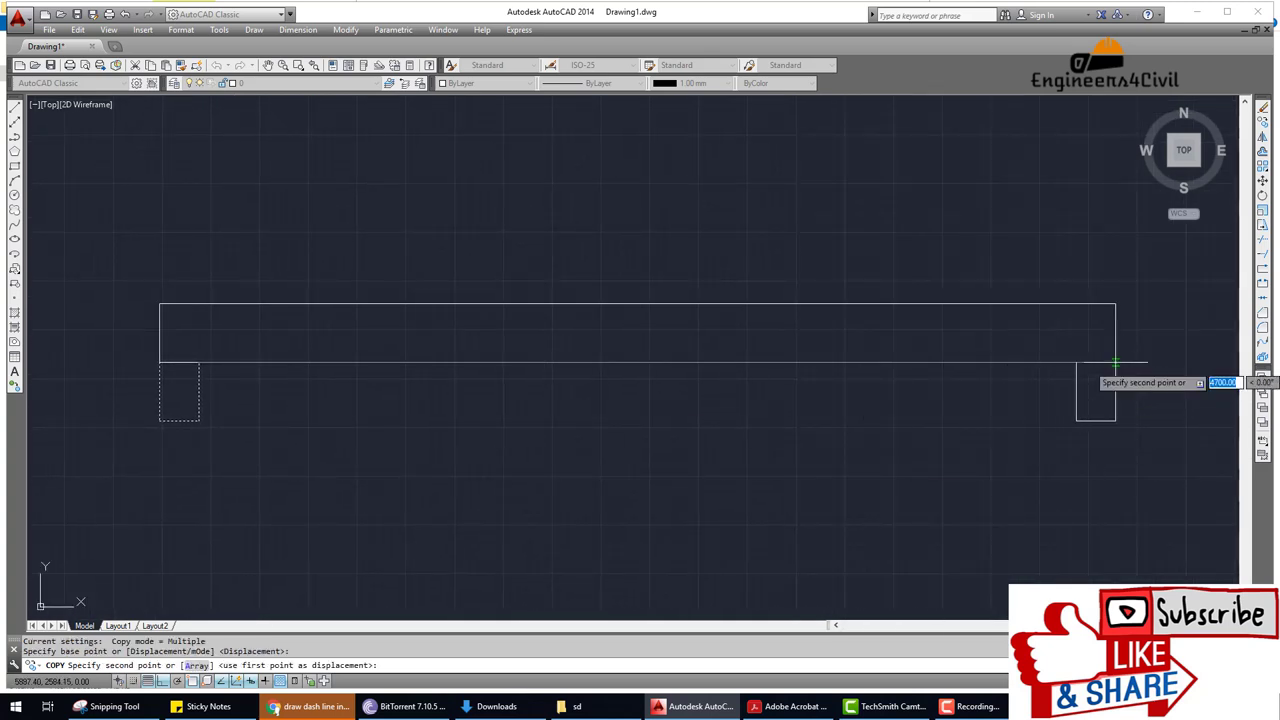
{"action": "left_click", "coordinate": [1116, 362]}
{"action": "key", "text": "Escape"}
{"action": "scroll", "coordinate": [571, 470], "scroll_direction": "down", "scroll_amount": 5}
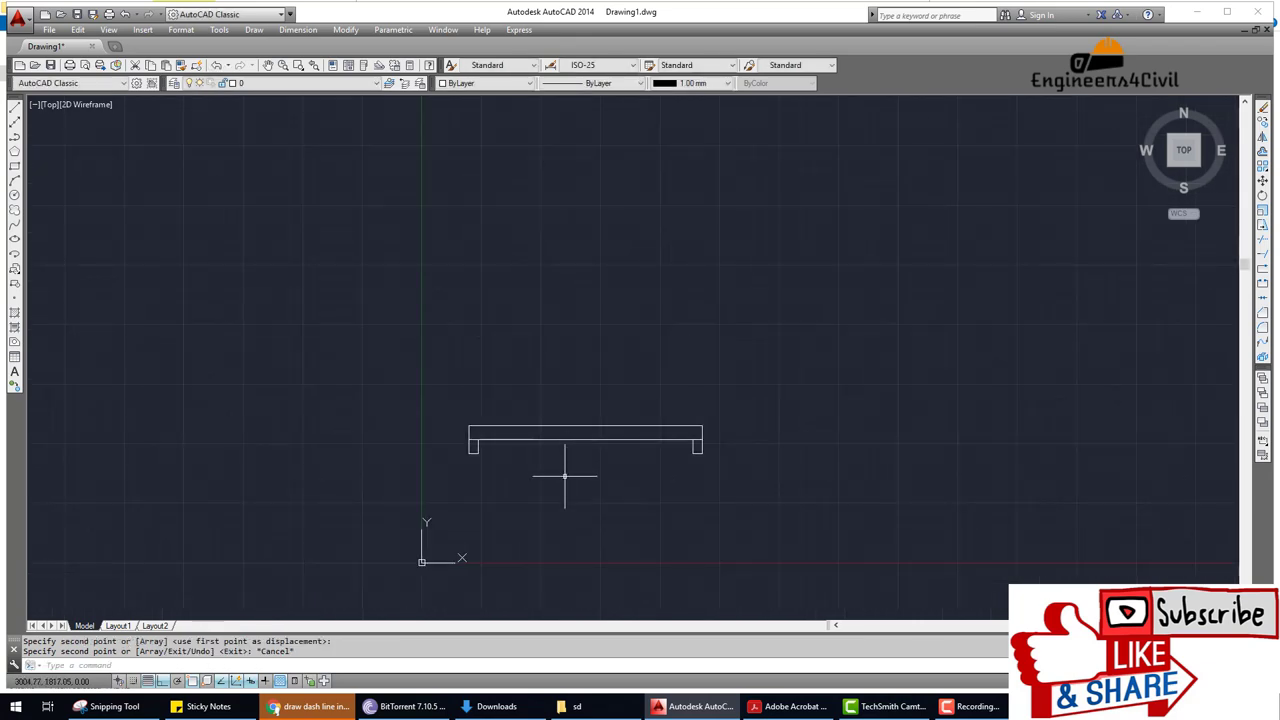
{"action": "key", "text": "Escape"}
Check the reference sheet, pan to the left support, and open the Hatch and Gradient dialog.
{"action": "middle_click_drag", "start_coordinate": [520, 470], "coordinate": [591, 370]}
{"action": "scroll", "coordinate": [591, 370], "scroll_direction": "up", "scroll_amount": 5}
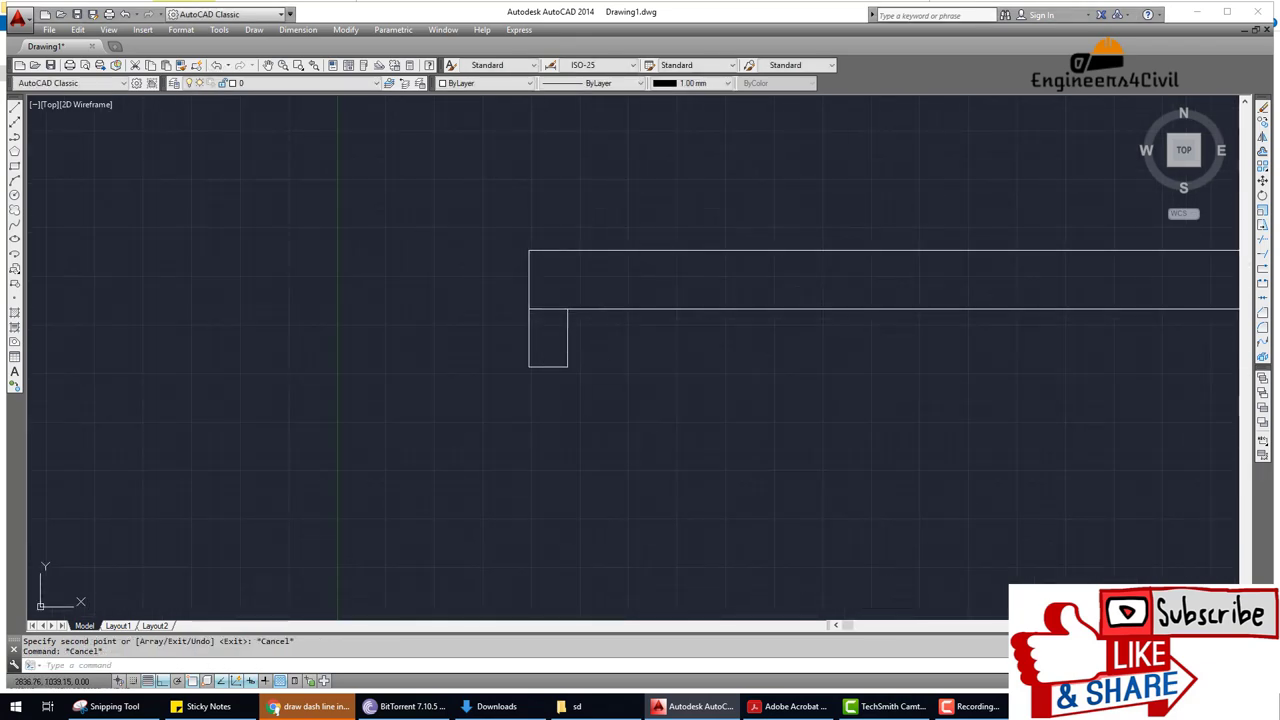
{"action": "key", "text": "alt+Tab"}
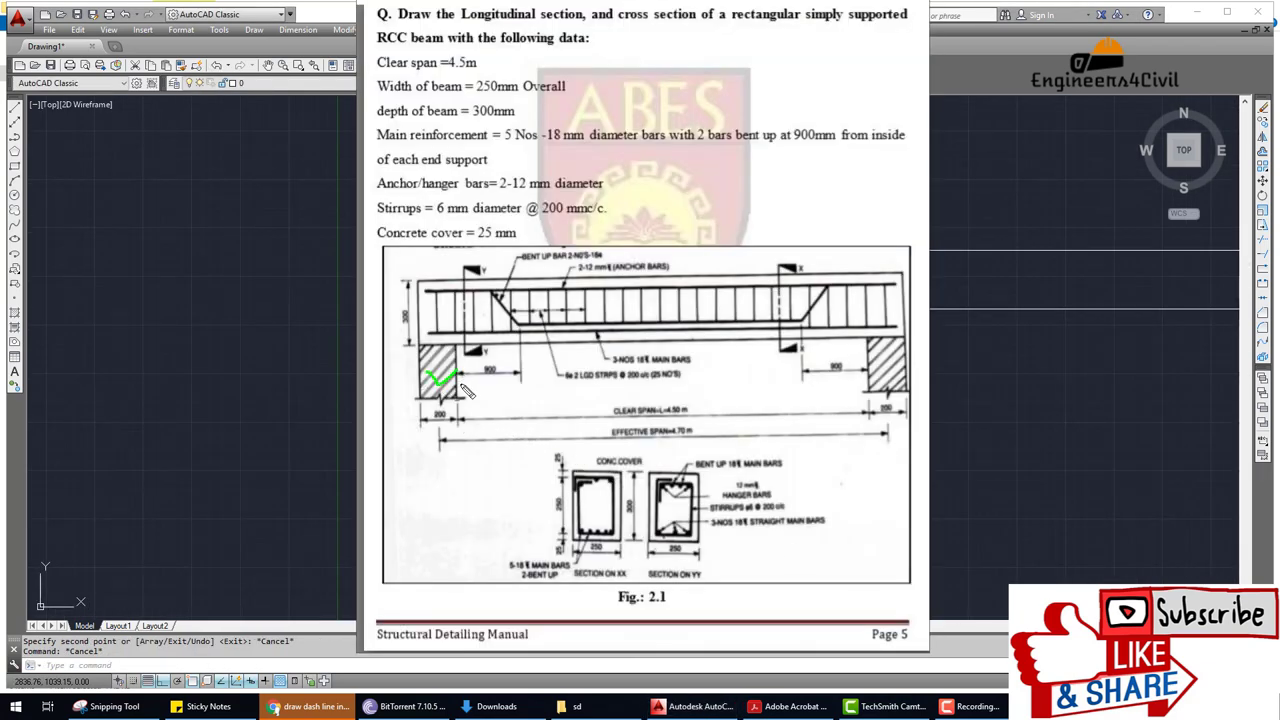
{"action": "left_click", "coordinate": [694, 706]}
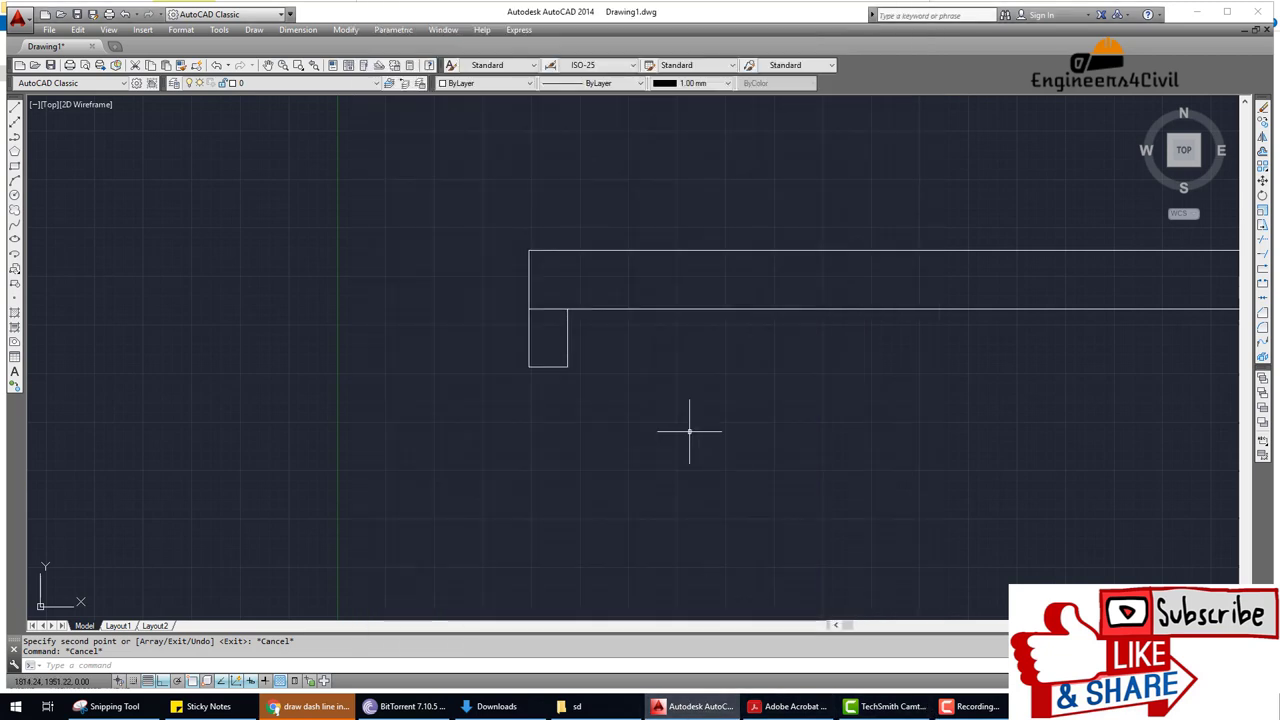
{"action": "middle_click_drag", "start_coordinate": [699, 407], "coordinate": [485, 411]}
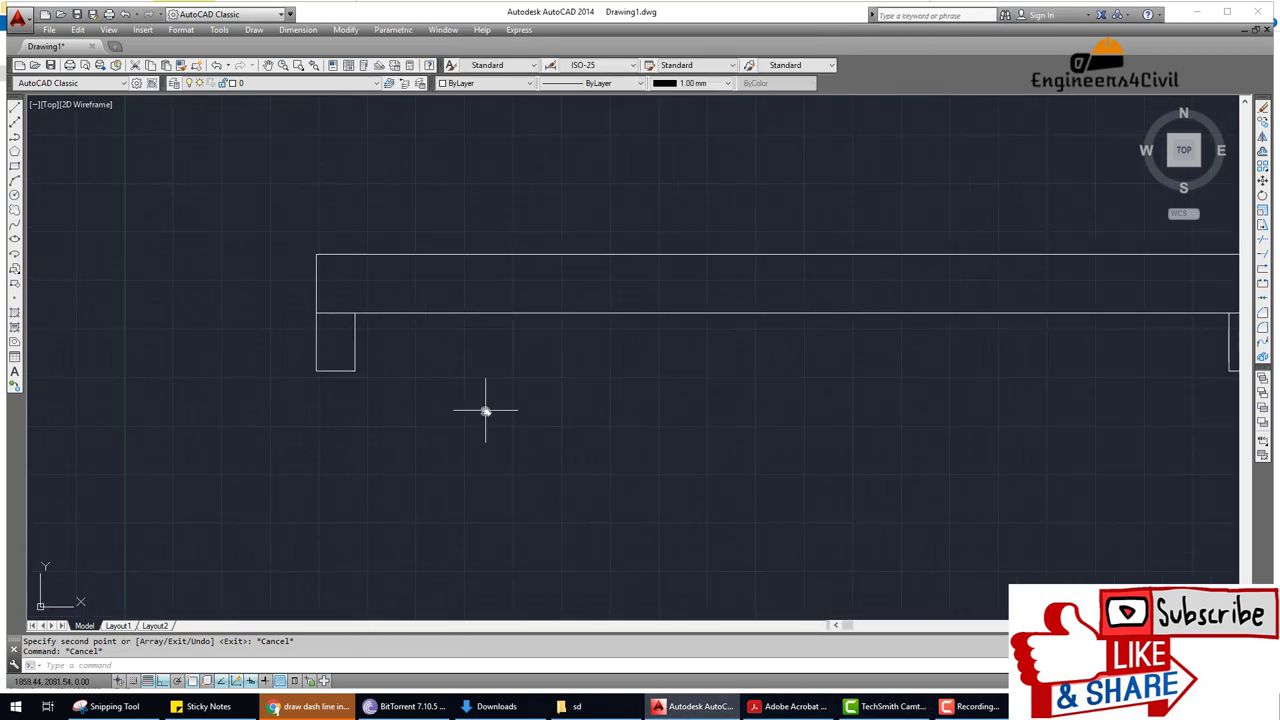
{"action": "type", "text": "ha"}
{"action": "key", "text": "Return"}
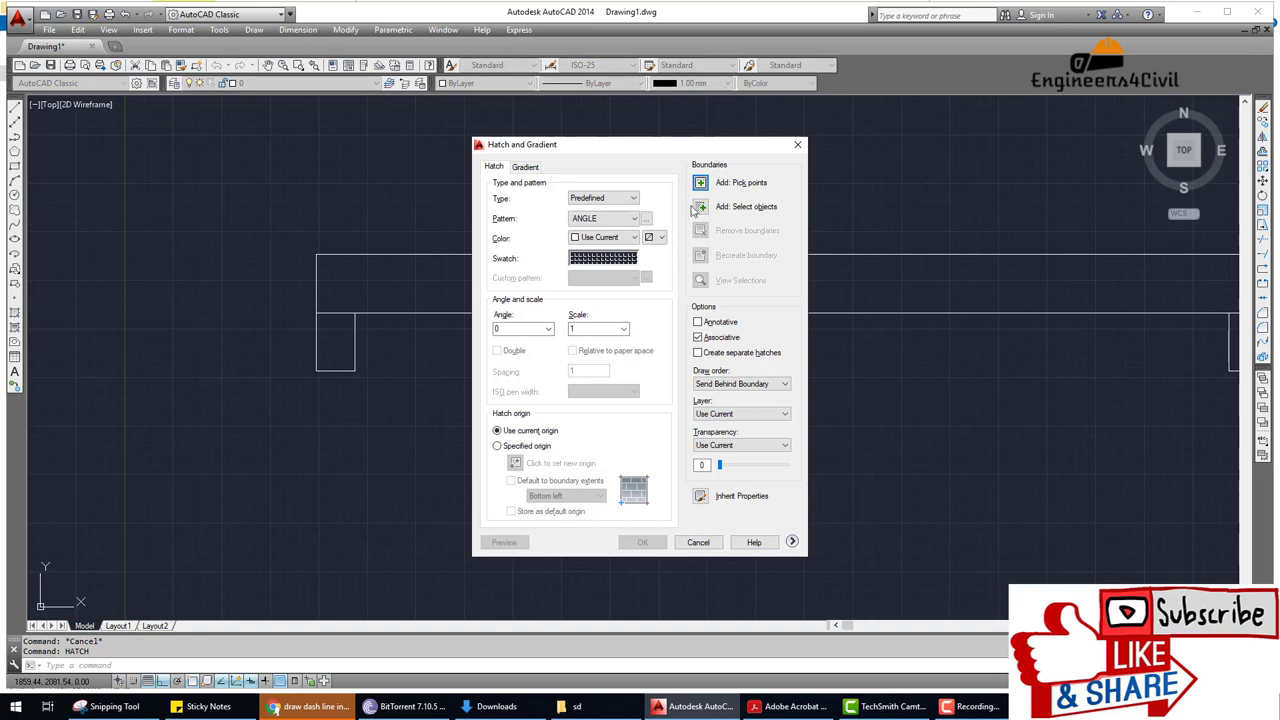
Hatch the support rectangles with the JIS_LC_8A pattern.
{"action": "key", "text": "alt+k"}
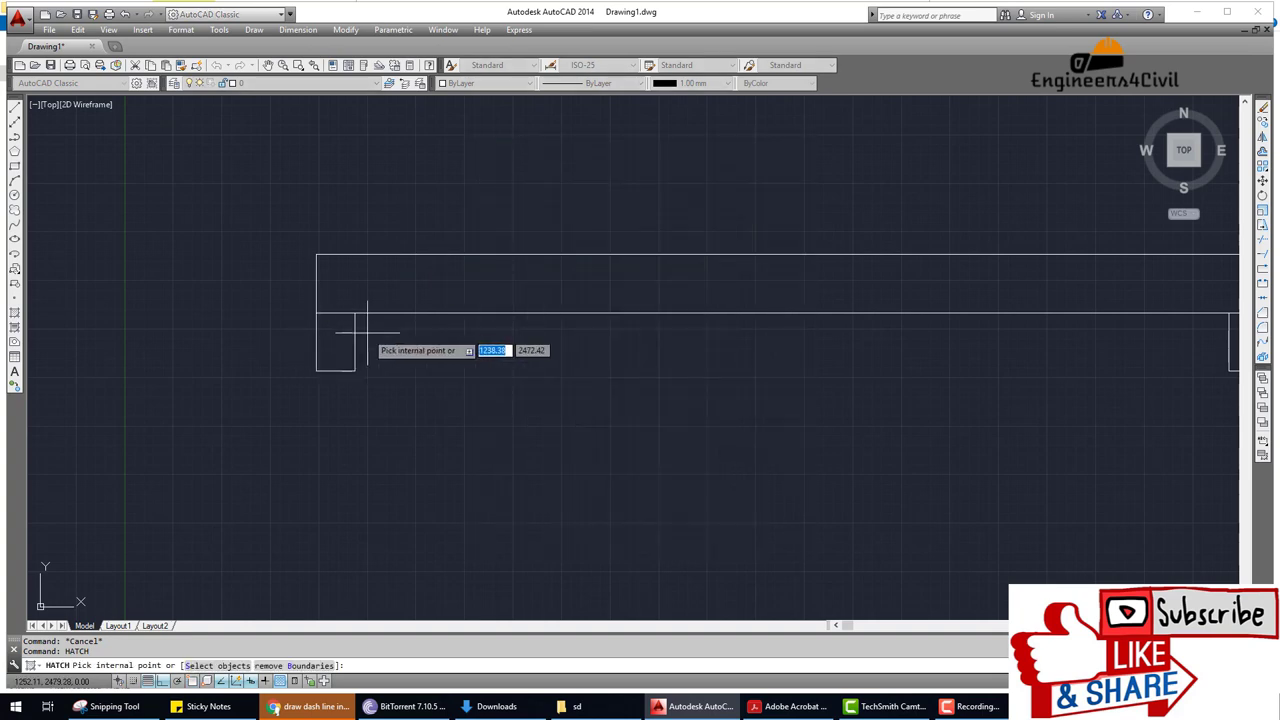
{"action": "left_click", "coordinate": [336, 341]}
{"action": "scroll", "coordinate": [944, 400], "scroll_direction": "down", "scroll_amount": 2}
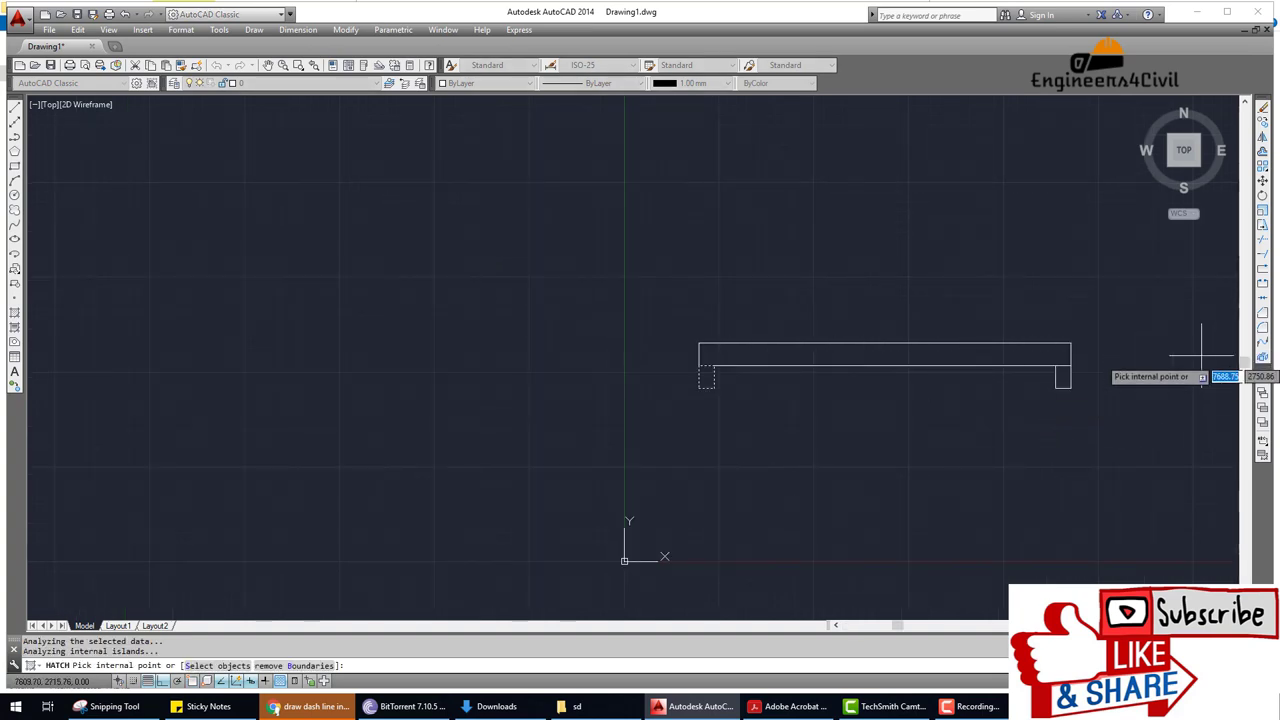
{"action": "key", "text": "Return"}
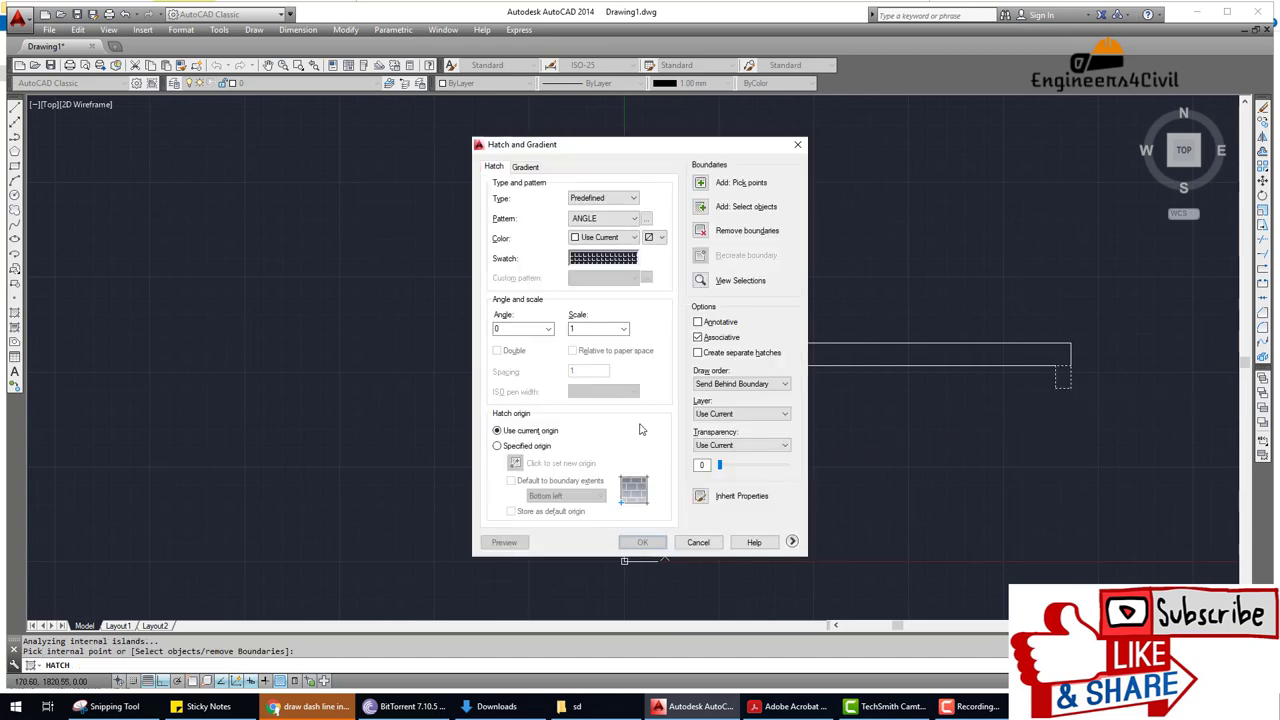
{"action": "left_click", "coordinate": [626, 259]}
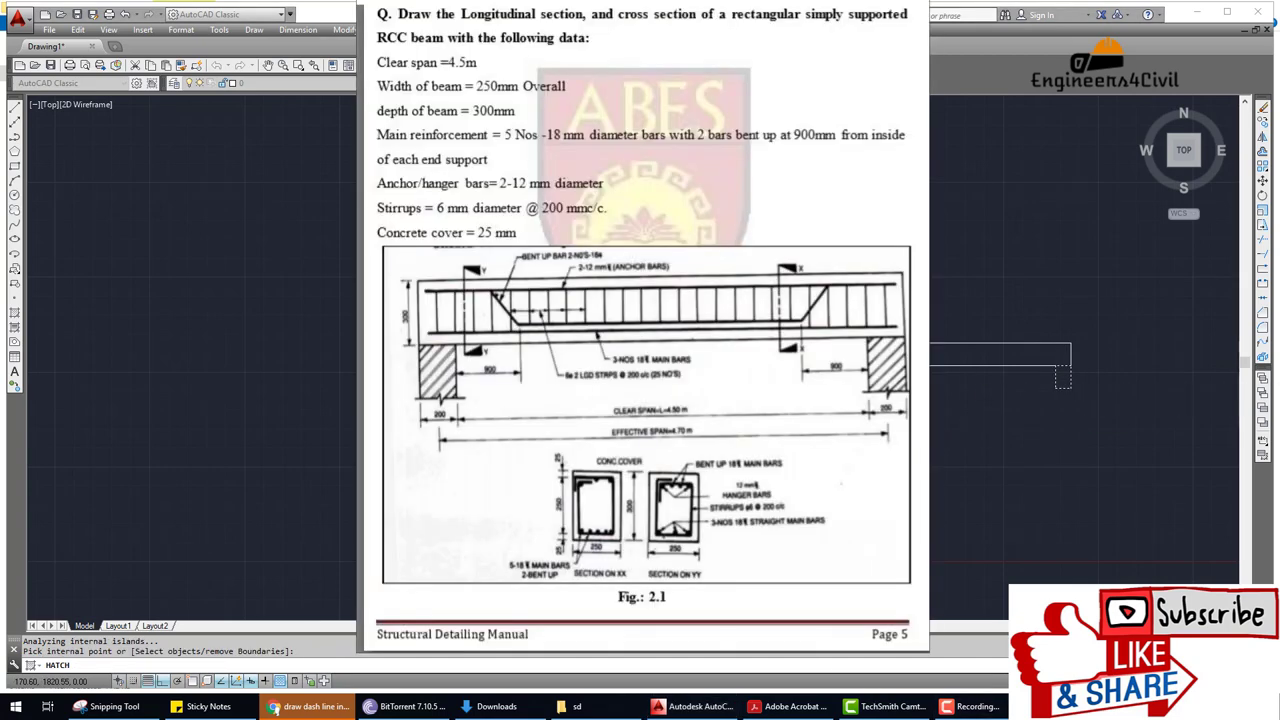
{"action": "key", "text": "alt+Tab"}
{"action": "scroll", "coordinate": [683, 330], "scroll_direction": "down", "scroll_amount": 3}
{"action": "scroll", "coordinate": [695, 340], "scroll_direction": "down", "scroll_amount": 4}
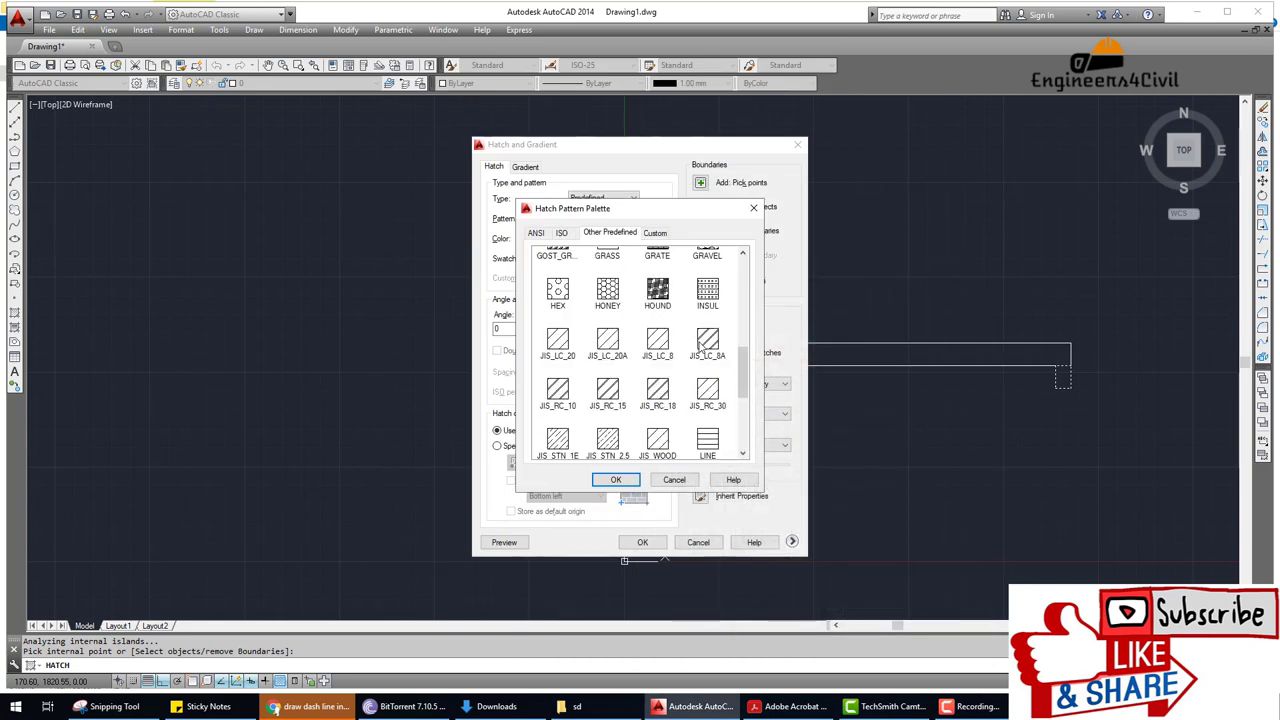
{"action": "left_click", "coordinate": [704, 348]}
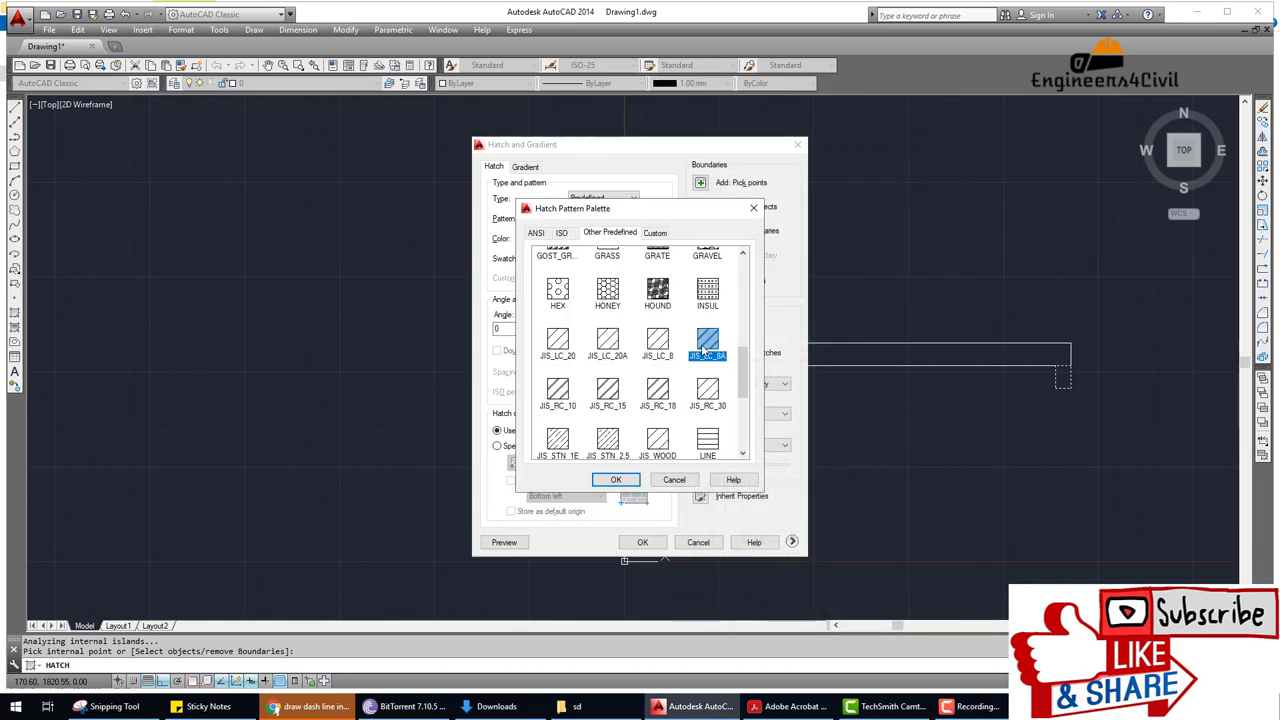
{"action": "left_click", "coordinate": [616, 480]}
{"action": "left_click", "coordinate": [643, 542]}
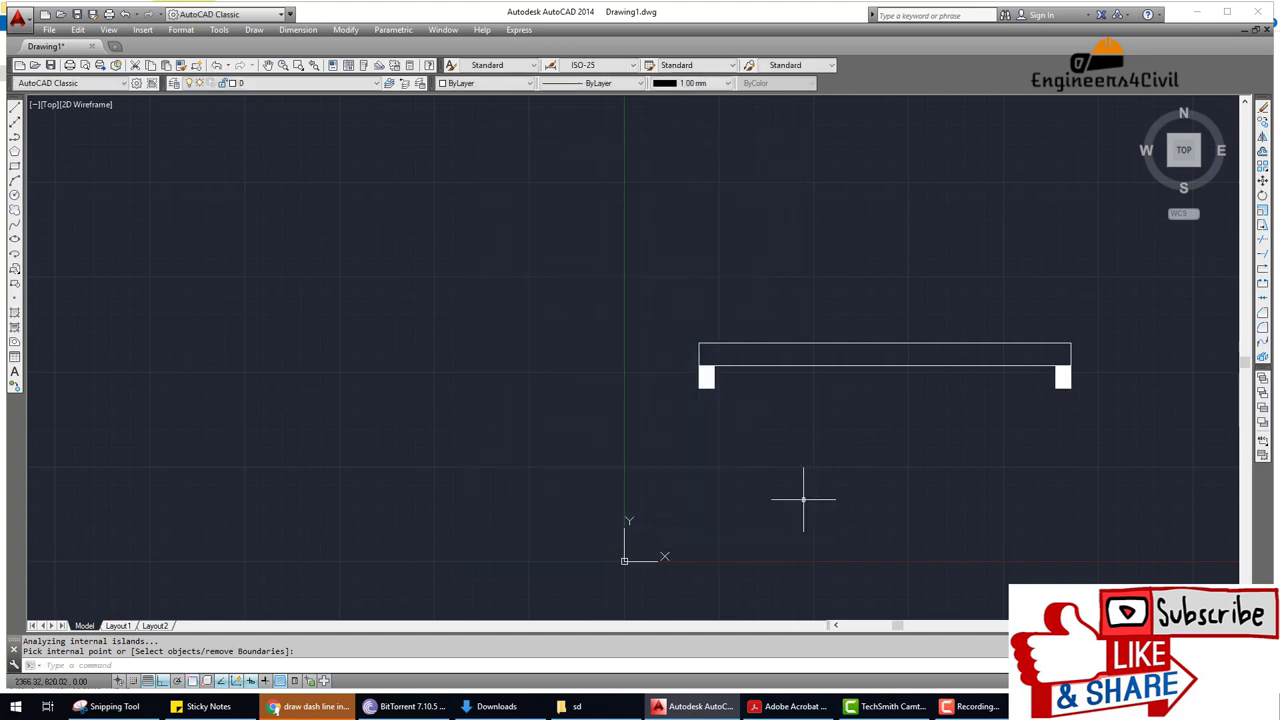
Rescale the support hatch to 10 with HATCHEDIT and recentre the beam.
{"action": "scroll", "coordinate": [760, 450], "scroll_direction": "up", "scroll_amount": 1}
{"action": "scroll", "coordinate": [450, 345], "scroll_direction": "up", "scroll_amount": 3}
{"action": "scroll", "coordinate": [513, 358], "scroll_direction": "up", "scroll_amount": 1}
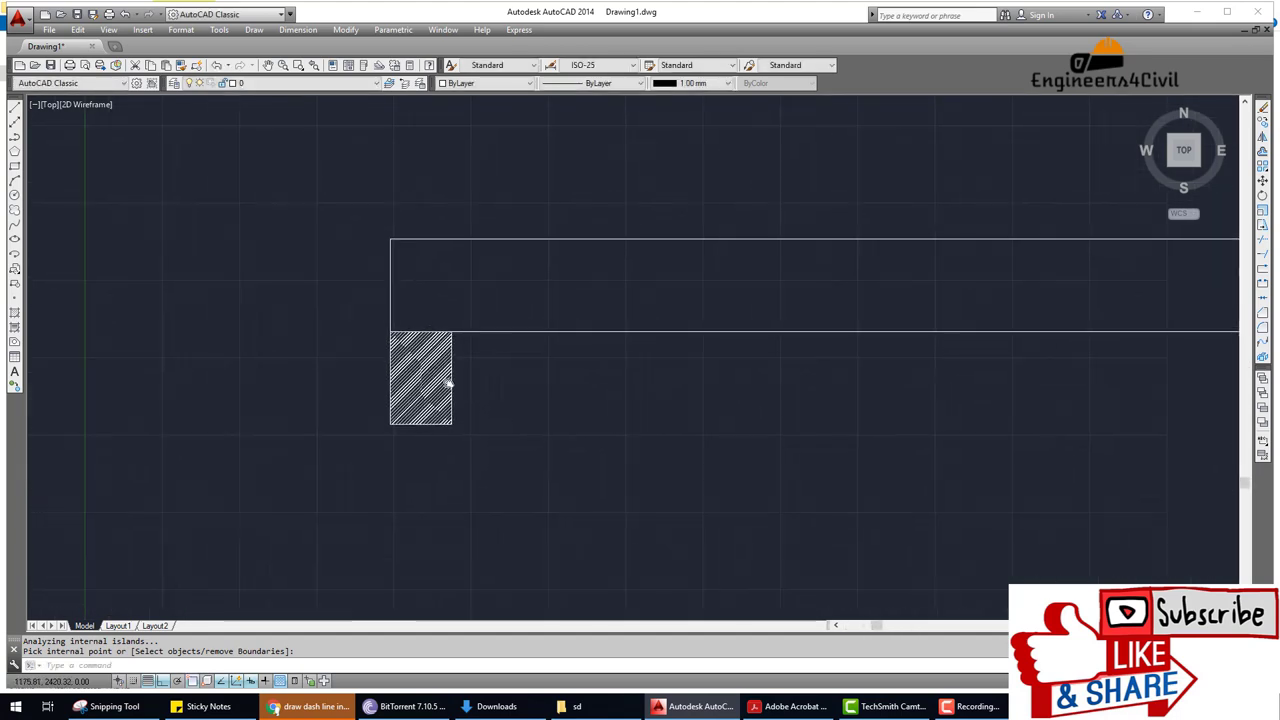
{"action": "scroll", "coordinate": [428, 371], "scroll_direction": "up", "scroll_amount": 4}
{"action": "scroll", "coordinate": [428, 366], "scroll_direction": "up", "scroll_amount": 2}
{"action": "scroll", "coordinate": [434, 370], "scroll_direction": "up", "scroll_amount": 2}
{"action": "scroll", "coordinate": [434, 370], "scroll_direction": "down", "scroll_amount": 2}
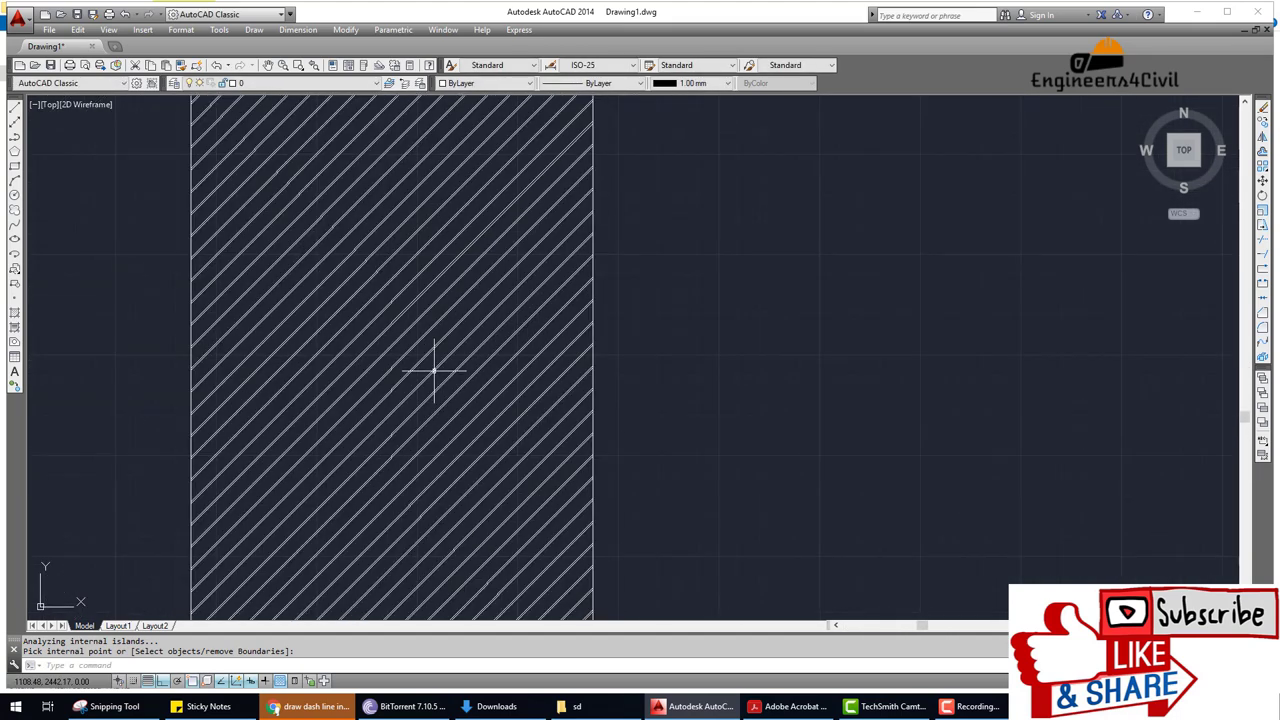
{"action": "type", "text": "he"}
{"action": "key", "text": "Return"}
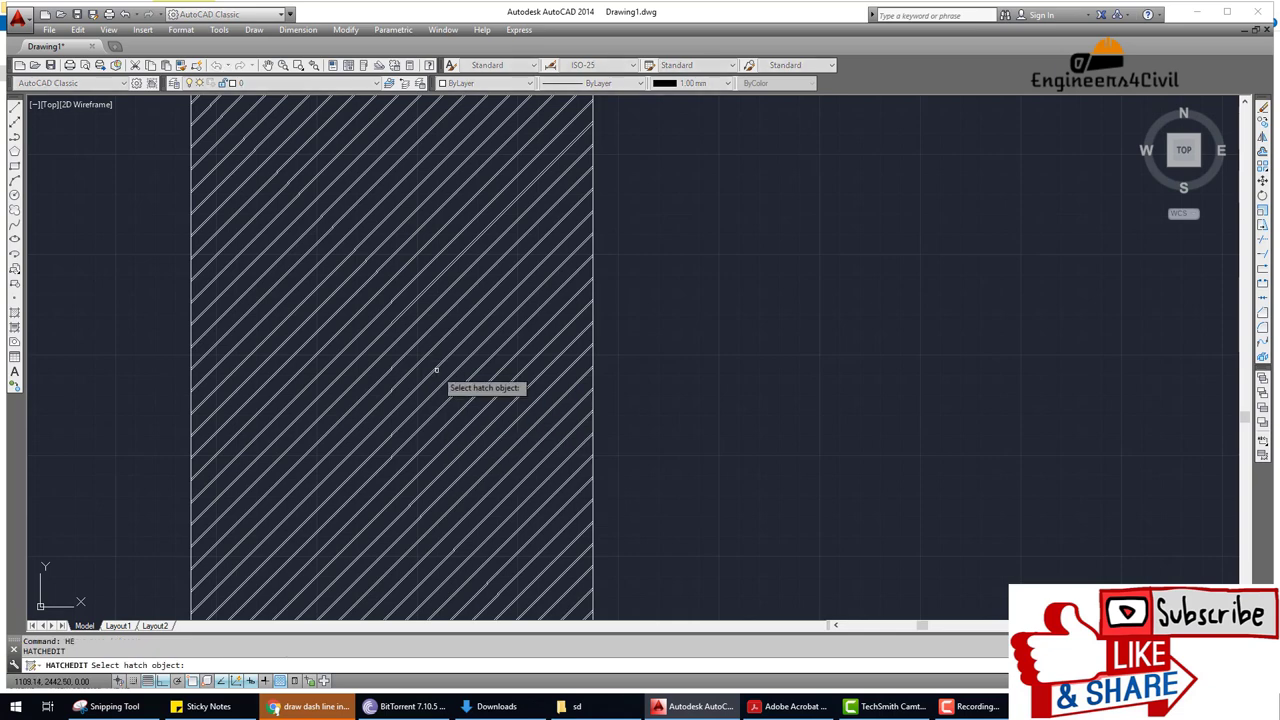
{"action": "left_click", "coordinate": [452, 372]}
{"action": "double_click", "coordinate": [590, 328]}
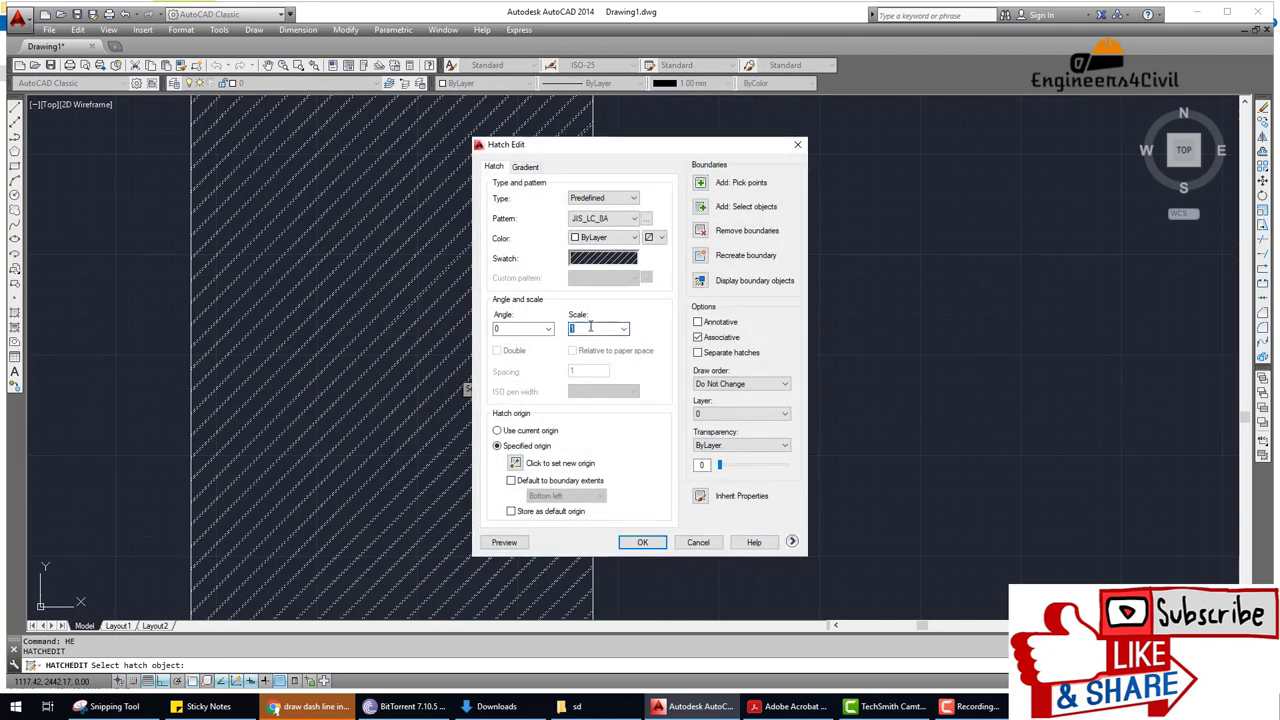
{"action": "left_click", "coordinate": [660, 547]}
{"action": "scroll", "coordinate": [526, 363], "scroll_direction": "down", "scroll_amount": 3}
{"action": "middle_click_drag", "start_coordinate": [654, 380], "coordinate": [463, 384]}
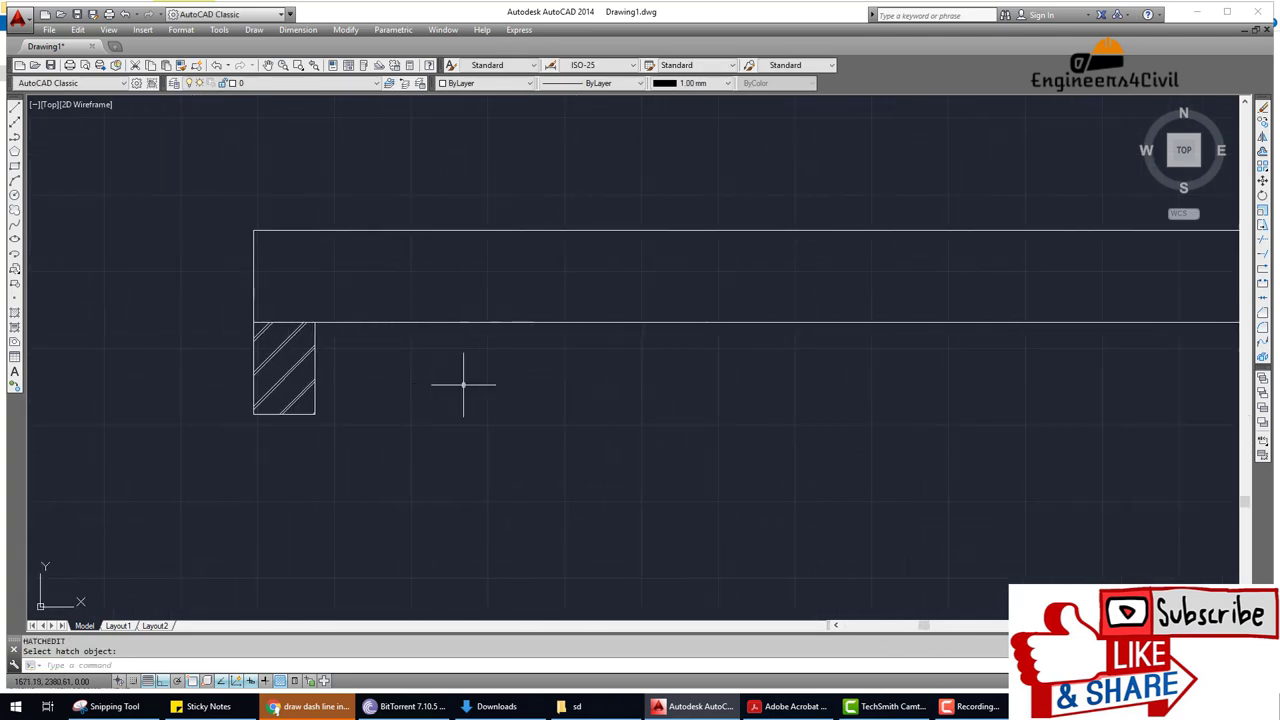
{"action": "scroll", "coordinate": [463, 384], "scroll_direction": "down", "scroll_amount": 3}
{"action": "middle_click_drag", "start_coordinate": [694, 417], "coordinate": [606, 409]}
{"action": "key", "text": "Escape"}
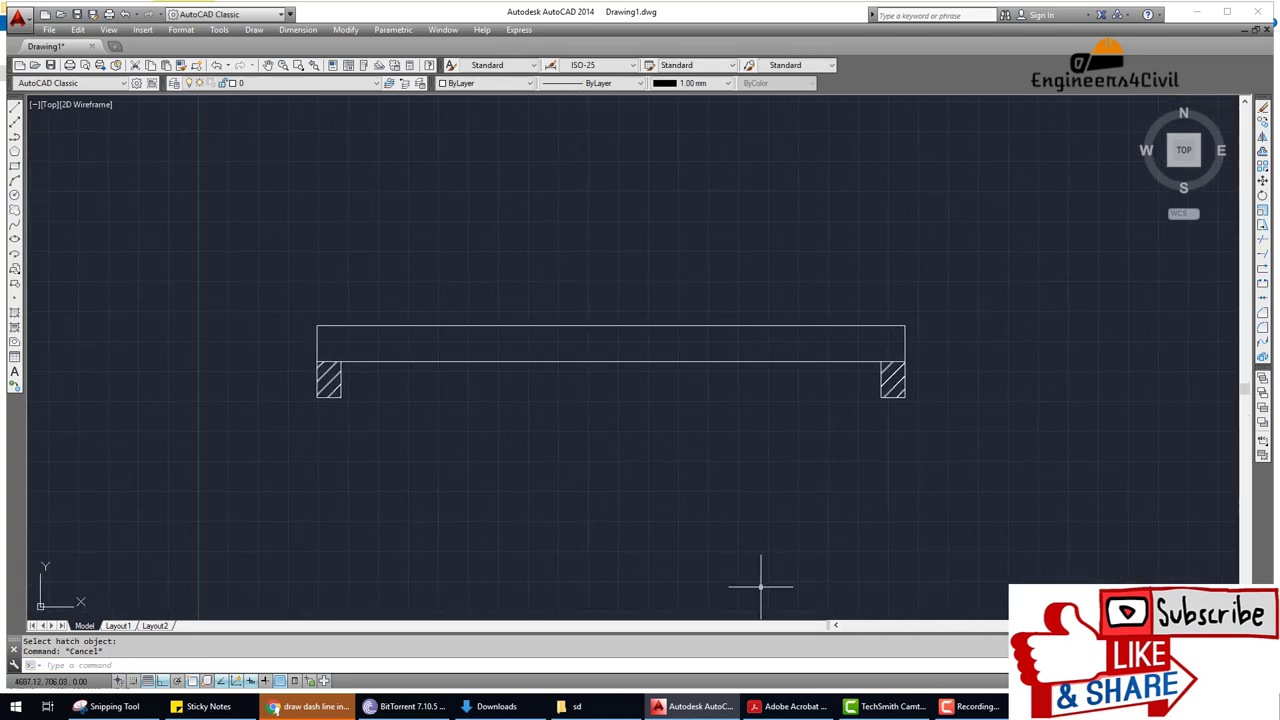
{"action": "key", "text": "alt+Tab"}
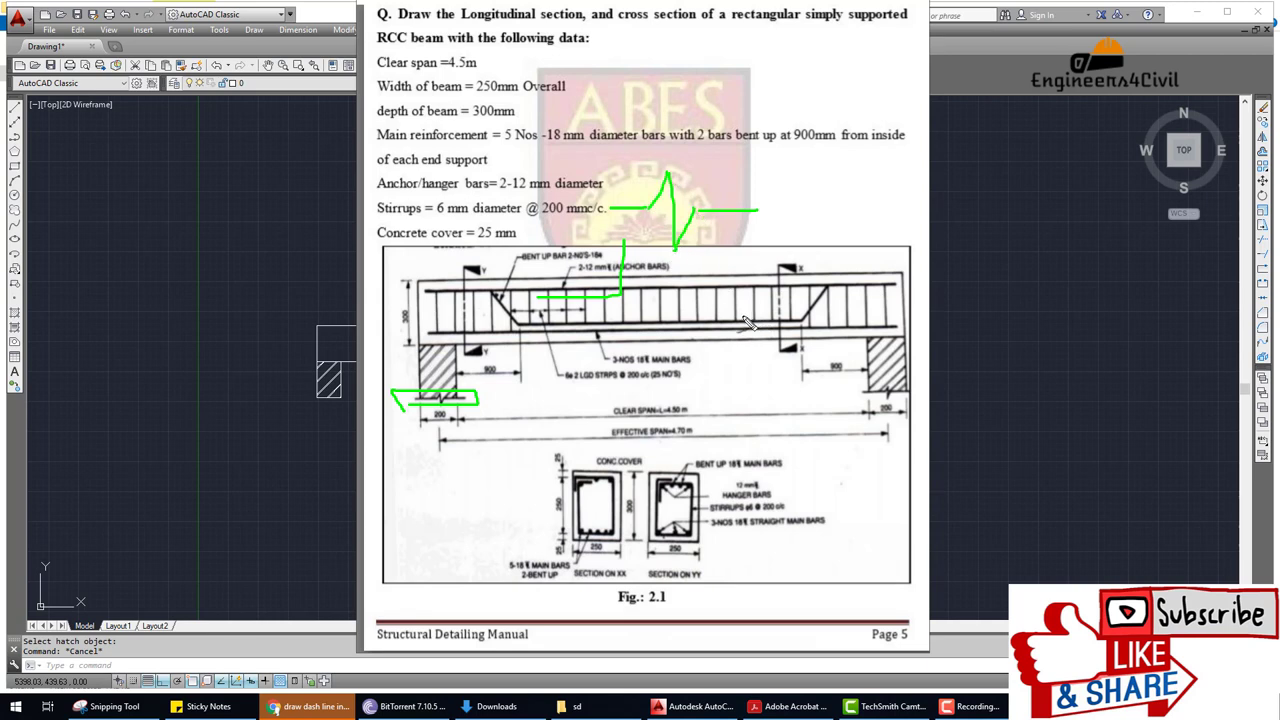
{"action": "left_click", "coordinate": [980, 350]}
{"action": "scroll", "coordinate": [330, 420], "scroll_direction": "up", "scroll_amount": 5}
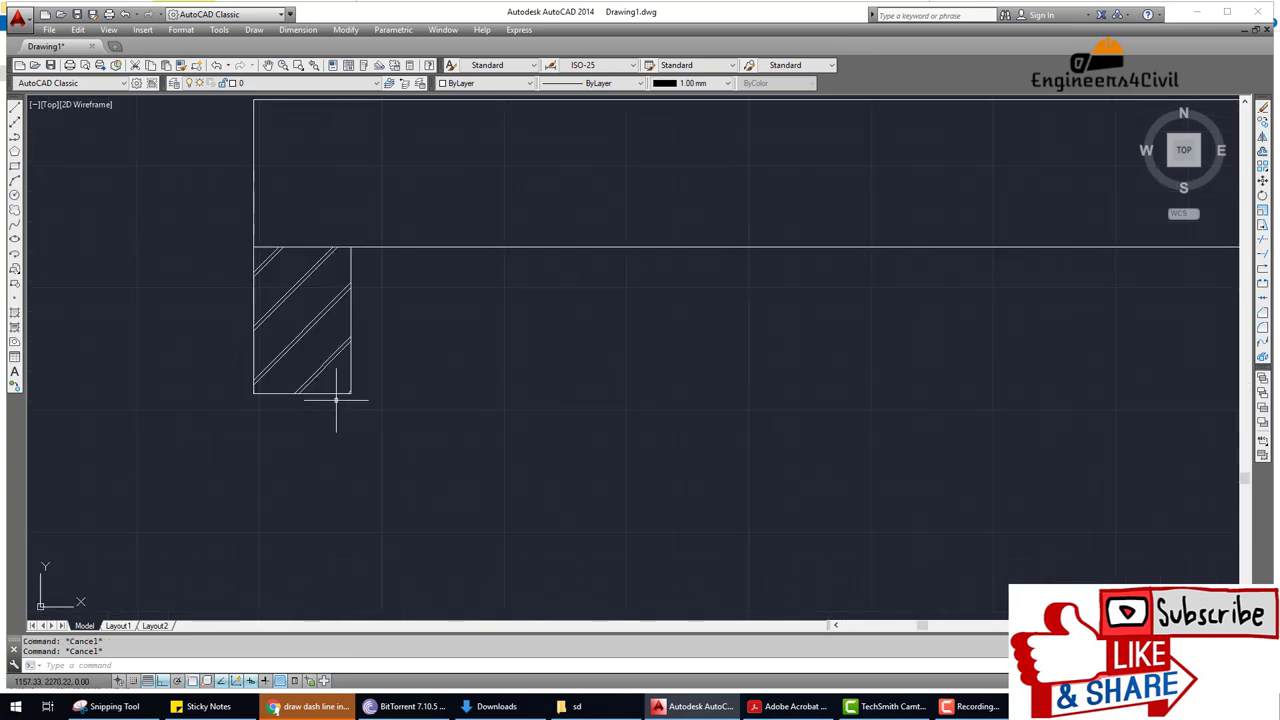
{"action": "scroll", "coordinate": [336, 400], "scroll_direction": "up", "scroll_amount": 2}
{"action": "scroll", "coordinate": [334, 391], "scroll_direction": "up", "scroll_amount": 2}
{"action": "scroll", "coordinate": [354, 409], "scroll_direction": "up", "scroll_amount": 2}
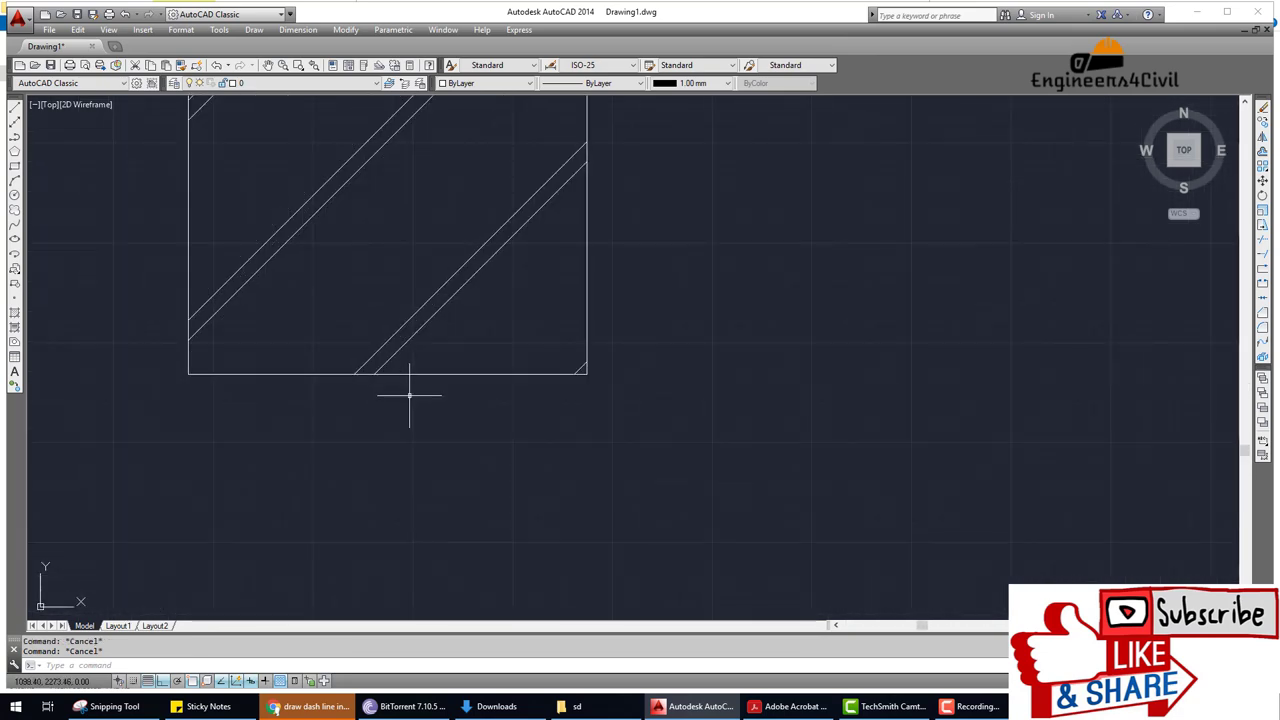
{"action": "mouse_move", "coordinate": [409, 396]}
{"action": "middle_mouse_down"}
{"action": "mouse_move", "coordinate": [443, 360]}
{"action": "mouse_move", "coordinate": [361, 374]}
{"action": "middle_mouse_up"}
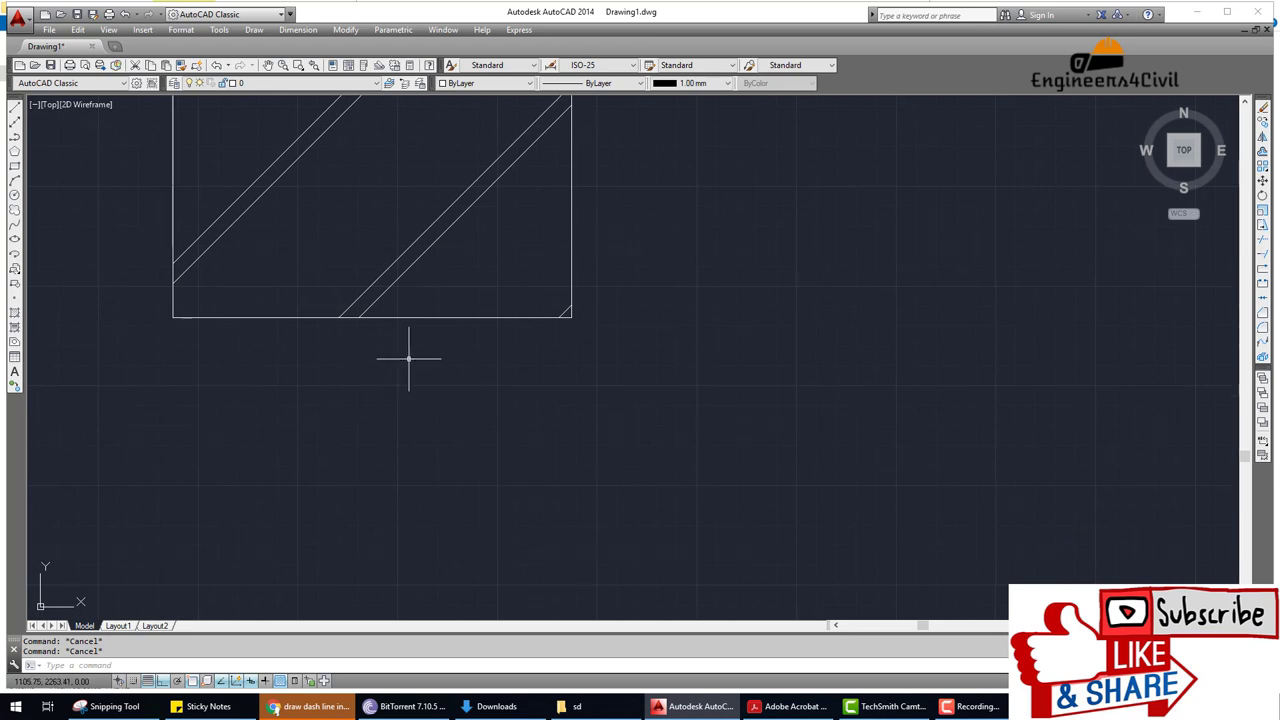
{"action": "type", "text": "L"}
{"action": "key", "text": "Return"}
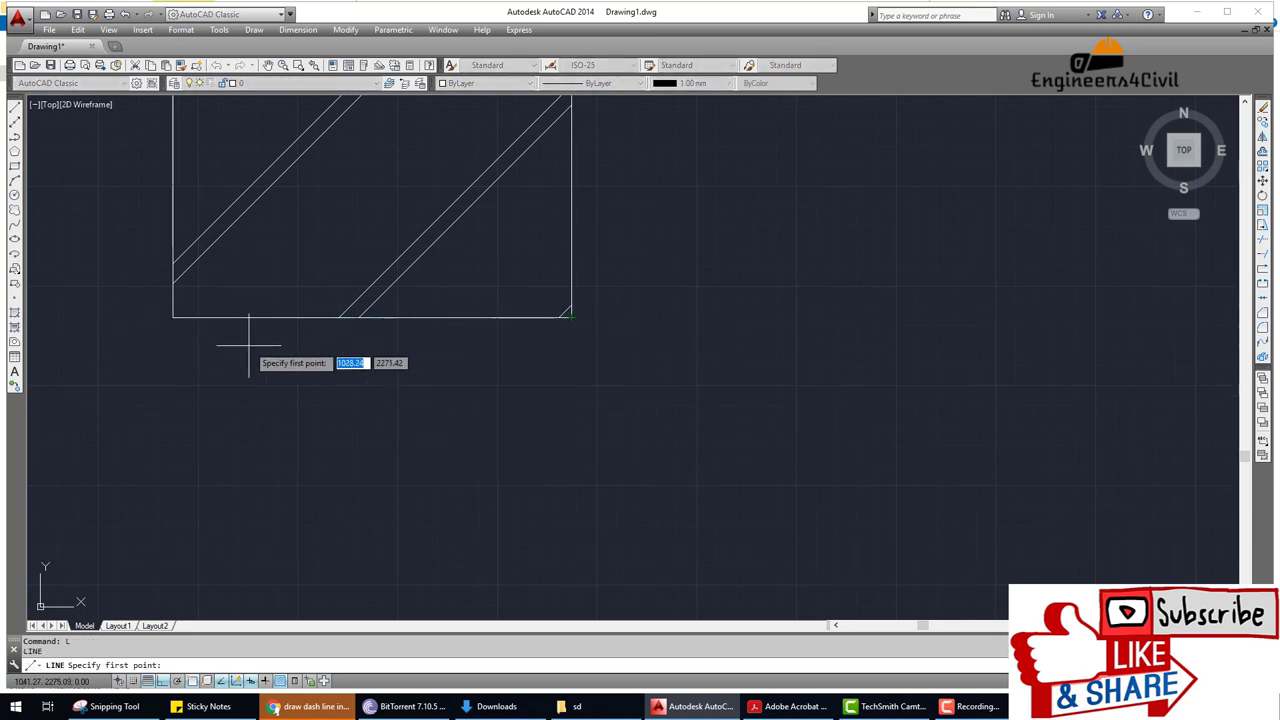
Draw a stepped outline from the beam's bottom-left corner: 20 down, 100 right, 40 up.
{"action": "key", "text": "Escape"}
{"action": "key", "text": "Return"}
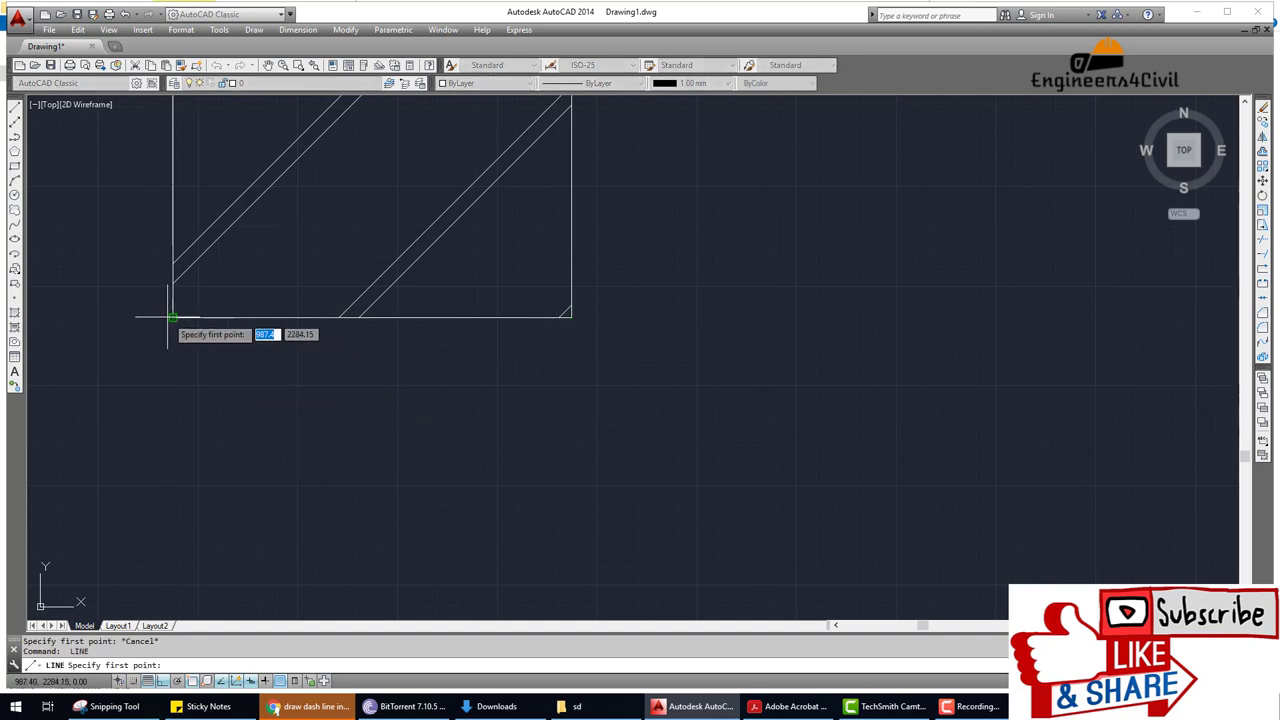
{"action": "left_click", "coordinate": [172, 318]}
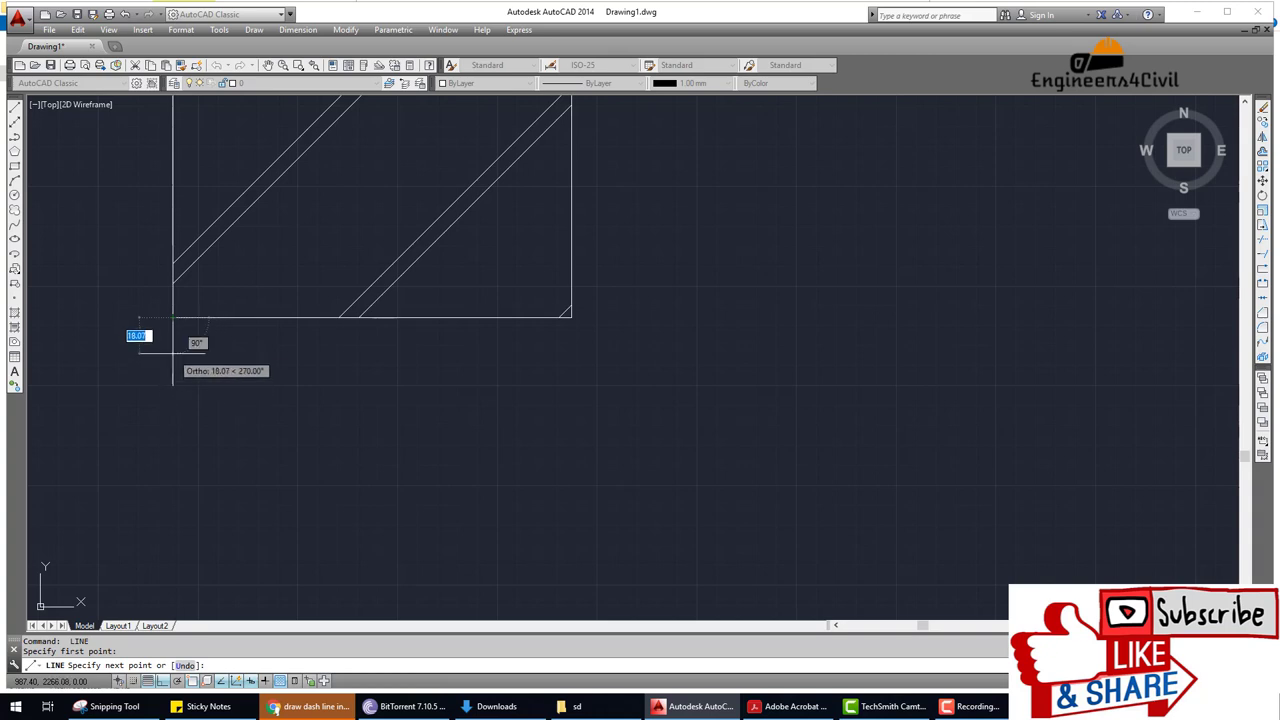
{"action": "type", "text": "20"}
{"action": "key", "text": "Return"}
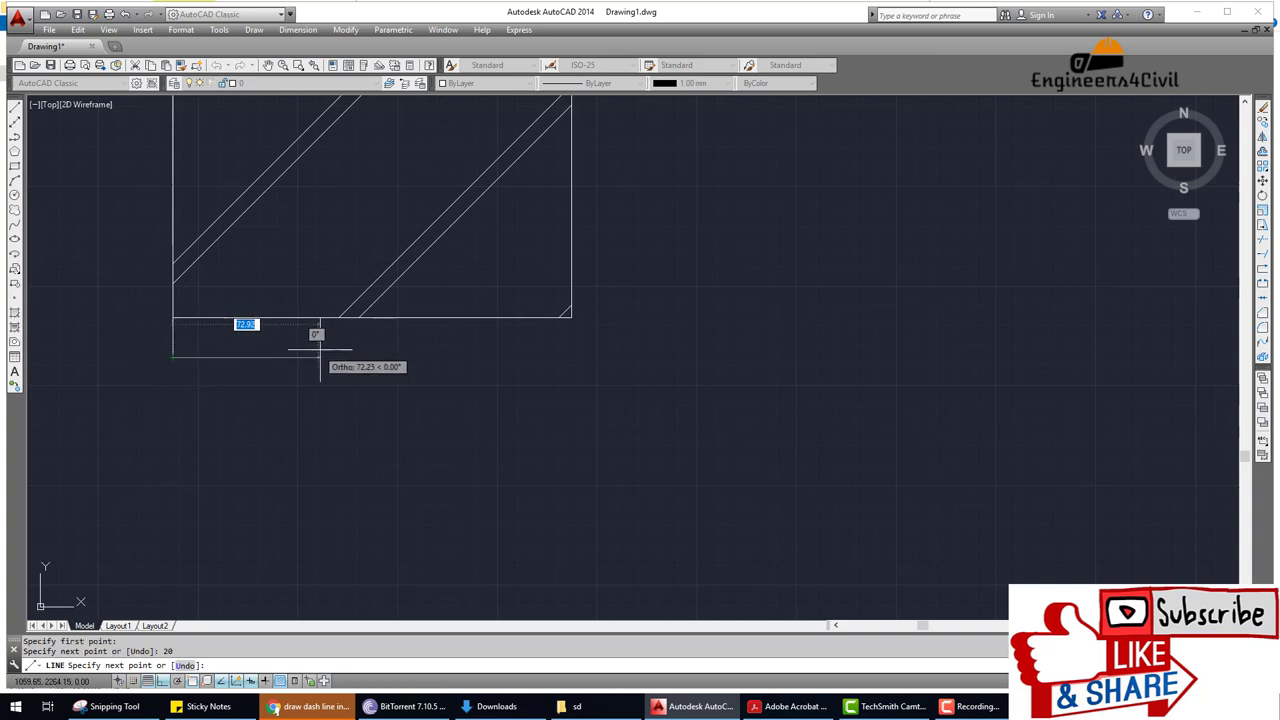
{"action": "type", "text": "100"}
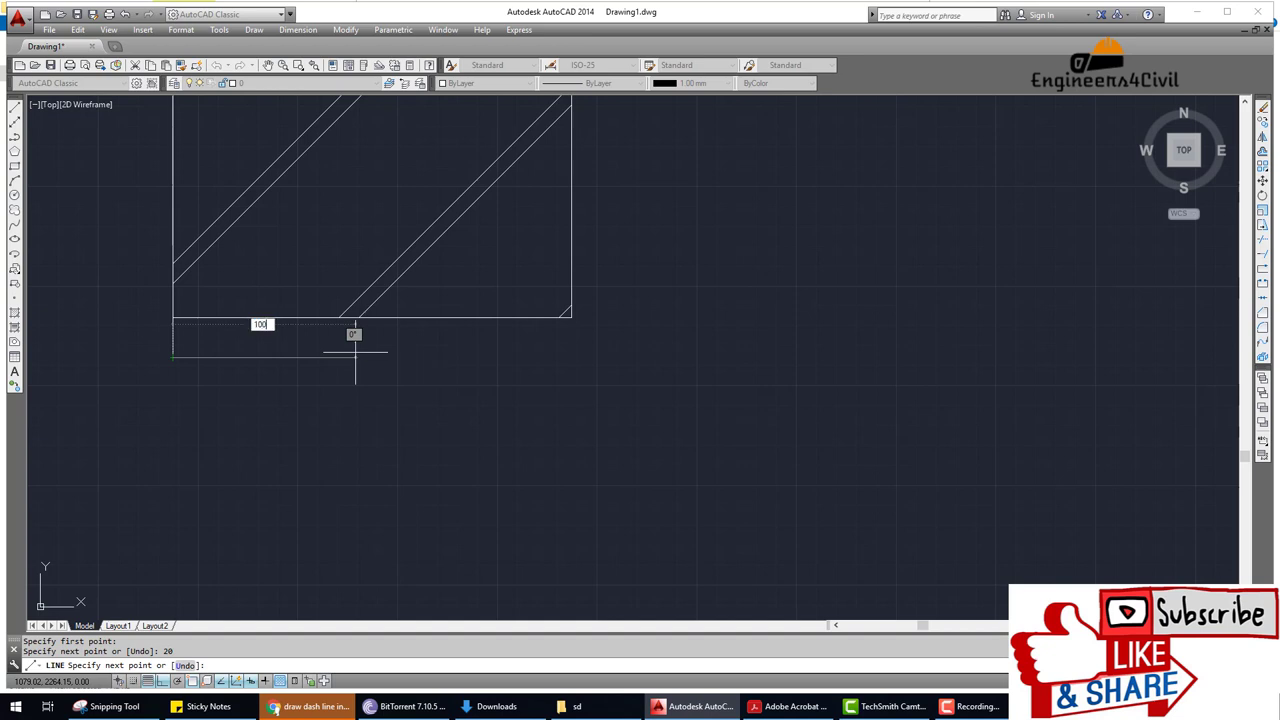
{"action": "key", "text": "Return"}
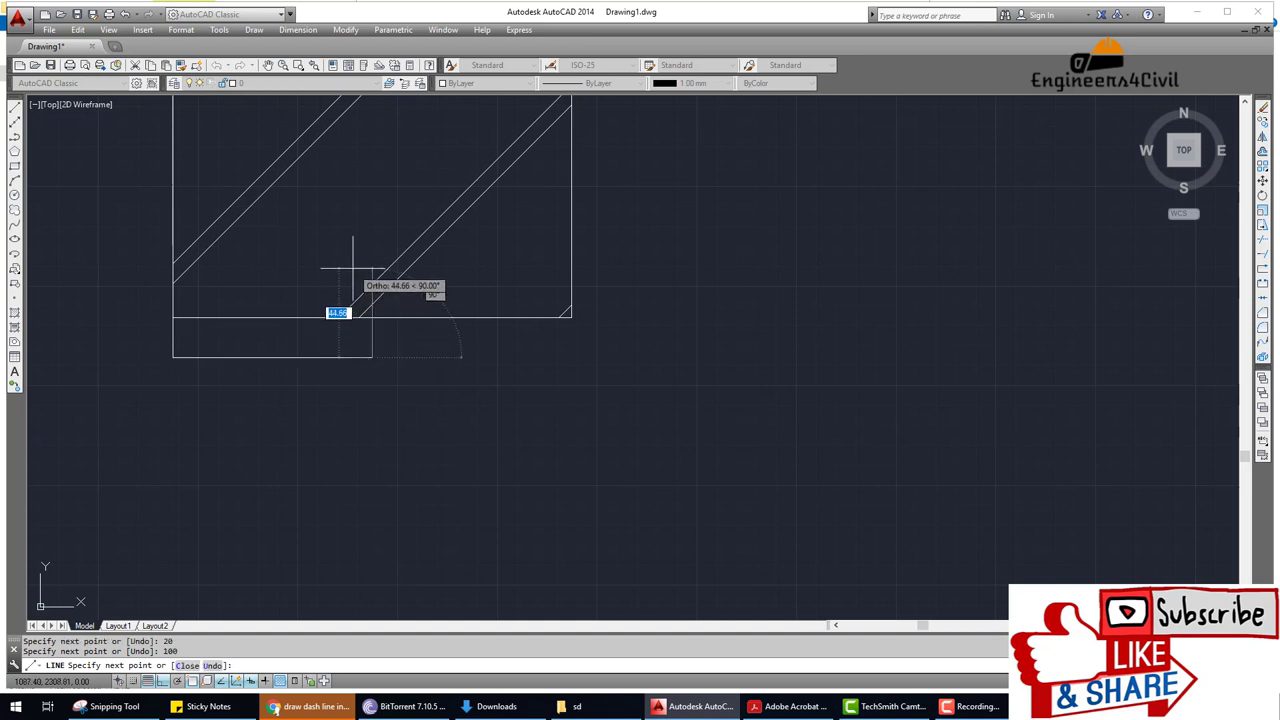
{"action": "type", "text": "40"}
{"action": "key", "text": "Return"}
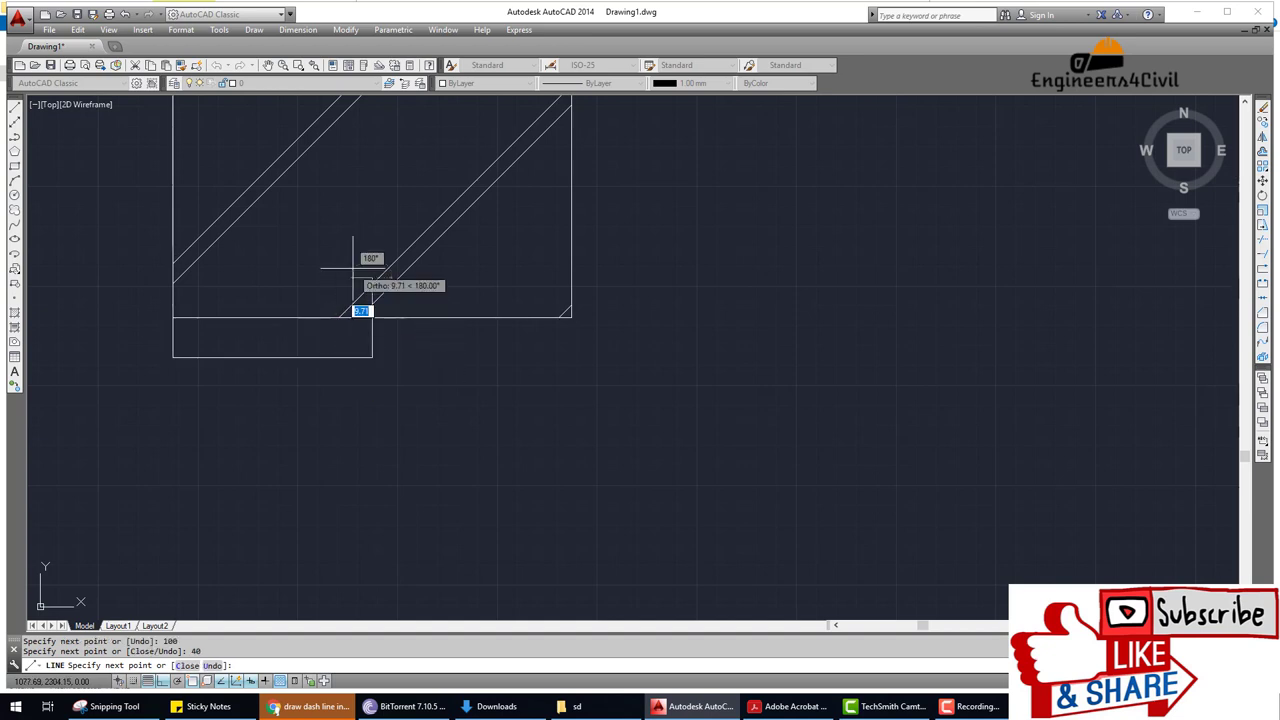
{"action": "key", "text": "Return"}
With Ortho off, draw a 130-unit slanted line from near the vertical's top.
{"action": "scroll", "coordinate": [394, 357], "scroll_direction": "up", "scroll_amount": 1}
{"action": "scroll", "coordinate": [405, 366], "scroll_direction": "up", "scroll_amount": 1}
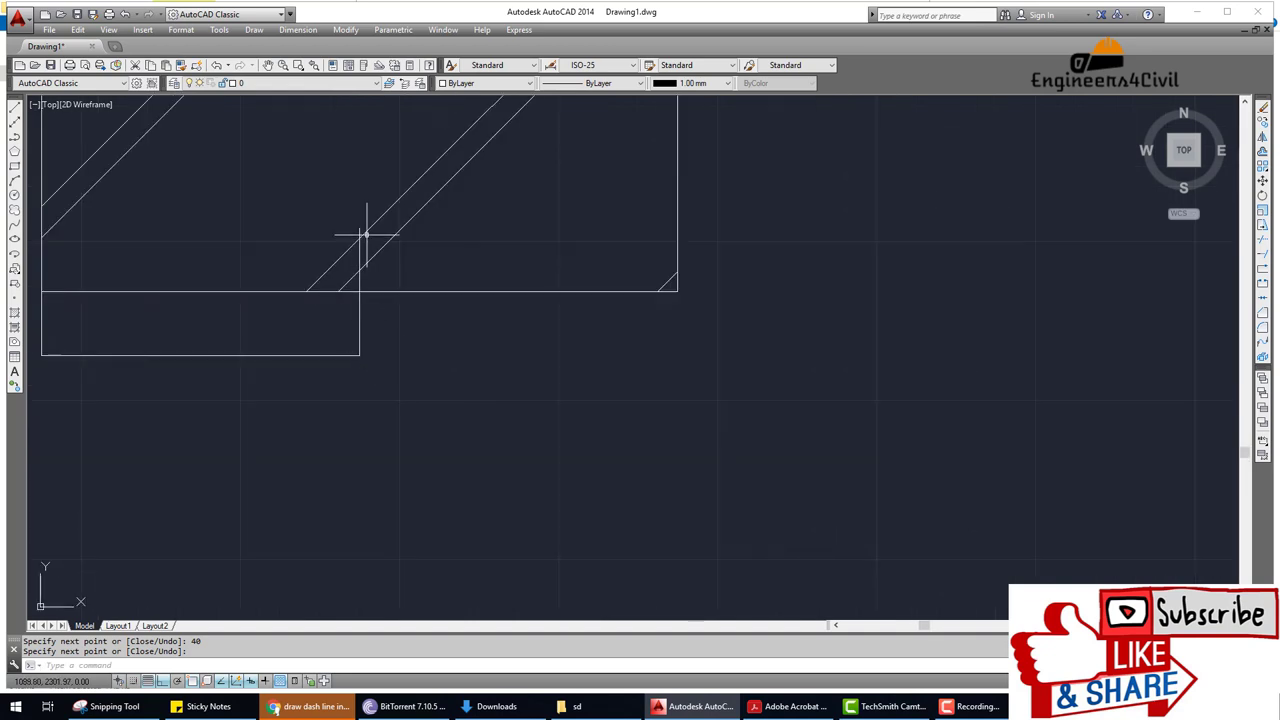
{"action": "middle_click_drag", "start_coordinate": [360, 349], "coordinate": [473, 366]}
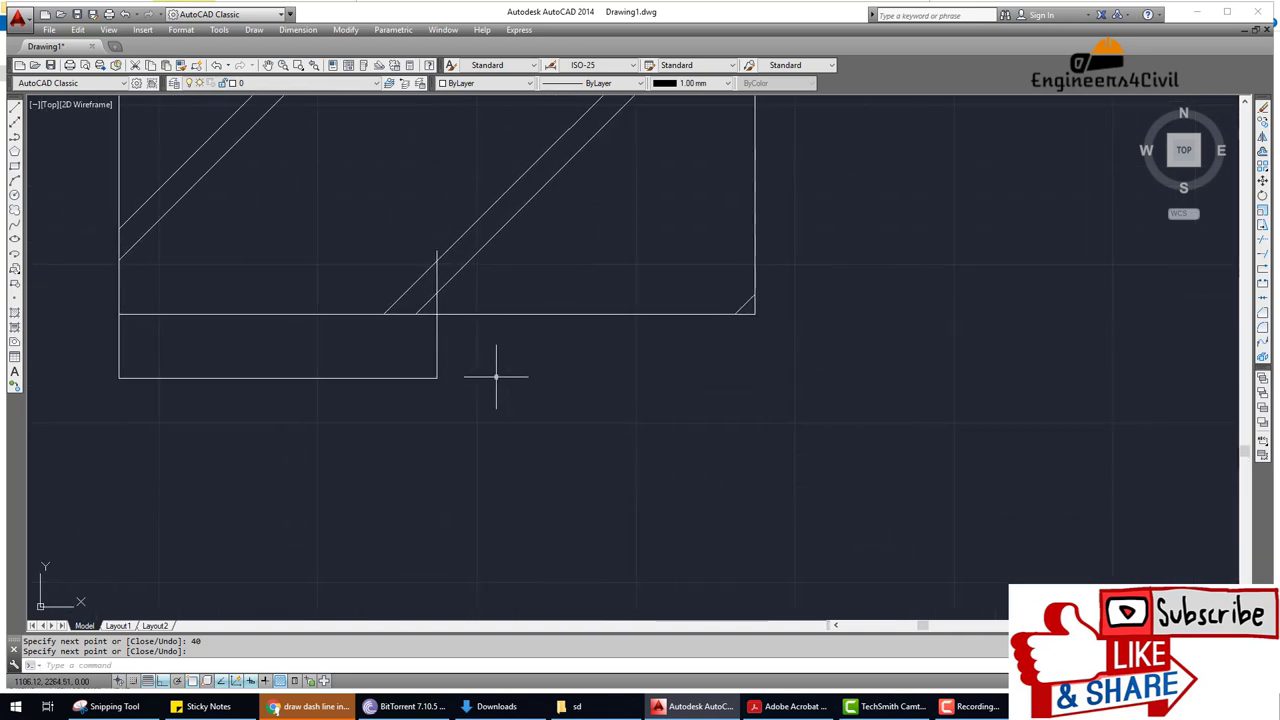
{"action": "key", "text": "Return"}
{"action": "type", "text": "L"}
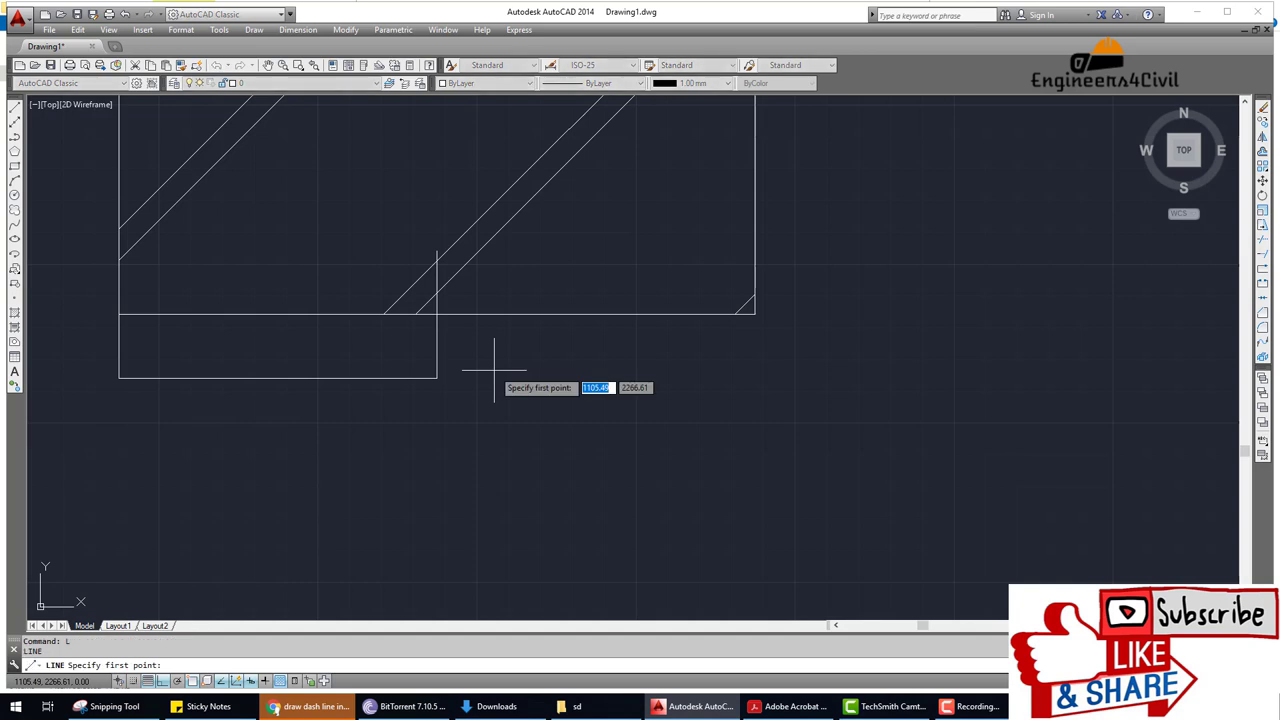
{"action": "key", "text": "F8"}
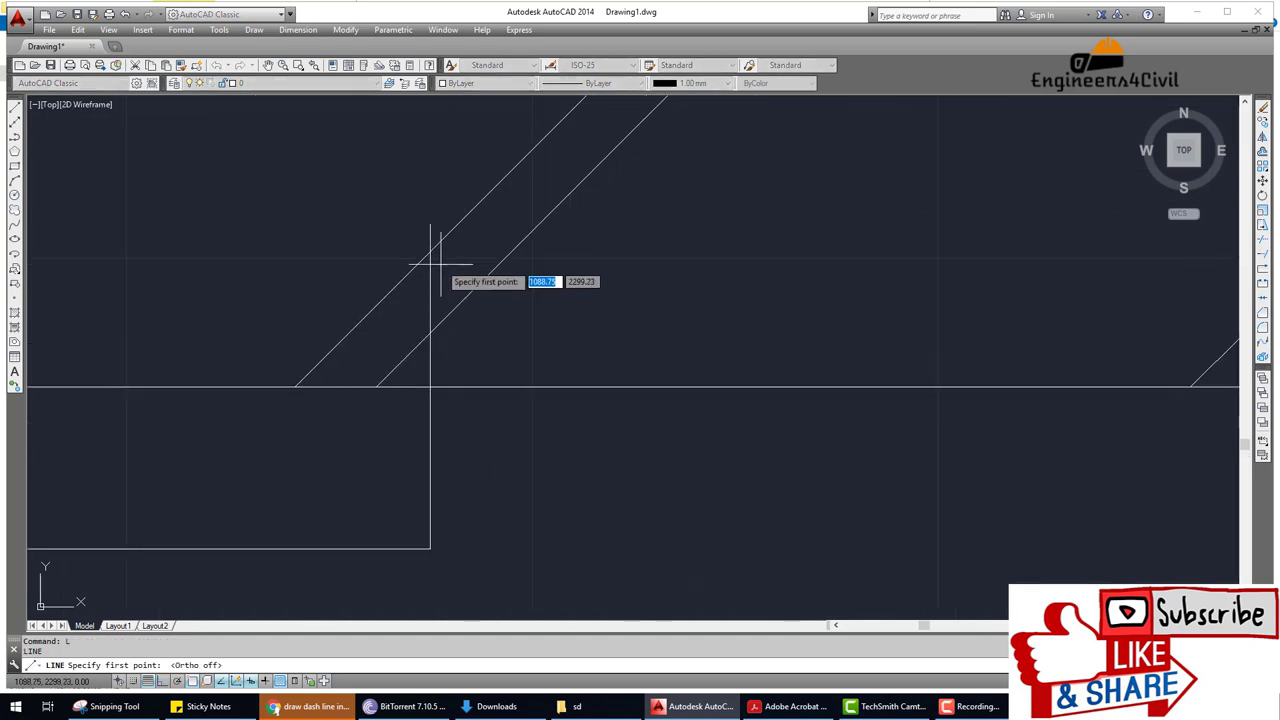
{"action": "scroll", "coordinate": [442, 265], "scroll_direction": "up", "scroll_amount": 2}
{"action": "left_click", "coordinate": [430, 225]}
{"action": "type", "text": "130"}
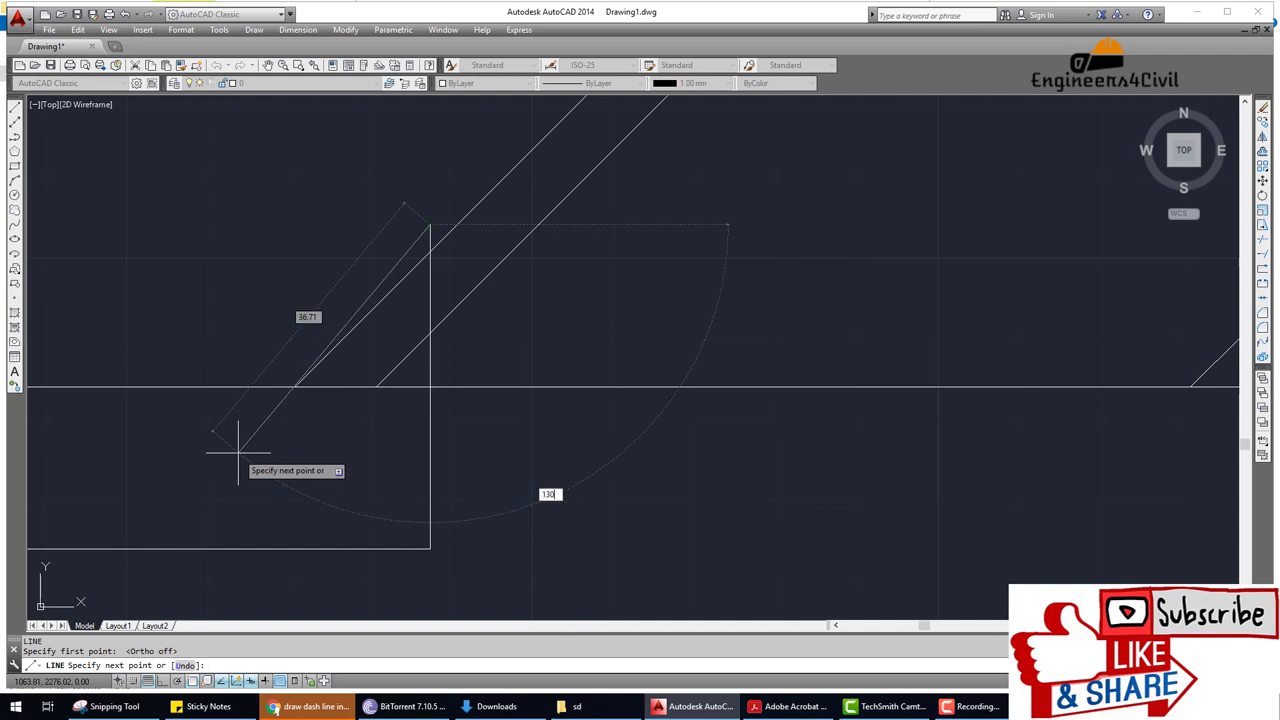
{"action": "key", "text": "Return"}
{"action": "key", "text": "Return"}
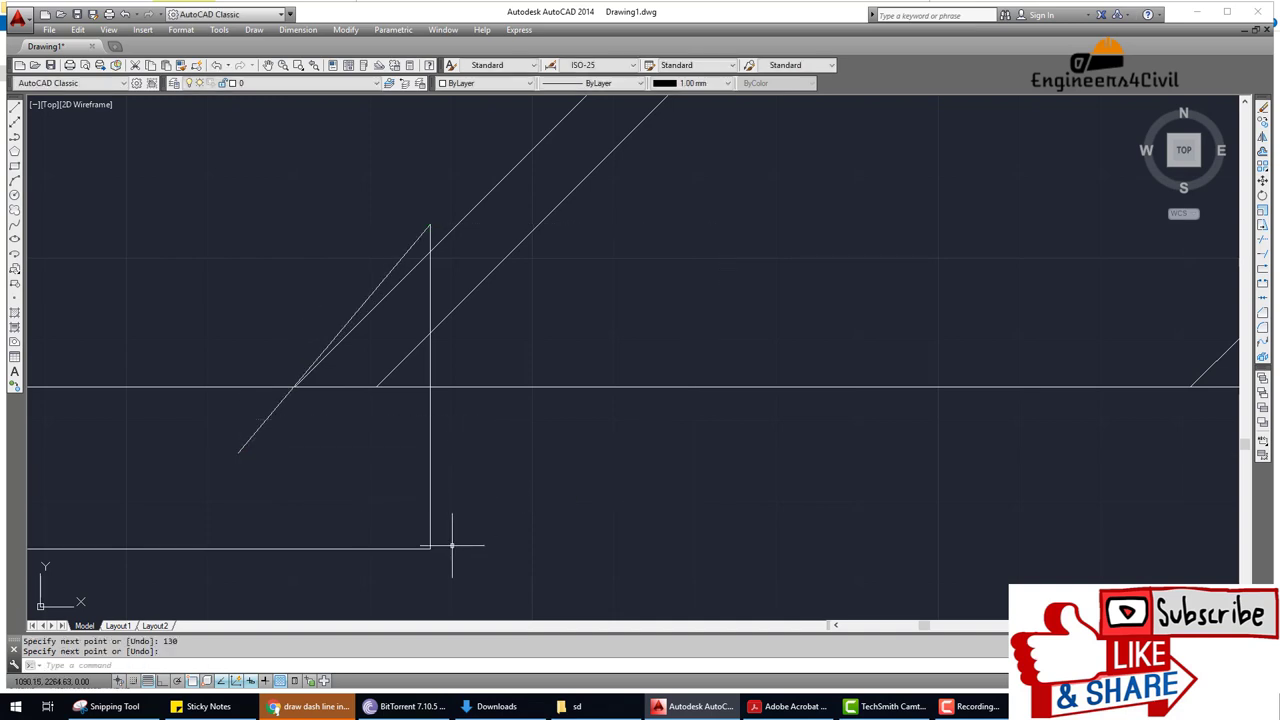
{"action": "key", "text": "Return"}
Draw a 50-unit slanted line rising from the outline's bottom-right corner.
{"action": "left_click", "coordinate": [430, 547]}
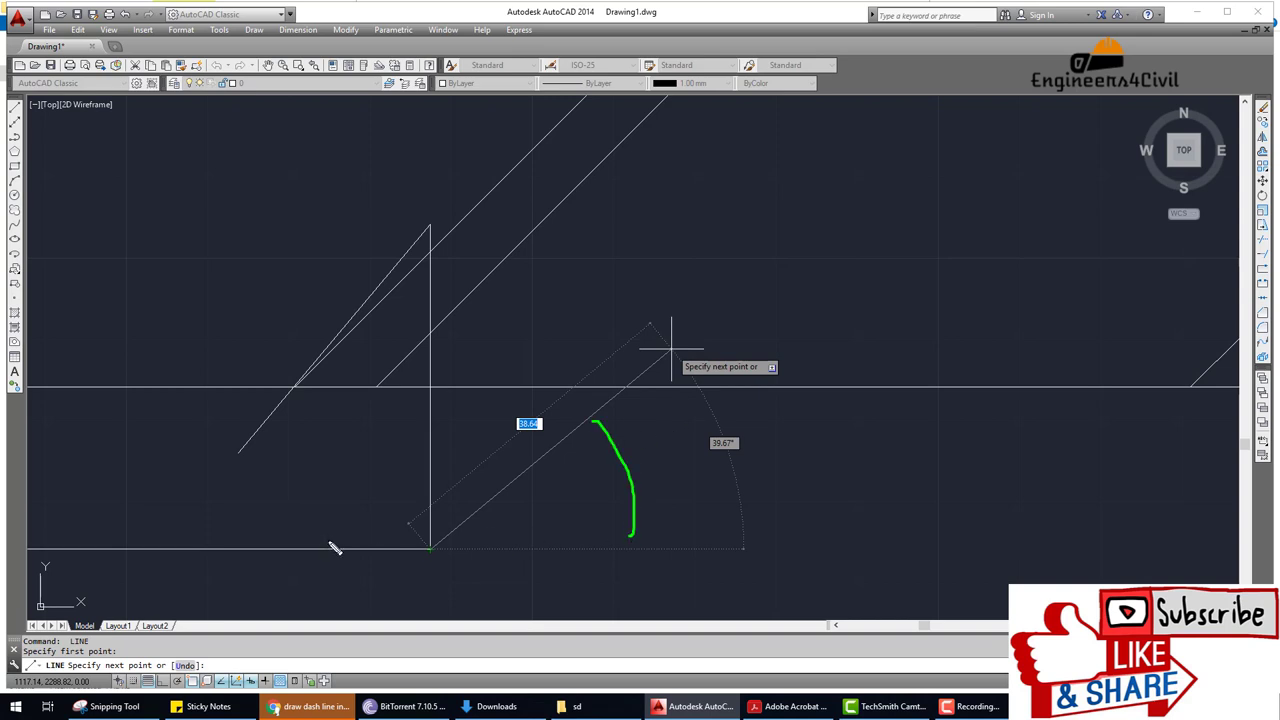
{"action": "left_click_drag", "start_coordinate": [330, 542], "coordinate": [510, 439]}
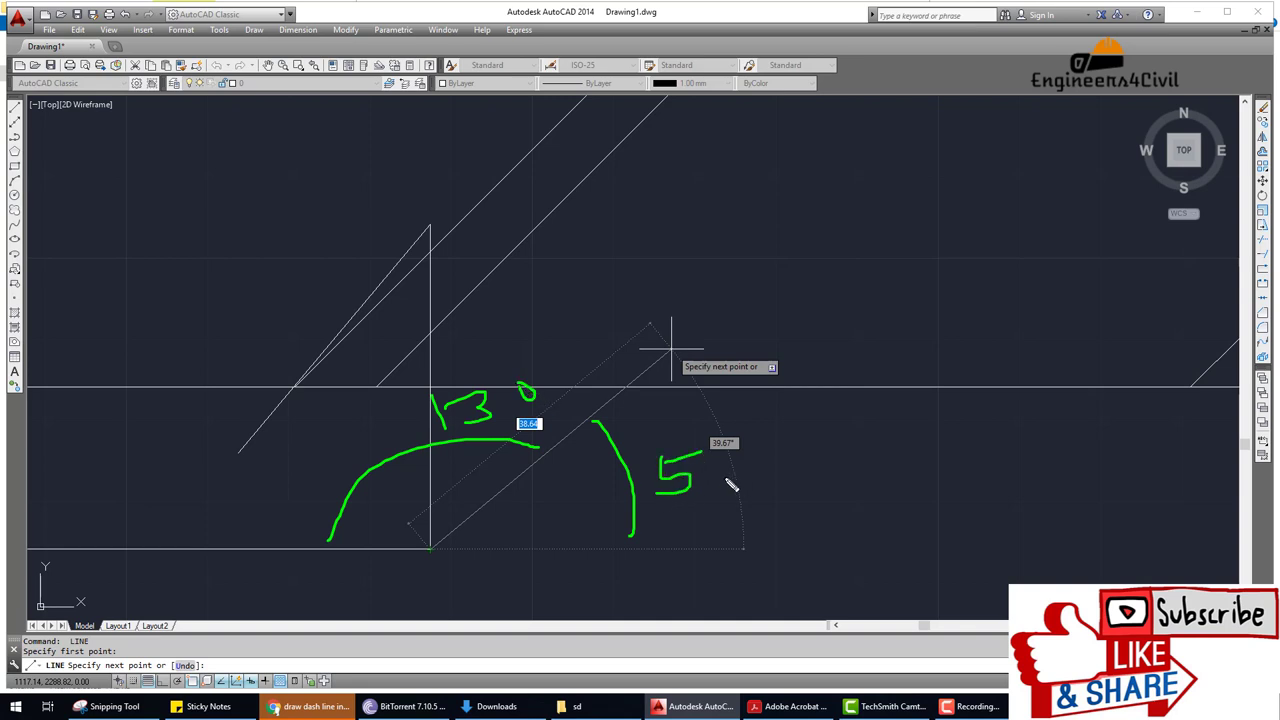
{"action": "key", "text": "Escape"}
{"action": "type", "text": "5"}
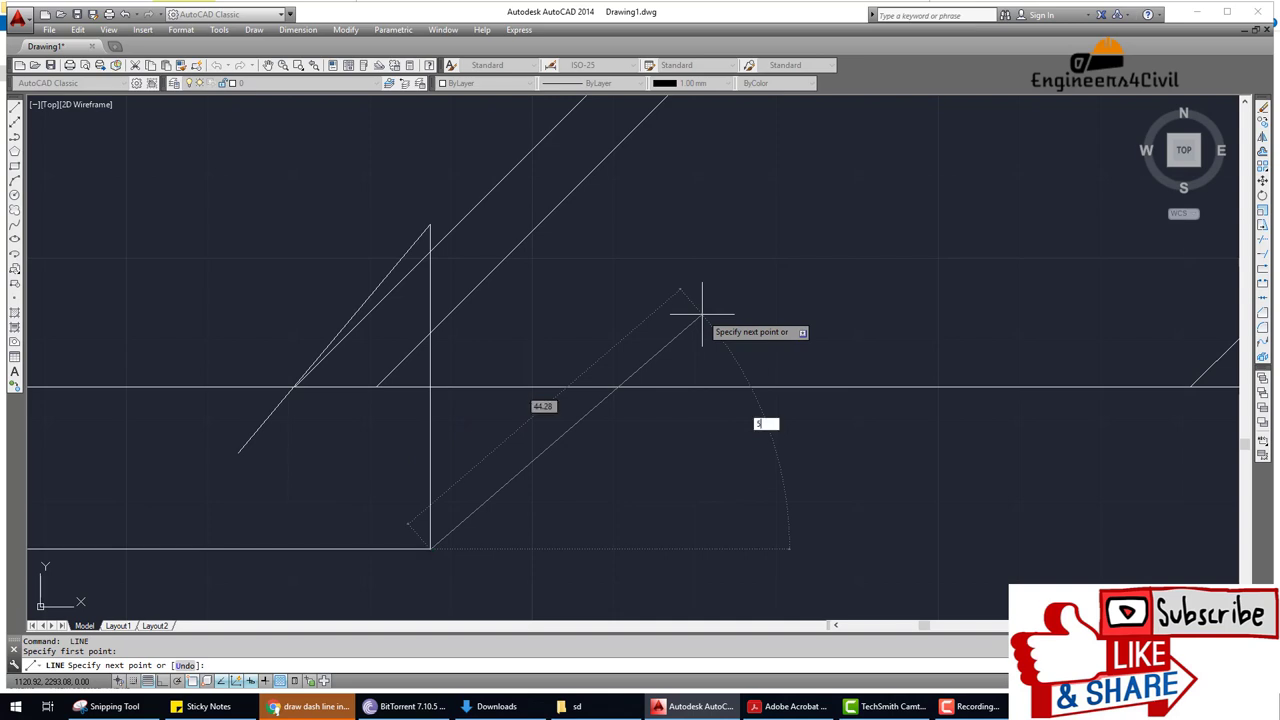
{"action": "type", "text": "0"}
{"action": "key", "text": "Return"}
{"action": "key", "text": "Return"}
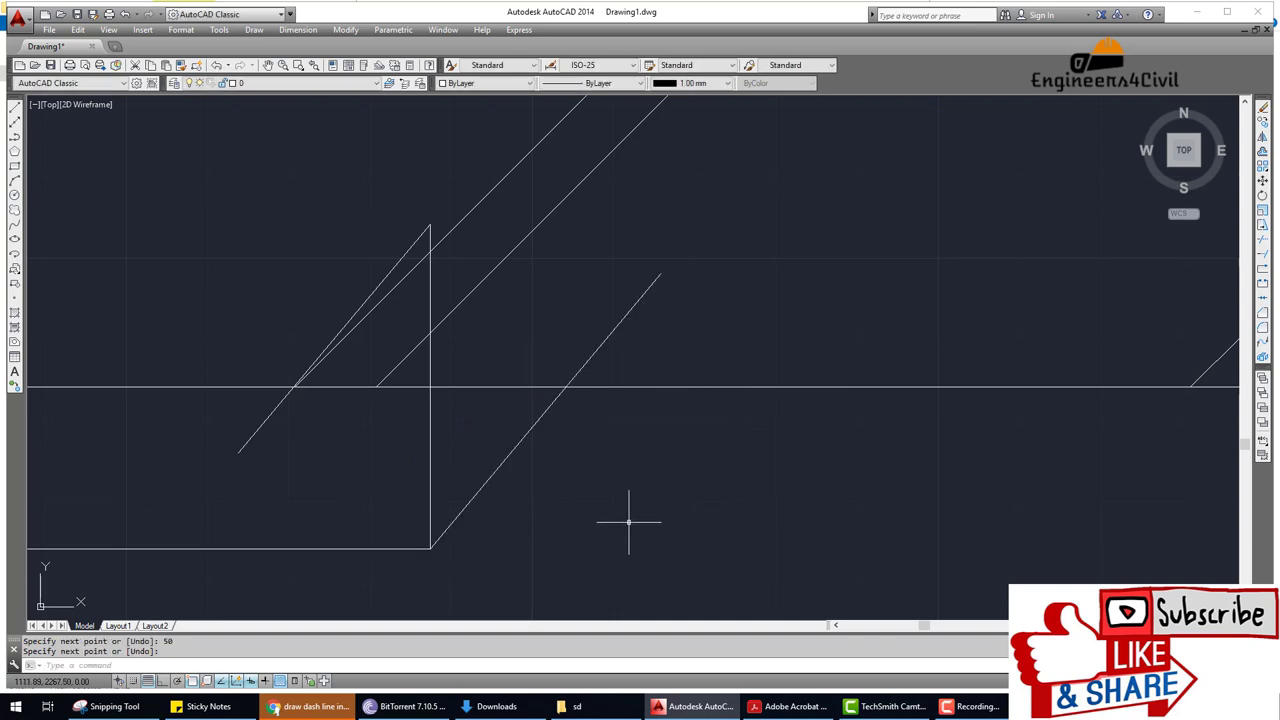
{"action": "type", "text": "r"}
{"action": "key", "text": "Return"}
{"action": "key", "text": "Return"}
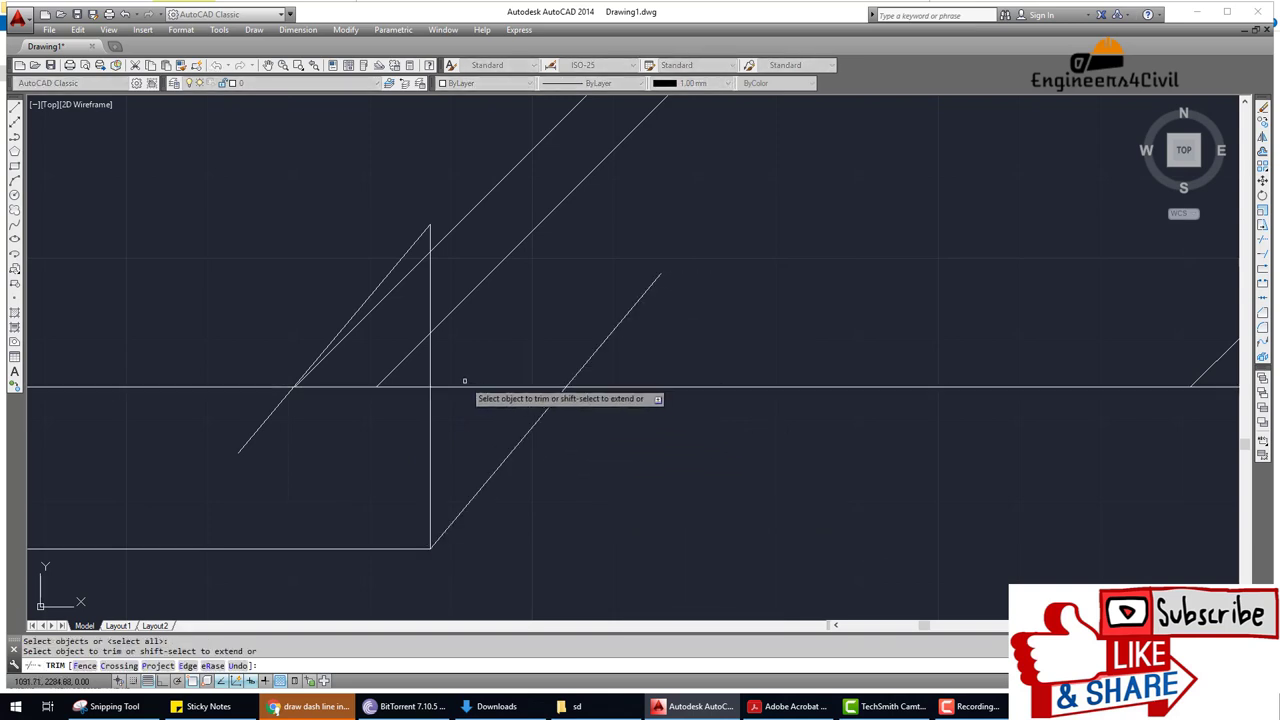
Trim the bottom edge and diagonal stubs inside the break to form the zigzag.
{"action": "left_click", "coordinate": [405, 387]}
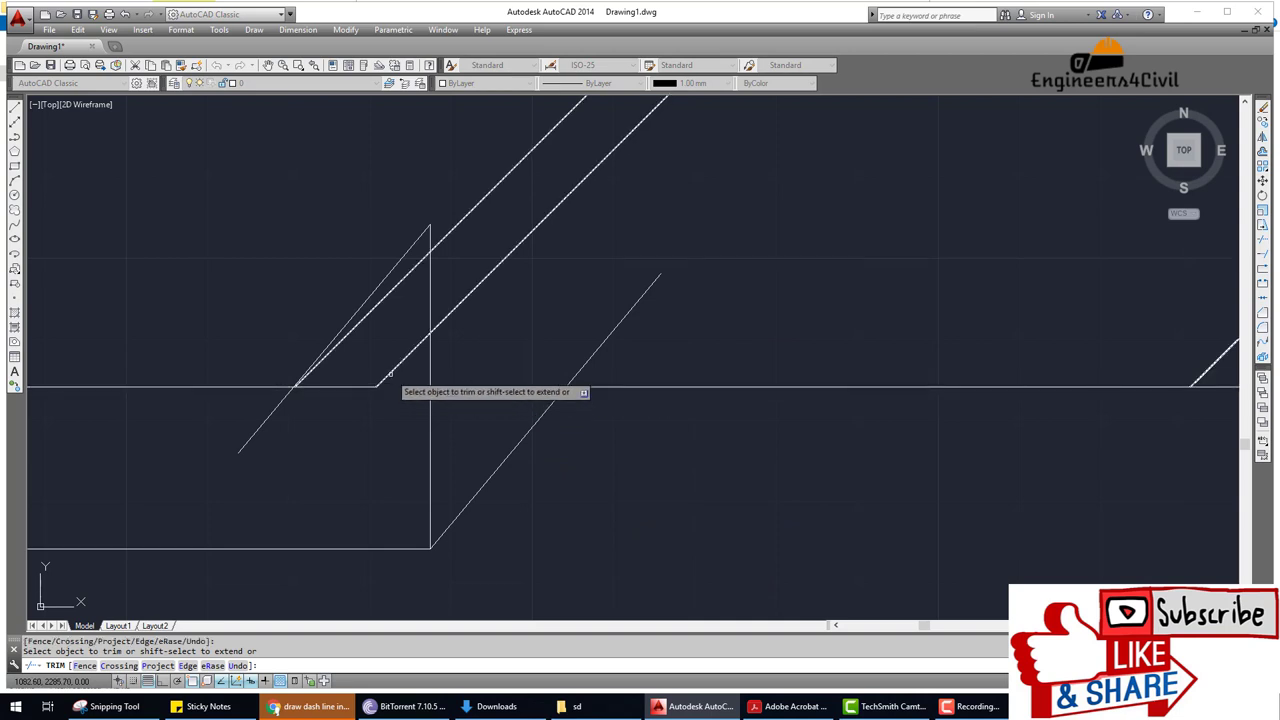
{"action": "left_click", "coordinate": [335, 387]}
{"action": "left_click", "coordinate": [285, 400]}
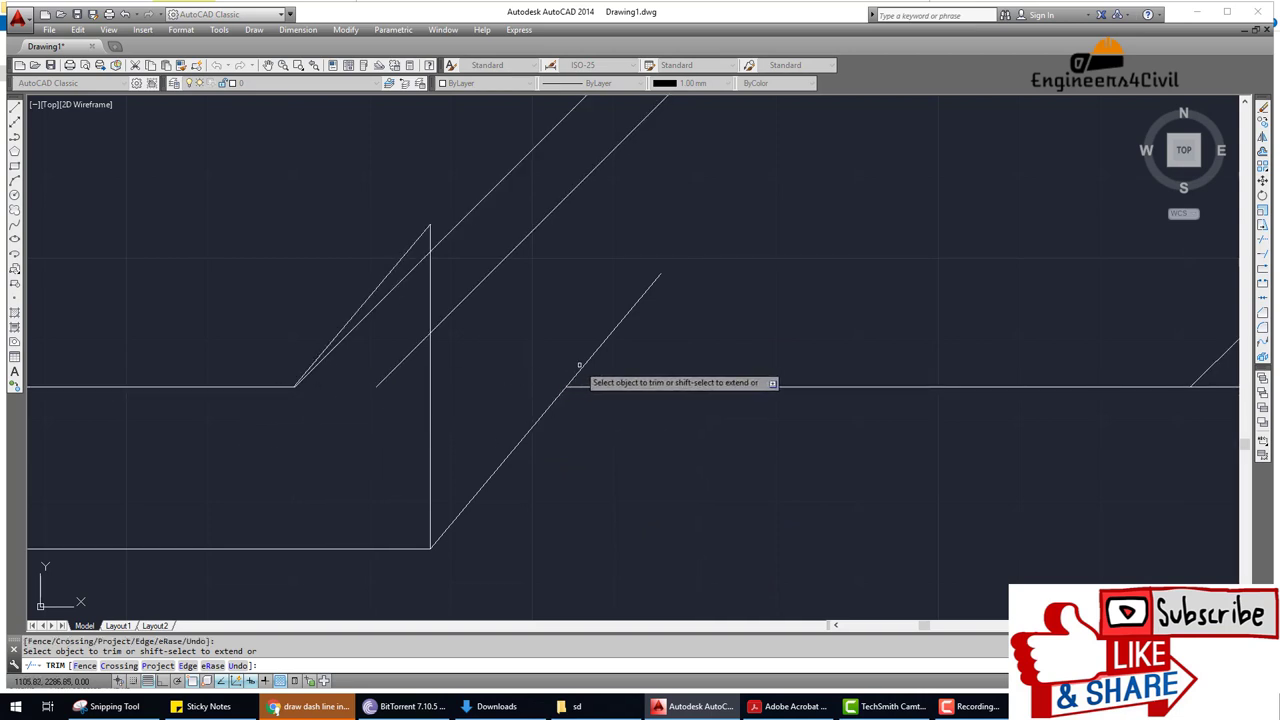
{"action": "left_click", "coordinate": [584, 365]}
{"action": "left_click", "coordinate": [421, 341]}
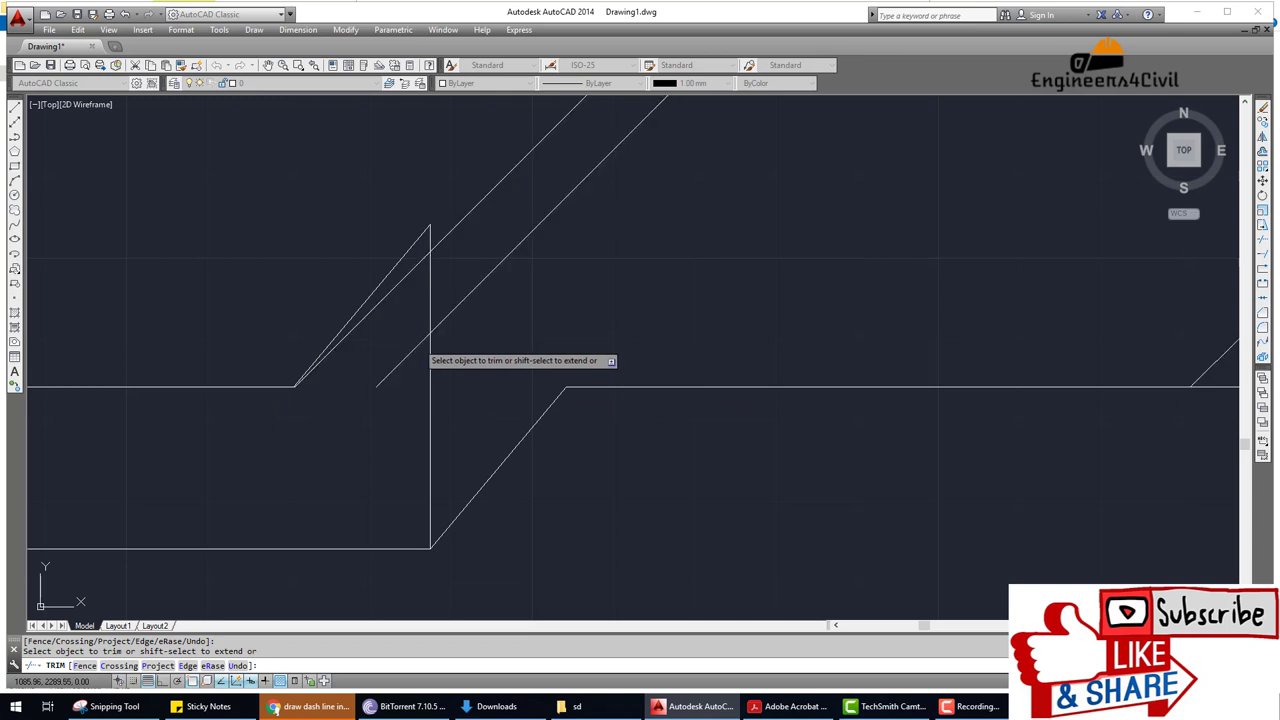
{"action": "scroll", "coordinate": [462, 437], "scroll_direction": "down", "scroll_amount": 2}
{"action": "scroll", "coordinate": [470, 470], "scroll_direction": "down", "scroll_amount": 2}
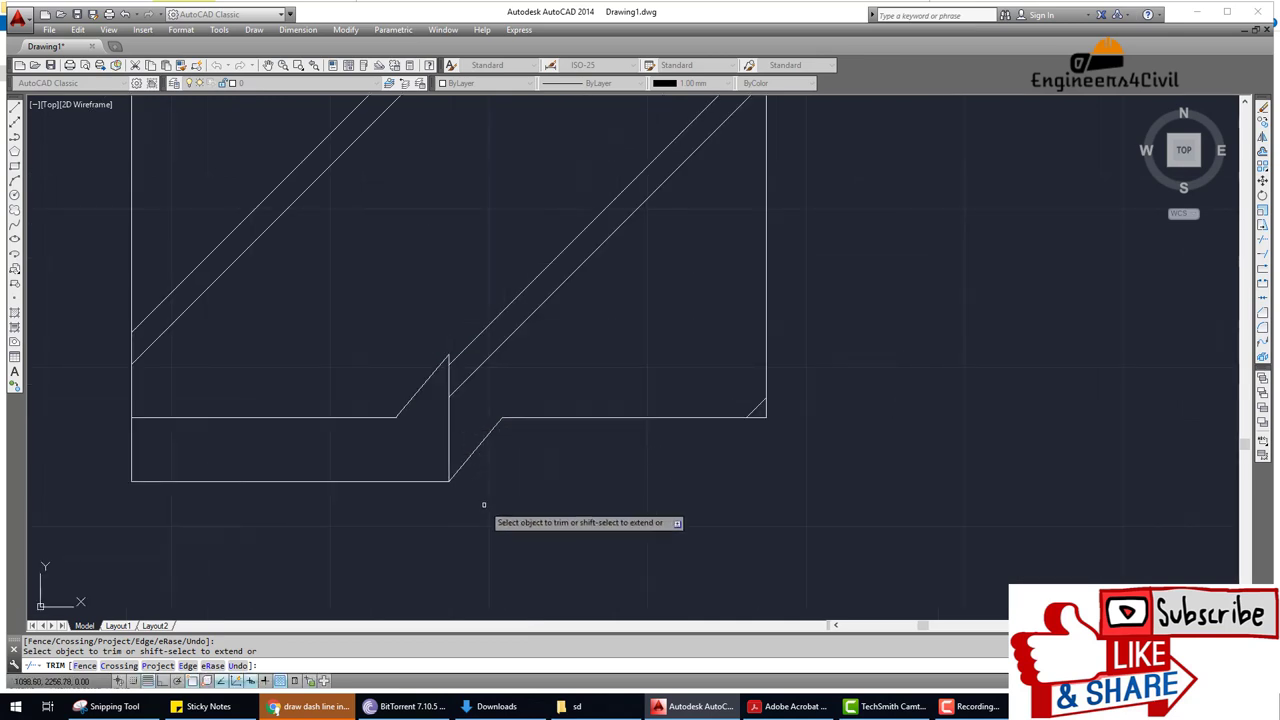
{"action": "key", "text": "Escape"}
Erase the leftover bottom line and lower-left vertical, then zoom out to the whole beam.
{"action": "type", "text": "se"}
{"action": "key", "text": "Return"}
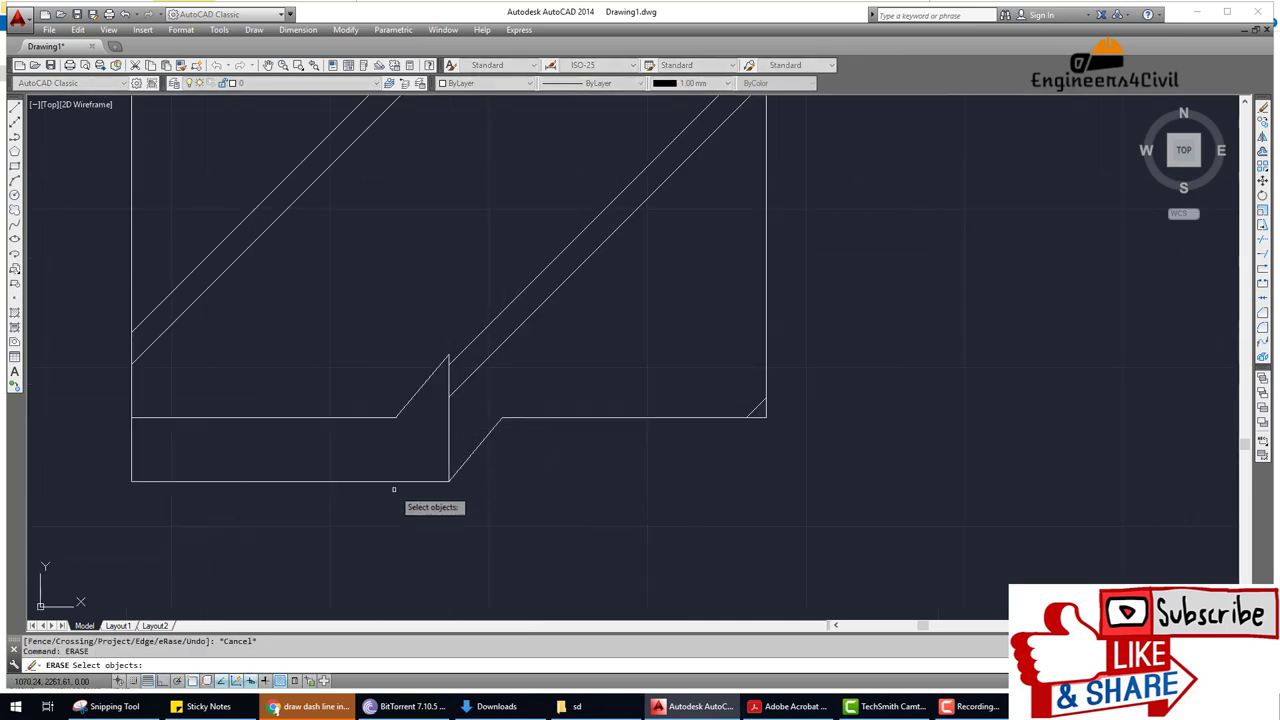
{"action": "left_click", "coordinate": [395, 481]}
{"action": "left_click", "coordinate": [131, 445]}
{"action": "scroll", "coordinate": [428, 471], "scroll_direction": "down", "scroll_amount": 4}
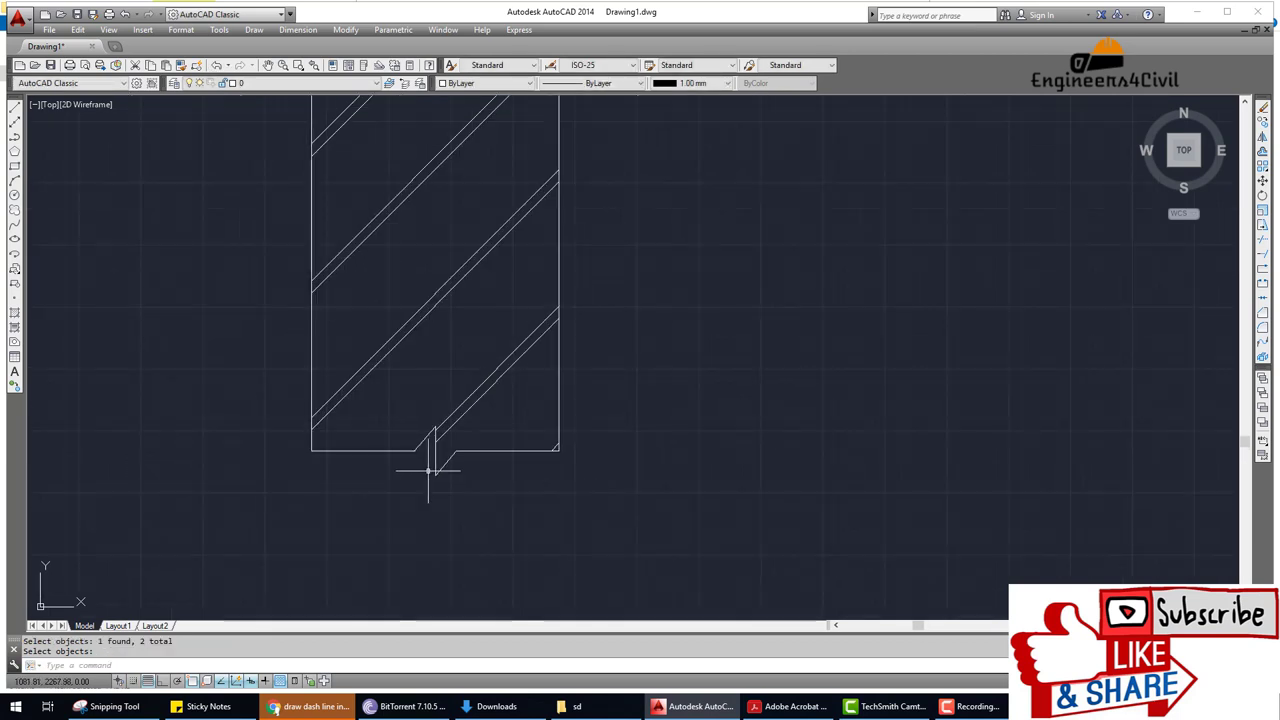
{"action": "middle_click_drag", "start_coordinate": [501, 481], "coordinate": [400, 487]}
{"action": "scroll", "coordinate": [413, 467], "scroll_direction": "down", "scroll_amount": 2}
{"action": "scroll", "coordinate": [384, 490], "scroll_direction": "up", "scroll_amount": 2}
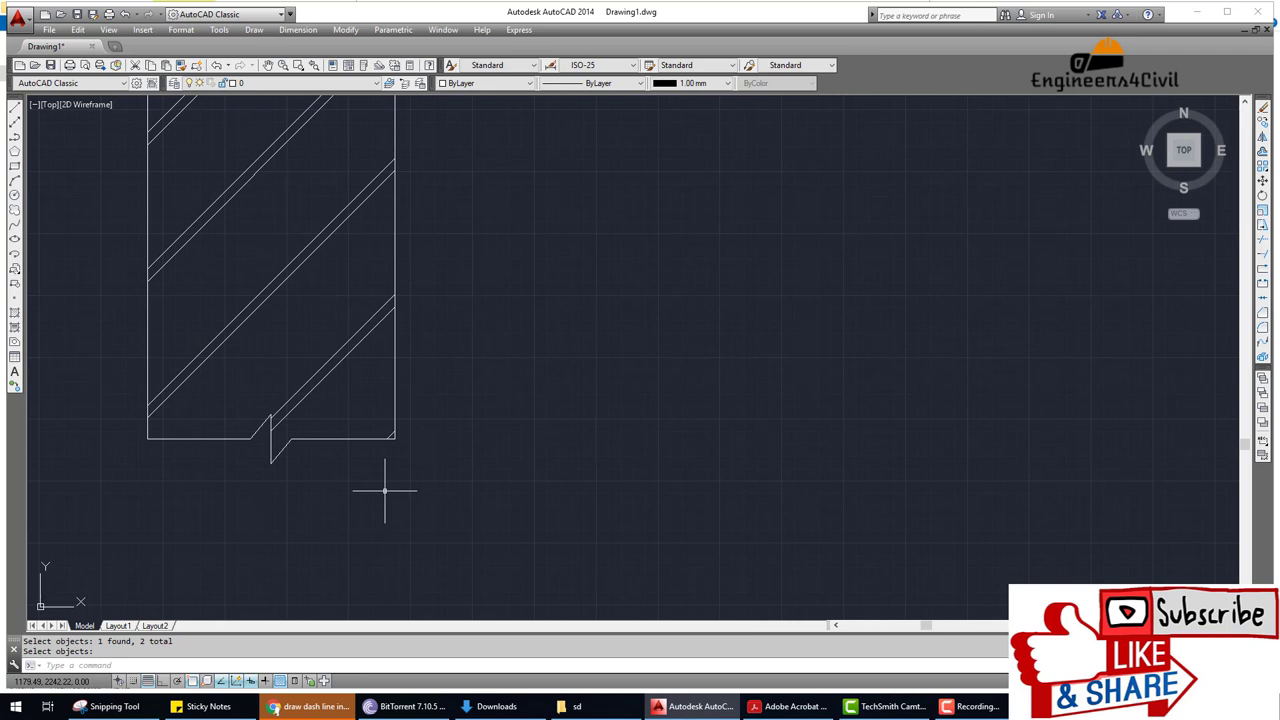
{"action": "scroll", "coordinate": [407, 490], "scroll_direction": "down", "scroll_amount": 4}
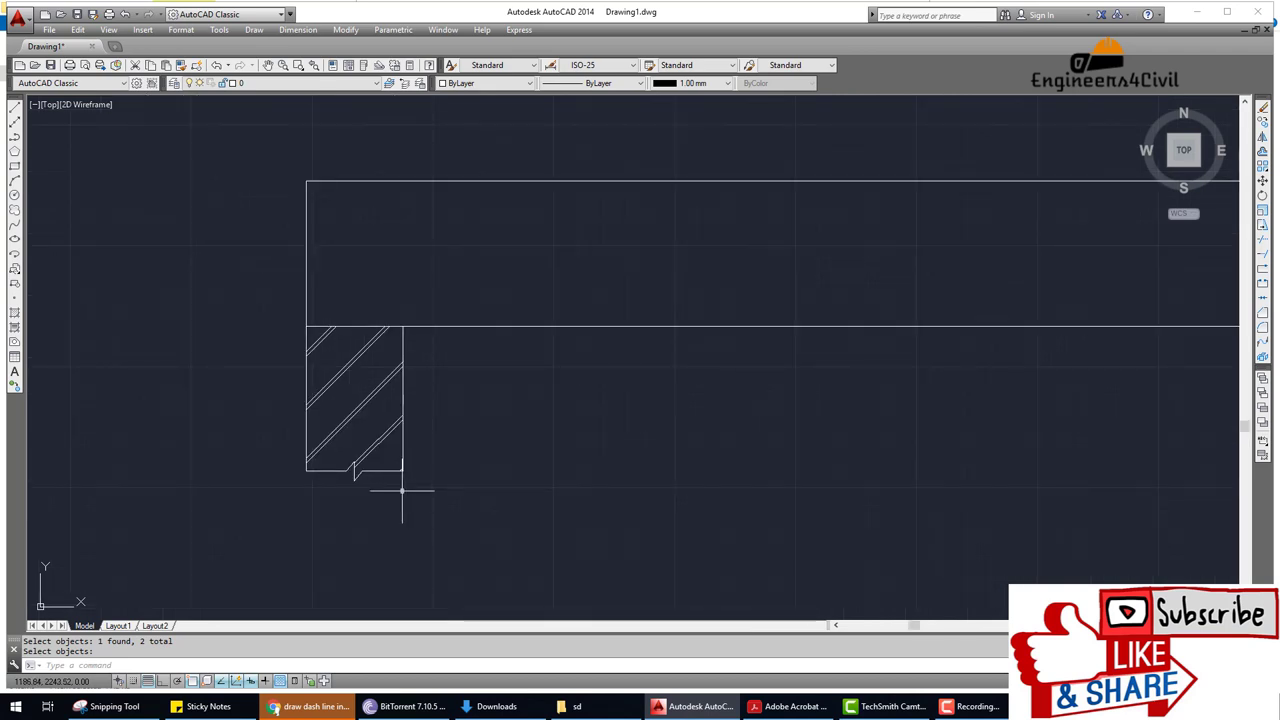
Copy the vertical and slanted break lines to the base of the right support.
{"action": "scroll", "coordinate": [399, 493], "scroll_direction": "up", "scroll_amount": 5}
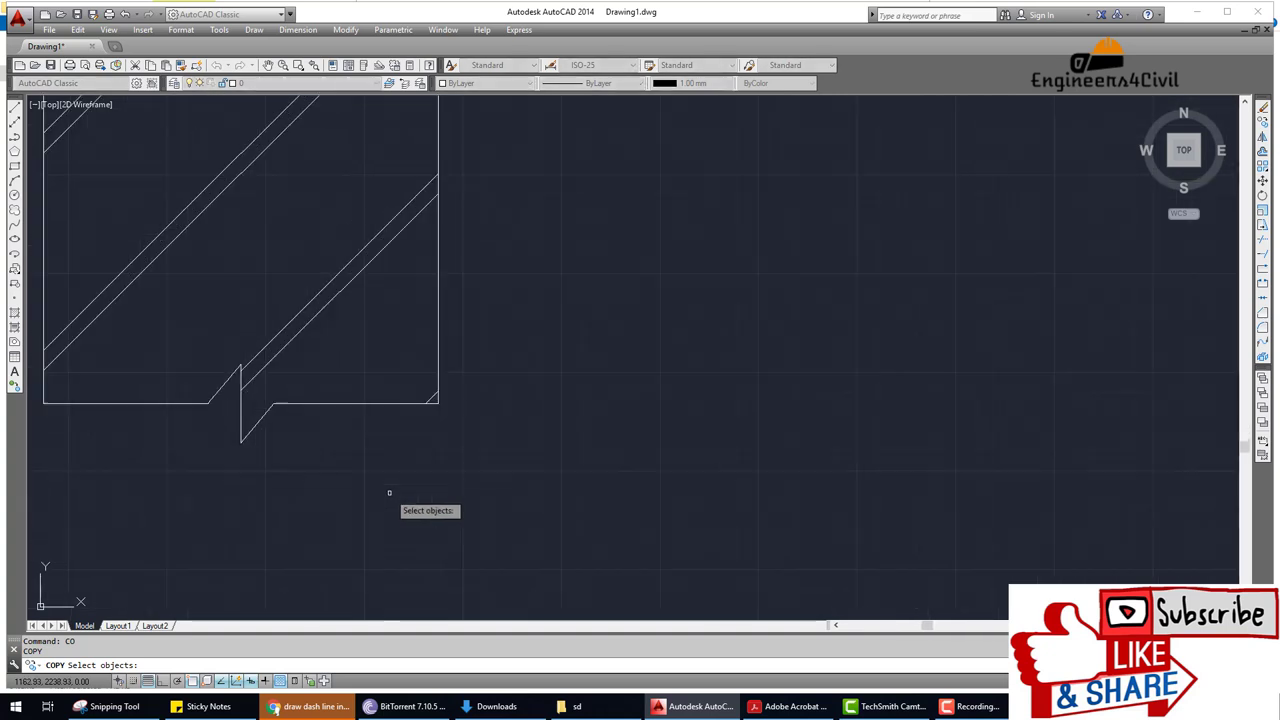
{"action": "middle_click_drag", "start_coordinate": [343, 471], "coordinate": [558, 493]}
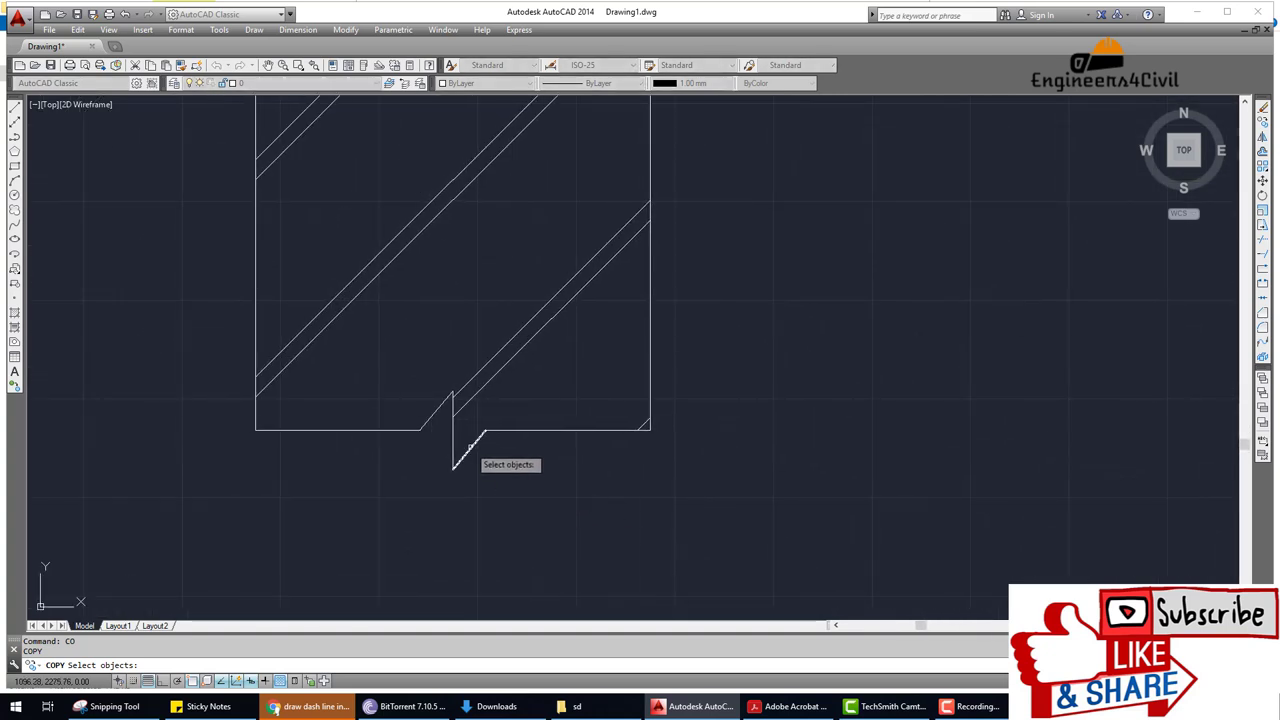
{"action": "left_click", "coordinate": [468, 448]}
{"action": "left_click", "coordinate": [450, 430]}
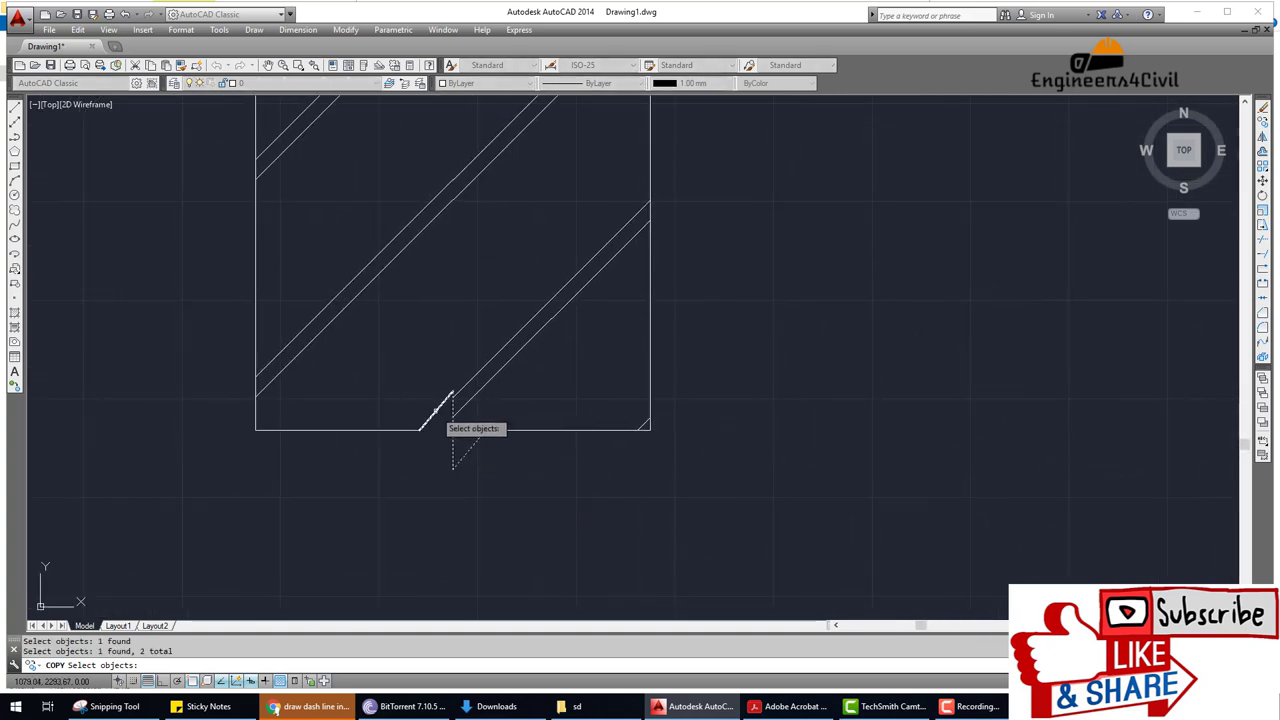
{"action": "key", "text": "Return"}
{"action": "left_click", "coordinate": [453, 432]}
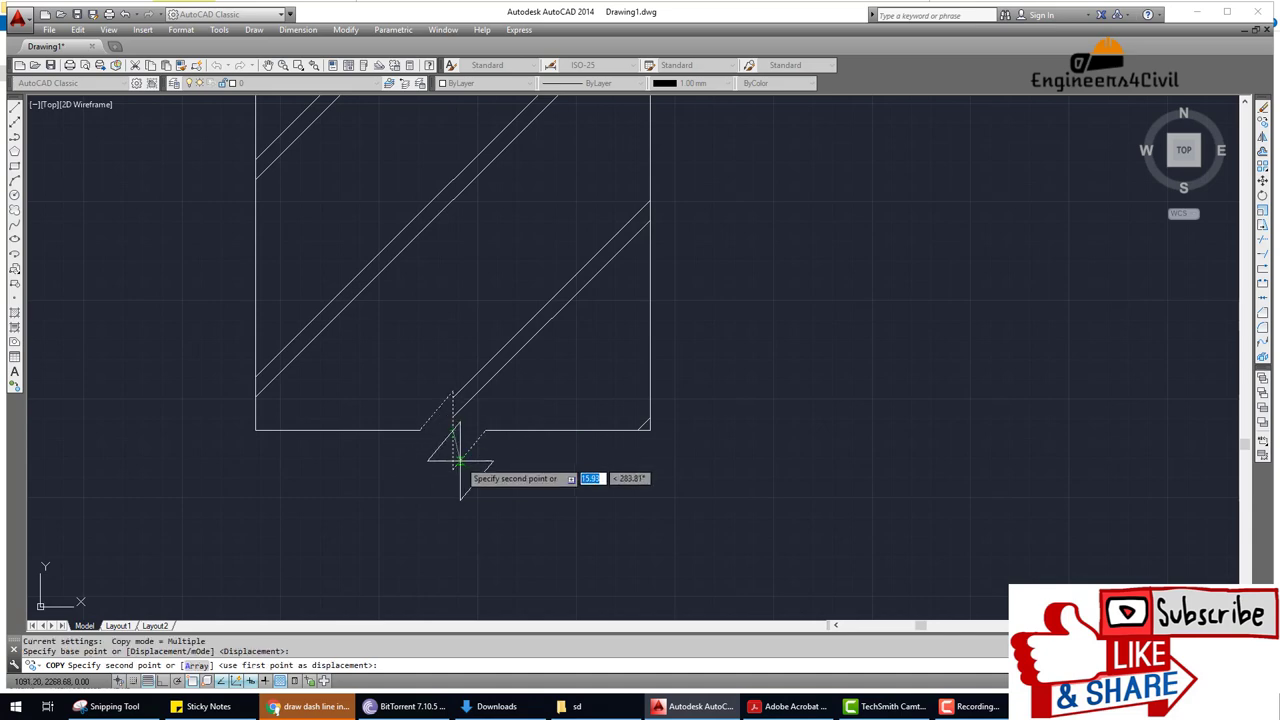
{"action": "scroll", "coordinate": [443, 457], "scroll_direction": "down", "scroll_amount": 5}
{"action": "middle_click_drag", "start_coordinate": [728, 457], "coordinate": [425, 441]}
{"action": "scroll", "coordinate": [843, 443], "scroll_direction": "up", "scroll_amount": 2}
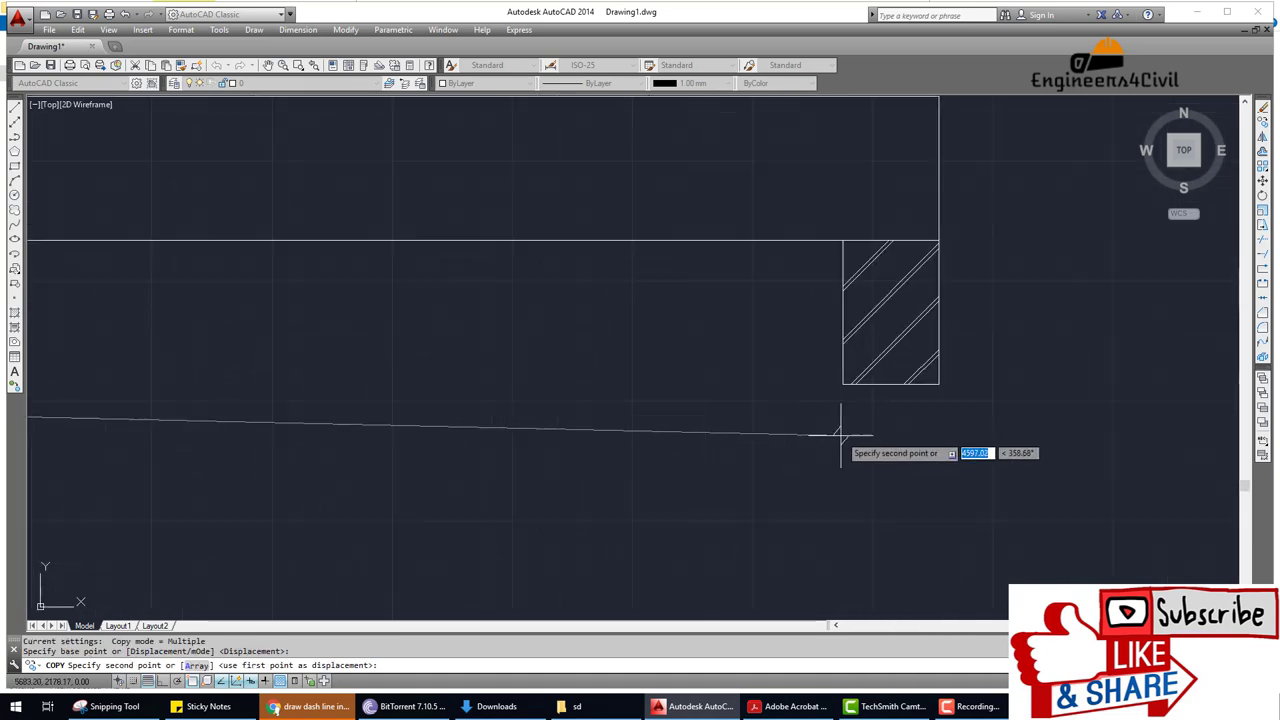
{"action": "scroll", "coordinate": [843, 443], "scroll_direction": "up", "scroll_amount": 4}
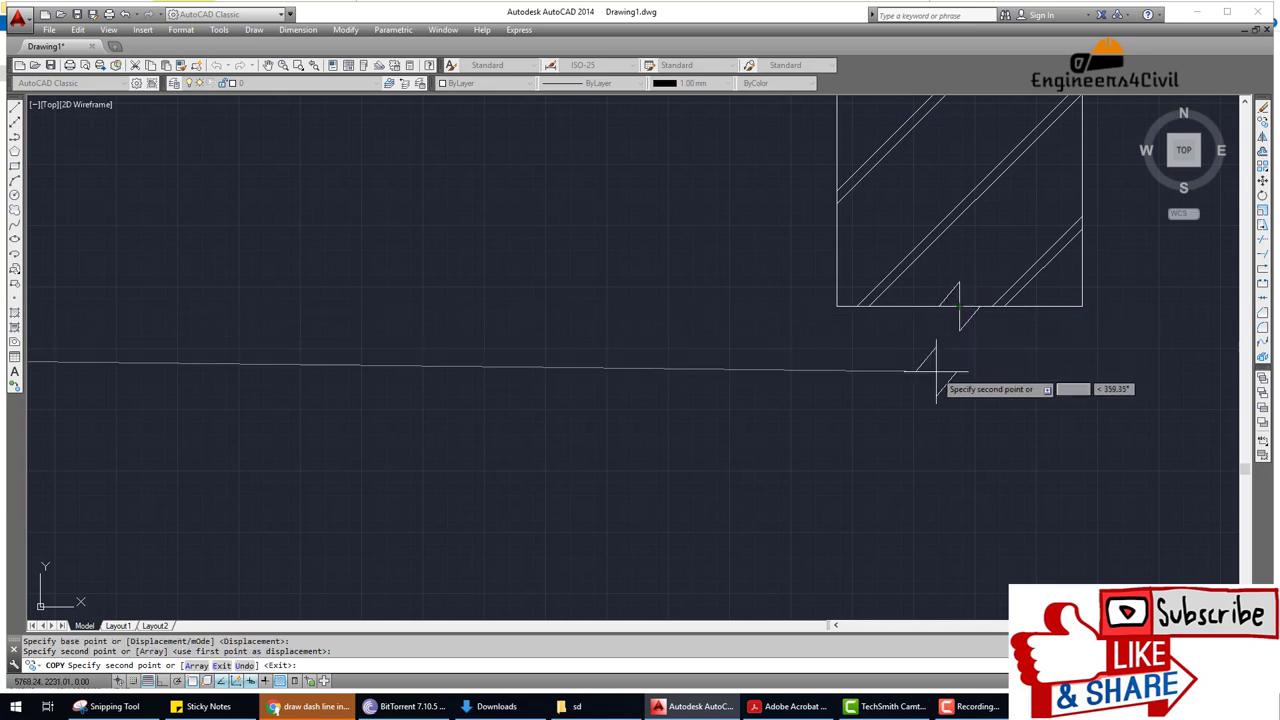
{"action": "key", "text": "Return"}
{"action": "key", "text": "Escape"}
{"action": "middle_click_drag", "start_coordinate": [991, 343], "coordinate": [848, 455]}
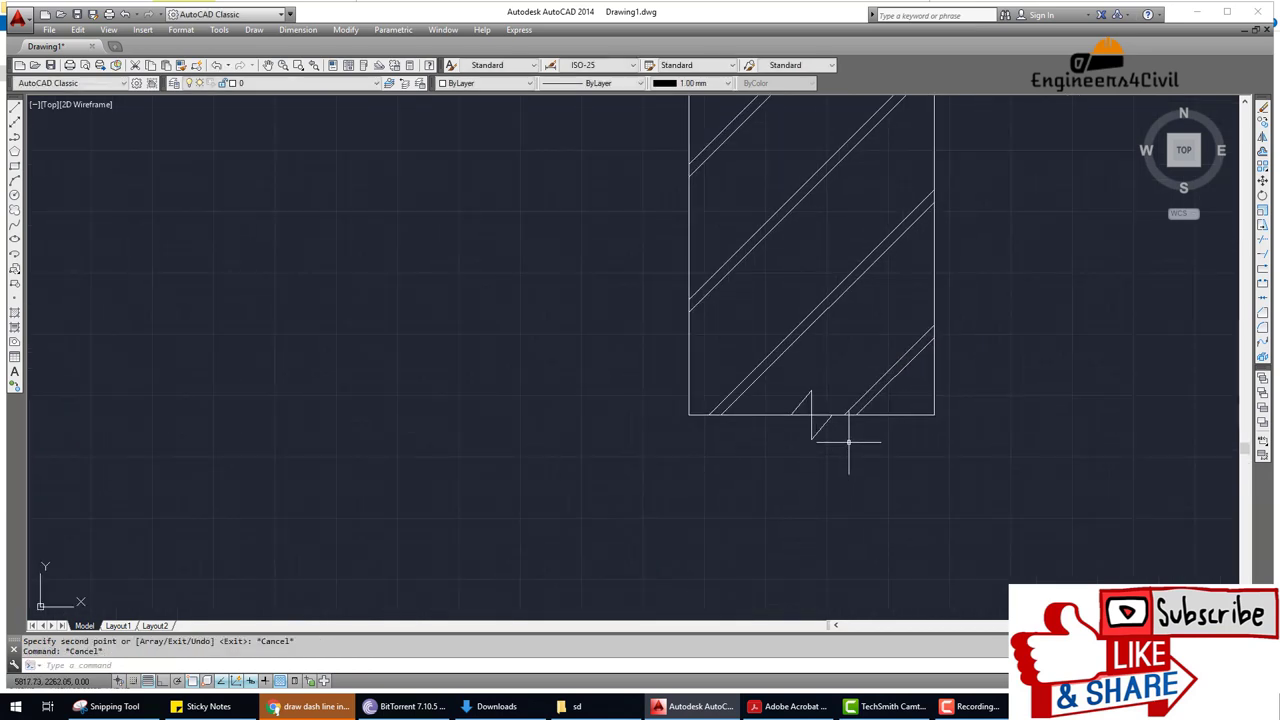
Trim the bottom line at the copied break mark, then bring up the reference sheet.
{"action": "type", "text": "tr"}
{"action": "key", "text": "Return"}
{"action": "key", "text": "Return"}
{"action": "scroll", "coordinate": [829, 424], "scroll_direction": "up", "scroll_amount": 5}
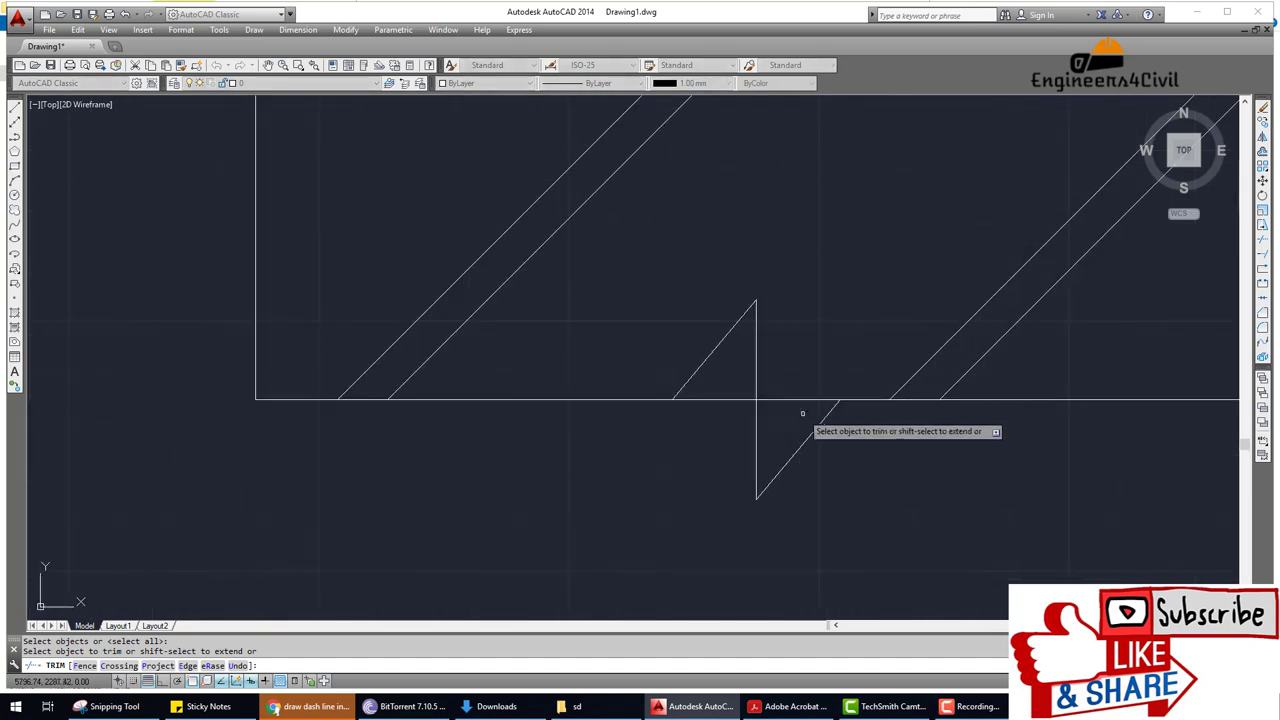
{"action": "left_click", "coordinate": [803, 404]}
{"action": "left_click", "coordinate": [777, 402]}
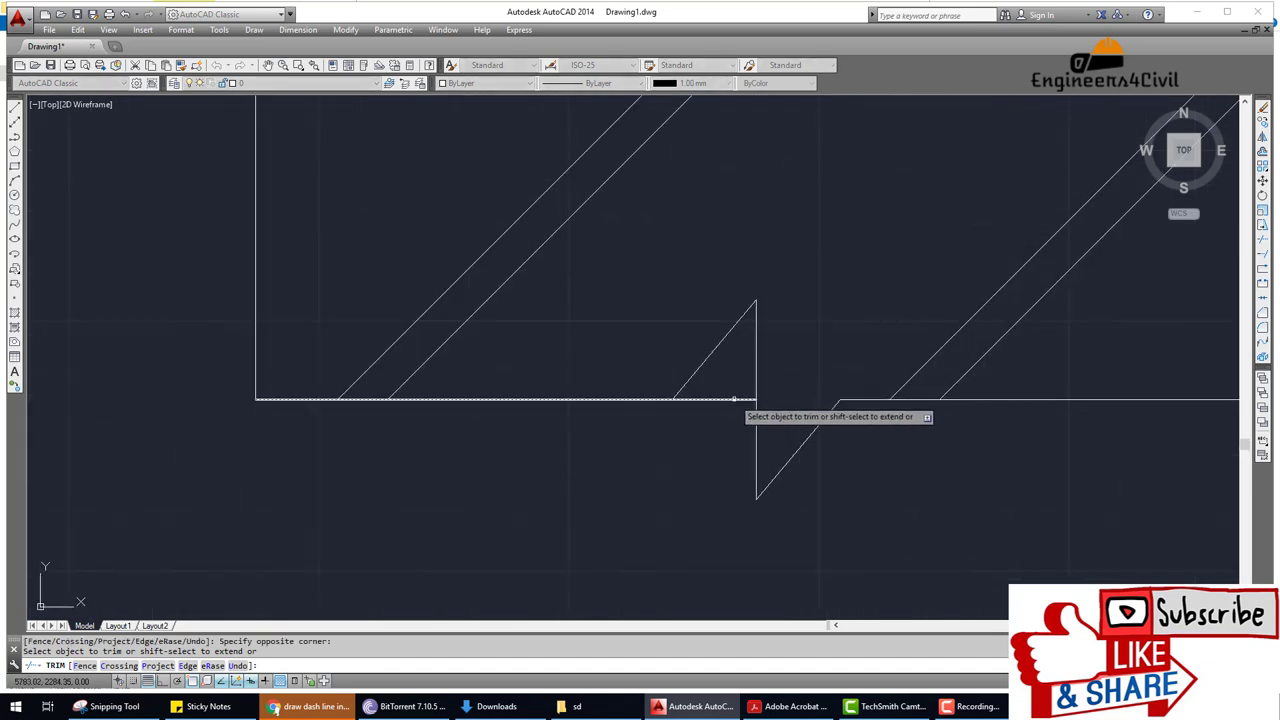
{"action": "scroll", "coordinate": [777, 410], "scroll_direction": "down", "scroll_amount": 5}
{"action": "scroll", "coordinate": [777, 440], "scroll_direction": "down", "scroll_amount": 2}
{"action": "scroll", "coordinate": [700, 455], "scroll_direction": "down", "scroll_amount": 2}
{"action": "middle_click_drag", "start_coordinate": [559, 456], "coordinate": [731, 477]}
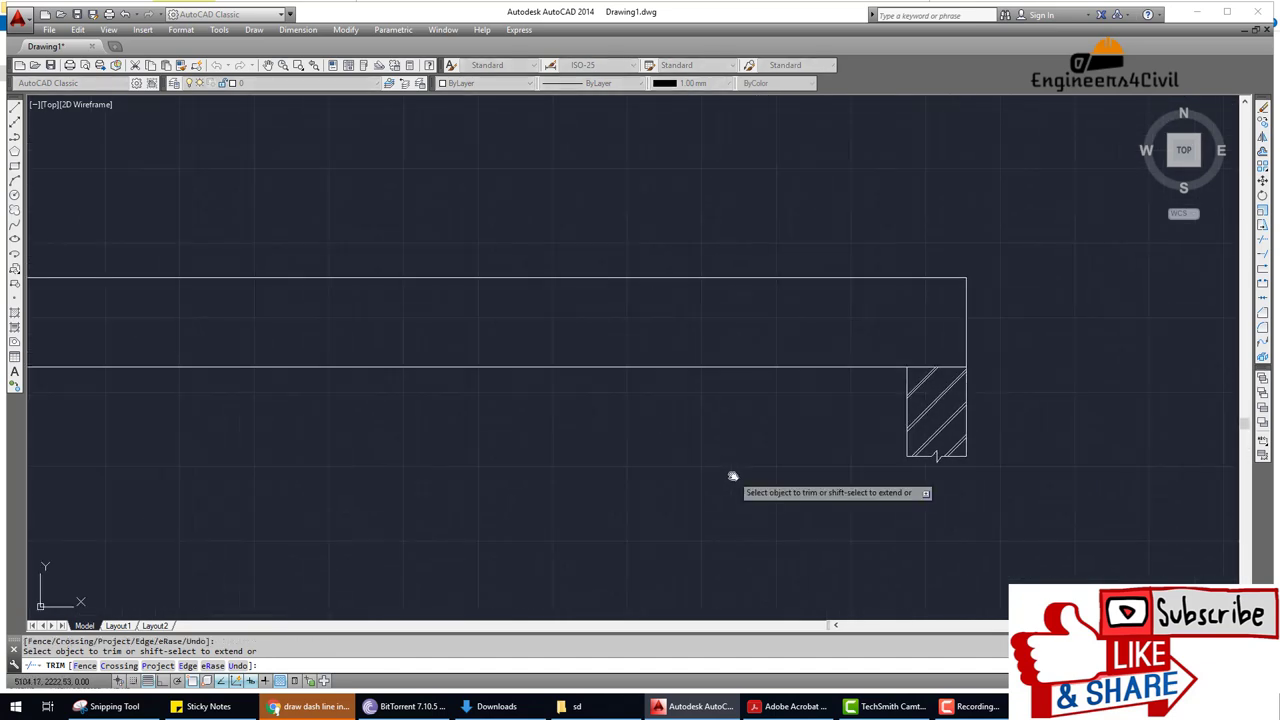
{"action": "key", "text": "Escape"}
{"action": "scroll", "coordinate": [660, 462], "scroll_direction": "down", "scroll_amount": 5}
{"action": "middle_click_drag", "start_coordinate": [660, 456], "coordinate": [643, 428]}
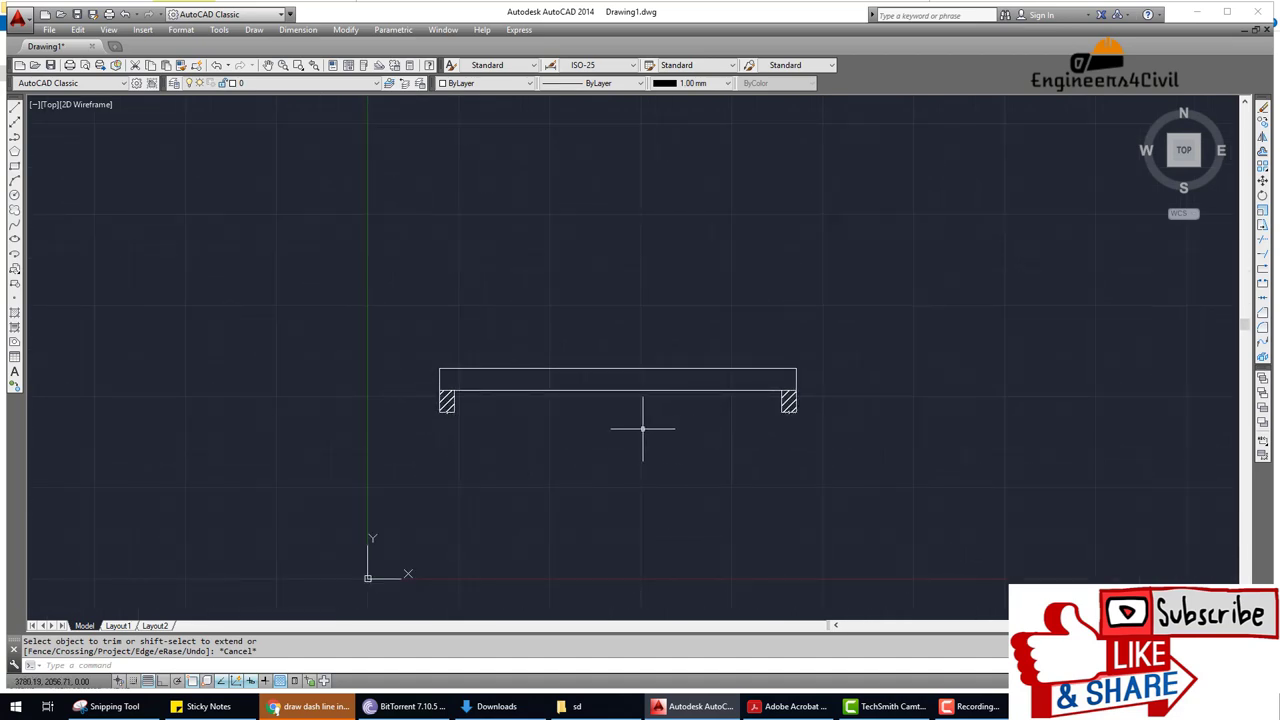
{"action": "scroll", "coordinate": [643, 428], "scroll_direction": "up", "scroll_amount": 2}
{"action": "key", "text": "alt+Tab"}
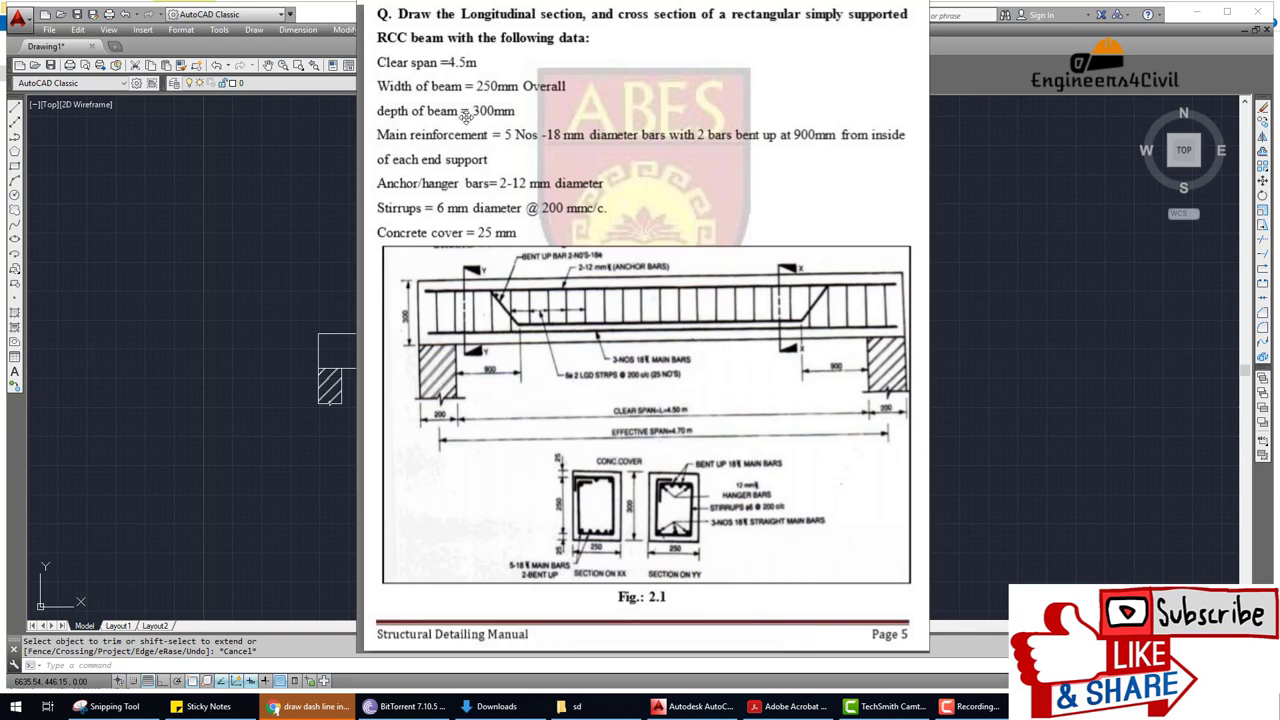
{"action": "key", "text": "alt+Tab"}
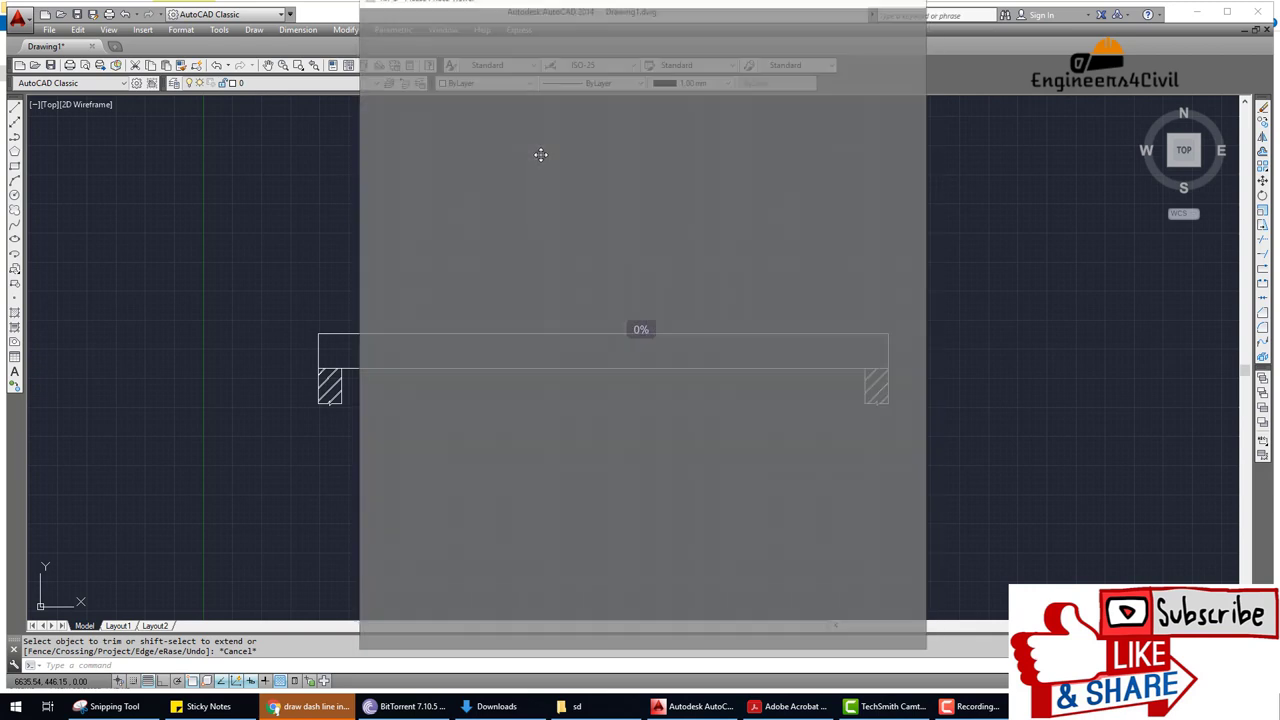
{"action": "left_click", "coordinate": [615, 706]}
{"action": "double_click", "coordinate": [286, 84]}
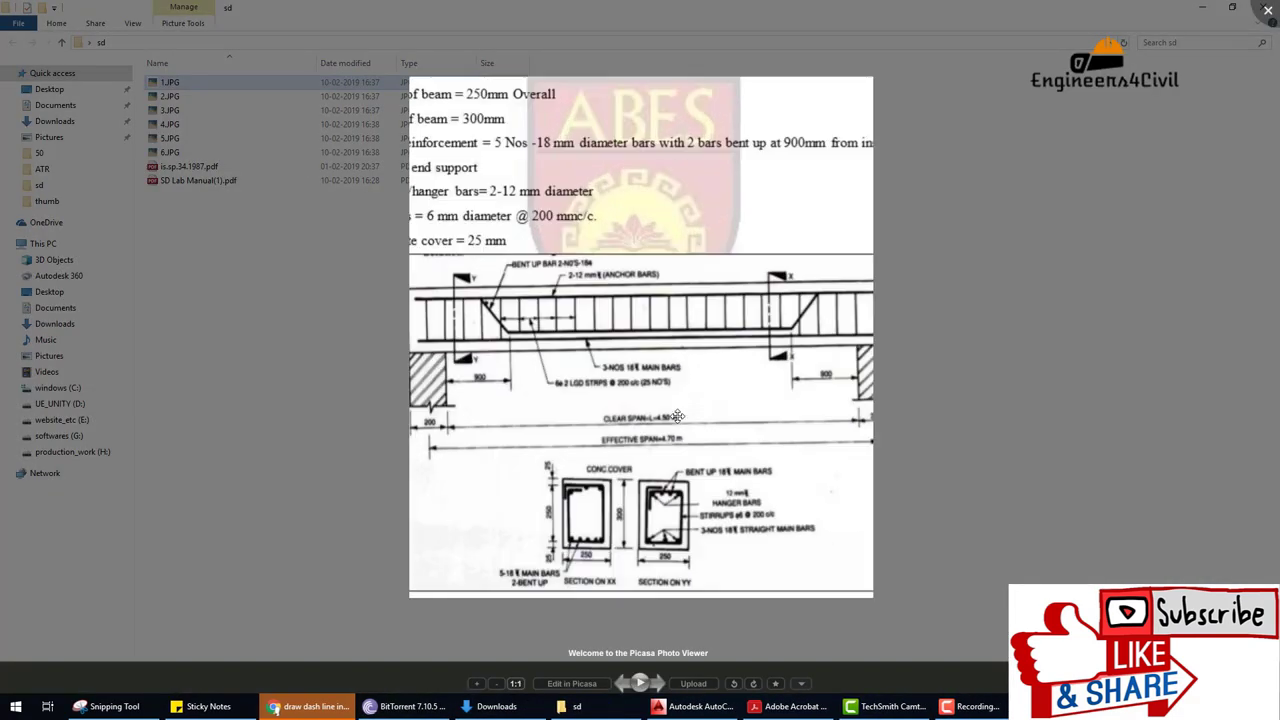
{"action": "scroll", "coordinate": [561, 543], "scroll_direction": "up", "scroll_amount": 3}
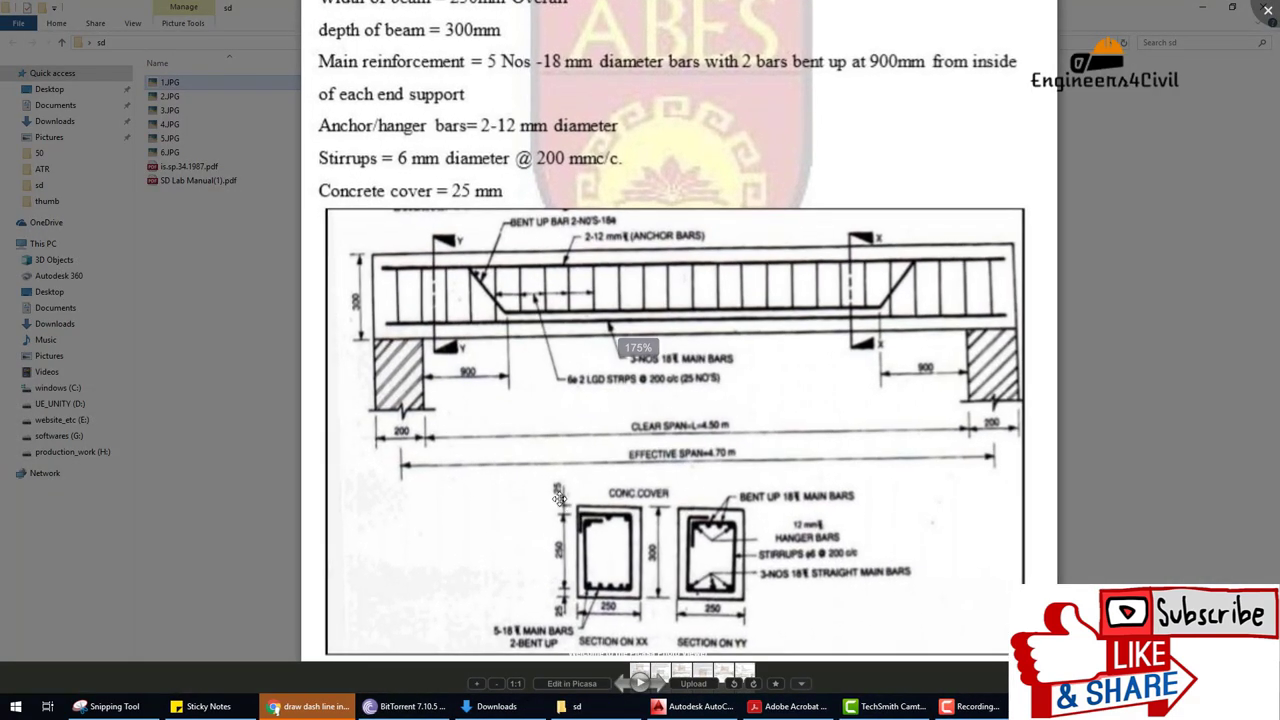
{"action": "left_click_drag", "start_coordinate": [561, 500], "coordinate": [565, 511]}
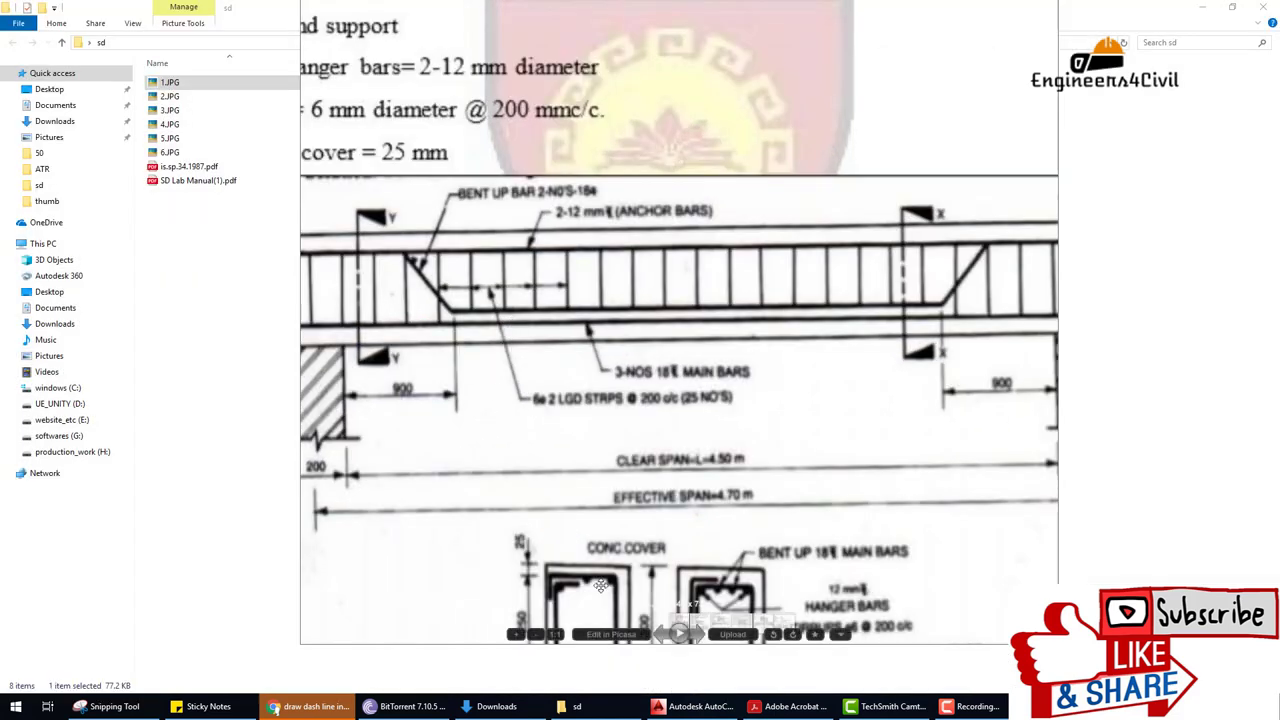
{"action": "left_click", "coordinate": [697, 706]}
Offset the beam's bottom line 25 upward as the bottom cover line.
{"action": "key", "text": "Escape"}
{"action": "key", "text": "Escape"}
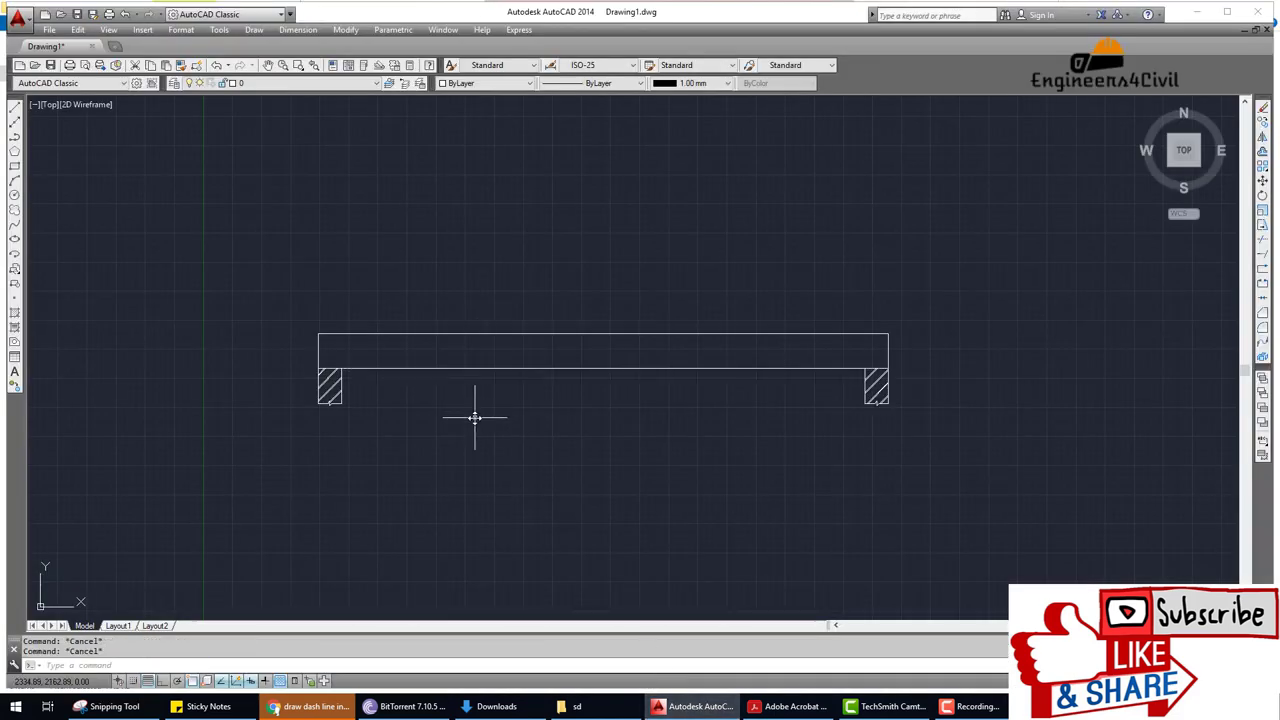
{"action": "type", "text": "O"}
{"action": "key", "text": "Return"}
{"action": "scroll", "coordinate": [507, 382], "scroll_direction": "up", "scroll_amount": 4}
{"action": "left_click", "coordinate": [533, 348]}
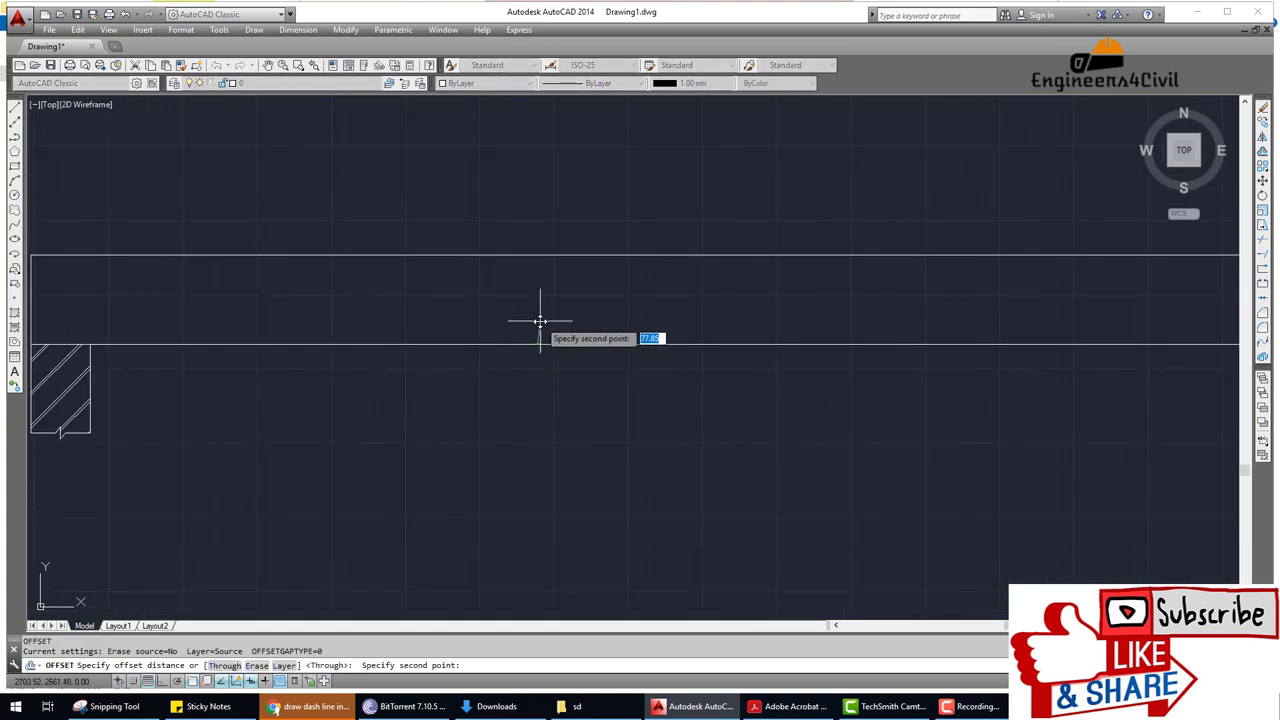
{"action": "key", "text": "F8"}
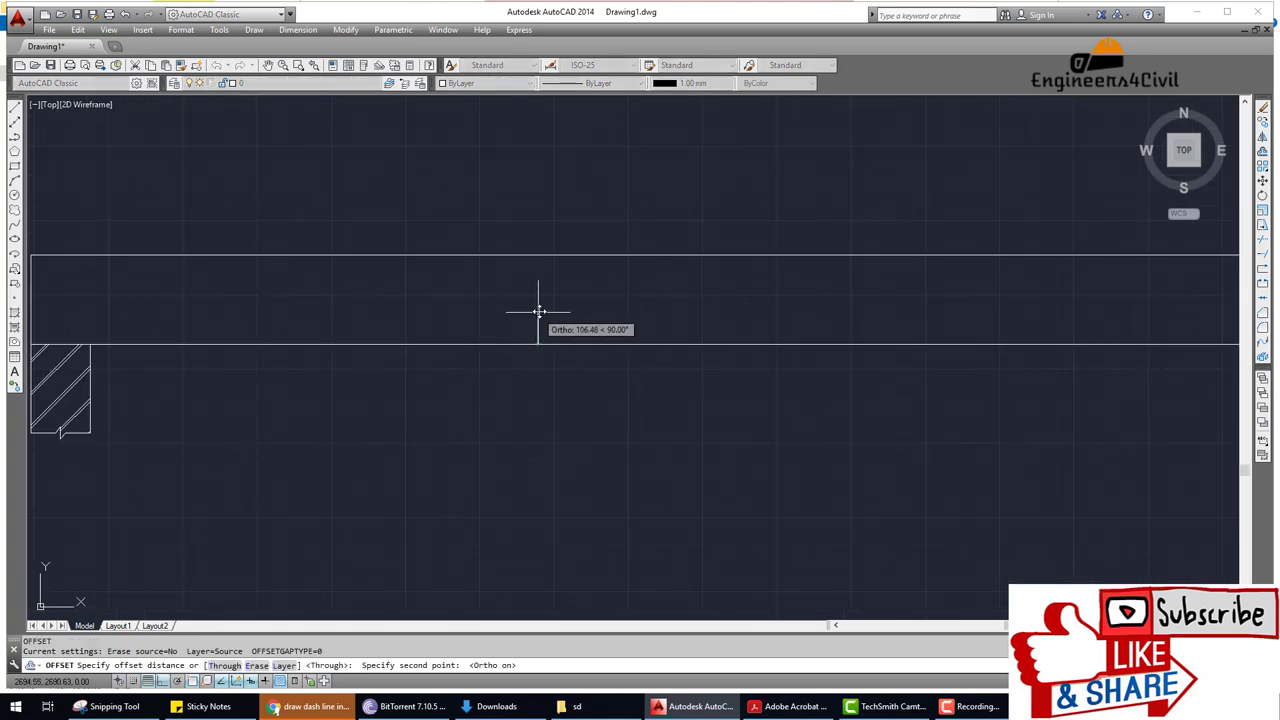
{"action": "type", "text": "25"}
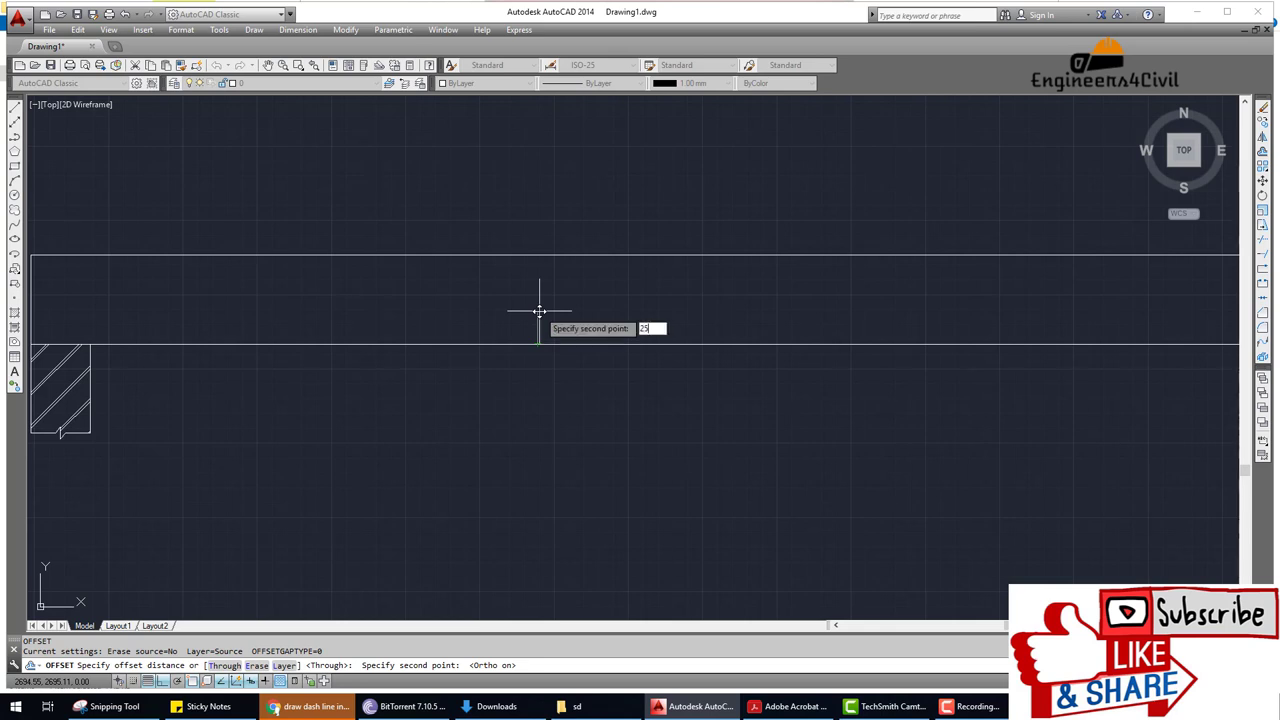
{"action": "key", "text": "Return"}
{"action": "left_click", "coordinate": [524, 343]}
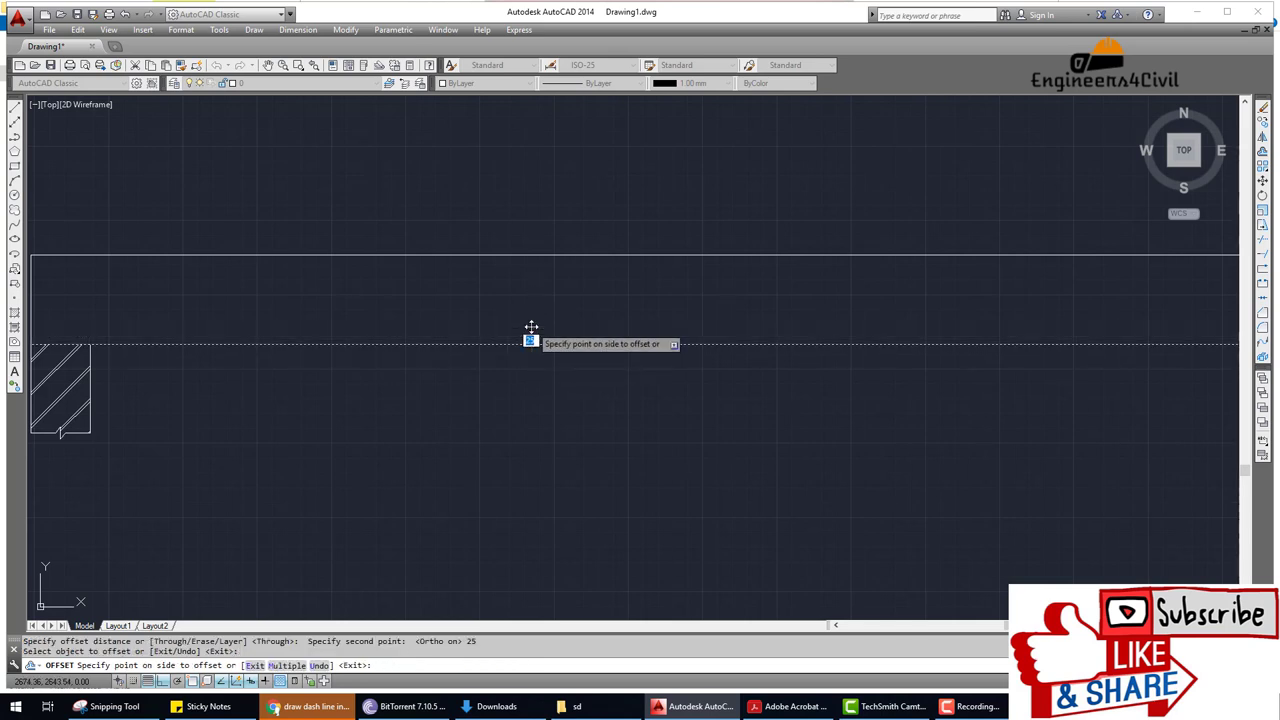
{"action": "left_click", "coordinate": [529, 334]}
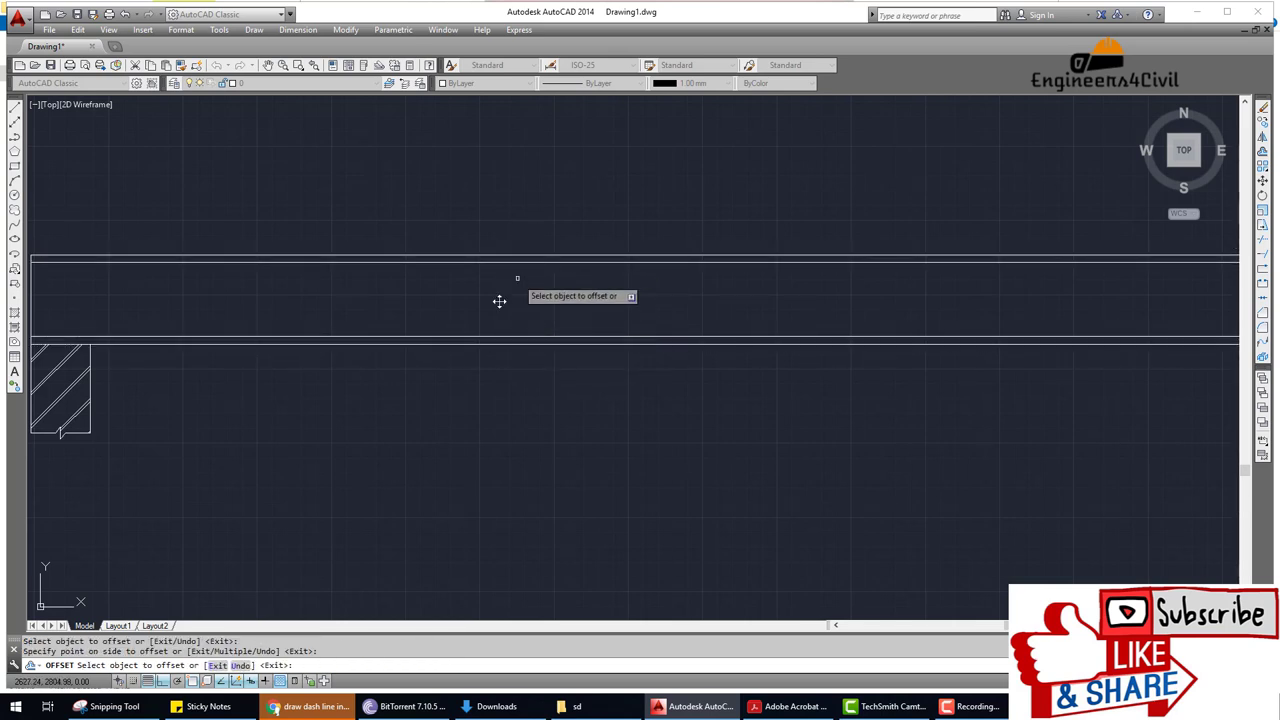
{"action": "scroll", "coordinate": [428, 330], "scroll_direction": "down", "scroll_amount": 4}
{"action": "scroll", "coordinate": [253, 310], "scroll_direction": "up", "scroll_amount": 4}
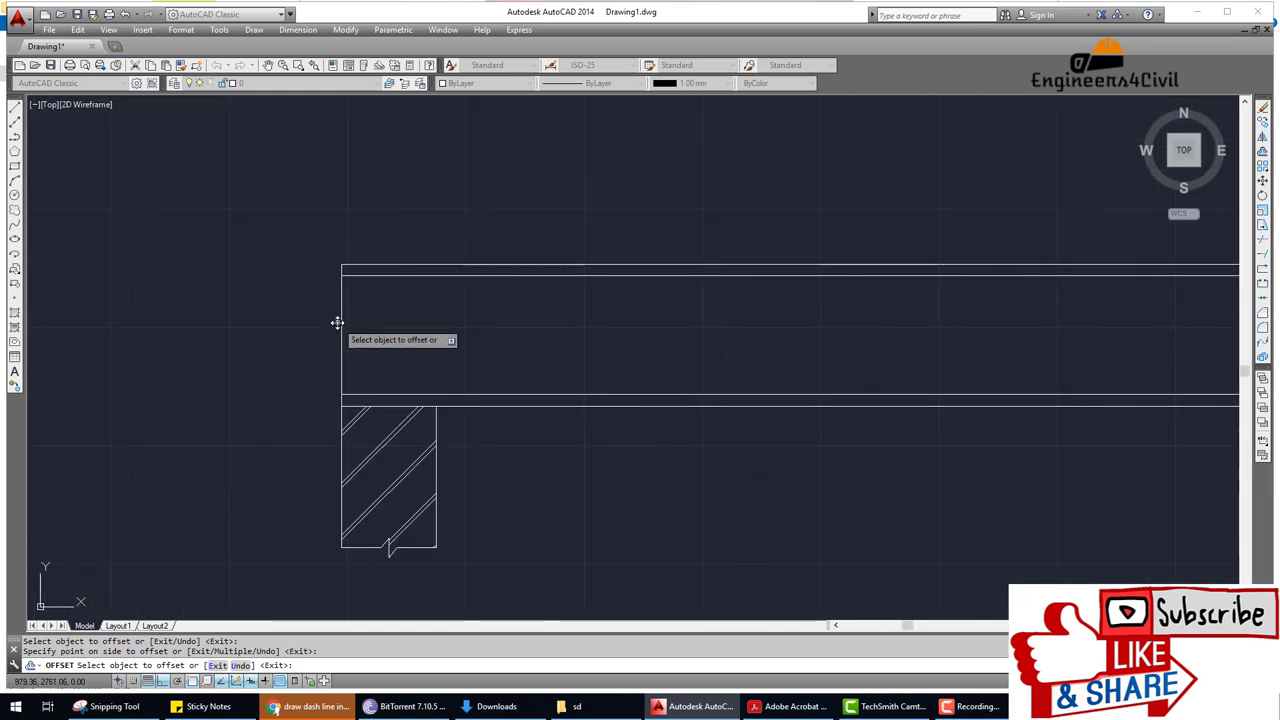
{"action": "key", "text": "Escape"}
Offset the vertical lines at the beam's left end by 10.
{"action": "key", "text": "Return"}
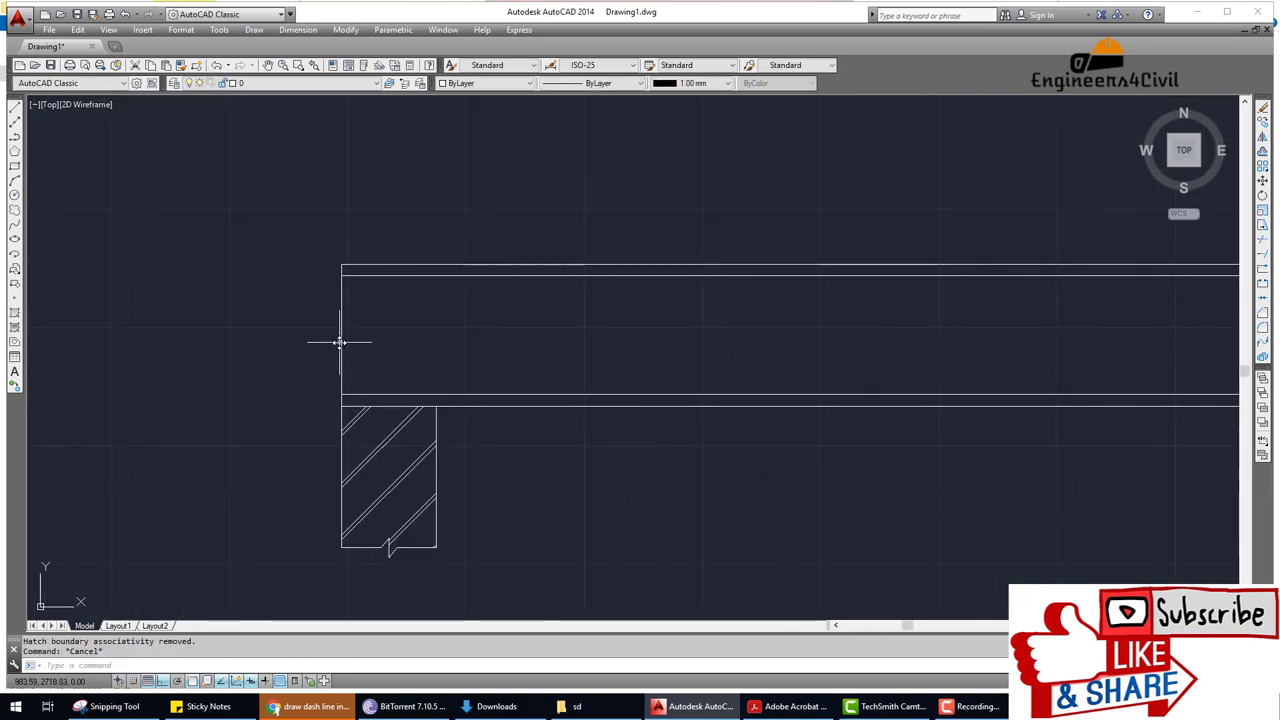
{"action": "left_click", "coordinate": [344, 337]}
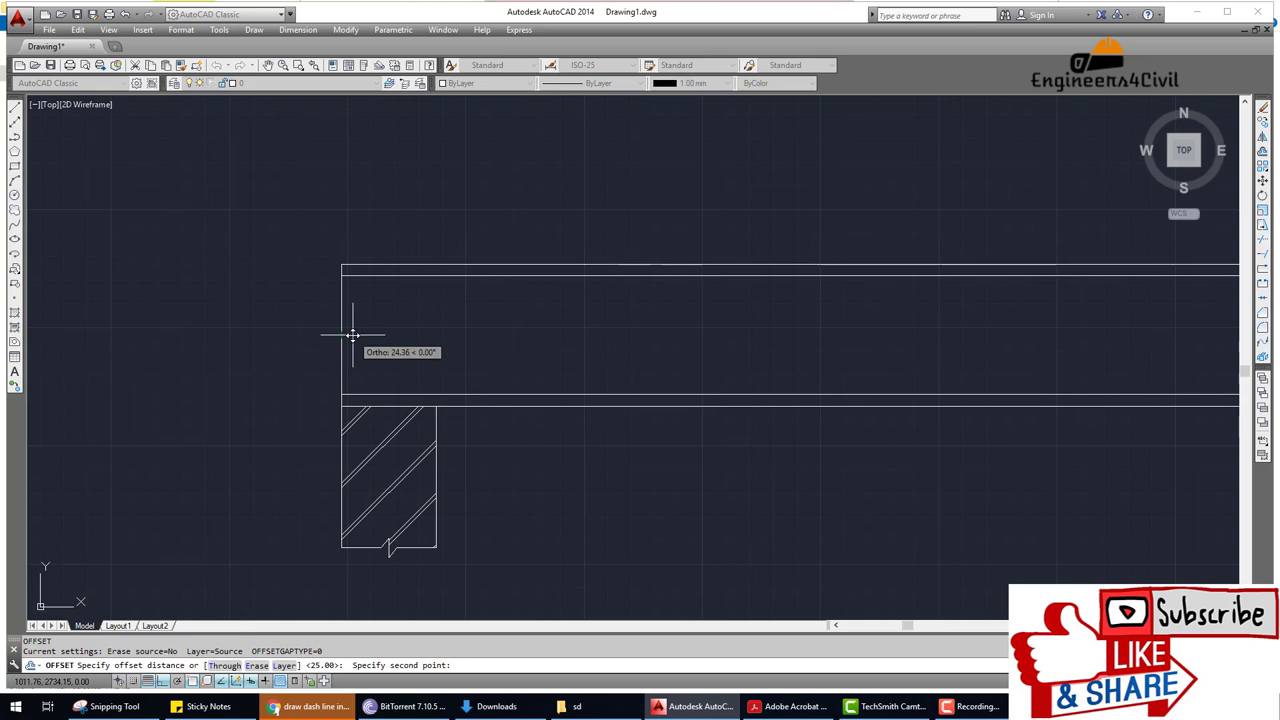
{"action": "type", "text": "10"}
{"action": "key", "text": "Return"}
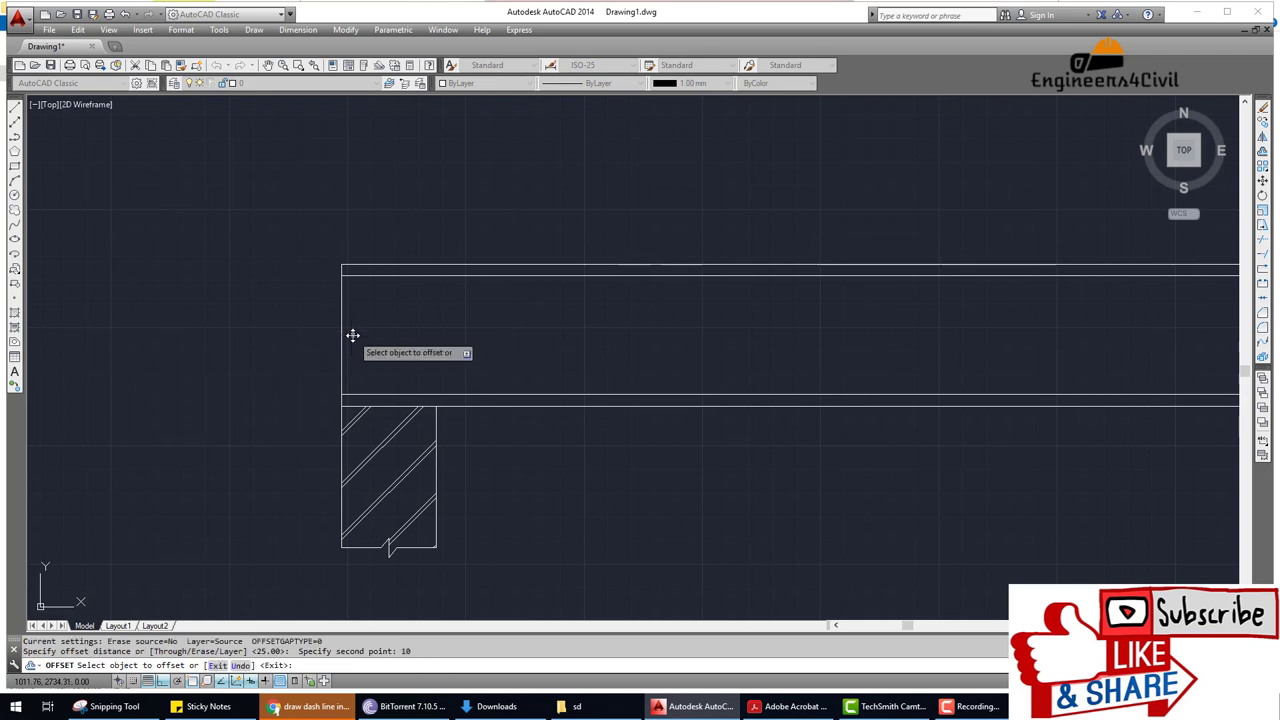
{"action": "left_click", "coordinate": [342, 334]}
{"action": "left_click", "coordinate": [323, 331]}
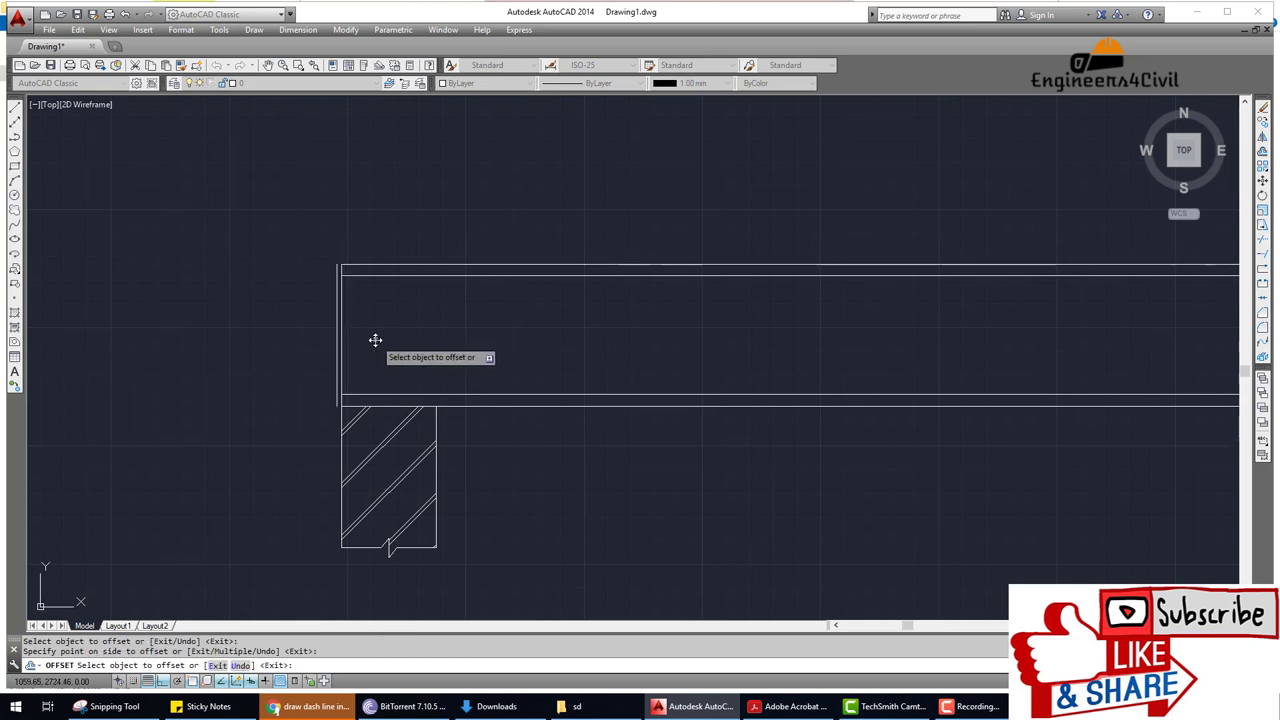
{"action": "scroll", "coordinate": [343, 349], "scroll_direction": "up", "scroll_amount": 2}
{"action": "scroll", "coordinate": [343, 343], "scroll_direction": "up", "scroll_amount": 3}
{"action": "left_click", "coordinate": [347, 342]}
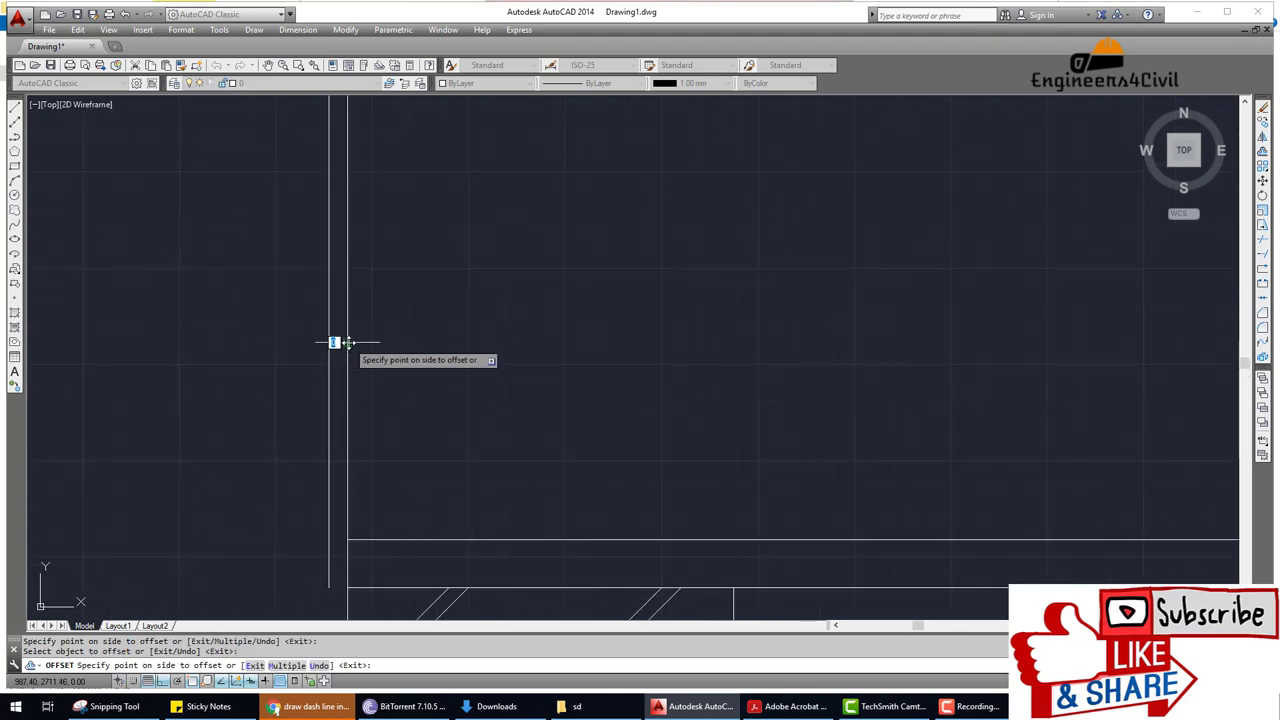
{"action": "left_click", "coordinate": [370, 342]}
Offset the beam's right end line by 10 as well.
{"action": "scroll", "coordinate": [400, 343], "scroll_direction": "down", "scroll_amount": 3}
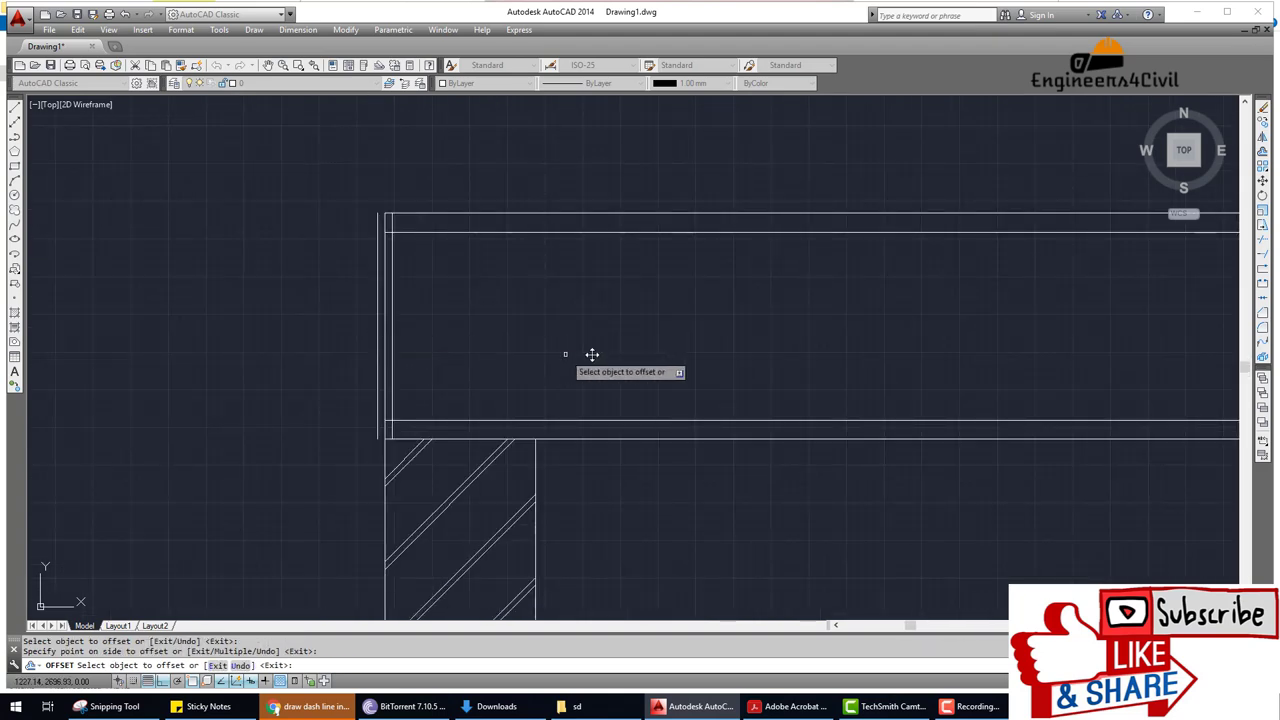
{"action": "middle_click_drag", "start_coordinate": [592, 354], "coordinate": [251, 311]}
{"action": "scroll", "coordinate": [271, 286], "scroll_direction": "down", "scroll_amount": 2}
{"action": "mouse_move", "coordinate": [894, 277]}
{"action": "middle_mouse_down"}
{"action": "mouse_move", "coordinate": [1040, 381]}
{"action": "mouse_move", "coordinate": [914, 363]}
{"action": "middle_mouse_up"}
{"action": "left_click", "coordinate": [1133, 309]}
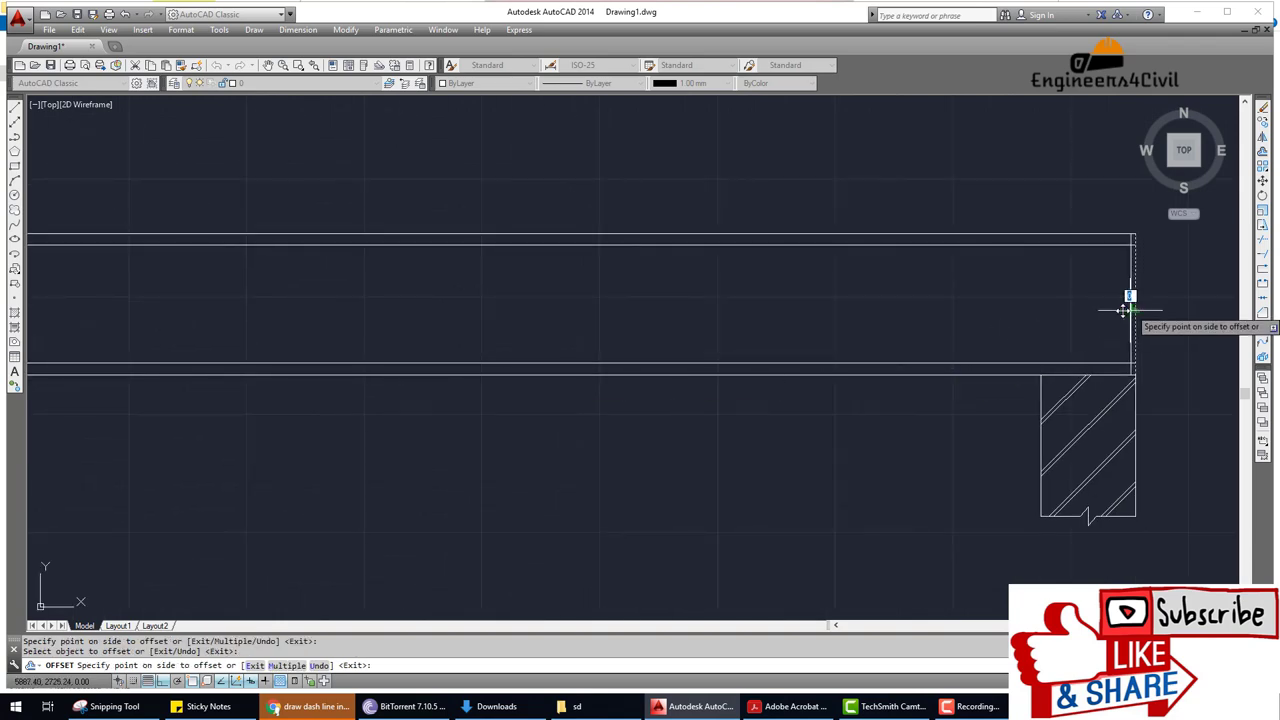
{"action": "left_click", "coordinate": [1124, 310]}
{"action": "scroll", "coordinate": [953, 330], "scroll_direction": "down", "scroll_amount": 5}
{"action": "scroll", "coordinate": [651, 349], "scroll_direction": "up", "scroll_amount": 5}
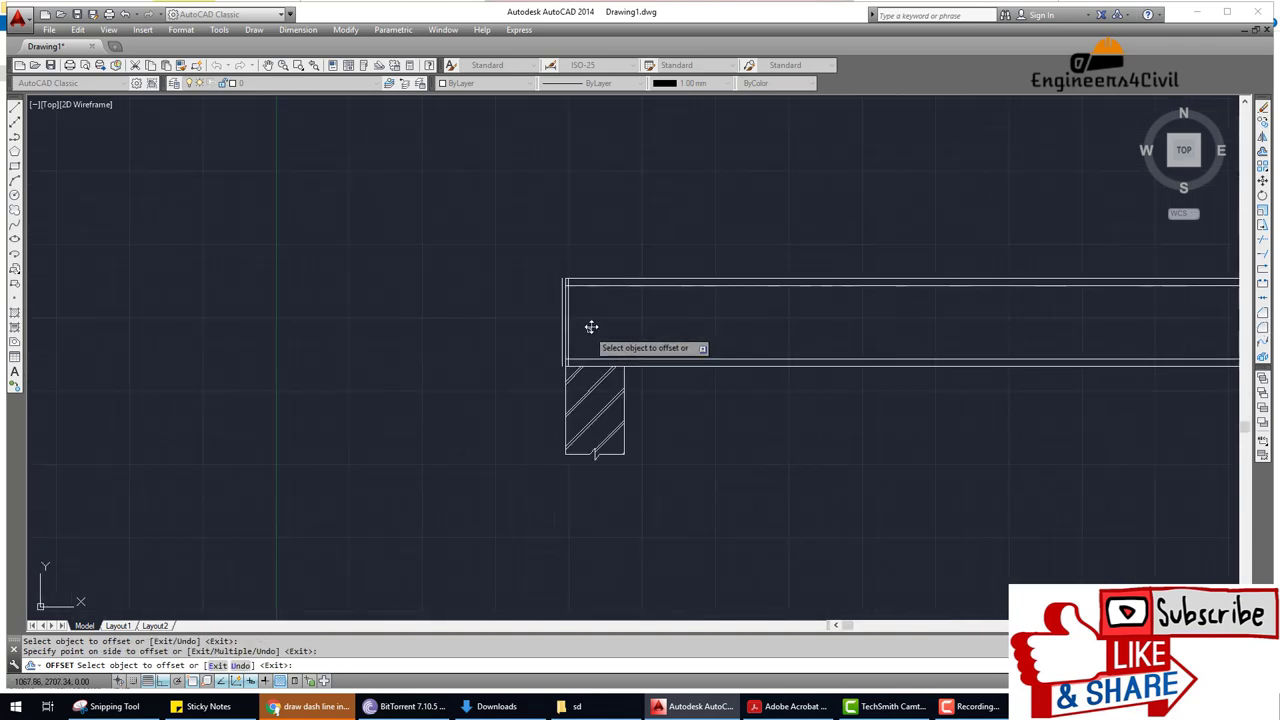
{"action": "scroll", "coordinate": [591, 327], "scroll_direction": "up", "scroll_amount": 3}
Trim the overhanging left ends of the top and lower cover lines.
{"action": "key", "text": "Escape"}
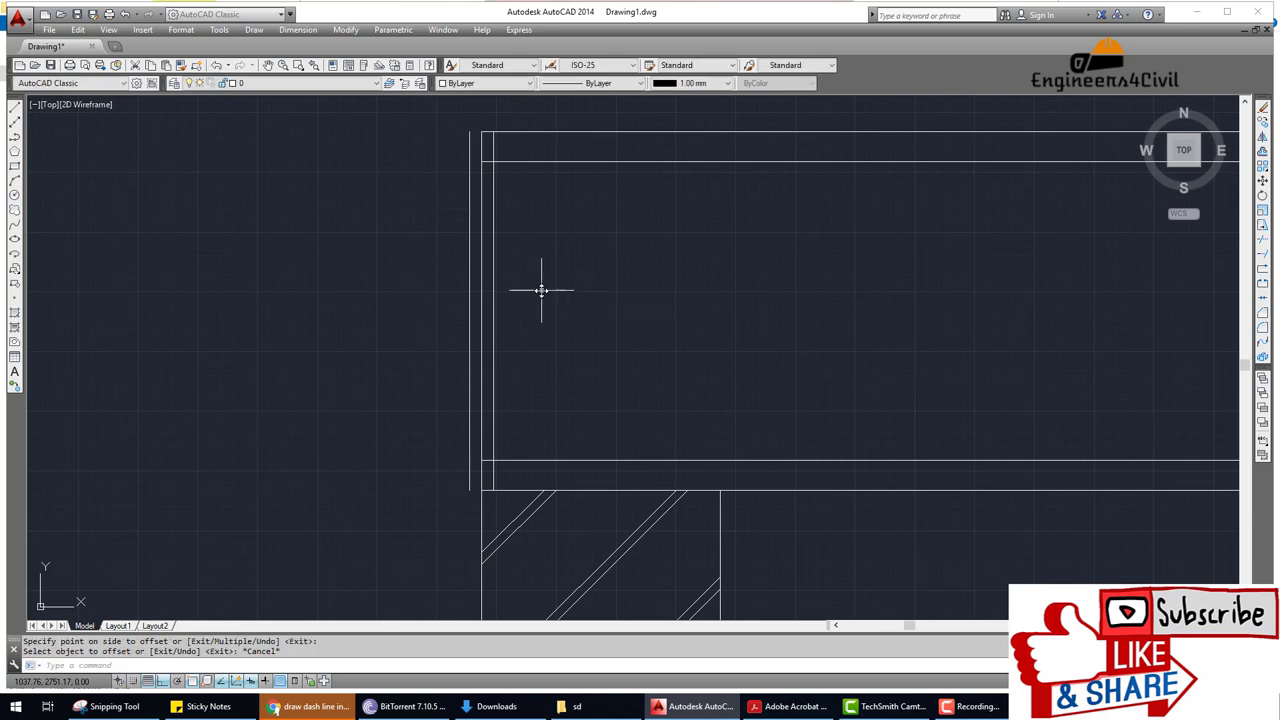
{"action": "type", "text": "r"}
{"action": "key", "text": "Return"}
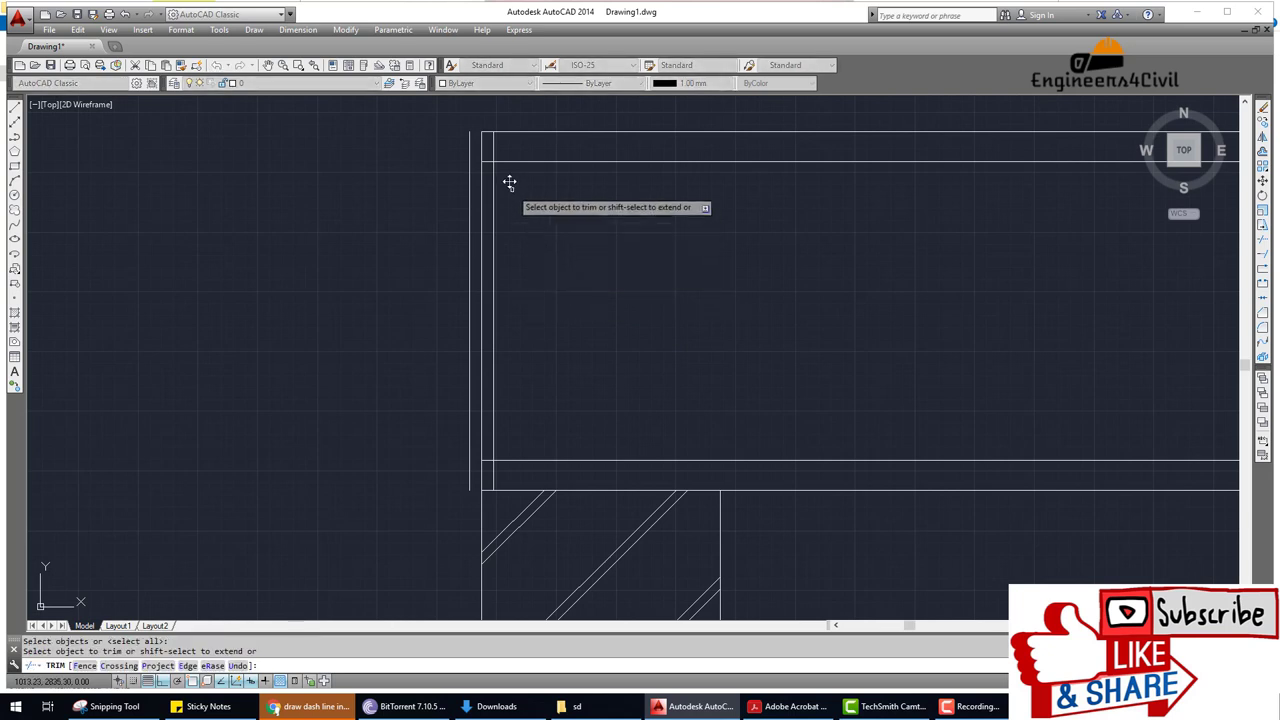
{"action": "key", "text": "Return"}
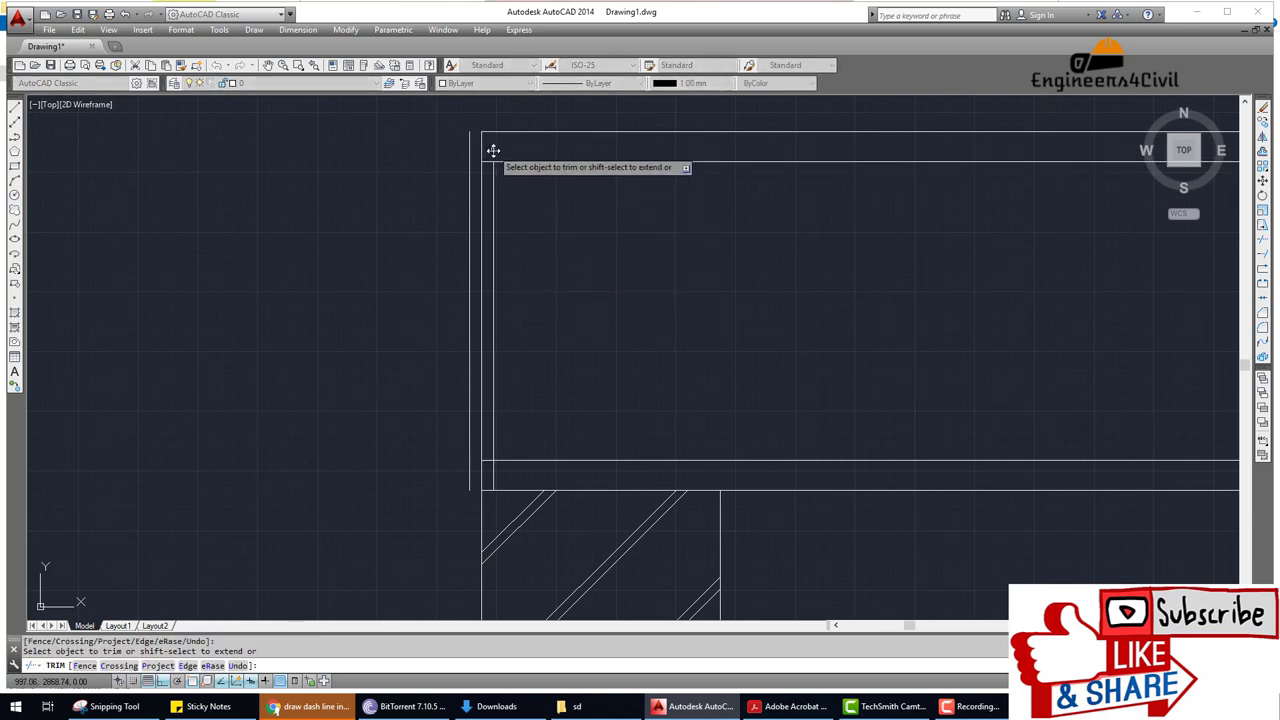
{"action": "left_click", "coordinate": [485, 160]}
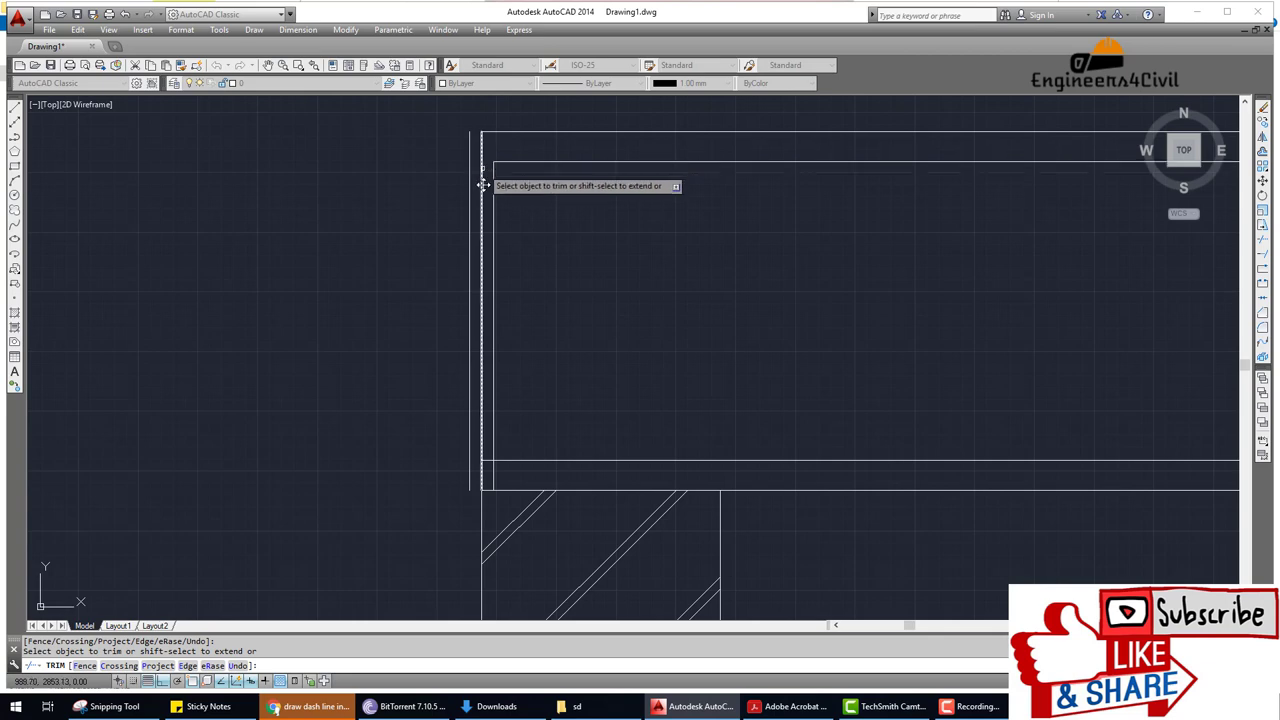
{"action": "left_click", "coordinate": [493, 471]}
{"action": "left_click", "coordinate": [493, 471]}
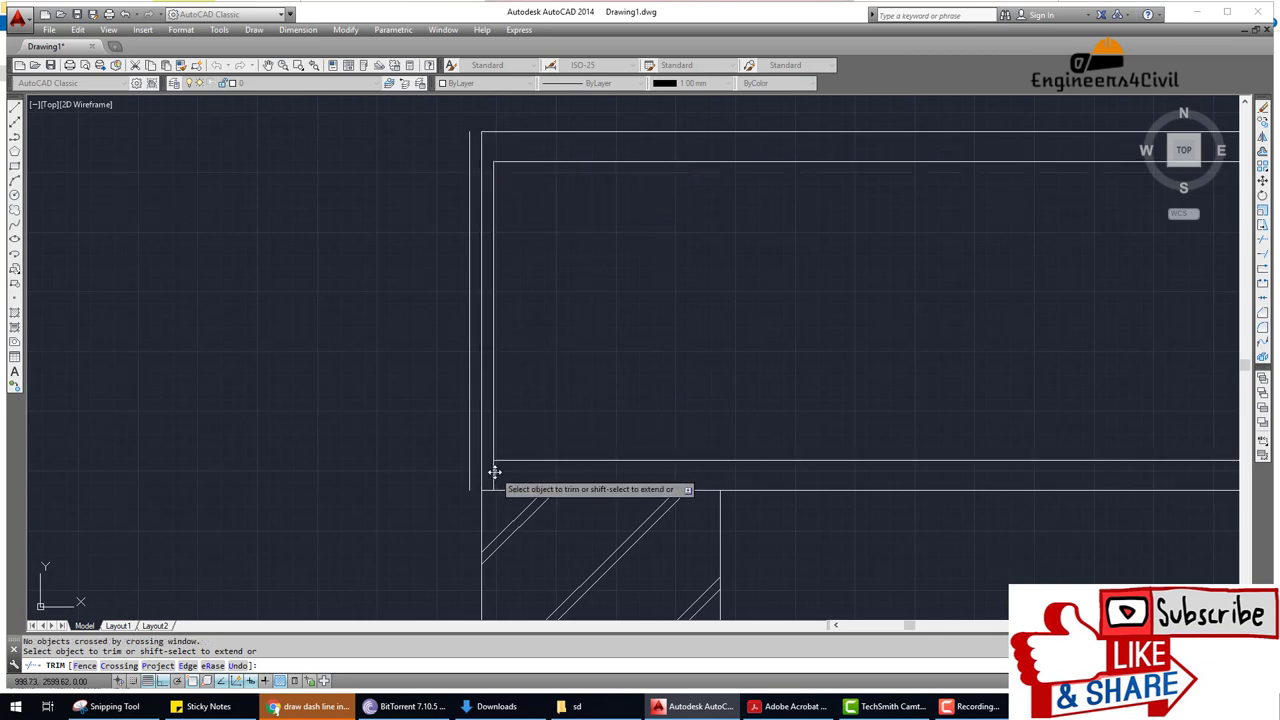
Trim the vertical stub and cover-line end overlapping at the beam's right end.
{"action": "scroll", "coordinate": [600, 432], "scroll_direction": "down", "scroll_amount": 5}
{"action": "middle_click_drag", "start_coordinate": [610, 431], "coordinate": [471, 383]}
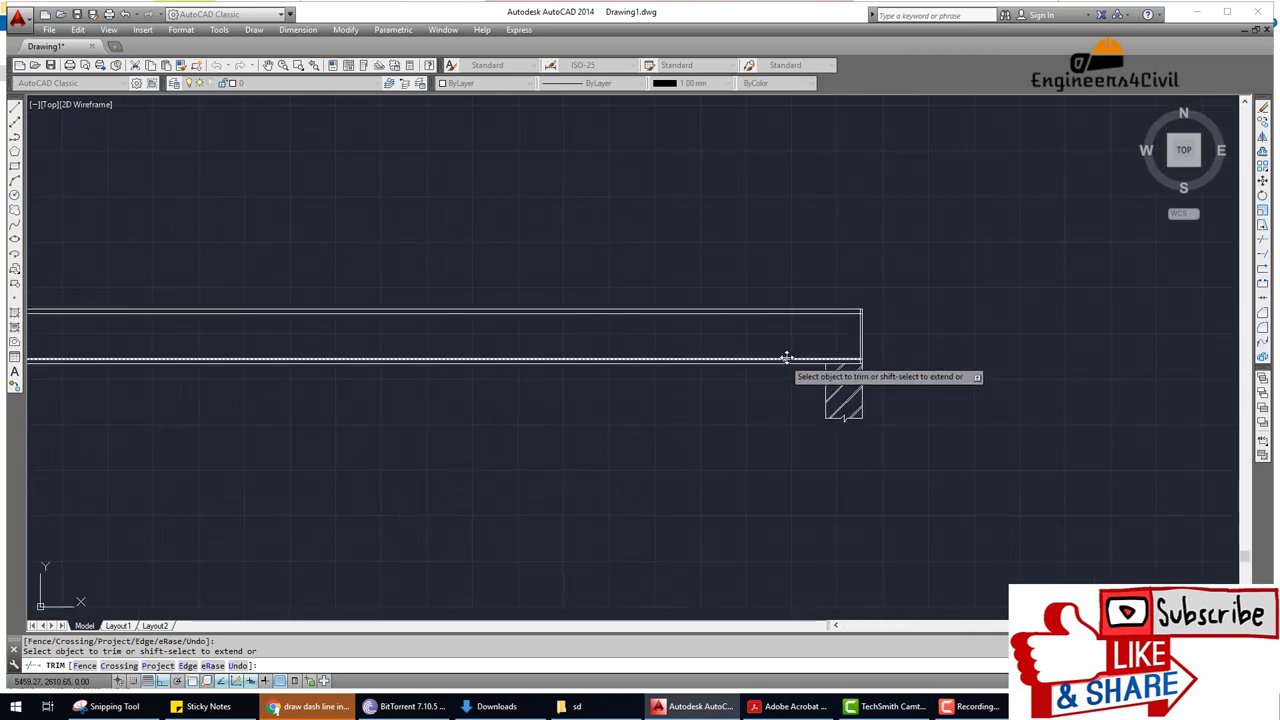
{"action": "scroll", "coordinate": [949, 274], "scroll_direction": "up", "scroll_amount": 4}
{"action": "scroll", "coordinate": [749, 209], "scroll_direction": "up", "scroll_amount": 4}
{"action": "left_click", "coordinate": [757, 135]}
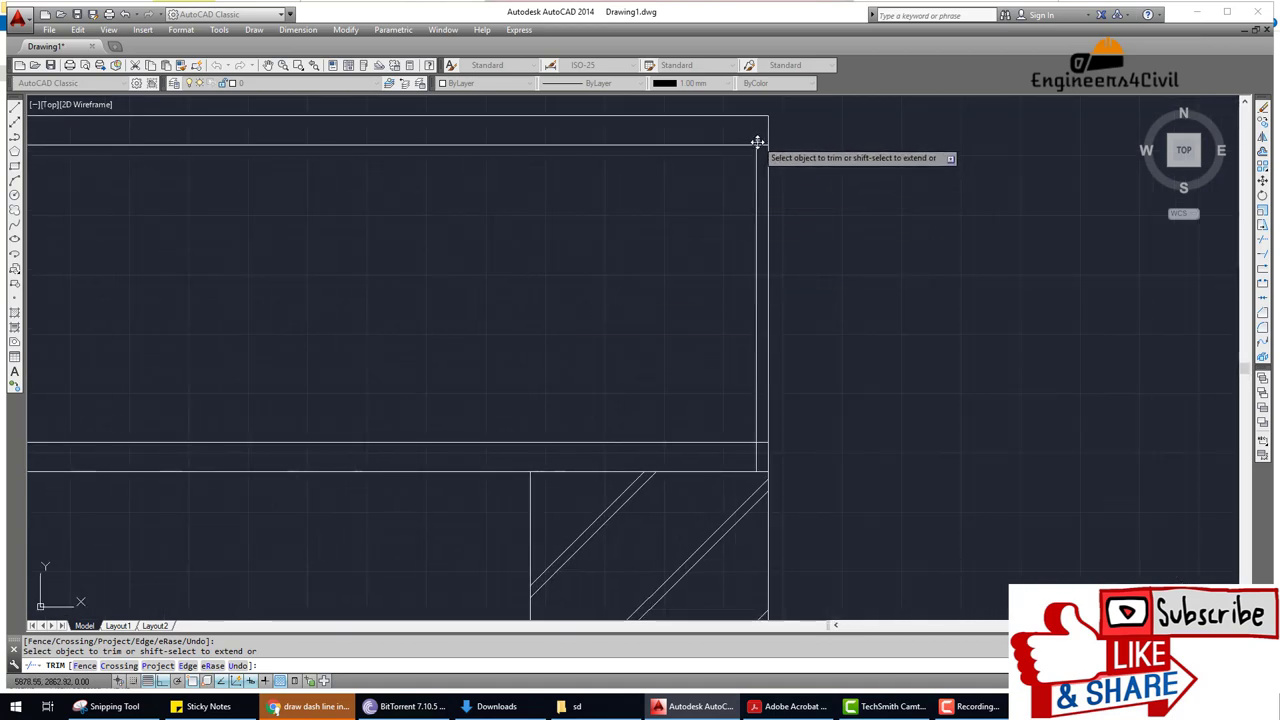
{"action": "left_click", "coordinate": [762, 145]}
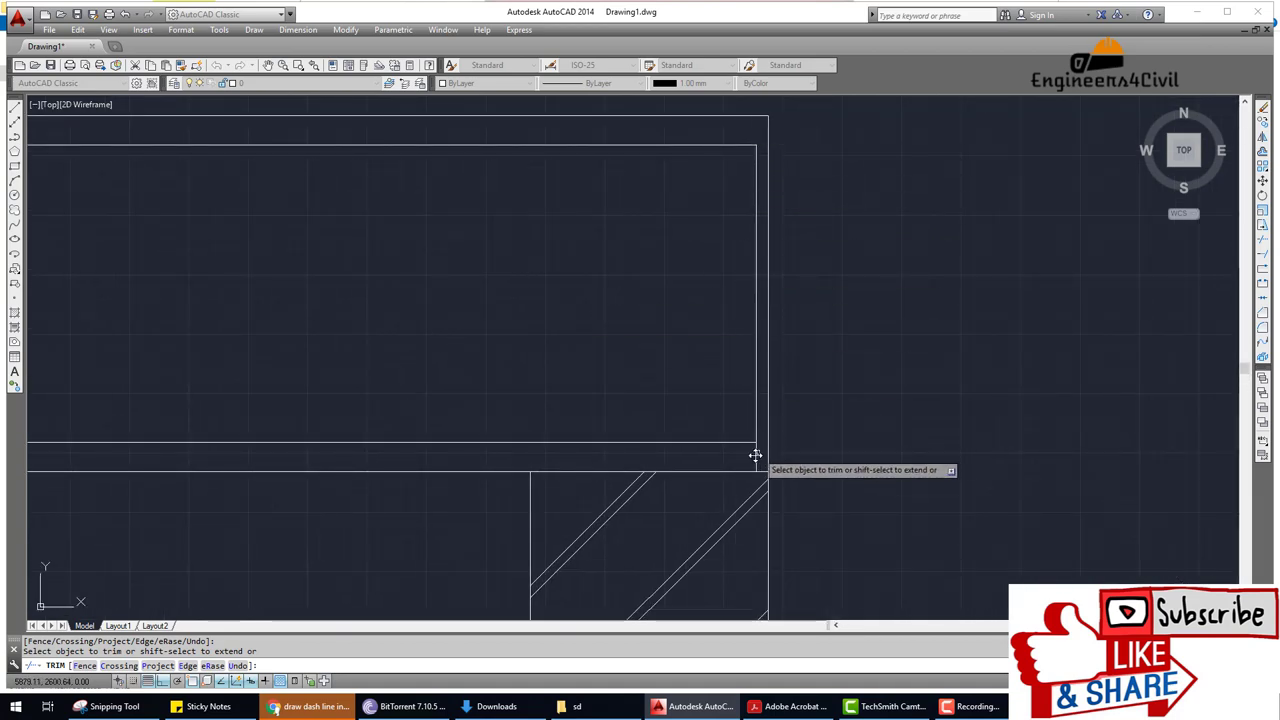
{"action": "scroll", "coordinate": [650, 440], "scroll_direction": "down", "scroll_amount": 5}
{"action": "mouse_move", "coordinate": [381, 426]}
{"action": "middle_mouse_down"}
{"action": "mouse_move", "coordinate": [414, 374]}
{"action": "mouse_move", "coordinate": [340, 366]}
{"action": "middle_mouse_up"}
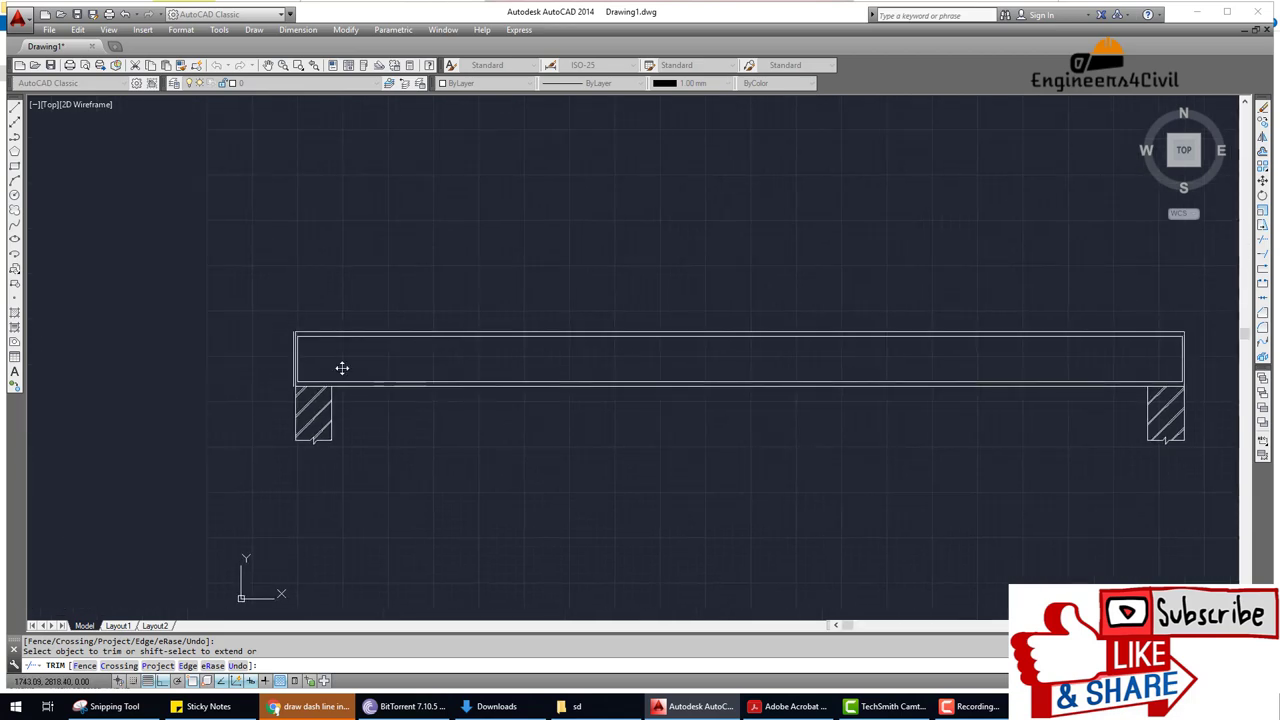
{"action": "scroll", "coordinate": [320, 366], "scroll_direction": "up", "scroll_amount": 4}
{"action": "middle_click_drag", "start_coordinate": [385, 322], "coordinate": [364, 330]}
Erase the short vertical stray line beside the beam's left end, leaving a clean cover outline.
{"action": "key", "text": "Escape"}
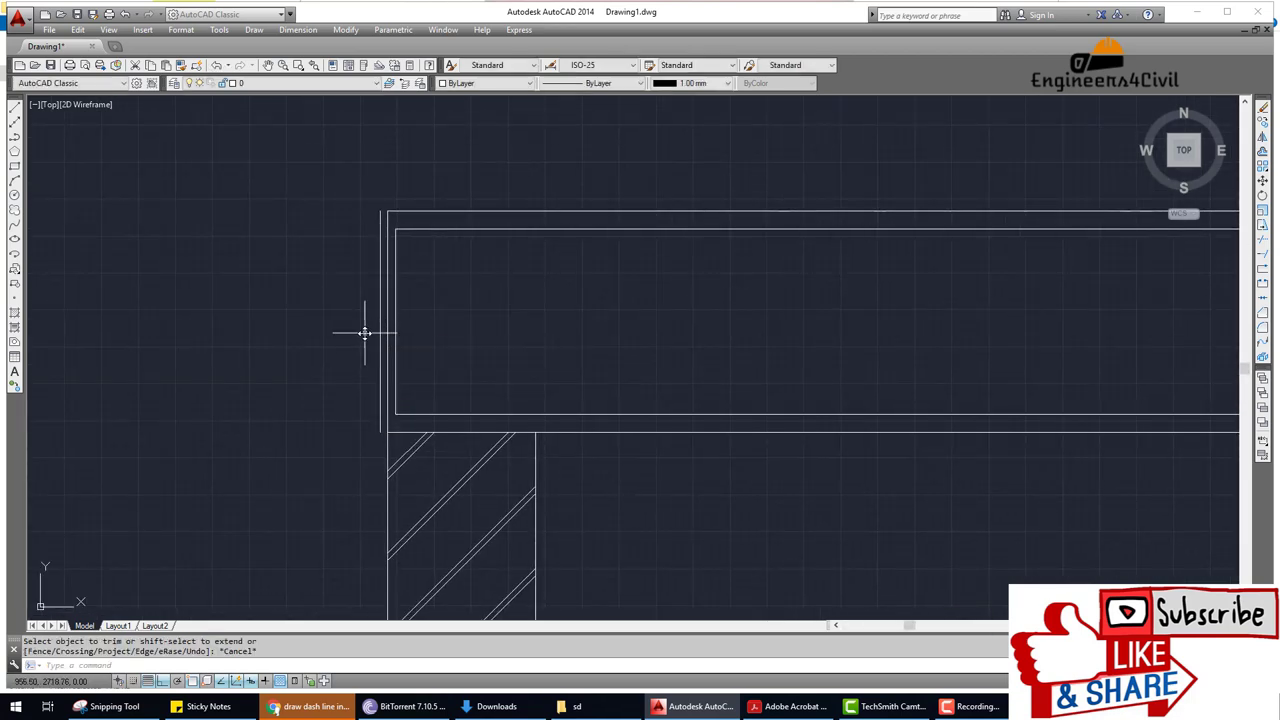
{"action": "type", "text": "era"}
{"action": "key", "text": "Return"}
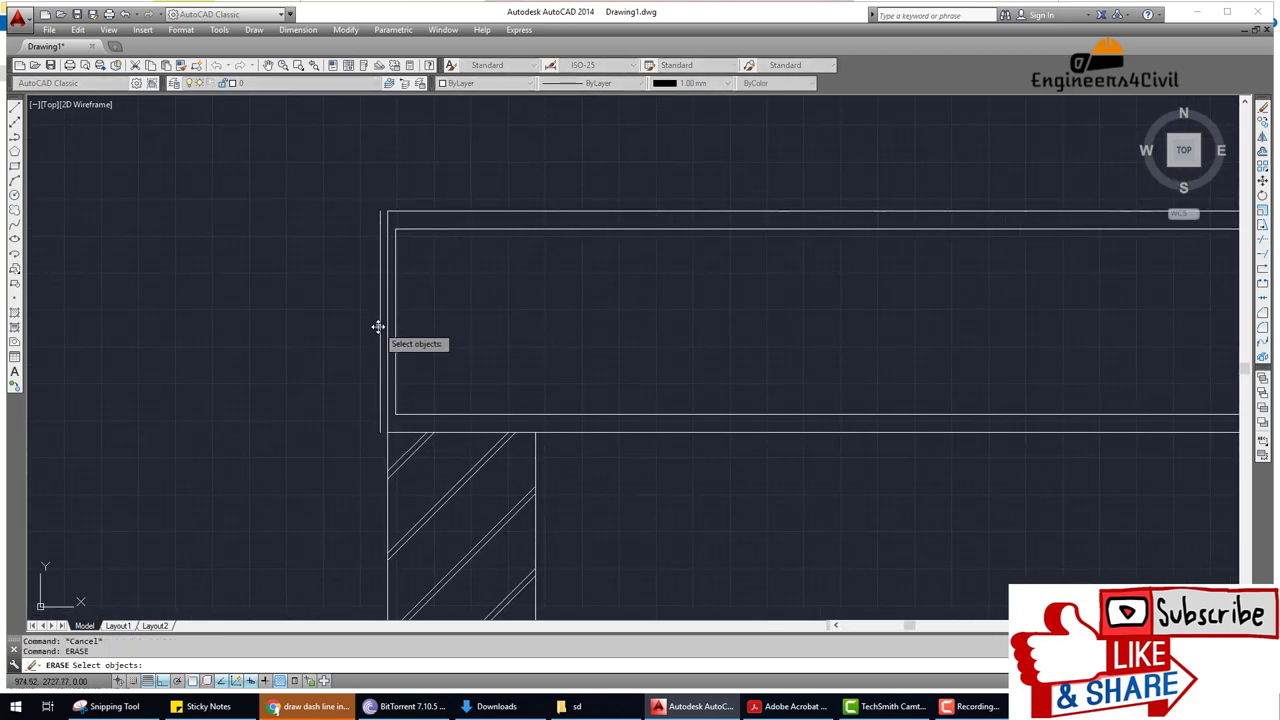
{"action": "left_click_drag", "start_coordinate": [377, 326], "coordinate": [380, 326]}
{"action": "left_click", "coordinate": [380, 326]}
{"action": "key", "text": "Return"}
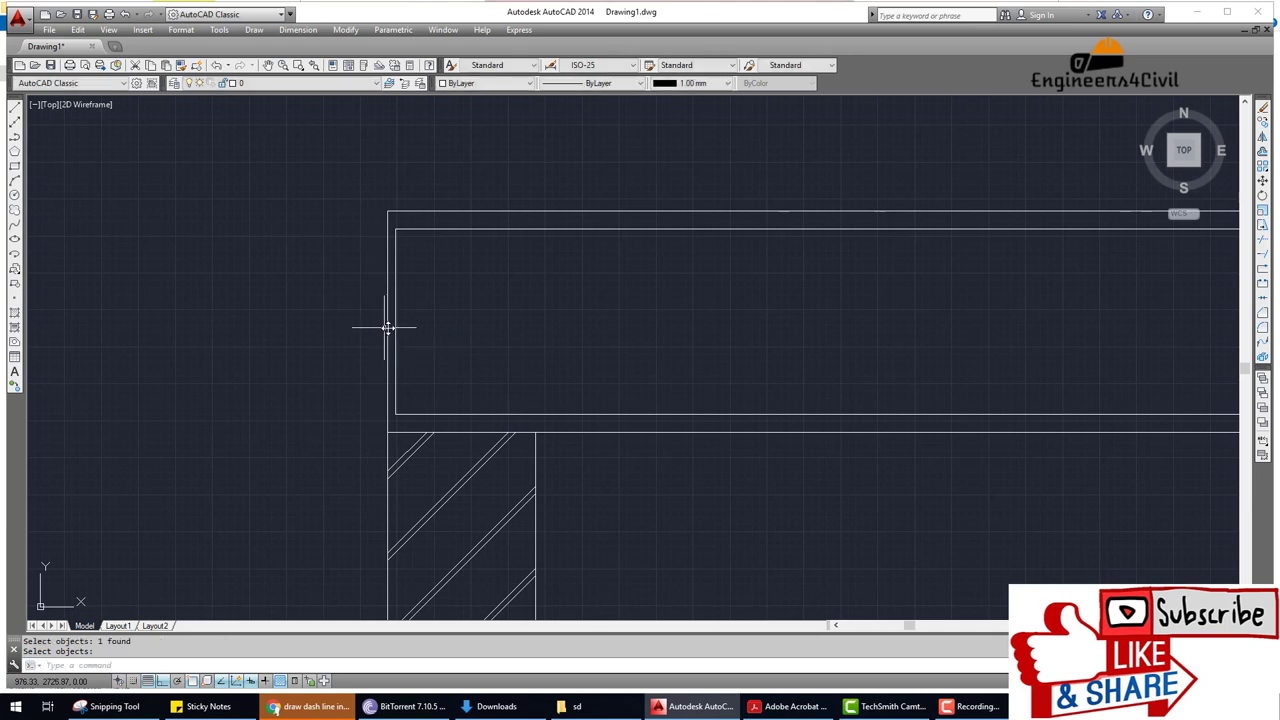
{"action": "scroll", "coordinate": [417, 318], "scroll_direction": "up", "scroll_amount": 2}
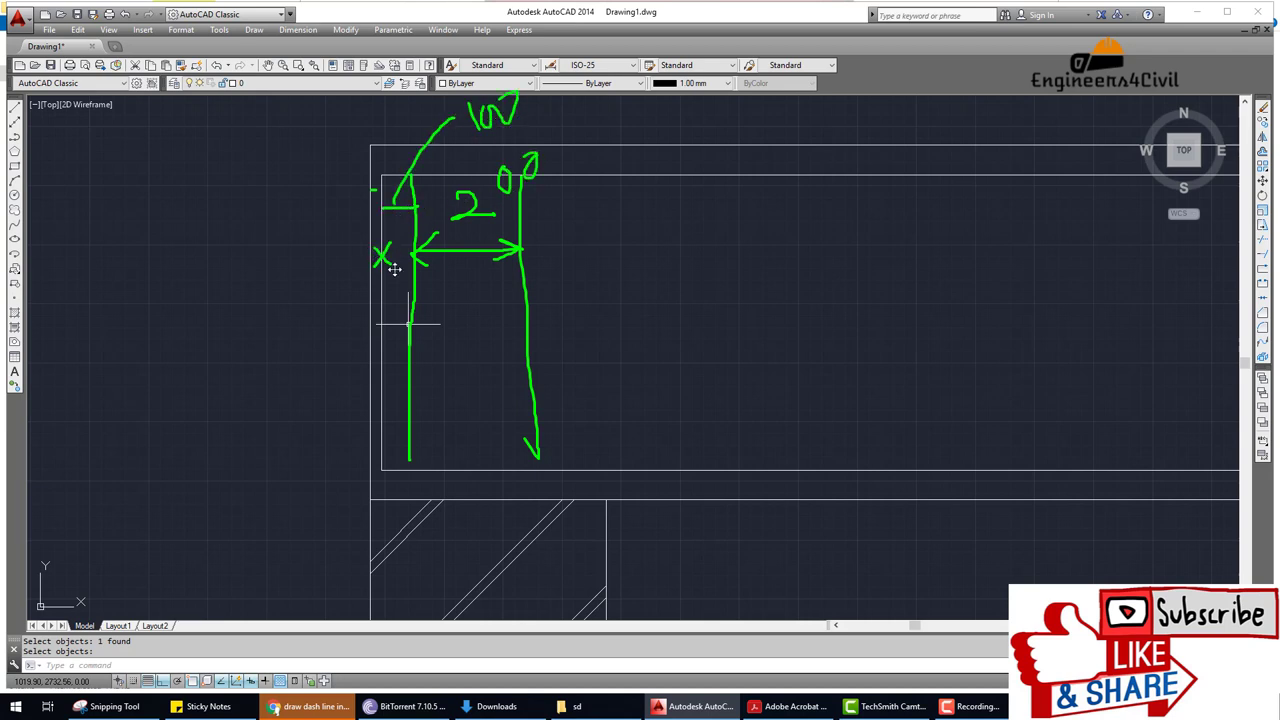
{"action": "key", "text": "Escape"}
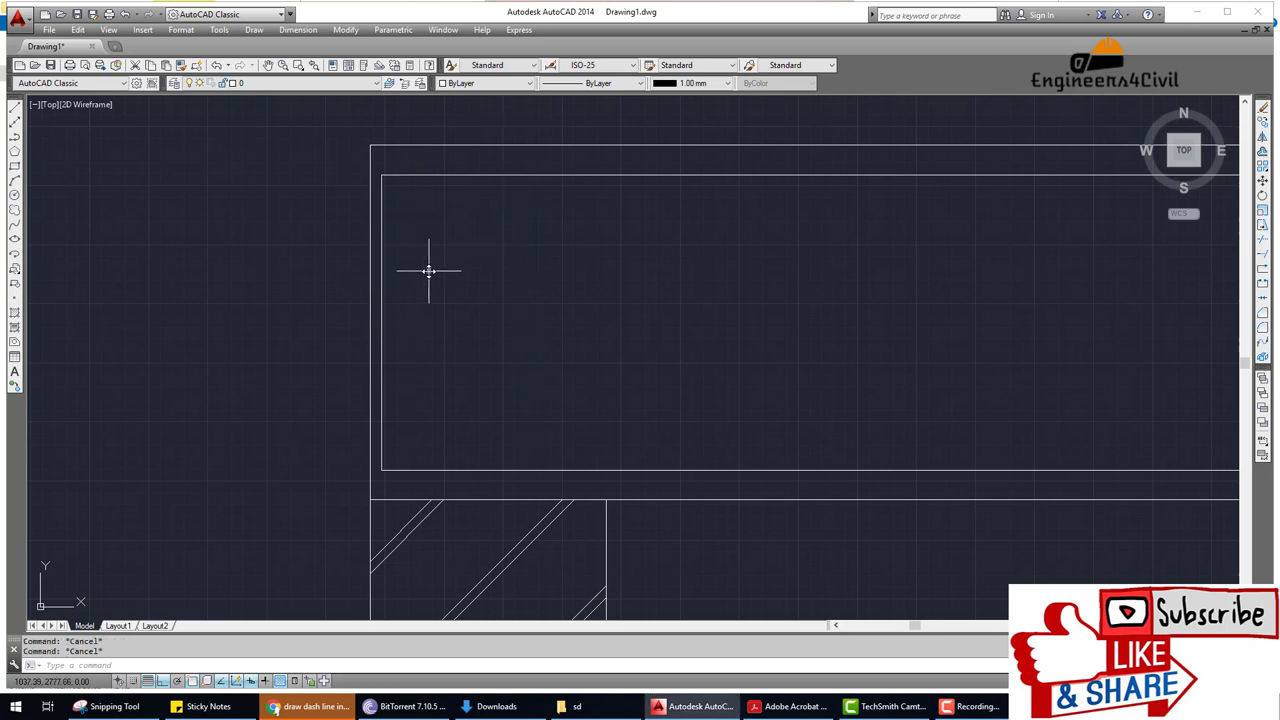
Offset the left inner end line 100 into the beam as the first stirrup.
{"action": "type", "text": "o"}
{"action": "key", "text": "Return"}
{"action": "left_click", "coordinate": [378, 271]}
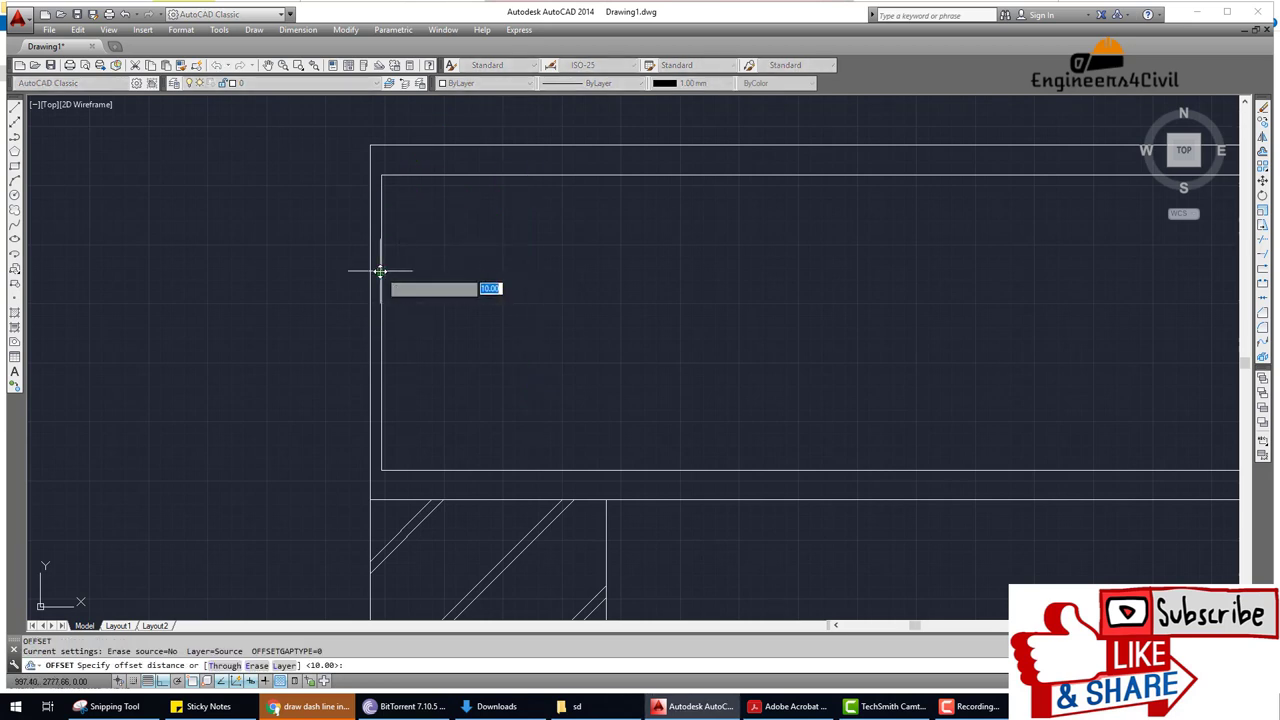
{"action": "type", "text": "100"}
{"action": "key", "text": "Return"}
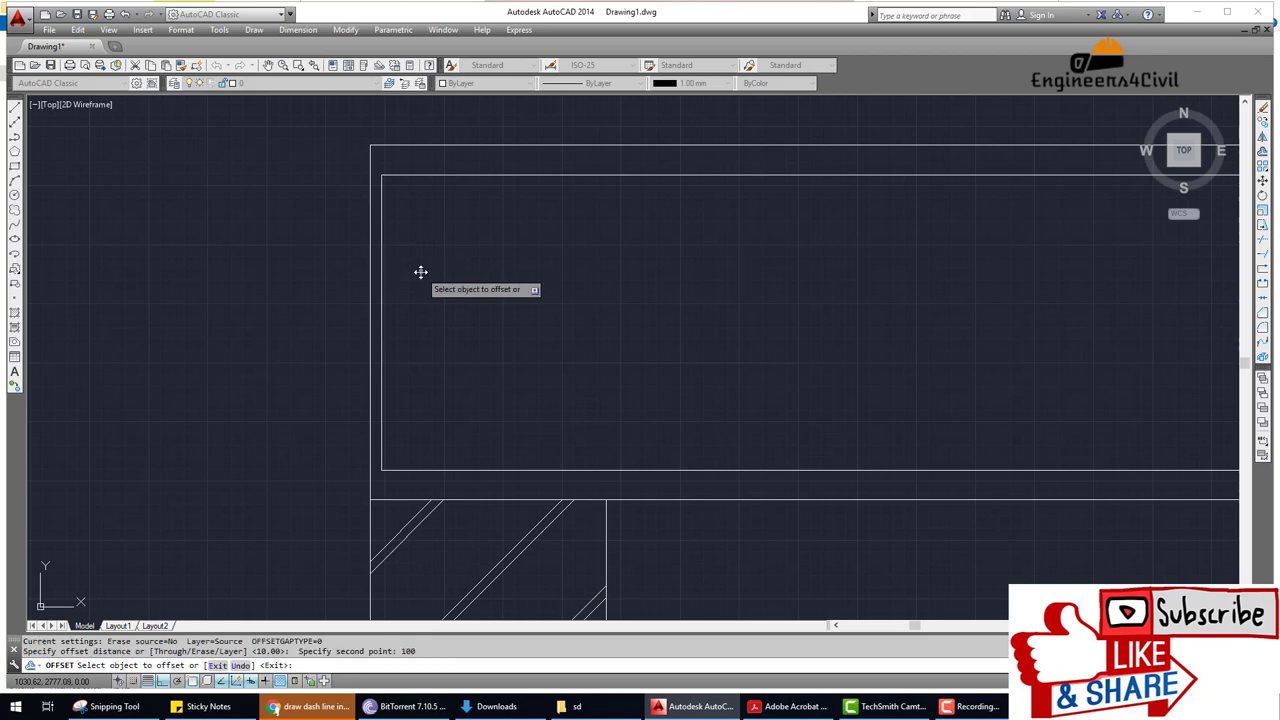
{"action": "left_click", "coordinate": [382, 275]}
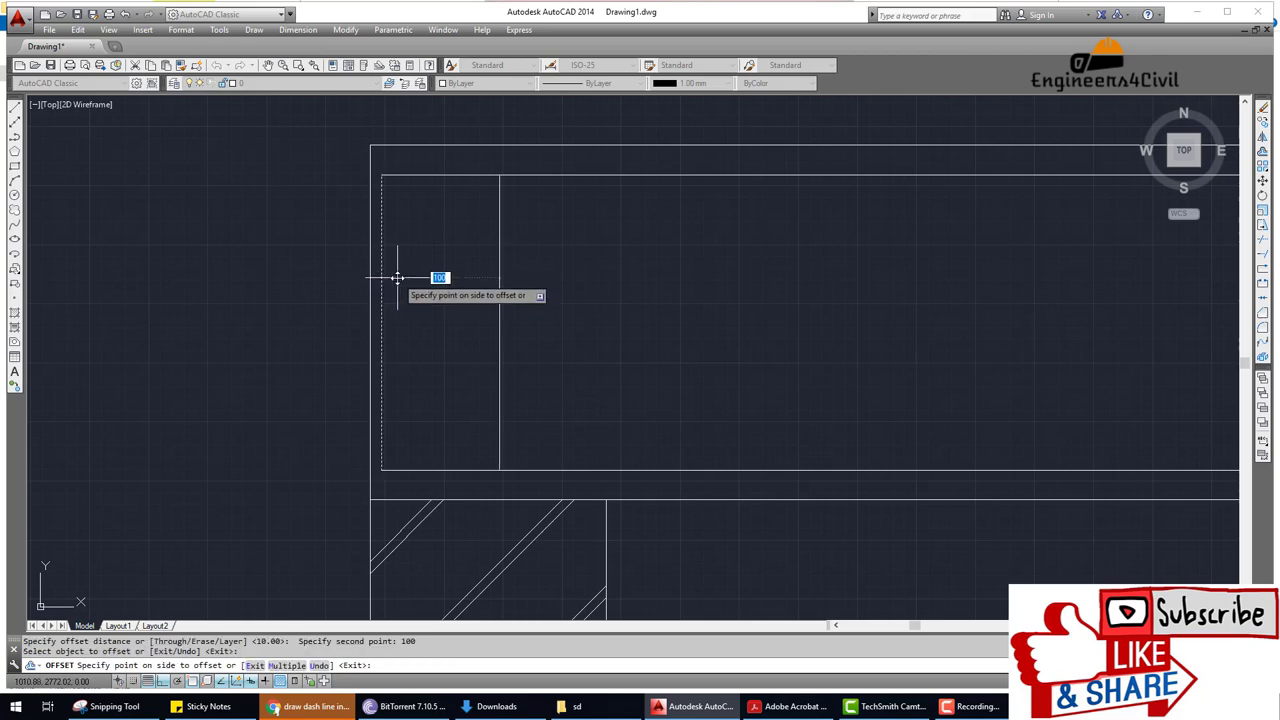
{"action": "left_click", "coordinate": [640, 298]}
{"action": "scroll", "coordinate": [640, 298], "scroll_direction": "down", "scroll_amount": 5}
{"action": "scroll", "coordinate": [606, 326], "scroll_direction": "down", "scroll_amount": 2}
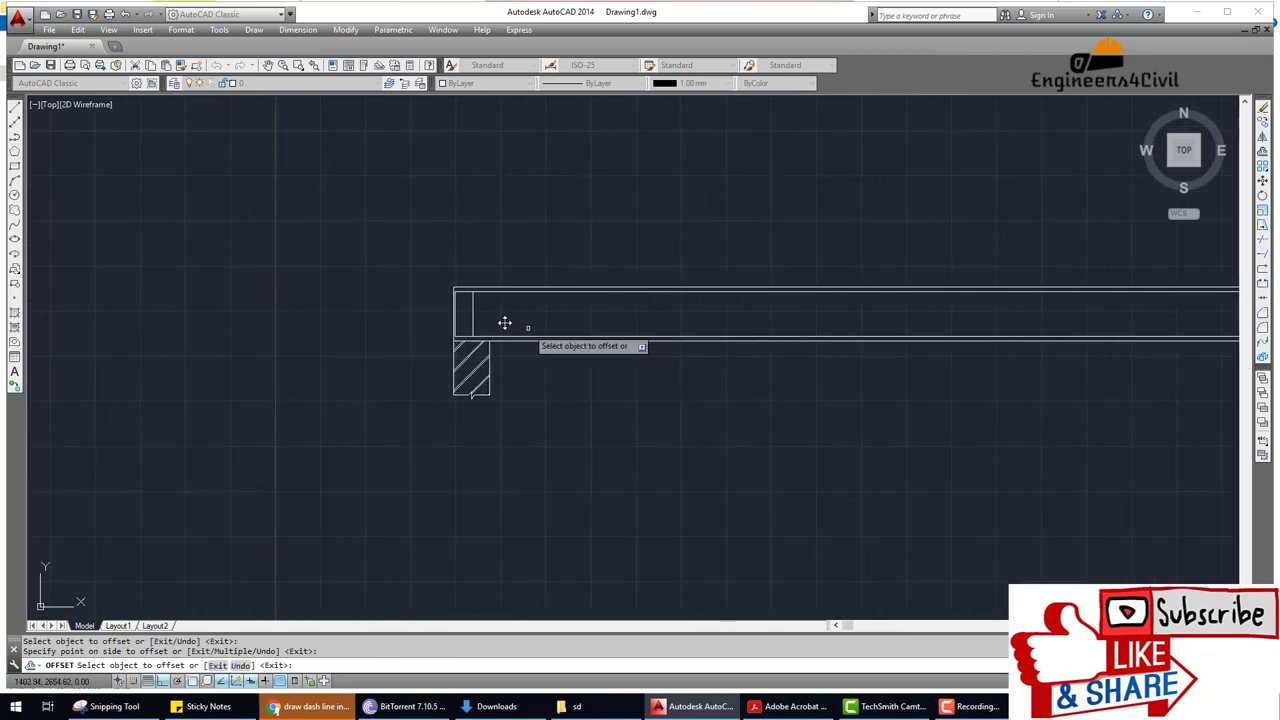
{"action": "scroll", "coordinate": [469, 309], "scroll_direction": "up", "scroll_amount": 5}
{"action": "key", "text": "Escape"}
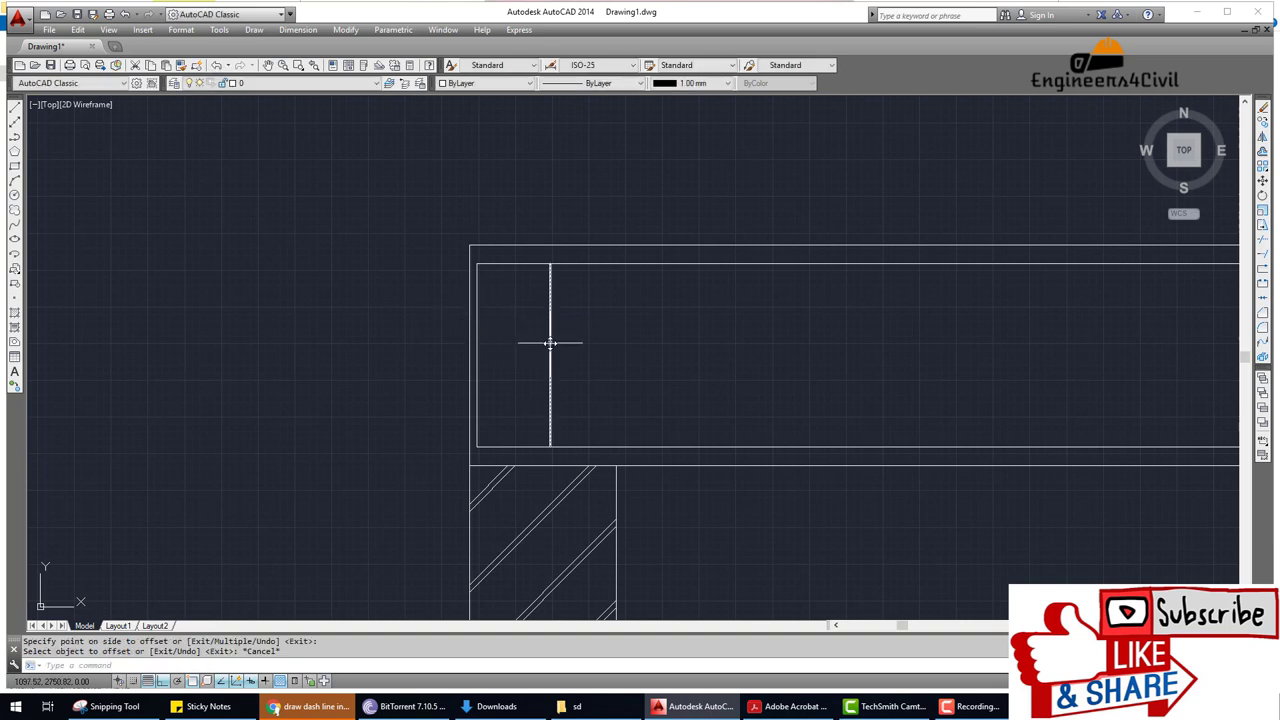
Erase the original left end cover line.
{"action": "type", "text": "erase"}
{"action": "key", "text": "Return"}
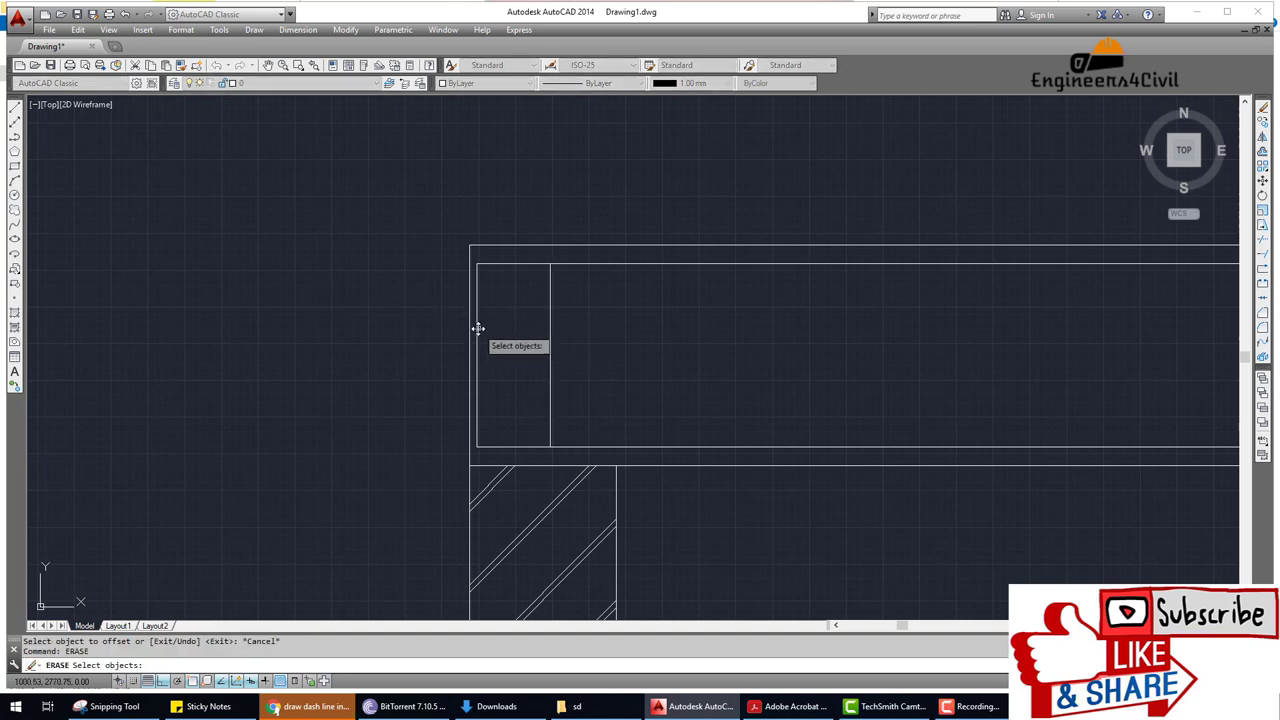
{"action": "left_click", "coordinate": [478, 328]}
{"action": "key", "text": "Return"}
{"action": "type", "text": "o"}
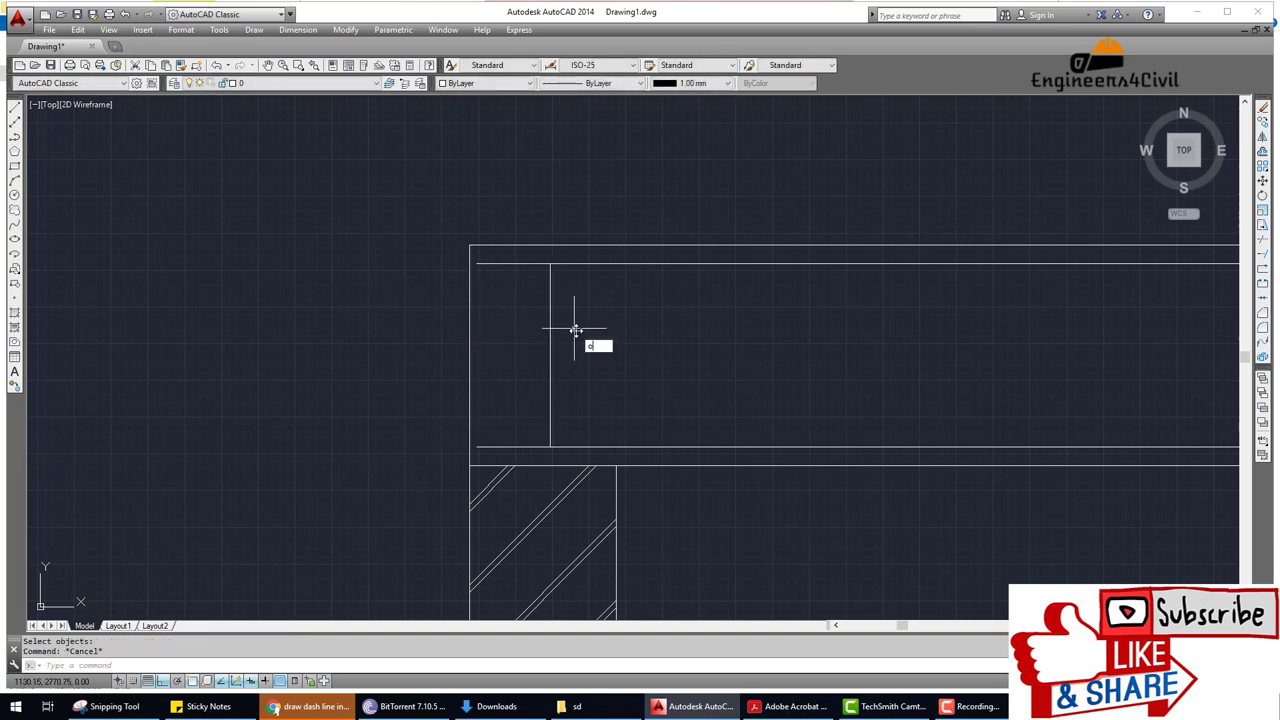
Offset the first stirrup line 200 to the right as the second stirrup.
{"action": "key", "text": "Return"}
{"action": "left_click", "coordinate": [551, 330]}
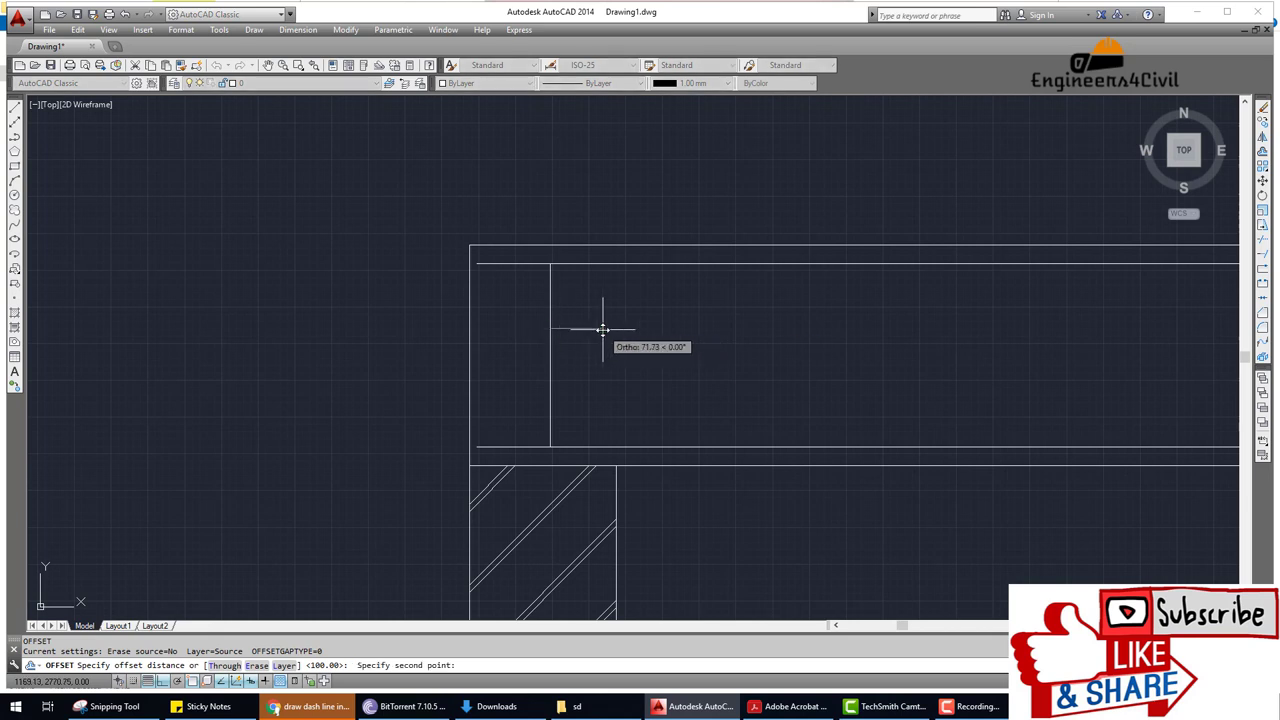
{"action": "type", "text": "200"}
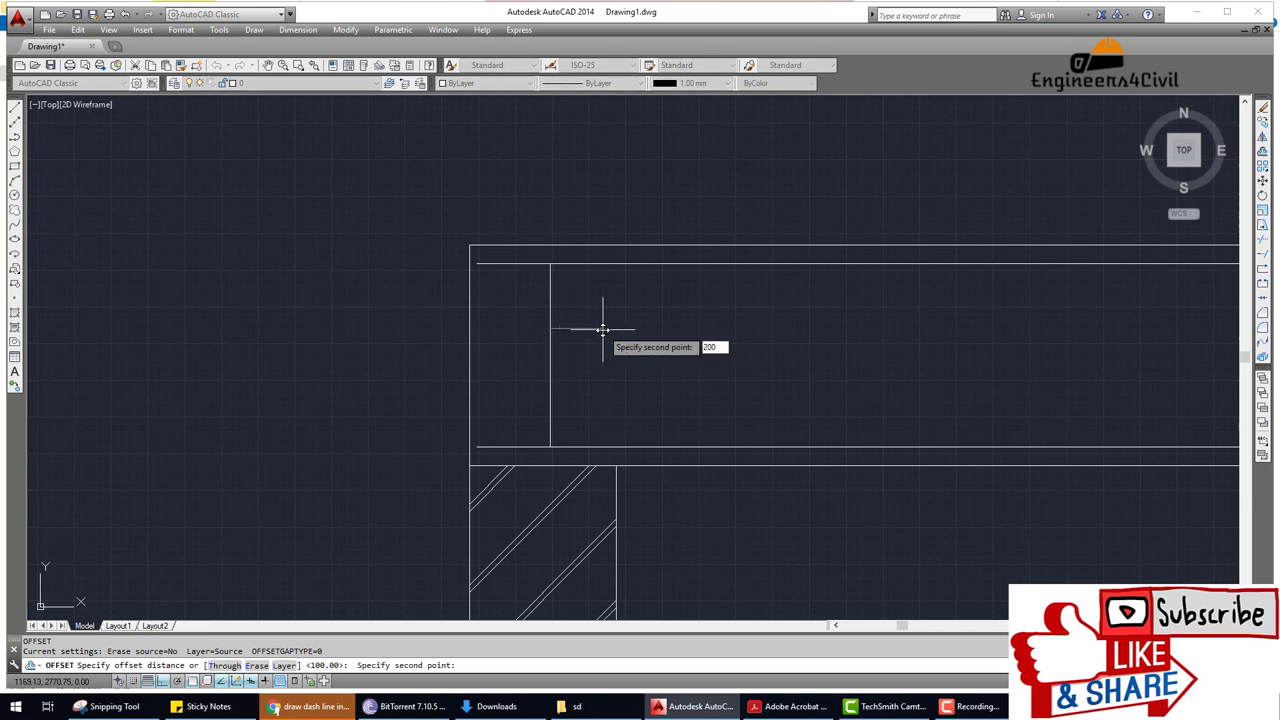
{"action": "key", "text": "Return"}
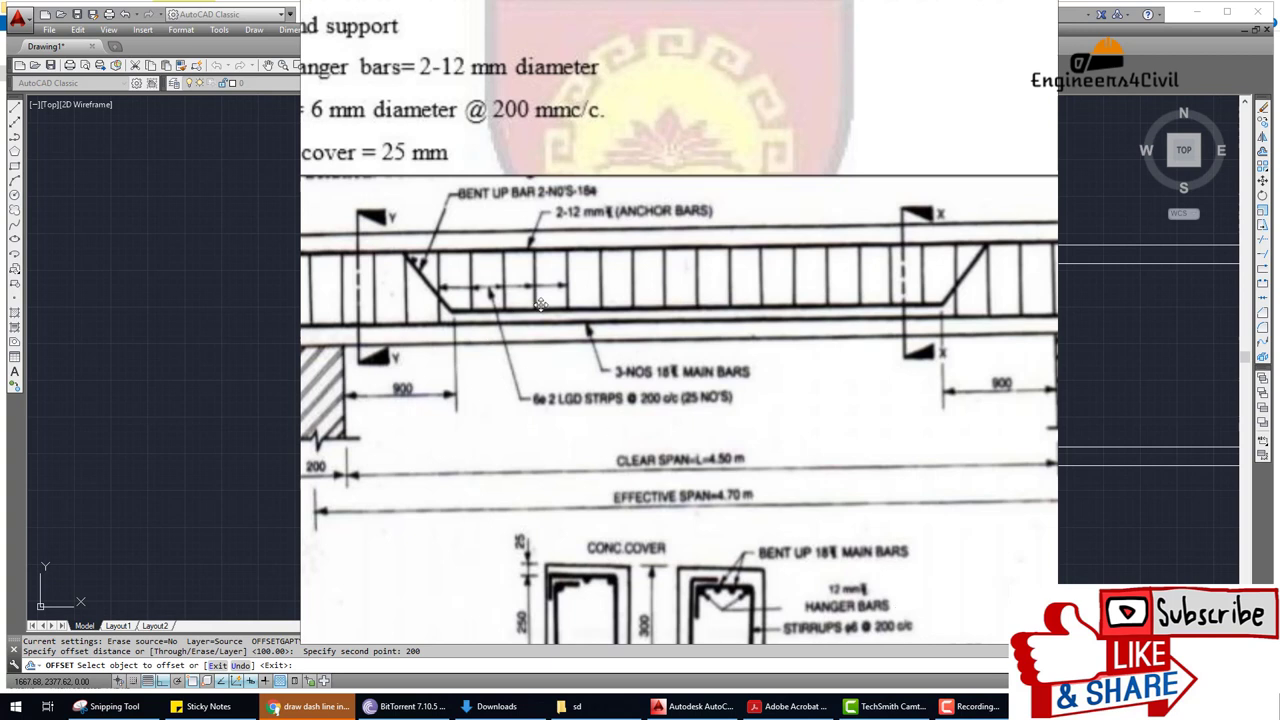
{"action": "mouse_move", "coordinate": [636, 496]}
{"action": "key", "text": "Escape"}
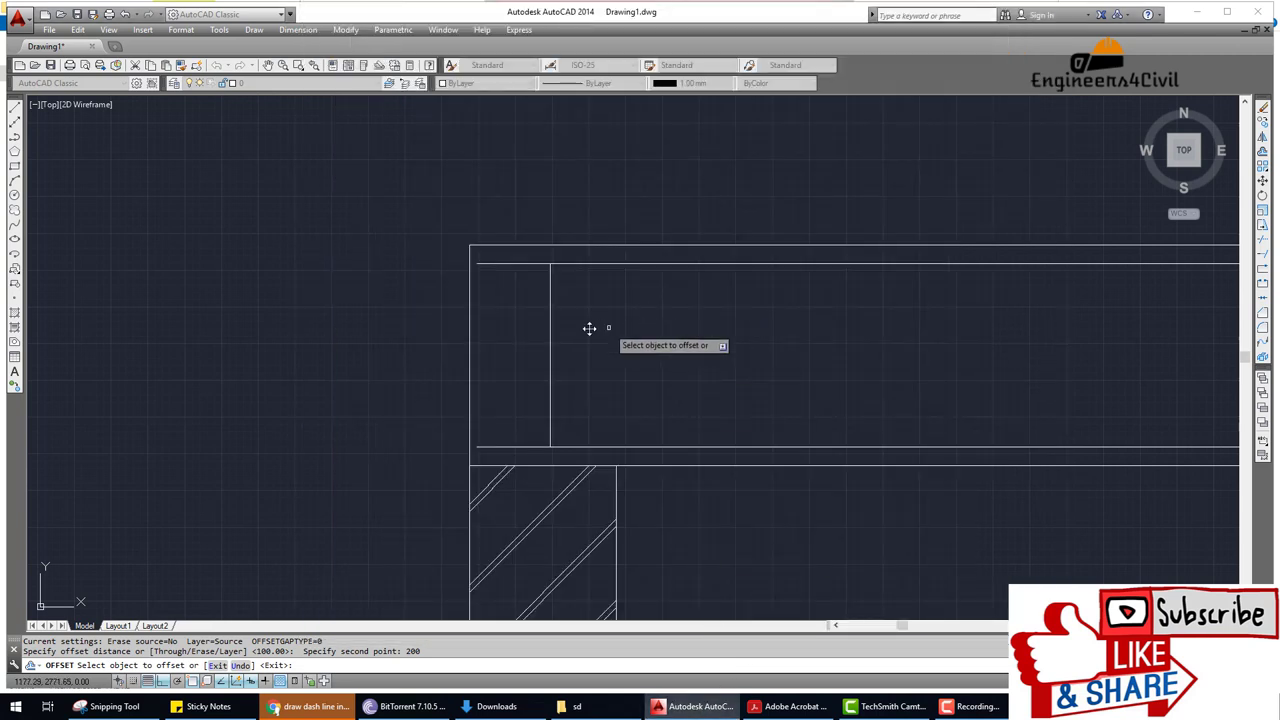
{"action": "left_click", "coordinate": [551, 331]}
{"action": "left_click", "coordinate": [614, 330]}
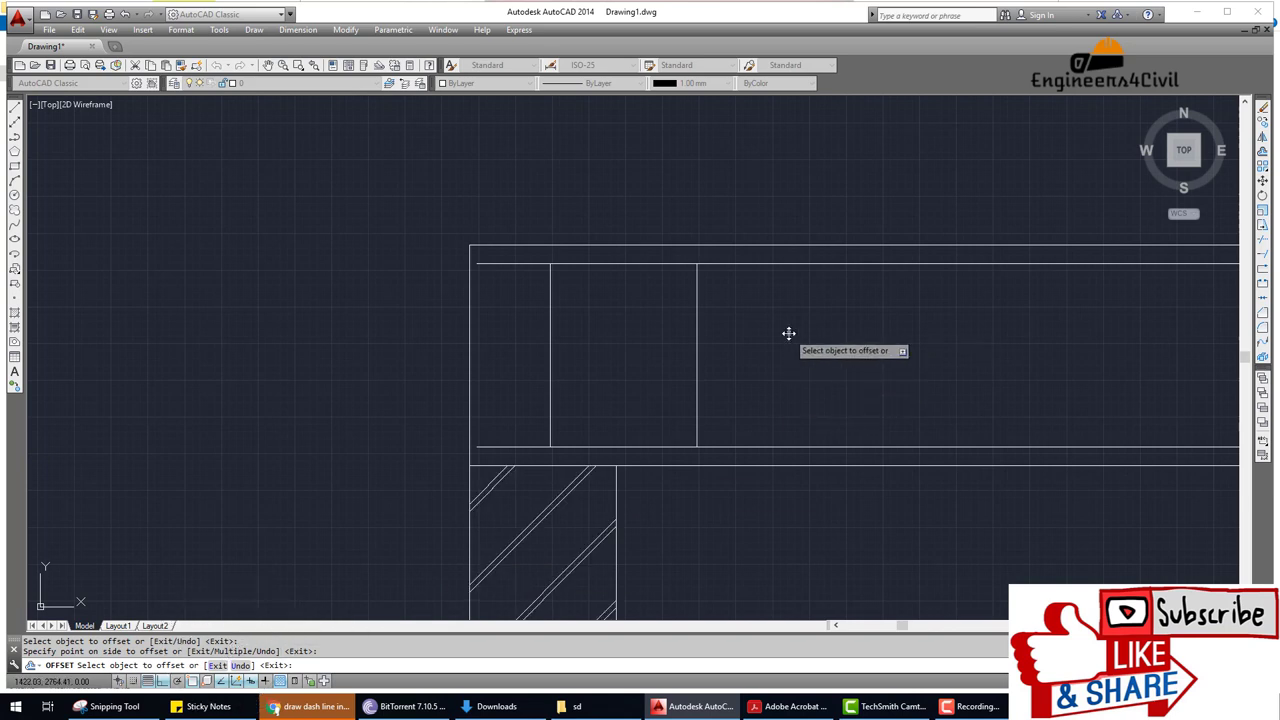
Restart the 200 offset in Multiple mode from the second stirrup line.
{"action": "key", "text": "Down"}
{"action": "key", "text": "Return"}
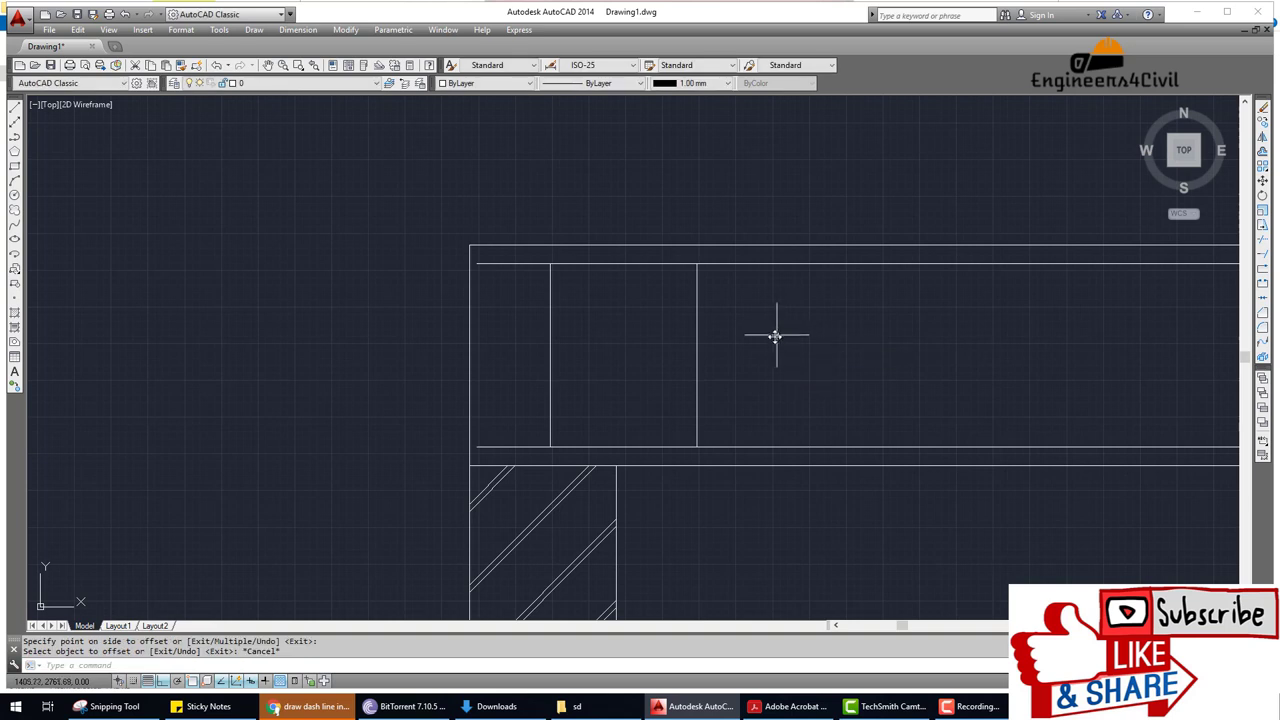
{"action": "key", "text": "Return"}
{"action": "key", "text": "Return"}
{"action": "left_click", "coordinate": [700, 345]}
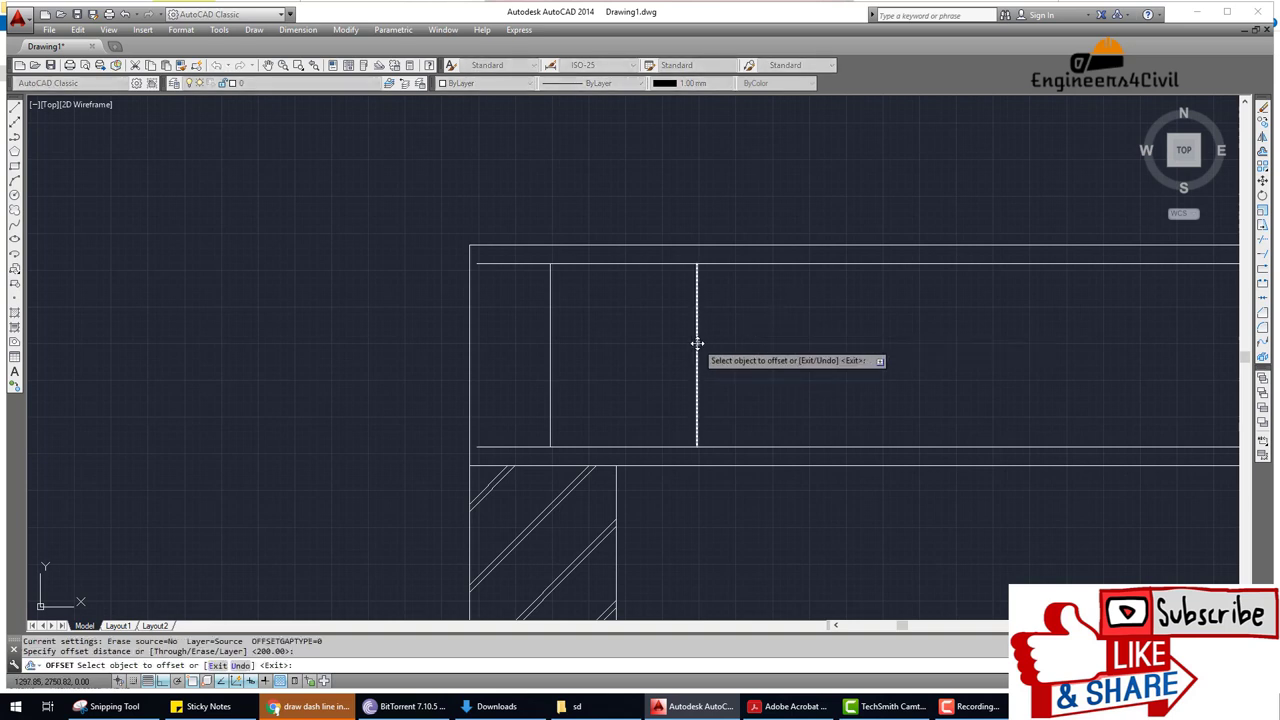
{"action": "key", "text": "Down"}
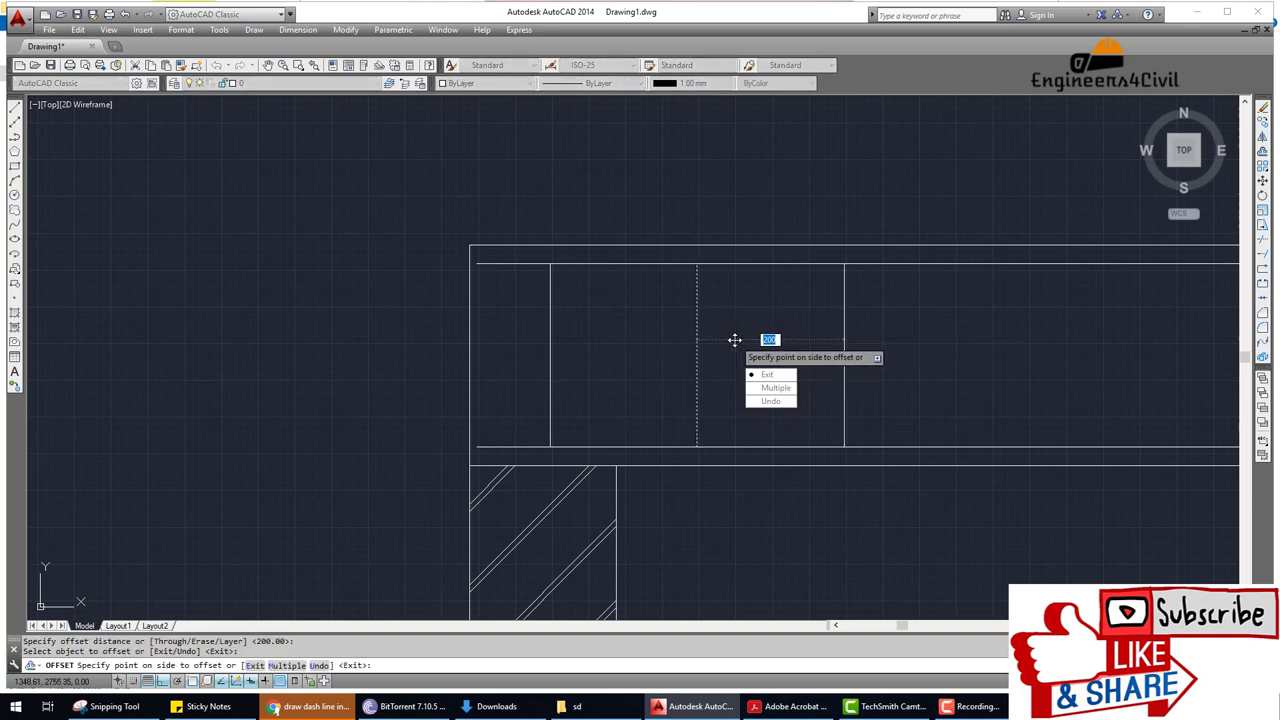
{"action": "key", "text": "Down"}
{"action": "key", "text": "Return"}
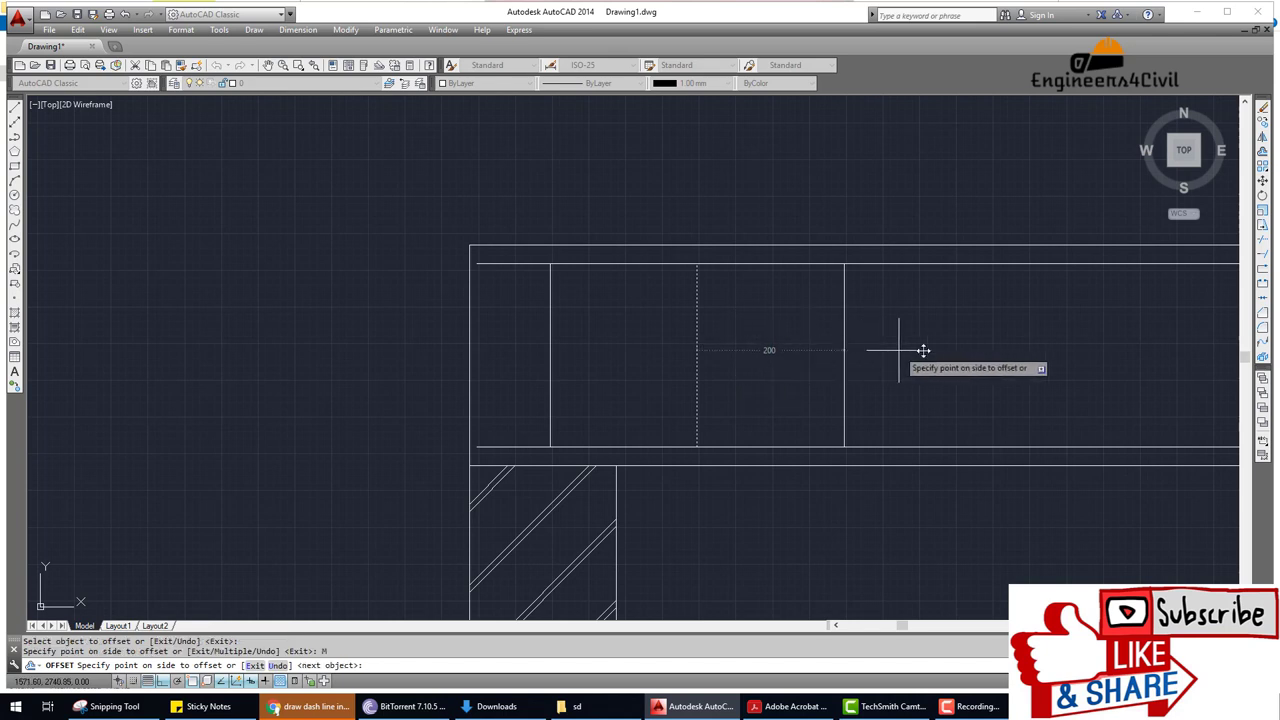
{"action": "left_click", "coordinate": [920, 350]}
Place a series of 200-spaced stirrup lines along the left part of the beam.
{"action": "scroll", "coordinate": [720, 332], "scroll_direction": "down", "scroll_amount": 5}
{"action": "left_click", "coordinate": [675, 287]}
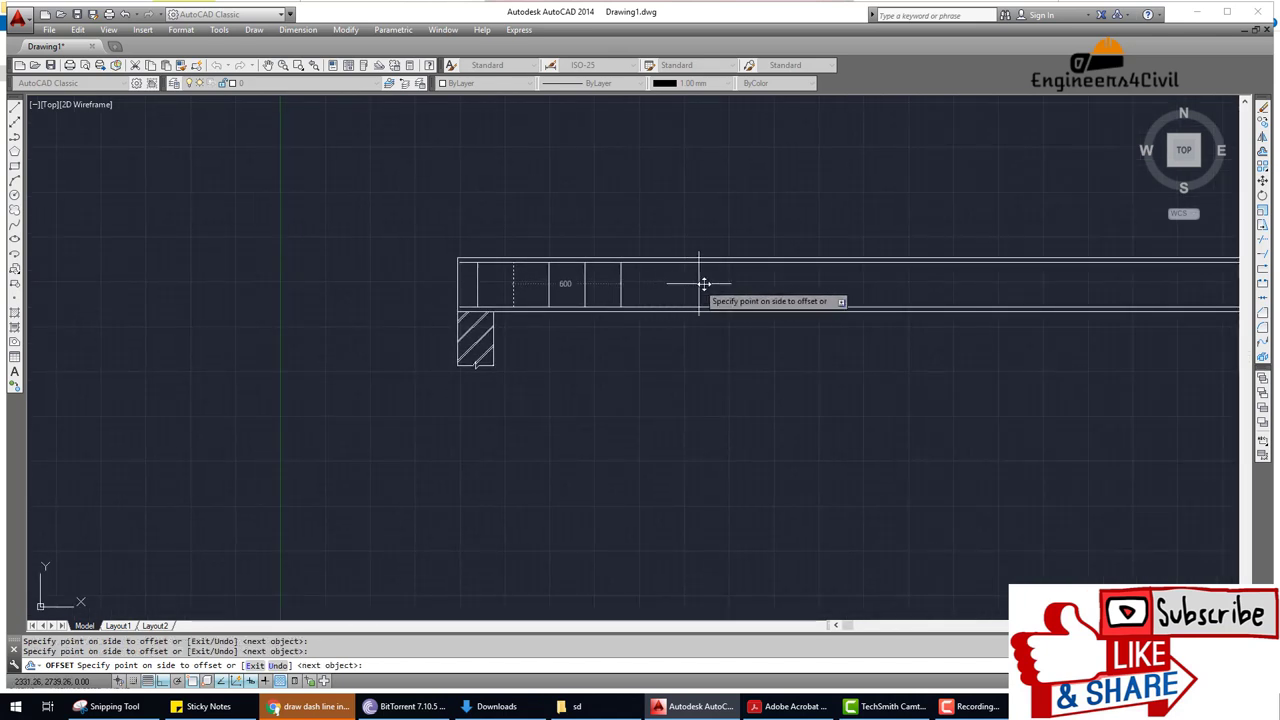
{"action": "left_click", "coordinate": [733, 286]}
{"action": "left_click", "coordinate": [780, 285]}
{"action": "left_click", "coordinate": [810, 285]}
{"action": "left_click", "coordinate": [840, 284]}
{"action": "left_click", "coordinate": [880, 285]}
{"action": "left_click", "coordinate": [929, 286]}
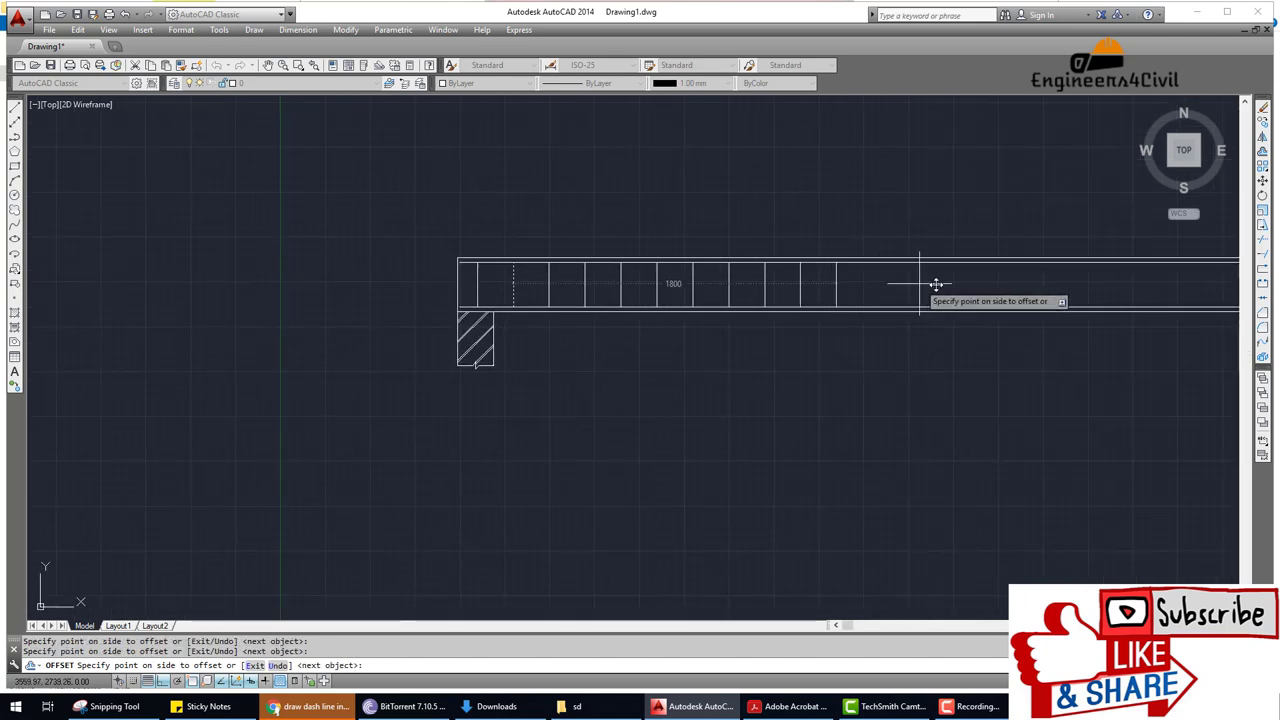
{"action": "left_click", "coordinate": [951, 286]}
{"action": "left_click", "coordinate": [929, 286]}
Continue the 200-spaced stirrup lines across the span to the right end.
{"action": "middle_click_drag", "start_coordinate": [994, 283], "coordinate": [591, 282]}
{"action": "left_click", "coordinate": [605, 282]}
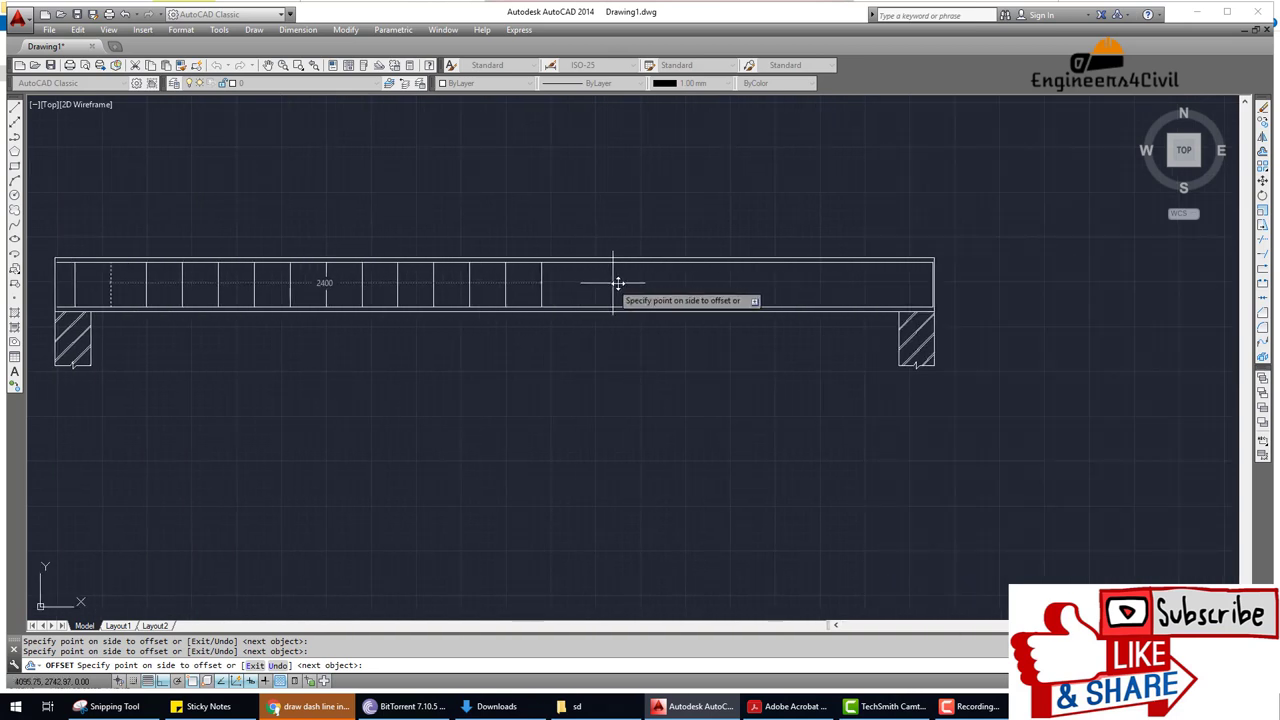
{"action": "left_click", "coordinate": [640, 282]}
{"action": "left_click", "coordinate": [665, 282]}
{"action": "left_click", "coordinate": [688, 282]}
{"action": "left_click", "coordinate": [715, 282]}
{"action": "left_click", "coordinate": [760, 282]}
{"action": "left_click", "coordinate": [790, 281]}
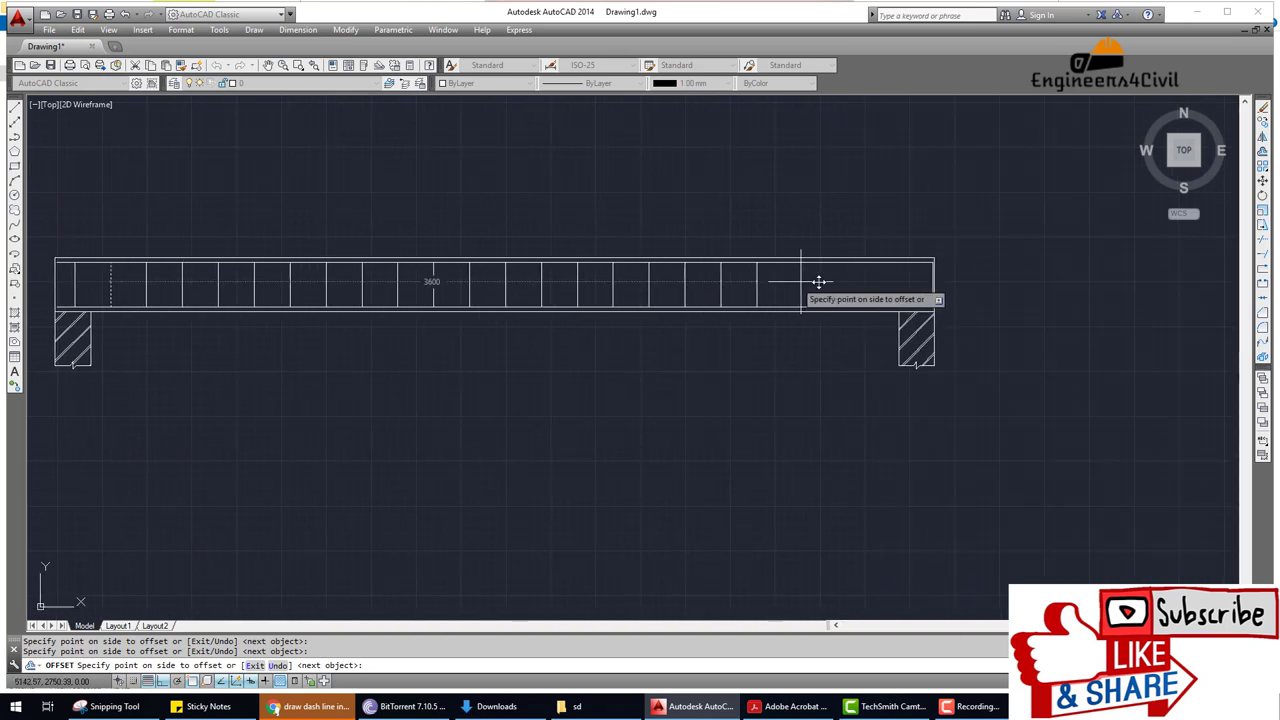
{"action": "left_click", "coordinate": [835, 281]}
{"action": "left_click", "coordinate": [870, 282]}
{"action": "left_click", "coordinate": [892, 283]}
{"action": "left_click", "coordinate": [910, 283]}
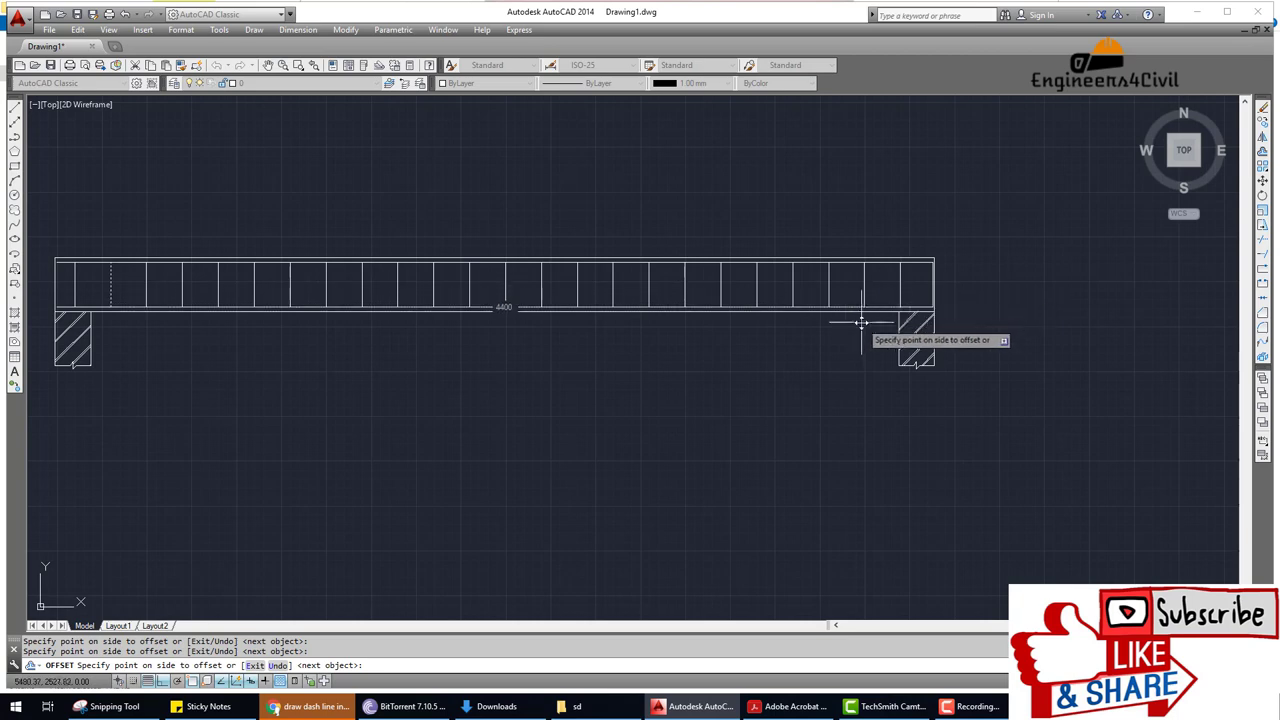
{"action": "left_click", "coordinate": [921, 279]}
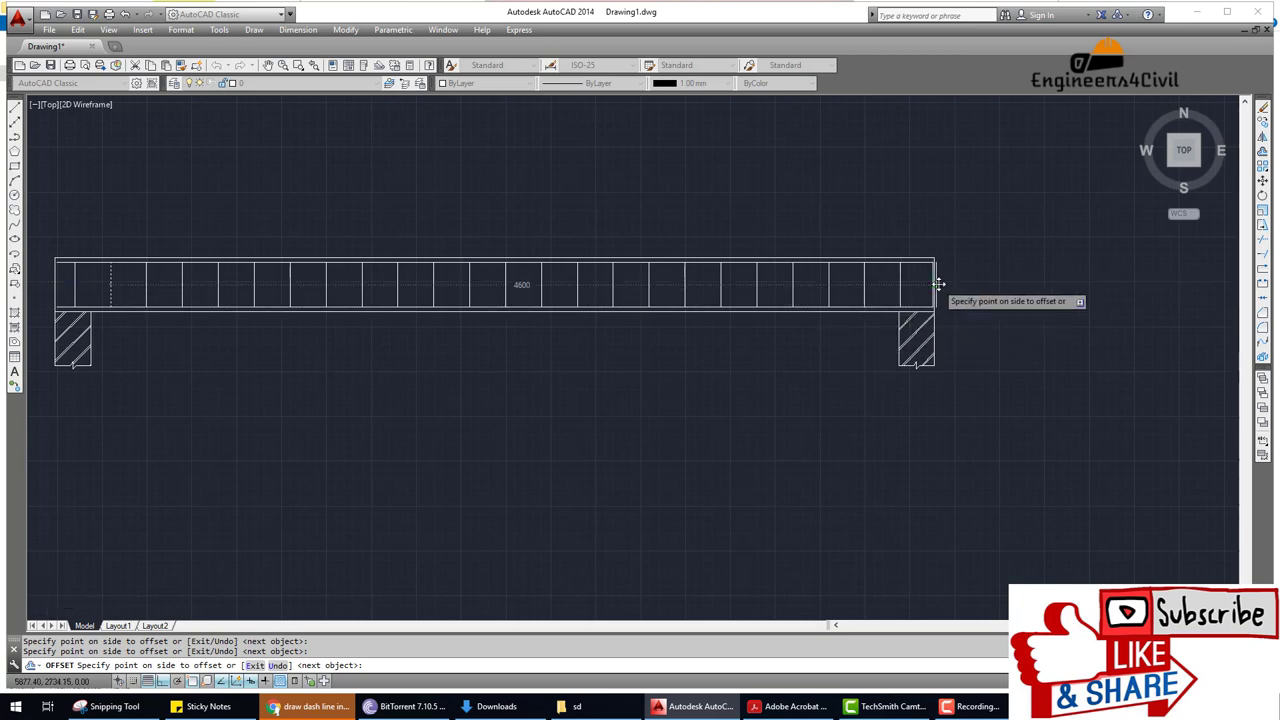
Finish the stirrup offsets and bring the whole beam back into view.
{"action": "scroll", "coordinate": [940, 280], "scroll_direction": "up", "scroll_amount": 4}
{"action": "key", "text": "Escape"}
{"action": "scroll", "coordinate": [938, 284], "scroll_direction": "up", "scroll_amount": 2}
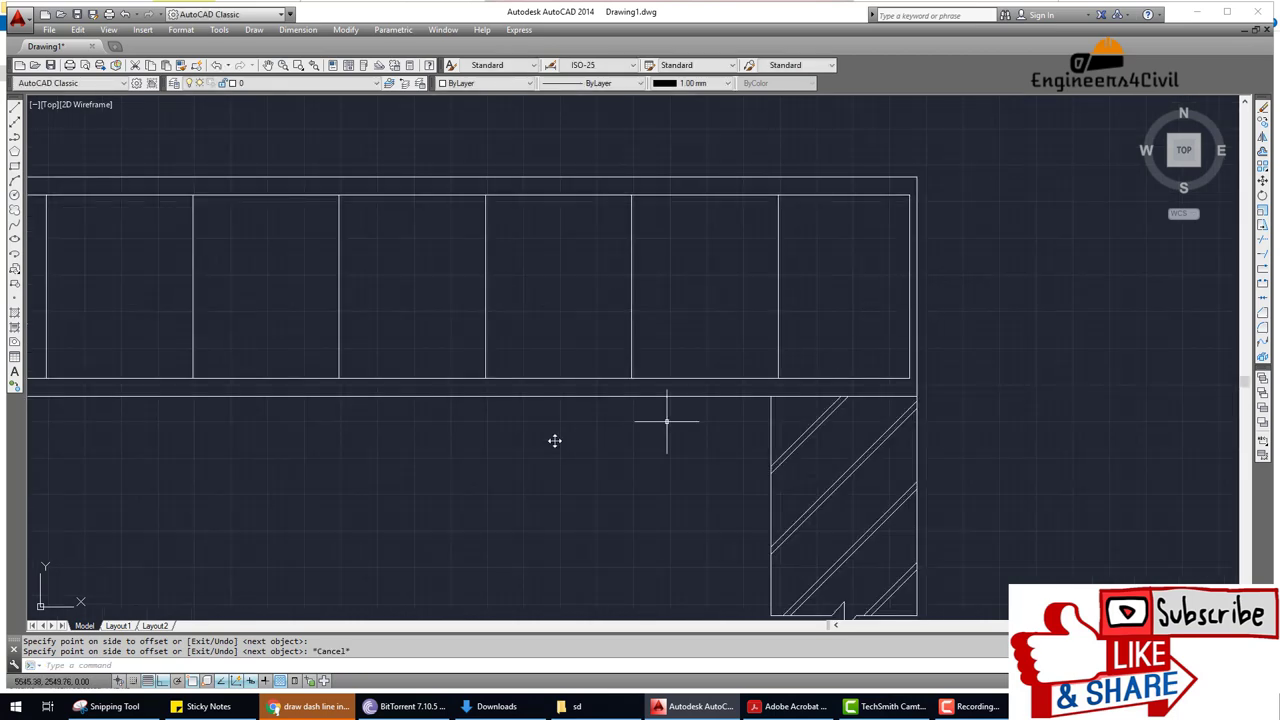
{"action": "middle_click_drag", "start_coordinate": [555, 441], "coordinate": [560, 420]}
{"action": "scroll", "coordinate": [620, 420], "scroll_direction": "down", "scroll_amount": 4}
{"action": "middle_click_drag", "start_coordinate": [443, 434], "coordinate": [589, 435]}
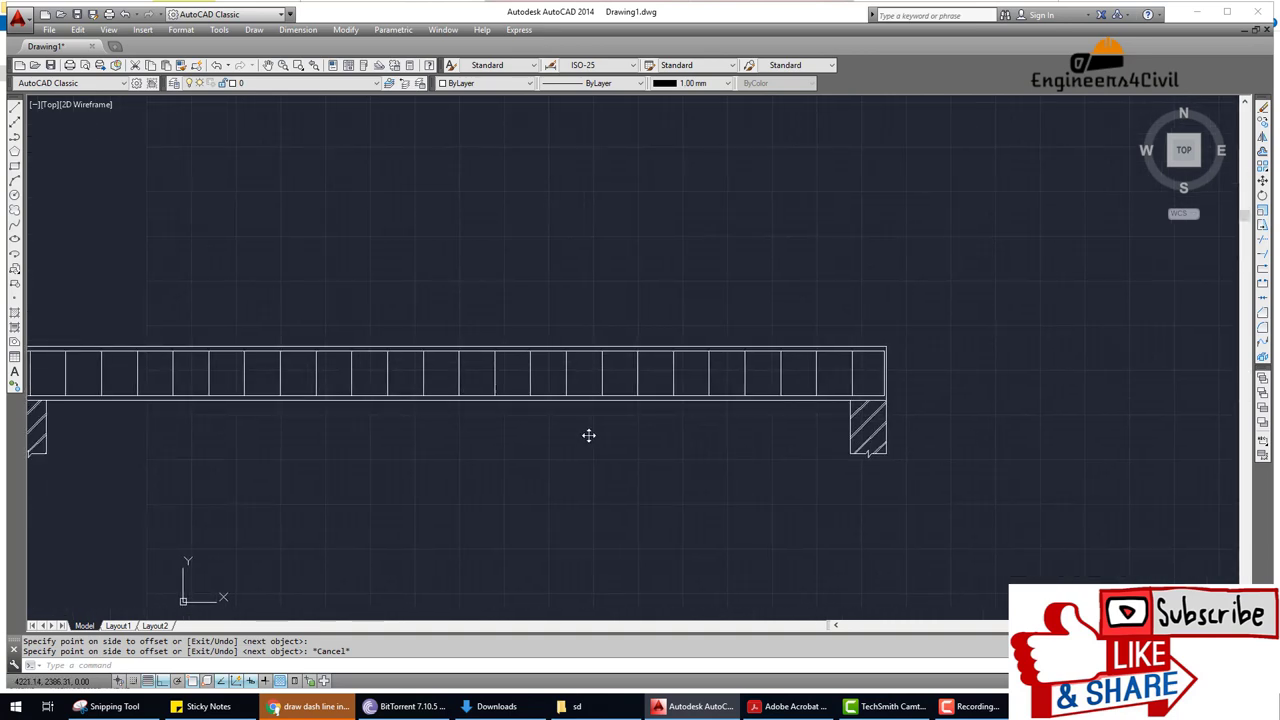
{"action": "key", "text": "Escape"}
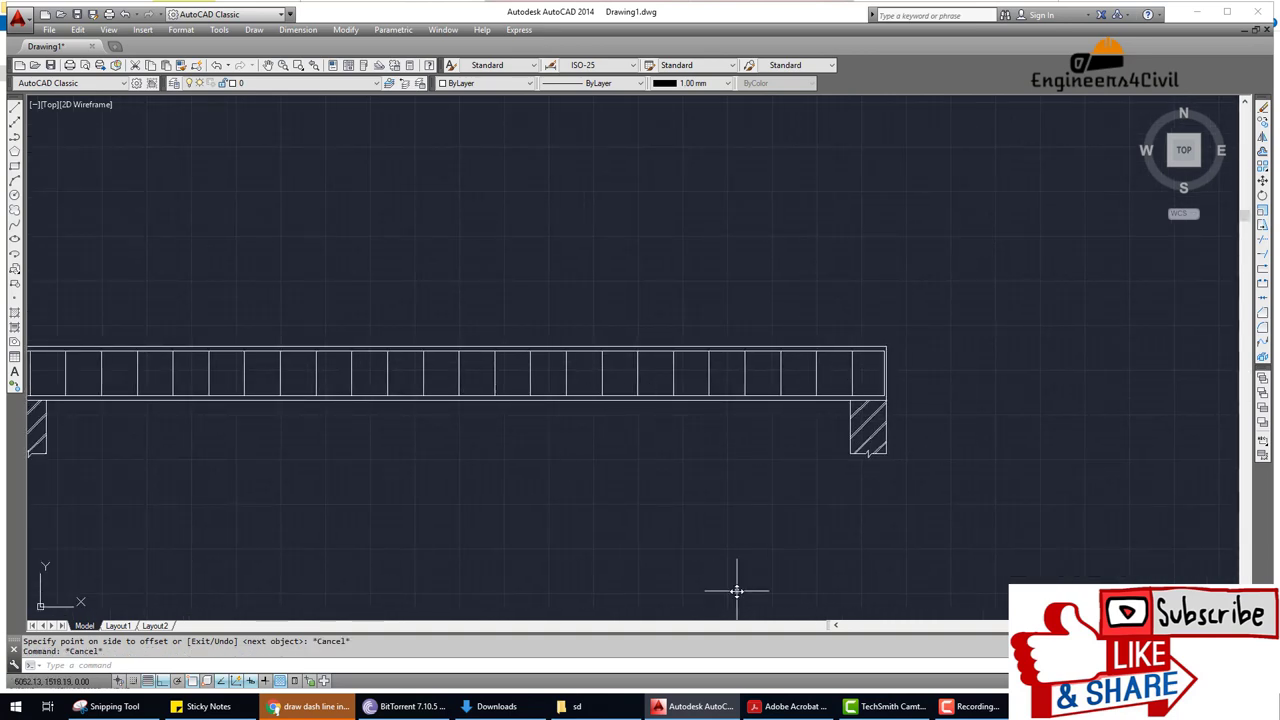
Close the reference sheet and return to the beam drawing.
{"action": "scroll", "coordinate": [718, 418], "scroll_direction": "down", "scroll_amount": 3}
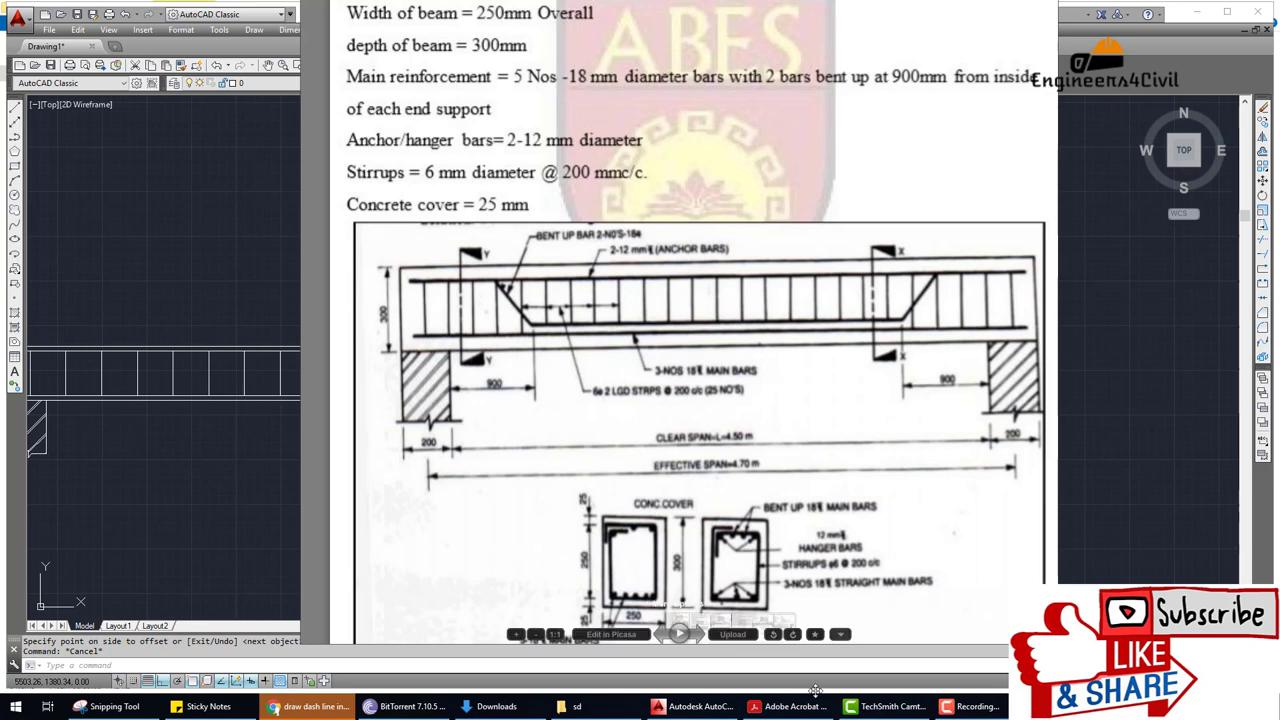
{"action": "left_click", "coordinate": [697, 706]}
{"action": "scroll", "coordinate": [868, 376], "scroll_direction": "up", "scroll_amount": 5}
{"action": "scroll", "coordinate": [868, 376], "scroll_direction": "up", "scroll_amount": 2}
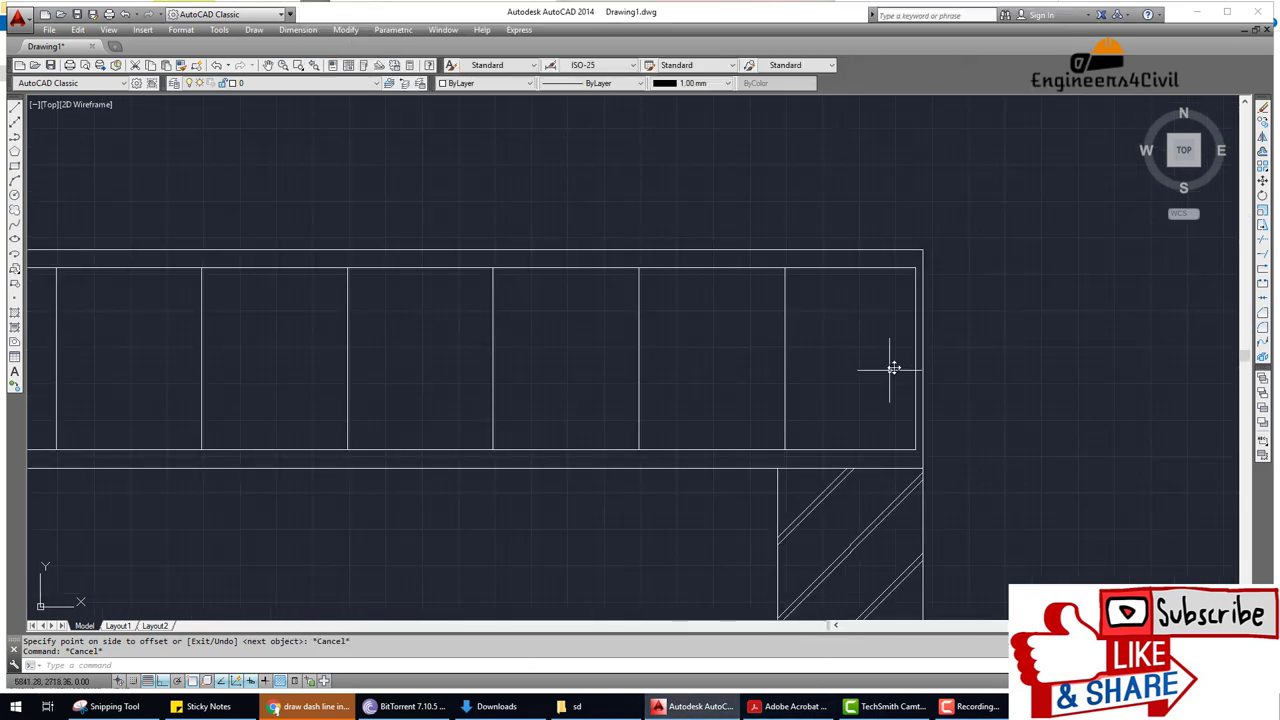
{"action": "scroll", "coordinate": [908, 334], "scroll_direction": "up", "scroll_amount": 1}
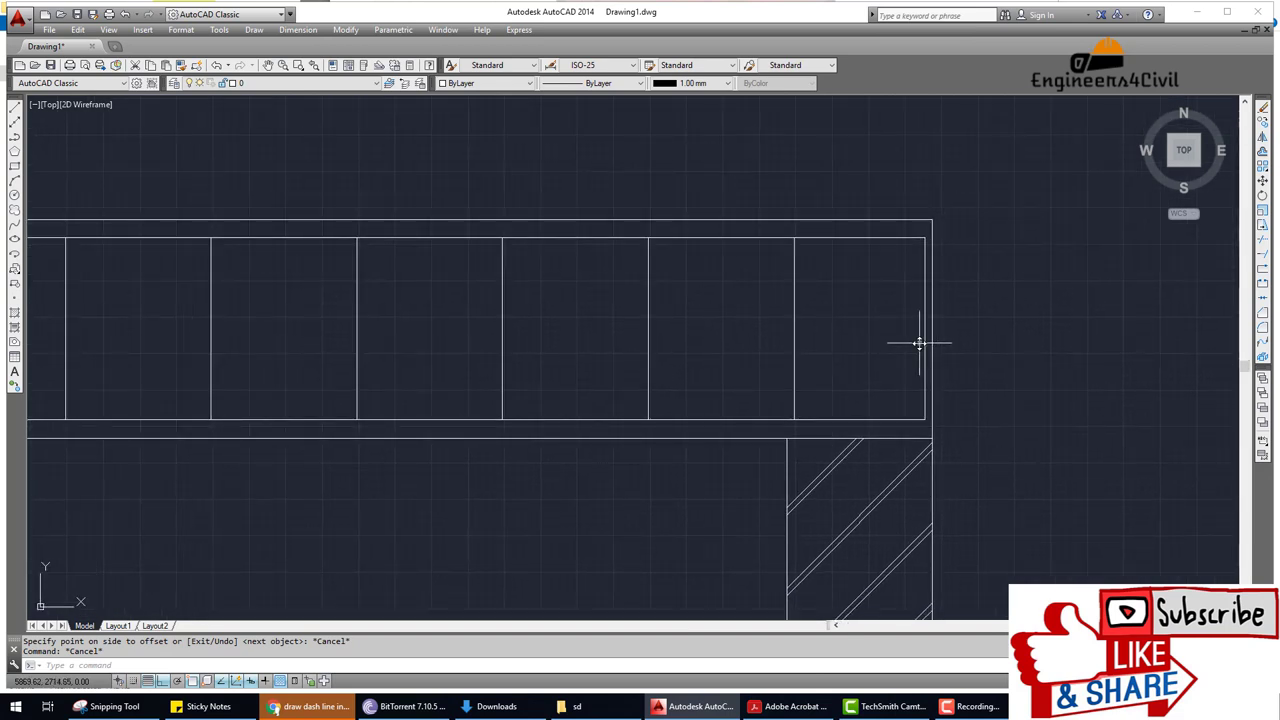
{"action": "type", "text": "o"}
Offset the last right-end stirrup line by 100.
{"action": "key", "text": "Return"}
{"action": "left_click", "coordinate": [919, 345]}
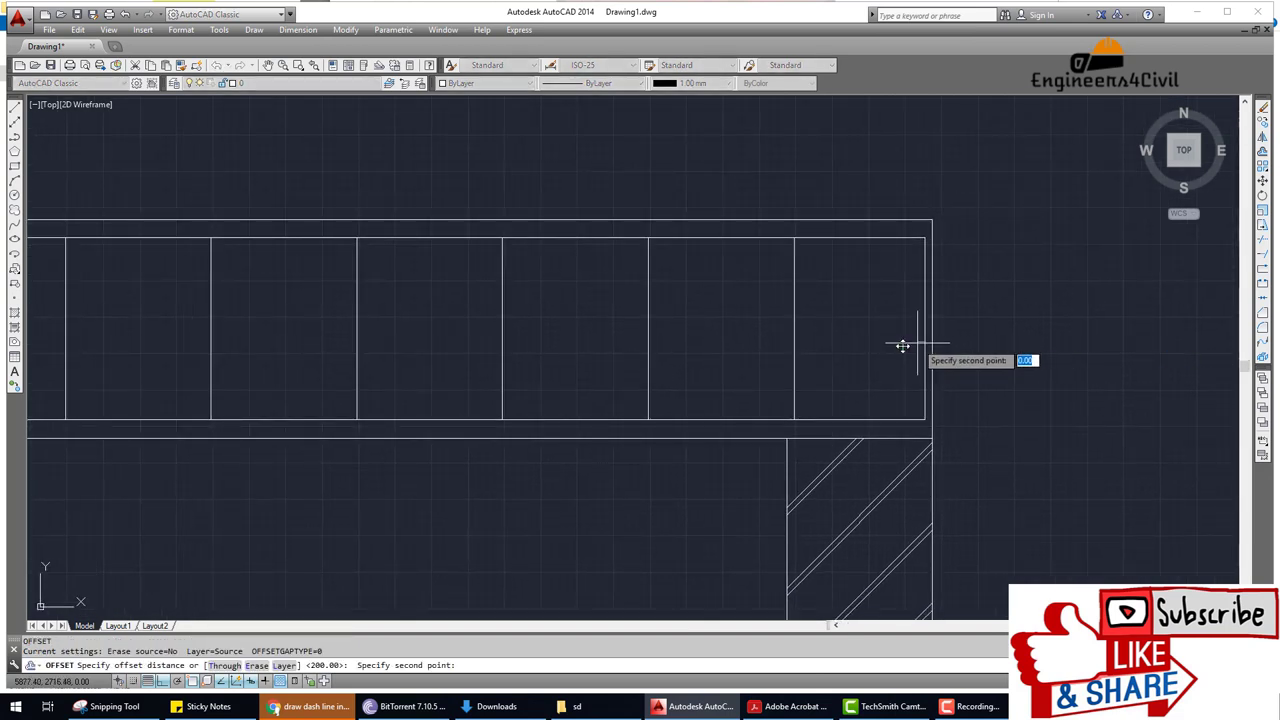
{"action": "type", "text": "00"}
{"action": "key", "text": "Return"}
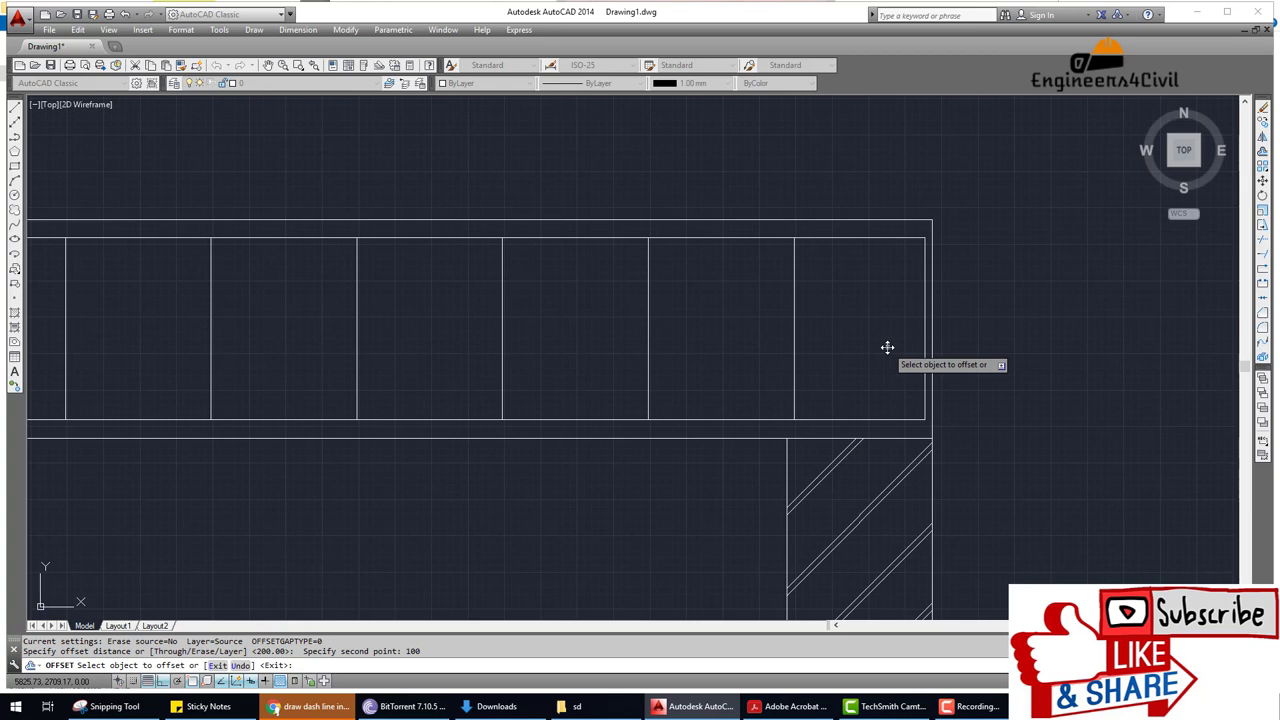
{"action": "left_click", "coordinate": [925, 343]}
{"action": "left_click", "coordinate": [894, 346]}
{"action": "scroll", "coordinate": [867, 390], "scroll_direction": "down", "scroll_amount": 4}
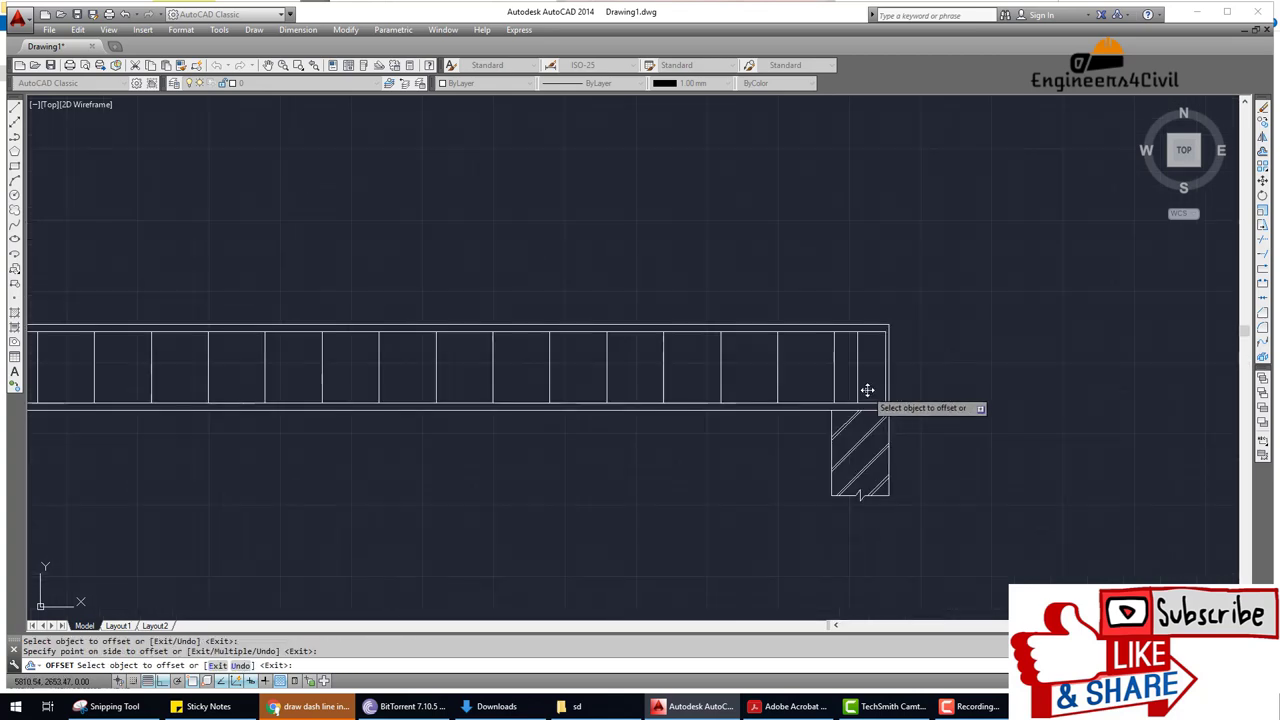
{"action": "scroll", "coordinate": [900, 425], "scroll_direction": "down", "scroll_amount": 3}
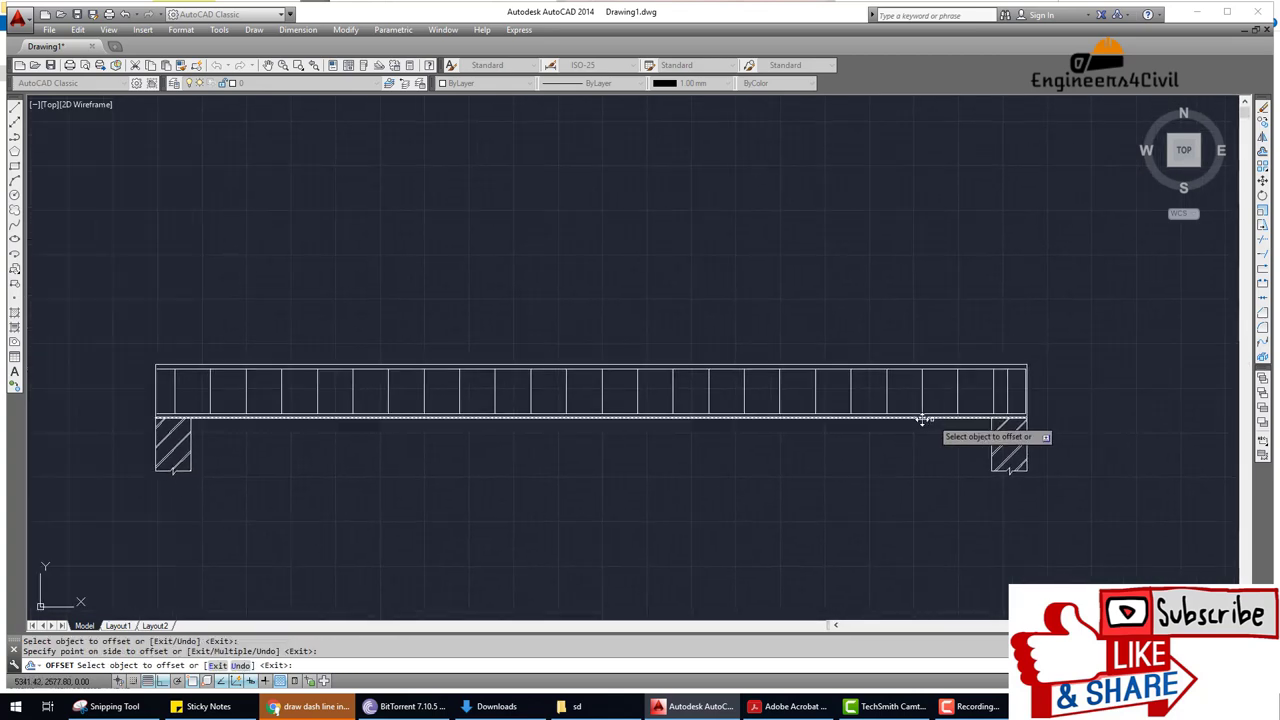
{"action": "scroll", "coordinate": [1028, 378], "scroll_direction": "up", "scroll_amount": 4}
{"action": "scroll", "coordinate": [1025, 380], "scroll_direction": "up", "scroll_amount": 2}
{"action": "scroll", "coordinate": [1040, 388], "scroll_direction": "down", "scroll_amount": 2}
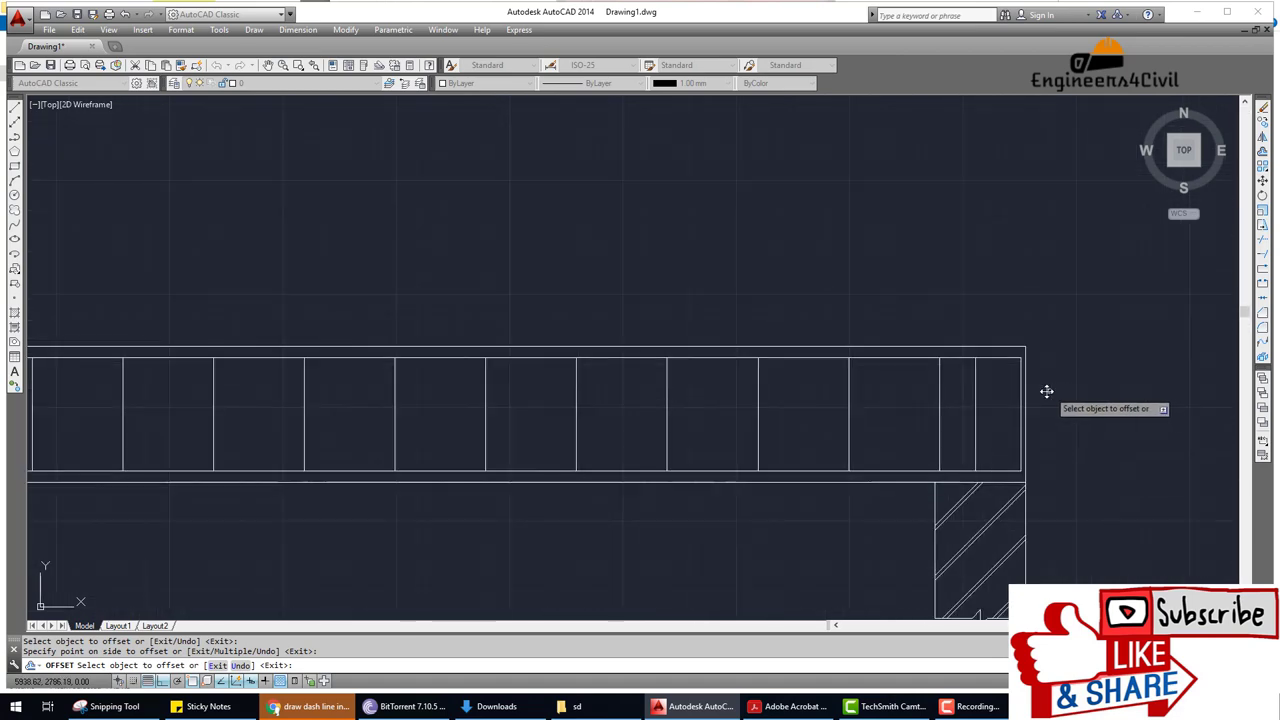
{"action": "scroll", "coordinate": [934, 431], "scroll_direction": "down", "scroll_amount": 2}
{"action": "scroll", "coordinate": [784, 446], "scroll_direction": "up", "scroll_amount": 1}
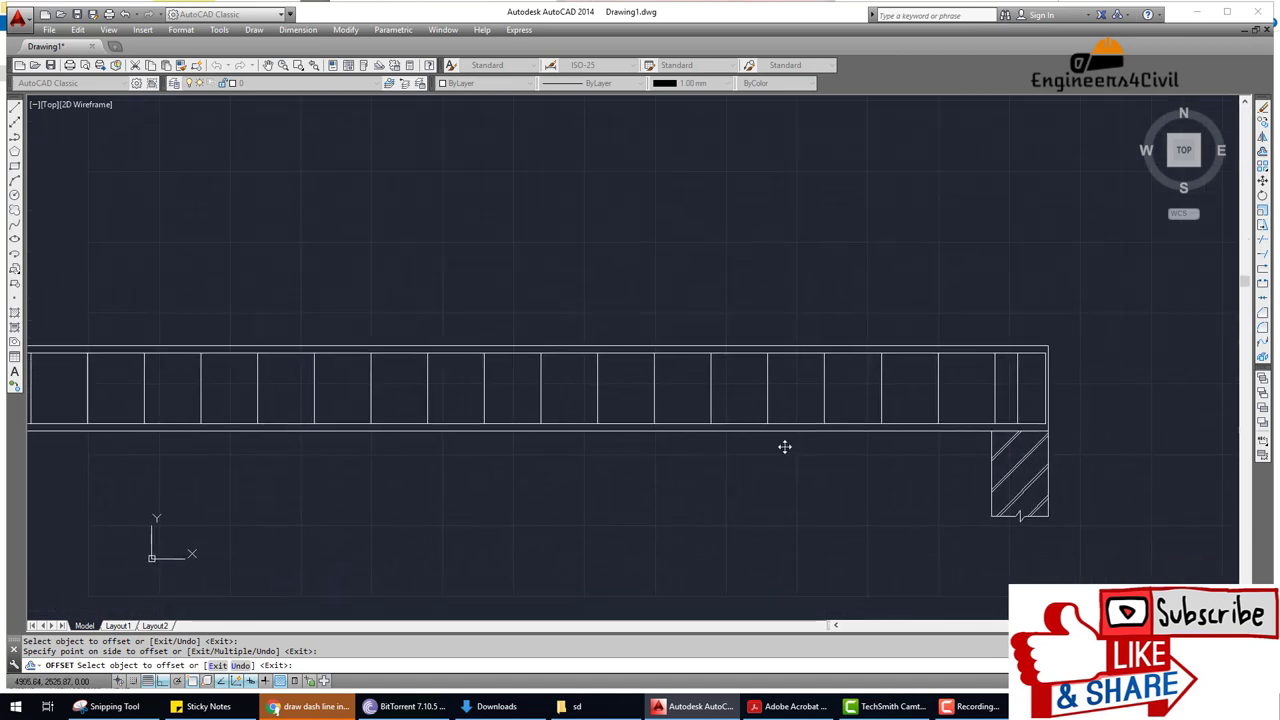
{"action": "scroll", "coordinate": [771, 449], "scroll_direction": "down", "scroll_amount": 2}
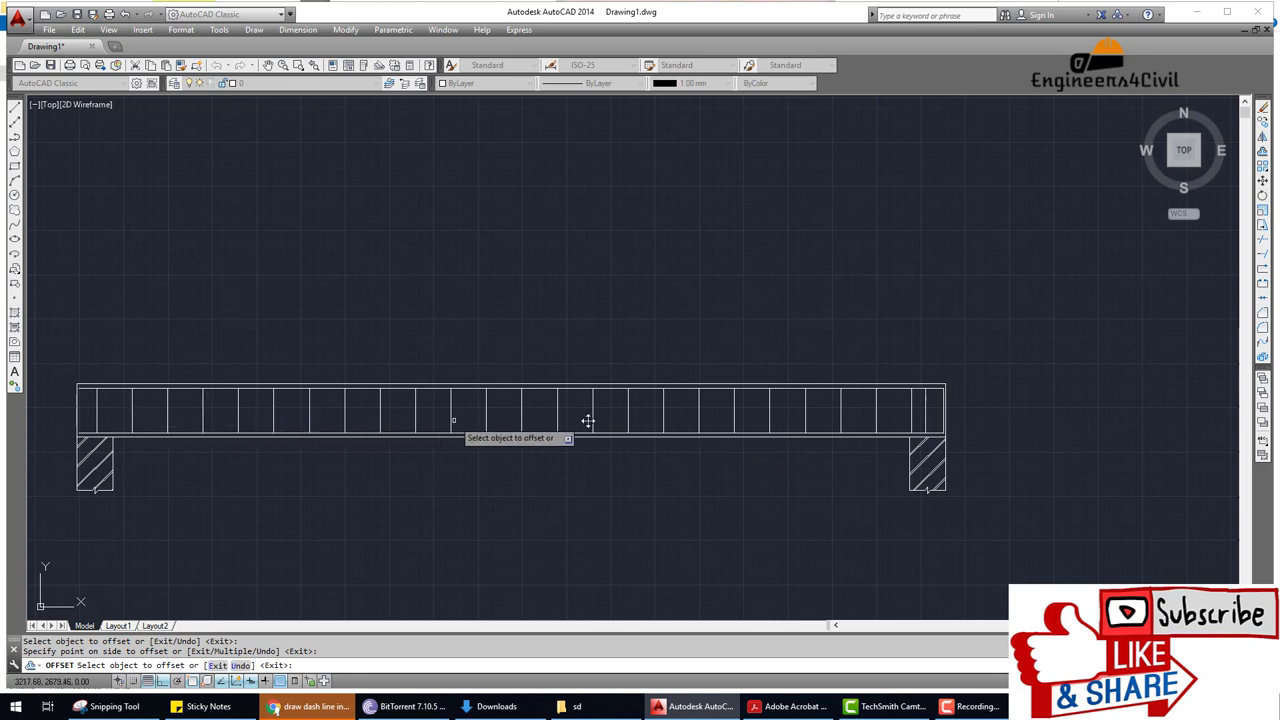
{"action": "scroll", "coordinate": [931, 423], "scroll_direction": "up", "scroll_amount": 2}
{"action": "key", "text": "Escape"}
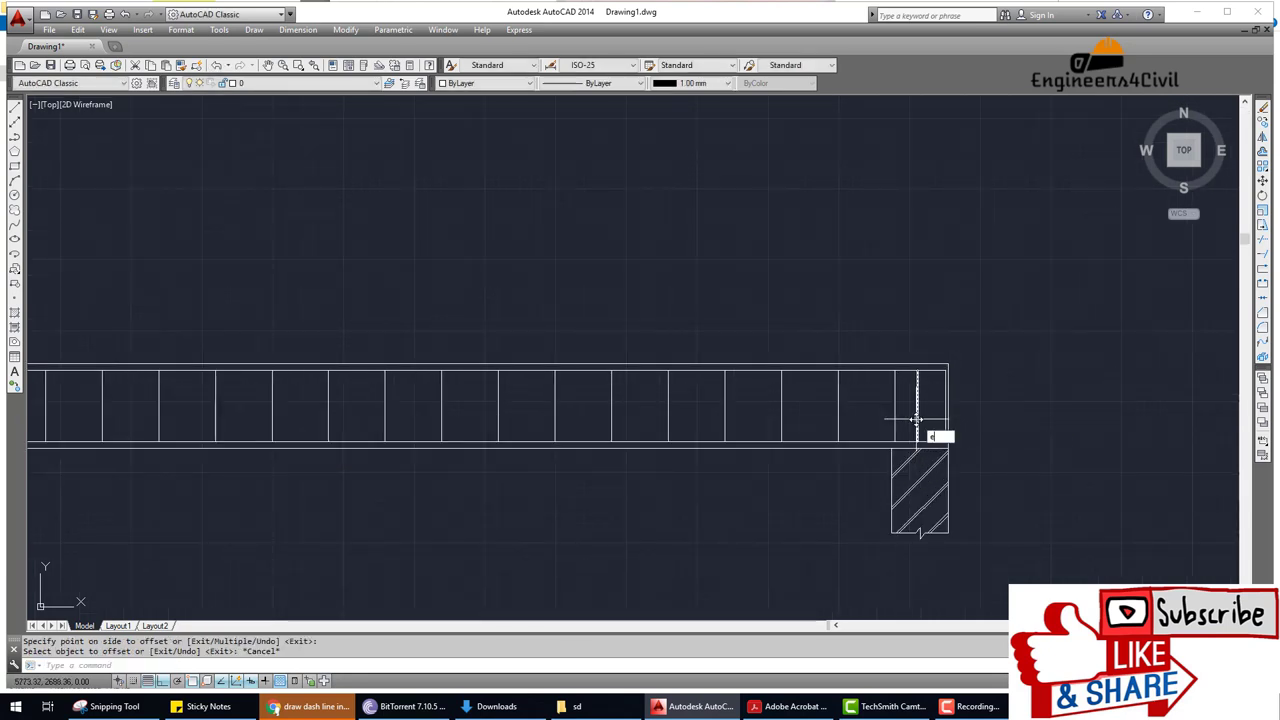
Erase the surplus vertical line at the right end and recenter the beam.
{"action": "type", "text": "e"}
{"action": "key", "text": "Return"}
{"action": "scroll", "coordinate": [940, 410], "scroll_direction": "up", "scroll_amount": 3}
{"action": "left_click", "coordinate": [945, 386]}
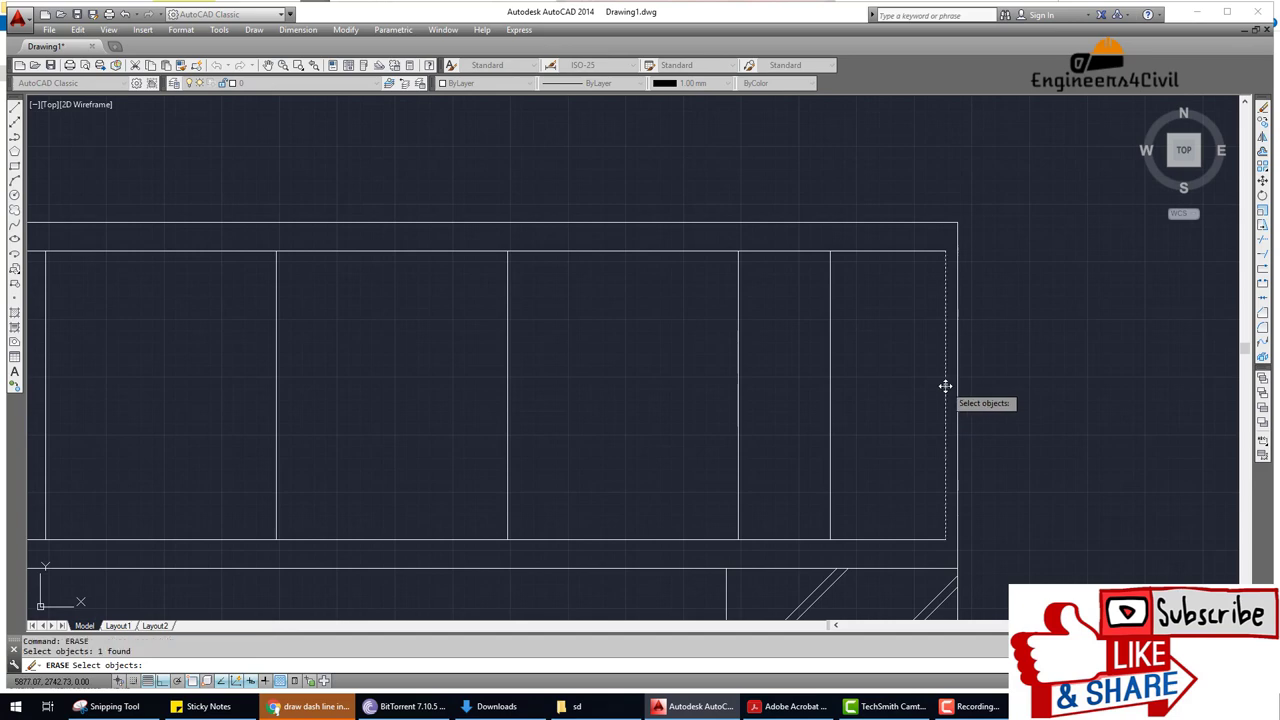
{"action": "key", "text": "Return"}
{"action": "scroll", "coordinate": [929, 414], "scroll_direction": "down", "scroll_amount": 5}
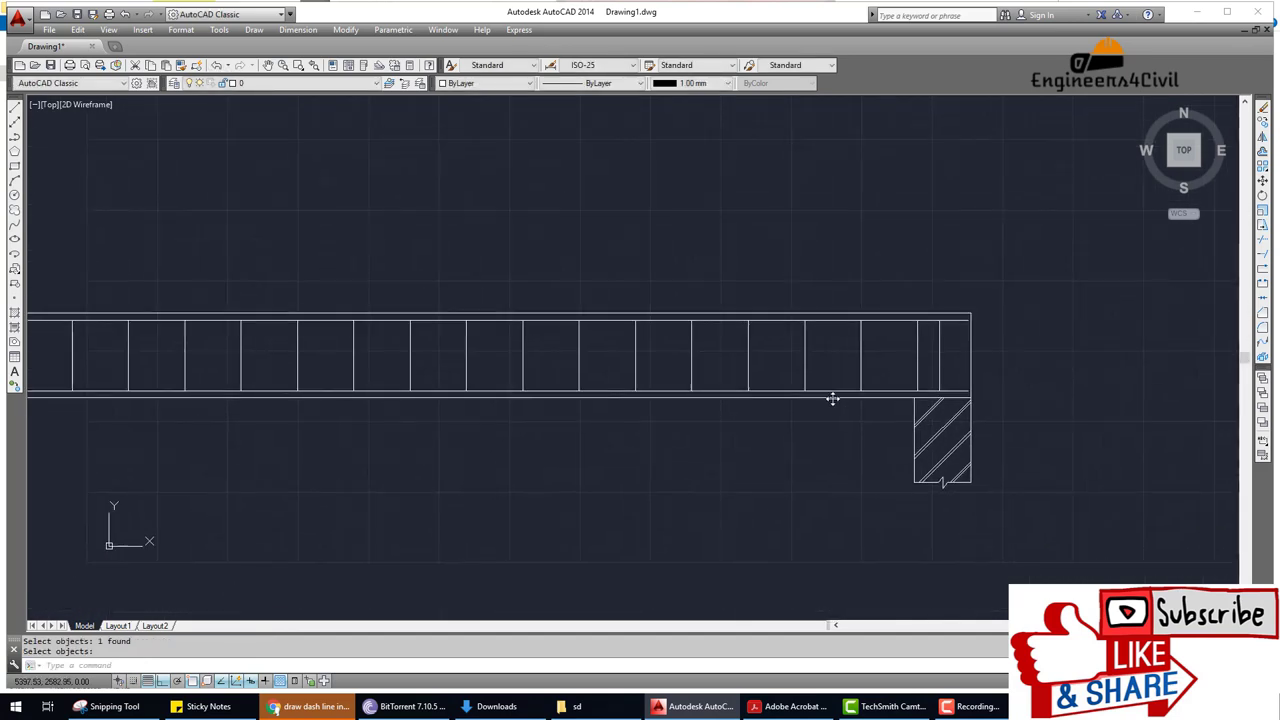
{"action": "scroll", "coordinate": [832, 399], "scroll_direction": "down", "scroll_amount": 2}
{"action": "middle_click_drag", "start_coordinate": [757, 414], "coordinate": [805, 414]}
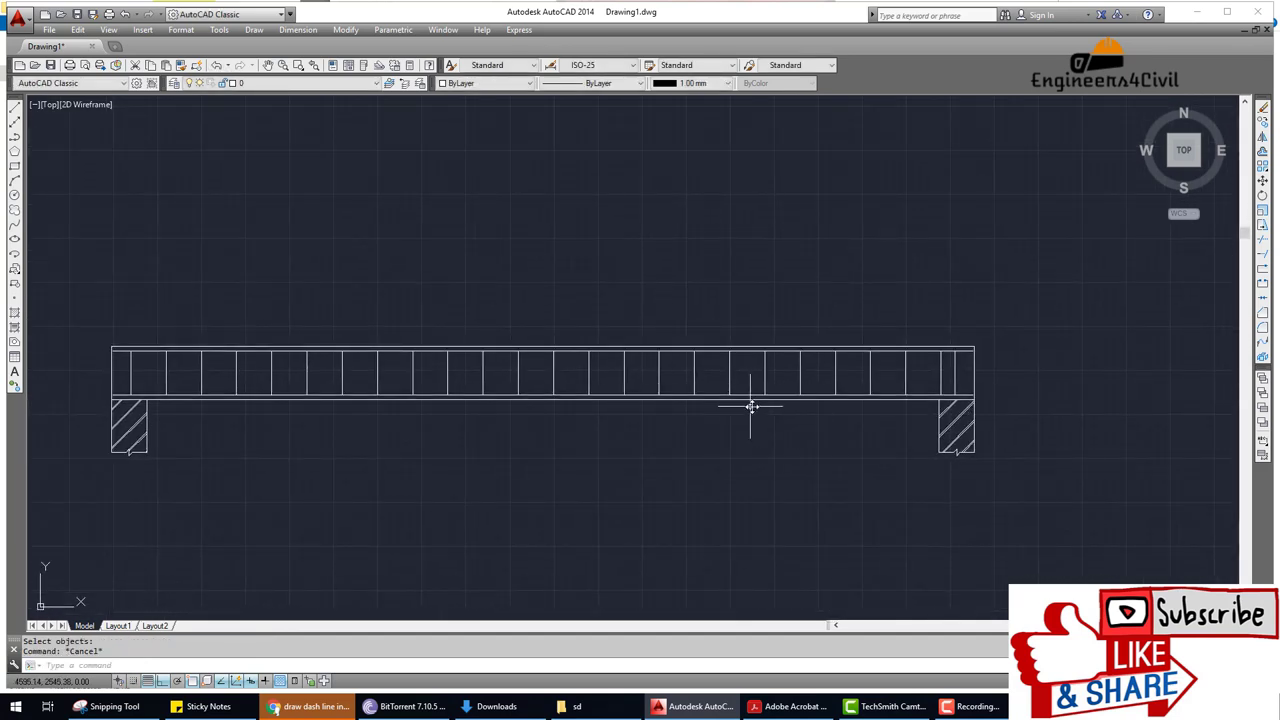
{"action": "key", "text": "alt+Tab"}
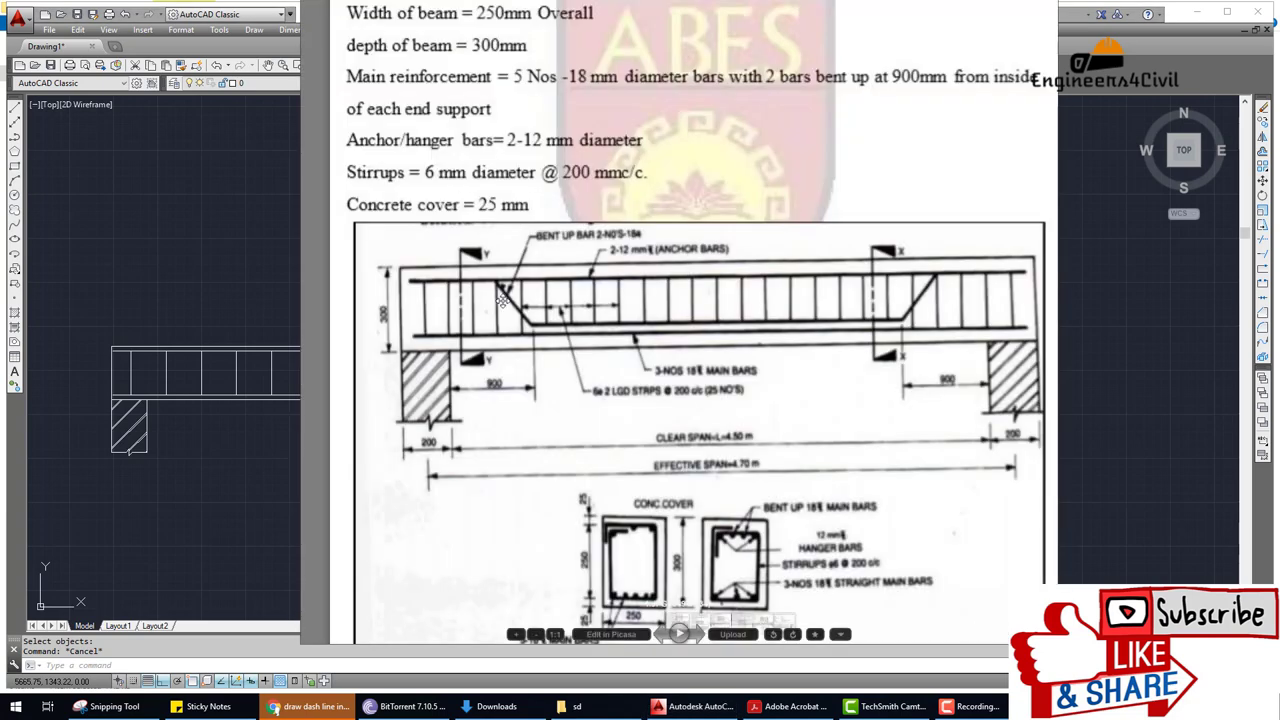
{"action": "scroll", "coordinate": [526, 334], "scroll_direction": "up", "scroll_amount": 2}
{"action": "scroll", "coordinate": [526, 334], "scroll_direction": "down", "scroll_amount": 2}
{"action": "scroll", "coordinate": [526, 334], "scroll_direction": "down", "scroll_amount": 1}
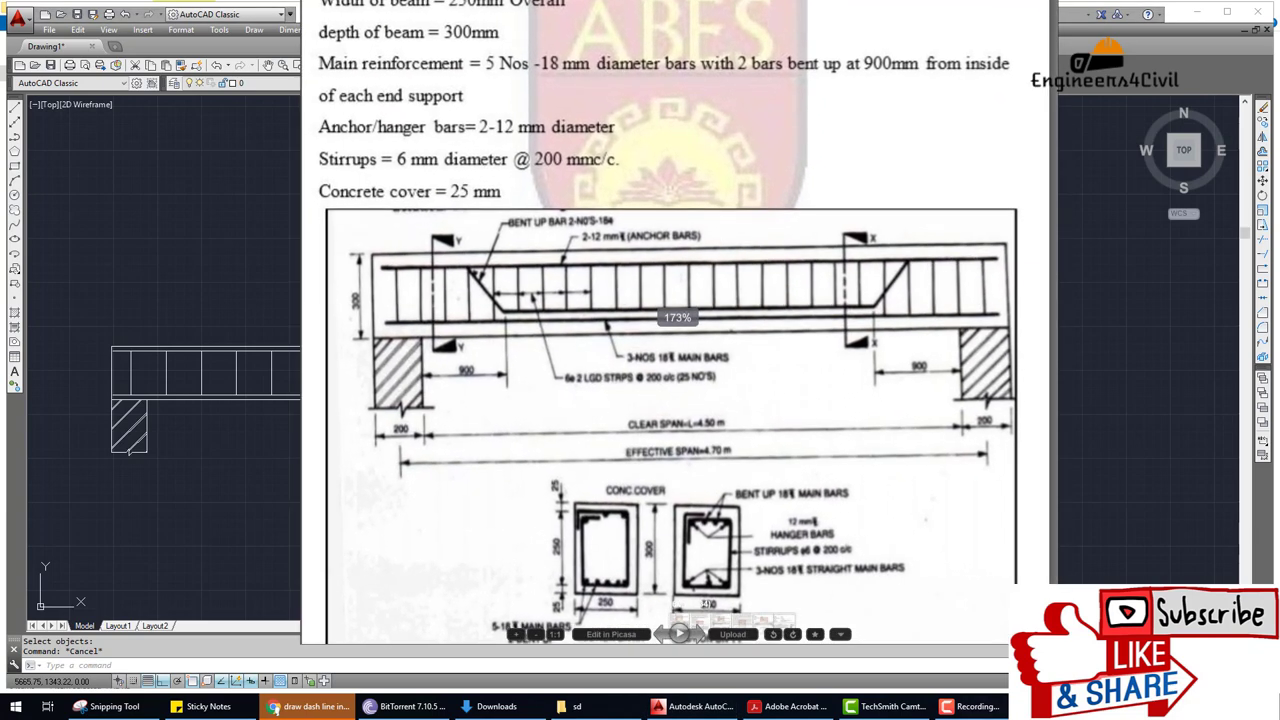
{"action": "key", "text": "alt+Tab"}
{"action": "middle_click_drag", "start_coordinate": [960, 376], "coordinate": [823, 373]}
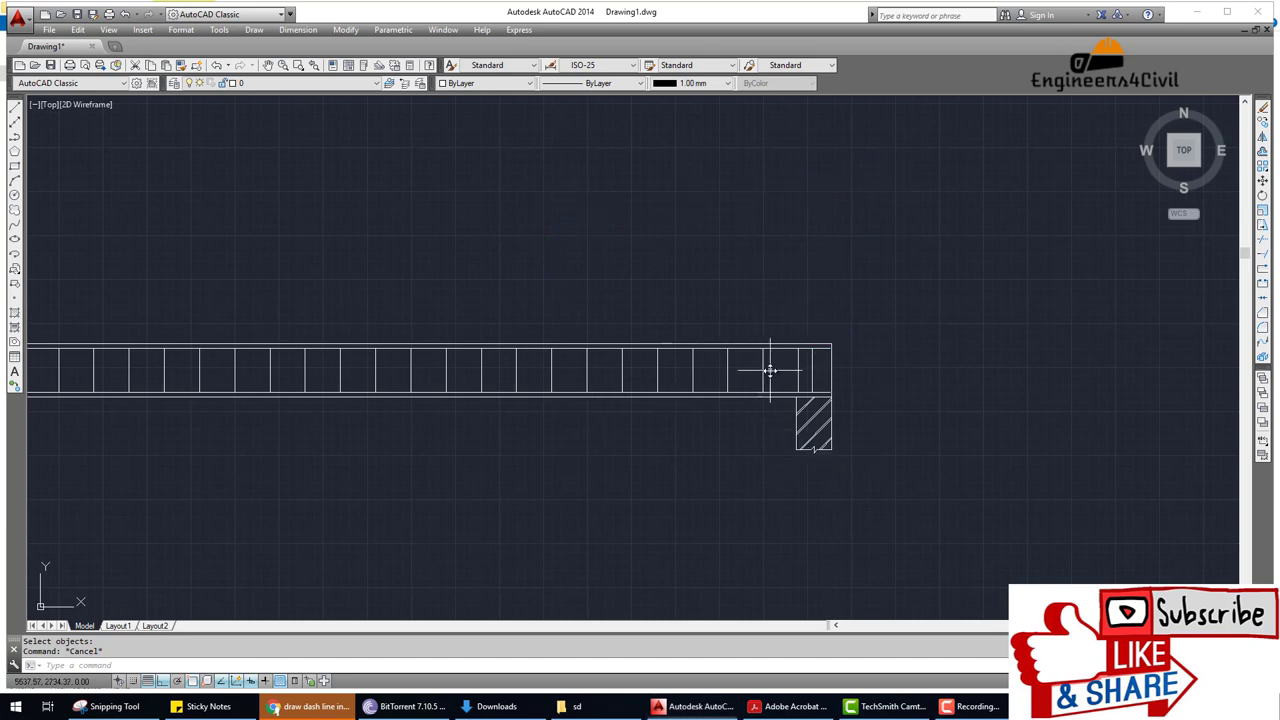
Check the beam reference sheet, then return to the drawing.
{"action": "scroll", "coordinate": [770, 371], "scroll_direction": "down", "scroll_amount": 3}
{"action": "scroll", "coordinate": [639, 389], "scroll_direction": "up", "scroll_amount": 2}
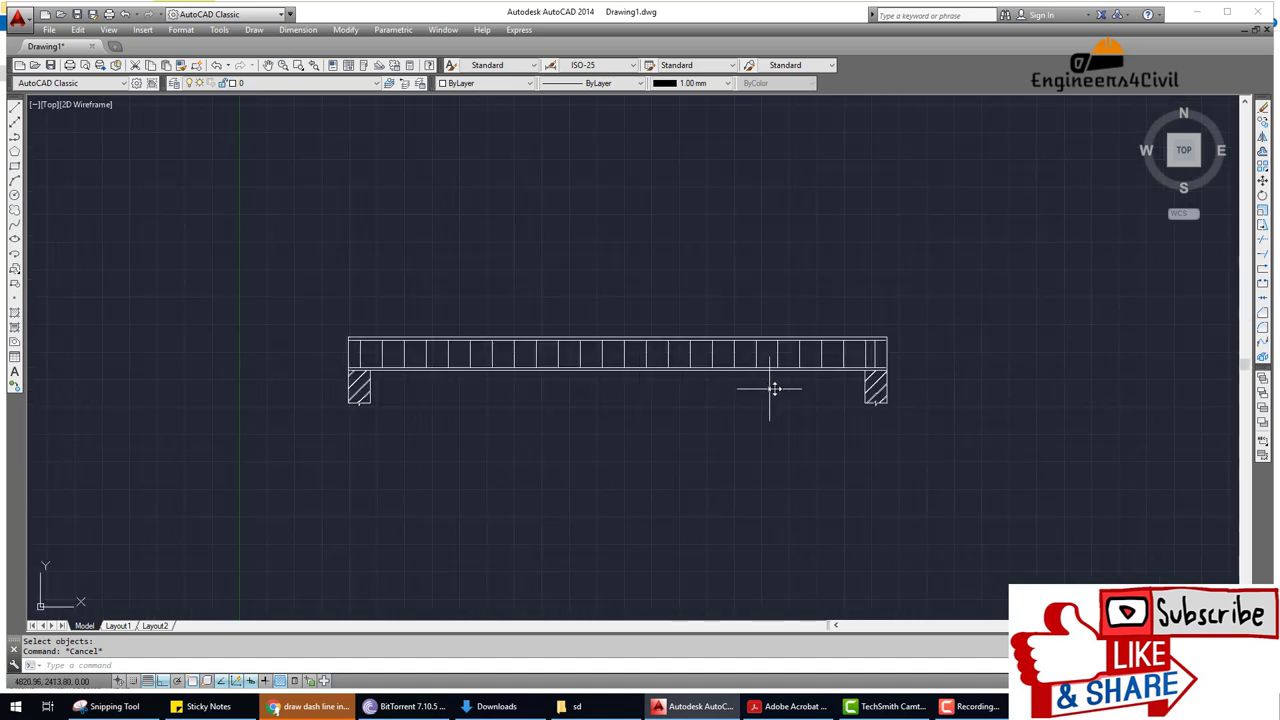
{"action": "key", "text": "alt+Tab"}
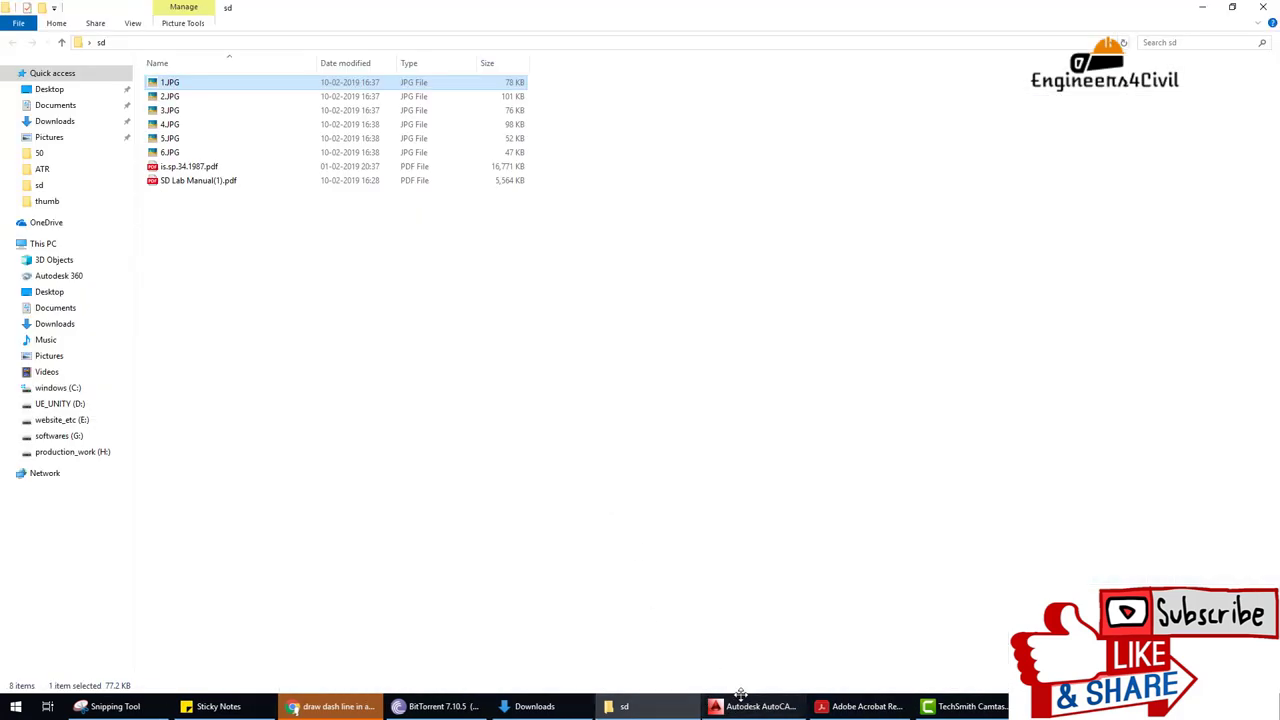
{"action": "left_click", "coordinate": [745, 704]}
{"action": "scroll", "coordinate": [564, 383], "scroll_direction": "up", "scroll_amount": 3}
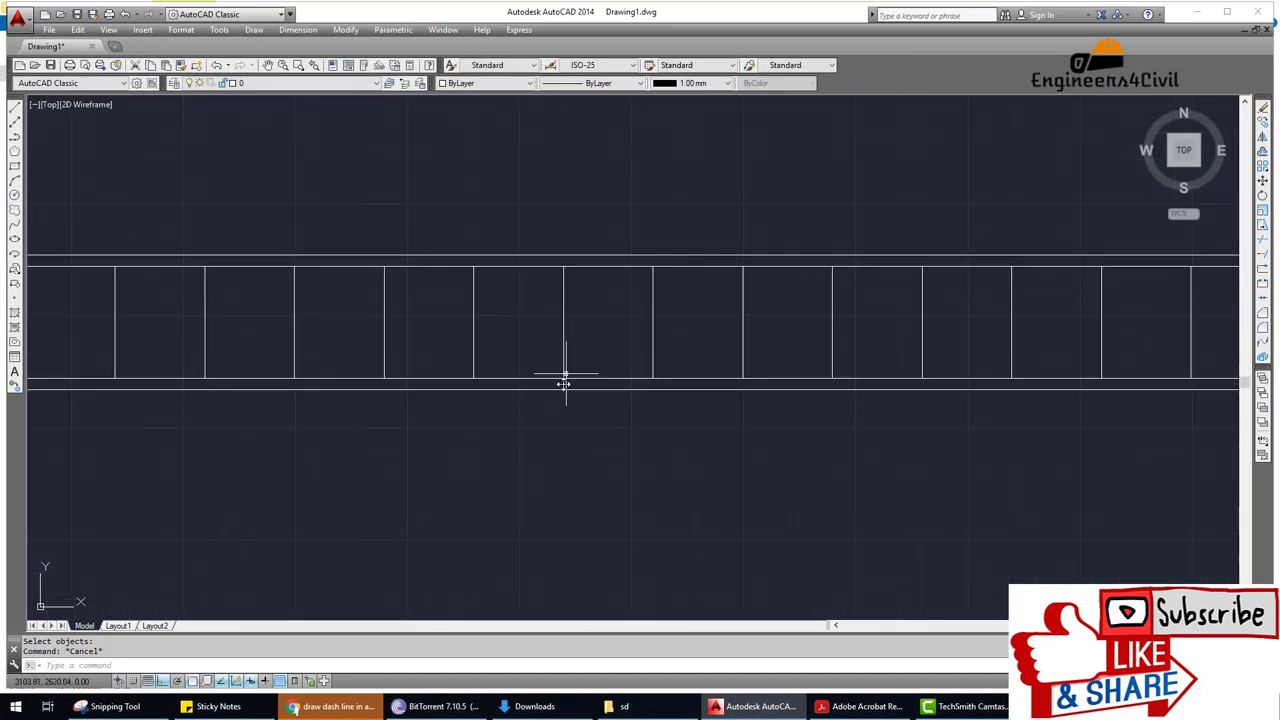
{"action": "type", "text": "o"}
Offset the beam's bottom line 25 upward as the bottom cover line.
{"action": "key", "text": "Return"}
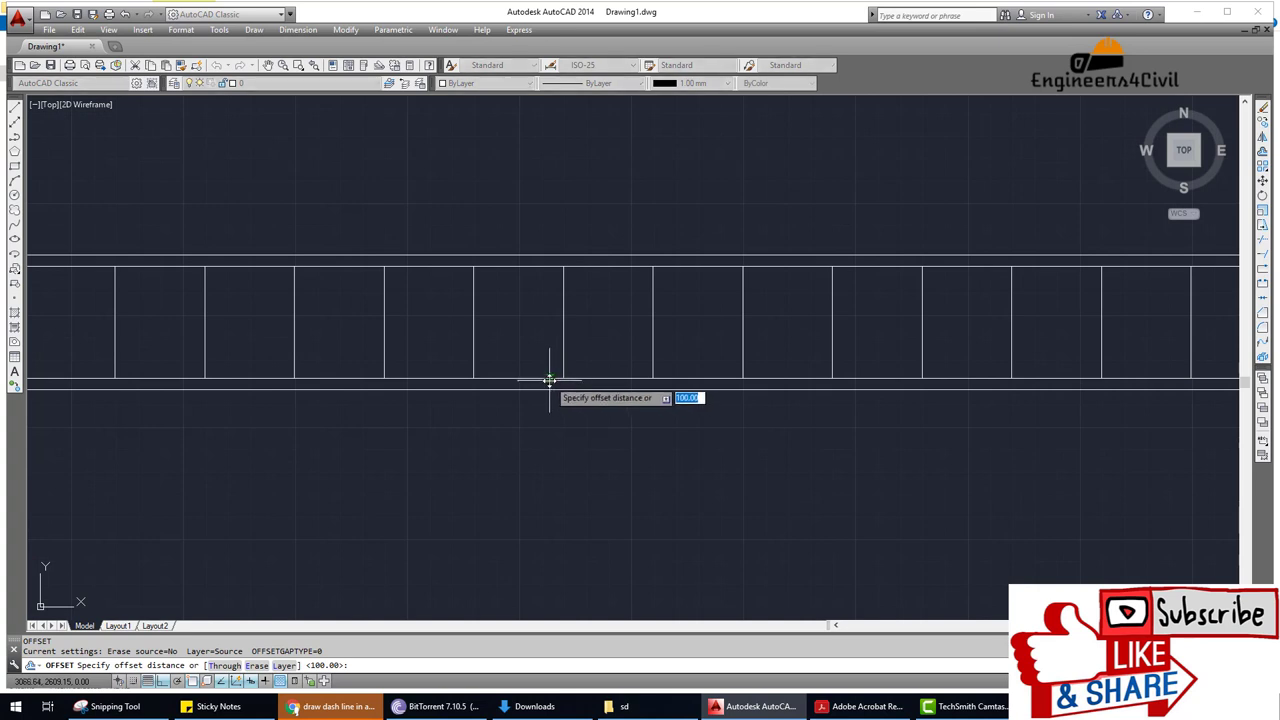
{"action": "left_click", "coordinate": [549, 389]}
{"action": "type", "text": "5"}
{"action": "key", "text": "Return"}
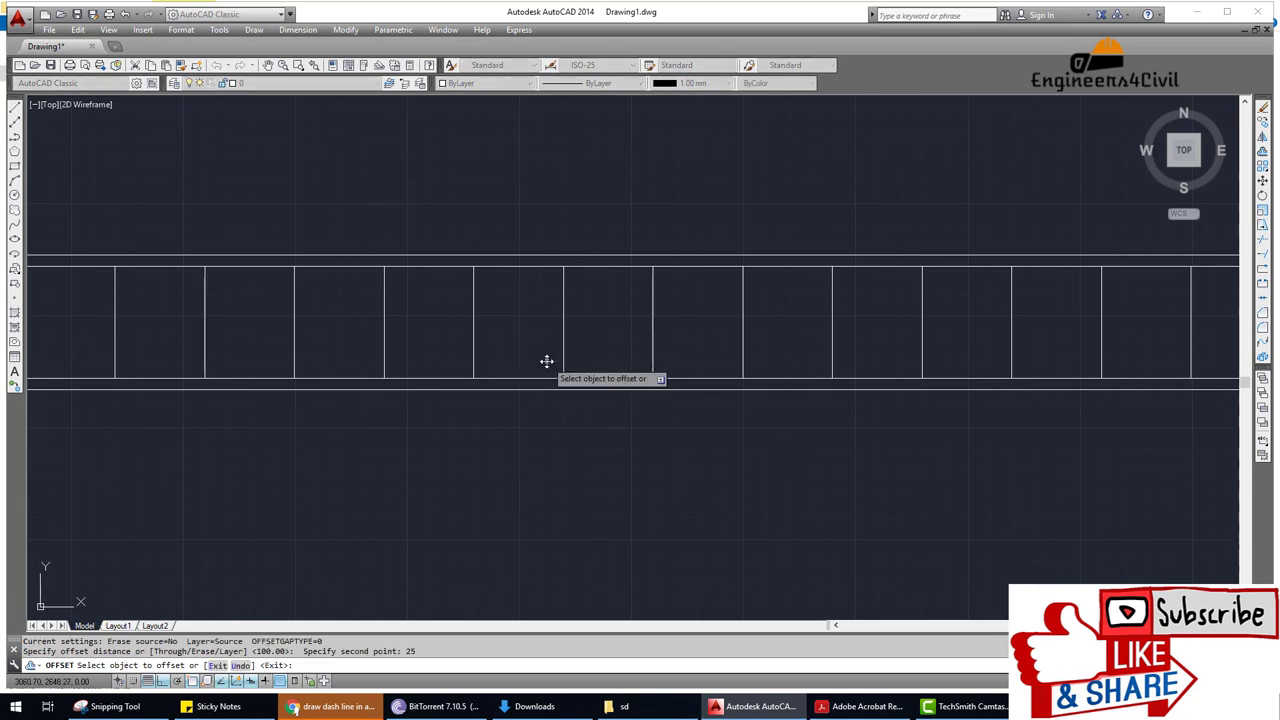
{"action": "left_click", "coordinate": [535, 377]}
{"action": "left_click", "coordinate": [540, 364]}
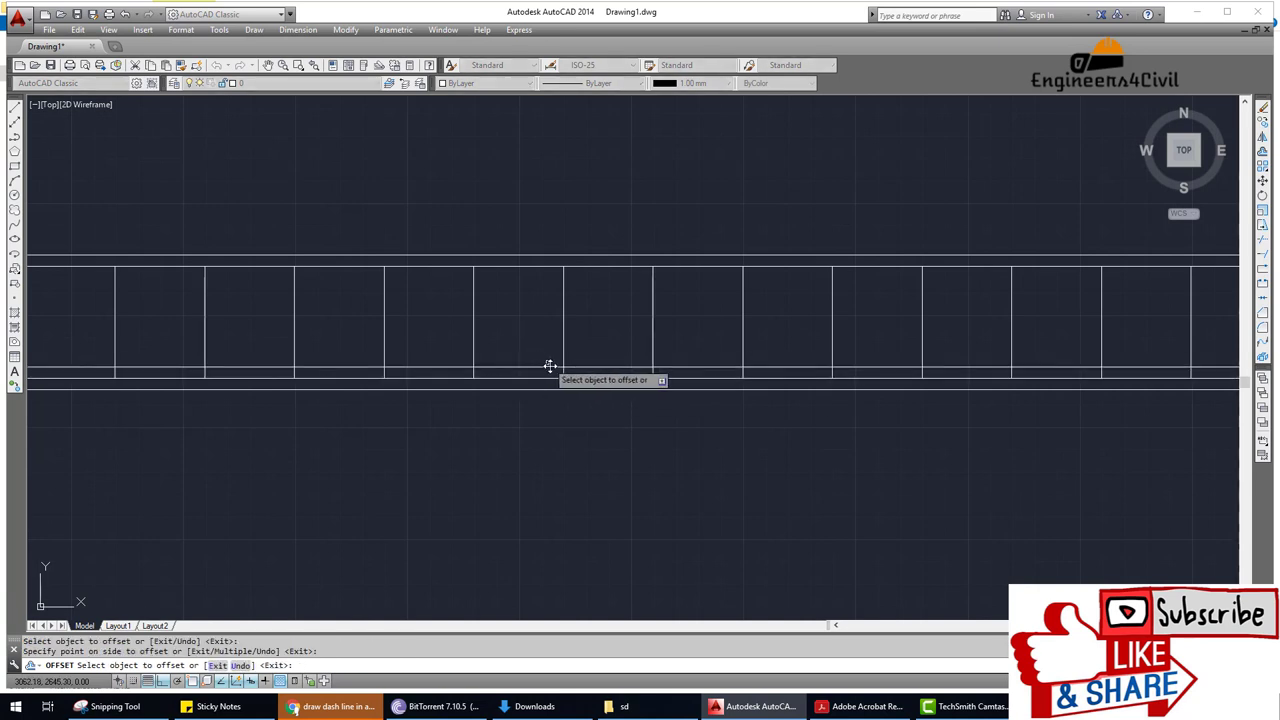
{"action": "scroll", "coordinate": [434, 420], "scroll_direction": "down", "scroll_amount": 3}
{"action": "scroll", "coordinate": [409, 406], "scroll_direction": "up", "scroll_amount": 3}
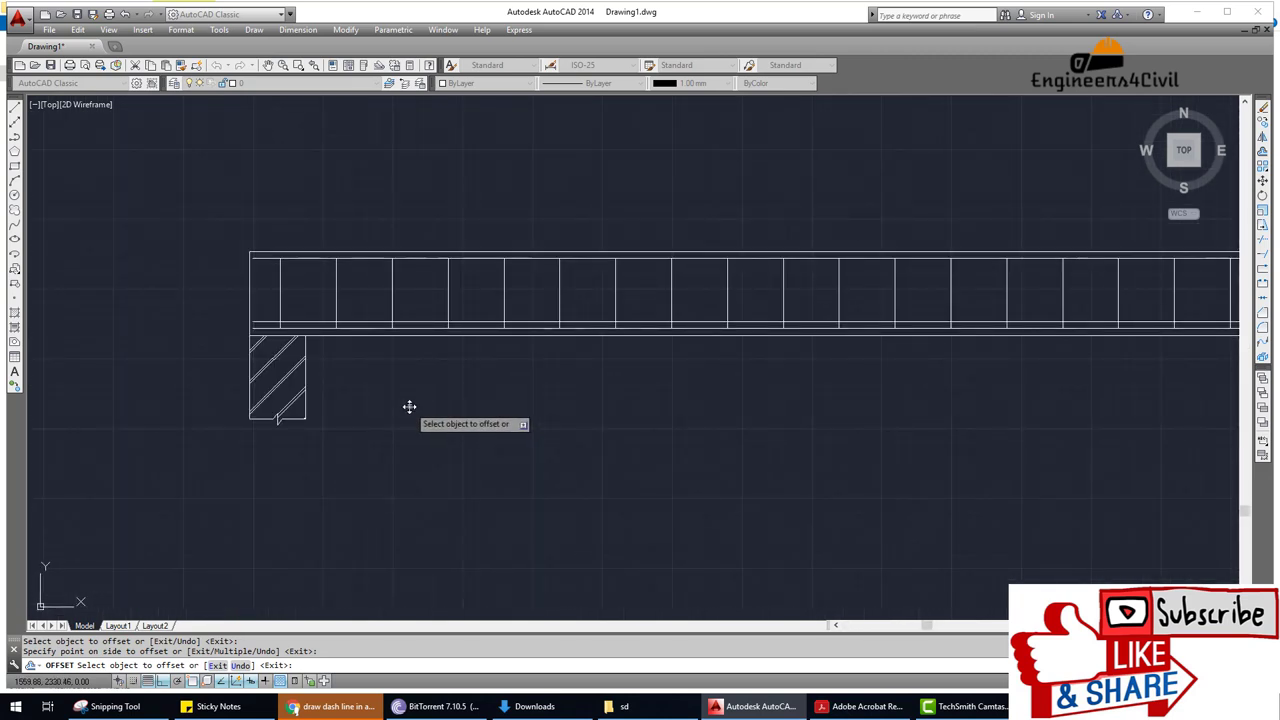
{"action": "key", "text": "Escape"}
Draw a 900-long line from the left support's inner edge, then up through the beam.
{"action": "type", "text": "l"}
{"action": "key", "text": "Return"}
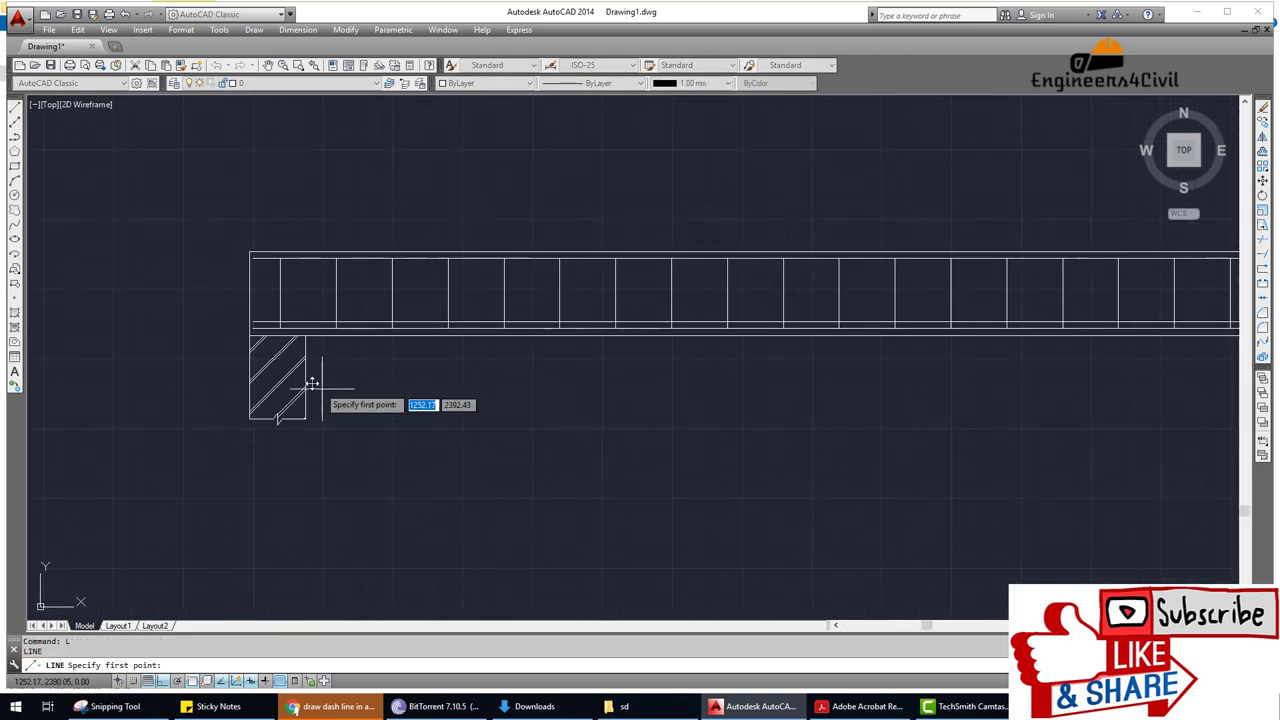
{"action": "left_click", "coordinate": [306, 377]}
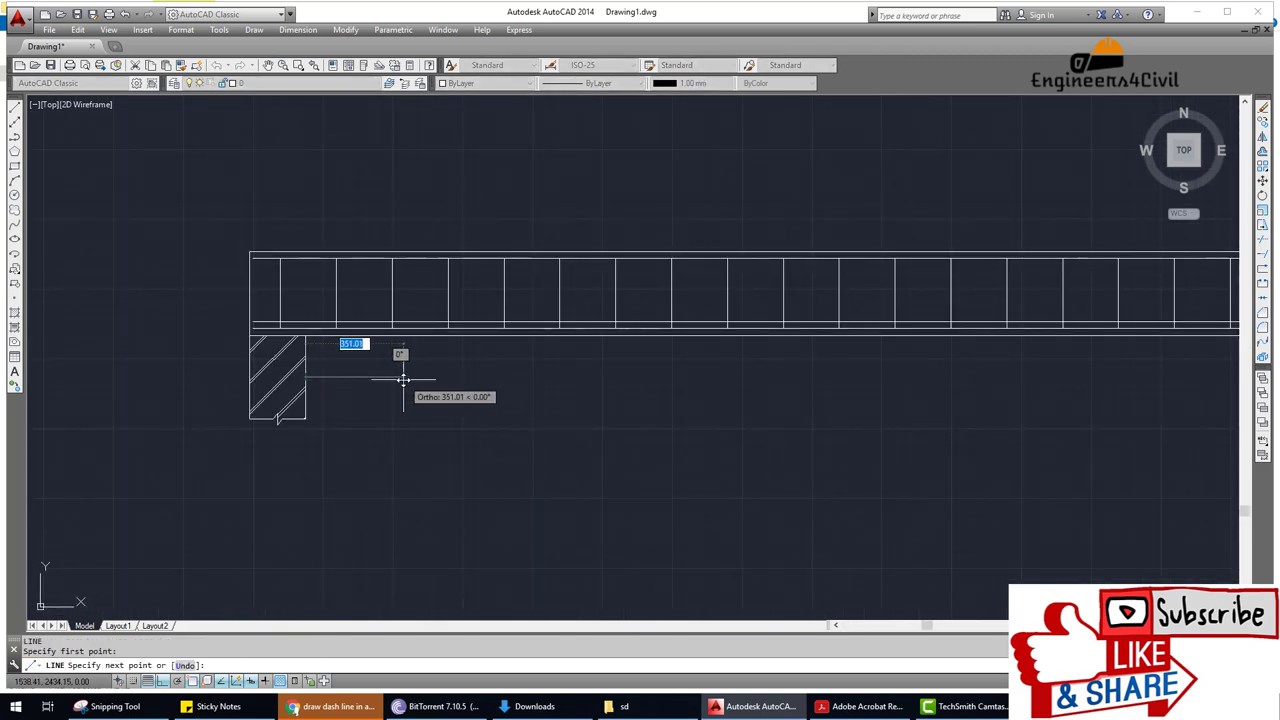
{"action": "type", "text": "900"}
{"action": "key", "text": "Return"}
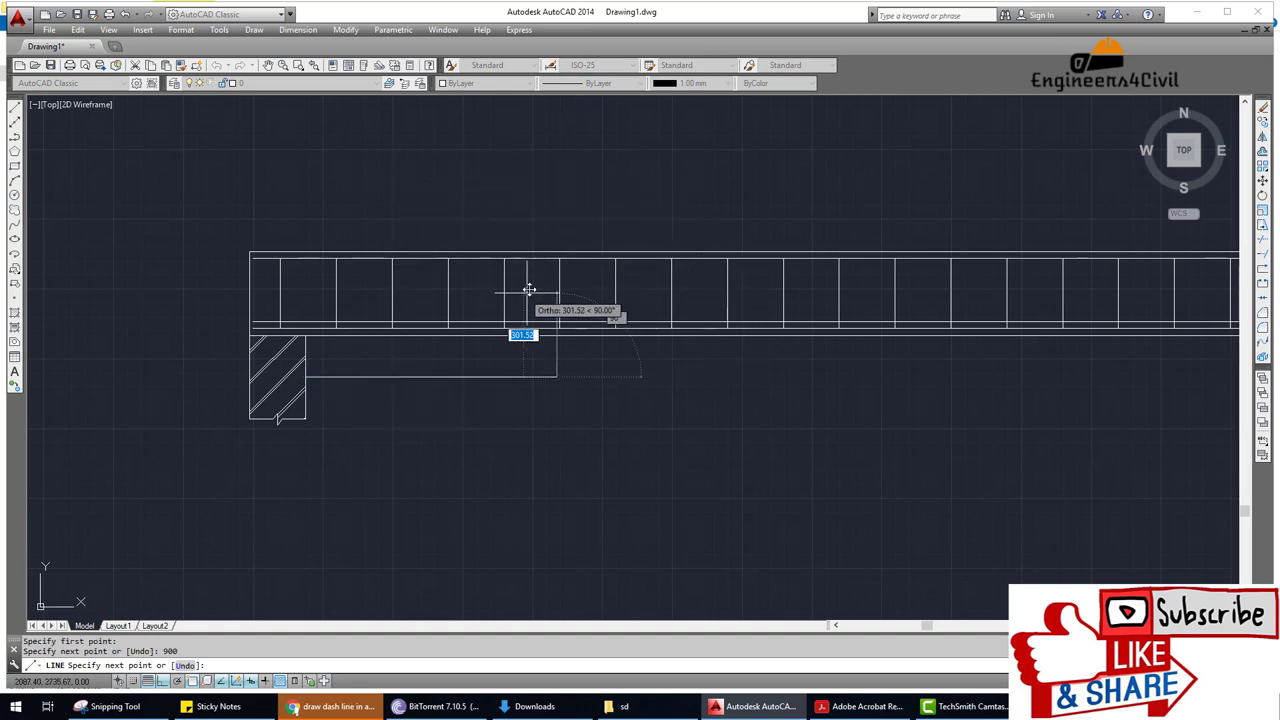
{"action": "left_click", "coordinate": [540, 181]}
{"action": "key", "text": "Escape"}
Draw a matching 900-long line leftward from the right support, then rising vertically.
{"action": "scroll", "coordinate": [705, 280], "scroll_direction": "down", "scroll_amount": 10}
{"action": "middle_click_drag", "start_coordinate": [906, 357], "coordinate": [714, 357]}
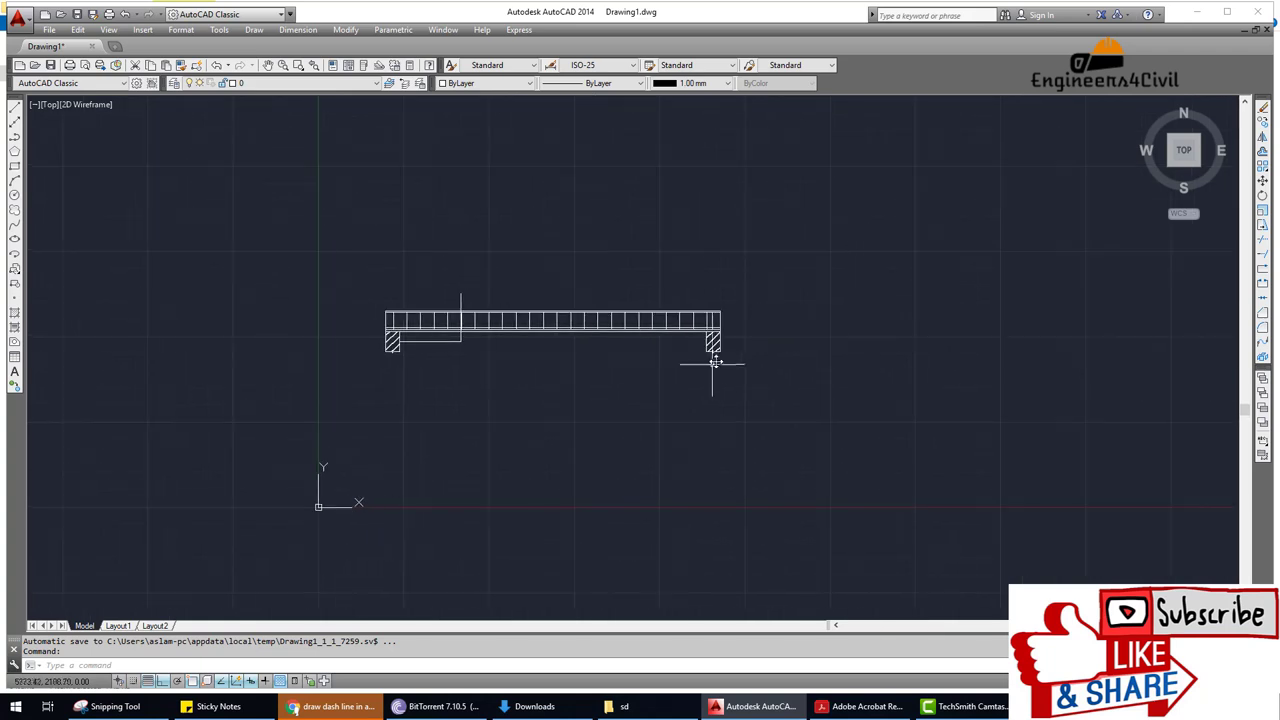
{"action": "scroll", "coordinate": [714, 357], "scroll_direction": "up", "scroll_amount": 10}
{"action": "key", "text": "Return"}
{"action": "left_click", "coordinate": [733, 330]}
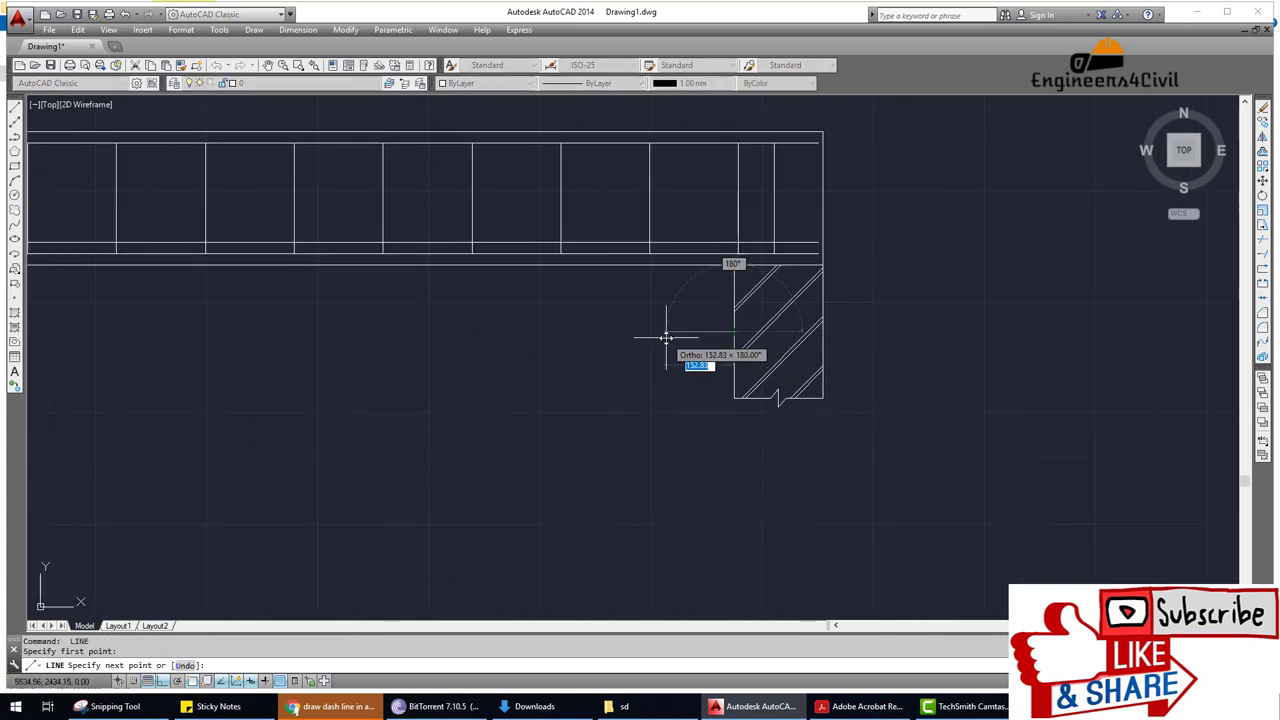
{"action": "key", "text": "Return"}
{"action": "scroll", "coordinate": [660, 335], "scroll_direction": "down", "scroll_amount": 4}
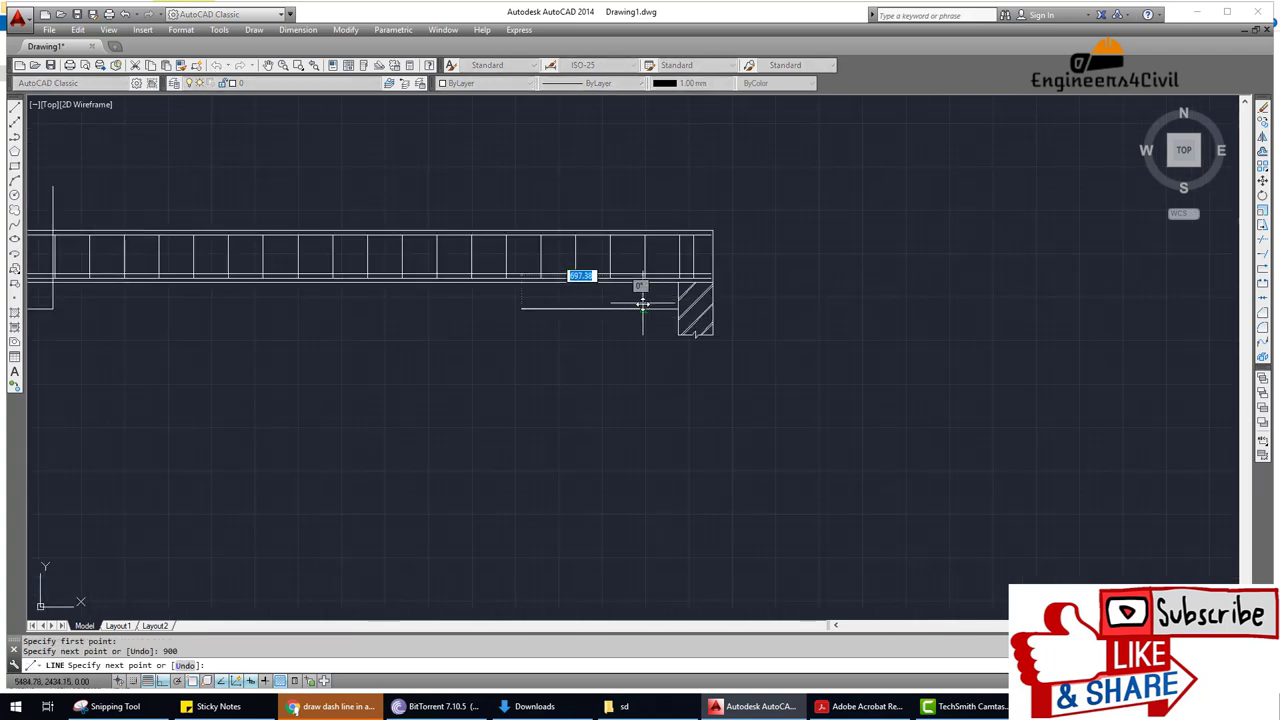
{"action": "left_click", "coordinate": [521, 157]}
Pan back to the left support and begin trimming with all objects as cutting edges.
{"action": "scroll", "coordinate": [480, 335], "scroll_direction": "down", "scroll_amount": 3}
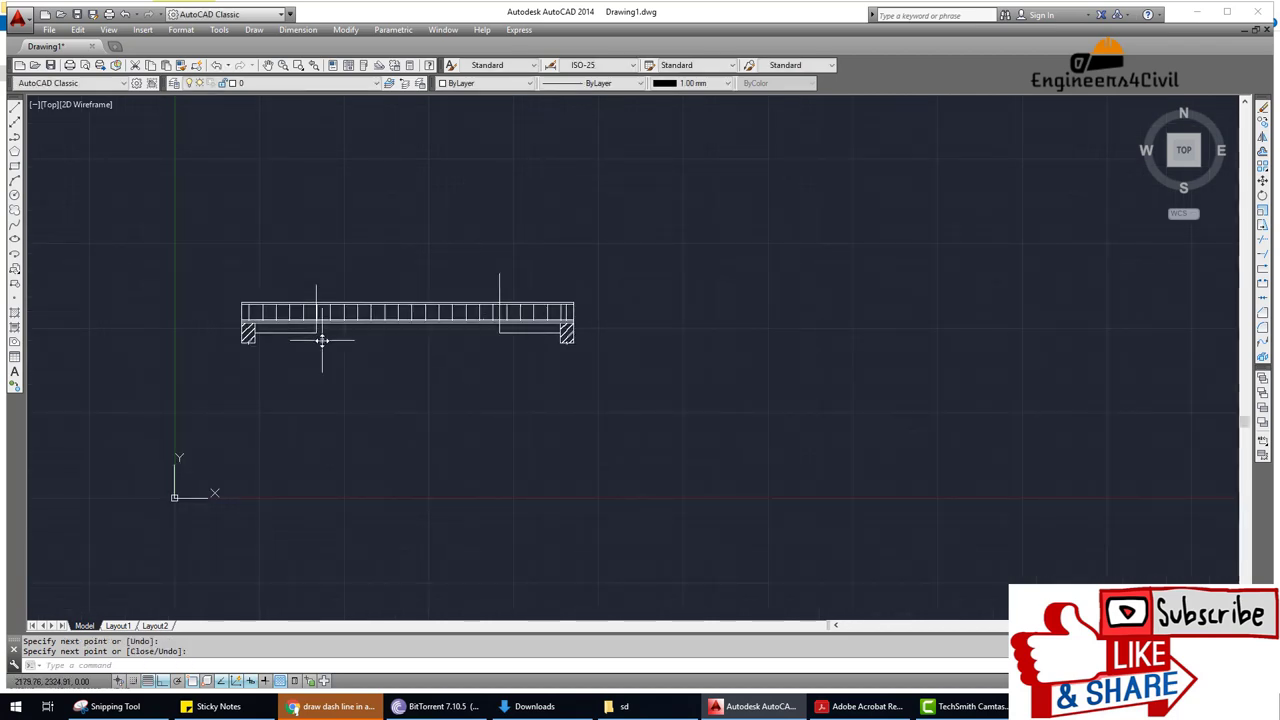
{"action": "middle_click_drag", "start_coordinate": [320, 337], "coordinate": [374, 334]}
{"action": "scroll", "coordinate": [379, 330], "scroll_direction": "up", "scroll_amount": 5}
{"action": "scroll", "coordinate": [372, 318], "scroll_direction": "up", "scroll_amount": 2}
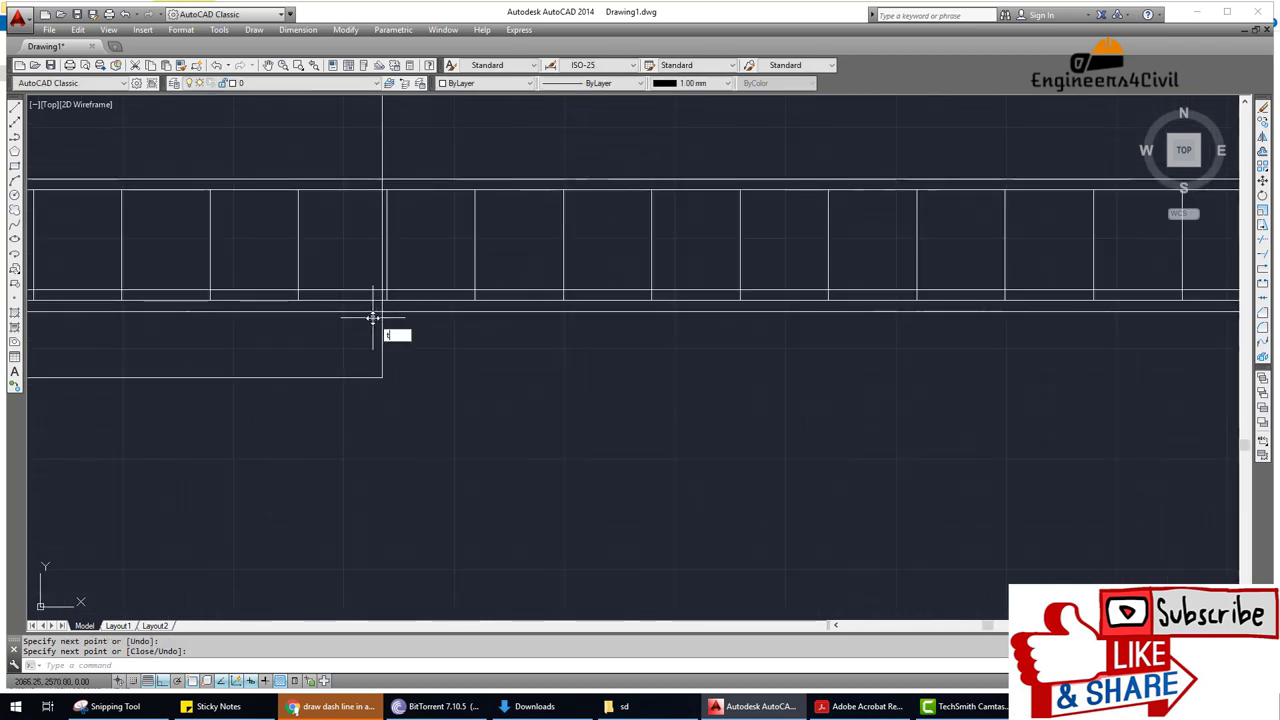
{"action": "type", "text": "r"}
{"action": "key", "text": "Return"}
{"action": "key", "text": "Return"}
Trim away the picked piece of the horizontal bottom bar line.
{"action": "scroll", "coordinate": [375, 291], "scroll_direction": "up", "scroll_amount": 4}
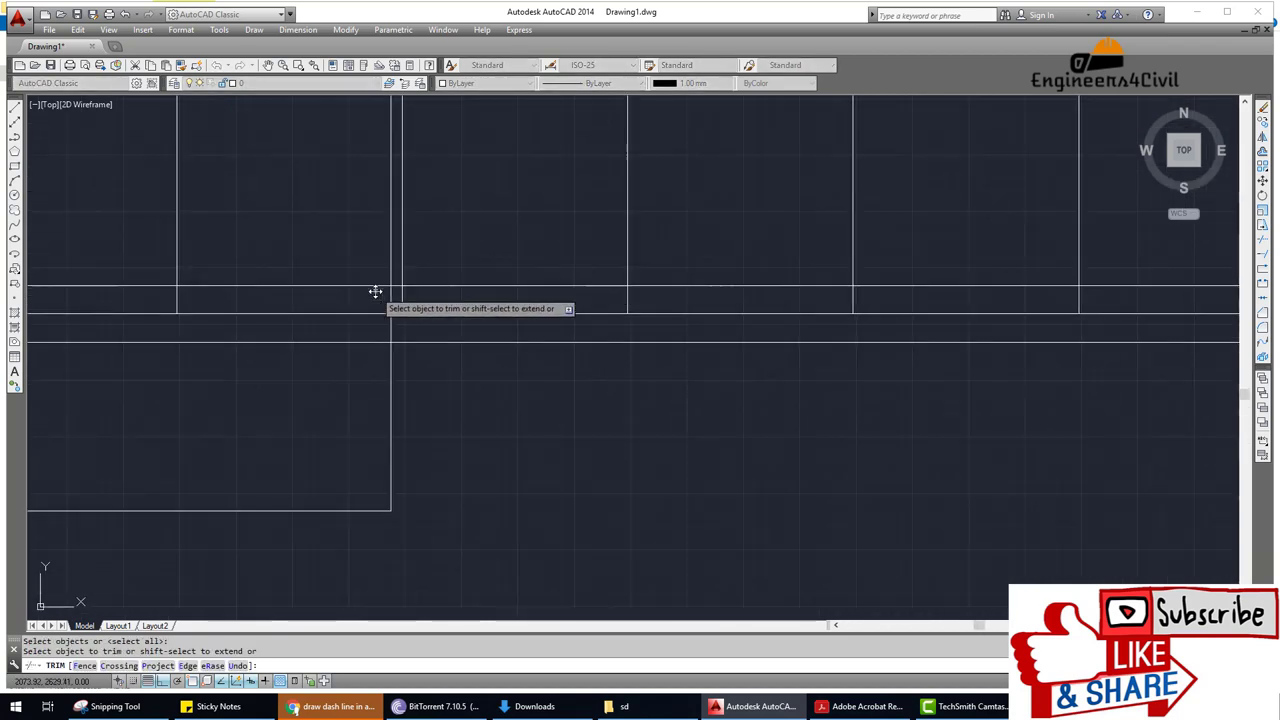
{"action": "scroll", "coordinate": [375, 291], "scroll_direction": "up", "scroll_amount": 2}
{"action": "left_click", "coordinate": [388, 284]}
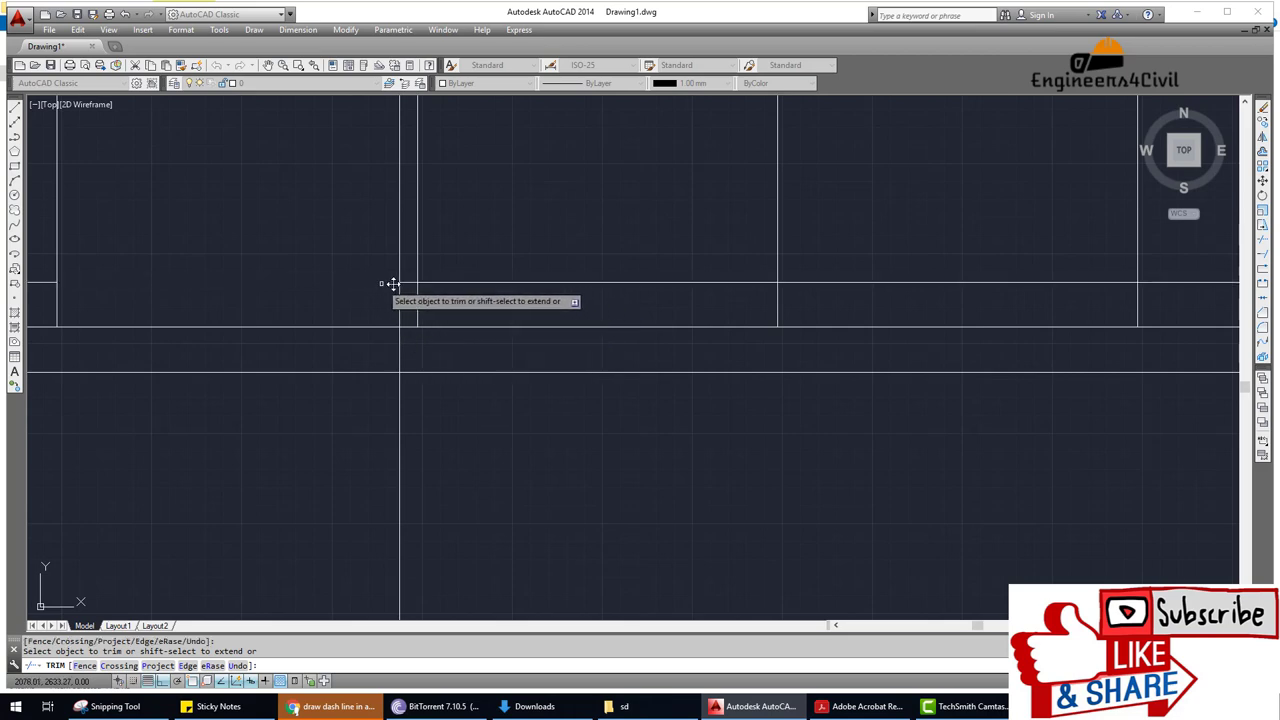
{"action": "scroll", "coordinate": [743, 331], "scroll_direction": "down", "scroll_amount": 3}
{"action": "middle_click_drag", "start_coordinate": [743, 331], "coordinate": [486, 349]}
{"action": "scroll", "coordinate": [803, 301], "scroll_direction": "up", "scroll_amount": 2}
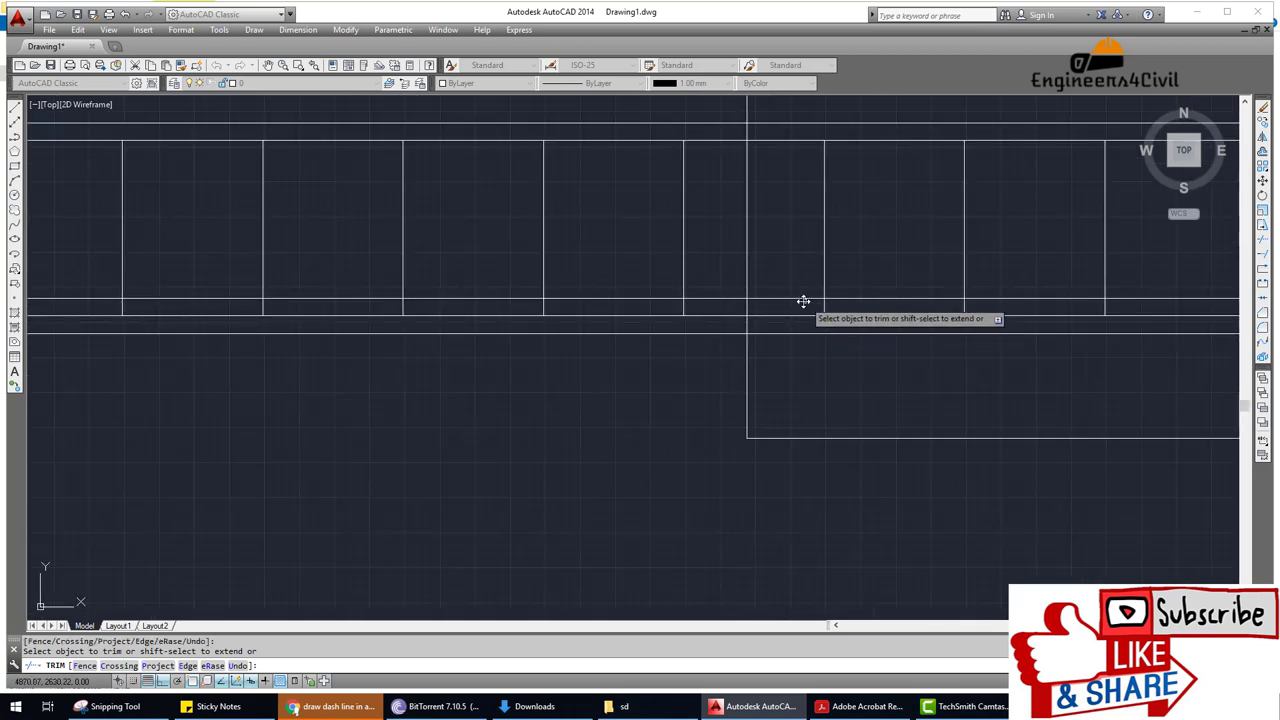
{"action": "scroll", "coordinate": [743, 329], "scroll_direction": "down", "scroll_amount": 2}
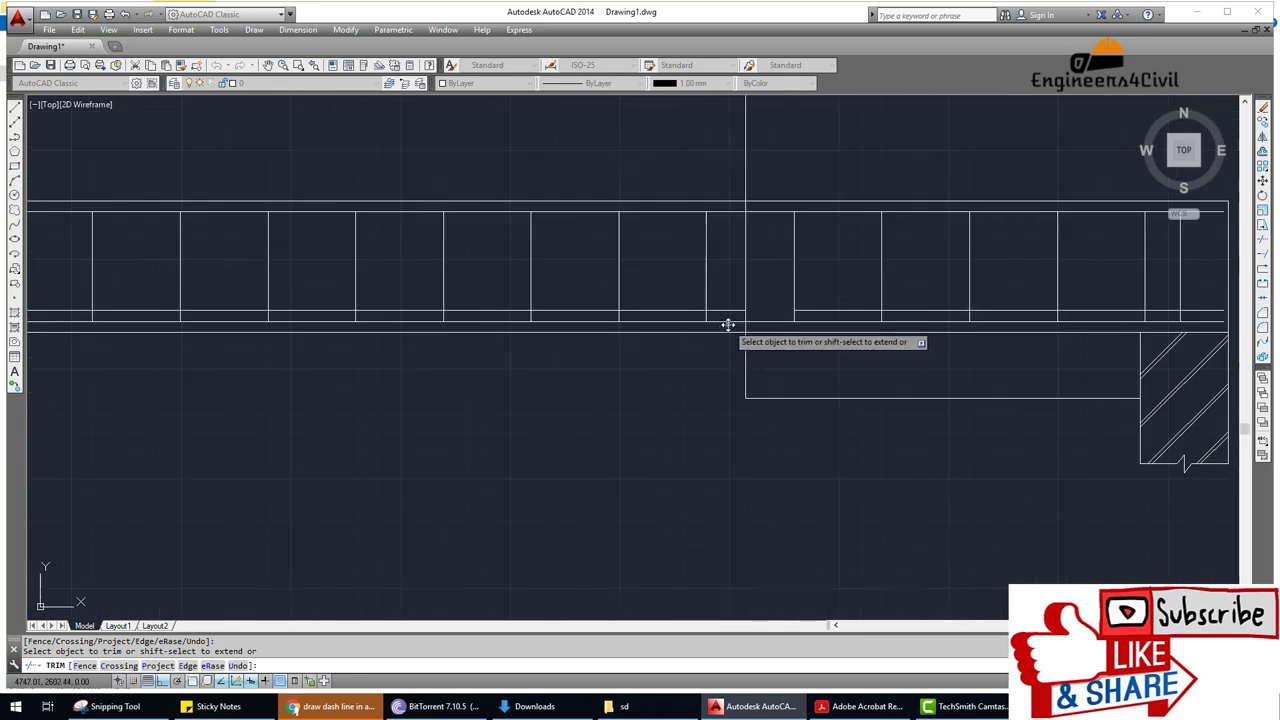
{"action": "scroll", "coordinate": [729, 323], "scroll_direction": "up", "scroll_amount": 4}
Trim the stirrup ends at the guide lines with two crossing windows.
{"action": "left_click", "coordinate": [735, 304]}
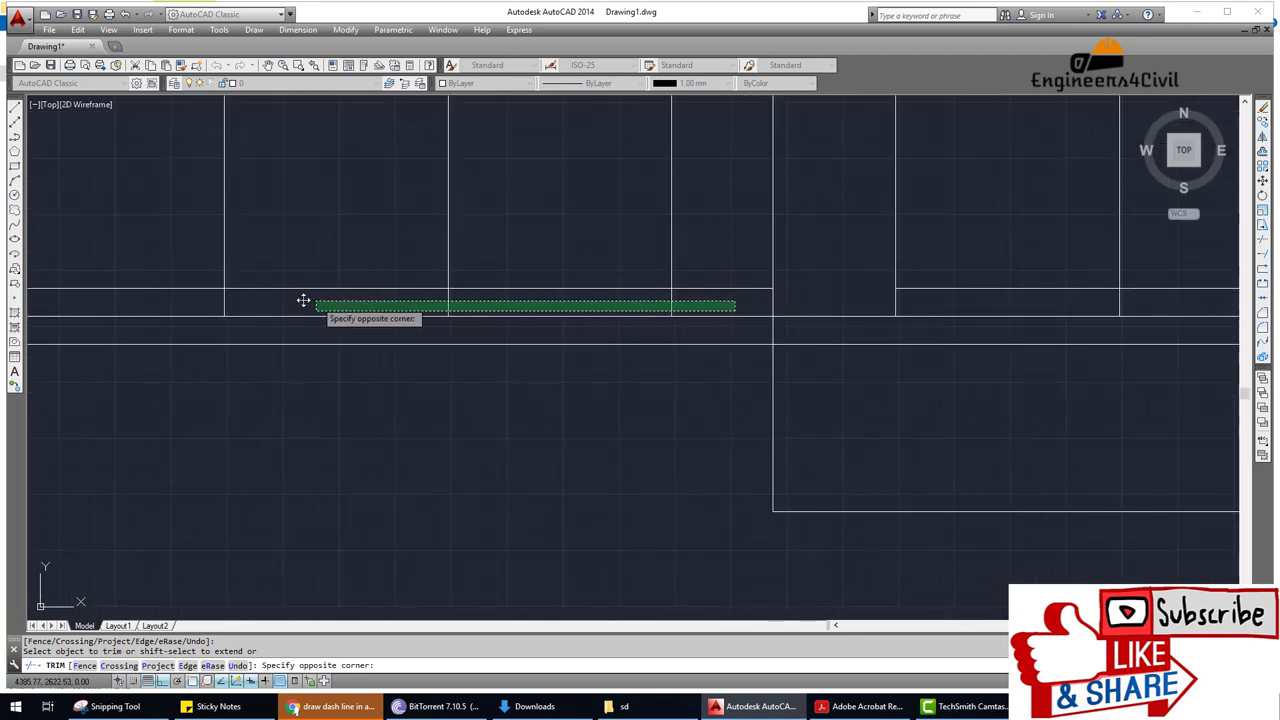
{"action": "left_click", "coordinate": [206, 298]}
{"action": "middle_click_drag", "start_coordinate": [243, 310], "coordinate": [902, 296]}
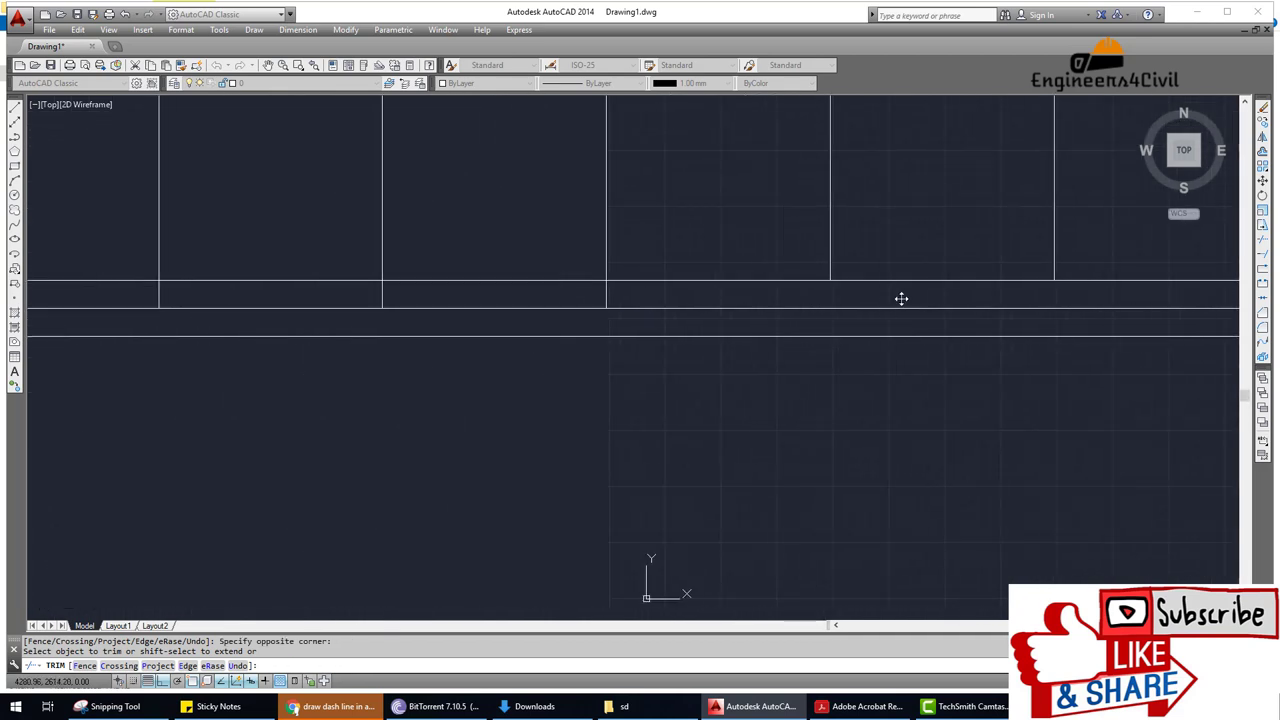
{"action": "left_click", "coordinate": [727, 297]}
{"action": "left_click", "coordinate": [208, 280]}
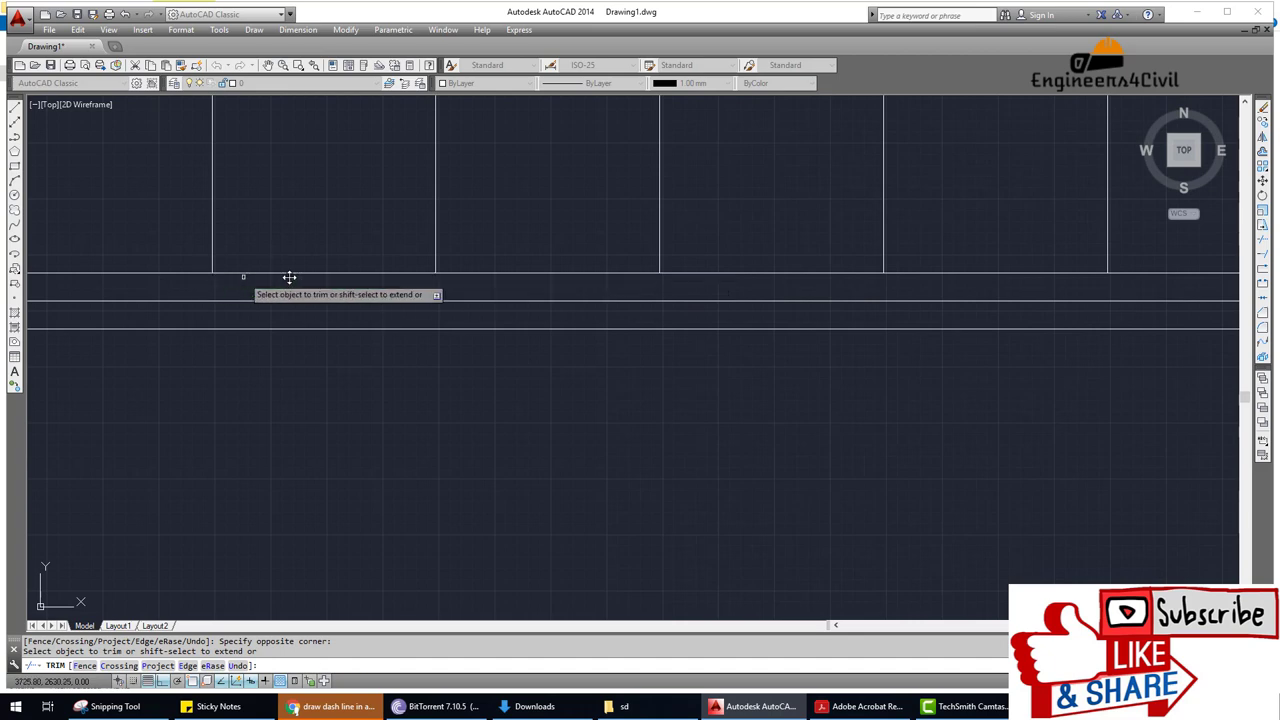
Trim the remaining lower segments under the beam with a crossing window, then start erasing.
{"action": "scroll", "coordinate": [289, 277], "scroll_direction": "down", "scroll_amount": 3}
{"action": "middle_click_drag", "start_coordinate": [309, 303], "coordinate": [454, 295]}
{"action": "scroll", "coordinate": [430, 295], "scroll_direction": "up", "scroll_amount": 2}
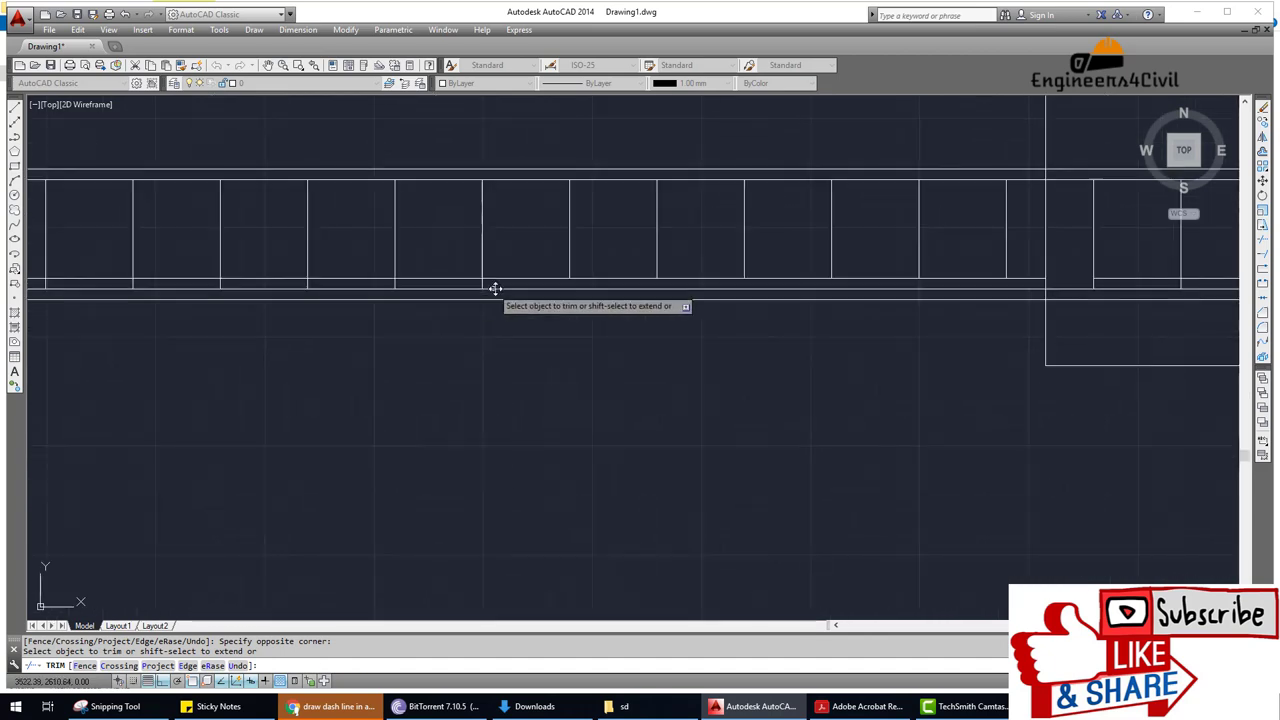
{"action": "left_click", "coordinate": [505, 286]}
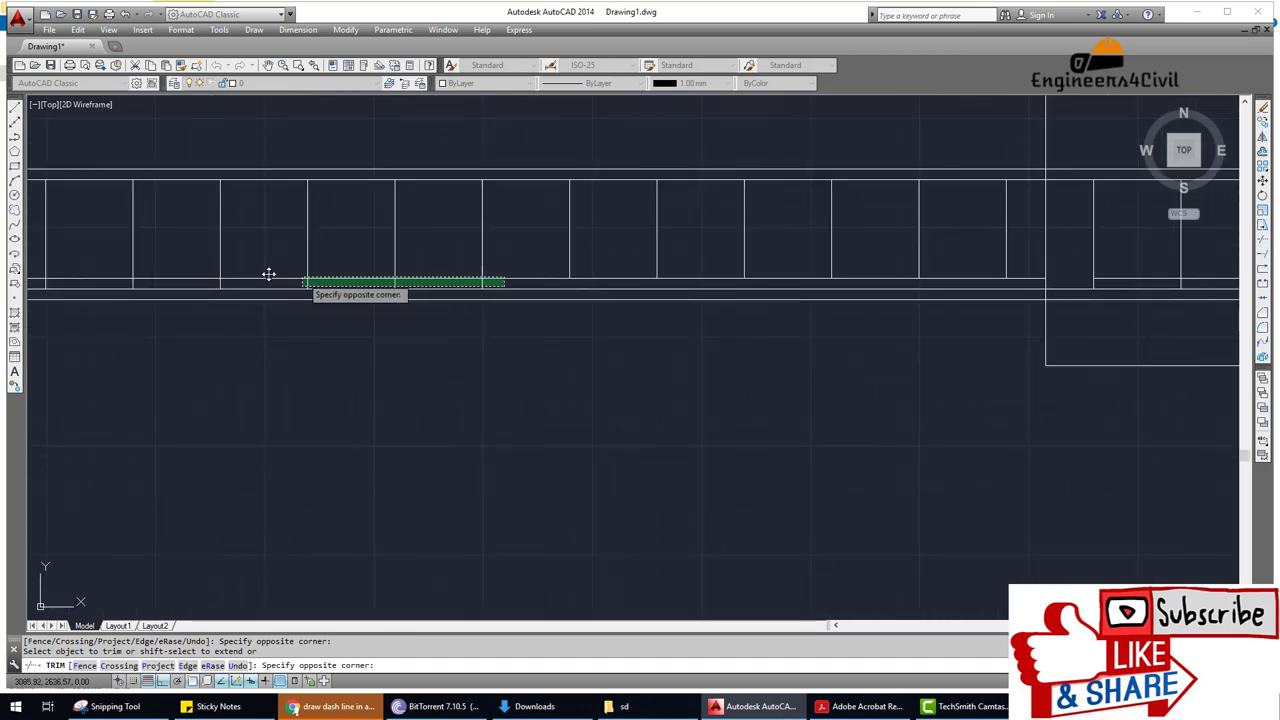
{"action": "left_click", "coordinate": [30, 284]}
{"action": "scroll", "coordinate": [150, 320], "scroll_direction": "down", "scroll_amount": 3}
{"action": "middle_click_drag", "start_coordinate": [137, 329], "coordinate": [309, 323]}
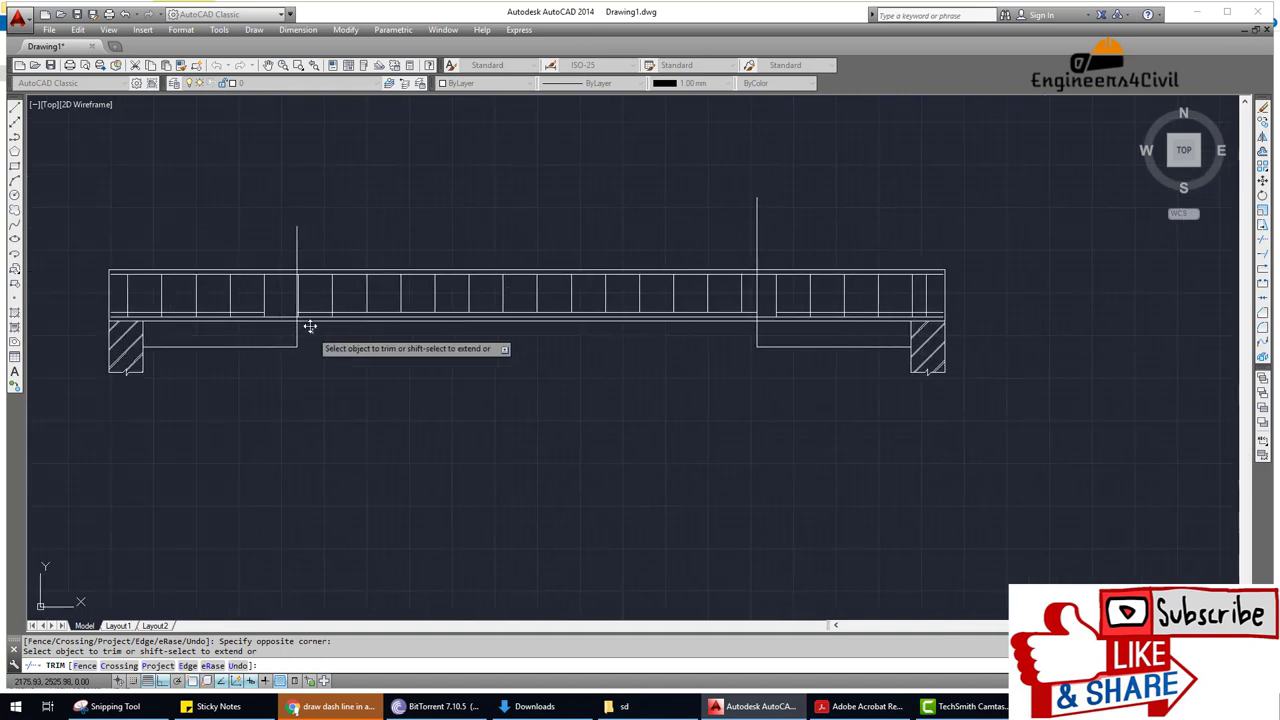
{"action": "scroll", "coordinate": [374, 303], "scroll_direction": "up", "scroll_amount": 3}
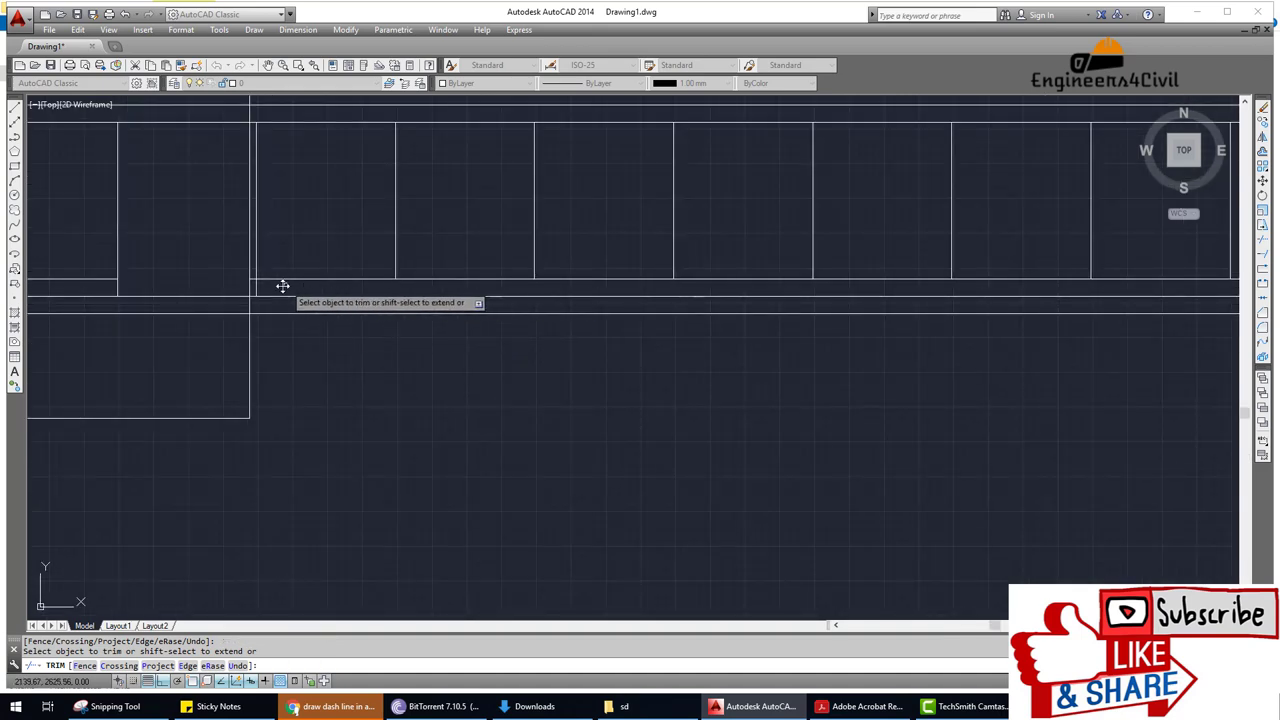
{"action": "scroll", "coordinate": [351, 363], "scroll_direction": "down", "scroll_amount": 2}
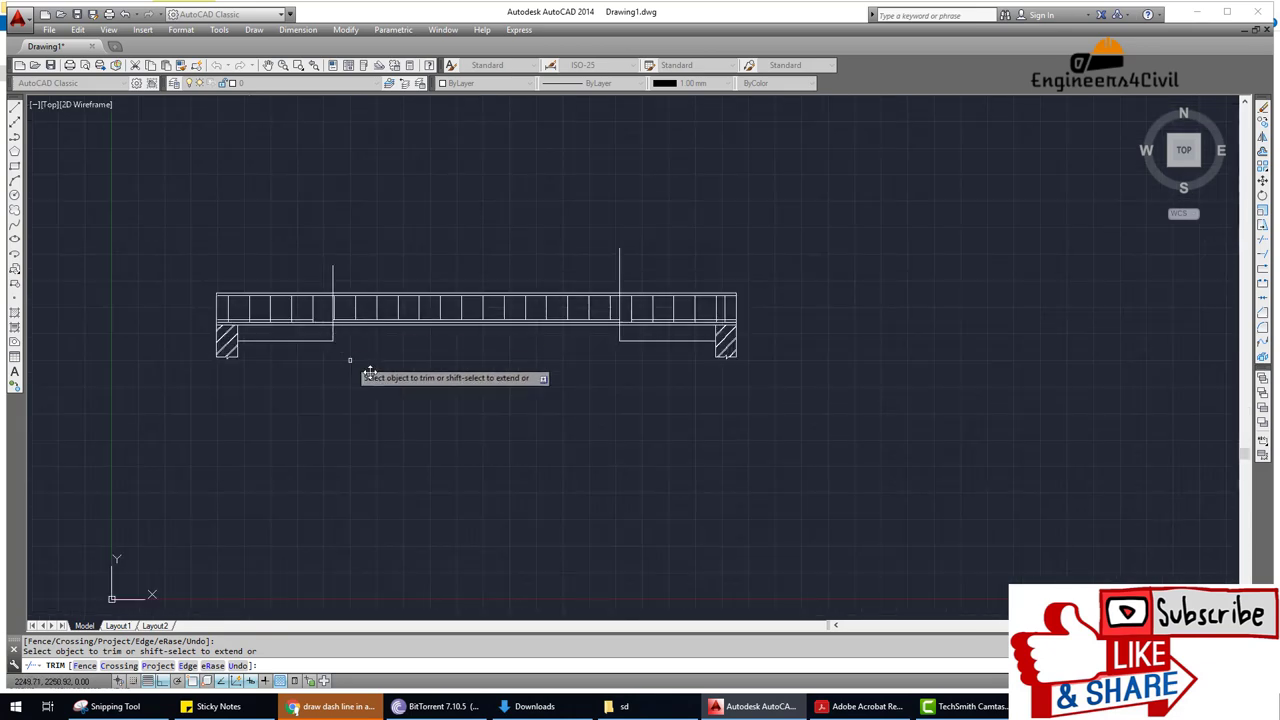
{"action": "key", "text": "Escape"}
{"action": "type", "text": "c"}
{"action": "key", "text": "Return"}
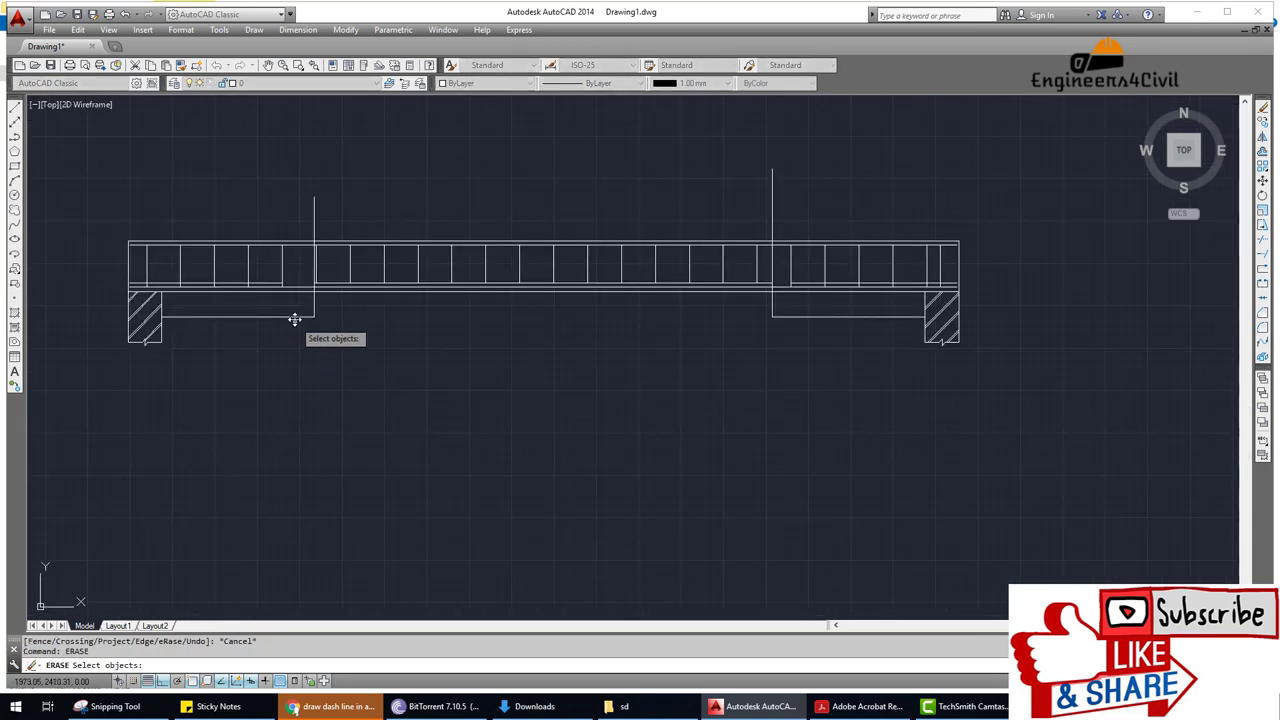
Erase the horizontal and vertical guide lines at both supports.
{"action": "left_click", "coordinate": [295, 316]}
{"action": "left_click", "coordinate": [314, 305]}
{"action": "left_click", "coordinate": [829, 316]}
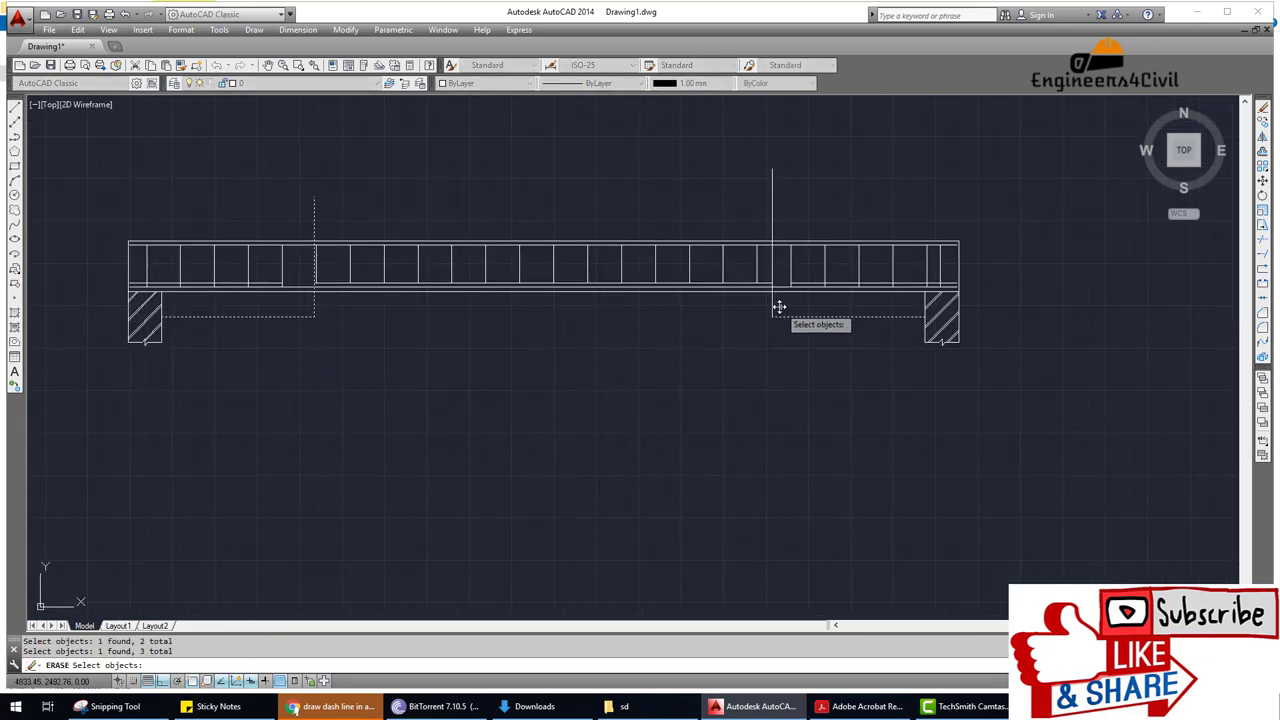
{"action": "key", "text": "Return"}
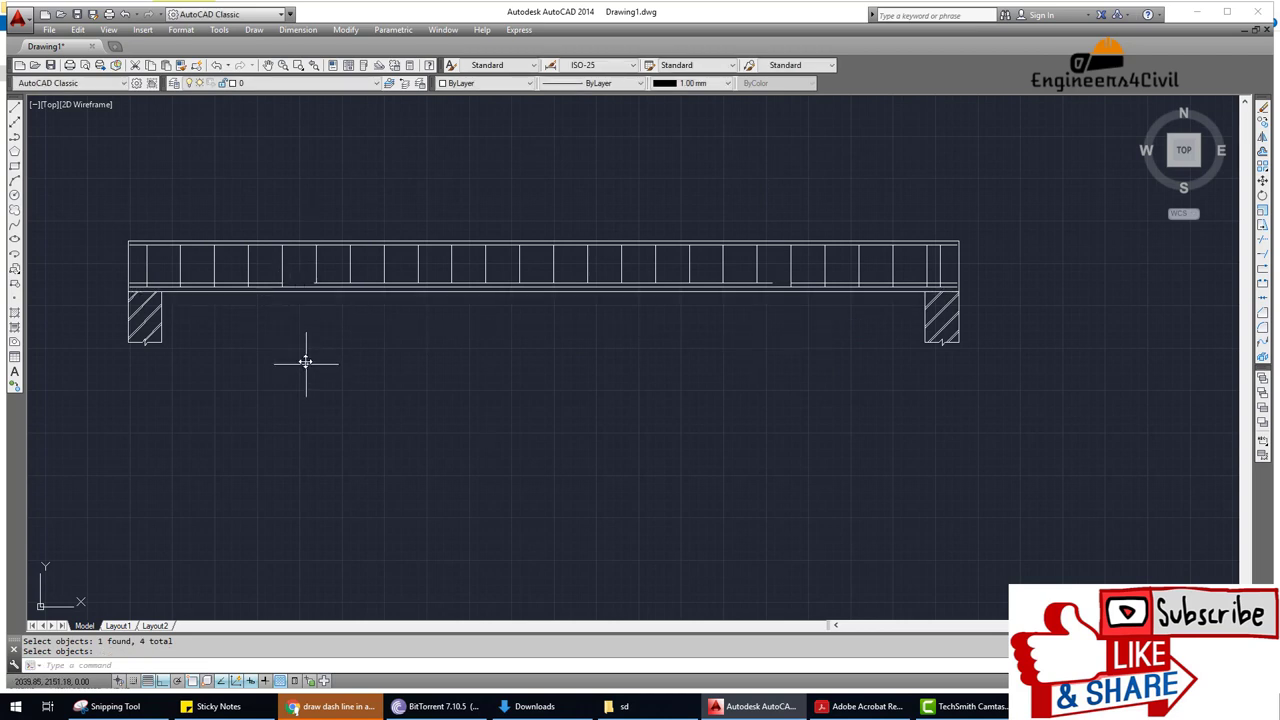
Restart erase and select the beam's two lower lines near the right support.
{"action": "key", "text": "Return"}
{"action": "left_click", "coordinate": [796, 284]}
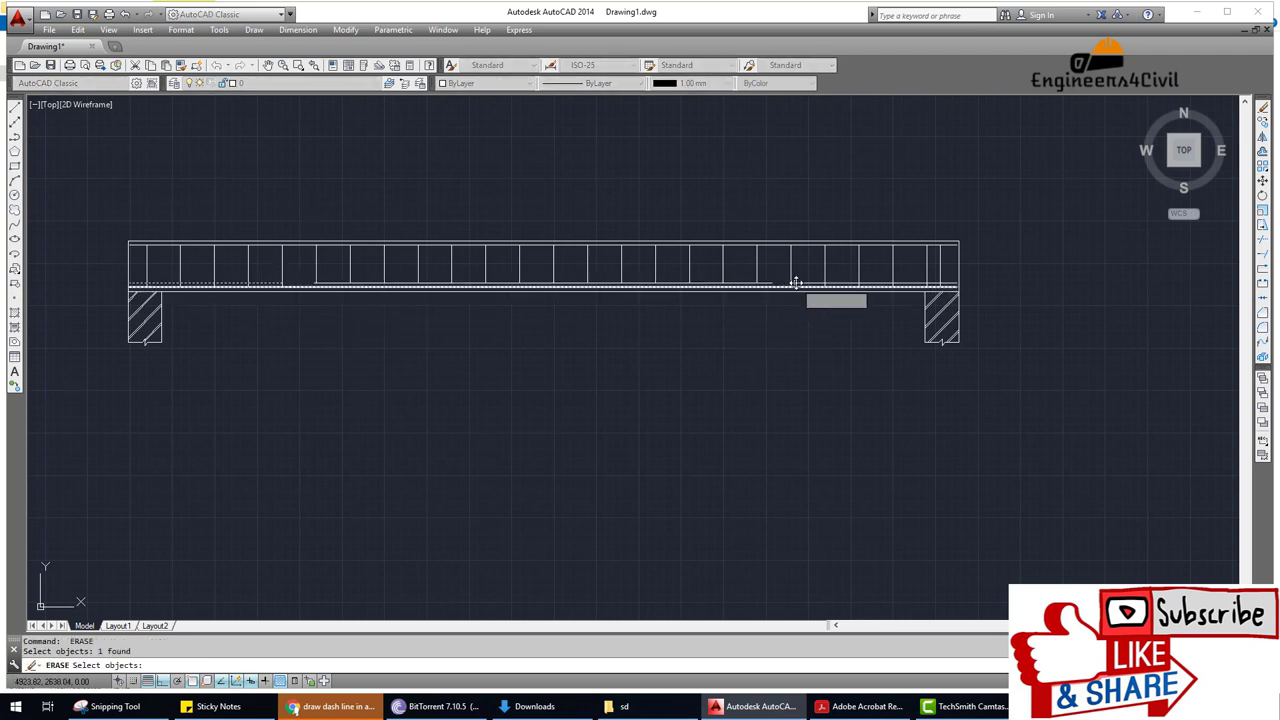
{"action": "left_click", "coordinate": [797, 282]}
{"action": "scroll", "coordinate": [288, 291], "scroll_direction": "up", "scroll_amount": 3}
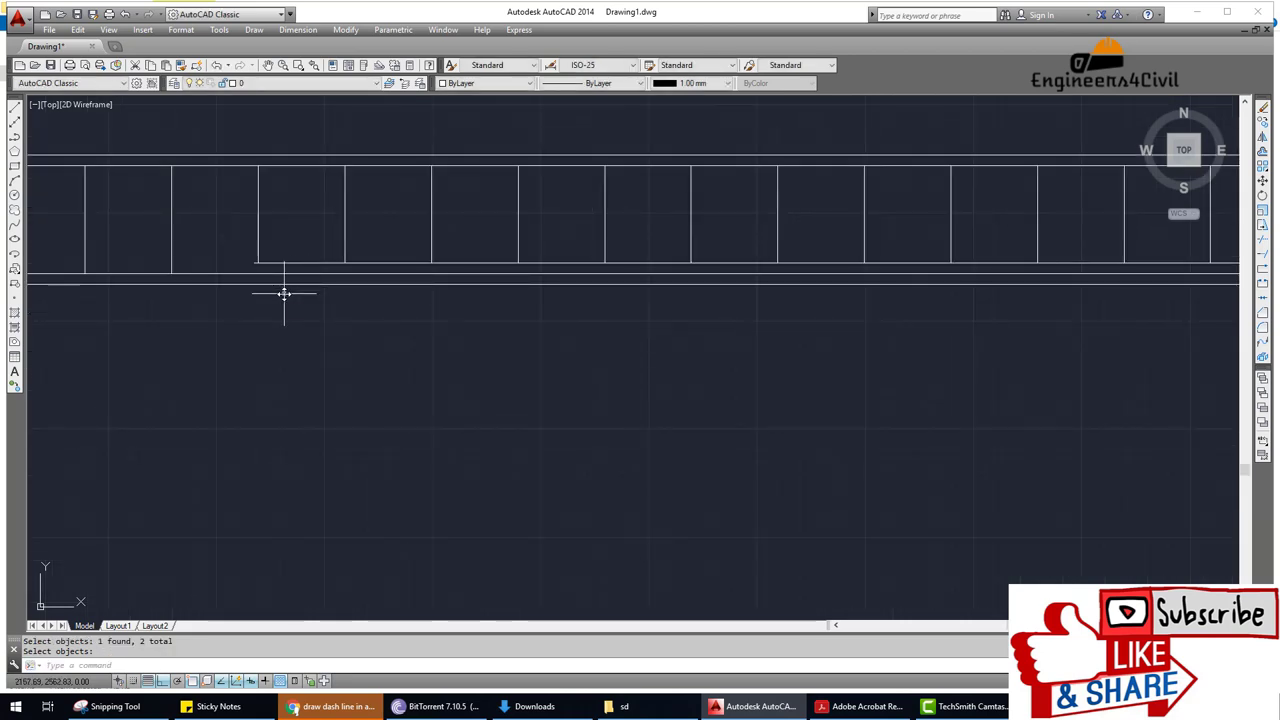
Erase the two lower lines and start a bent-up bar line at the bottom bar's left end, Ortho off.
{"action": "key", "text": "Return"}
{"action": "type", "text": "l"}
{"action": "key", "text": "Return"}
{"action": "scroll", "coordinate": [281, 256], "scroll_direction": "up", "scroll_amount": 5}
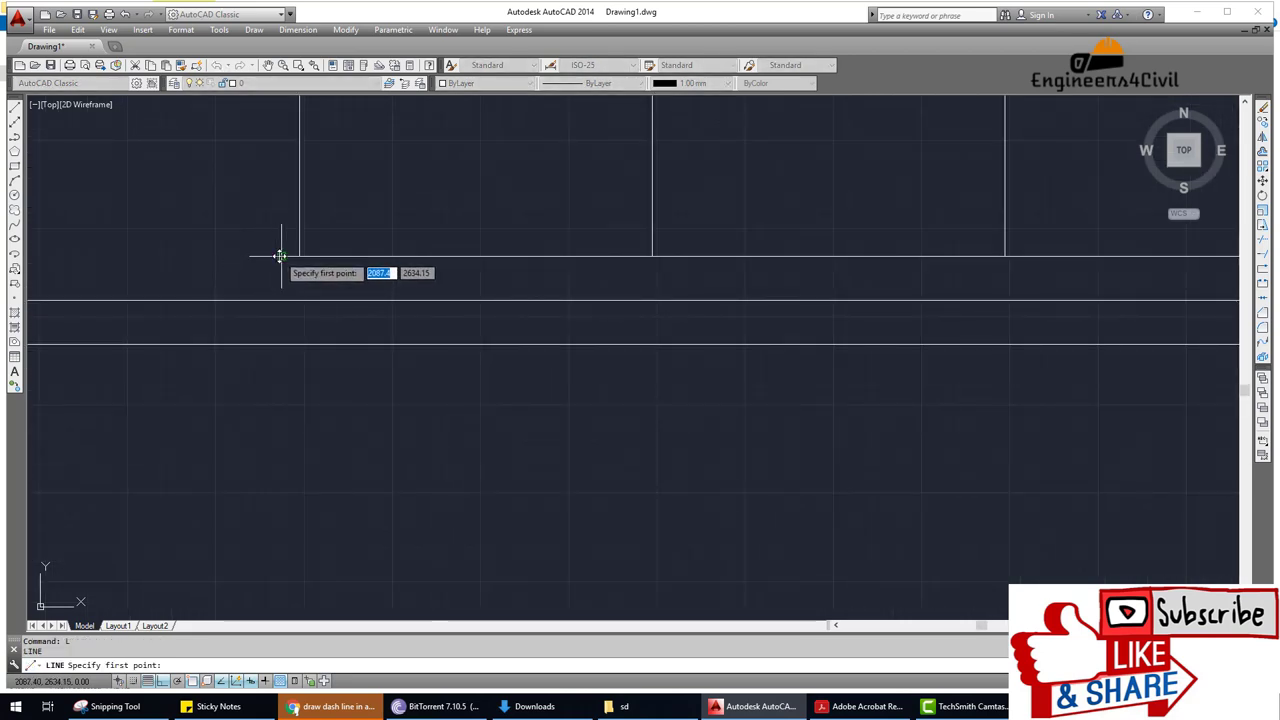
{"action": "left_click", "coordinate": [281, 256]}
{"action": "scroll", "coordinate": [281, 256], "scroll_direction": "down", "scroll_amount": 2}
{"action": "scroll", "coordinate": [281, 256], "scroll_direction": "down", "scroll_amount": 3}
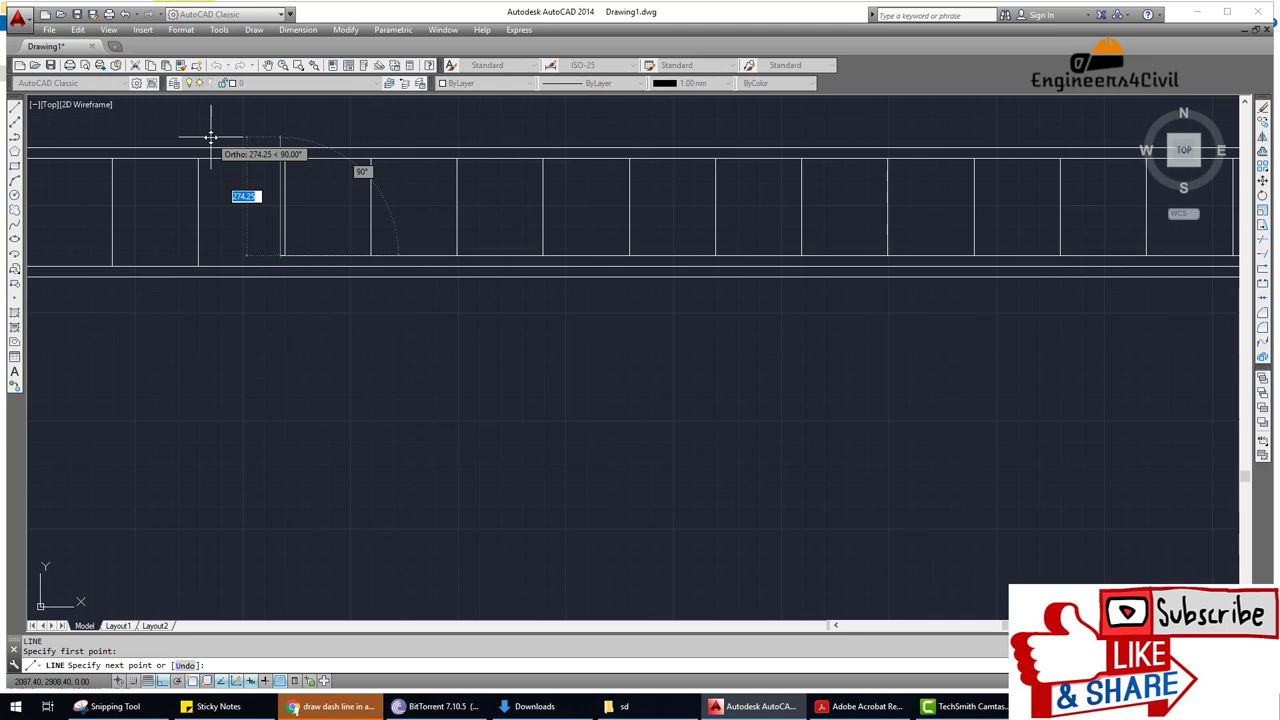
{"action": "key", "text": "F8"}
{"action": "middle_click_drag", "start_coordinate": [197, 126], "coordinate": [306, 208]}
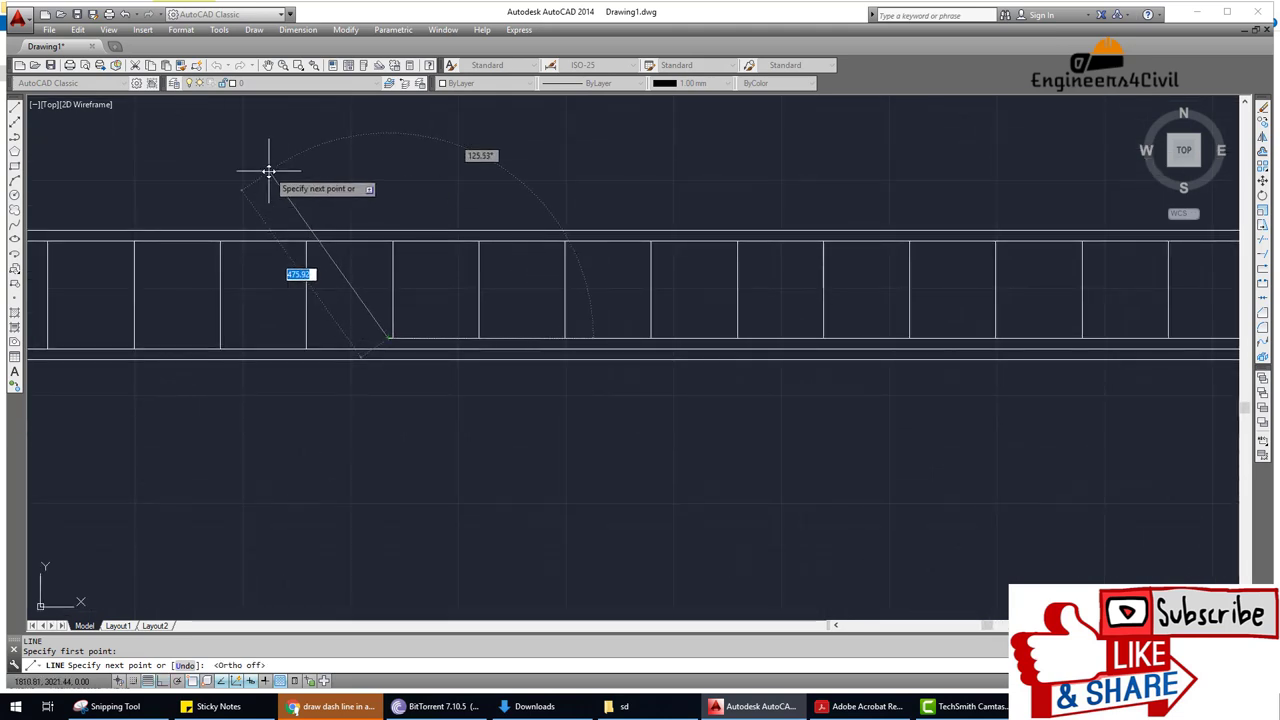
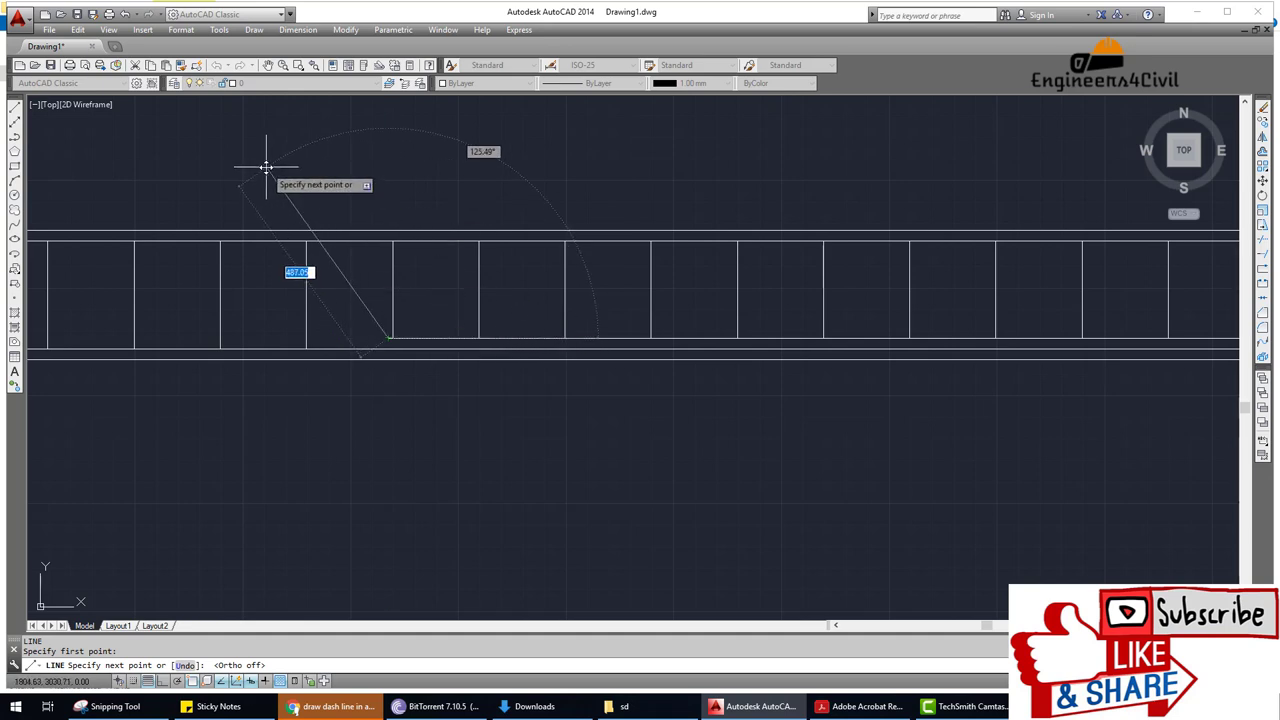
Draw the left bent-up bar at 135° and the right one at 45° from the bottom bar.
{"action": "key", "text": "Return"}
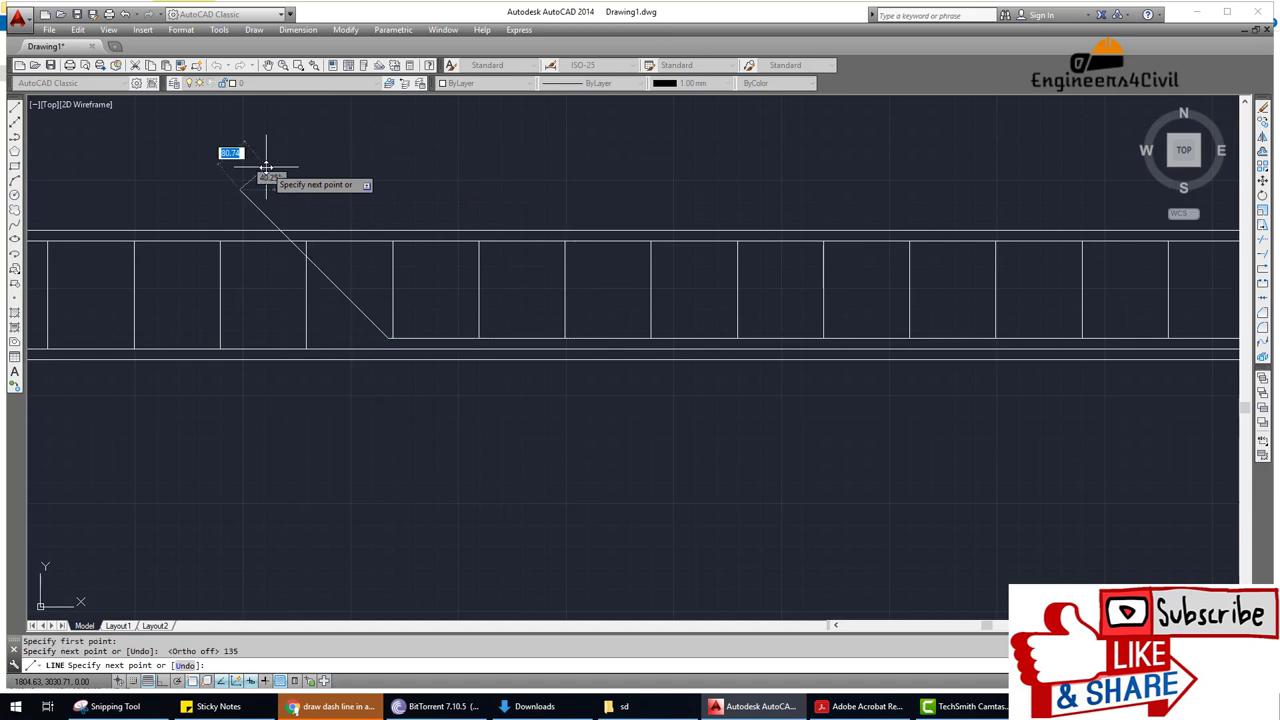
{"action": "key", "text": "Escape"}
{"action": "scroll", "coordinate": [290, 175], "scroll_direction": "down", "scroll_amount": 5}
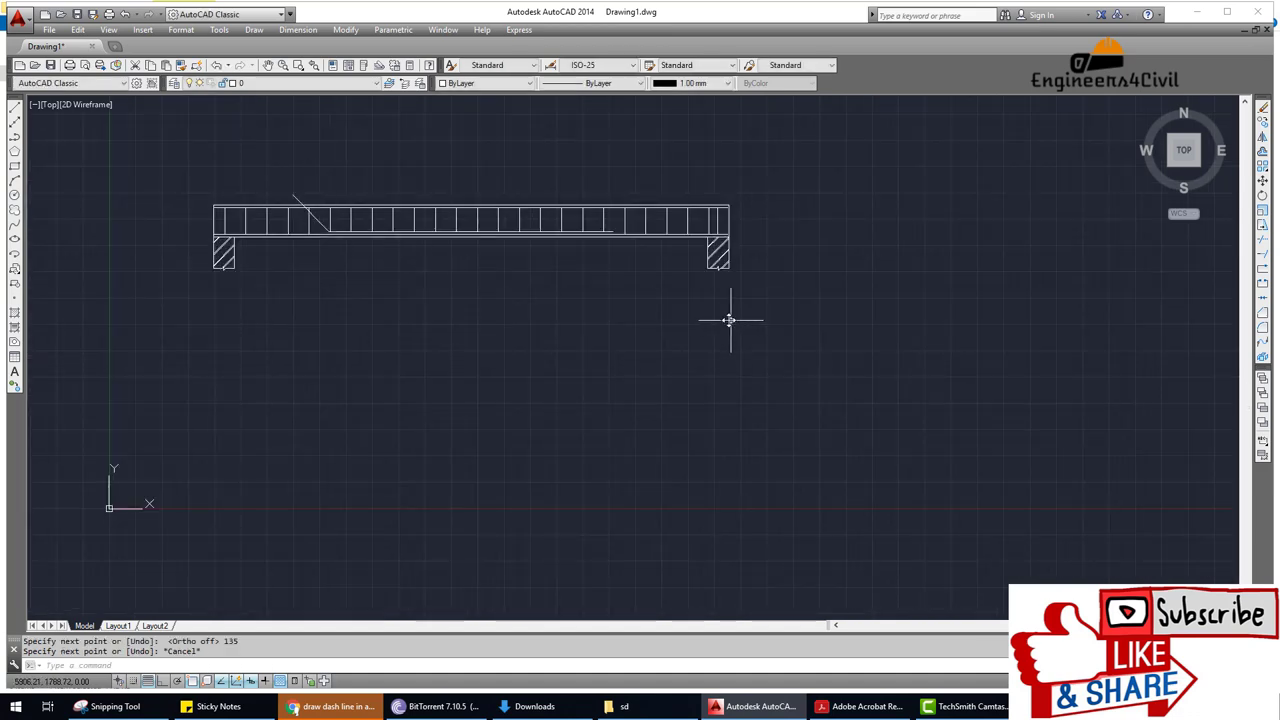
{"action": "scroll", "coordinate": [503, 280], "scroll_direction": "down", "scroll_amount": 1}
{"action": "scroll", "coordinate": [503, 280], "scroll_direction": "up", "scroll_amount": 4}
{"action": "key", "text": "Return"}
{"action": "left_click", "coordinate": [443, 263]}
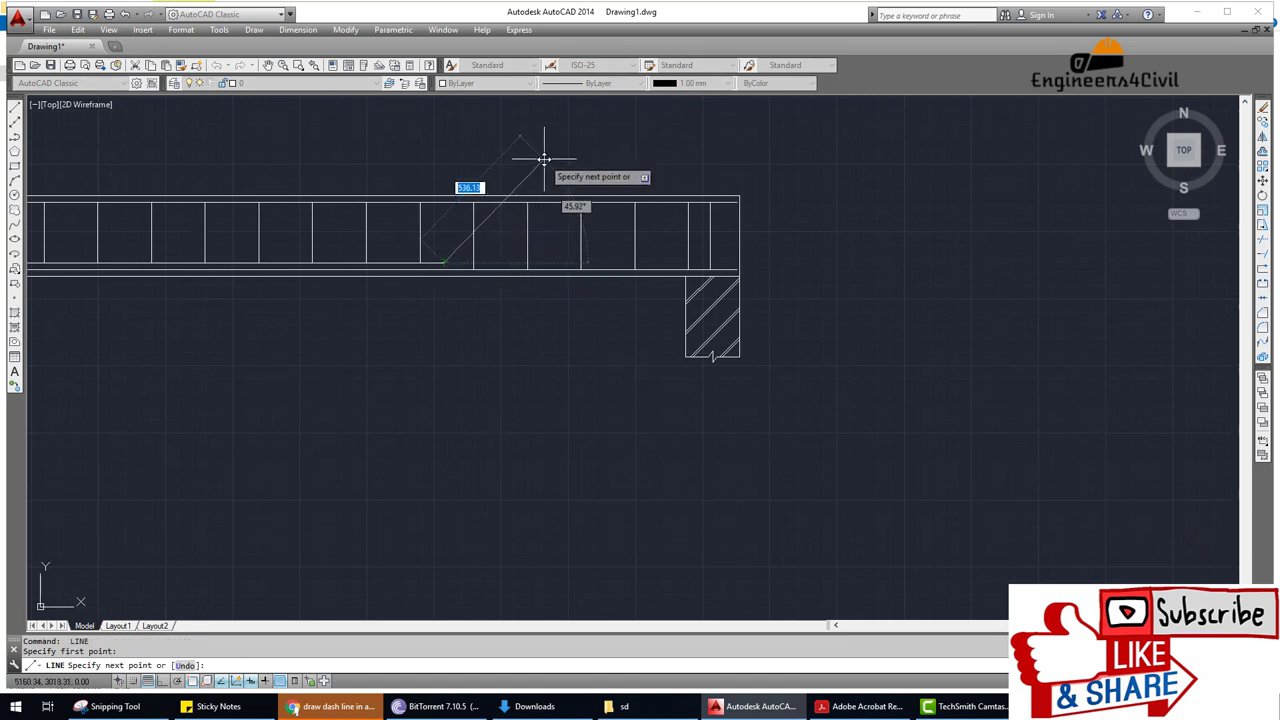
{"action": "type", "text": "45"}
{"action": "key", "text": "Return"}
{"action": "key", "text": "Escape"}
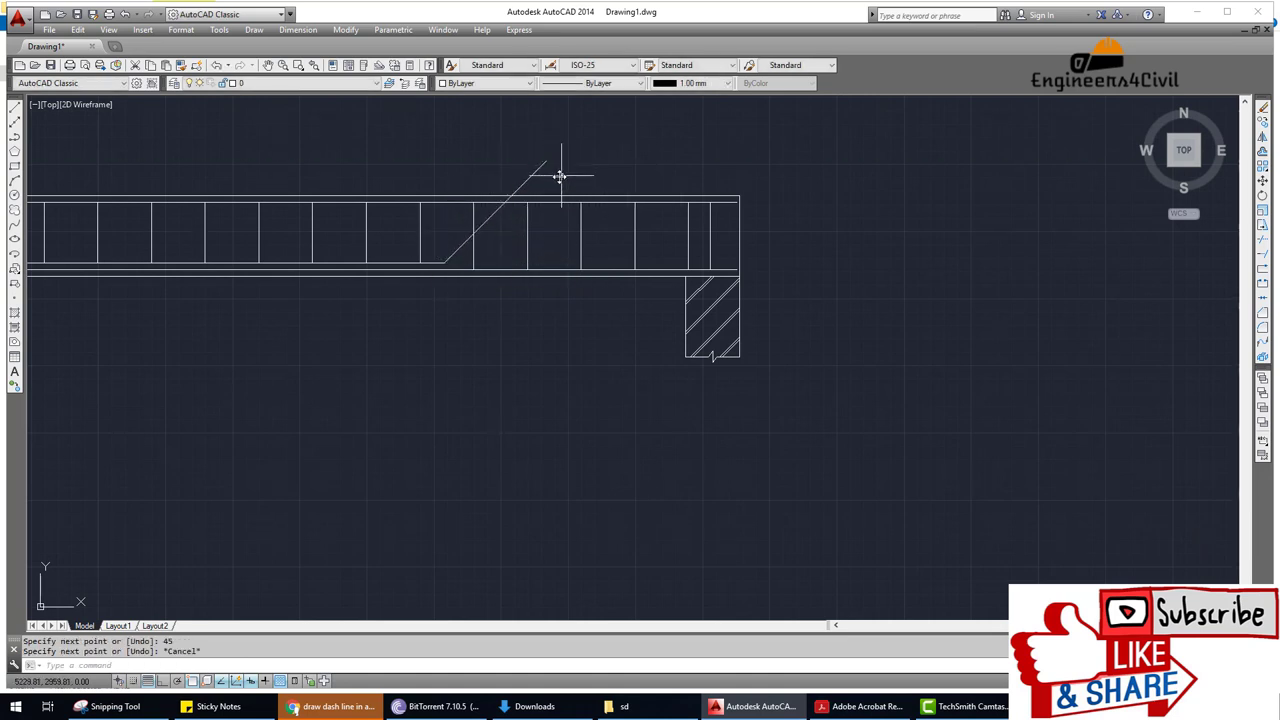
Trim the bent-up bars where they extend above the top bar.
{"action": "type", "text": "tr"}
{"action": "key", "text": "Return"}
{"action": "scroll", "coordinate": [515, 210], "scroll_direction": "up", "scroll_amount": 3}
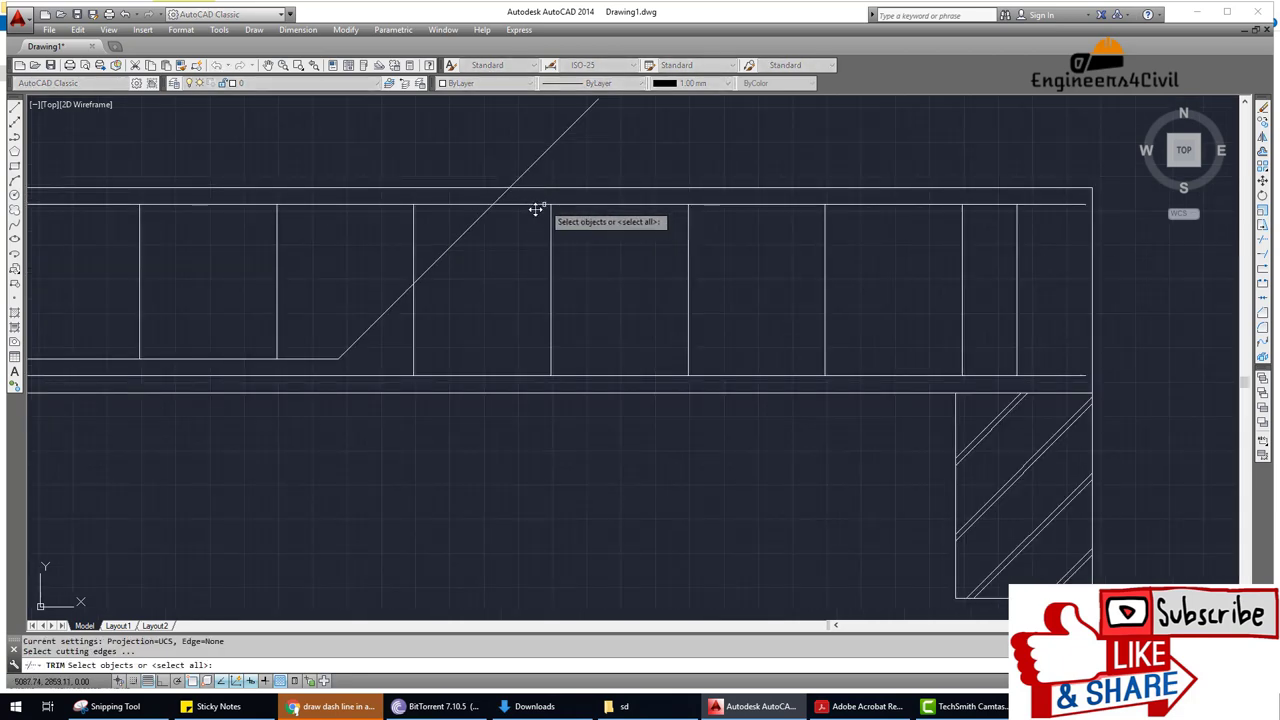
{"action": "key", "text": "Return"}
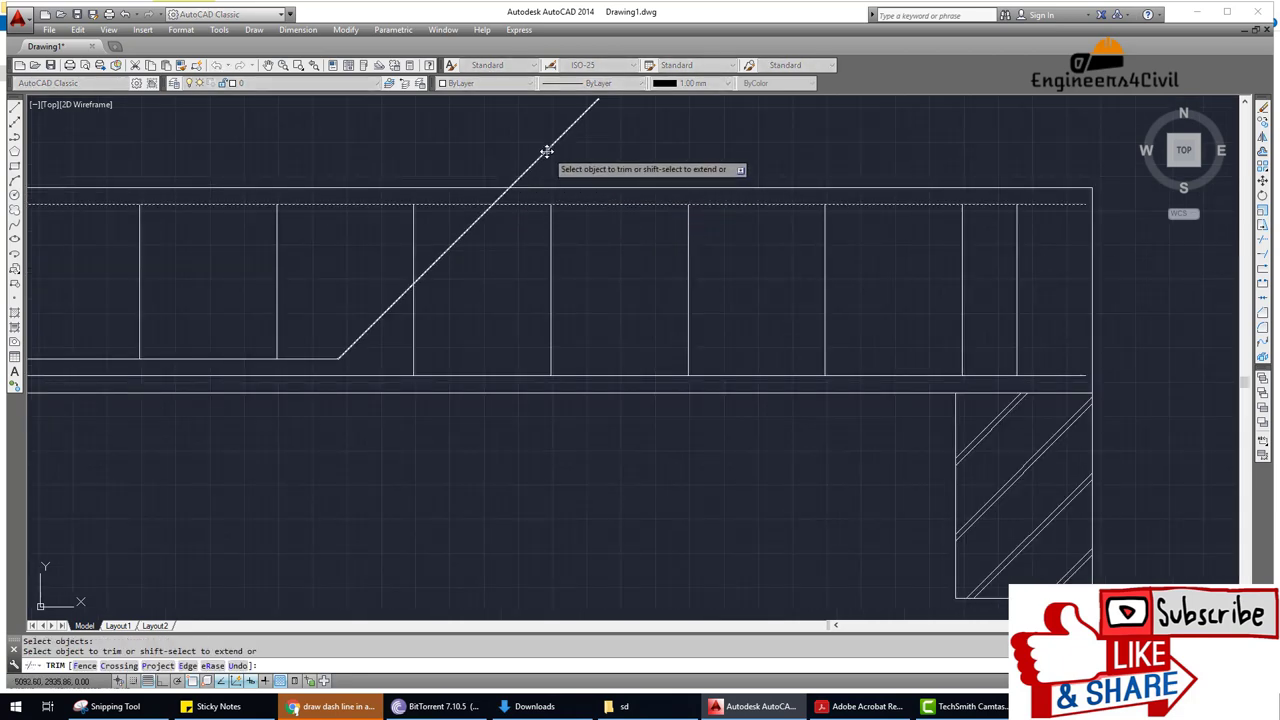
{"action": "scroll", "coordinate": [565, 210], "scroll_direction": "down", "scroll_amount": 5}
{"action": "scroll", "coordinate": [231, 209], "scroll_direction": "up", "scroll_amount": 2}
{"action": "scroll", "coordinate": [814, 291], "scroll_direction": "up", "scroll_amount": 3}
{"action": "scroll", "coordinate": [437, 289], "scroll_direction": "down", "scroll_amount": 5}
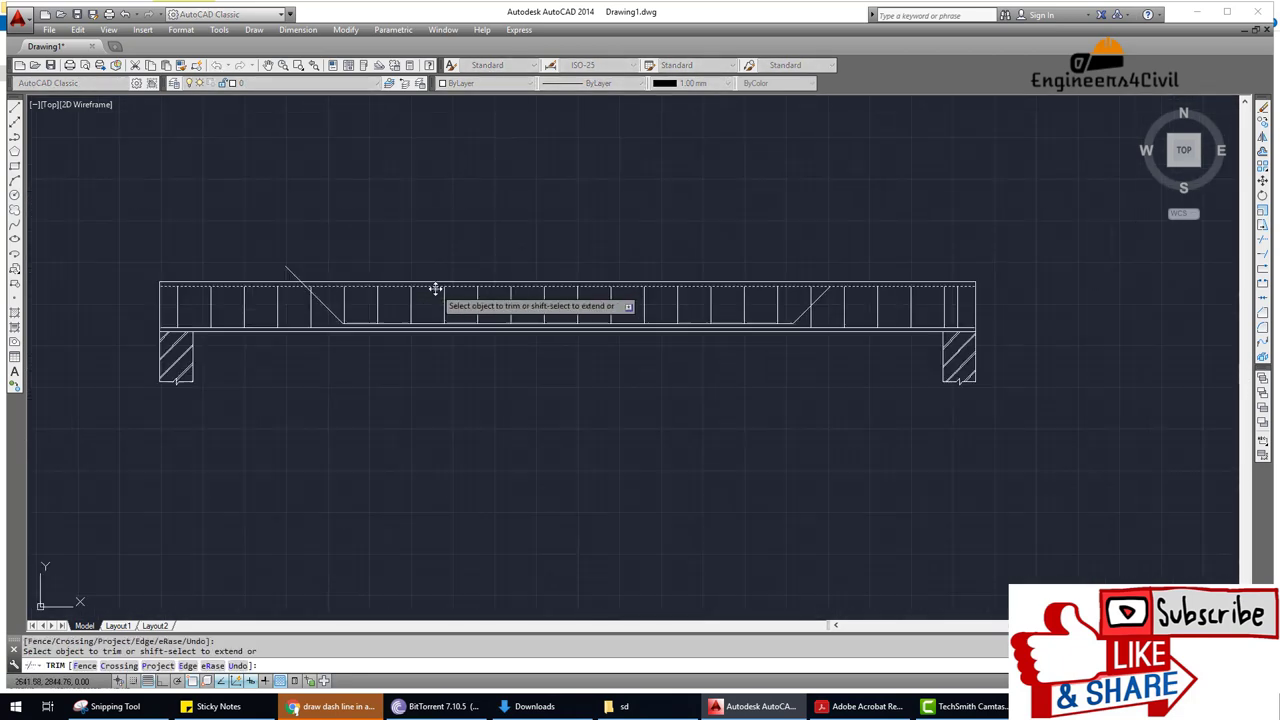
{"action": "scroll", "coordinate": [300, 261], "scroll_direction": "up", "scroll_amount": 5}
{"action": "left_click", "coordinate": [272, 311]}
{"action": "scroll", "coordinate": [400, 340], "scroll_direction": "down", "scroll_amount": 5}
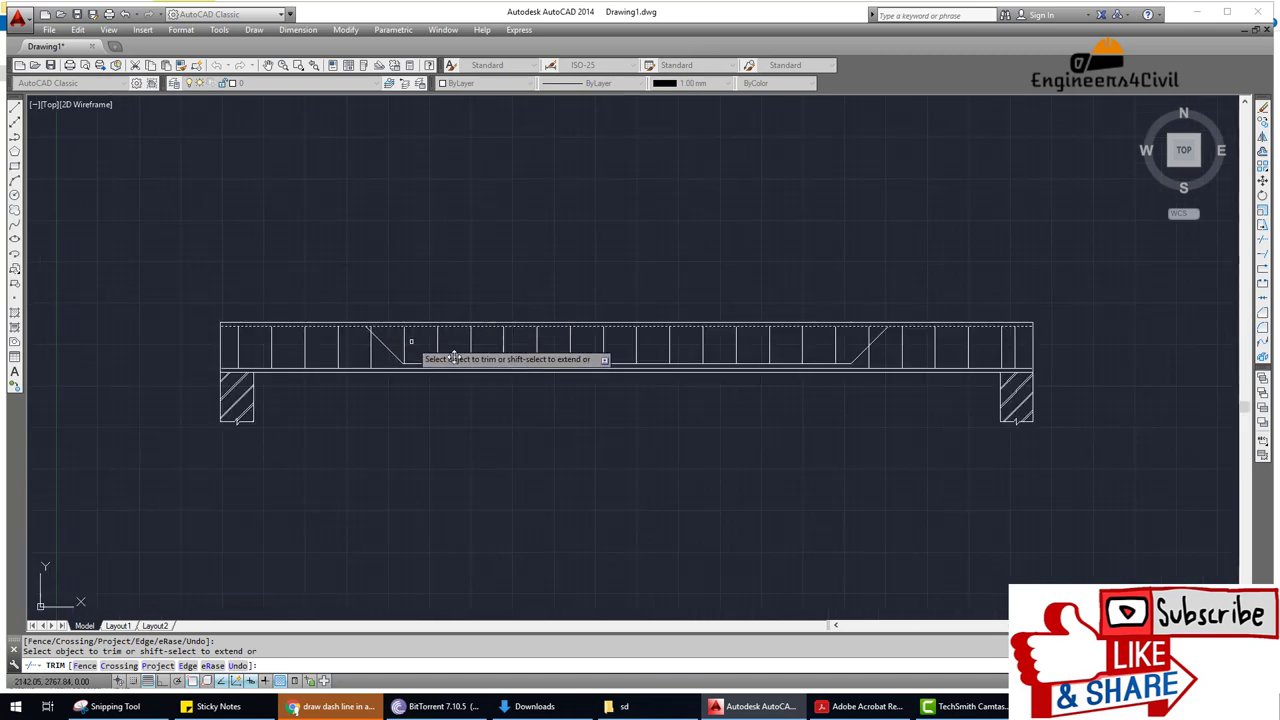
{"action": "key", "text": "Escape"}
{"action": "middle_click_drag", "start_coordinate": [654, 378], "coordinate": [515, 338]}
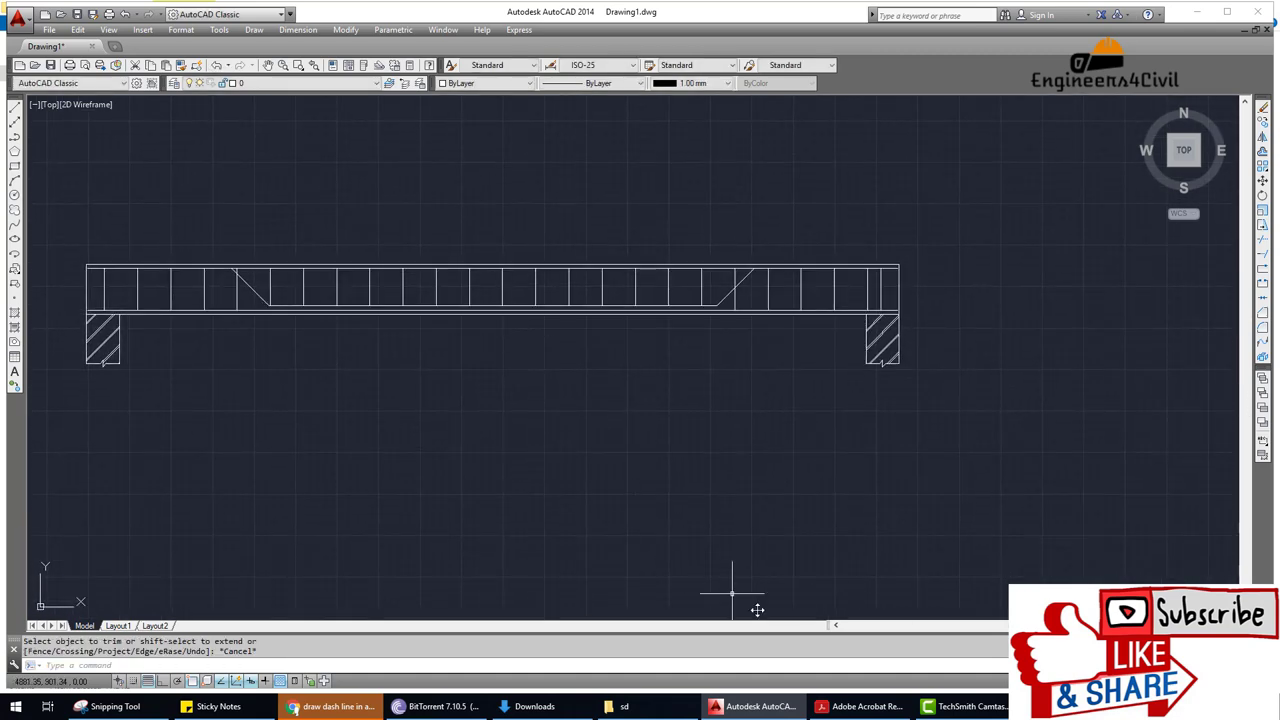
Open the 1.JPG reference image from the sd folder in Picasa Photo Viewer.
{"action": "left_click", "coordinate": [636, 707]}
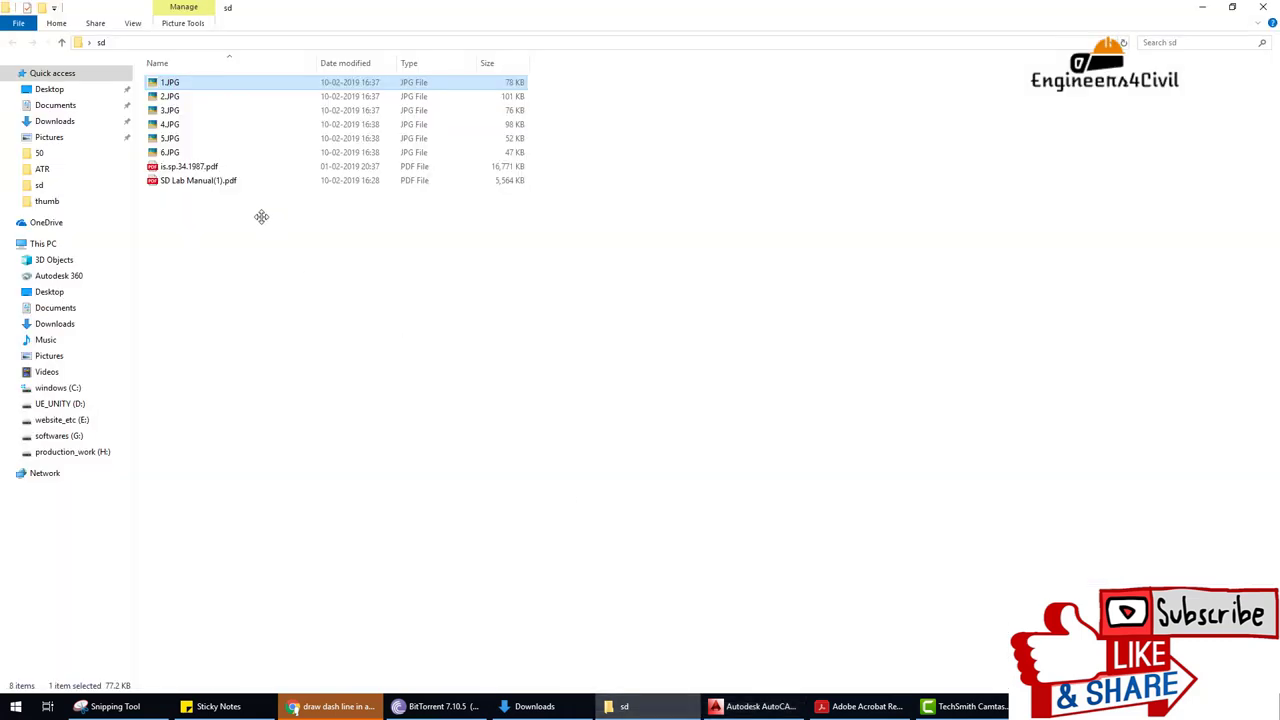
{"action": "double_click", "coordinate": [170, 82]}
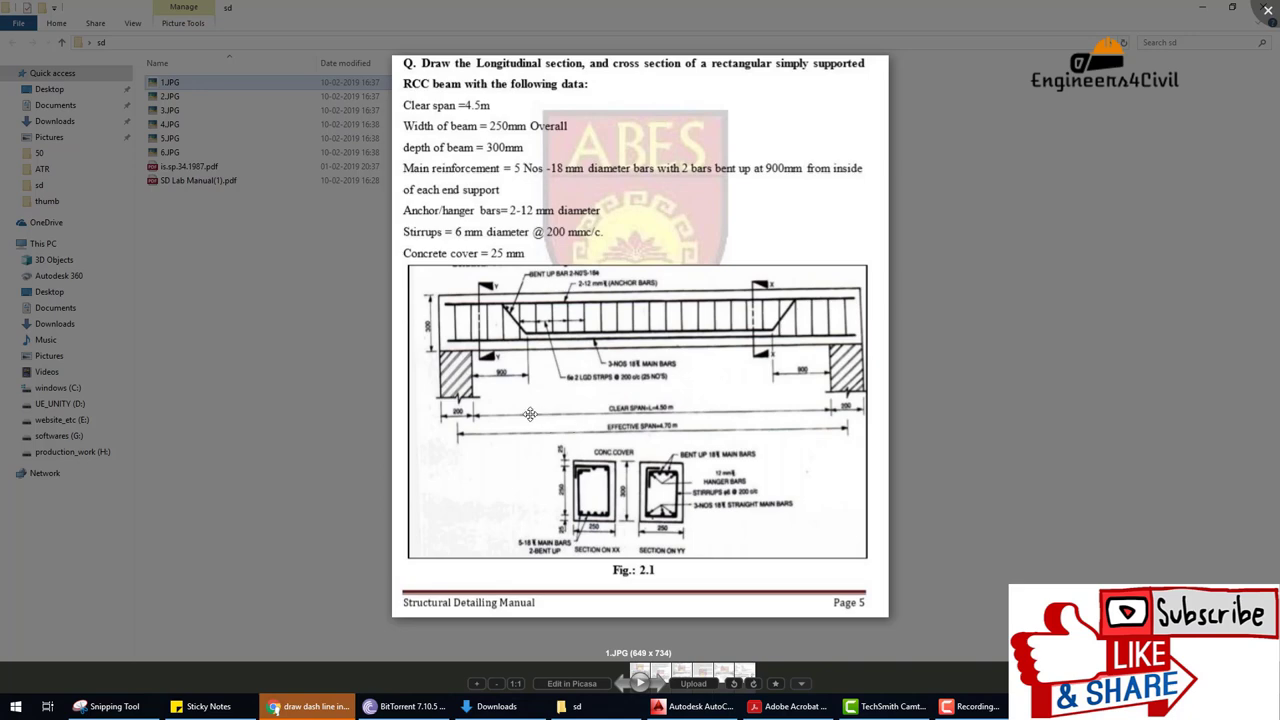
{"action": "scroll", "coordinate": [525, 410], "scroll_direction": "up", "scroll_amount": 2}
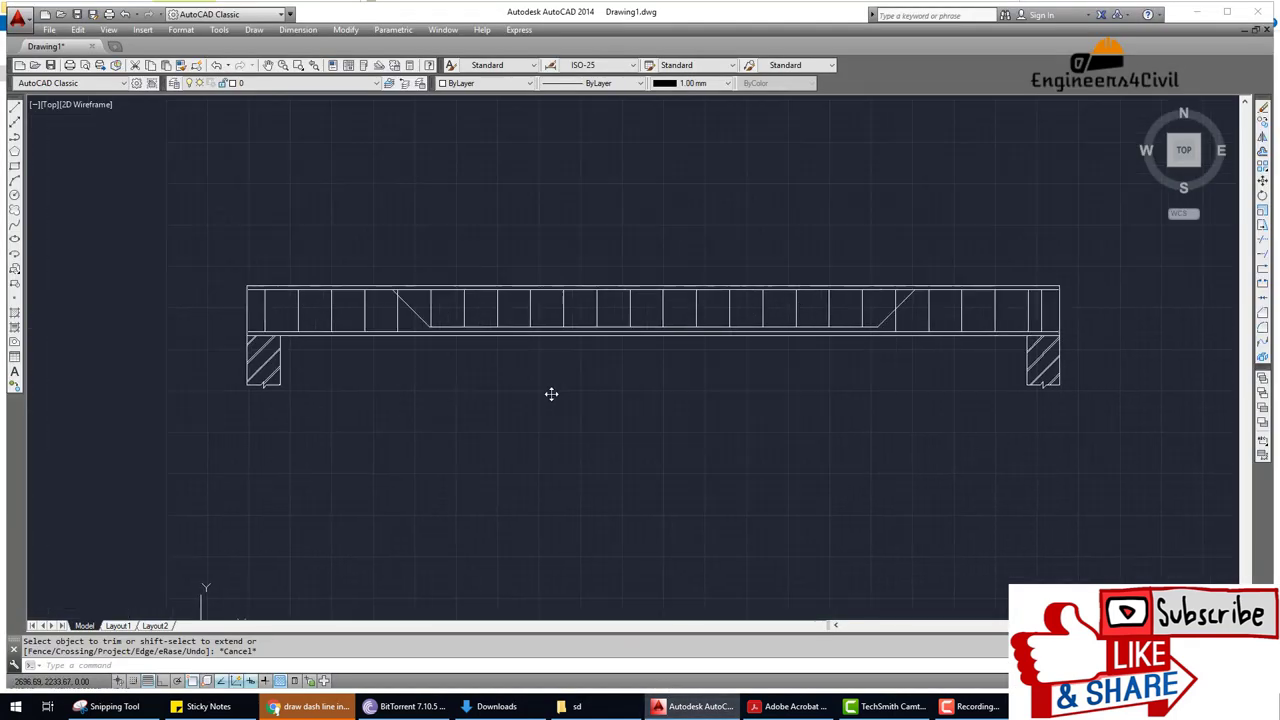
Draw a vertical section-cut line across the beam near the left support.
{"action": "key", "text": "Escape"}
{"action": "key", "text": "Return"}
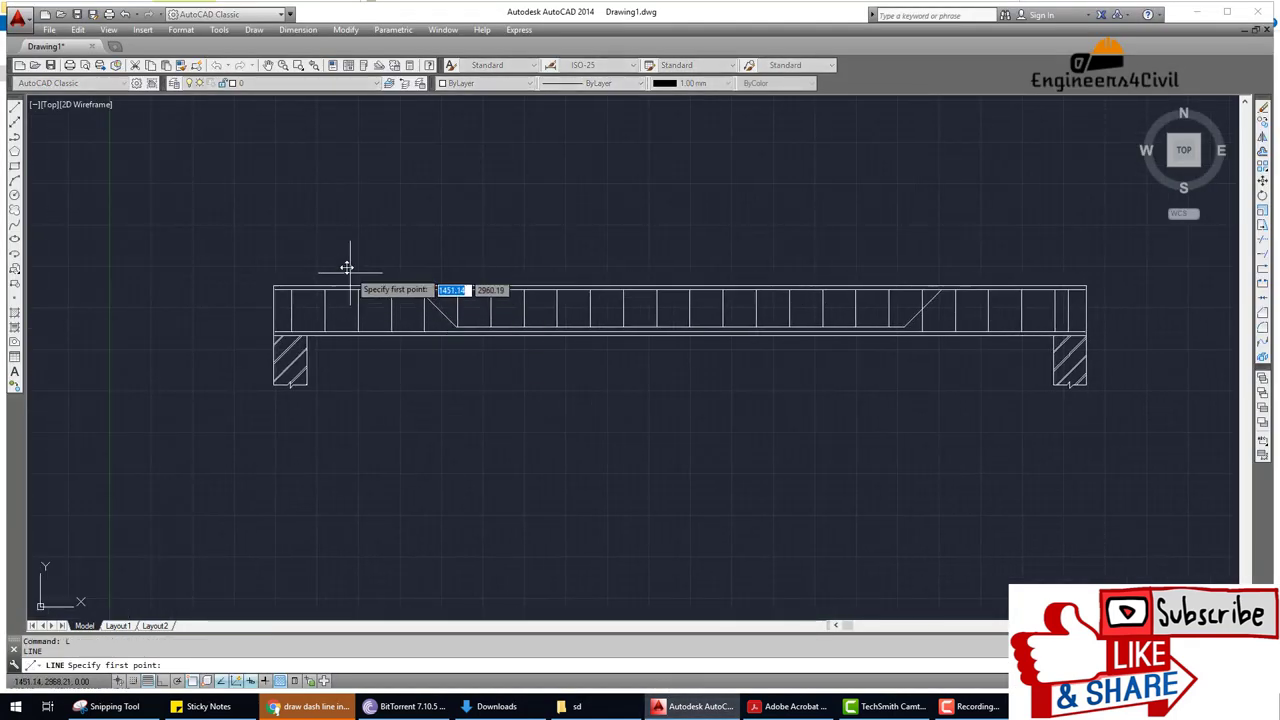
{"action": "left_click", "coordinate": [338, 258]}
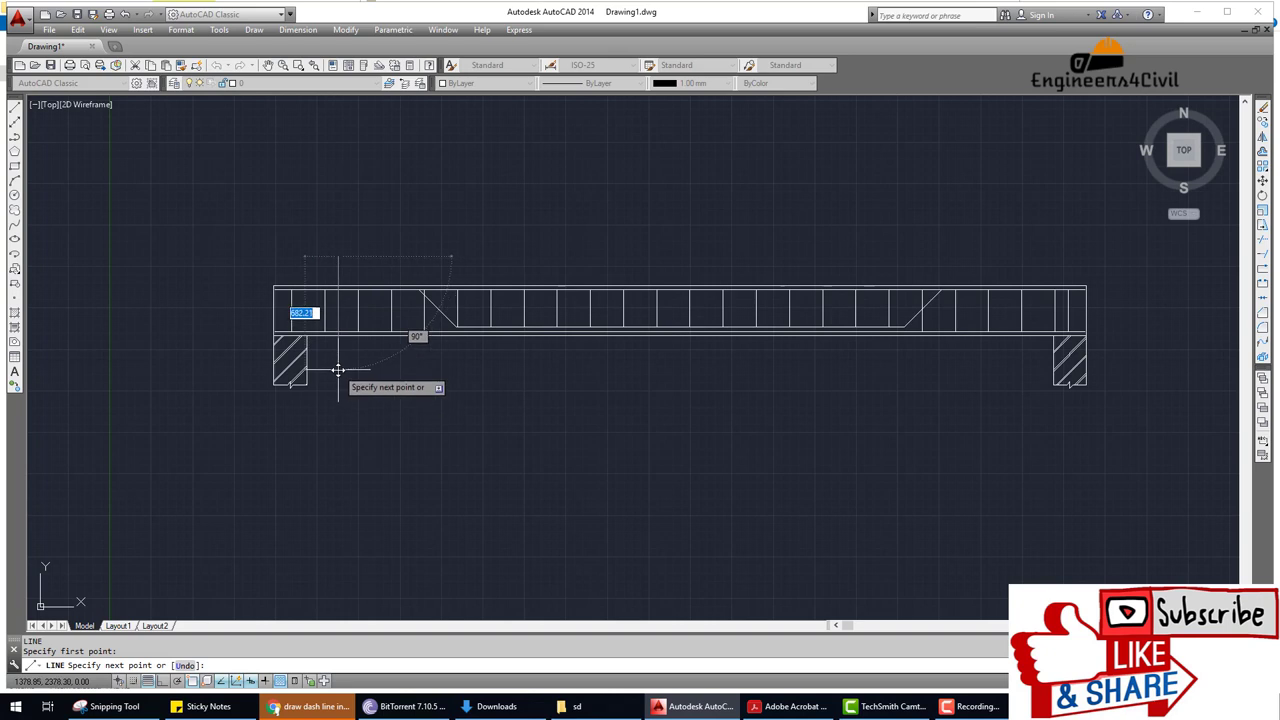
{"action": "key", "text": "Escape"}
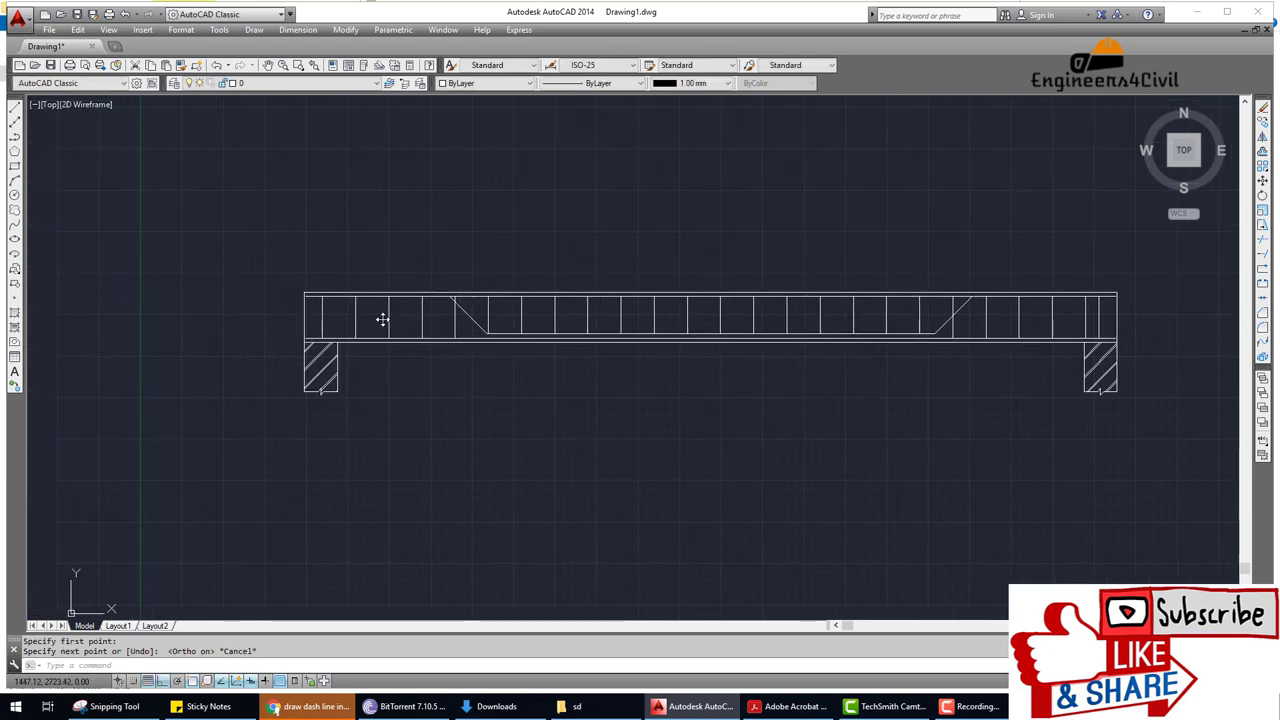
{"action": "scroll", "coordinate": [377, 291], "scroll_direction": "up", "scroll_amount": 2}
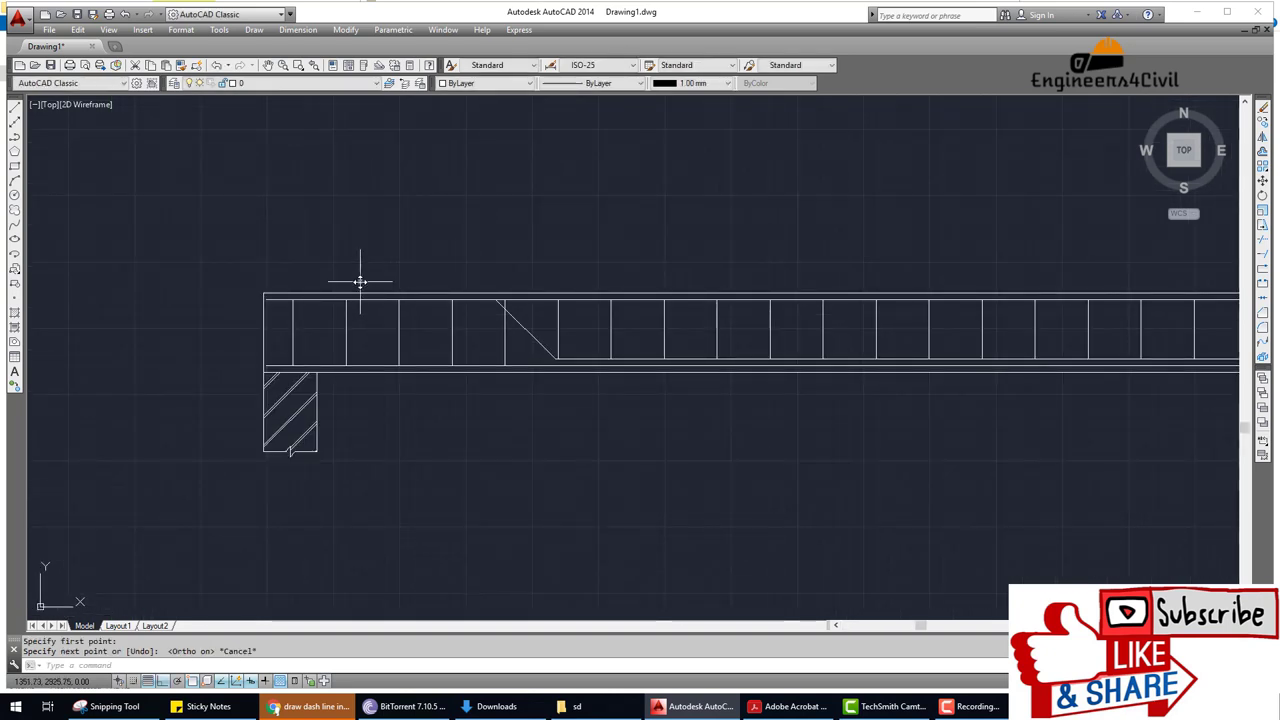
{"action": "type", "text": "L"}
{"action": "key", "text": "Return"}
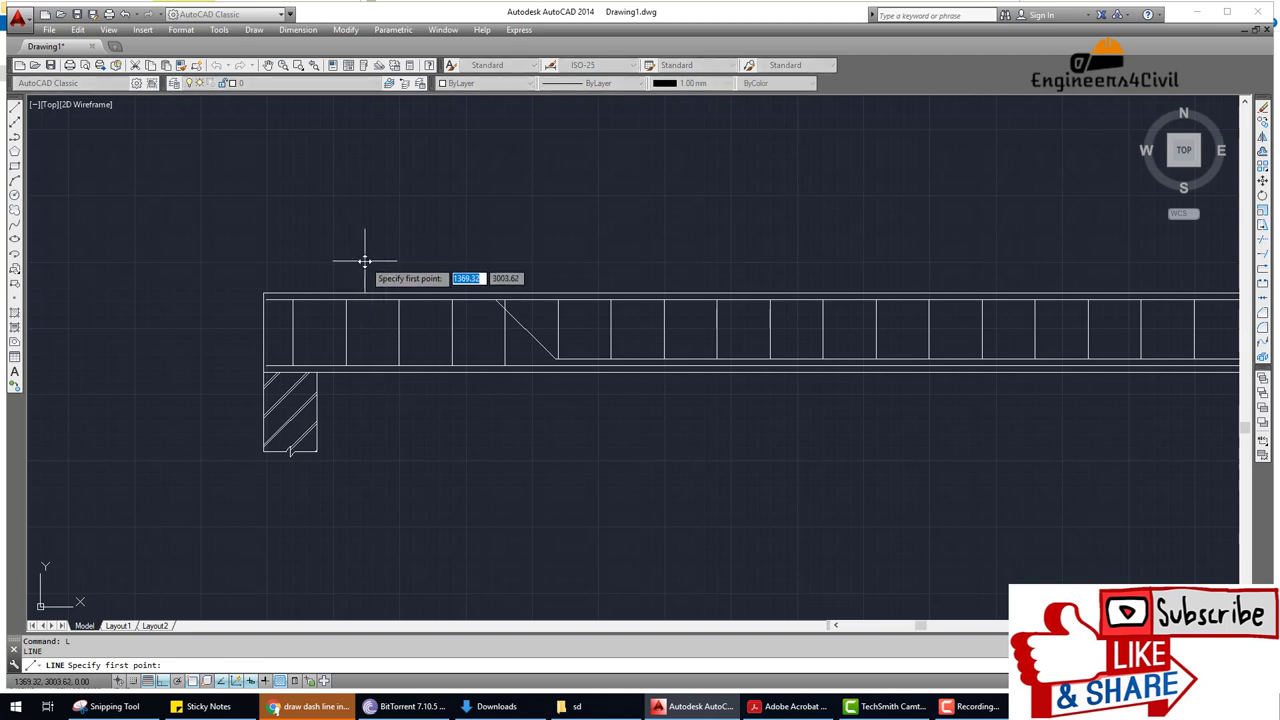
{"action": "left_click", "coordinate": [365, 261]}
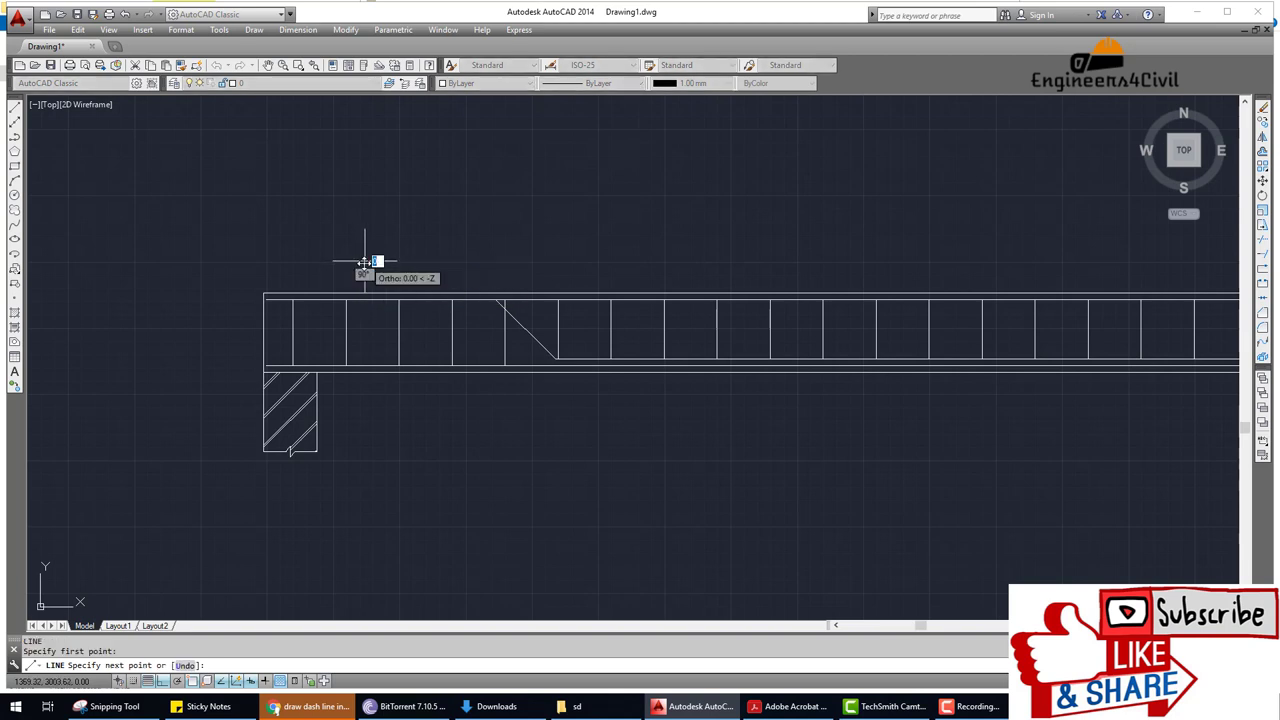
{"action": "left_click", "coordinate": [366, 404]}
{"action": "key", "text": "Return"}
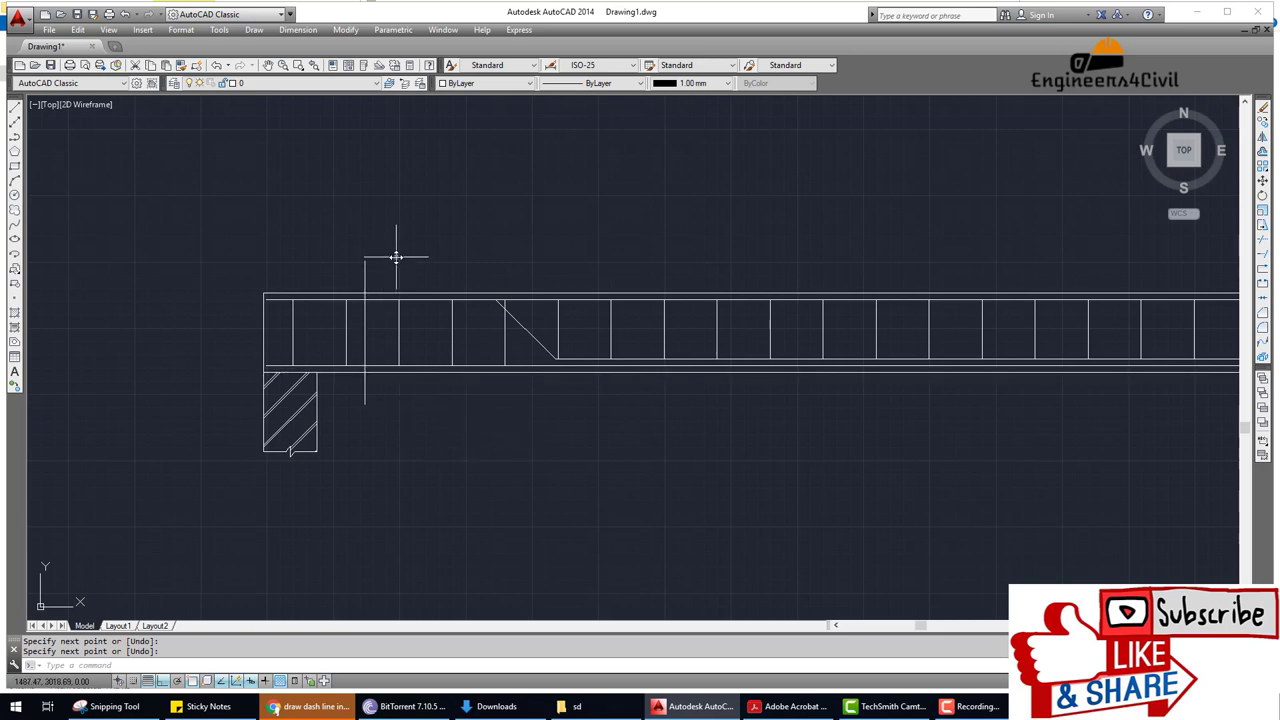
Draw a closed triangular arrowhead at the top of the section line.
{"action": "key", "text": "Return"}
{"action": "scroll", "coordinate": [396, 257], "scroll_direction": "up", "scroll_amount": 3}
{"action": "scroll", "coordinate": [340, 262], "scroll_direction": "up", "scroll_amount": 3}
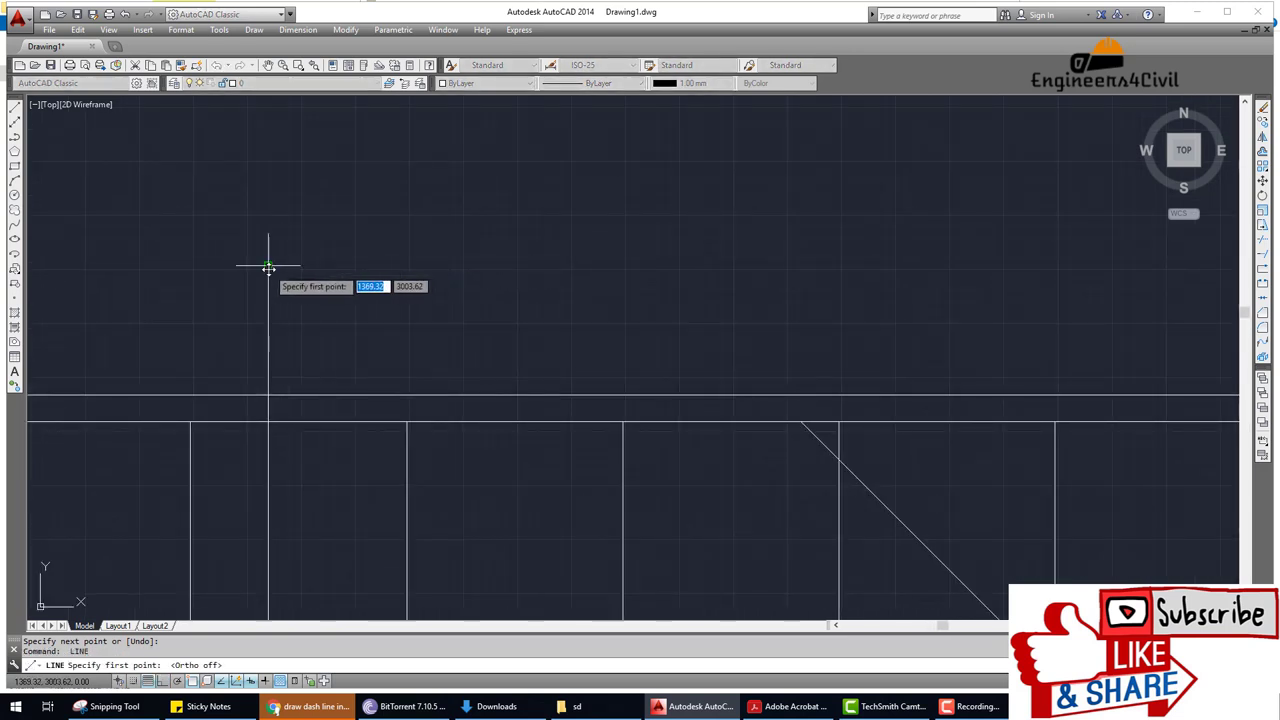
{"action": "left_click", "coordinate": [268, 267]}
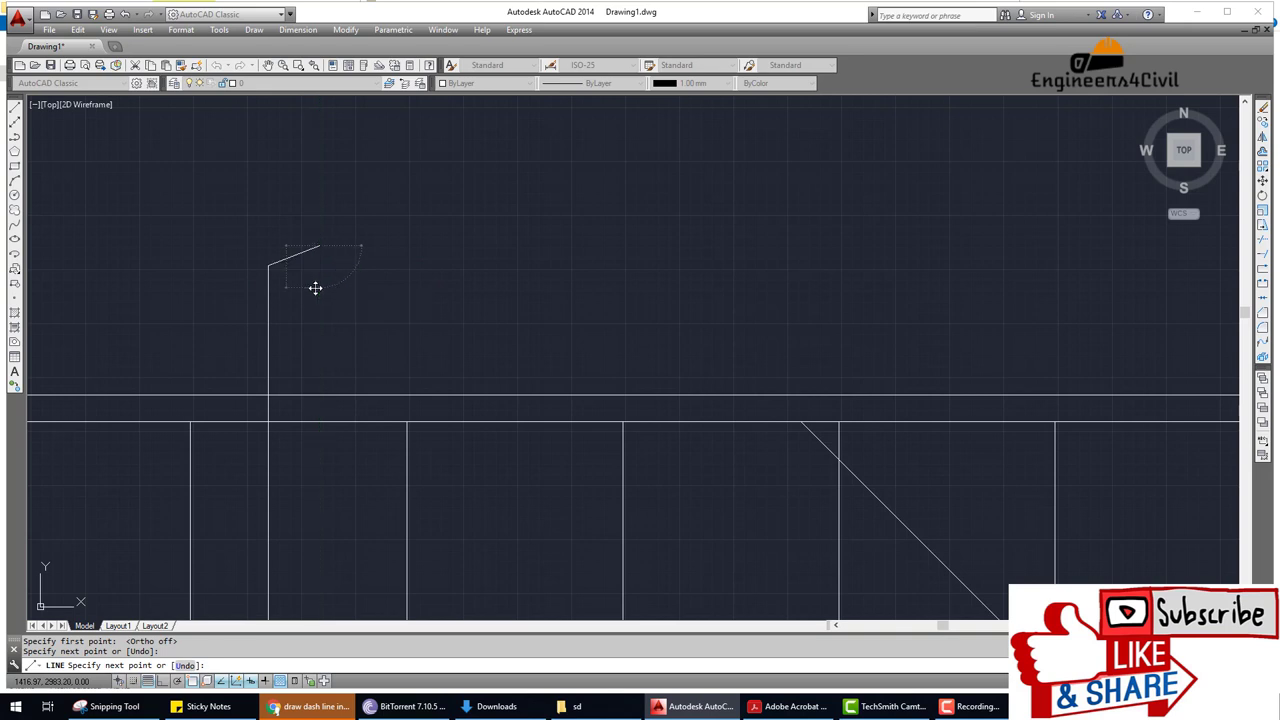
{"action": "left_click", "coordinate": [319, 287]}
{"action": "left_click", "coordinate": [268, 267]}
{"action": "key", "text": "Return"}
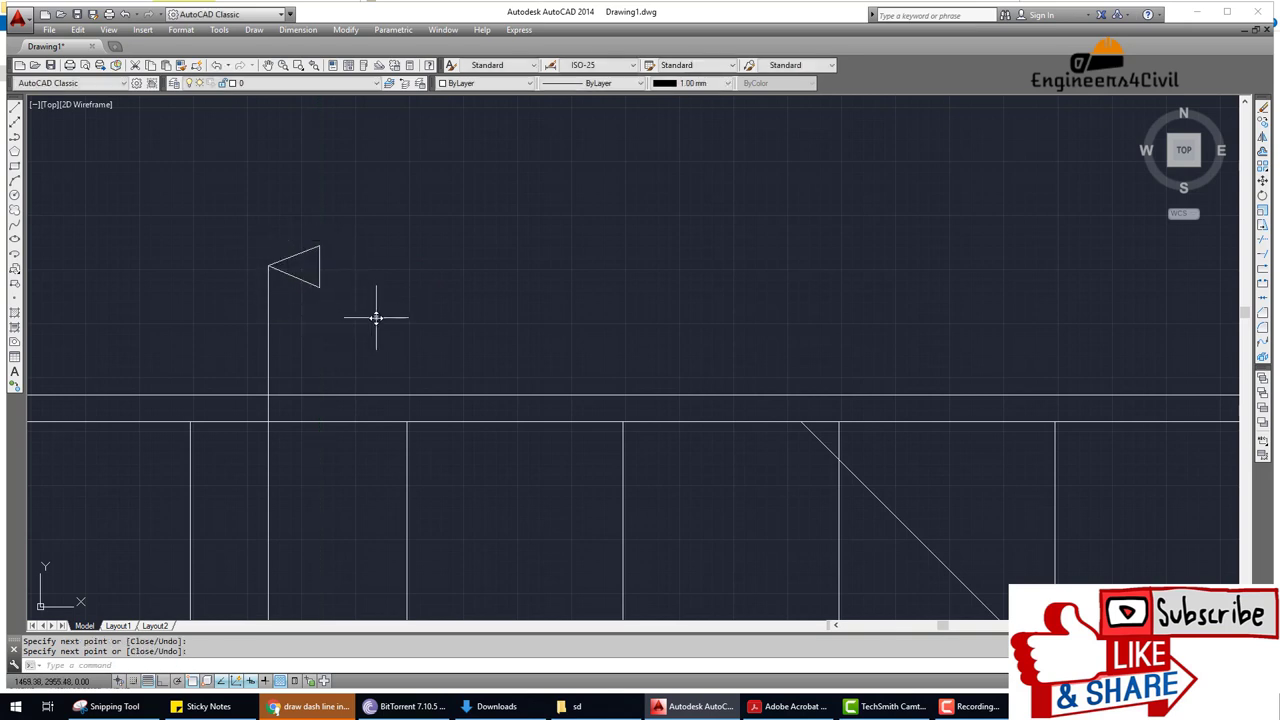
{"action": "type", "text": "co"}
{"action": "key", "text": "Return"}
Copy the triangular arrowhead to the bottom end of the section line.
{"action": "left_click", "coordinate": [372, 320]}
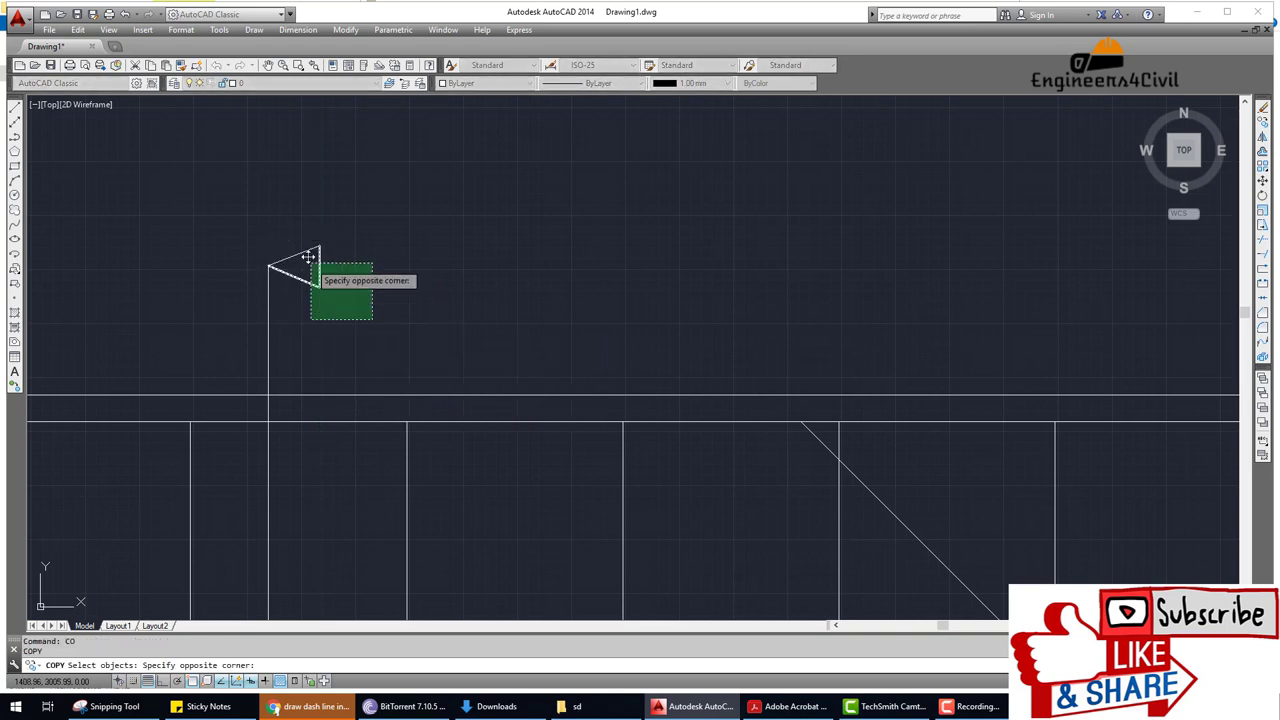
{"action": "left_click", "coordinate": [282, 257]}
{"action": "key", "text": "Return"}
{"action": "left_click", "coordinate": [271, 263]}
{"action": "scroll", "coordinate": [300, 310], "scroll_direction": "down", "scroll_amount": 3}
{"action": "scroll", "coordinate": [309, 320], "scroll_direction": "down", "scroll_amount": 3}
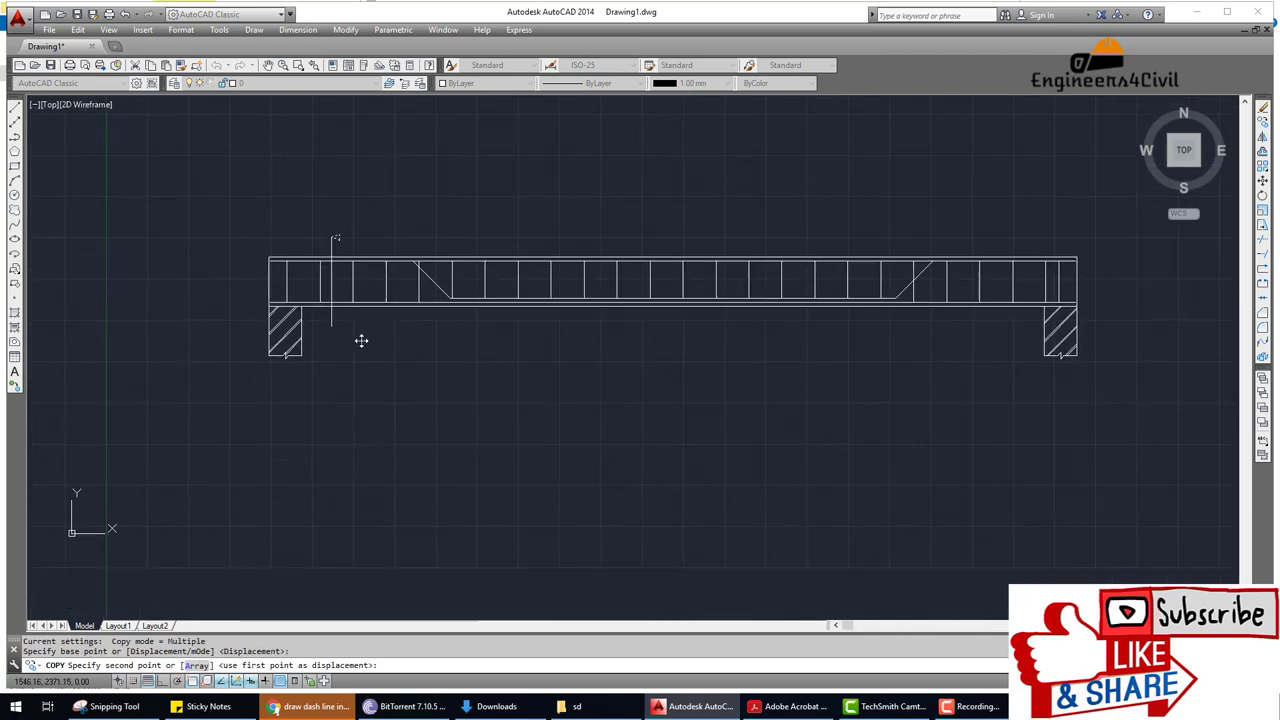
{"action": "scroll", "coordinate": [345, 340], "scroll_direction": "up", "scroll_amount": 4}
{"action": "left_click", "coordinate": [350, 272]}
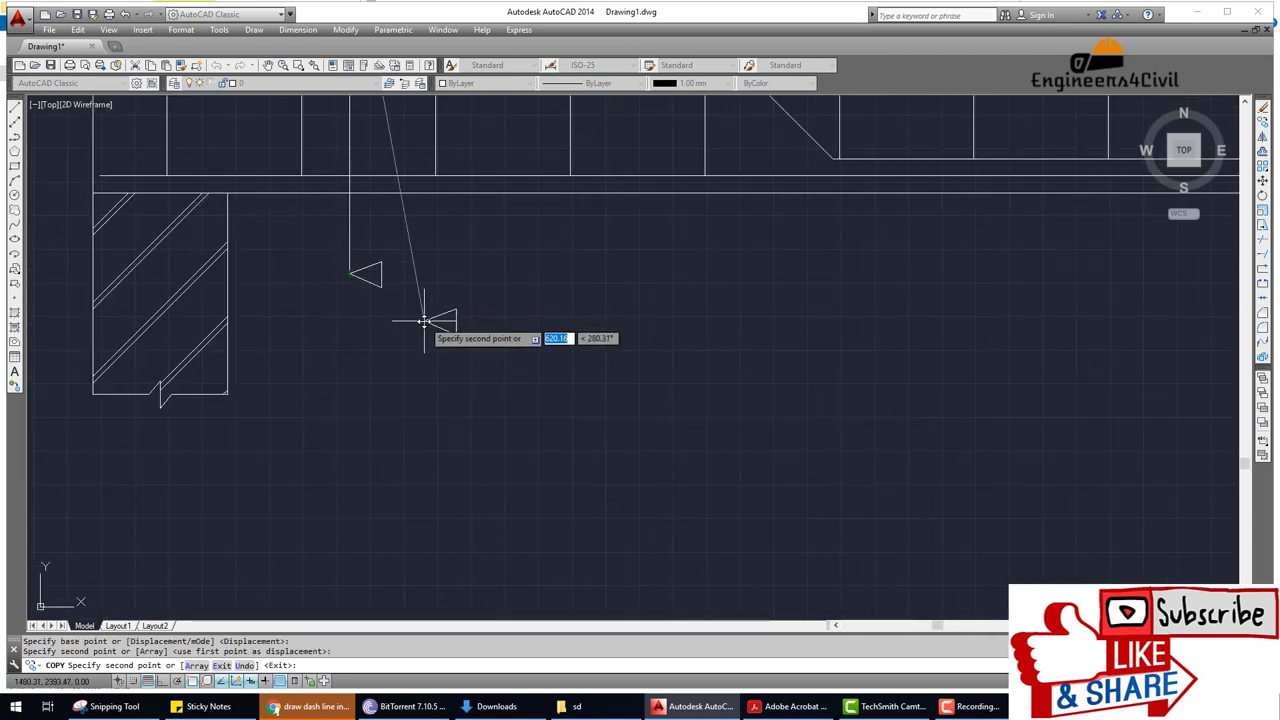
{"action": "key", "text": "Escape"}
Select the section line with both arrowheads as the marker to copy.
{"action": "key", "text": "Return"}
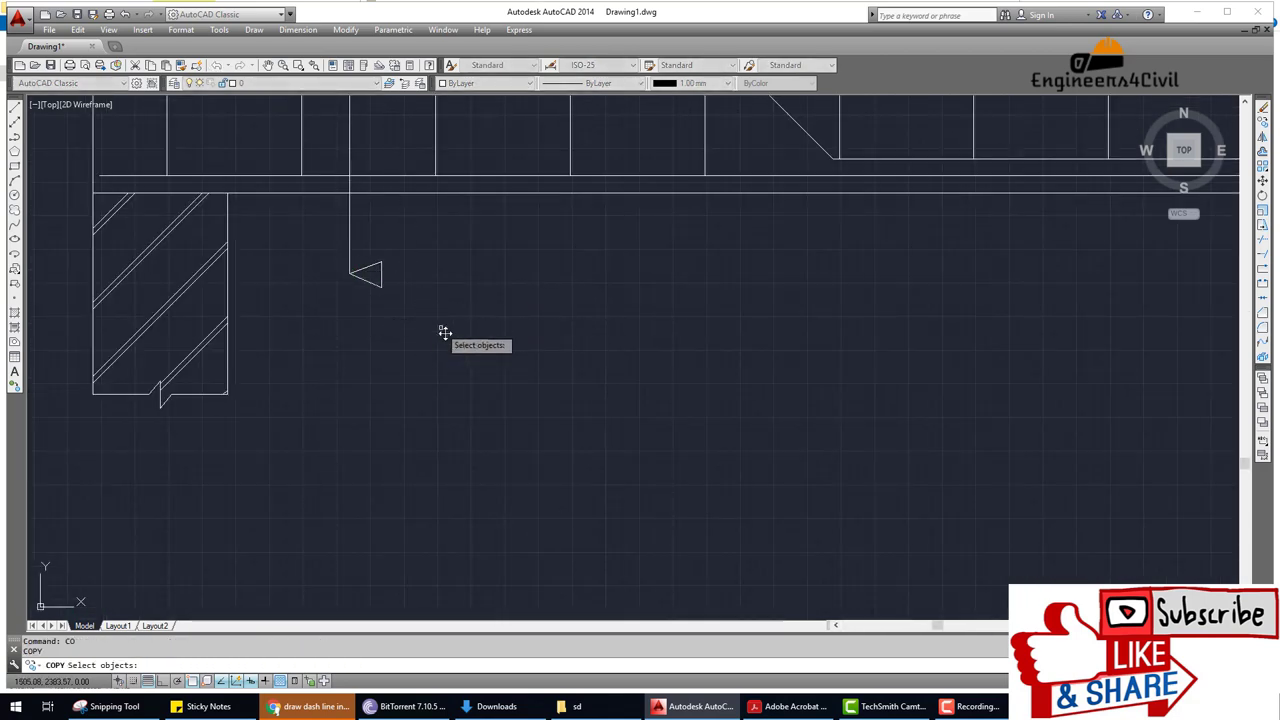
{"action": "scroll", "coordinate": [411, 331], "scroll_direction": "up", "scroll_amount": 4}
{"action": "scroll", "coordinate": [417, 317], "scroll_direction": "down", "scroll_amount": 6}
{"action": "middle_click_drag", "start_coordinate": [417, 317], "coordinate": [510, 487]}
{"action": "left_click", "coordinate": [510, 487]}
{"action": "left_click", "coordinate": [377, 374]}
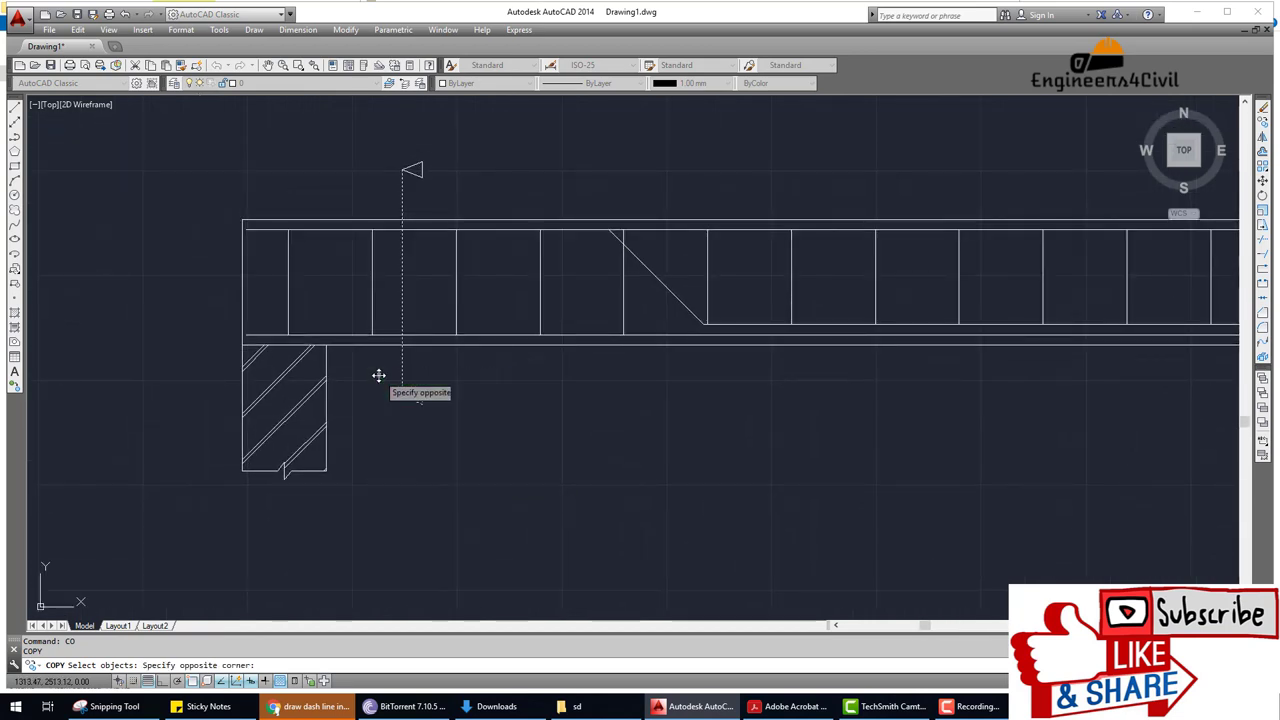
{"action": "key", "text": "Return"}
{"action": "key", "text": "Return"}
{"action": "key", "text": "Escape"}
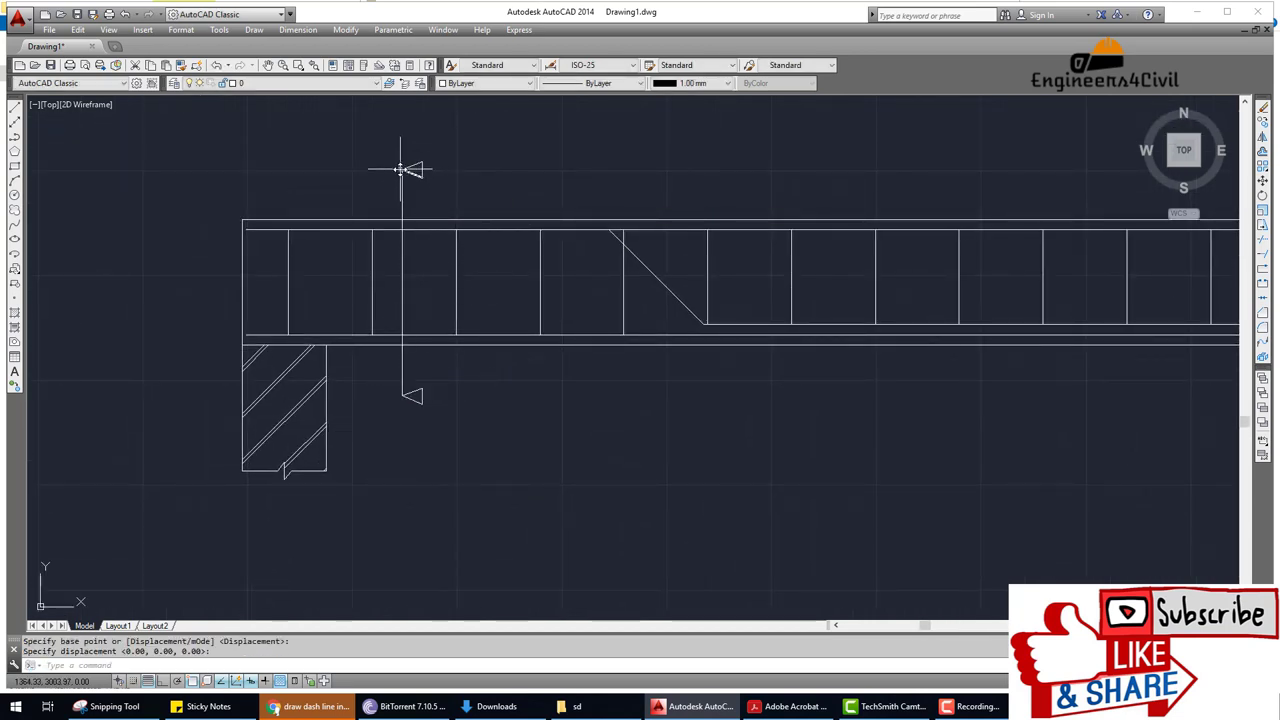
{"action": "key", "text": "Return"}
{"action": "left_click", "coordinate": [477, 437]}
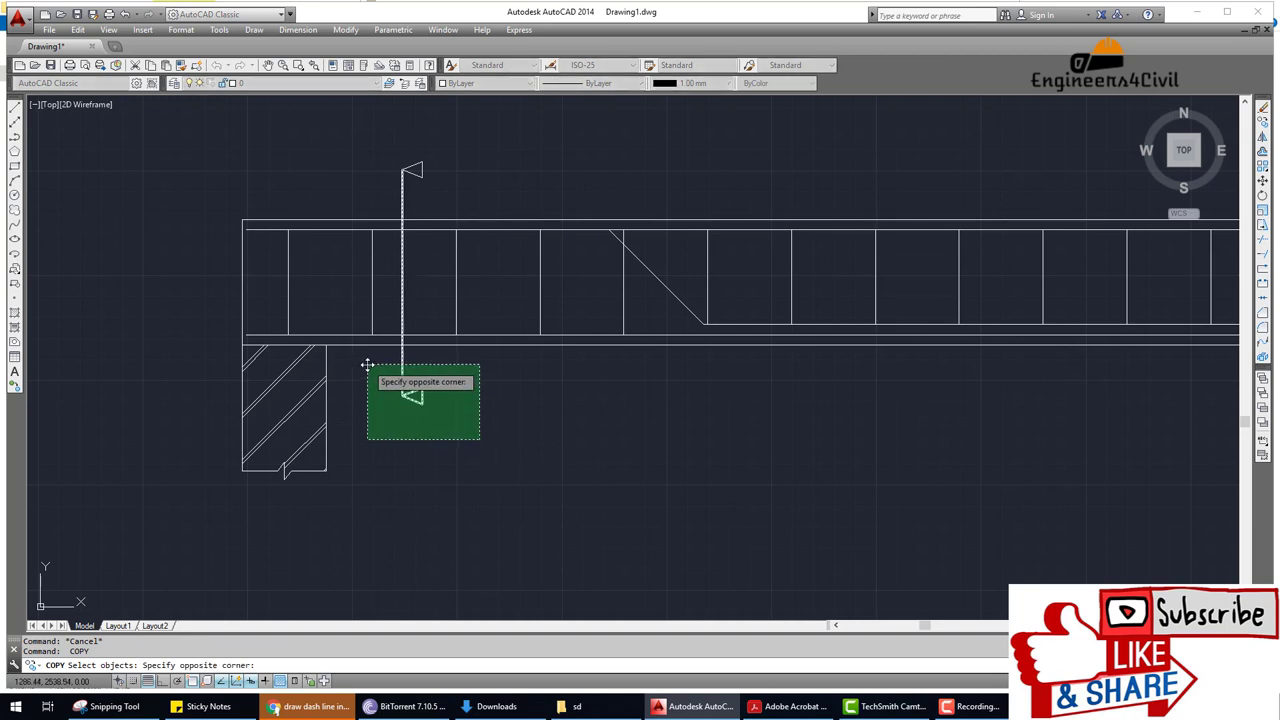
{"action": "left_click", "coordinate": [366, 366]}
{"action": "key", "text": "Return"}
{"action": "key", "text": "Escape"}
{"action": "key", "text": "Return"}
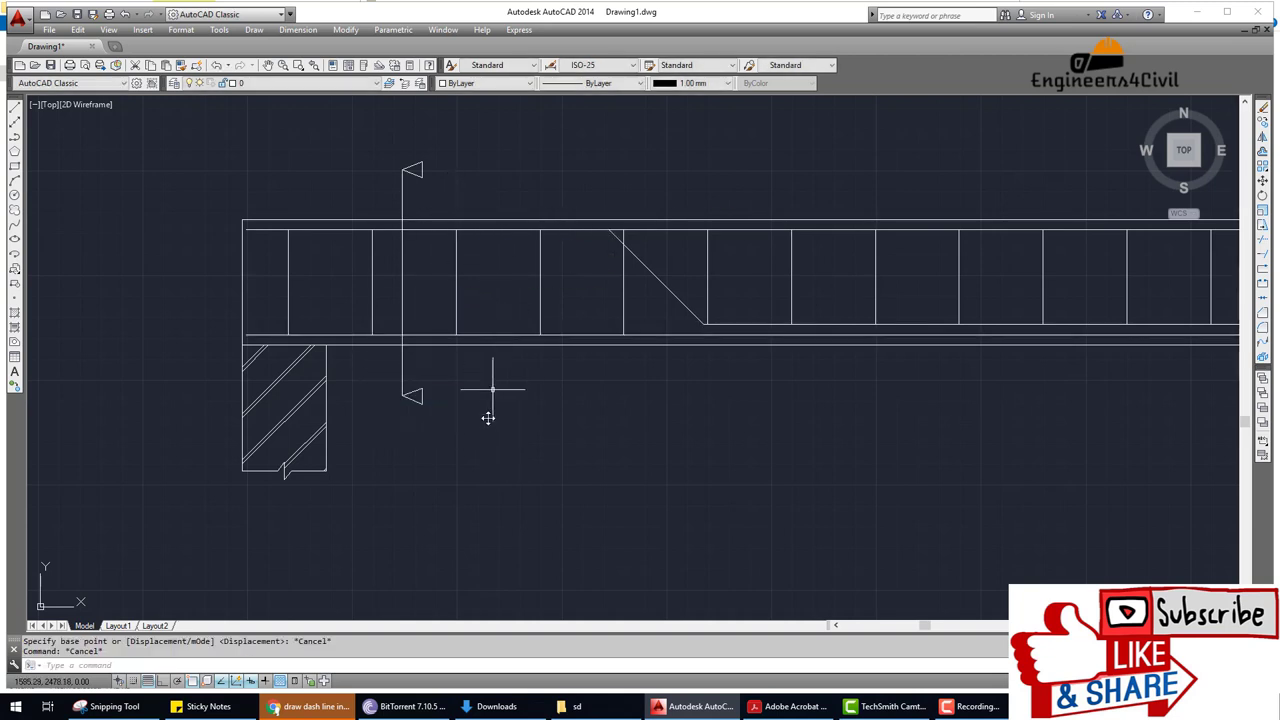
{"action": "left_click", "coordinate": [478, 448]}
{"action": "left_click", "coordinate": [391, 374]}
{"action": "left_click", "coordinate": [455, 180]}
{"action": "left_click", "coordinate": [389, 149]}
{"action": "key", "text": "Return"}
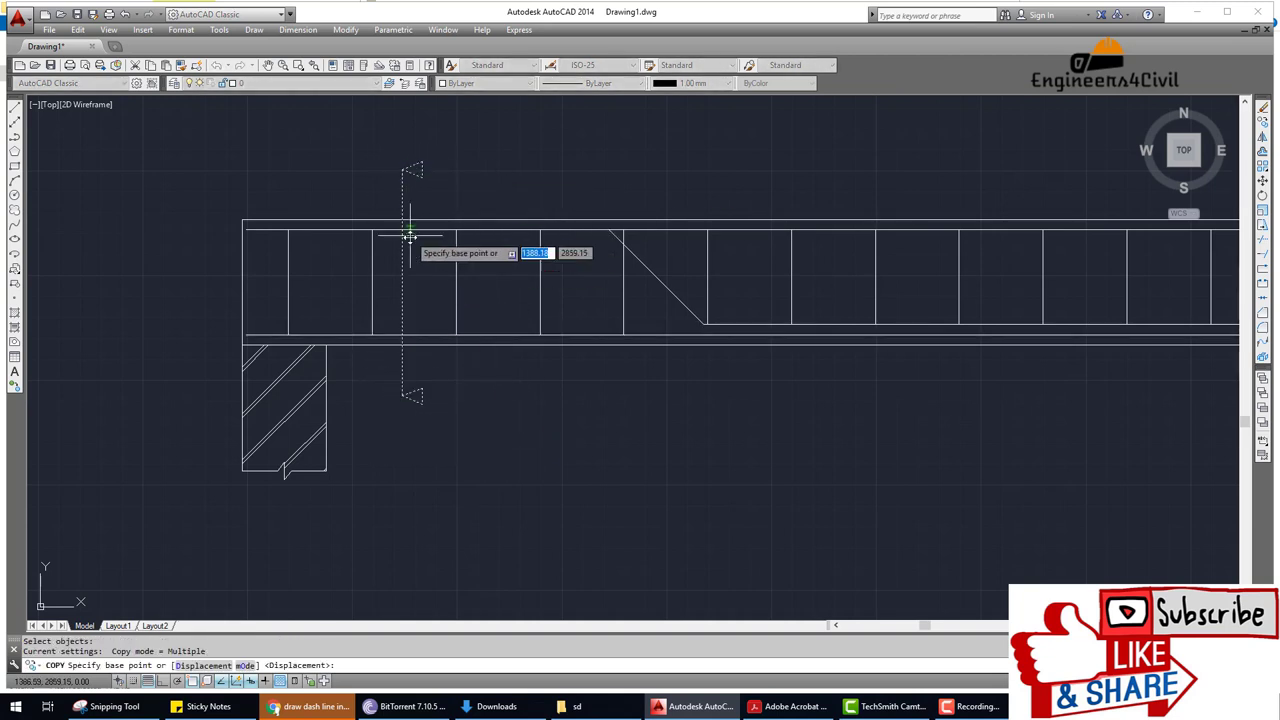
Place the marker copy near the beam's right end and make ACAD_ISO02W100 current.
{"action": "left_click", "coordinate": [405, 217]}
{"action": "scroll", "coordinate": [535, 280], "scroll_direction": "down", "scroll_amount": 8}
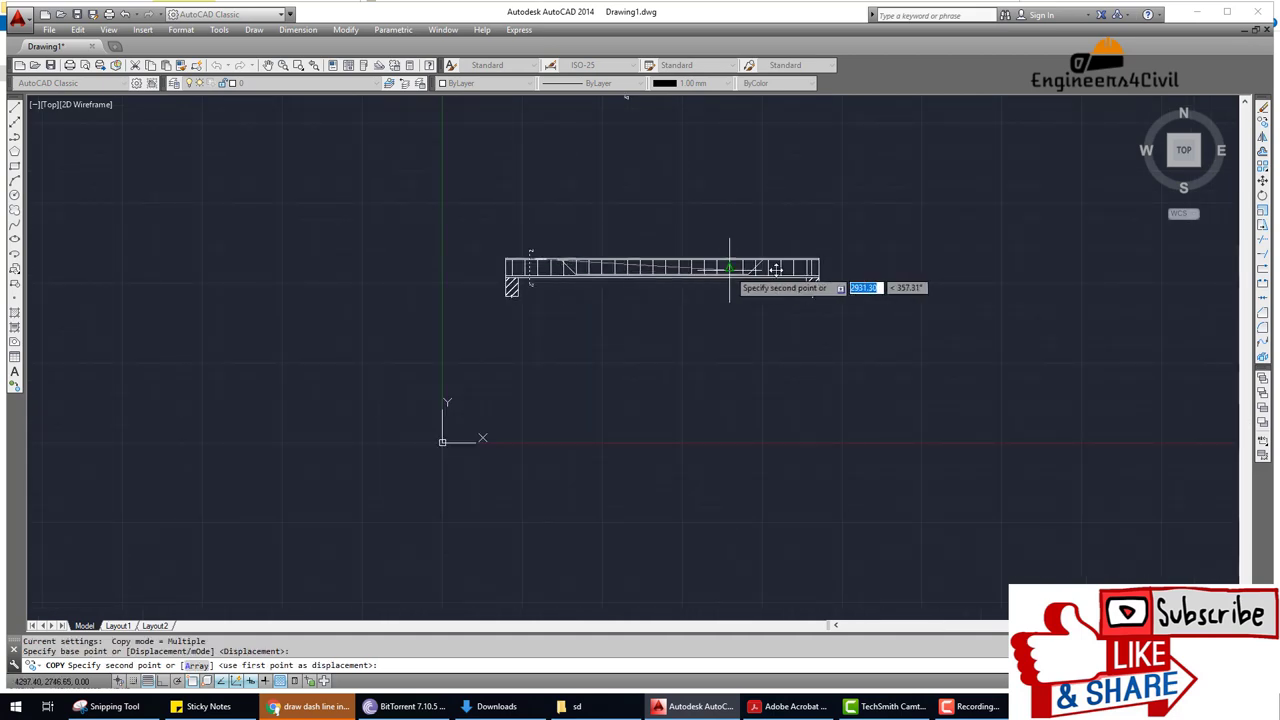
{"action": "scroll", "coordinate": [765, 280], "scroll_direction": "up", "scroll_amount": 2}
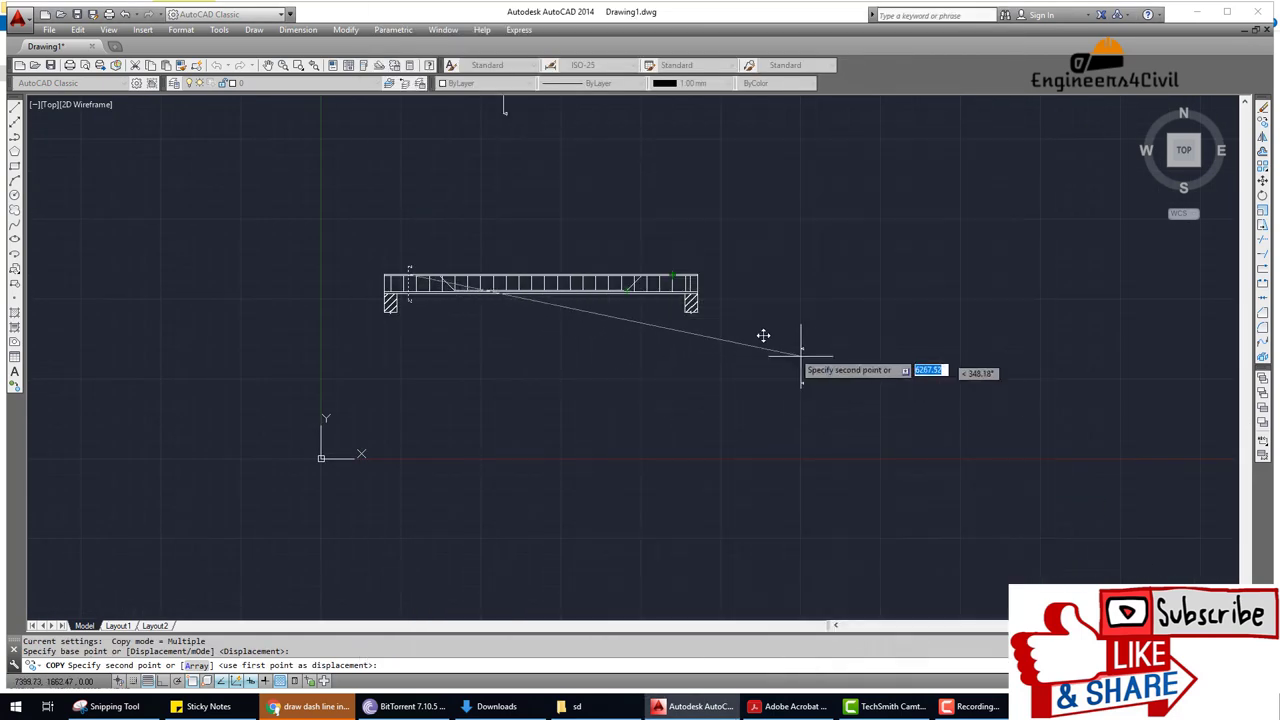
{"action": "scroll", "coordinate": [763, 334], "scroll_direction": "up", "scroll_amount": 5}
{"action": "scroll", "coordinate": [623, 349], "scroll_direction": "up", "scroll_amount": 2}
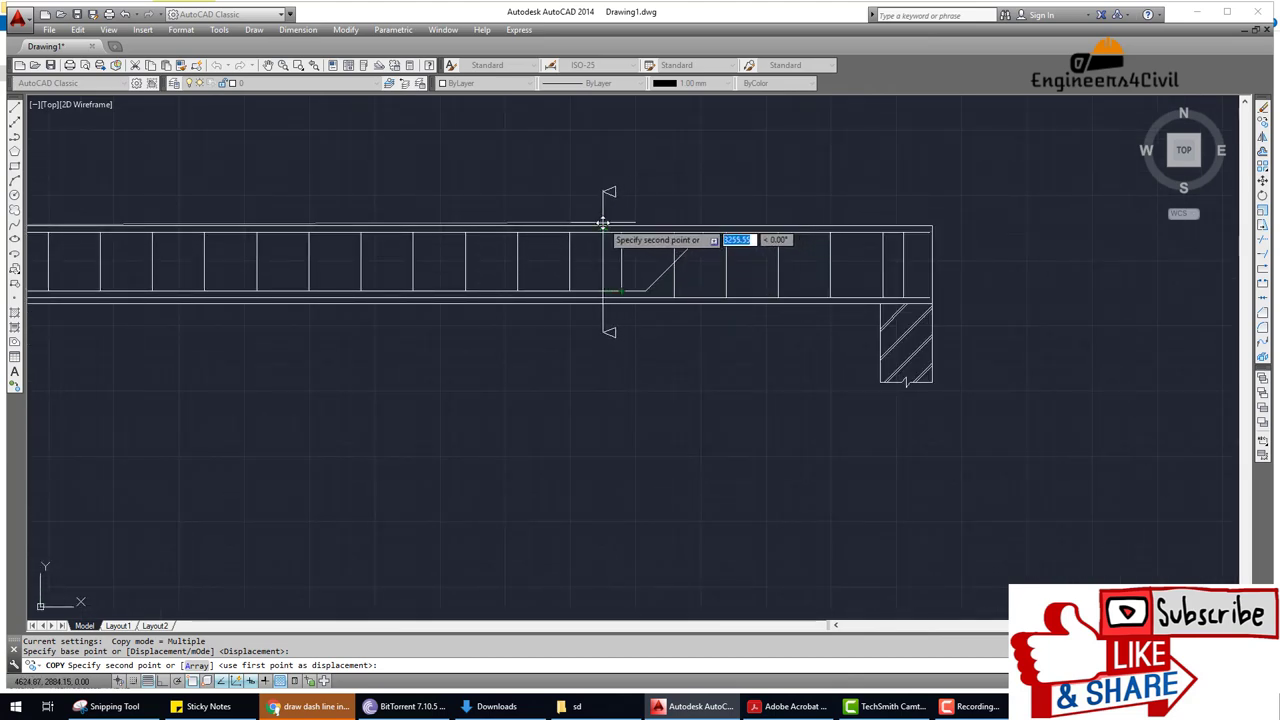
{"action": "left_click", "coordinate": [604, 225]}
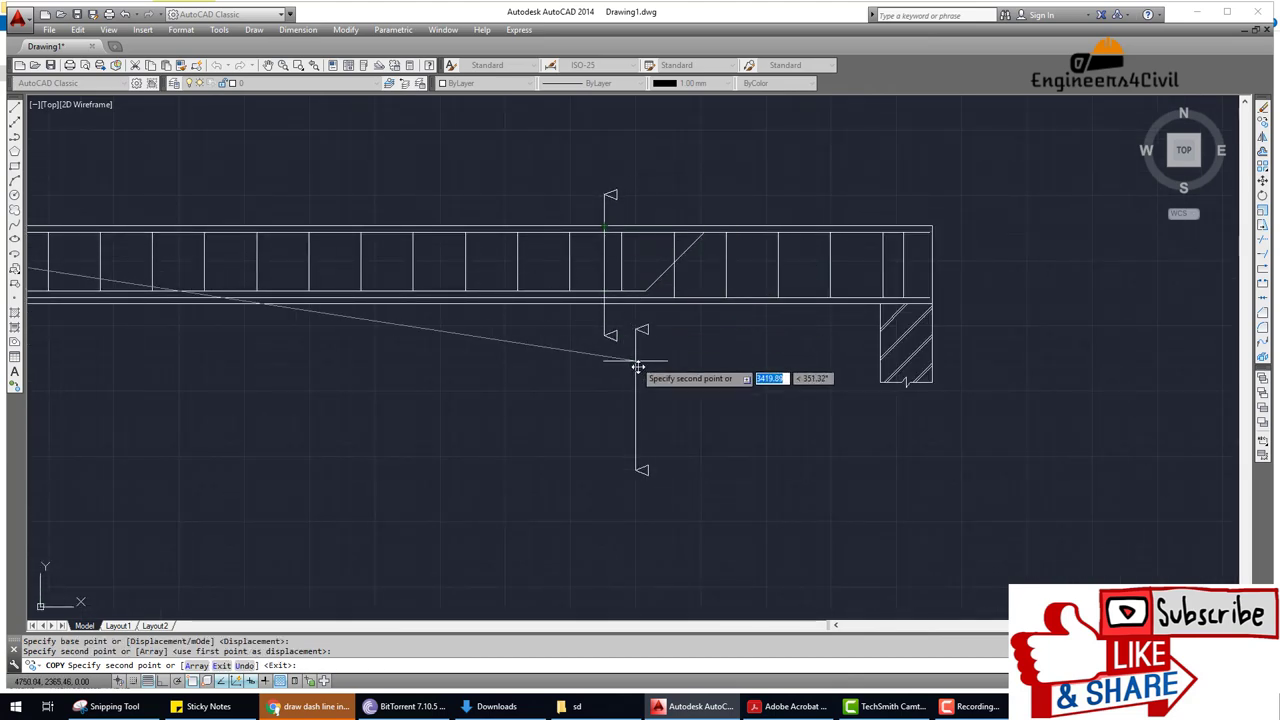
{"action": "key", "text": "Escape"}
{"action": "scroll", "coordinate": [651, 411], "scroll_direction": "down", "scroll_amount": 3}
{"action": "scroll", "coordinate": [583, 427], "scroll_direction": "down", "scroll_amount": 2}
{"action": "scroll", "coordinate": [355, 378], "scroll_direction": "up", "scroll_amount": 3}
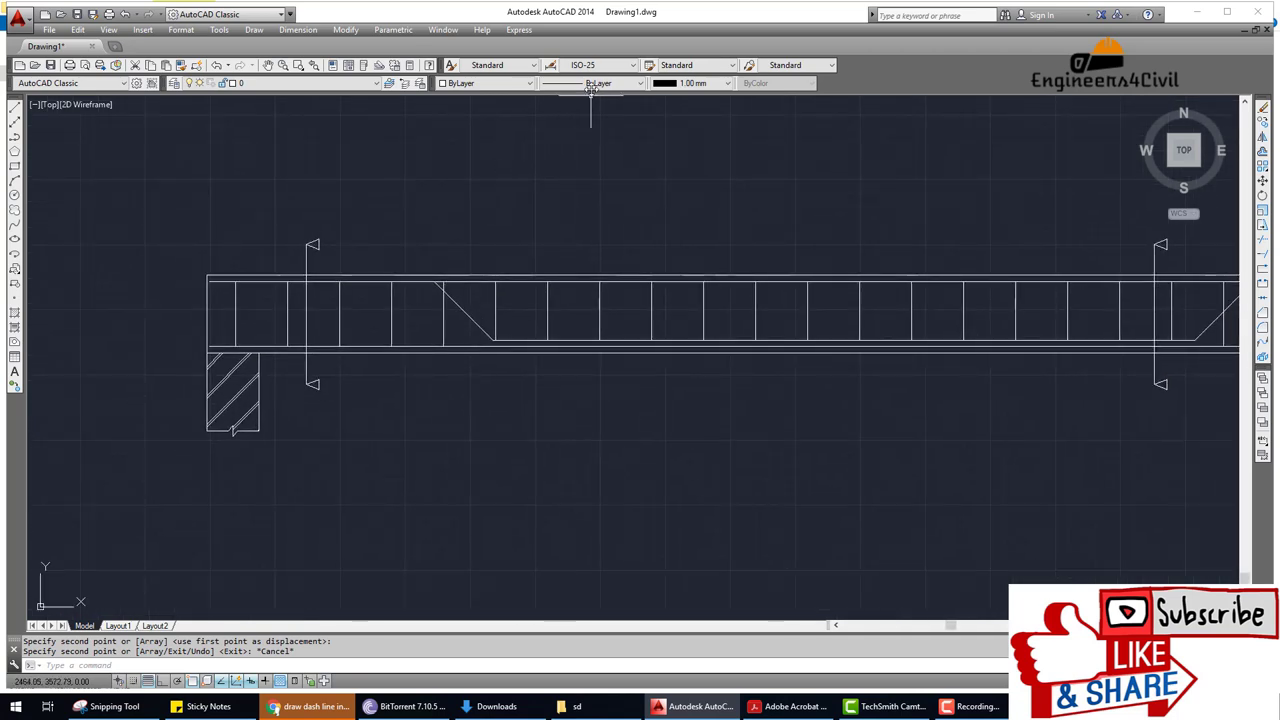
{"action": "left_click", "coordinate": [594, 83]}
{"action": "left_click", "coordinate": [584, 117]}
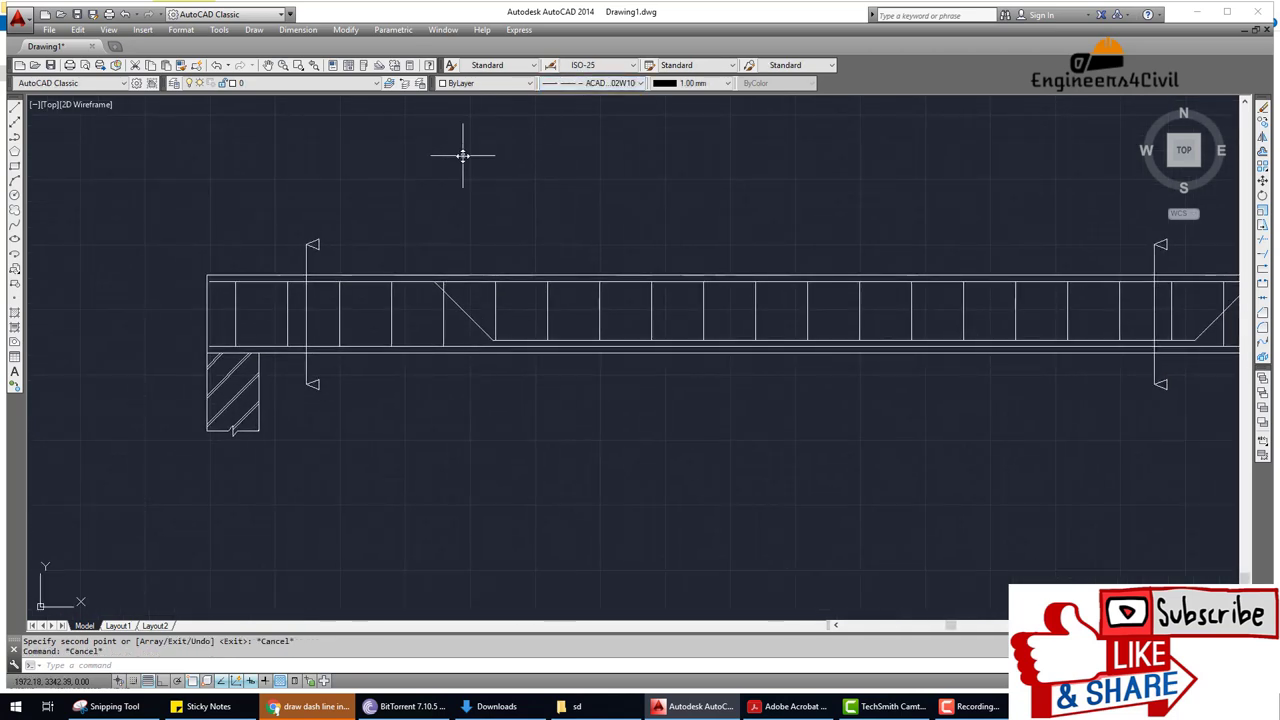
{"action": "type", "text": "l"}
Draw two short horizontal ACAD_ISO02W100 dashed test lines above the beam with Ortho on.
{"action": "key", "text": "Return"}
{"action": "left_click", "coordinate": [431, 156]}
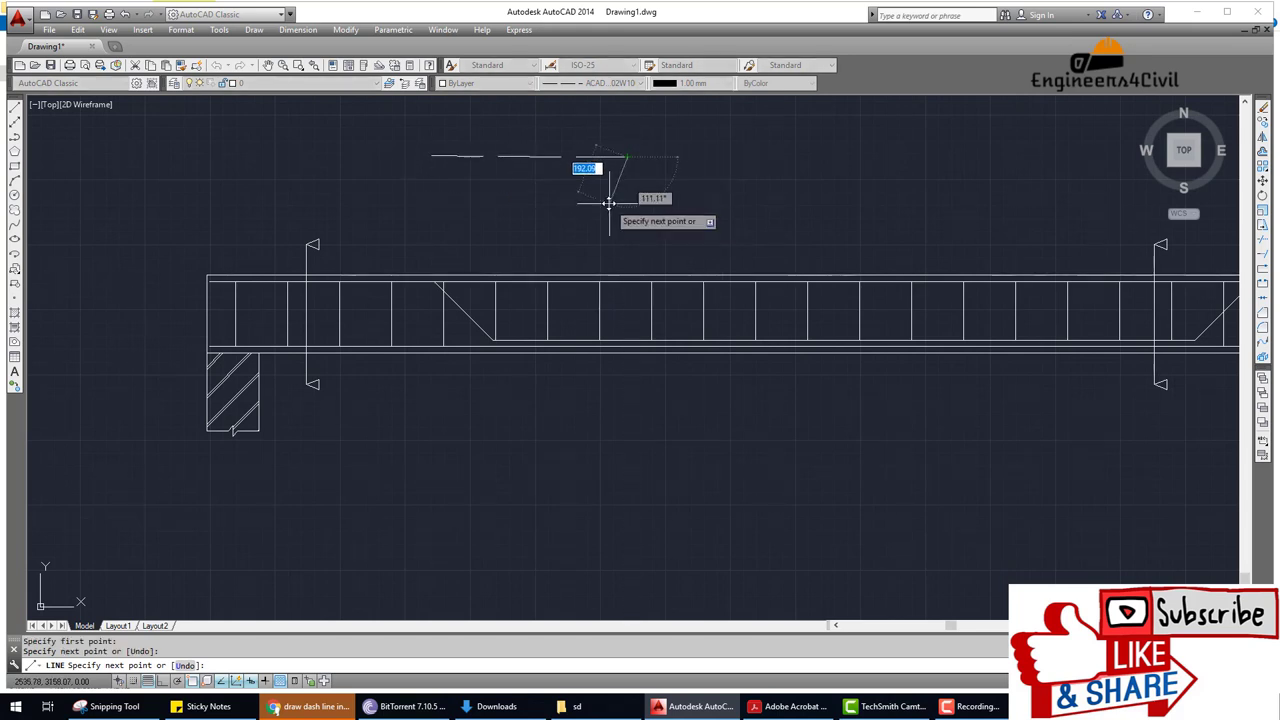
{"action": "left_click", "coordinate": [628, 156]}
{"action": "key", "text": "Escape"}
{"action": "key", "text": "Return"}
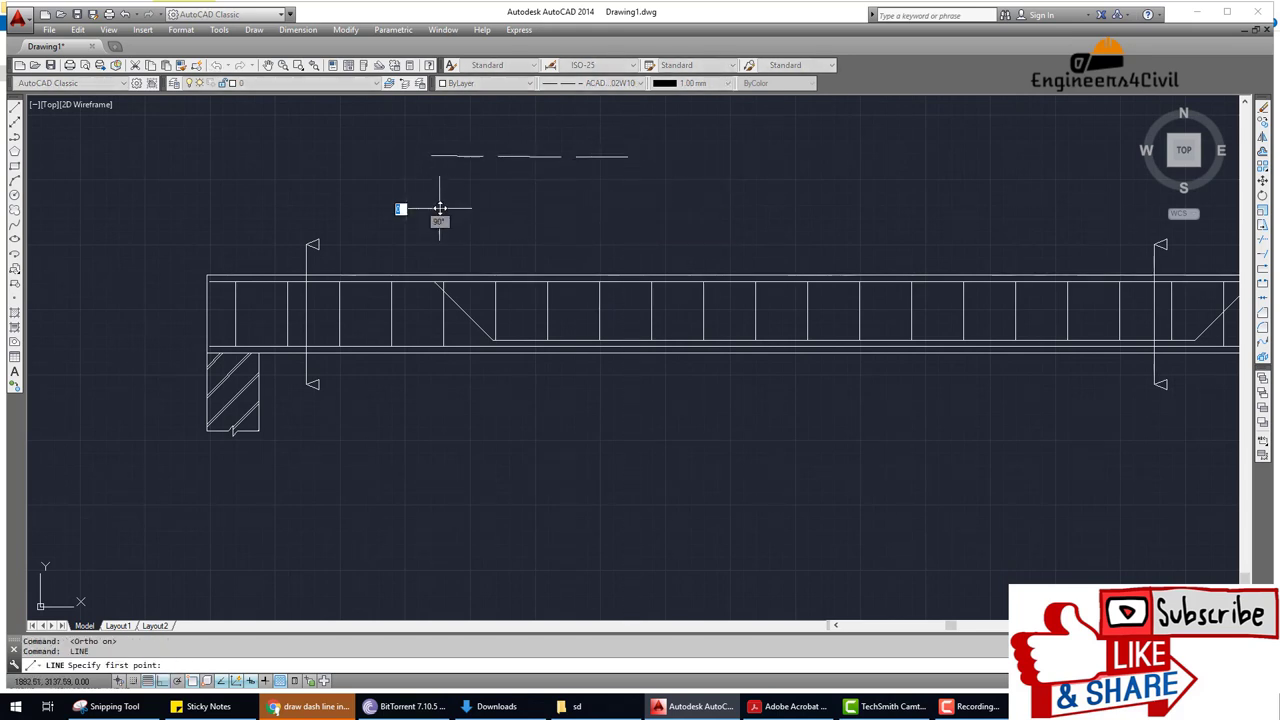
{"action": "left_click", "coordinate": [439, 208]}
{"action": "left_click", "coordinate": [600, 210]}
{"action": "key", "text": "Return"}
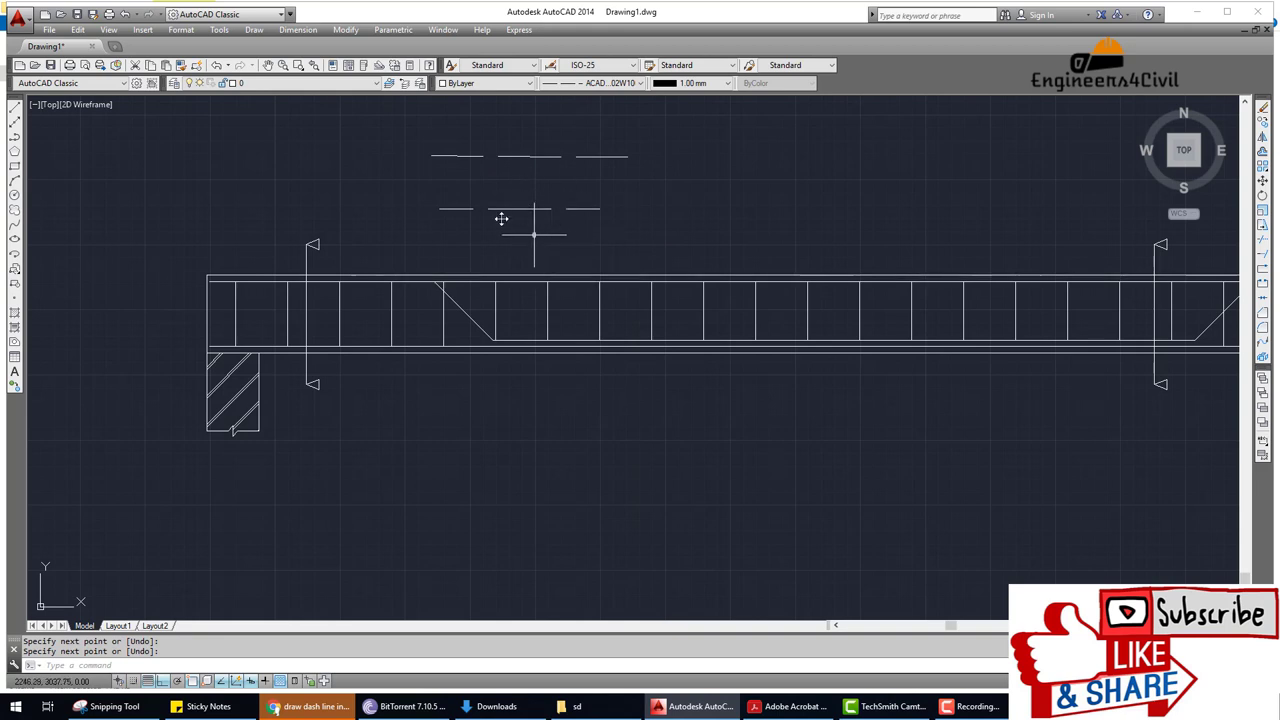
{"action": "left_click_drag", "start_coordinate": [541, 217], "coordinate": [583, 215]}
{"action": "left_click", "coordinate": [603, 83]}
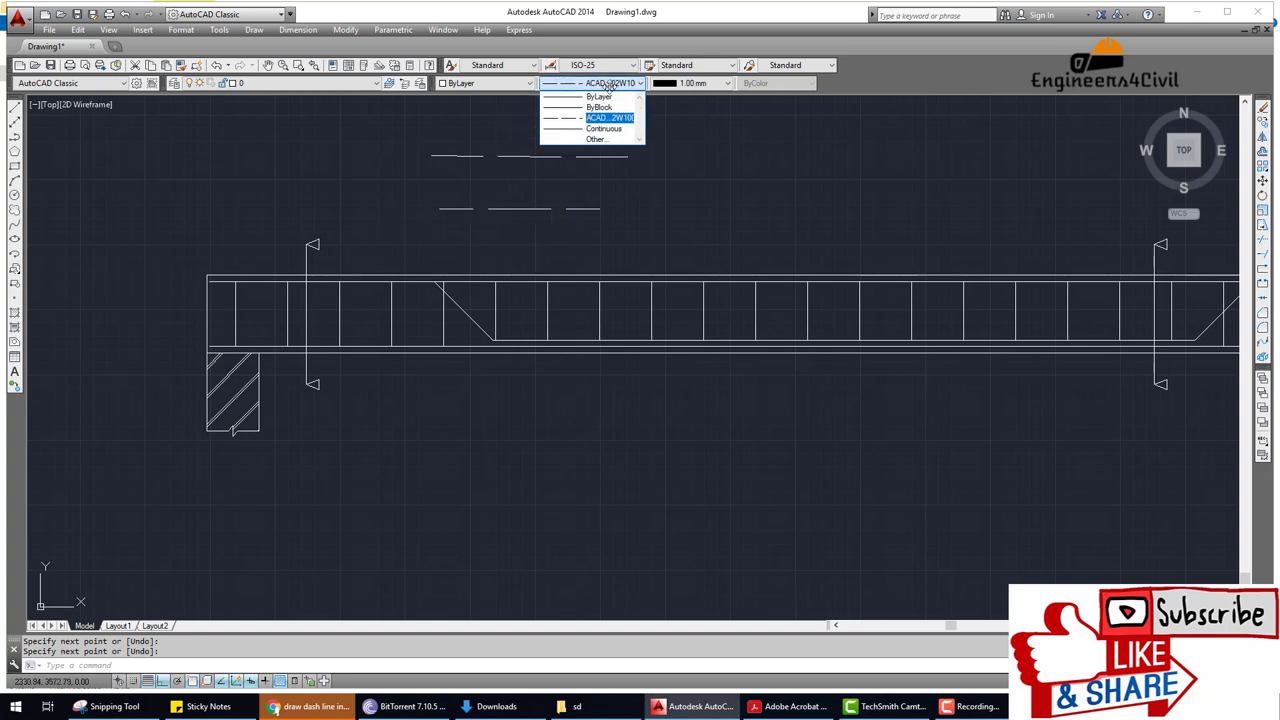
Change the global linetype scale factor for ACAD_ISO02W100 in the Linetype Manager.
{"action": "left_click", "coordinate": [593, 140]}
{"action": "left_click", "coordinate": [703, 291]}
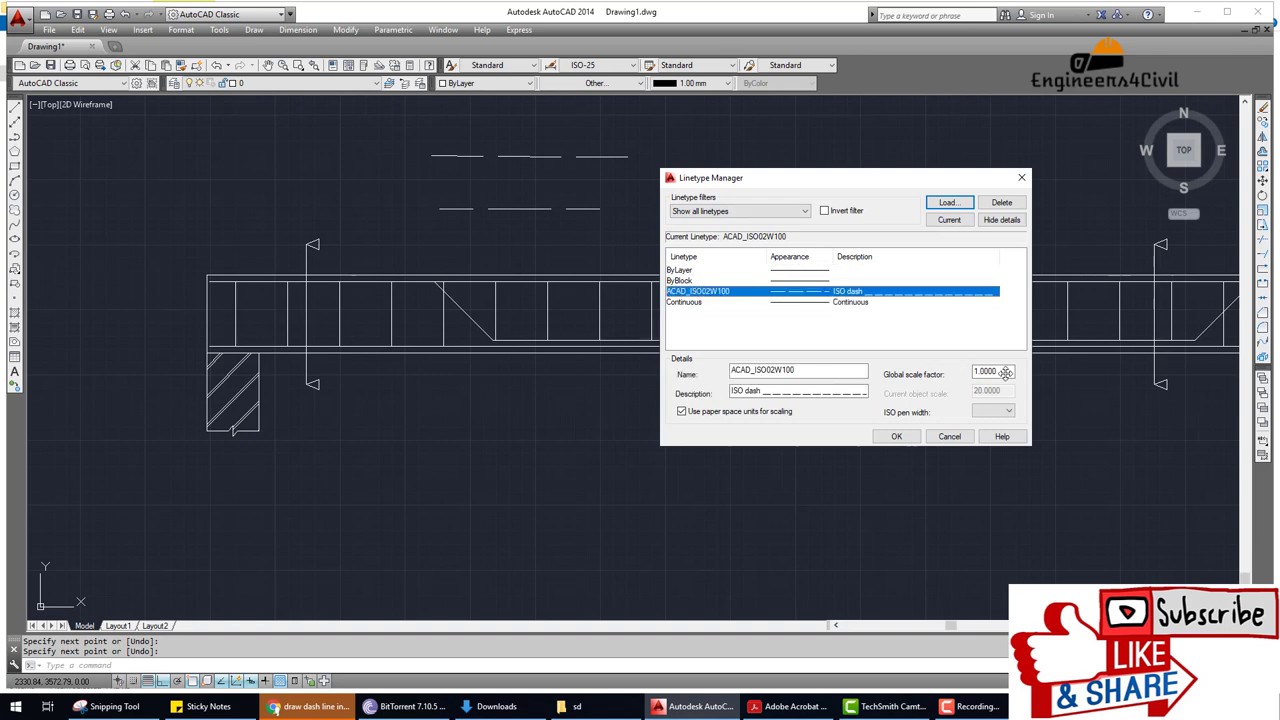
{"action": "left_click_drag", "start_coordinate": [997, 373], "coordinate": [943, 372]}
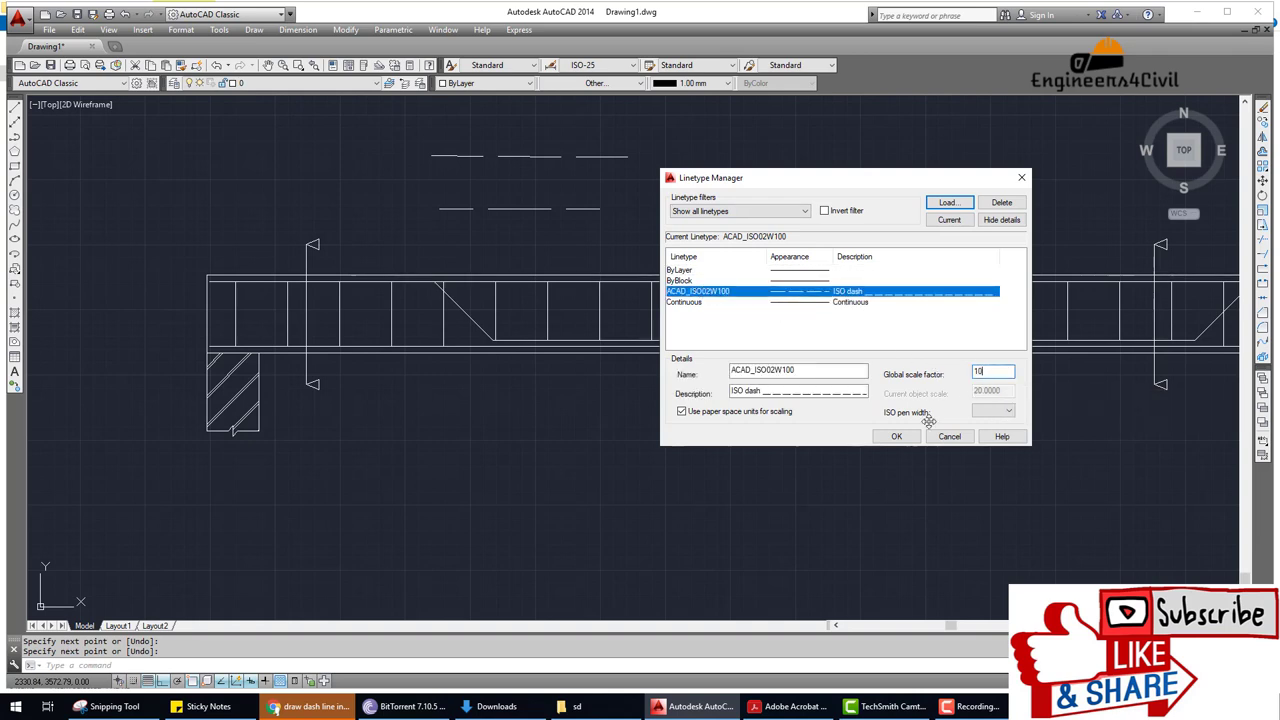
{"action": "left_click", "coordinate": [897, 435]}
{"action": "left_click", "coordinate": [741, 397]}
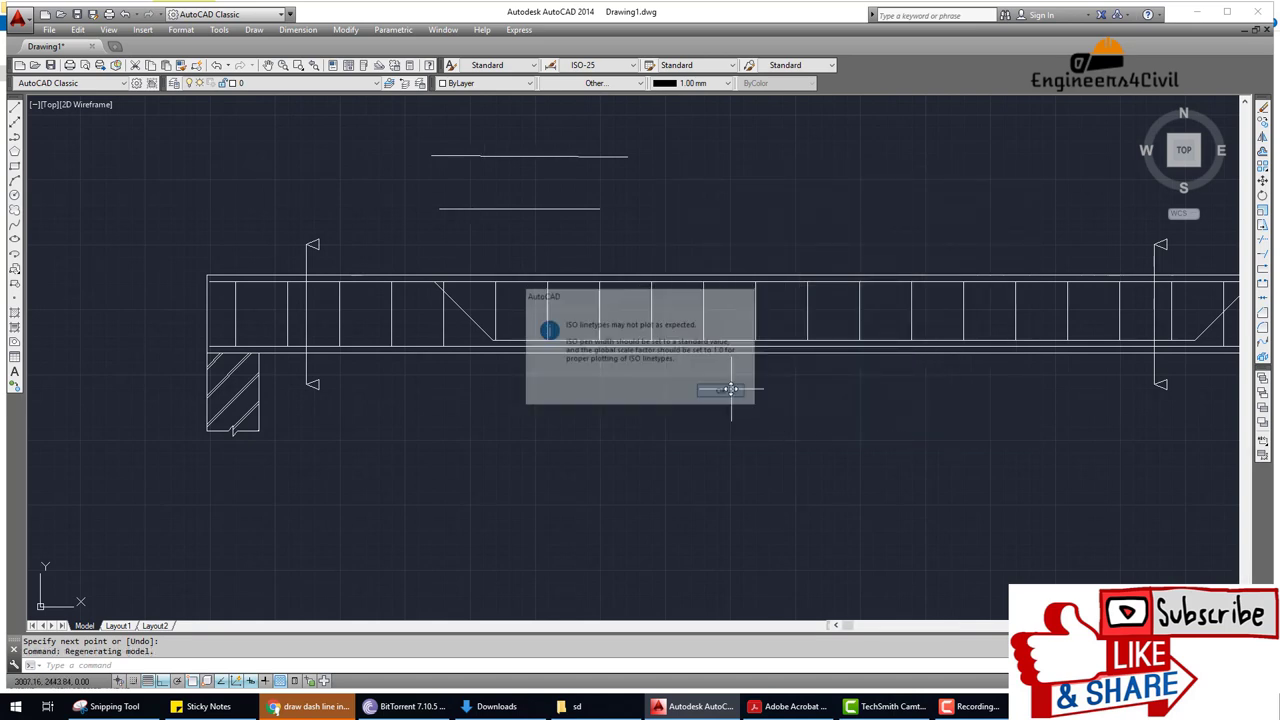
Draw a third horizontal test line and reduce the global linetype scale further.
{"action": "key", "text": "Return"}
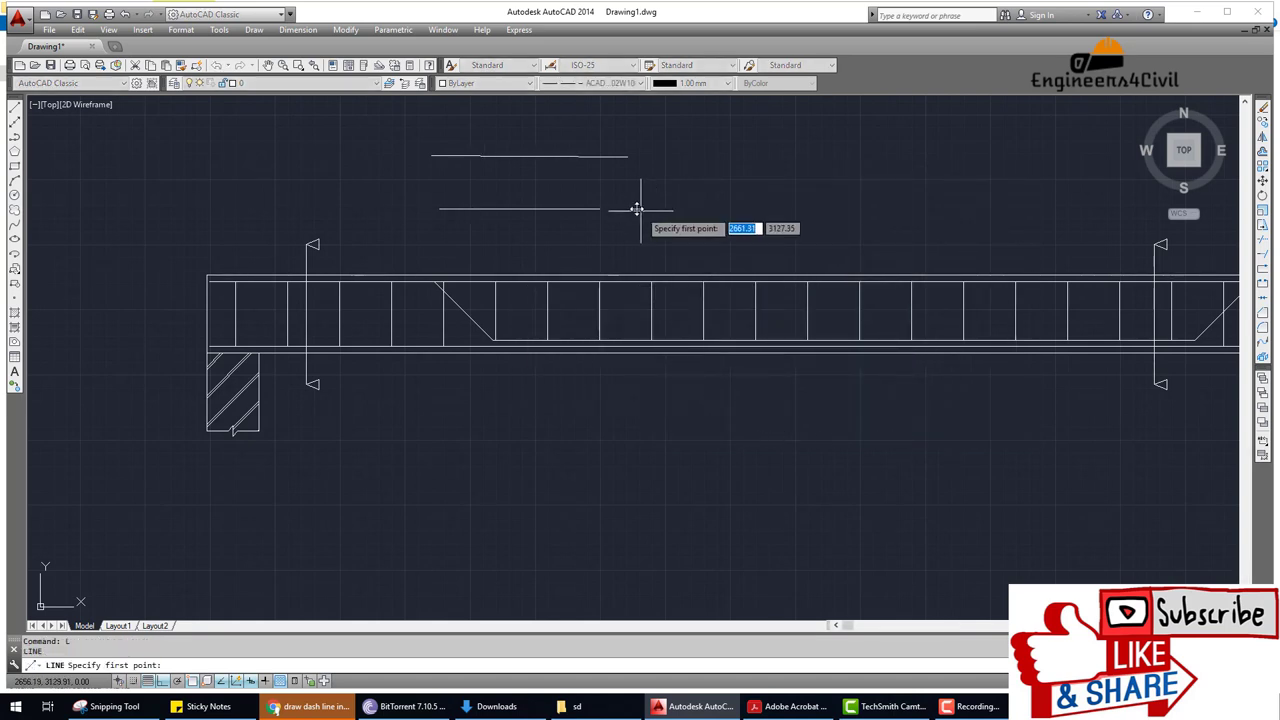
{"action": "left_click", "coordinate": [634, 202]}
{"action": "left_click", "coordinate": [859, 202]}
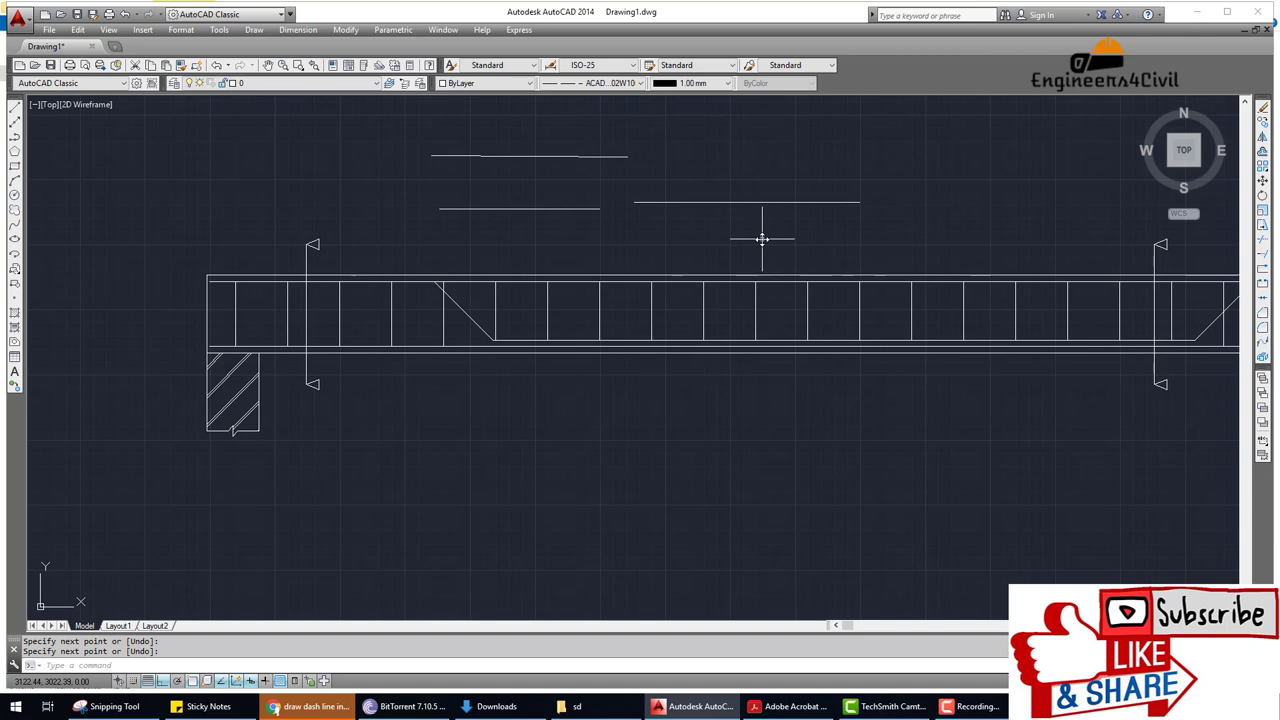
{"action": "left_click", "coordinate": [630, 82]}
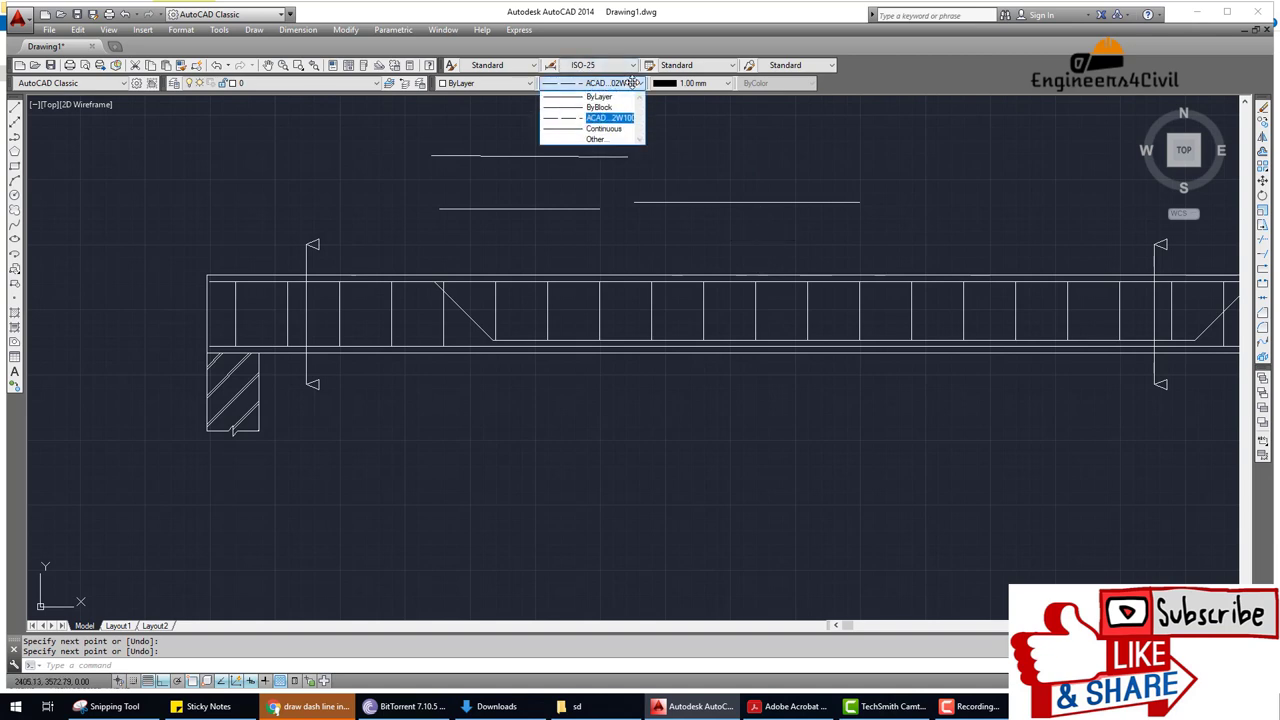
{"action": "left_click", "coordinate": [595, 139]}
{"action": "left_click", "coordinate": [688, 290]}
{"action": "type", "text": "0.5"}
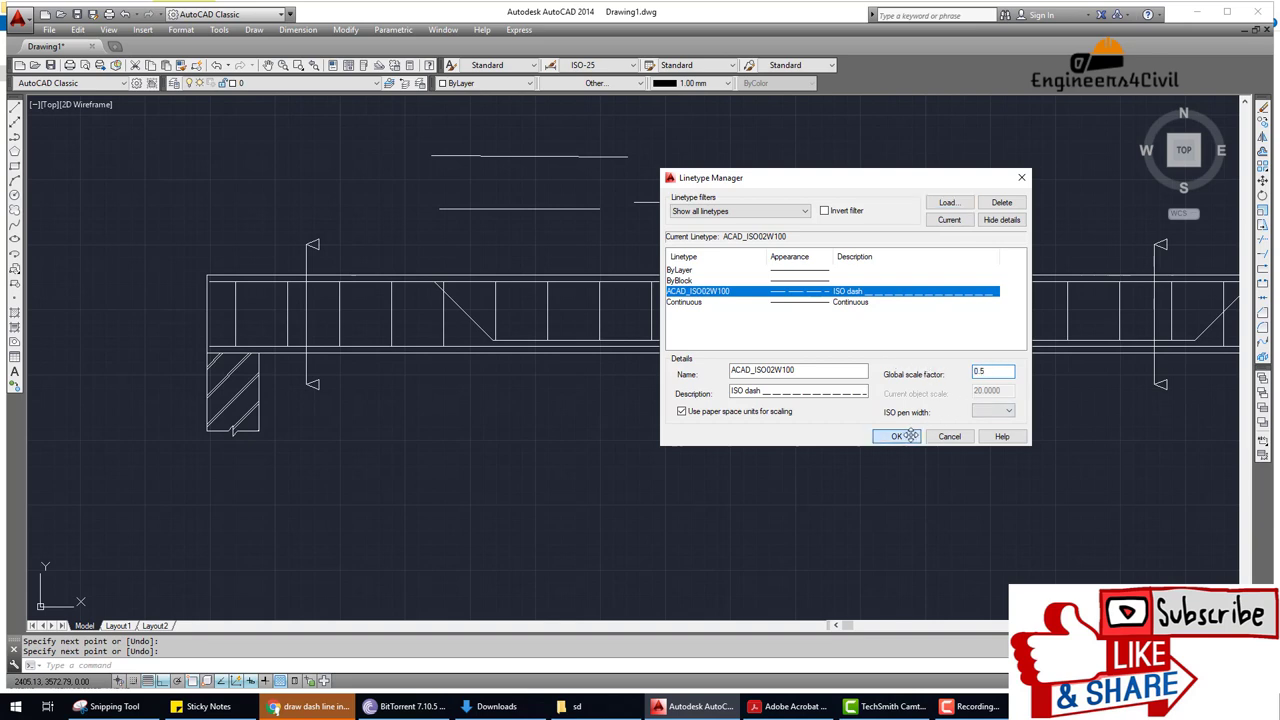
{"action": "left_click", "coordinate": [897, 436]}
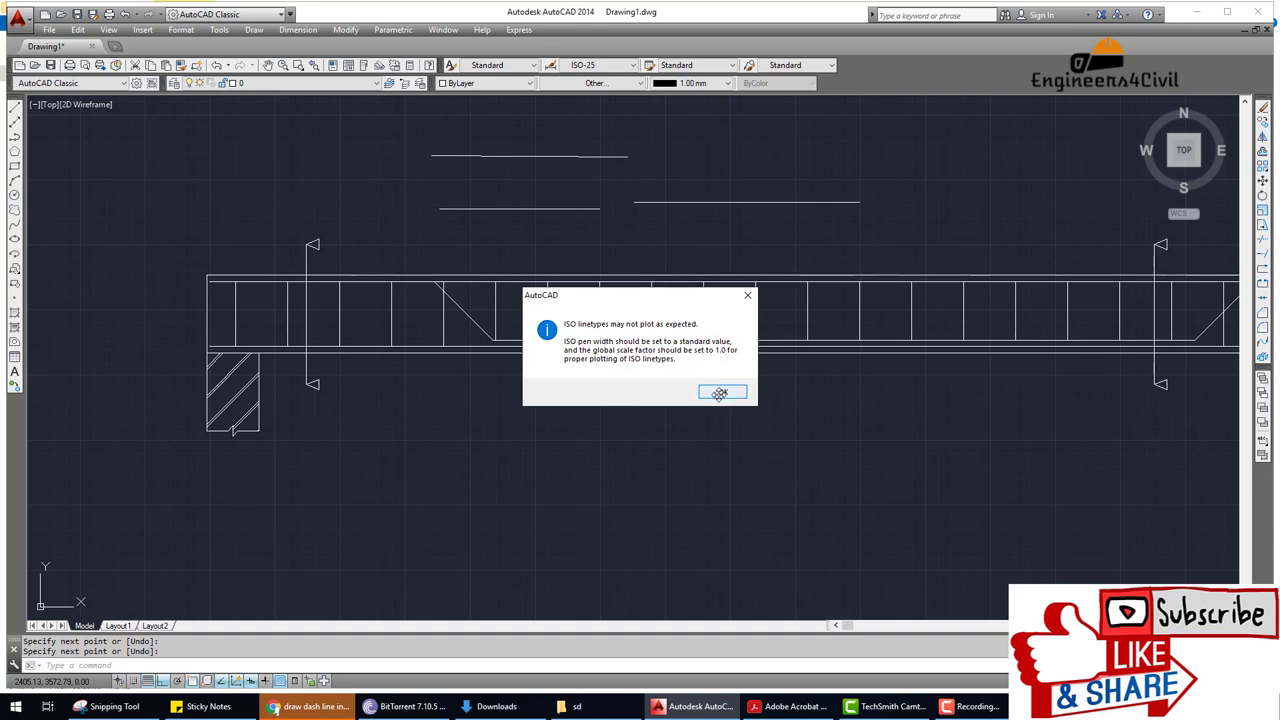
{"action": "left_click", "coordinate": [718, 391]}
{"action": "type", "text": "m"}
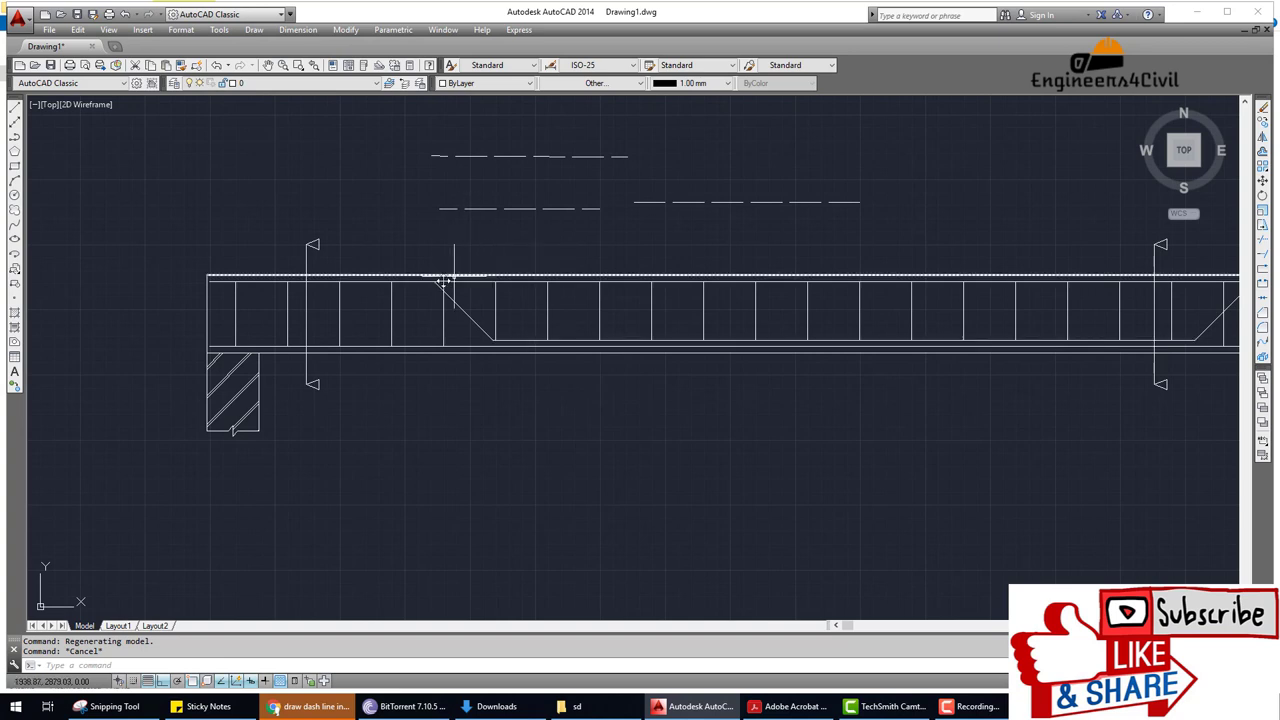
{"action": "type", "text": "a"}
{"action": "key", "text": "Return"}
Cancel a property match and set the global linetype scale factor to 0.25.
{"action": "left_click", "coordinate": [510, 208]}
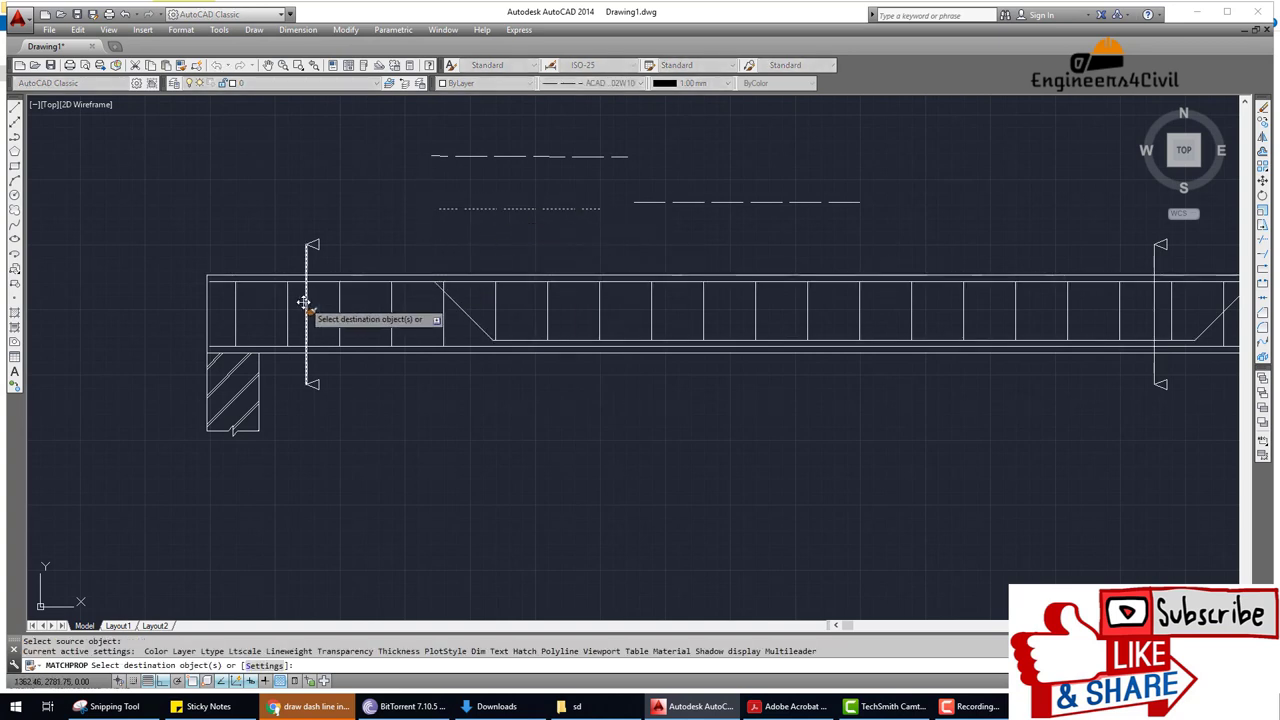
{"action": "scroll", "coordinate": [443, 314], "scroll_direction": "down", "scroll_amount": 2}
{"action": "scroll", "coordinate": [729, 323], "scroll_direction": "up", "scroll_amount": 1}
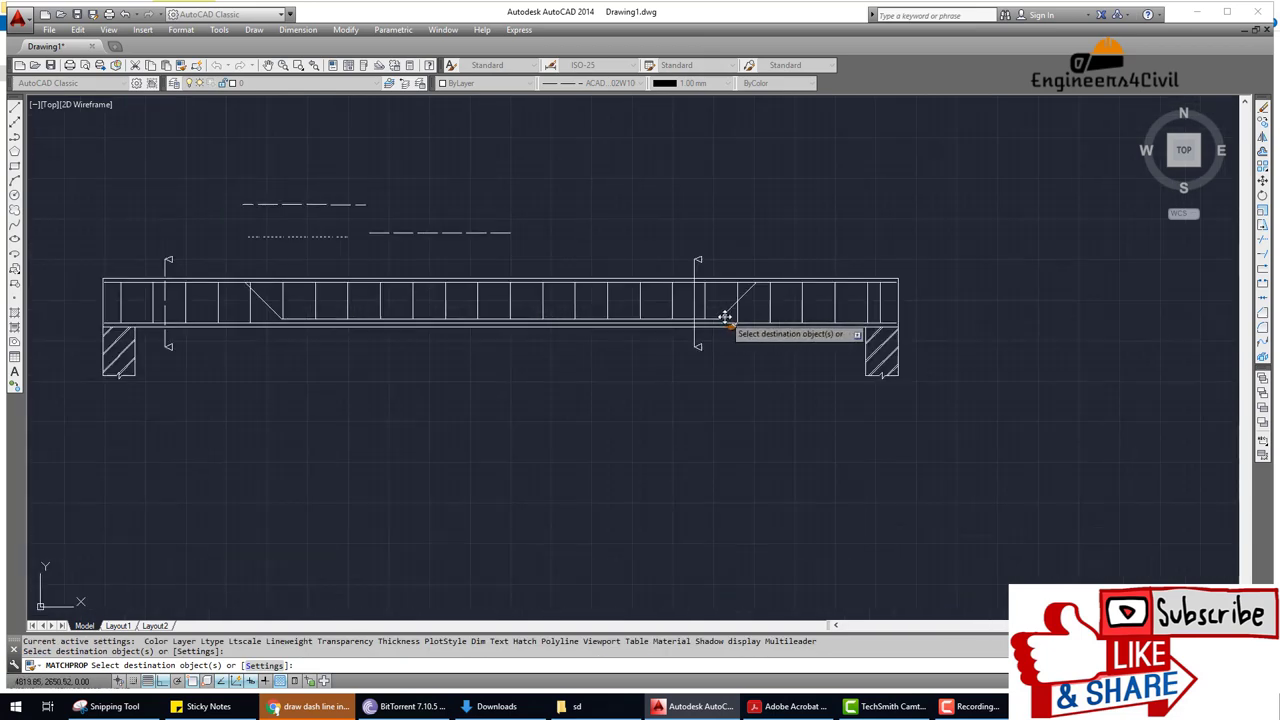
{"action": "scroll", "coordinate": [681, 296], "scroll_direction": "up", "scroll_amount": 1}
{"action": "scroll", "coordinate": [590, 308], "scroll_direction": "down", "scroll_amount": 3}
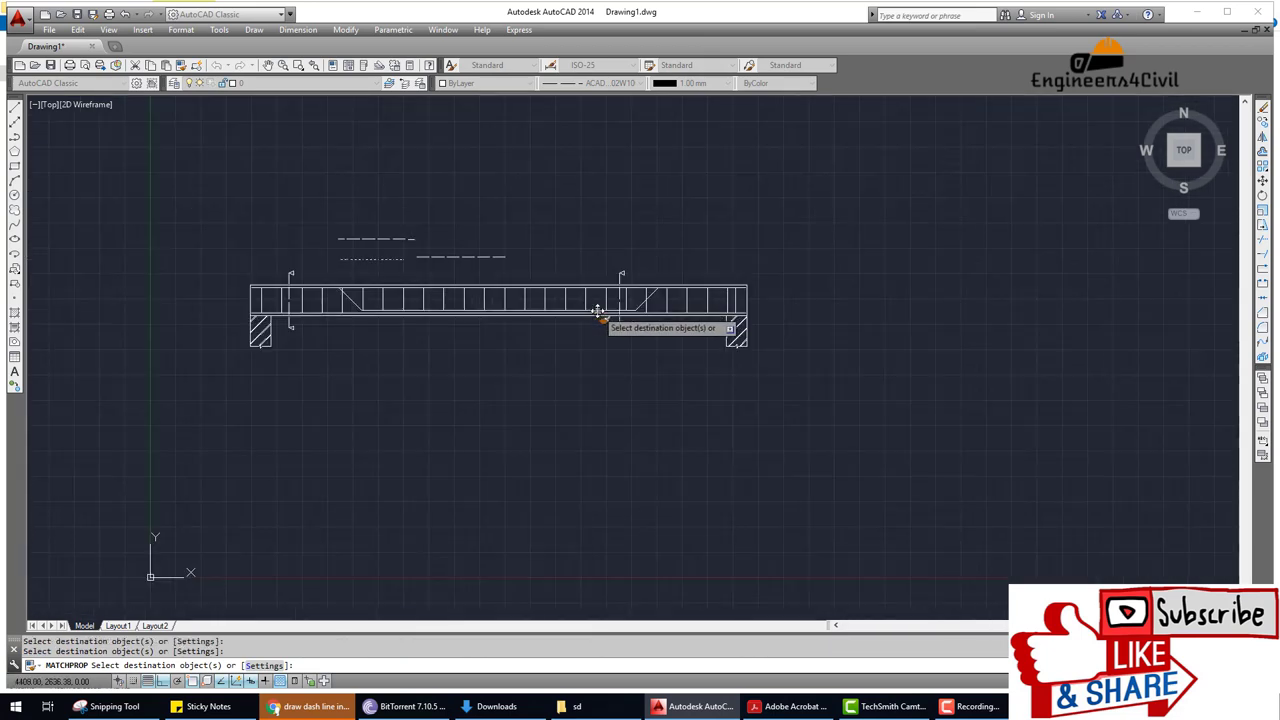
{"action": "key", "text": "Escape"}
{"action": "scroll", "coordinate": [407, 241], "scroll_direction": "up", "scroll_amount": 3}
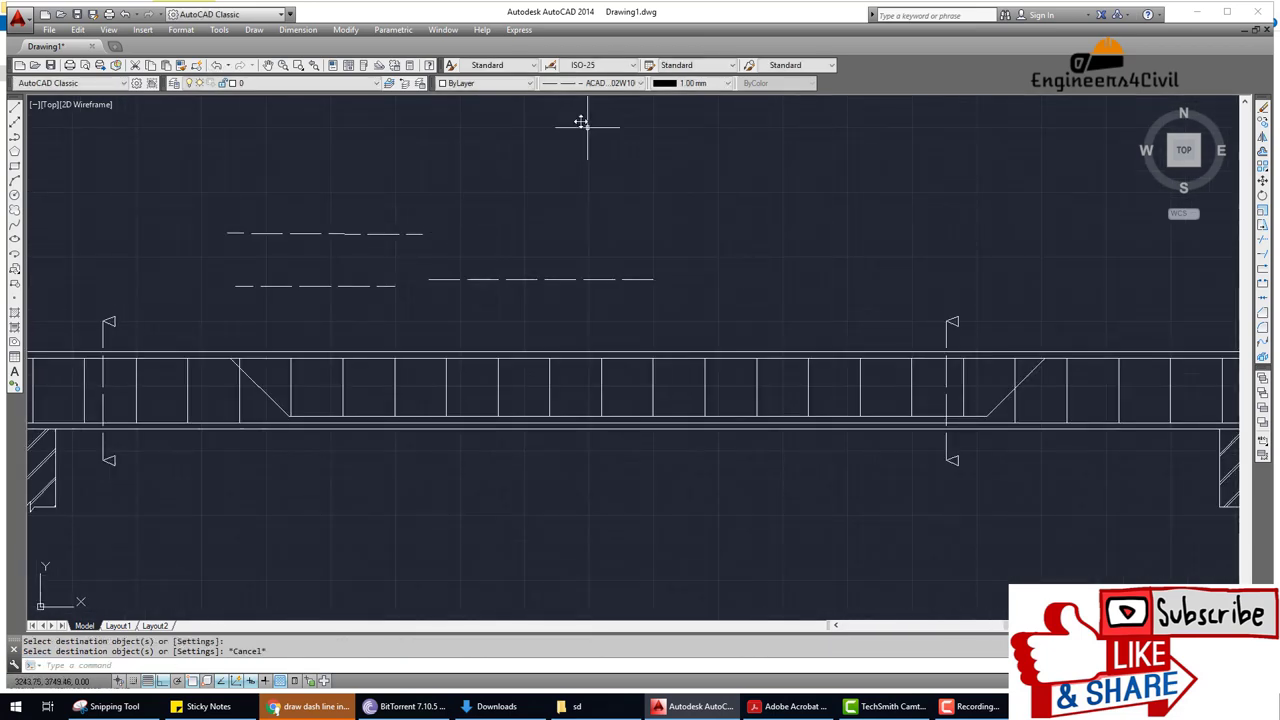
{"action": "left_click", "coordinate": [618, 84]}
{"action": "left_click", "coordinate": [610, 137]}
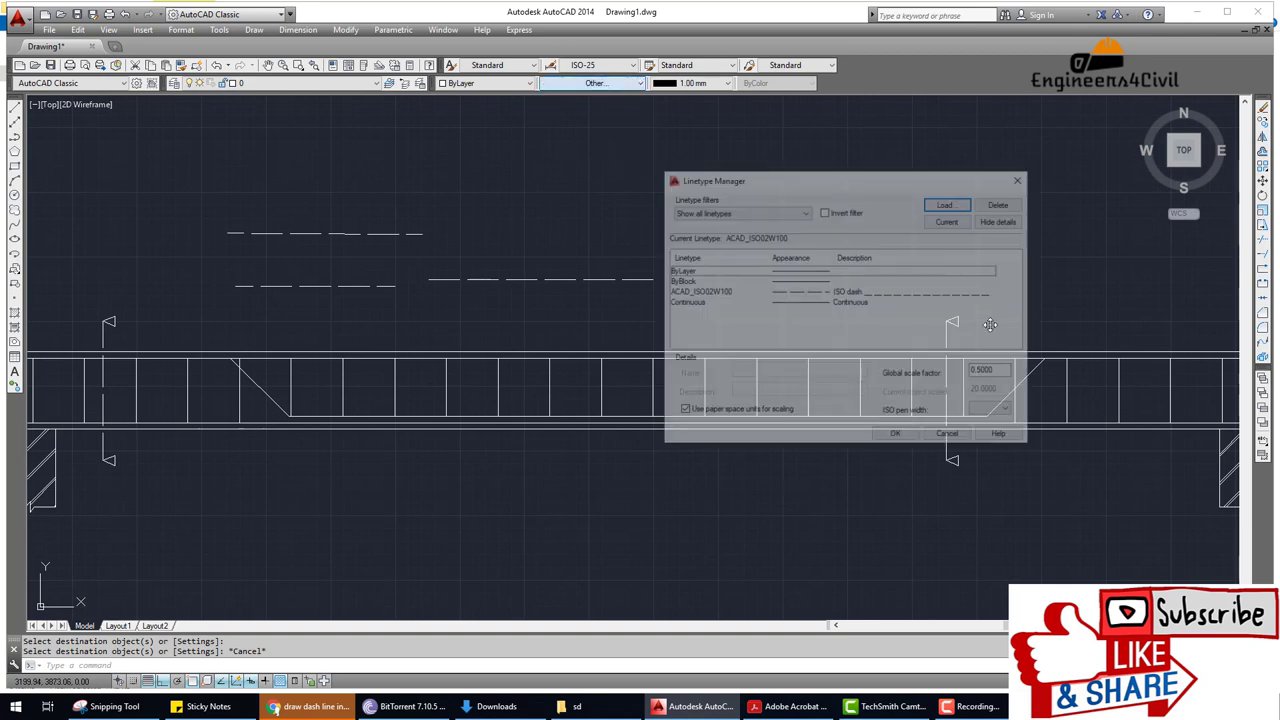
{"action": "left_click", "coordinate": [840, 291]}
{"action": "type", "text": "0.25"}
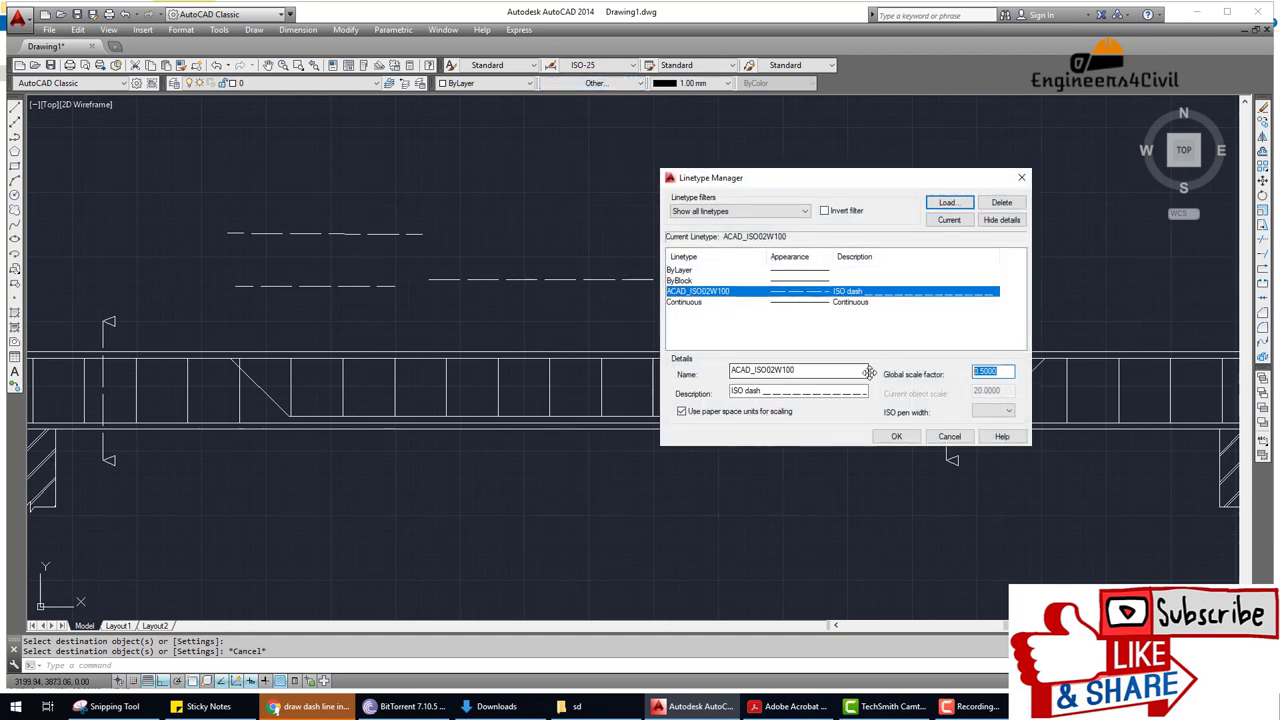
{"action": "left_click", "coordinate": [900, 436]}
{"action": "left_click", "coordinate": [723, 391]}
Erase the three dashed test lines above the beam.
{"action": "middle_click_drag", "start_coordinate": [391, 294], "coordinate": [538, 305]}
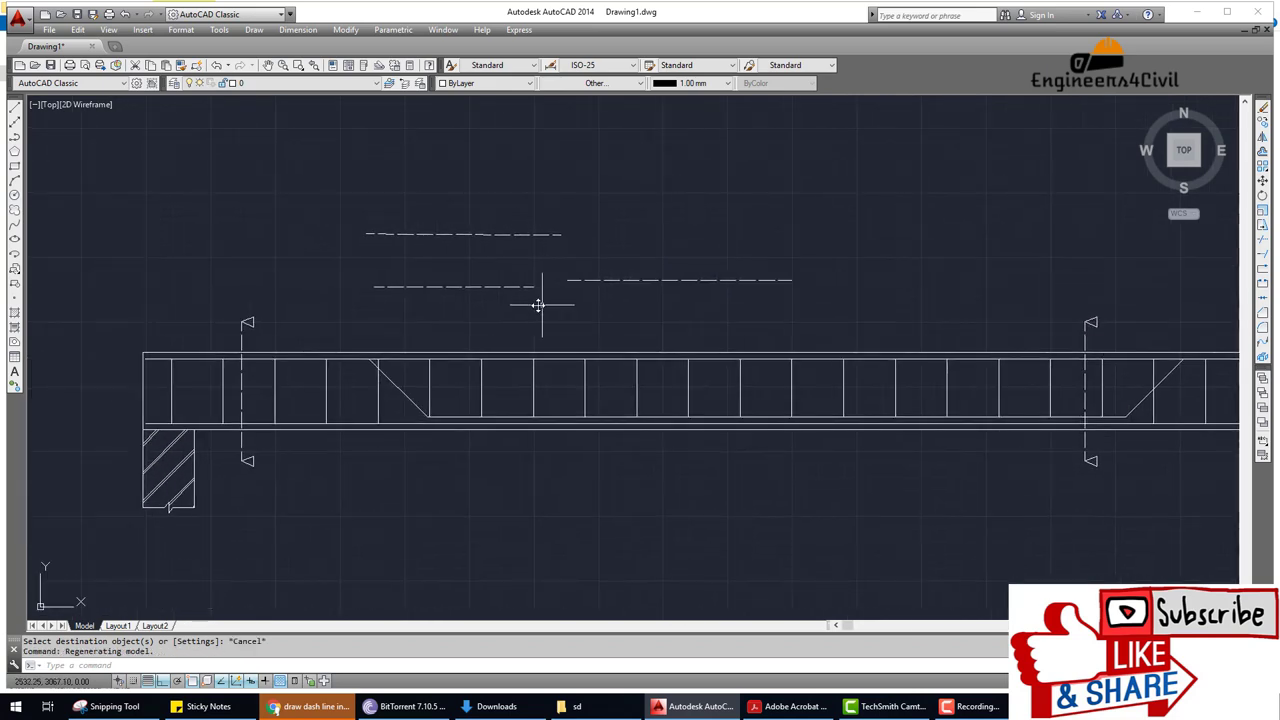
{"action": "scroll", "coordinate": [529, 307], "scroll_direction": "down", "scroll_amount": 2}
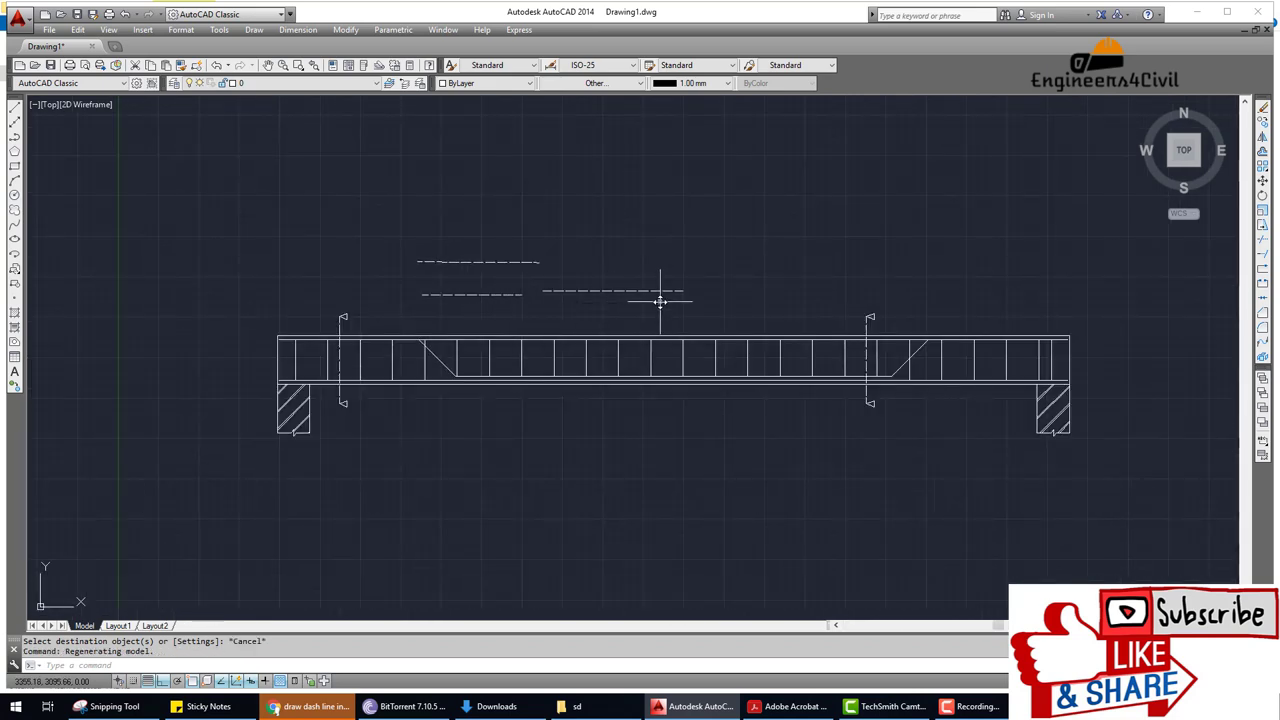
{"action": "type", "text": "c"}
{"action": "key", "text": "Return"}
{"action": "left_click", "coordinate": [720, 305]}
{"action": "left_click", "coordinate": [443, 220]}
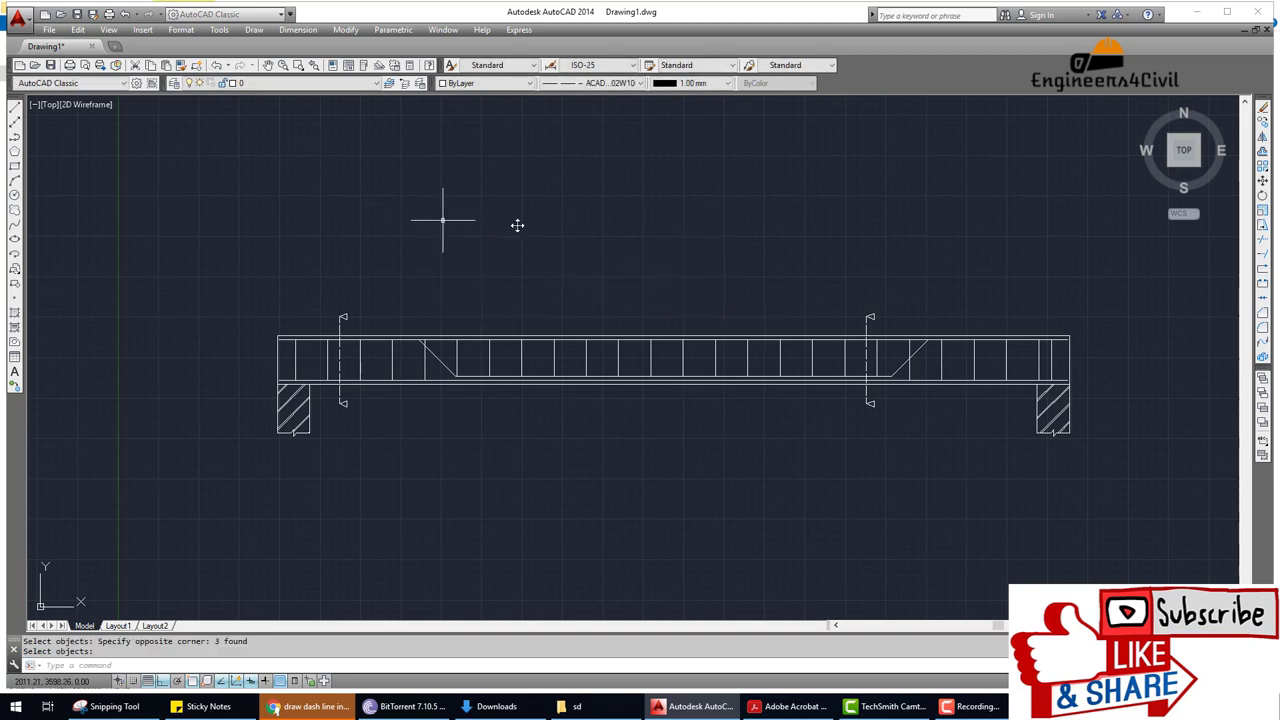
{"action": "middle_click_drag", "start_coordinate": [626, 254], "coordinate": [616, 152]}
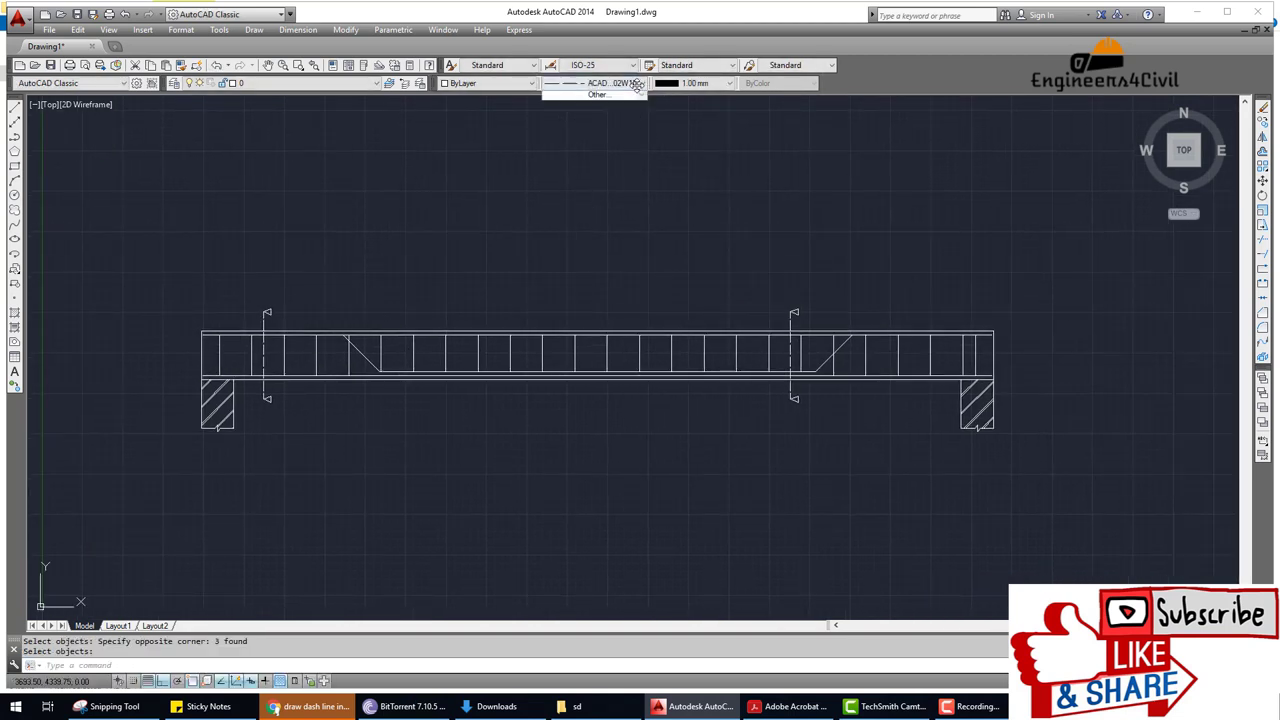
Switch the current linetype from ACAD_ISO02W100 back to ByLayer and zoom in.
{"action": "left_click", "coordinate": [636, 88]}
{"action": "left_click", "coordinate": [605, 94]}
{"action": "key", "text": "Escape"}
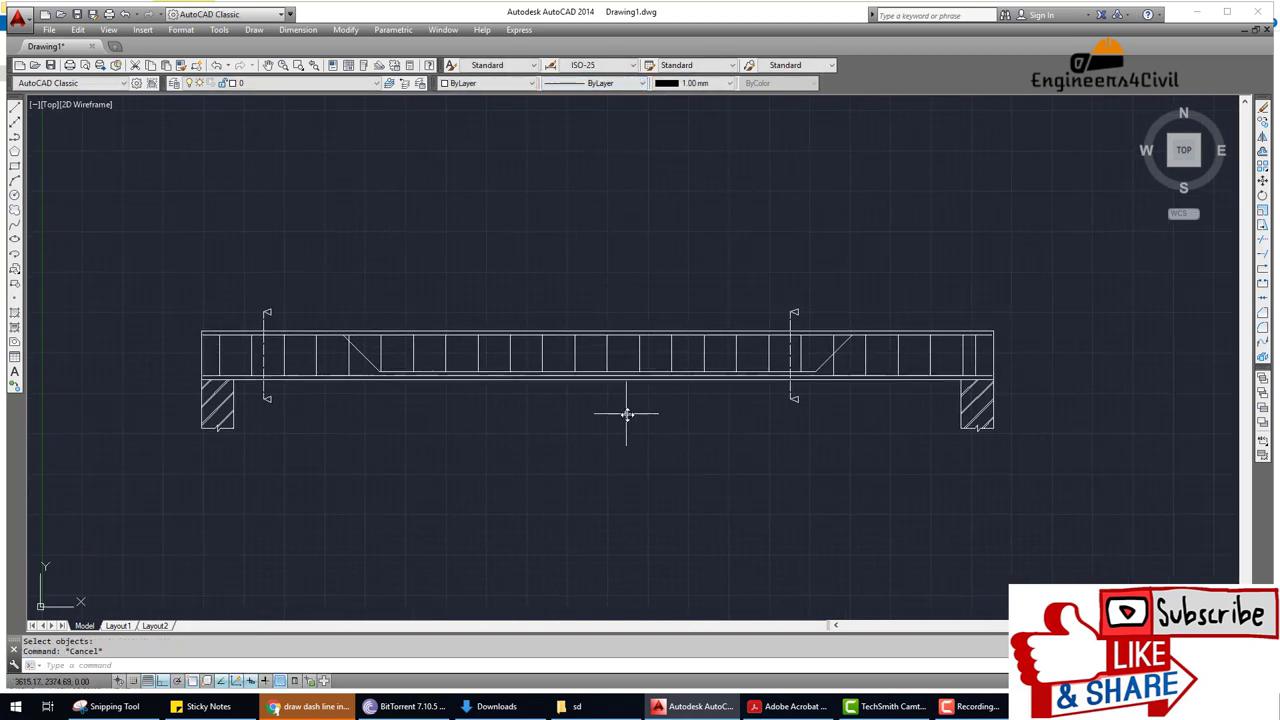
{"action": "scroll", "coordinate": [706, 443], "scroll_direction": "up", "scroll_amount": 1}
{"action": "scroll", "coordinate": [714, 371], "scroll_direction": "up", "scroll_amount": 1}
{"action": "scroll", "coordinate": [748, 328], "scroll_direction": "up", "scroll_amount": 5}
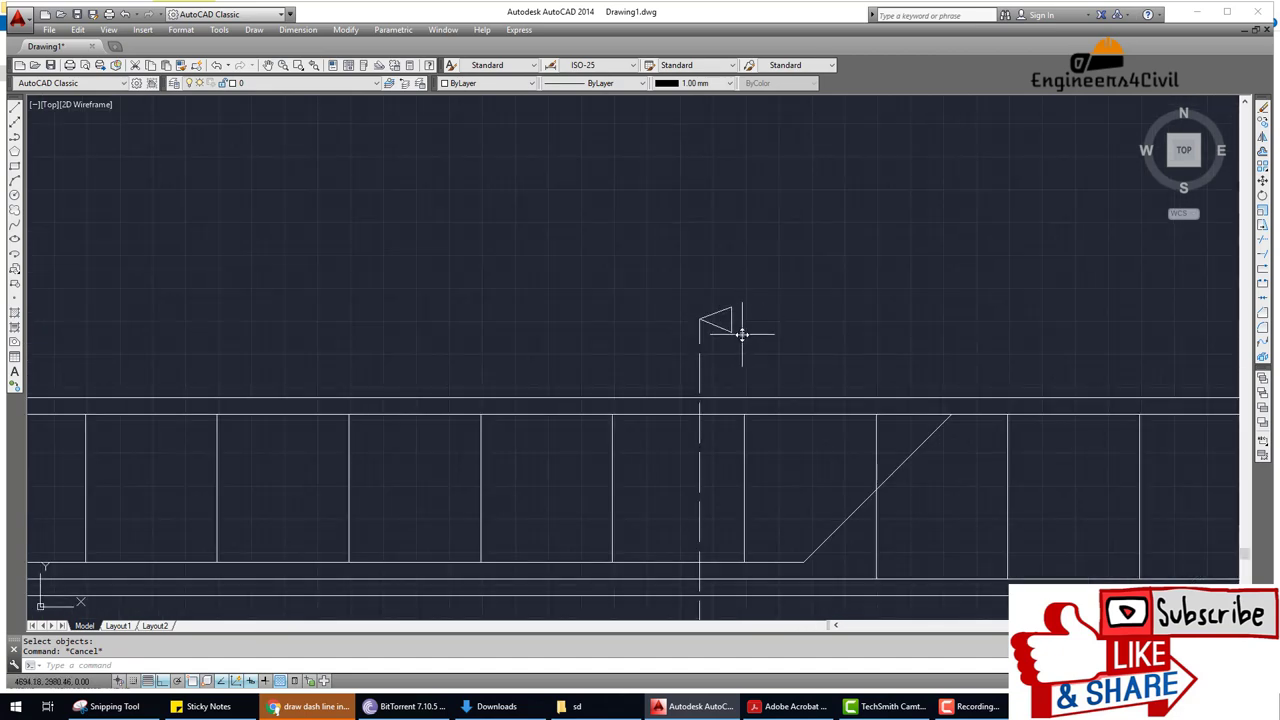
Start a hatch and pick inside the upper and lower section-mark triangles as fill areas.
{"action": "type", "text": "h"}
{"action": "key", "text": "Return"}
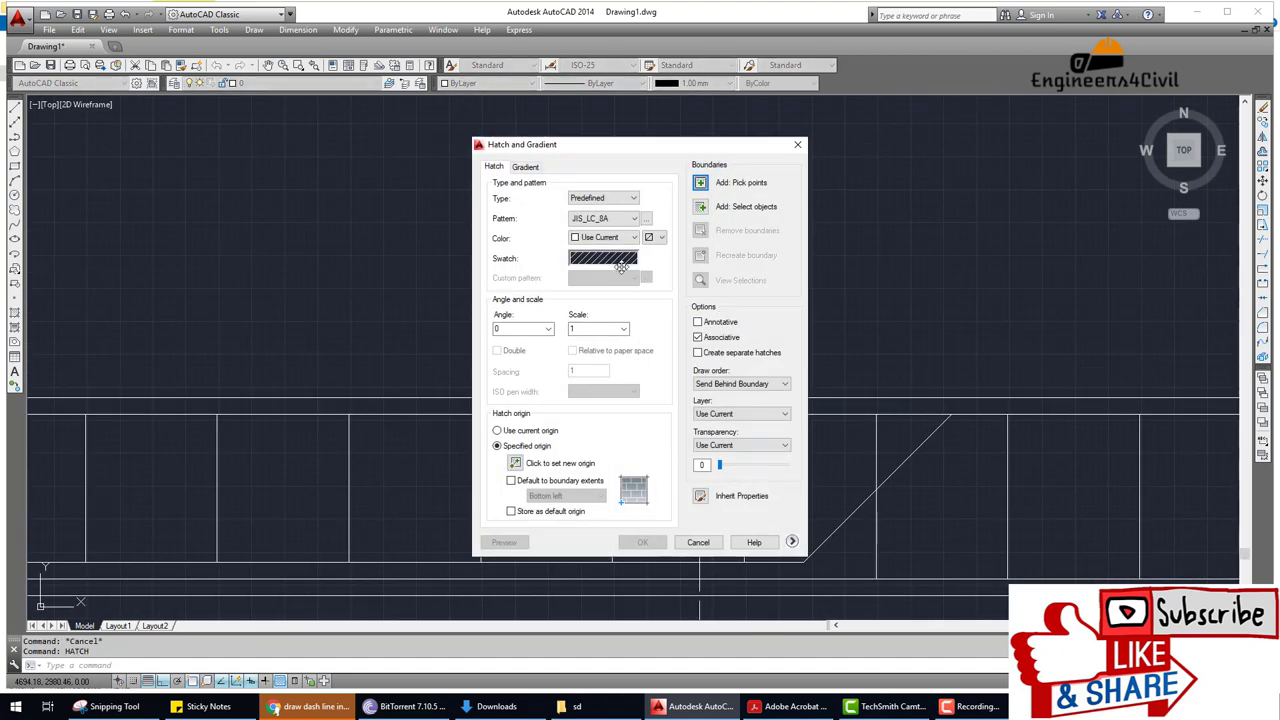
{"action": "left_click", "coordinate": [701, 183]}
{"action": "scroll", "coordinate": [730, 380], "scroll_direction": "down", "scroll_amount": 2}
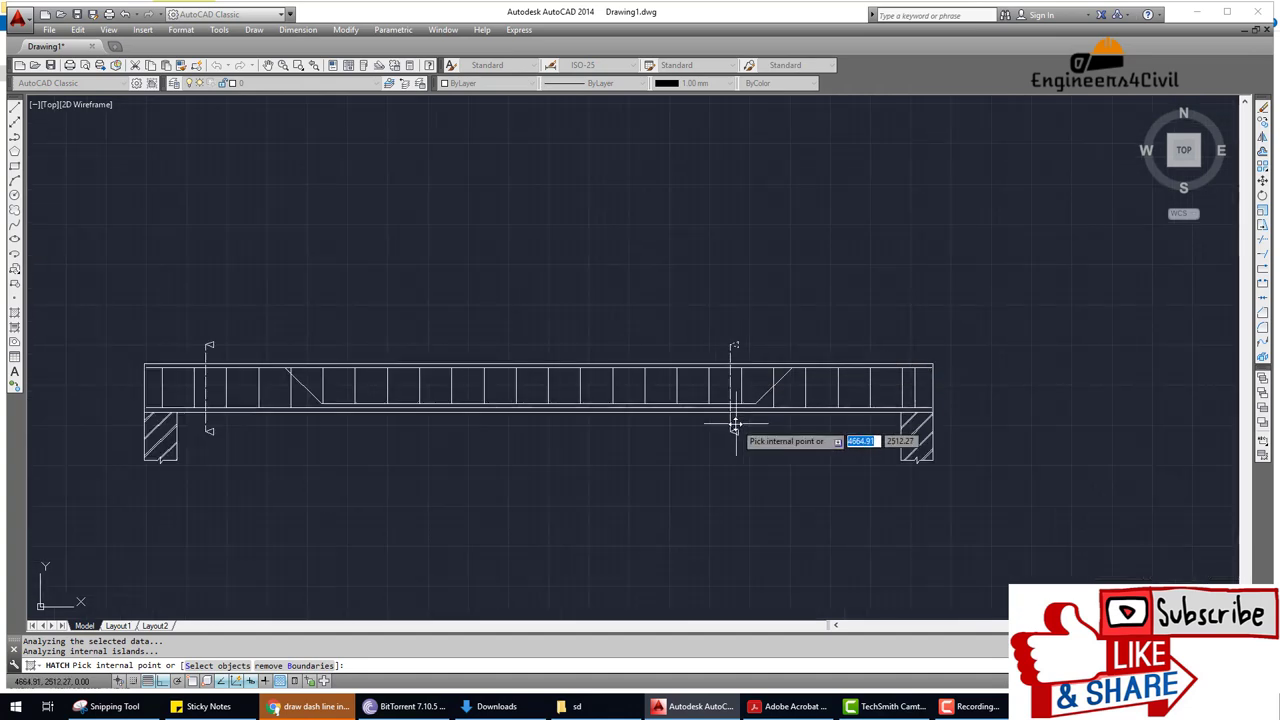
{"action": "scroll", "coordinate": [736, 427], "scroll_direction": "up", "scroll_amount": 2}
{"action": "scroll", "coordinate": [674, 429], "scroll_direction": "down", "scroll_amount": 2}
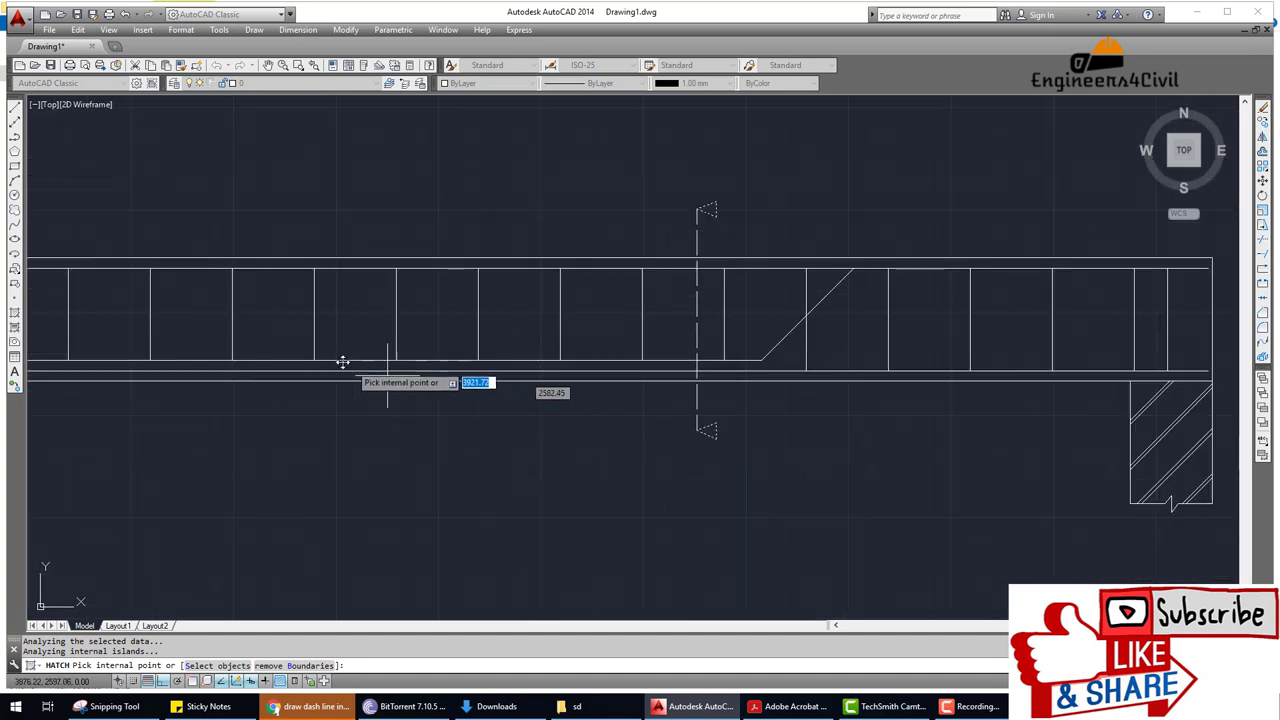
{"action": "scroll", "coordinate": [343, 363], "scroll_direction": "up", "scroll_amount": 1}
{"action": "left_click", "coordinate": [780, 403]}
{"action": "scroll", "coordinate": [334, 277], "scroll_direction": "down", "scroll_amount": 2}
{"action": "scroll", "coordinate": [409, 337], "scroll_direction": "up", "scroll_amount": 2}
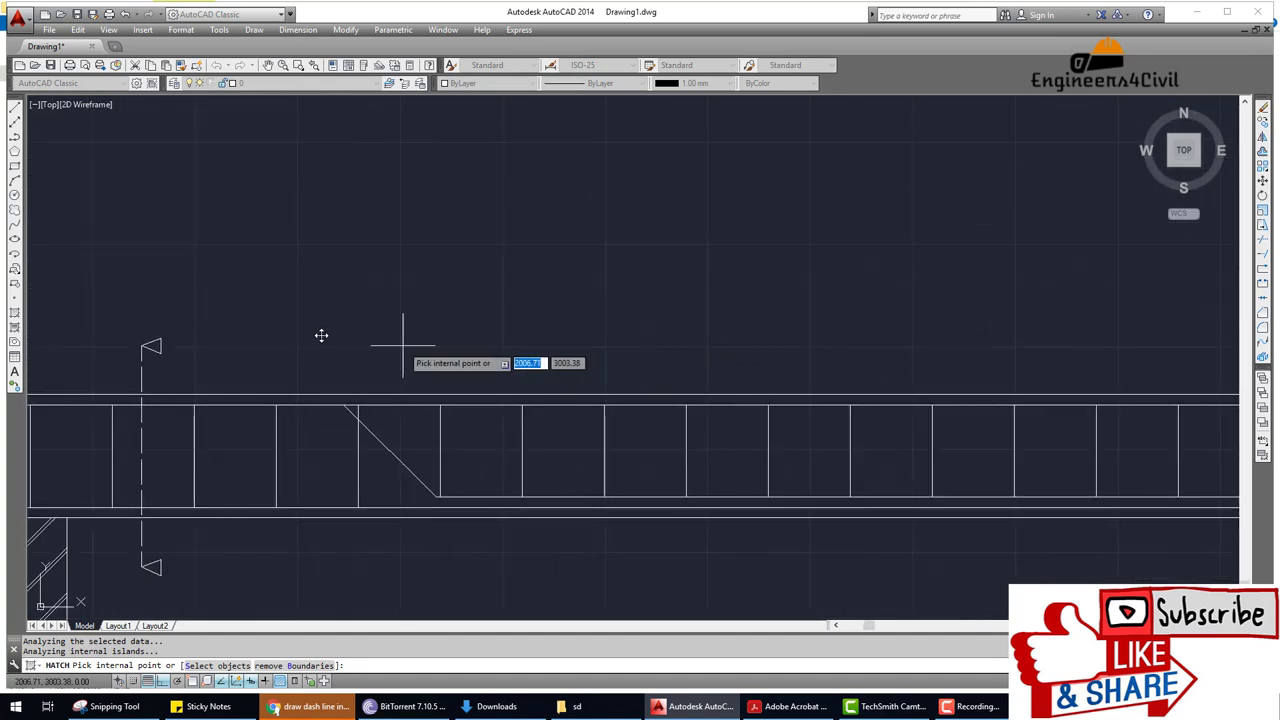
{"action": "left_click", "coordinate": [155, 345]}
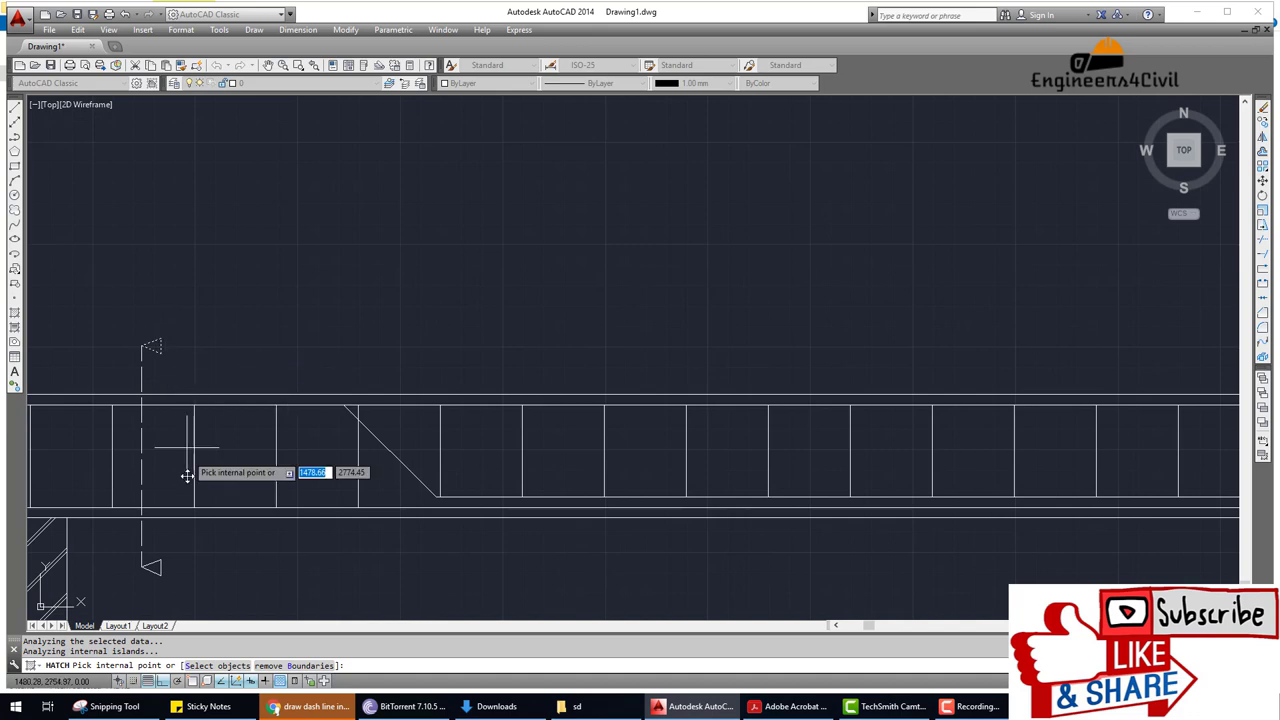
{"action": "left_click", "coordinate": [155, 565]}
{"action": "key", "text": "Return"}
Fill the picked triangles with the SOLID hatch pattern.
{"action": "left_click", "coordinate": [609, 258]}
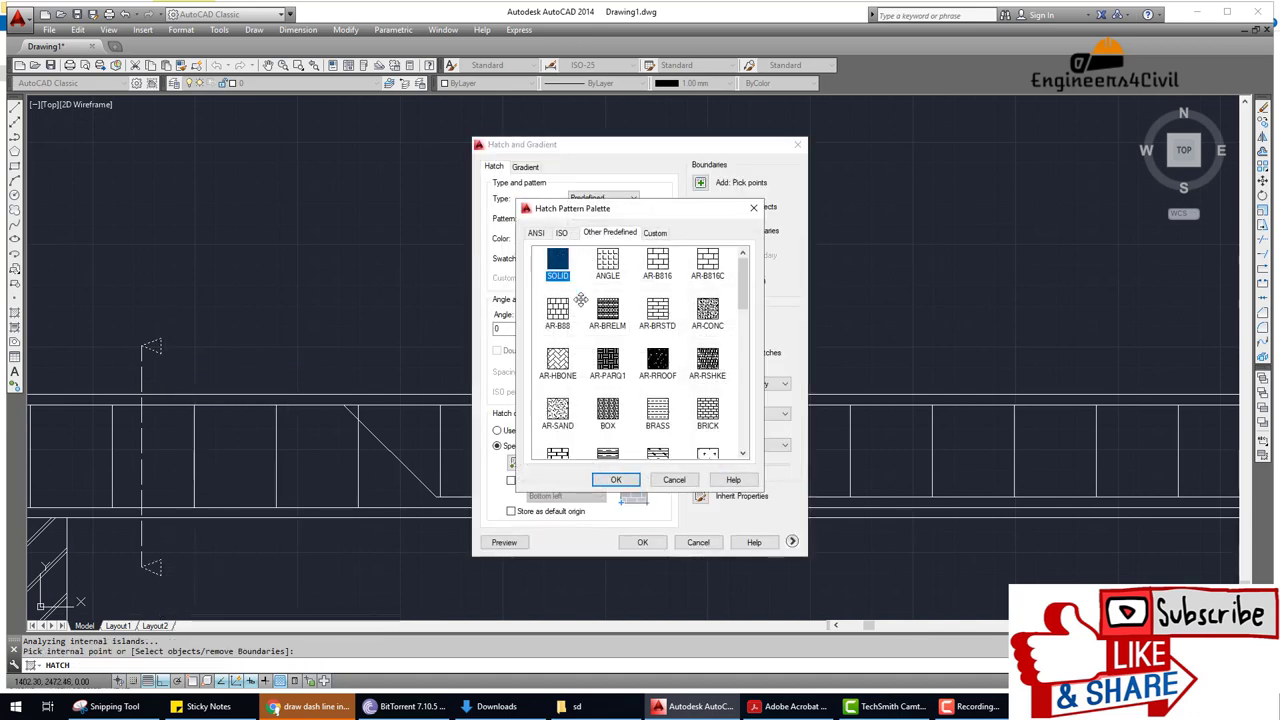
{"action": "left_click", "coordinate": [618, 479]}
{"action": "left_click", "coordinate": [642, 542]}
{"action": "scroll", "coordinate": [640, 463], "scroll_direction": "down", "scroll_amount": 3}
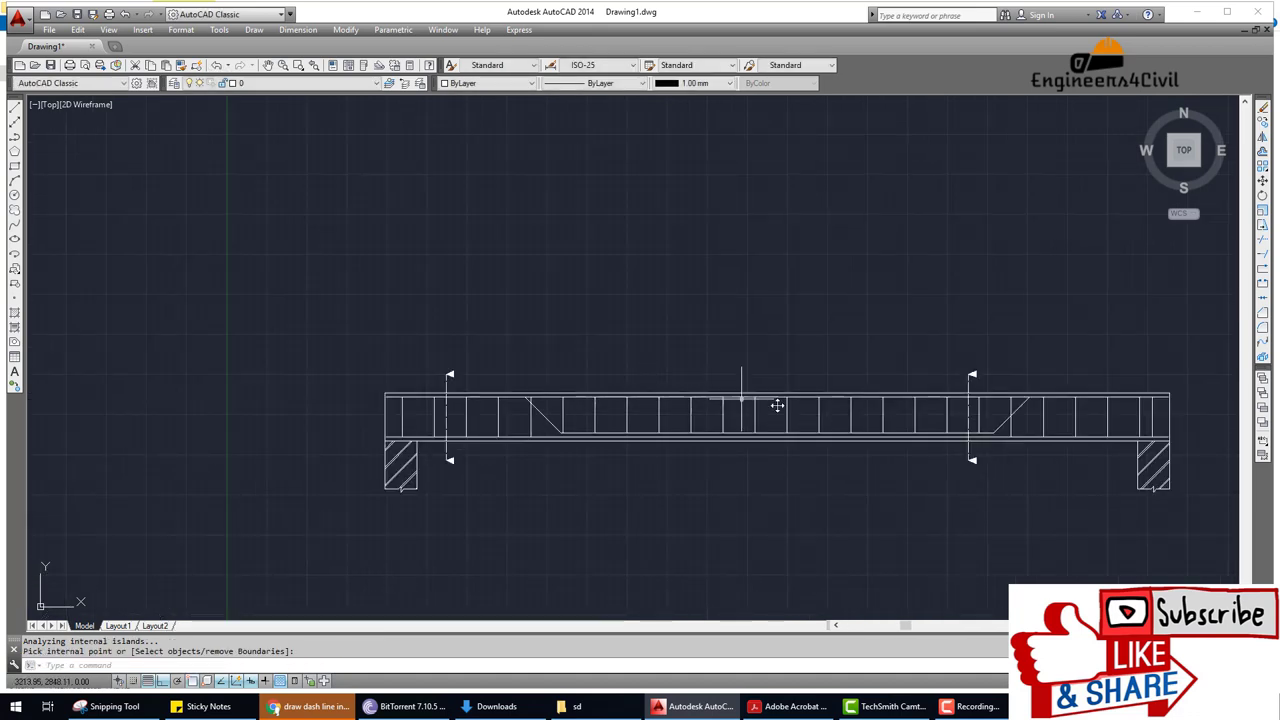
{"action": "scroll", "coordinate": [690, 348], "scroll_direction": "up", "scroll_amount": 1}
{"action": "key", "text": "Escape"}
{"action": "key", "text": "Escape"}
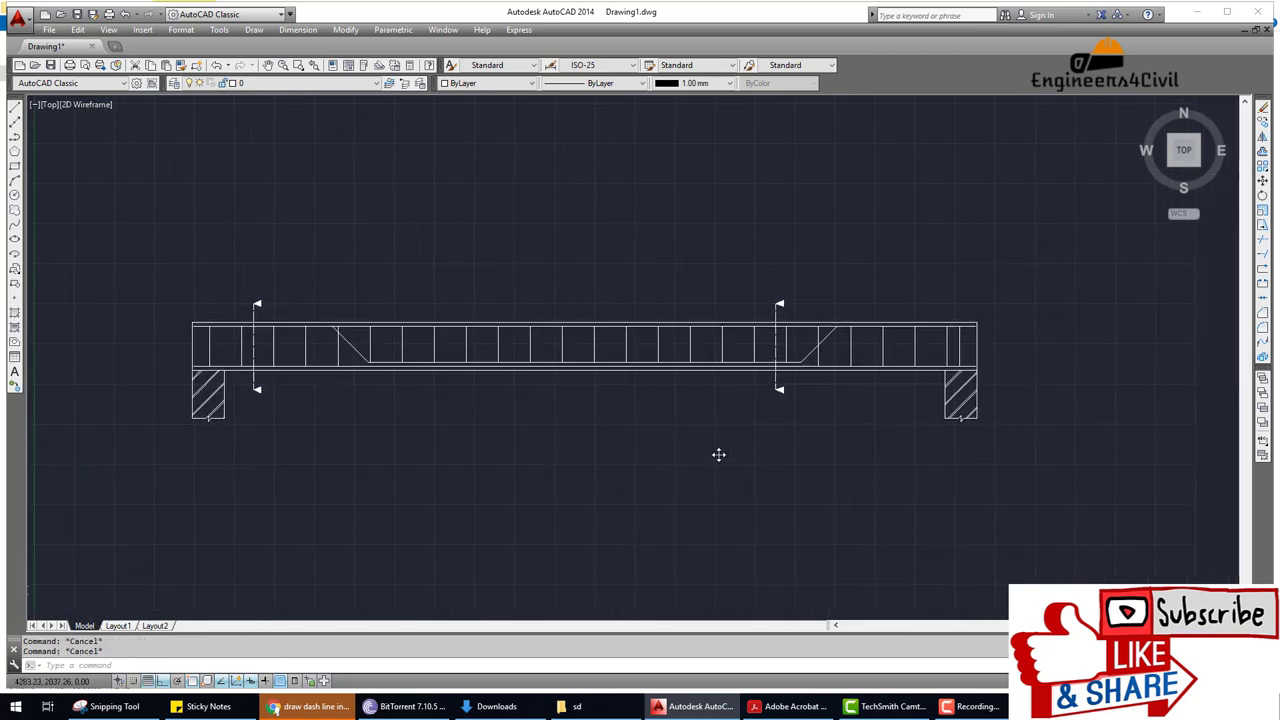
{"action": "middle_click_drag", "start_coordinate": [799, 475], "coordinate": [742, 463]}
{"action": "key", "text": "F3"}
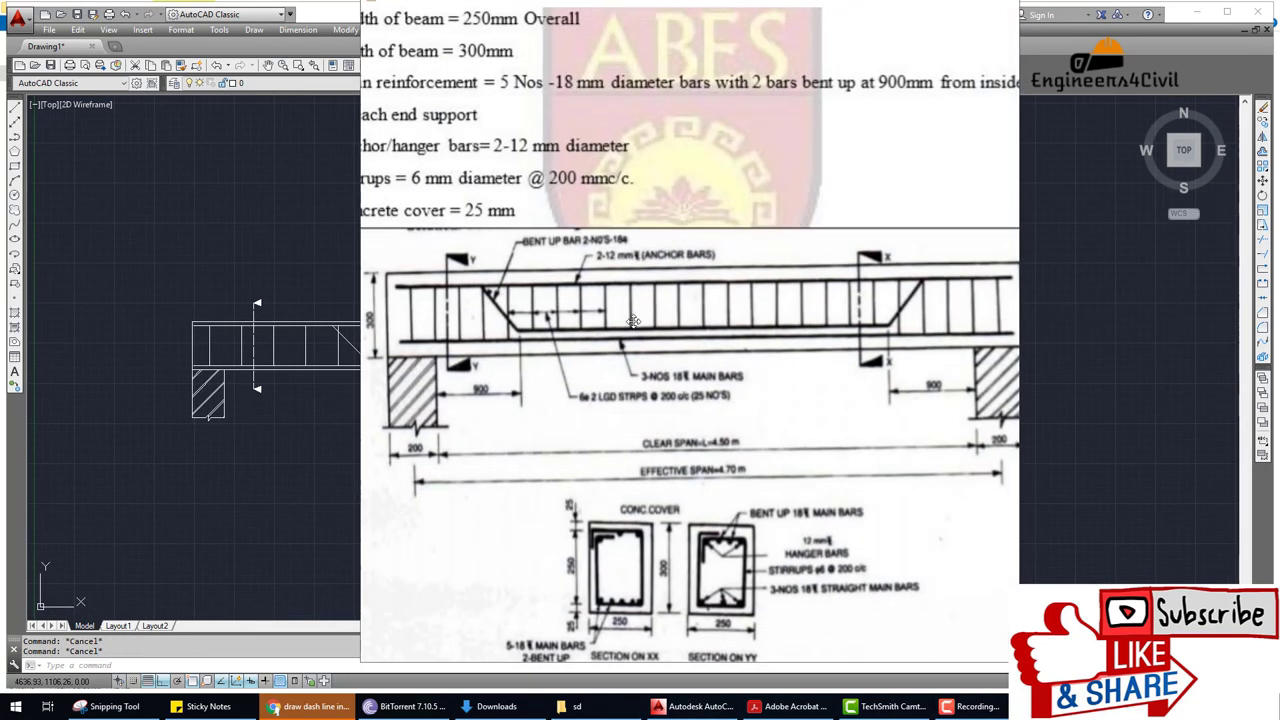
{"action": "mouse_move", "coordinate": [630, 615]}
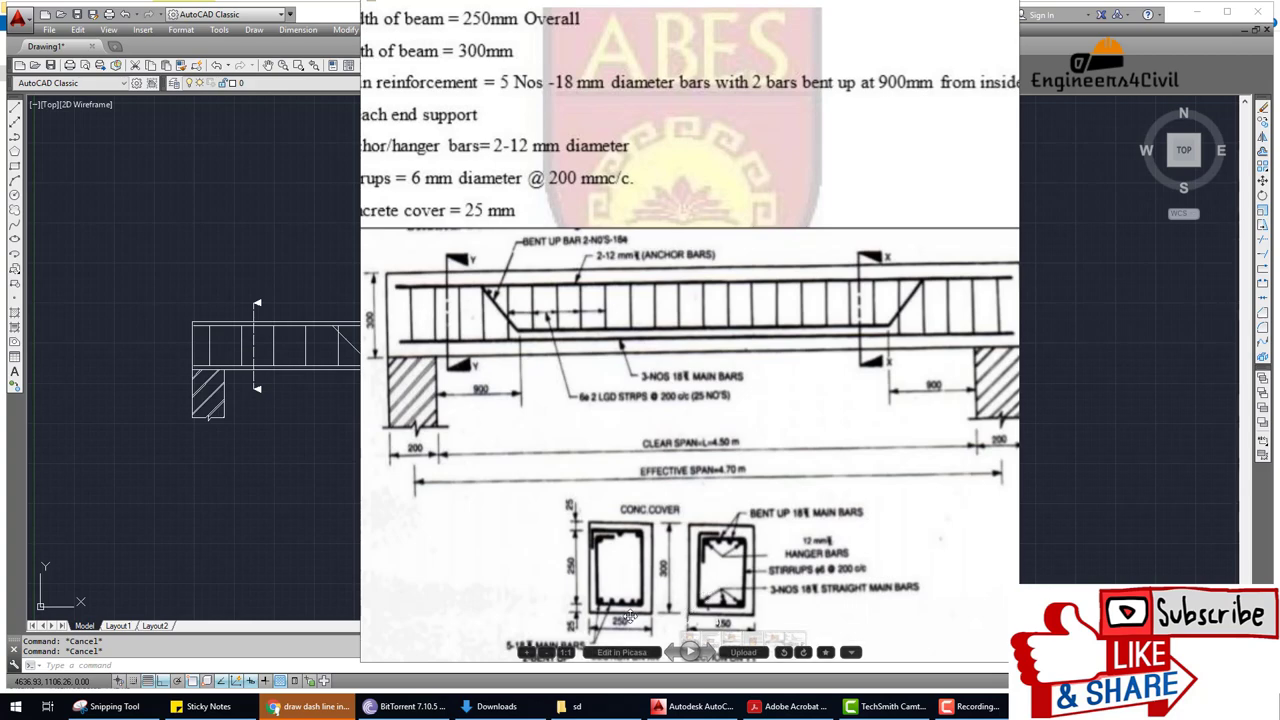
{"action": "scroll", "coordinate": [650, 600], "scroll_direction": "up", "scroll_amount": 2}
{"action": "scroll", "coordinate": [624, 560], "scroll_direction": "up", "scroll_amount": 2}
{"action": "left_click_drag", "start_coordinate": [624, 560], "coordinate": [626, 488]}
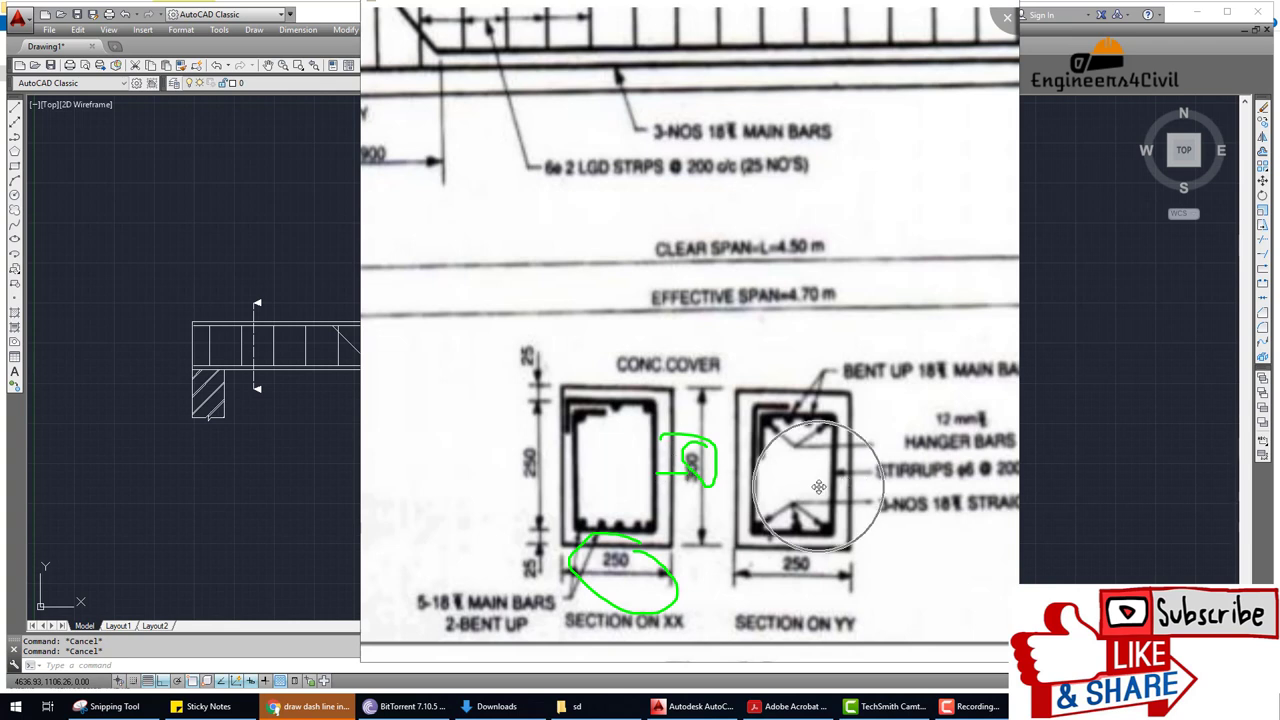
{"action": "key", "text": "Escape"}
{"action": "left_click", "coordinate": [695, 706]}
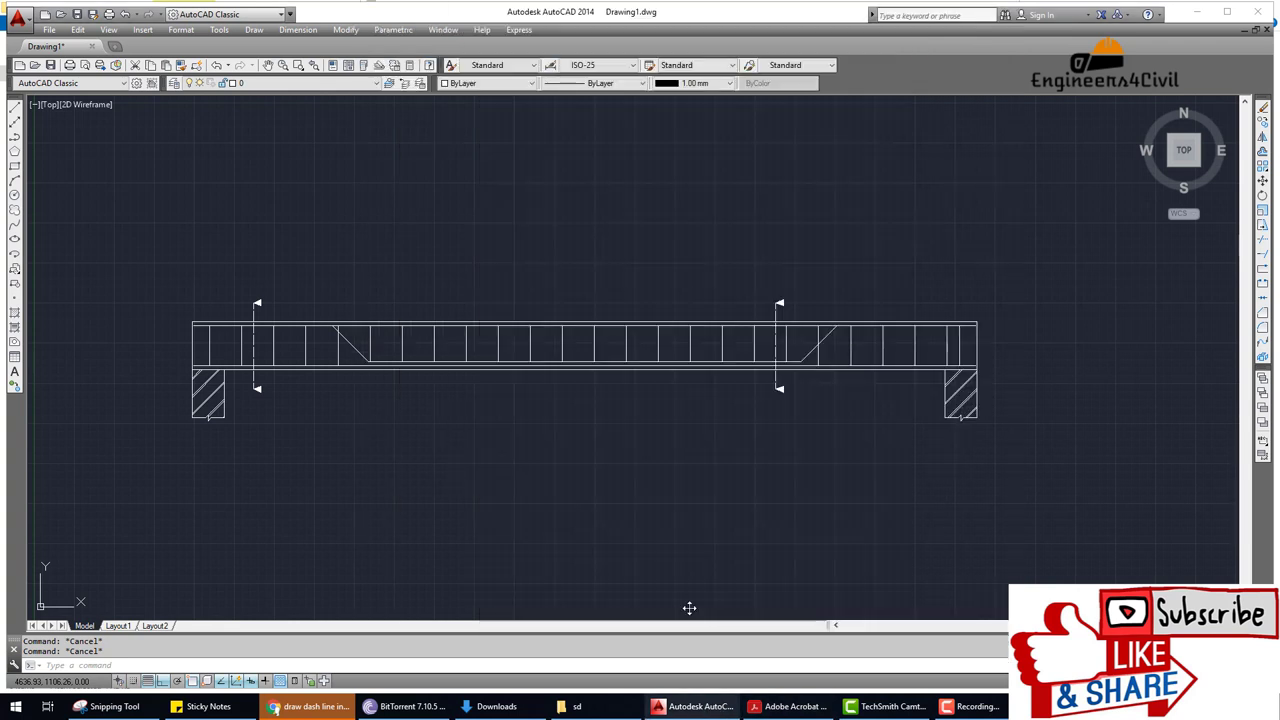
Draw a closed line rectangle below the beam: 300 down, 250 across, 300 up.
{"action": "type", "text": "l"}
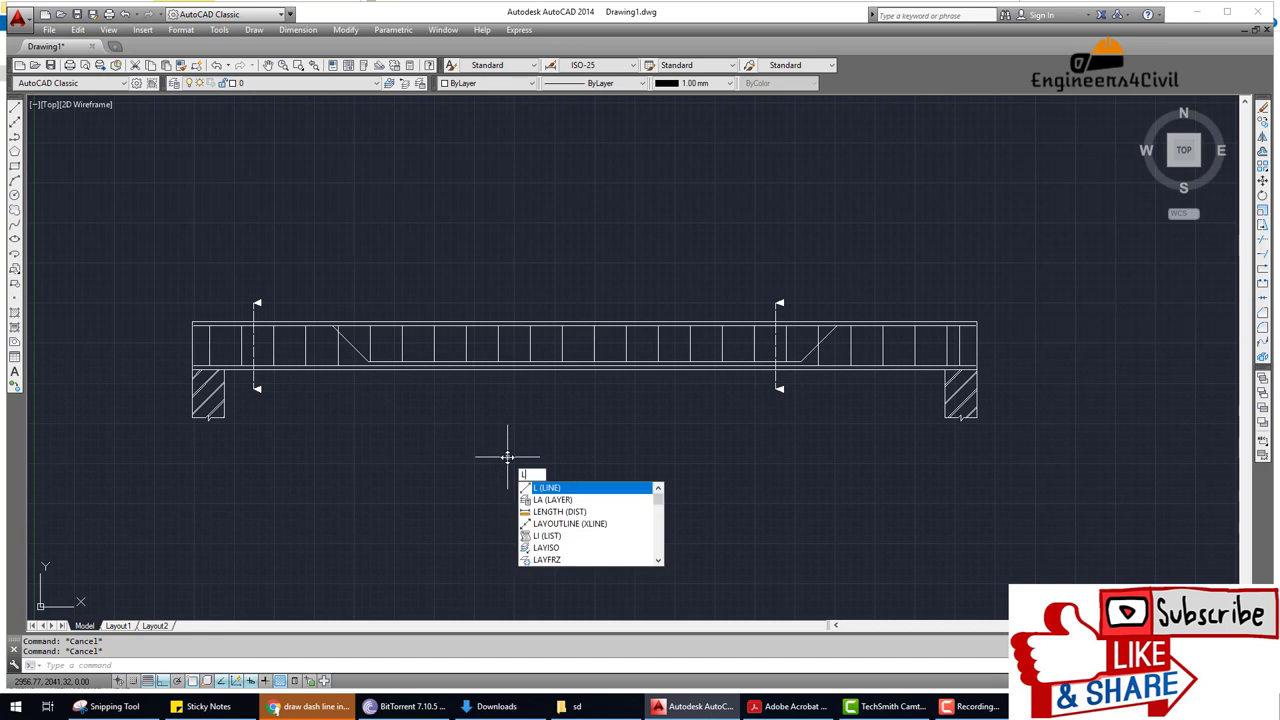
{"action": "key", "text": "Return"}
{"action": "middle_click_drag", "start_coordinate": [414, 470], "coordinate": [414, 400]}
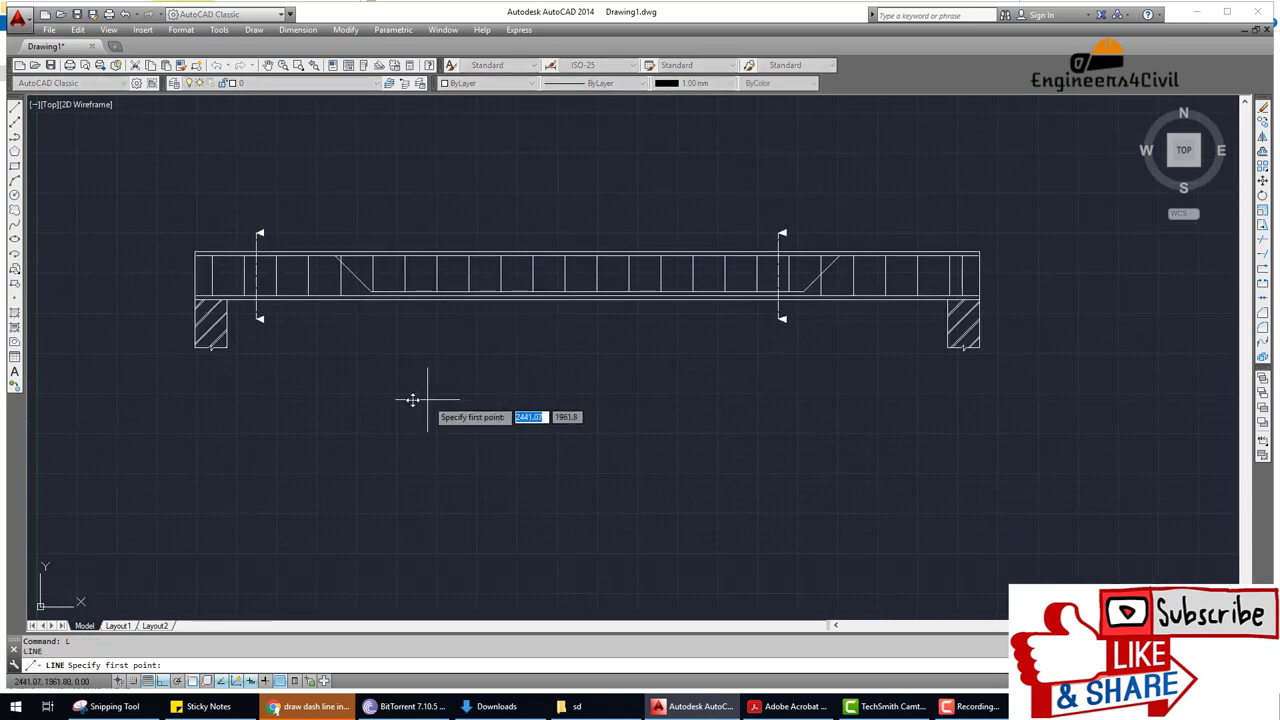
{"action": "left_click", "coordinate": [355, 398]}
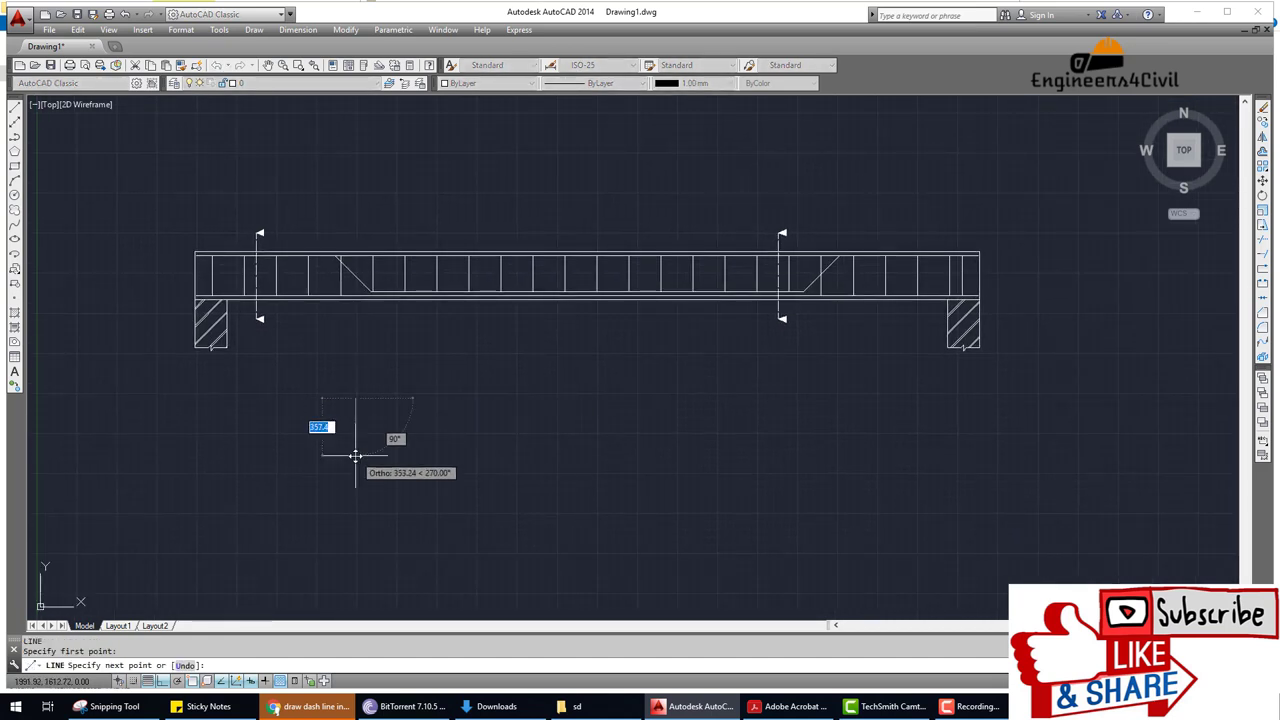
{"action": "type", "text": "300"}
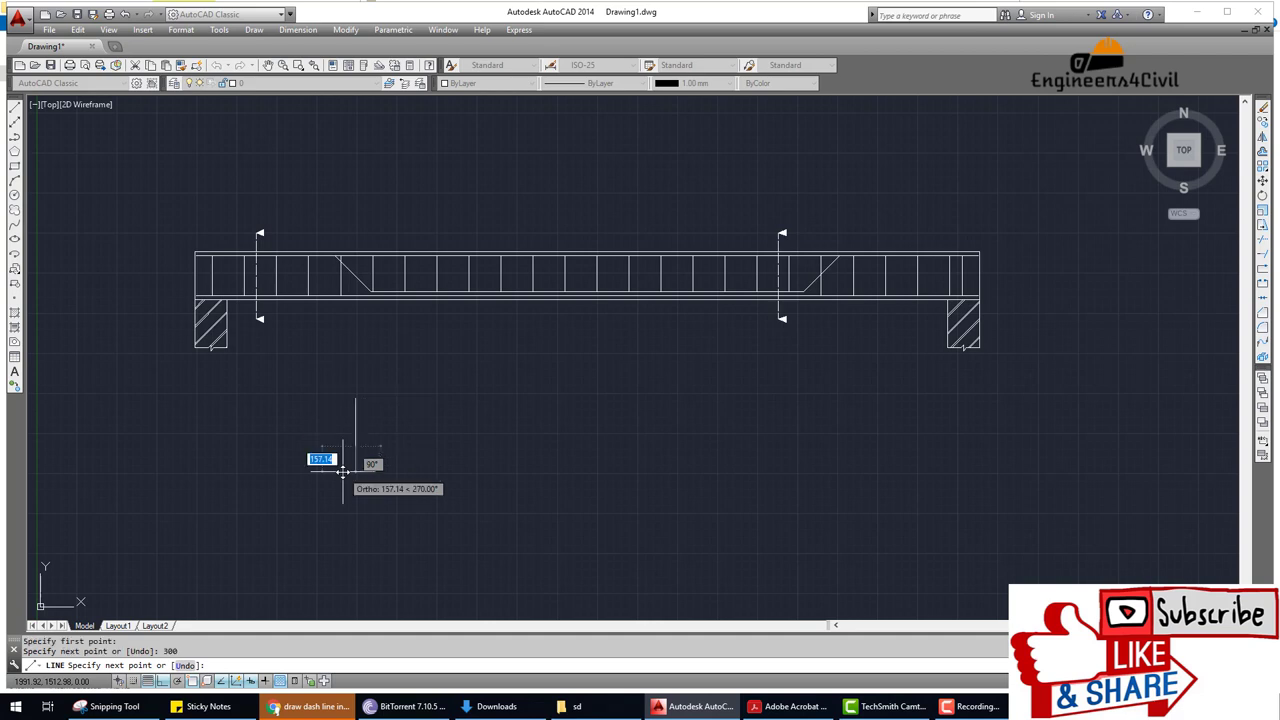
{"action": "key", "text": "Return"}
{"action": "type", "text": "0"}
{"action": "key", "text": "Return"}
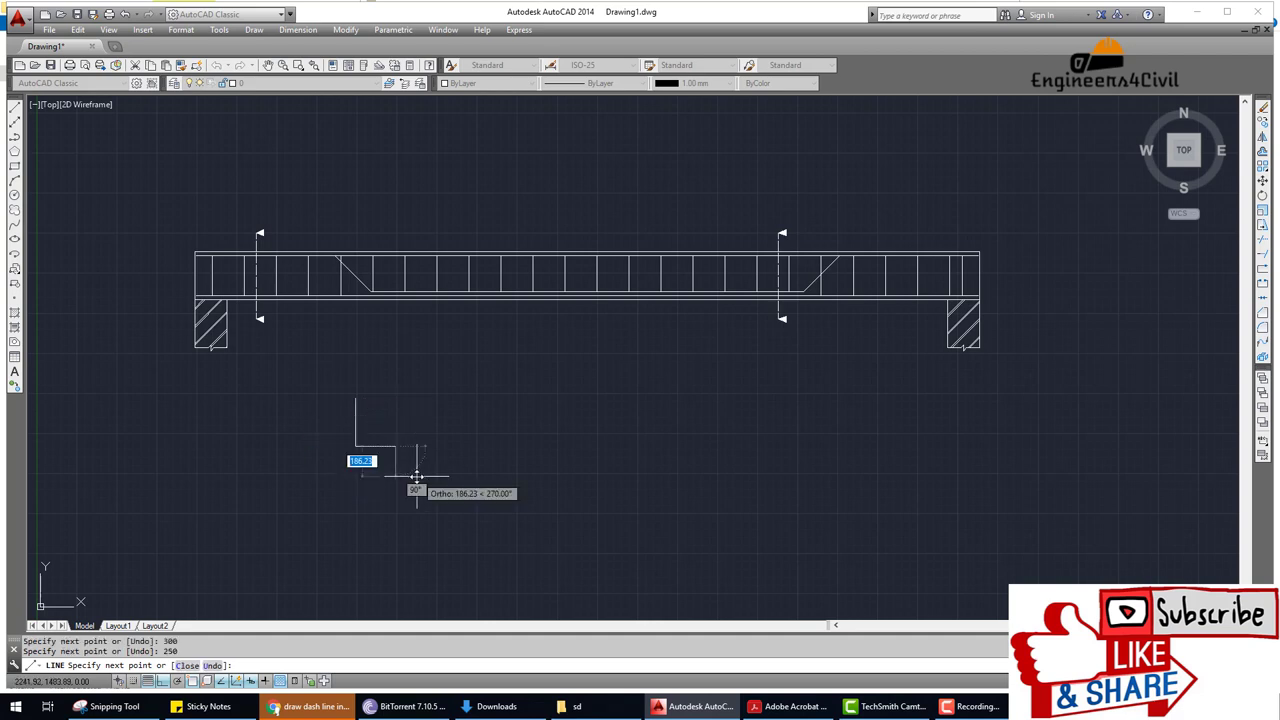
{"action": "type", "text": "00"}
{"action": "key", "text": "Return"}
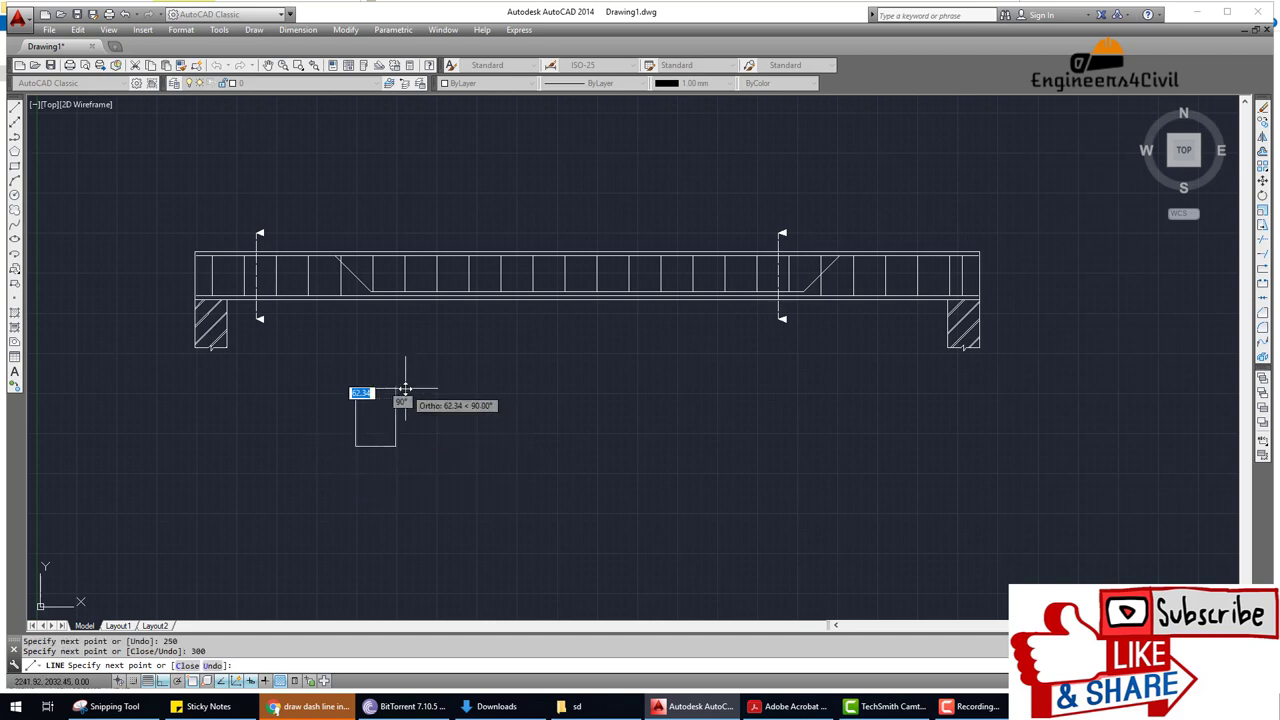
{"action": "left_click", "coordinate": [356, 400]}
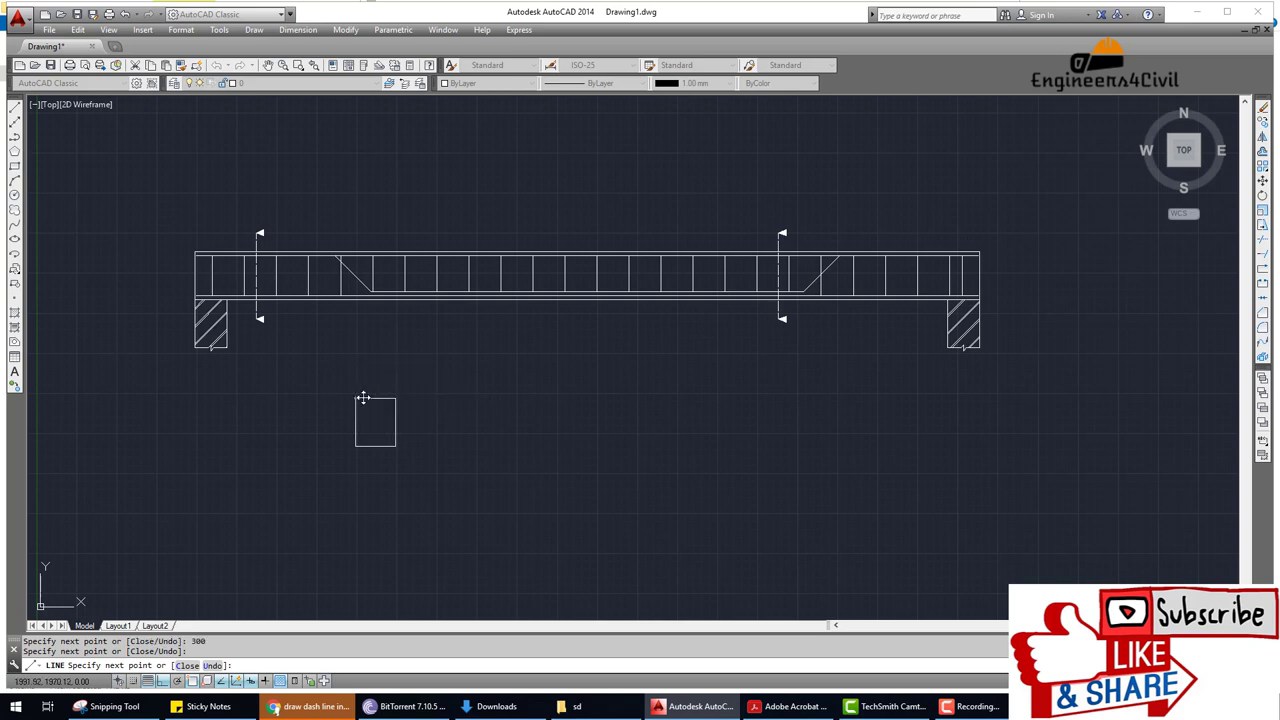
{"action": "key", "text": "Return"}
{"action": "scroll", "coordinate": [358, 424], "scroll_direction": "up", "scroll_amount": 3}
Offset the rectangle's bottom and right edges 25 inward.
{"action": "type", "text": "o"}
{"action": "key", "text": "Return"}
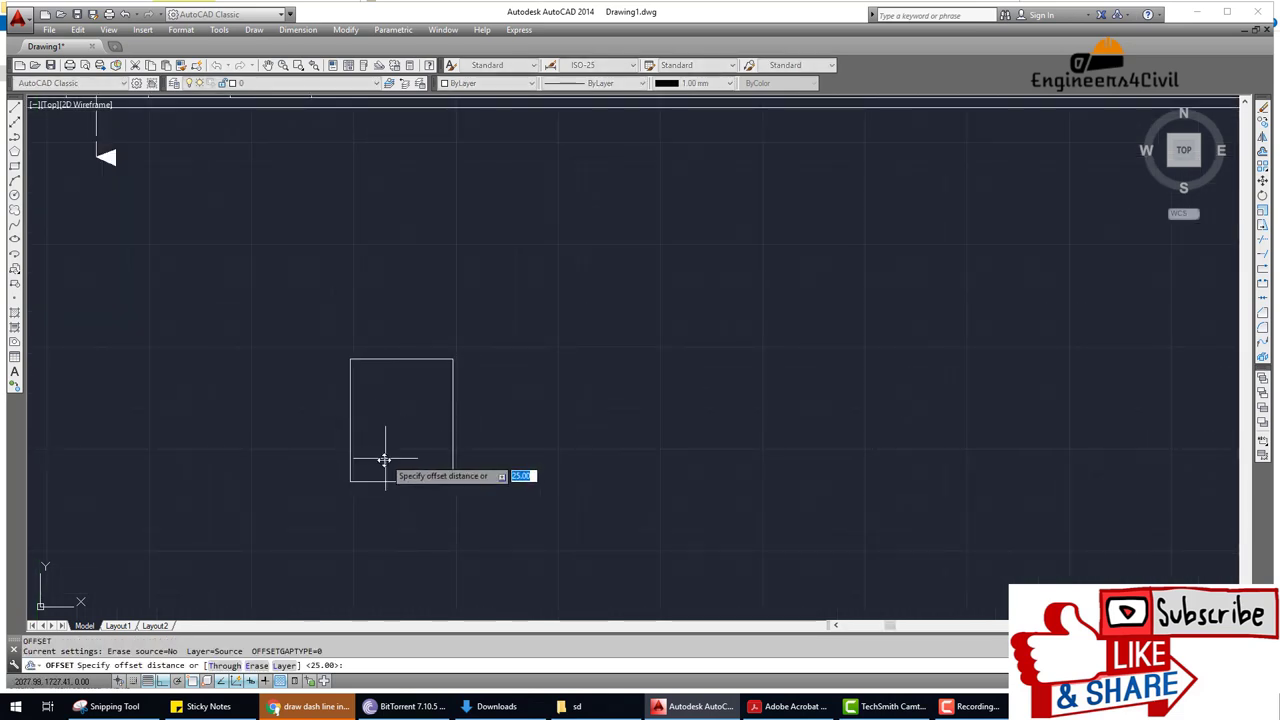
{"action": "left_click", "coordinate": [377, 479]}
{"action": "type", "text": "25"}
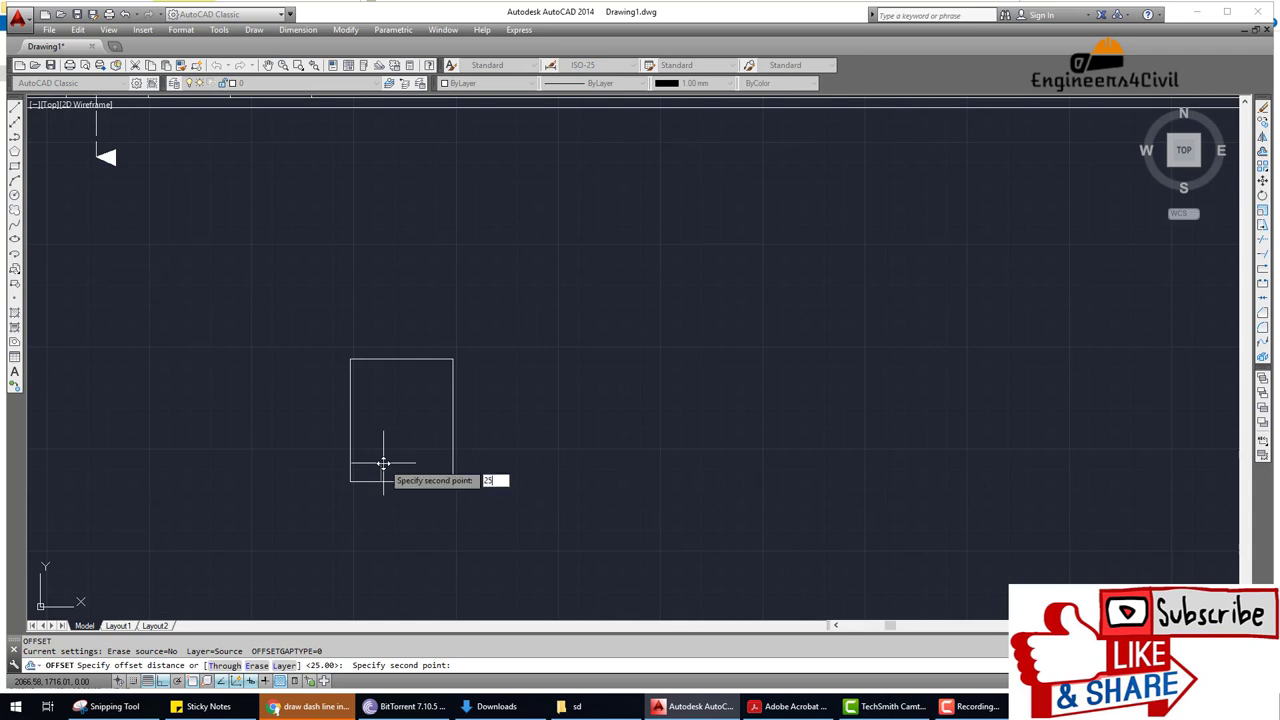
{"action": "key", "text": "Return"}
{"action": "left_click", "coordinate": [384, 480]}
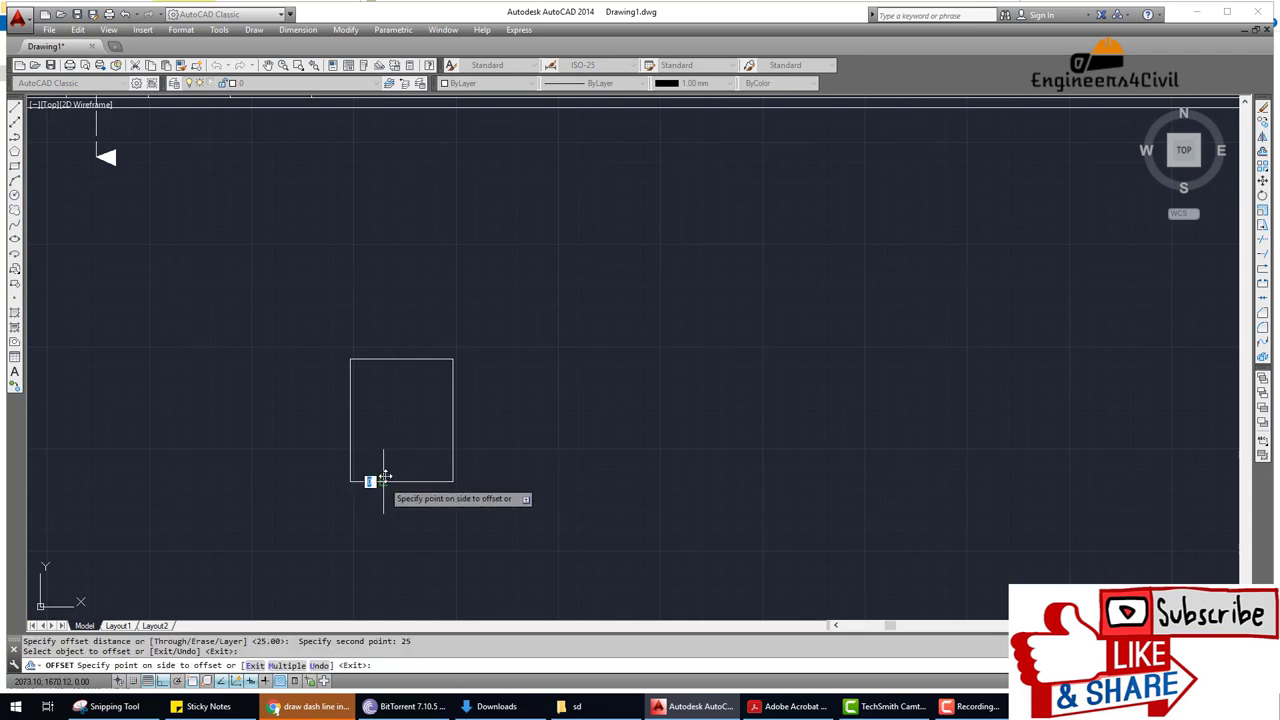
{"action": "left_click", "coordinate": [388, 466]}
{"action": "left_click", "coordinate": [452, 443]}
{"action": "left_click", "coordinate": [436, 442]}
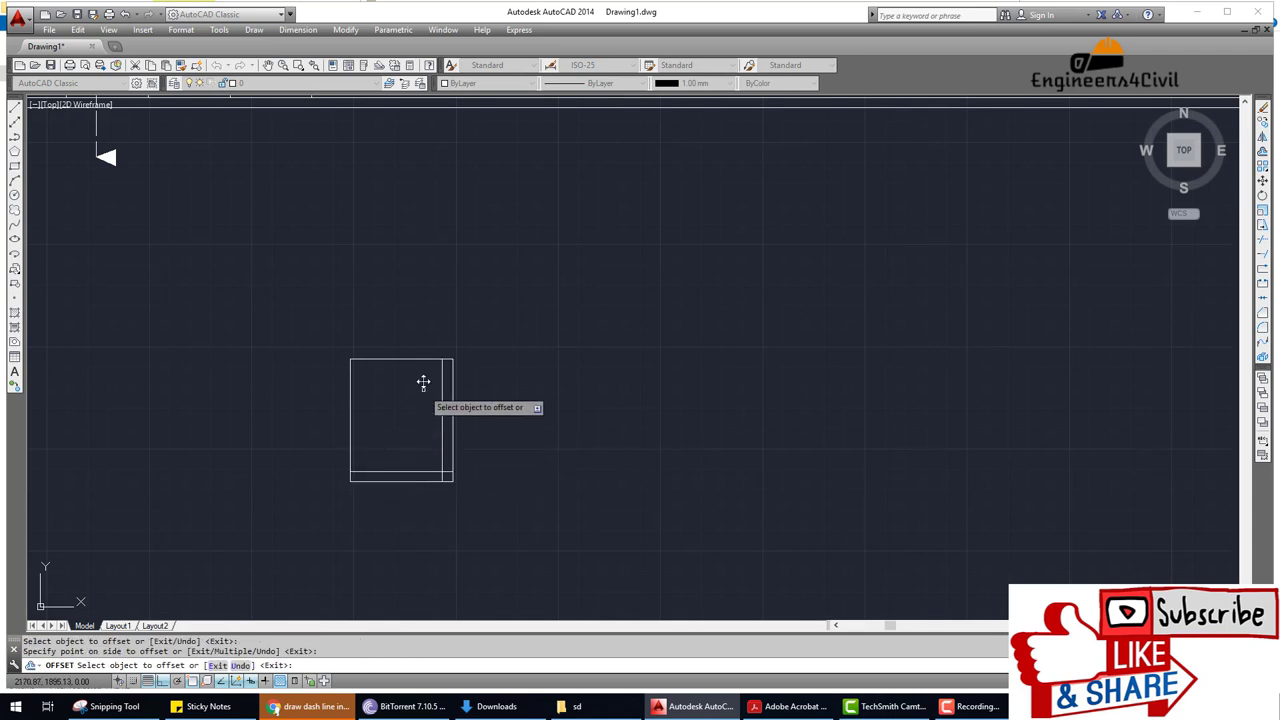
Offset the top and left edges 25 inward to complete the cover lines.
{"action": "left_click", "coordinate": [414, 360]}
{"action": "left_click", "coordinate": [410, 373]}
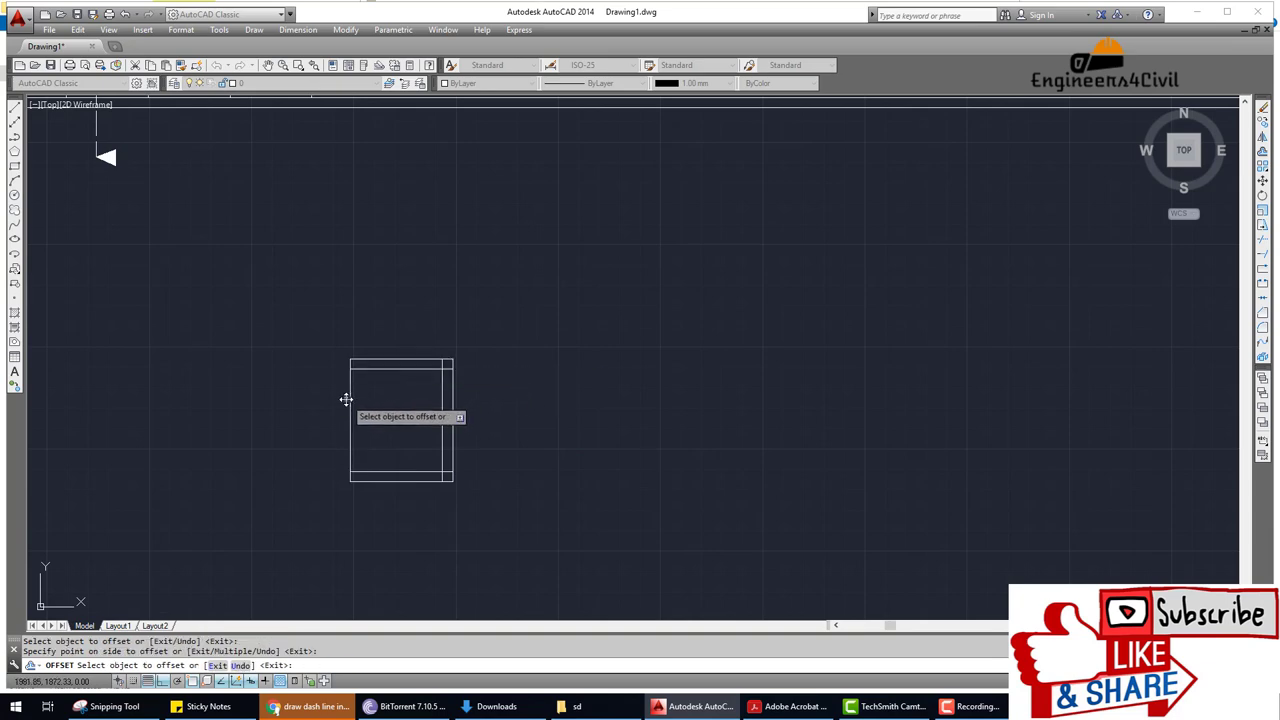
{"action": "left_click", "coordinate": [350, 400]}
{"action": "left_click", "coordinate": [367, 402]}
{"action": "key", "text": "Escape"}
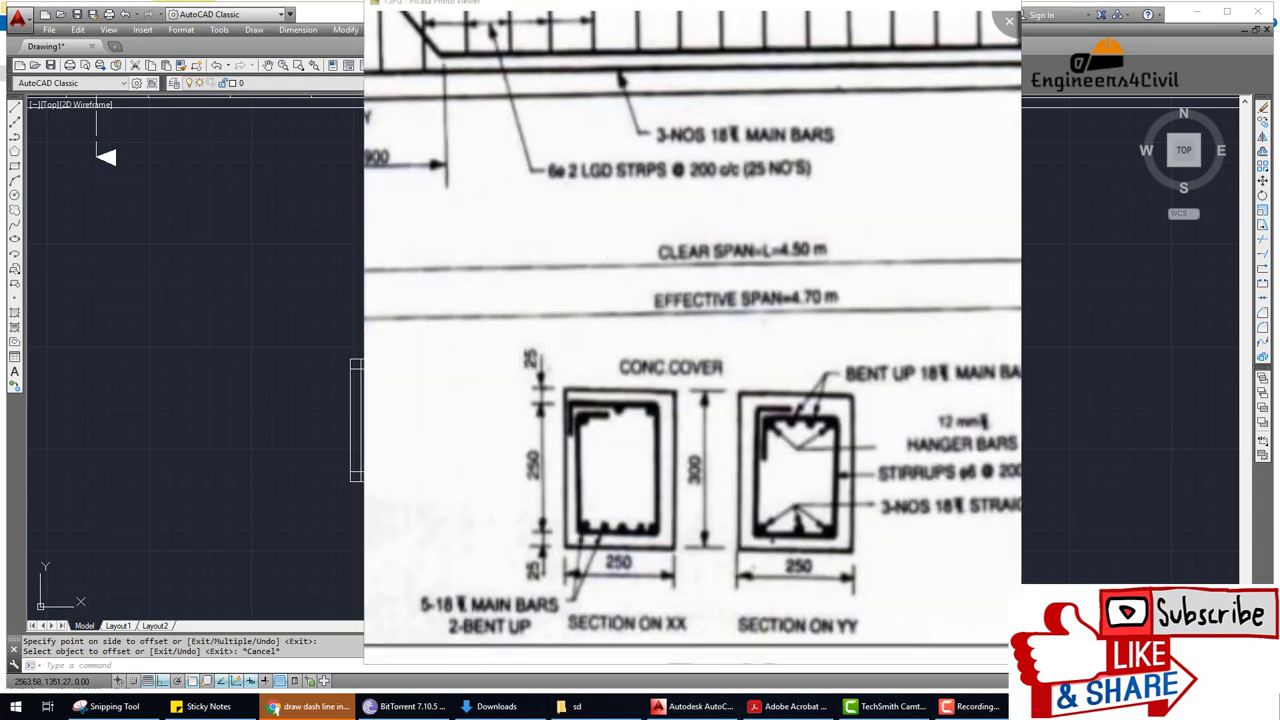
{"action": "left_click", "coordinate": [694, 706]}
{"action": "key", "text": "Escape"}
{"action": "key", "text": "Escape"}
{"action": "type", "text": "c"}
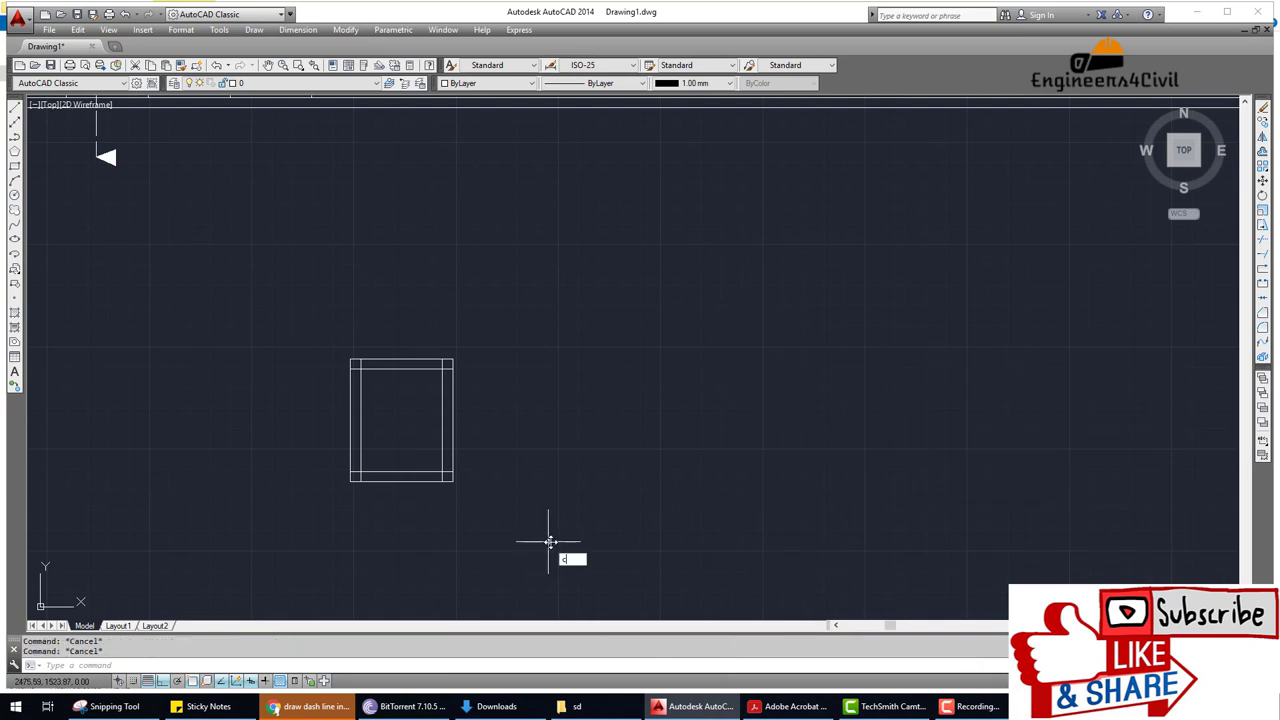
Copy the cross-section outline with its cover lines to the right for a second section.
{"action": "type", "text": "o"}
{"action": "key", "text": "Return"}
{"action": "left_click", "coordinate": [534, 543]}
{"action": "left_click", "coordinate": [294, 351]}
{"action": "key", "text": "Return"}
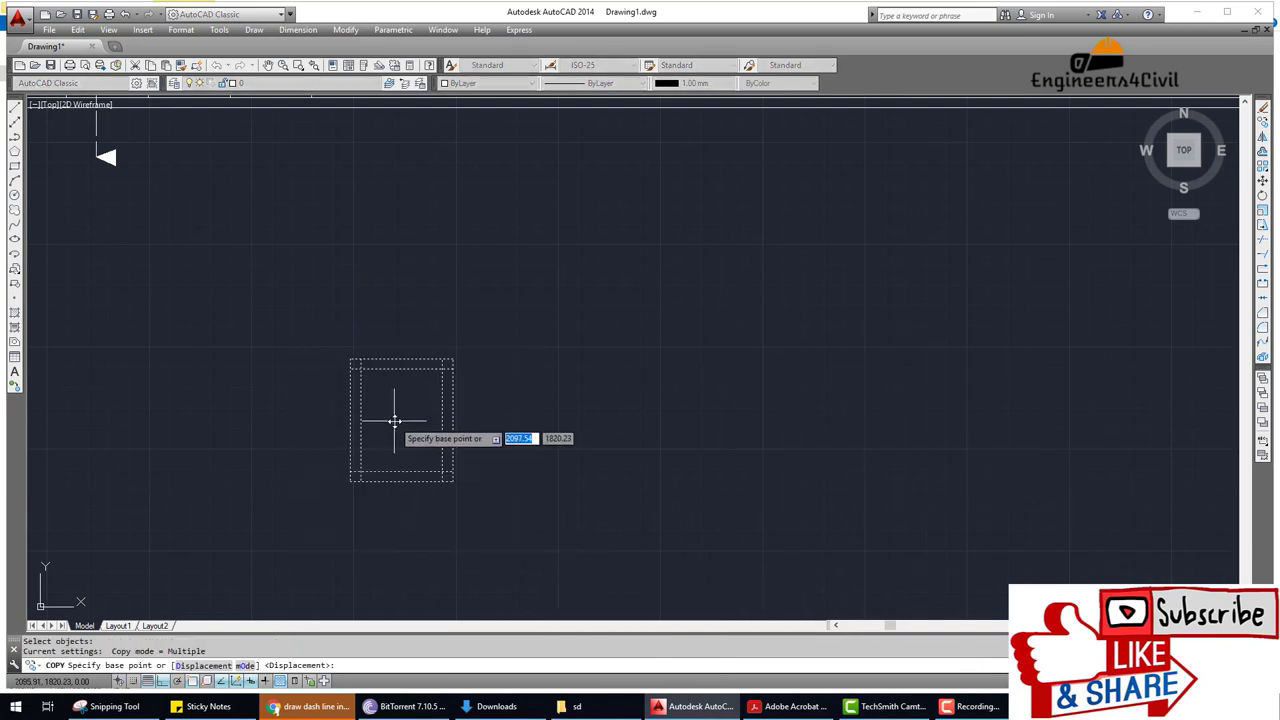
{"action": "left_click", "coordinate": [393, 419]}
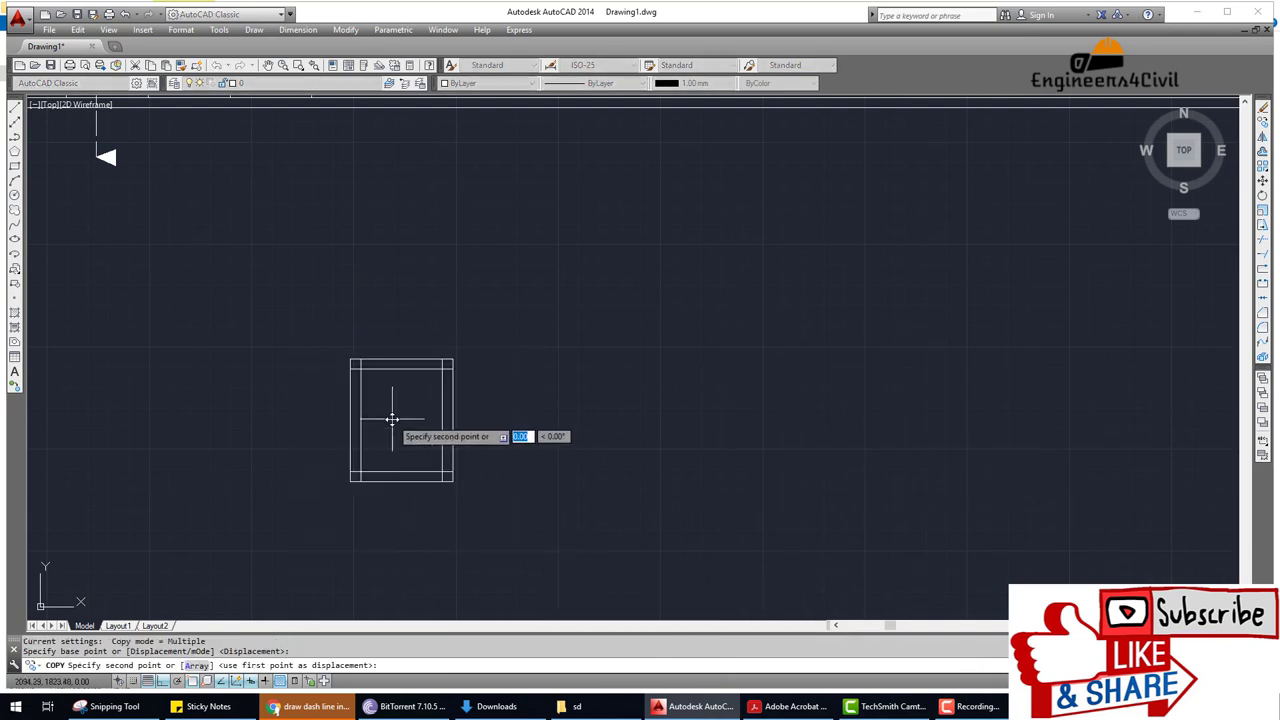
{"action": "left_click", "coordinate": [630, 435]}
{"action": "key", "text": "Escape"}
{"action": "scroll", "coordinate": [403, 514], "scroll_direction": "up", "scroll_amount": 2}
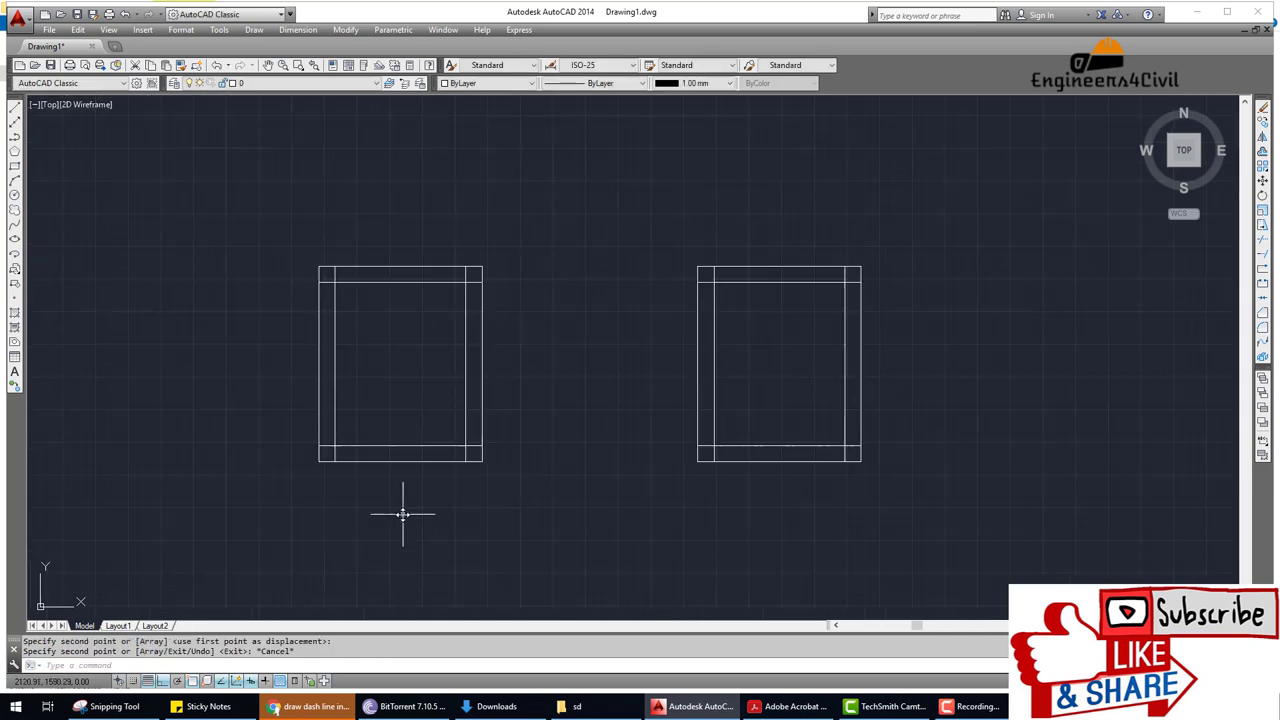
{"action": "type", "text": "tr"}
Trim the corner overhangs of the first section, using all lines as cutting edges.
{"action": "key", "text": "Return"}
{"action": "scroll", "coordinate": [470, 478], "scroll_direction": "up", "scroll_amount": 2}
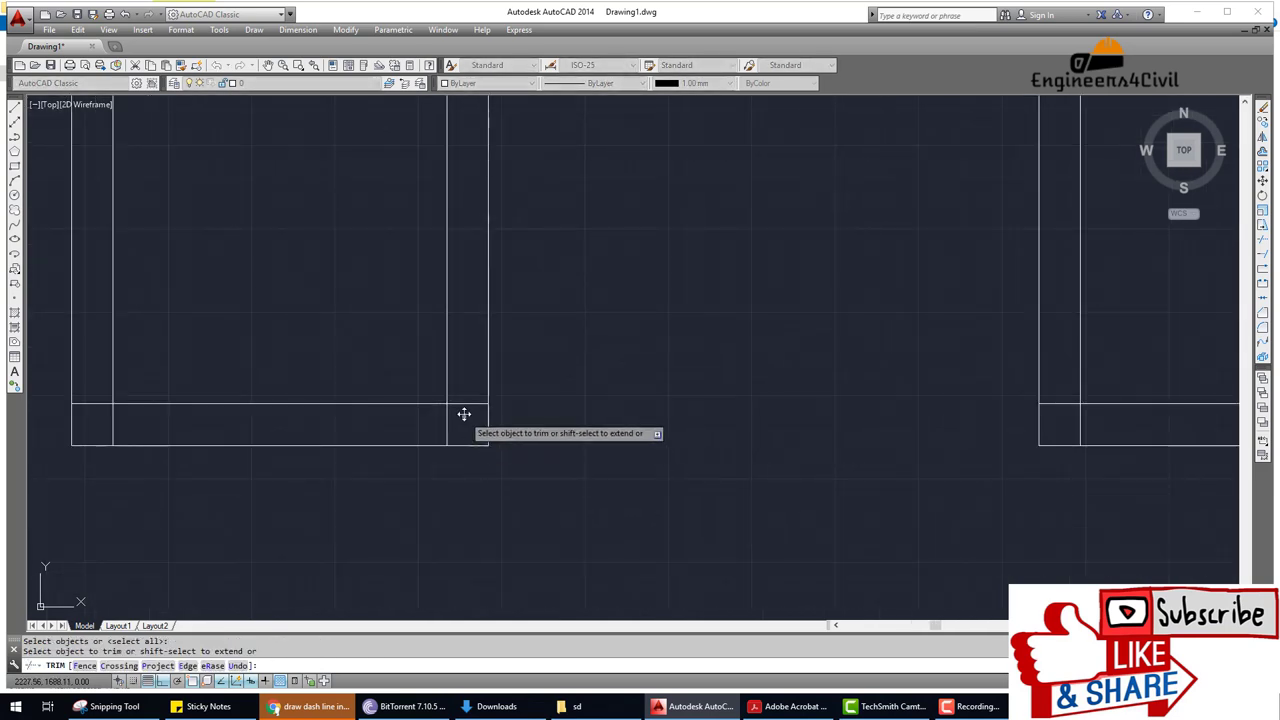
{"action": "key", "text": "Return"}
{"action": "left_click", "coordinate": [447, 421]}
{"action": "left_click", "coordinate": [126, 434]}
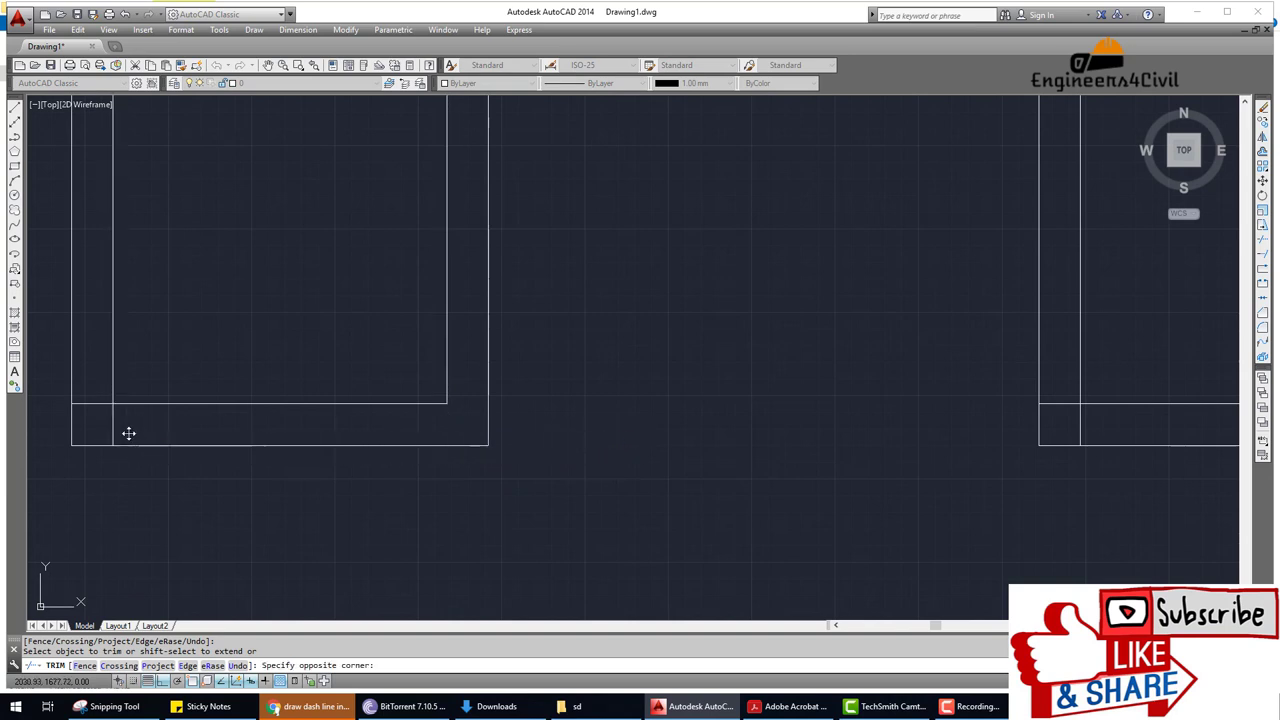
{"action": "left_click", "coordinate": [89, 420]}
{"action": "left_click", "coordinate": [91, 401]}
{"action": "scroll", "coordinate": [90, 398], "scroll_direction": "down", "scroll_amount": 3}
{"action": "scroll", "coordinate": [366, 428], "scroll_direction": "up", "scroll_amount": 1}
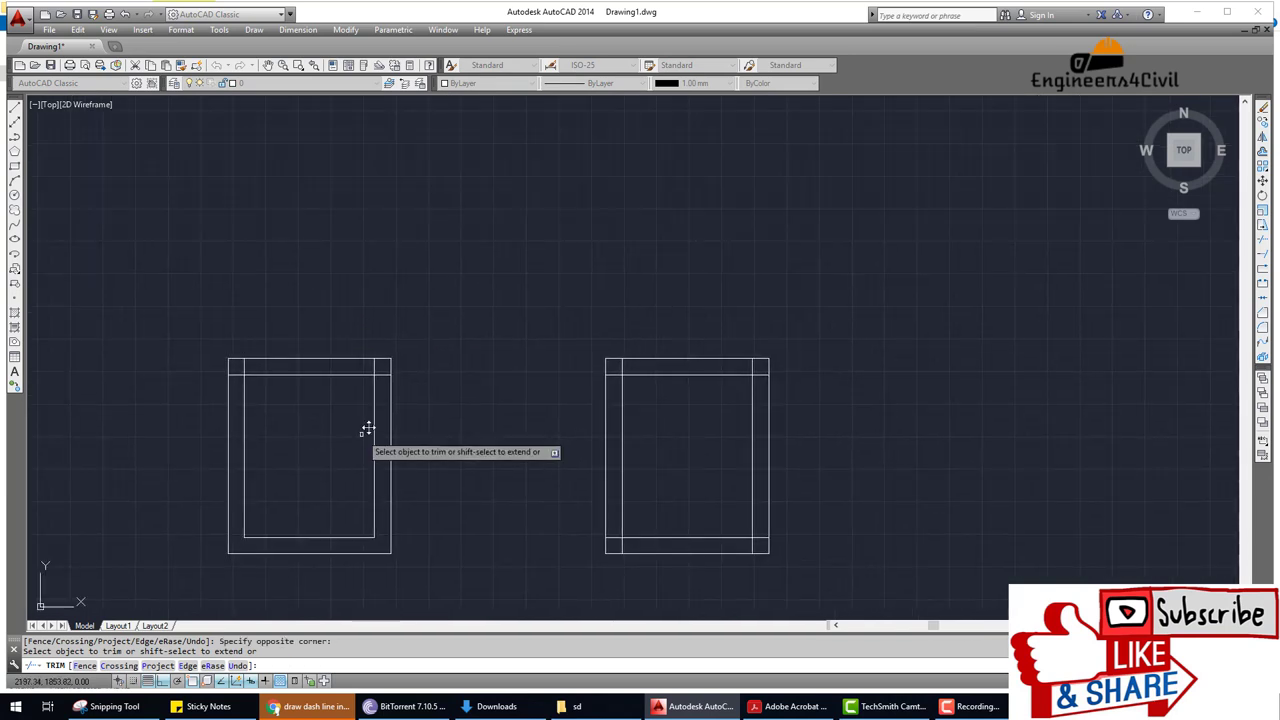
{"action": "scroll", "coordinate": [380, 369], "scroll_direction": "up", "scroll_amount": 2}
{"action": "left_click", "coordinate": [380, 368]}
{"action": "left_click", "coordinate": [331, 323]}
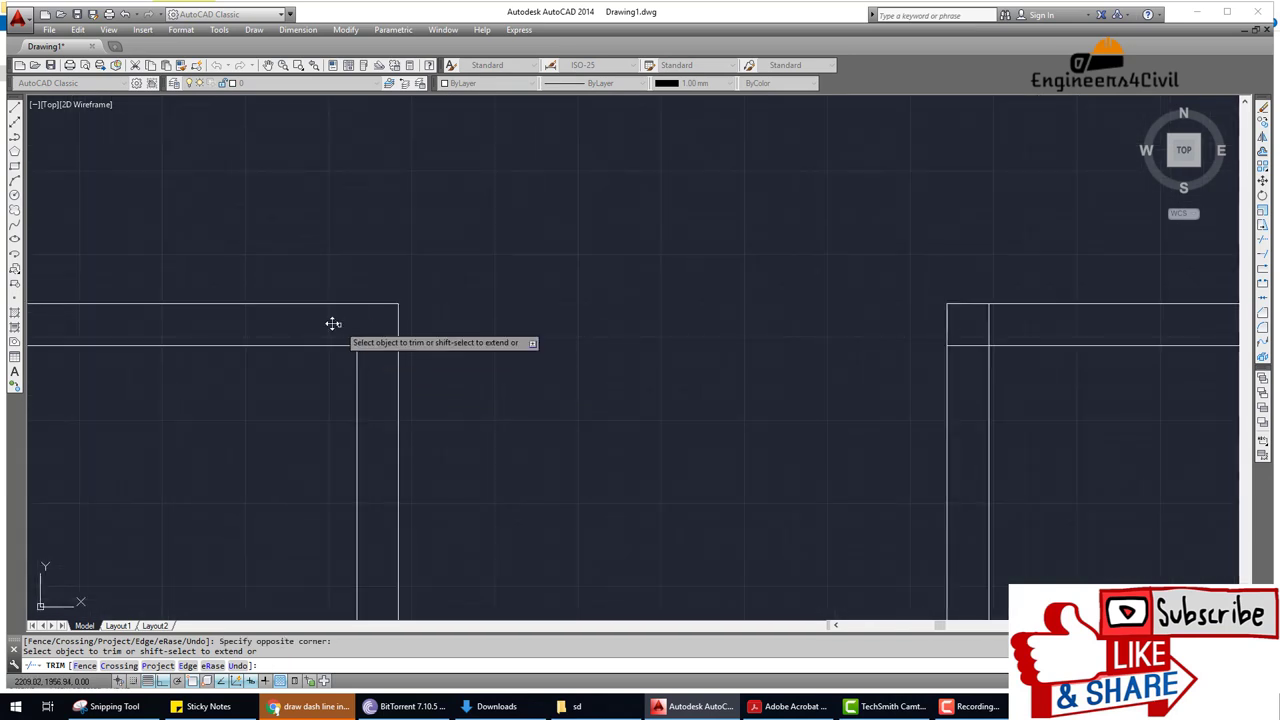
{"action": "scroll", "coordinate": [331, 323], "scroll_direction": "down", "scroll_amount": 3}
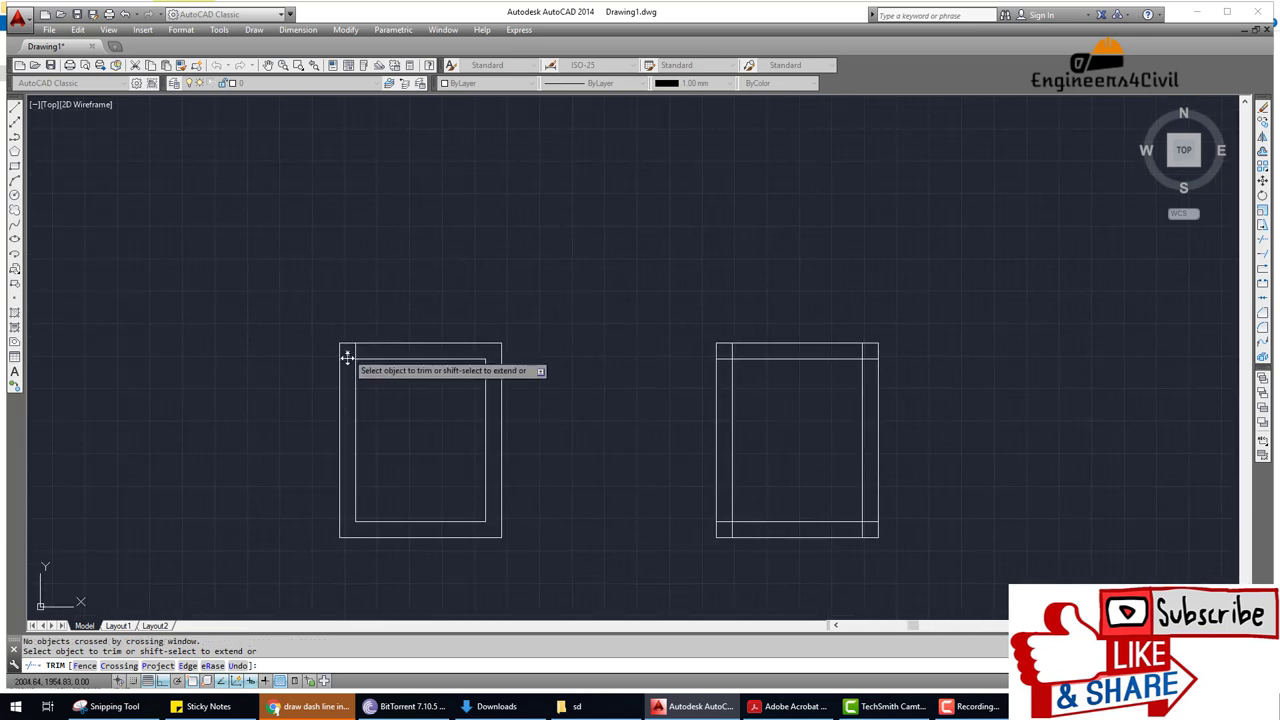
Trim the cover-line stubs at the top-left and top-right corners.
{"action": "left_click", "coordinate": [343, 351]}
{"action": "left_click", "coordinate": [355, 350]}
{"action": "left_click", "coordinate": [346, 346]}
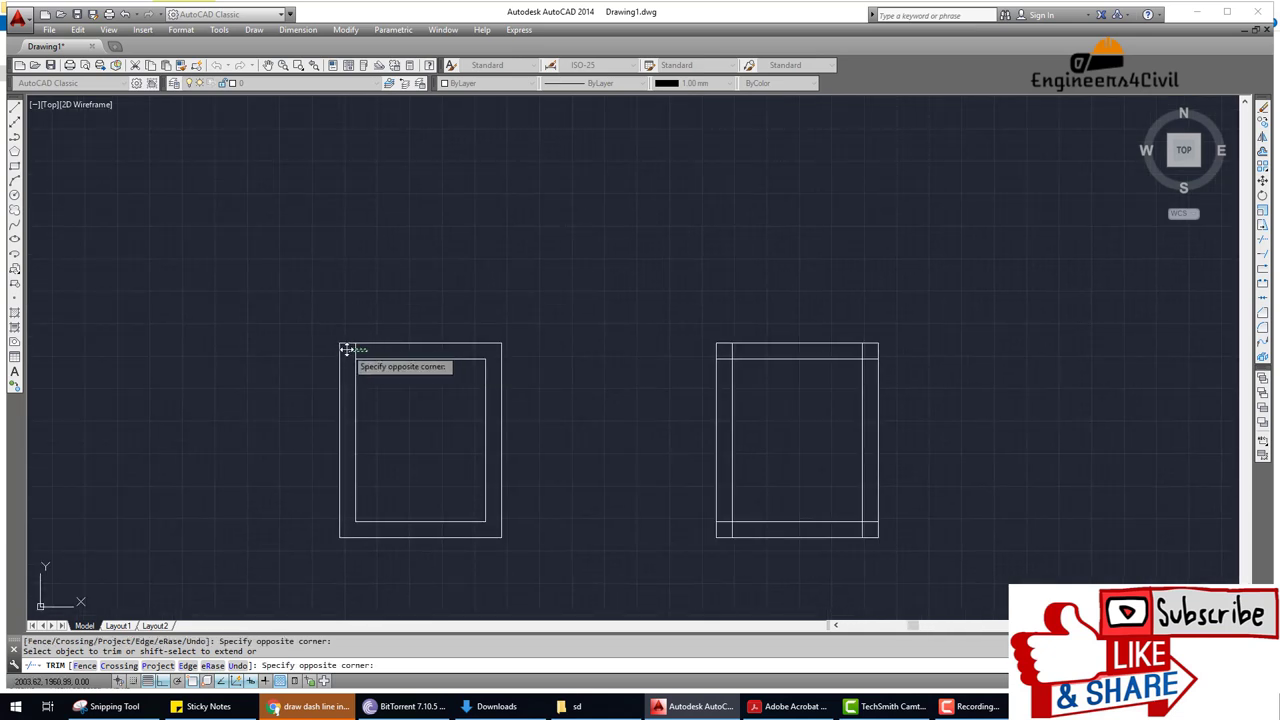
{"action": "scroll", "coordinate": [898, 351], "scroll_direction": "up", "scroll_amount": 3}
{"action": "left_click", "coordinate": [809, 367]}
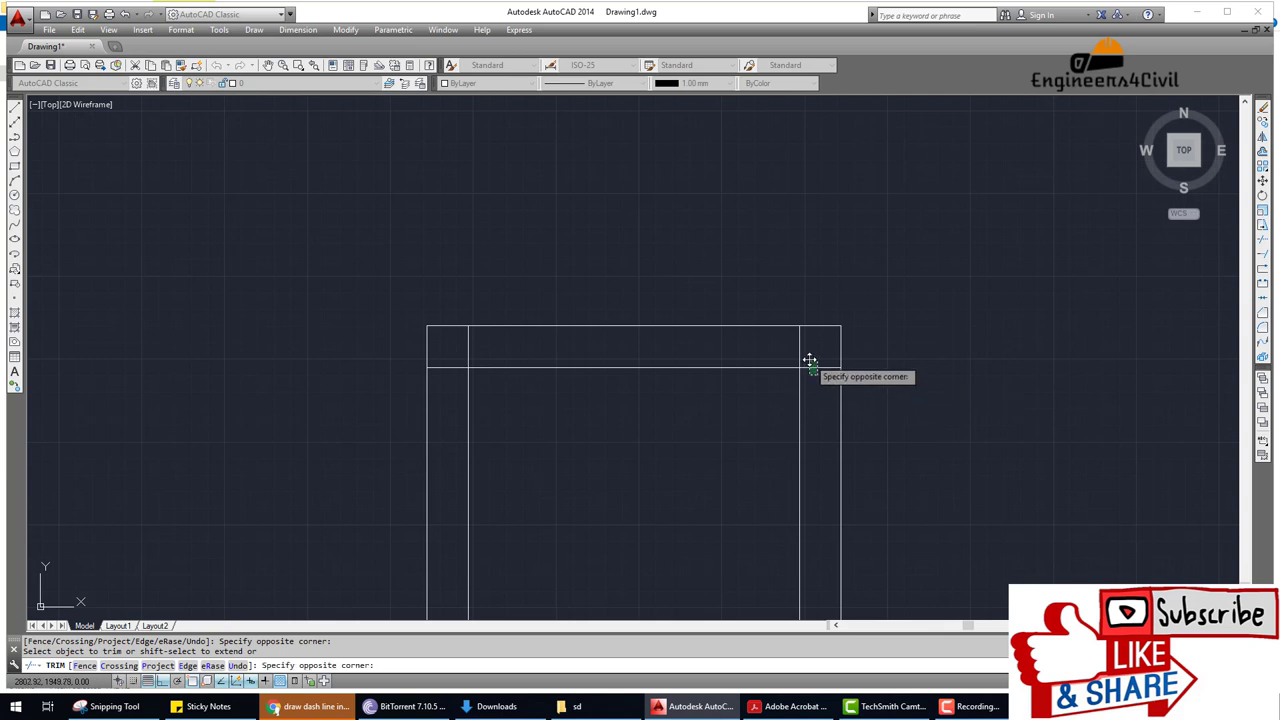
{"action": "left_click", "coordinate": [760, 347]}
{"action": "left_click", "coordinate": [570, 338]}
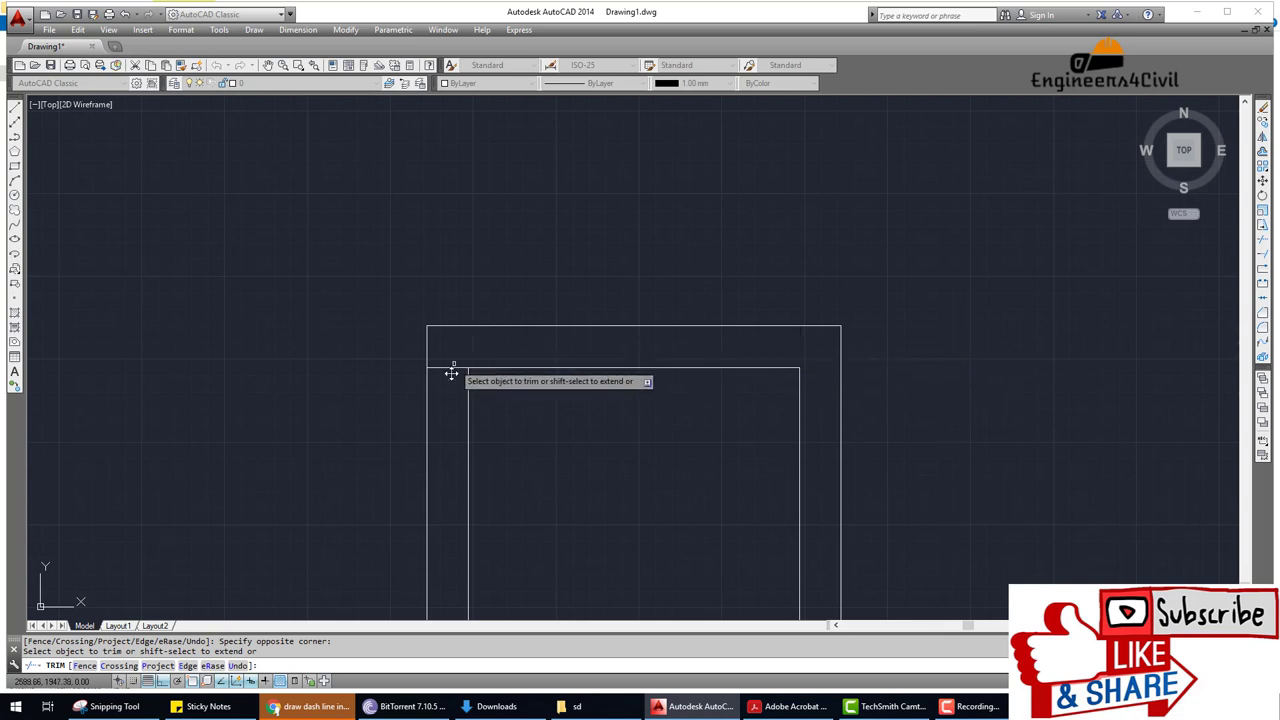
{"action": "left_click", "coordinate": [449, 364]}
{"action": "scroll", "coordinate": [449, 360], "scroll_direction": "down", "scroll_amount": 3}
{"action": "scroll", "coordinate": [540, 437], "scroll_direction": "up", "scroll_amount": 3}
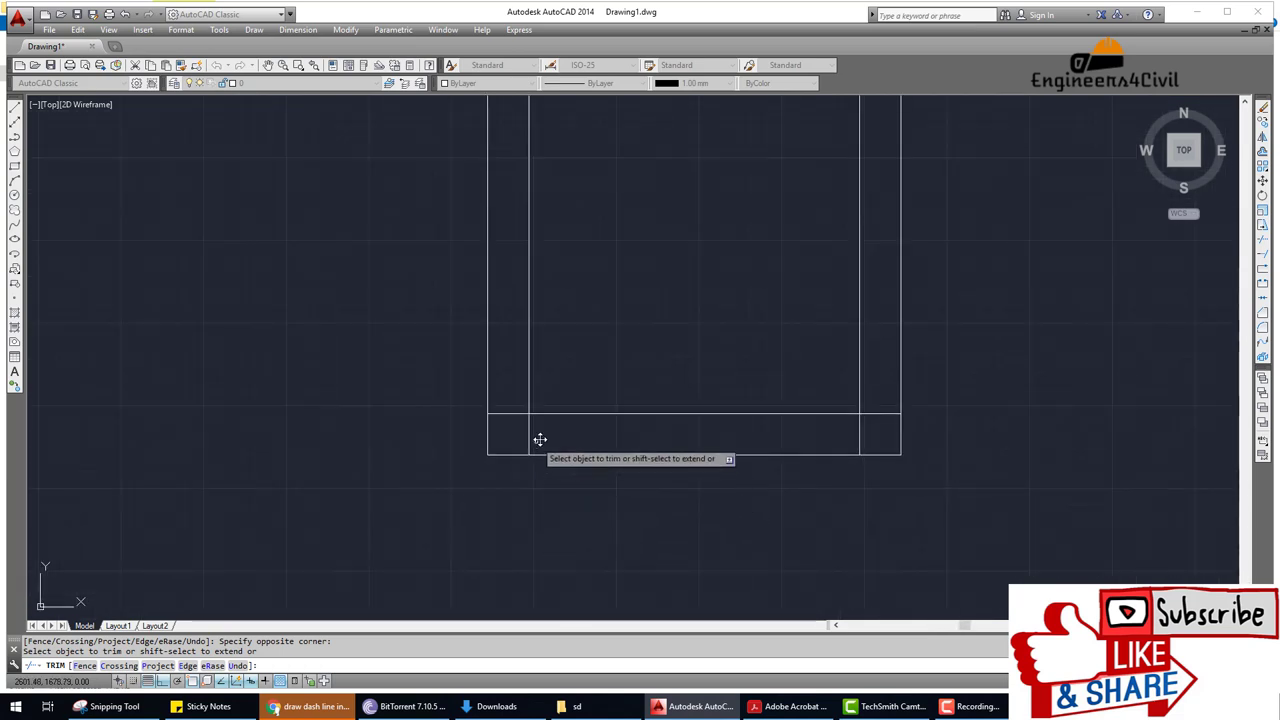
Trim the bottom-left and bottom-right corner overhangs so clean inner rectangles remain.
{"action": "left_click", "coordinate": [510, 432]}
{"action": "left_click", "coordinate": [506, 411]}
{"action": "left_click", "coordinate": [883, 463]}
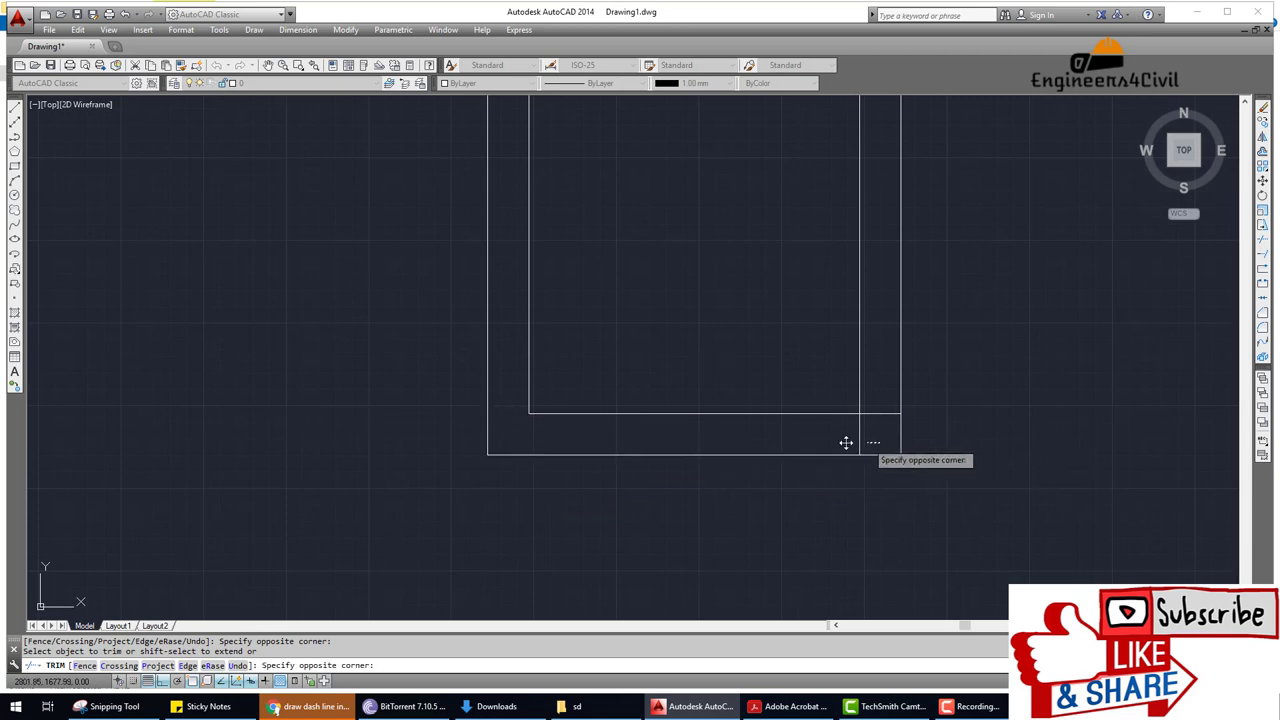
{"action": "left_click", "coordinate": [870, 430]}
{"action": "left_click", "coordinate": [880, 410]}
{"action": "scroll", "coordinate": [880, 408], "scroll_direction": "down", "scroll_amount": 5}
{"action": "key", "text": "Return"}
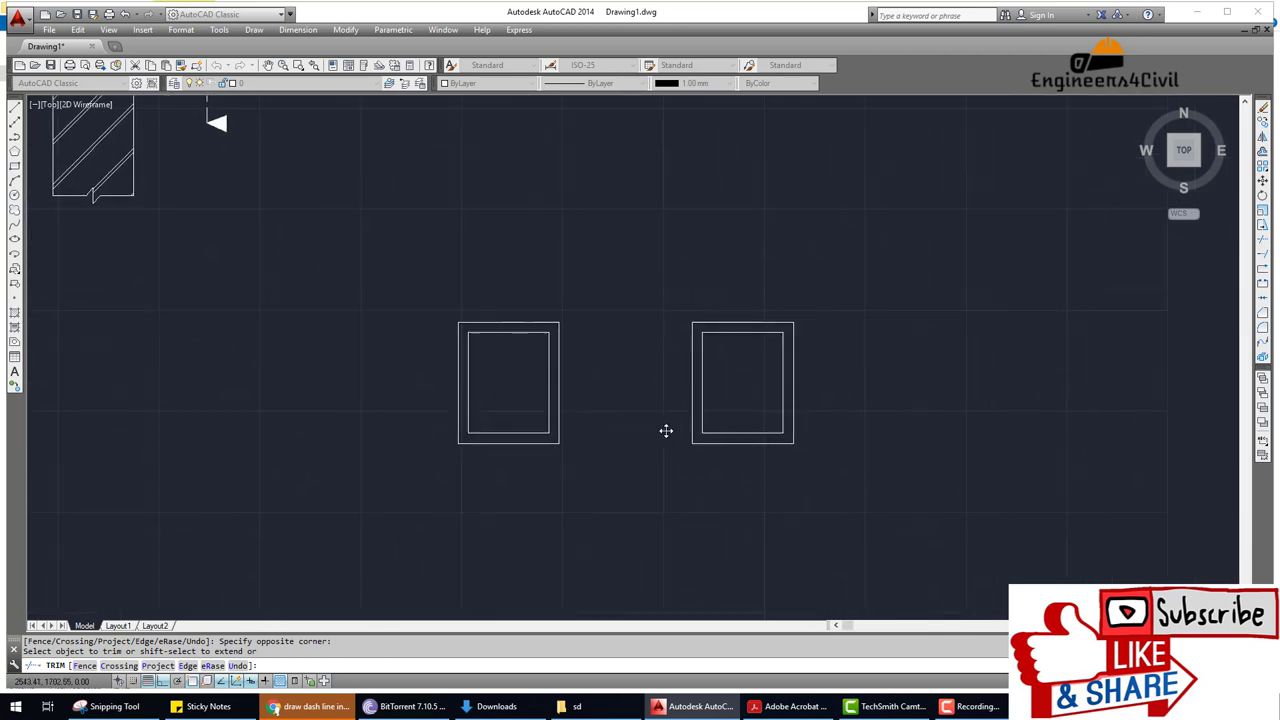
{"action": "key", "text": "alt+Tab"}
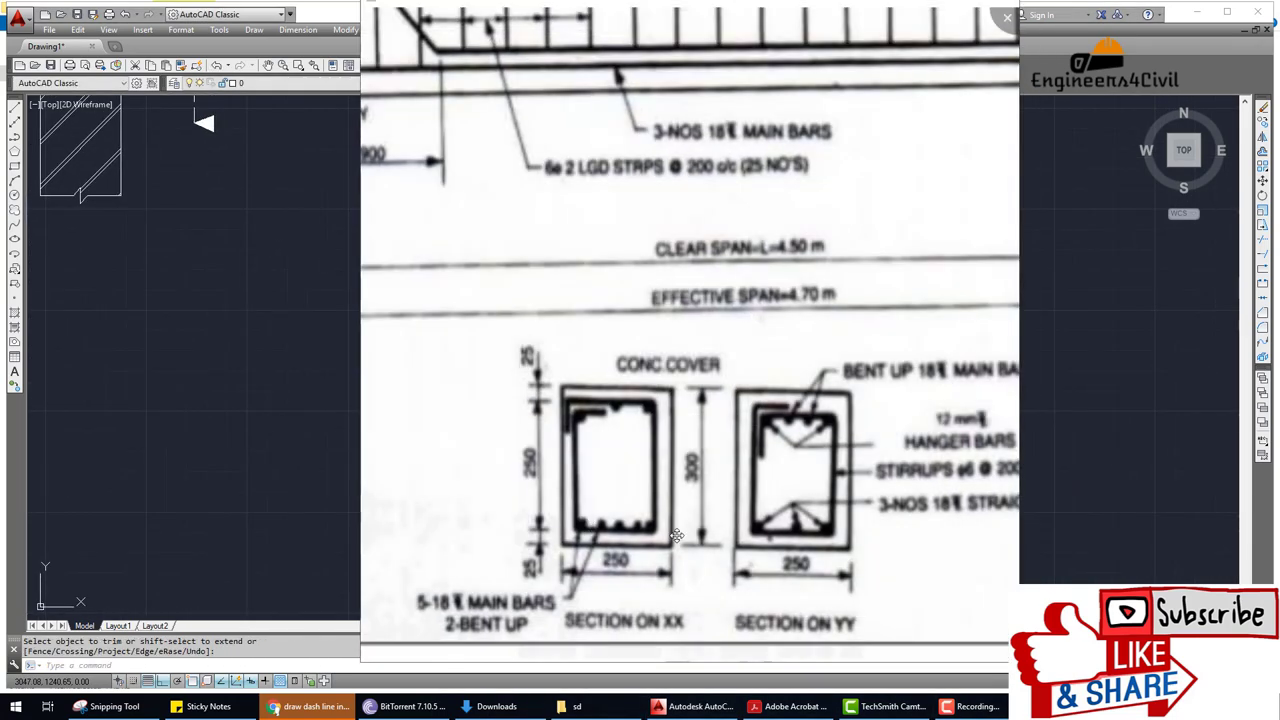
{"action": "scroll", "coordinate": [620, 538], "scroll_direction": "up", "scroll_amount": 2}
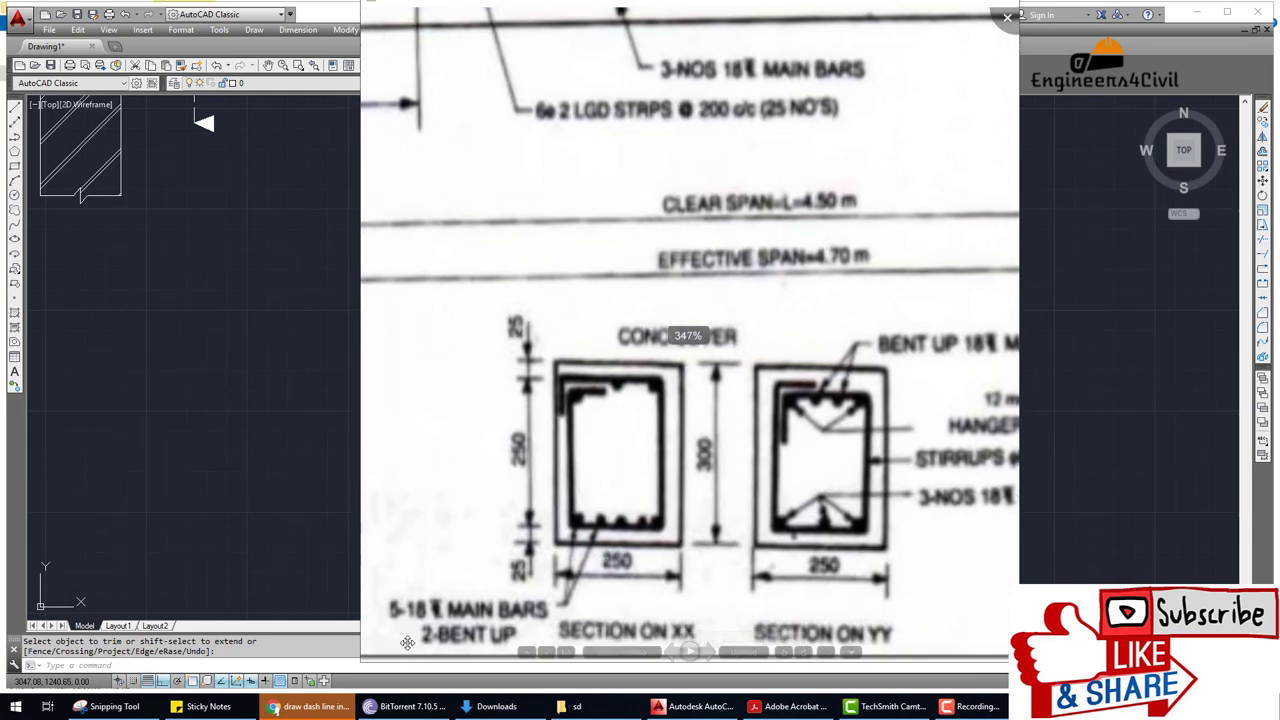
{"action": "scroll", "coordinate": [520, 611], "scroll_direction": "down", "scroll_amount": 1}
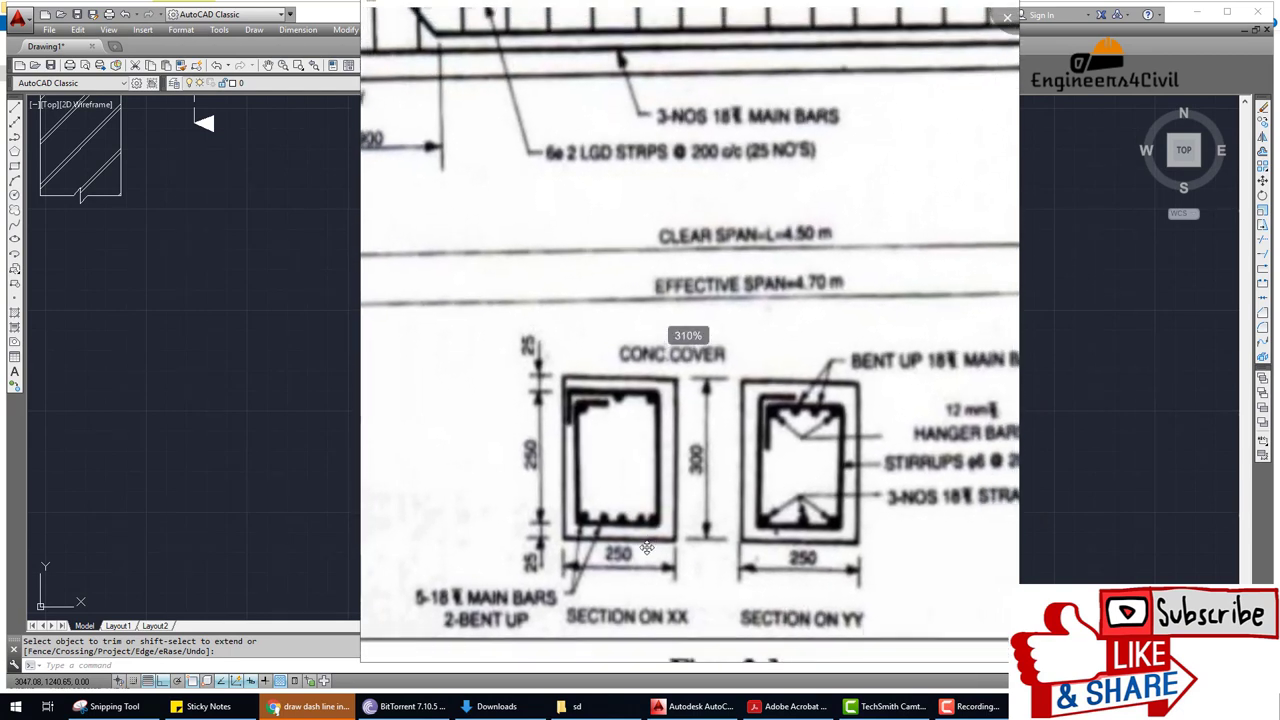
{"action": "scroll", "coordinate": [450, 612], "scroll_direction": "up", "scroll_amount": 3}
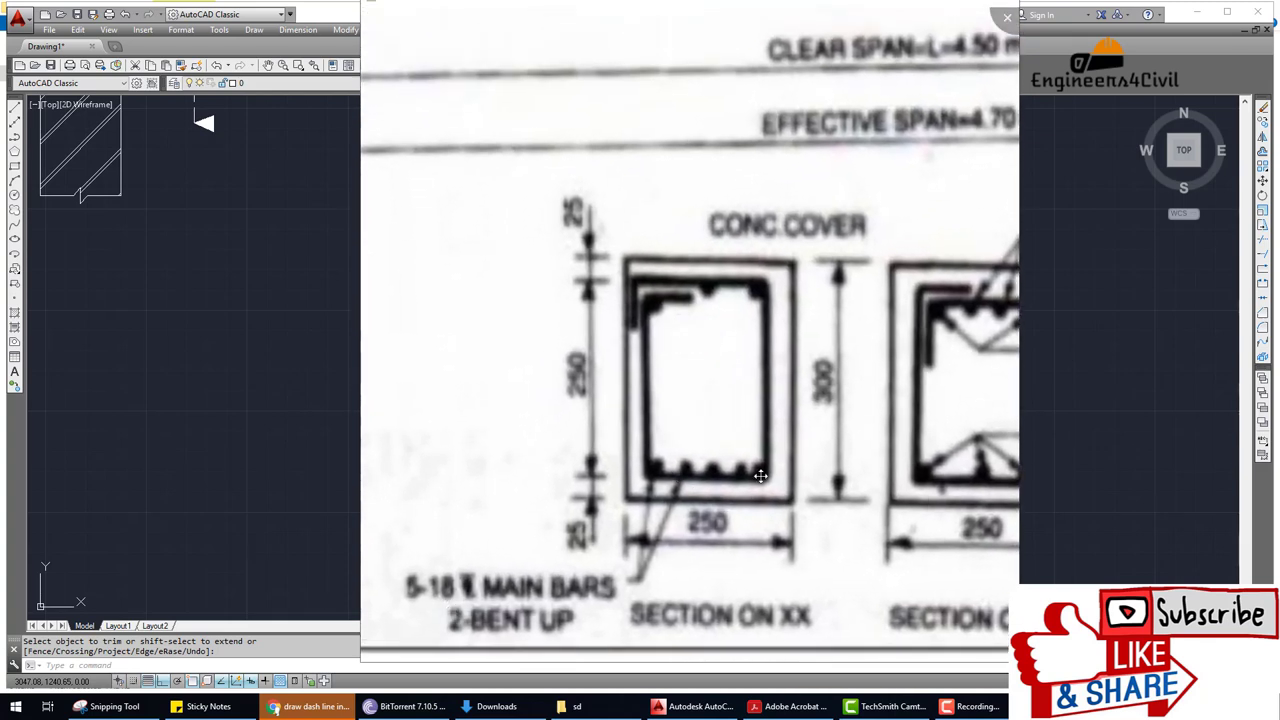
{"action": "scroll", "coordinate": [735, 490], "scroll_direction": "down", "scroll_amount": 3}
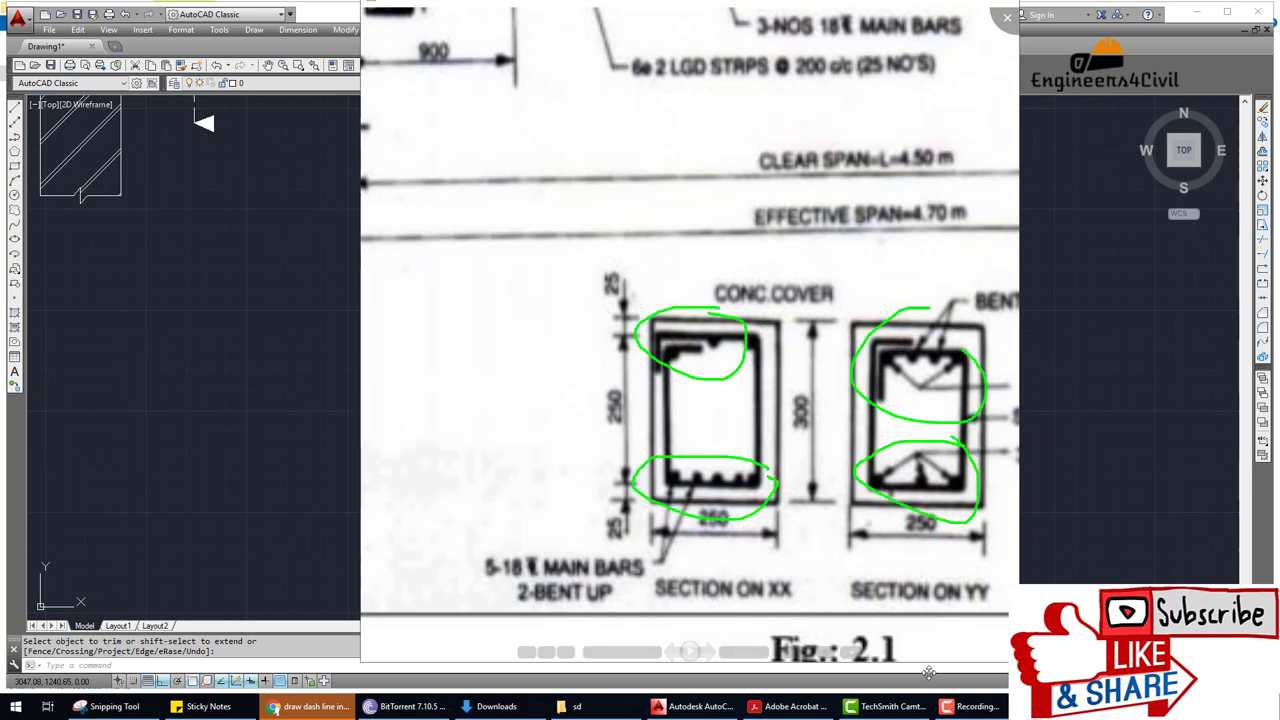
{"action": "left_click", "coordinate": [697, 706]}
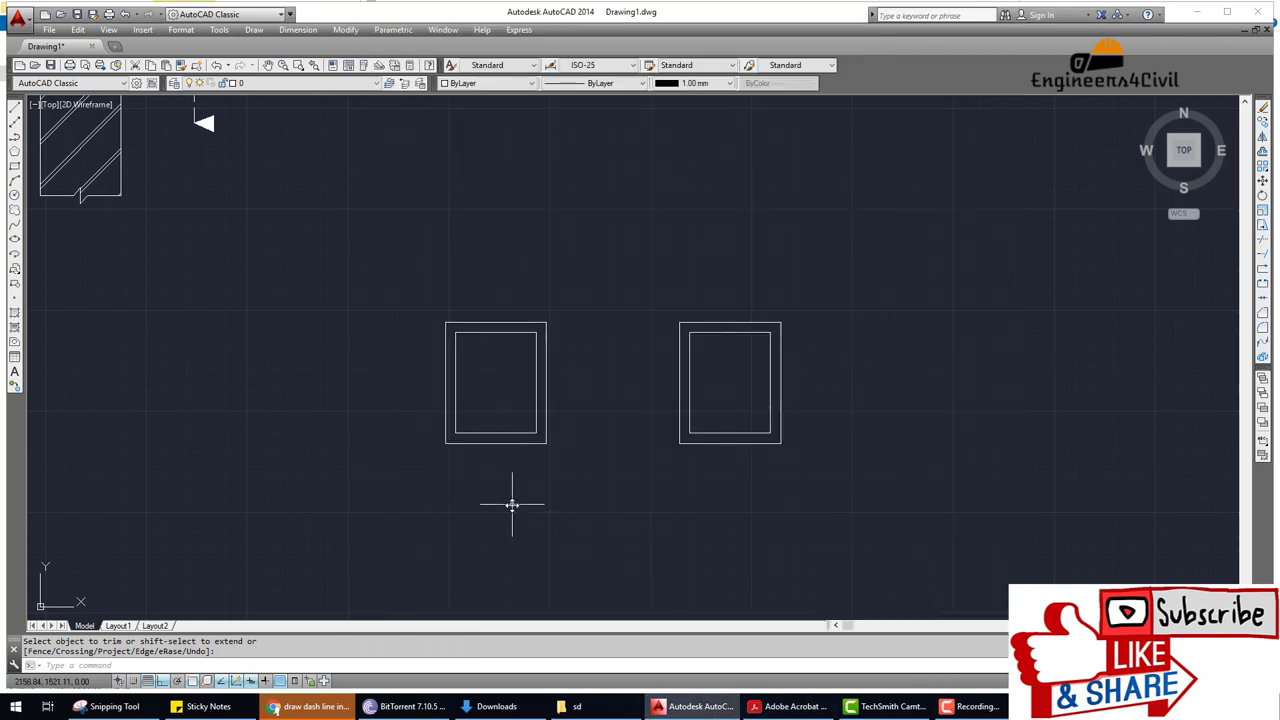
{"action": "type", "text": "c"}
Draw a main bar circle of radius 8 below the sections.
{"action": "key", "text": "Return"}
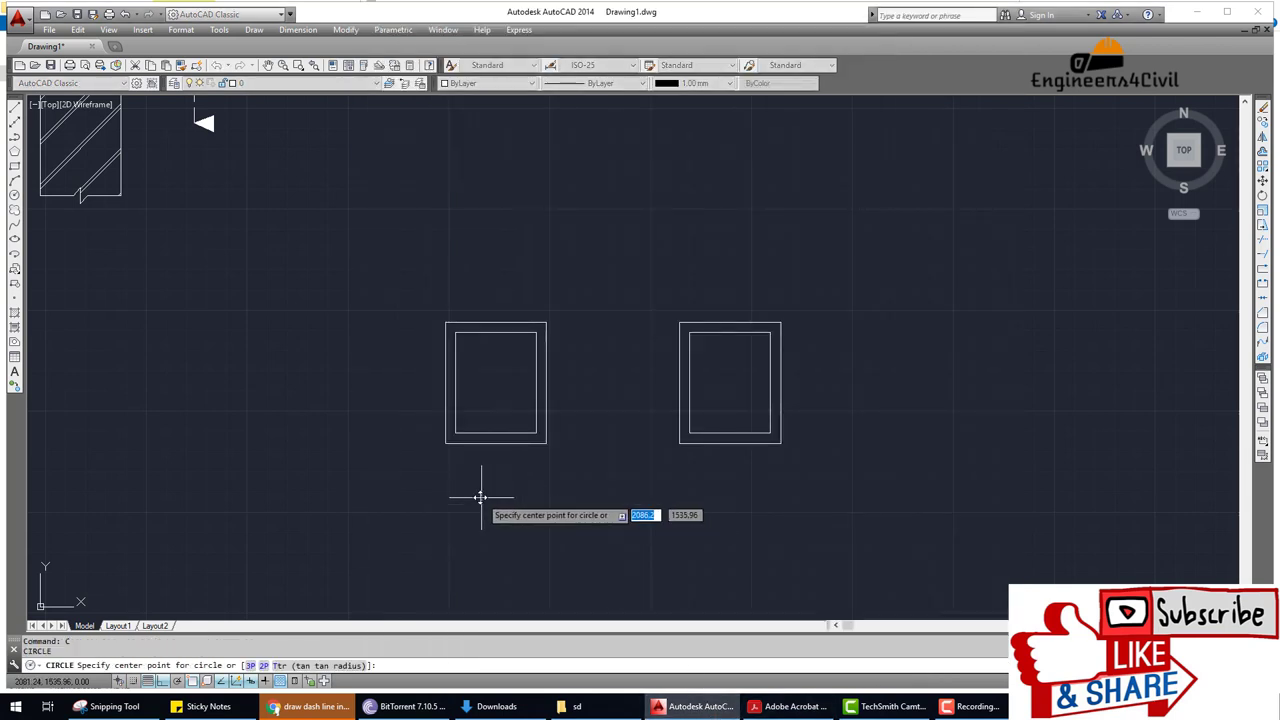
{"action": "left_click", "coordinate": [473, 487]}
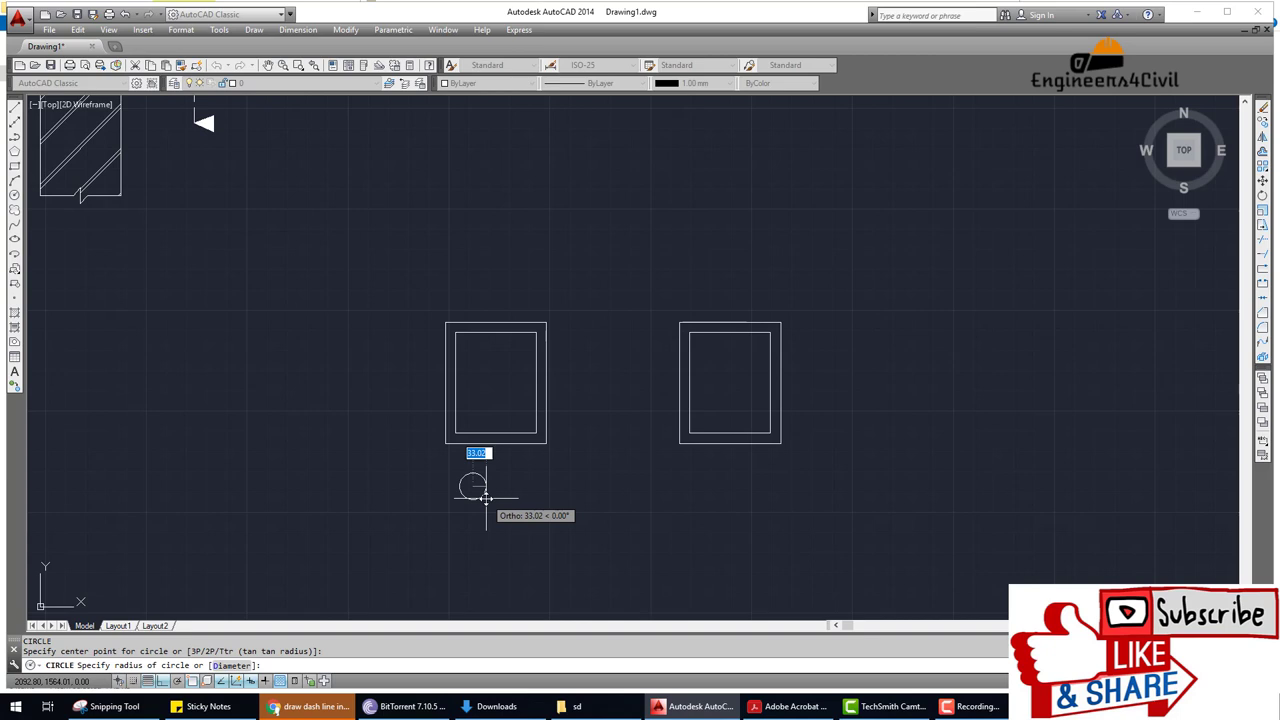
{"action": "type", "text": "8"}
{"action": "key", "text": "Return"}
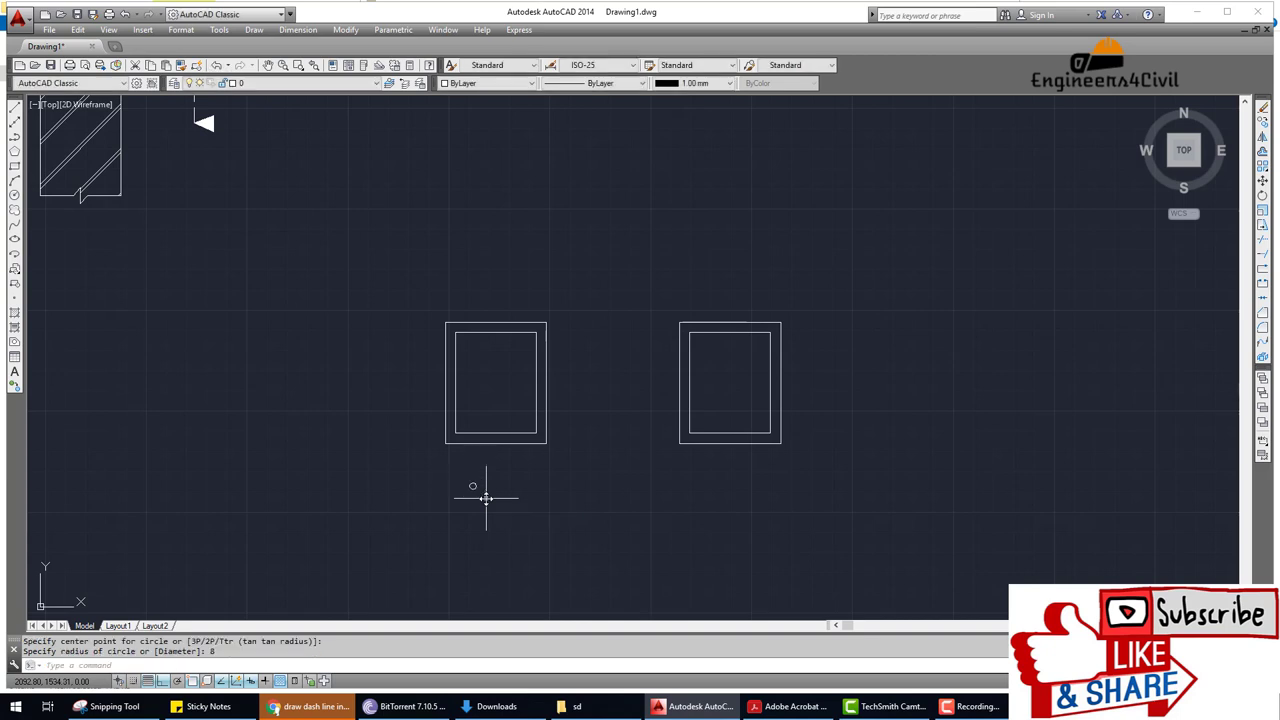
{"action": "scroll", "coordinate": [489, 489], "scroll_direction": "up", "scroll_amount": 4}
{"action": "scroll", "coordinate": [507, 490], "scroll_direction": "down", "scroll_amount": 2}
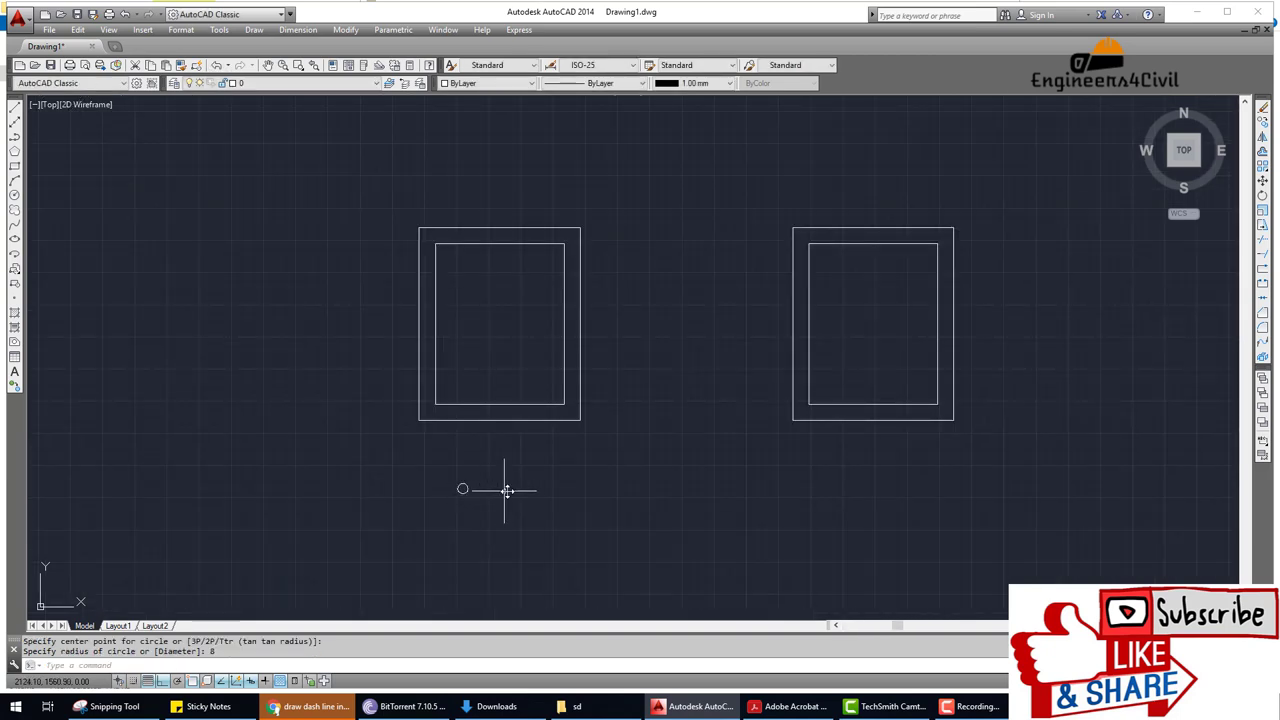
Copy the bar circle from its centre base point, with ortho turned off.
{"action": "type", "text": "co"}
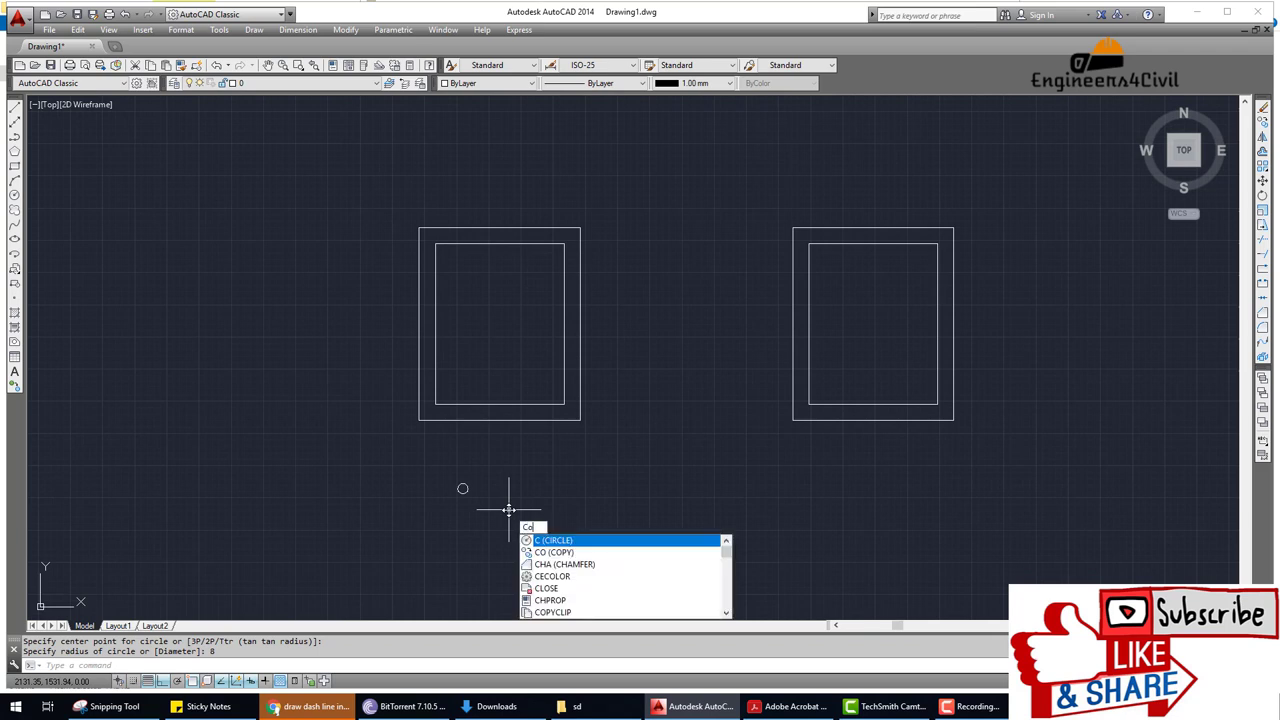
{"action": "key", "text": "Return"}
{"action": "left_click", "coordinate": [462, 489]}
{"action": "key", "text": "Return"}
{"action": "scroll", "coordinate": [460, 470], "scroll_direction": "up", "scroll_amount": 3}
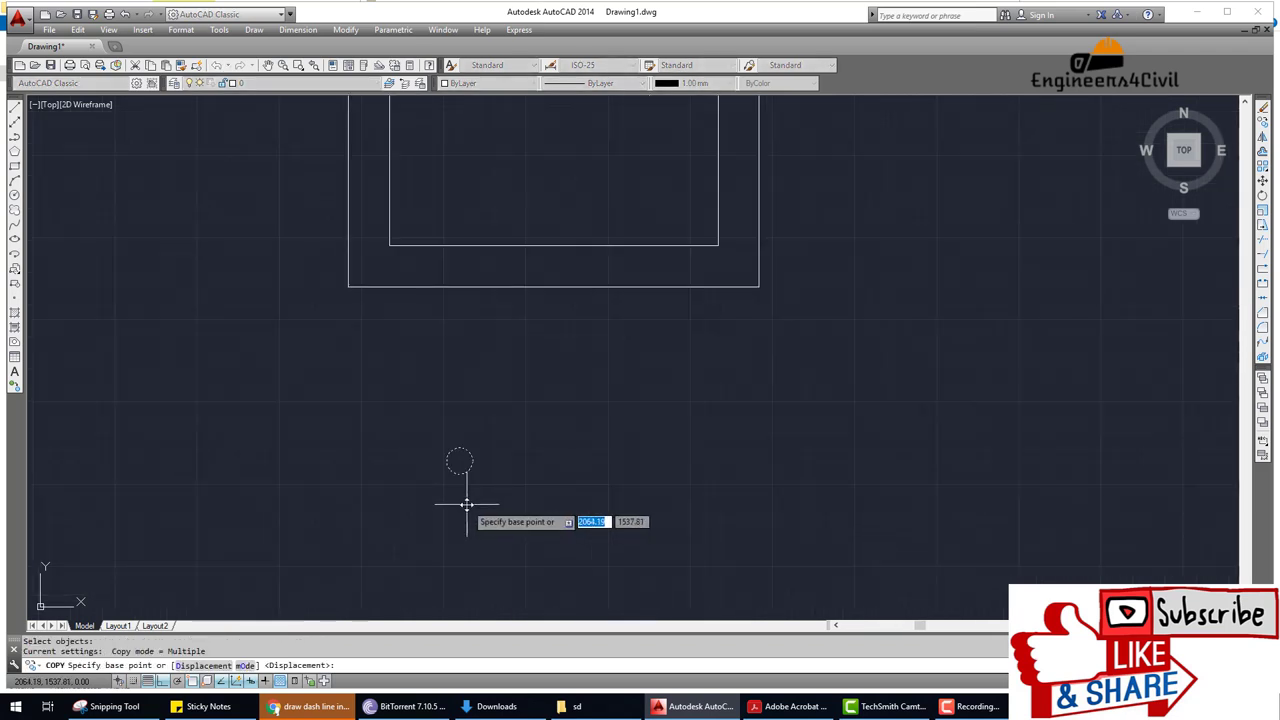
{"action": "scroll", "coordinate": [455, 456], "scroll_direction": "up", "scroll_amount": 2}
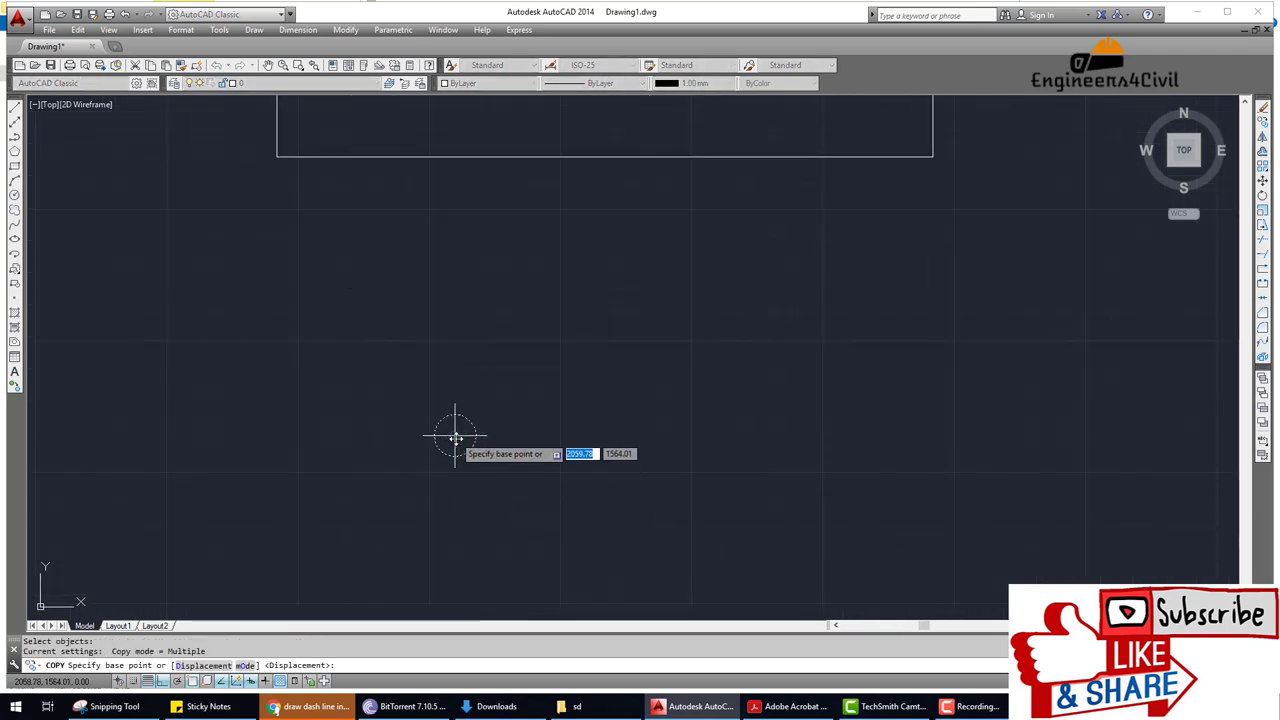
{"action": "left_click", "coordinate": [455, 437]}
{"action": "scroll", "coordinate": [480, 430], "scroll_direction": "down", "scroll_amount": 5}
{"action": "scroll", "coordinate": [462, 346], "scroll_direction": "up", "scroll_amount": 4}
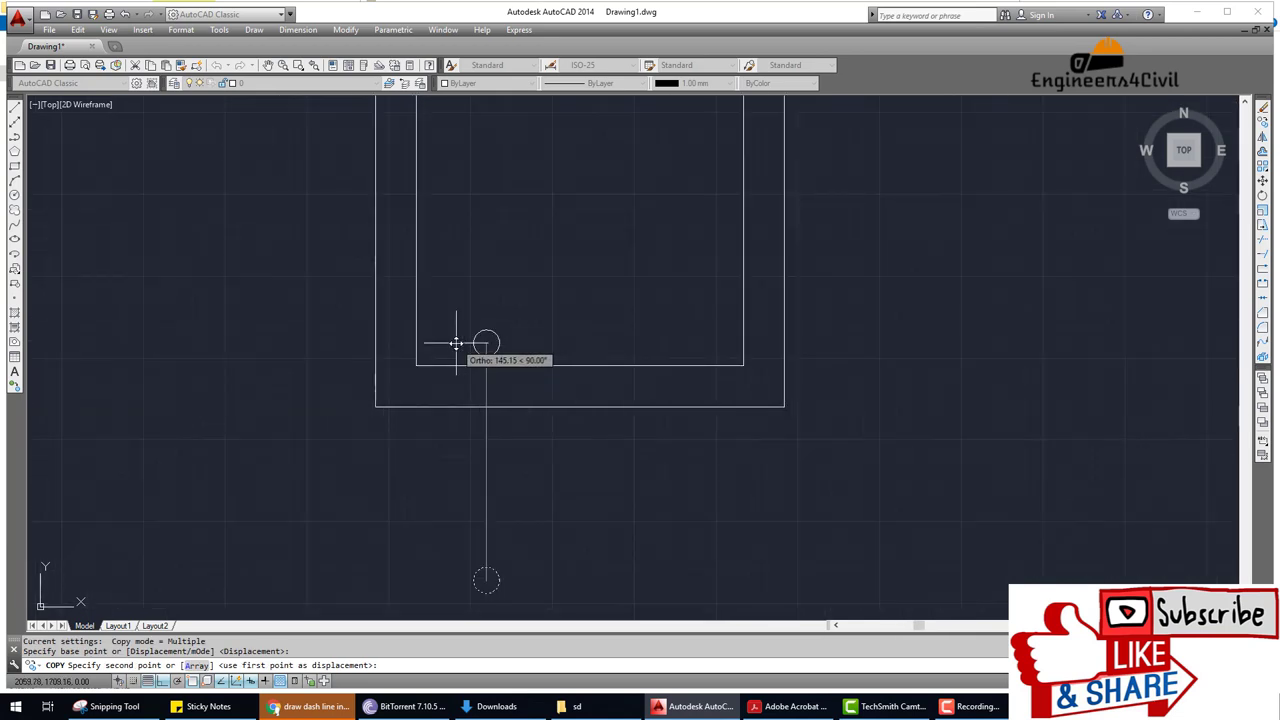
{"action": "key", "text": "F8"}
{"action": "scroll", "coordinate": [440, 343], "scroll_direction": "up", "scroll_amount": 4}
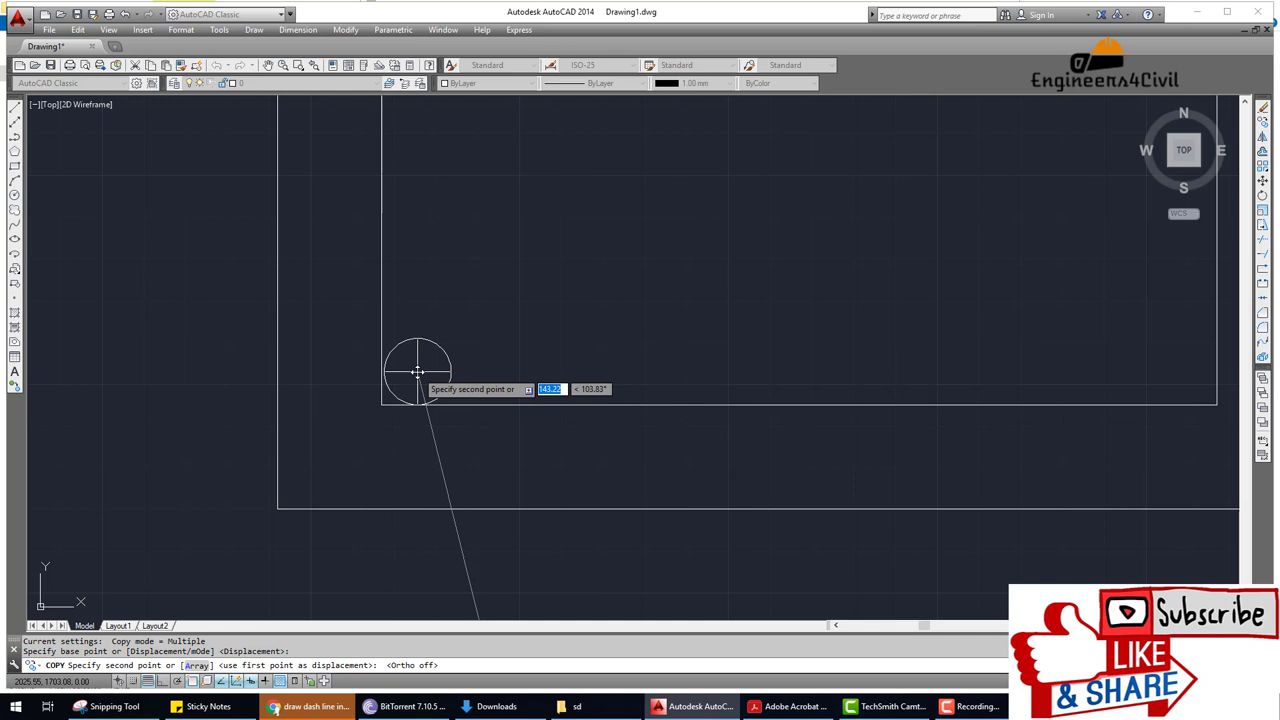
Place five bar copies evenly along the bottom cover line of the XX section.
{"action": "left_click", "coordinate": [415, 372]}
{"action": "scroll", "coordinate": [669, 380], "scroll_direction": "down", "scroll_amount": 4}
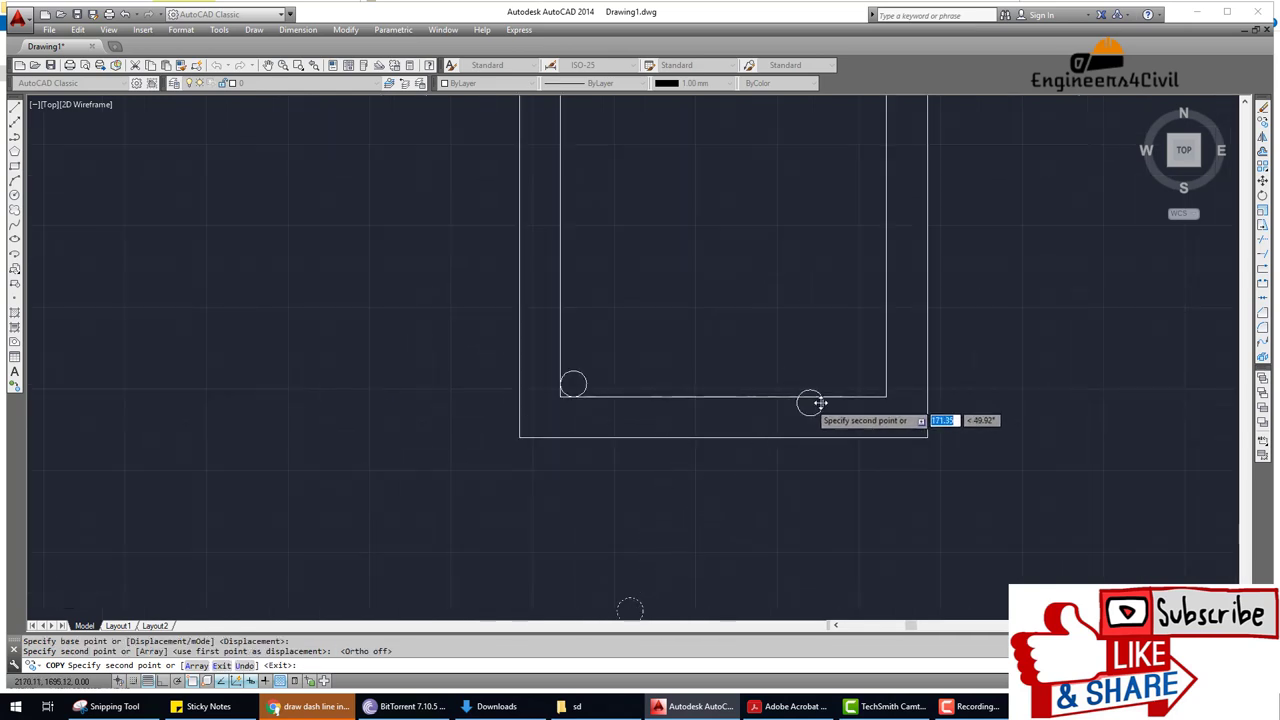
{"action": "scroll", "coordinate": [809, 400], "scroll_direction": "up", "scroll_amount": 6}
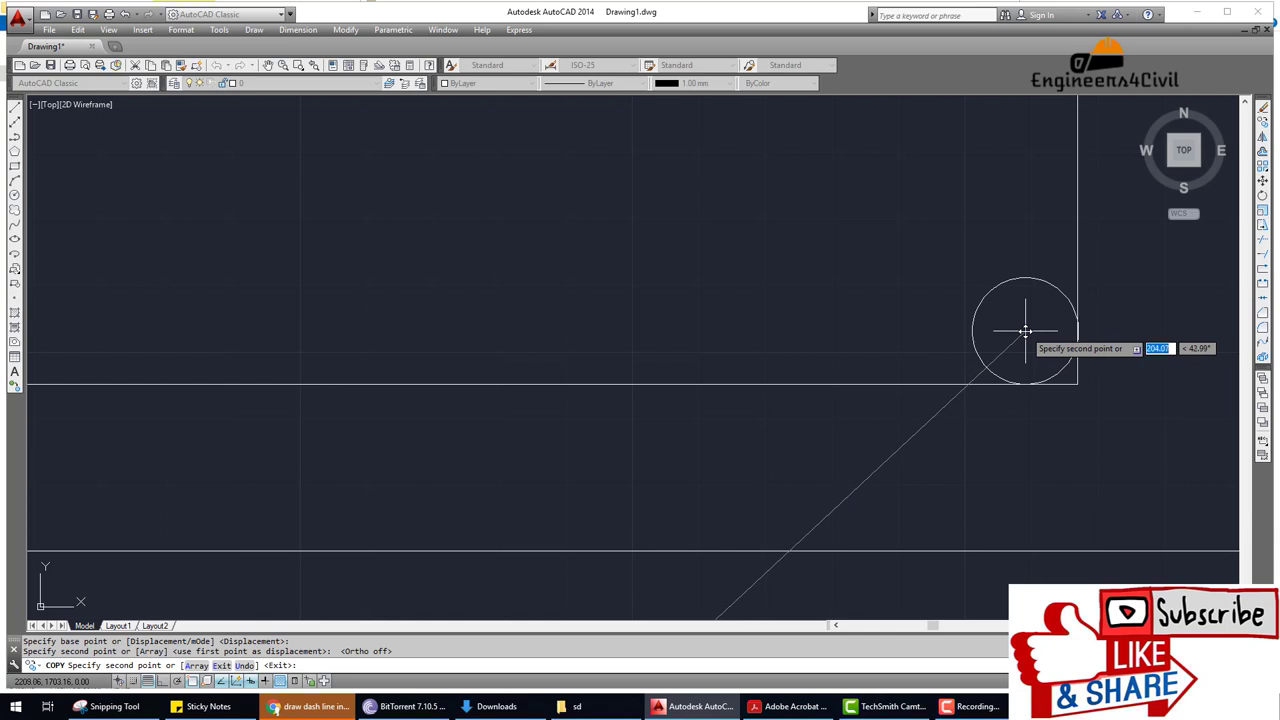
{"action": "left_click", "coordinate": [1023, 331]}
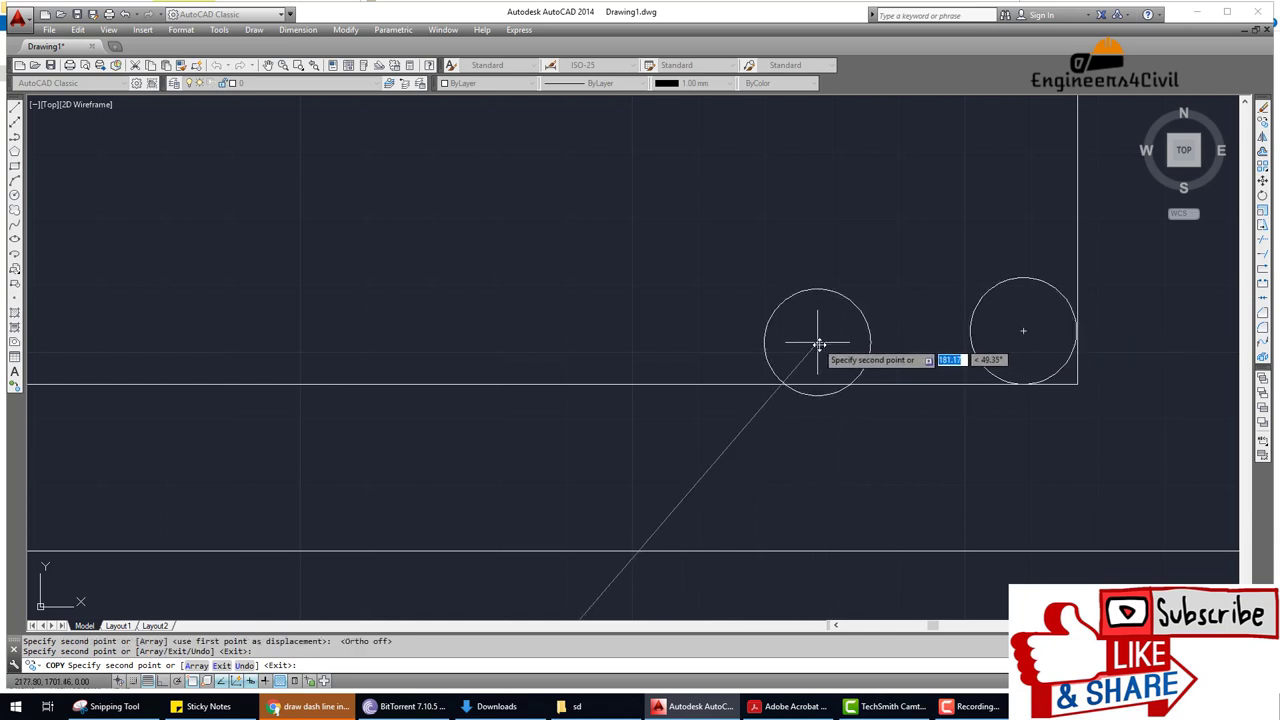
{"action": "scroll", "coordinate": [760, 350], "scroll_direction": "down", "scroll_amount": 3}
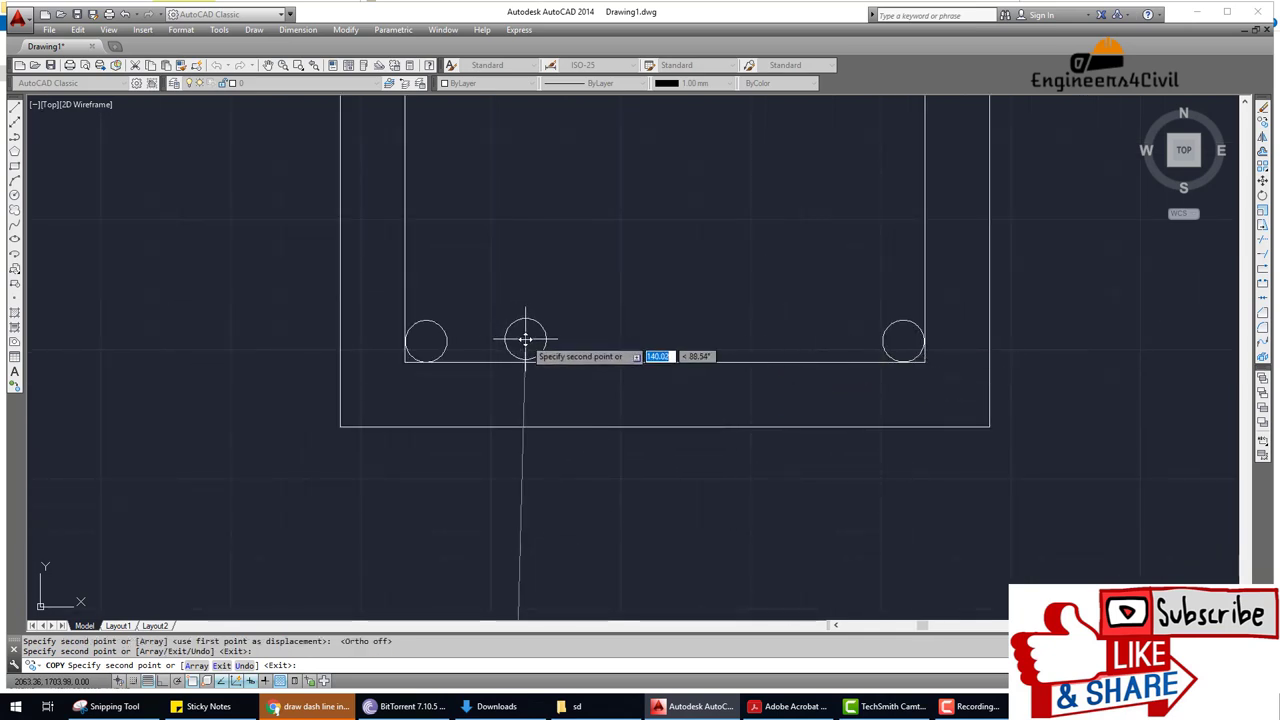
{"action": "left_click", "coordinate": [532, 341]}
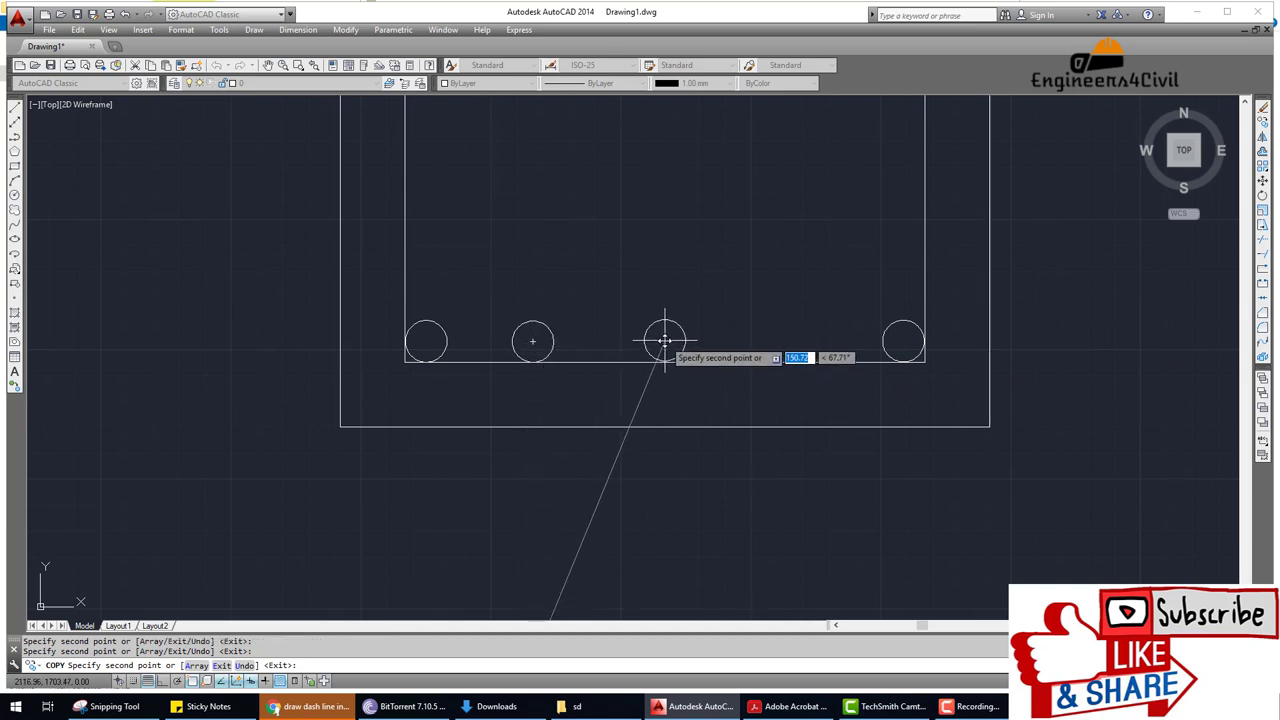
{"action": "left_click", "coordinate": [658, 341]}
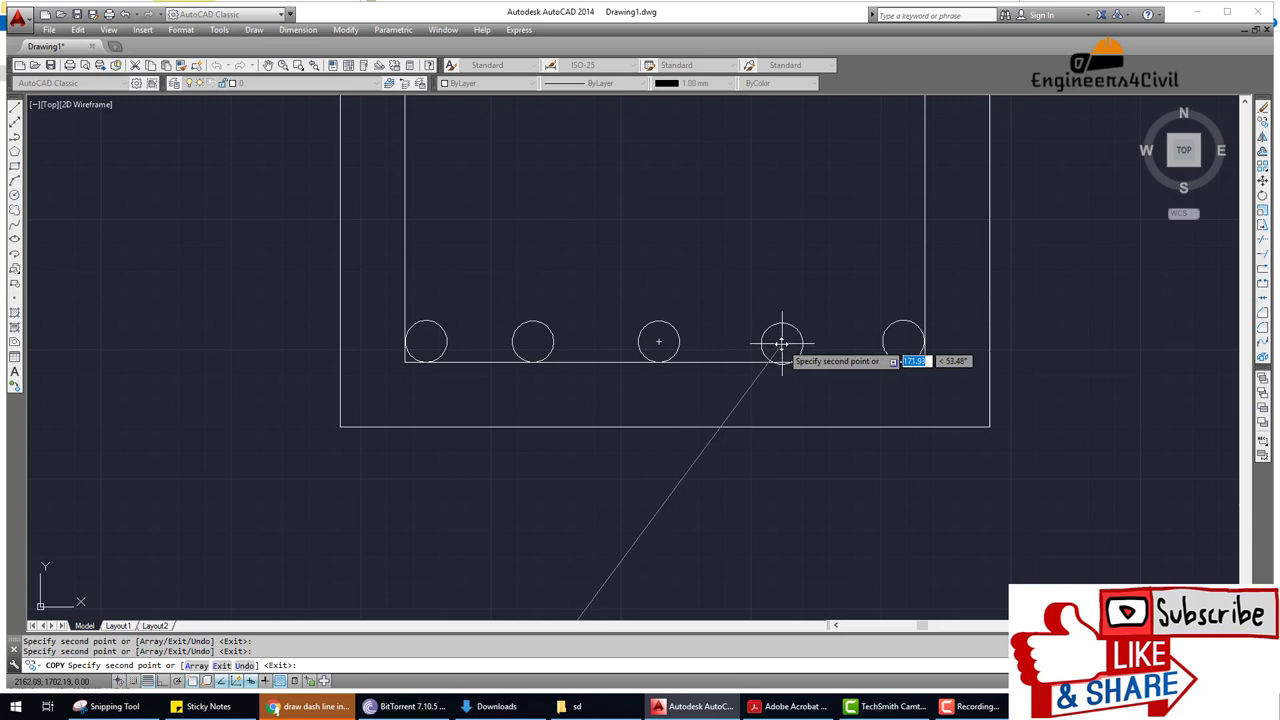
{"action": "left_click", "coordinate": [782, 343]}
{"action": "scroll", "coordinate": [760, 345], "scroll_direction": "down", "scroll_amount": 5}
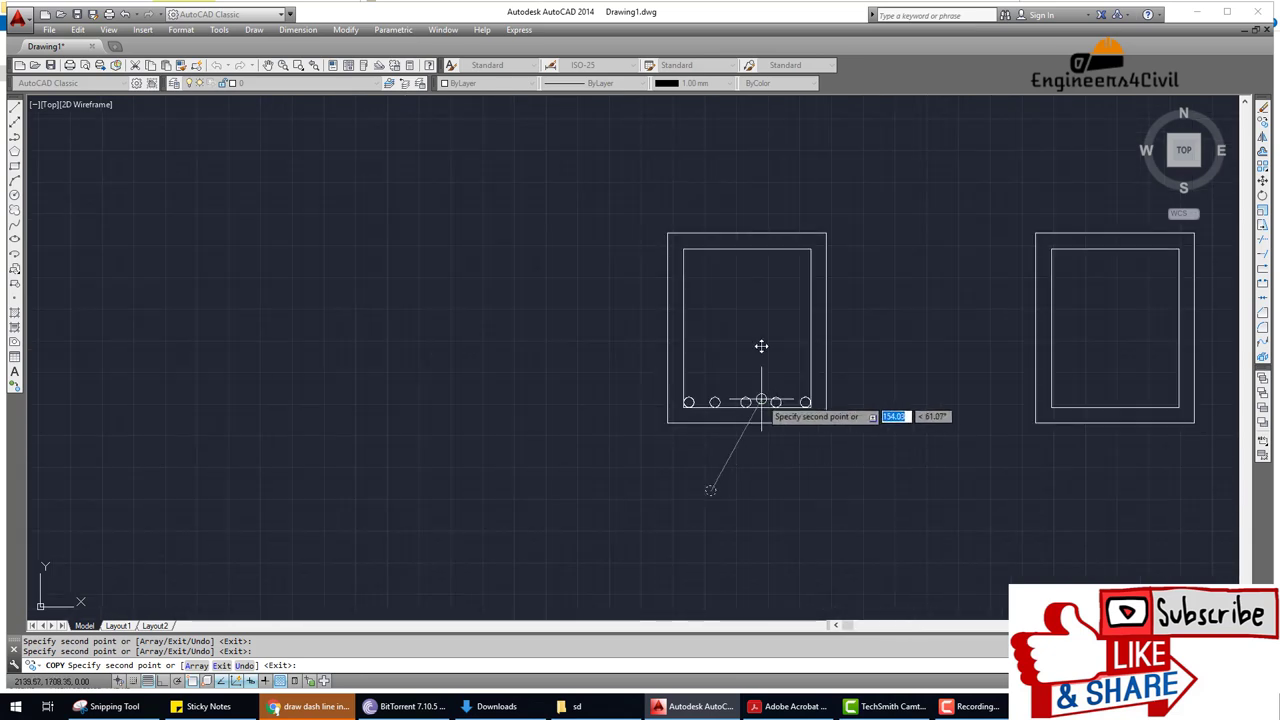
{"action": "scroll", "coordinate": [791, 251], "scroll_direction": "up", "scroll_amount": 2}
{"action": "scroll", "coordinate": [824, 239], "scroll_direction": "up", "scroll_amount": 2}
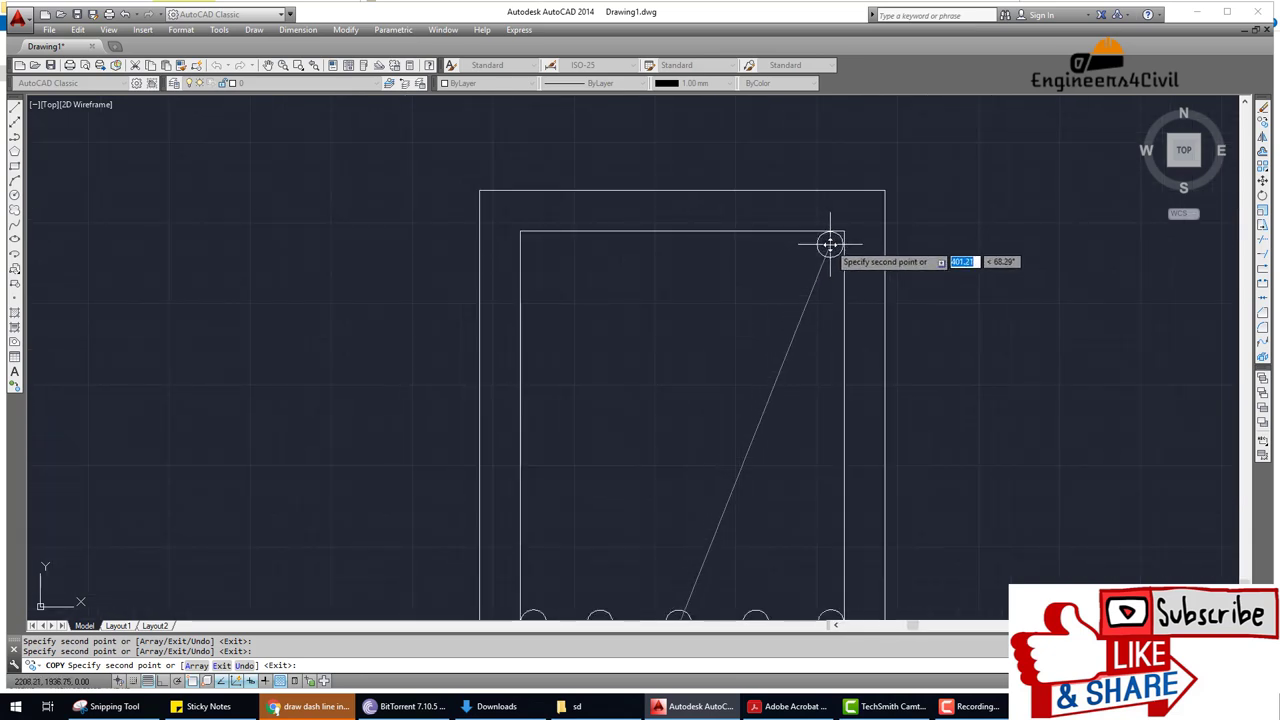
Place bar copies at the top-right corner, top centre and upper left, checking the reference.
{"action": "left_click", "coordinate": [830, 244]}
{"action": "key", "text": "alt+Tab"}
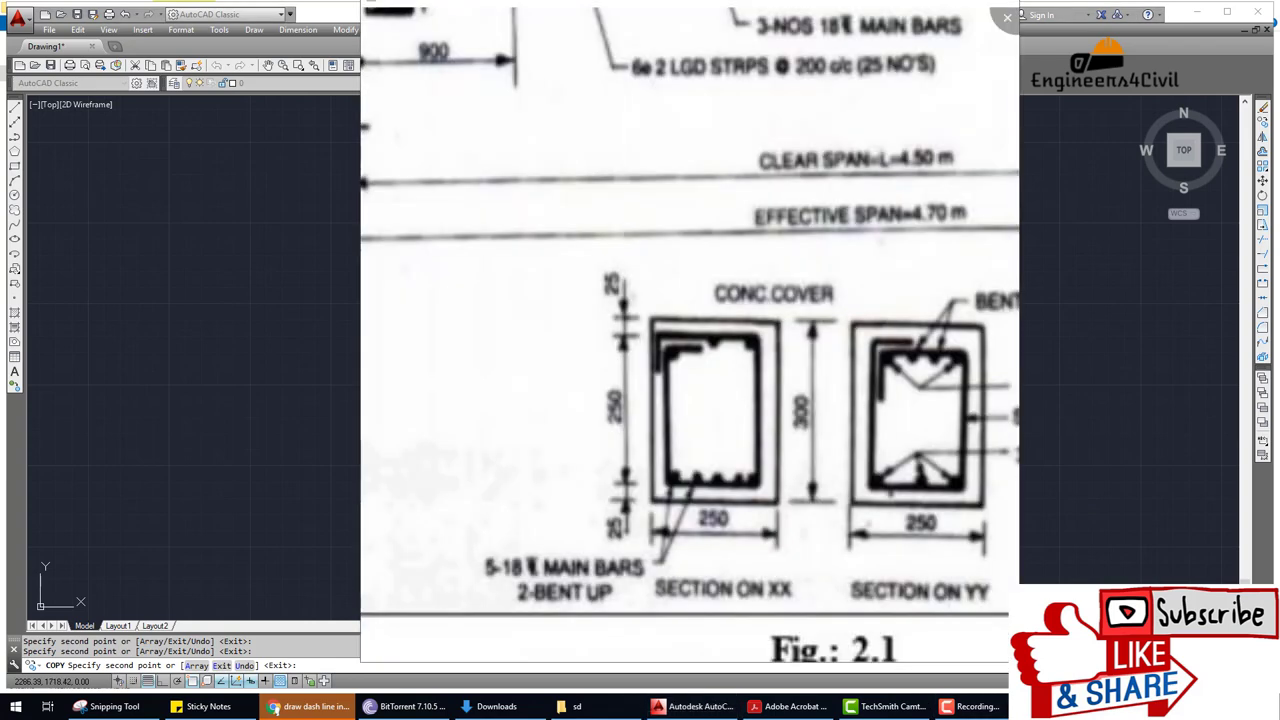
{"action": "key", "text": "alt+Tab"}
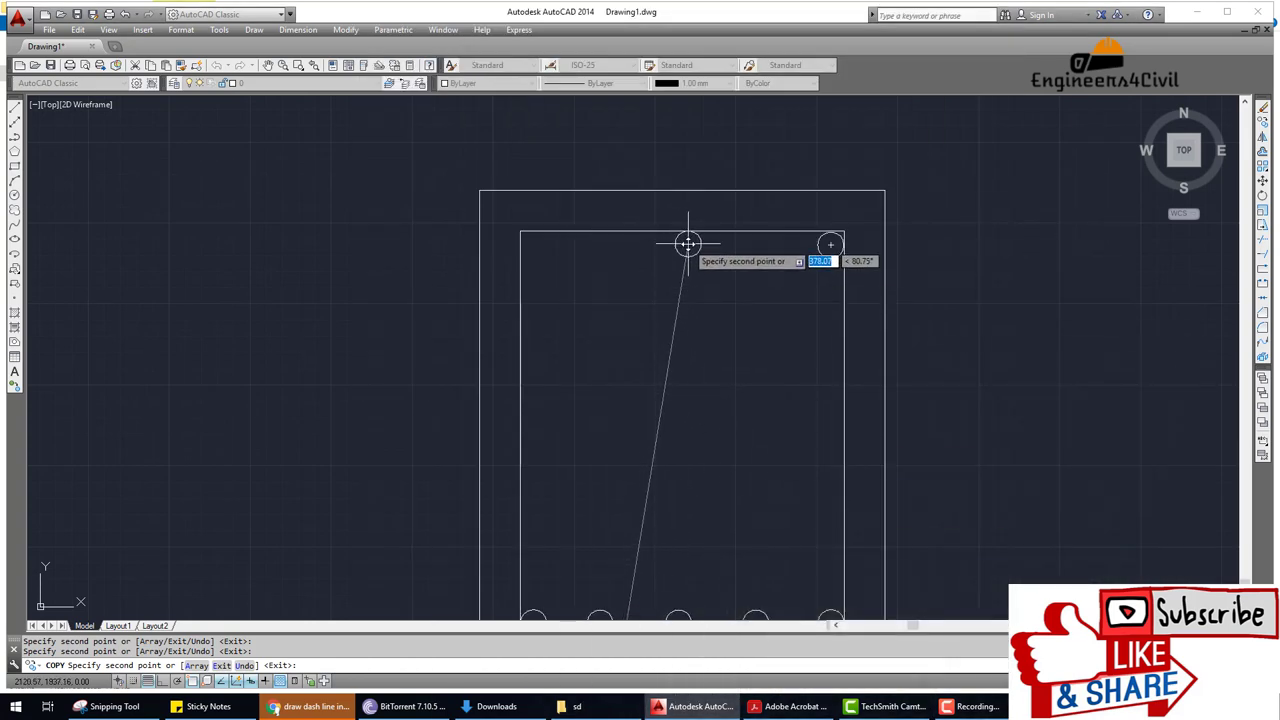
{"action": "left_click", "coordinate": [688, 243]}
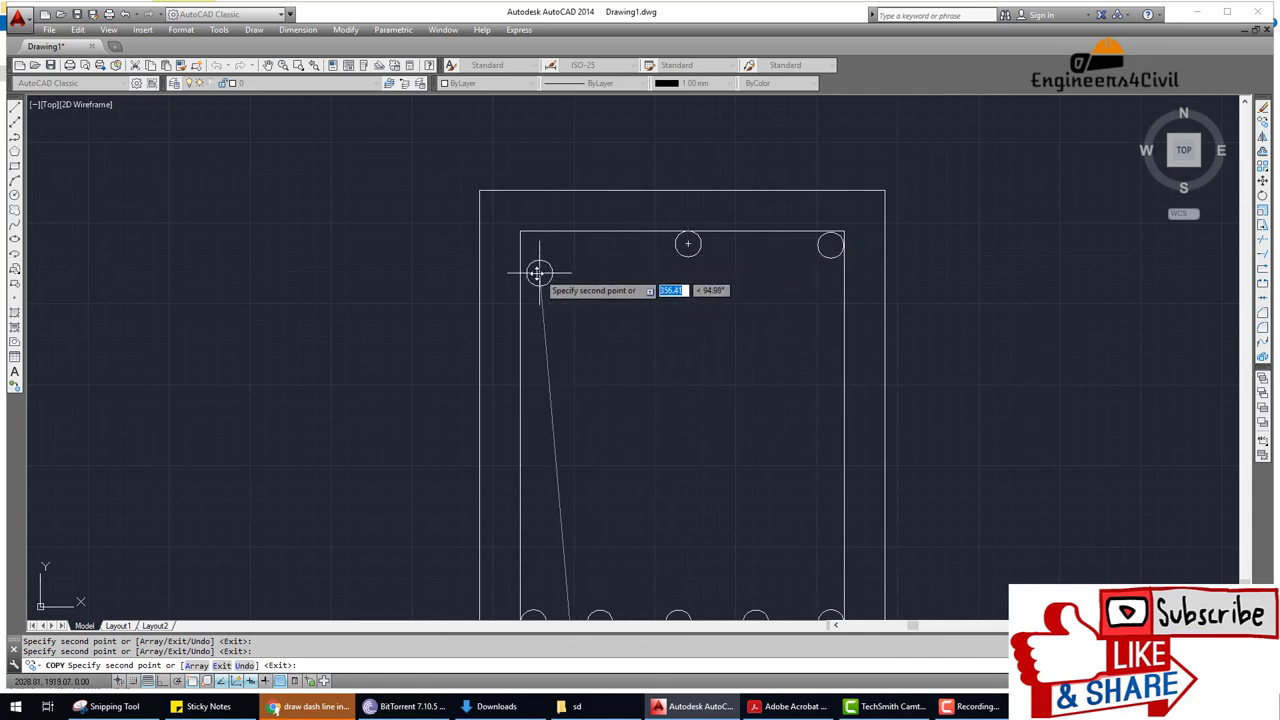
{"action": "key", "text": "alt+Tab"}
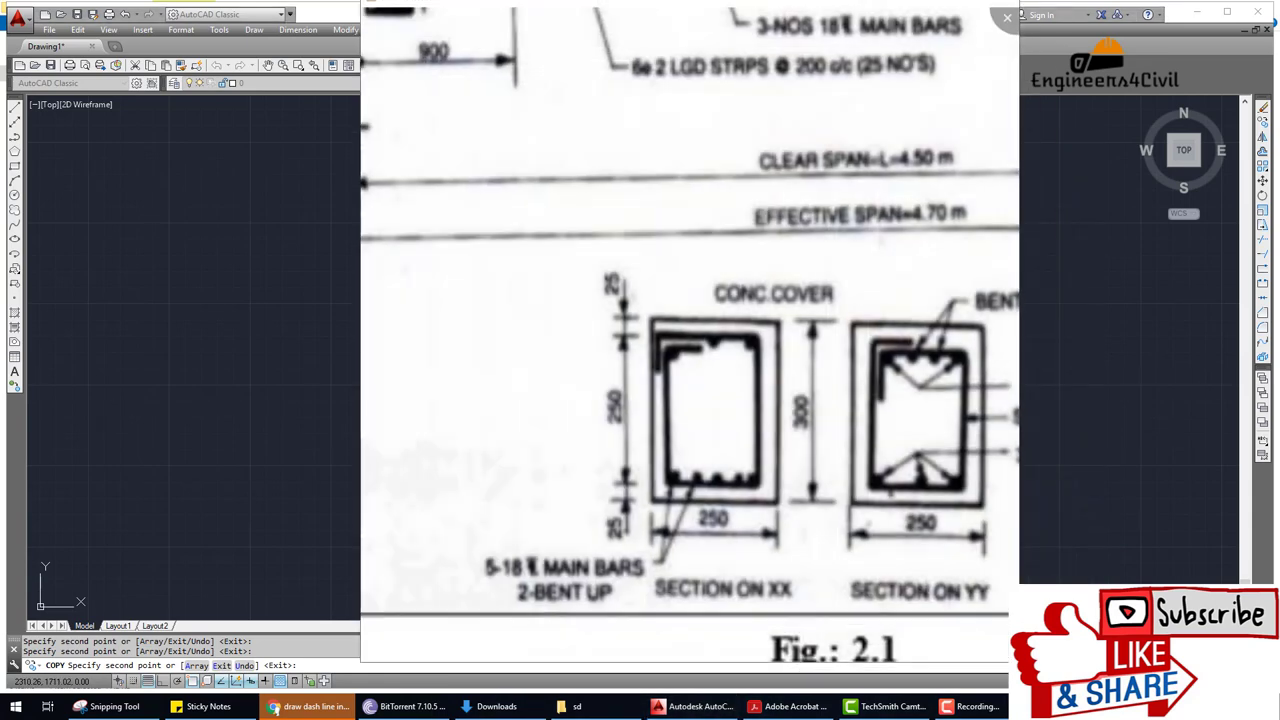
{"action": "key", "text": "alt+Tab"}
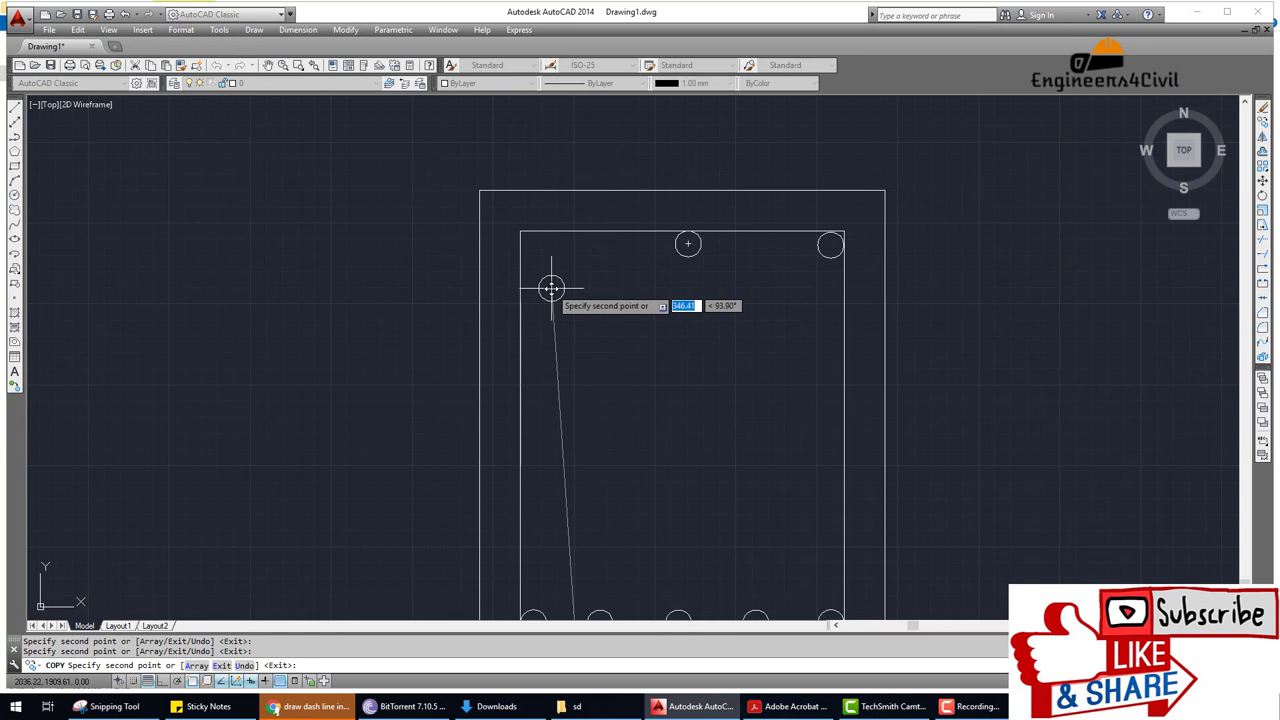
{"action": "left_click", "coordinate": [551, 288]}
{"action": "key", "text": "Escape"}
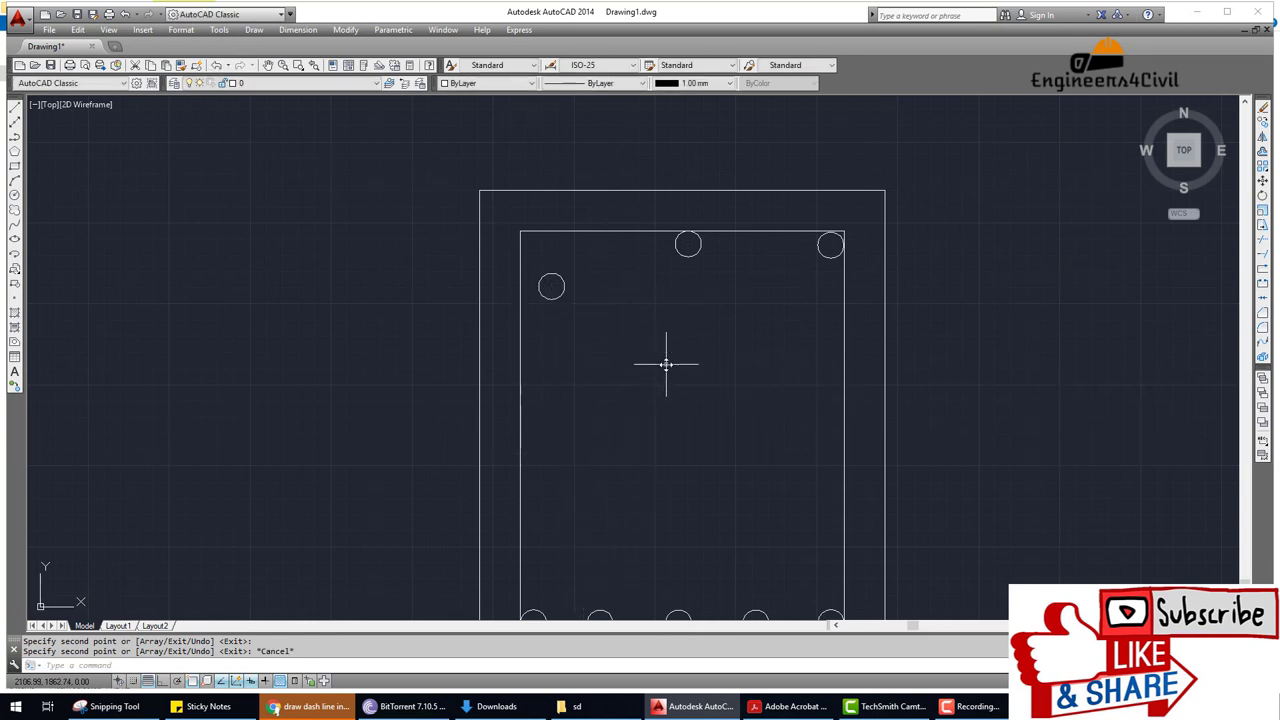
Recentre the view on the cross section and compare it with the reference image.
{"action": "scroll", "coordinate": [666, 364], "scroll_direction": "down", "scroll_amount": 4}
{"action": "middle_click_drag", "start_coordinate": [695, 413], "coordinate": [594, 406]}
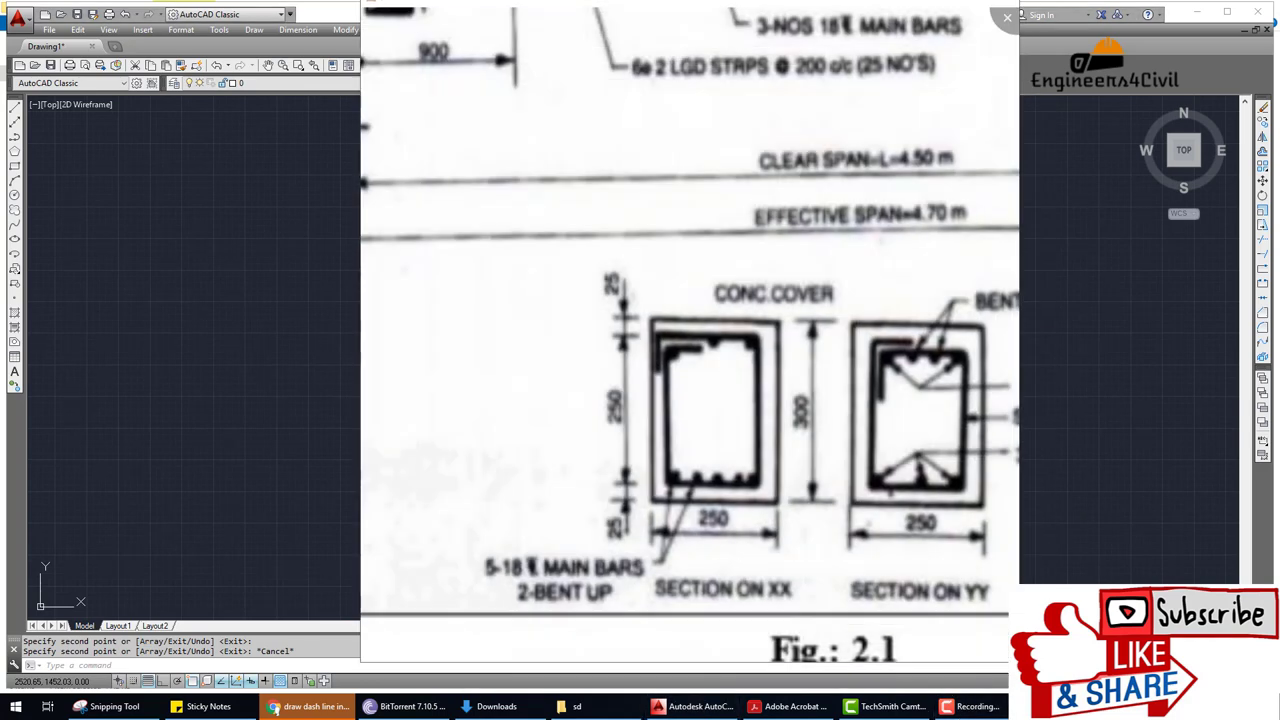
{"action": "left_click", "coordinate": [491, 394]}
{"action": "scroll", "coordinate": [509, 331], "scroll_direction": "up", "scroll_amount": 2}
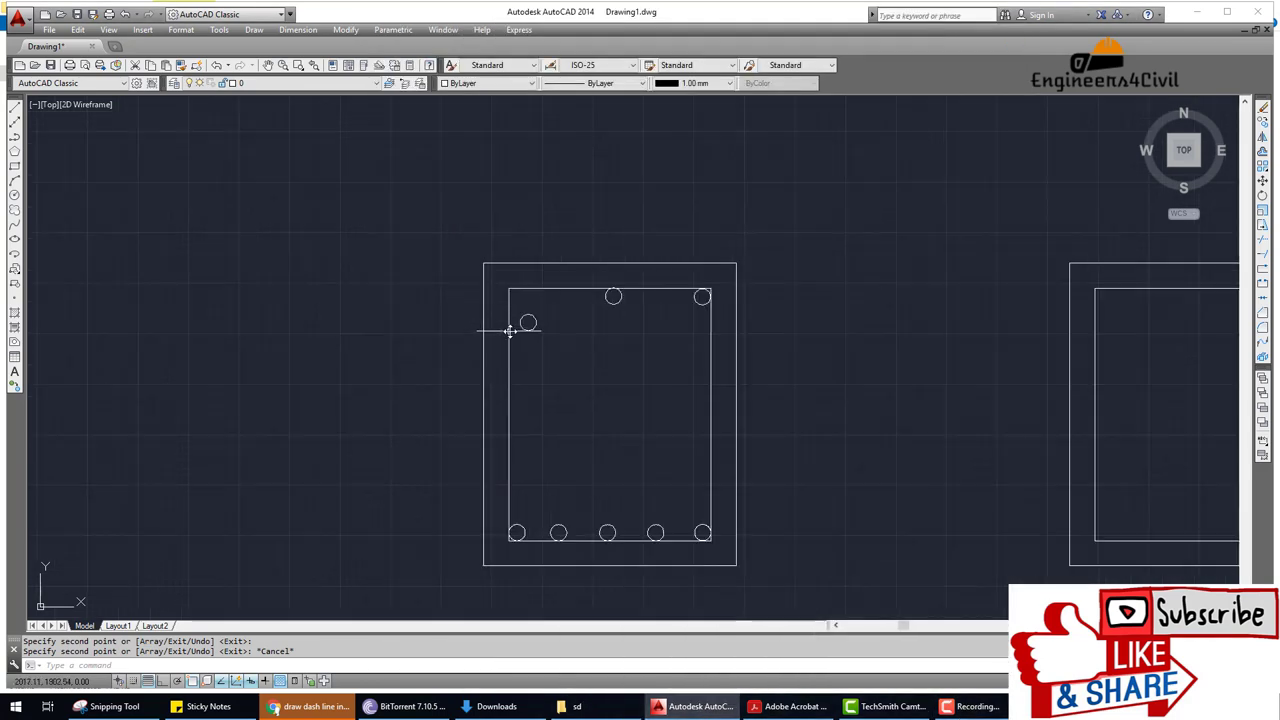
{"action": "scroll", "coordinate": [537, 371], "scroll_direction": "up", "scroll_amount": 2}
{"action": "scroll", "coordinate": [911, 612], "scroll_direction": "down", "scroll_amount": 2}
{"action": "key", "text": "alt+Tab"}
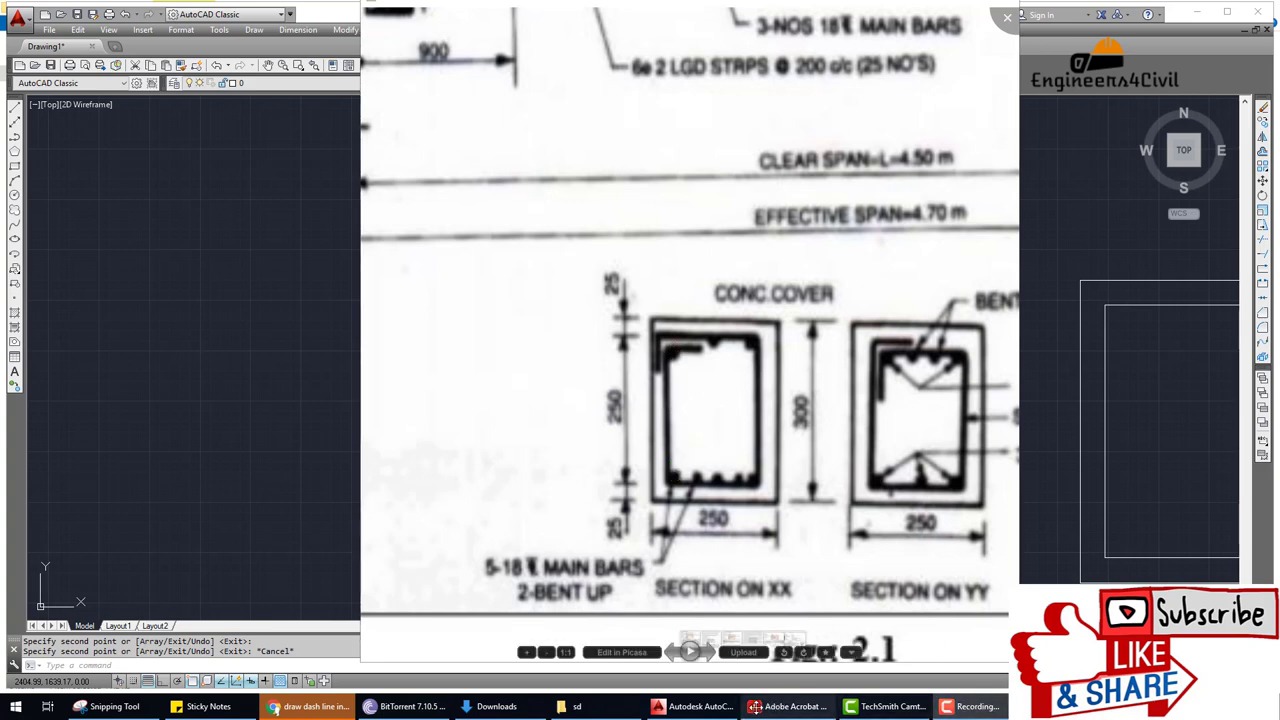
{"action": "key", "text": "alt+Tab"}
{"action": "scroll", "coordinate": [538, 560], "scroll_direction": "up", "scroll_amount": 4}
Erase the bottom-left bar circle in section XX.
{"action": "scroll", "coordinate": [590, 548], "scroll_direction": "down", "scroll_amount": 1}
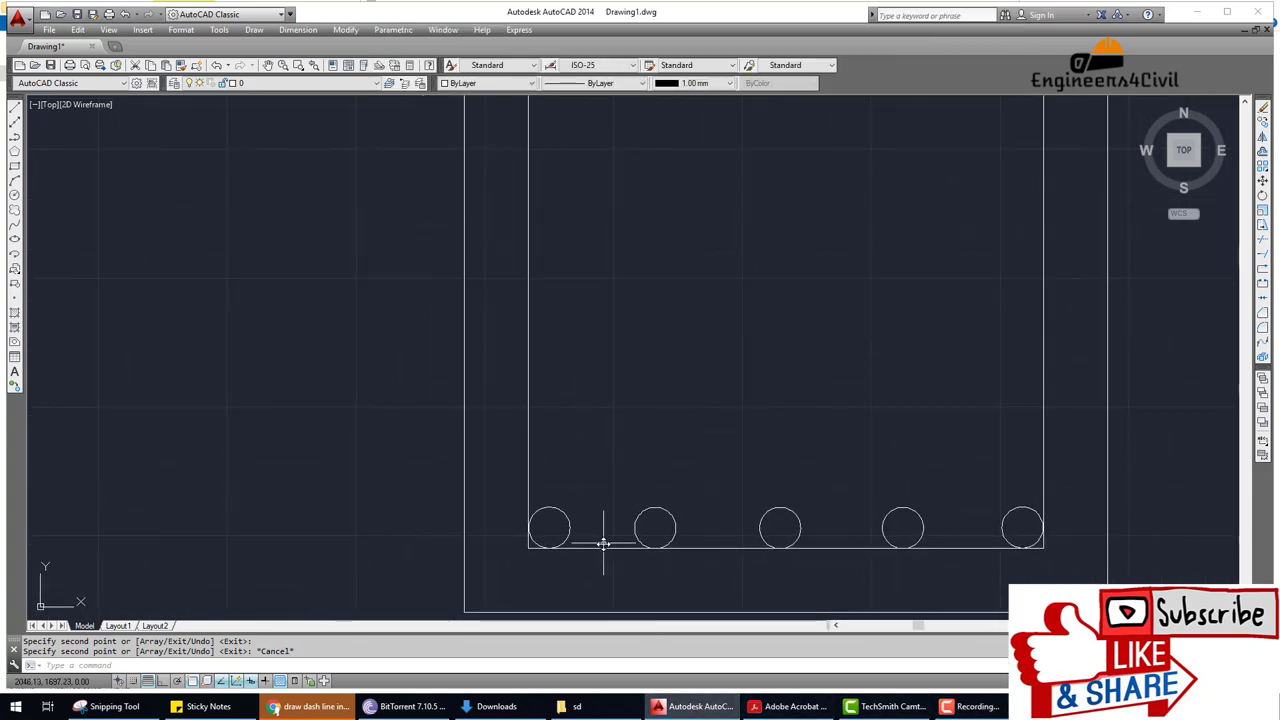
{"action": "scroll", "coordinate": [610, 549], "scroll_direction": "down", "scroll_amount": 2}
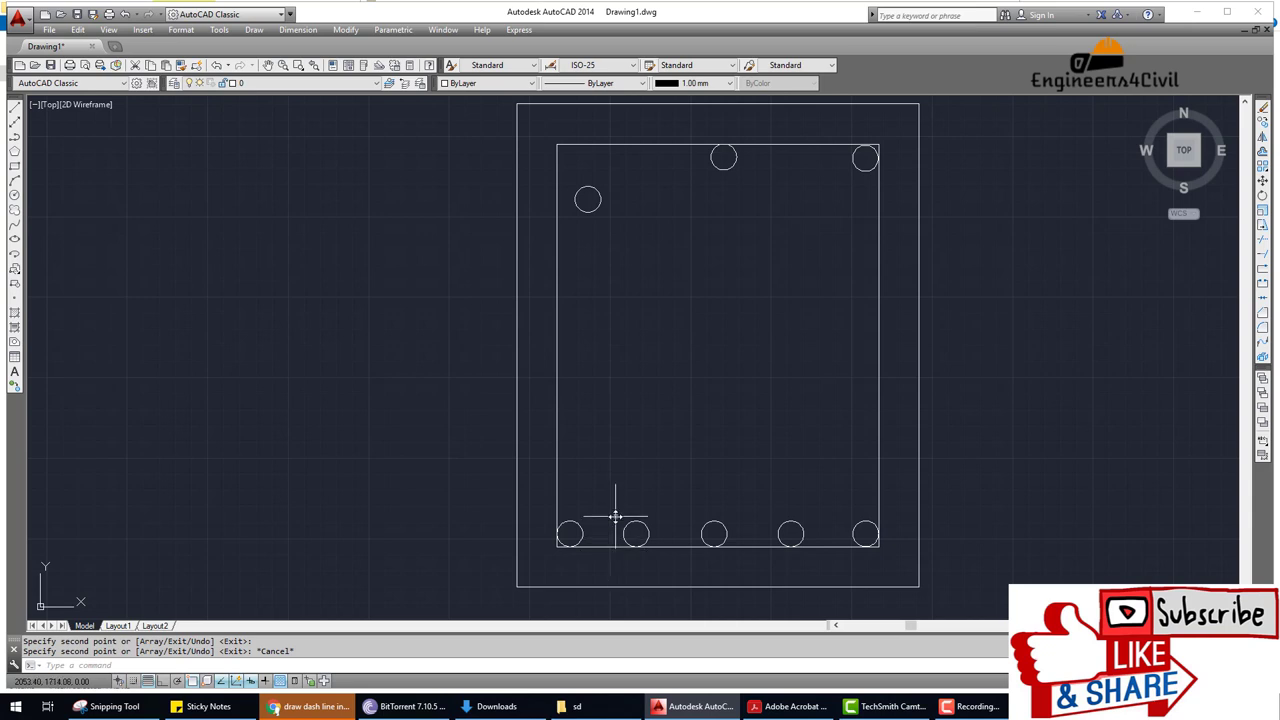
{"action": "type", "text": "era"}
{"action": "key", "text": "Return"}
{"action": "left_click", "coordinate": [582, 533]}
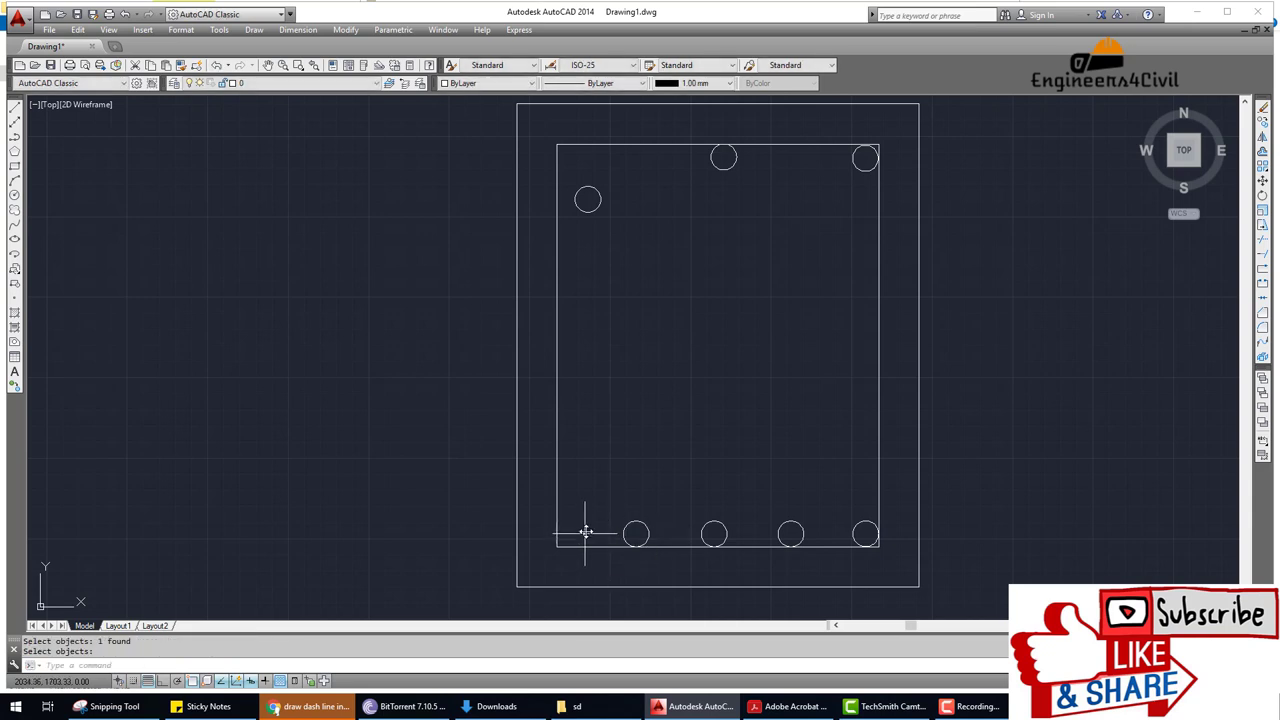
Copy the upper-left bar straight down with Ortho into the bottom-left bar position.
{"action": "type", "text": "o"}
{"action": "key", "text": "Return"}
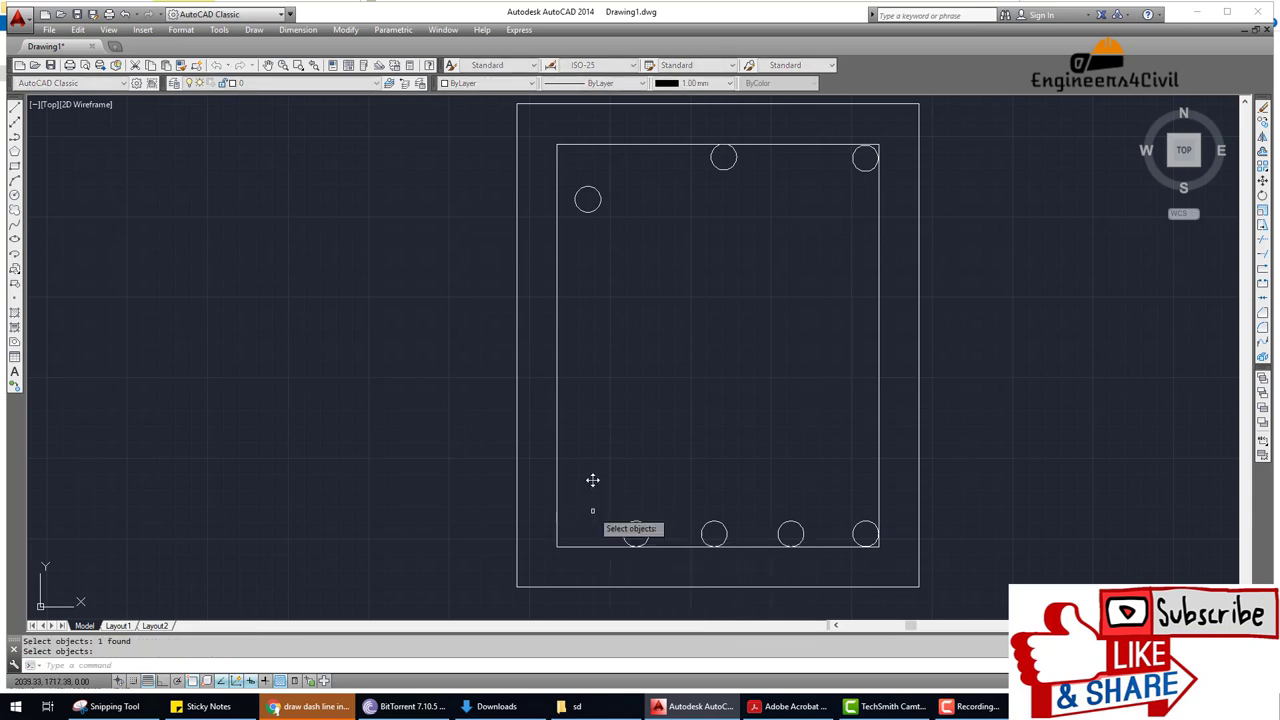
{"action": "key", "text": "Return"}
{"action": "left_click", "coordinate": [589, 200]}
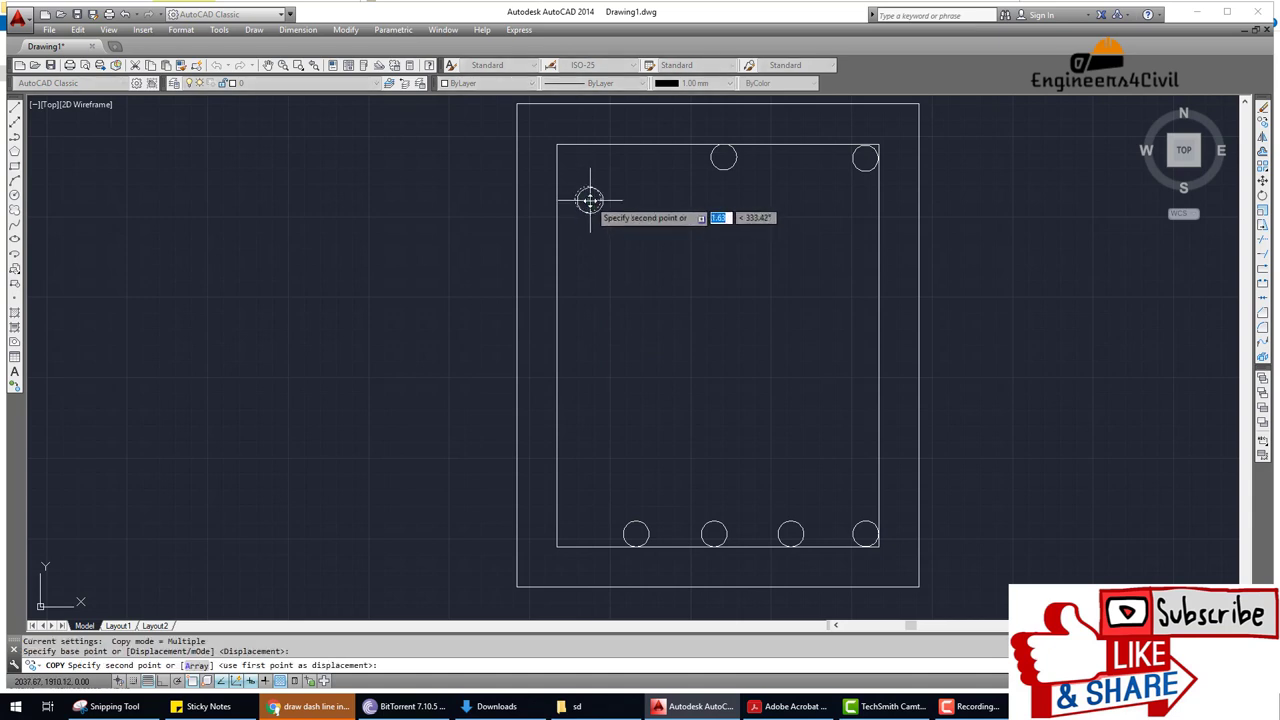
{"action": "key", "text": "F8"}
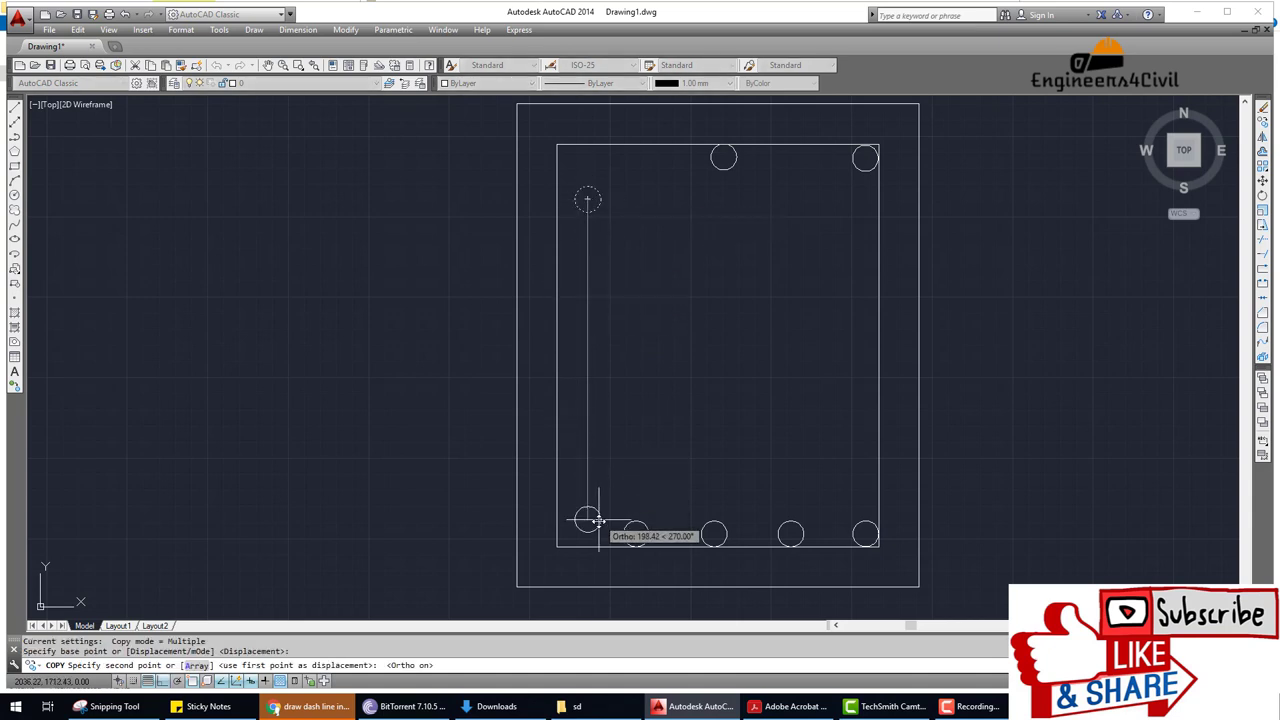
{"action": "left_click", "coordinate": [587, 534]}
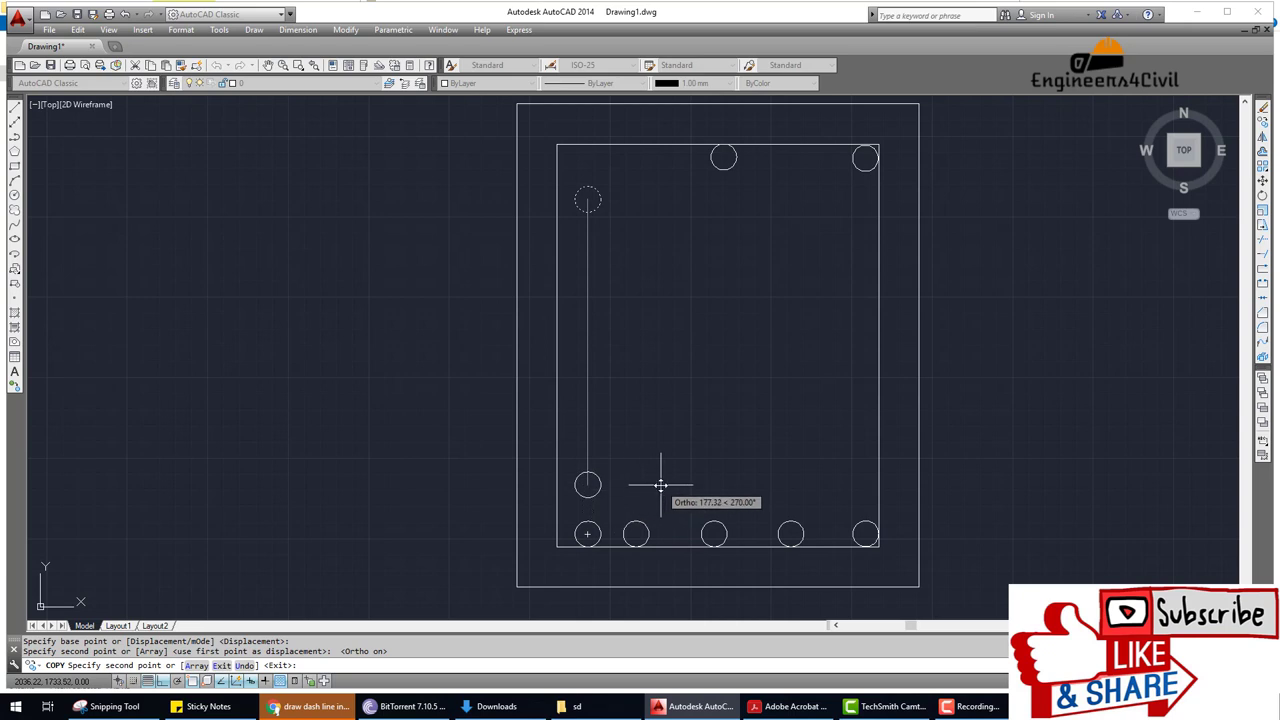
{"action": "key", "text": "Escape"}
Shift the second bottom bar slightly right, nearer the middle bar.
{"action": "type", "text": "m"}
{"action": "key", "text": "Return"}
{"action": "left_click", "coordinate": [666, 524]}
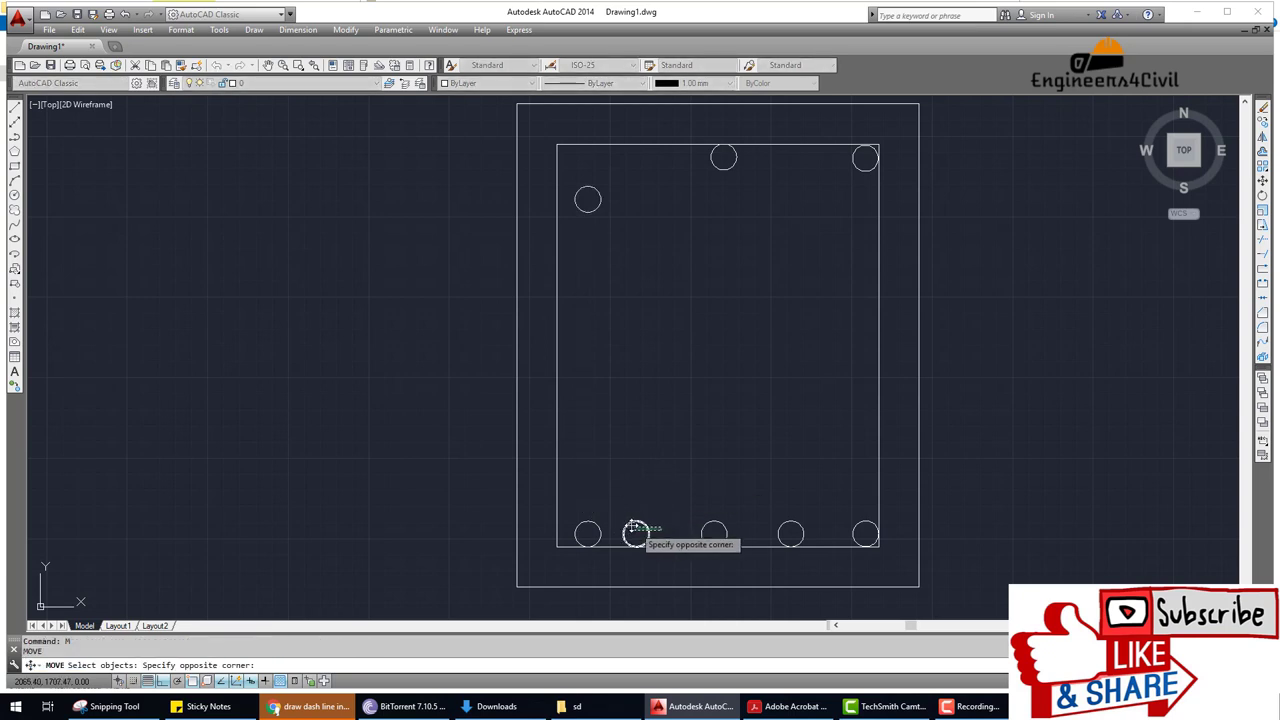
{"action": "left_click", "coordinate": [634, 532]}
{"action": "key", "text": "Return"}
{"action": "left_click", "coordinate": [636, 534]}
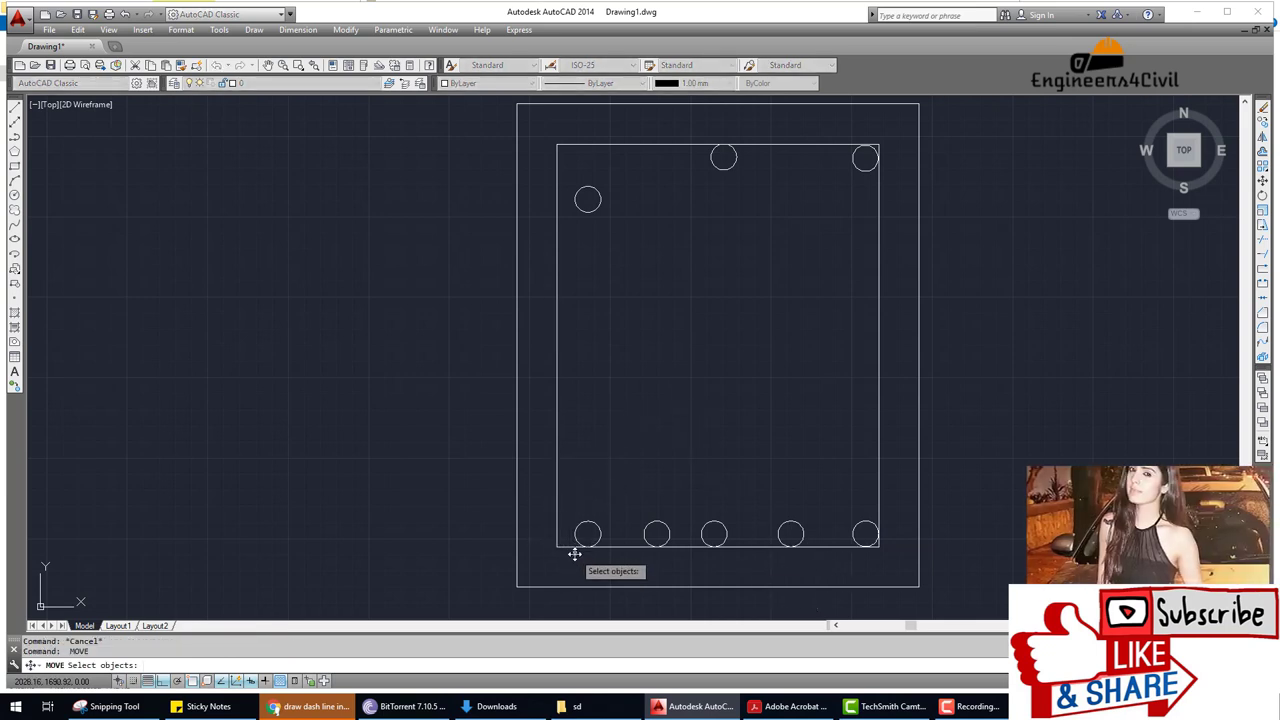
{"action": "key", "text": "Escape"}
{"action": "key", "text": "Escape"}
{"action": "type", "text": "l"}
{"action": "key", "text": "Return"}
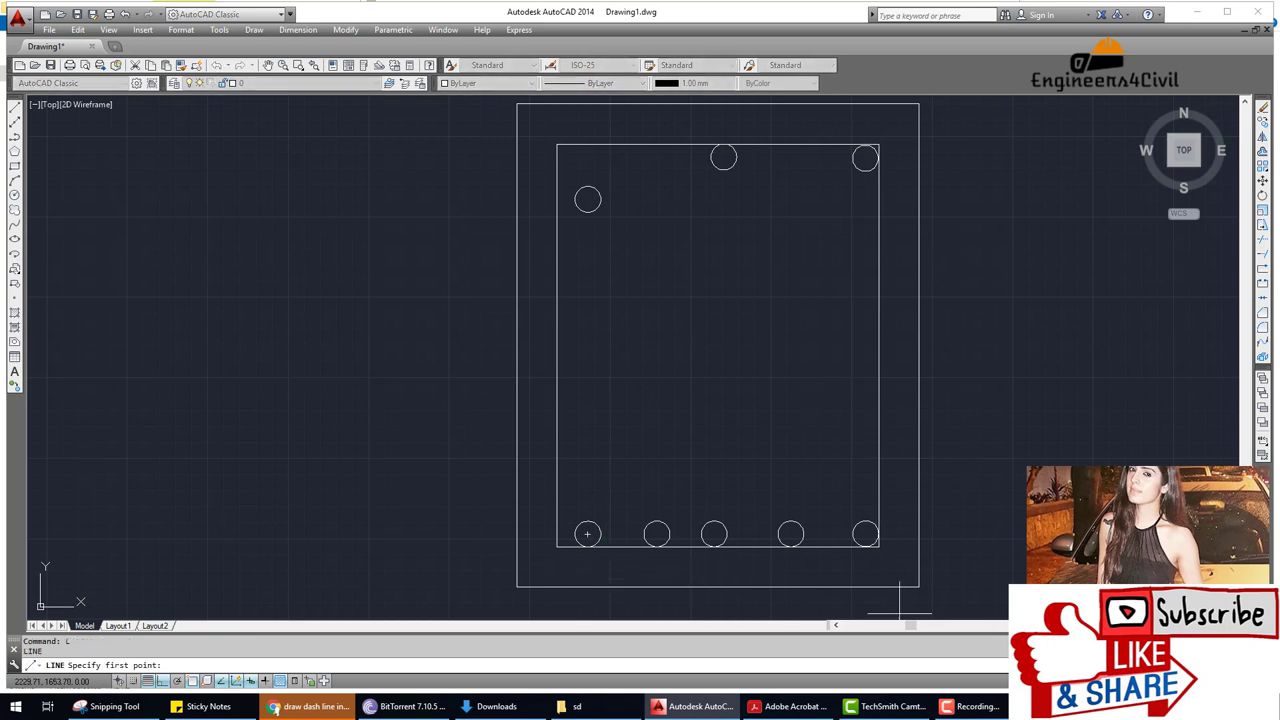
Draw a new vertical line along the left bars' outer edge, bottom-left to upper-left bar.
{"action": "scroll", "coordinate": [580, 550], "scroll_direction": "up", "scroll_amount": 4}
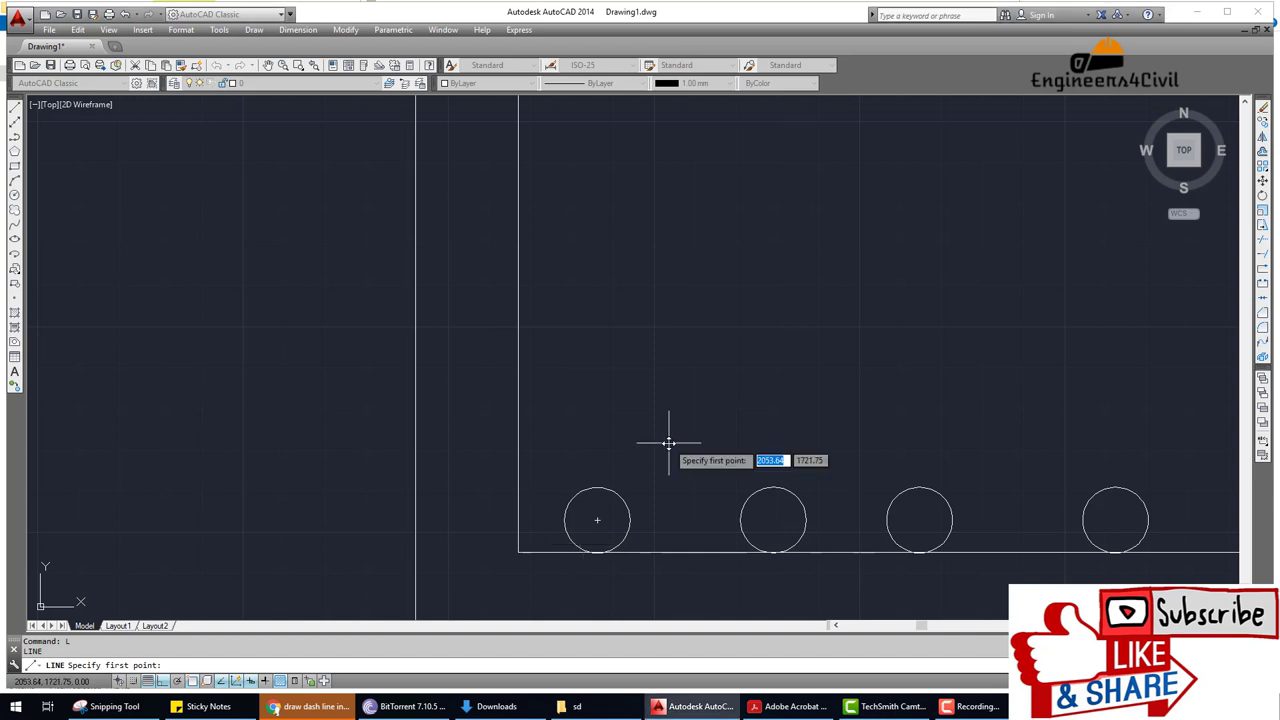
{"action": "key", "text": "Escape"}
{"action": "key", "text": "Return"}
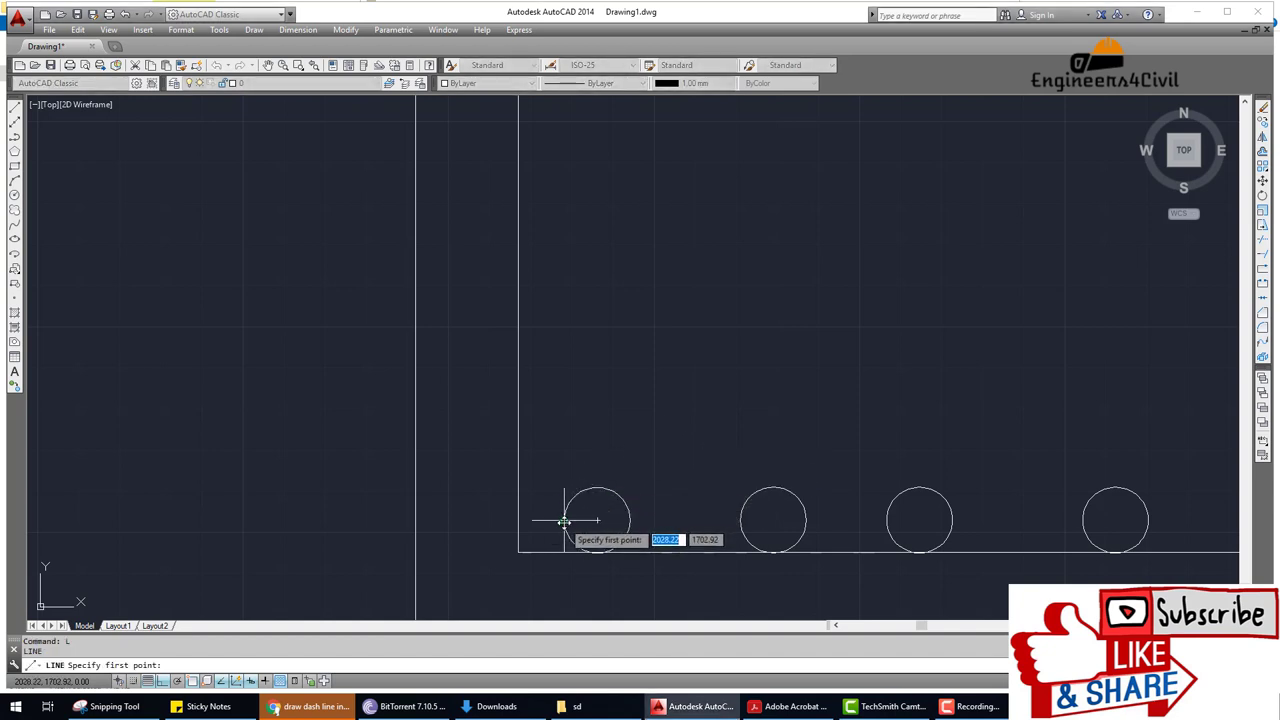
{"action": "left_click", "coordinate": [590, 521]}
{"action": "scroll", "coordinate": [578, 424], "scroll_direction": "down", "scroll_amount": 2}
{"action": "scroll", "coordinate": [580, 400], "scroll_direction": "down", "scroll_amount": 2}
{"action": "middle_click_drag", "start_coordinate": [583, 370], "coordinate": [576, 502]}
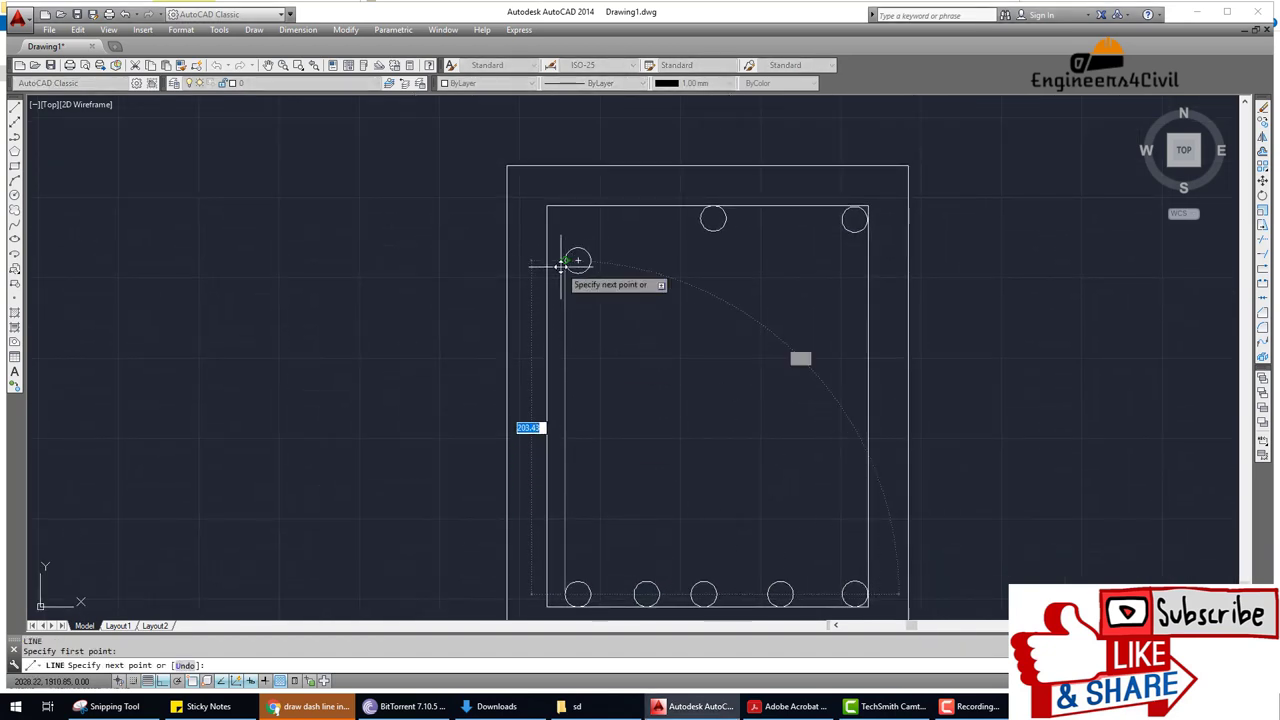
{"action": "left_click", "coordinate": [565, 289]}
{"action": "key", "text": "Escape"}
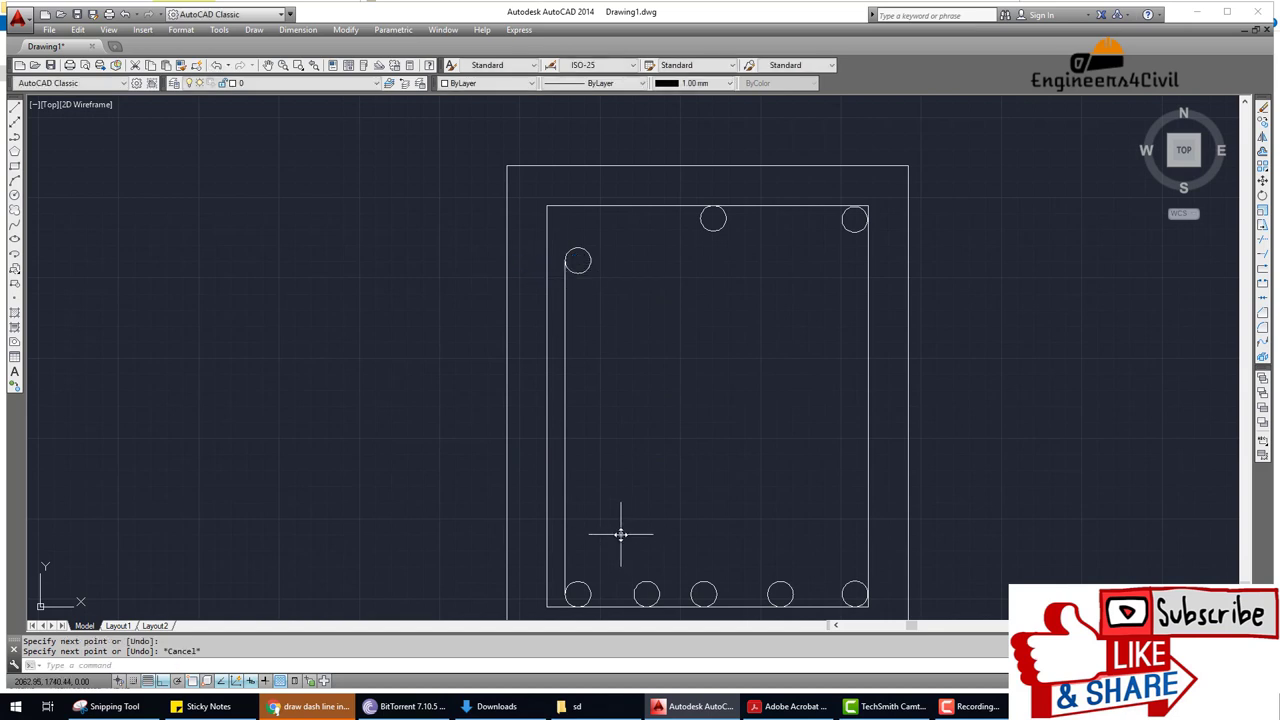
{"action": "type", "text": "er"}
Erase the extra vertical line along the left side of the stirrup outline.
{"action": "key", "text": "Return"}
{"action": "key", "text": "Escape"}
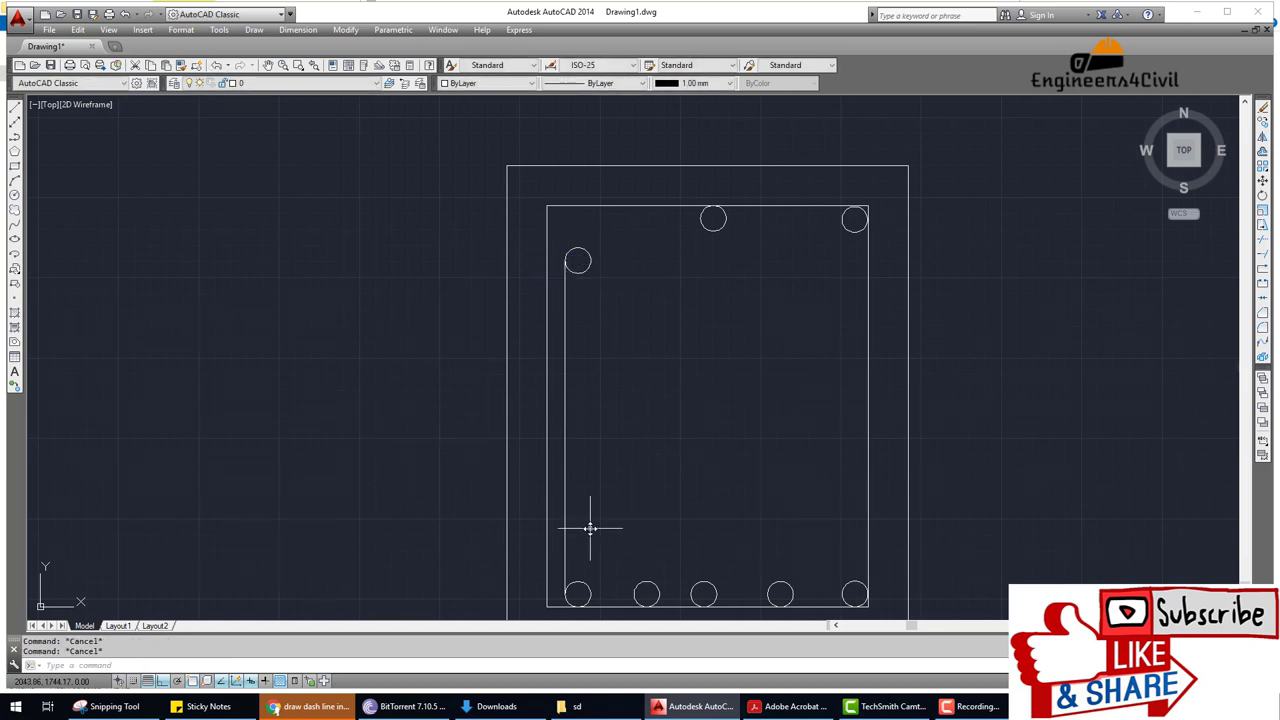
{"action": "type", "text": "ER"}
{"action": "key", "text": "Return"}
{"action": "left_click", "coordinate": [565, 535]}
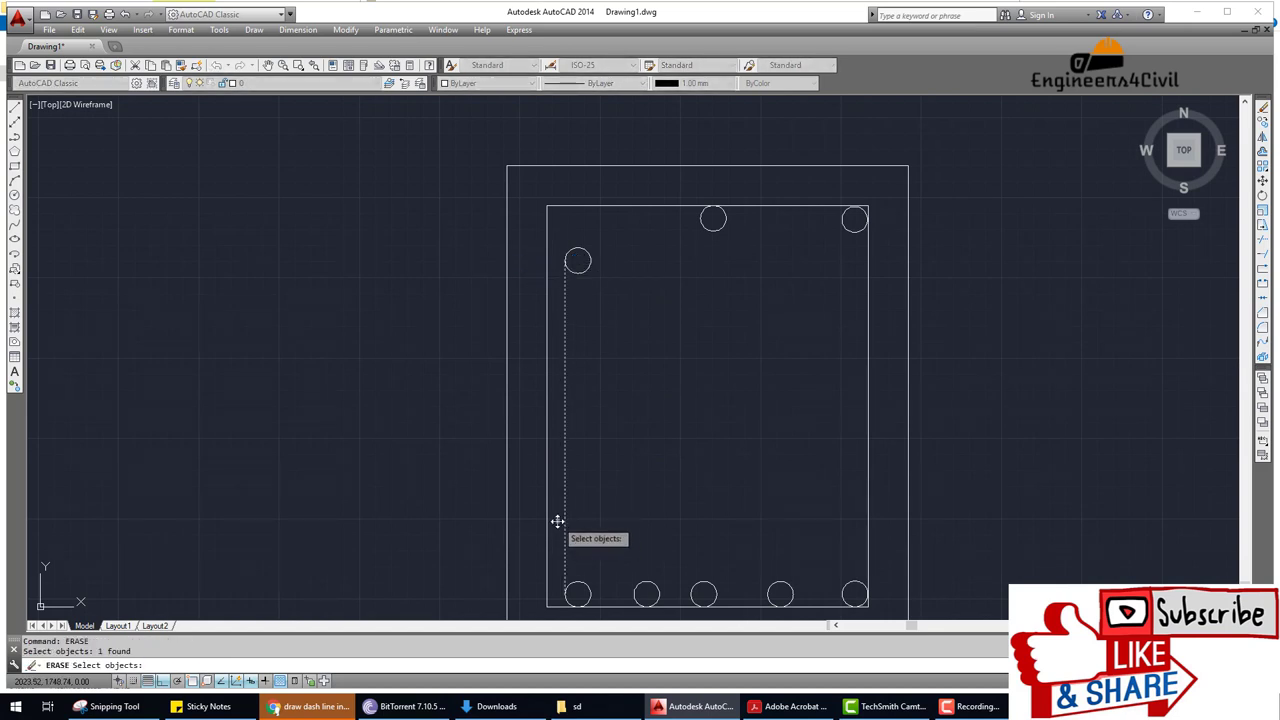
{"action": "key", "text": "Escape"}
{"action": "key", "text": "Return"}
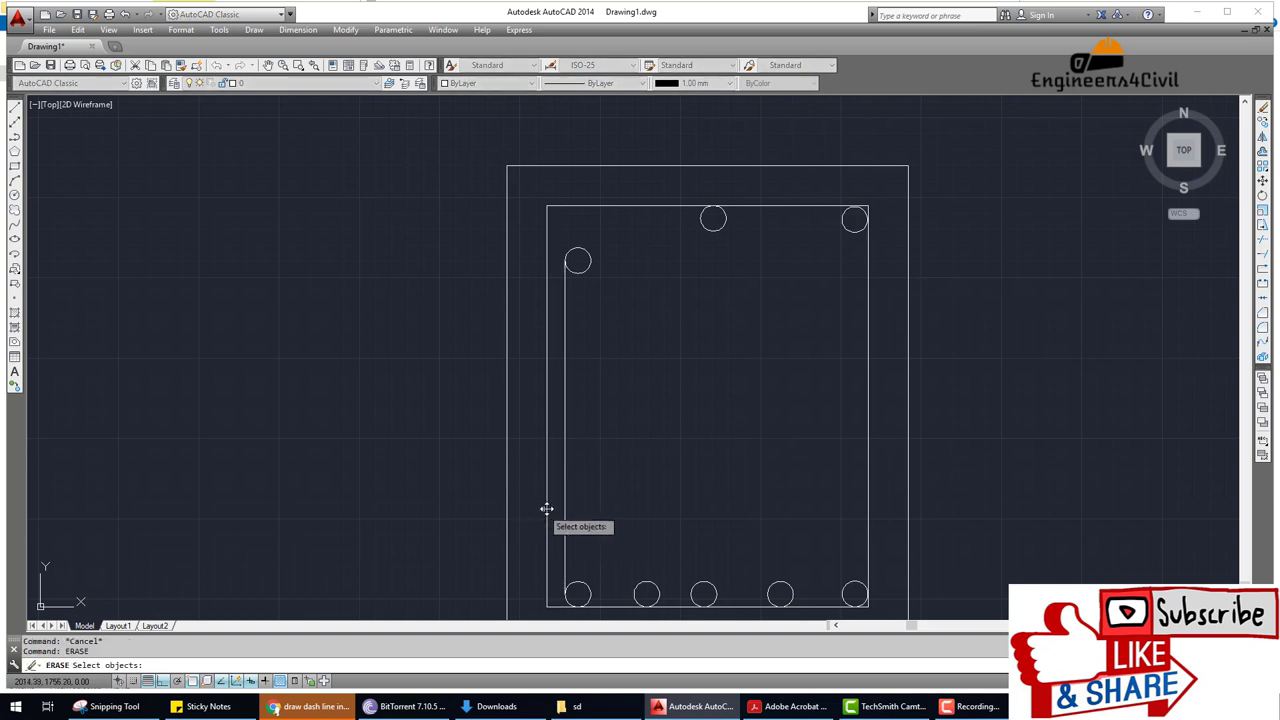
{"action": "left_click", "coordinate": [547, 509]}
{"action": "key", "text": "Return"}
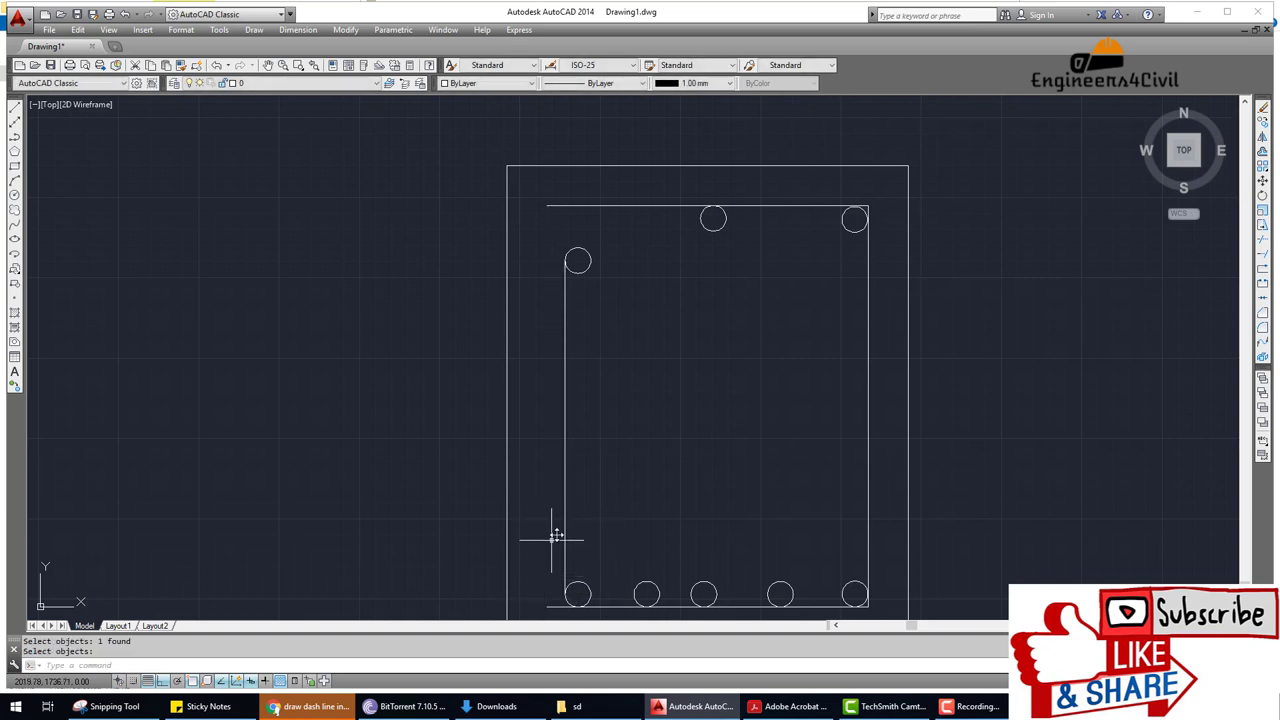
{"action": "scroll", "coordinate": [578, 541], "scroll_direction": "up", "scroll_amount": 2}
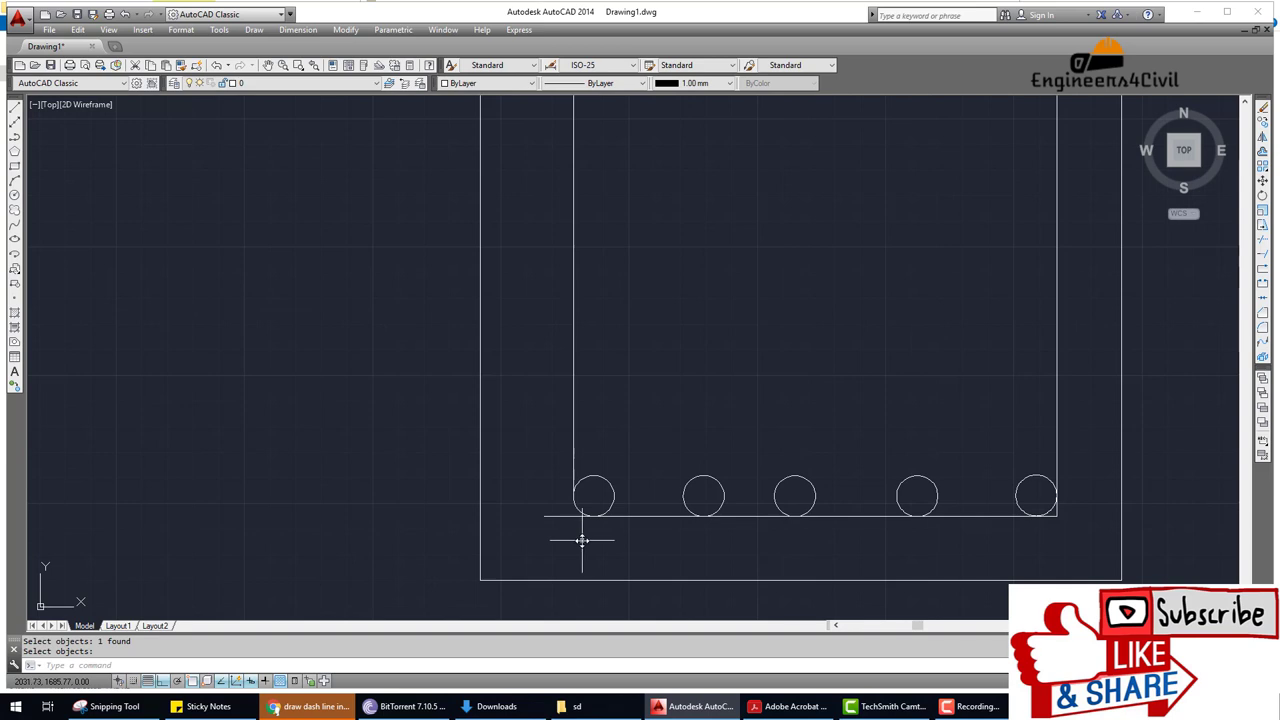
{"action": "type", "text": "r"}
{"action": "key", "text": "Return"}
Attempt trimming the right stirrup line below the bottom-right bar.
{"action": "scroll", "coordinate": [640, 538], "scroll_direction": "down", "scroll_amount": 2}
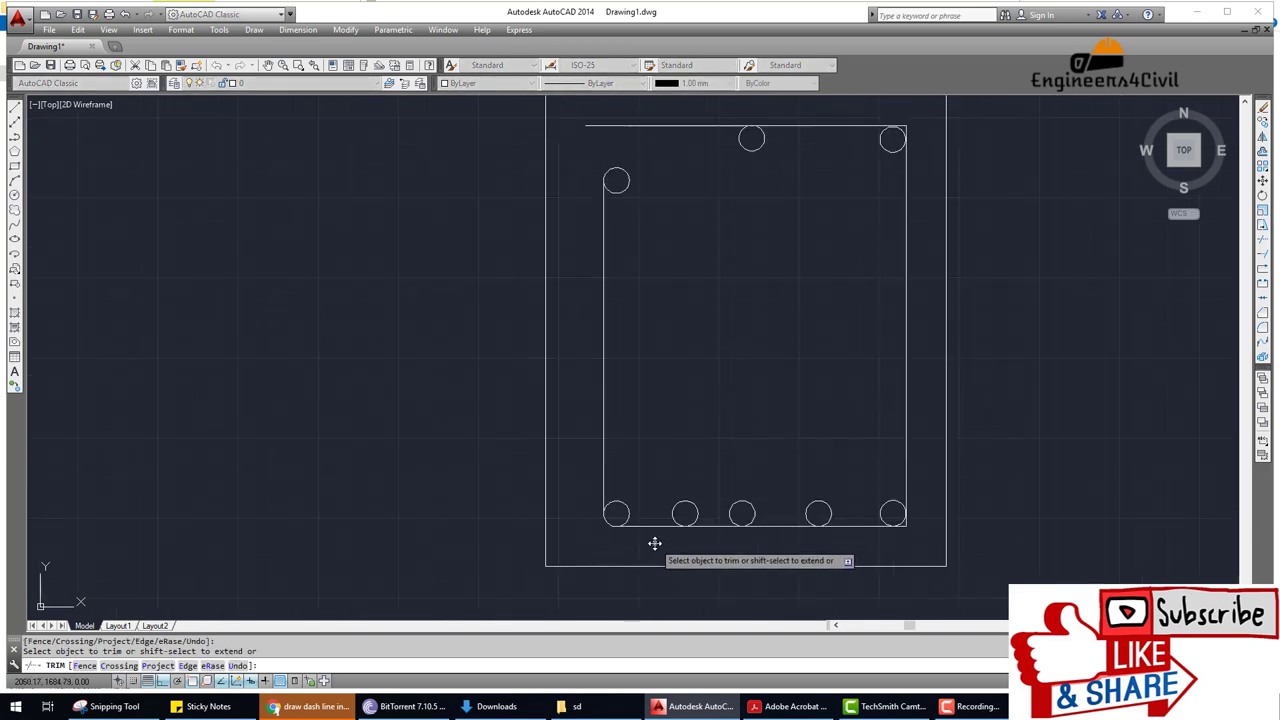
{"action": "scroll", "coordinate": [700, 540], "scroll_direction": "down", "scroll_amount": 1}
{"action": "key", "text": "Return"}
{"action": "scroll", "coordinate": [786, 542], "scroll_direction": "up", "scroll_amount": 3}
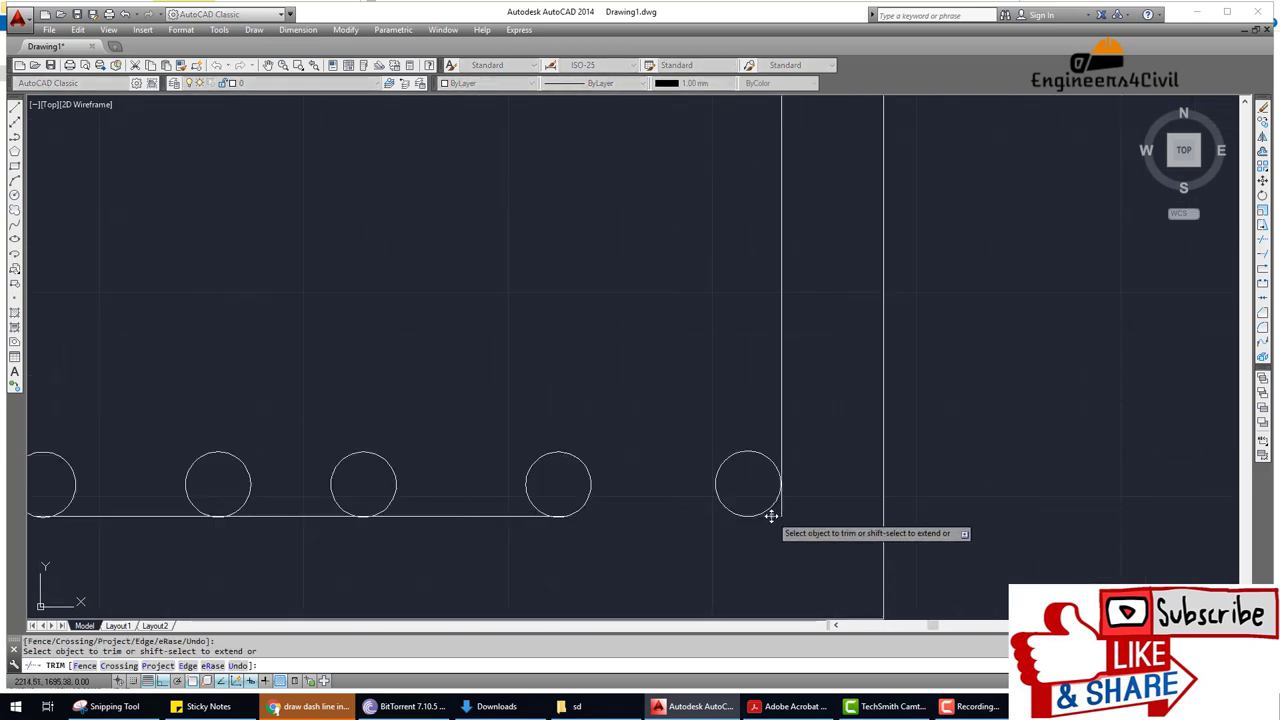
{"action": "left_click", "coordinate": [781, 515]}
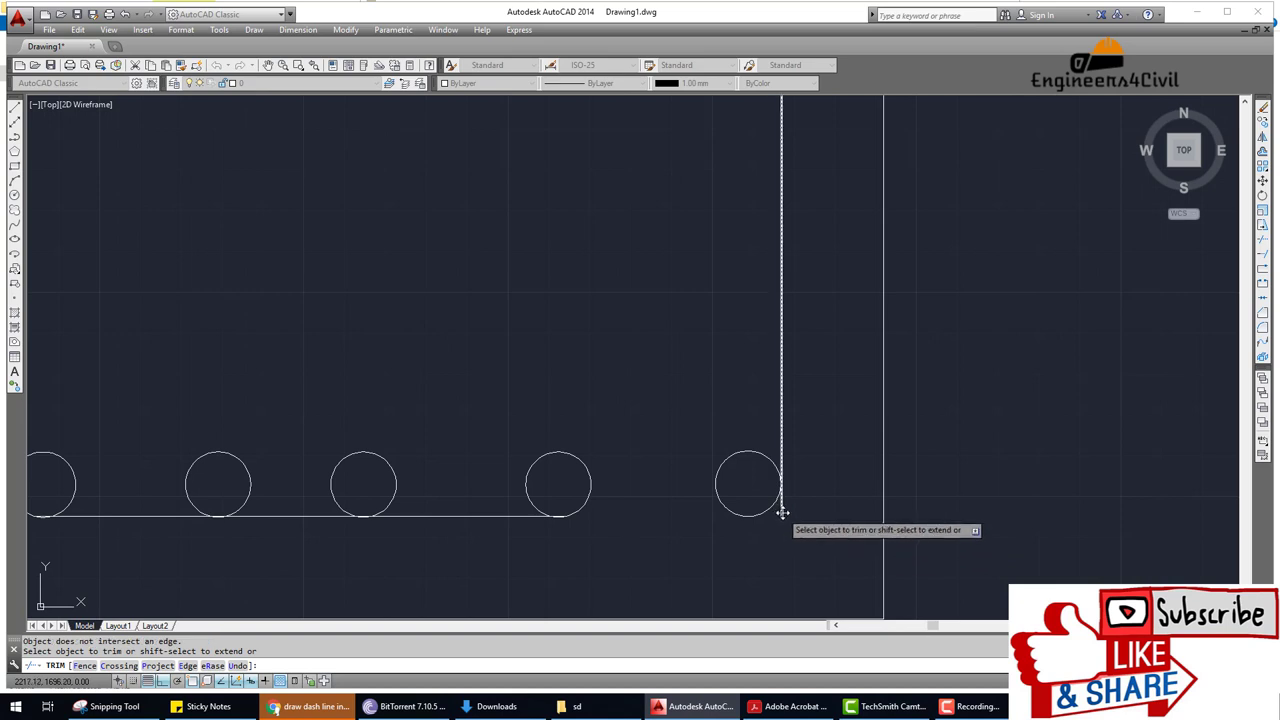
{"action": "scroll", "coordinate": [776, 518], "scroll_direction": "down", "scroll_amount": 1}
{"action": "scroll", "coordinate": [740, 528], "scroll_direction": "down", "scroll_amount": 2}
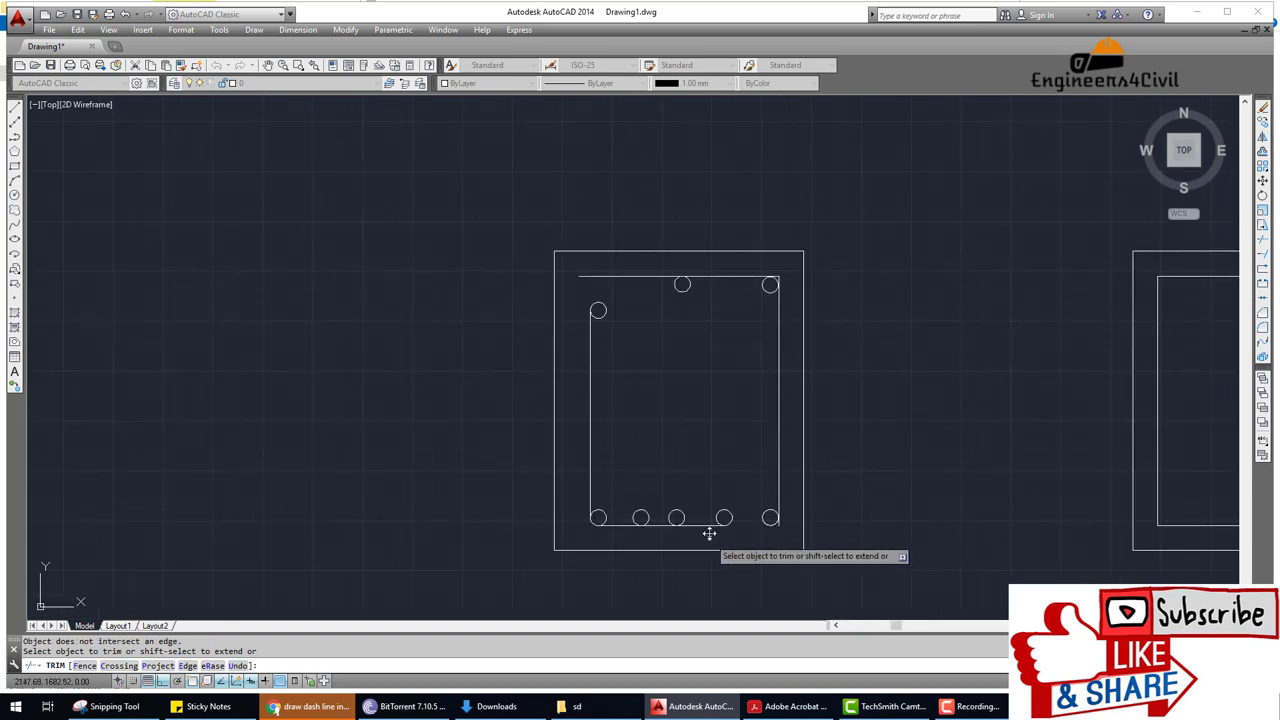
{"action": "scroll", "coordinate": [720, 523], "scroll_direction": "up", "scroll_amount": 1}
{"action": "scroll", "coordinate": [729, 529], "scroll_direction": "up", "scroll_amount": 1}
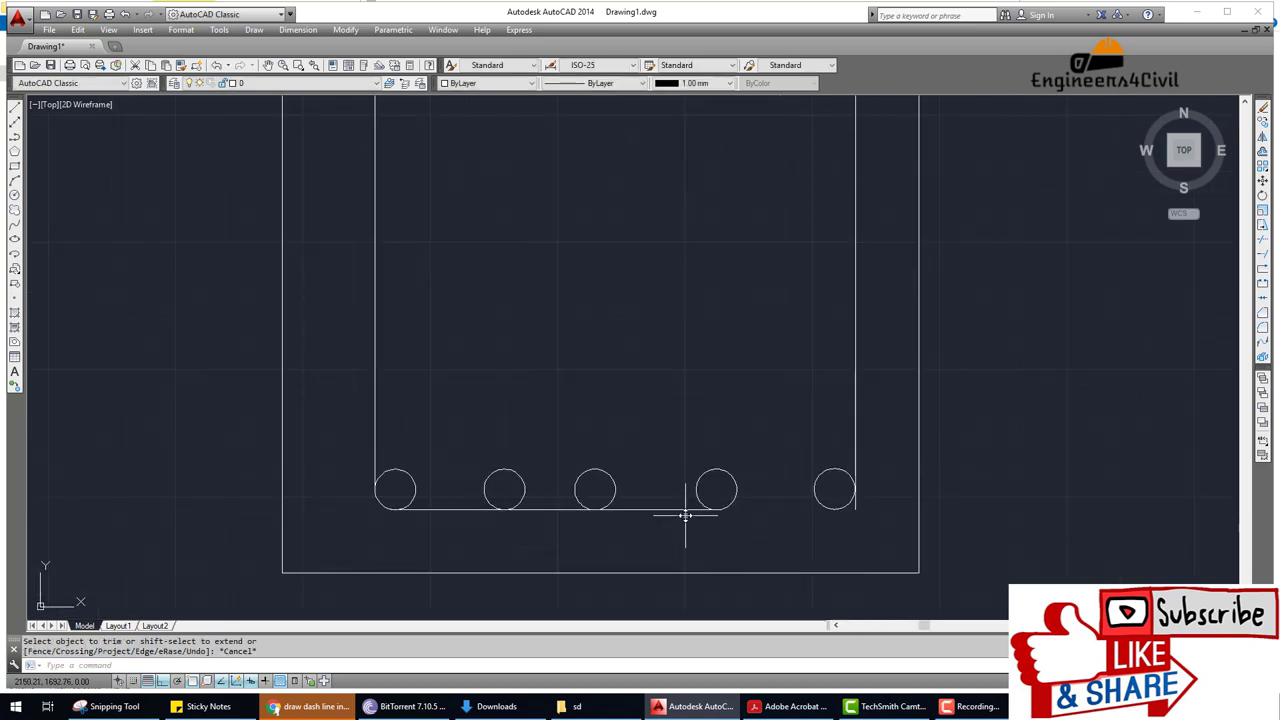
{"action": "key", "text": "Escape"}
Try stretching the stirrup's bottom line and right vertical line endpoints, then cancel.
{"action": "left_click", "coordinate": [687, 510]}
{"action": "scroll", "coordinate": [710, 515], "scroll_direction": "up", "scroll_amount": 3}
{"action": "left_click", "coordinate": [718, 480]}
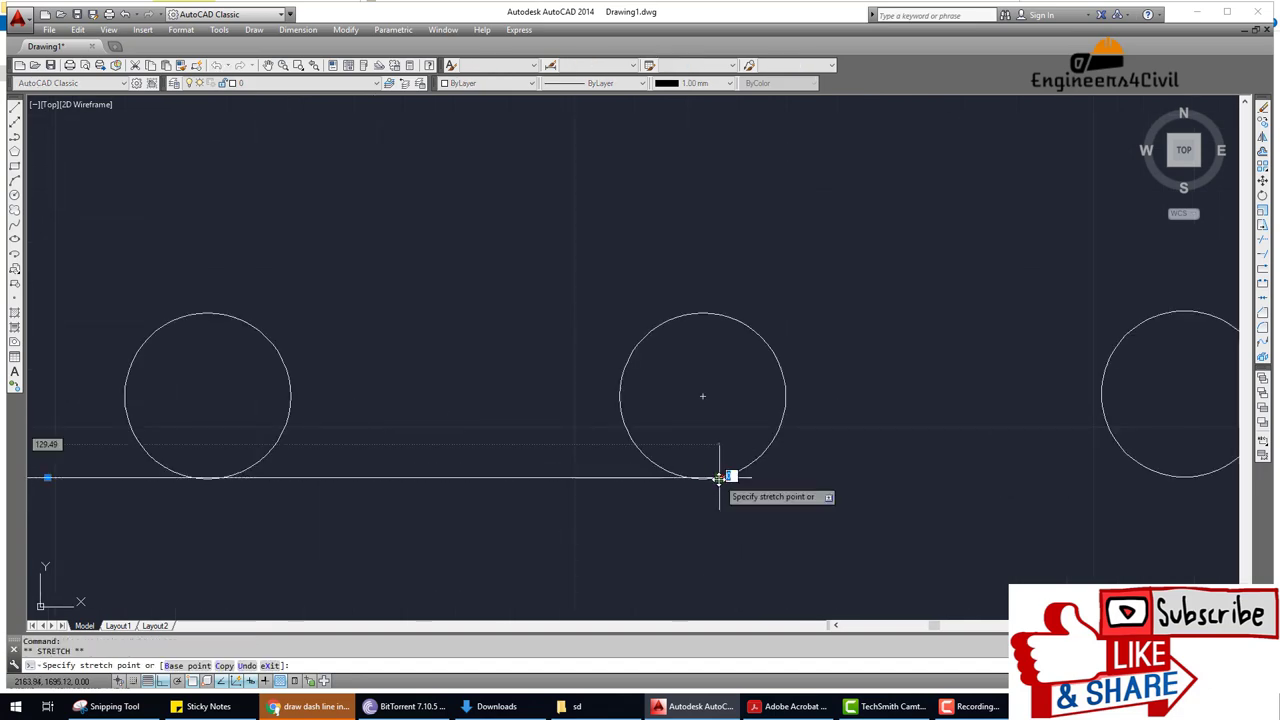
{"action": "scroll", "coordinate": [1130, 498], "scroll_direction": "down", "scroll_amount": 5}
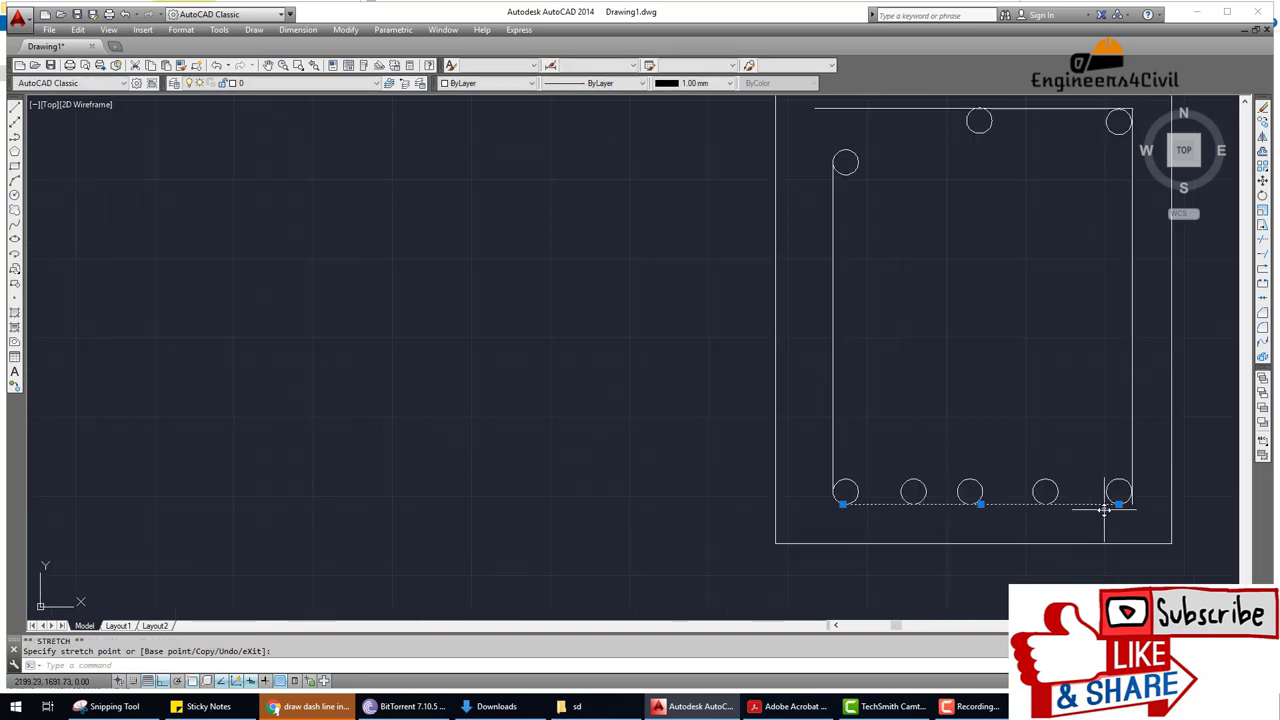
{"action": "key", "text": "Escape"}
{"action": "scroll", "coordinate": [1143, 506], "scroll_direction": "up", "scroll_amount": 3}
{"action": "scroll", "coordinate": [1100, 492], "scroll_direction": "up", "scroll_amount": 2}
{"action": "scroll", "coordinate": [1016, 401], "scroll_direction": "up", "scroll_amount": 2}
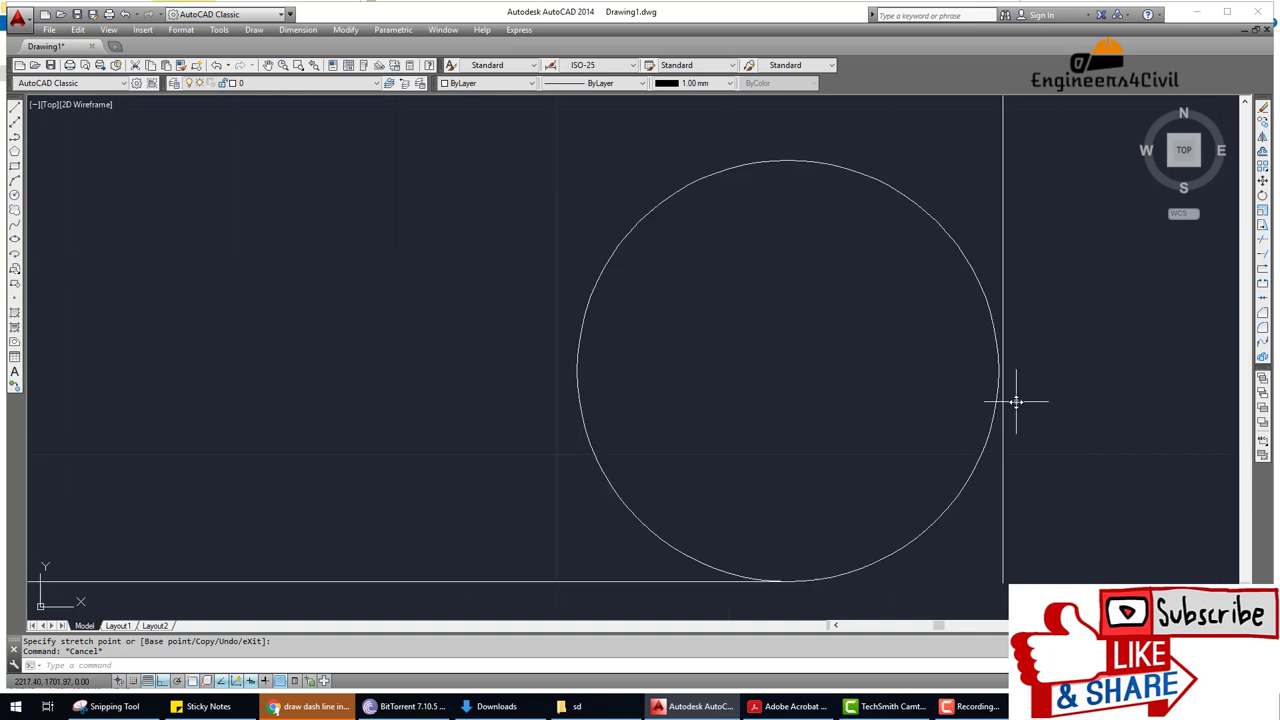
{"action": "left_click", "coordinate": [1004, 476]}
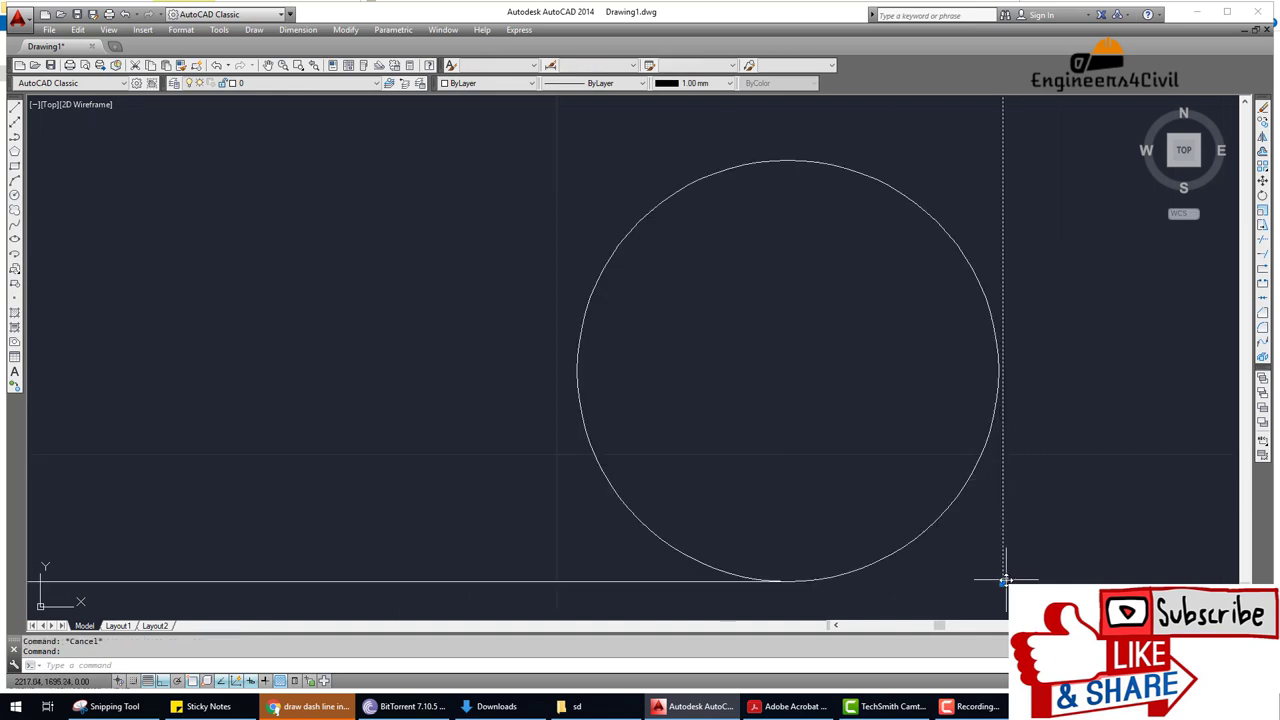
{"action": "left_click", "coordinate": [1004, 580]}
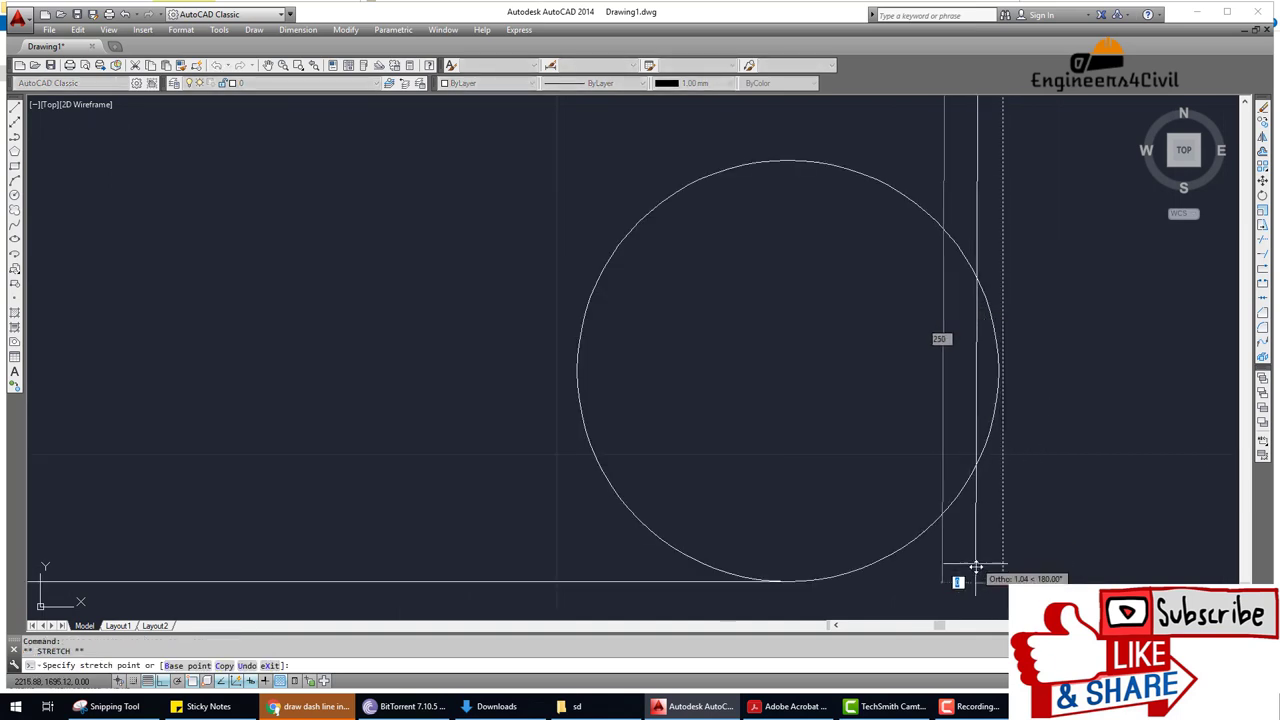
{"action": "key", "text": "Escape"}
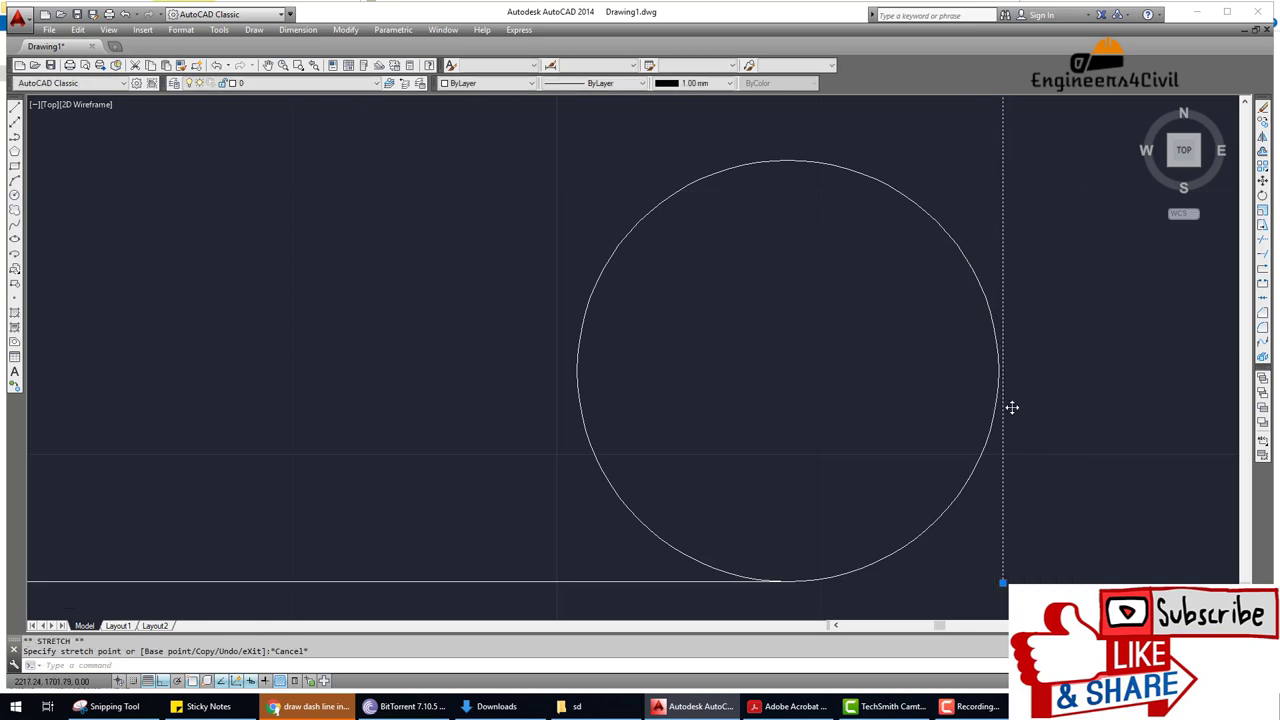
{"action": "scroll", "coordinate": [1012, 407], "scroll_direction": "up", "scroll_amount": 3}
{"action": "scroll", "coordinate": [1012, 407], "scroll_direction": "down", "scroll_amount": 3}
{"action": "key", "text": "Escape"}
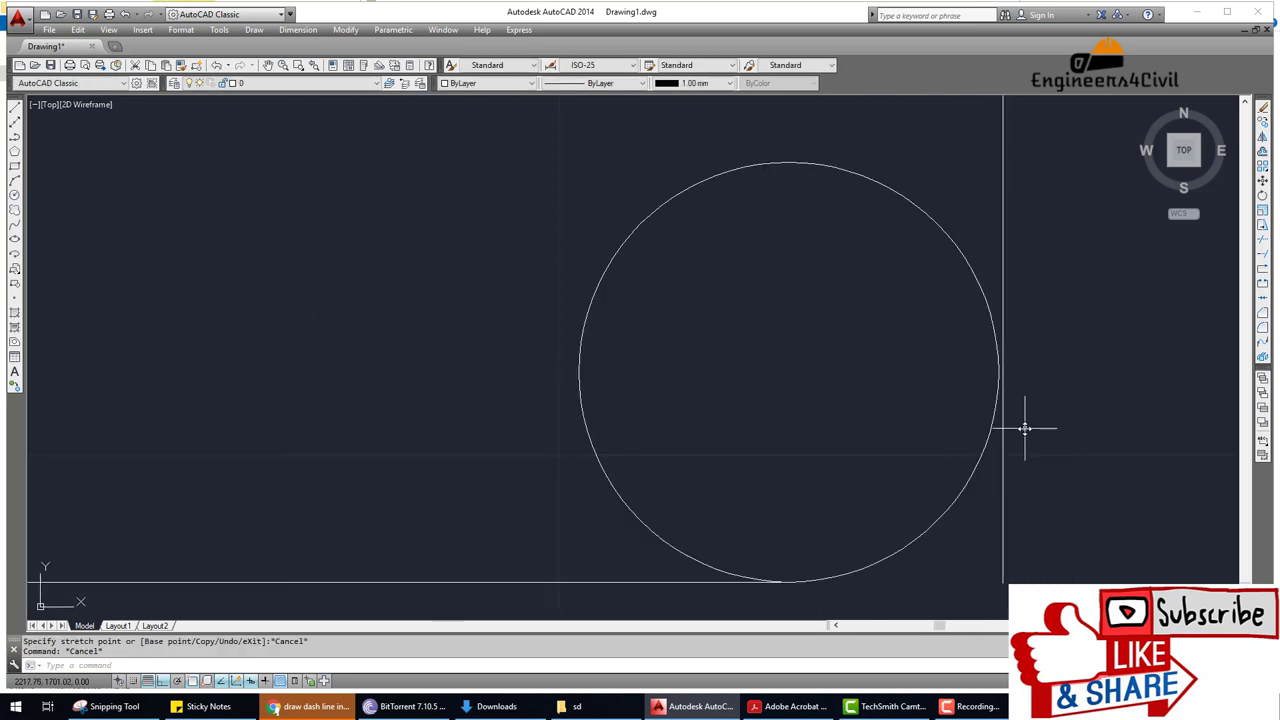
Start moving the right vertical stirrup line, then cancel the move.
{"action": "scroll", "coordinate": [1024, 428], "scroll_direction": "down", "scroll_amount": 3}
{"action": "scroll", "coordinate": [1023, 428], "scroll_direction": "down", "scroll_amount": 3}
{"action": "scroll", "coordinate": [1046, 423], "scroll_direction": "up", "scroll_amount": 2}
{"action": "scroll", "coordinate": [1030, 402], "scroll_direction": "up", "scroll_amount": 3}
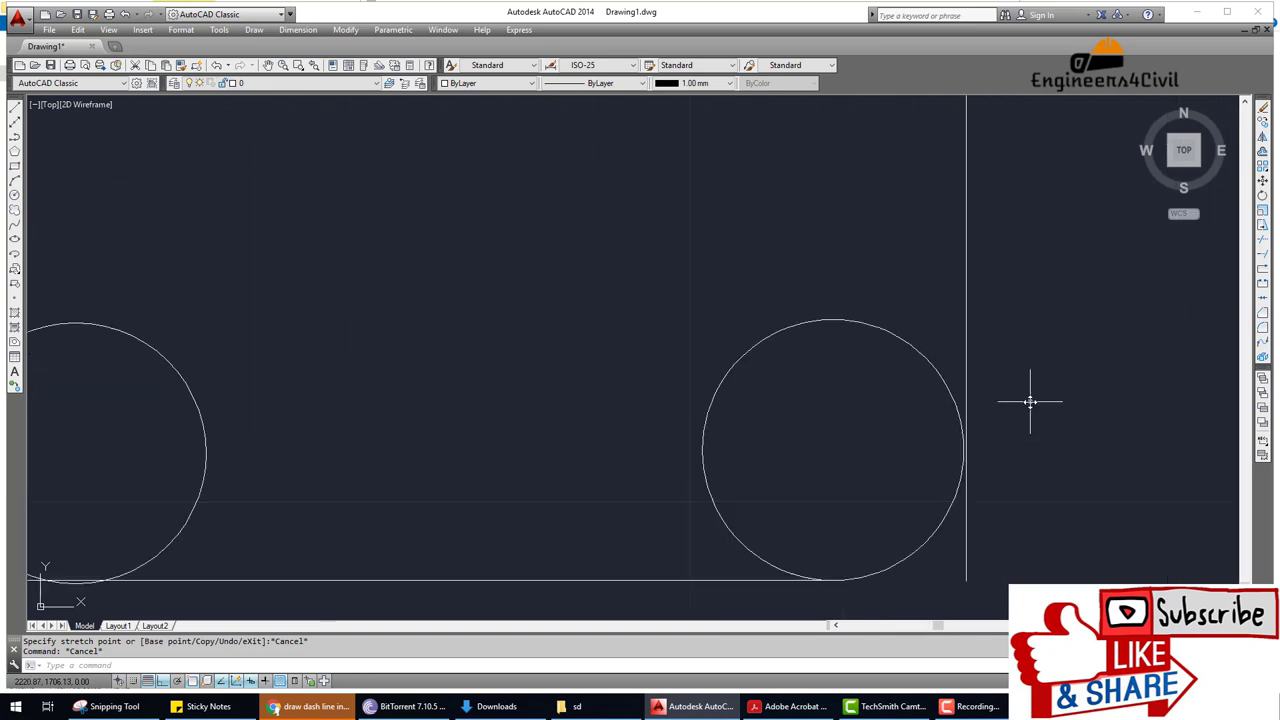
{"action": "scroll", "coordinate": [993, 435], "scroll_direction": "up", "scroll_amount": 3}
{"action": "scroll", "coordinate": [960, 457], "scroll_direction": "up", "scroll_amount": 3}
{"action": "scroll", "coordinate": [945, 470], "scroll_direction": "up", "scroll_amount": 1}
{"action": "scroll", "coordinate": [957, 457], "scroll_direction": "up", "scroll_amount": 1}
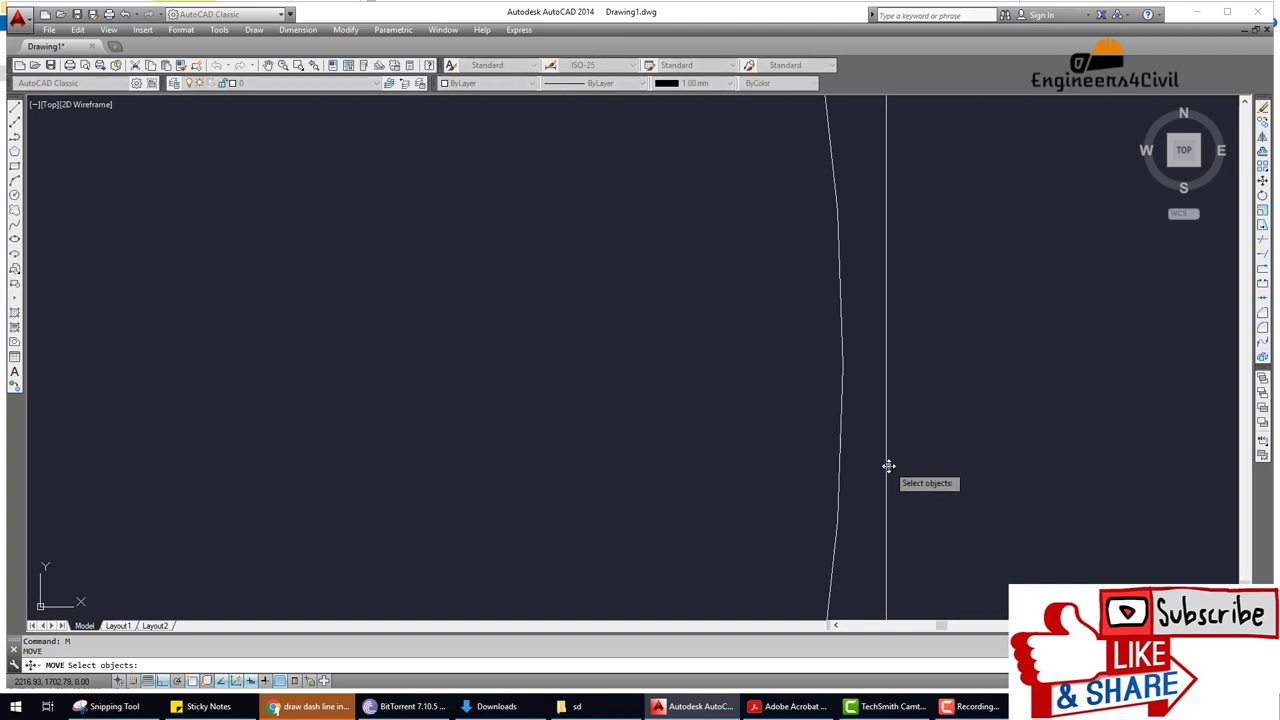
{"action": "left_click", "coordinate": [886, 465]}
{"action": "key", "text": "Return"}
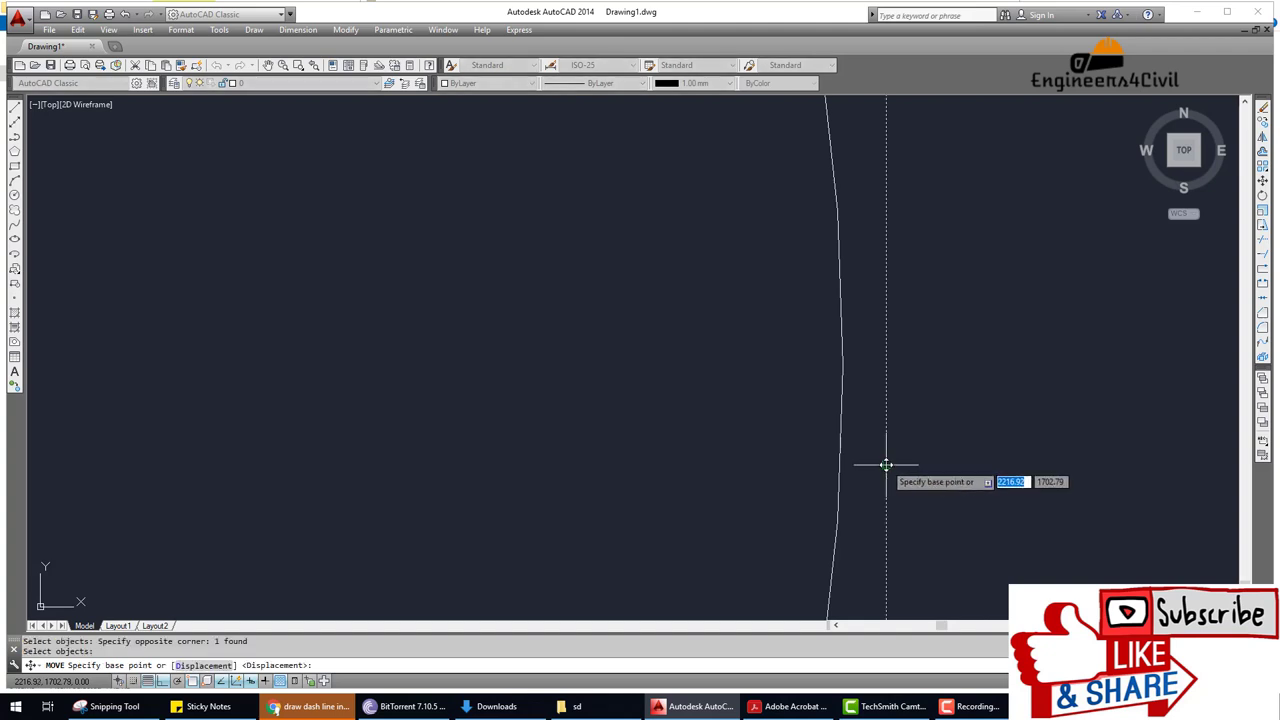
{"action": "left_click", "coordinate": [887, 465]}
{"action": "key", "text": "Escape"}
Trim the right stirrup line again so it ends at the bottom-right bar.
{"action": "scroll", "coordinate": [880, 474], "scroll_direction": "down", "scroll_amount": 1}
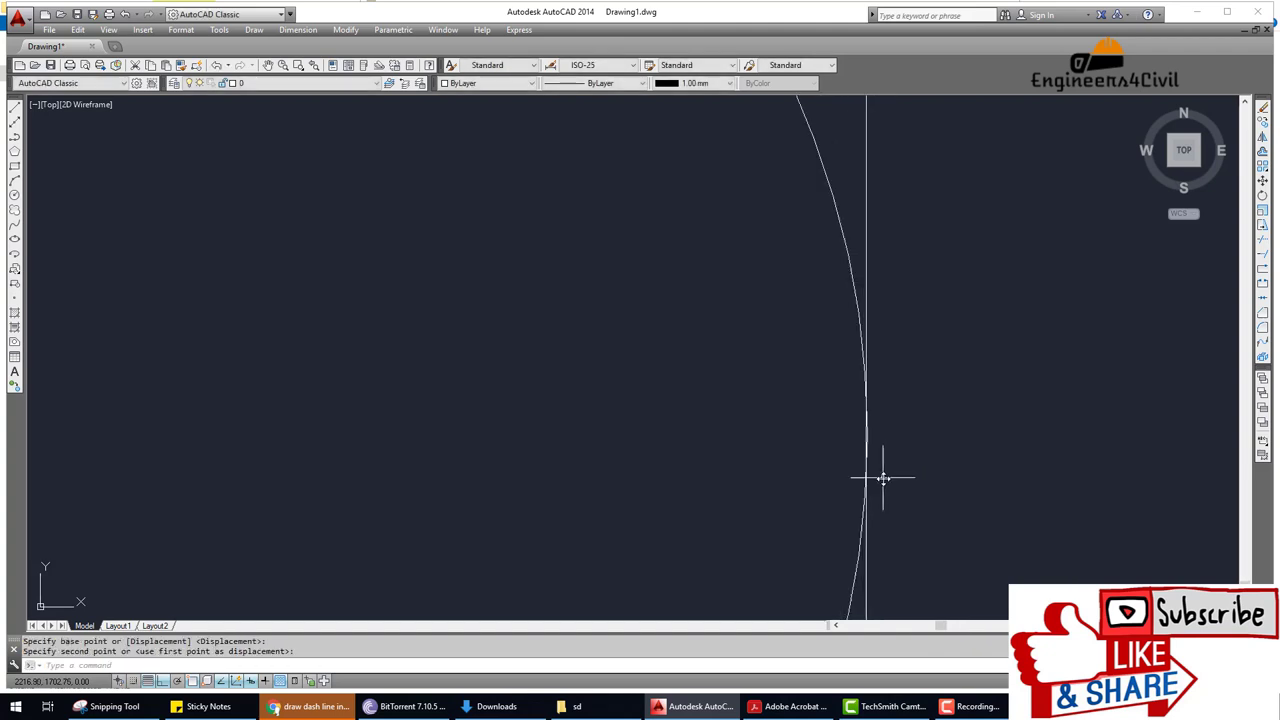
{"action": "scroll", "coordinate": [908, 514], "scroll_direction": "down", "scroll_amount": 1}
{"action": "scroll", "coordinate": [932, 417], "scroll_direction": "down", "scroll_amount": 1}
{"action": "type", "text": "T"}
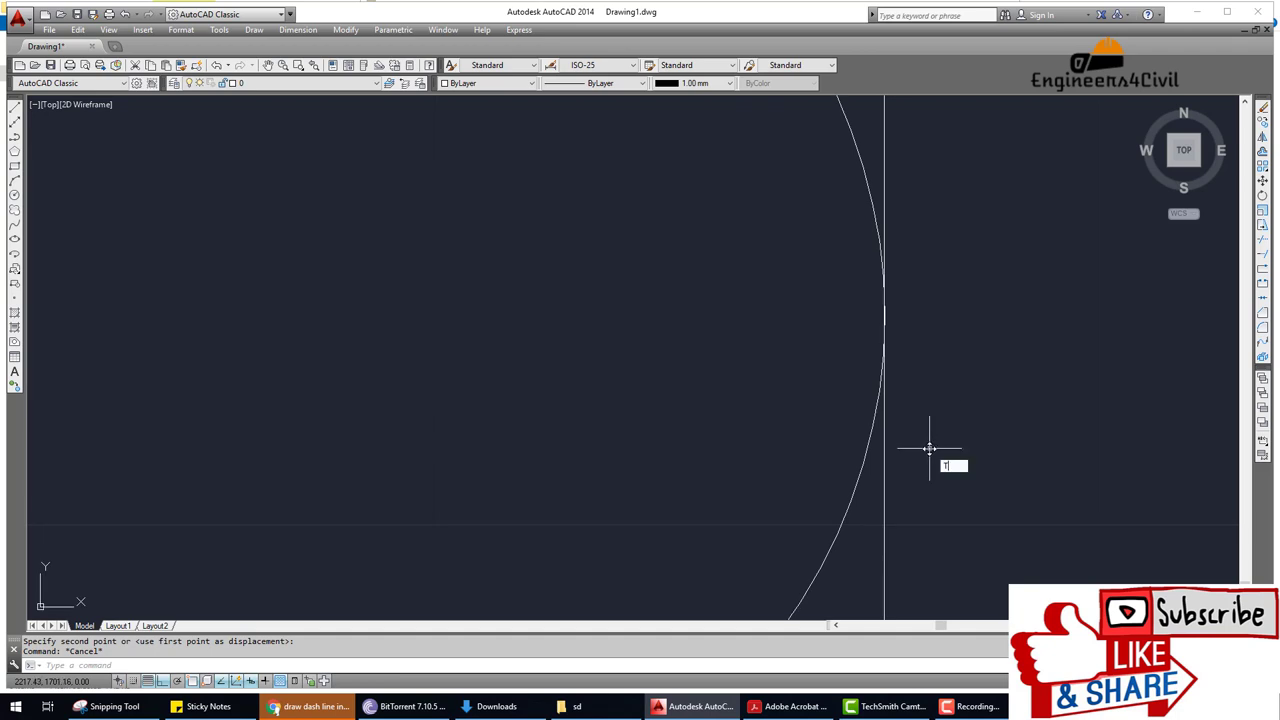
{"action": "type", "text": "r"}
{"action": "key", "text": "Return"}
{"action": "key", "text": "Return"}
{"action": "scroll", "coordinate": [897, 481], "scroll_direction": "down", "scroll_amount": 5}
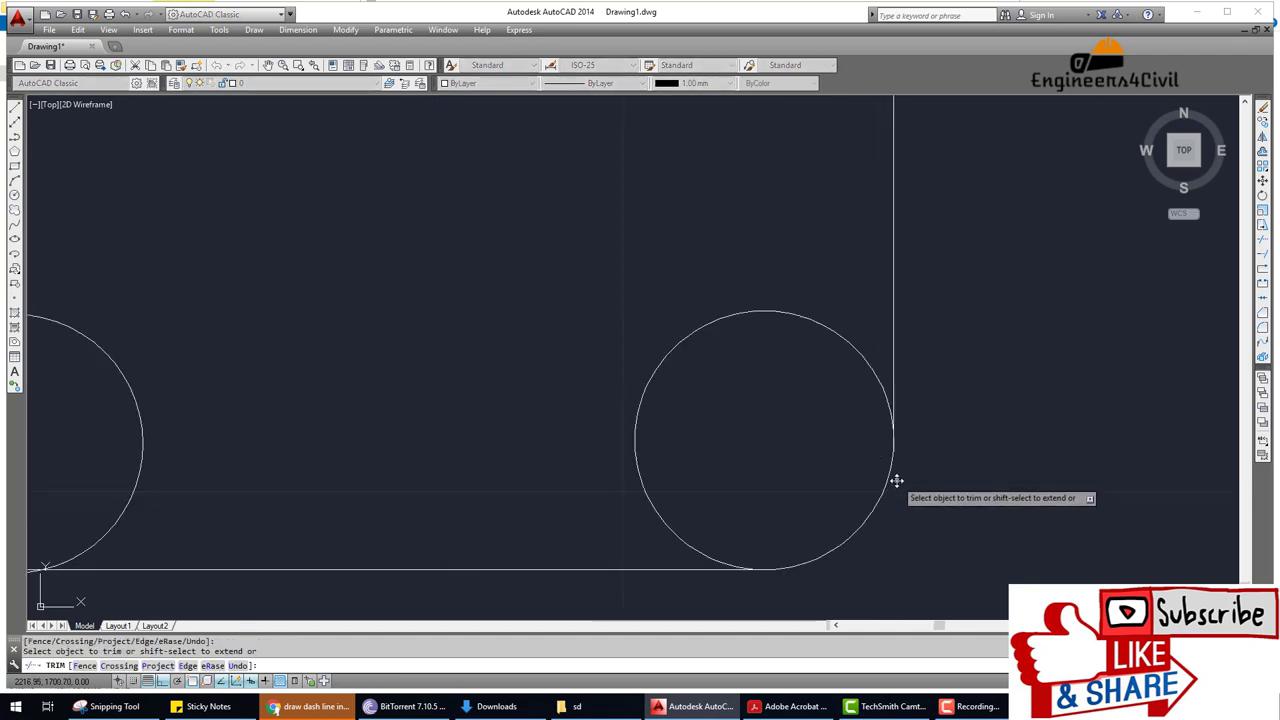
{"action": "scroll", "coordinate": [897, 481], "scroll_direction": "down", "scroll_amount": 2}
{"action": "scroll", "coordinate": [949, 486], "scroll_direction": "down", "scroll_amount": 5}
{"action": "key", "text": "Escape"}
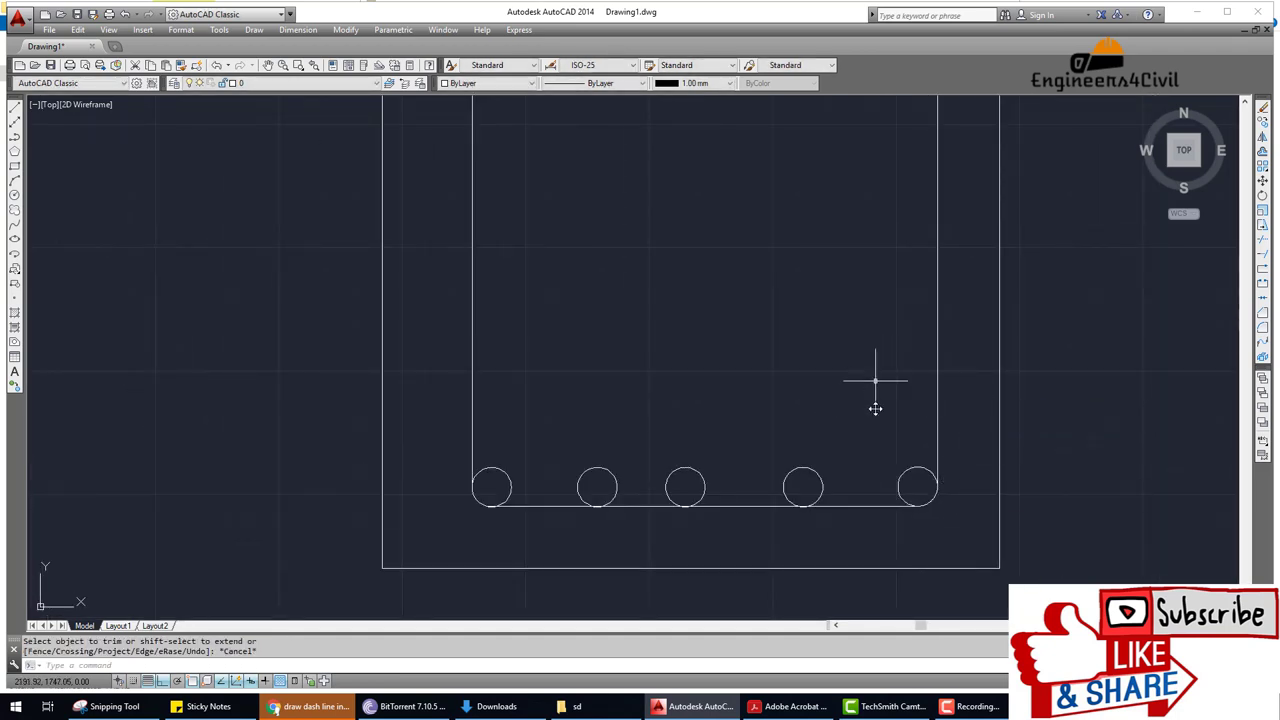
{"action": "scroll", "coordinate": [875, 380], "scroll_direction": "down", "scroll_amount": 2}
{"action": "middle_click_drag", "start_coordinate": [820, 366], "coordinate": [811, 451]}
{"action": "scroll", "coordinate": [714, 423], "scroll_direction": "up", "scroll_amount": 1}
Draw a short hook line beside the top-left bar in section XX.
{"action": "scroll", "coordinate": [650, 360], "scroll_direction": "up", "scroll_amount": 4}
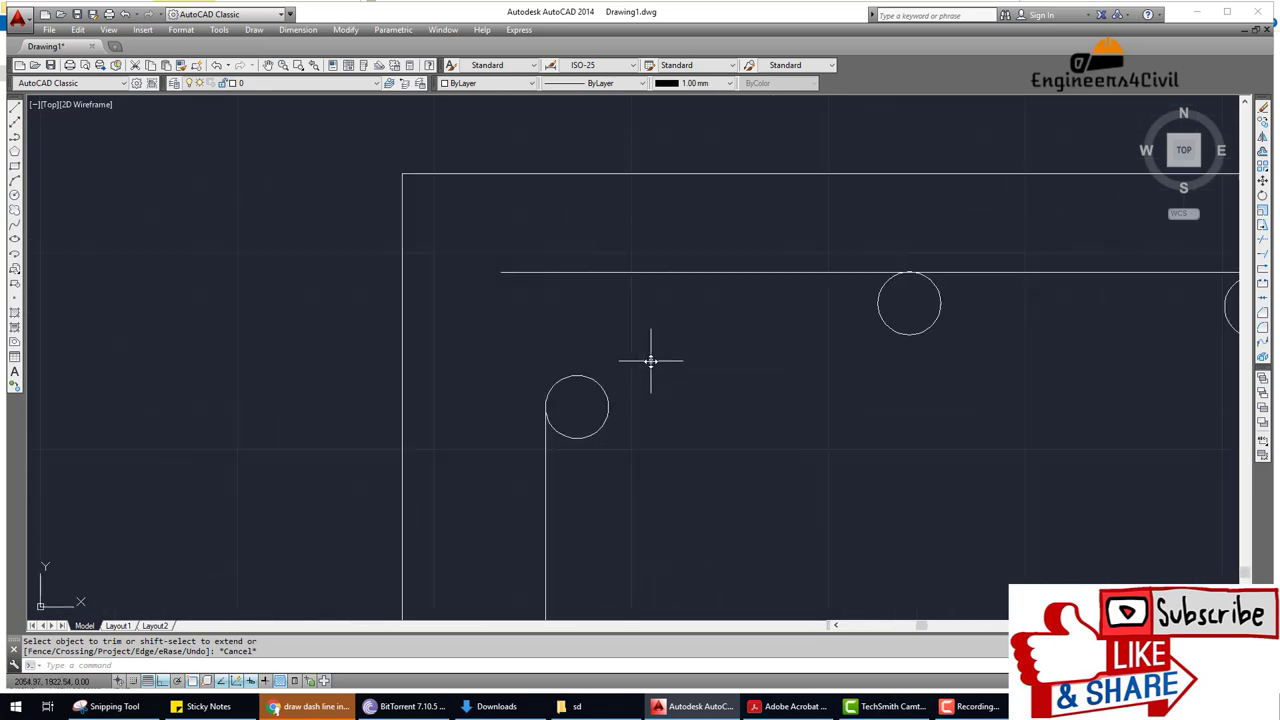
{"action": "type", "text": "L"}
{"action": "key", "text": "Return"}
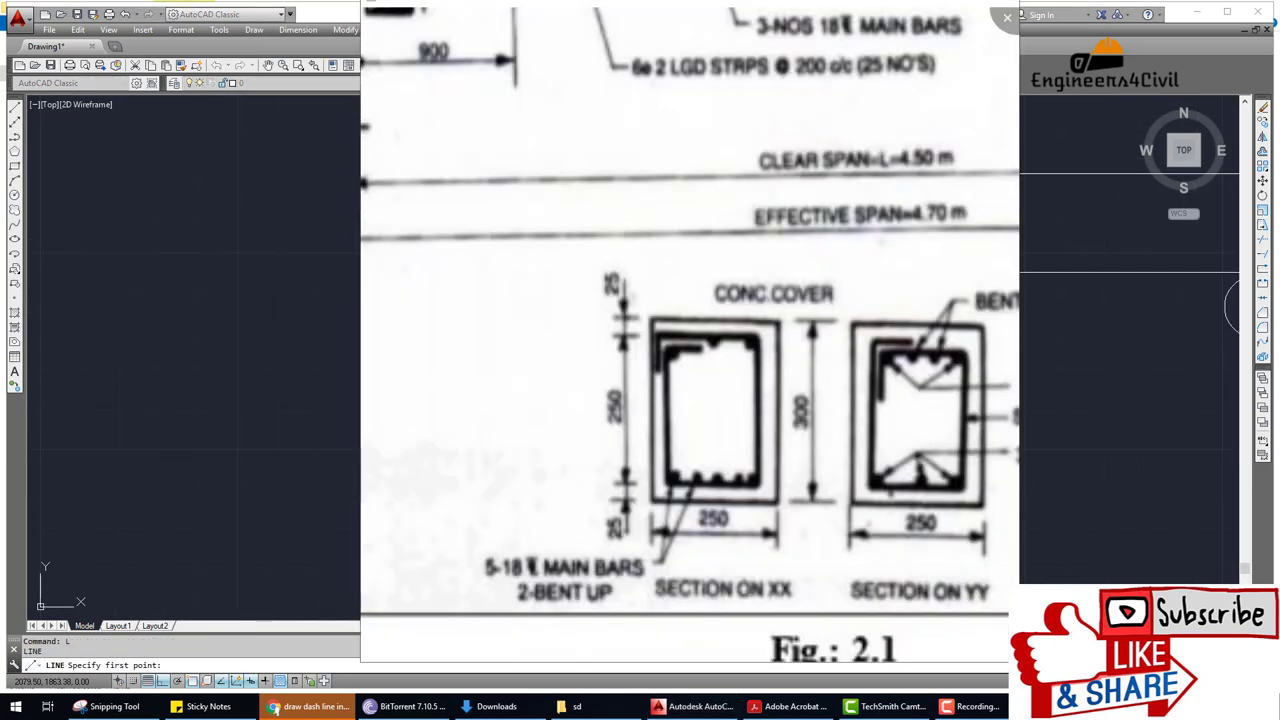
{"action": "key", "text": "alt+Tab"}
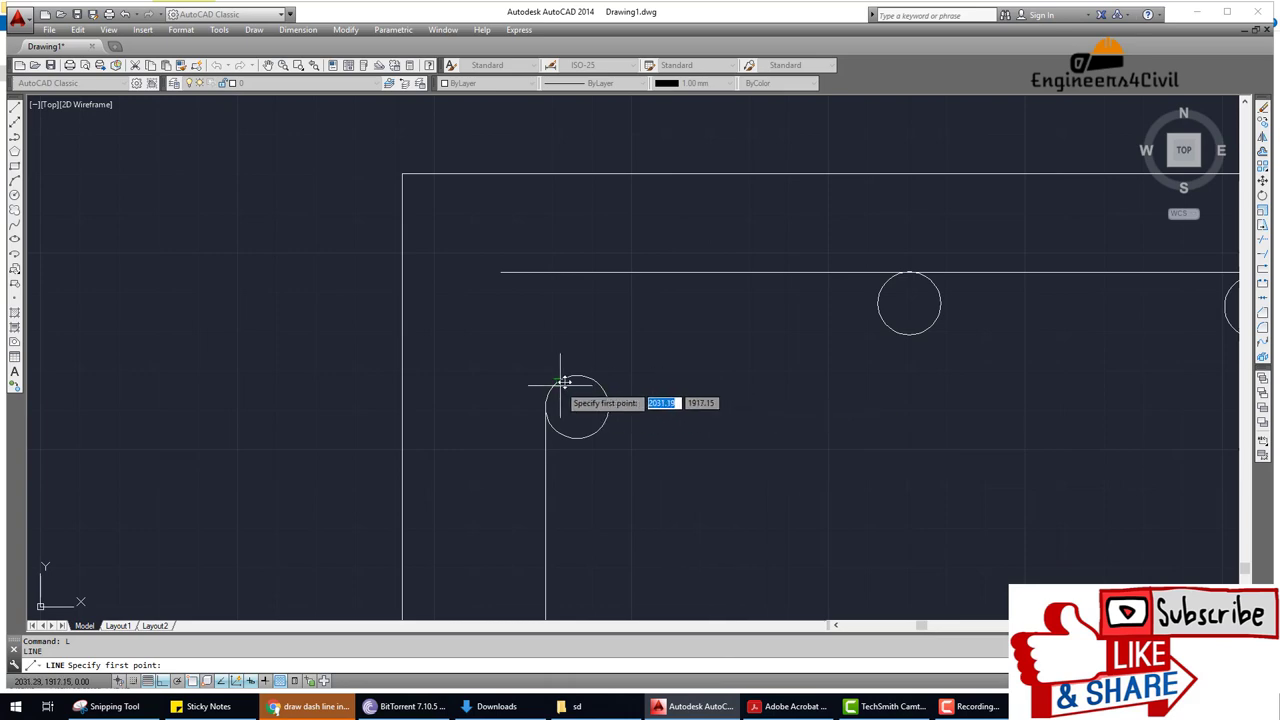
{"action": "left_click", "coordinate": [577, 375]}
{"action": "left_click", "coordinate": [655, 374]}
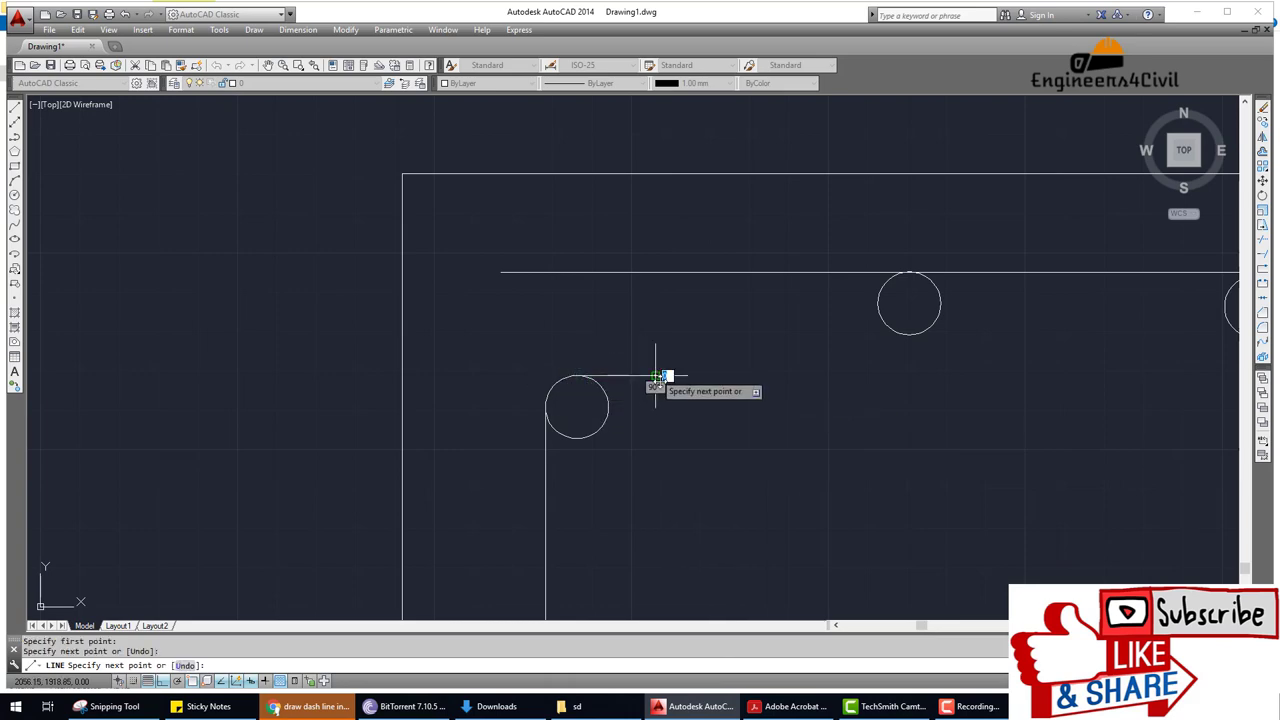
{"action": "key", "text": "Return"}
Pan to show both cross sections and compare them with the reference drawing.
{"action": "scroll", "coordinate": [763, 417], "scroll_direction": "down", "scroll_amount": 5}
{"action": "middle_click_drag", "start_coordinate": [805, 428], "coordinate": [779, 541]}
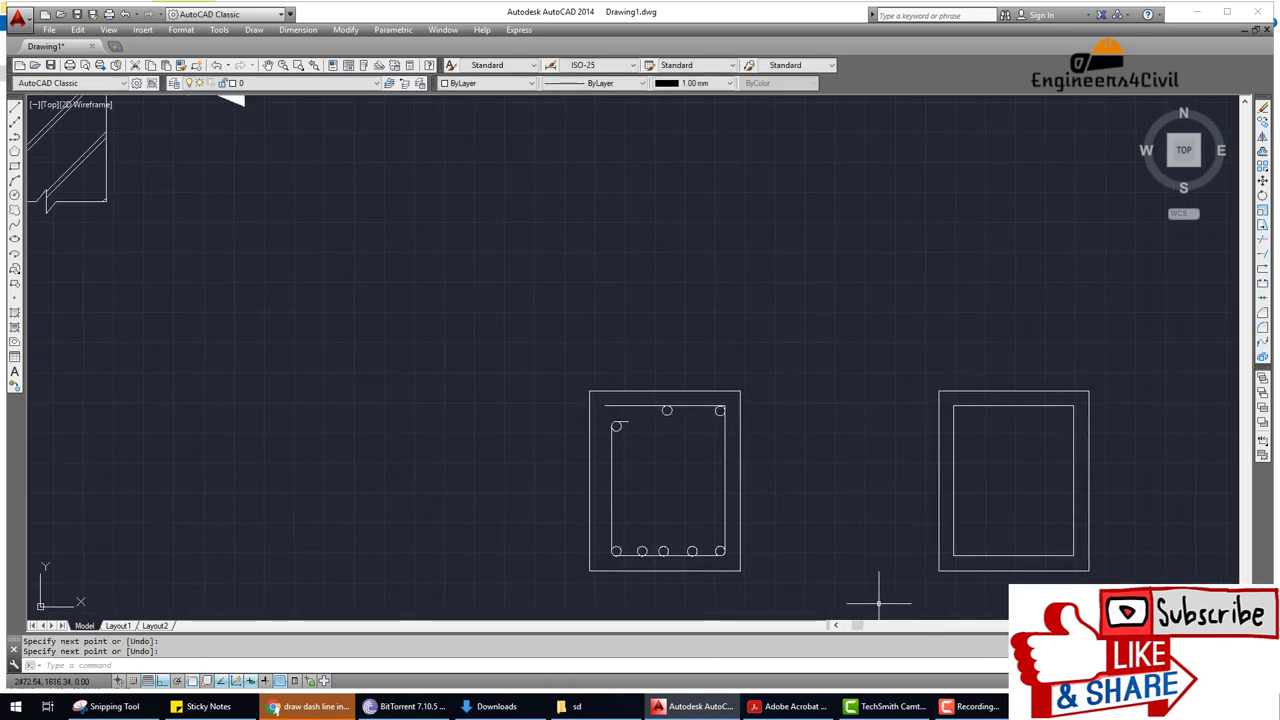
{"action": "key", "text": "alt+Tab"}
{"action": "key", "text": "alt+Tab"}
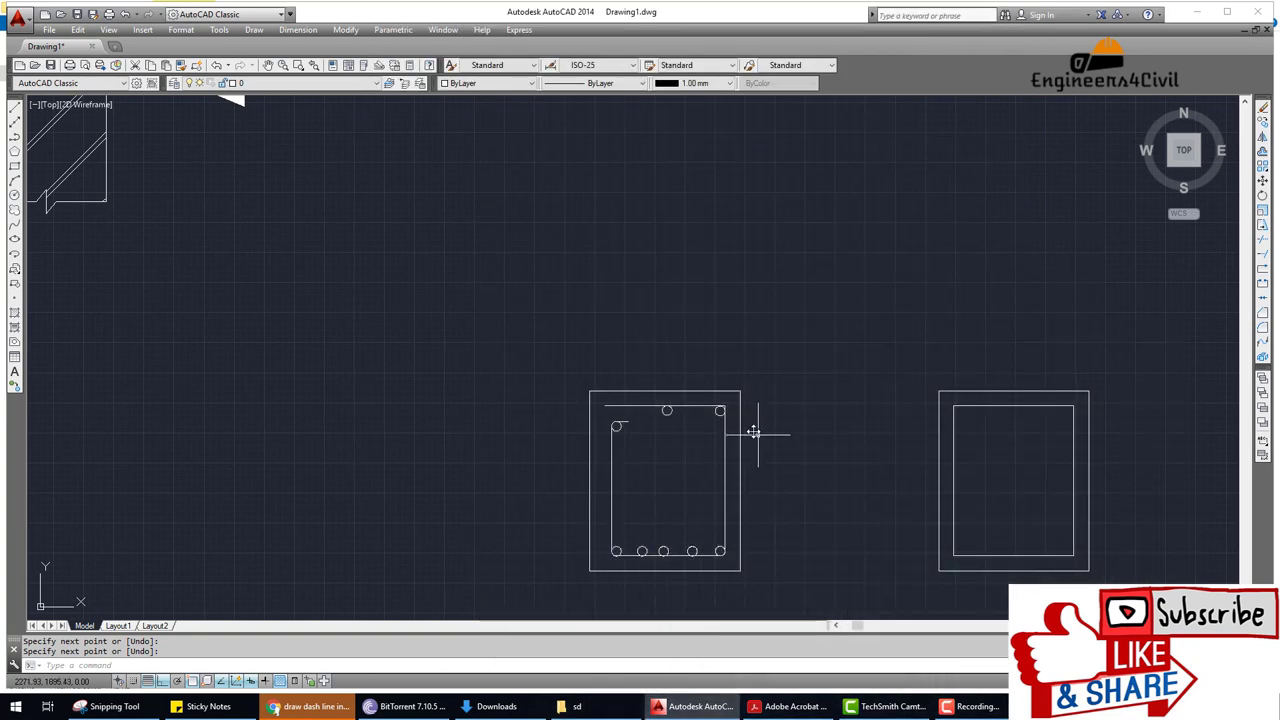
{"action": "key", "text": "alt+Tab"}
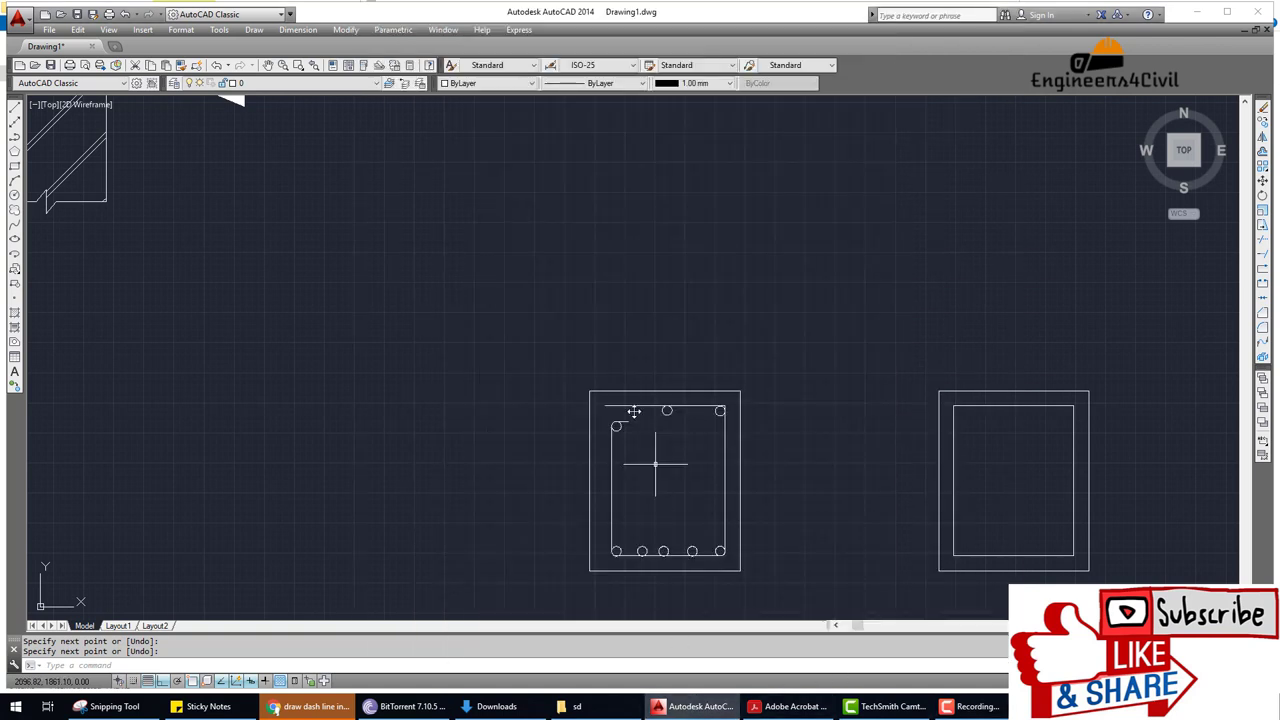
{"action": "left_click", "coordinate": [697, 706]}
{"action": "scroll", "coordinate": [632, 414], "scroll_direction": "up", "scroll_amount": 2}
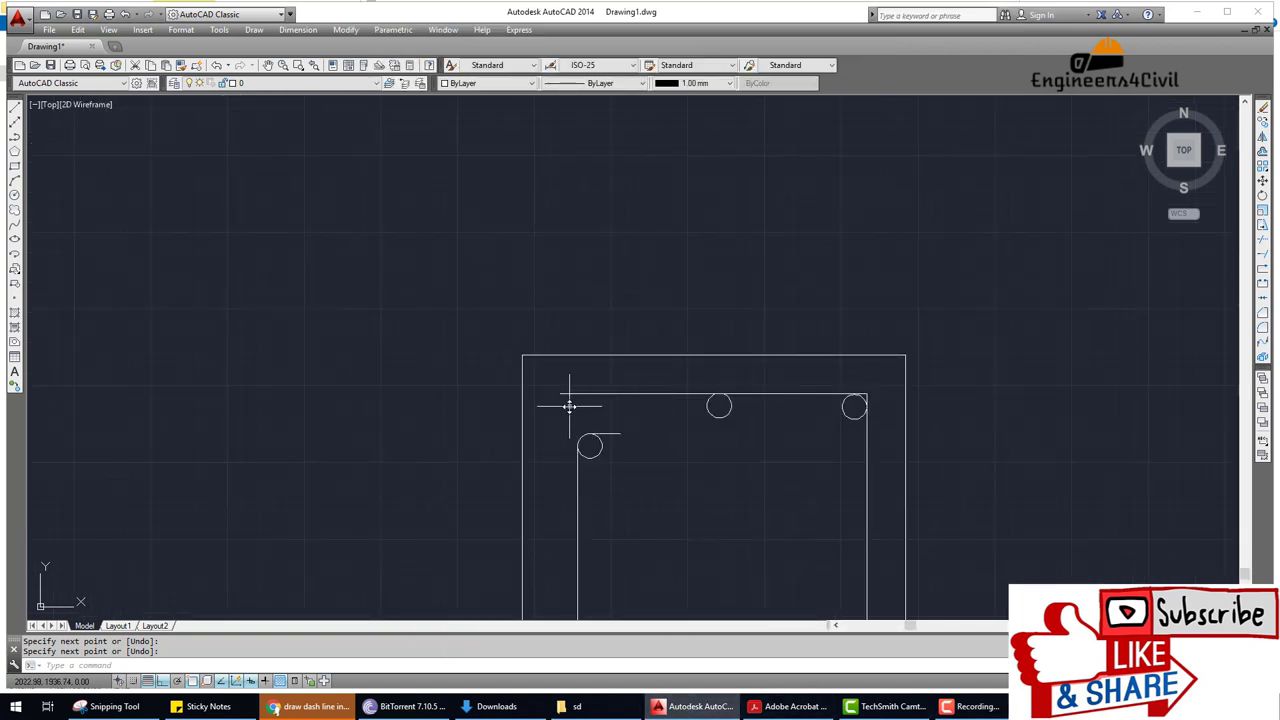
{"action": "key", "text": "Return"}
{"action": "key", "text": "Return"}
{"action": "key", "text": "Escape"}
{"action": "type", "text": "L"}
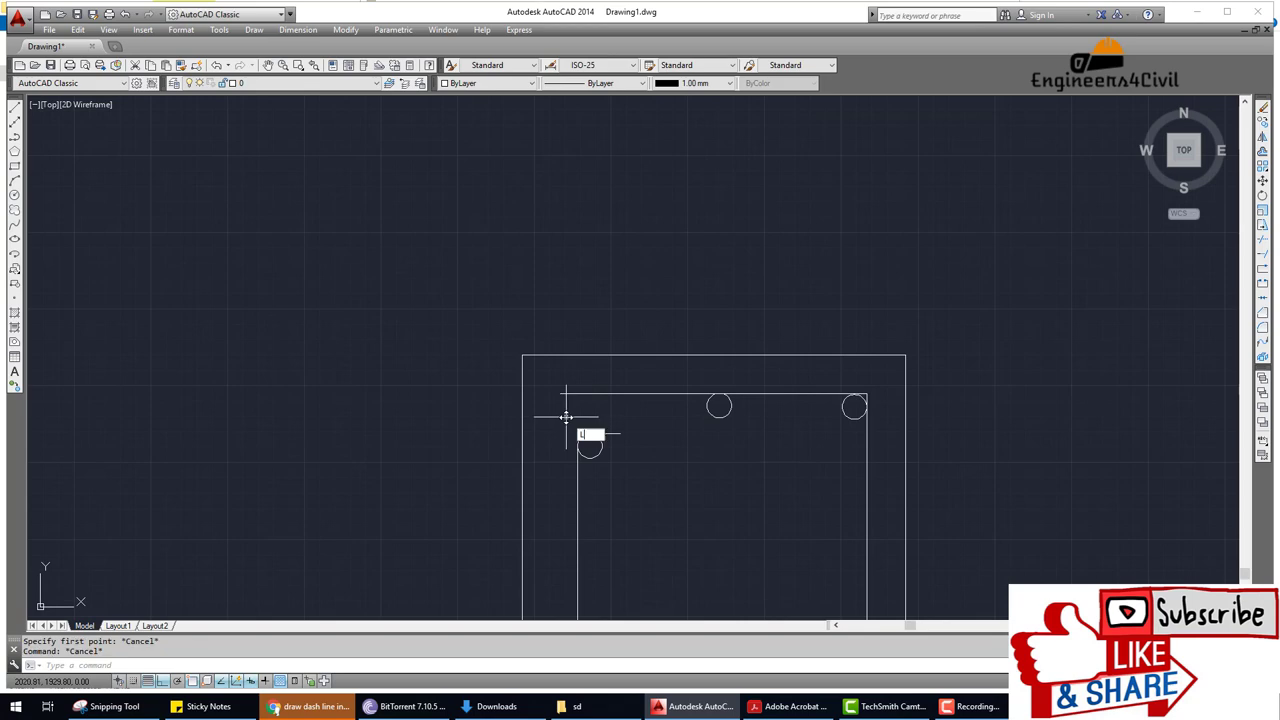
Draw the short vertical hook segment at the stirrup's top-left corner.
{"action": "key", "text": "Return"}
{"action": "left_click", "coordinate": [559, 393]}
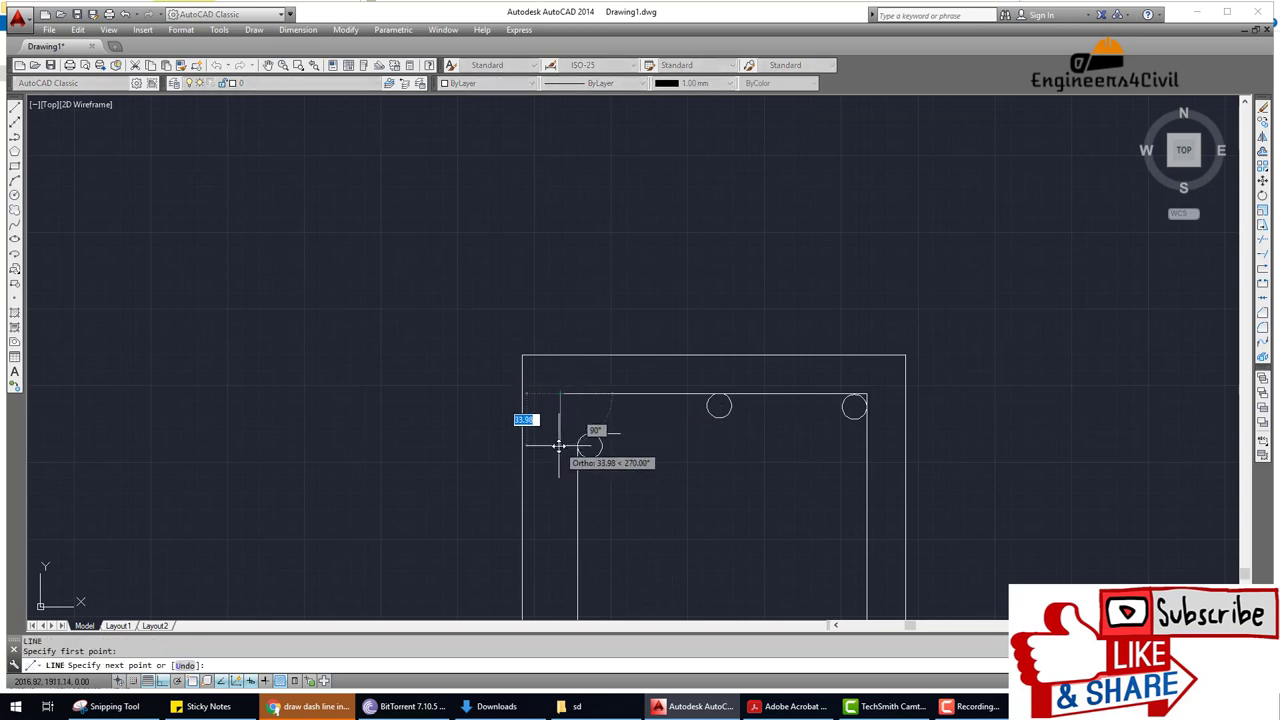
{"action": "left_click", "coordinate": [562, 455]}
{"action": "key", "text": "Return"}
{"action": "scroll", "coordinate": [720, 474], "scroll_direction": "down", "scroll_amount": 5}
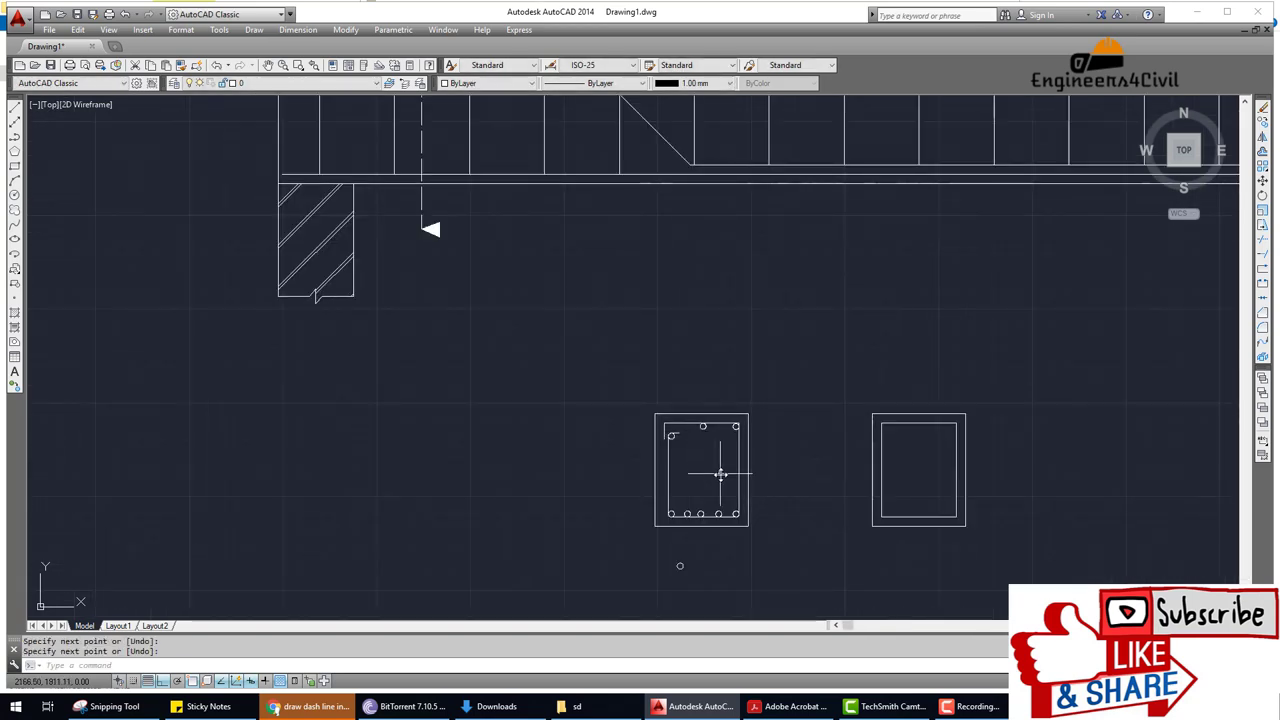
{"action": "middle_click_drag", "start_coordinate": [720, 474], "coordinate": [638, 443]}
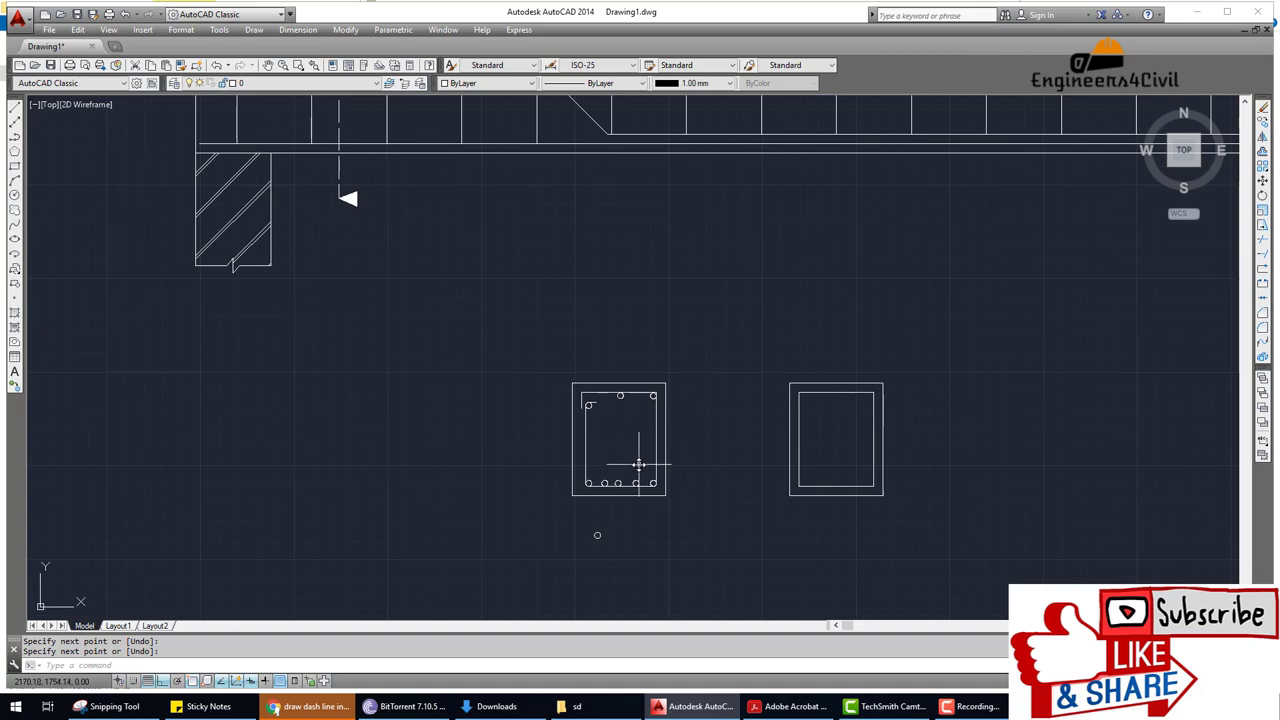
{"action": "type", "text": "HA"}
{"action": "key", "text": "Return"}
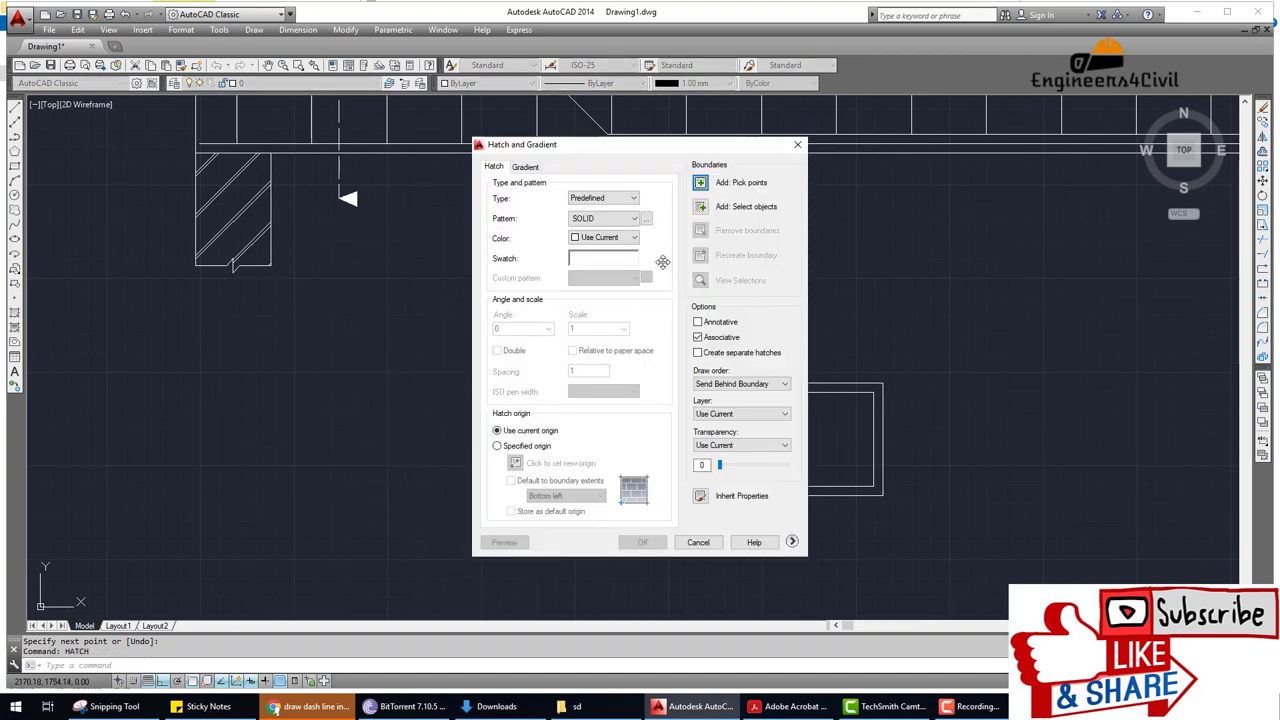
Pick inside the five bottom bar circles for SOLID hatching.
{"action": "left_click", "coordinate": [703, 182]}
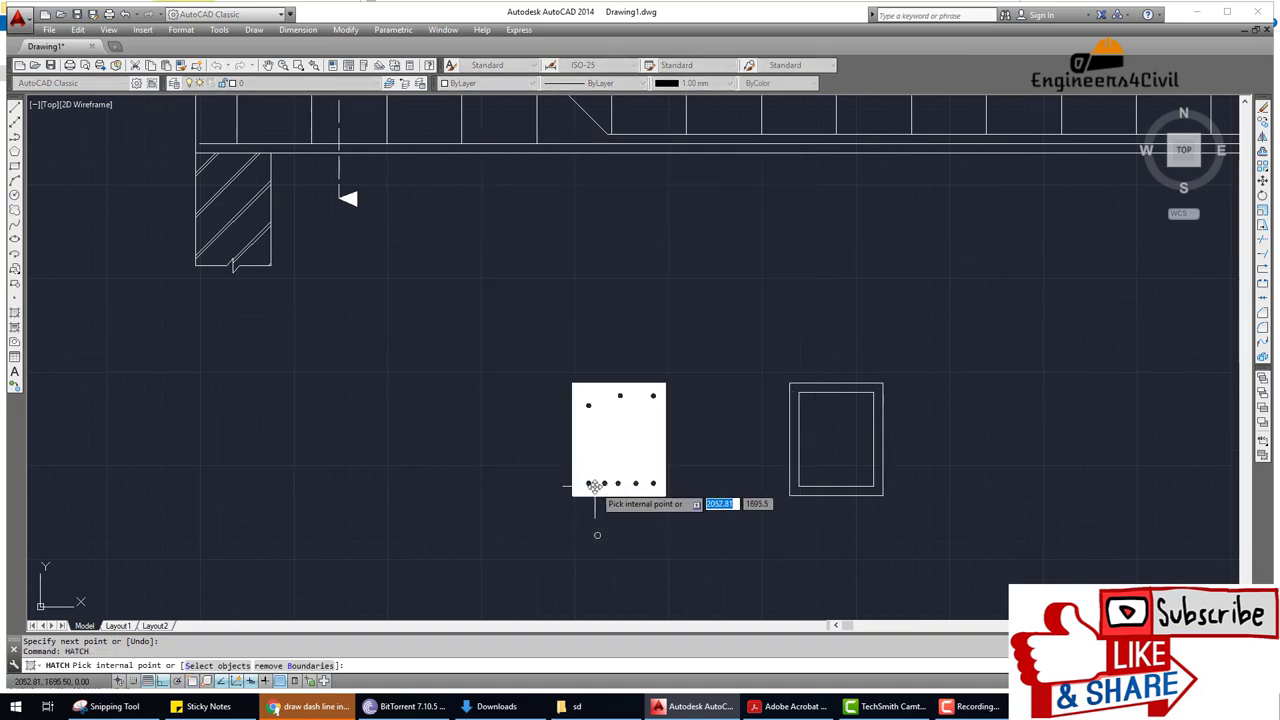
{"action": "scroll", "coordinate": [554, 465], "scroll_direction": "up", "scroll_amount": 8}
{"action": "left_click", "coordinate": [522, 460]}
{"action": "left_click", "coordinate": [672, 458]}
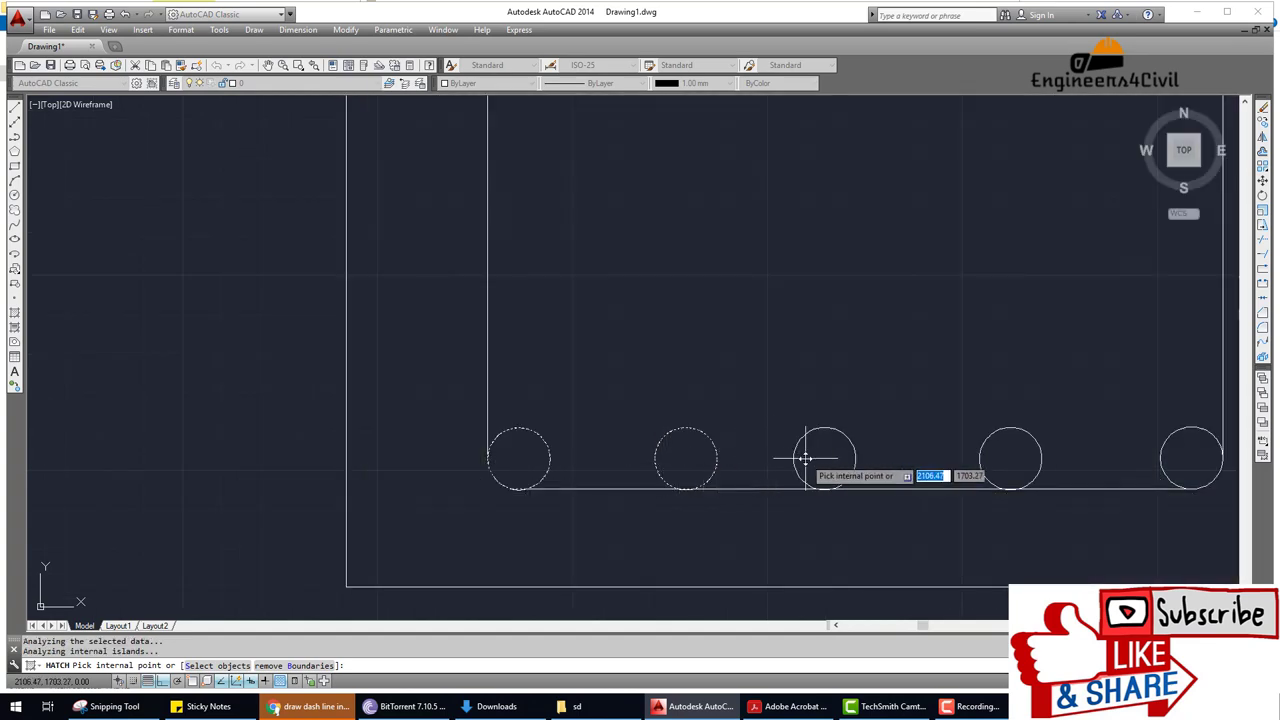
{"action": "left_click", "coordinate": [812, 458]}
{"action": "left_click", "coordinate": [1012, 457]}
{"action": "left_click", "coordinate": [1186, 457]}
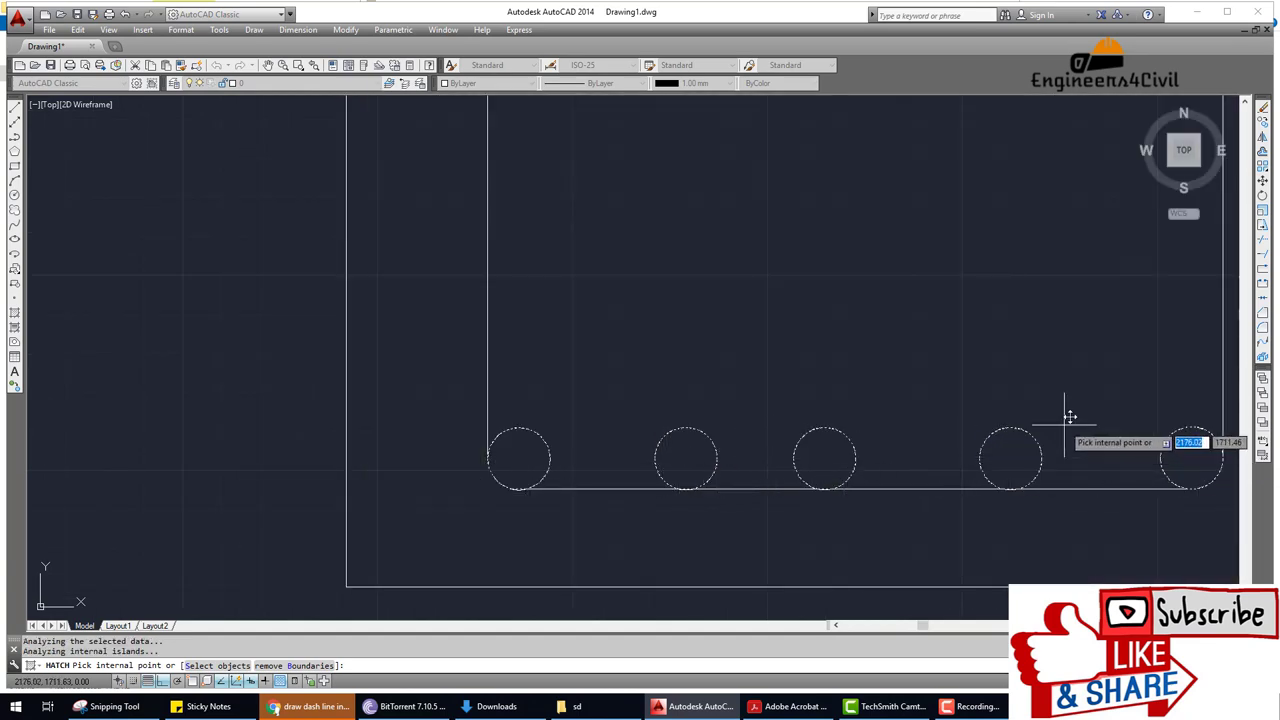
{"action": "scroll", "coordinate": [1071, 414], "scroll_direction": "down", "scroll_amount": 2}
{"action": "scroll", "coordinate": [1020, 209], "scroll_direction": "down", "scroll_amount": 4}
{"action": "scroll", "coordinate": [1010, 208], "scroll_direction": "up", "scroll_amount": 4}
Add the top-right, top-middle and hook bars, then apply the solid fill.
{"action": "left_click", "coordinate": [1004, 208]}
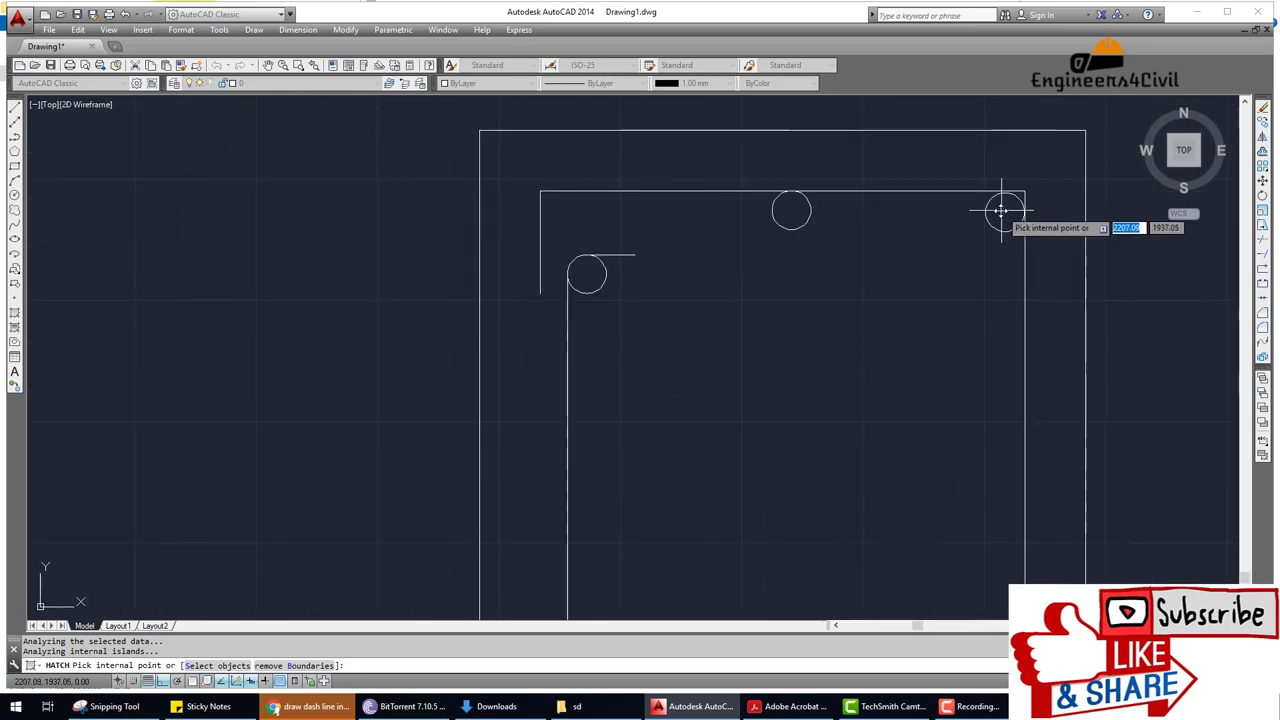
{"action": "left_click", "coordinate": [801, 216]}
{"action": "left_click", "coordinate": [586, 274]}
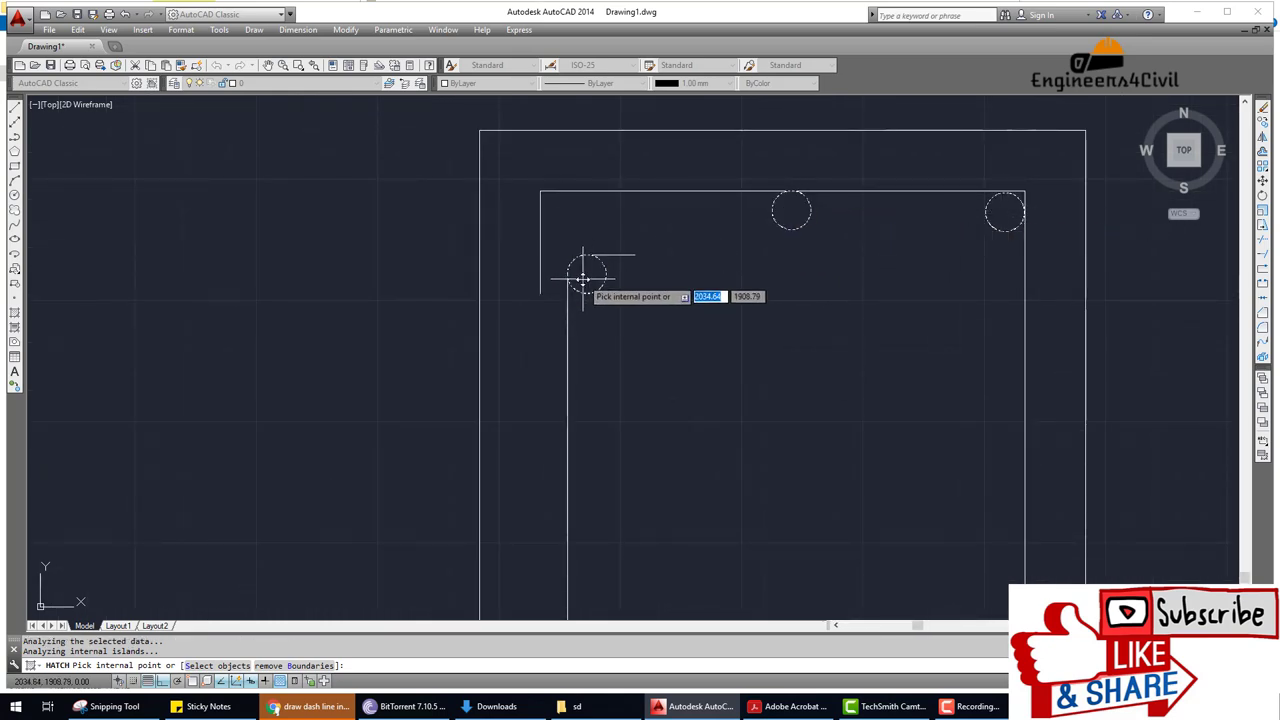
{"action": "key", "text": "Return"}
{"action": "left_click", "coordinate": [640, 542]}
{"action": "middle_click_drag", "start_coordinate": [943, 271], "coordinate": [571, 497]}
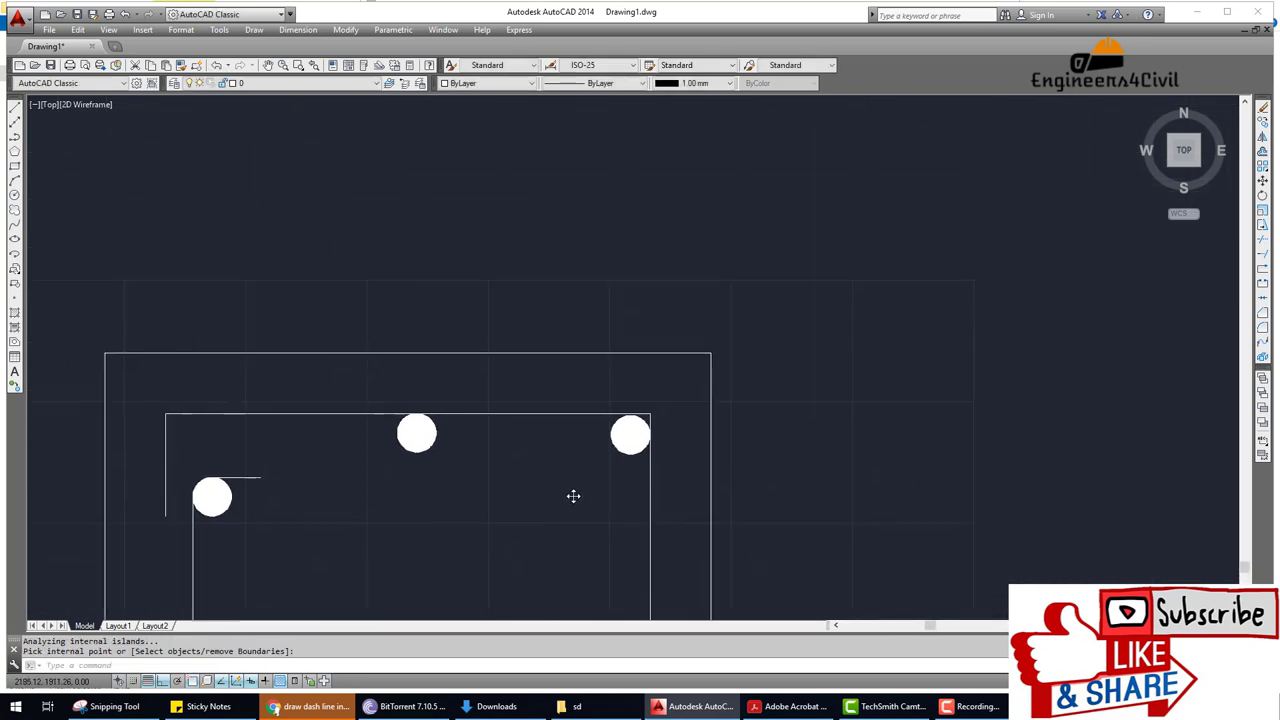
{"action": "scroll", "coordinate": [649, 440], "scroll_direction": "up", "scroll_amount": 4}
{"action": "scroll", "coordinate": [696, 430], "scroll_direction": "up", "scroll_amount": 2}
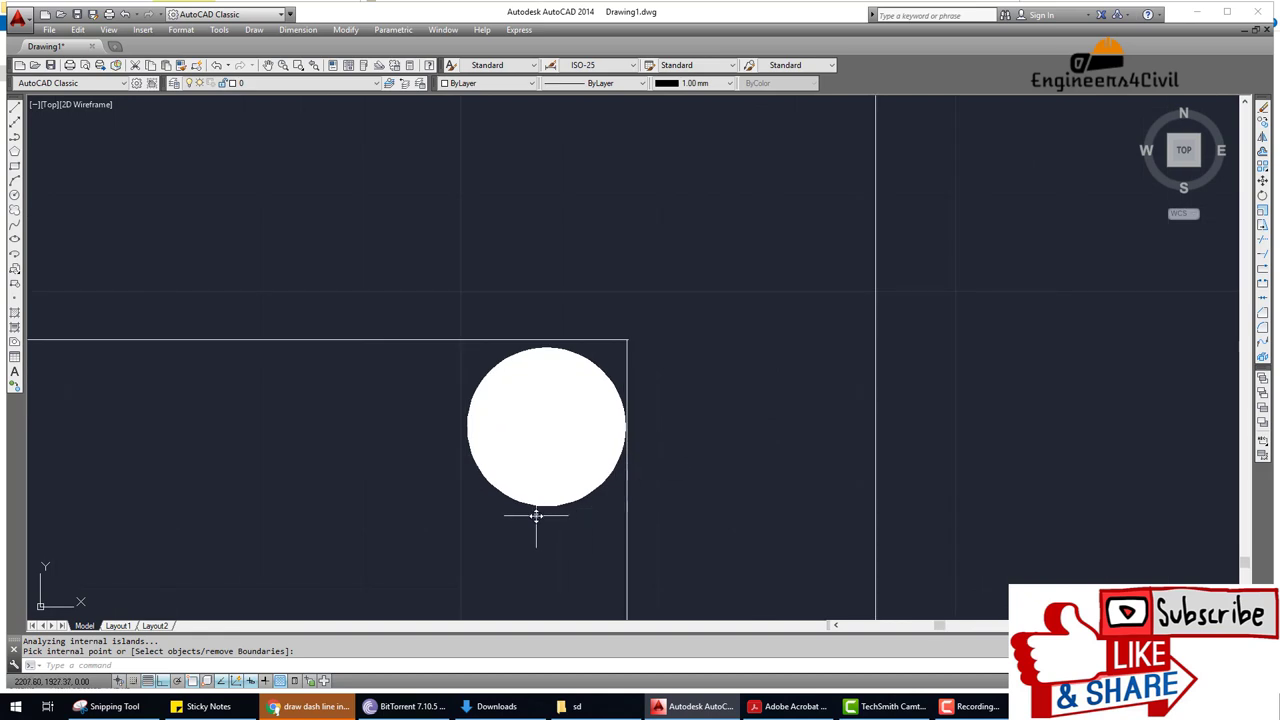
{"action": "type", "text": "M"}
Nudge the top-right solid bar and its fill slightly toward the stirrup corner.
{"action": "key", "text": "Return"}
{"action": "left_click", "coordinate": [549, 457]}
{"action": "key", "text": "Return"}
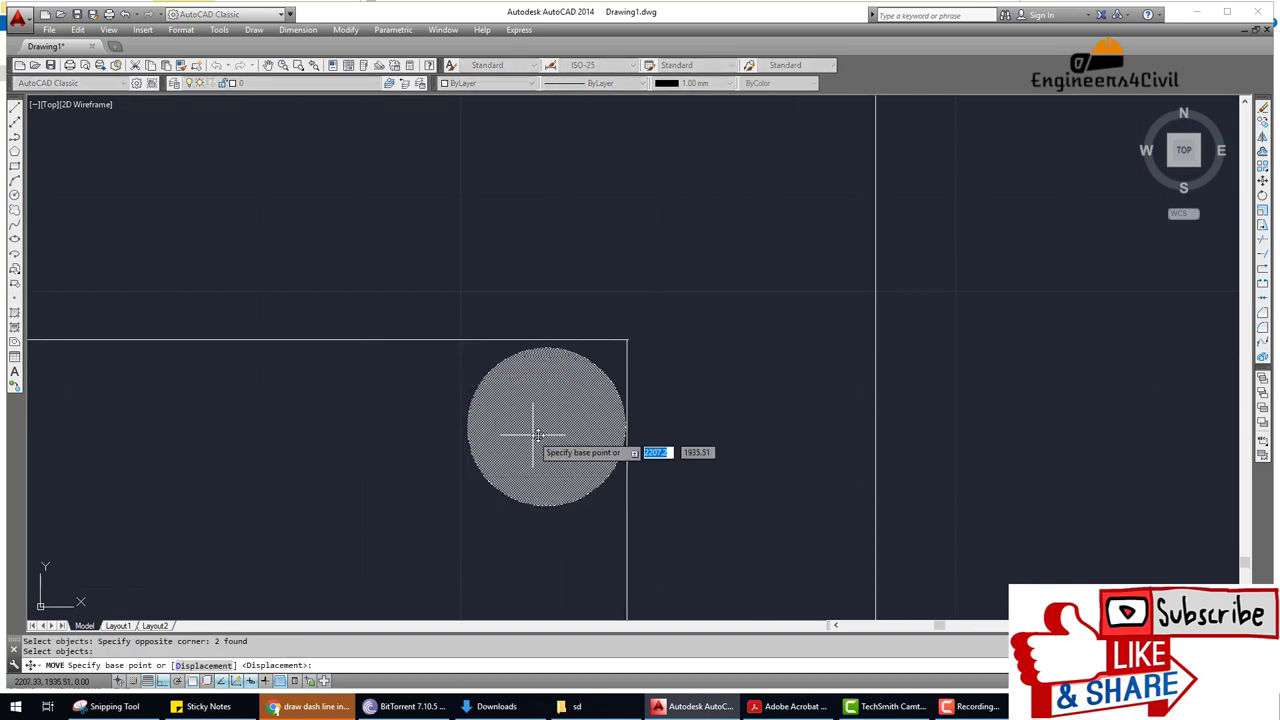
{"action": "left_click", "coordinate": [541, 430]}
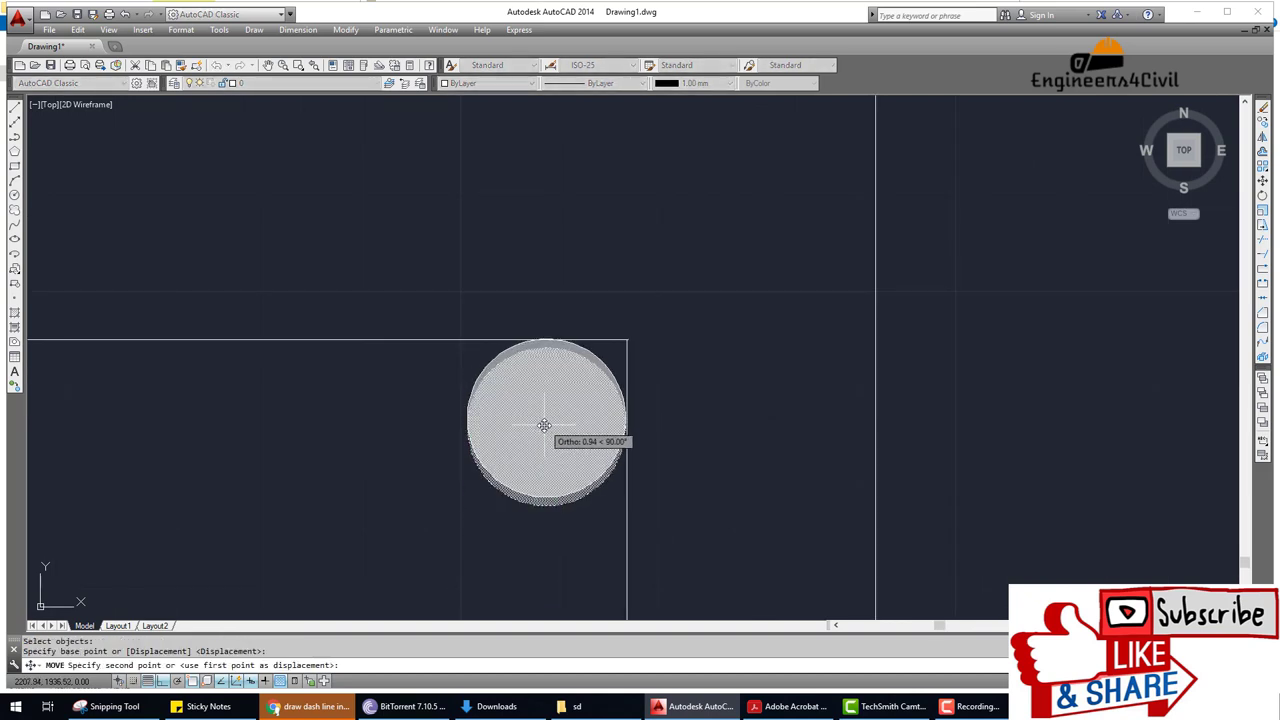
{"action": "left_click", "coordinate": [544, 425]}
Window-select the bar and fill, move them again, then undo that move.
{"action": "scroll", "coordinate": [585, 437], "scroll_direction": "up", "scroll_amount": 4}
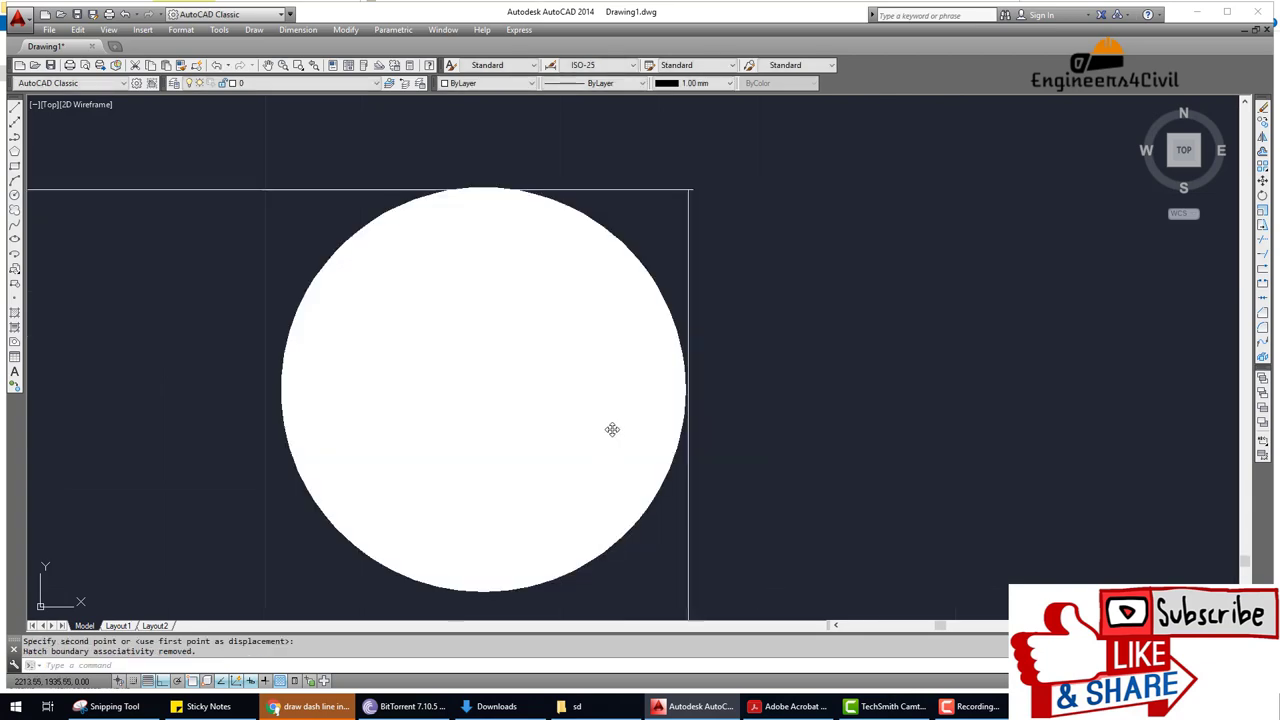
{"action": "key", "text": "Return"}
{"action": "left_click", "coordinate": [640, 566]}
{"action": "left_click", "coordinate": [500, 377]}
{"action": "key", "text": "Return"}
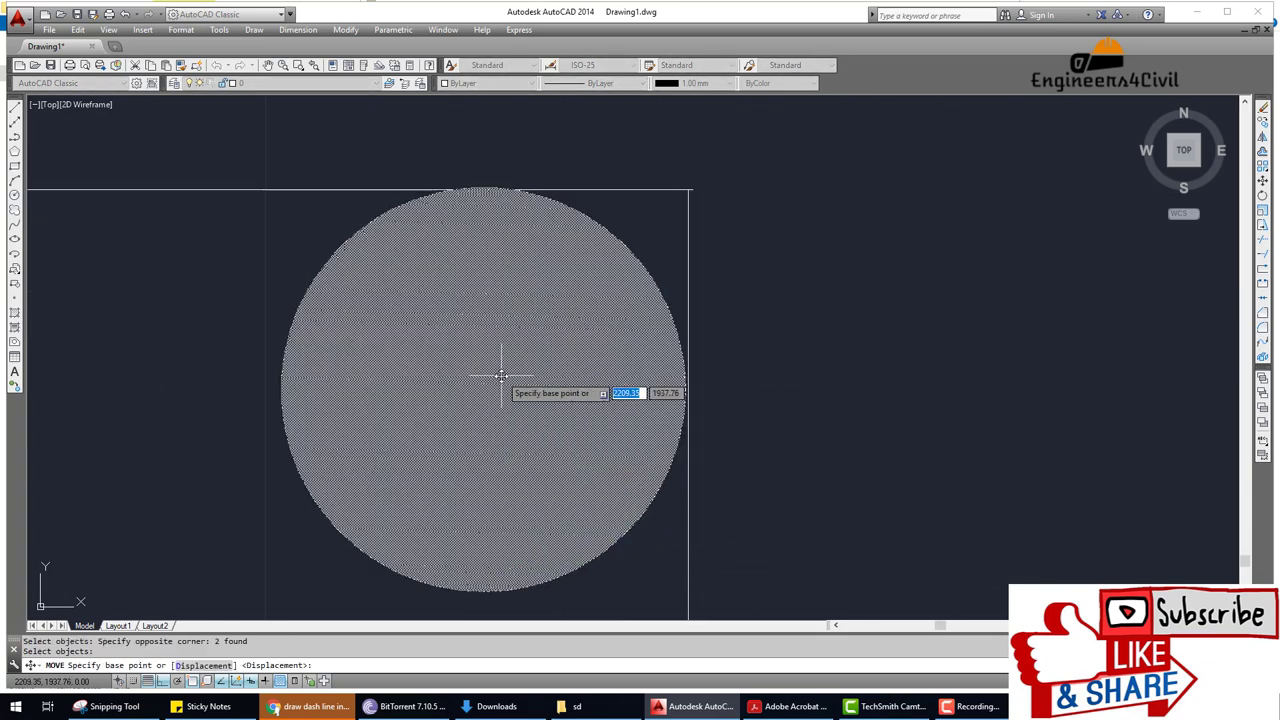
{"action": "left_click", "coordinate": [503, 376]}
{"action": "left_click", "coordinate": [504, 376]}
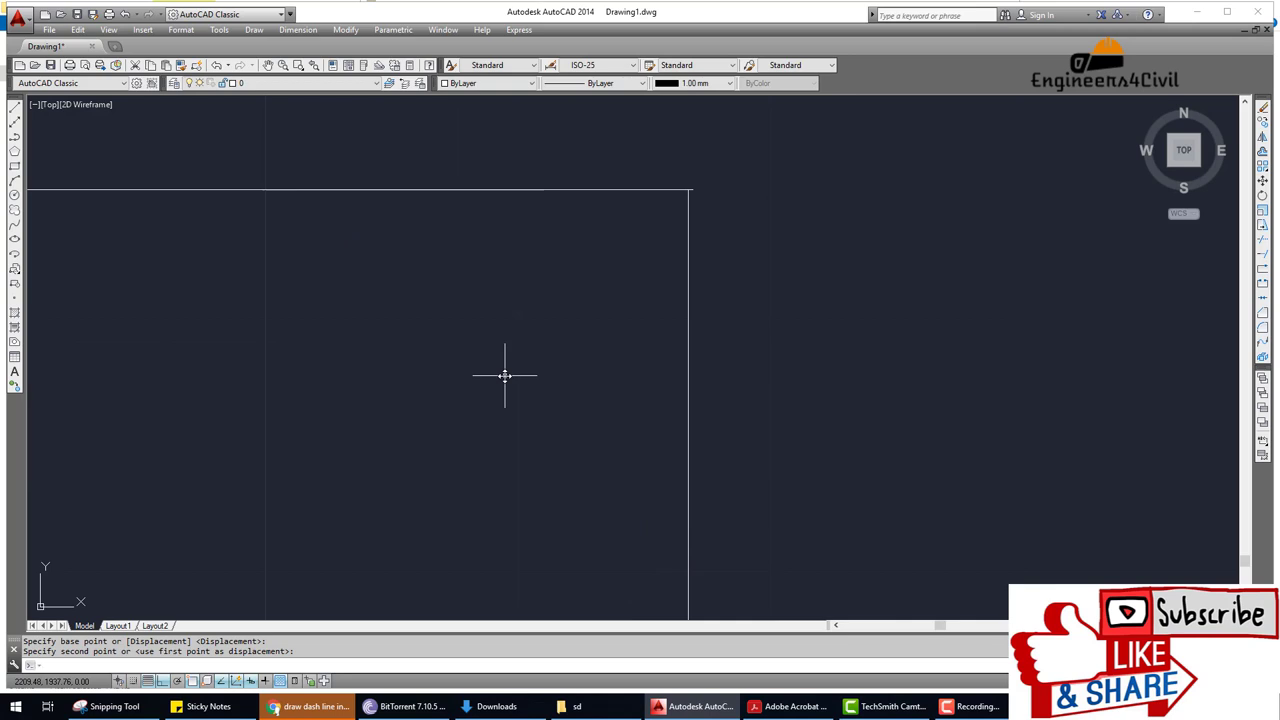
{"action": "key", "text": "ctrl+z"}
{"action": "key", "text": "ctrl+z"}
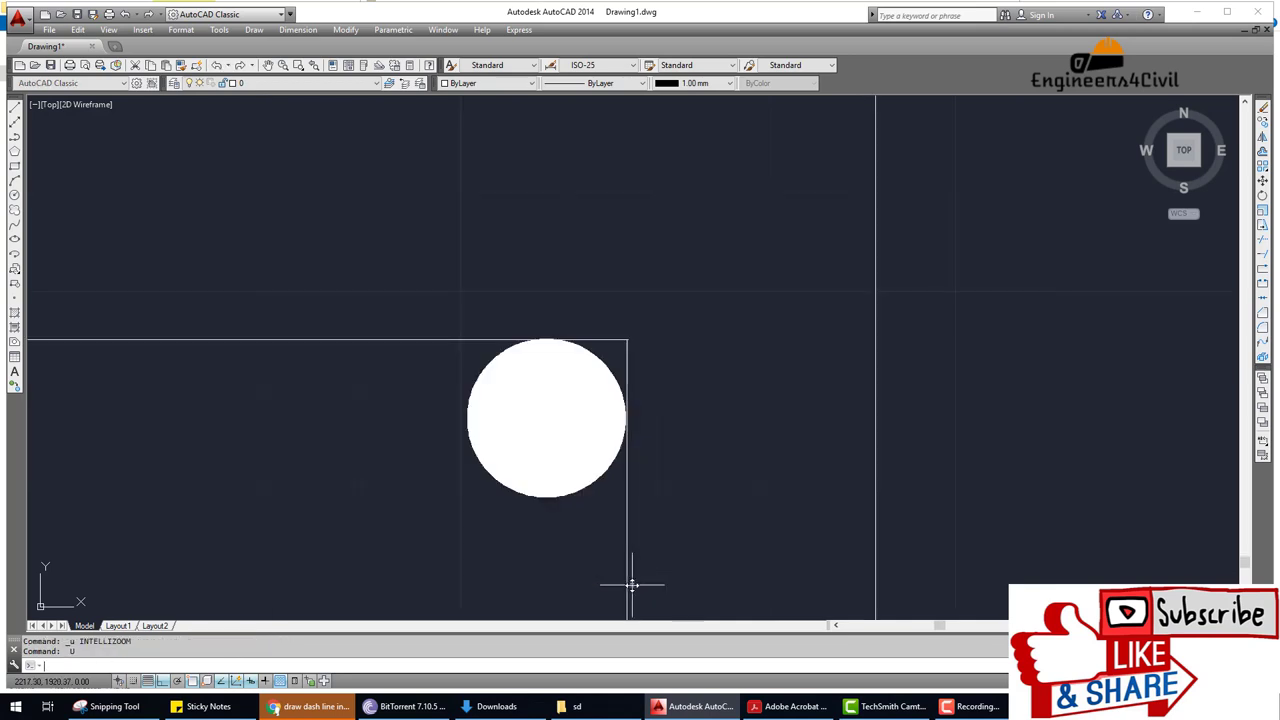
Reposition the top-right bar so it sits snugly in the stirrup corner.
{"action": "scroll", "coordinate": [581, 538], "scroll_direction": "up", "scroll_amount": 6}
{"action": "scroll", "coordinate": [600, 470], "scroll_direction": "down", "scroll_amount": 2}
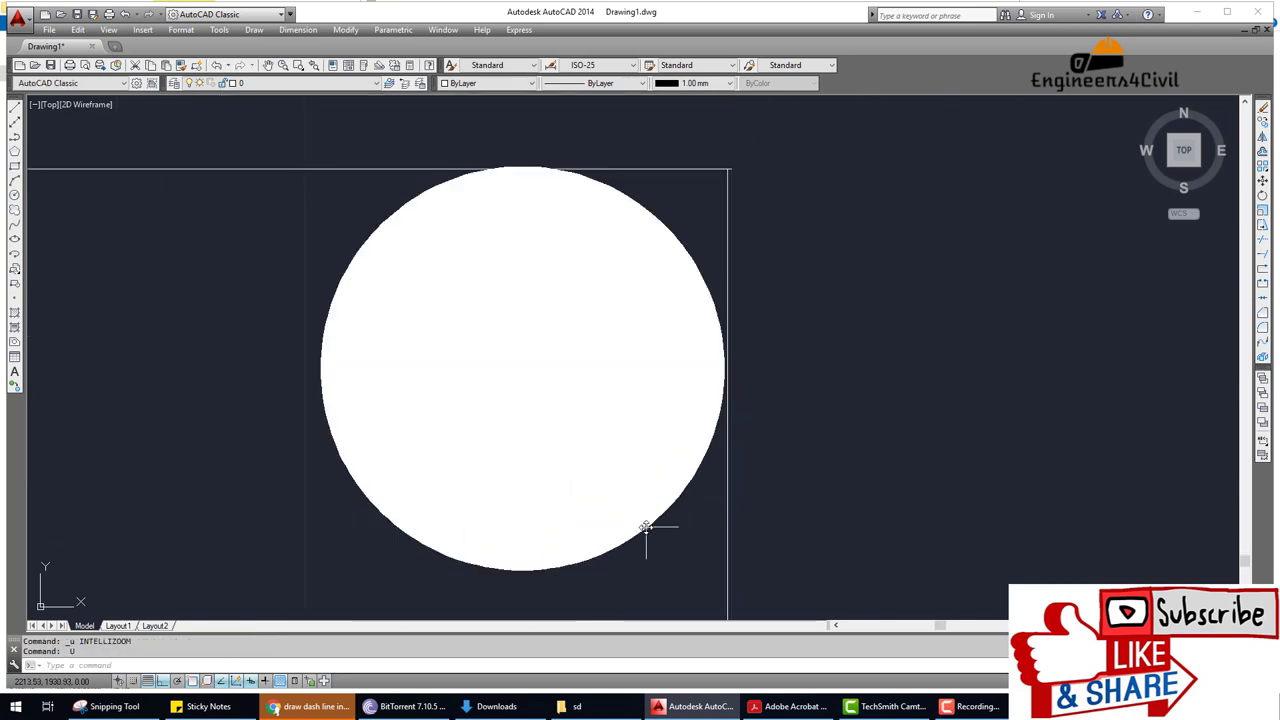
{"action": "type", "text": "M"}
{"action": "key", "text": "Return"}
{"action": "left_click", "coordinate": [543, 354]}
{"action": "key", "text": "Return"}
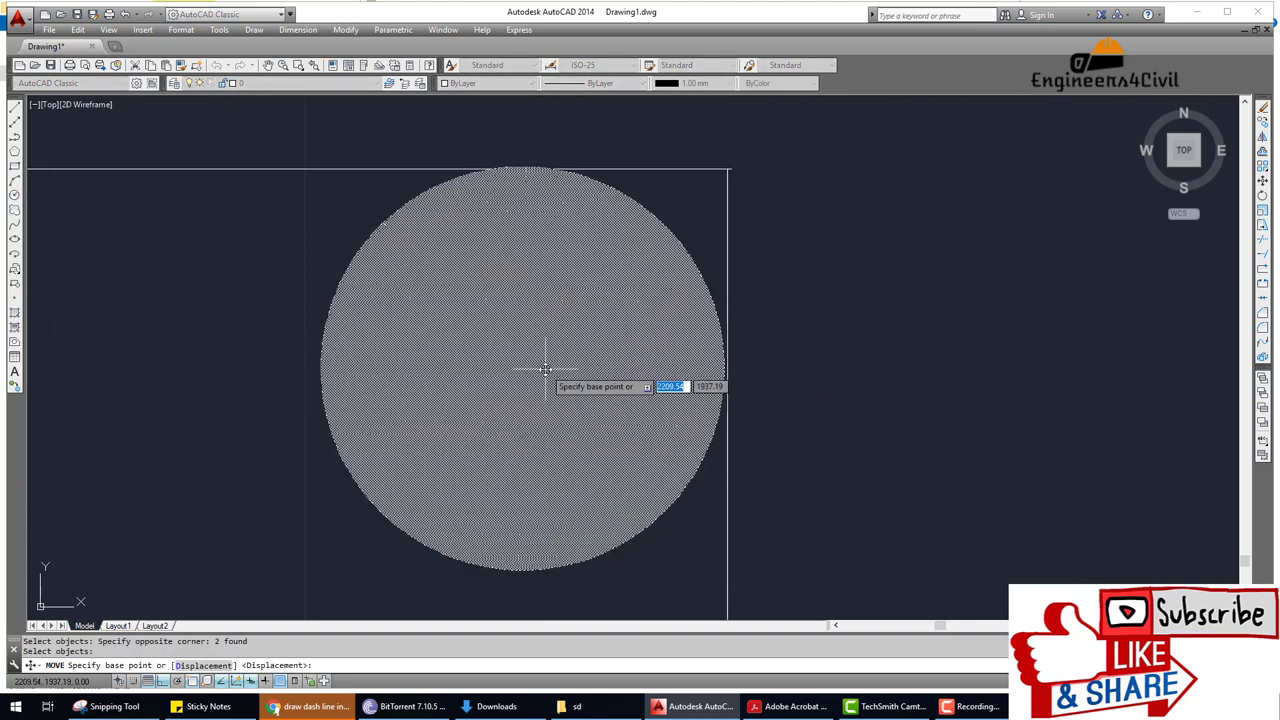
{"action": "left_click", "coordinate": [546, 370]}
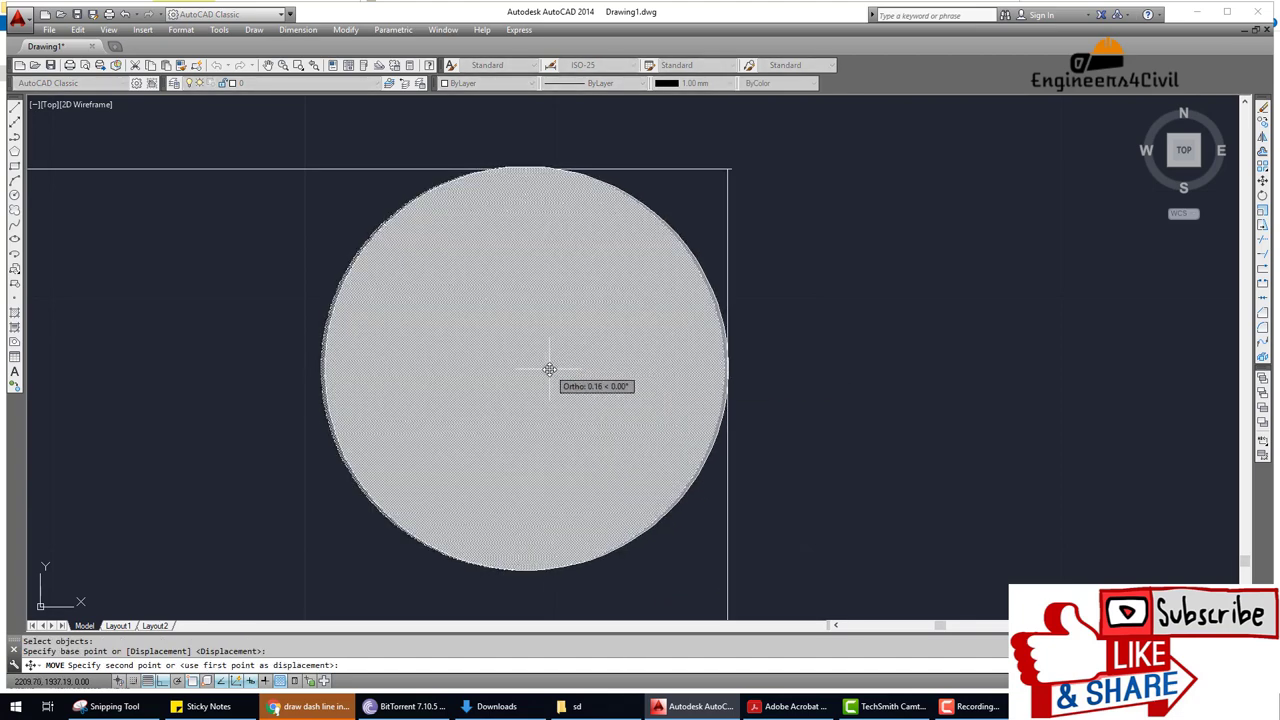
{"action": "left_click", "coordinate": [549, 370]}
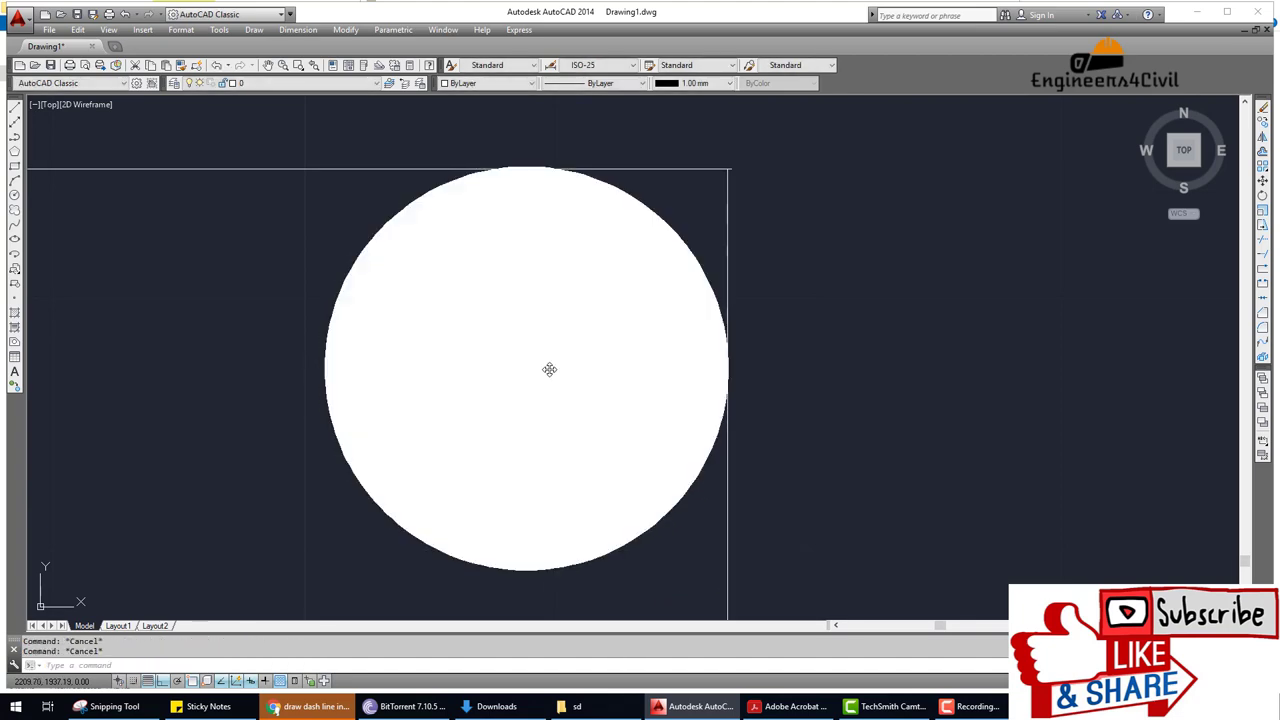
Trim the vertical and horizontal stirrup line ends around the top-right bar.
{"action": "type", "text": "Tr"}
{"action": "key", "text": "Return"}
{"action": "key", "text": "Return"}
{"action": "left_click", "coordinate": [726, 222]}
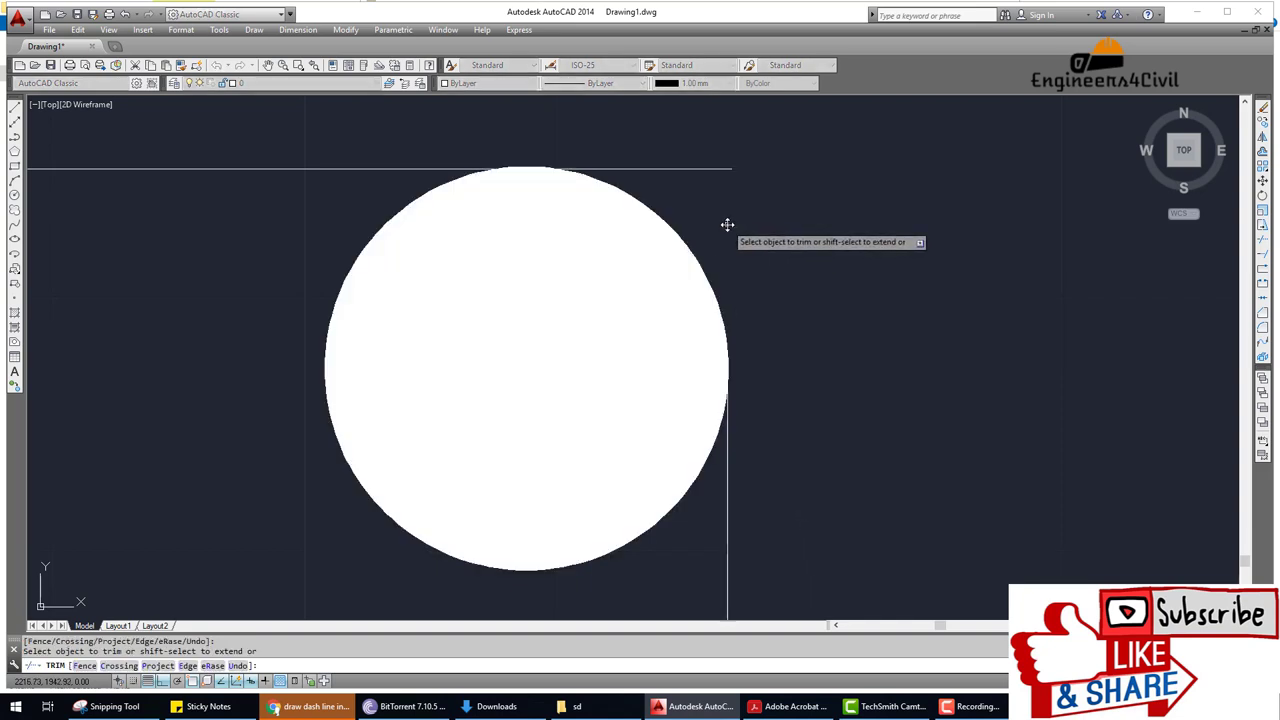
{"action": "left_click", "coordinate": [676, 170]}
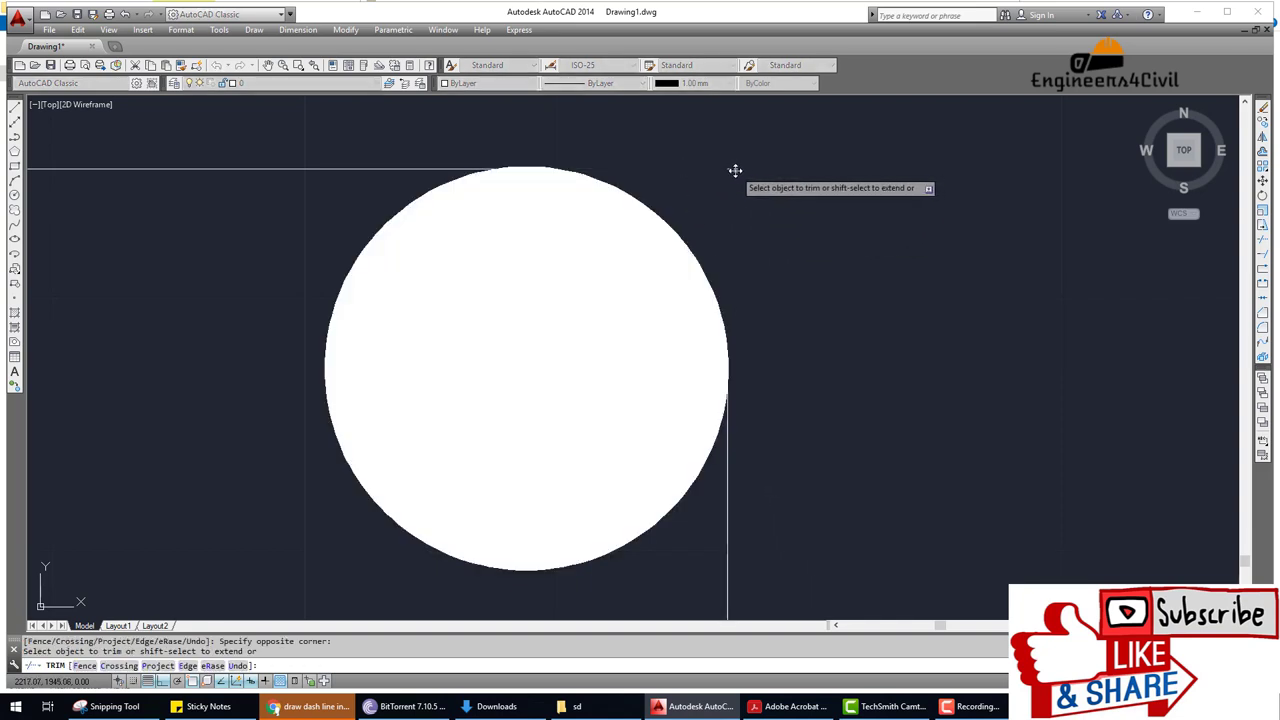
{"action": "key", "text": "Escape"}
Erase the leftover stirrup line pieces near the top-right bar.
{"action": "key", "text": "Return"}
{"action": "left_click", "coordinate": [740, 182]}
{"action": "left_click", "coordinate": [757, 194]}
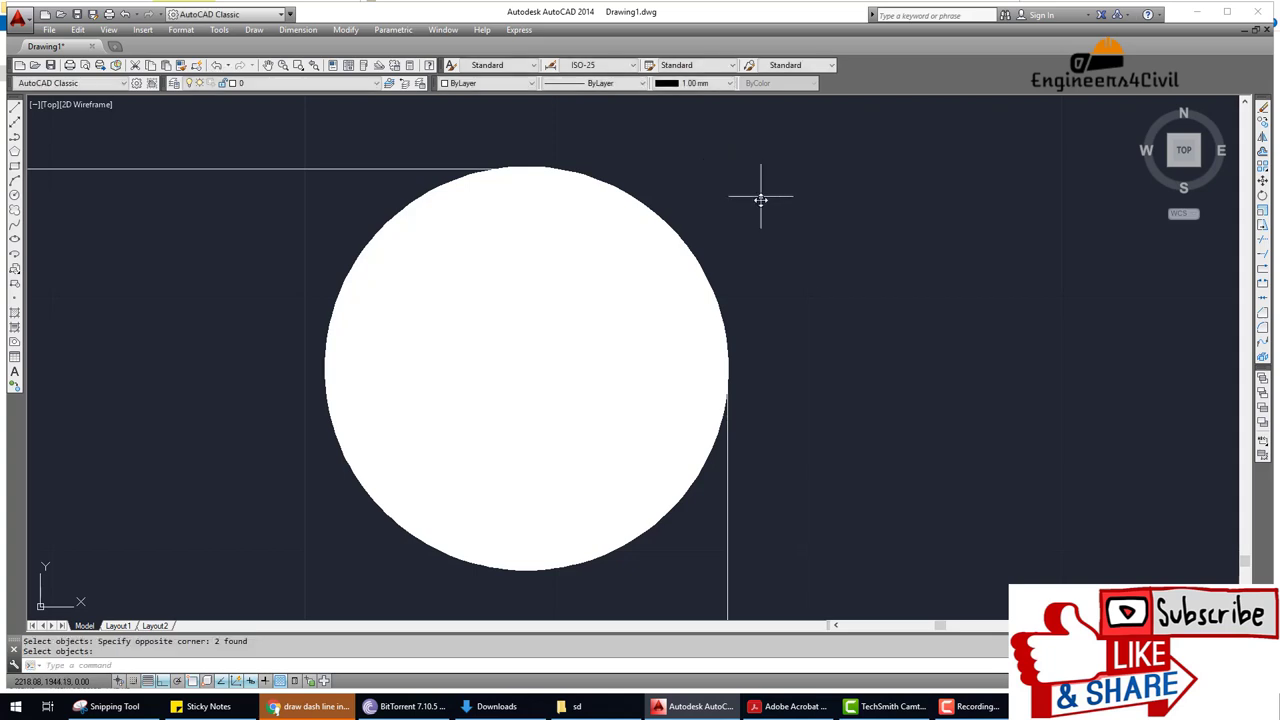
{"action": "scroll", "coordinate": [754, 320], "scroll_direction": "down", "scroll_amount": 5}
{"action": "middle_click_drag", "start_coordinate": [705, 411], "coordinate": [639, 346]}
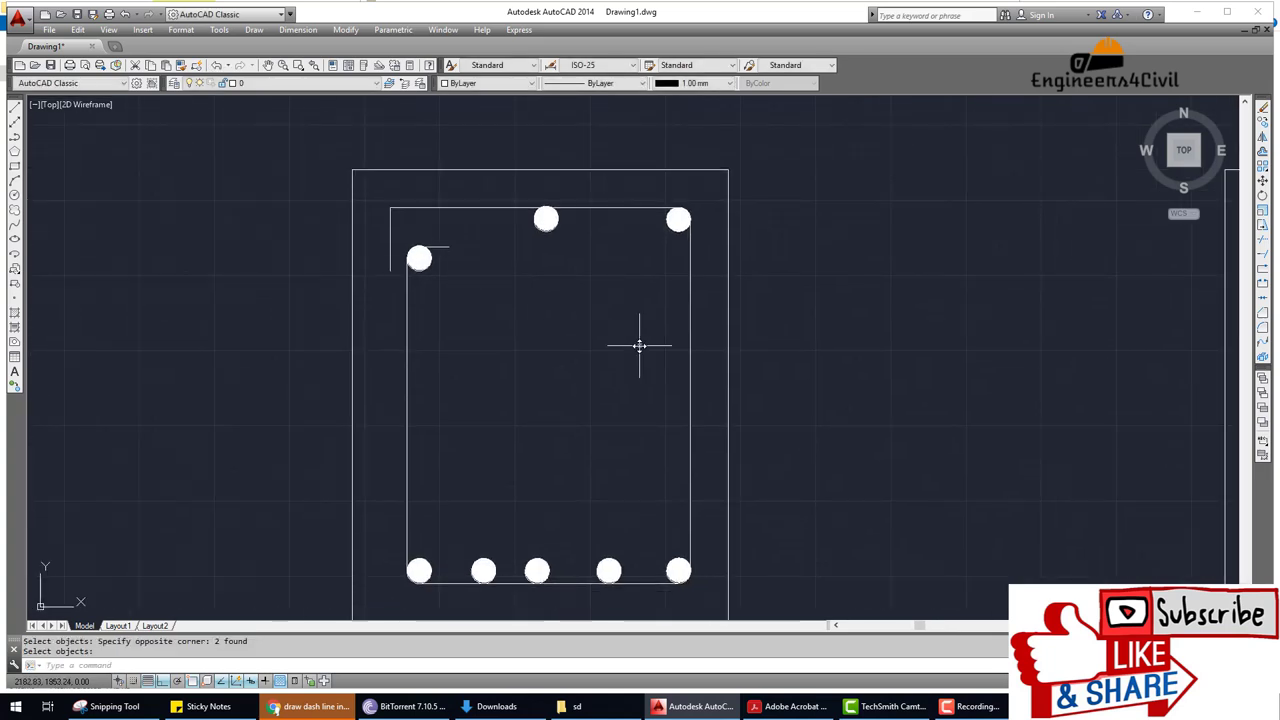
{"action": "scroll", "coordinate": [624, 323], "scroll_direction": "down", "scroll_amount": 2}
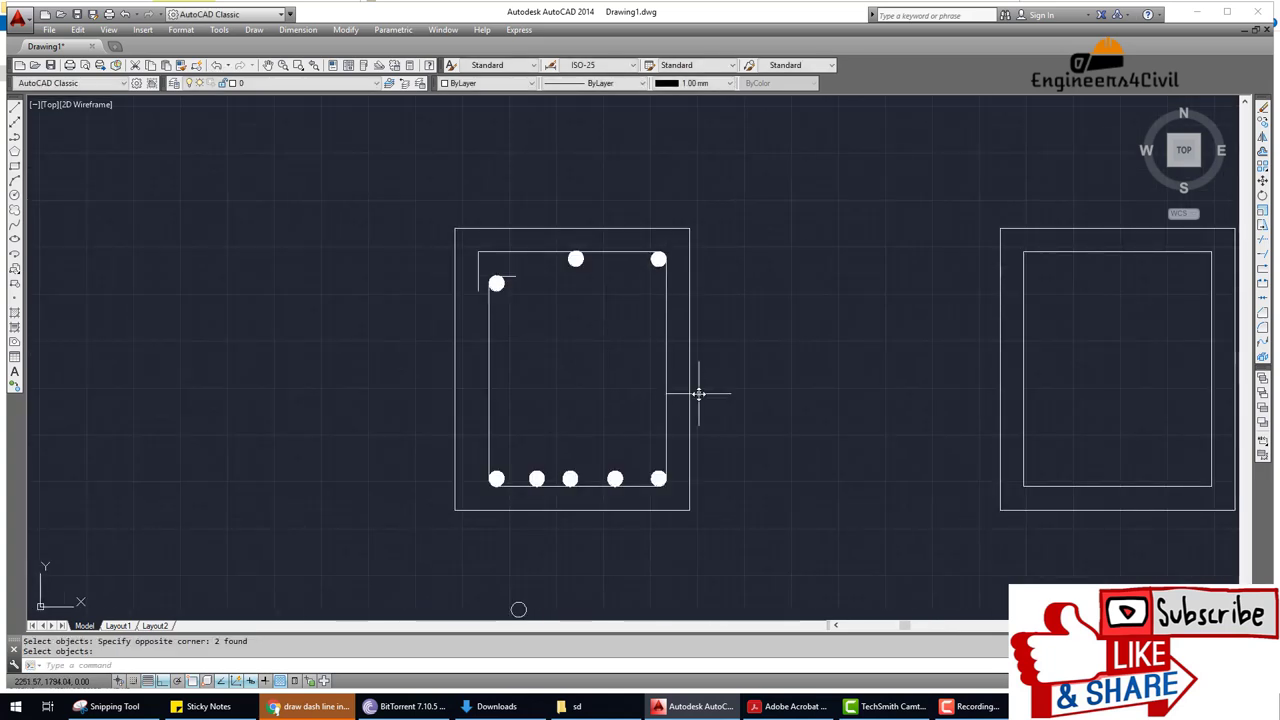
{"action": "key", "text": "Escape"}
{"action": "key", "text": "alt+Tab"}
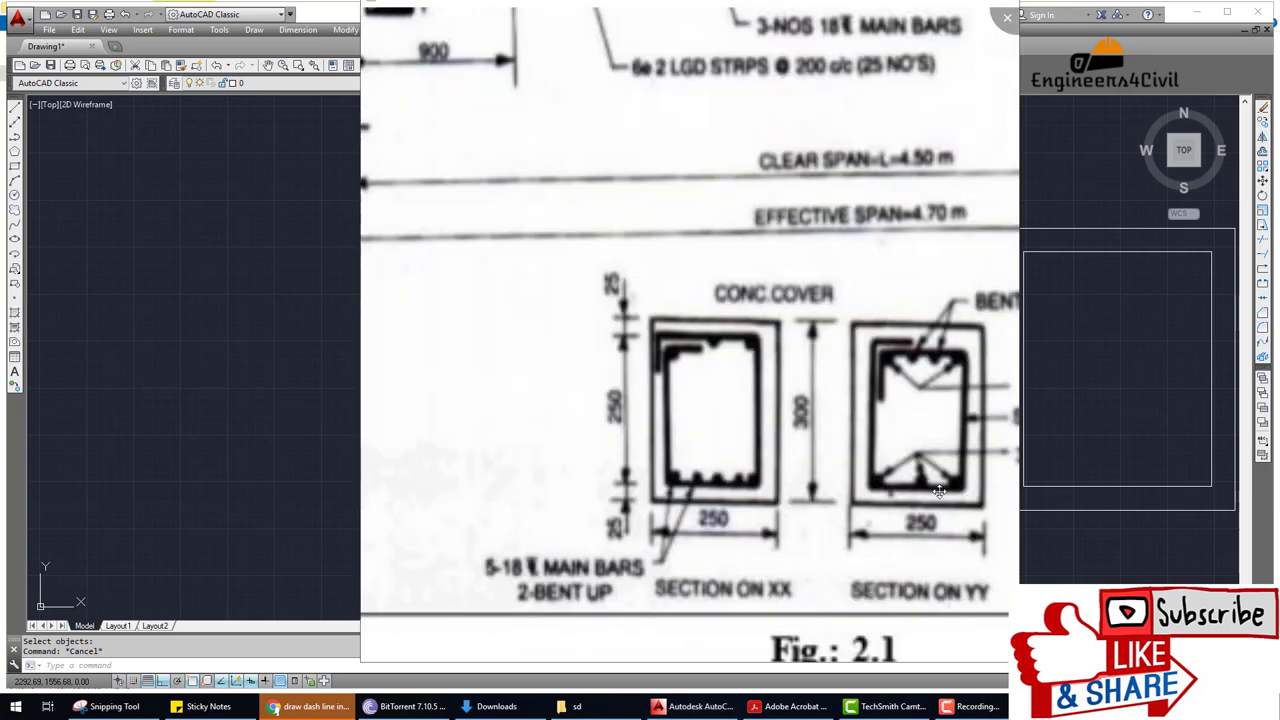
{"action": "scroll", "coordinate": [976, 498], "scroll_direction": "up", "scroll_amount": 1}
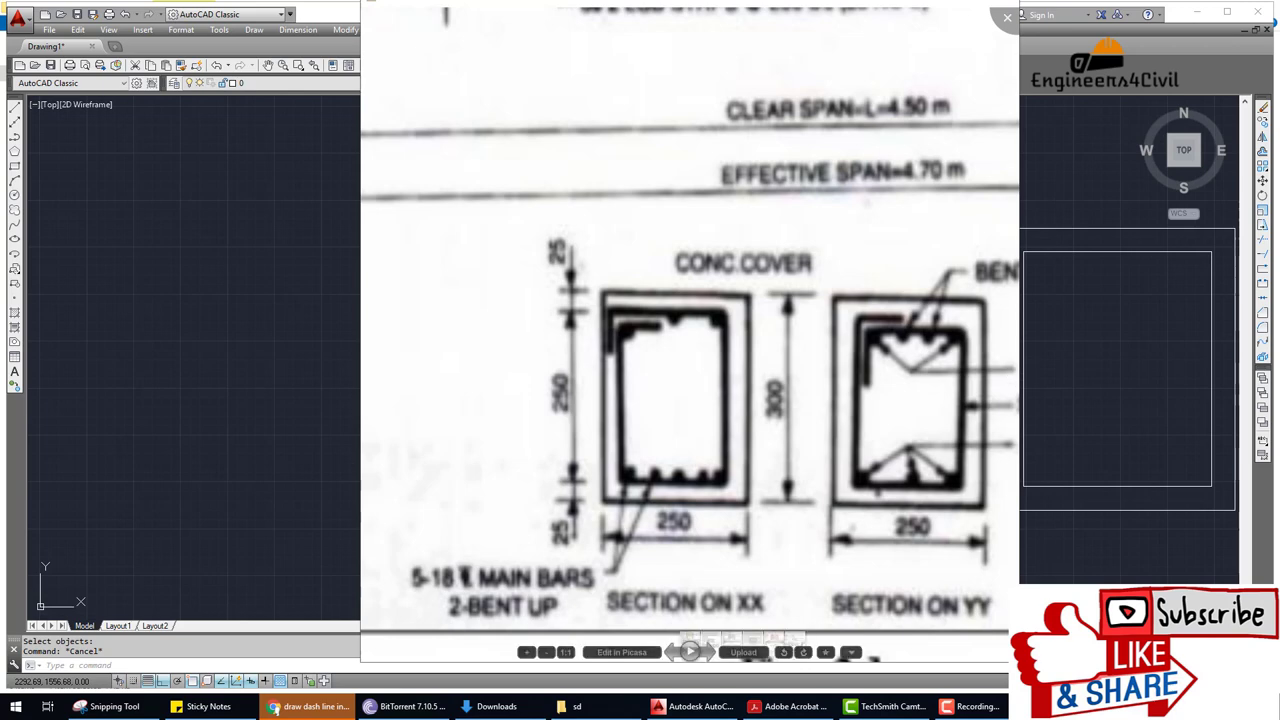
{"action": "key", "text": "alt+Tab"}
{"action": "middle_click_drag", "start_coordinate": [1014, 443], "coordinate": [652, 455]}
{"action": "scroll", "coordinate": [400, 457], "scroll_direction": "up", "scroll_amount": 2}
{"action": "mouse_move", "coordinate": [291, 459]}
{"action": "middle_mouse_down"}
{"action": "mouse_move", "coordinate": [429, 431]}
{"action": "mouse_move", "coordinate": [498, 329]}
{"action": "middle_mouse_up"}
{"action": "scroll", "coordinate": [391, 434], "scroll_direction": "up", "scroll_amount": 1}
{"action": "scroll", "coordinate": [400, 434], "scroll_direction": "up", "scroll_amount": 1}
{"action": "scroll", "coordinate": [418, 406], "scroll_direction": "up", "scroll_amount": 1}
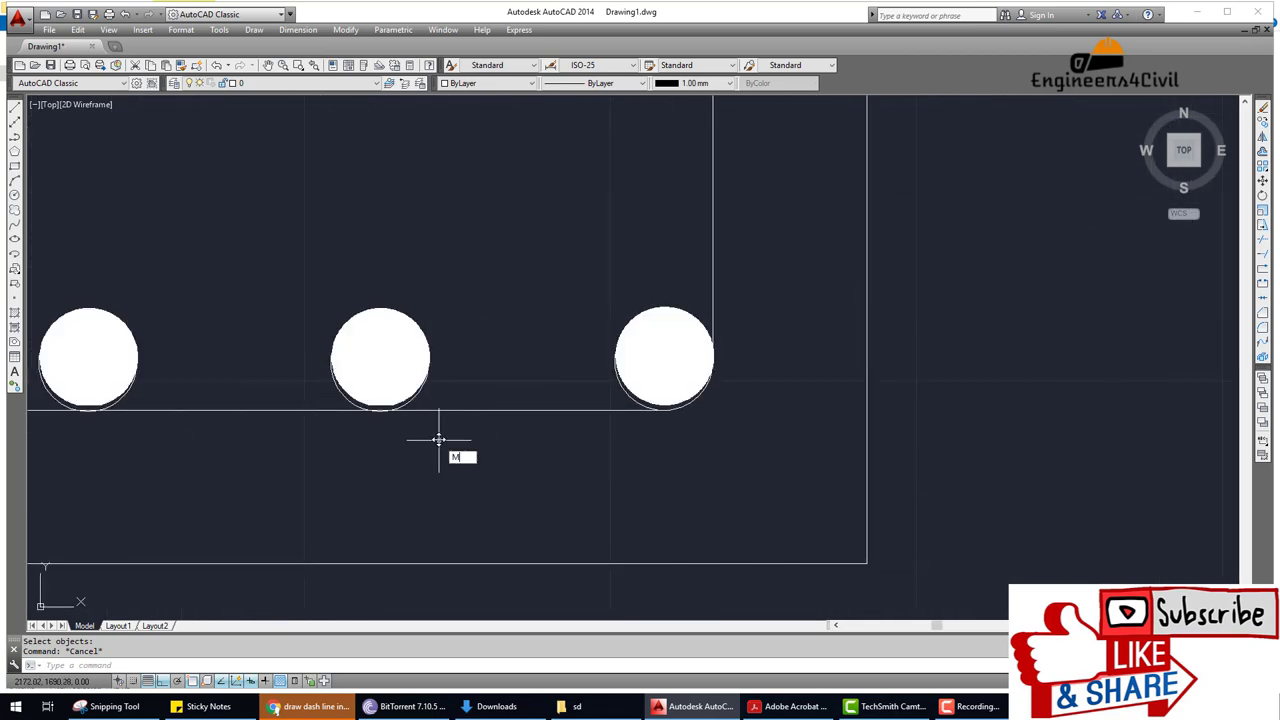
Move the bottom bar circles onto the bottom cover line, using the middle bar as reference.
{"action": "key", "text": "Return"}
{"action": "left_click", "coordinate": [382, 366]}
{"action": "key", "text": "Return"}
{"action": "left_click", "coordinate": [380, 363]}
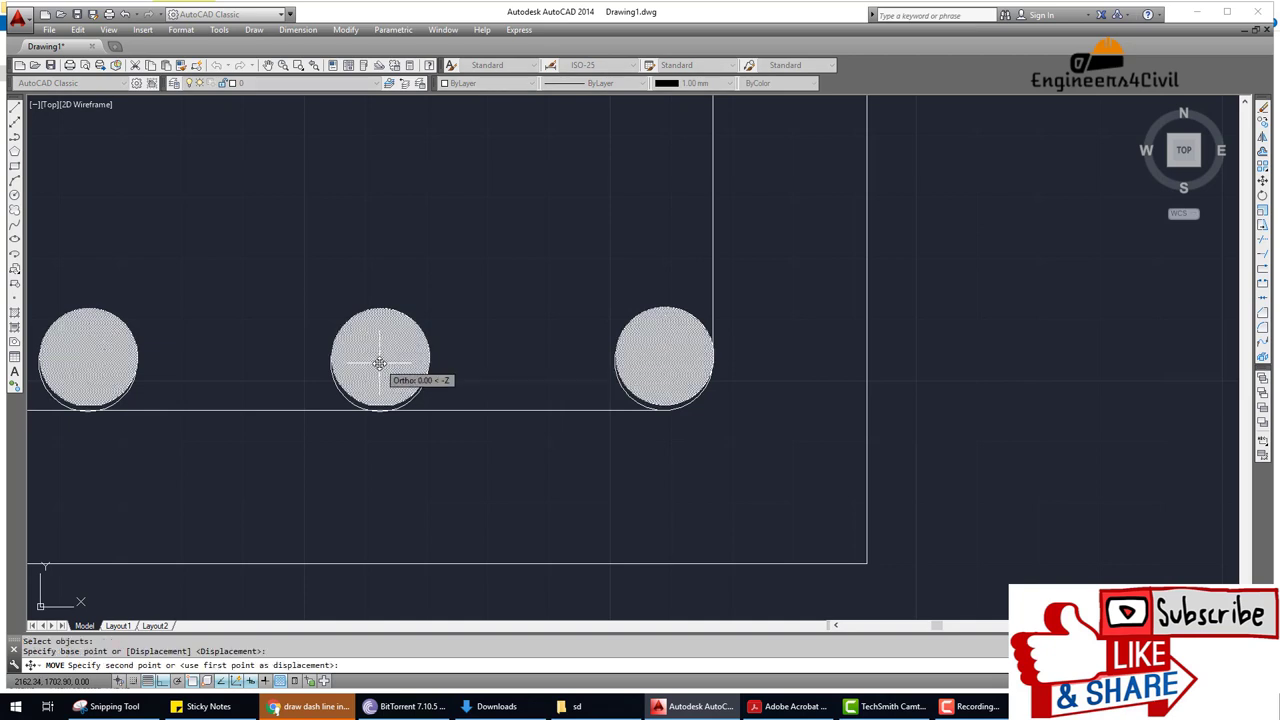
{"action": "left_click", "coordinate": [449, 366]}
{"action": "scroll", "coordinate": [455, 372], "scroll_direction": "down", "scroll_amount": 5}
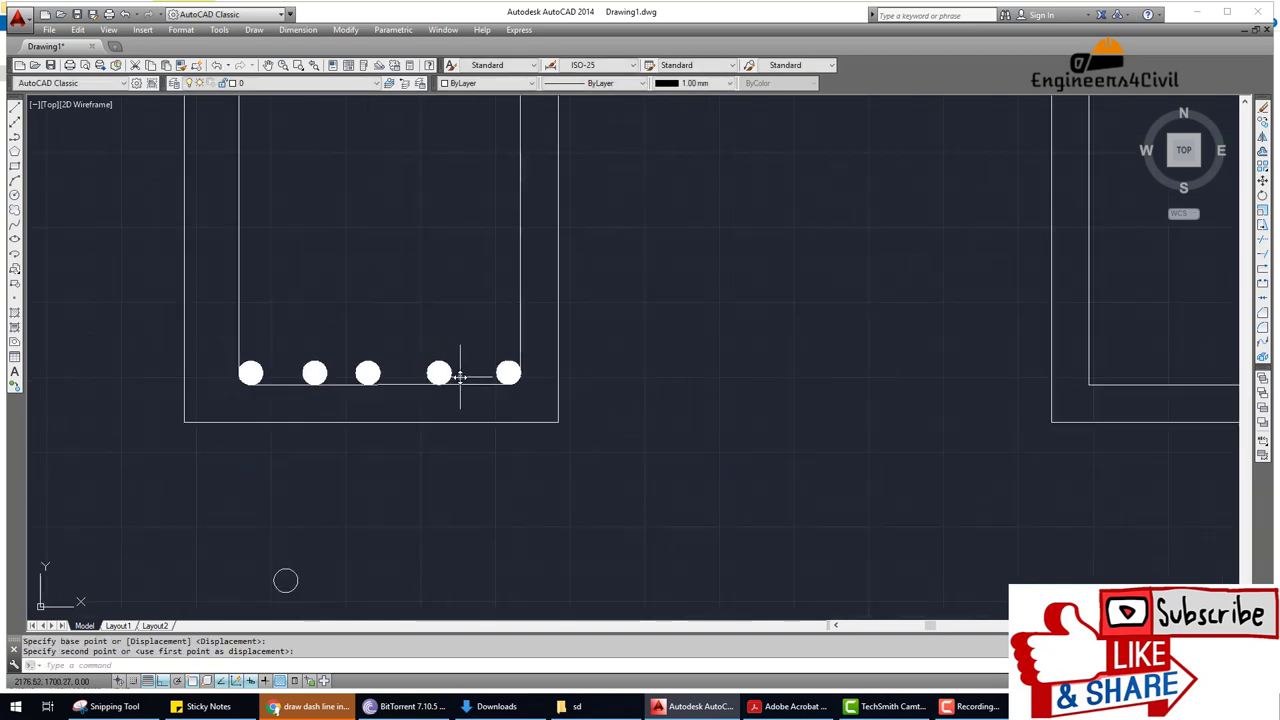
{"action": "scroll", "coordinate": [458, 380], "scroll_direction": "up", "scroll_amount": 5}
{"action": "middle_click_drag", "start_coordinate": [257, 380], "coordinate": [349, 391]}
{"action": "key", "text": "Escape"}
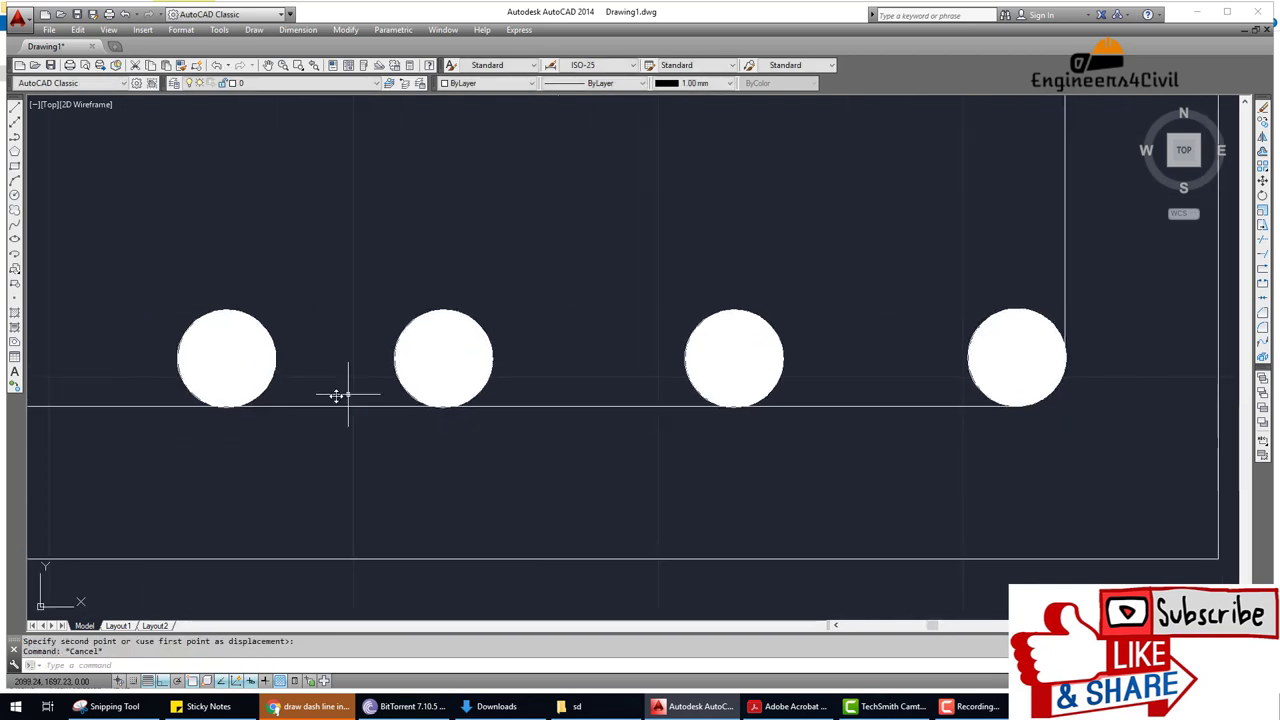
Attempt to copy a bar circle, then abandon the copy.
{"action": "type", "text": "co"}
{"action": "key", "text": "Return"}
{"action": "left_click", "coordinate": [314, 389]}
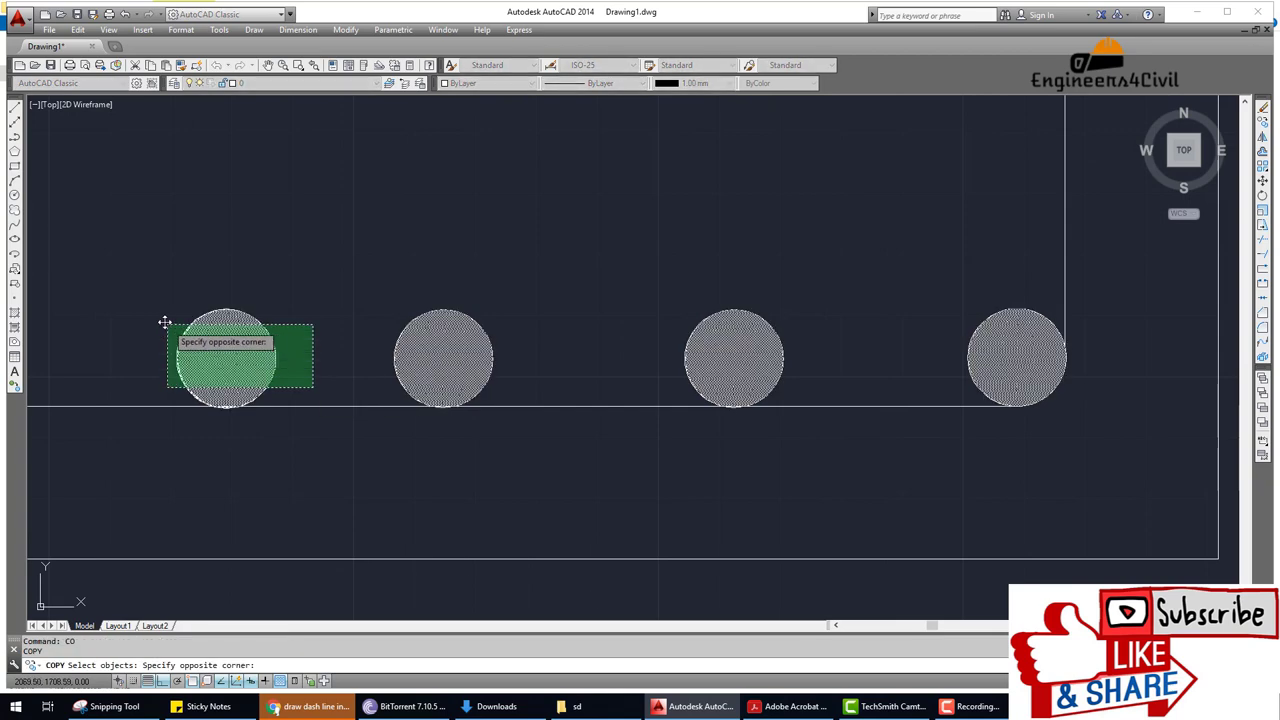
{"action": "left_click", "coordinate": [164, 321]}
{"action": "key", "text": "Return"}
{"action": "left_click", "coordinate": [231, 350]}
{"action": "scroll", "coordinate": [231, 355], "scroll_direction": "down", "scroll_amount": 2}
{"action": "scroll", "coordinate": [300, 365], "scroll_direction": "down", "scroll_amount": 3}
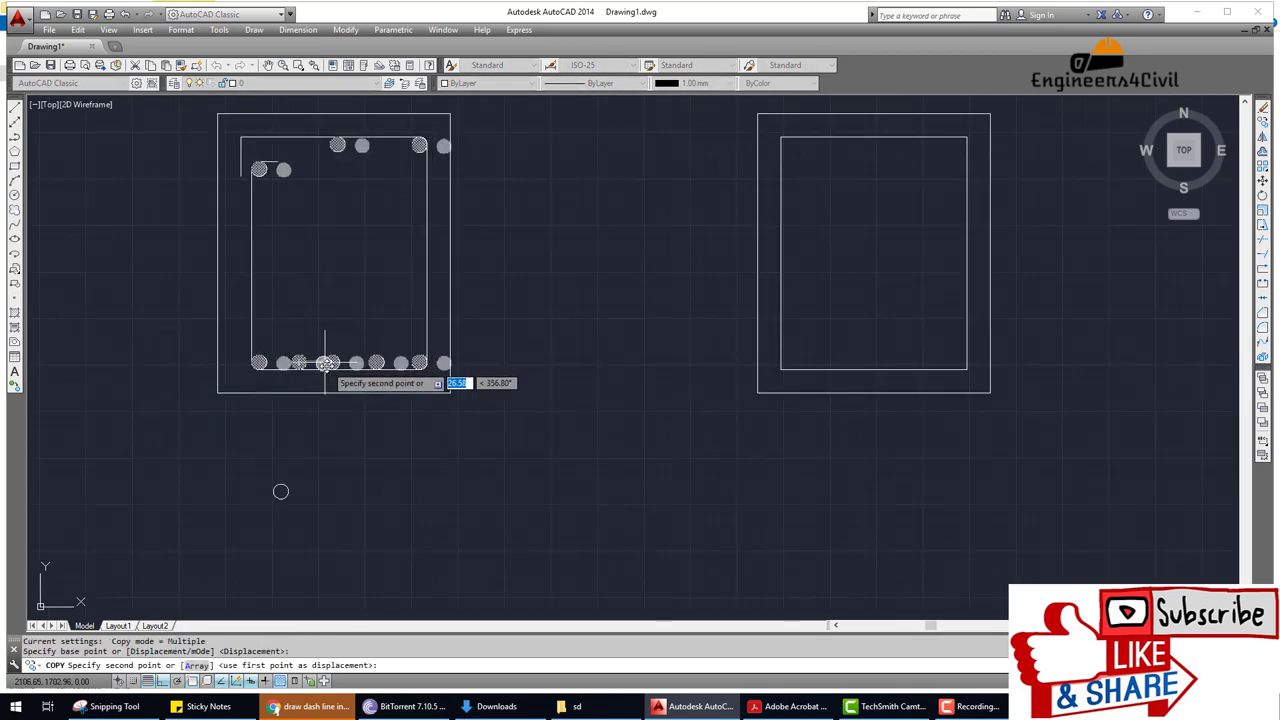
{"action": "key", "text": "Escape"}
{"action": "middle_click_drag", "start_coordinate": [727, 410], "coordinate": [664, 410]}
{"action": "key", "text": "Escape"}
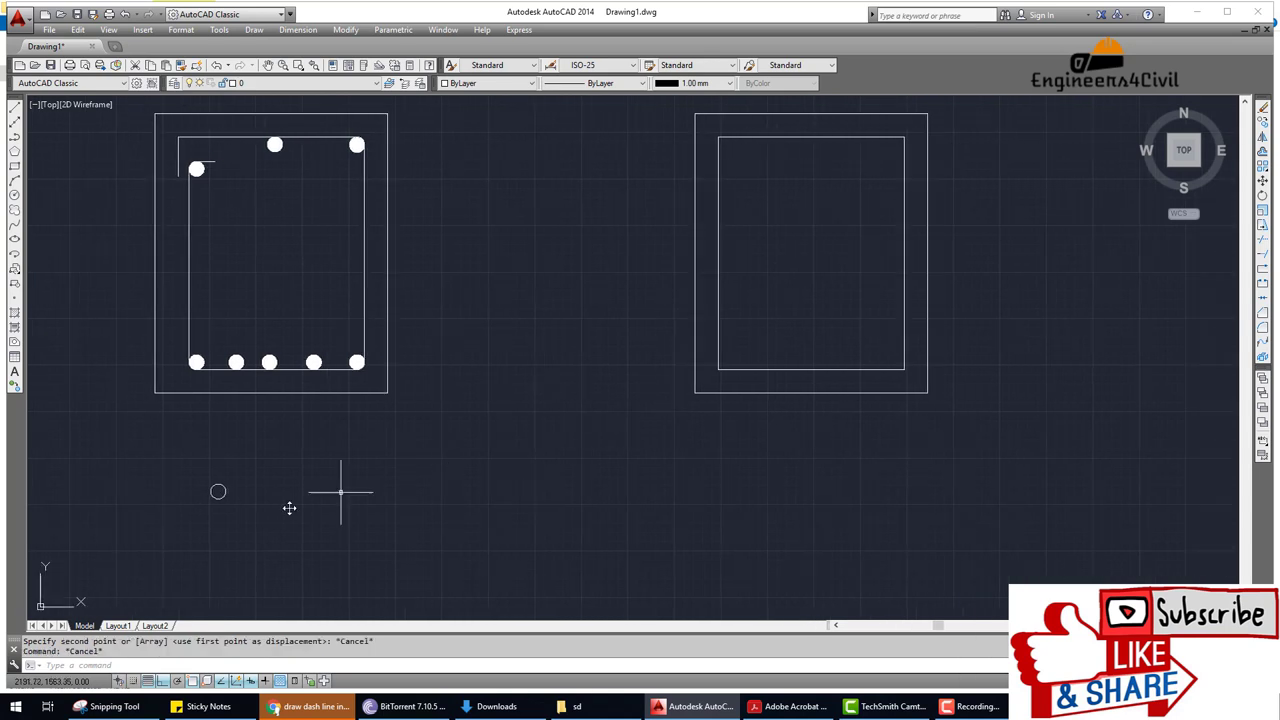
{"action": "type", "text": "co"}
{"action": "key", "text": "Return"}
With Ortho off, copy the loose circle to three positions along section YY's bottom.
{"action": "left_click", "coordinate": [250, 548]}
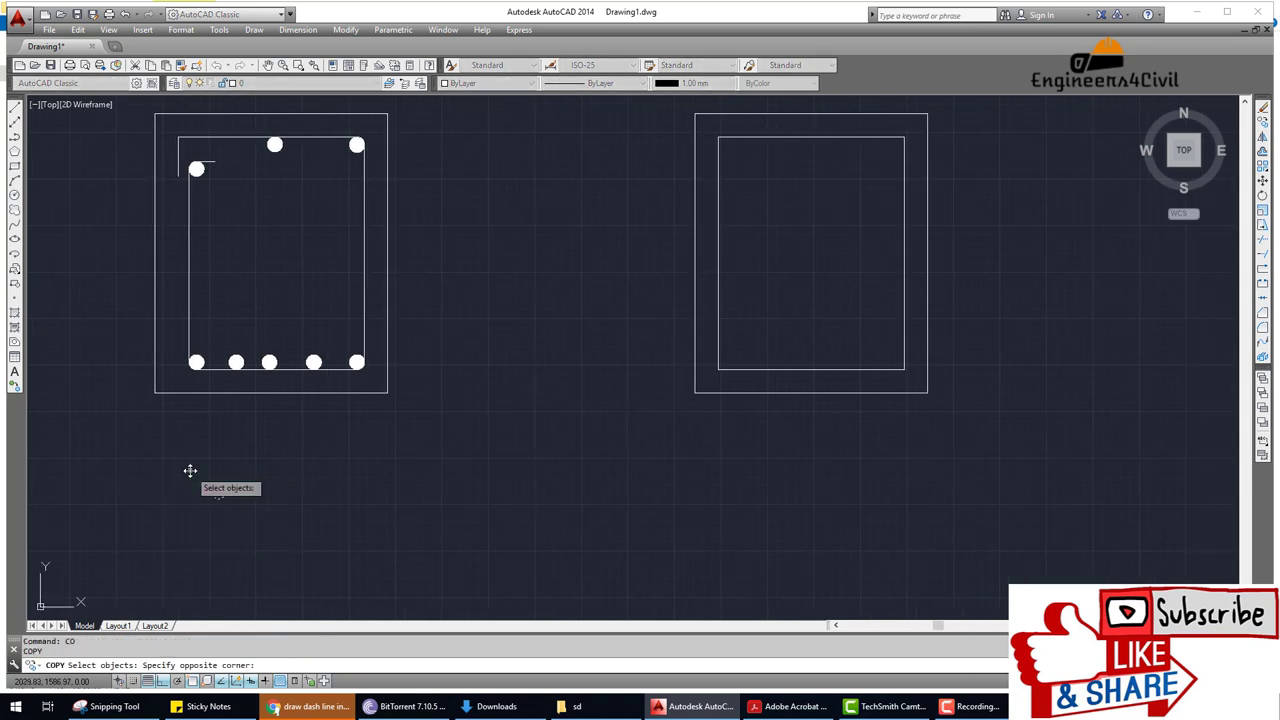
{"action": "left_click", "coordinate": [191, 471]}
{"action": "key", "text": "Return"}
{"action": "left_click", "coordinate": [218, 491]}
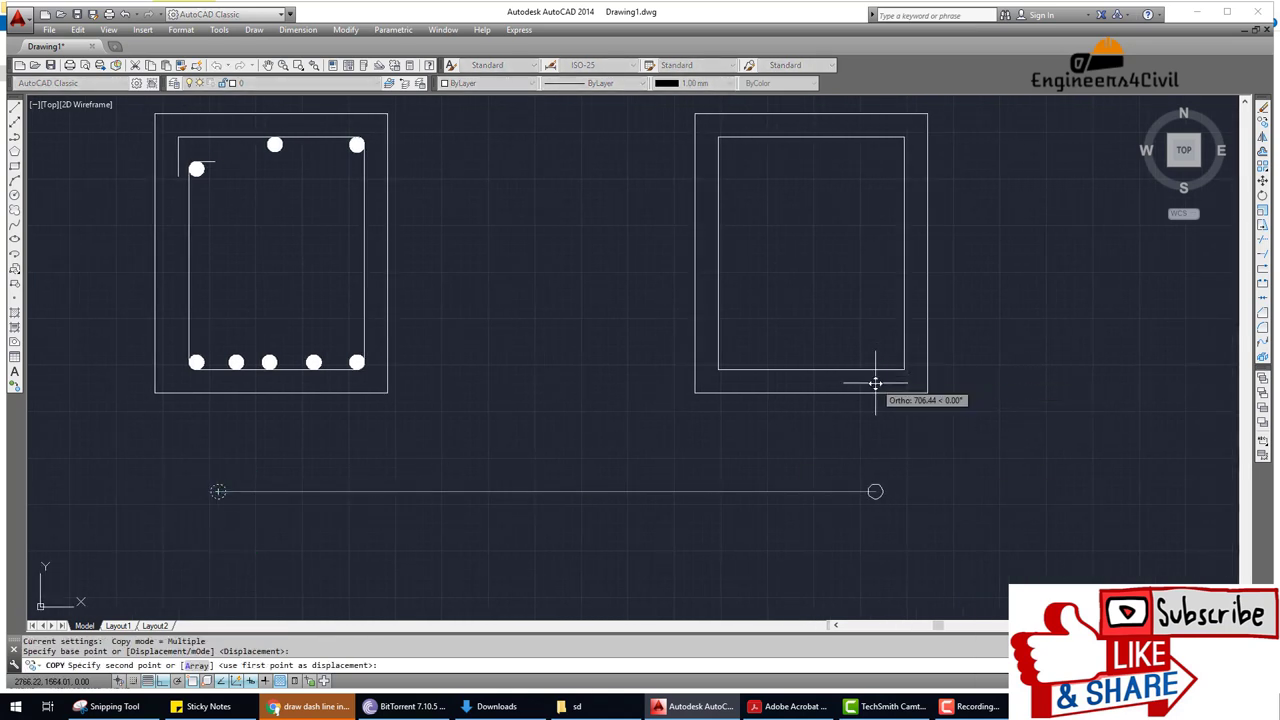
{"action": "key", "text": "F8"}
{"action": "scroll", "coordinate": [895, 386], "scroll_direction": "up", "scroll_amount": 5}
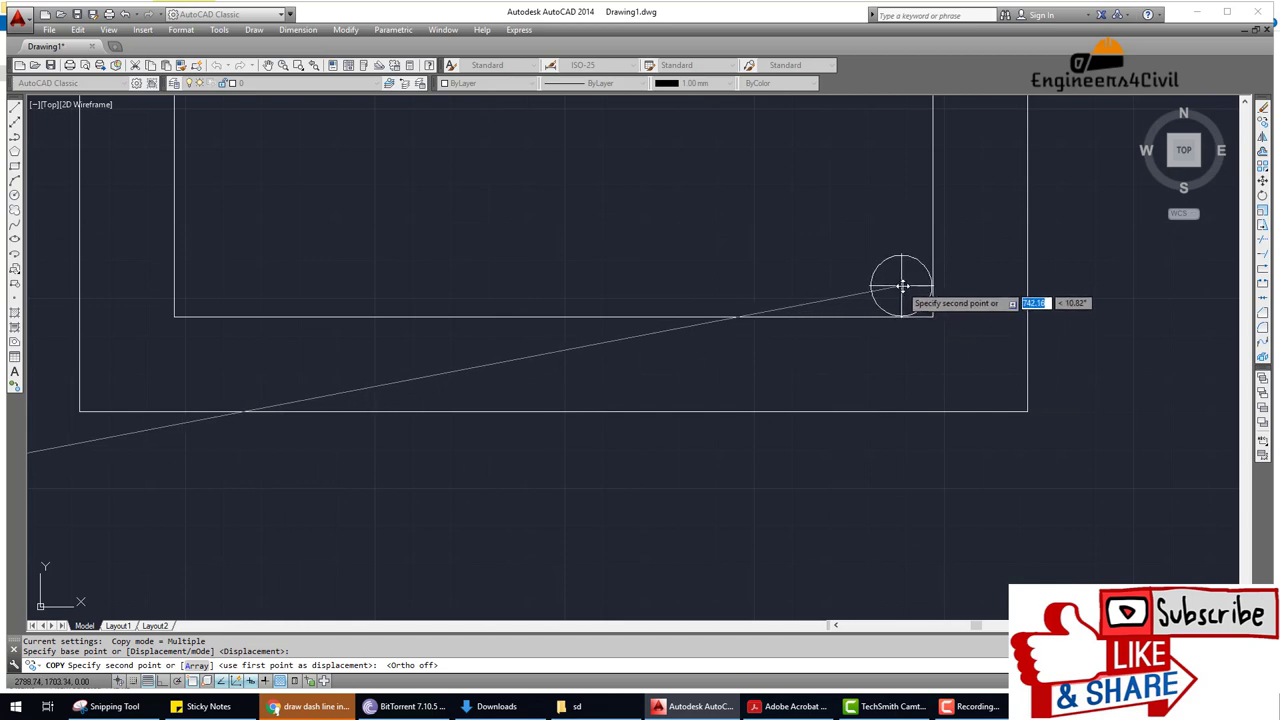
{"action": "left_click", "coordinate": [897, 290]}
{"action": "scroll", "coordinate": [680, 325], "scroll_direction": "down", "scroll_amount": 2}
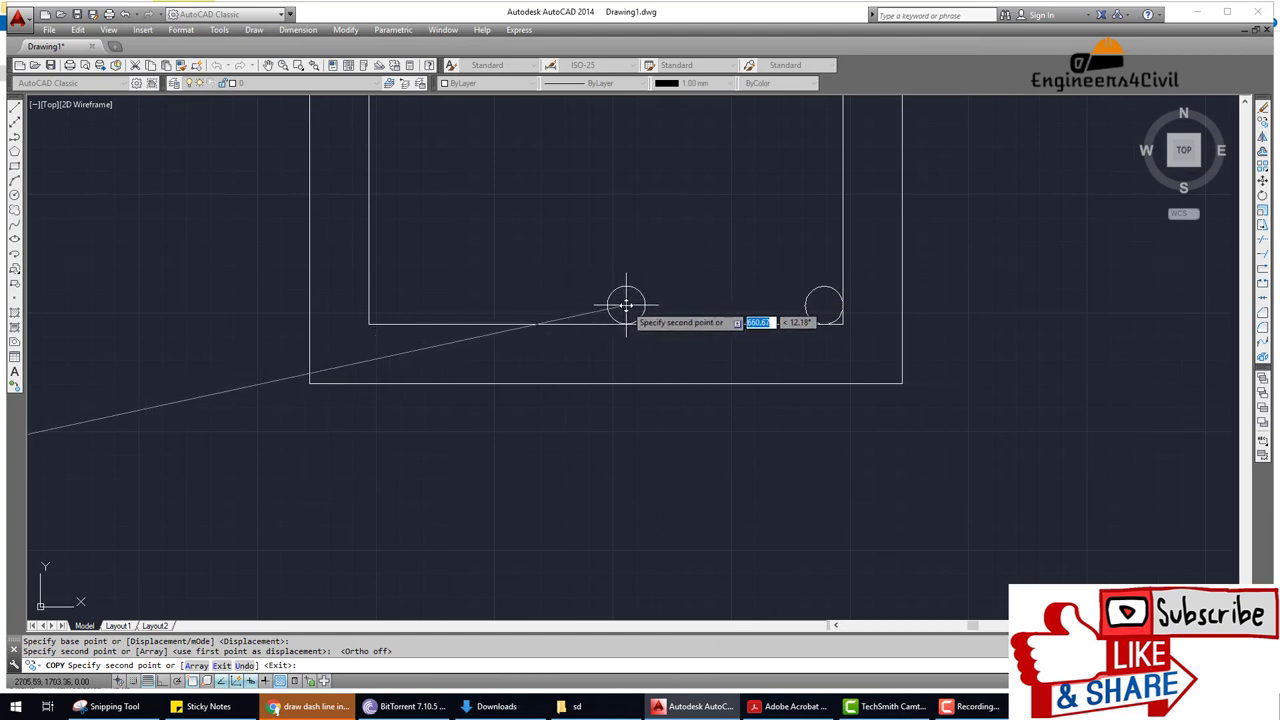
{"action": "left_click", "coordinate": [626, 304]}
{"action": "left_click", "coordinate": [449, 306]}
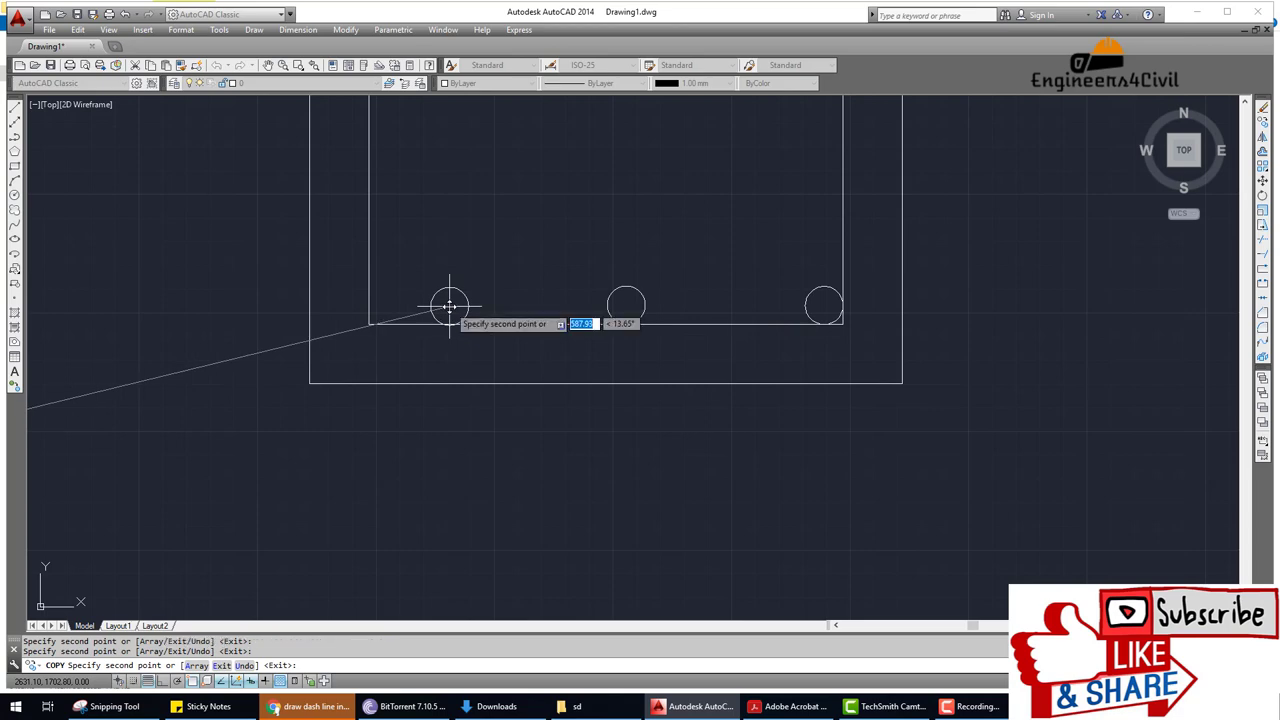
{"action": "scroll", "coordinate": [571, 273], "scroll_direction": "down", "scroll_amount": 5}
{"action": "scroll", "coordinate": [725, 388], "scroll_direction": "up", "scroll_amount": 2}
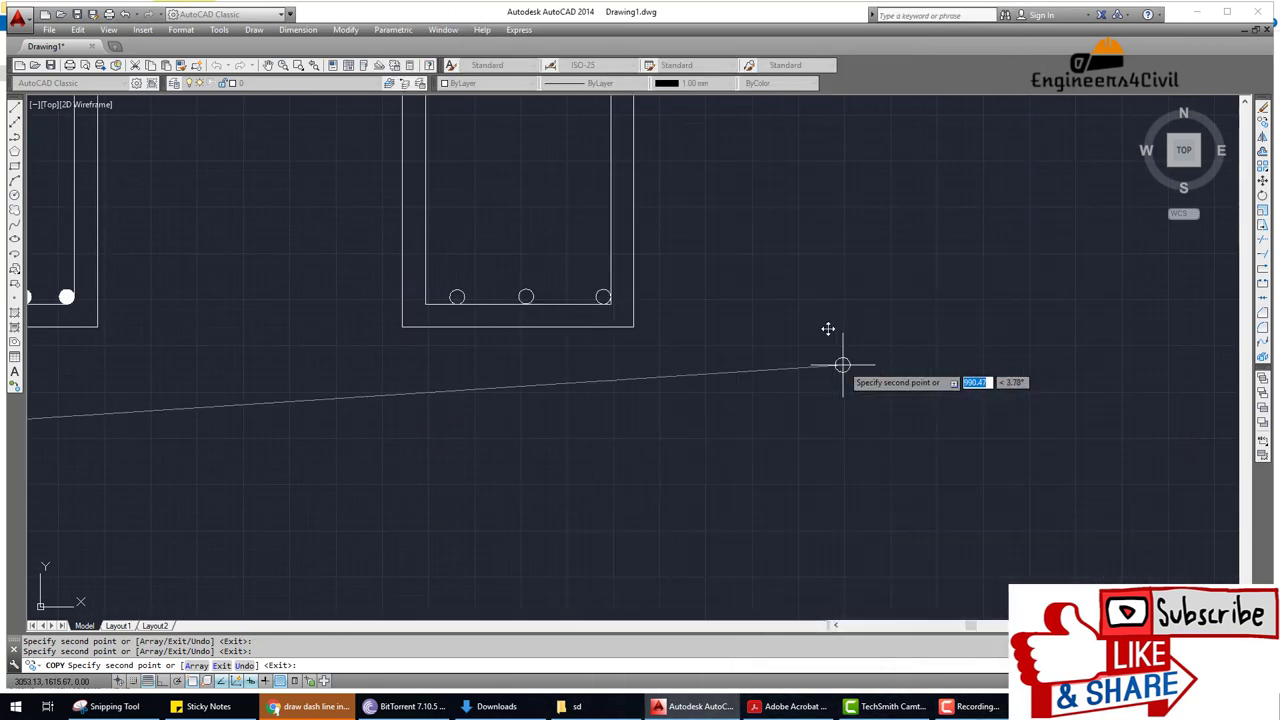
Copy four bar circles across the top of section YY, right to left.
{"action": "middle_click_drag", "start_coordinate": [665, 246], "coordinate": [667, 254]}
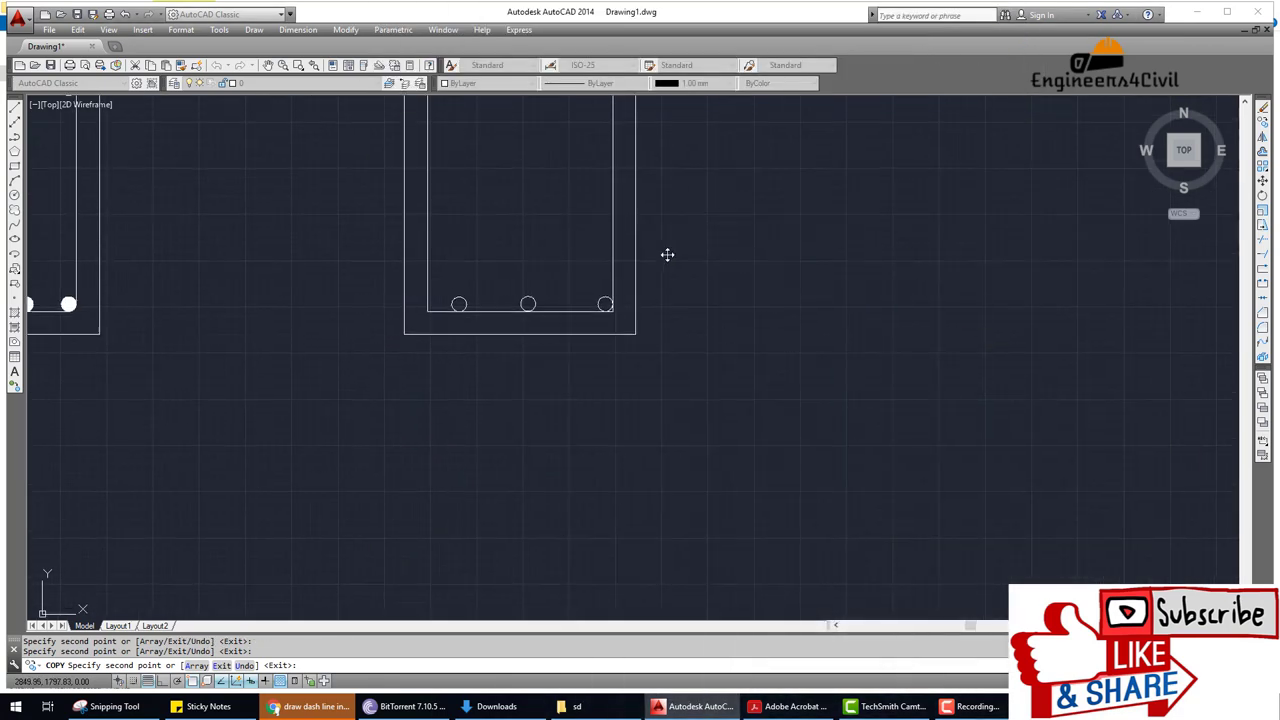
{"action": "scroll", "coordinate": [667, 254], "scroll_direction": "up", "scroll_amount": 2}
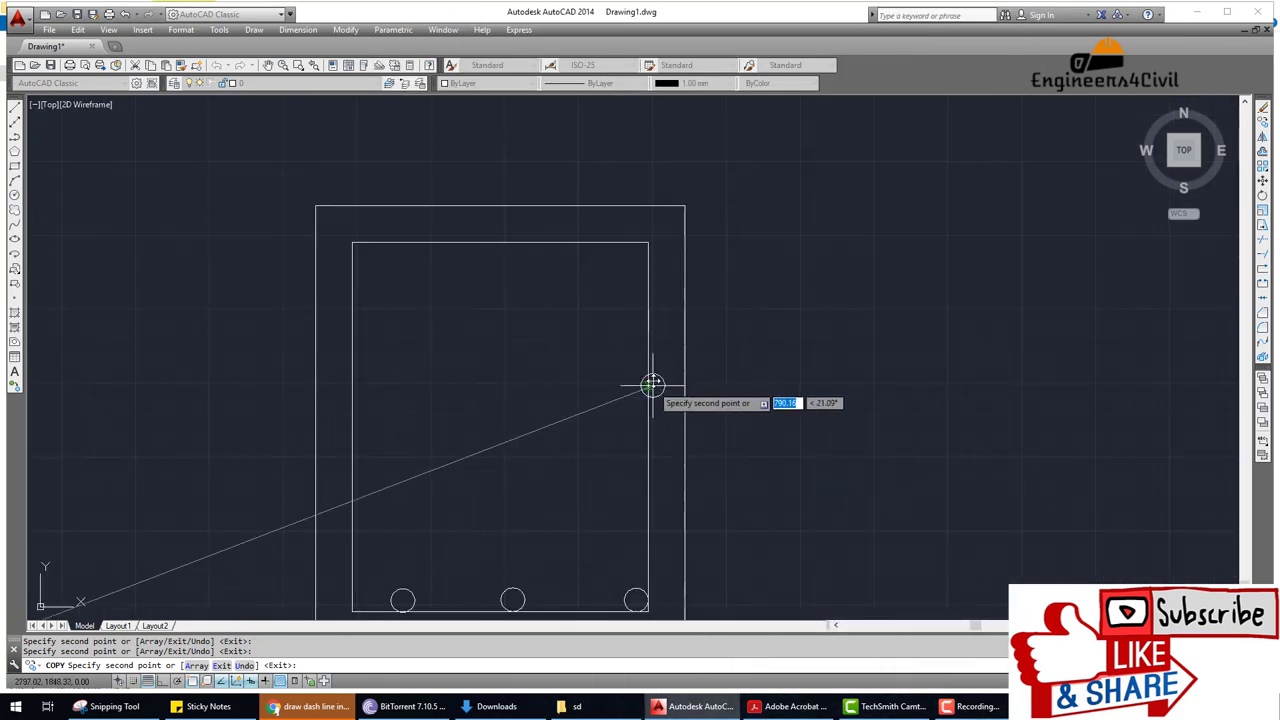
{"action": "left_click", "coordinate": [635, 254]}
{"action": "left_click", "coordinate": [566, 254]}
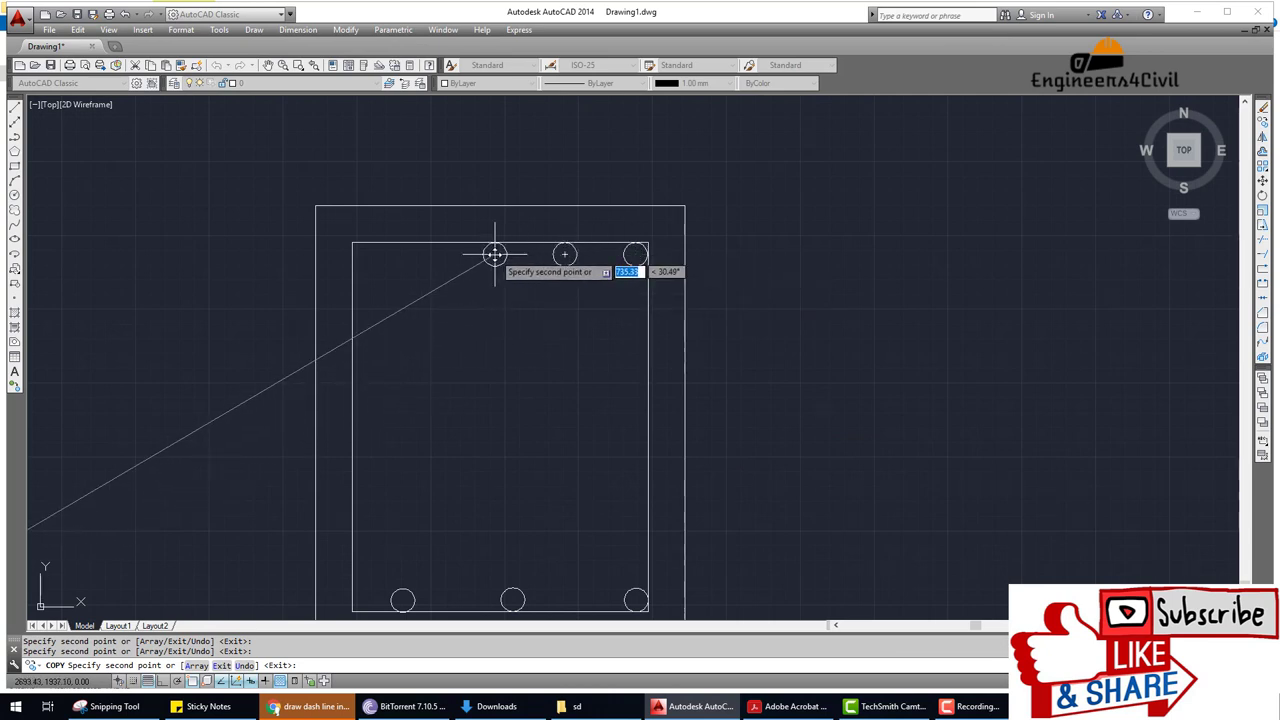
{"action": "left_click", "coordinate": [495, 254]}
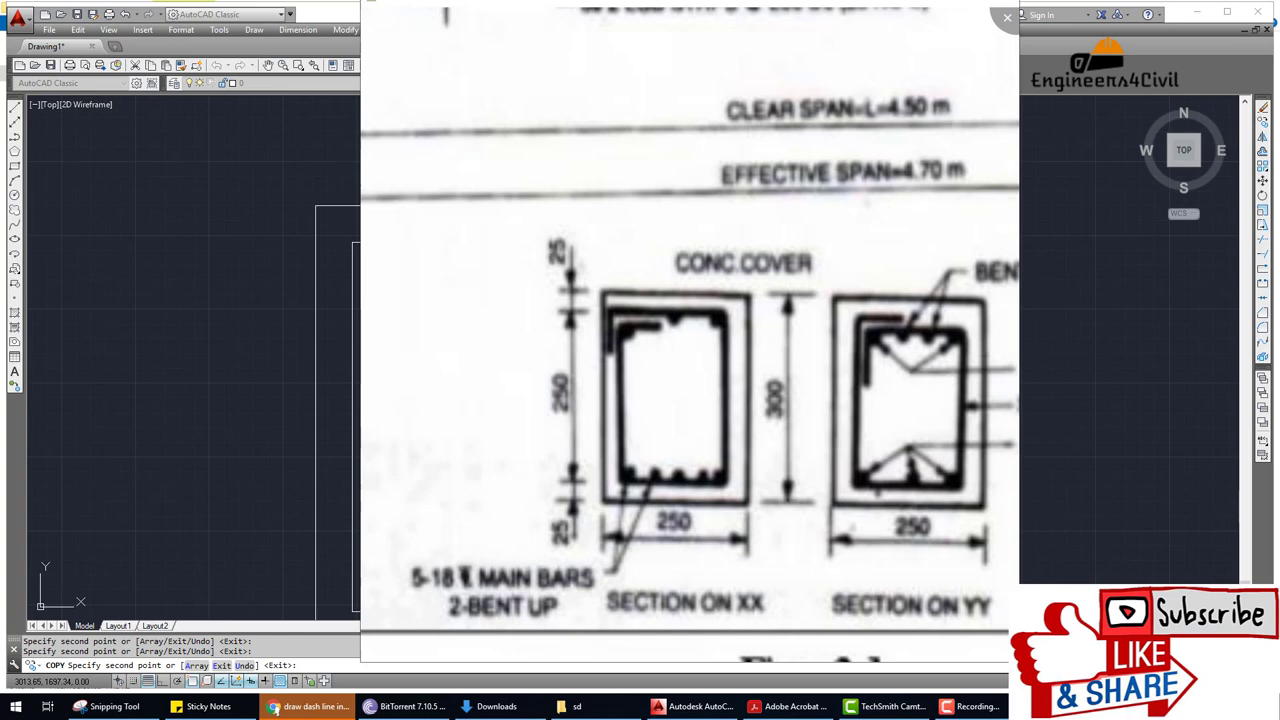
{"action": "key", "text": "alt+Tab"}
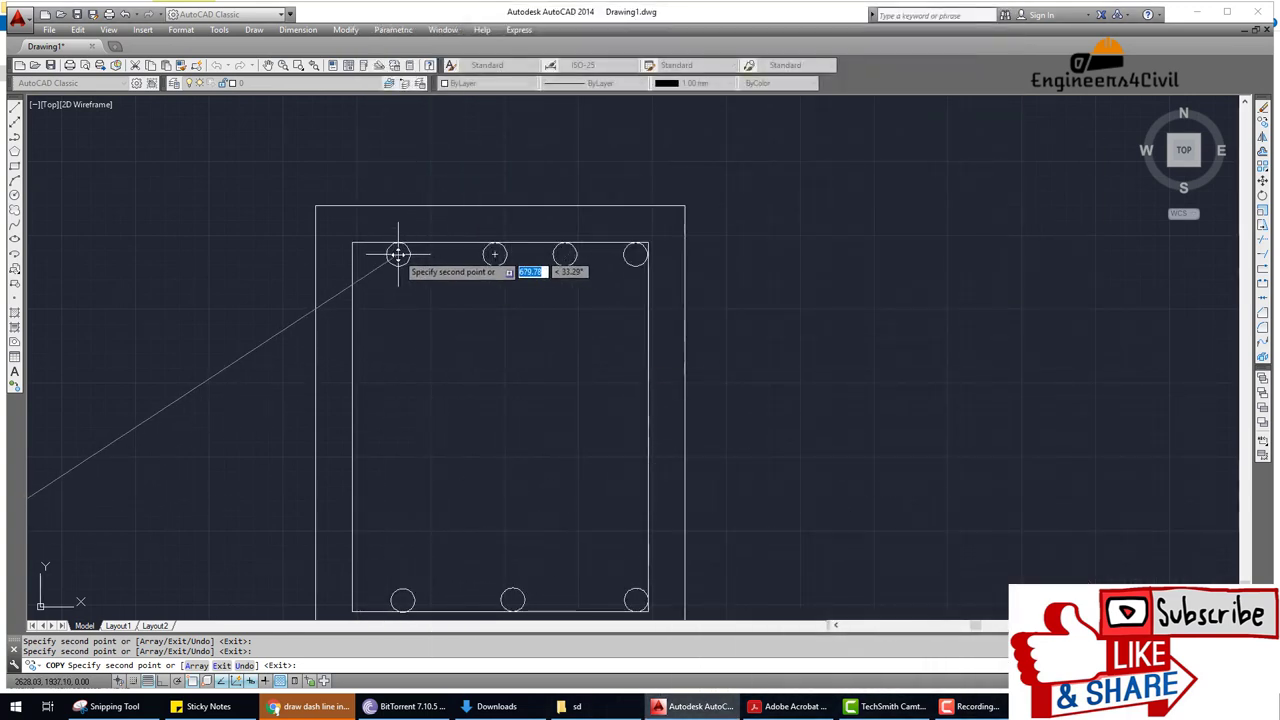
{"action": "left_click", "coordinate": [398, 254]}
{"action": "key", "text": "Return"}
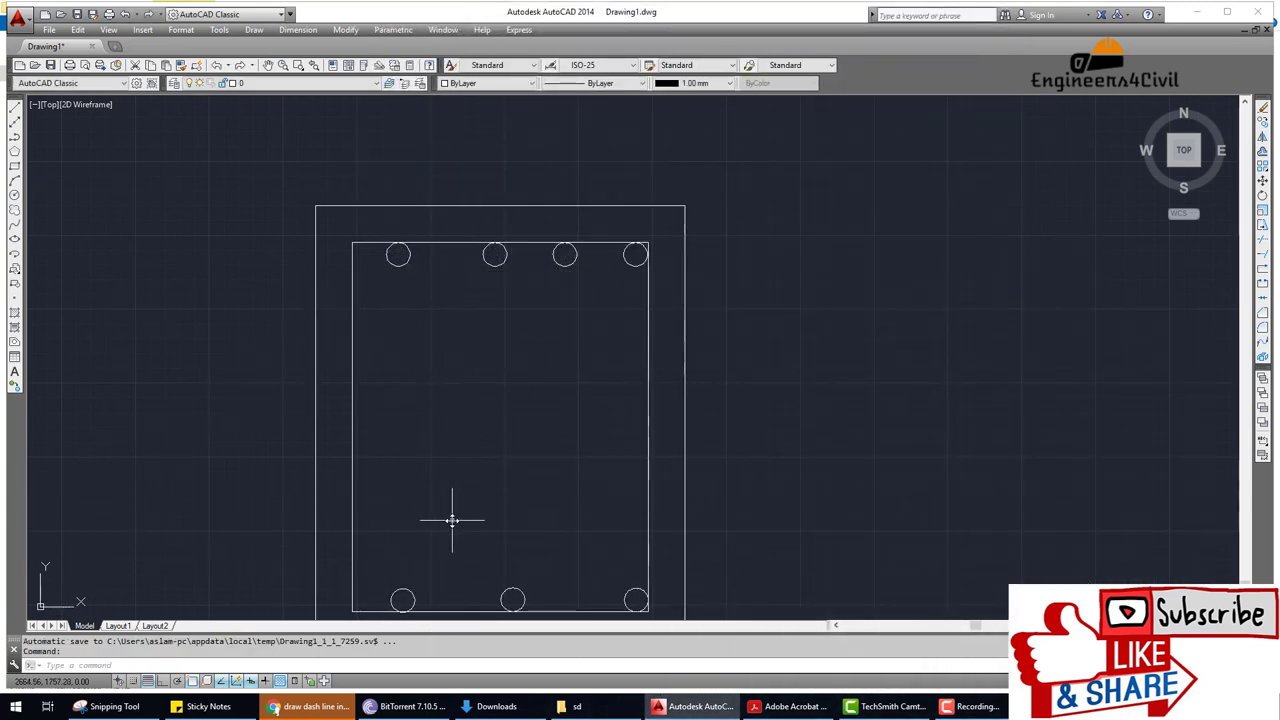
Move section YY's bottom-left bar into the bottom-left cover corner.
{"action": "type", "text": "m"}
{"action": "key", "text": "Return"}
{"action": "left_click", "coordinate": [413, 600]}
{"action": "key", "text": "Return"}
{"action": "left_click", "coordinate": [402, 600]}
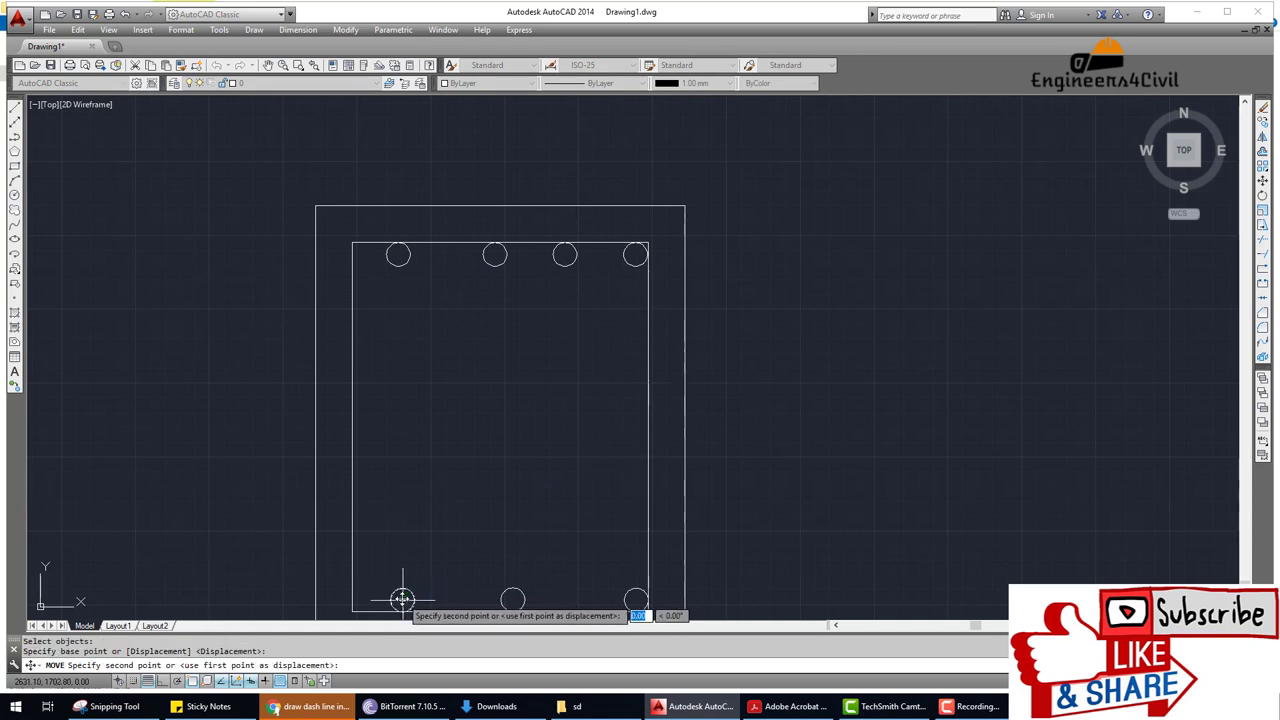
{"action": "left_click", "coordinate": [363, 598]}
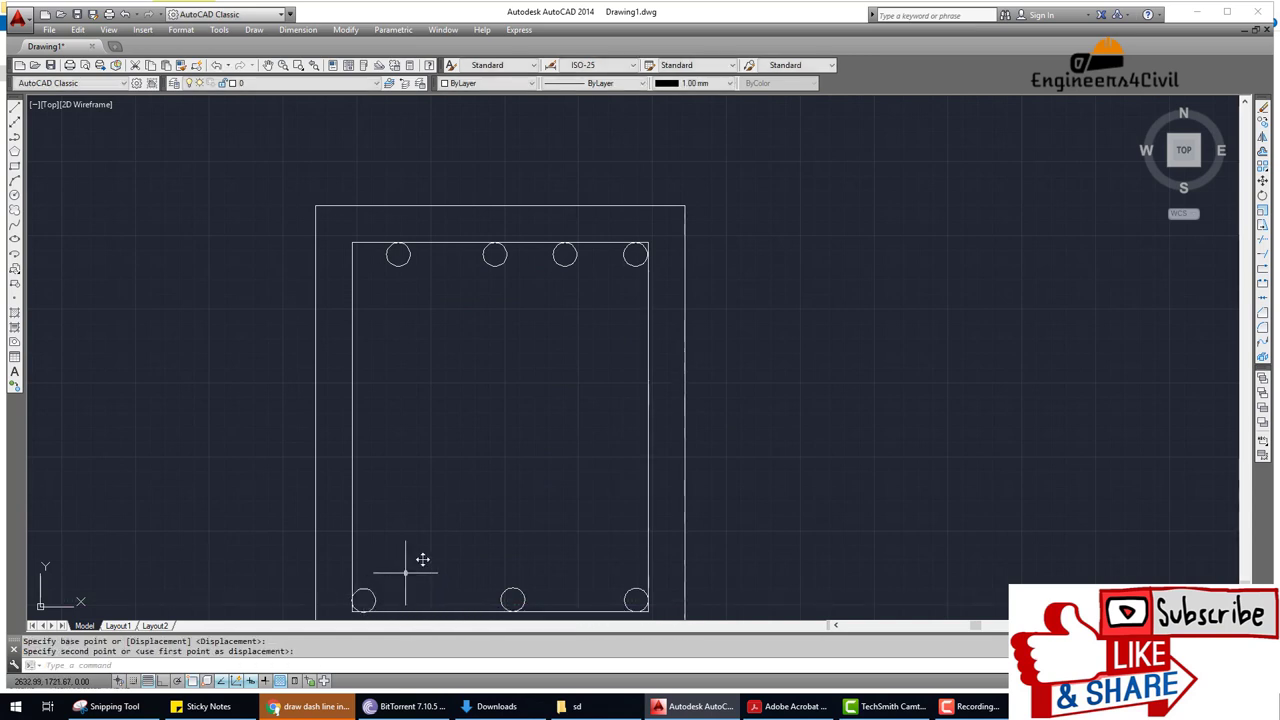
{"action": "scroll", "coordinate": [479, 463], "scroll_direction": "down", "scroll_amount": 2}
{"action": "key", "text": "Escape"}
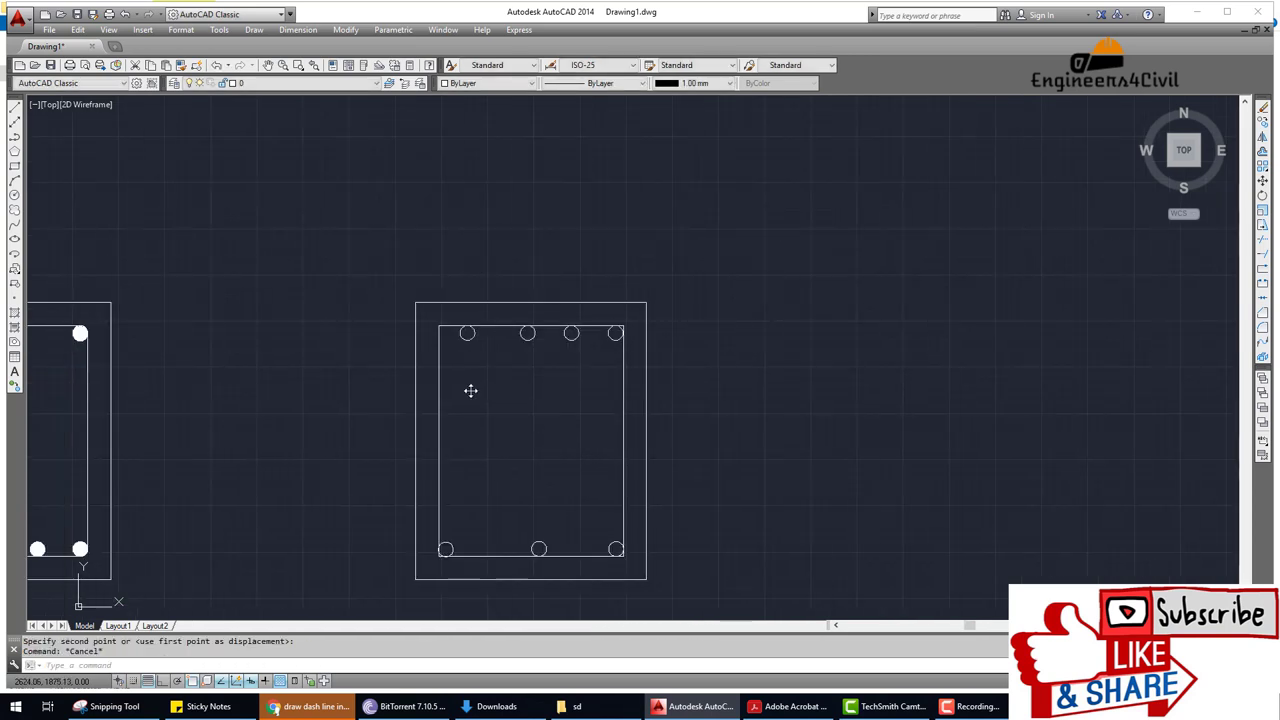
{"action": "scroll", "coordinate": [471, 391], "scroll_direction": "up", "scroll_amount": 4}
{"action": "type", "text": "L"}
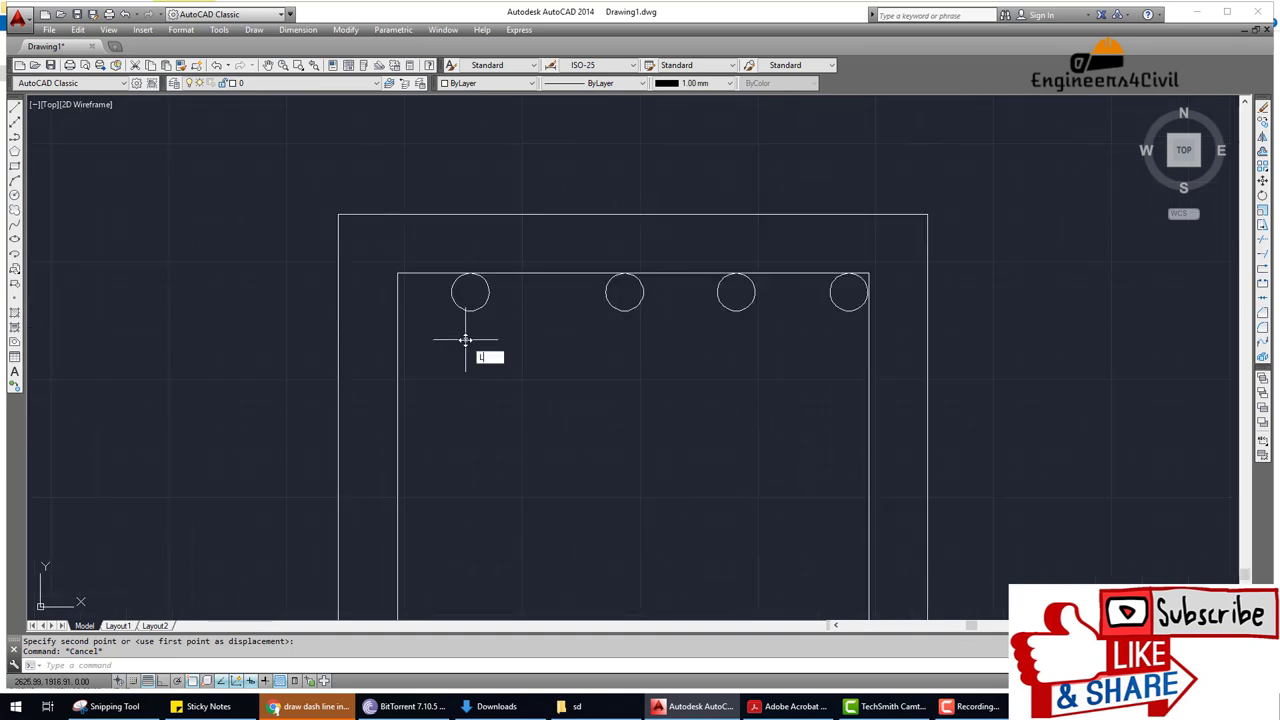
Draw a short vertical hook line down from the top-left bar's underside with Ortho on.
{"action": "key", "text": "Return"}
{"action": "left_click", "coordinate": [452, 292]}
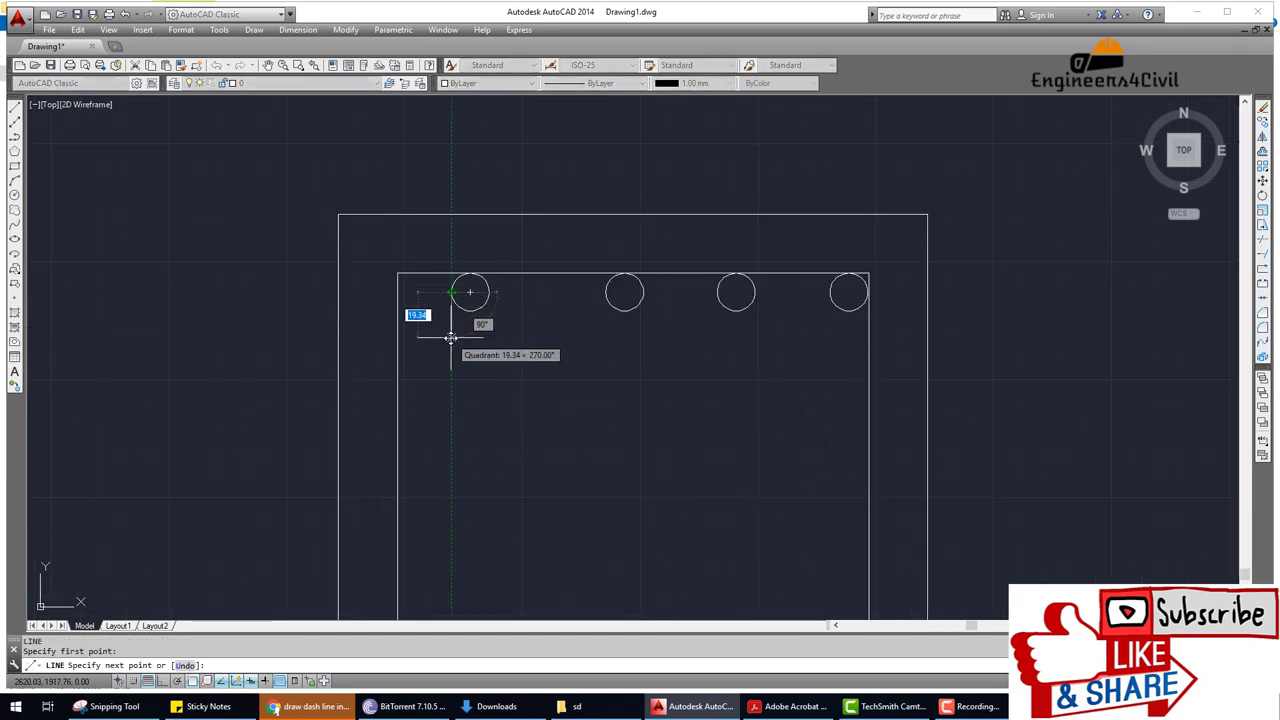
{"action": "key", "text": "F8"}
{"action": "left_click", "coordinate": [451, 342]}
{"action": "key", "text": "Return"}
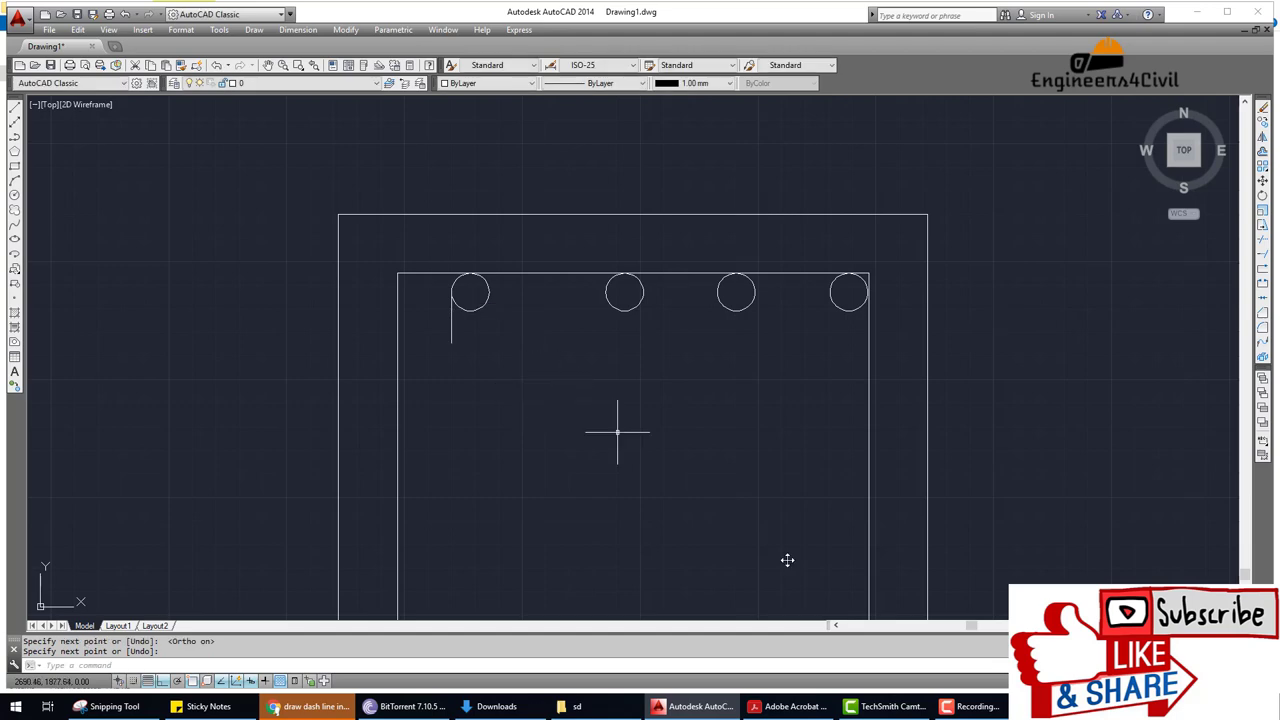
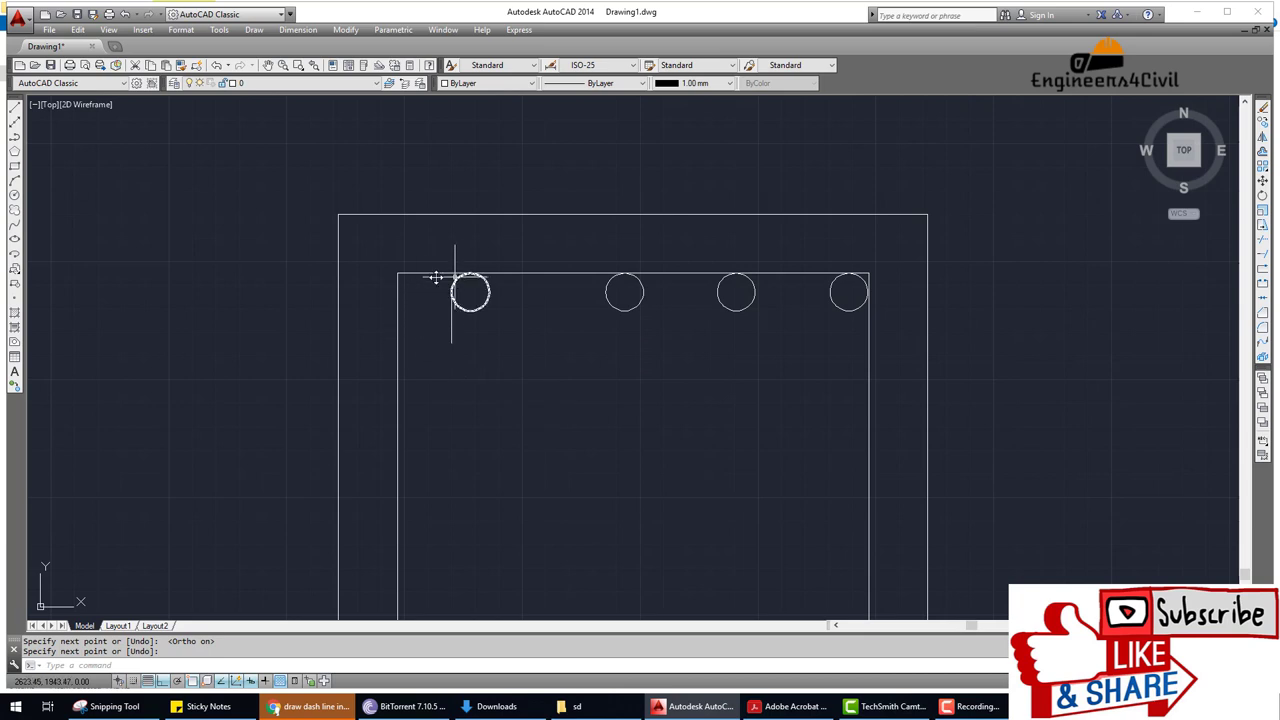
Stretch the left stirrup line's top end upward above the section's top edge.
{"action": "key", "text": "Escape"}
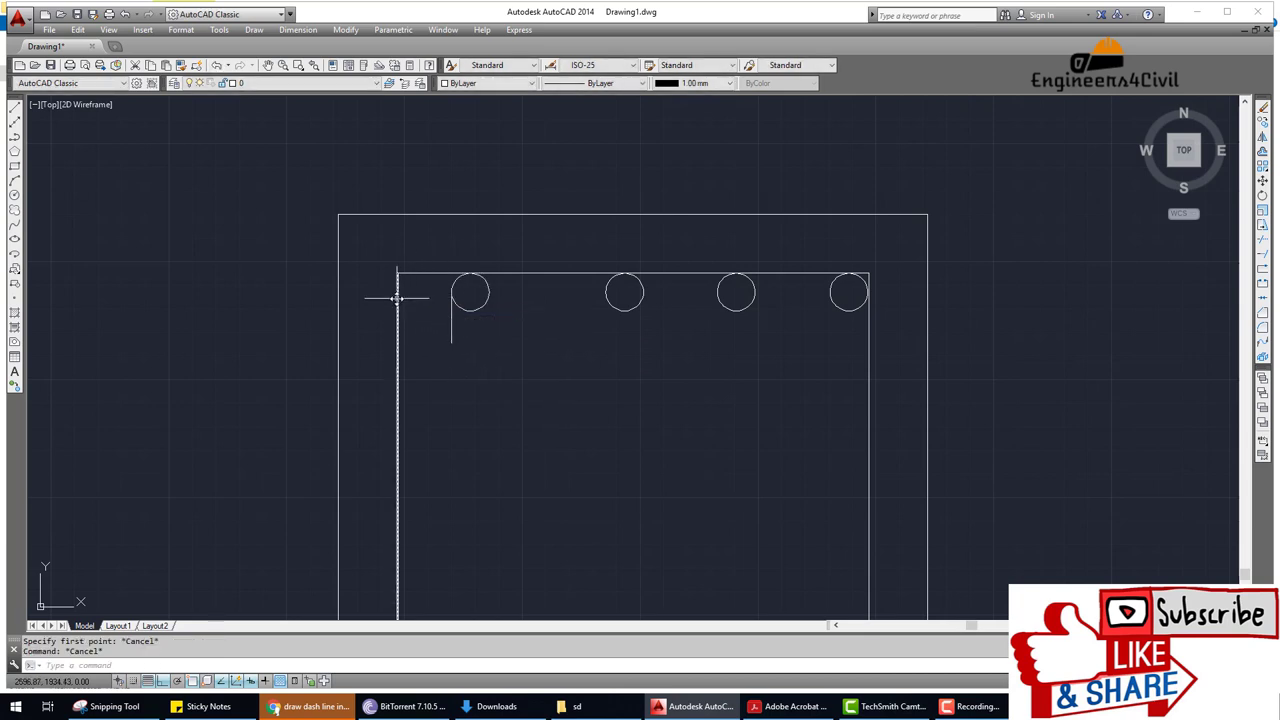
{"action": "left_click", "coordinate": [399, 283]}
{"action": "left_click", "coordinate": [397, 273]}
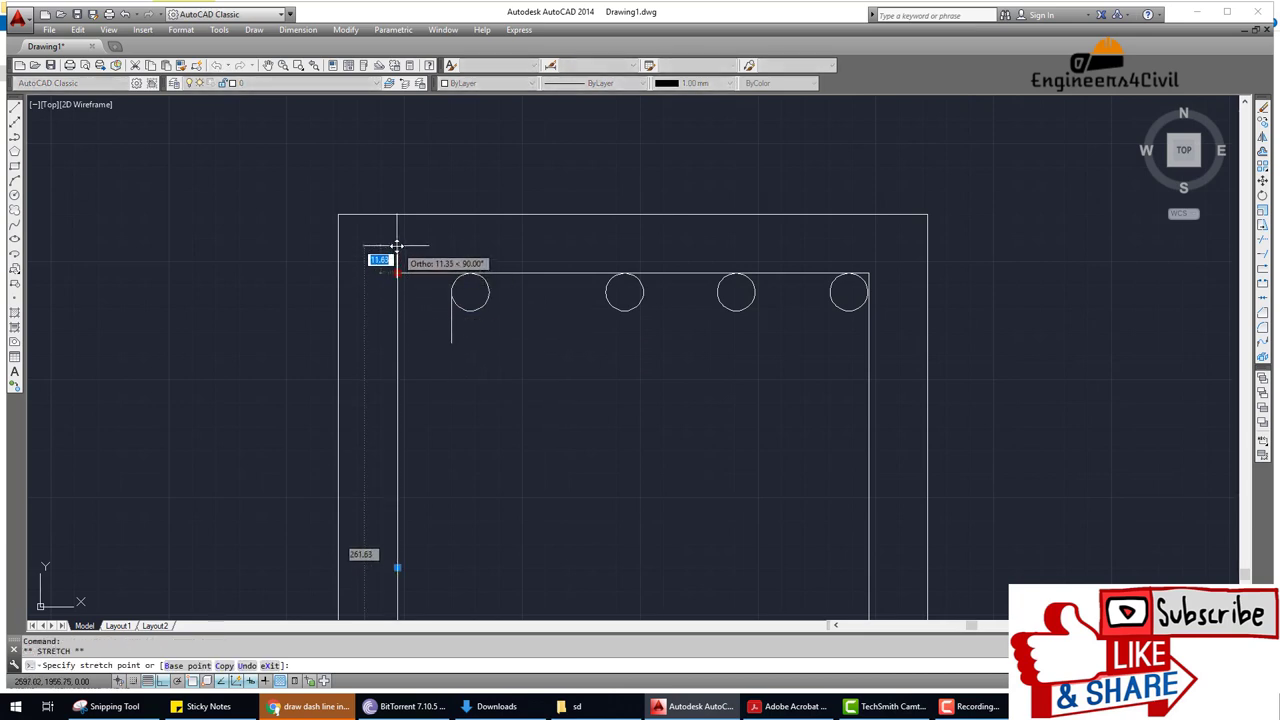
{"action": "left_click", "coordinate": [397, 251]}
Draw a short horizontal hook running right from the extended stirrup line's top.
{"action": "key", "text": "Return"}
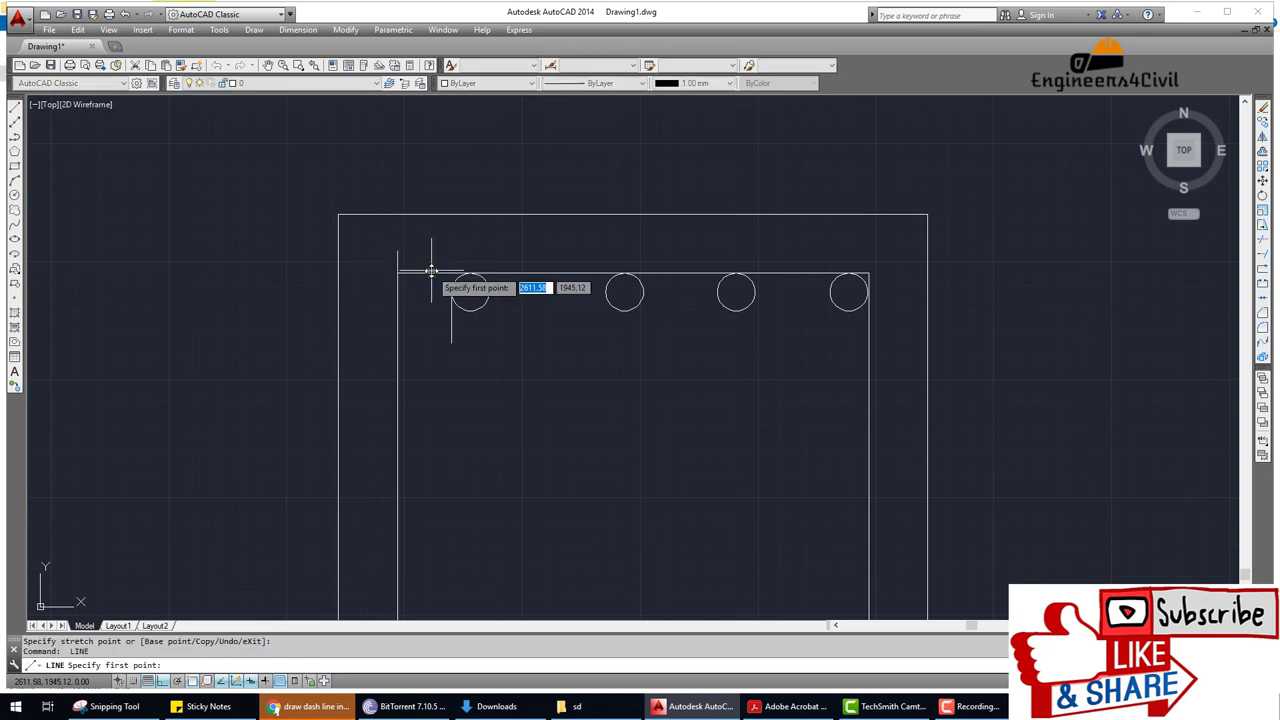
{"action": "key", "text": "Escape"}
{"action": "key", "text": "Return"}
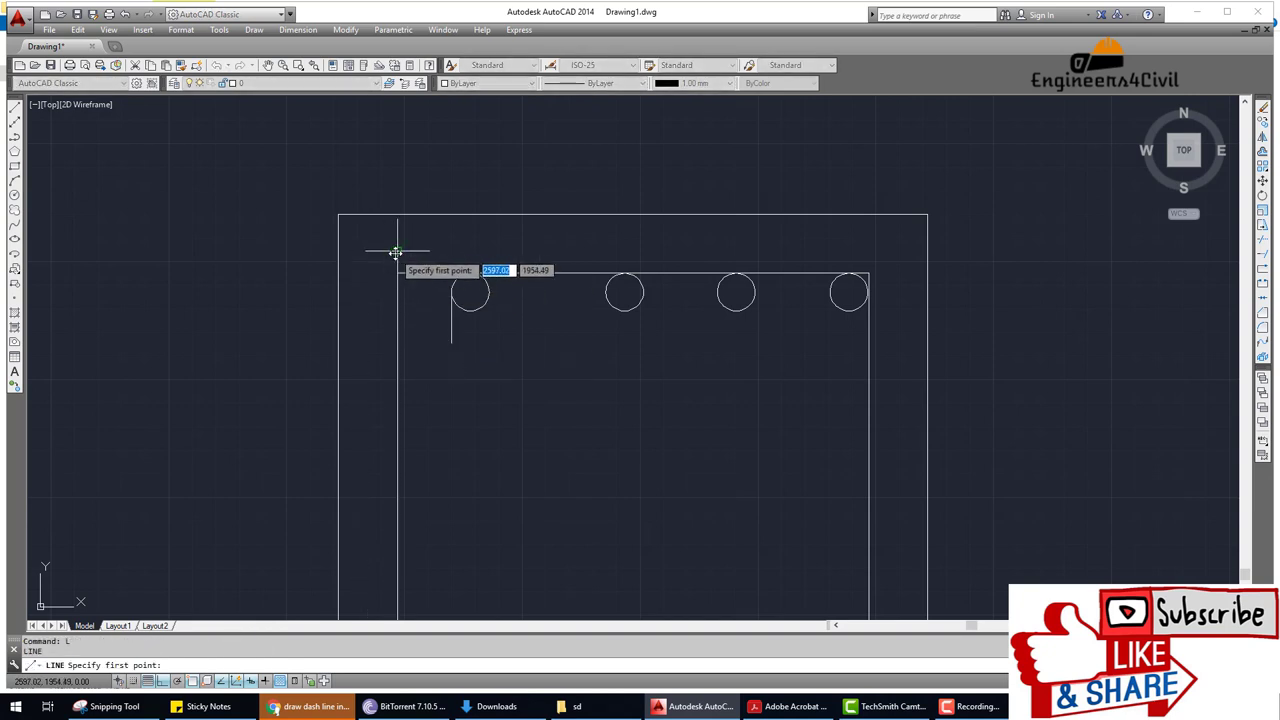
{"action": "left_click", "coordinate": [397, 251]}
{"action": "left_click", "coordinate": [500, 251]}
{"action": "key", "text": "Return"}
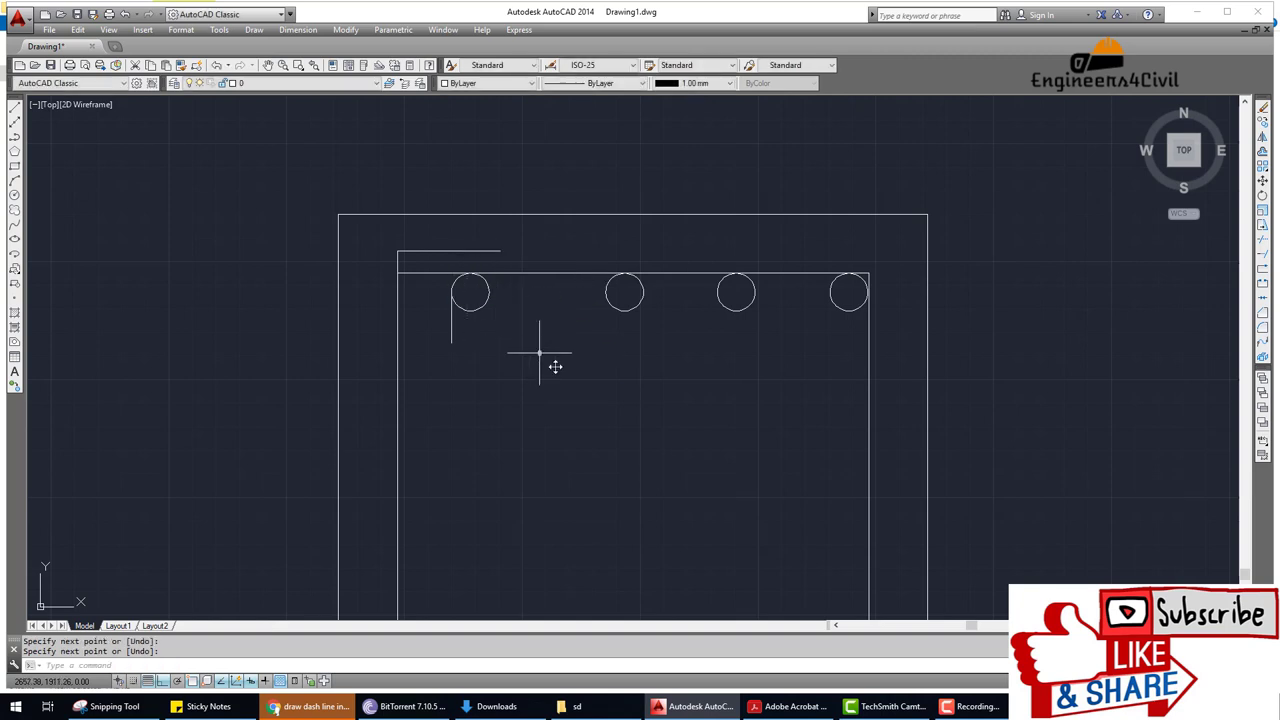
{"action": "type", "text": "Tr"}
{"action": "key", "text": "Return"}
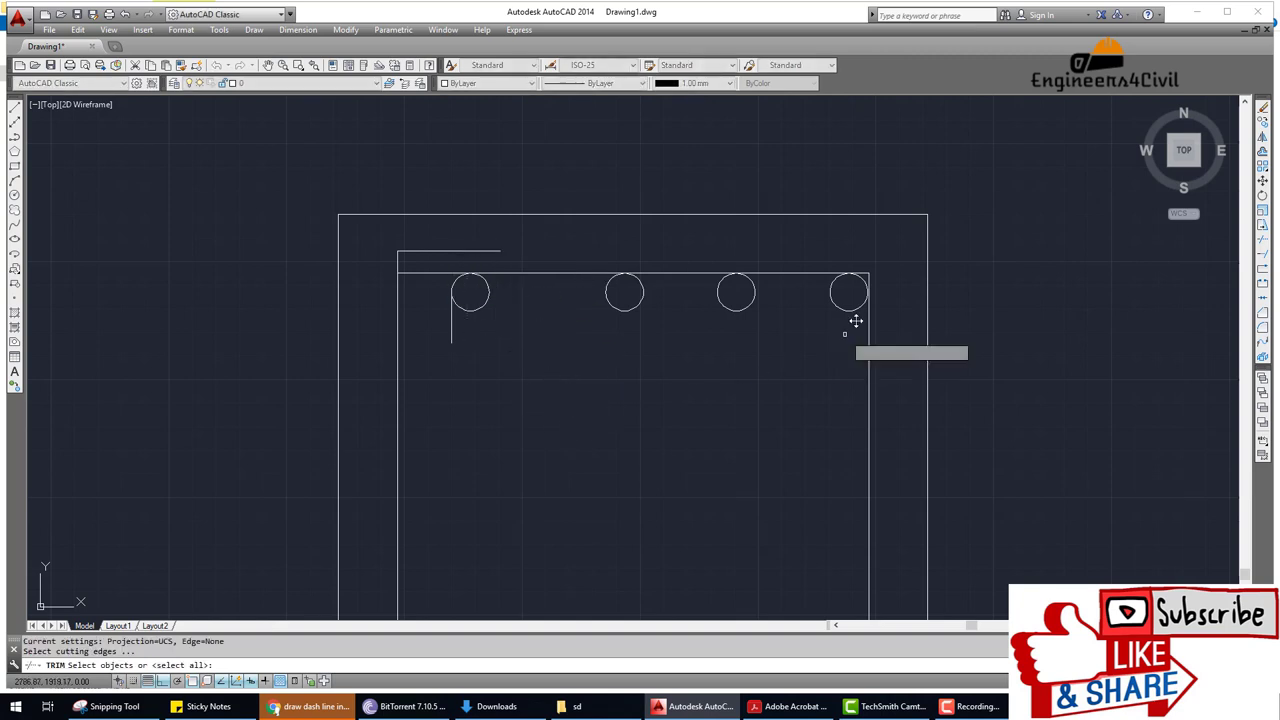
{"action": "key", "text": "Return"}
{"action": "scroll", "coordinate": [882, 281], "scroll_direction": "up", "scroll_amount": 8}
Move the top-right corner bar circle against the right stirrup line.
{"action": "key", "text": "Escape"}
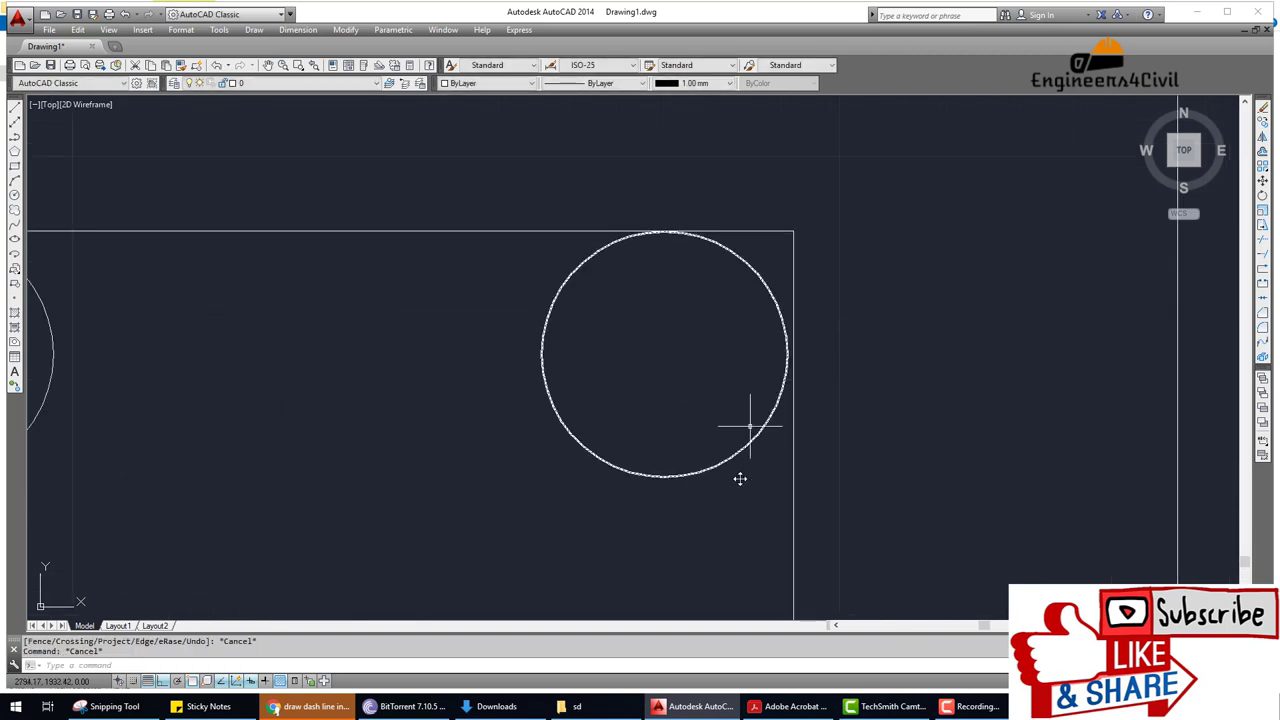
{"action": "type", "text": "m"}
{"action": "key", "text": "Return"}
{"action": "left_click", "coordinate": [749, 537]}
{"action": "left_click", "coordinate": [698, 410]}
{"action": "key", "text": "Return"}
{"action": "left_click", "coordinate": [681, 368]}
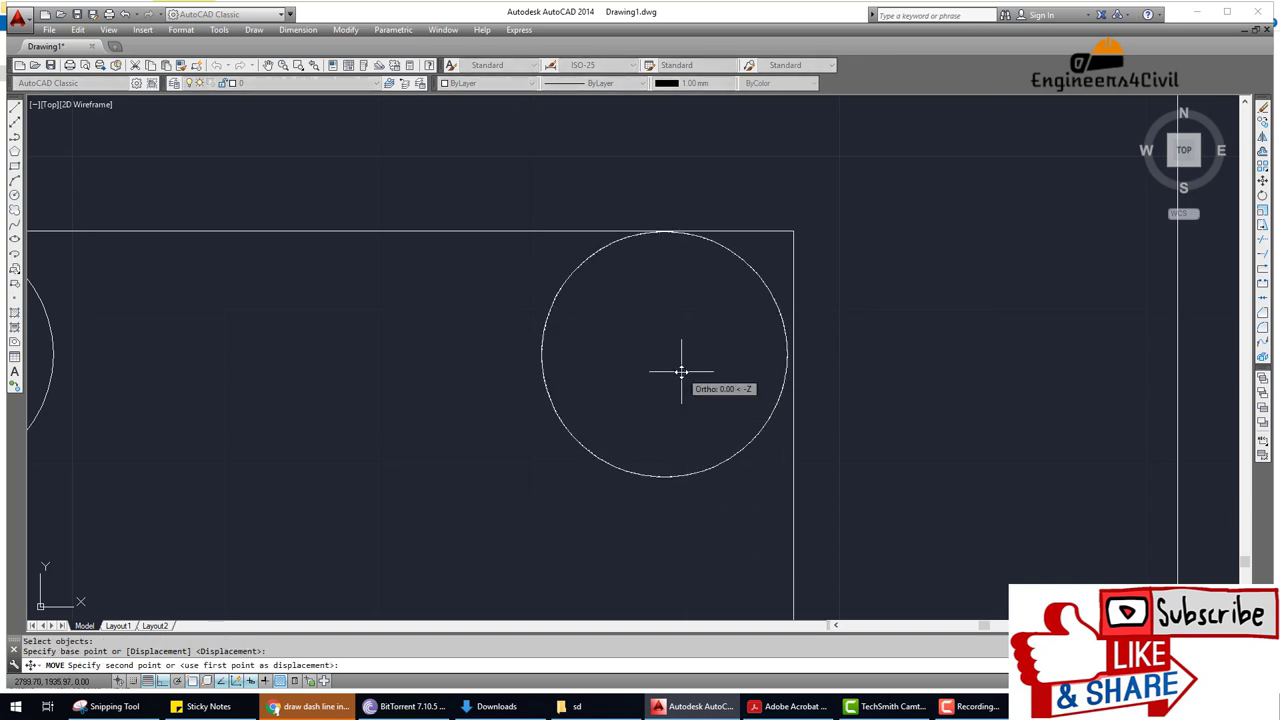
{"action": "left_click", "coordinate": [688, 372]}
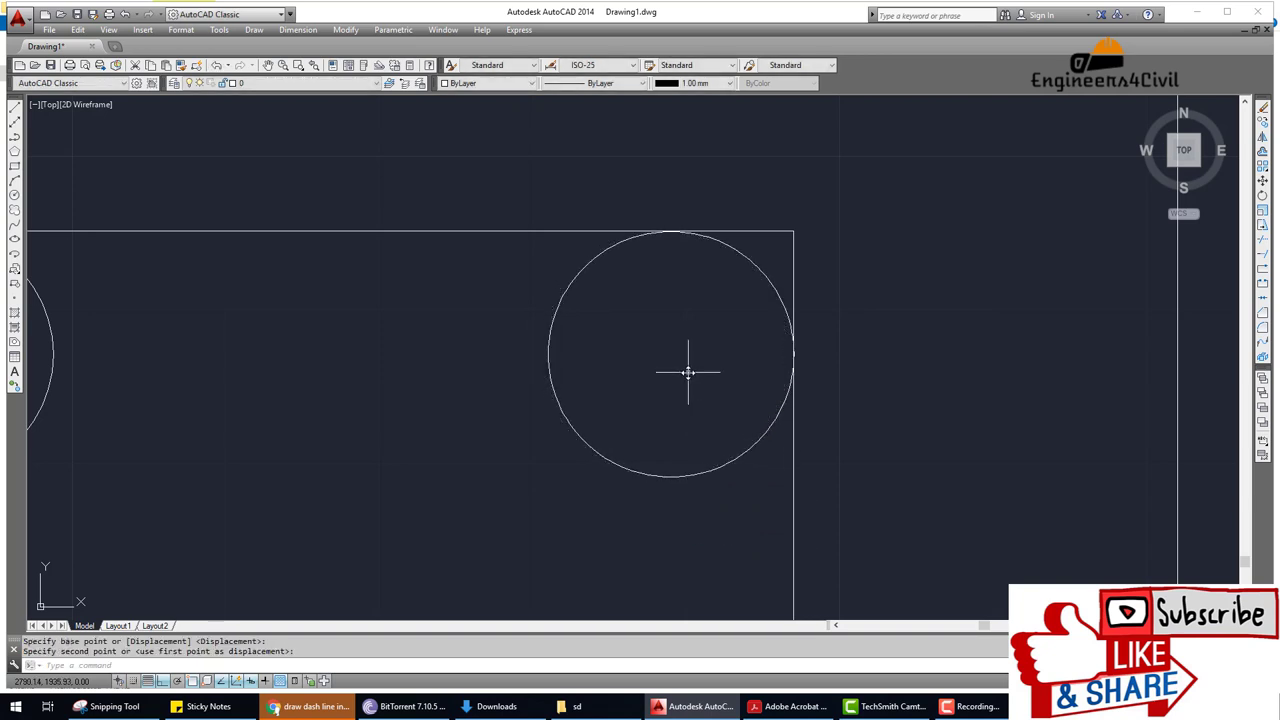
{"action": "type", "text": "TR"}
Undo an unwanted trim of the circle and line, then abandon trimming.
{"action": "key", "text": "Return"}
{"action": "key", "text": "Return"}
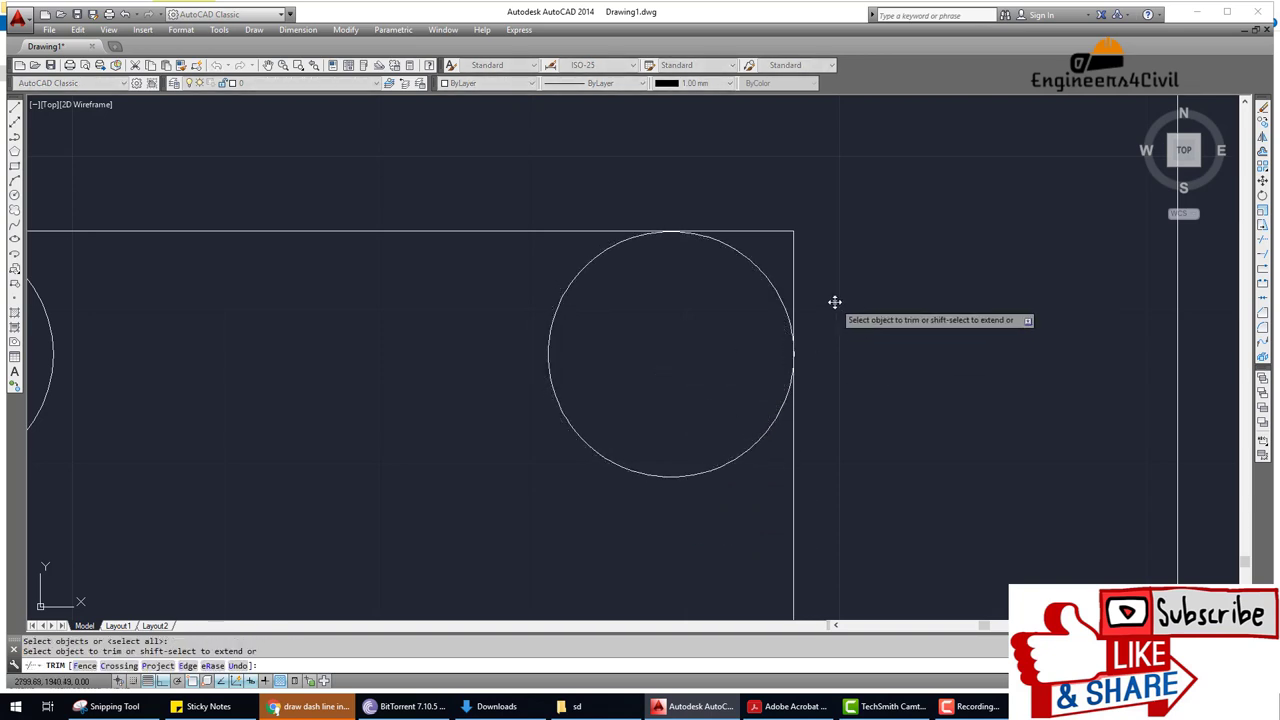
{"action": "left_click", "coordinate": [834, 300]}
{"action": "left_click", "coordinate": [766, 206]}
{"action": "key", "text": "ctrl+z"}
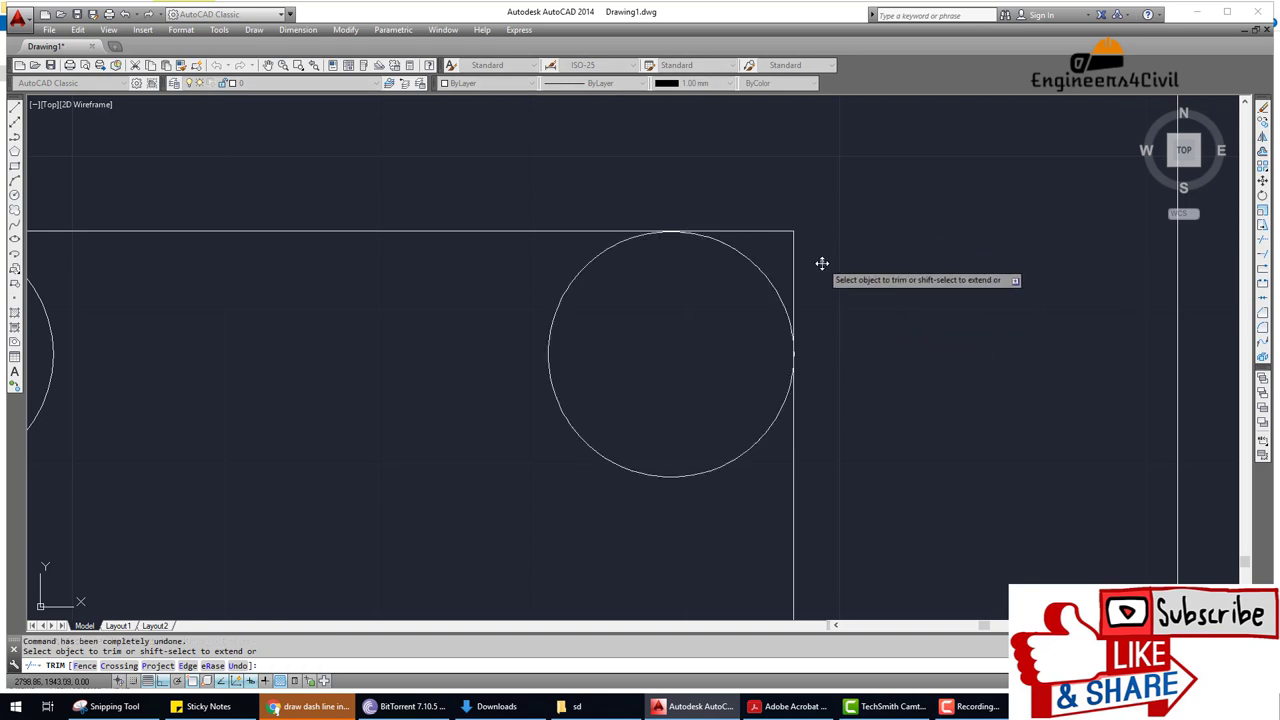
{"action": "left_click", "coordinate": [785, 233]}
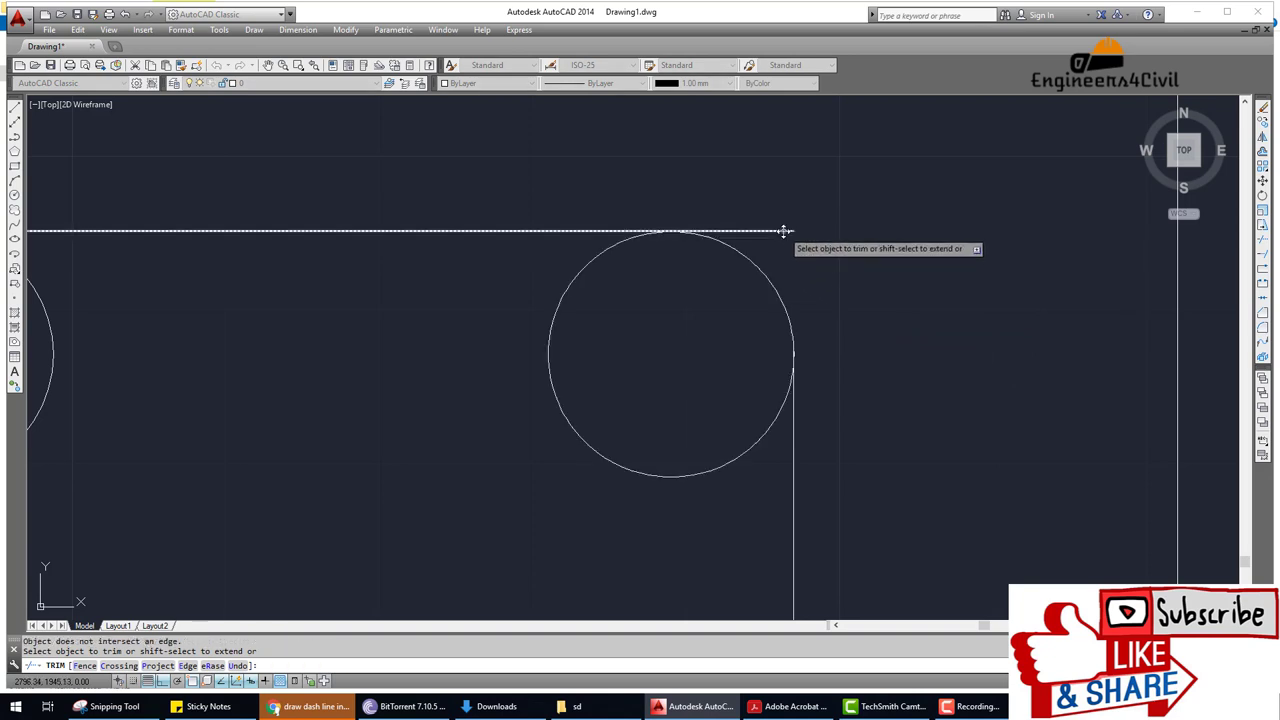
{"action": "scroll", "coordinate": [660, 232], "scroll_direction": "up", "scroll_amount": 10}
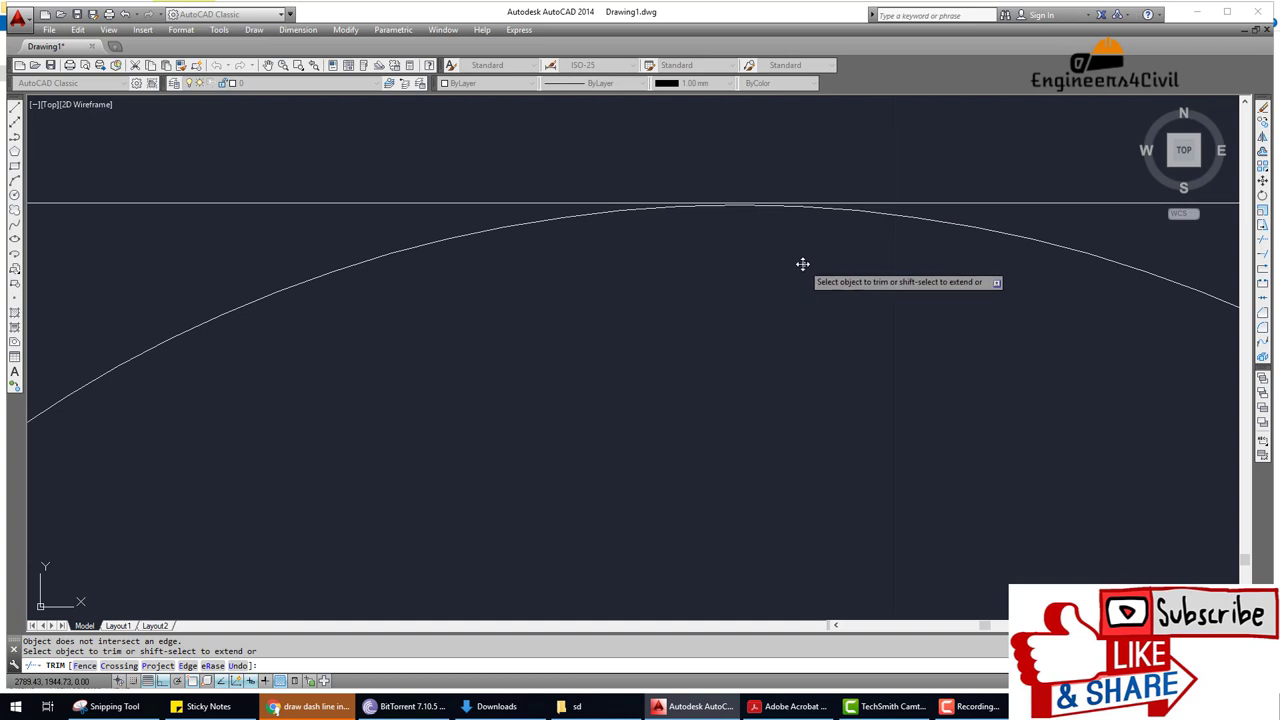
{"action": "key", "text": "Escape"}
{"action": "scroll", "coordinate": [802, 263], "scroll_direction": "down", "scroll_amount": 6}
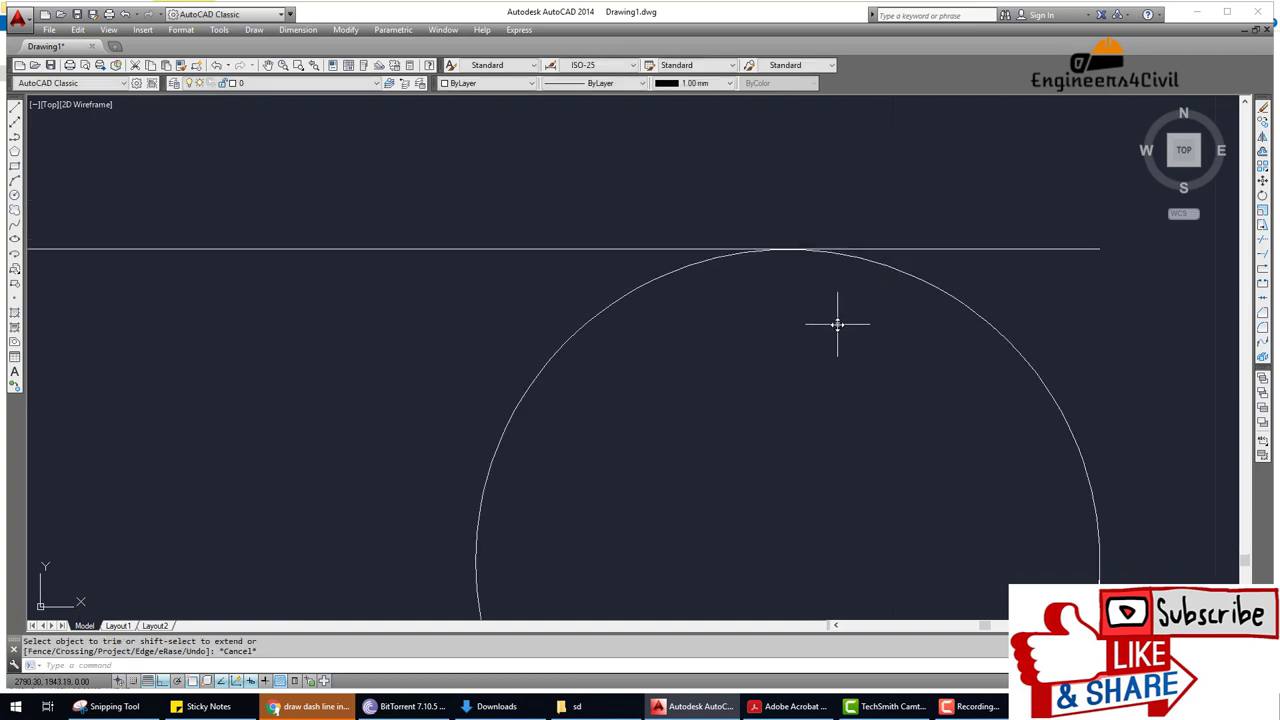
Move the corner bar circle up against the top stirrup line.
{"action": "type", "text": "m"}
{"action": "key", "text": "Return"}
{"action": "left_click", "coordinate": [980, 316]}
{"action": "key", "text": "Return"}
{"action": "left_click", "coordinate": [895, 342]}
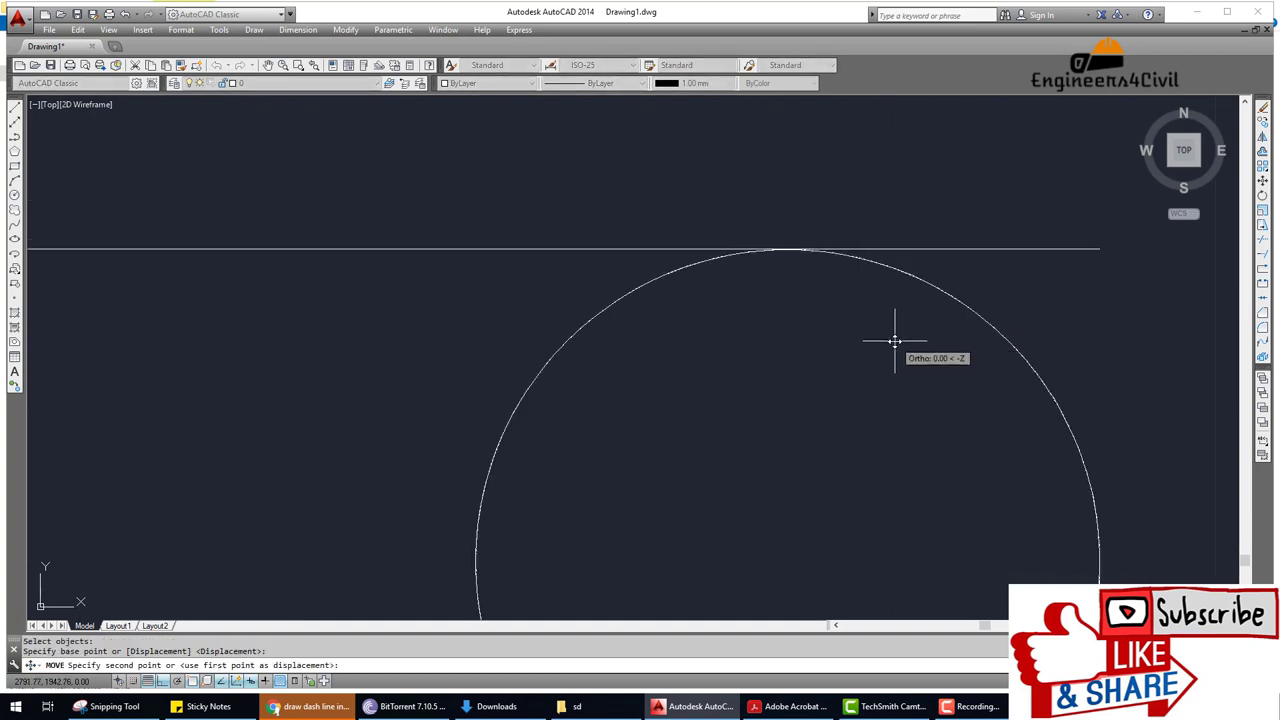
{"action": "left_click", "coordinate": [895, 342]}
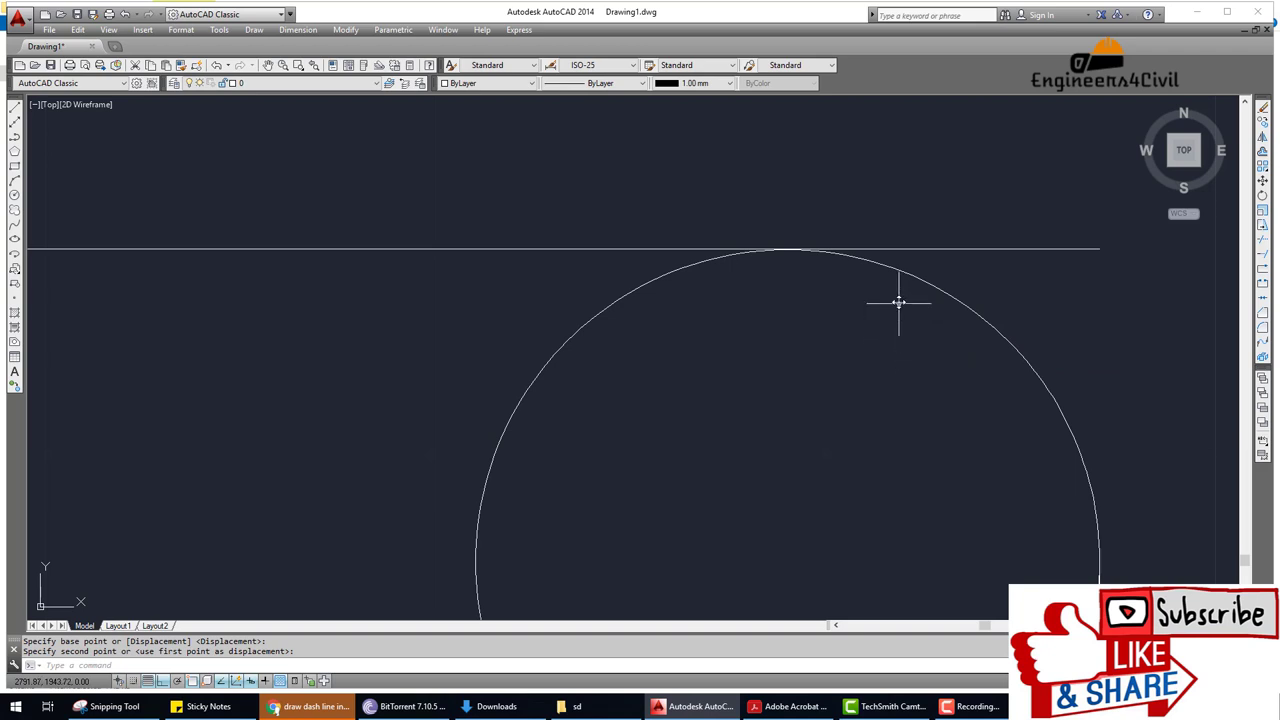
{"action": "scroll", "coordinate": [899, 302], "scroll_direction": "down", "scroll_amount": 6}
{"action": "key", "text": "Return"}
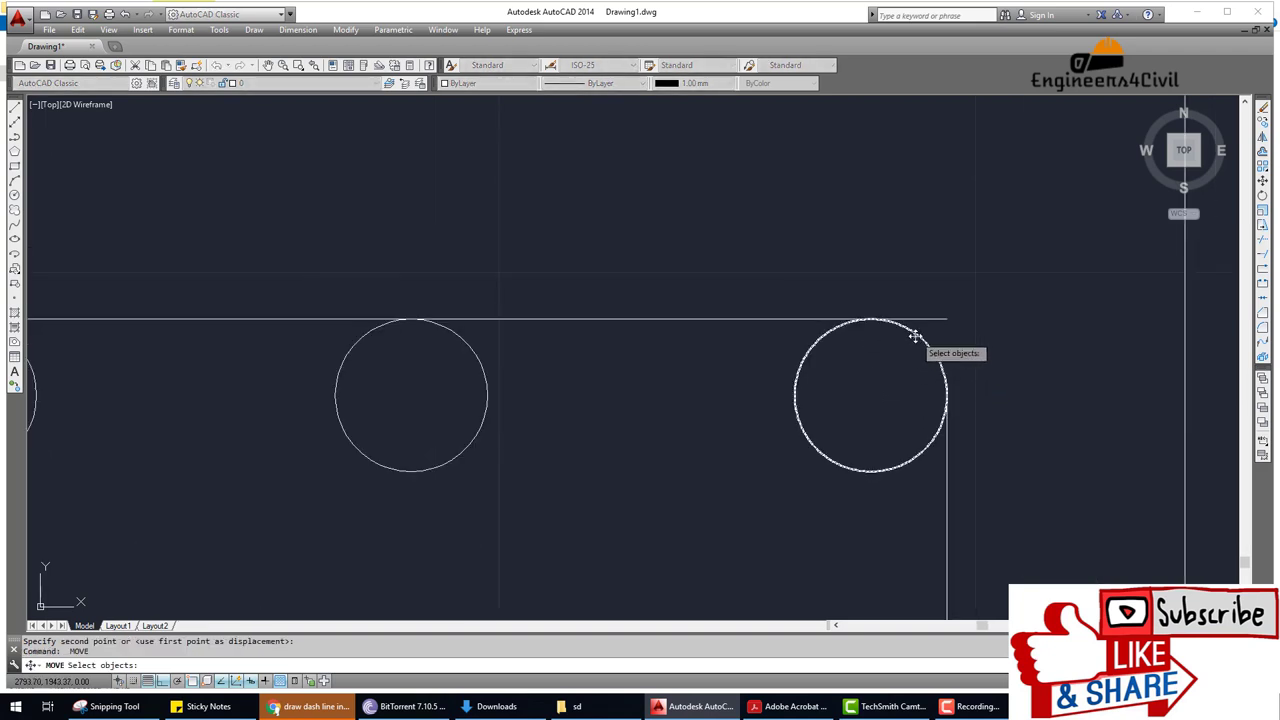
Nudge the right corner bar circle snug against the top stirrup line.
{"action": "left_click", "coordinate": [915, 336]}
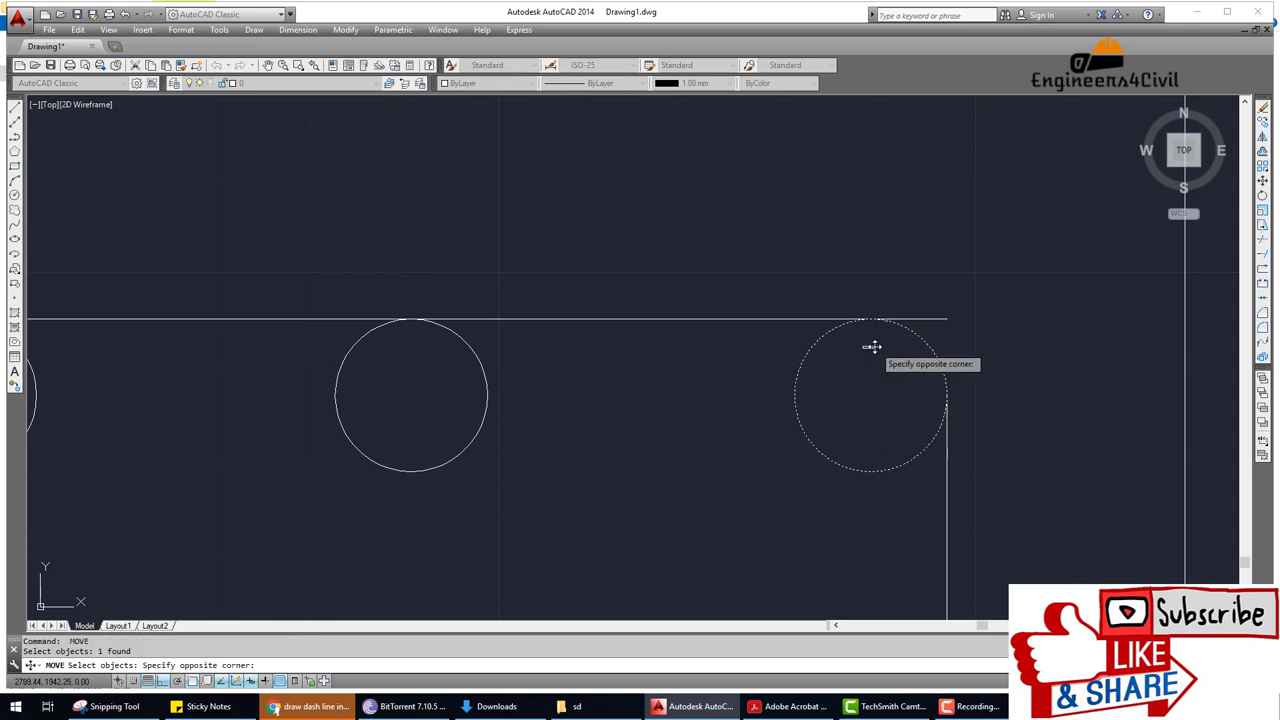
{"action": "left_click", "coordinate": [833, 342]}
{"action": "key", "text": "Return"}
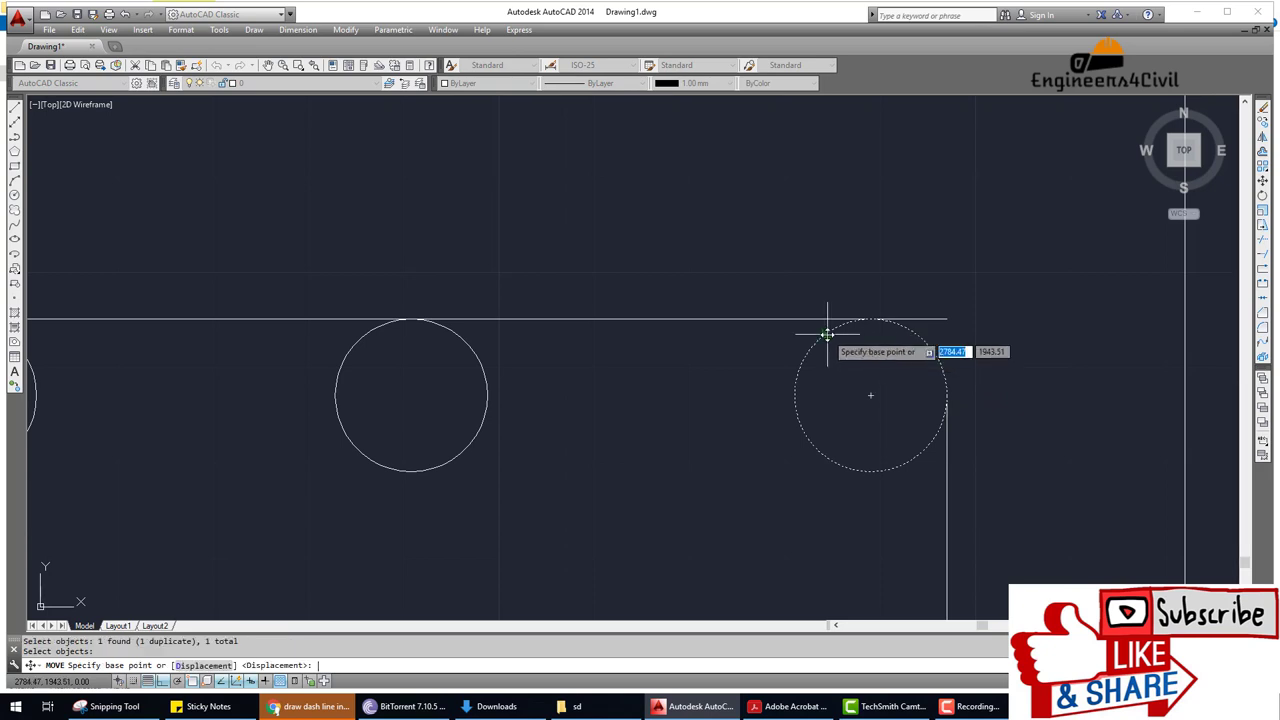
{"action": "left_click", "coordinate": [829, 334]}
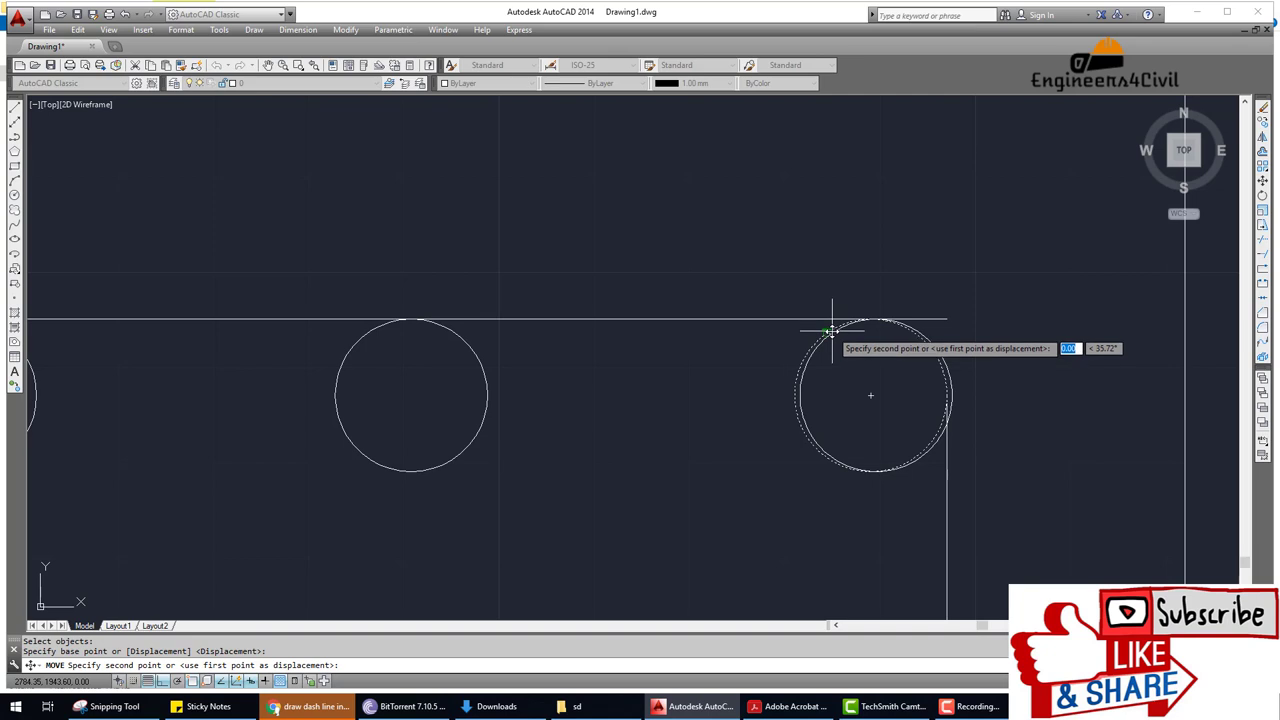
{"action": "left_click", "coordinate": [830, 333]}
{"action": "key", "text": "Escape"}
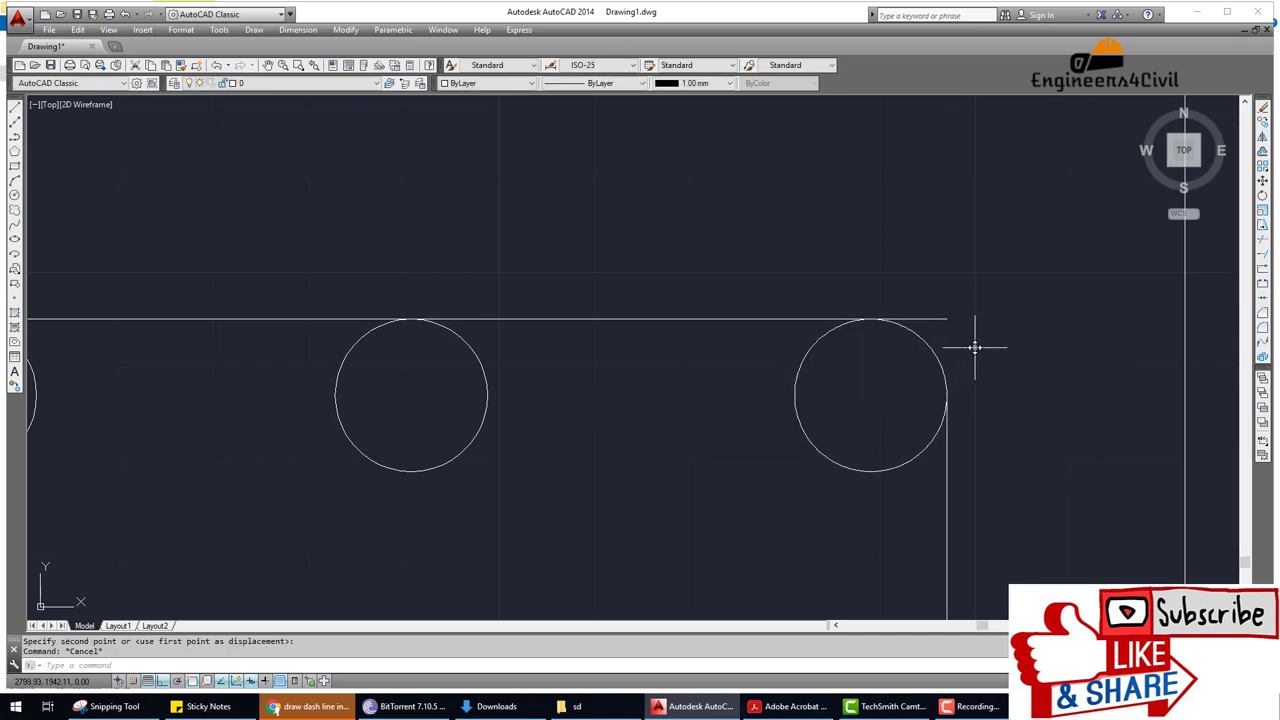
Try trimming the top line's overhang and drawing a line at the circle, then cancel both.
{"action": "type", "text": "r"}
{"action": "key", "text": "Return"}
{"action": "key", "text": "Return"}
{"action": "left_click", "coordinate": [939, 320]}
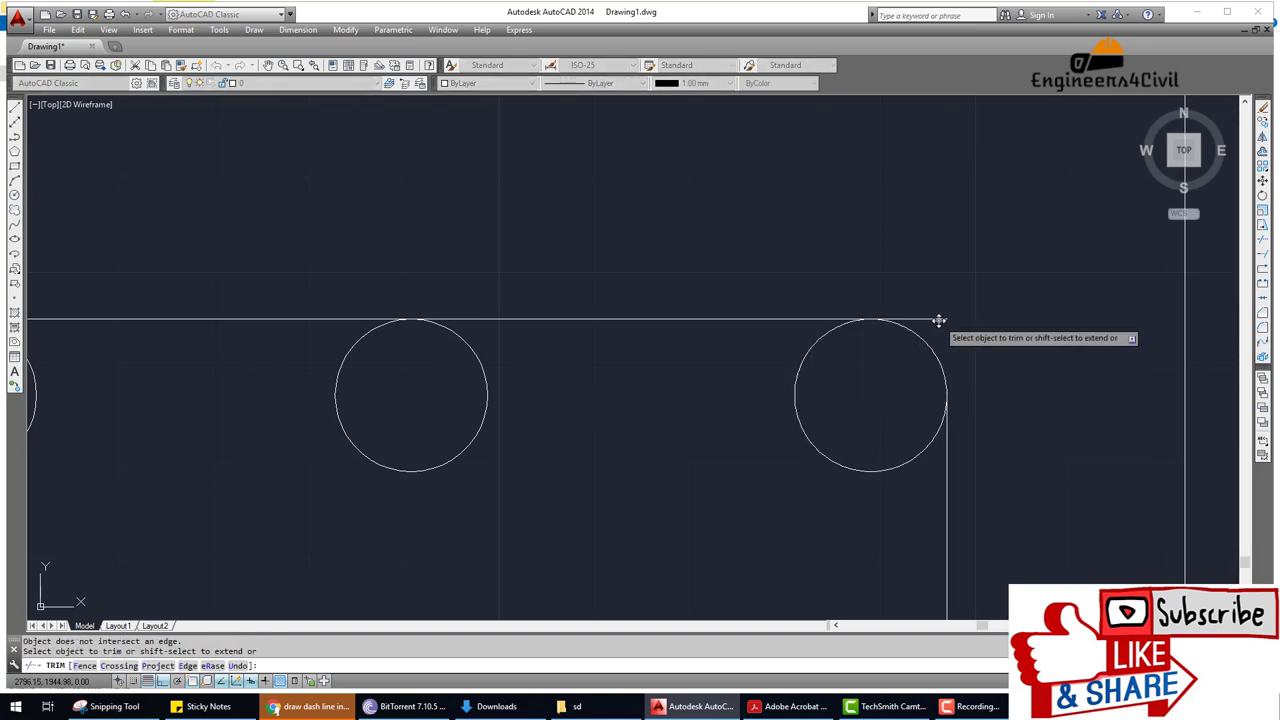
{"action": "scroll", "coordinate": [877, 329], "scroll_direction": "up", "scroll_amount": 5}
{"action": "key", "text": "Escape"}
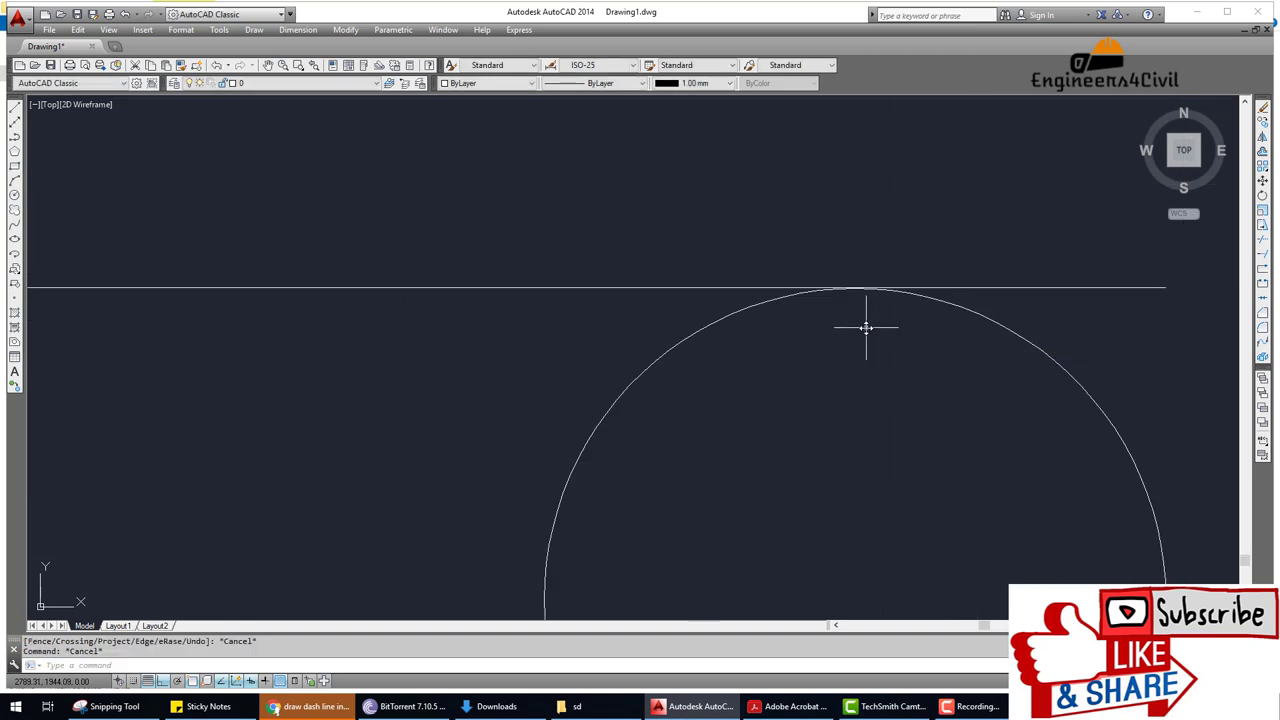
{"action": "type", "text": "L"}
{"action": "key", "text": "Return"}
{"action": "scroll", "coordinate": [868, 310], "scroll_direction": "up", "scroll_amount": 2}
{"action": "scroll", "coordinate": [871, 297], "scroll_direction": "up", "scroll_amount": 2}
{"action": "scroll", "coordinate": [823, 257], "scroll_direction": "up", "scroll_amount": 2}
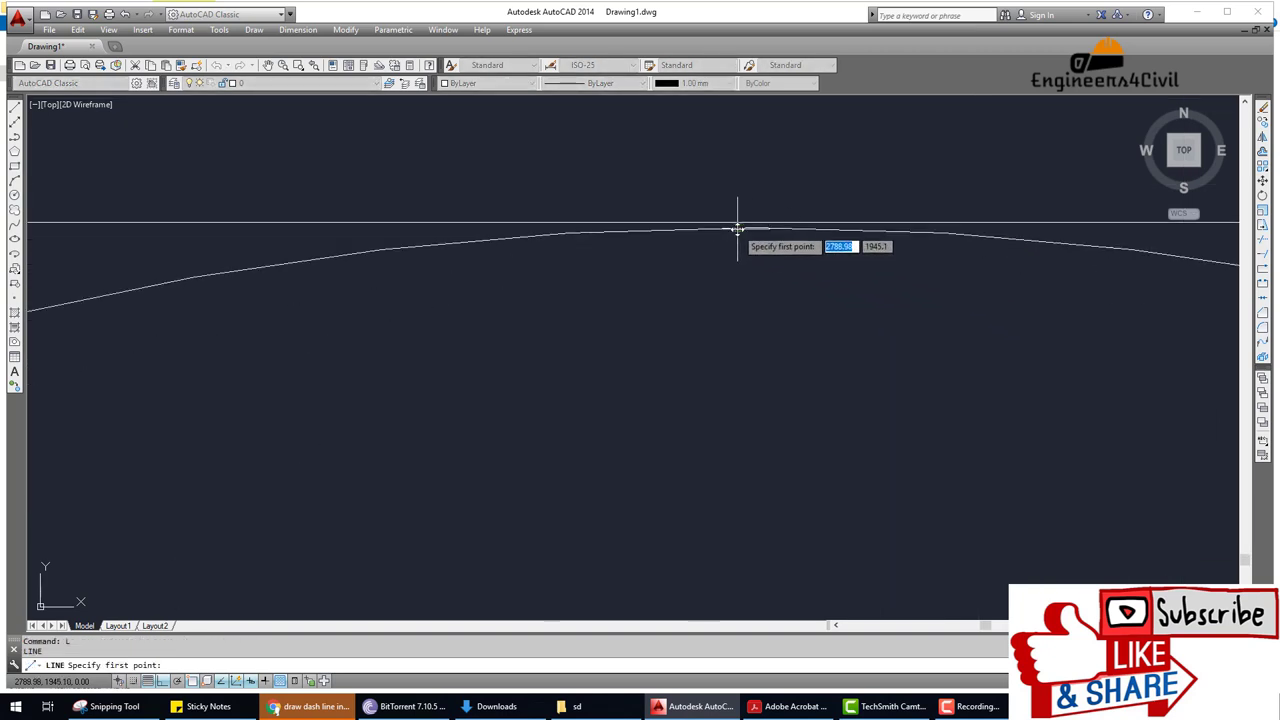
{"action": "left_click", "coordinate": [756, 229]}
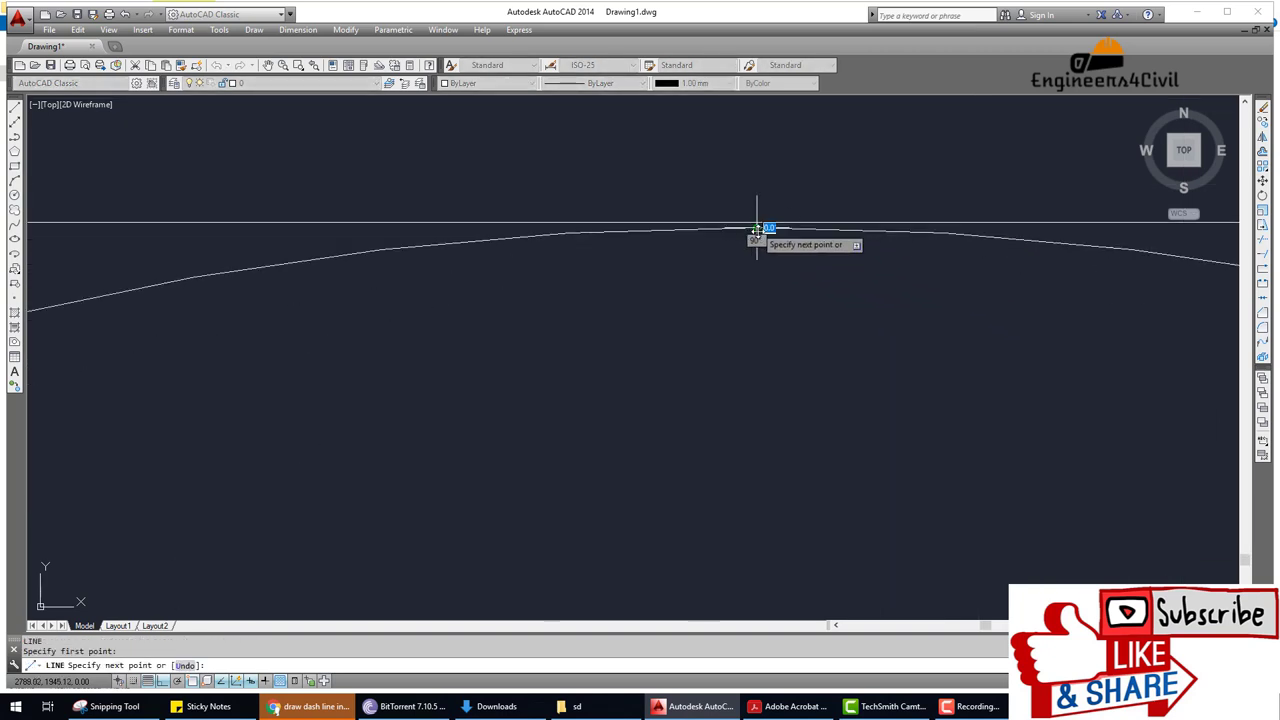
{"action": "key", "text": "Escape"}
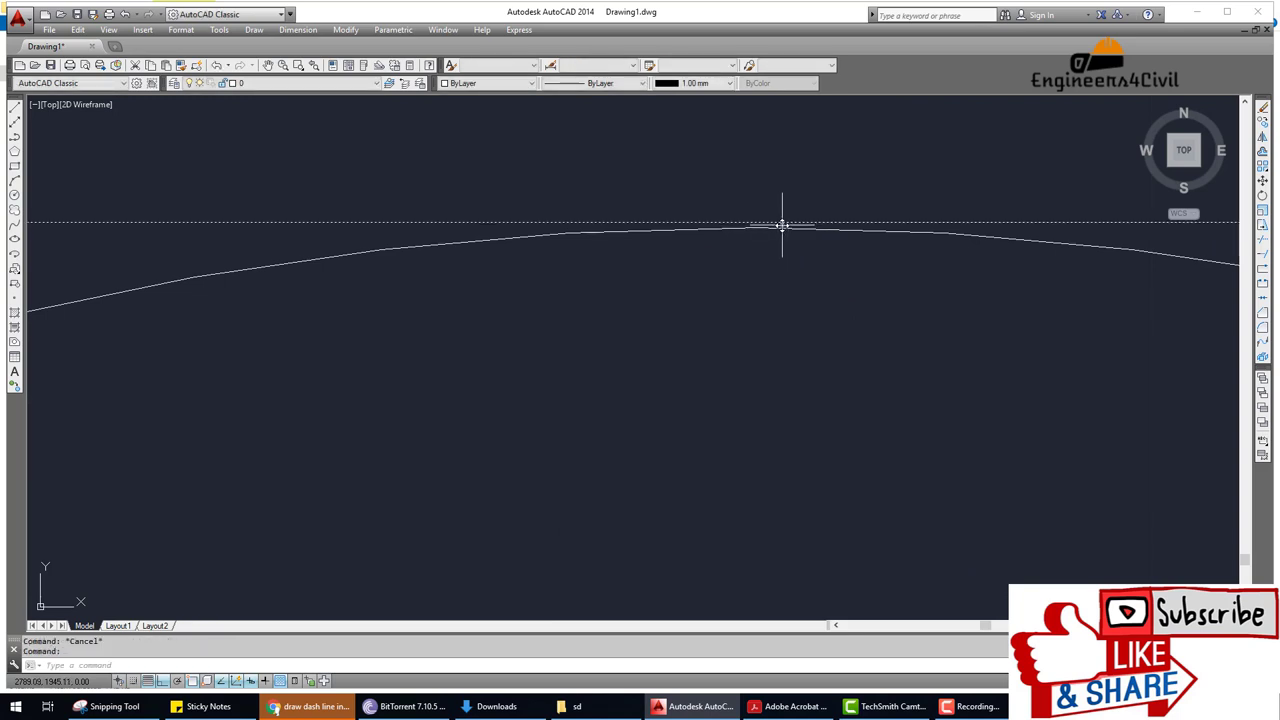
Start moving the top stirrup line, then cancel the move.
{"action": "left_click", "coordinate": [783, 224]}
{"action": "type", "text": "m"}
{"action": "key", "text": "Return"}
{"action": "left_click", "coordinate": [784, 226]}
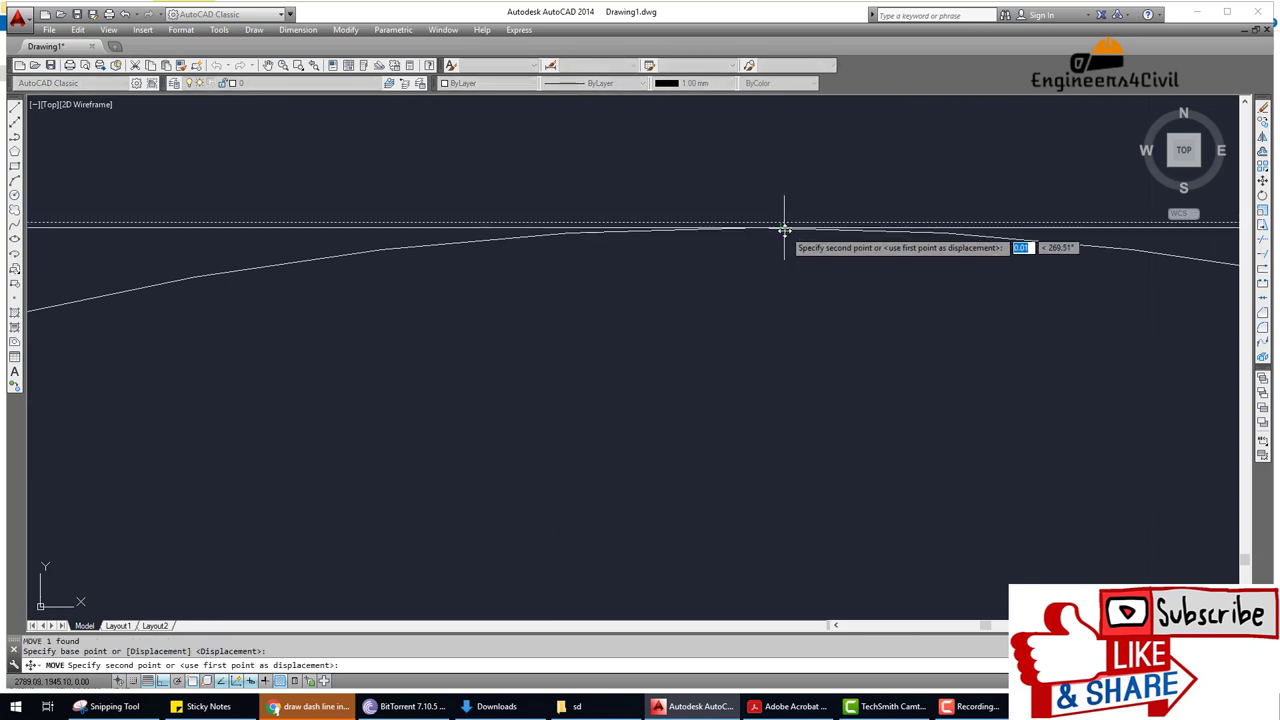
{"action": "key", "text": "Escape"}
{"action": "type", "text": "T"}
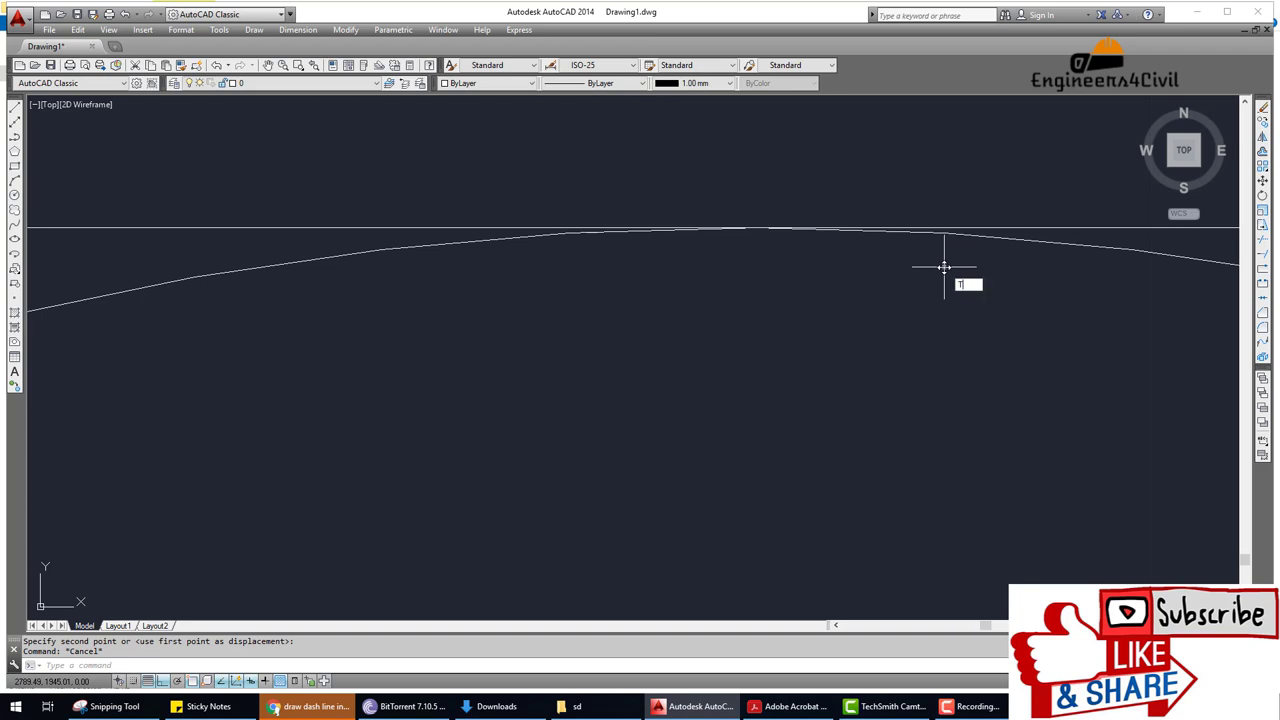
{"action": "type", "text": "r"}
{"action": "key", "text": "Return"}
{"action": "key", "text": "Return"}
Trim the vertical stirrup overhang and overlapping piece at the bottom-right bar.
{"action": "scroll", "coordinate": [944, 378], "scroll_direction": "down", "scroll_amount": 5}
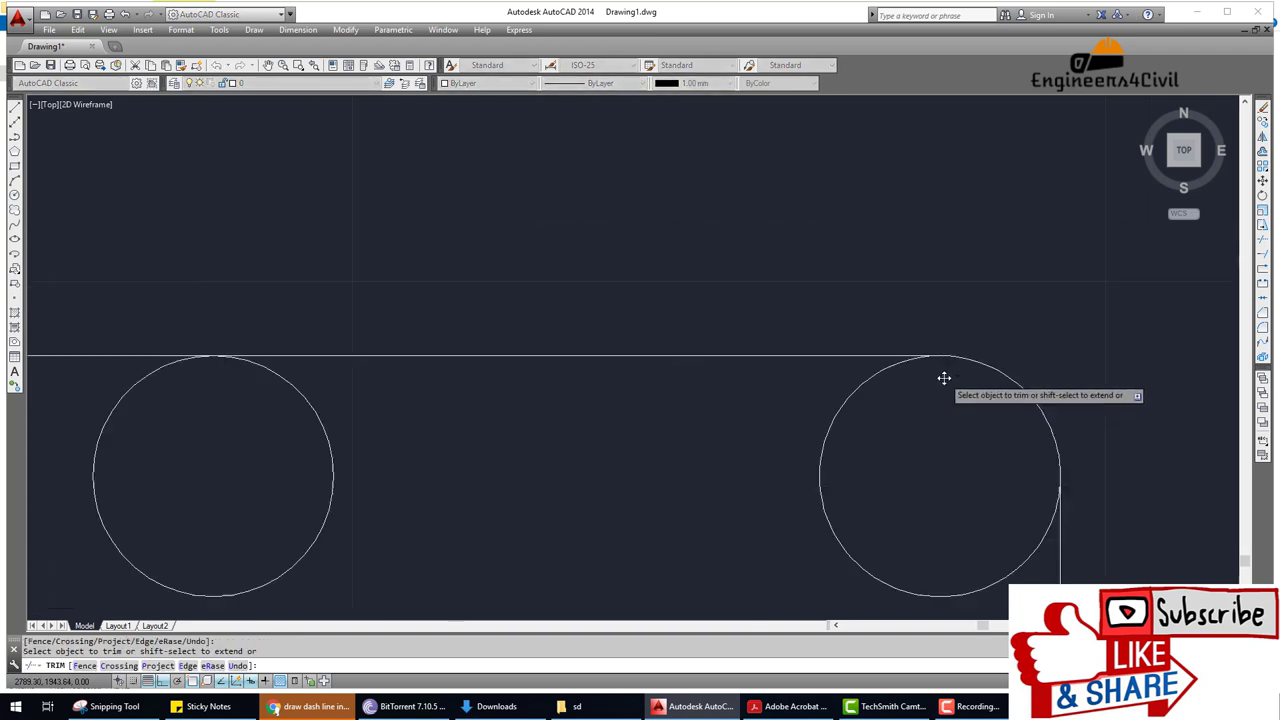
{"action": "scroll", "coordinate": [940, 400], "scroll_direction": "down", "scroll_amount": 2}
{"action": "scroll", "coordinate": [929, 337], "scroll_direction": "down", "scroll_amount": 2}
{"action": "scroll", "coordinate": [929, 337], "scroll_direction": "down", "scroll_amount": 3}
{"action": "middle_click_drag", "start_coordinate": [904, 507], "coordinate": [833, 307]}
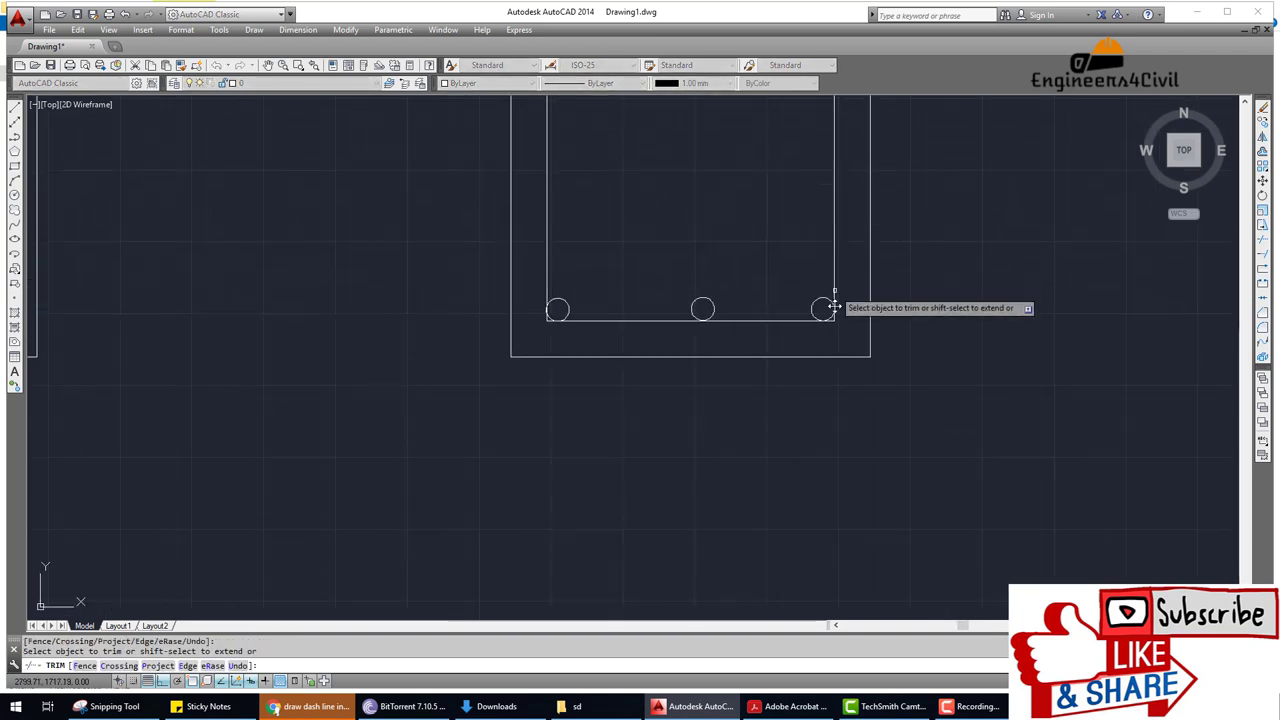
{"action": "scroll", "coordinate": [833, 307], "scroll_direction": "up", "scroll_amount": 5}
{"action": "scroll", "coordinate": [800, 330], "scroll_direction": "up", "scroll_amount": 3}
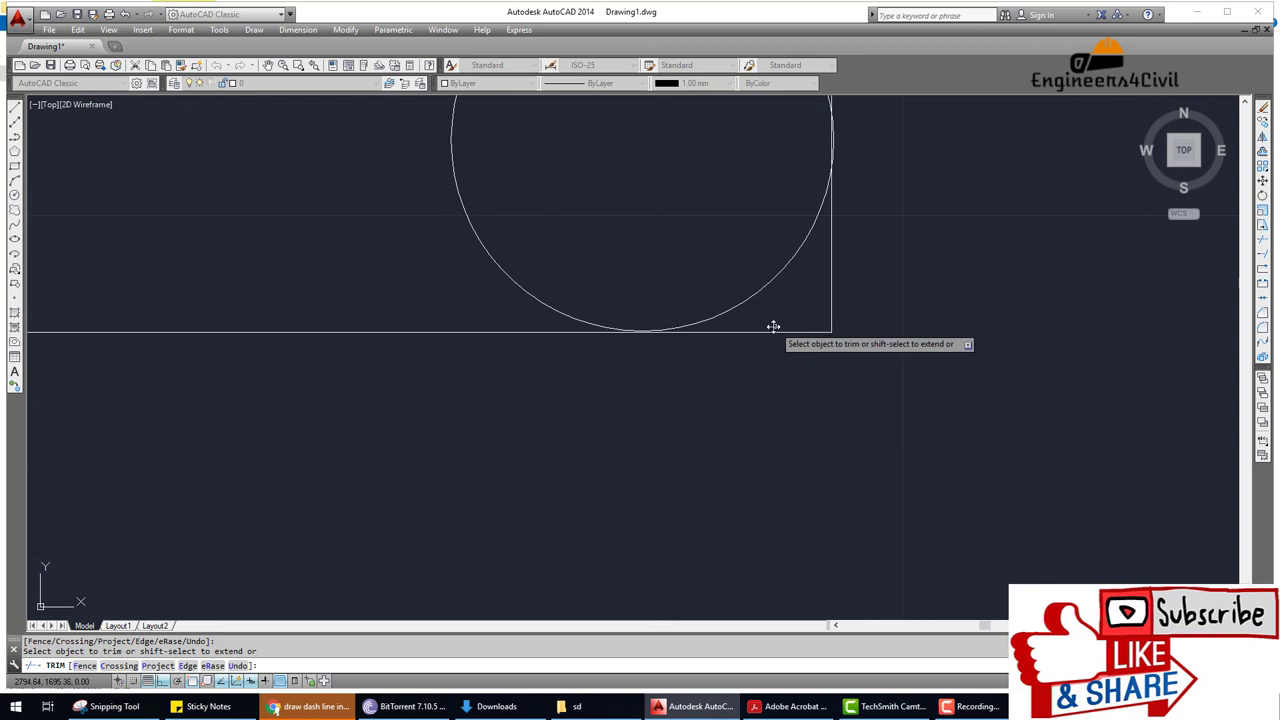
{"action": "left_click", "coordinate": [831, 312]}
{"action": "left_click", "coordinate": [806, 333]}
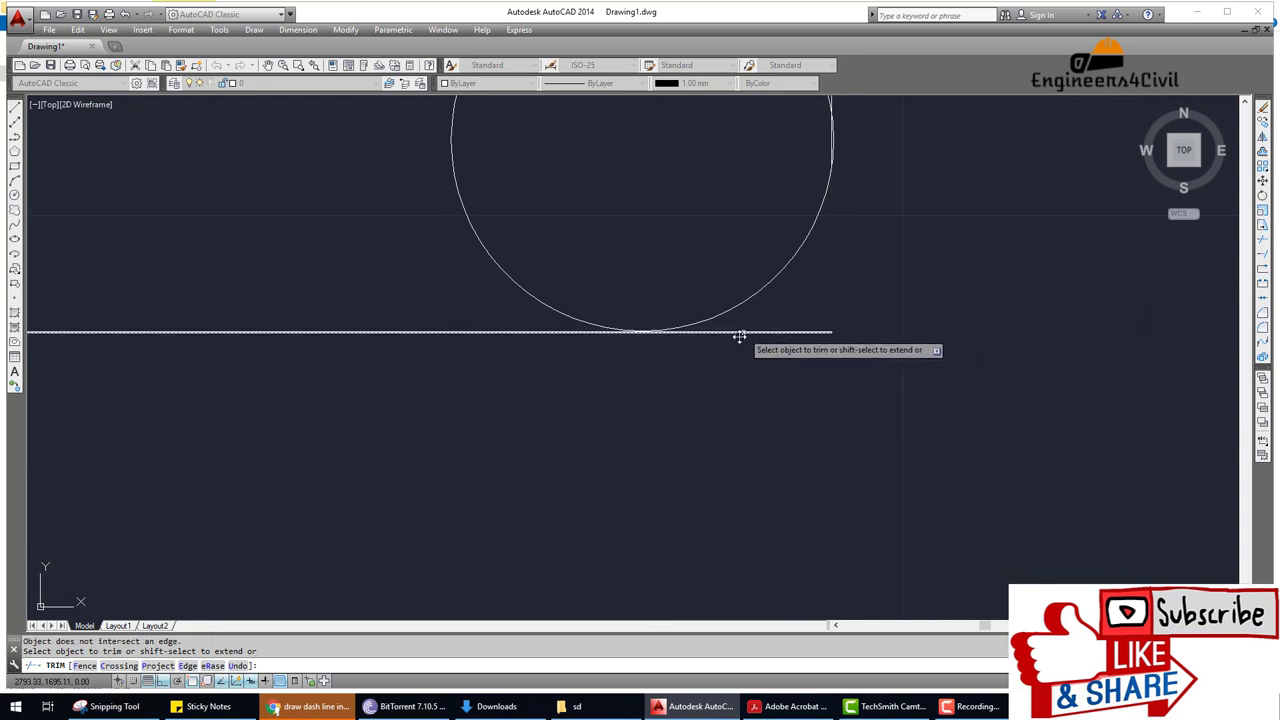
{"action": "scroll", "coordinate": [739, 337], "scroll_direction": "down", "scroll_amount": 4}
{"action": "key", "text": "Escape"}
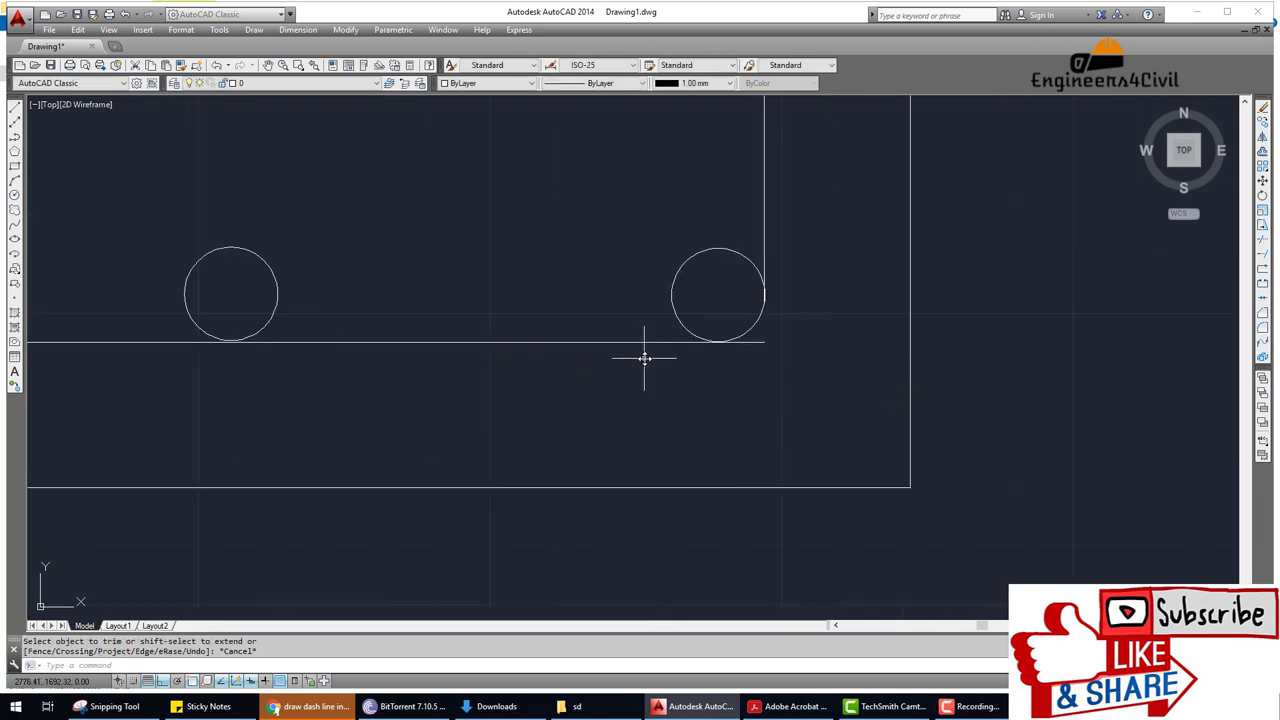
Try moving the bottom stirrup line, then abandon the move.
{"action": "type", "text": "m"}
{"action": "key", "text": "Return"}
{"action": "left_click", "coordinate": [644, 341]}
{"action": "key", "text": "Return"}
{"action": "scroll", "coordinate": [728, 342], "scroll_direction": "up", "scroll_amount": 3}
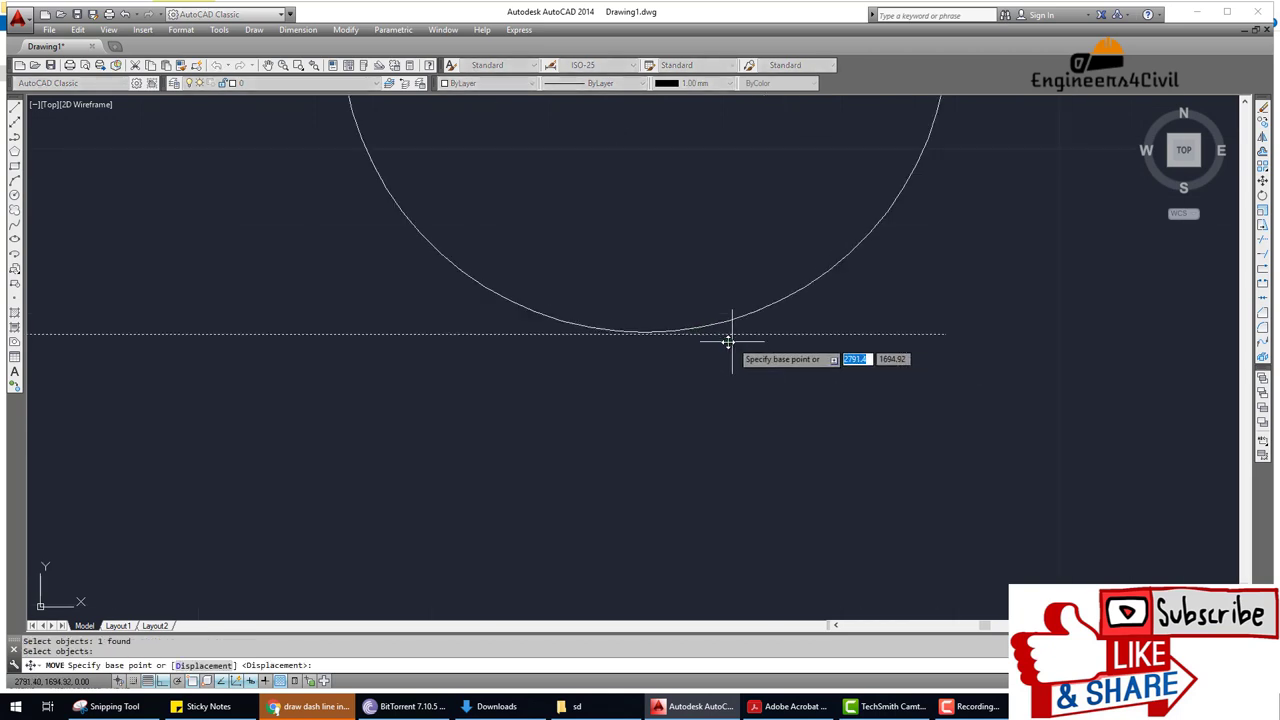
{"action": "scroll", "coordinate": [700, 340], "scroll_direction": "up", "scroll_amount": 2}
{"action": "left_click", "coordinate": [643, 292]}
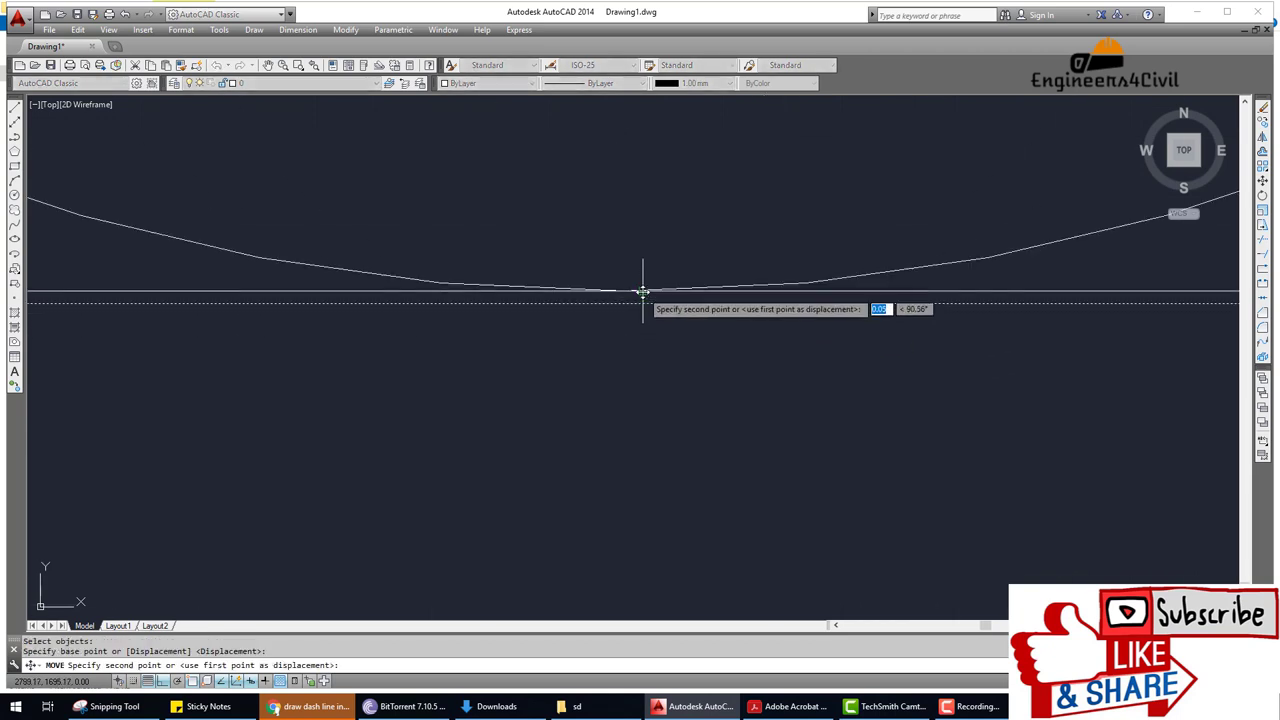
{"action": "key", "text": "Escape"}
Begin a trim and pan around the bottom bars before cancelling it.
{"action": "key", "text": "Return"}
{"action": "key", "text": "Return"}
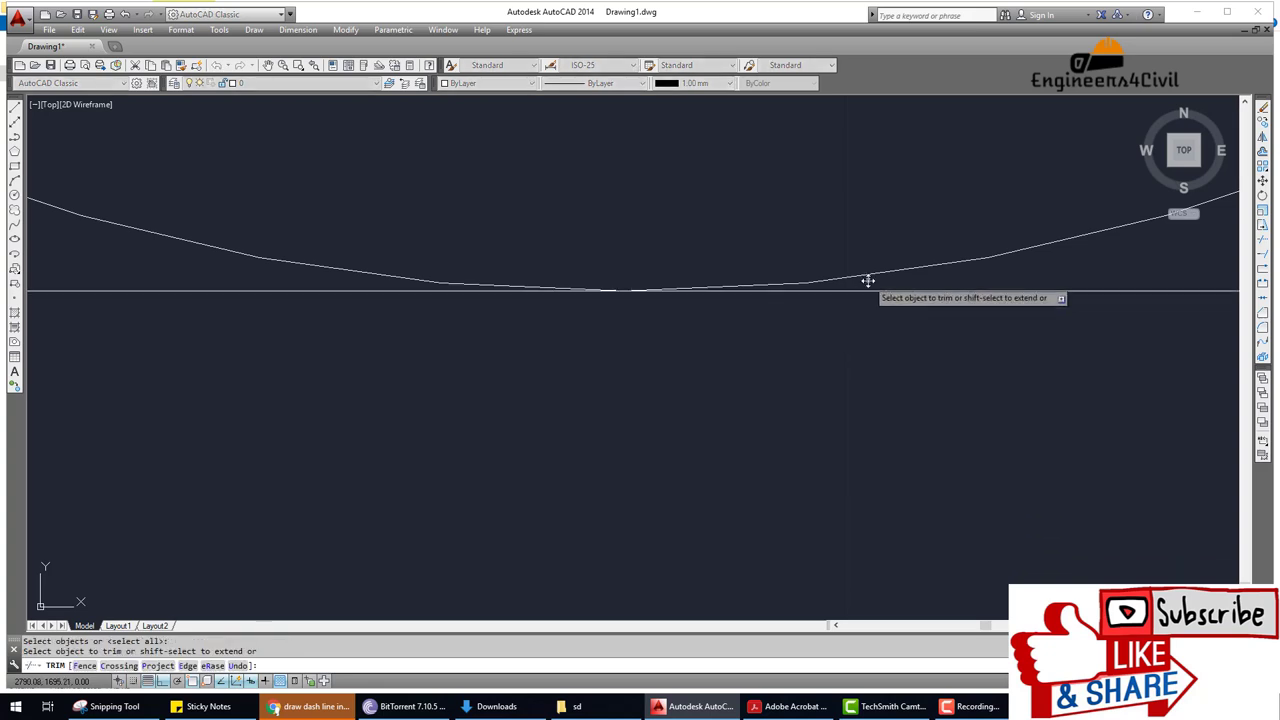
{"action": "scroll", "coordinate": [871, 297], "scroll_direction": "down", "scroll_amount": 2}
{"action": "scroll", "coordinate": [514, 377], "scroll_direction": "down", "scroll_amount": 3}
{"action": "scroll", "coordinate": [574, 403], "scroll_direction": "down", "scroll_amount": 1}
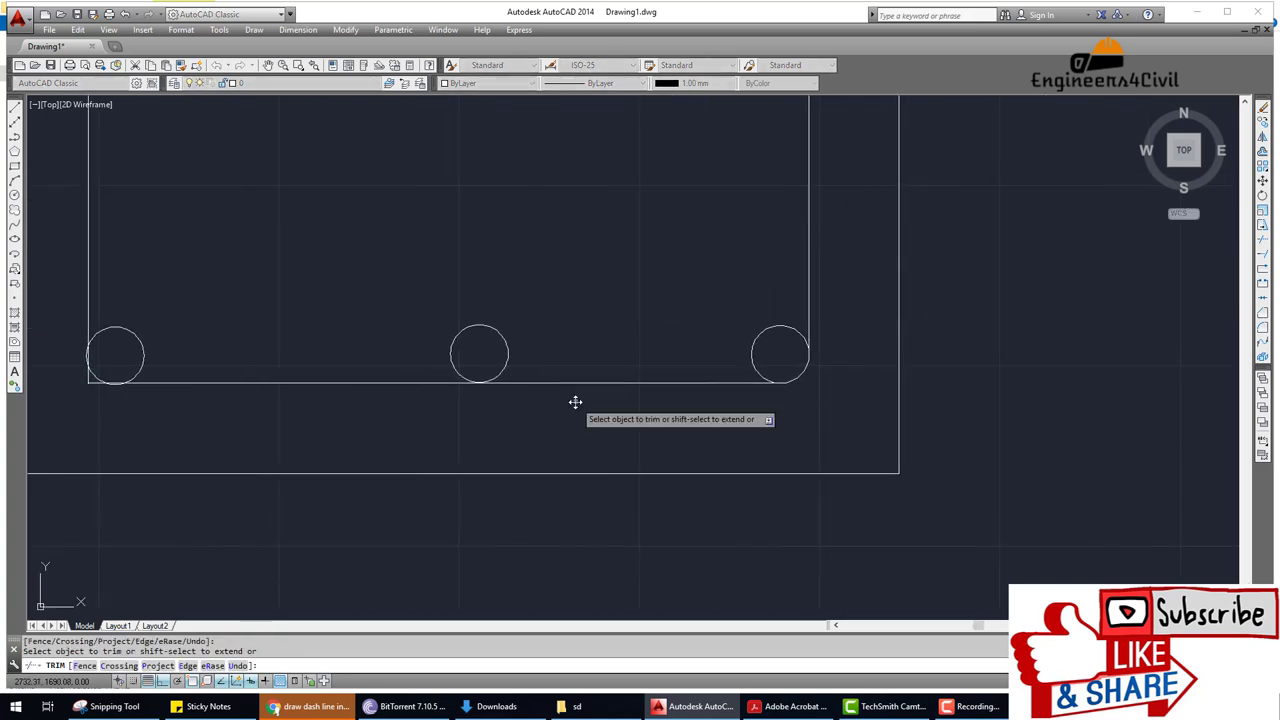
{"action": "scroll", "coordinate": [423, 414], "scroll_direction": "down", "scroll_amount": 3}
{"action": "scroll", "coordinate": [451, 403], "scroll_direction": "up", "scroll_amount": 5}
{"action": "scroll", "coordinate": [389, 203], "scroll_direction": "up", "scroll_amount": 2}
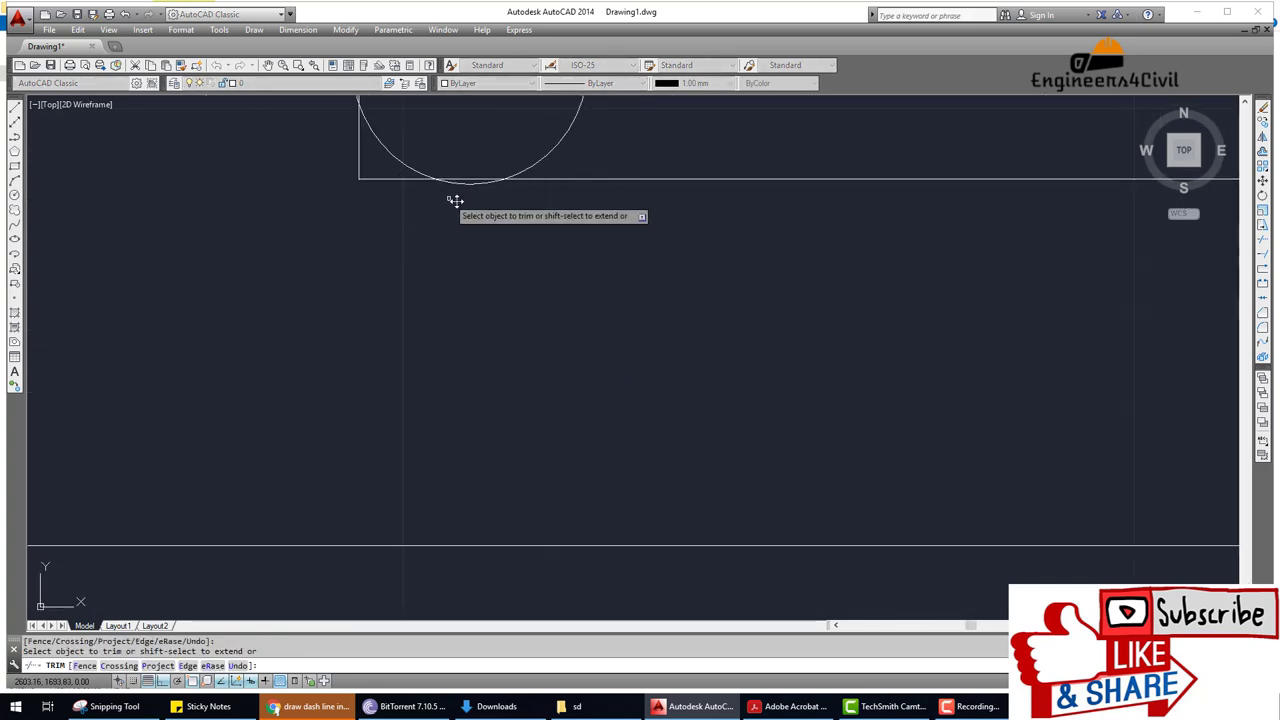
{"action": "scroll", "coordinate": [451, 200], "scroll_direction": "down", "scroll_amount": 2}
{"action": "key", "text": "Escape"}
Move the bottom-left corner bar circle into the stirrup corner with Ortho off.
{"action": "type", "text": "m"}
{"action": "key", "text": "Return"}
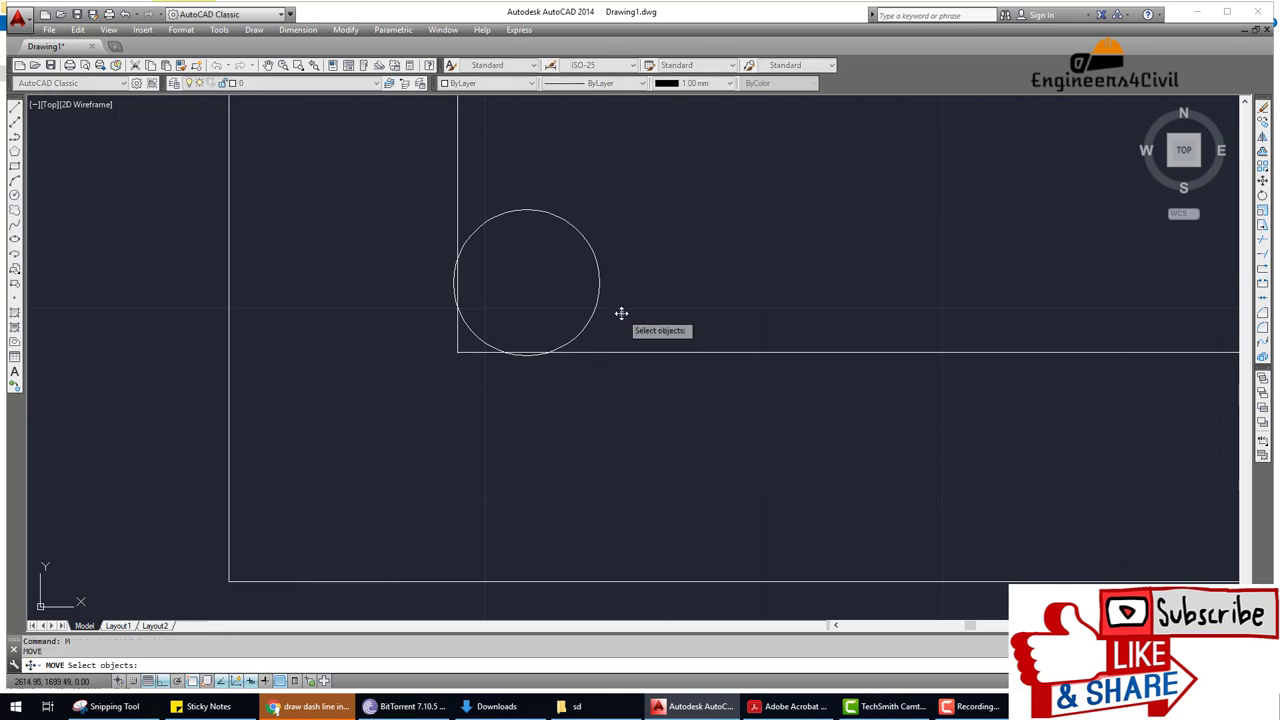
{"action": "left_click", "coordinate": [621, 314]}
{"action": "left_click", "coordinate": [557, 286]}
{"action": "key", "text": "Return"}
{"action": "left_click", "coordinate": [514, 305]}
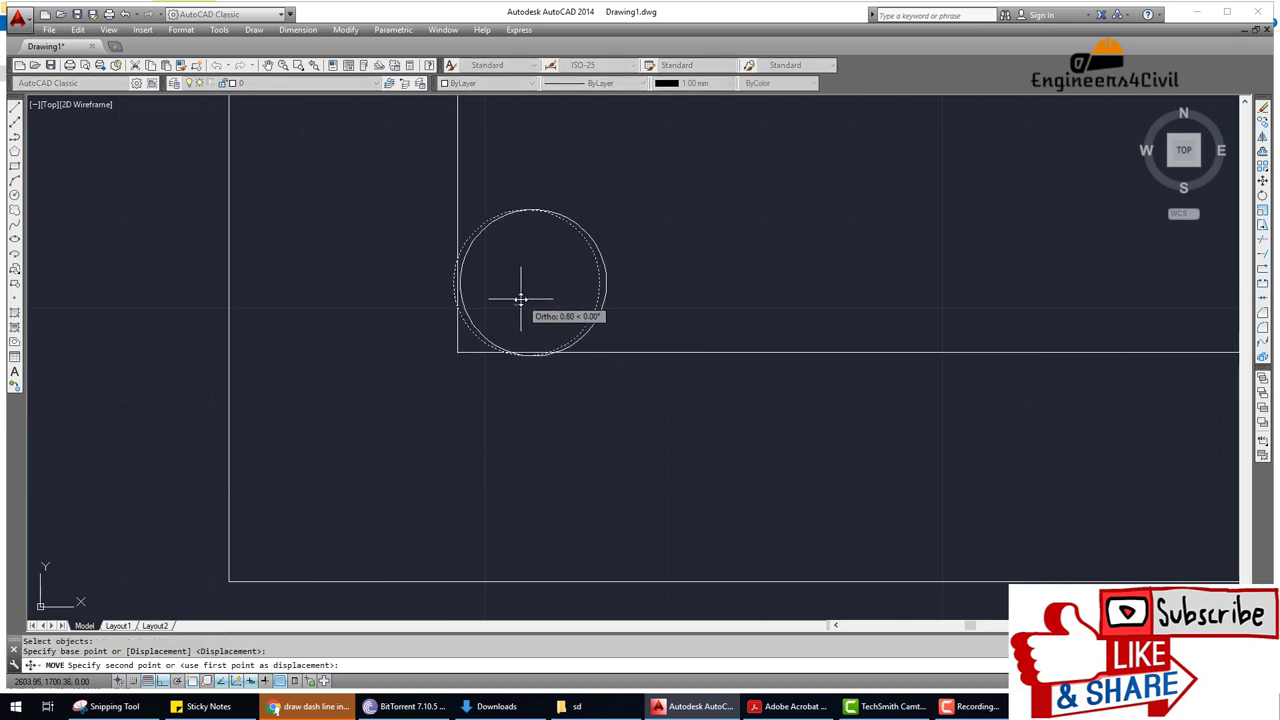
{"action": "scroll", "coordinate": [525, 300], "scroll_direction": "up", "scroll_amount": 2}
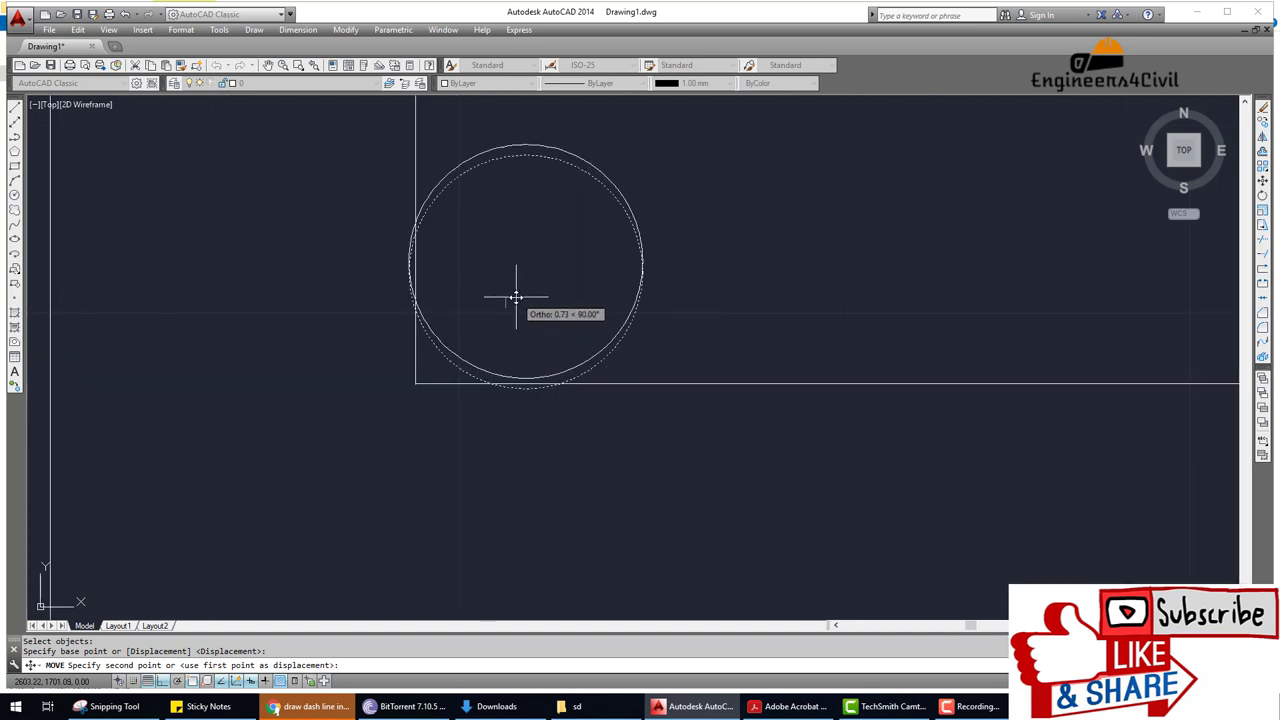
{"action": "key", "text": "F8"}
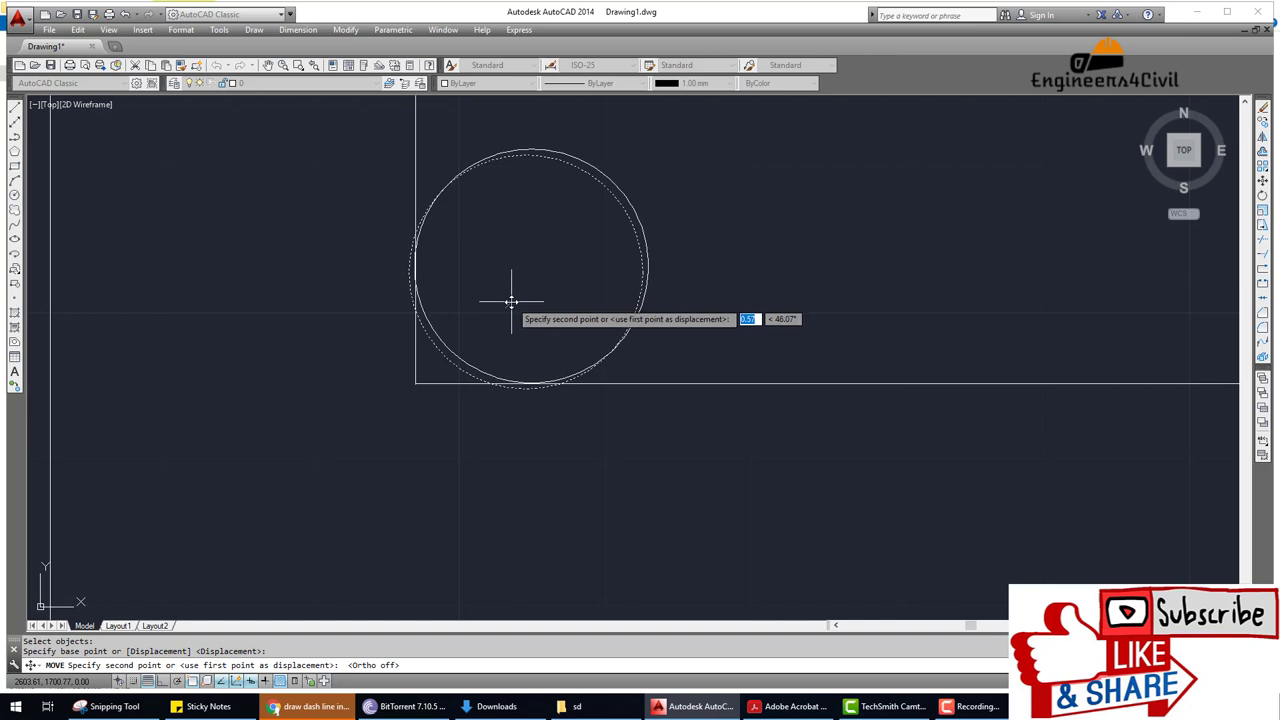
{"action": "left_click", "coordinate": [511, 301]}
{"action": "key", "text": "Escape"}
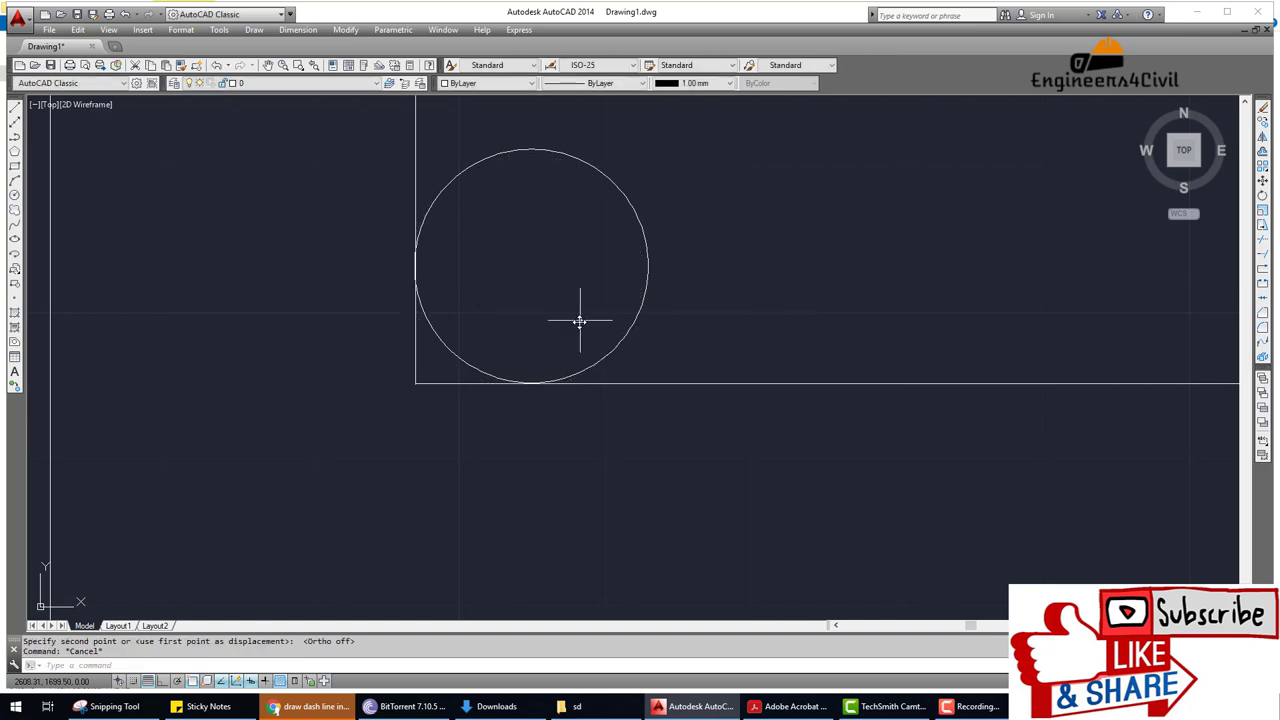
{"action": "type", "text": "TR"}
Trim away the bottom and vertical stirrup lines beneath the left bar circle.
{"action": "key", "text": "Return"}
{"action": "key", "text": "Return"}
{"action": "left_click", "coordinate": [470, 382]}
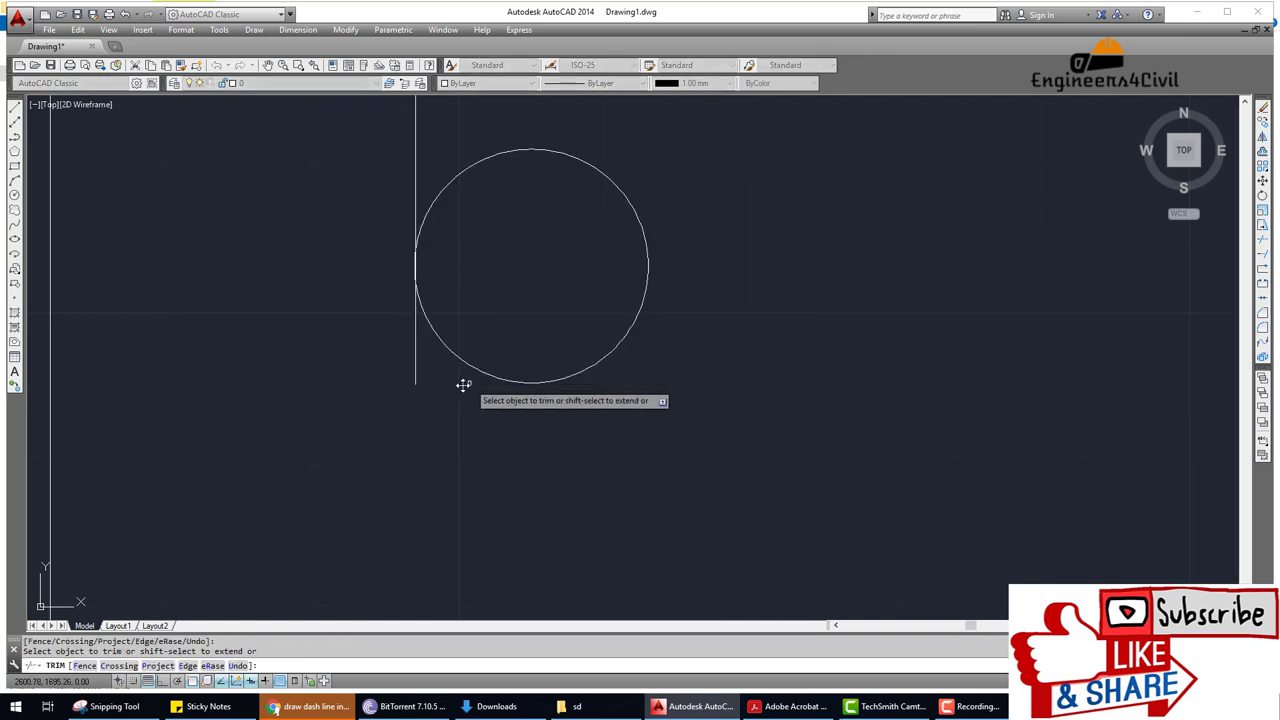
{"action": "left_click", "coordinate": [416, 358]}
{"action": "scroll", "coordinate": [437, 366], "scroll_direction": "down", "scroll_amount": 5}
{"action": "key", "text": "Escape"}
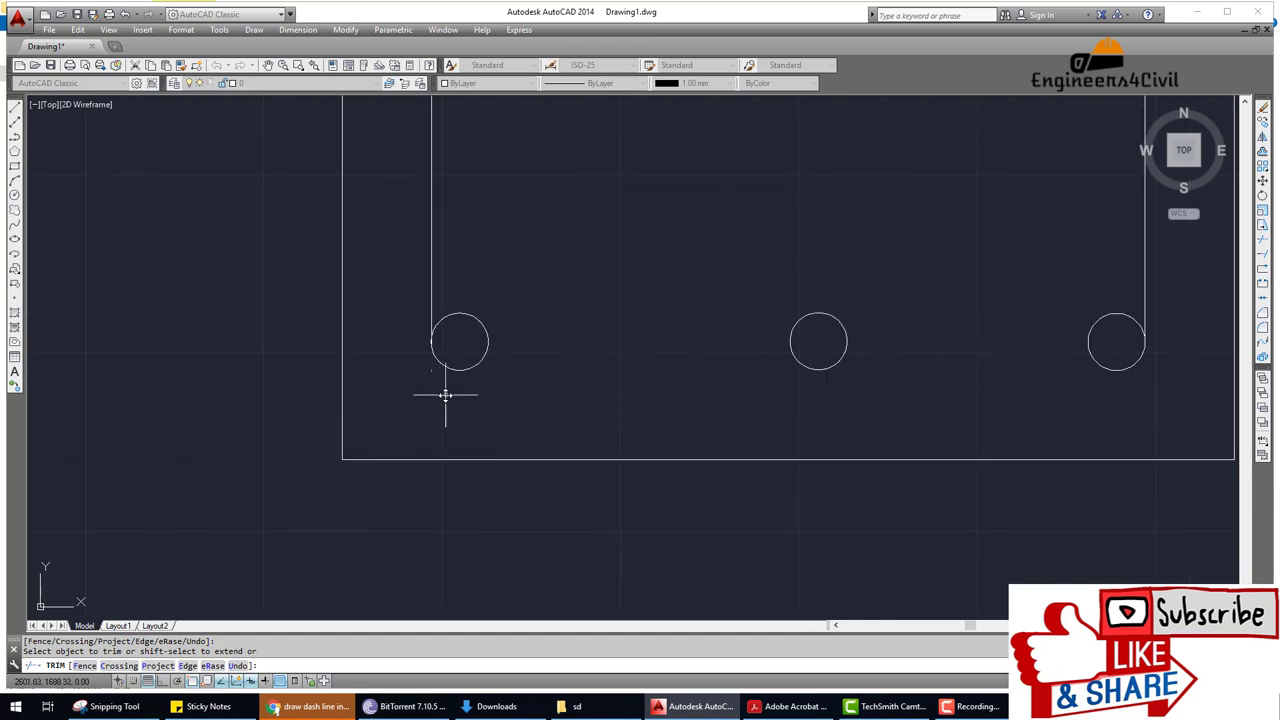
Select stray line bits below the left bar and undo an accidental cut.
{"action": "left_click", "coordinate": [436, 372]}
{"action": "type", "text": "ER"}
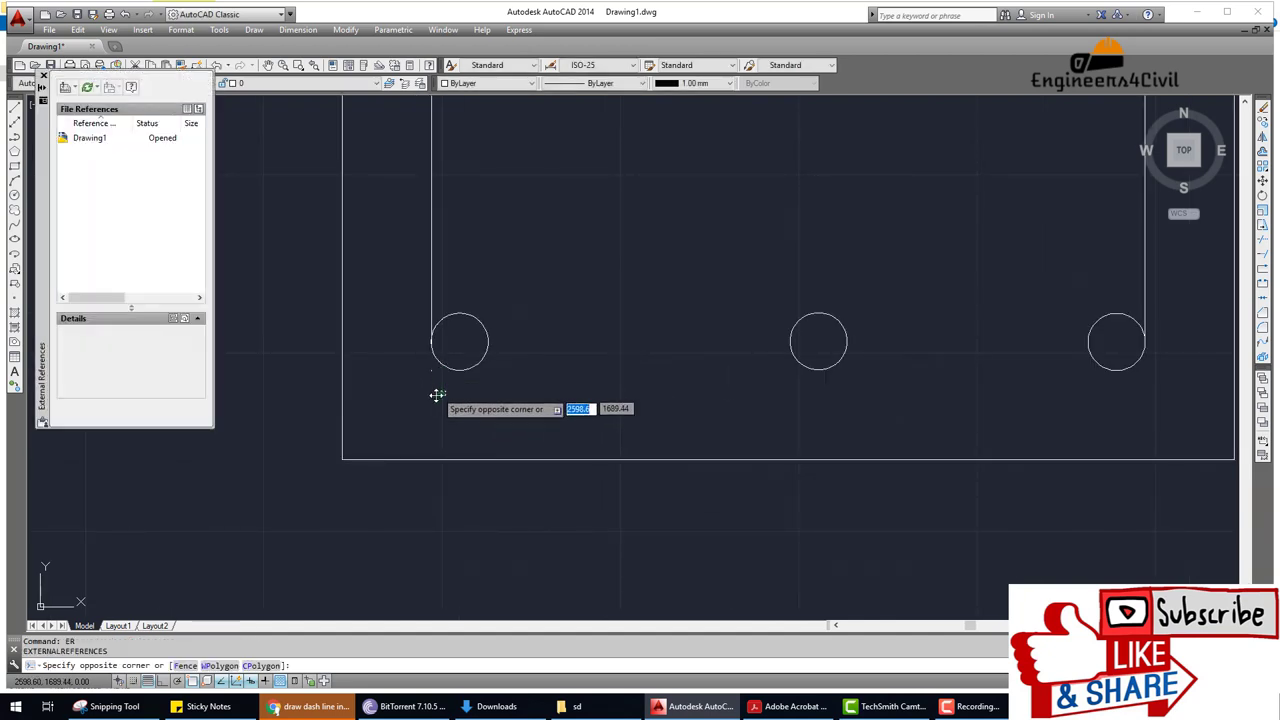
{"action": "key", "text": "Escape"}
{"action": "key", "text": "Return"}
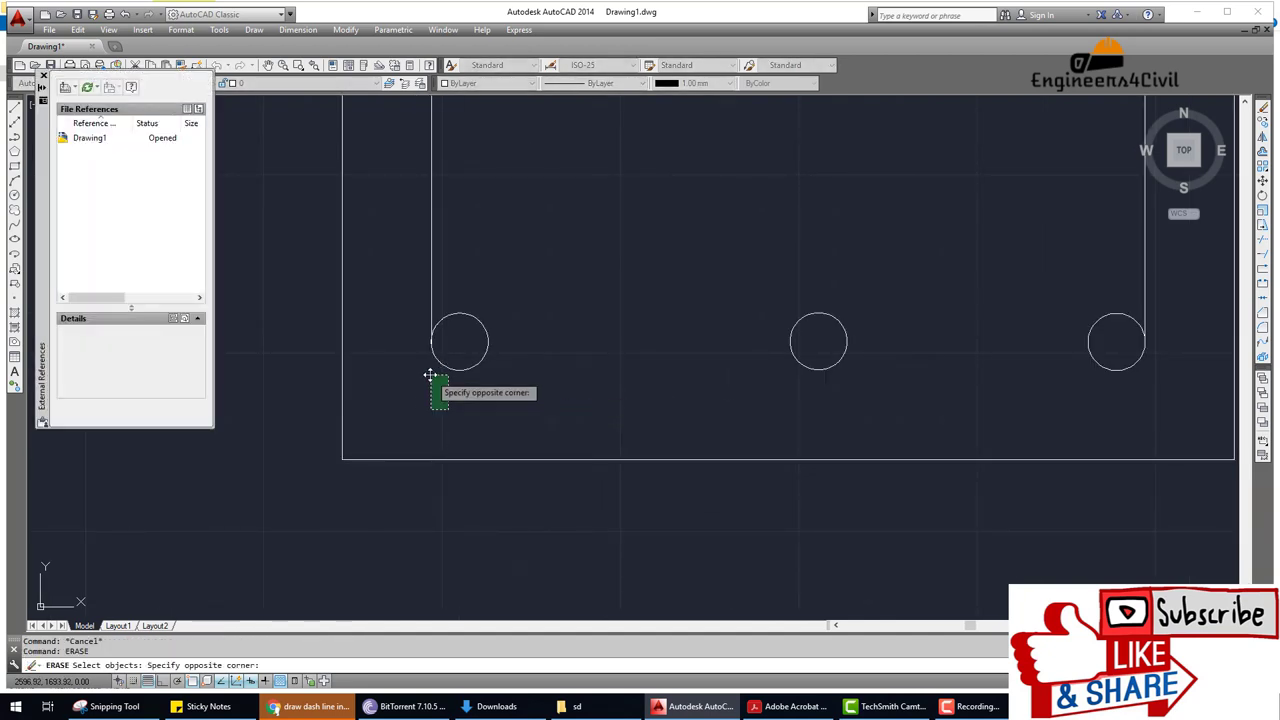
{"action": "left_click_drag", "start_coordinate": [434, 371], "coordinate": [423, 371]}
{"action": "key", "text": "ctrl+x"}
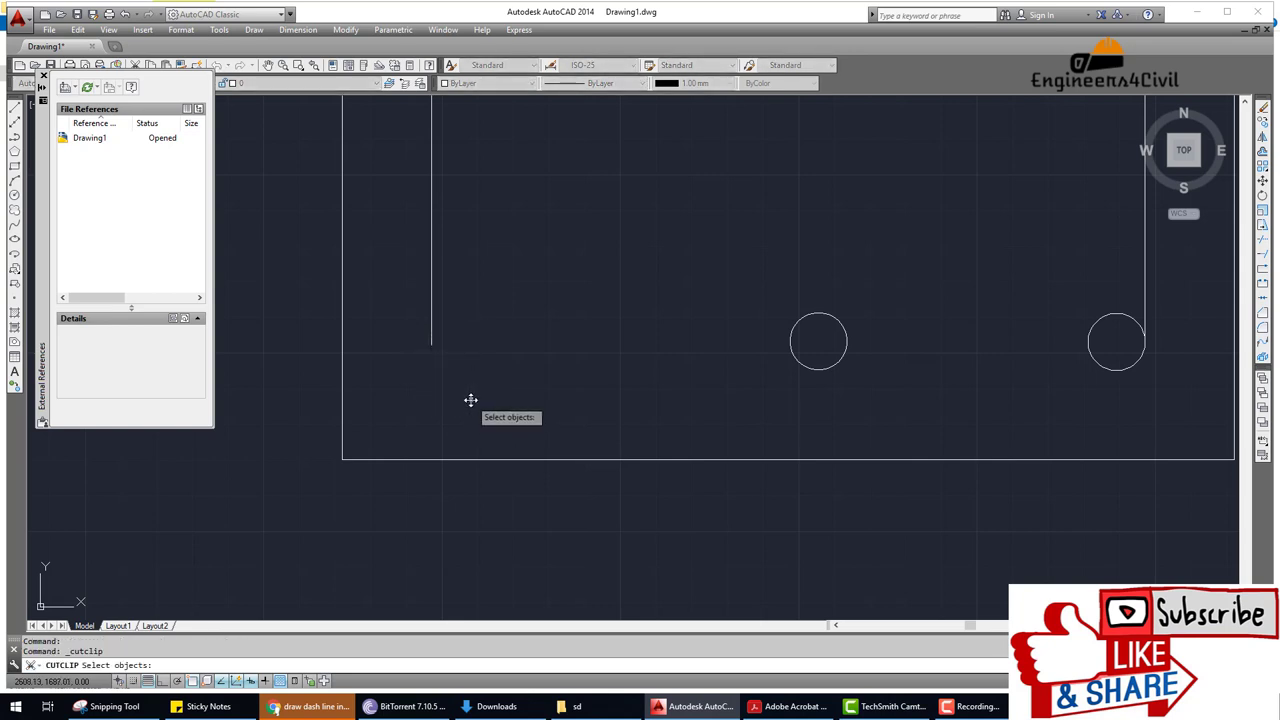
{"action": "key", "text": "Escape"}
{"action": "key", "text": "ctrl+z"}
{"action": "type", "text": "ER"}
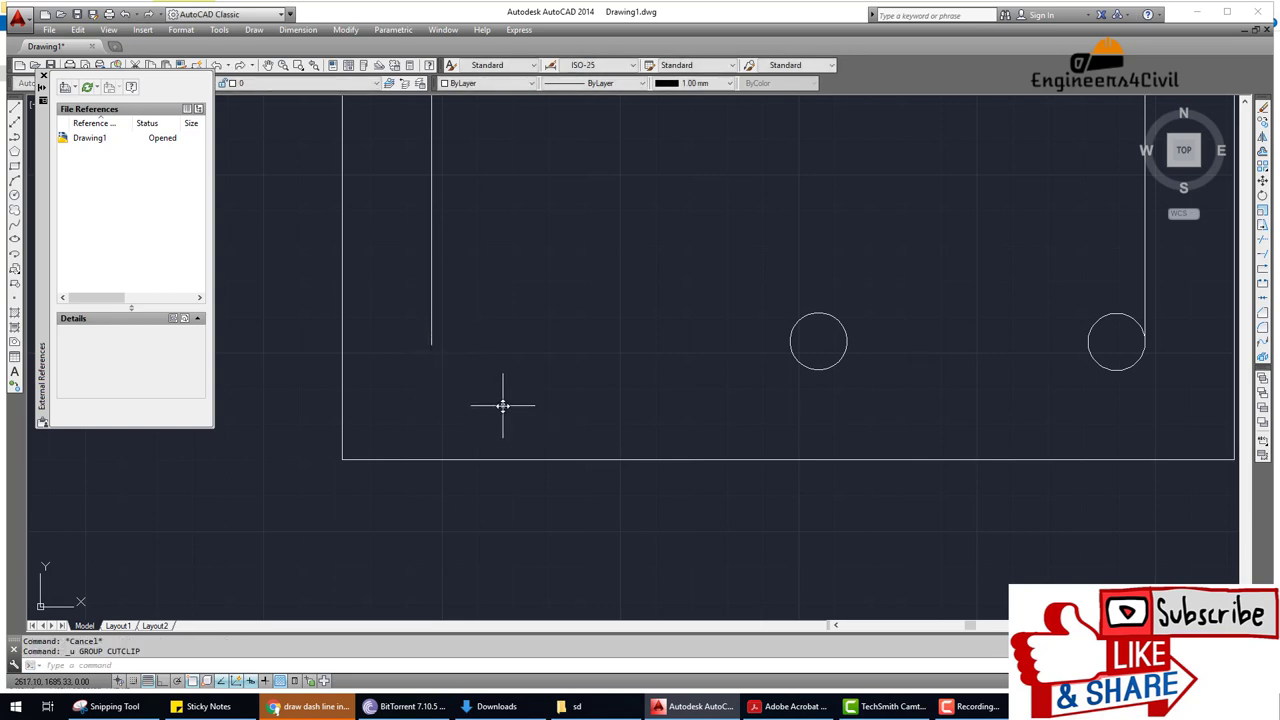
Erase the two stray line pieces below the left bar with a window selection.
{"action": "type", "text": "A"}
{"action": "key", "text": "Return"}
{"action": "left_click", "coordinate": [449, 400]}
{"action": "left_click", "coordinate": [424, 371]}
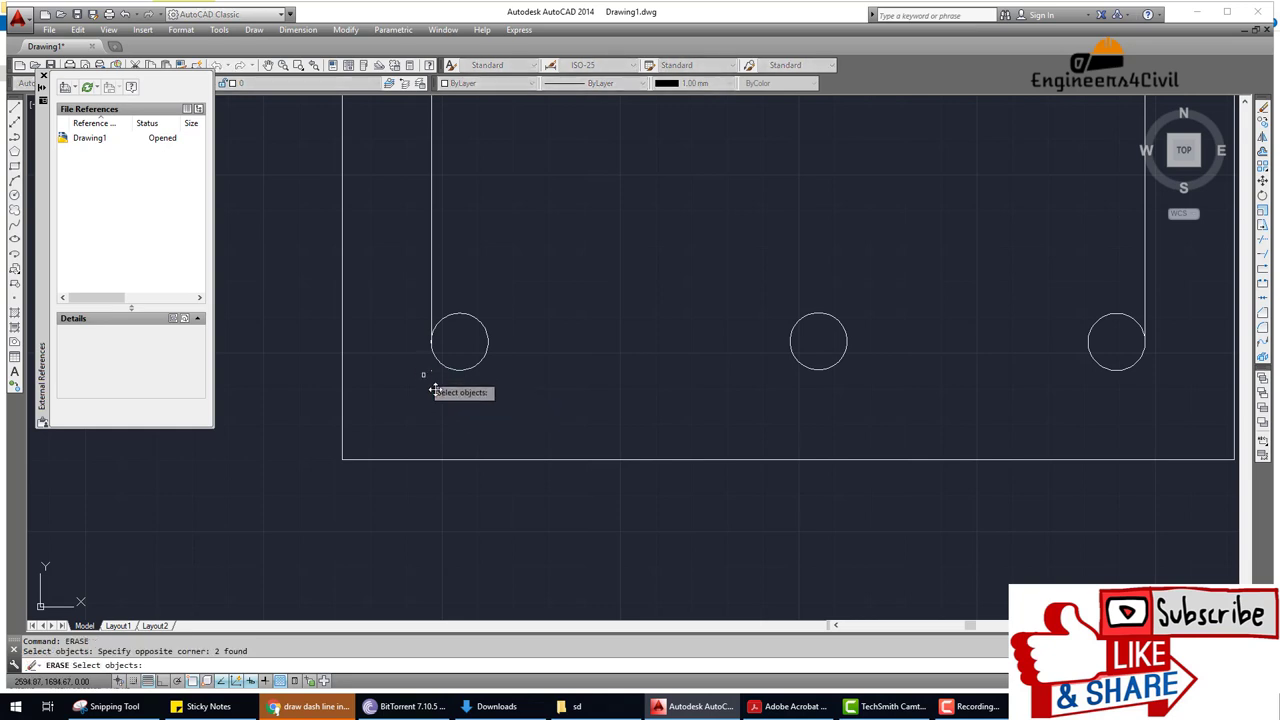
{"action": "key", "text": "Return"}
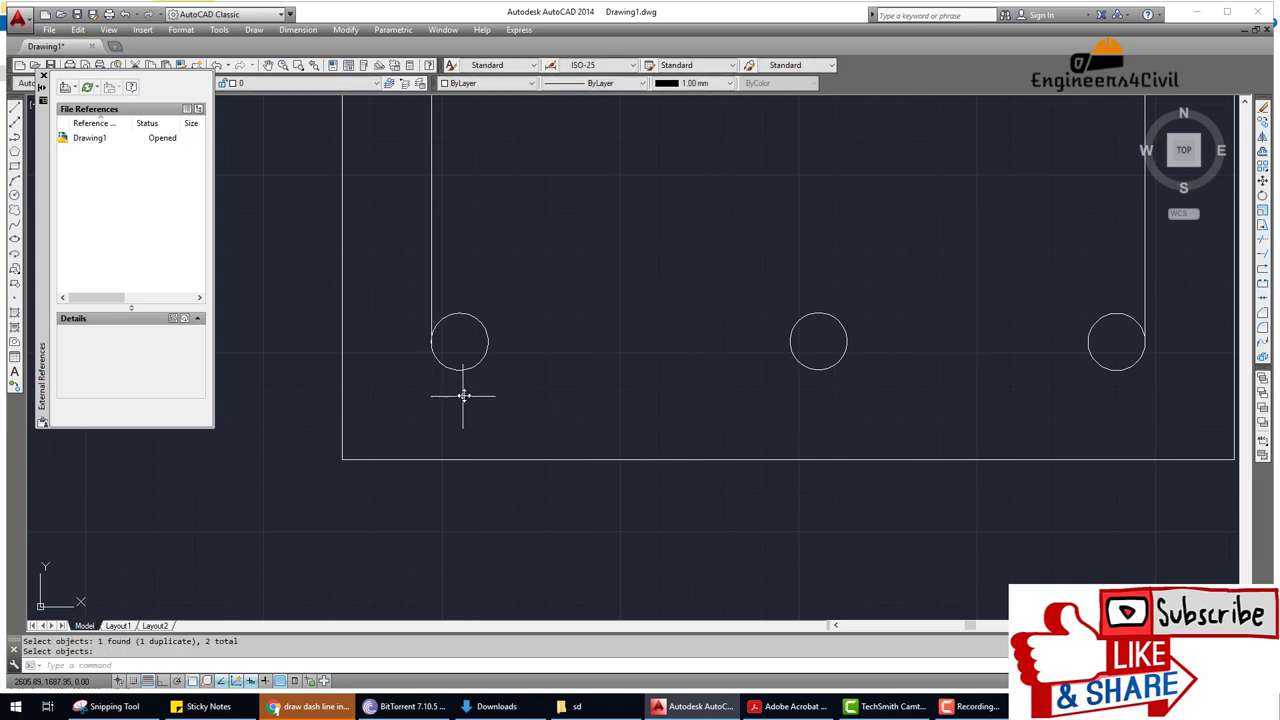
{"action": "scroll", "coordinate": [466, 394], "scroll_direction": "down", "scroll_amount": 5}
{"action": "scroll", "coordinate": [517, 300], "scroll_direction": "up", "scroll_amount": 1}
{"action": "scroll", "coordinate": [517, 286], "scroll_direction": "up", "scroll_amount": 4}
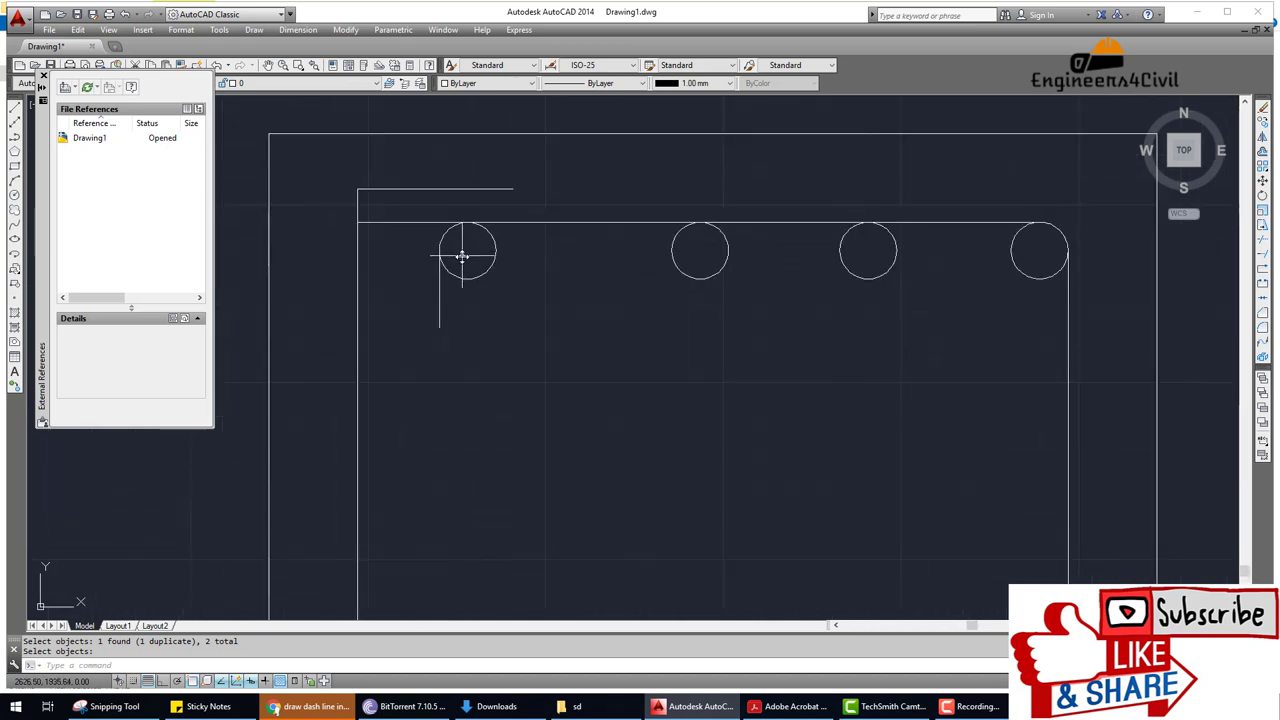
{"action": "key", "text": "Return"}
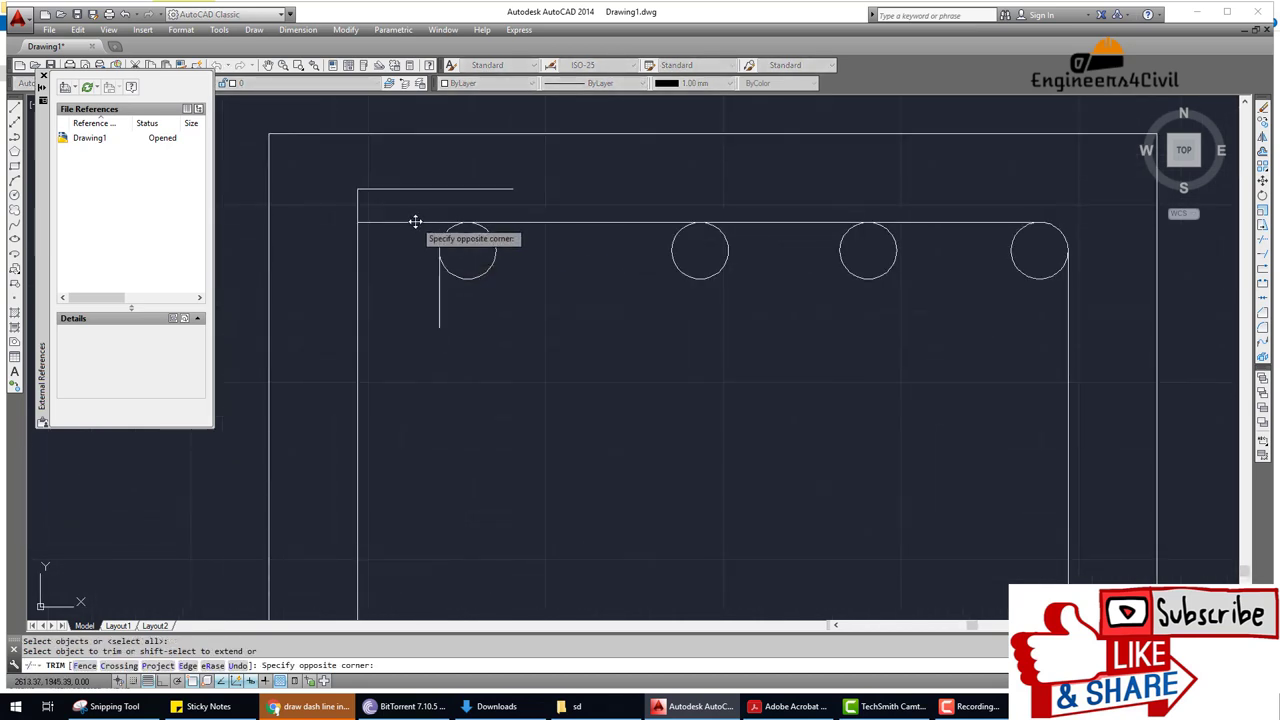
{"action": "scroll", "coordinate": [537, 350], "scroll_direction": "down", "scroll_amount": 4}
{"action": "key", "text": "Escape"}
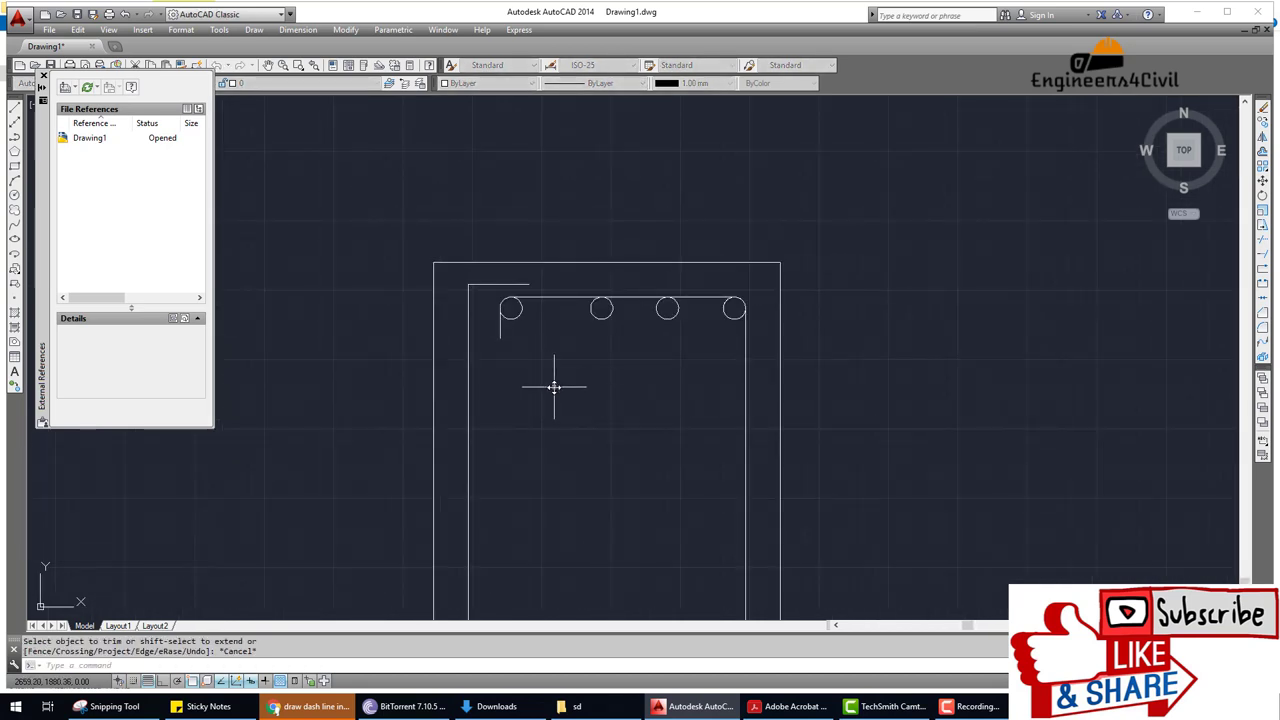
Pick the four top rebar circles as areas for a SOLID hatch.
{"action": "type", "text": "h"}
{"action": "key", "text": "Return"}
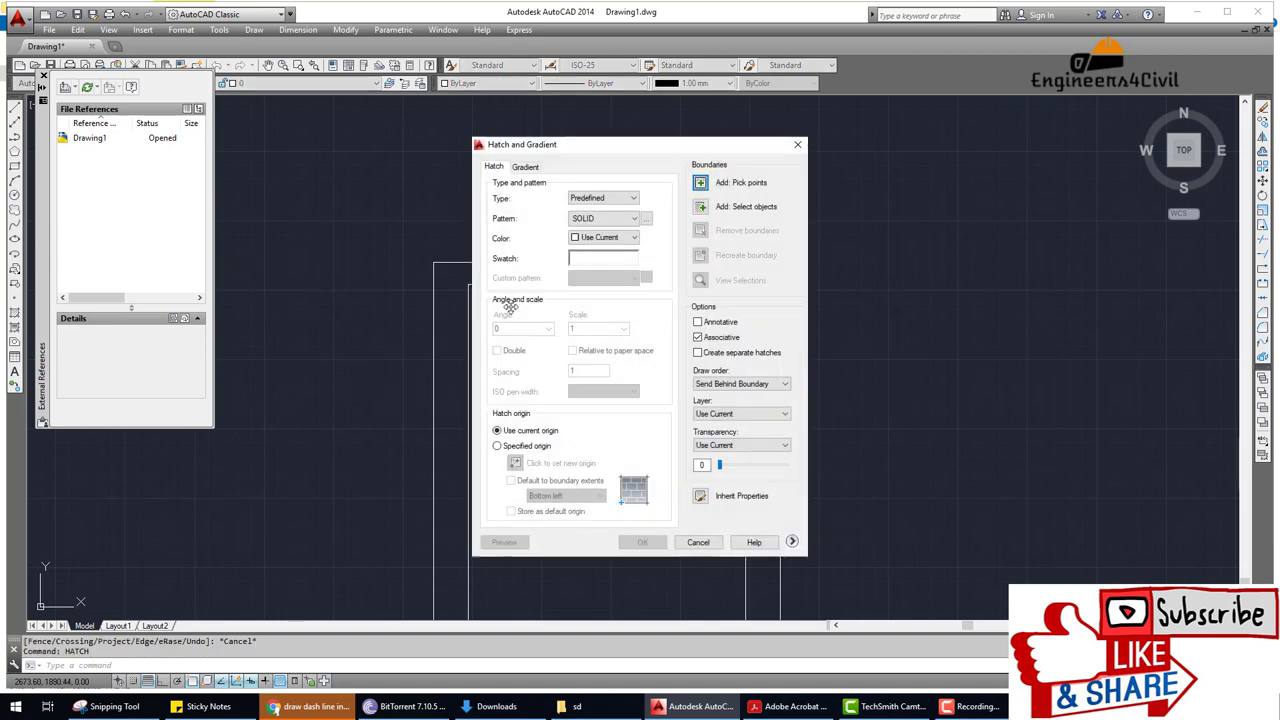
{"action": "left_click", "coordinate": [701, 183]}
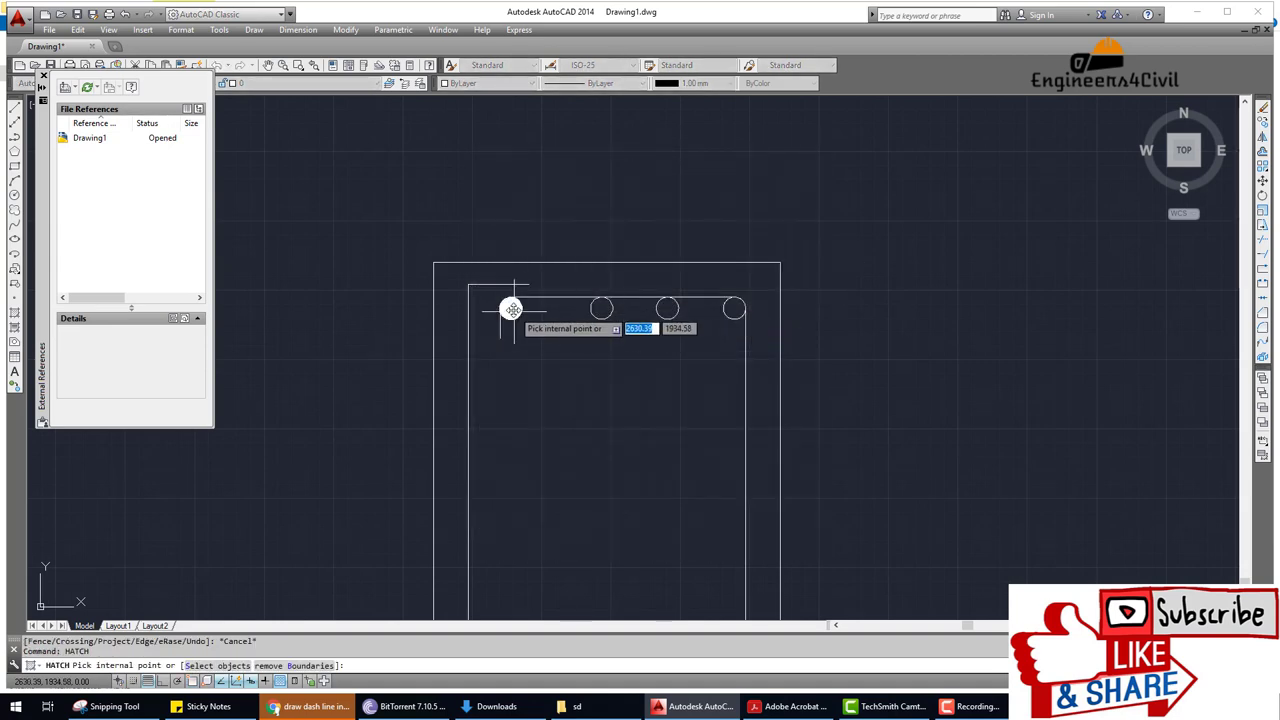
{"action": "left_click", "coordinate": [510, 307]}
{"action": "left_click", "coordinate": [601, 307]}
{"action": "left_click", "coordinate": [668, 307]}
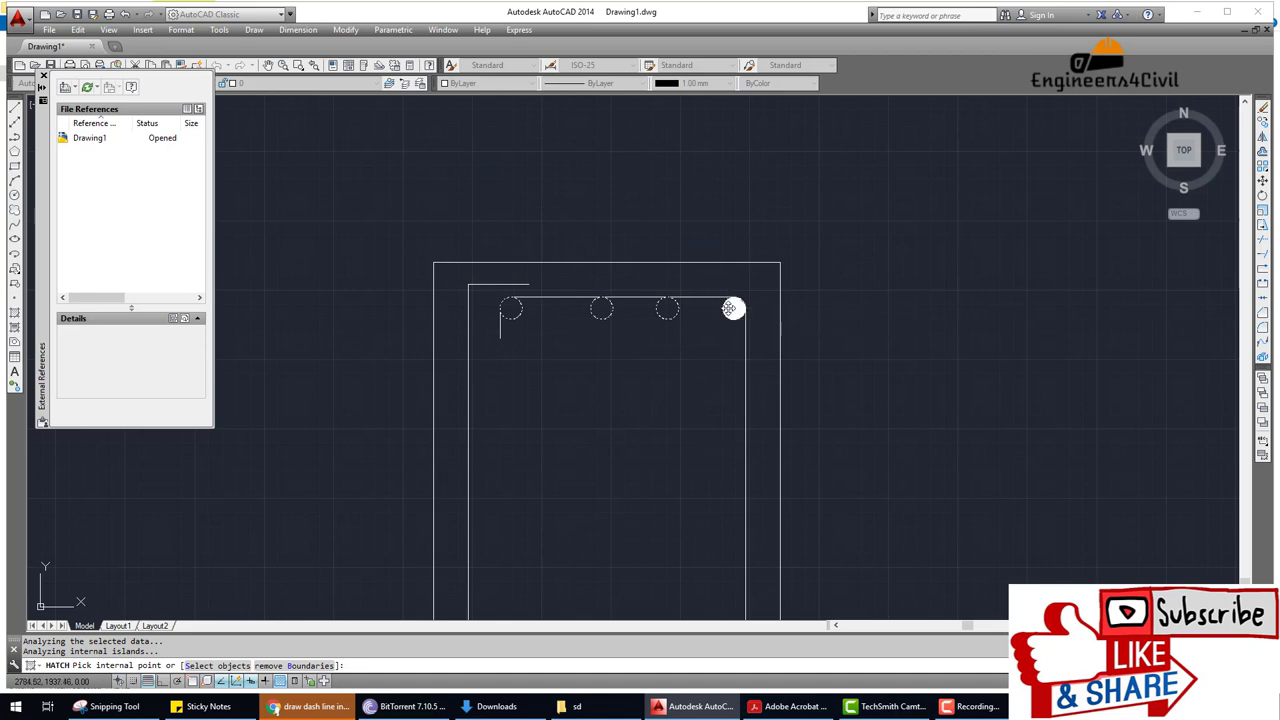
{"action": "left_click", "coordinate": [734, 307]}
Add the three bottom rebar circles and apply the solid fill.
{"action": "scroll", "coordinate": [712, 407], "scroll_direction": "down", "scroll_amount": 3}
{"action": "scroll", "coordinate": [726, 470], "scroll_direction": "up", "scroll_amount": 2}
{"action": "scroll", "coordinate": [726, 470], "scroll_direction": "up", "scroll_amount": 2}
{"action": "left_click", "coordinate": [698, 455]}
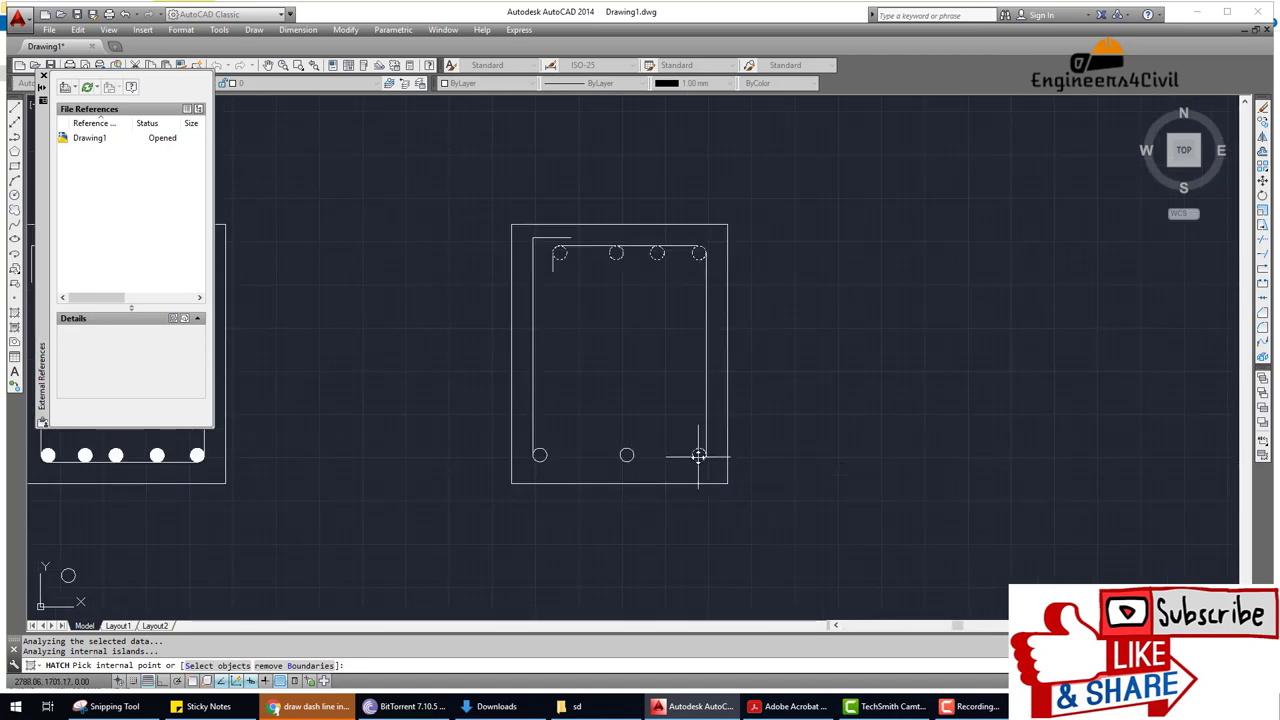
{"action": "left_click", "coordinate": [625, 455]}
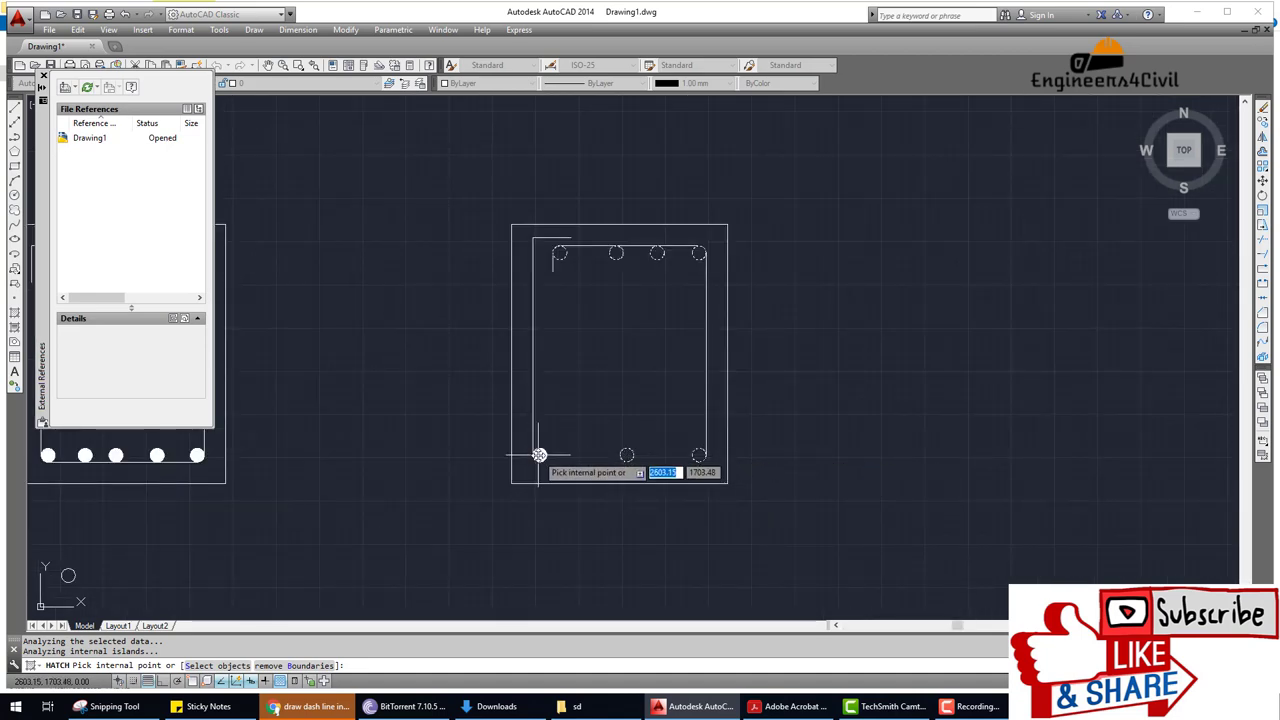
{"action": "left_click", "coordinate": [540, 455]}
{"action": "key", "text": "Return"}
{"action": "left_click", "coordinate": [643, 541]}
Start a new line from the right bar.
{"action": "scroll", "coordinate": [684, 497], "scroll_direction": "up", "scroll_amount": 4}
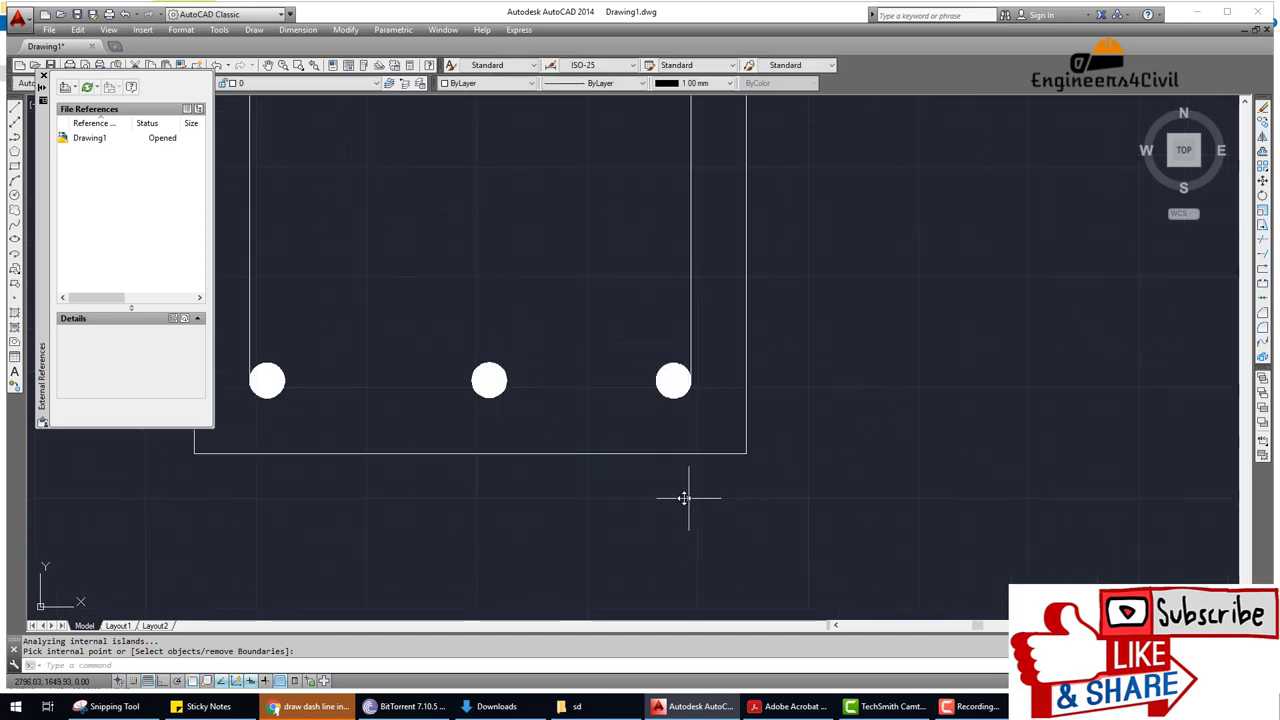
{"action": "type", "text": "l"}
{"action": "key", "text": "Return"}
{"action": "left_click", "coordinate": [673, 397]}
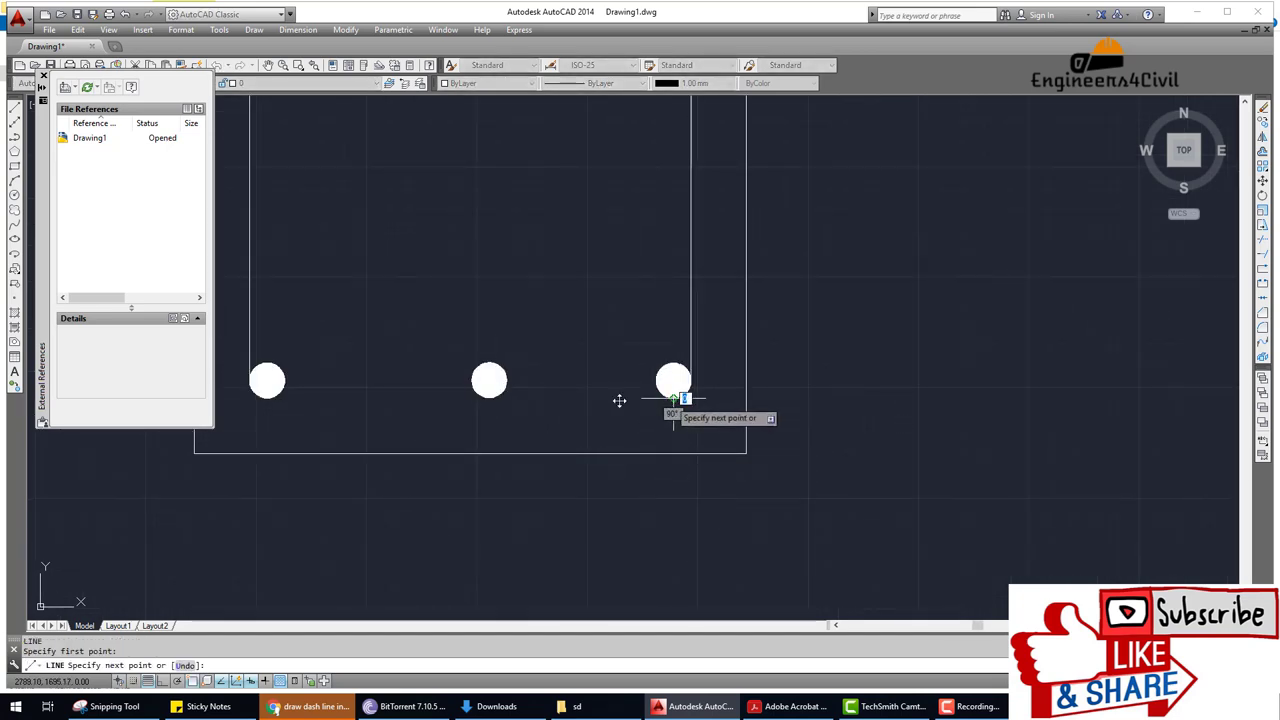
{"action": "key", "text": "Escape"}
{"action": "scroll", "coordinate": [365, 436], "scroll_direction": "down", "scroll_amount": 5}
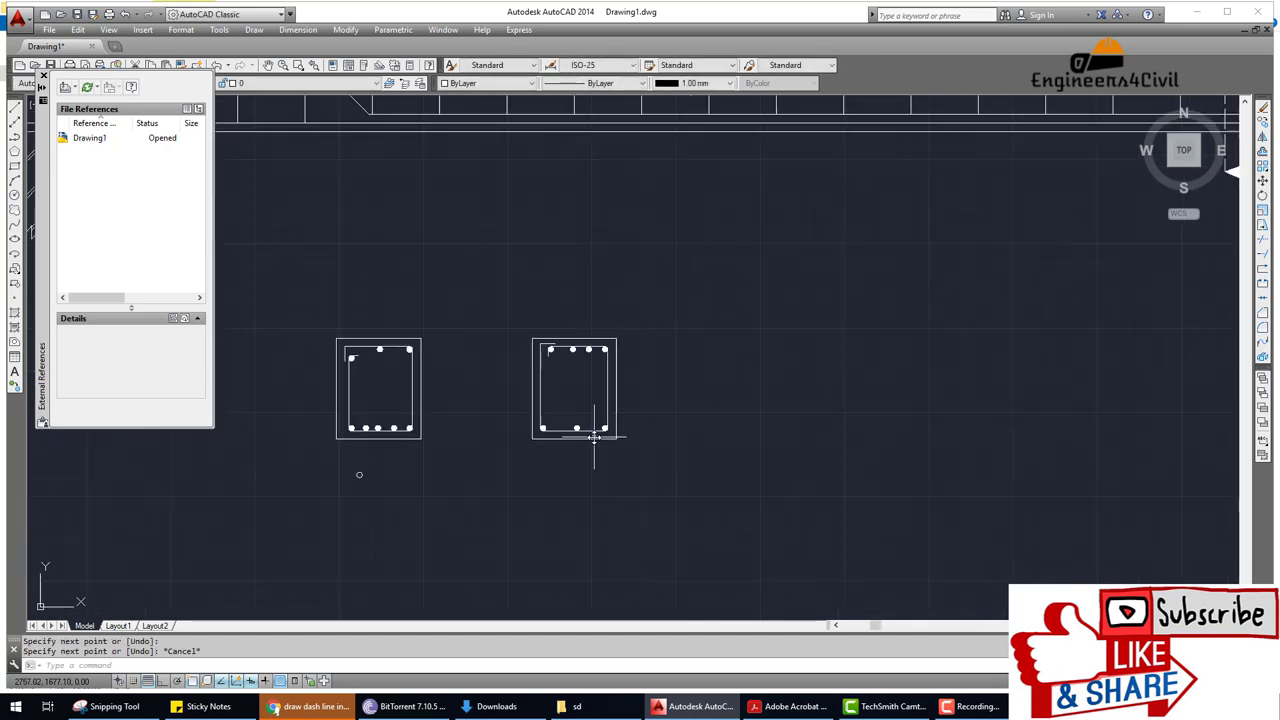
{"action": "middle_click_drag", "start_coordinate": [479, 449], "coordinate": [534, 483]}
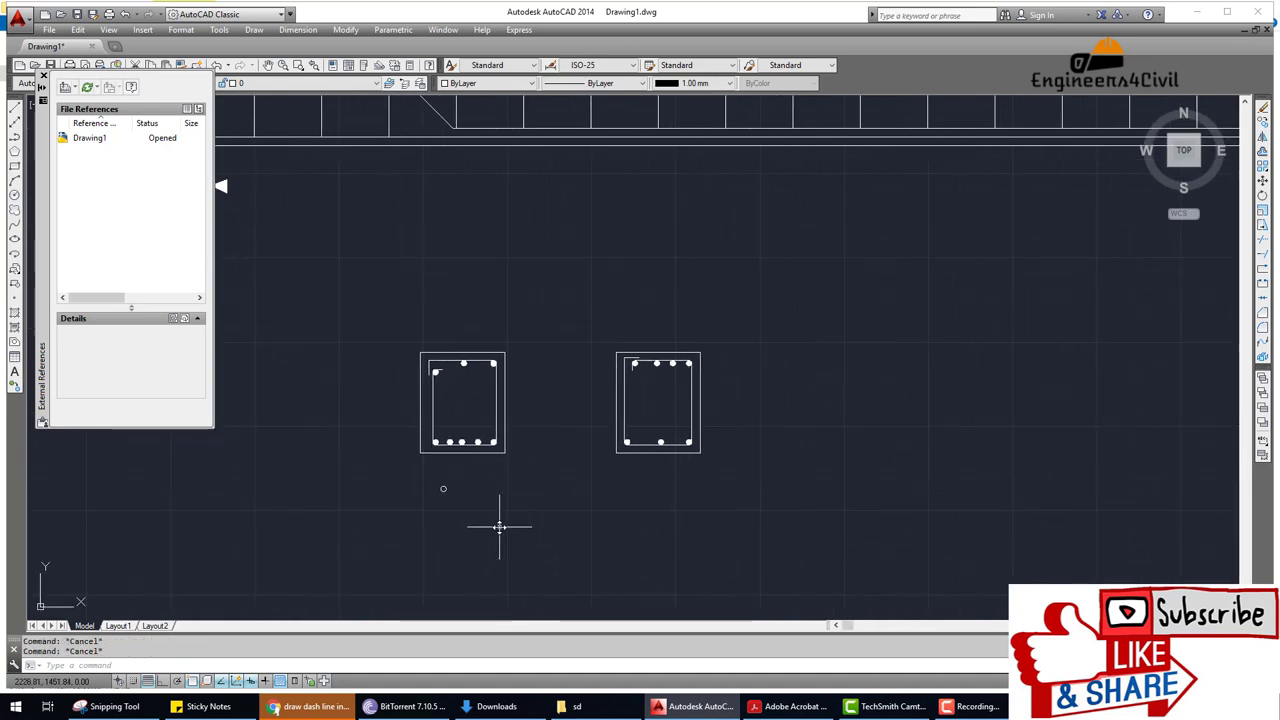
{"action": "type", "text": "ER"}
{"action": "key", "text": "Return"}
{"action": "left_click", "coordinate": [486, 528]}
{"action": "left_click", "coordinate": [423, 491]}
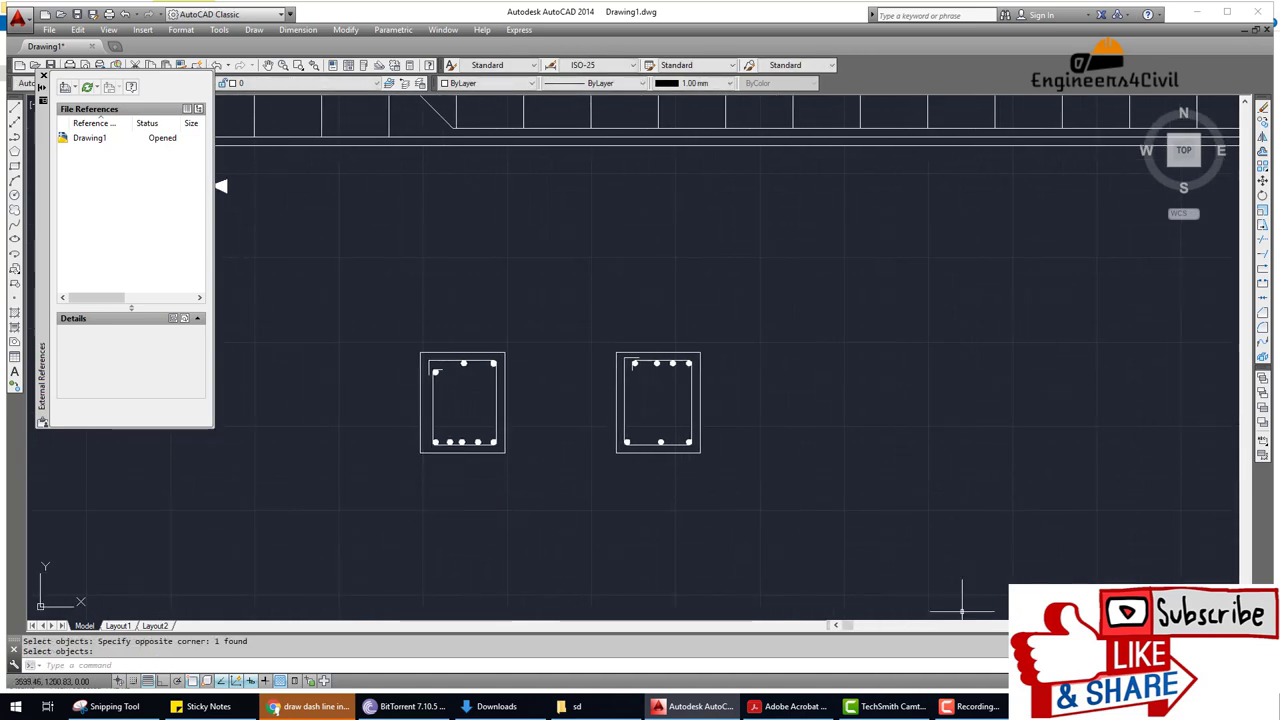
{"action": "key", "text": "alt+Tab"}
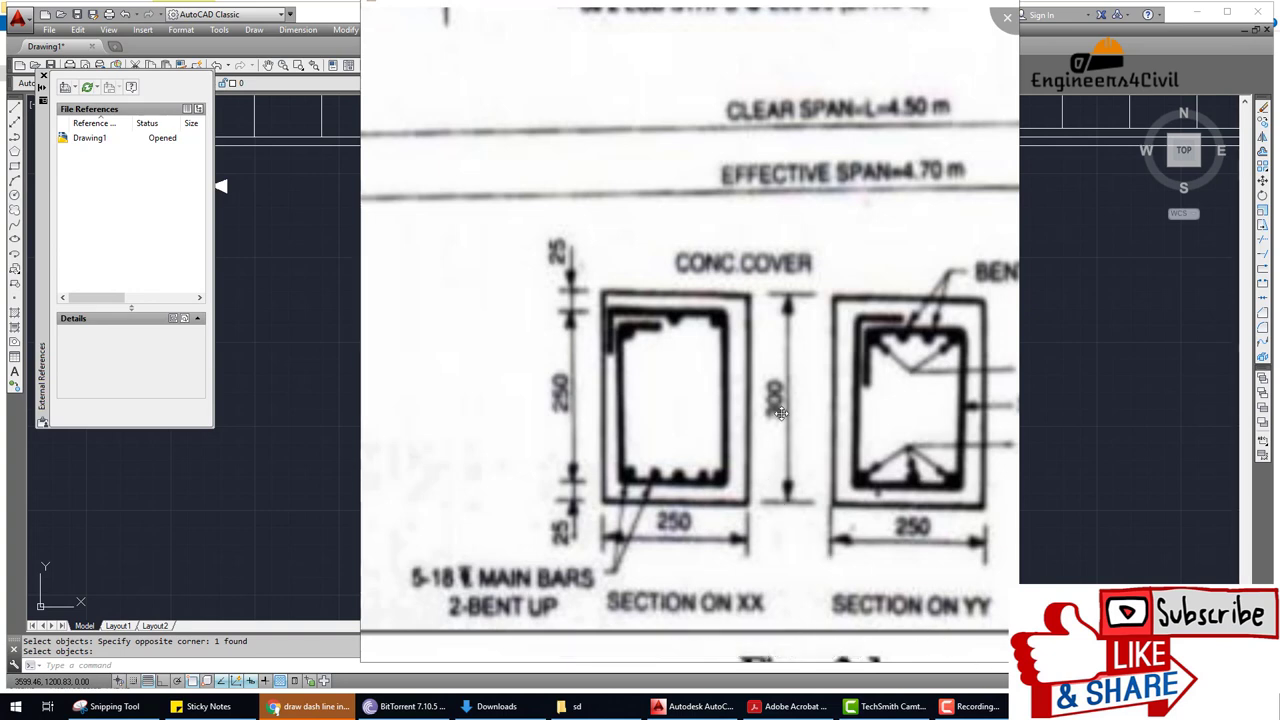
{"action": "key", "text": "Escape"}
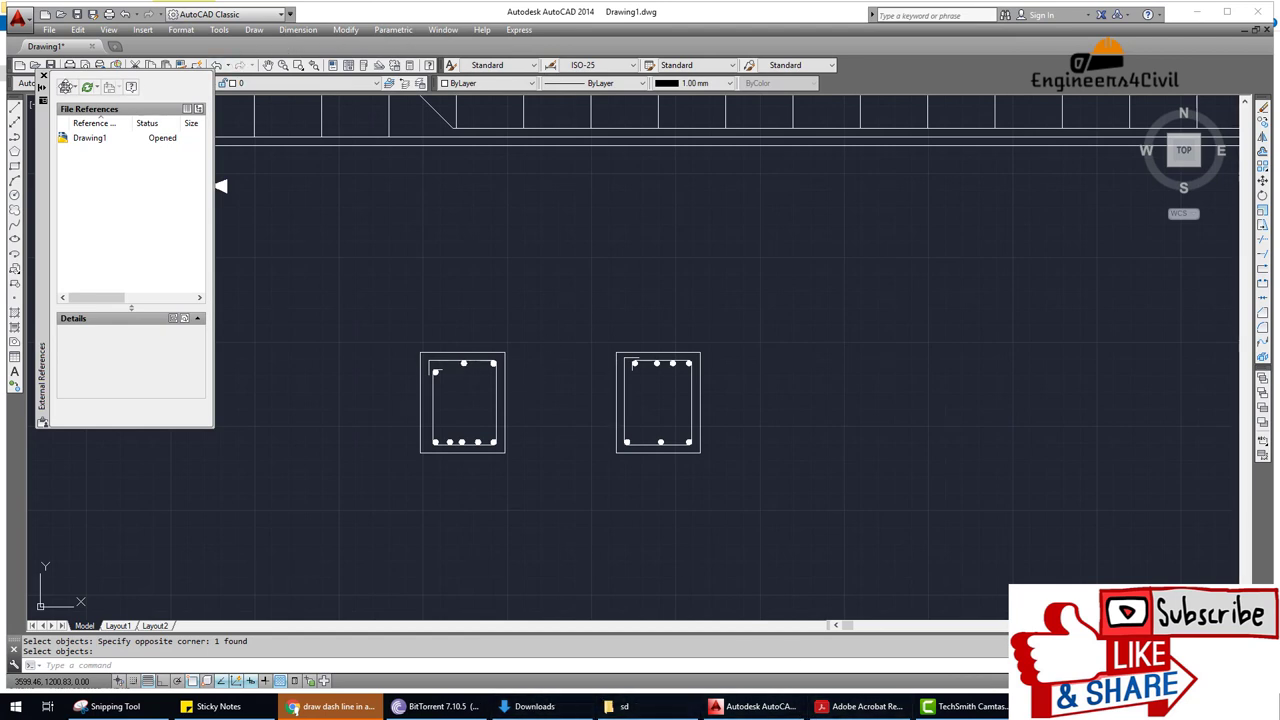
Place a vertical 300 linear dimension between the left section's top-right and bottom-right corners.
{"action": "key", "text": "Escape"}
{"action": "type", "text": "DIM"}
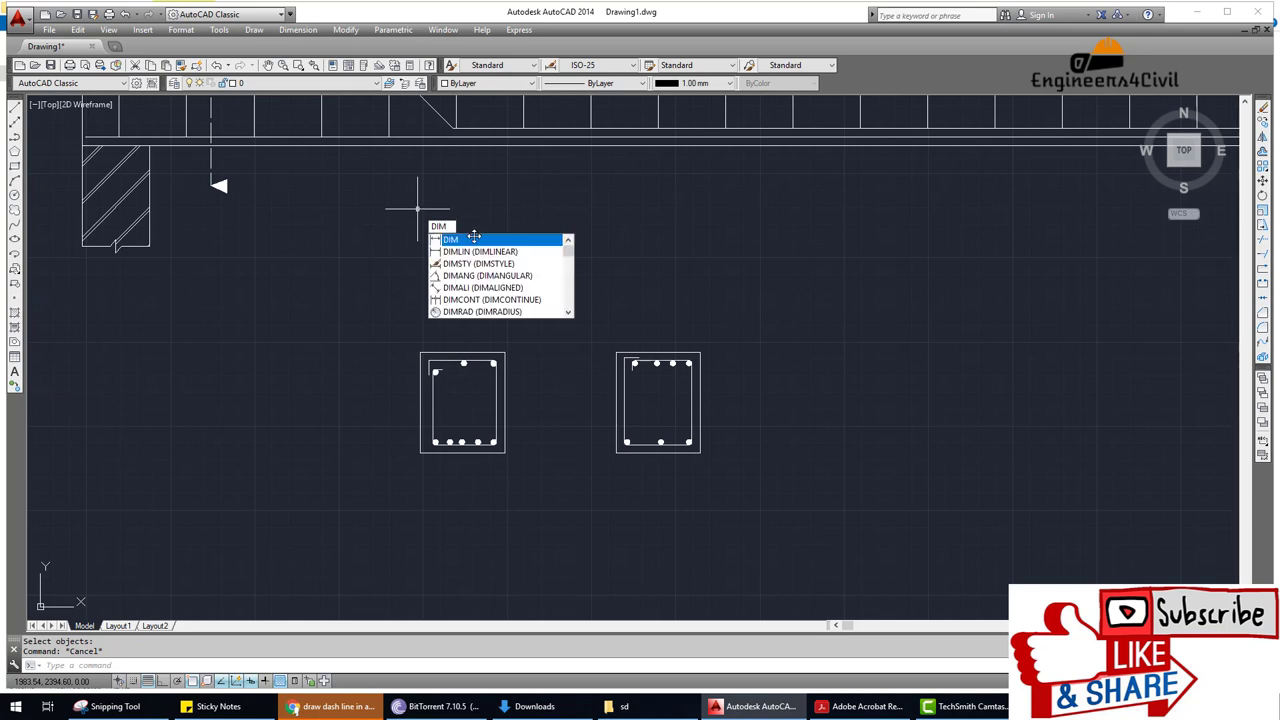
{"action": "key", "text": "Return"}
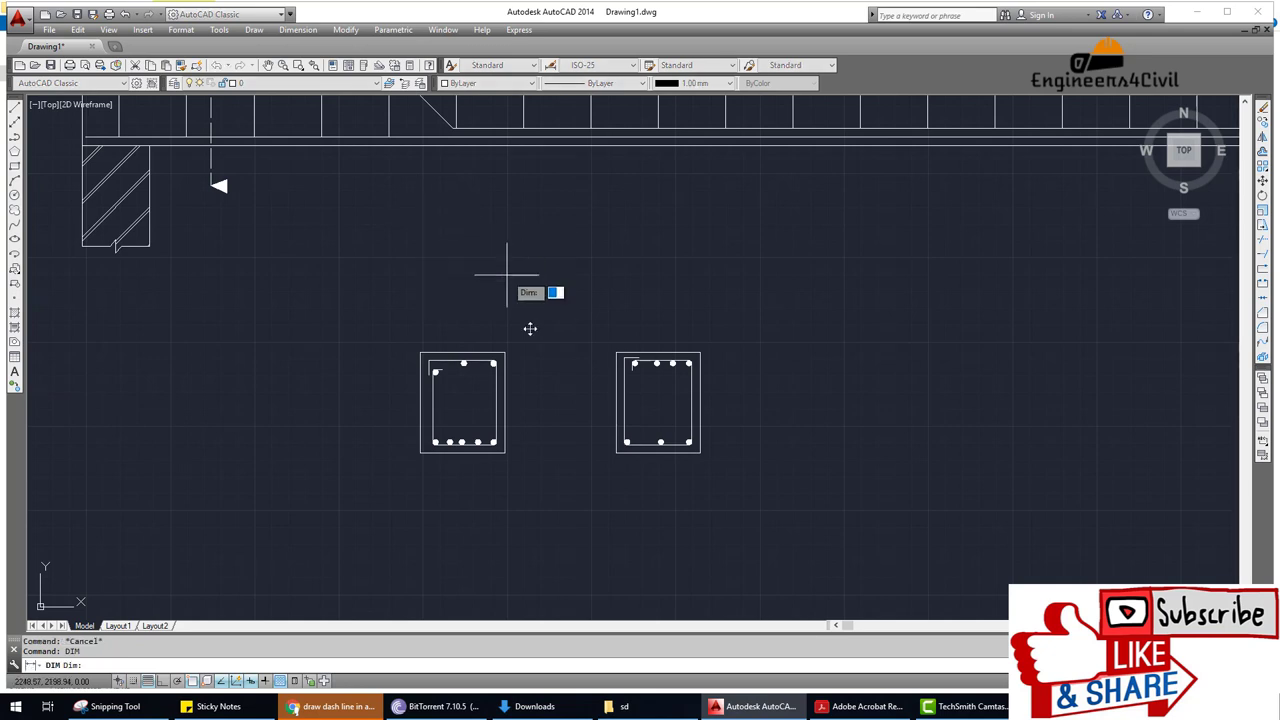
{"action": "scroll", "coordinate": [525, 378], "scroll_direction": "up", "scroll_amount": 2}
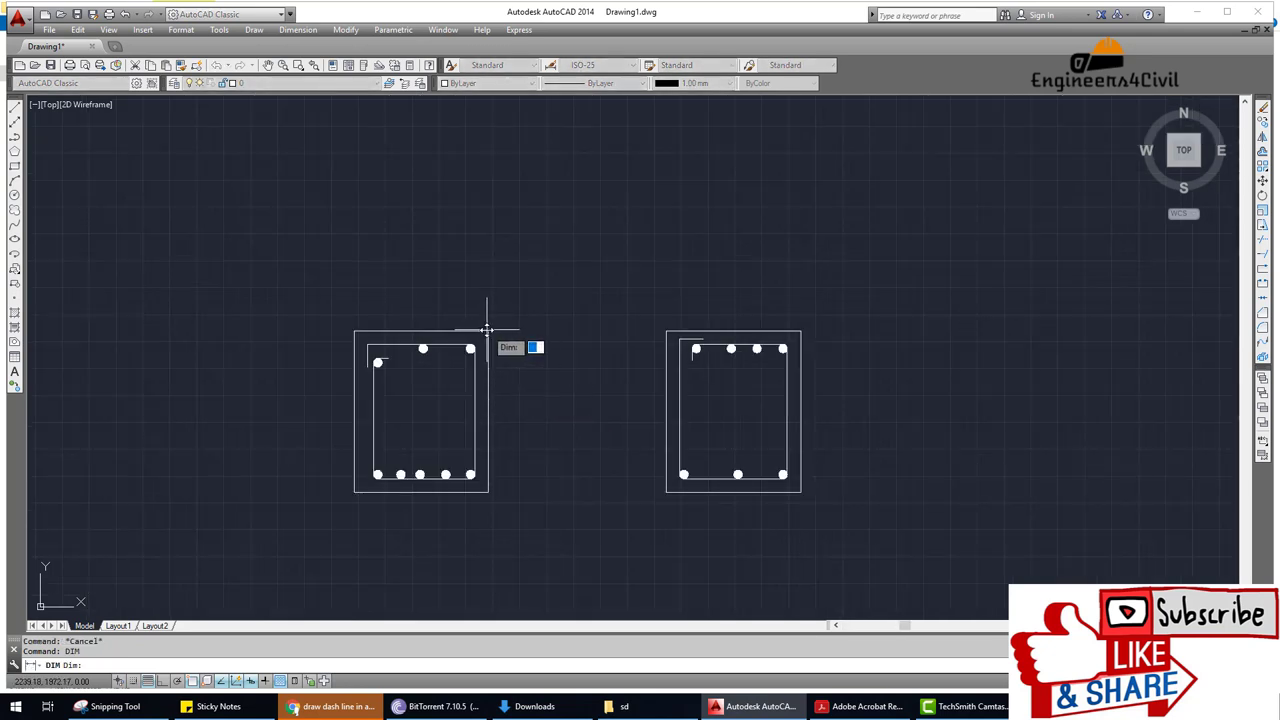
{"action": "key", "text": "Escape"}
{"action": "key", "text": "Escape"}
{"action": "left_click", "coordinate": [298, 29]}
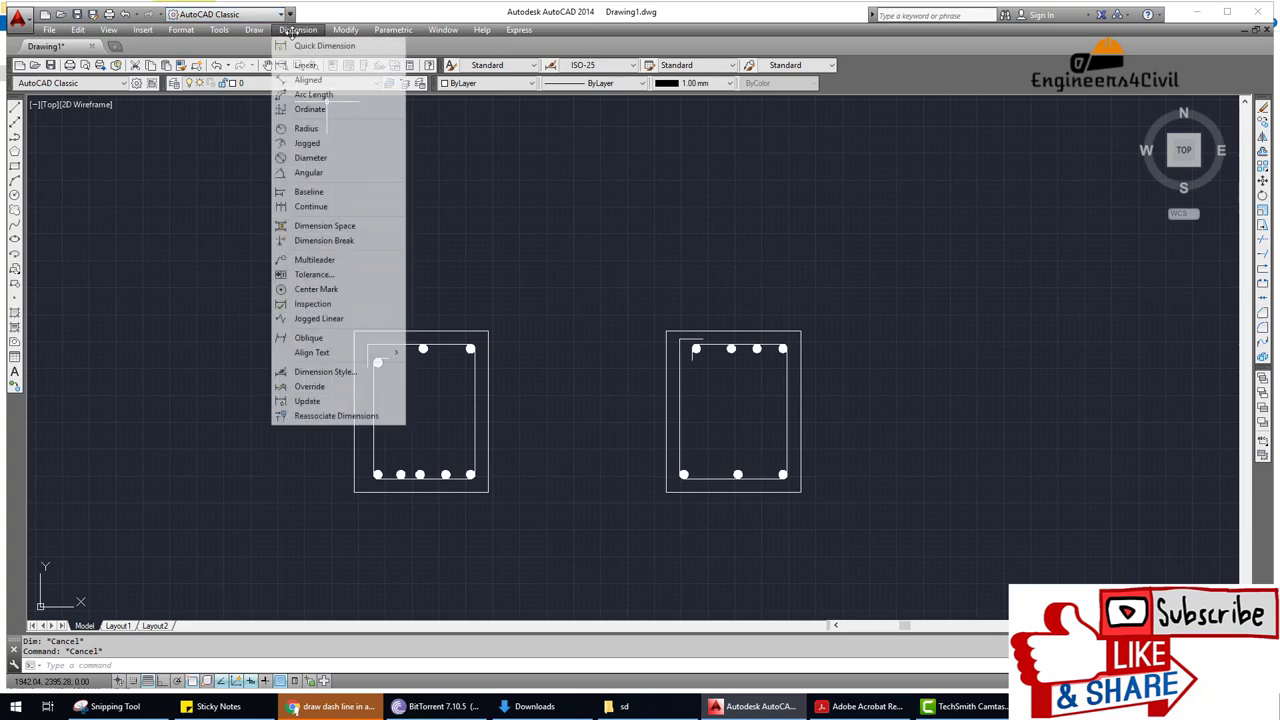
{"action": "left_click", "coordinate": [305, 64]}
{"action": "left_click", "coordinate": [488, 332]}
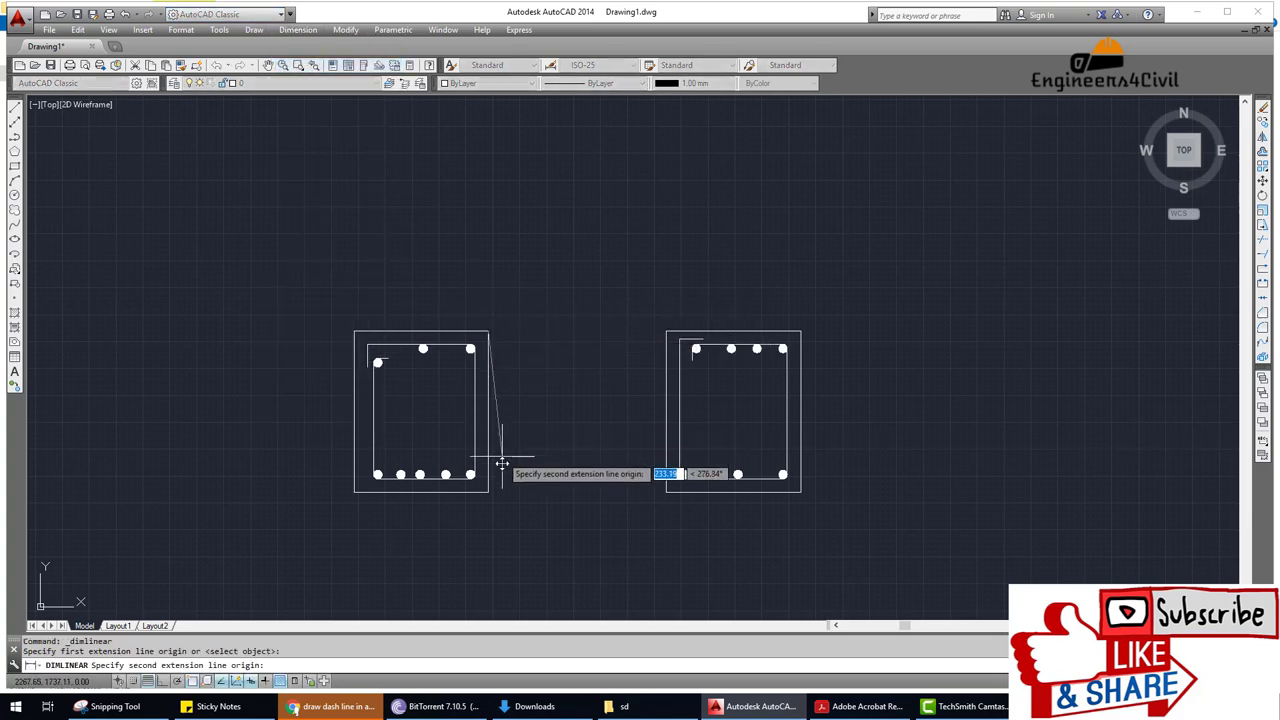
{"action": "left_click", "coordinate": [488, 492]}
{"action": "left_click", "coordinate": [503, 491]}
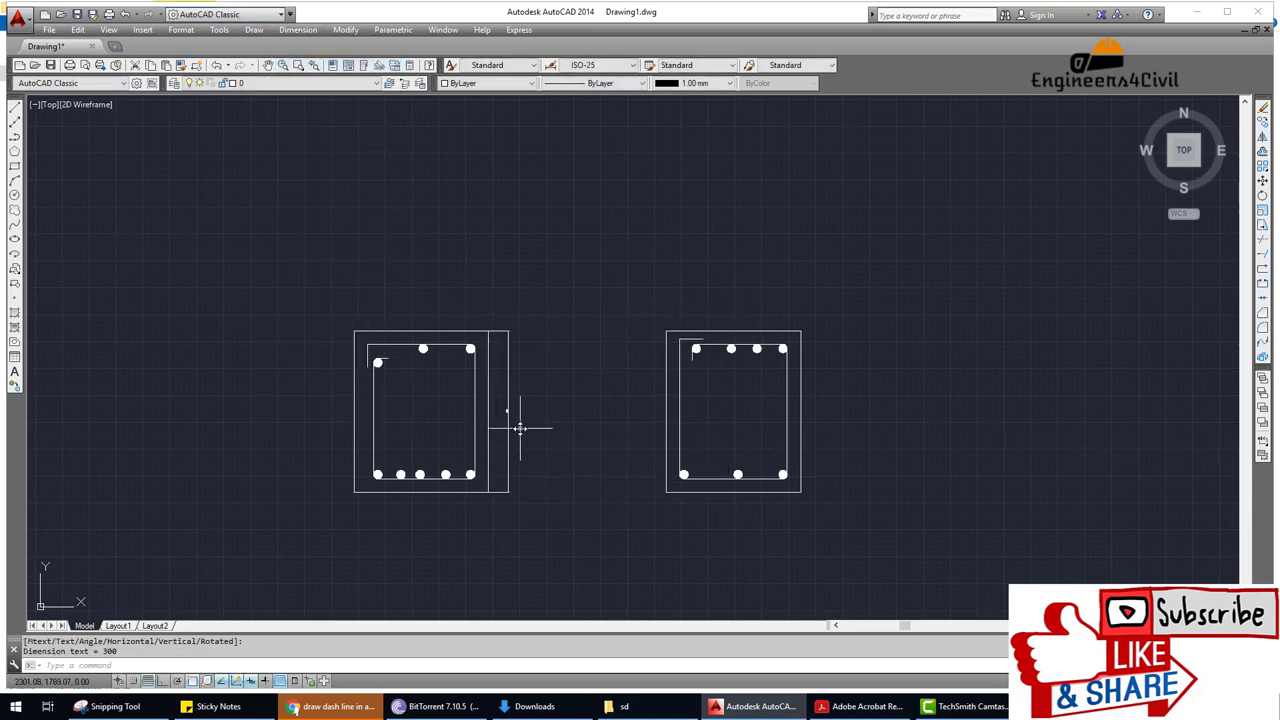
{"action": "scroll", "coordinate": [519, 428], "scroll_direction": "up", "scroll_amount": 5}
{"action": "scroll", "coordinate": [519, 428], "scroll_direction": "down", "scroll_amount": 3}
{"action": "scroll", "coordinate": [540, 406], "scroll_direction": "down", "scroll_amount": 3}
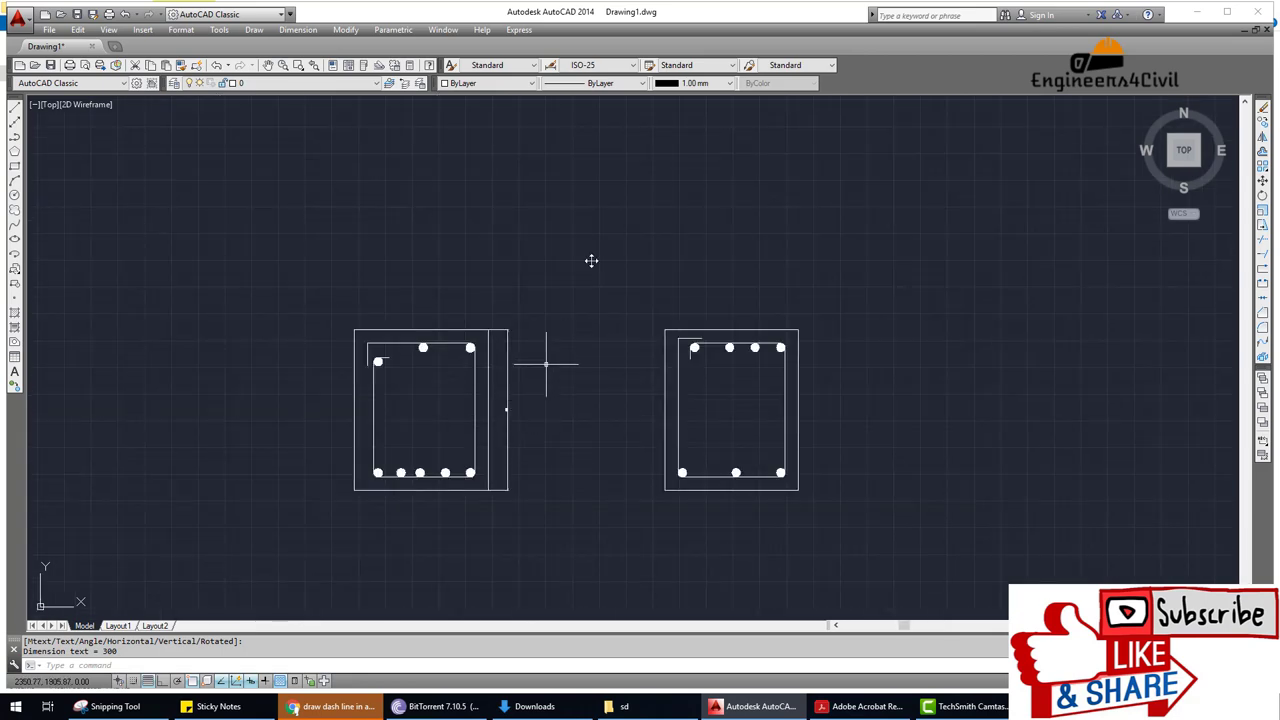
Set ISO-25's Extend beyond dim lines to 3.
{"action": "left_click", "coordinate": [552, 65]}
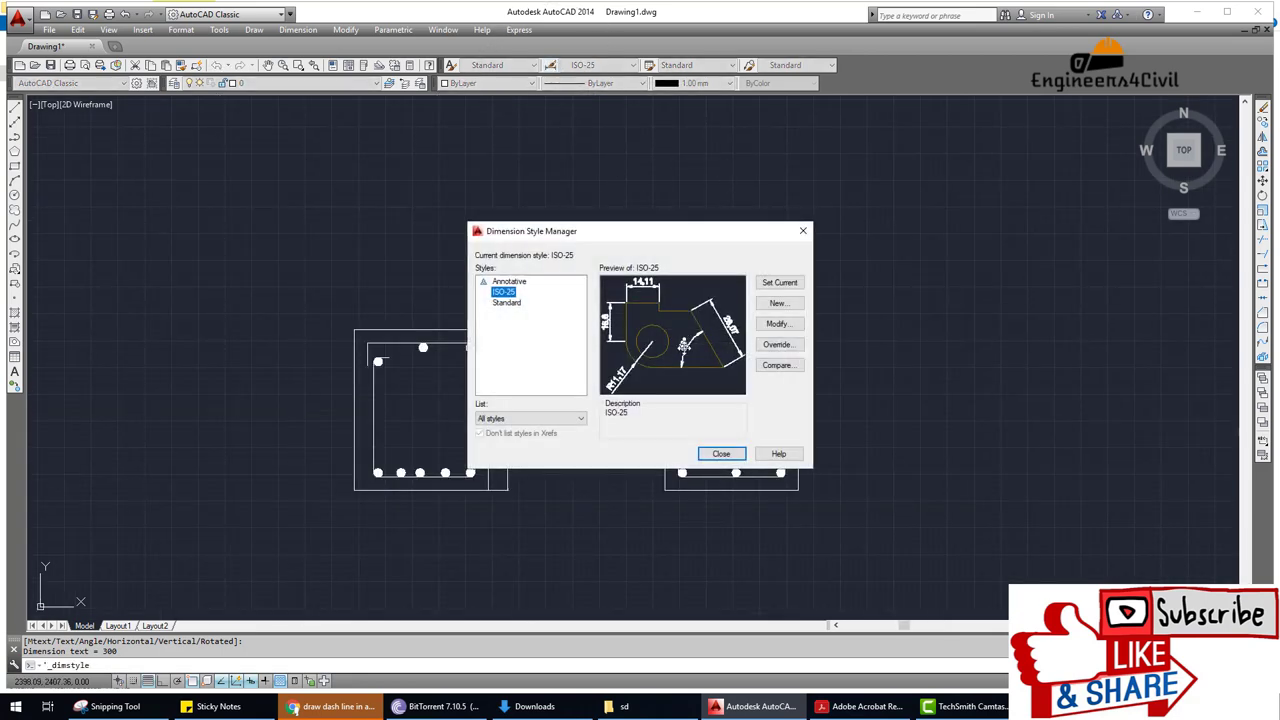
{"action": "left_click", "coordinate": [795, 325]}
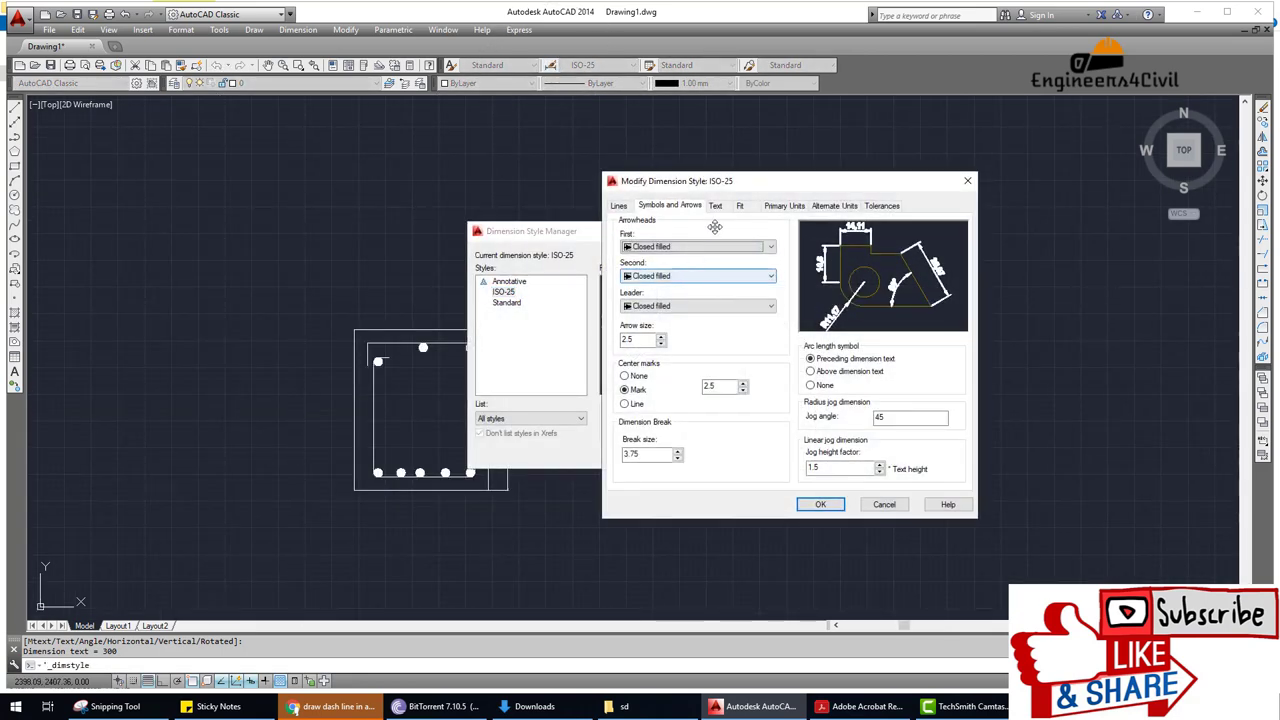
{"action": "left_click", "coordinate": [714, 206]}
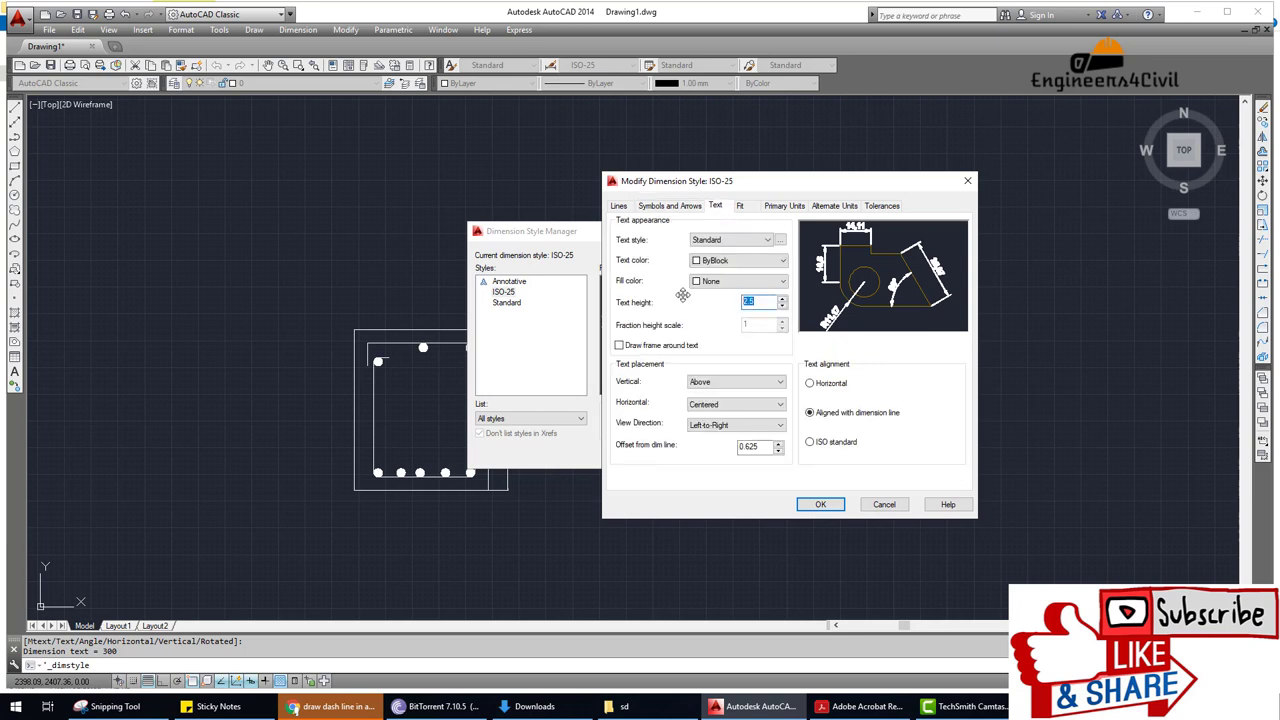
{"action": "left_click", "coordinate": [668, 206]}
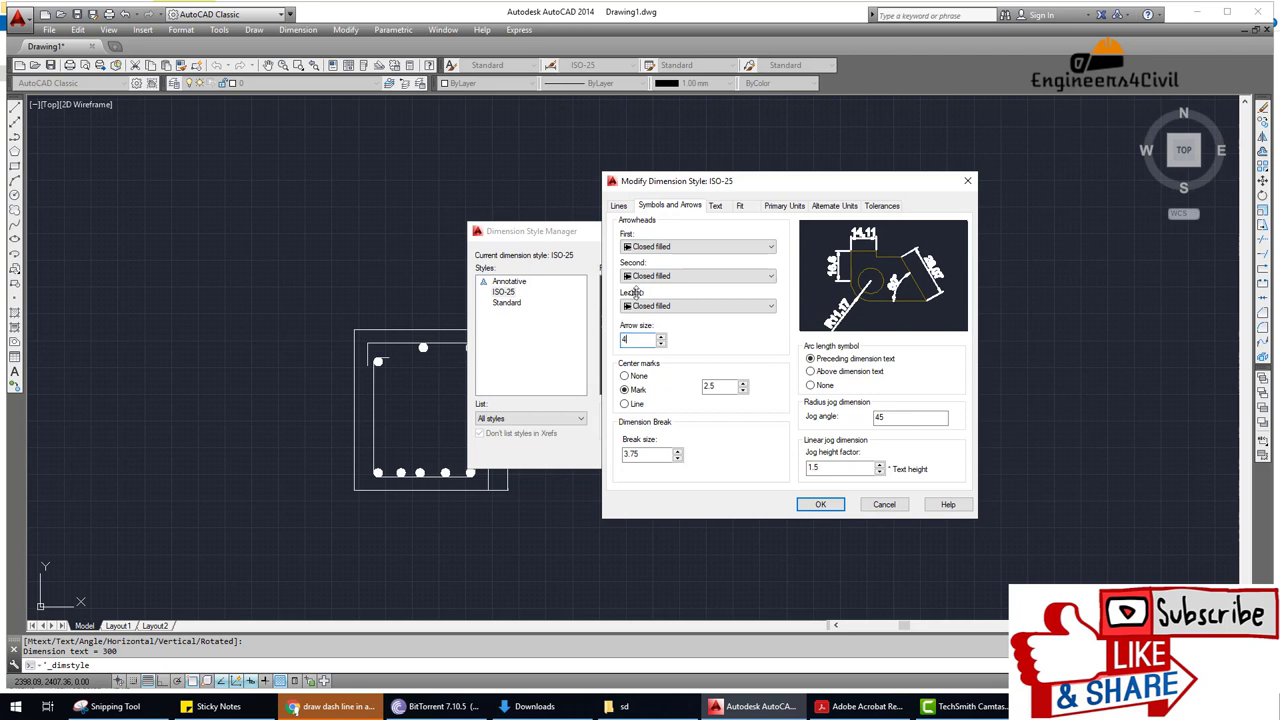
{"action": "left_click", "coordinate": [620, 205]}
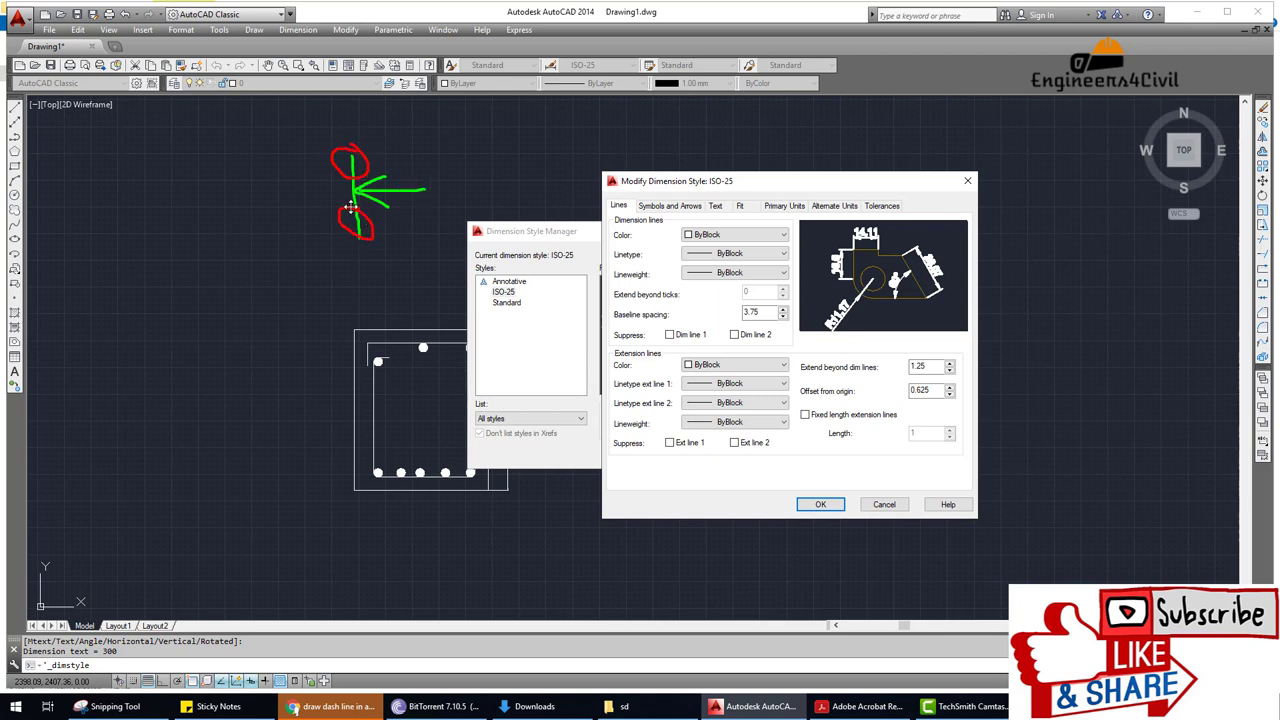
{"action": "double_click", "coordinate": [920, 366]}
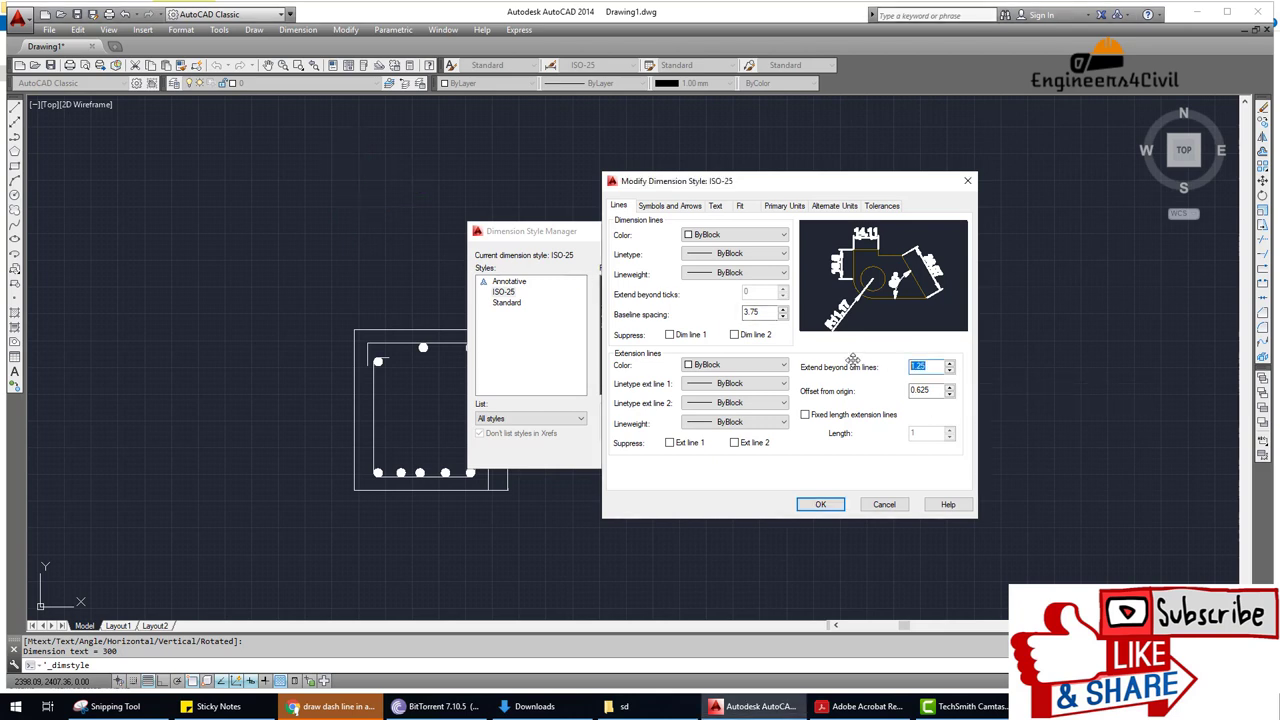
{"action": "mouse_move", "coordinate": [928, 367]}
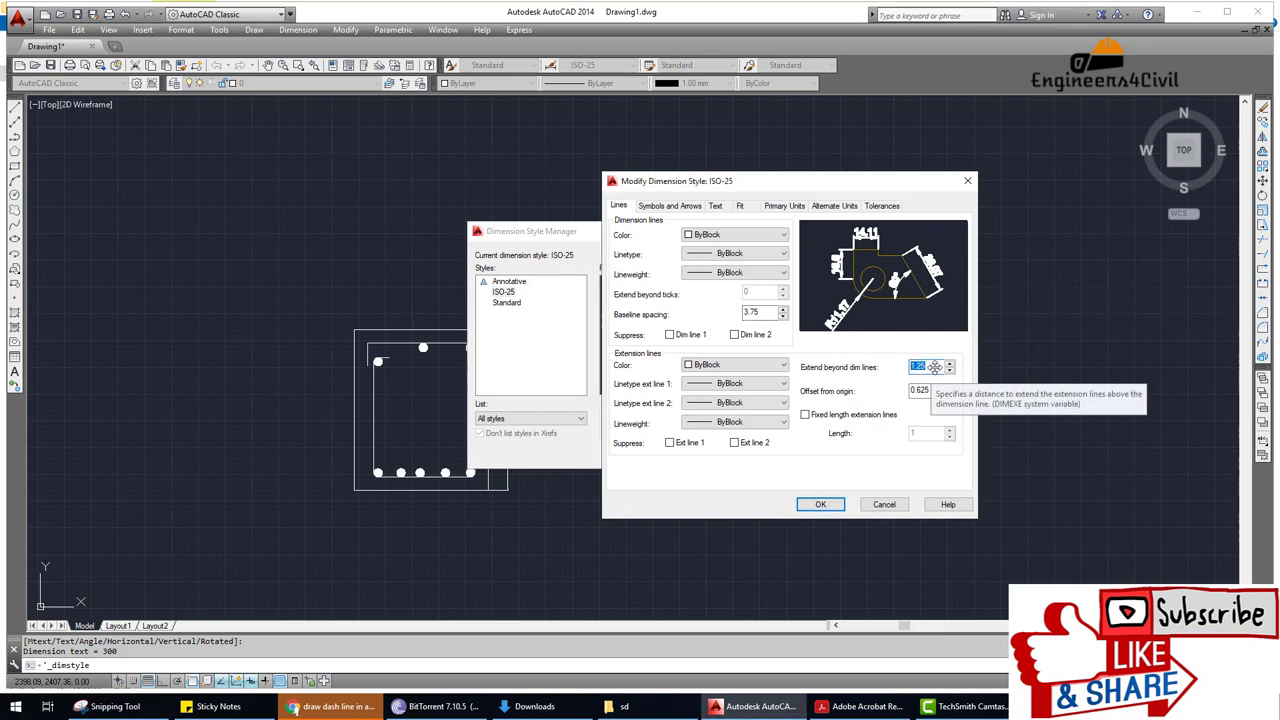
{"action": "type", "text": "3"}
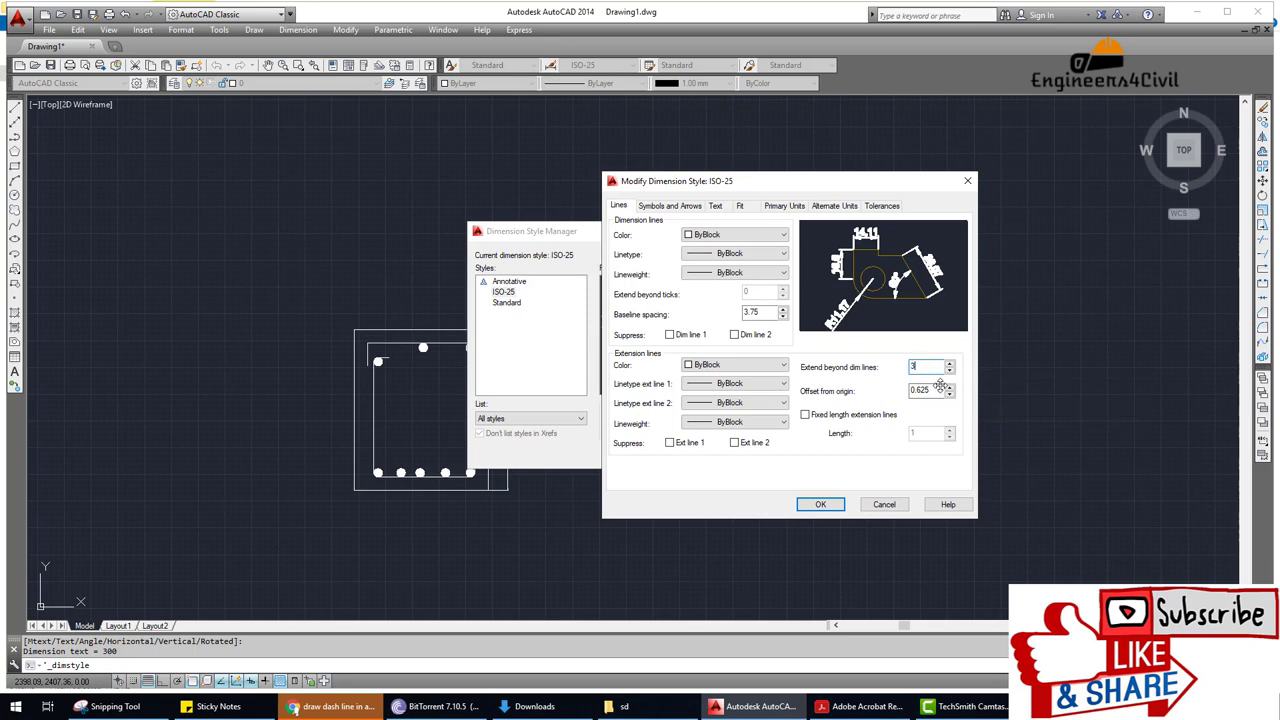
{"action": "key", "text": "Tab"}
{"action": "type", "text": "2"}
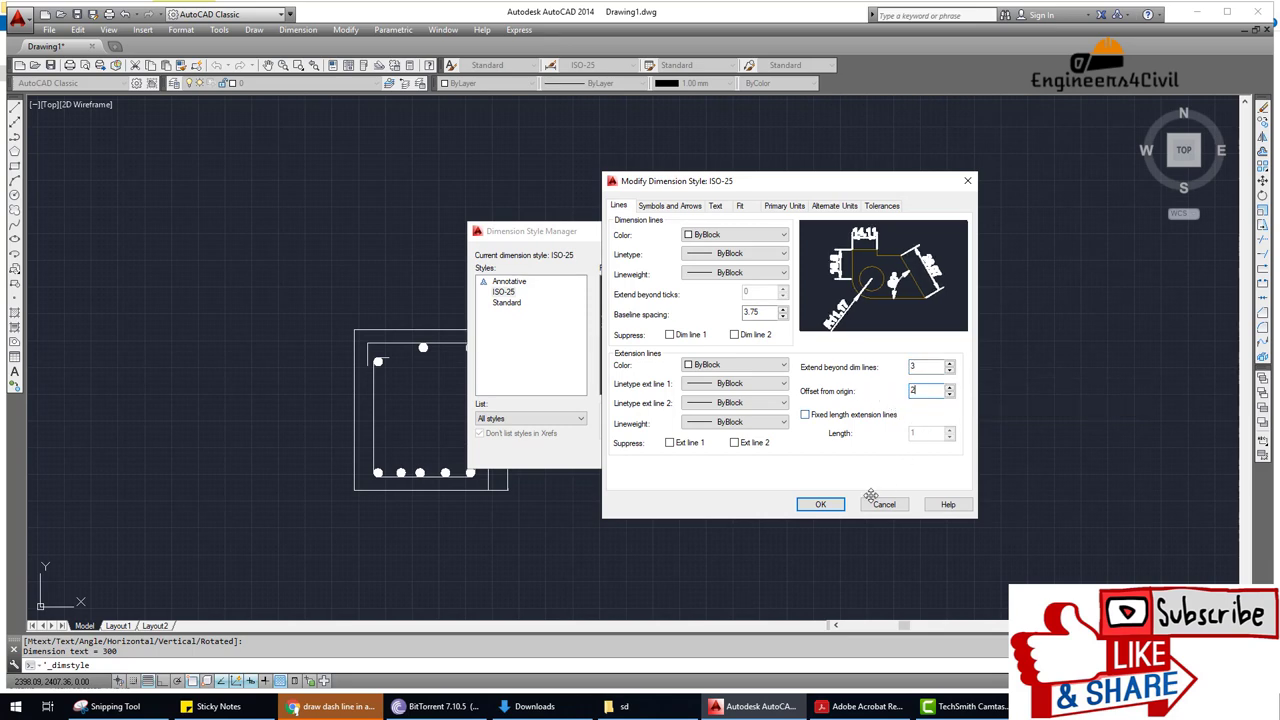
{"action": "left_click", "coordinate": [823, 504]}
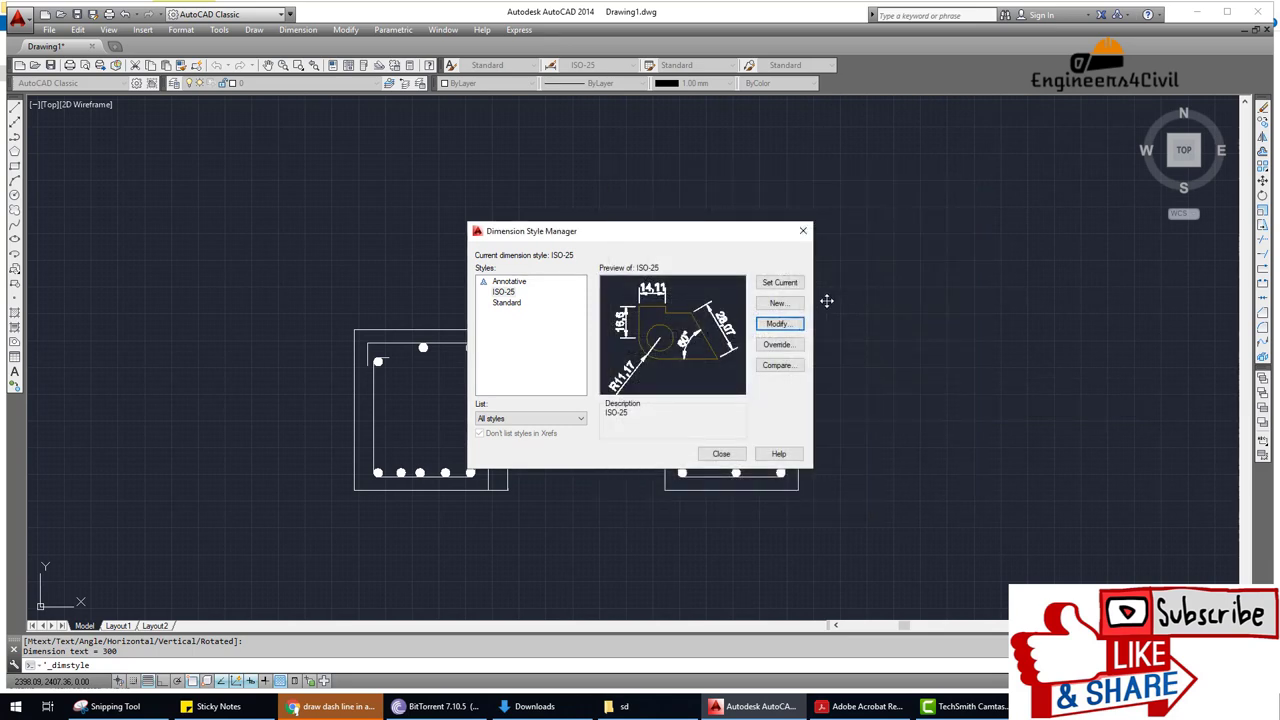
{"action": "left_click", "coordinate": [722, 455]}
Erase the old 300 dimension and redraw it on the left section's right side.
{"action": "key", "text": "Escape"}
{"action": "scroll", "coordinate": [512, 423], "scroll_direction": "up", "scroll_amount": 2}
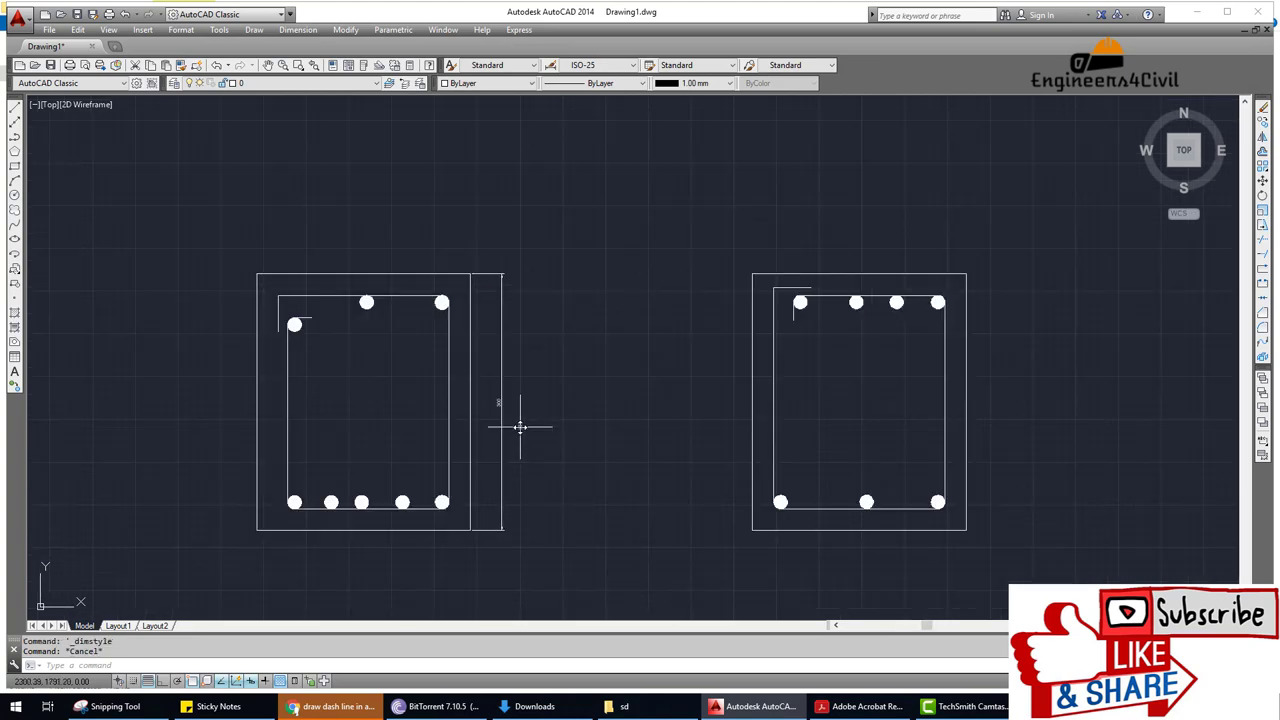
{"action": "scroll", "coordinate": [520, 426], "scroll_direction": "up", "scroll_amount": 3}
{"action": "key", "text": "Return"}
{"action": "left_click", "coordinate": [527, 431]}
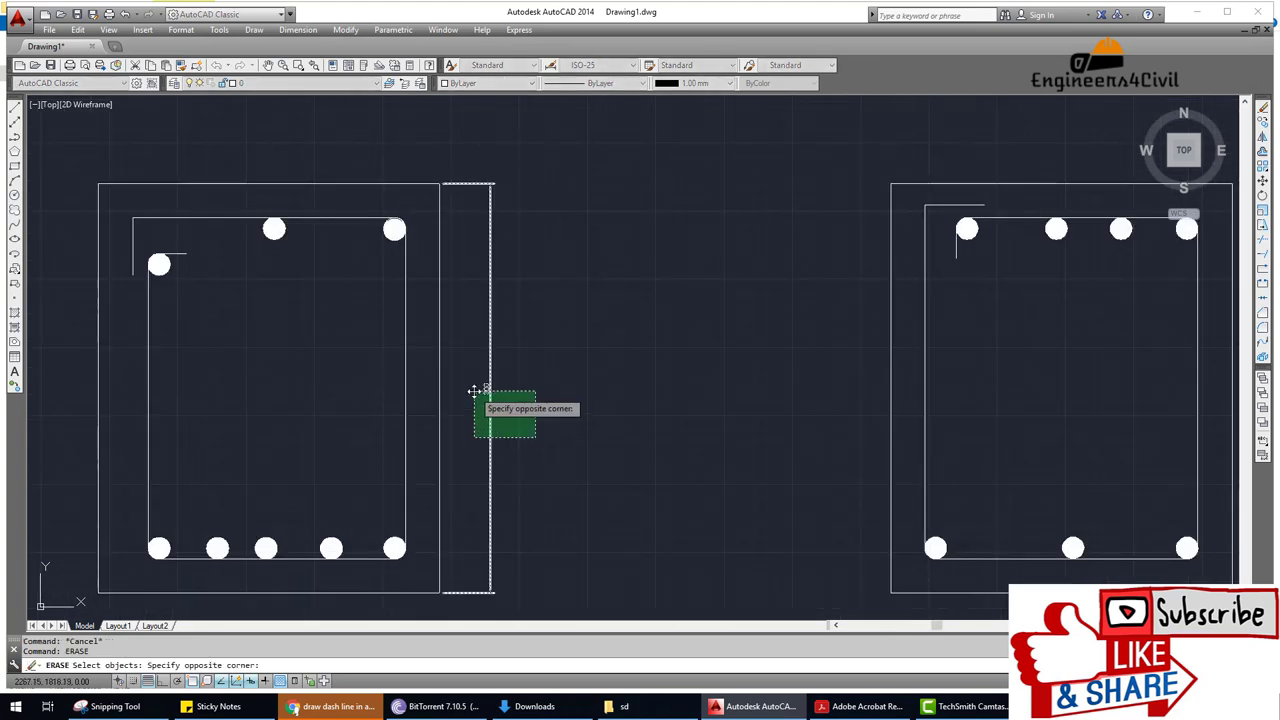
{"action": "left_click", "coordinate": [481, 349]}
{"action": "left_click", "coordinate": [298, 29]}
{"action": "left_click", "coordinate": [310, 58]}
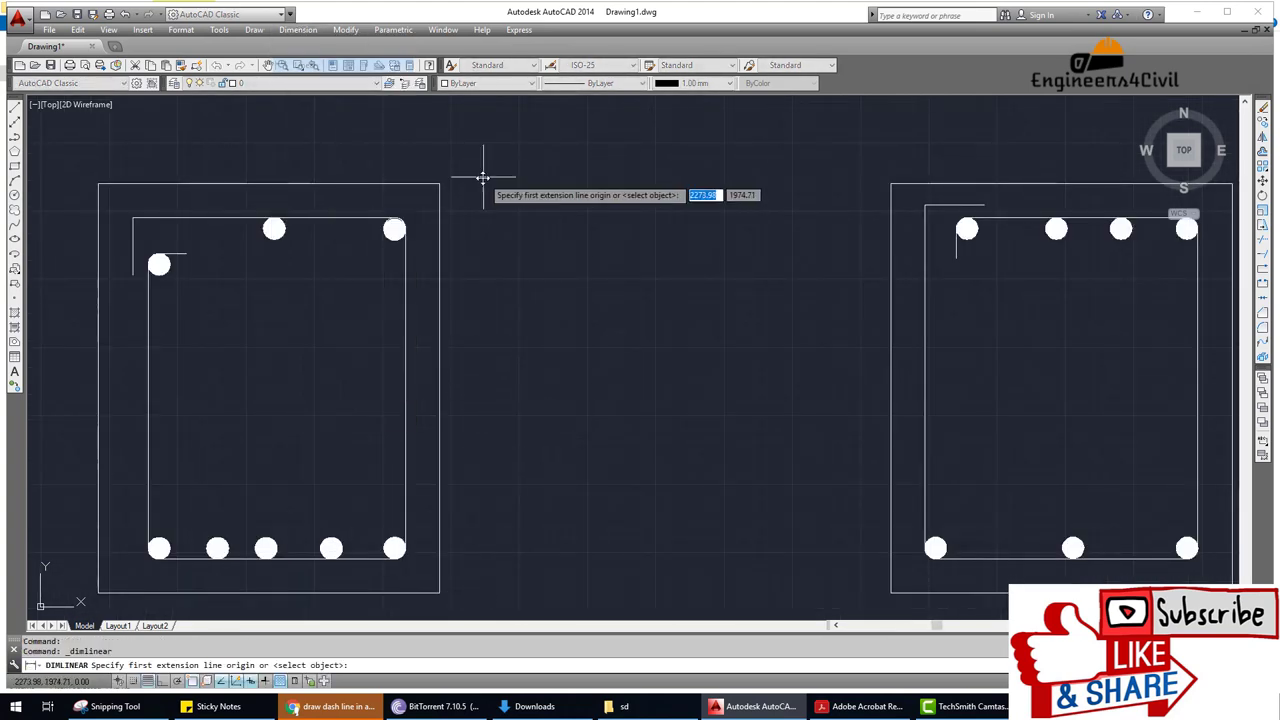
{"action": "left_click", "coordinate": [439, 184]}
{"action": "left_click", "coordinate": [439, 592]}
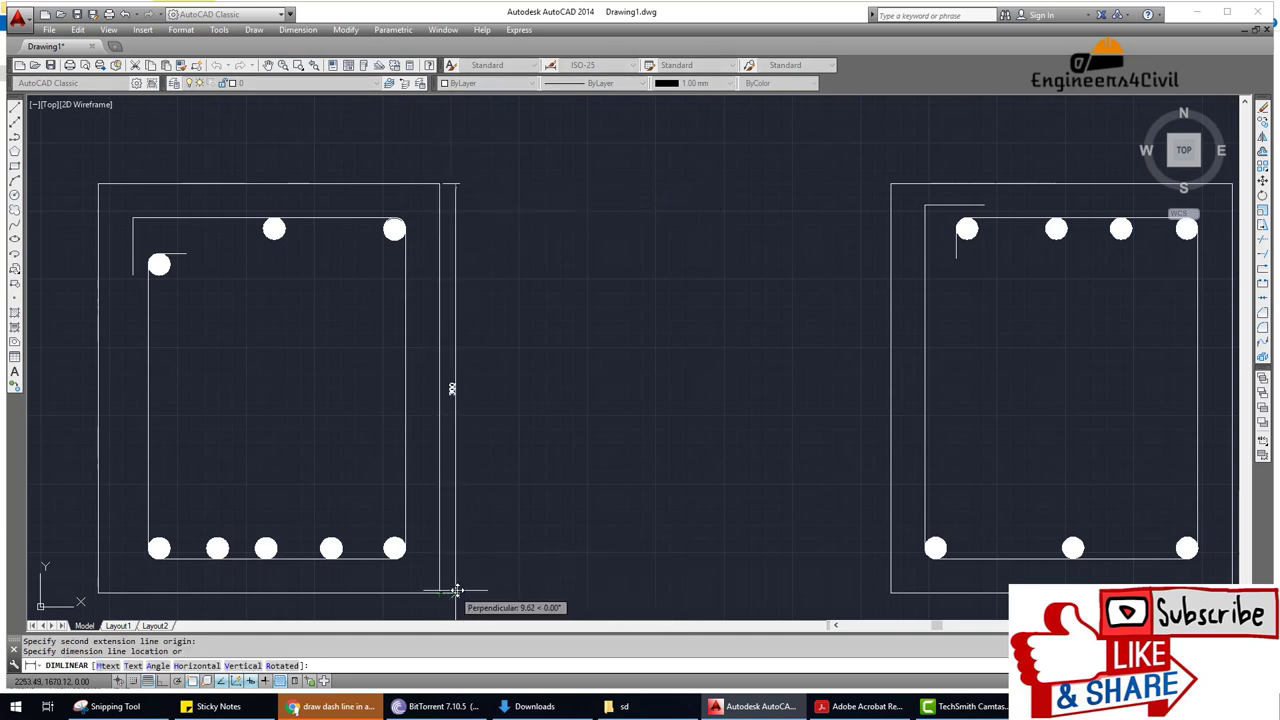
{"action": "left_click", "coordinate": [464, 591]}
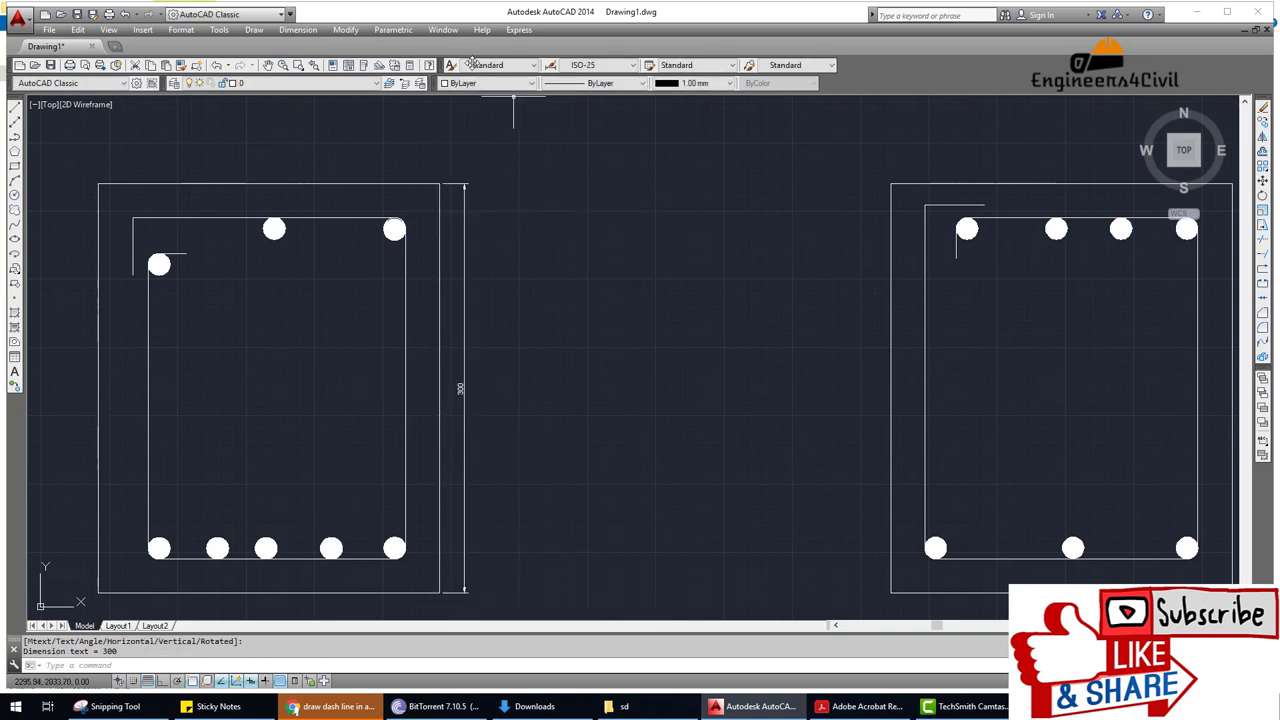
Set ISO-25's Offset from origin to 5.
{"action": "left_click", "coordinate": [553, 65]}
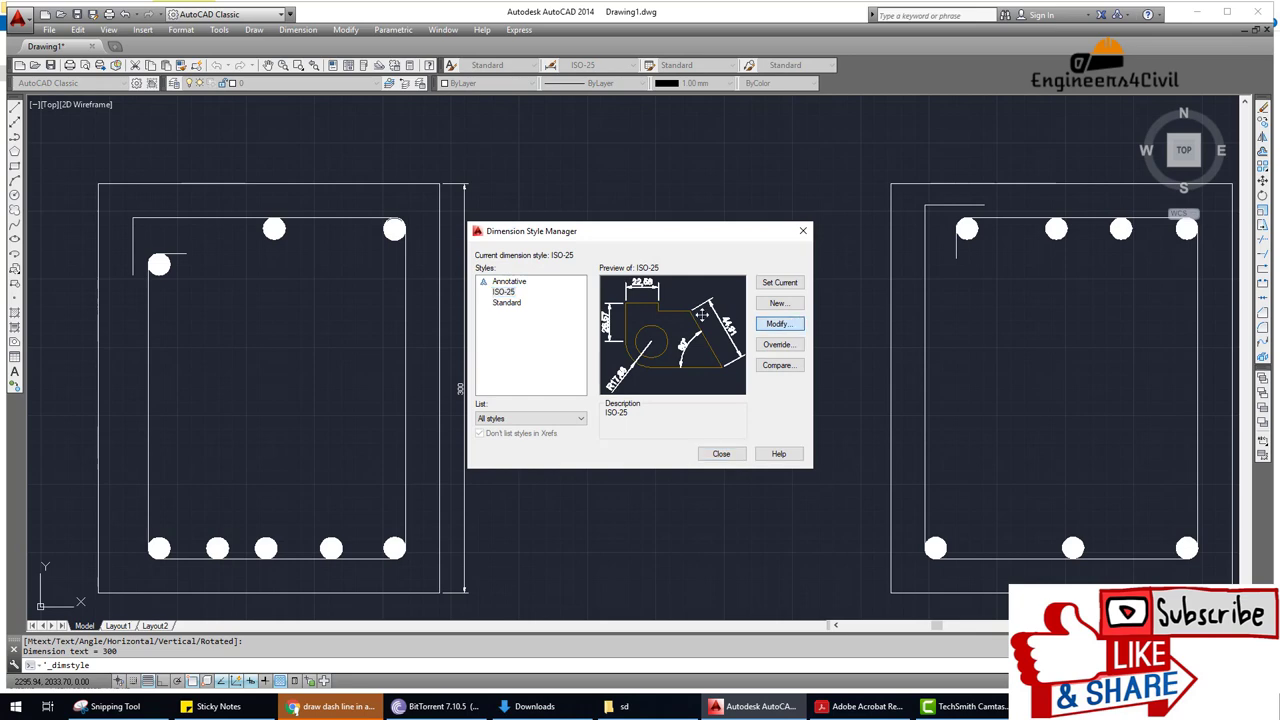
{"action": "left_click", "coordinate": [778, 323]}
{"action": "left_click", "coordinate": [715, 205]}
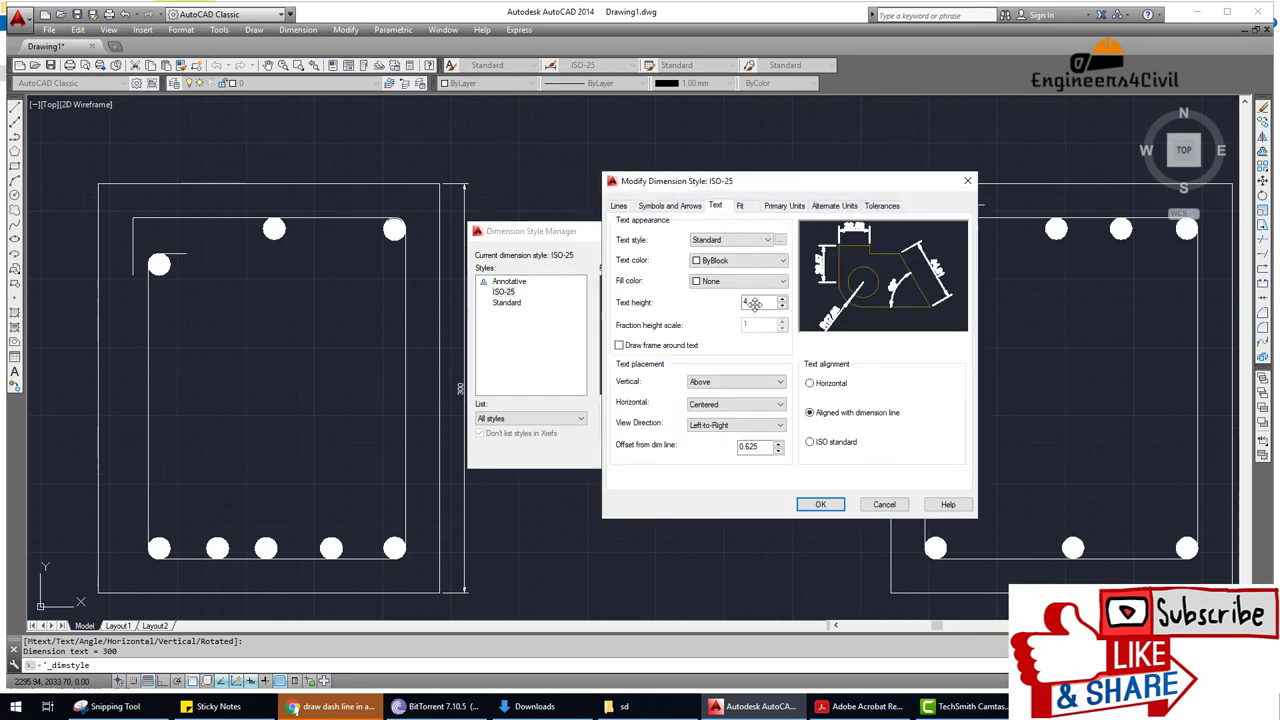
{"action": "left_click", "coordinate": [665, 205]}
{"action": "left_click", "coordinate": [619, 206]}
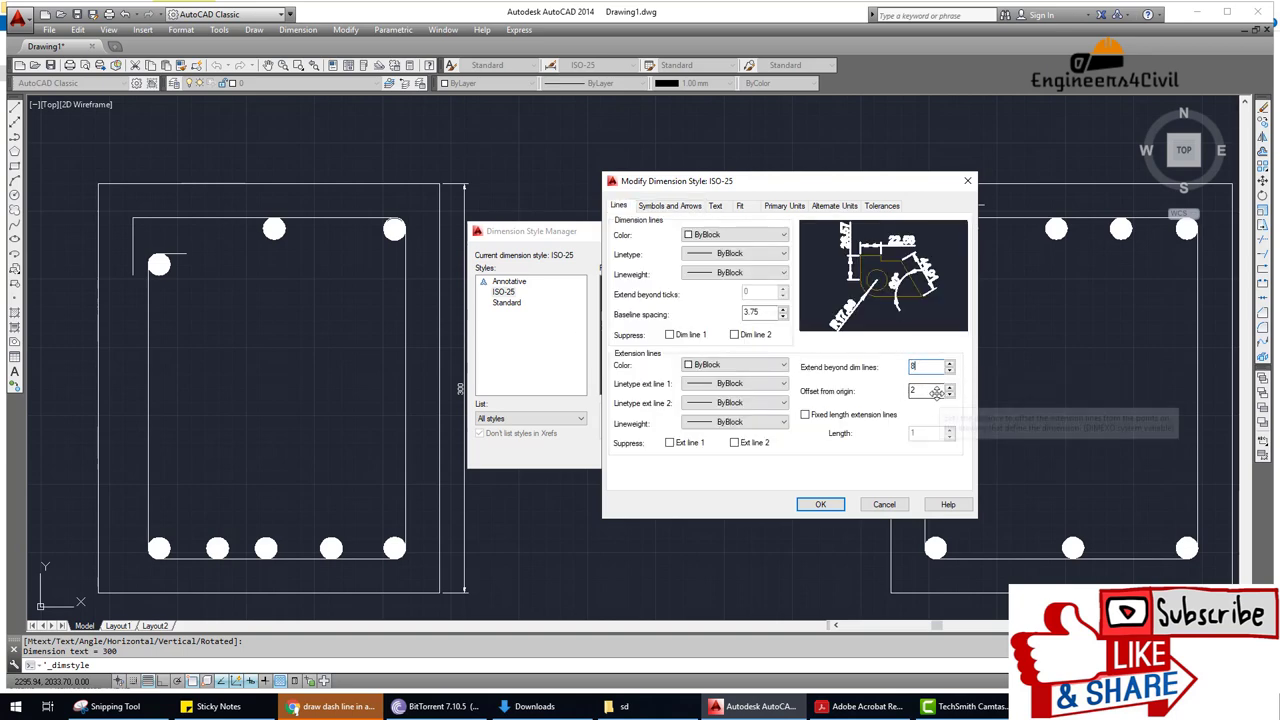
{"action": "double_click", "coordinate": [926, 391]}
{"action": "type", "text": "5"}
{"action": "left_click", "coordinate": [820, 503]}
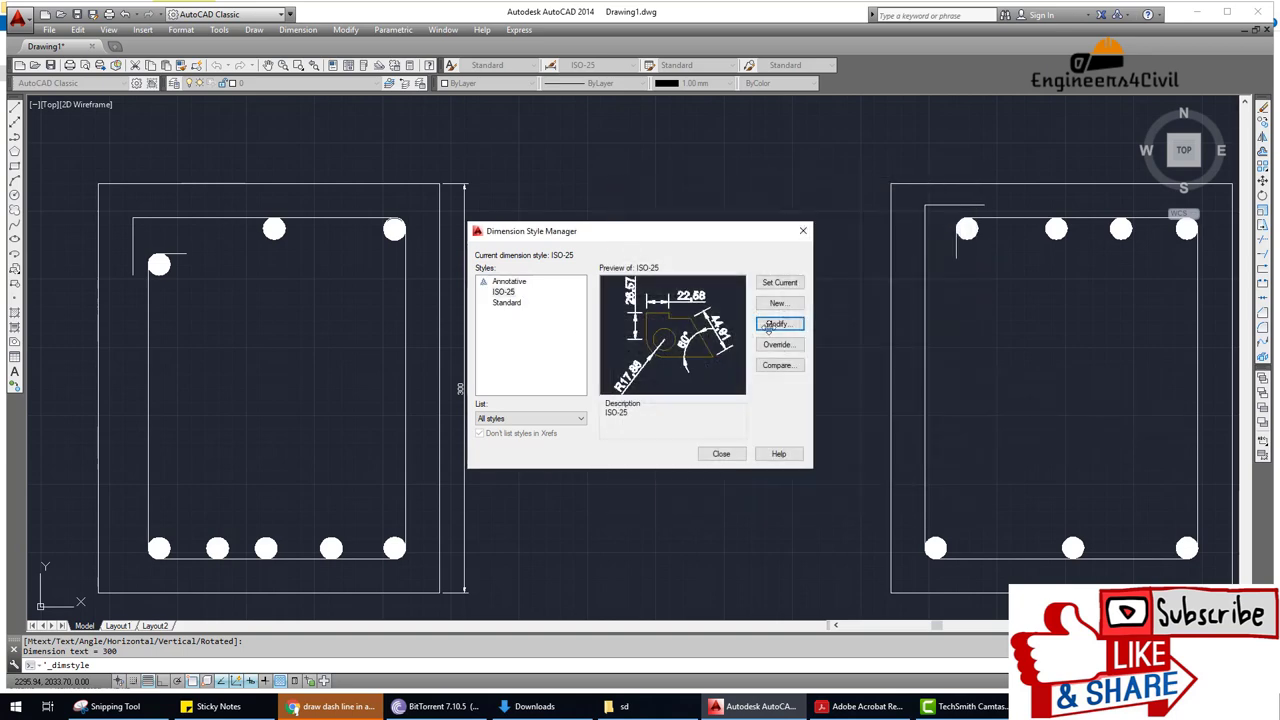
{"action": "left_click", "coordinate": [722, 453]}
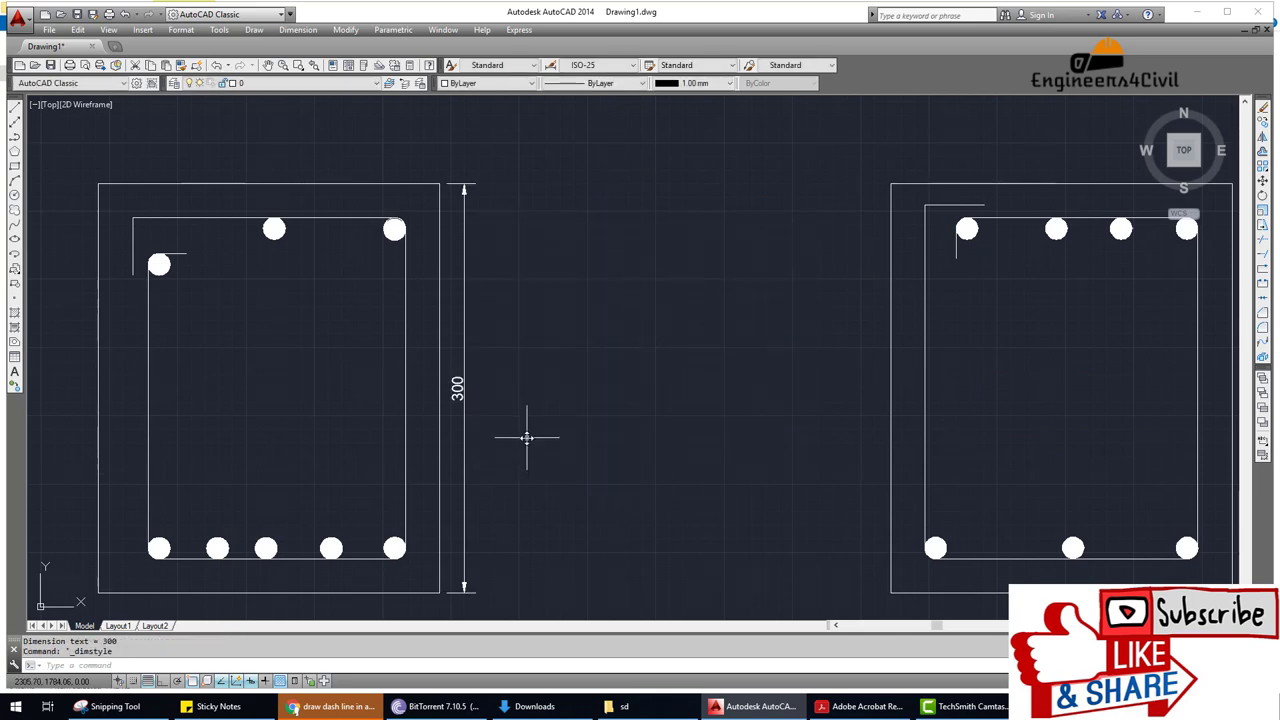
{"action": "middle_click_drag", "start_coordinate": [527, 437], "coordinate": [597, 446]}
{"action": "scroll", "coordinate": [612, 462], "scroll_direction": "down", "scroll_amount": 2}
{"action": "key", "text": "Return"}
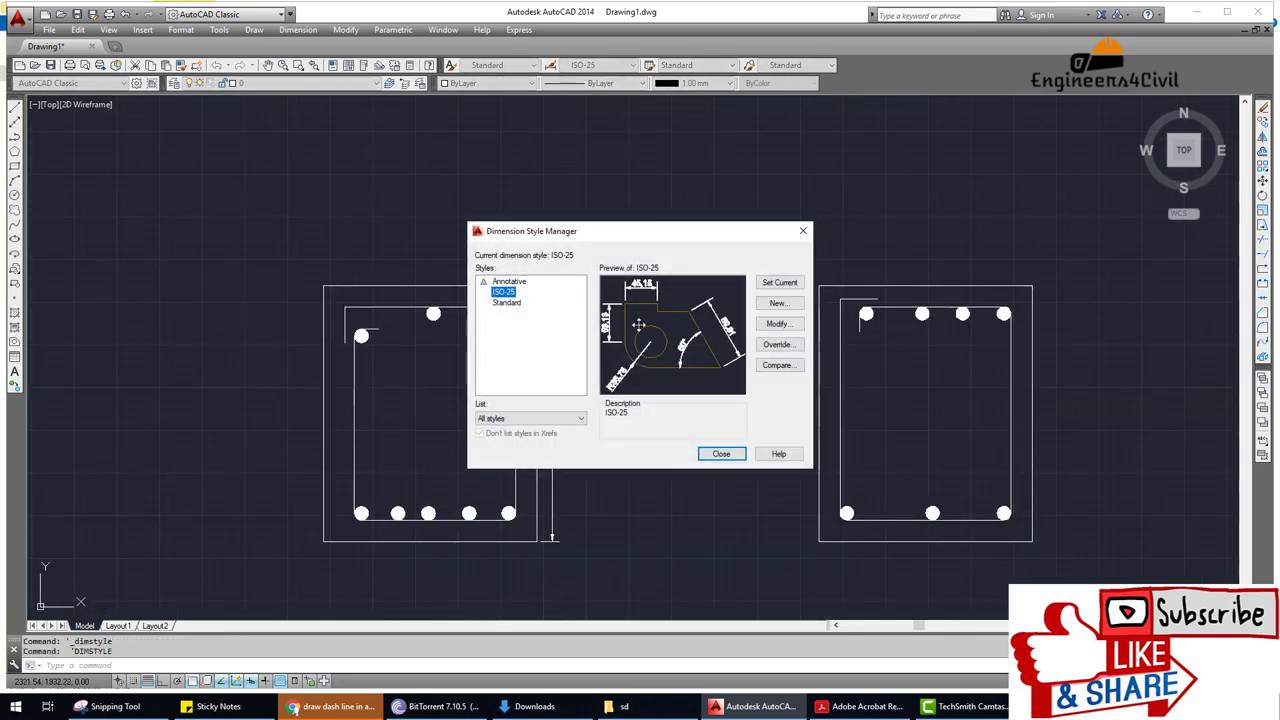
{"action": "left_click", "coordinate": [722, 455]}
{"action": "left_click", "coordinate": [298, 29]}
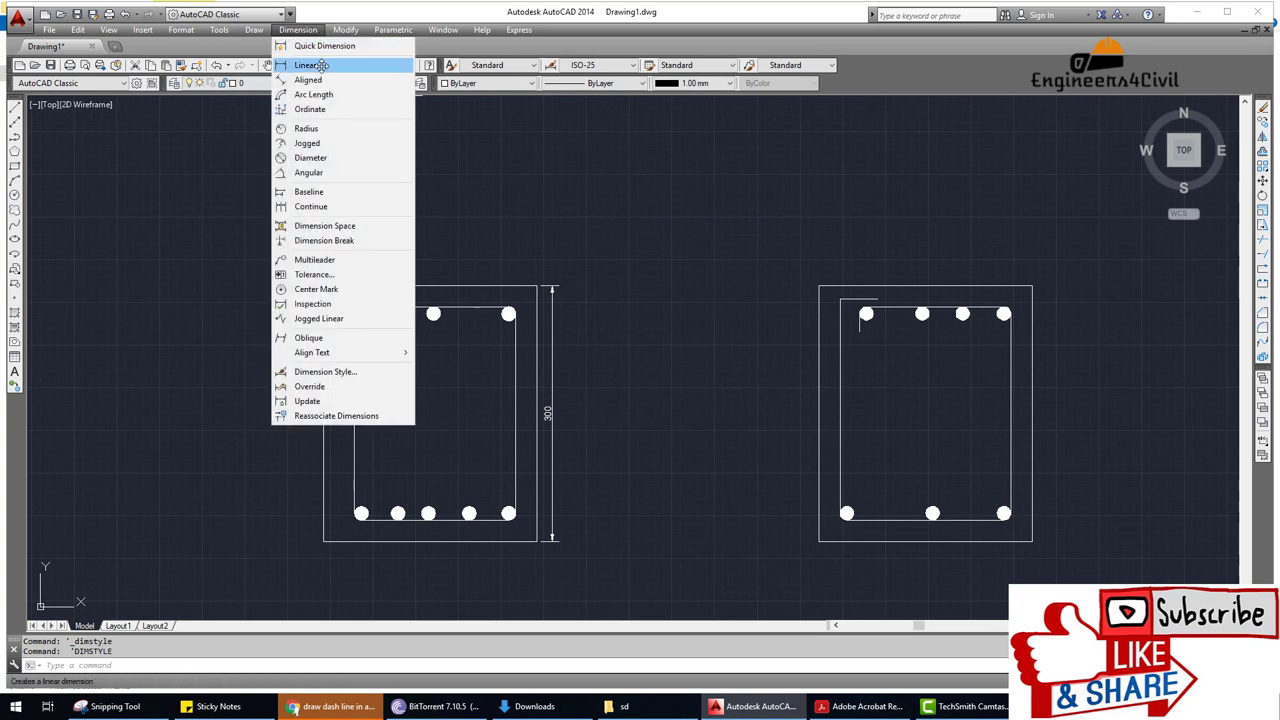
{"action": "left_click", "coordinate": [345, 60]}
{"action": "left_click", "coordinate": [323, 286]}
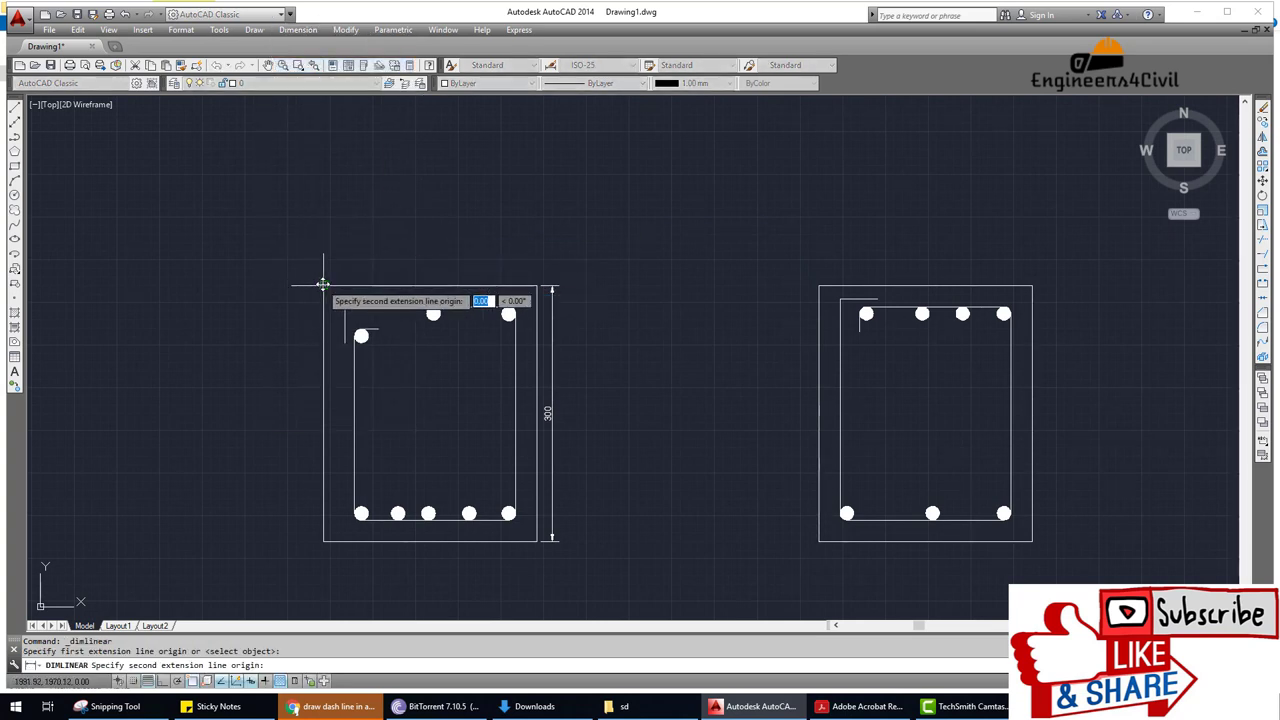
{"action": "left_click", "coordinate": [537, 286]}
{"action": "left_click", "coordinate": [528, 257]}
{"action": "scroll", "coordinate": [709, 317], "scroll_direction": "down", "scroll_amount": 4}
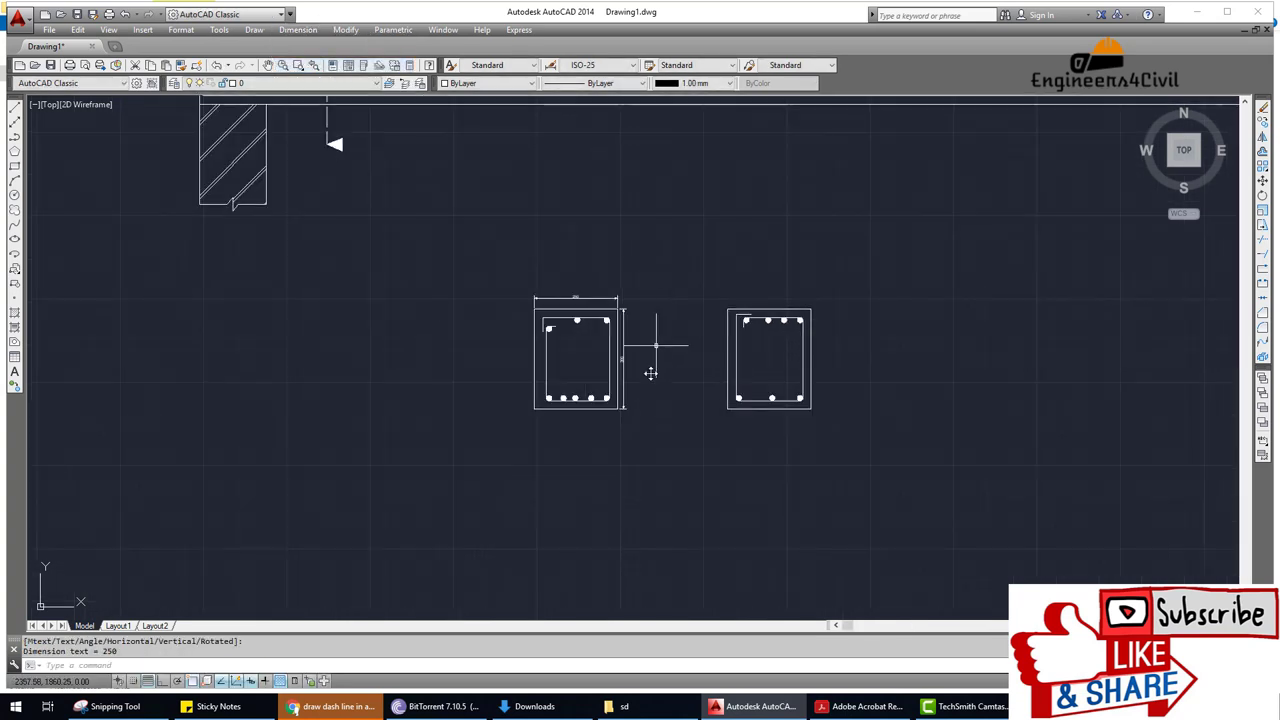
{"action": "left_click", "coordinate": [624, 706]}
{"action": "double_click", "coordinate": [282, 80]}
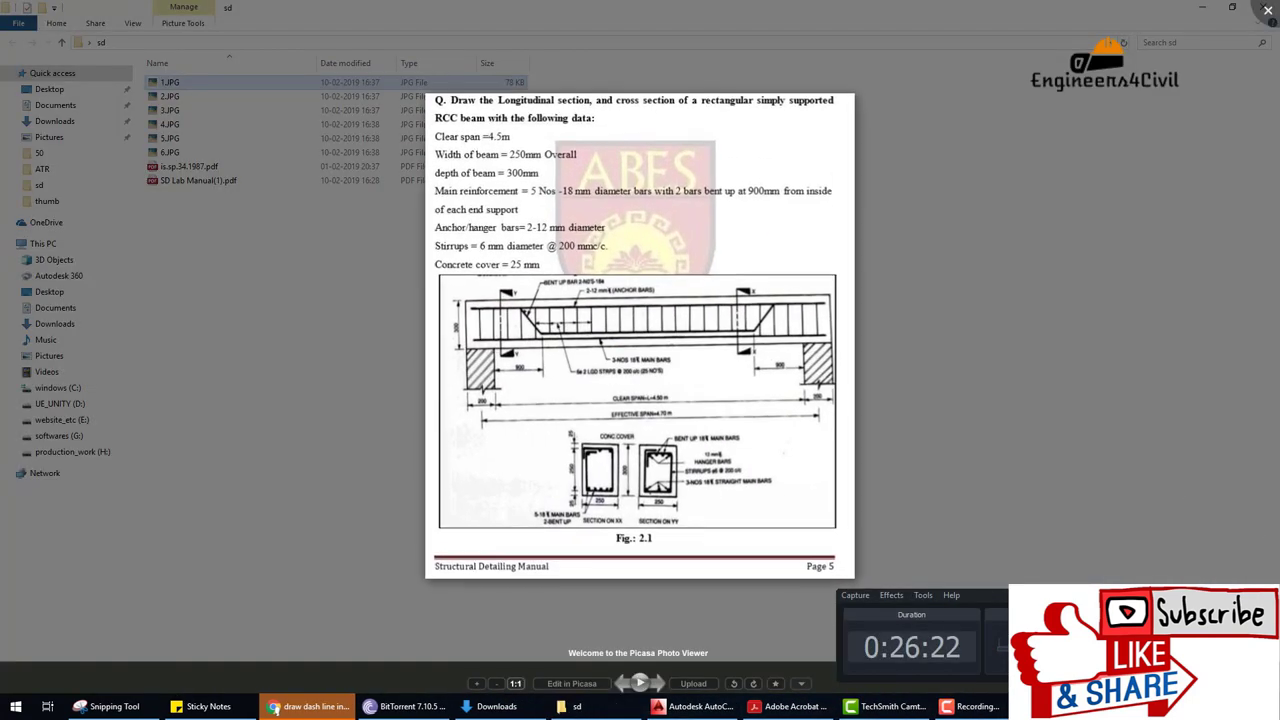
{"action": "scroll", "coordinate": [600, 487], "scroll_direction": "up", "scroll_amount": 2}
{"action": "scroll", "coordinate": [605, 480], "scroll_direction": "up", "scroll_amount": 2}
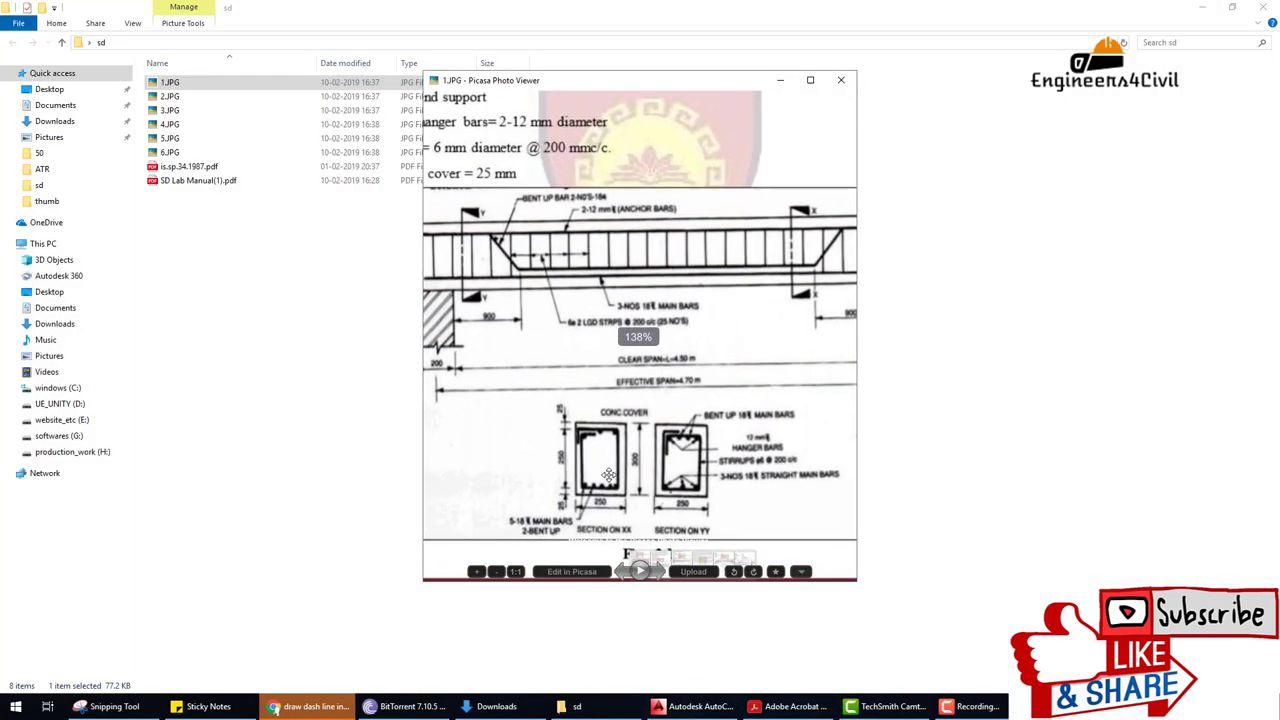
{"action": "scroll", "coordinate": [612, 472], "scroll_direction": "up", "scroll_amount": 2}
{"action": "scroll", "coordinate": [620, 465], "scroll_direction": "up", "scroll_amount": 1}
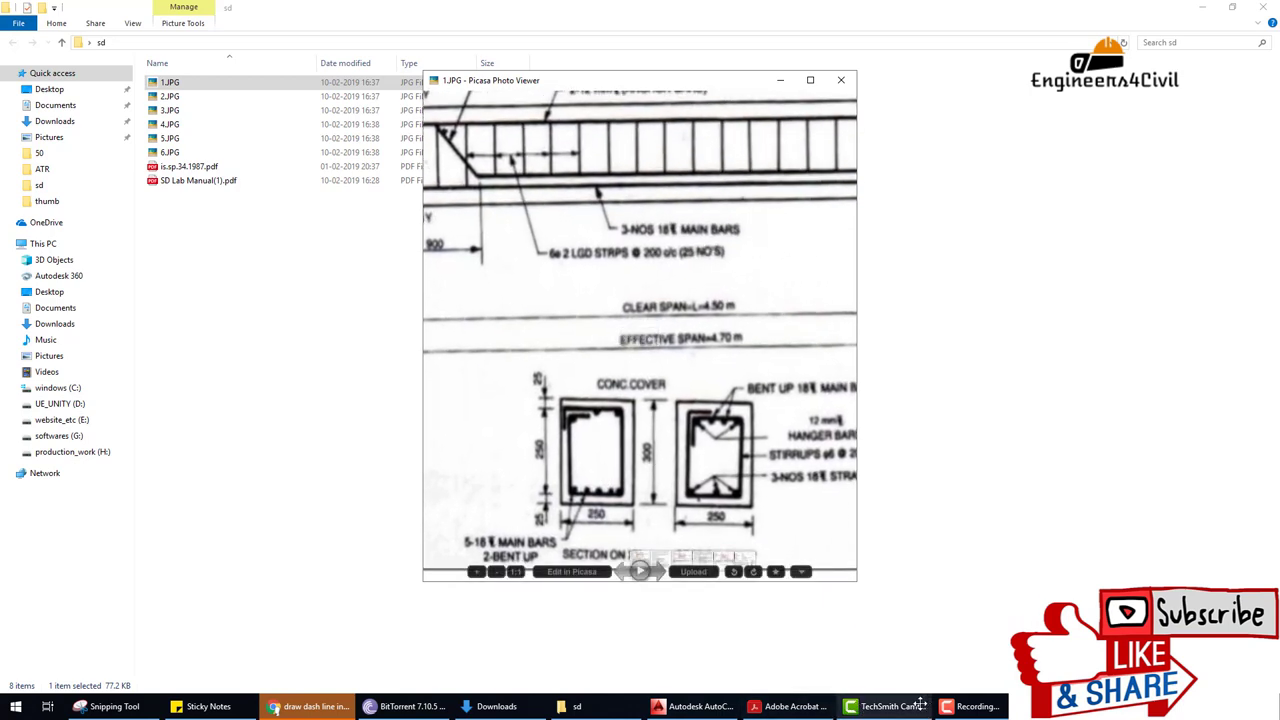
{"action": "key", "text": "alt+Tab"}
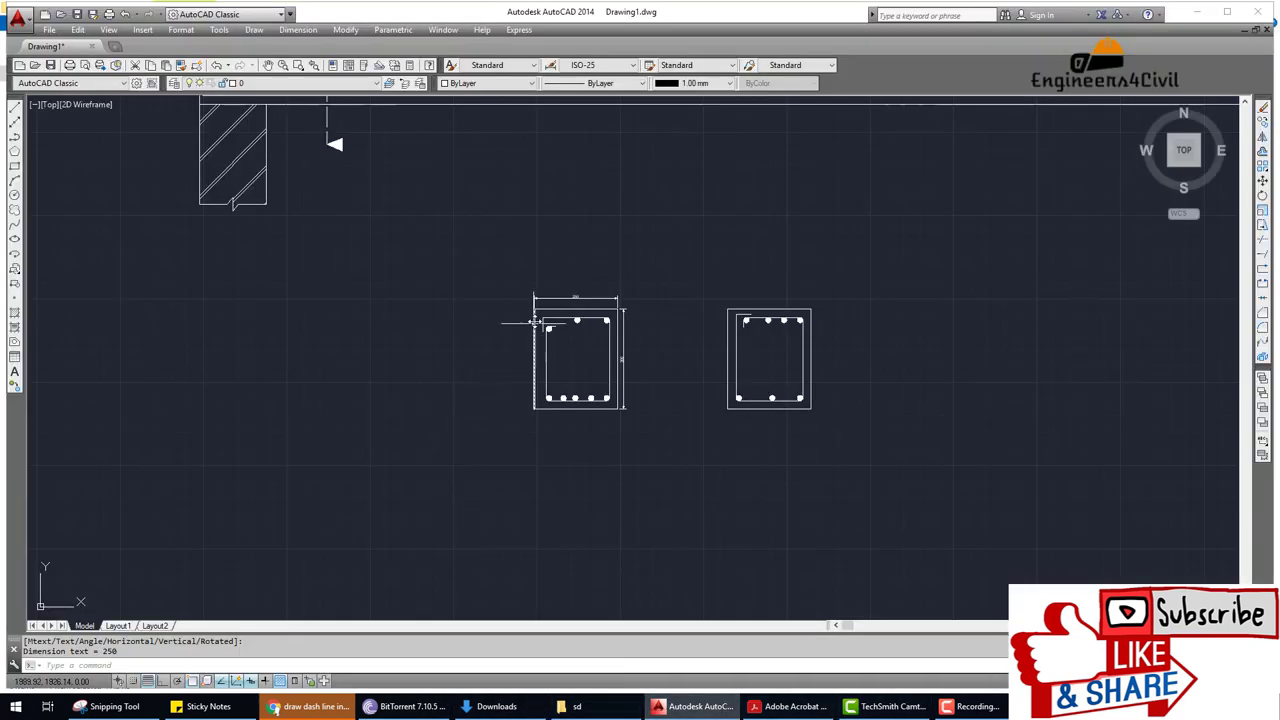
Add the 25 top cover and 25 bottom cover dimensions on the left section.
{"action": "scroll", "coordinate": [537, 322], "scroll_direction": "up", "scroll_amount": 3}
{"action": "middle_click_drag", "start_coordinate": [516, 312], "coordinate": [520, 348]}
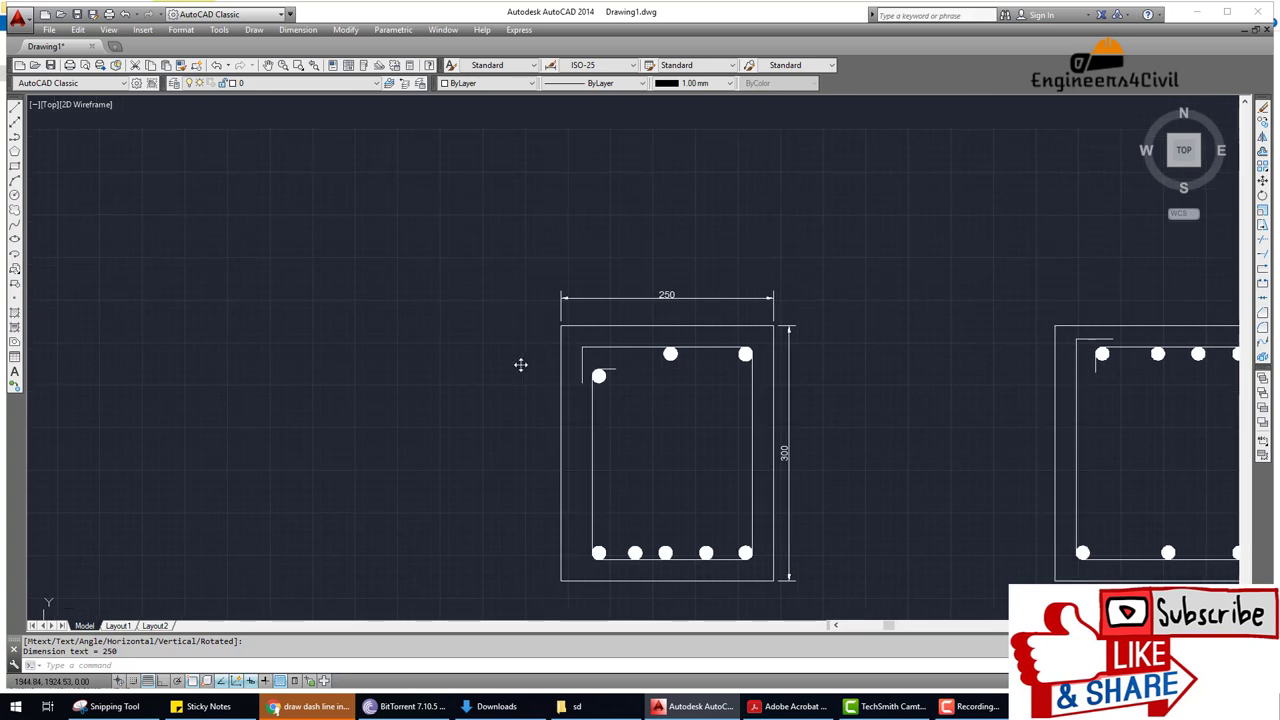
{"action": "key", "text": "Return"}
{"action": "left_click", "coordinate": [582, 349]}
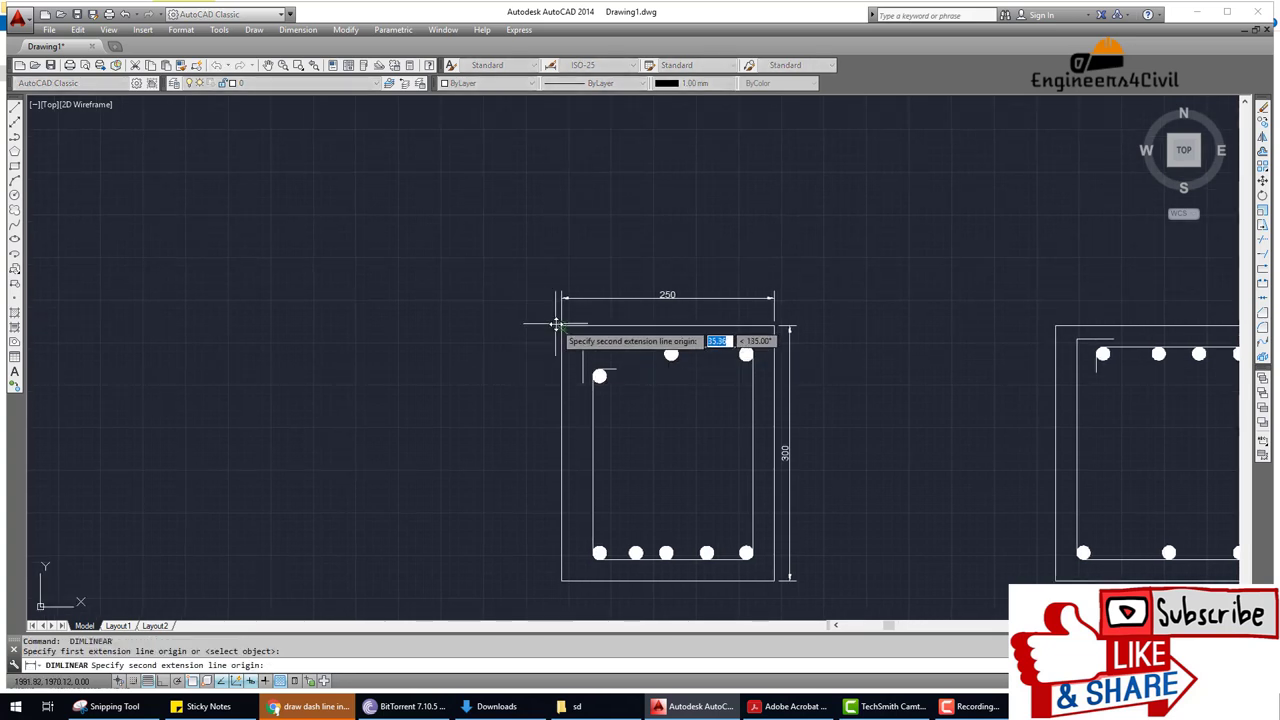
{"action": "left_click", "coordinate": [561, 326]}
{"action": "left_click", "coordinate": [522, 336]}
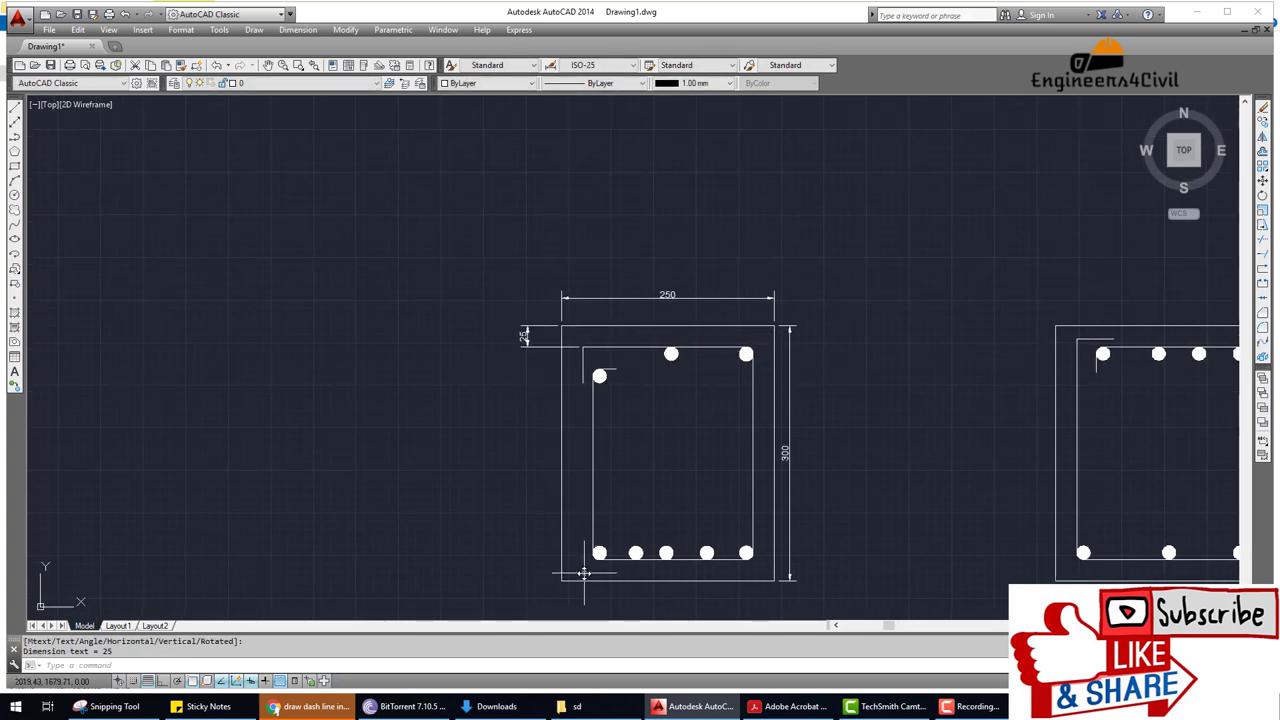
{"action": "key", "text": "Return"}
{"action": "scroll", "coordinate": [597, 560], "scroll_direction": "up", "scroll_amount": 5}
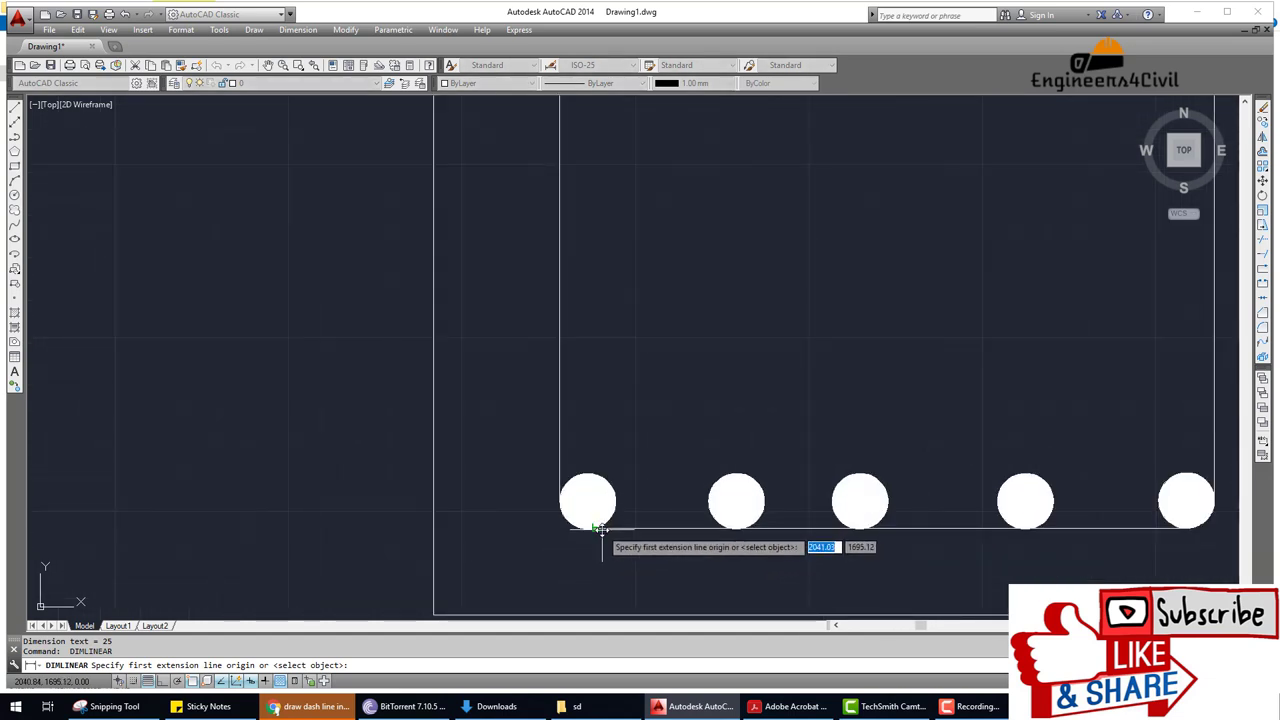
{"action": "left_click", "coordinate": [595, 531]}
{"action": "left_click", "coordinate": [595, 611]}
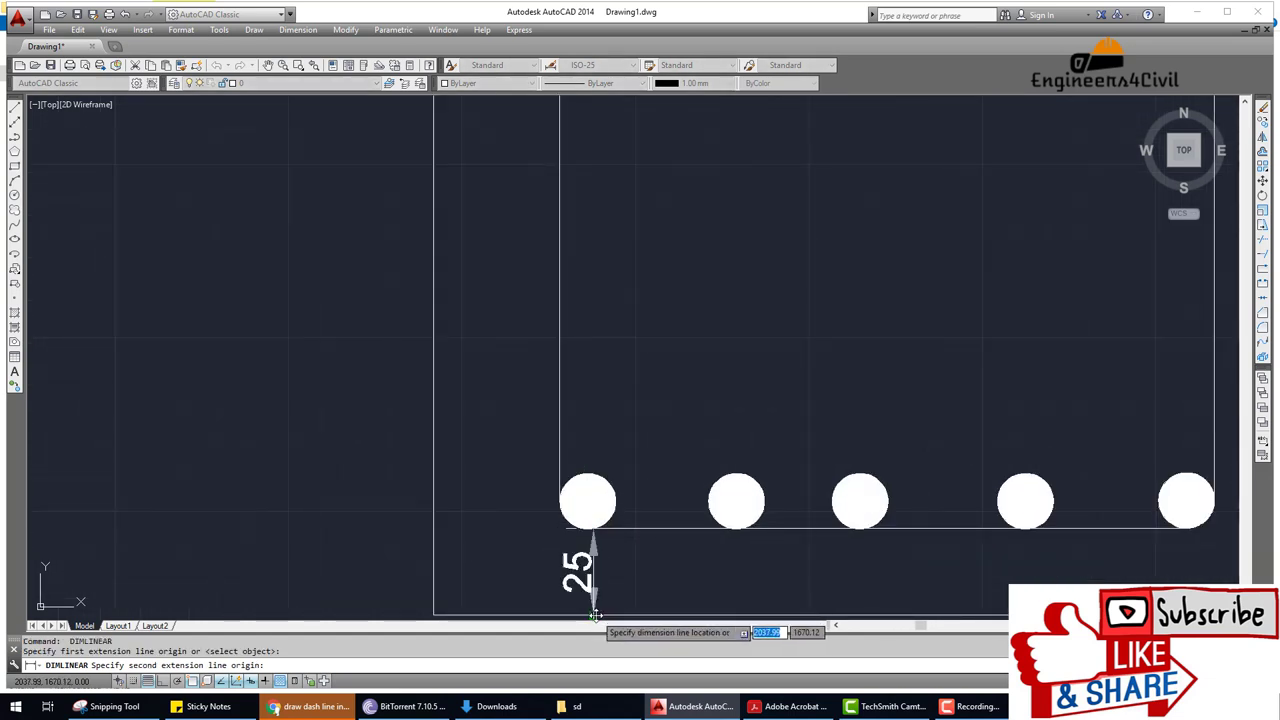
{"action": "left_click", "coordinate": [381, 575]}
Draw a middle 254 dimension, then undo it as inaccurate.
{"action": "key", "text": "Return"}
{"action": "scroll", "coordinate": [400, 300], "scroll_direction": "down", "scroll_amount": 1}
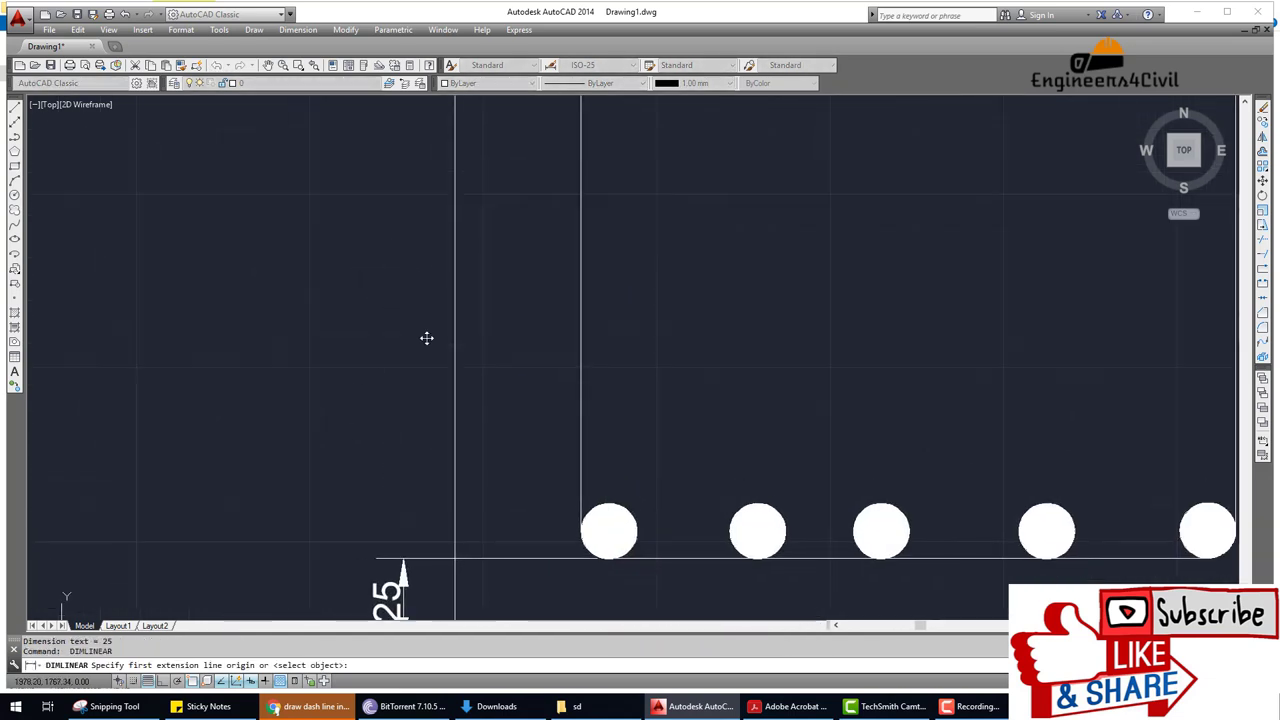
{"action": "scroll", "coordinate": [440, 360], "scroll_direction": "down", "scroll_amount": 4}
{"action": "left_click", "coordinate": [437, 136]}
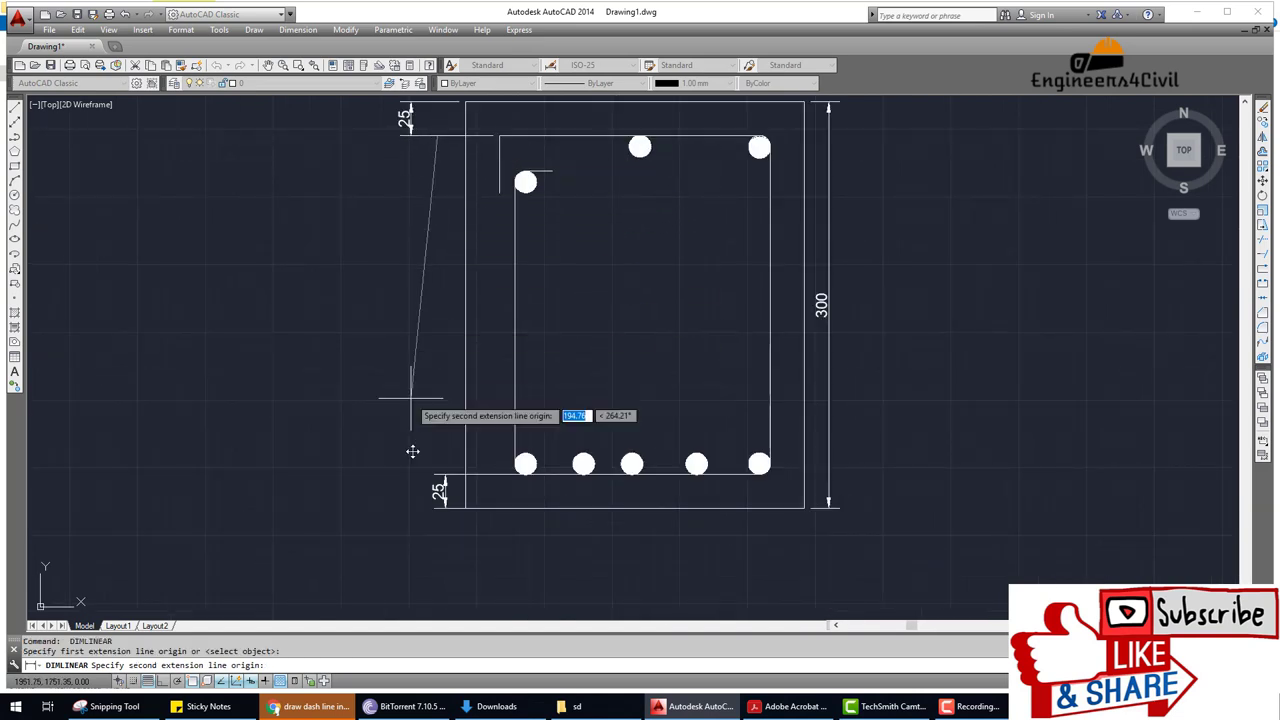
{"action": "left_click", "coordinate": [441, 466]}
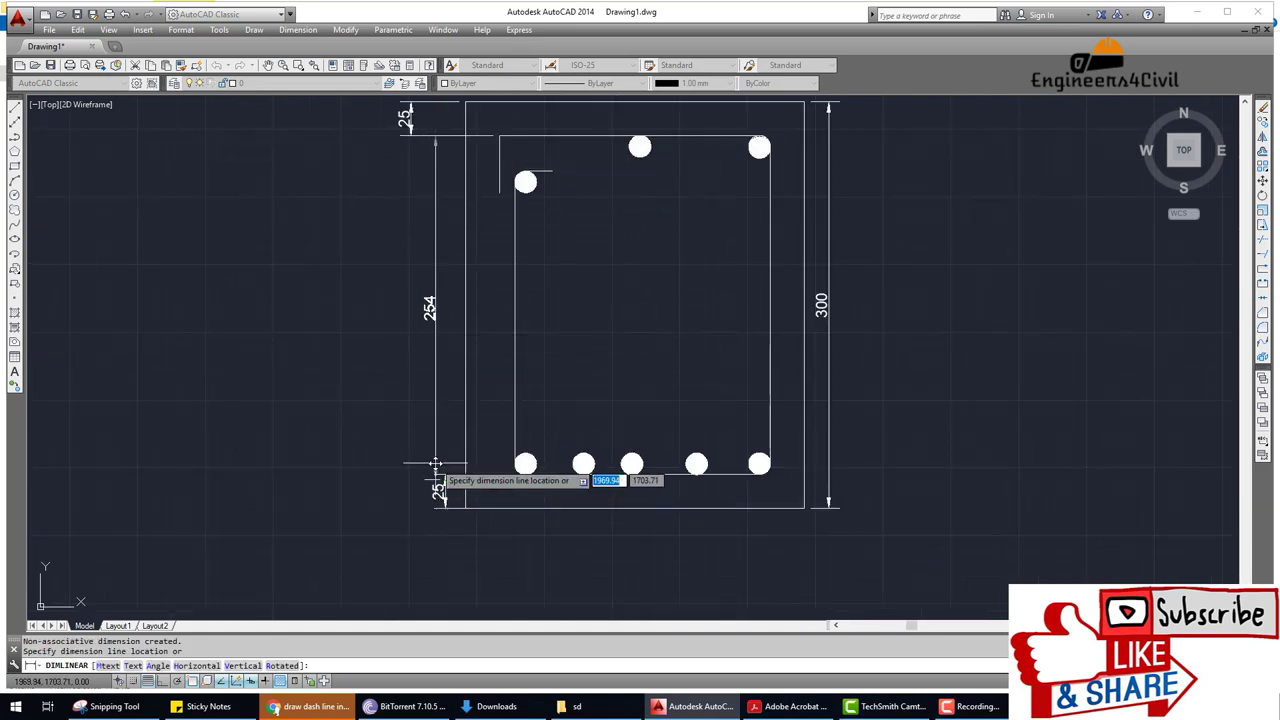
{"action": "left_click", "coordinate": [441, 459]}
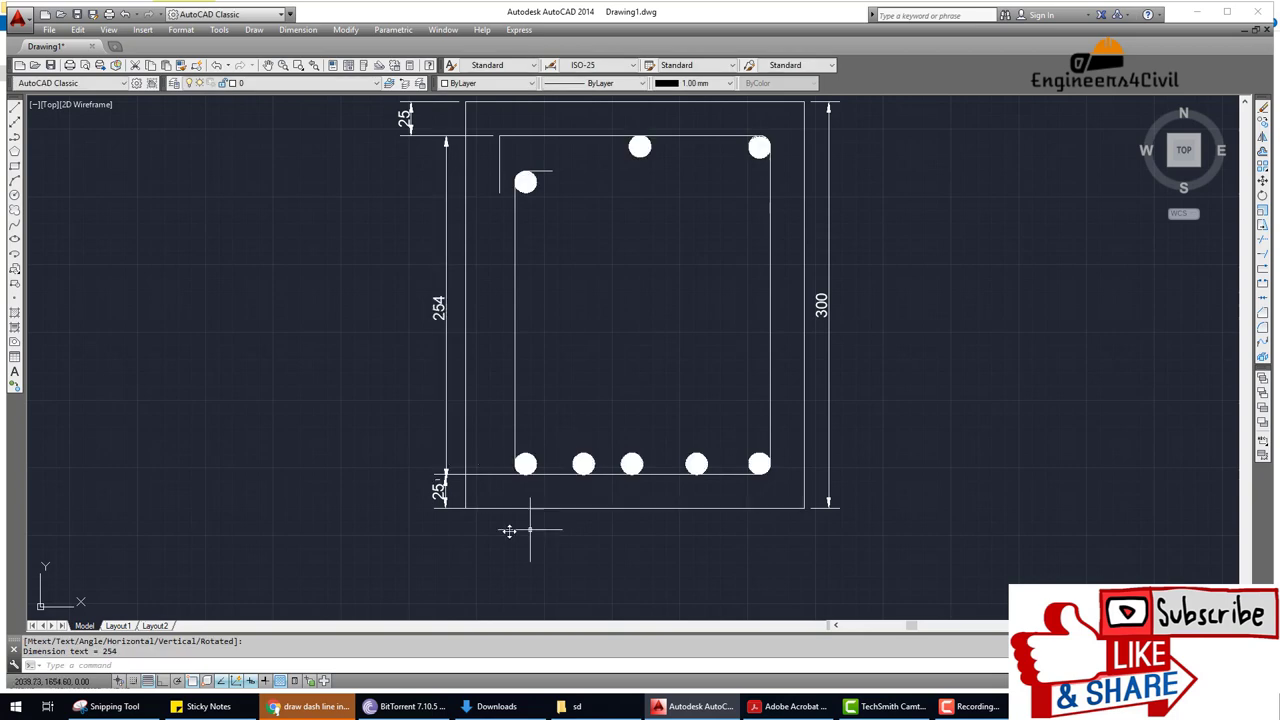
{"action": "scroll", "coordinate": [466, 492], "scroll_direction": "up", "scroll_amount": 5}
{"action": "scroll", "coordinate": [413, 459], "scroll_direction": "down", "scroll_amount": 2}
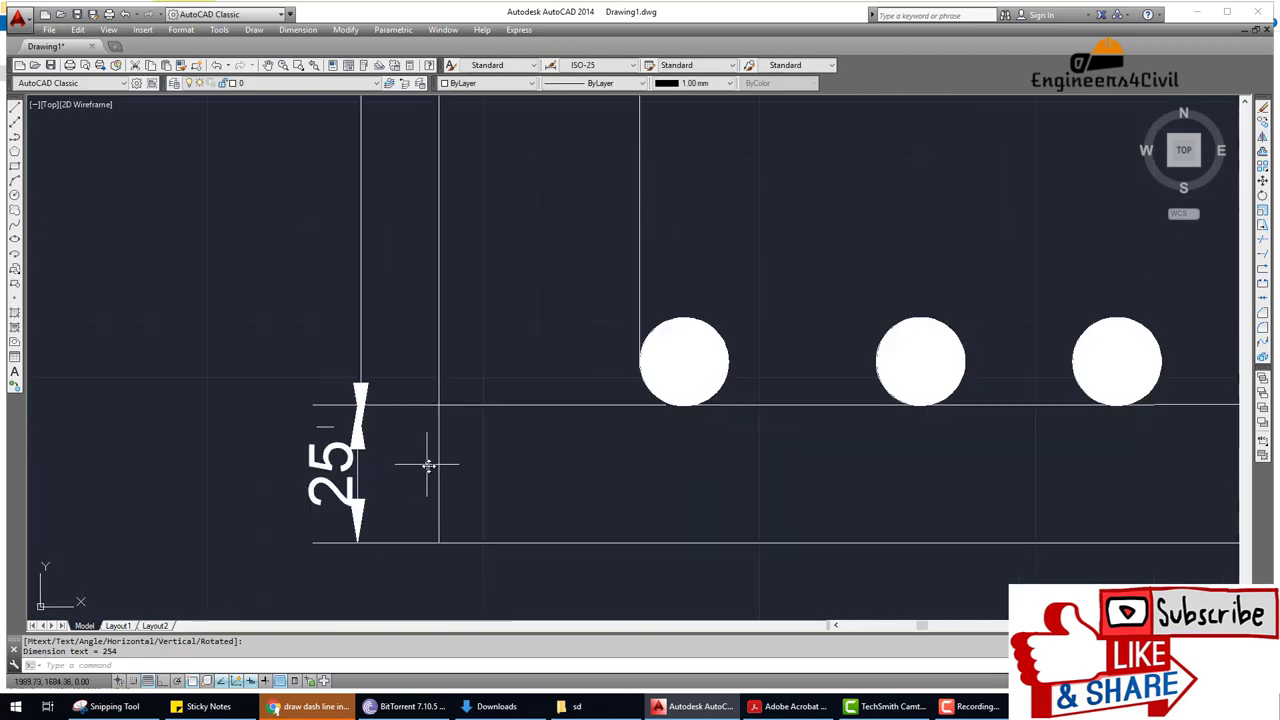
{"action": "key", "text": "ctrl+z"}
{"action": "key", "text": "ctrl+z"}
{"action": "scroll", "coordinate": [497, 385], "scroll_direction": "down", "scroll_amount": 2}
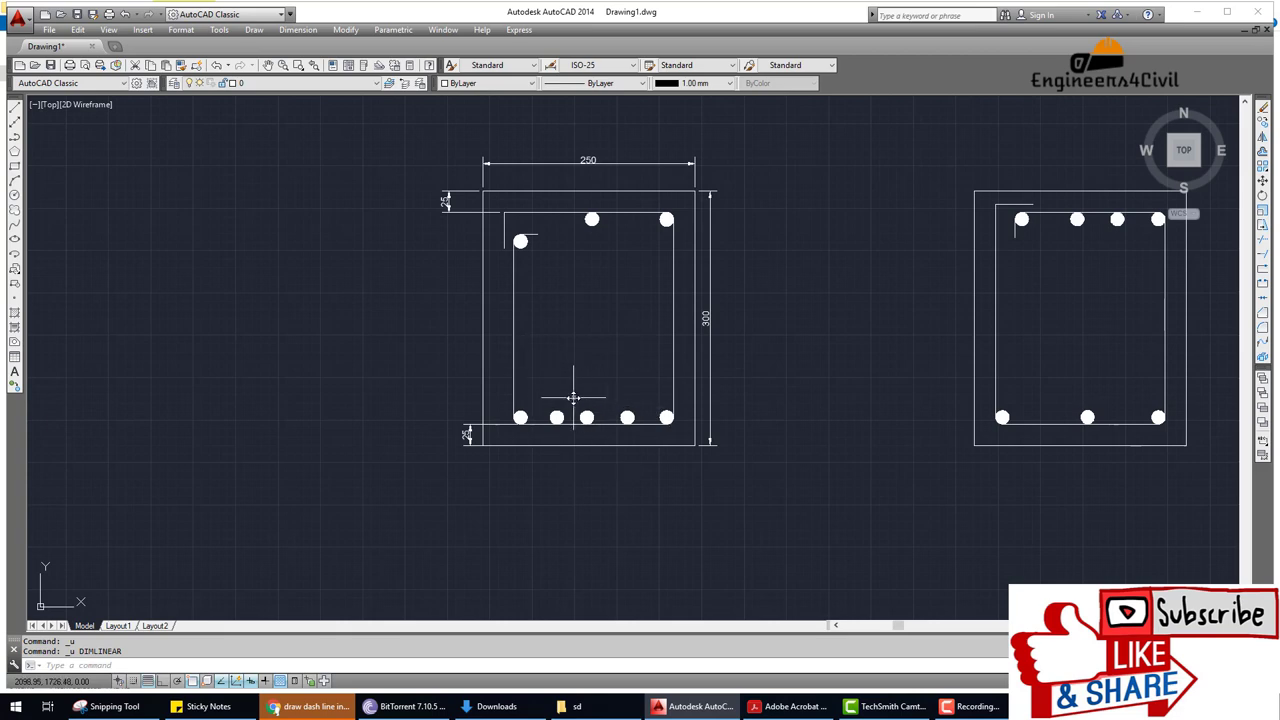
{"action": "scroll", "coordinate": [493, 477], "scroll_direction": "up", "scroll_amount": 3}
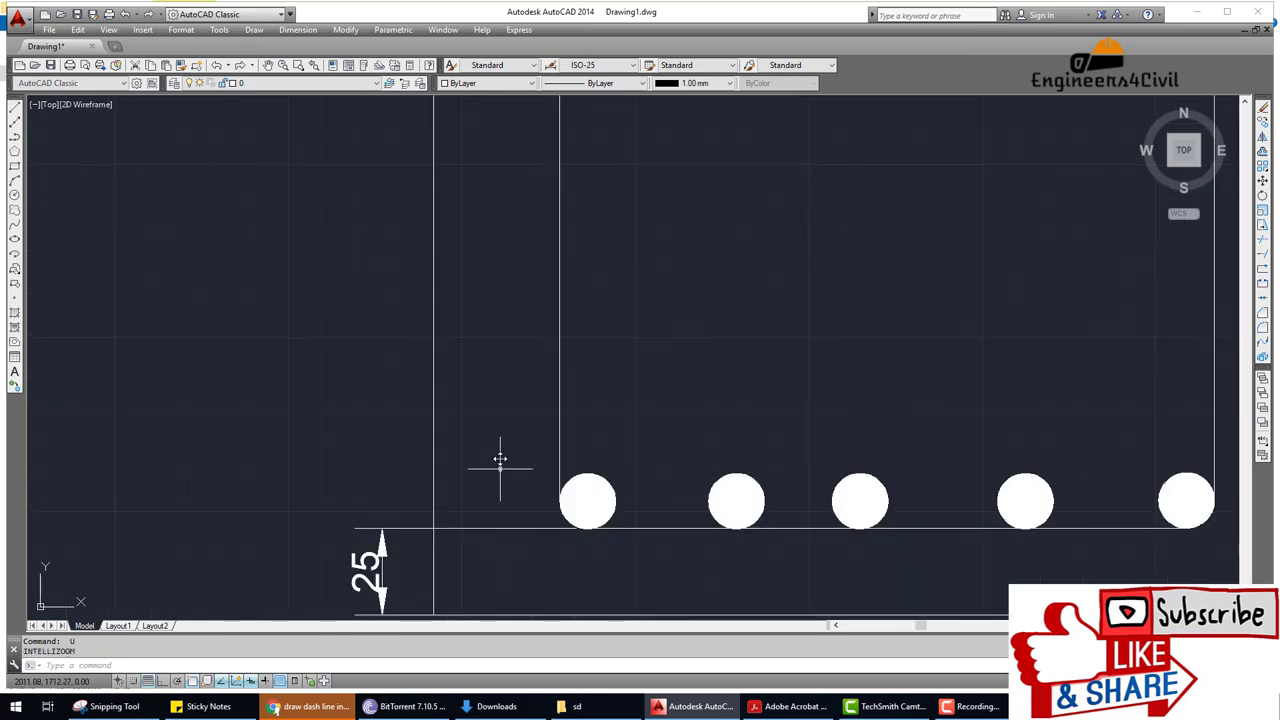
{"action": "scroll", "coordinate": [500, 457], "scroll_direction": "down", "scroll_amount": 3}
Add the 250 dimension between the cover lines and bring back the 1.JPG sketch.
{"action": "left_click", "coordinate": [285, 30]}
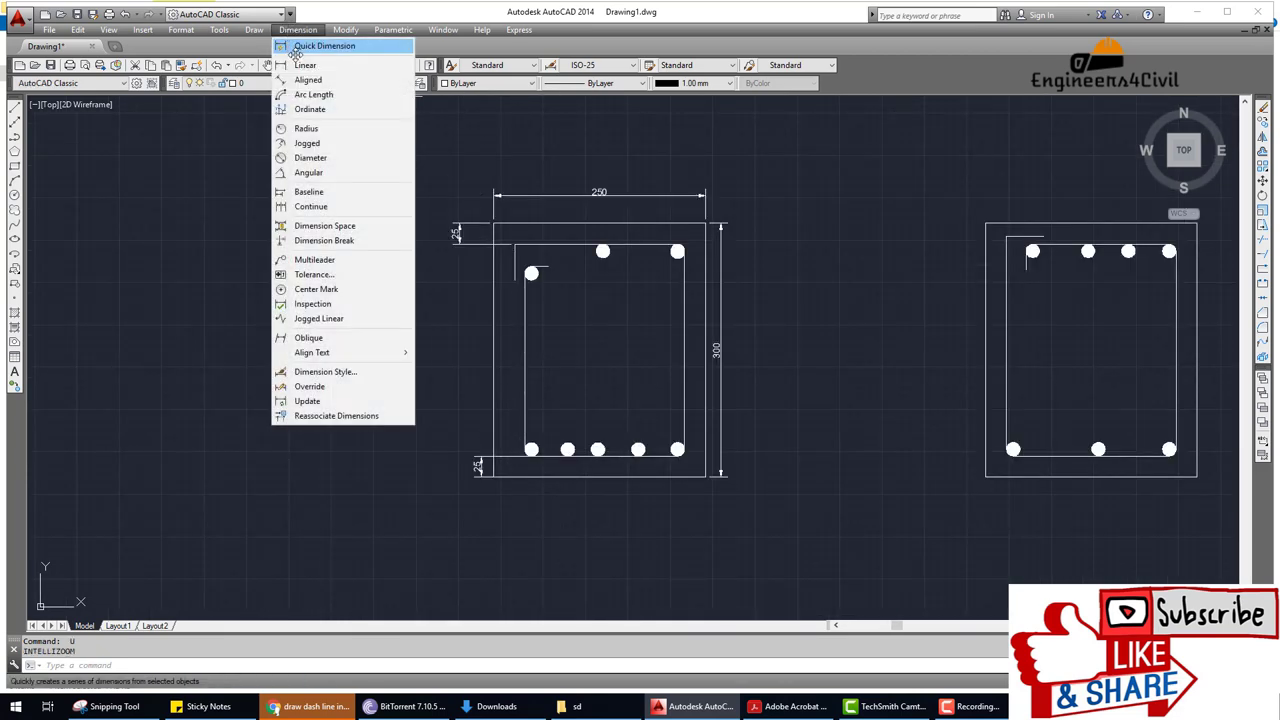
{"action": "left_click", "coordinate": [305, 64]}
{"action": "left_click", "coordinate": [458, 244]}
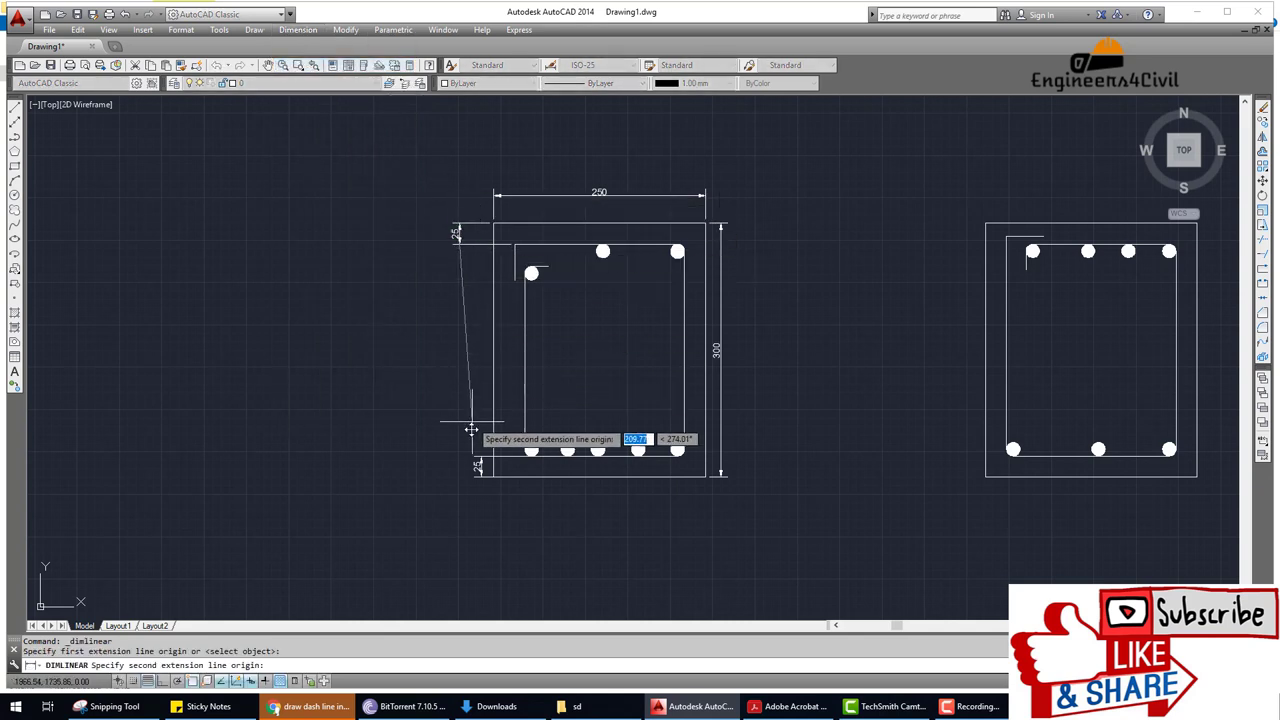
{"action": "left_click", "coordinate": [472, 456]}
{"action": "left_click", "coordinate": [441, 455]}
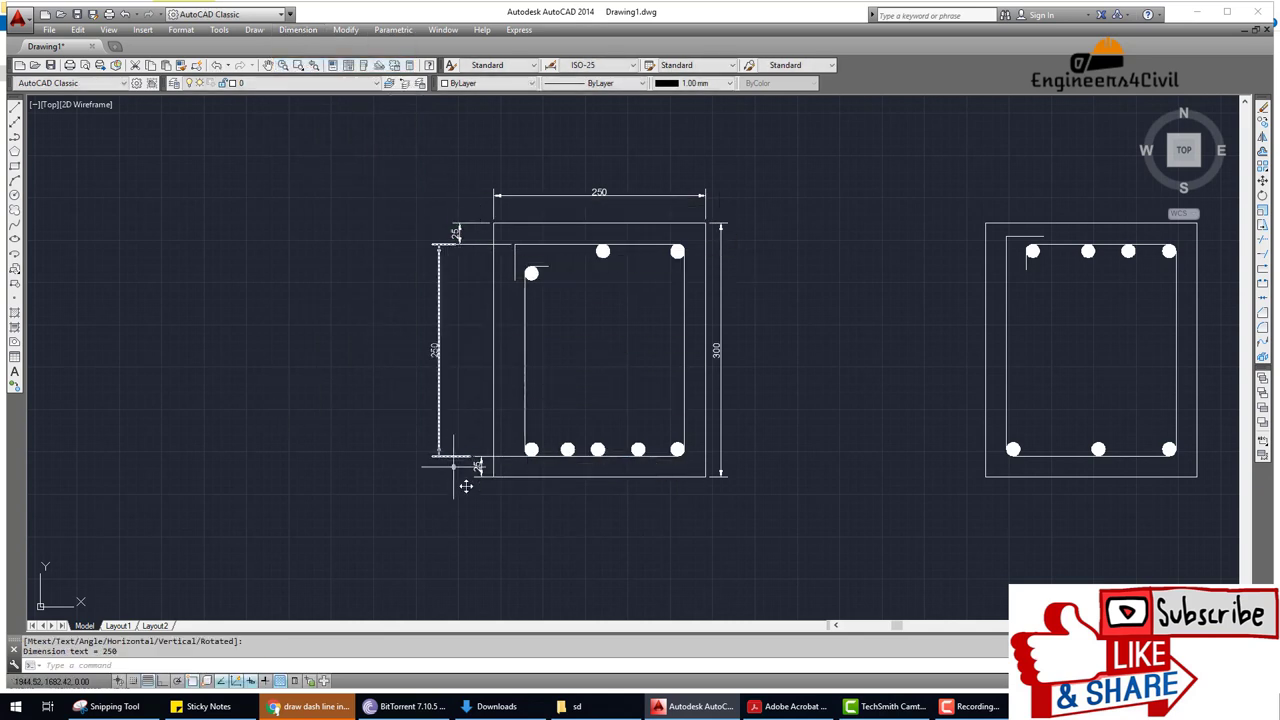
{"action": "scroll", "coordinate": [656, 556], "scroll_direction": "down", "scroll_amount": 3}
{"action": "left_click", "coordinate": [1001, 706]}
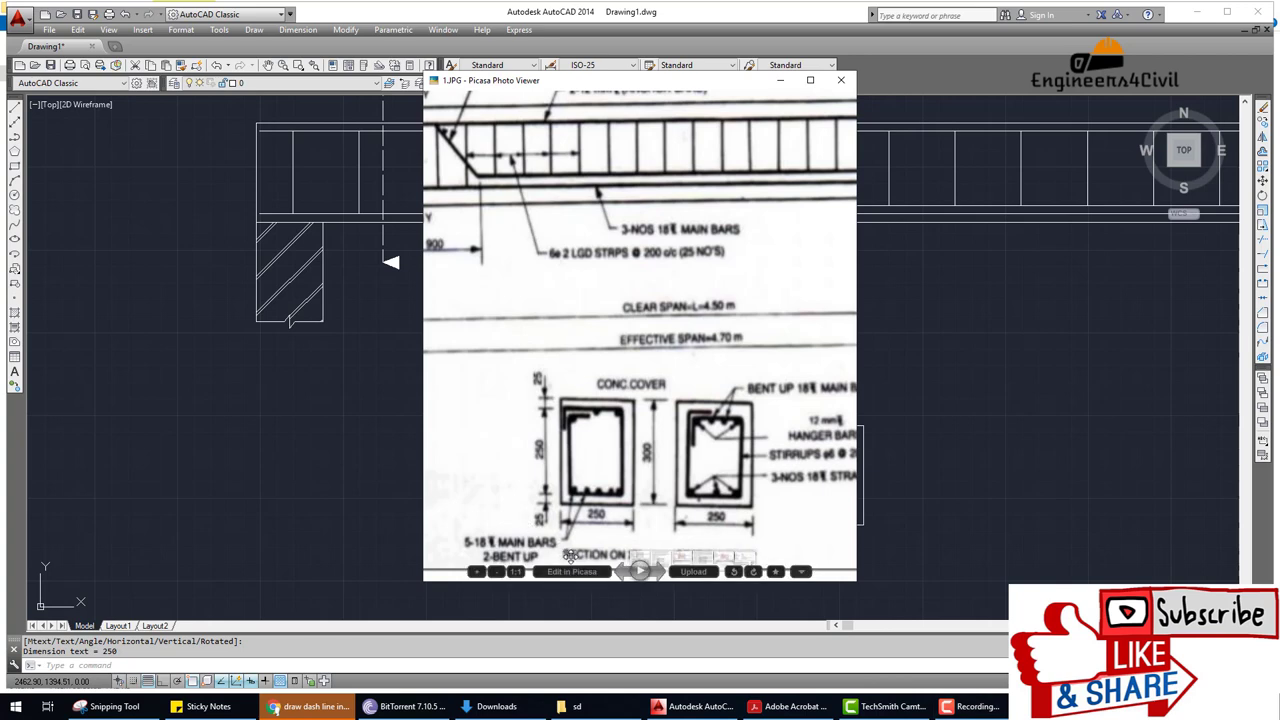
Zoom in and back out on the reference sketch to check the section dimensions.
{"action": "scroll", "coordinate": [560, 545], "scroll_direction": "up", "scroll_amount": 3}
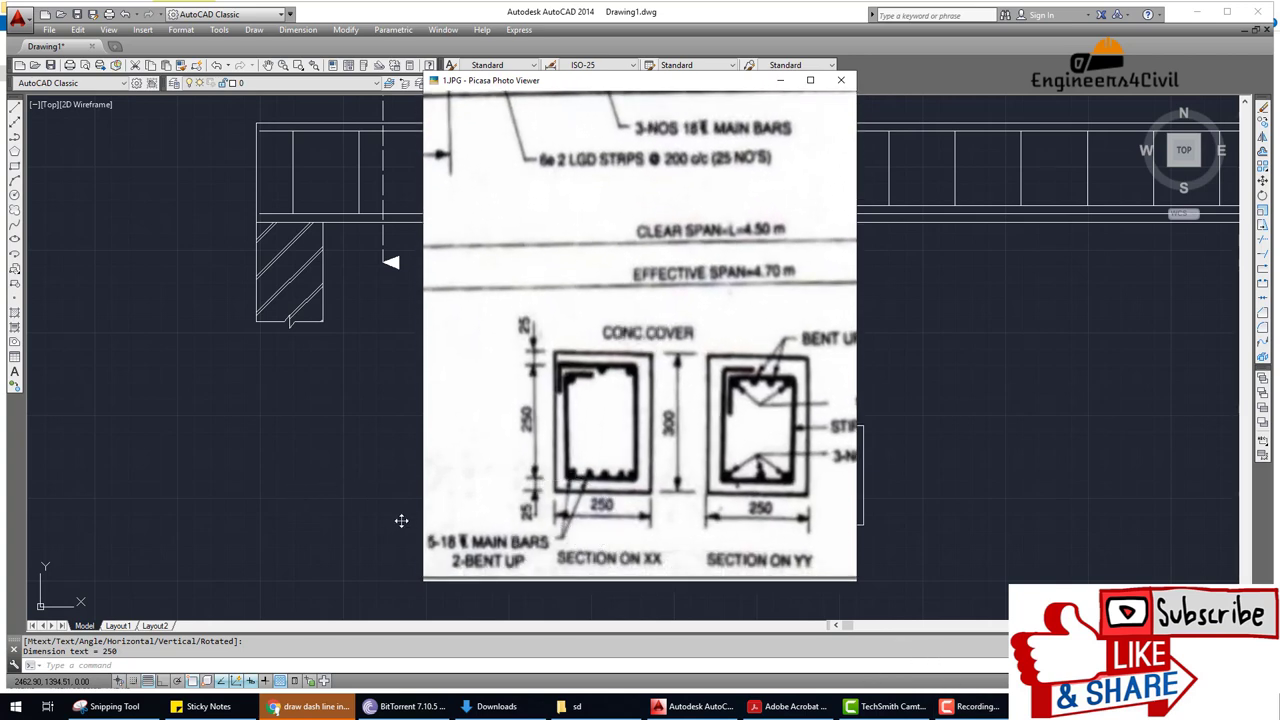
{"action": "scroll", "coordinate": [457, 549], "scroll_direction": "down", "scroll_amount": 3}
Try a multileader on a bottom bar, then cancel and undo it.
{"action": "key", "text": "Escape"}
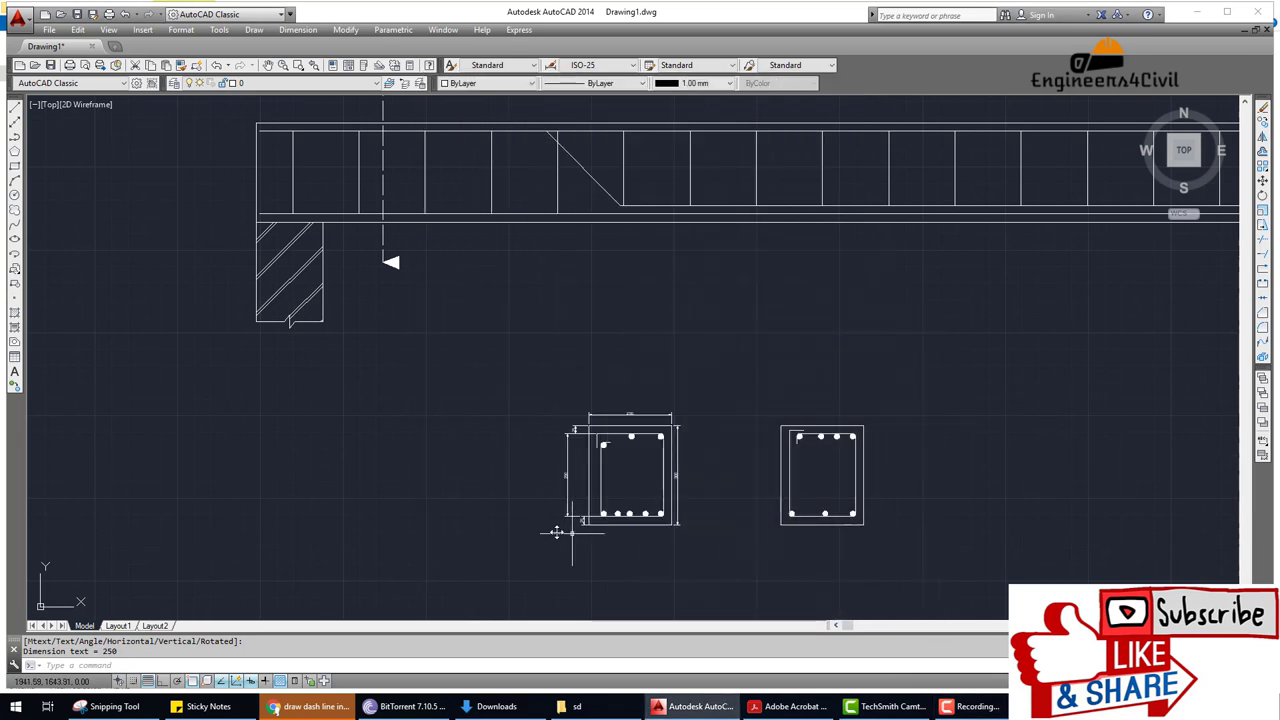
{"action": "scroll", "coordinate": [604, 547], "scroll_direction": "up", "scroll_amount": 1}
{"action": "scroll", "coordinate": [586, 457], "scroll_direction": "up", "scroll_amount": 1}
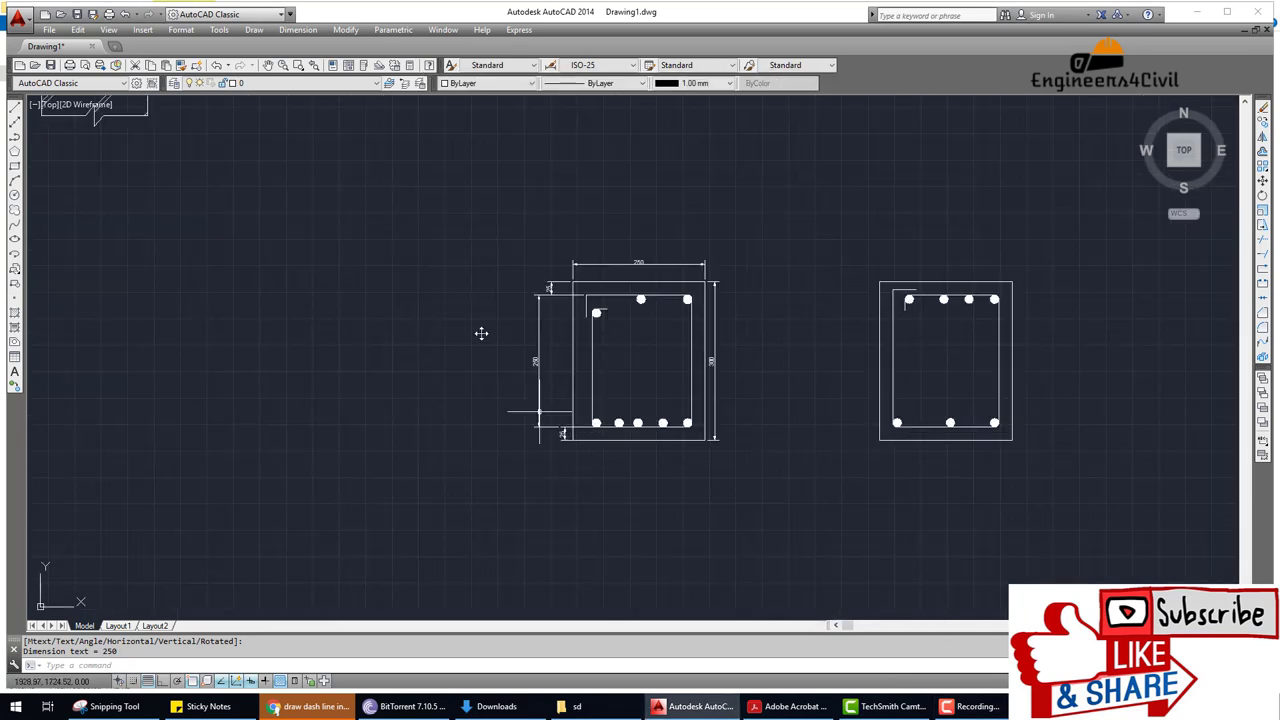
{"action": "left_click", "coordinate": [276, 29]}
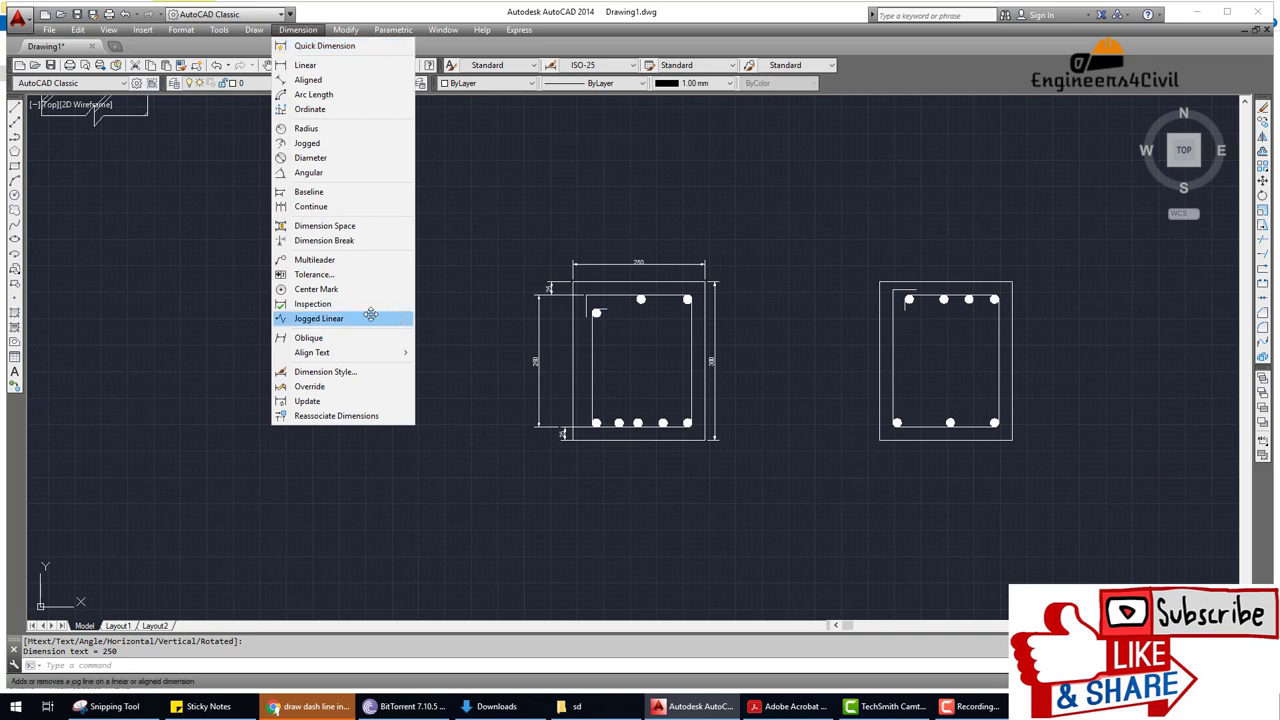
{"action": "left_click", "coordinate": [360, 259]}
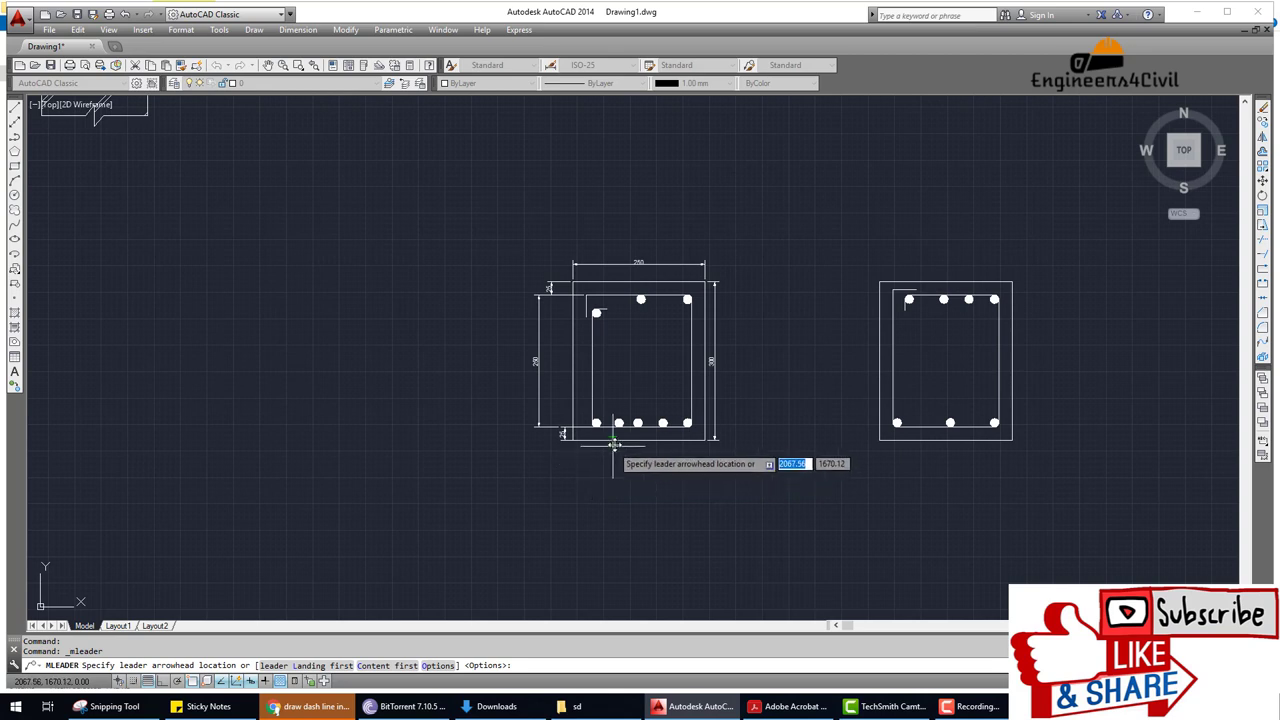
{"action": "scroll", "coordinate": [619, 437], "scroll_direction": "up", "scroll_amount": 3}
{"action": "left_click", "coordinate": [563, 398]}
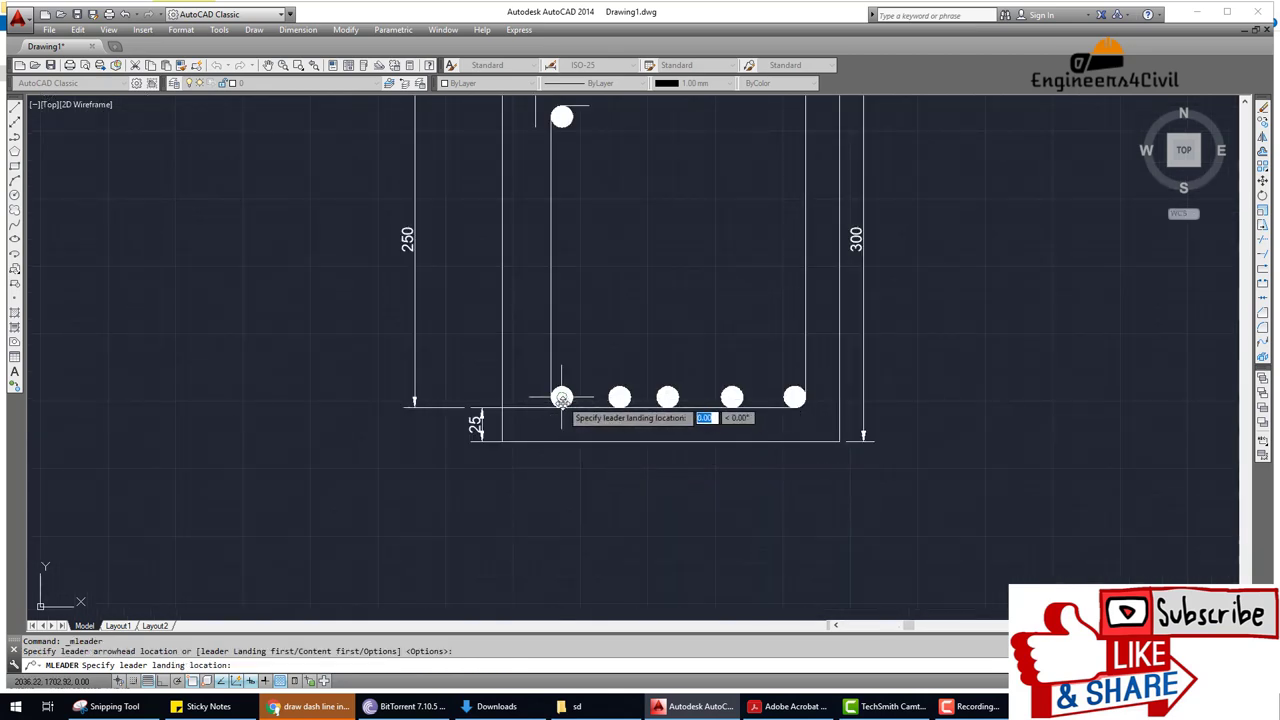
{"action": "left_click", "coordinate": [620, 398]}
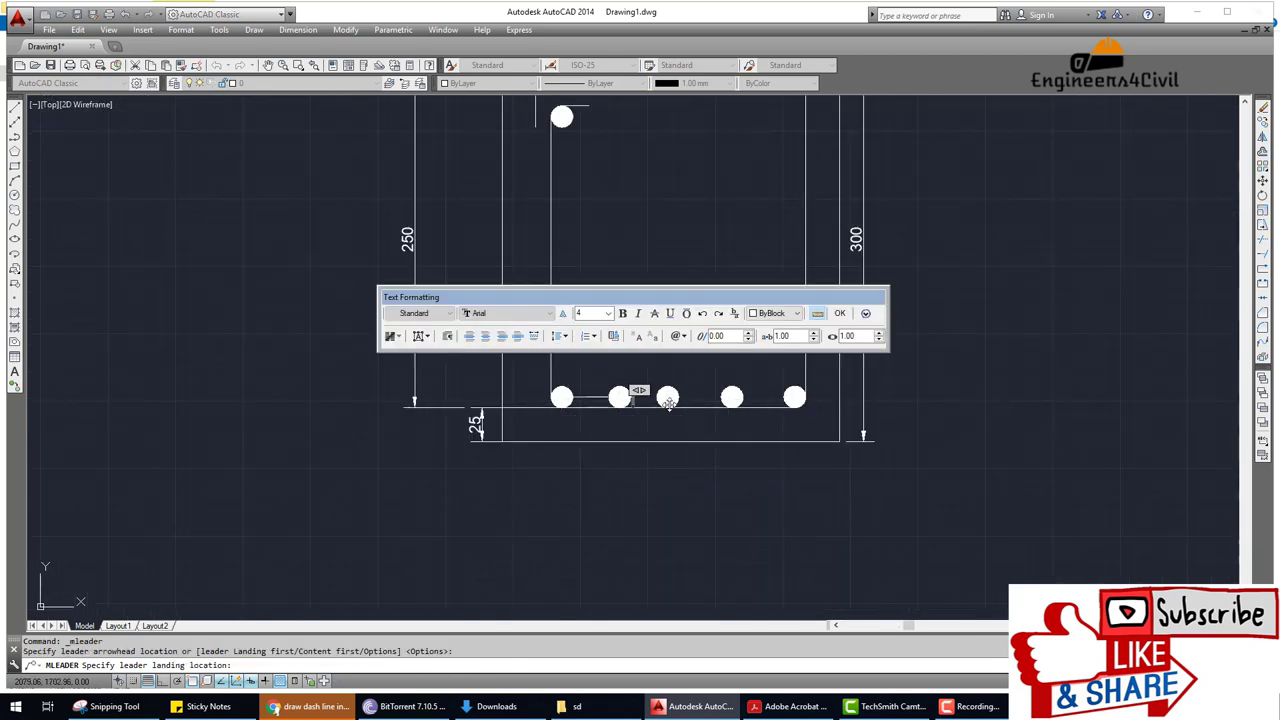
{"action": "left_click", "coordinate": [845, 313]}
{"action": "key", "text": "ctrl+z"}
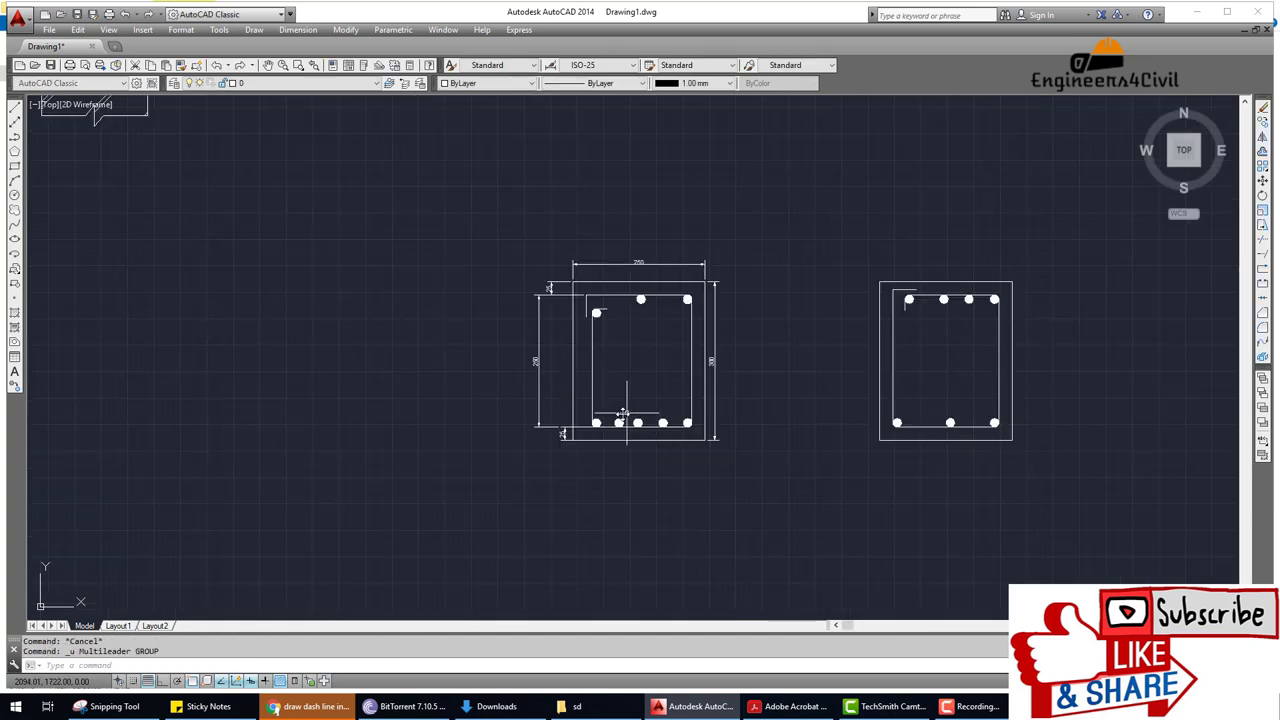
Abandon another leader attempt and switch to the Drafting & Annotation workspace.
{"action": "left_click", "coordinate": [271, 29]}
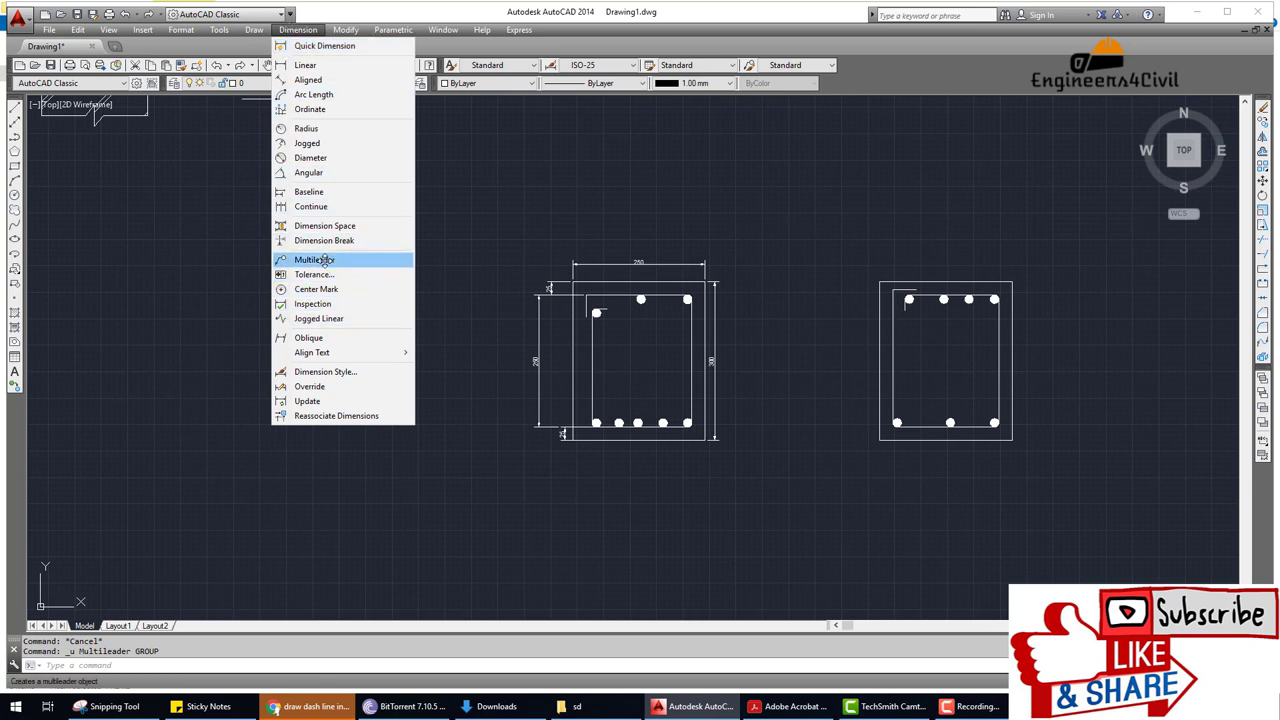
{"action": "left_click", "coordinate": [324, 261]}
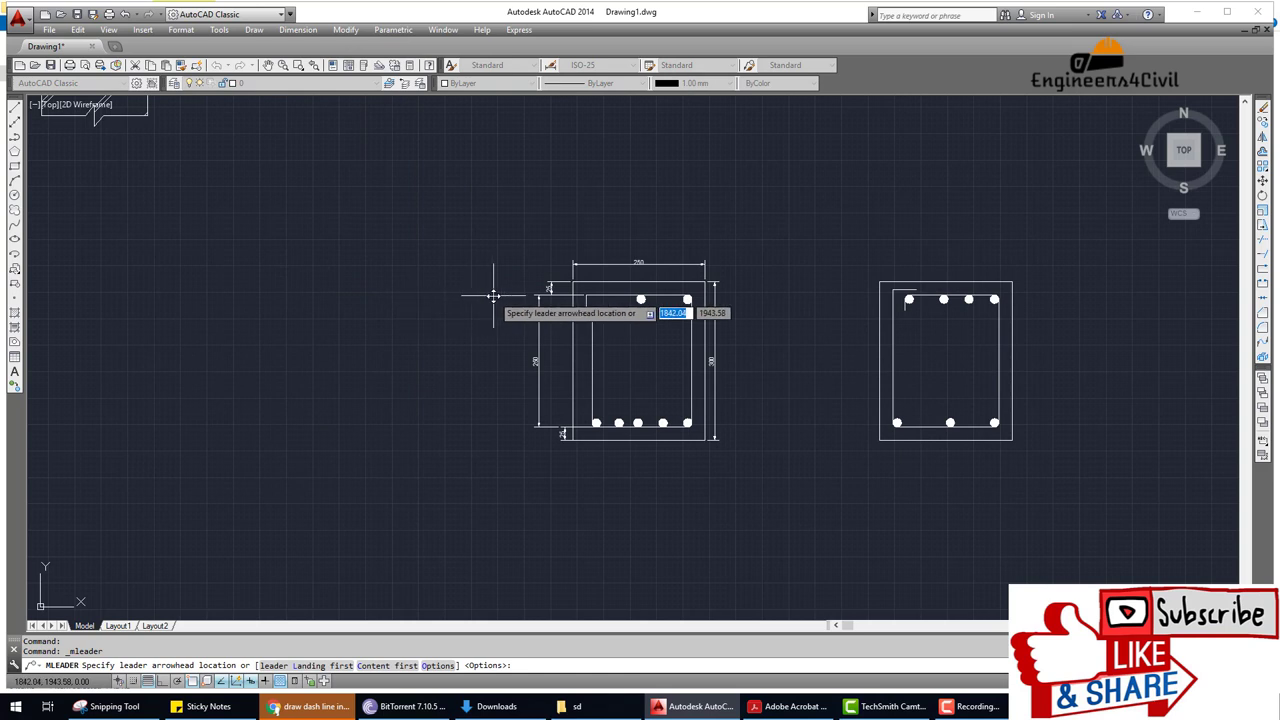
{"action": "key", "text": "Escape"}
{"action": "left_click", "coordinate": [276, 12]}
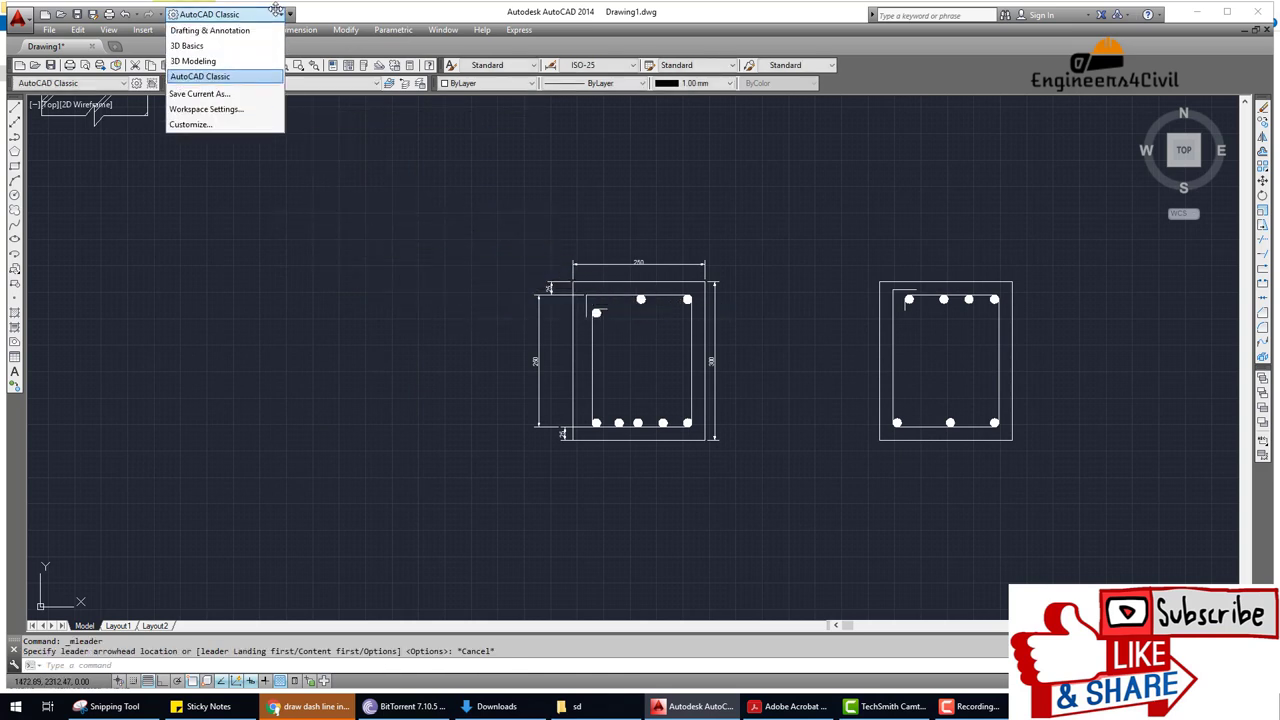
{"action": "left_click", "coordinate": [228, 31]}
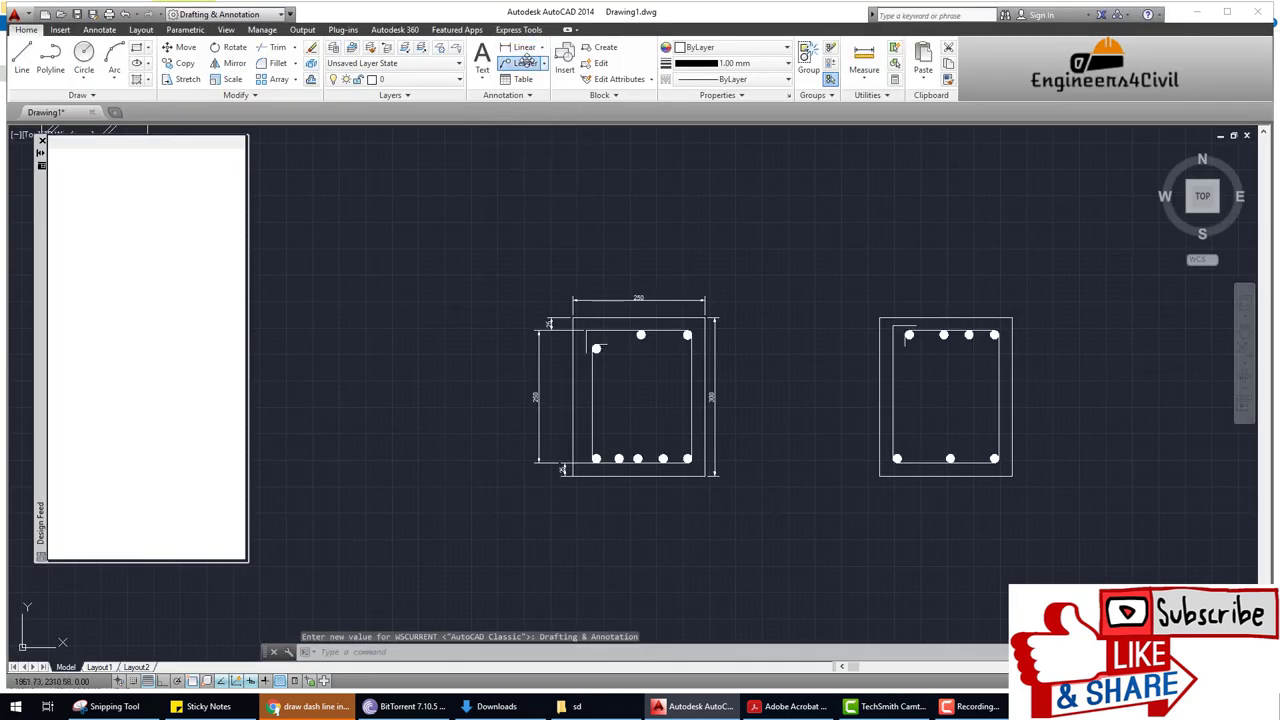
Place a multileader reading SDASD from the leftmost bottom bar to a lower-left landing.
{"action": "left_click", "coordinate": [522, 63]}
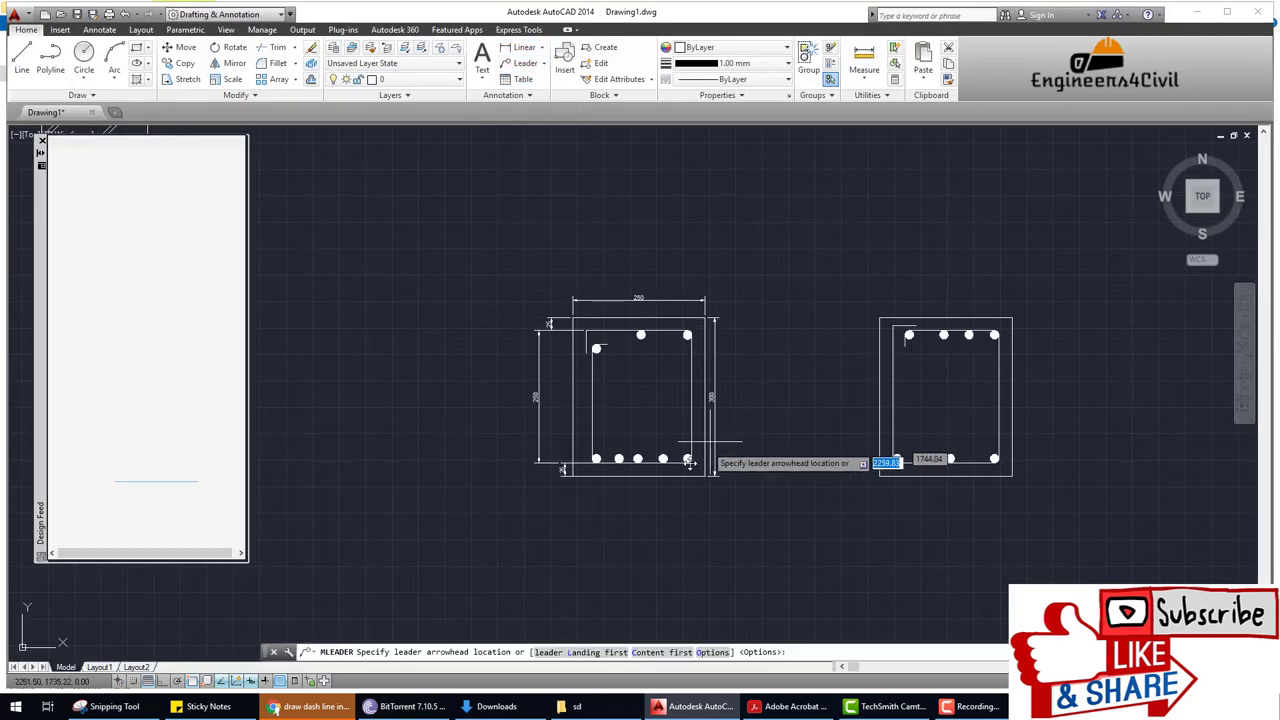
{"action": "scroll", "coordinate": [596, 461], "scroll_direction": "up", "scroll_amount": 5}
{"action": "left_click", "coordinate": [583, 436]}
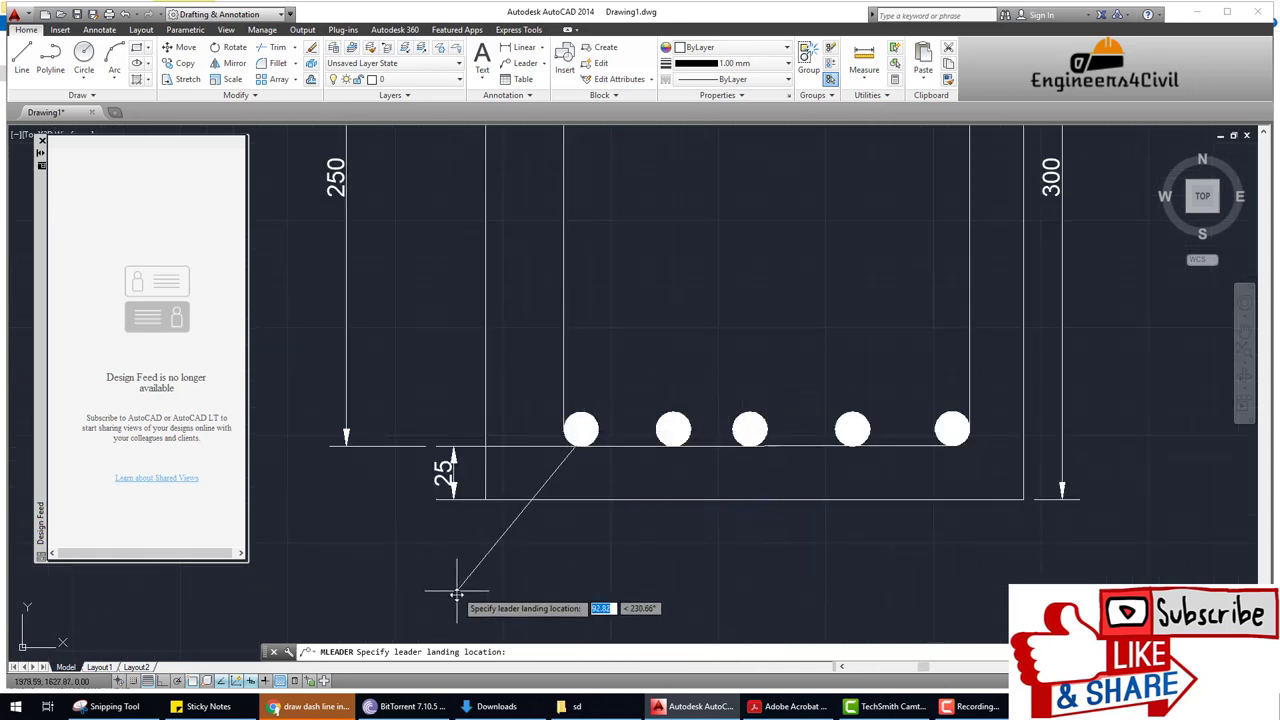
{"action": "left_click", "coordinate": [462, 600]}
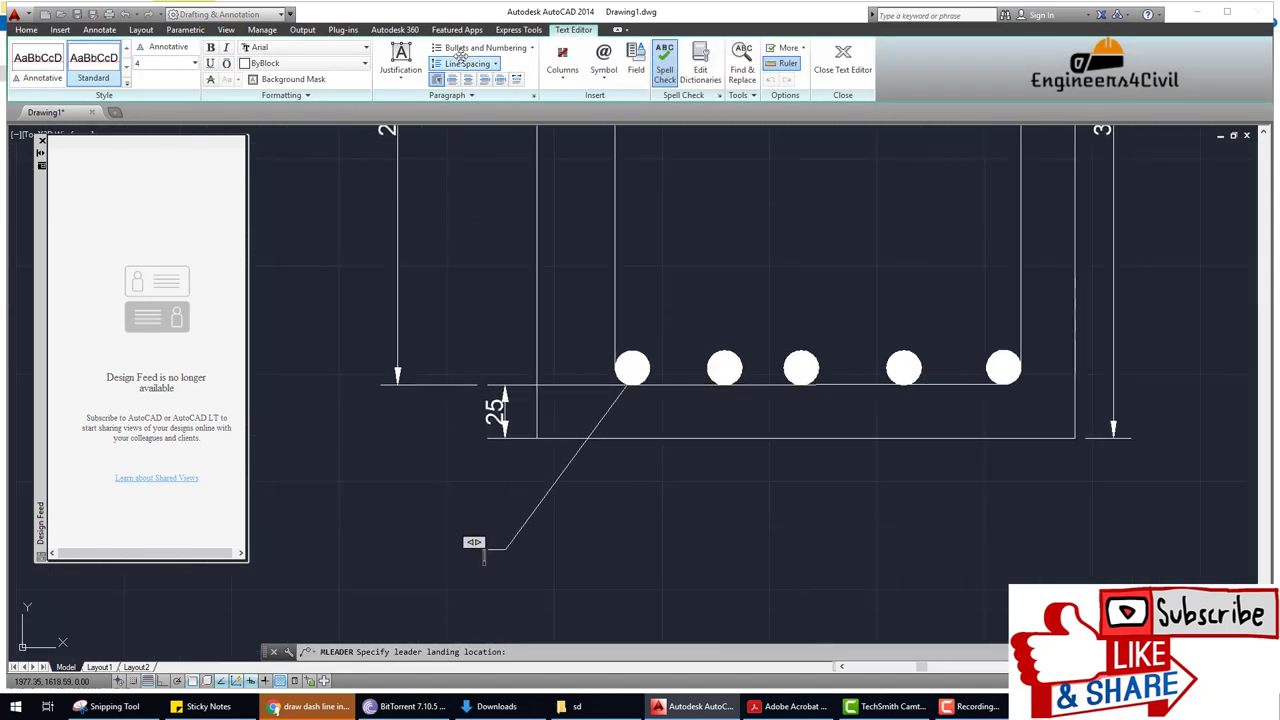
{"action": "left_click", "coordinate": [110, 28]}
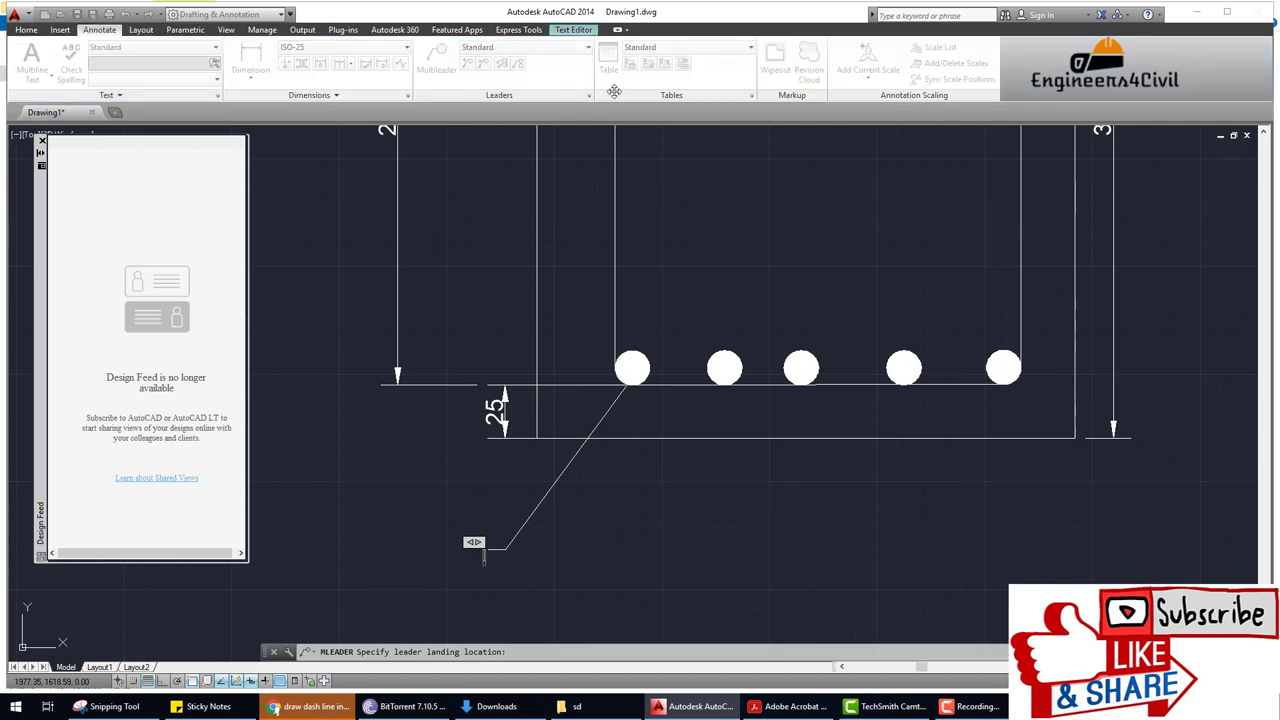
{"action": "type", "text": "SDASD"}
{"action": "left_click", "coordinate": [593, 543]}
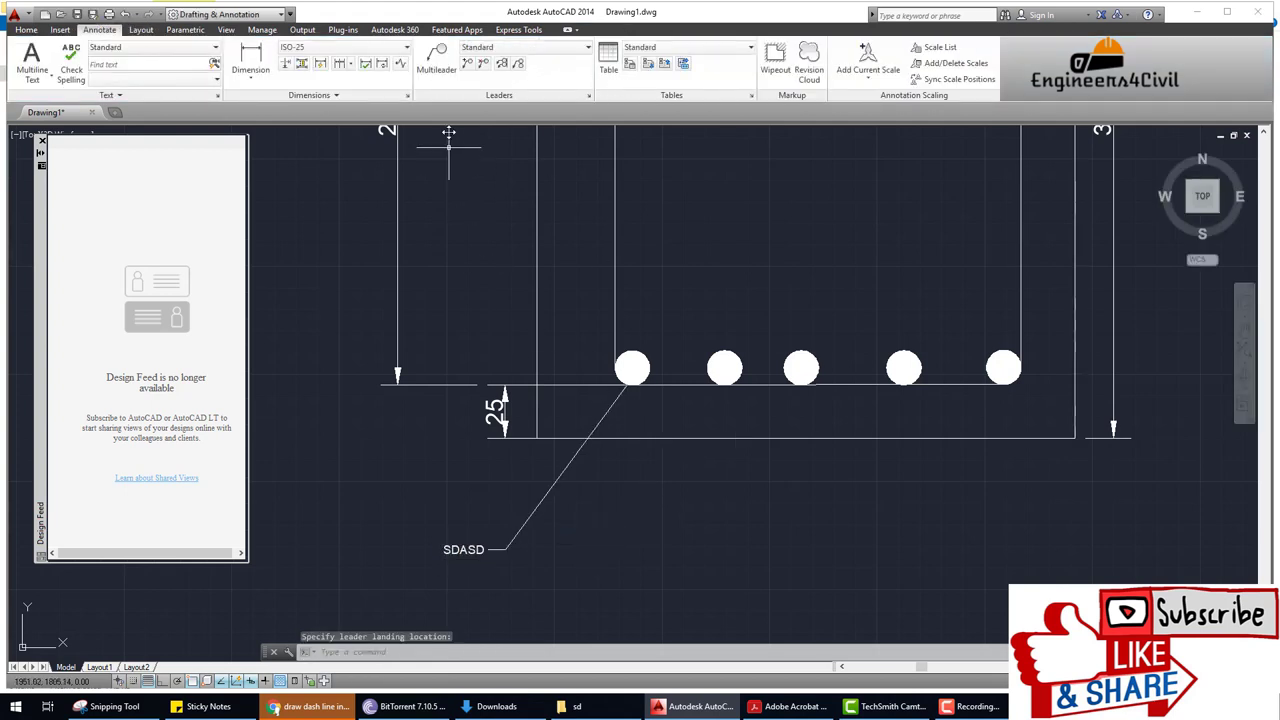
{"action": "left_click", "coordinate": [470, 63]}
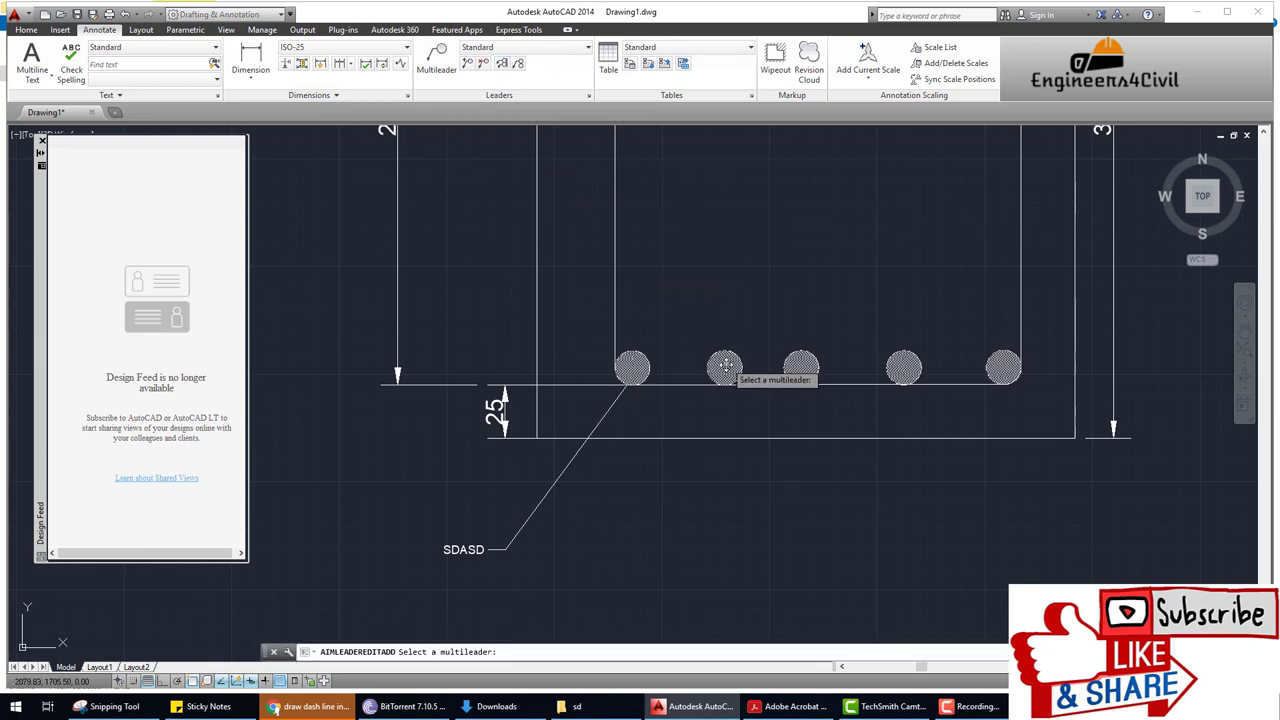
Add leaders from the SDASD label to the four remaining bottom bars.
{"action": "left_click", "coordinate": [724, 368]}
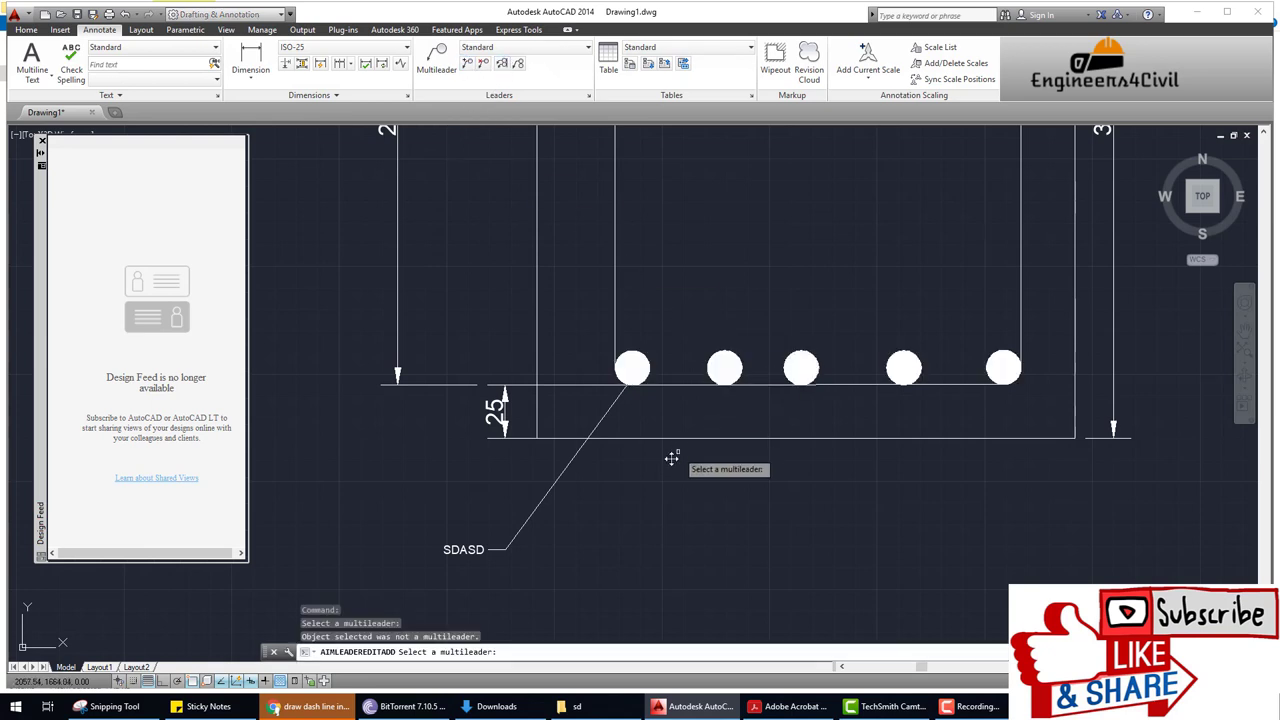
{"action": "left_click", "coordinate": [532, 517]}
{"action": "left_click", "coordinate": [718, 378]}
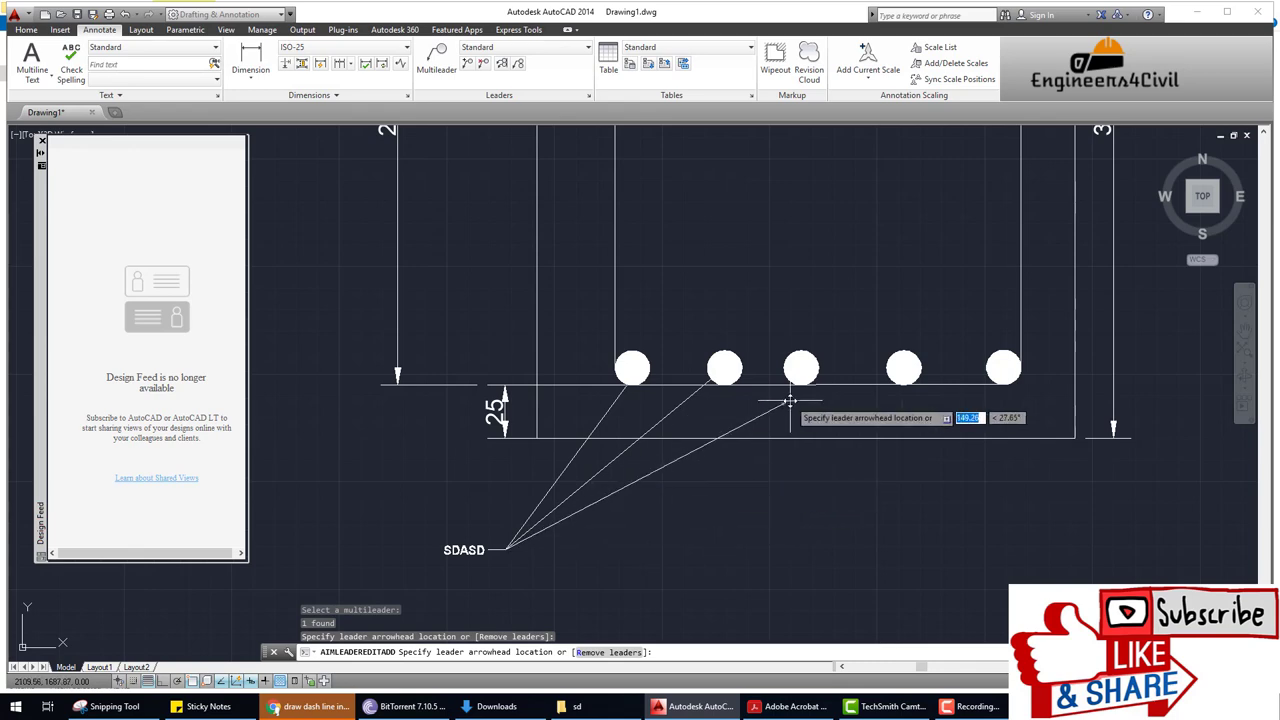
{"action": "left_click", "coordinate": [798, 378]}
{"action": "left_click", "coordinate": [903, 375]}
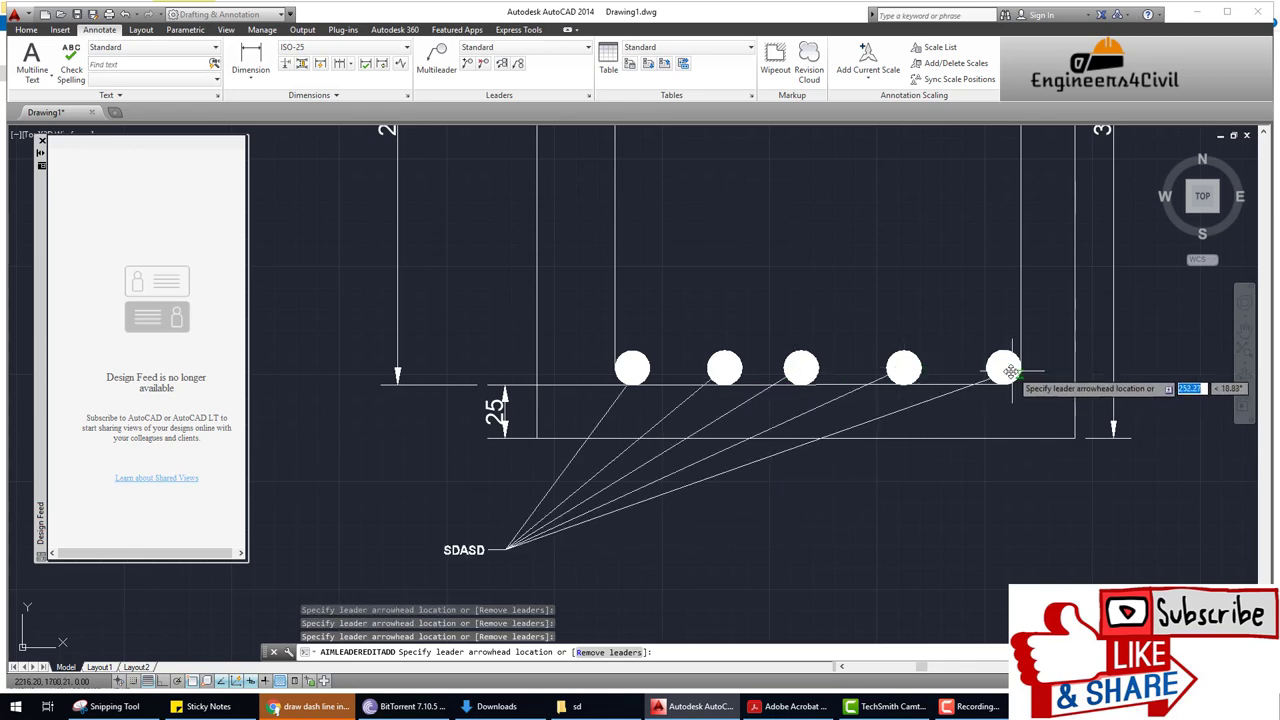
{"action": "left_click", "coordinate": [998, 375]}
{"action": "key", "text": "Escape"}
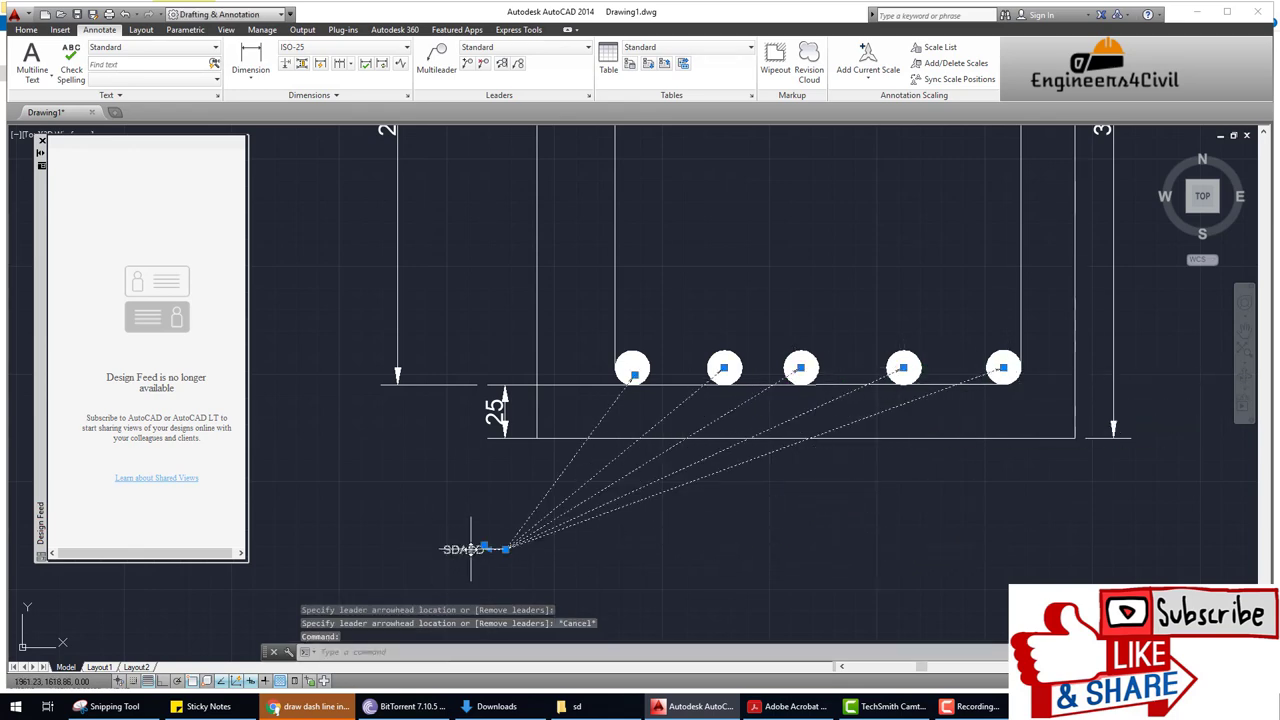
{"action": "double_click", "coordinate": [468, 549]}
Check the Section XX bar callout in 1.JPG in Picasa, then return to AutoCAD.
{"action": "key", "text": "alt+Tab"}
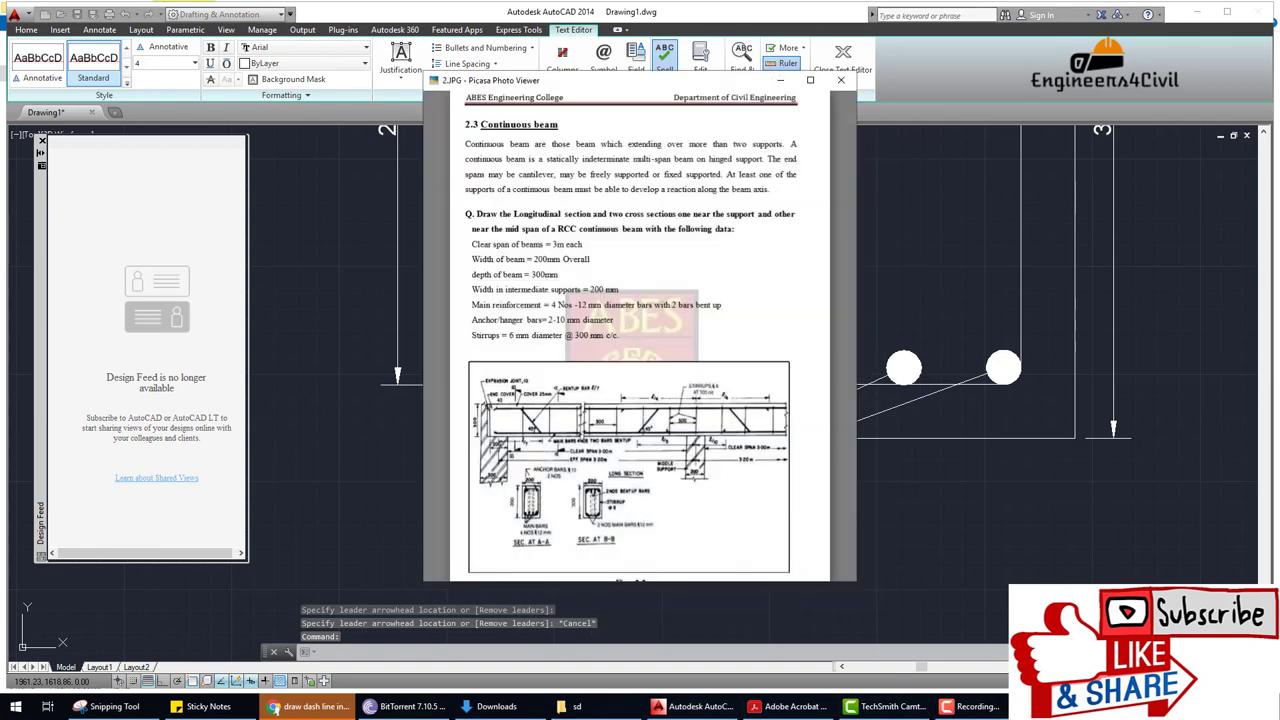
{"action": "scroll", "coordinate": [637, 511], "scroll_direction": "up", "scroll_amount": 1}
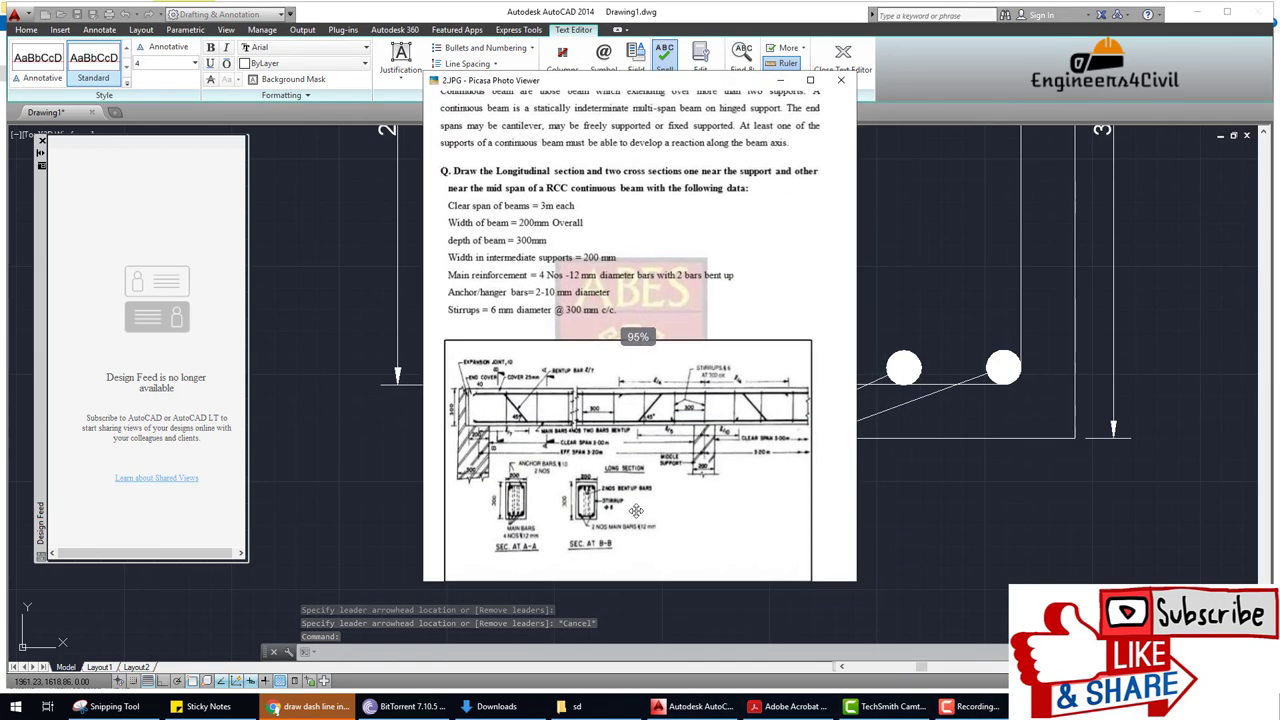
{"action": "key", "text": "Left"}
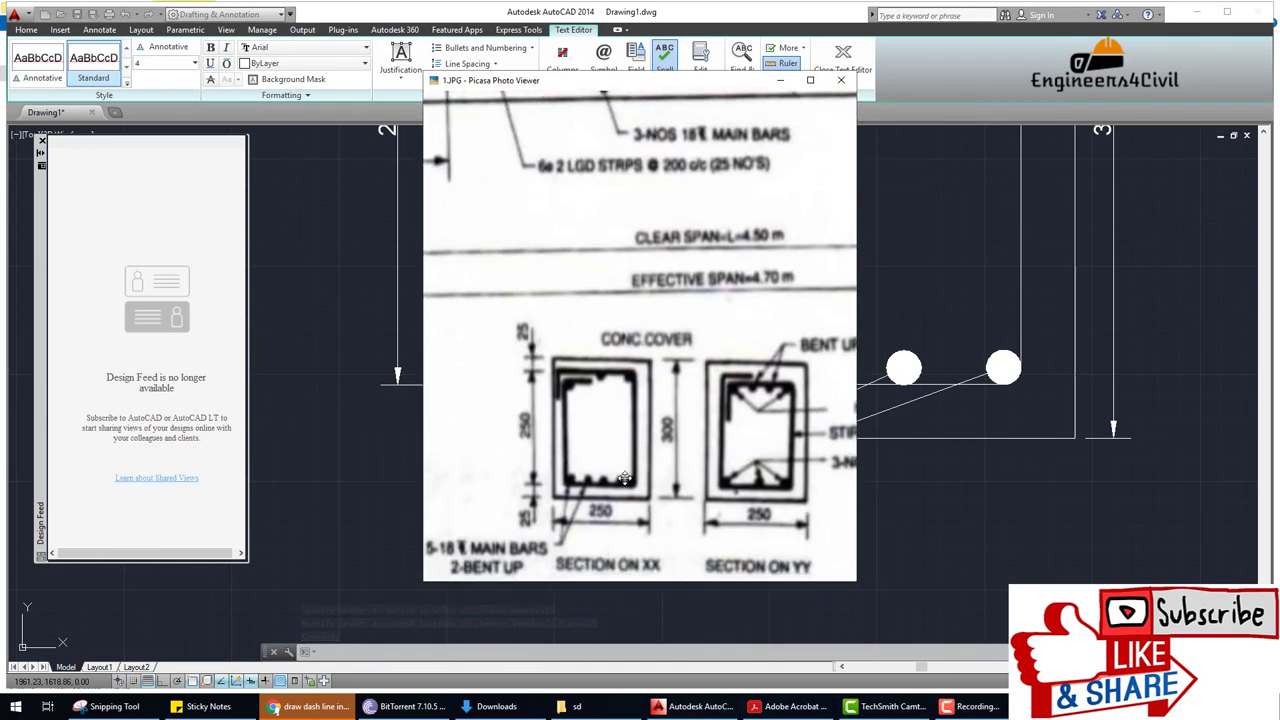
{"action": "left_click_drag", "start_coordinate": [523, 539], "coordinate": [585, 486]}
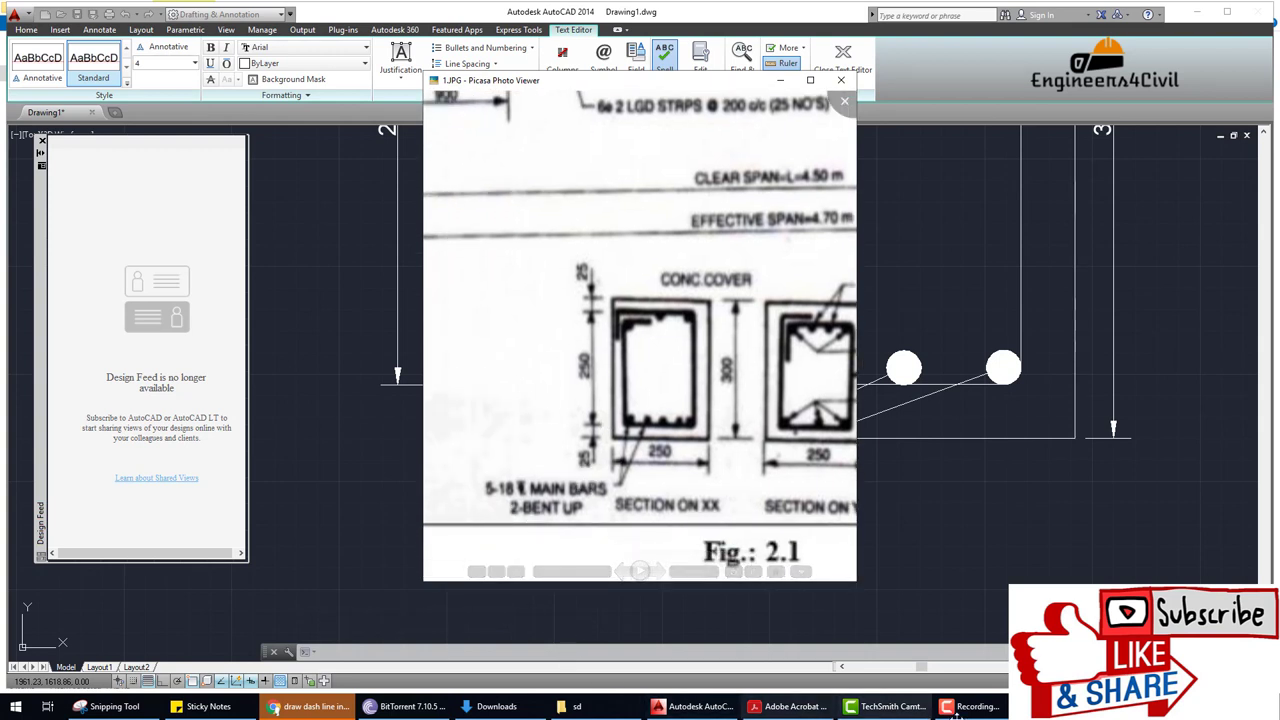
{"action": "left_click", "coordinate": [697, 706]}
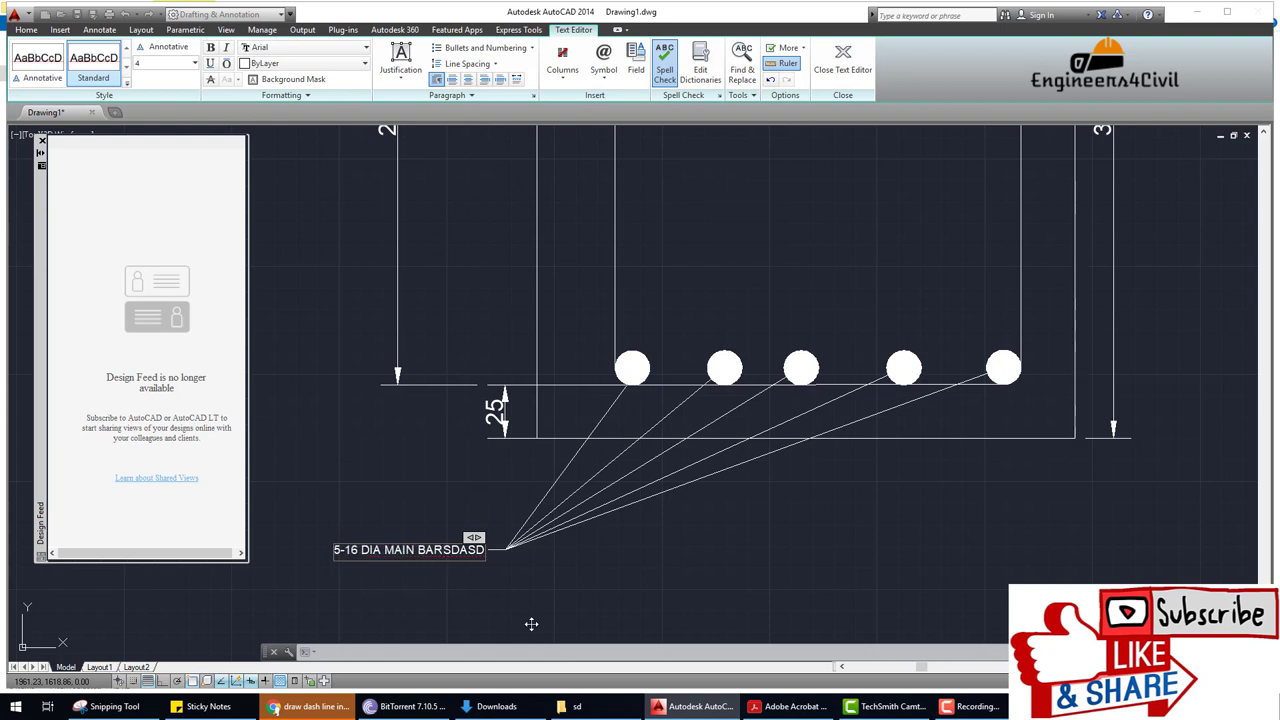
Finish the label as '5-16 DIA MAIN BAR' over '2-BENT UP BAR'.
{"action": "key", "text": "BackSpace"}
{"action": "key", "text": "BackSpace"}
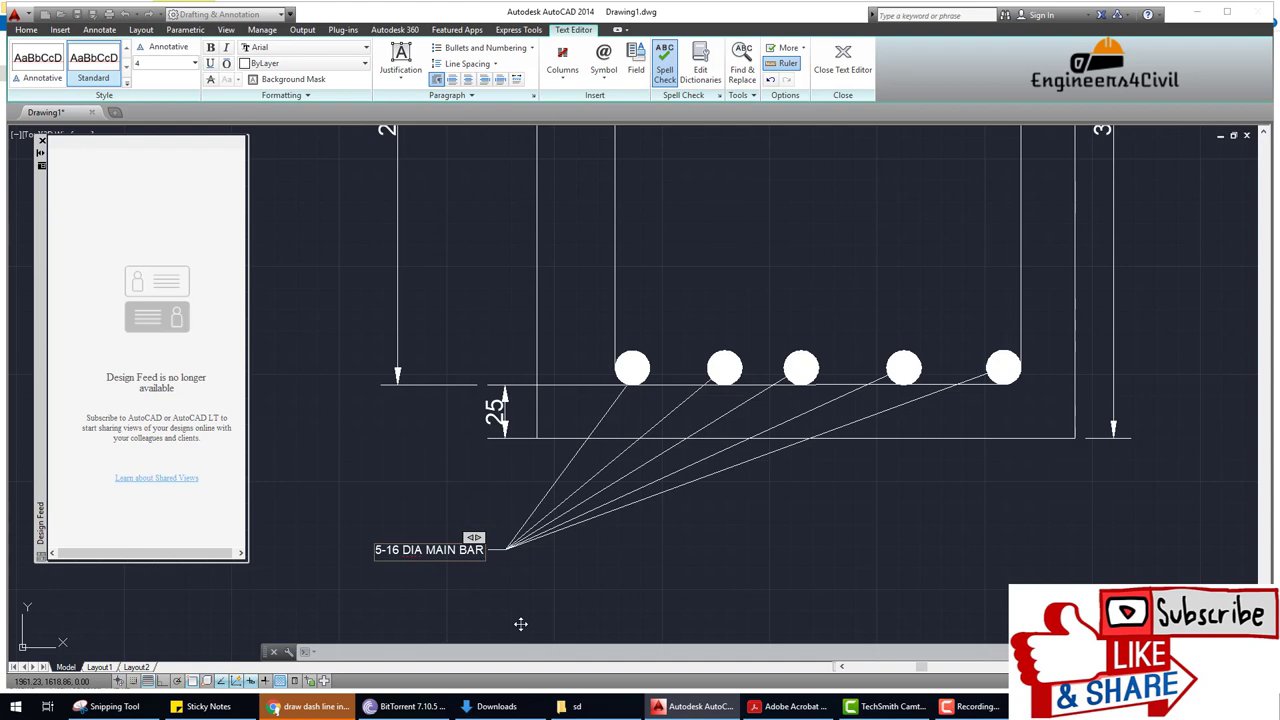
{"action": "key", "text": "alt+Tab"}
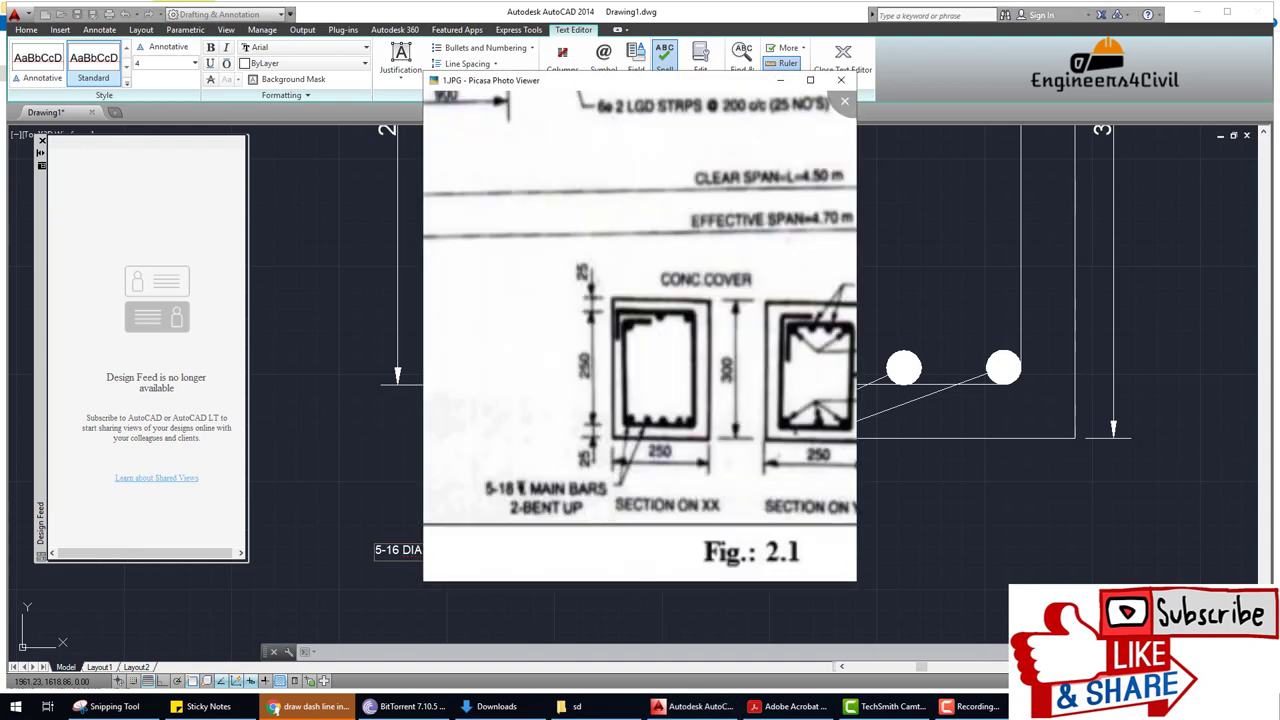
{"action": "key", "text": "alt+Tab"}
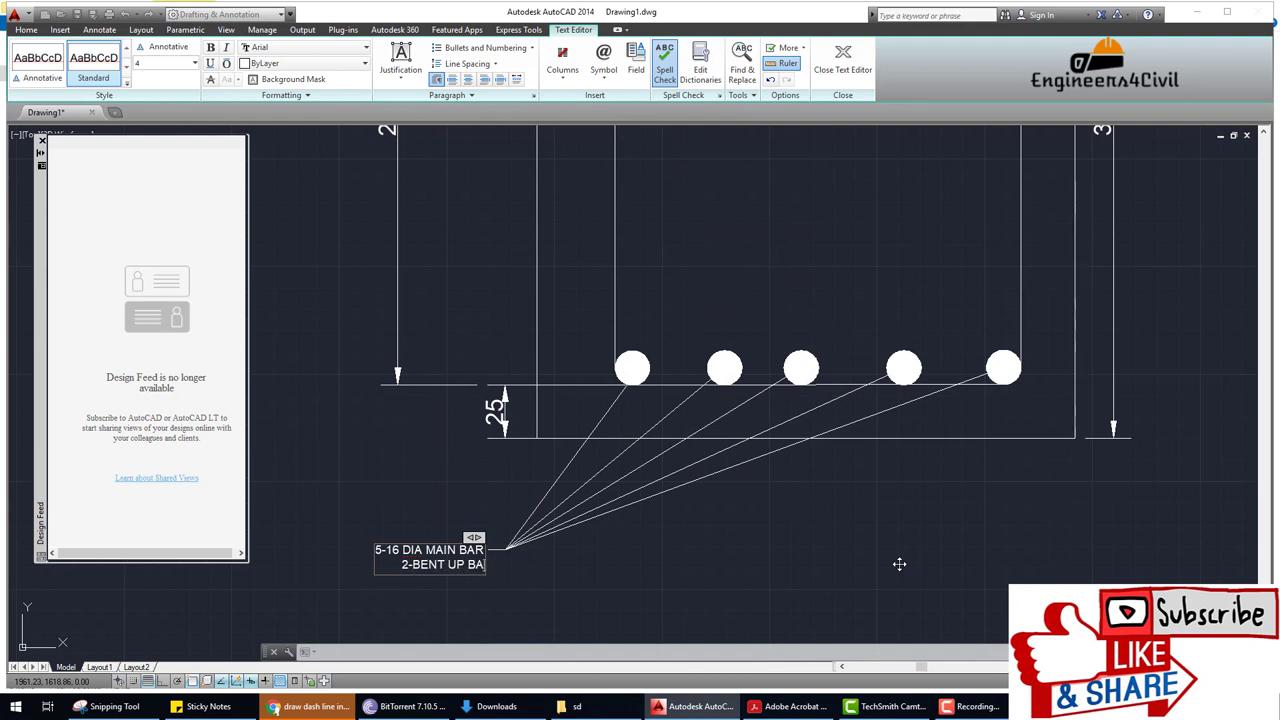
{"action": "left_click", "coordinate": [874, 589]}
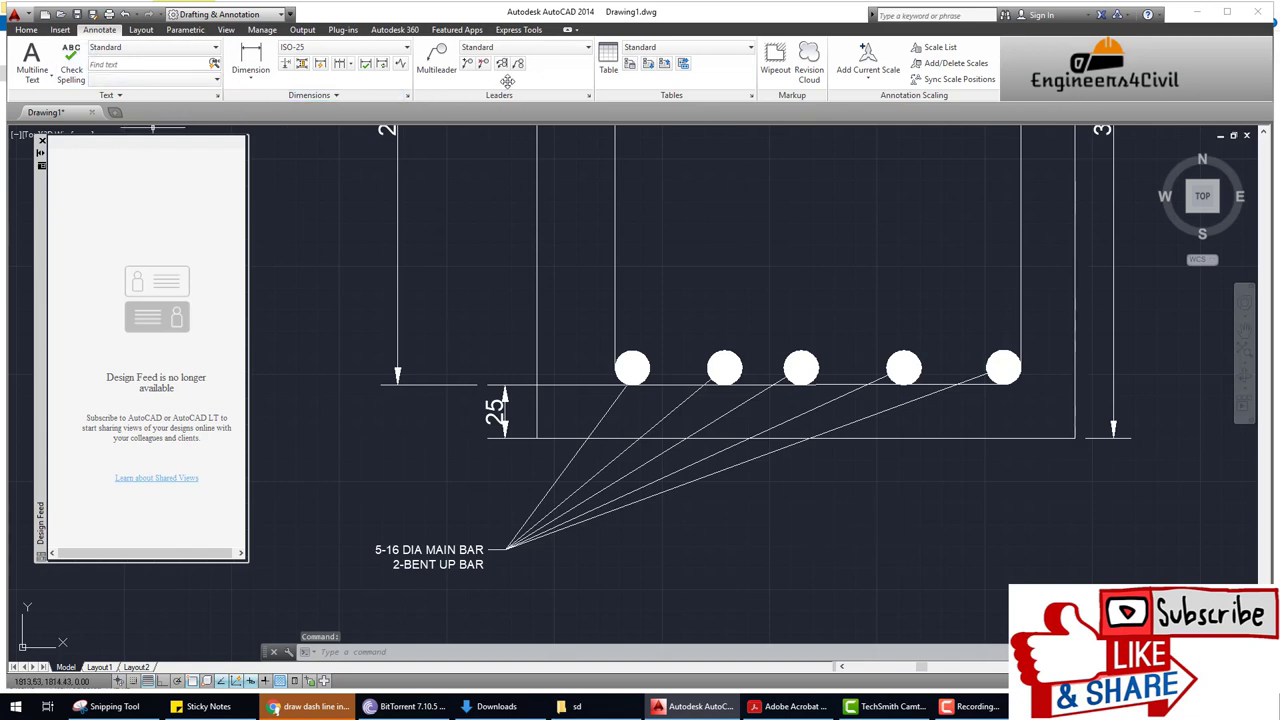
Change the Standard multileader arrowhead size from 4 to 10 and close the style manager.
{"action": "left_click", "coordinate": [588, 95]}
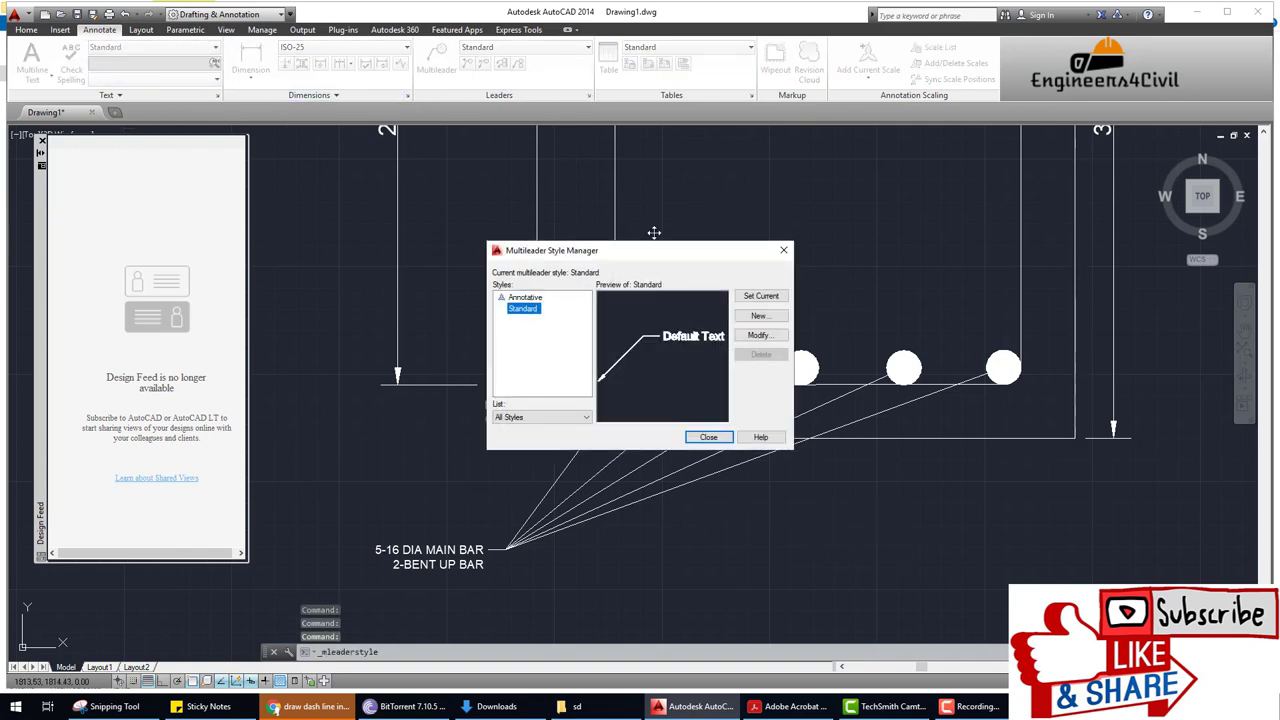
{"action": "left_click", "coordinate": [760, 334]}
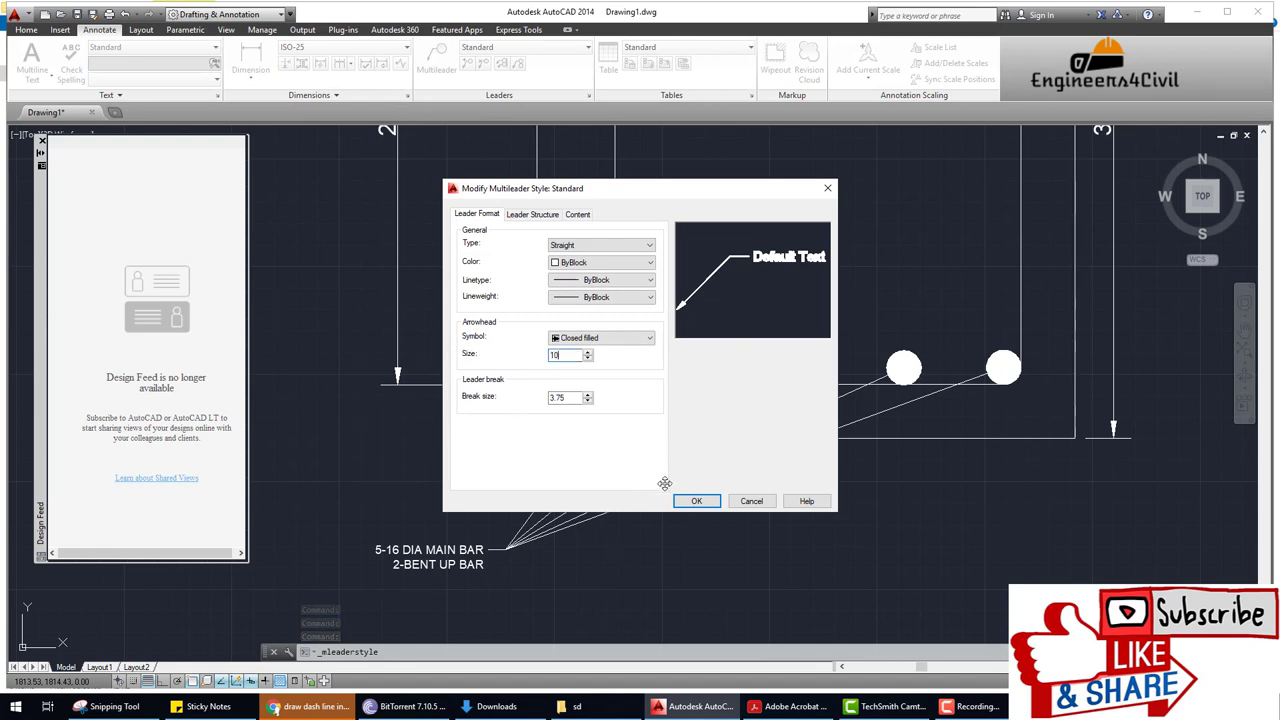
{"action": "left_click", "coordinate": [697, 501]}
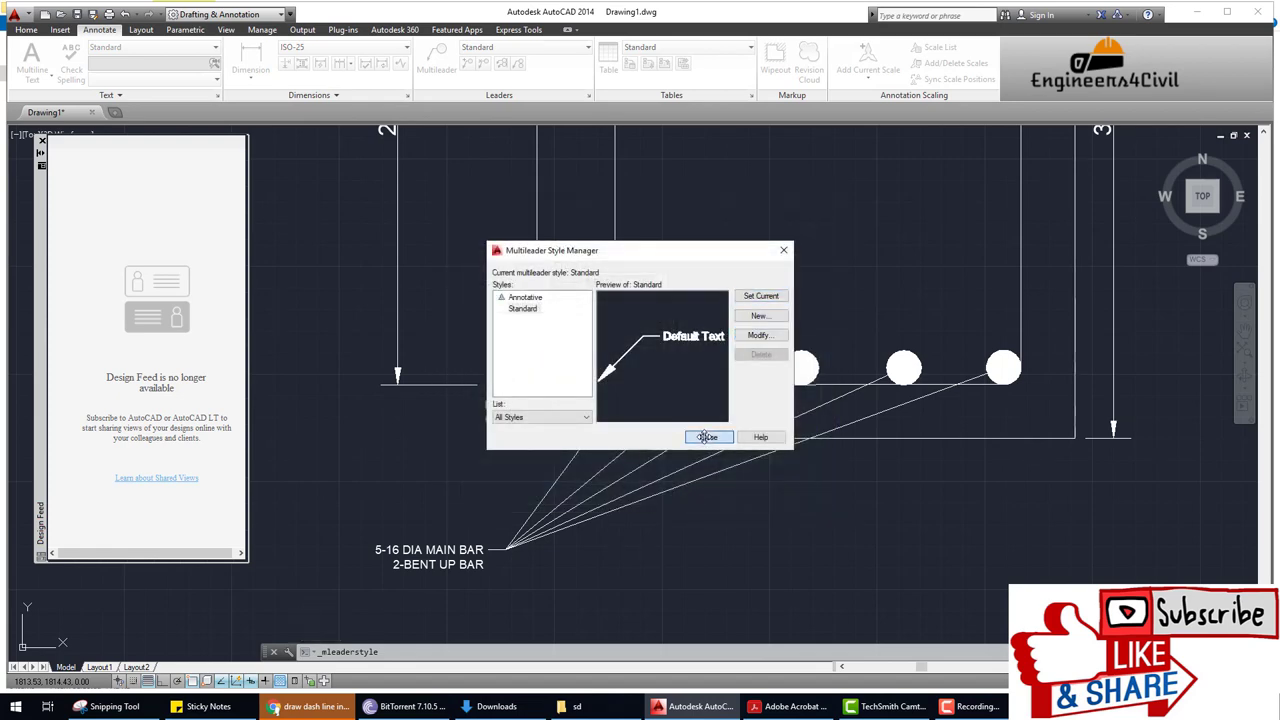
{"action": "left_click", "coordinate": [706, 437]}
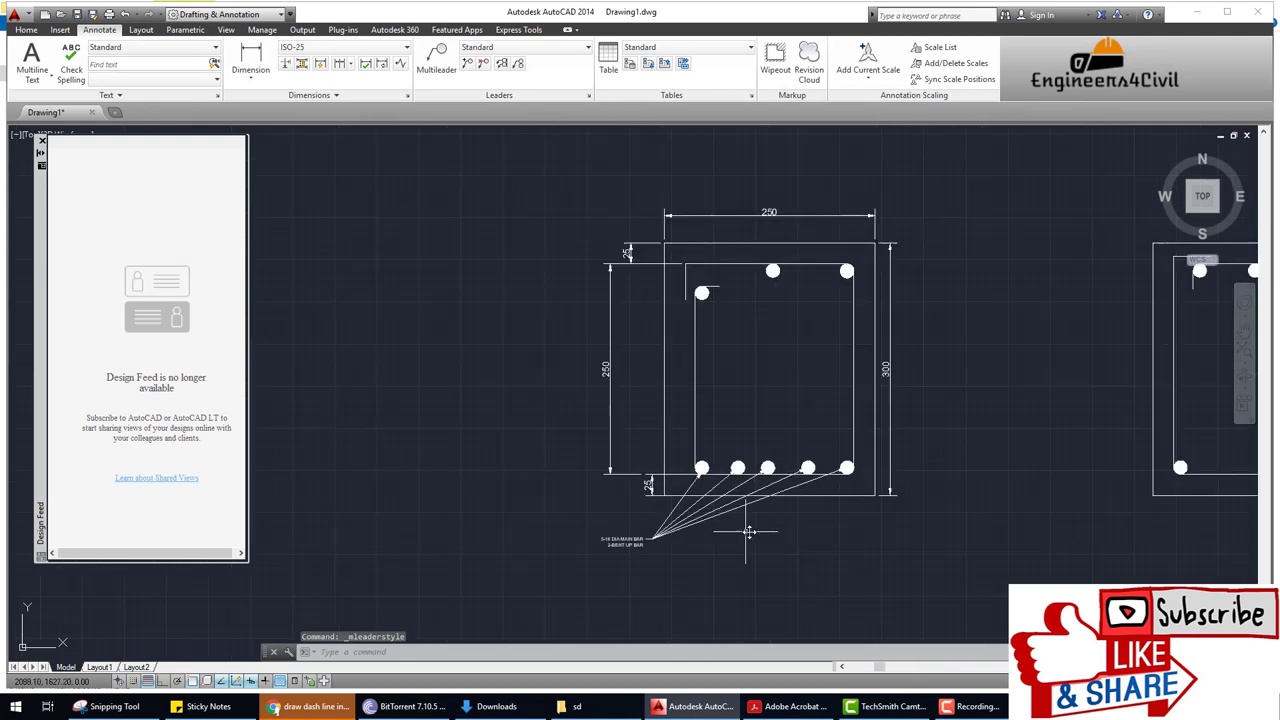
Check the Section YY bar labels in the Picasa reference, then pan to the second cross-section.
{"action": "scroll", "coordinate": [757, 531], "scroll_direction": "down", "scroll_amount": 2}
{"action": "scroll", "coordinate": [720, 525], "scroll_direction": "down", "scroll_amount": 1}
{"action": "key", "text": "alt+Tab"}
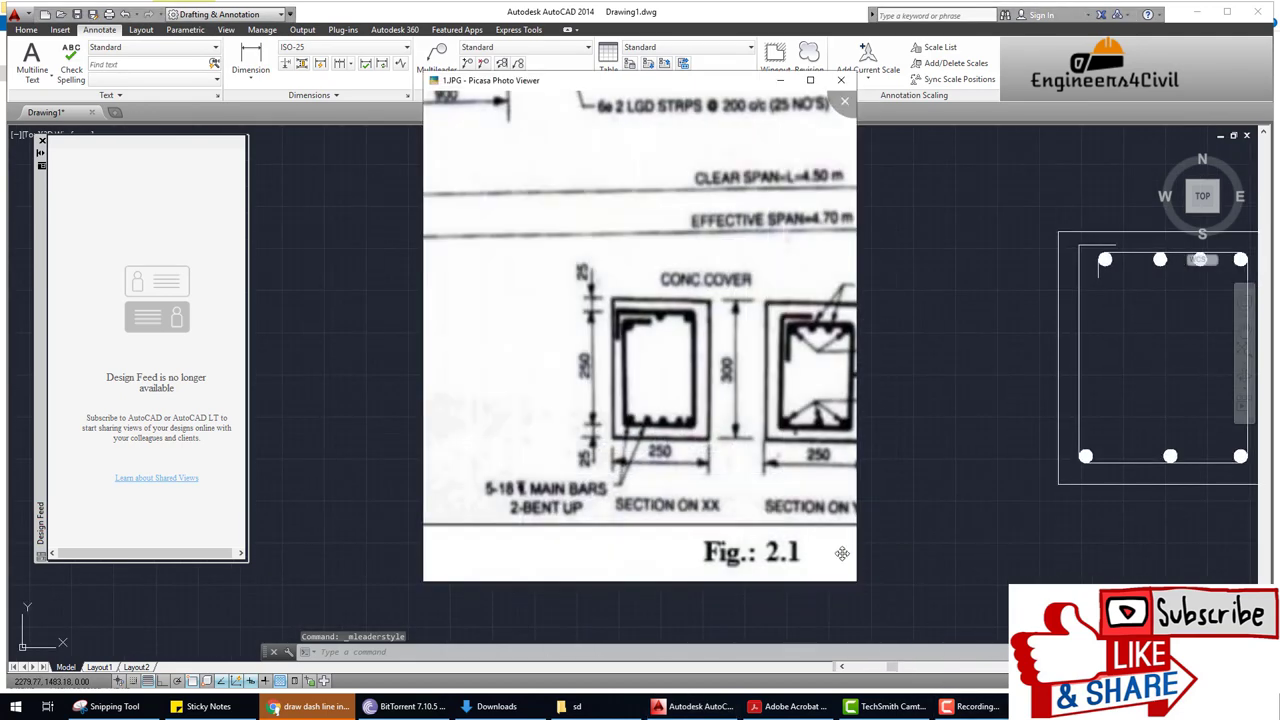
{"action": "left_click_drag", "start_coordinate": [797, 445], "coordinate": [605, 410]}
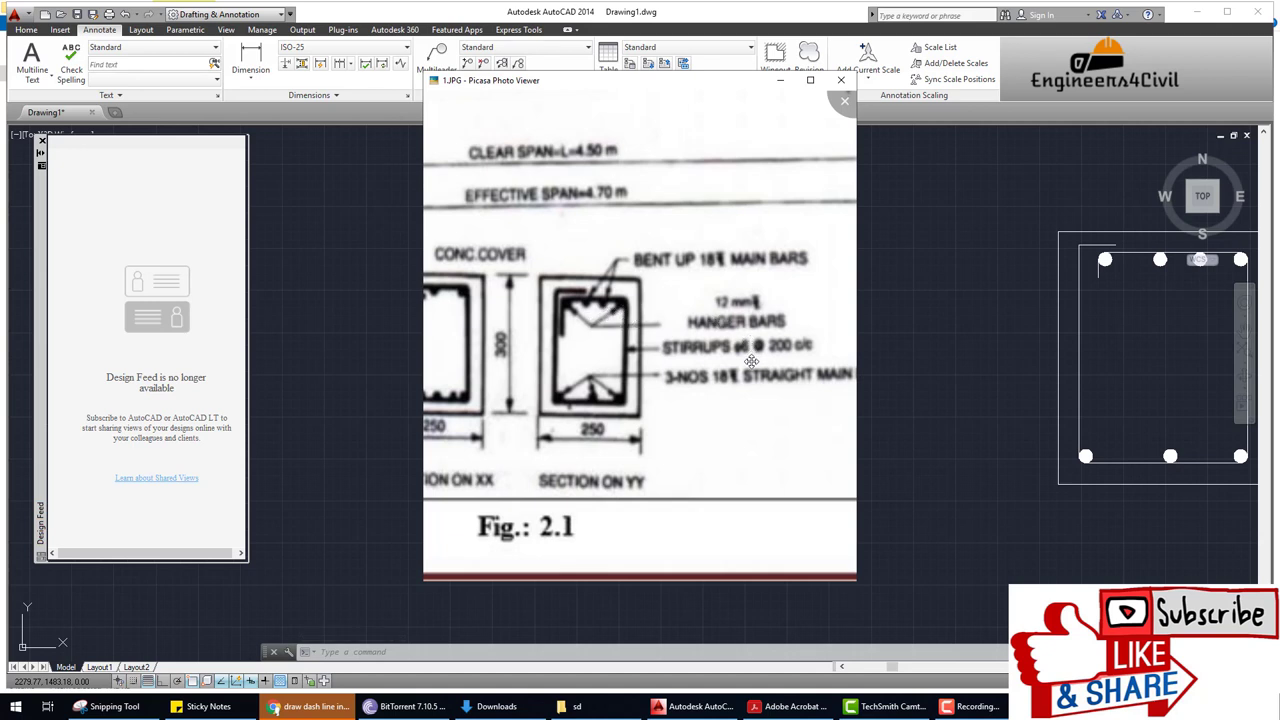
{"action": "mouse_move", "coordinate": [587, 397]}
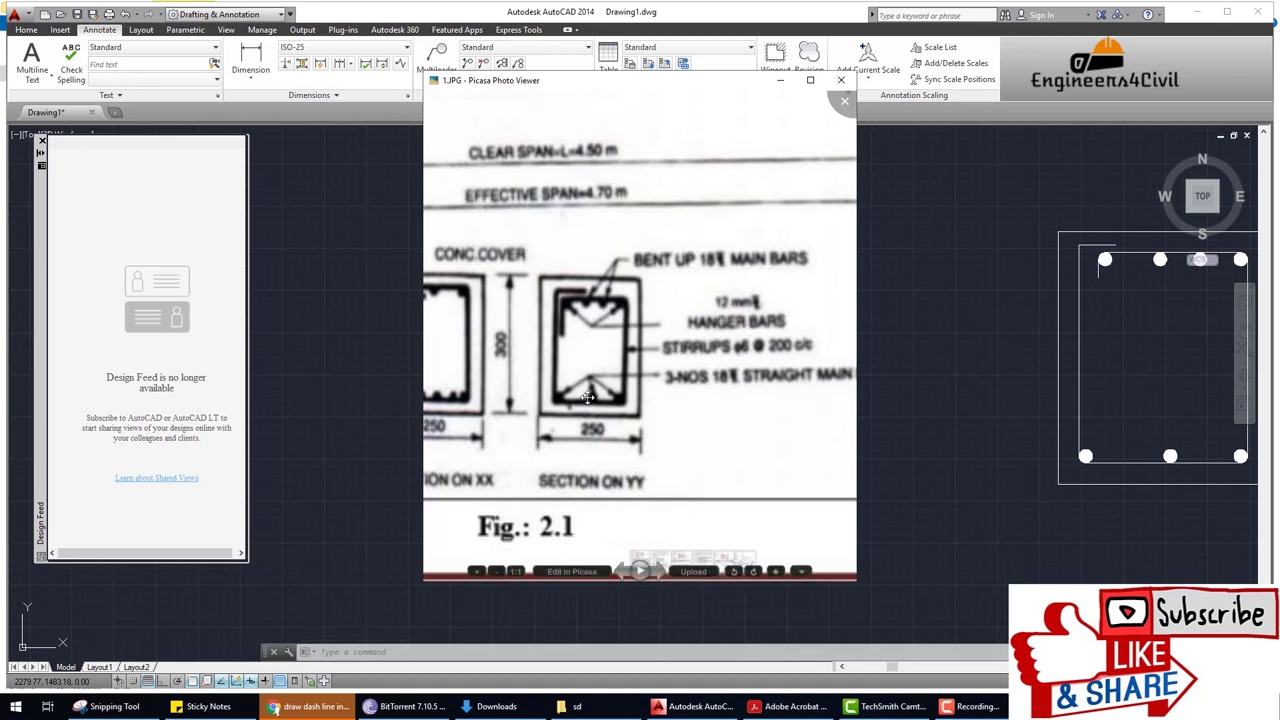
{"action": "left_click", "coordinate": [780, 80]}
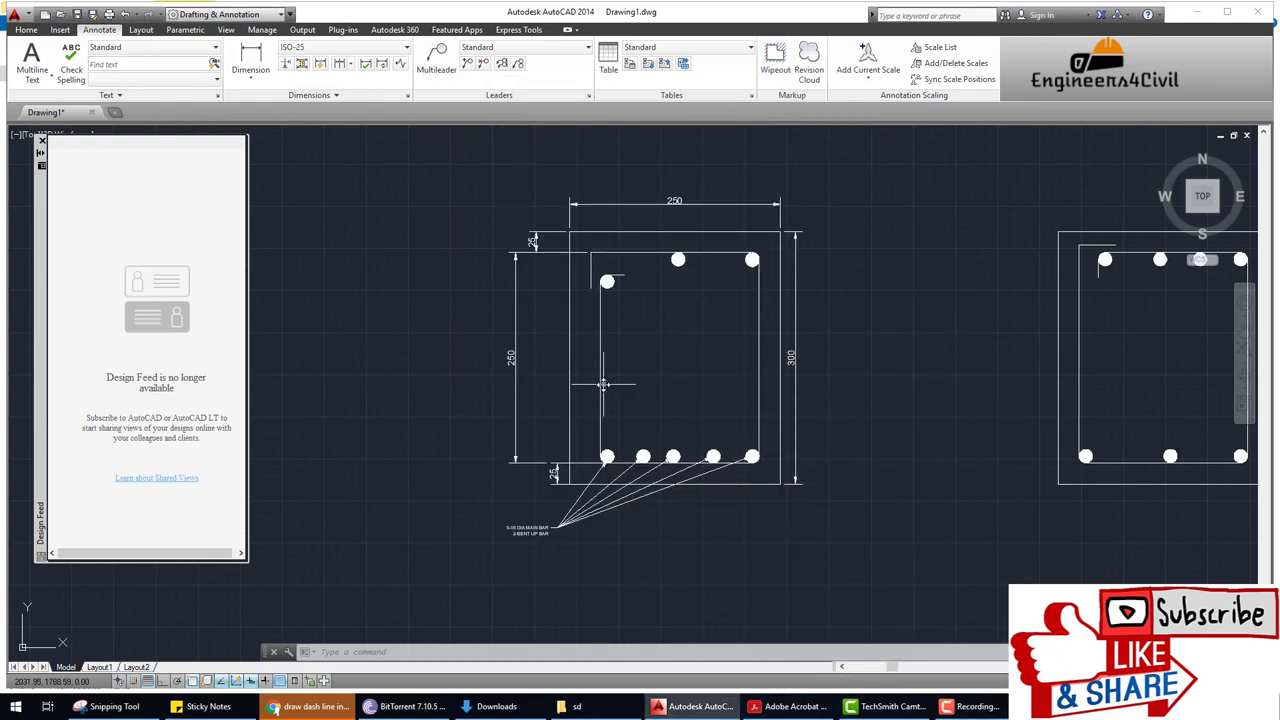
{"action": "middle_click_drag", "start_coordinate": [903, 361], "coordinate": [530, 360]}
Place a 3-16 DIA multileader pointing at the right section's bottom-left bar.
{"action": "left_click", "coordinate": [468, 63]}
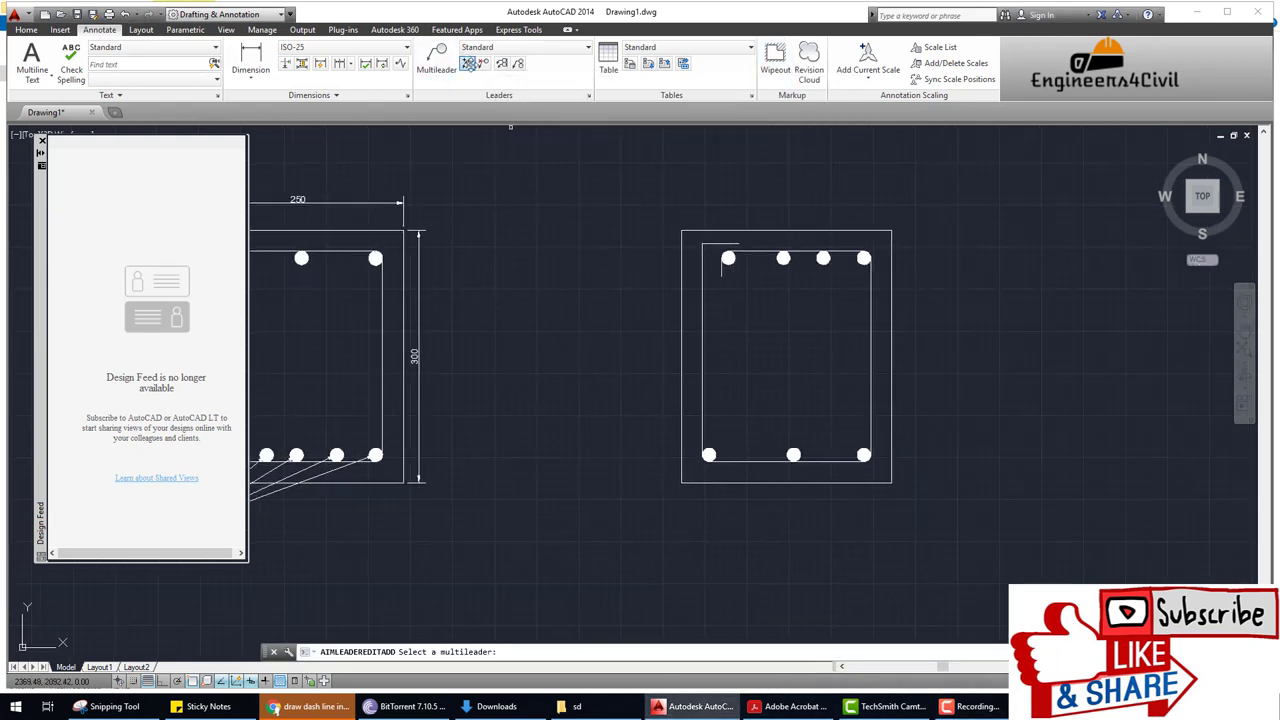
{"action": "left_click", "coordinate": [436, 60]}
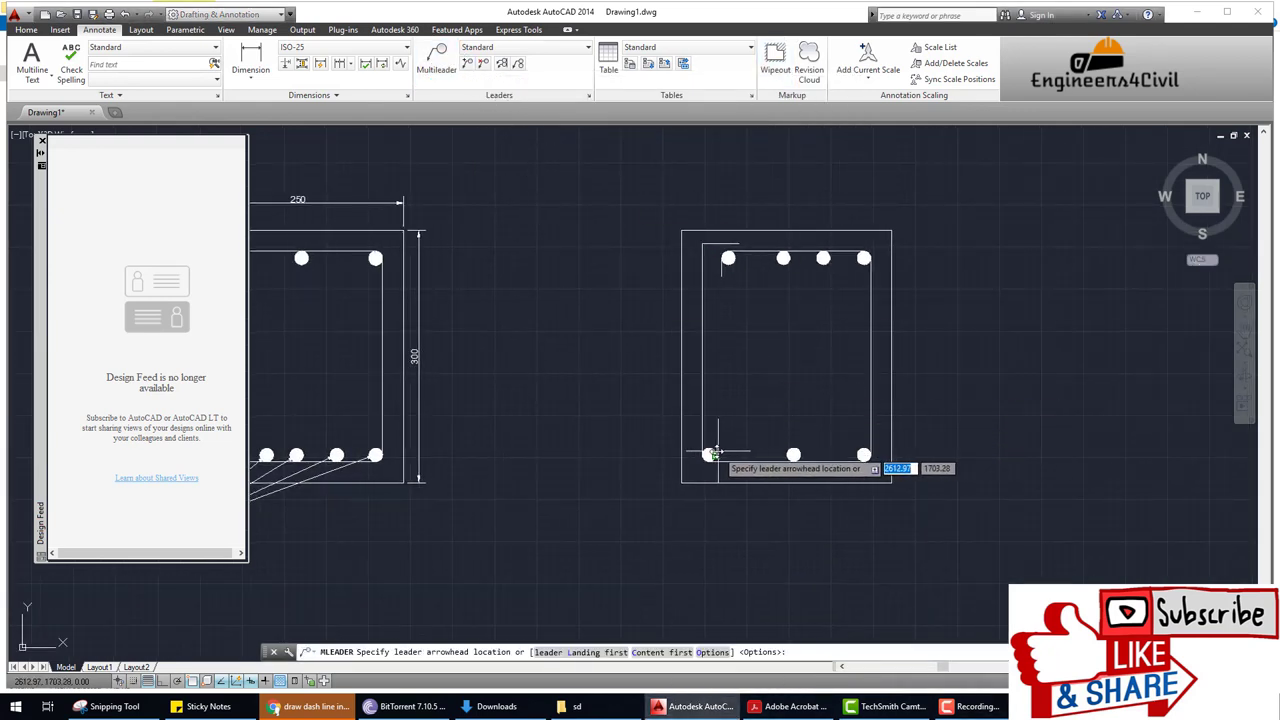
{"action": "left_click", "coordinate": [710, 454]}
{"action": "left_click", "coordinate": [992, 336]}
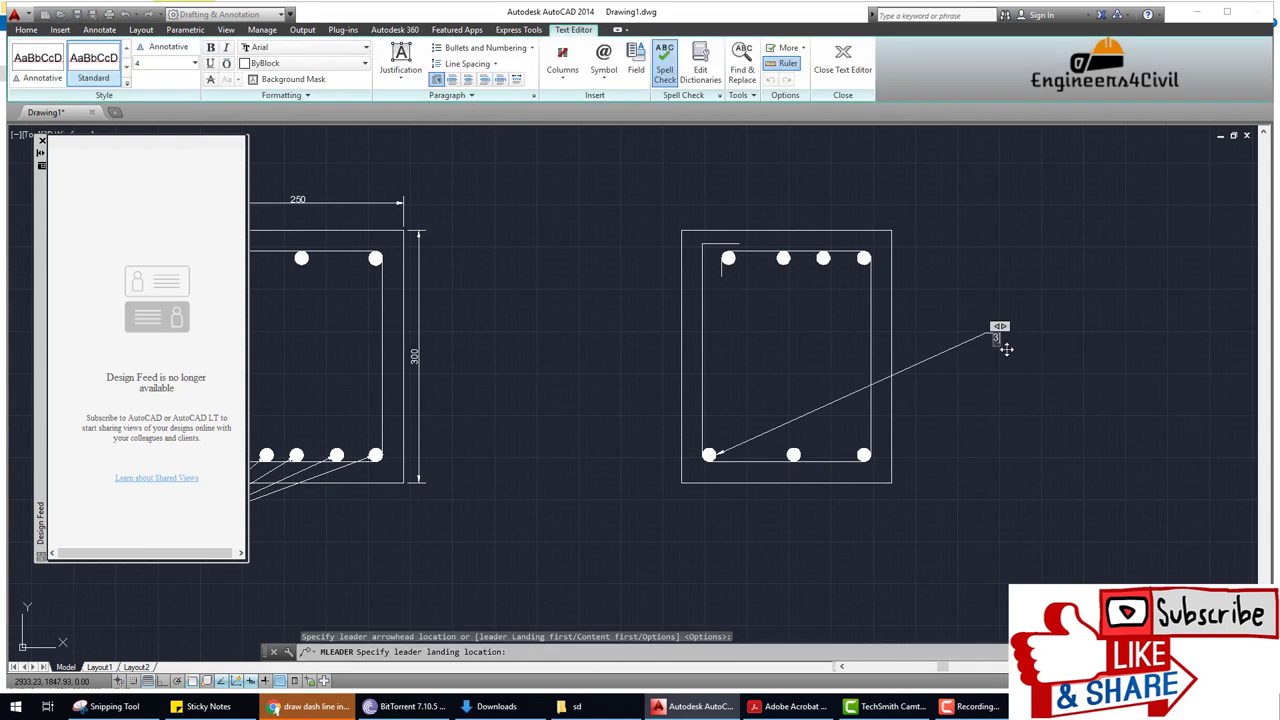
{"action": "type", "text": "-16 DIA"}
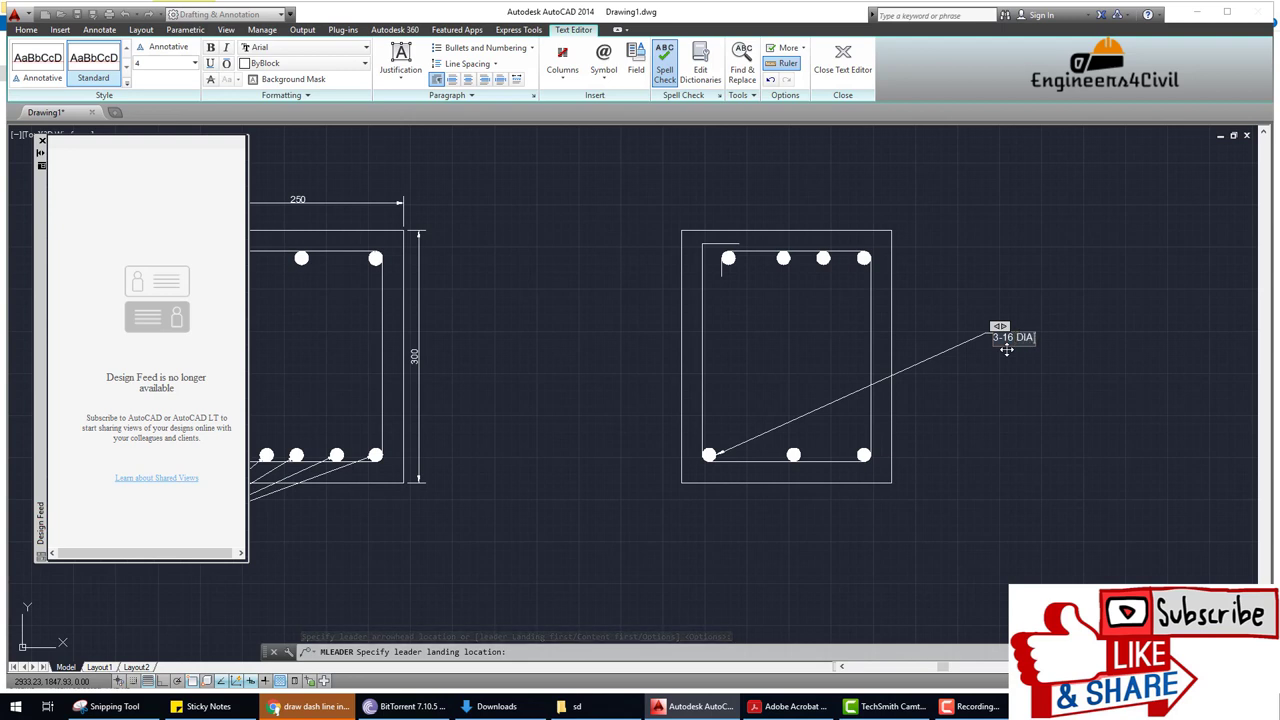
{"action": "left_click", "coordinate": [1007, 393]}
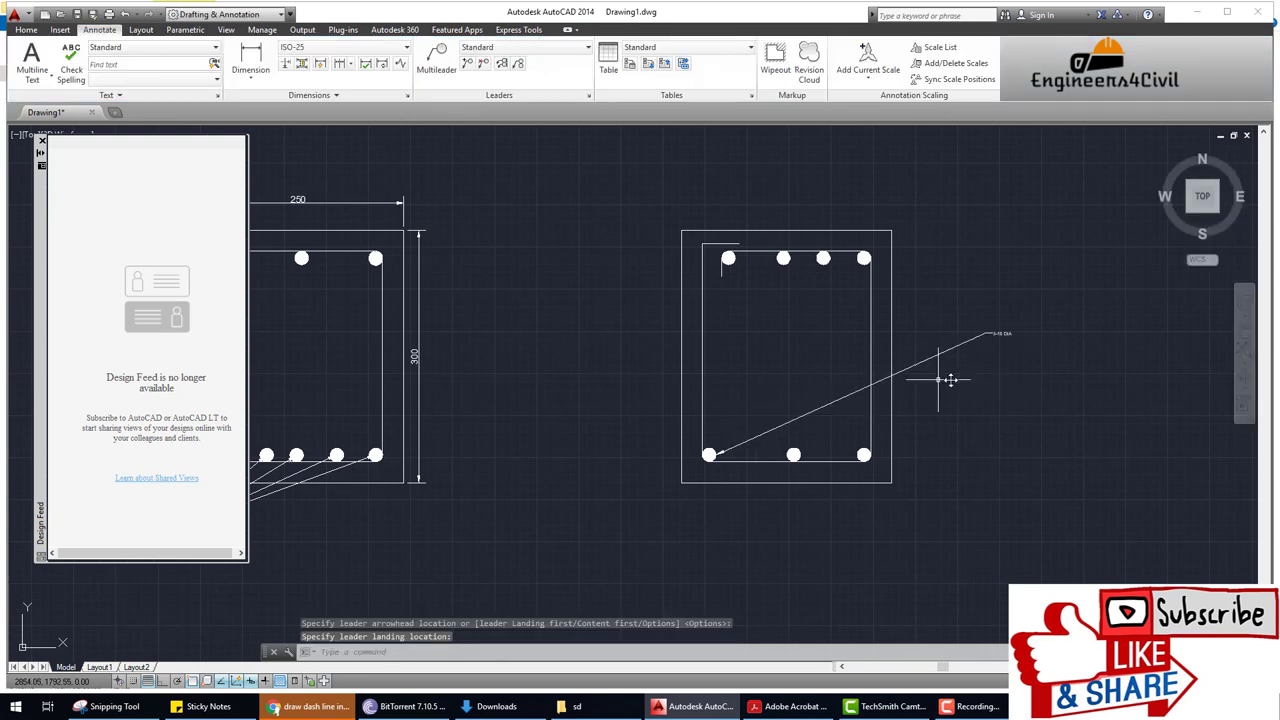
Add a leader from the 3-16 DIA label to the bottom-right bar.
{"action": "left_click", "coordinate": [466, 62]}
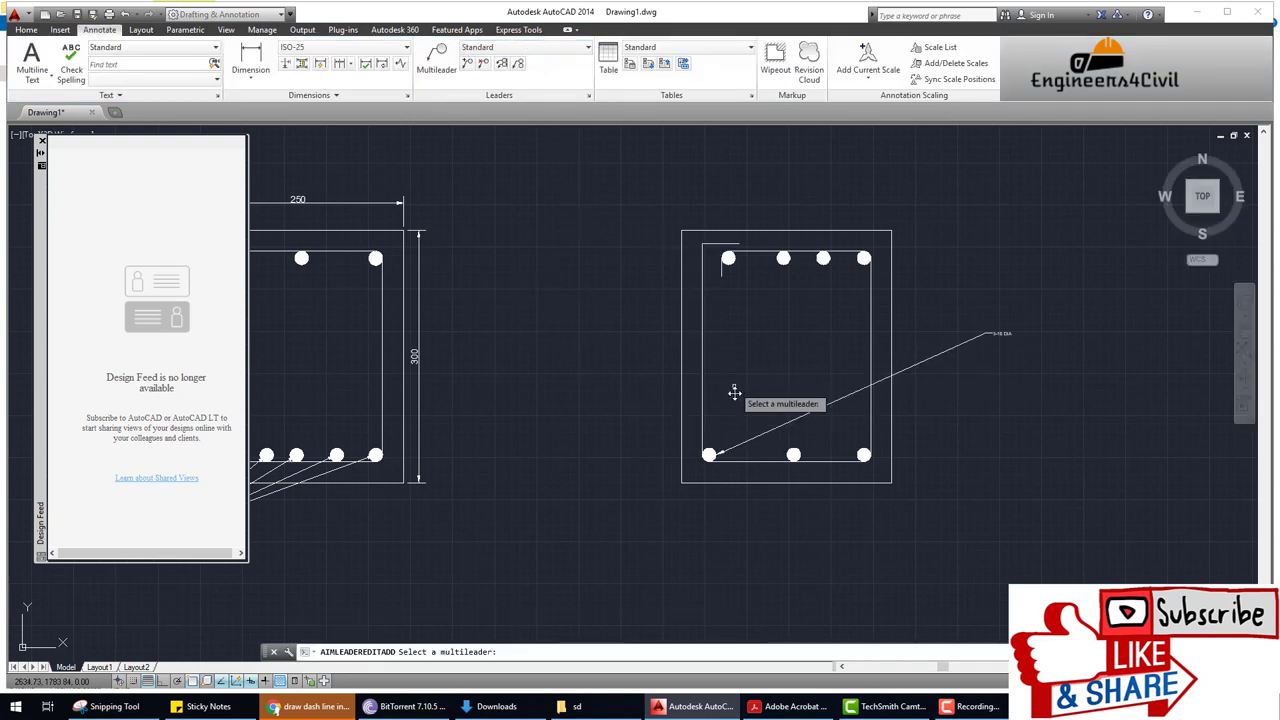
{"action": "left_click", "coordinate": [797, 456]}
{"action": "left_click", "coordinate": [992, 337]}
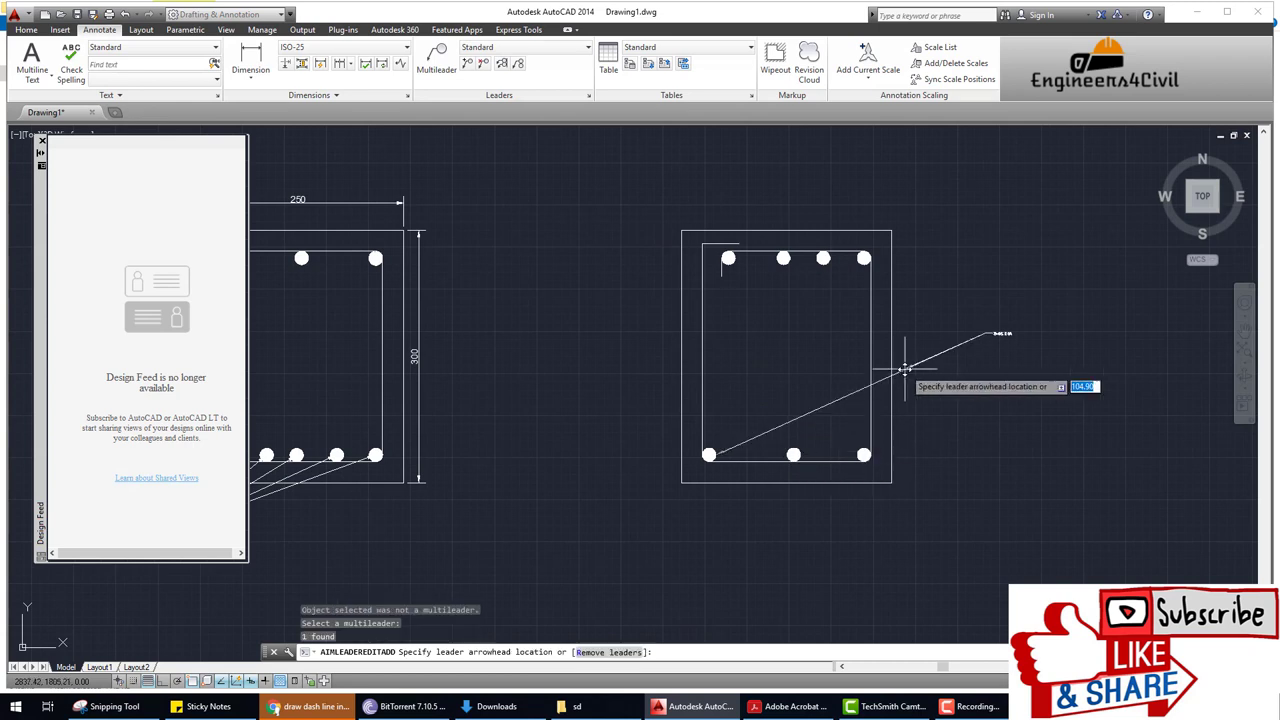
{"action": "left_click", "coordinate": [866, 454]}
{"action": "key", "text": "Escape"}
{"action": "scroll", "coordinate": [1000, 415], "scroll_direction": "down", "scroll_amount": 2}
{"action": "scroll", "coordinate": [1000, 420], "scroll_direction": "down", "scroll_amount": 2}
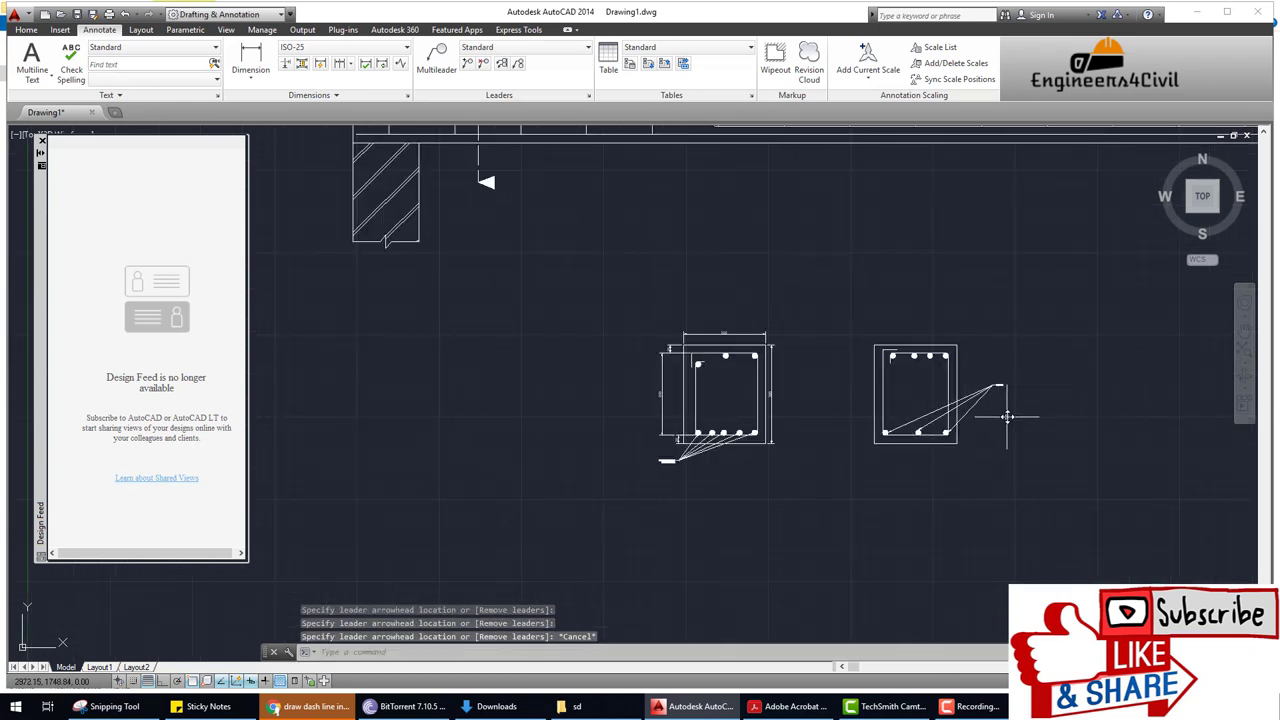
{"action": "scroll", "coordinate": [1005, 410], "scroll_direction": "up", "scroll_amount": 4}
{"action": "scroll", "coordinate": [998, 385], "scroll_direction": "up", "scroll_amount": 2}
{"action": "scroll", "coordinate": [986, 332], "scroll_direction": "up", "scroll_amount": 5}
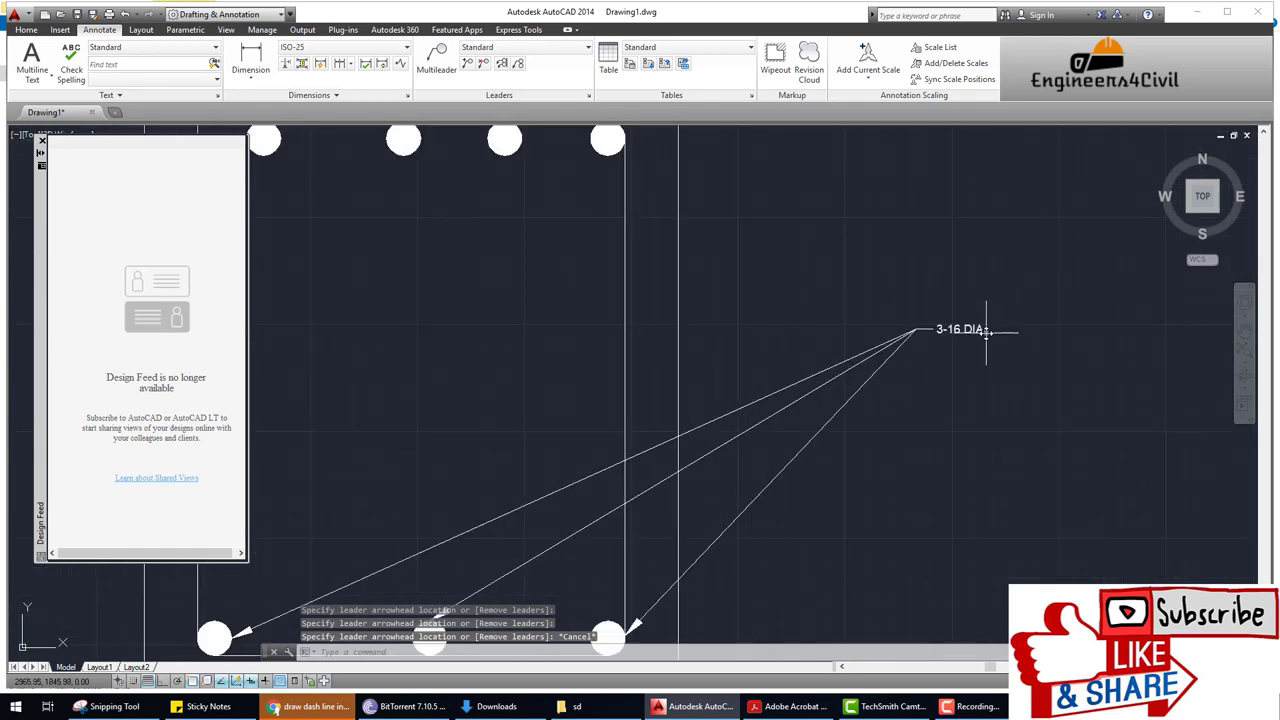
{"action": "scroll", "coordinate": [951, 337], "scroll_direction": "down", "scroll_amount": 5}
{"action": "mouse_move", "coordinate": [951, 337]}
{"action": "middle_mouse_down"}
{"action": "mouse_move", "coordinate": [908, 363]}
{"action": "mouse_move", "coordinate": [878, 357]}
{"action": "middle_mouse_up"}
{"action": "scroll", "coordinate": [880, 363], "scroll_direction": "up", "scroll_amount": 2}
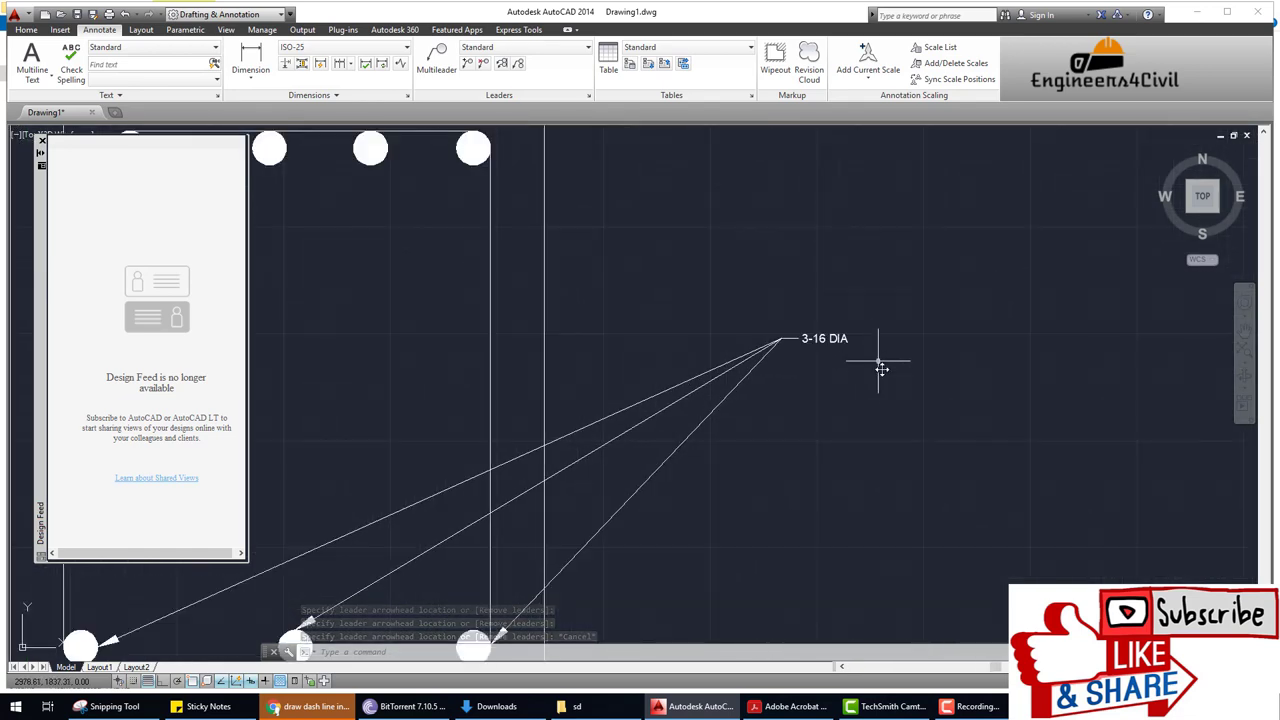
{"action": "scroll", "coordinate": [885, 380], "scroll_direction": "down", "scroll_amount": 6}
Match properties from the left bar label onto the right label, then reopen the multileader style settings.
{"action": "type", "text": "a"}
{"action": "key", "text": "Return"}
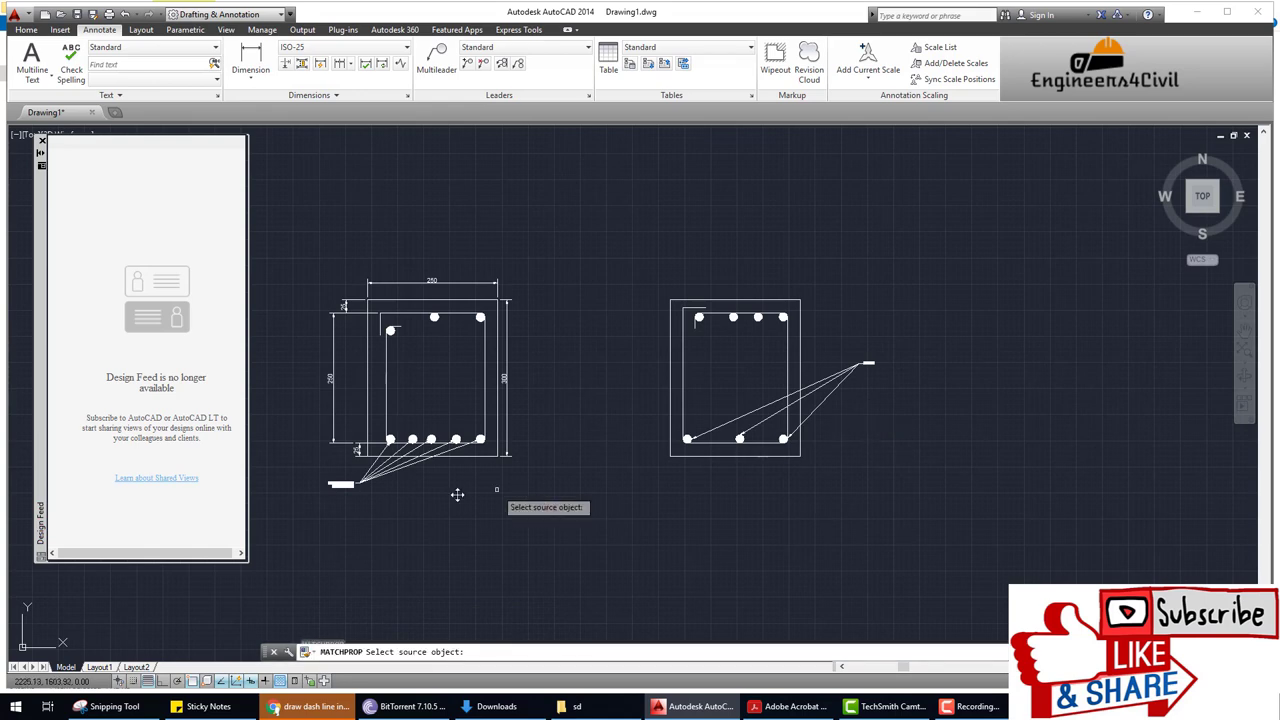
{"action": "left_click", "coordinate": [342, 484]}
{"action": "left_click", "coordinate": [868, 366]}
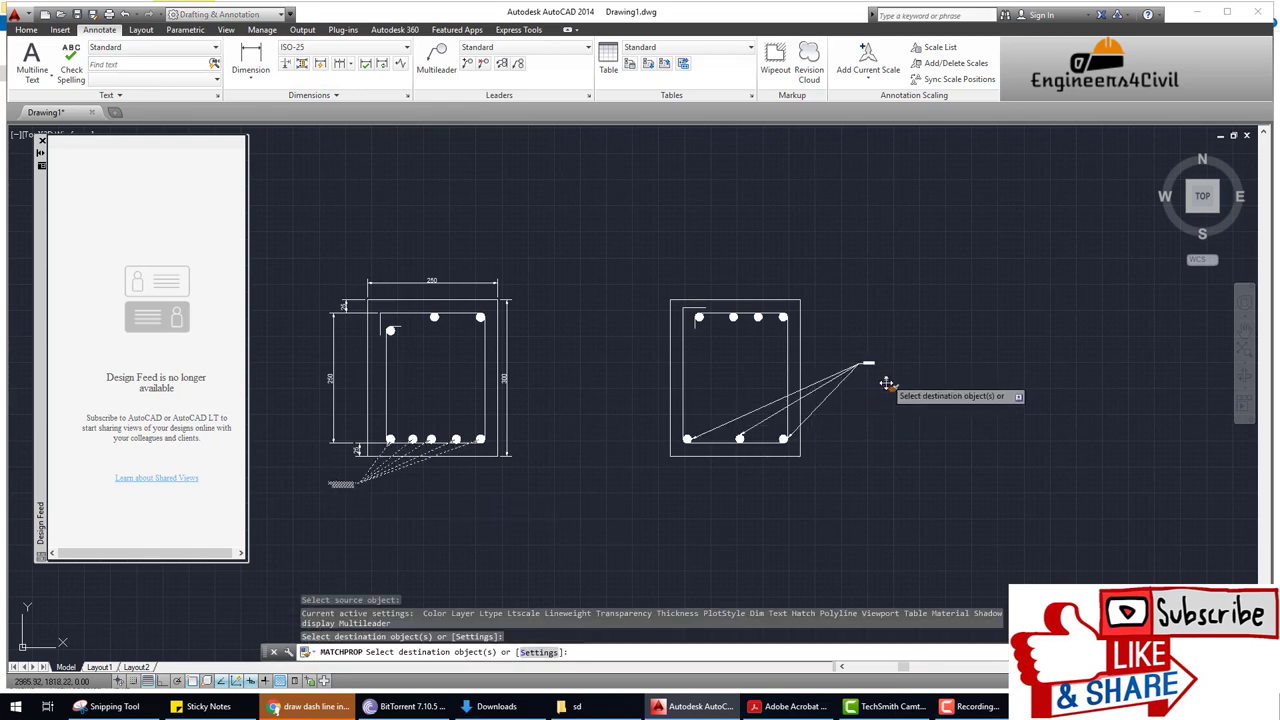
{"action": "key", "text": "Escape"}
{"action": "scroll", "coordinate": [903, 406], "scroll_direction": "down", "scroll_amount": 2}
{"action": "scroll", "coordinate": [893, 402], "scroll_direction": "up", "scroll_amount": 5}
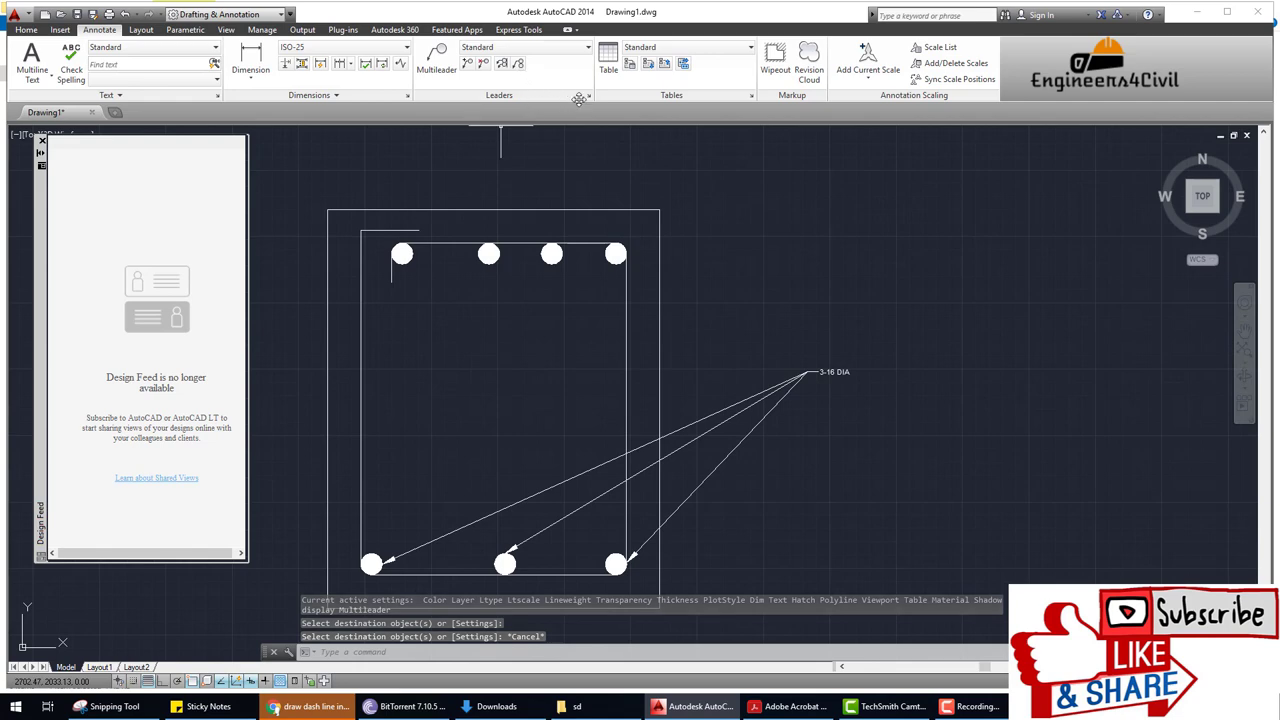
{"action": "left_click", "coordinate": [589, 95]}
Set the Standard multileader style's Content text height to 8 and close the style manager.
{"action": "left_click", "coordinate": [747, 332]}
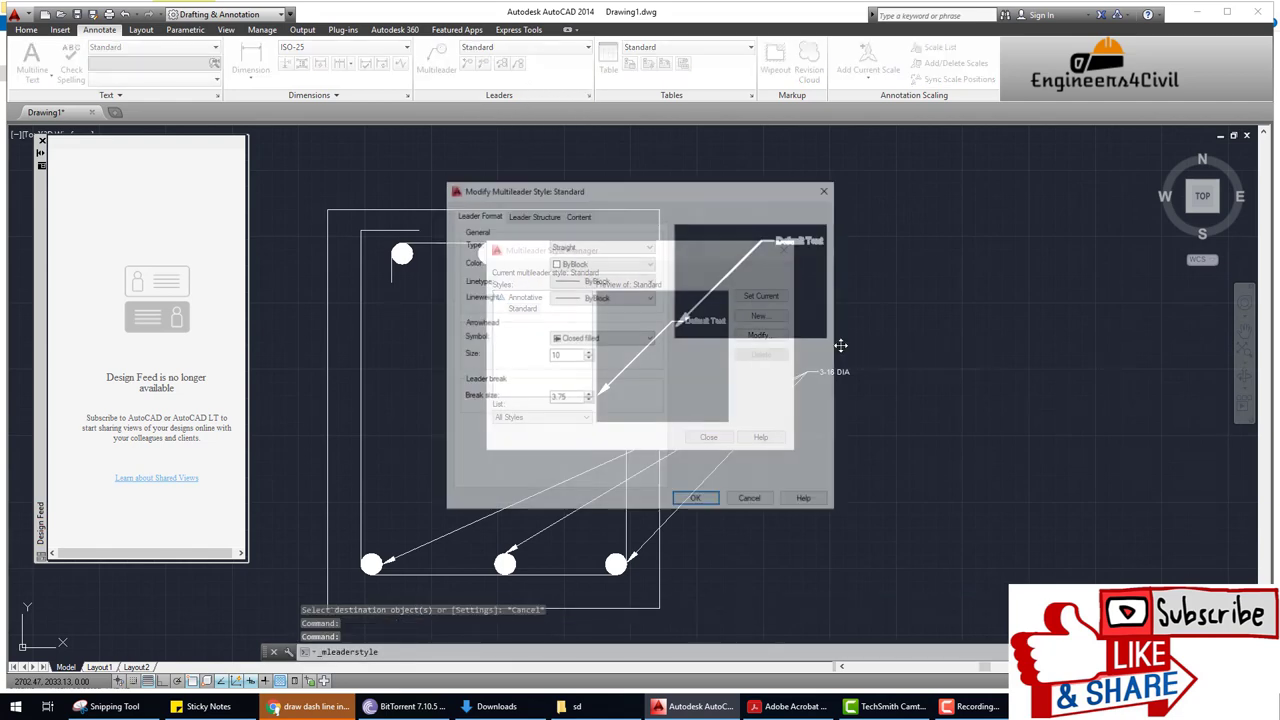
{"action": "left_click", "coordinate": [532, 214]}
{"action": "left_click", "coordinate": [577, 214]}
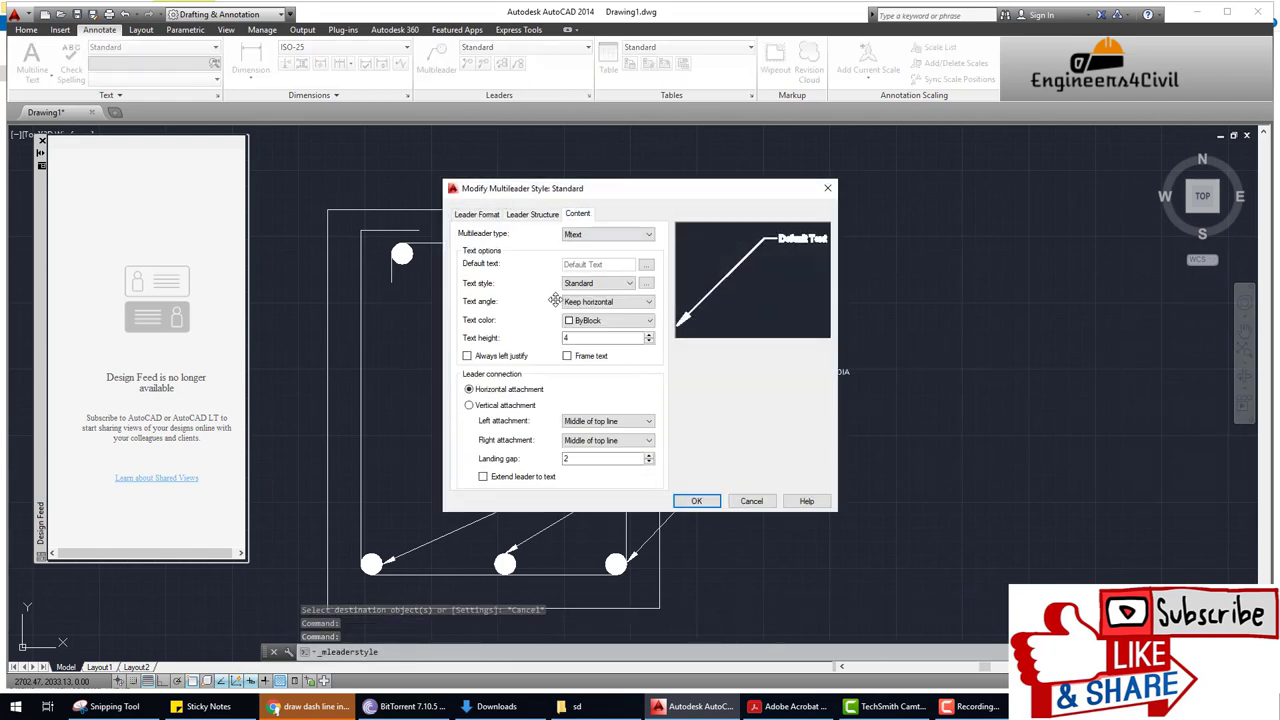
{"action": "double_click", "coordinate": [580, 338]}
{"action": "type", "text": "8"}
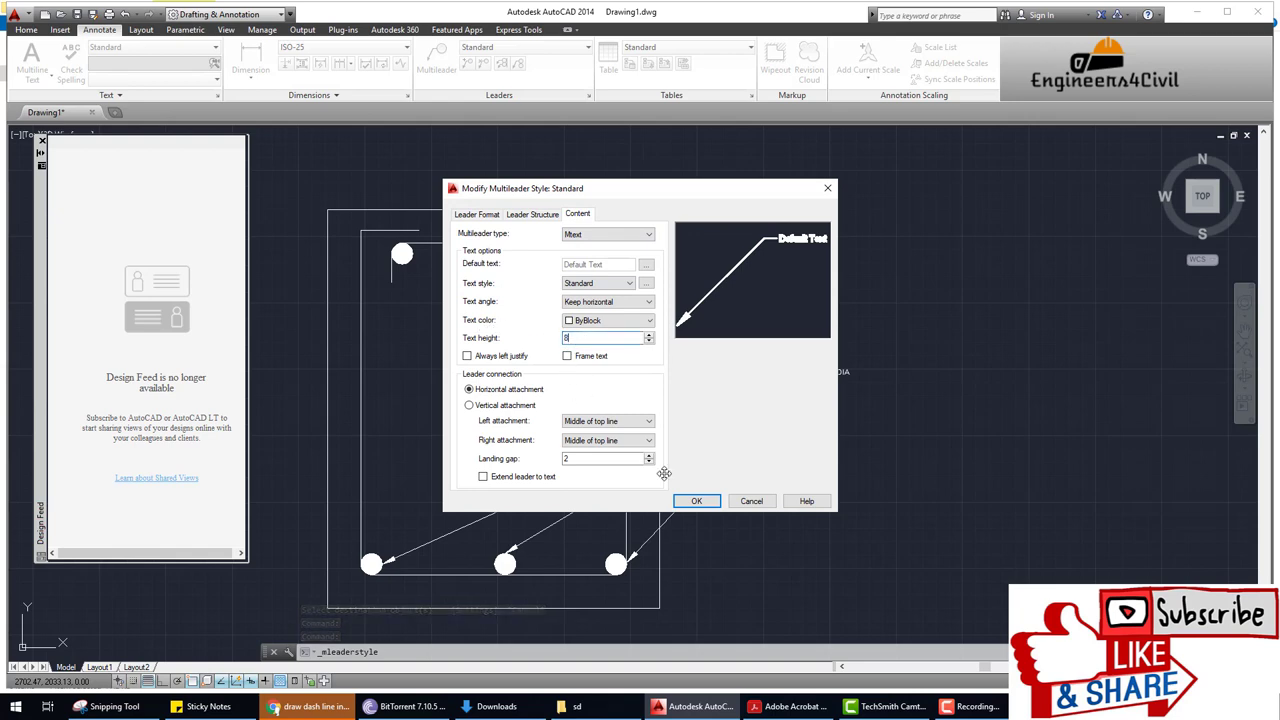
{"action": "left_click", "coordinate": [697, 501]}
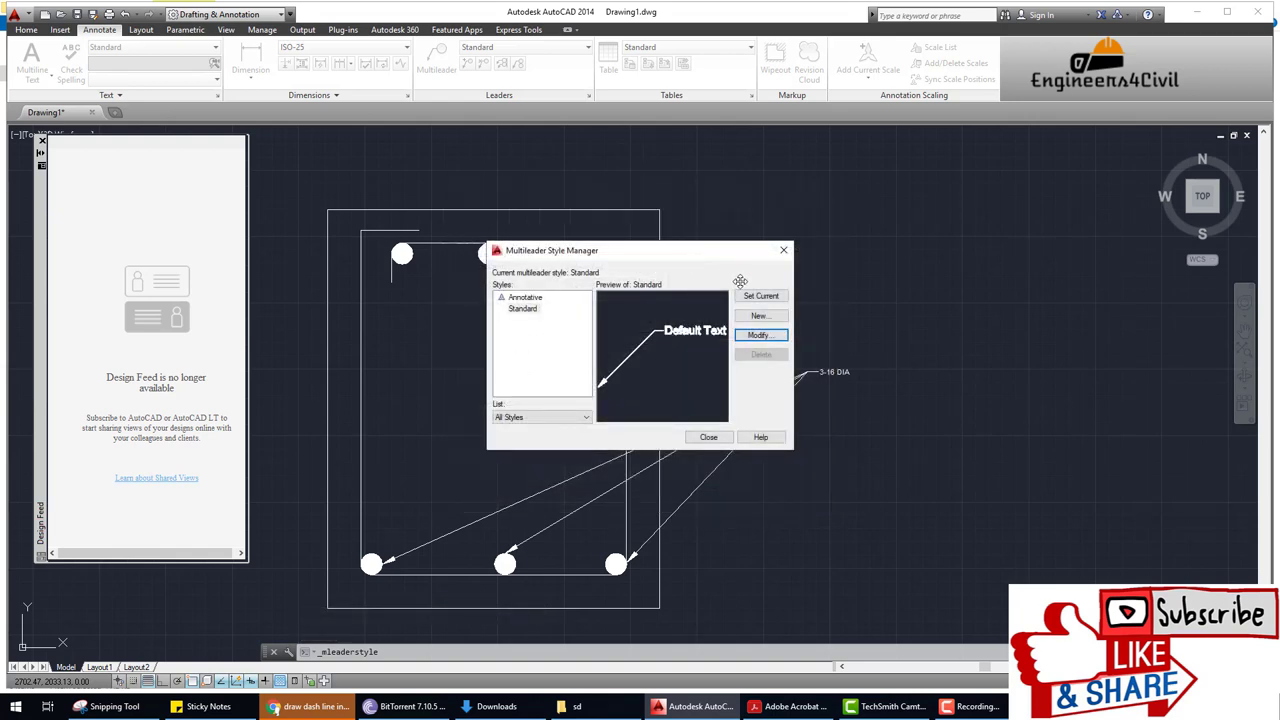
{"action": "left_click", "coordinate": [710, 436]}
Glance at the reference beam figure and reposition the drawing below the right section.
{"action": "scroll", "coordinate": [857, 443], "scroll_direction": "down", "scroll_amount": 3}
{"action": "scroll", "coordinate": [663, 480], "scroll_direction": "down", "scroll_amount": 3}
{"action": "scroll", "coordinate": [681, 467], "scroll_direction": "down", "scroll_amount": 3}
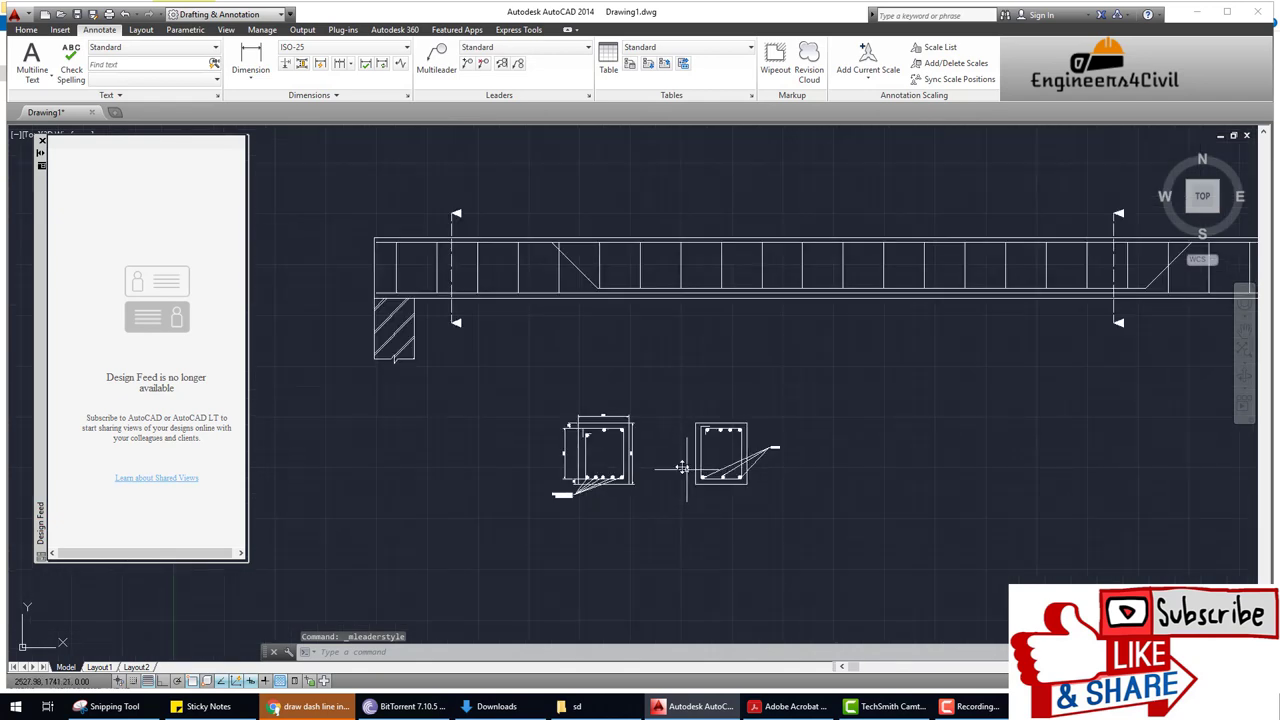
{"action": "middle_click_drag", "start_coordinate": [682, 389], "coordinate": [666, 391]}
{"action": "key", "text": "alt+Tab"}
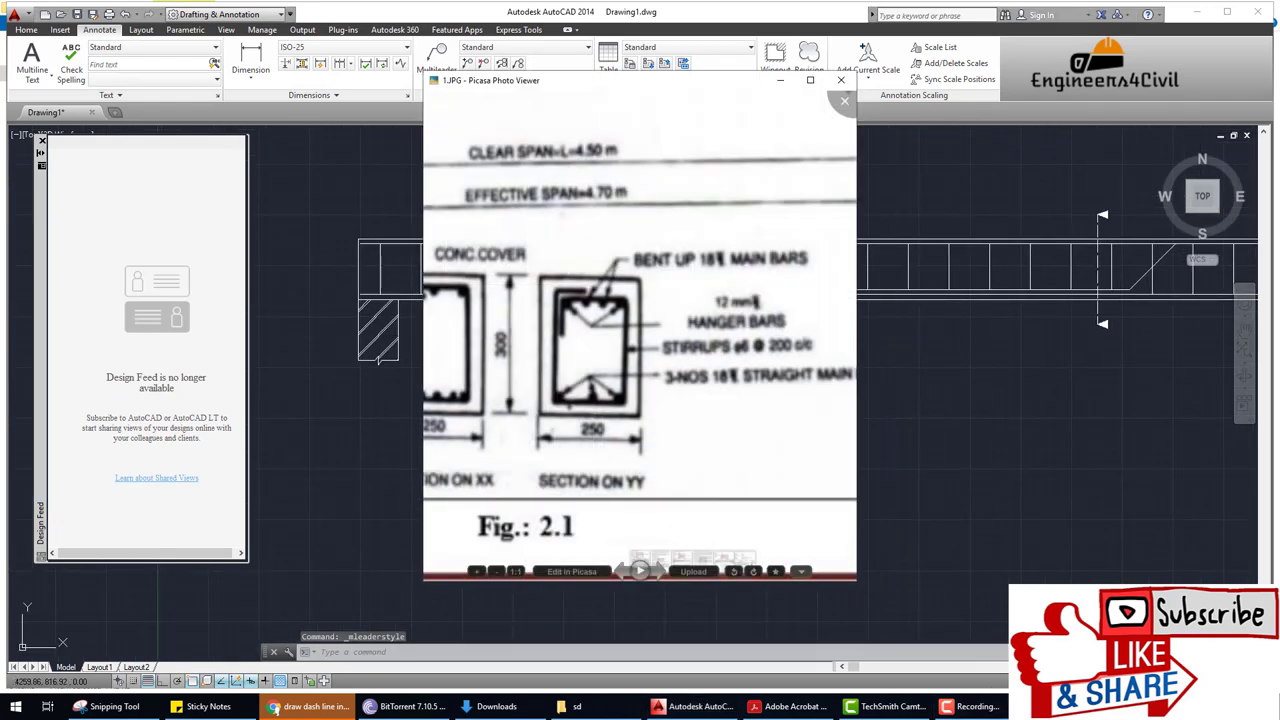
{"action": "key", "text": "alt+Tab"}
{"action": "middle_click_drag", "start_coordinate": [721, 524], "coordinate": [713, 492]}
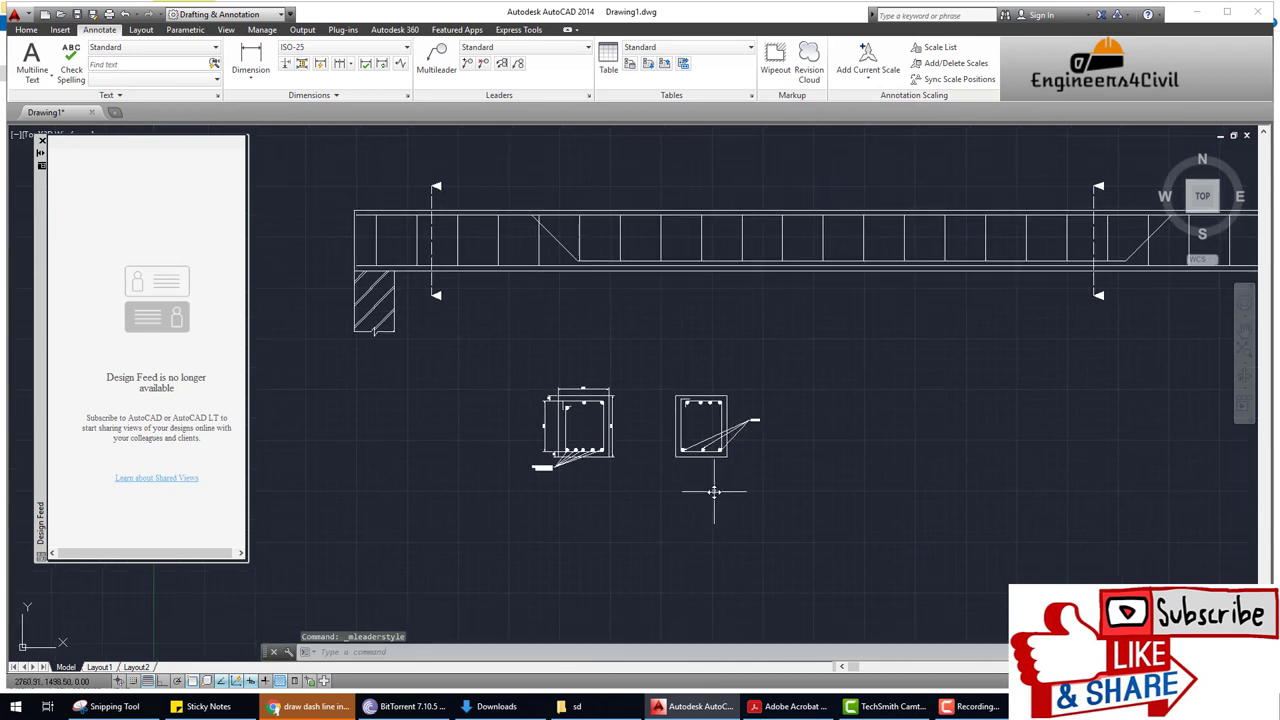
{"action": "key", "text": "Escape"}
Write the MTEXT title 'SECTION ON Y-Y' beneath the right cross-section.
{"action": "key", "text": "Return"}
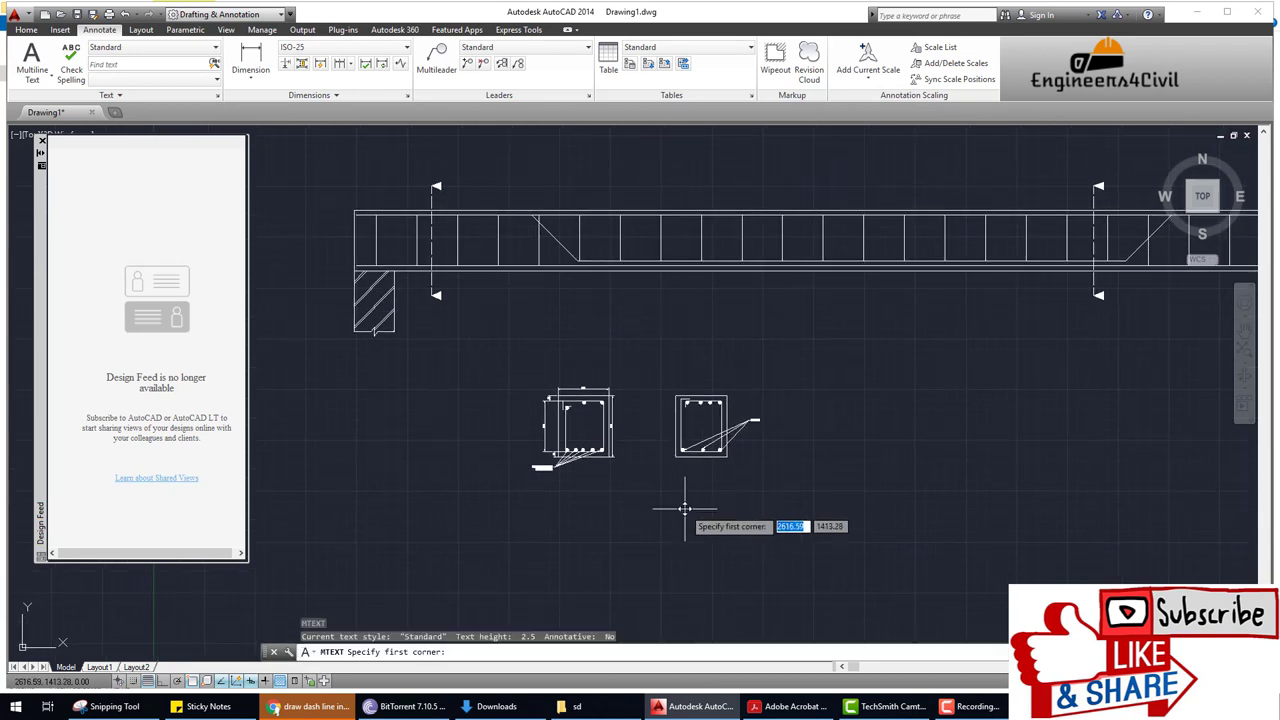
{"action": "left_click", "coordinate": [683, 496]}
{"action": "left_click", "coordinate": [722, 505]}
{"action": "type", "text": "SECTI"}
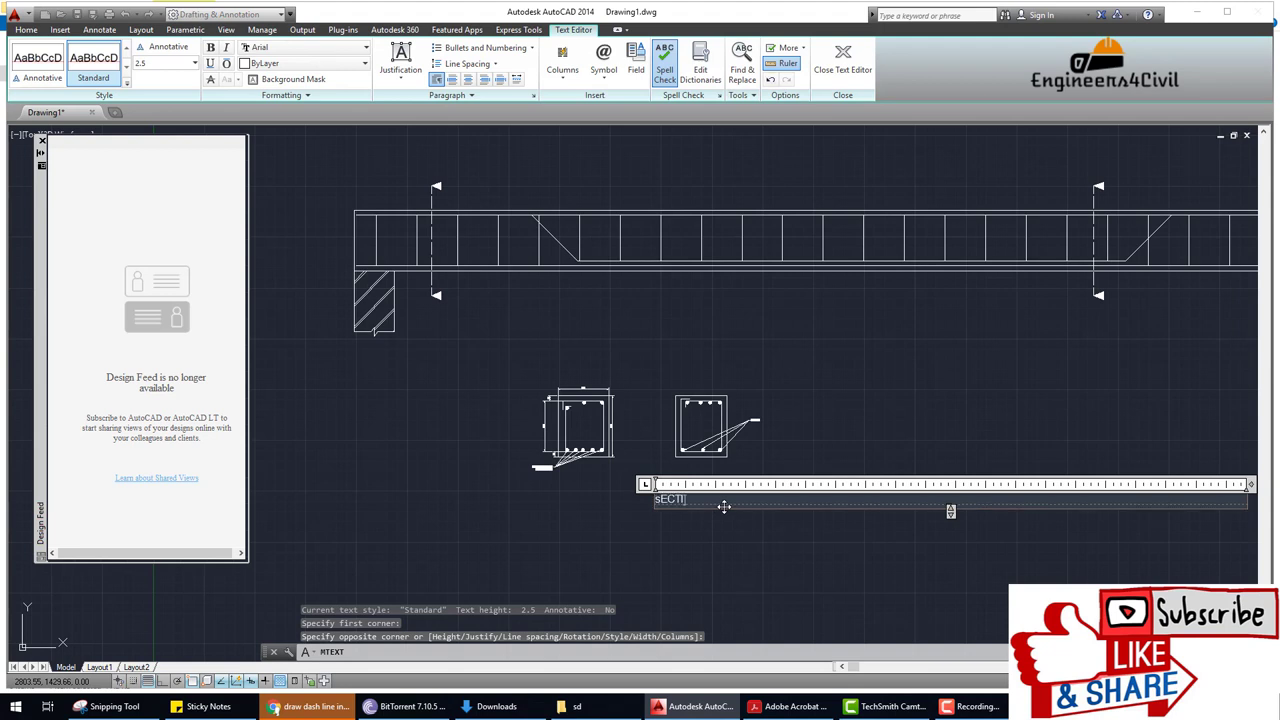
{"action": "type", "text": "ON ON Y-Y"}
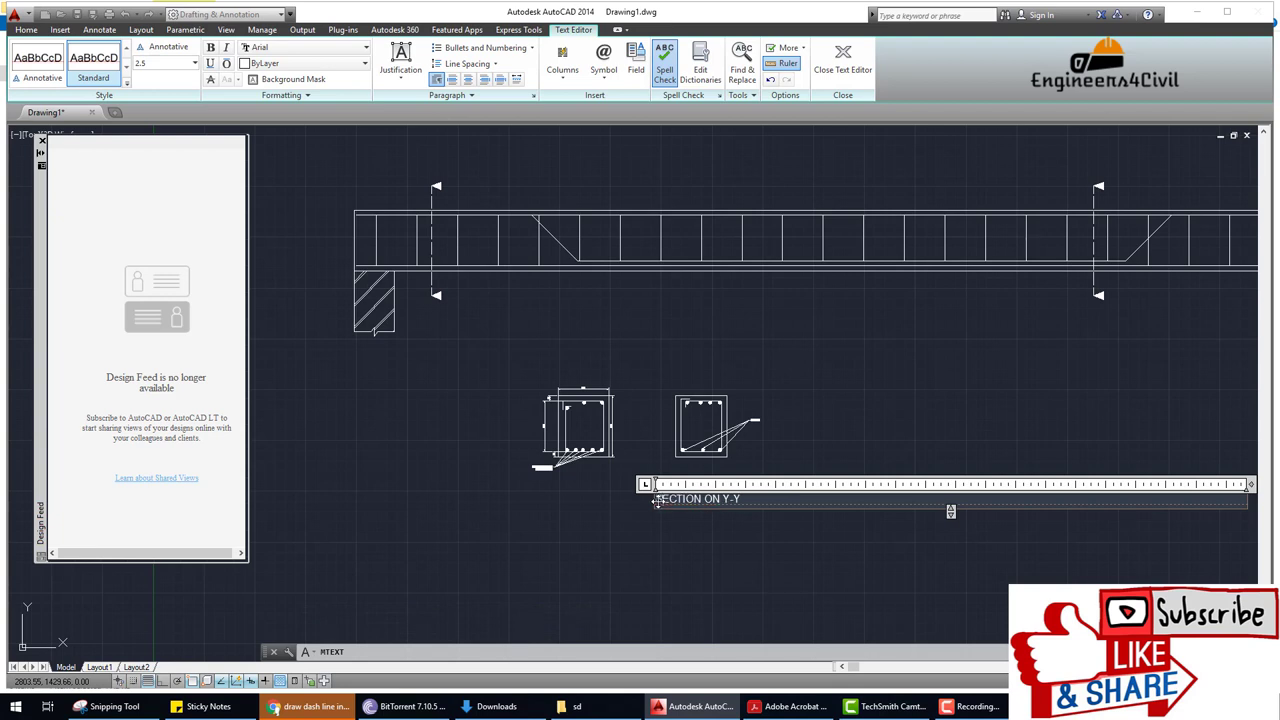
{"action": "left_click", "coordinate": [776, 539]}
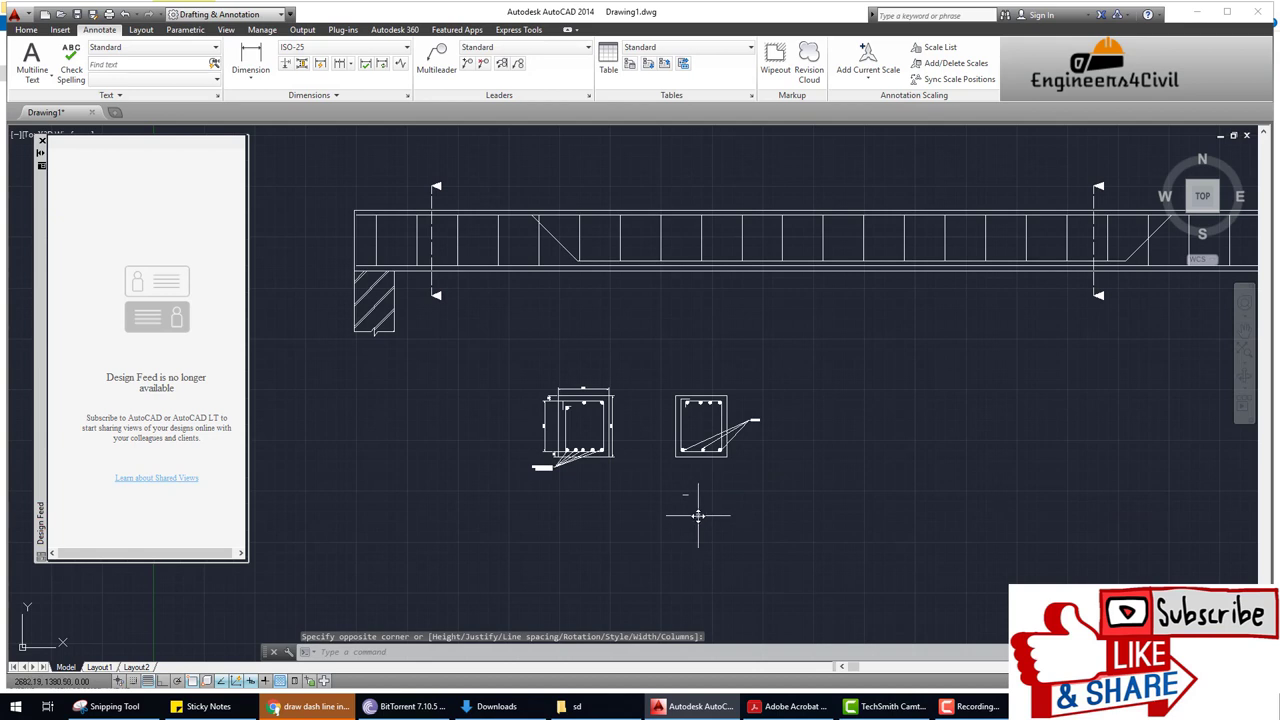
Set the SECTION ON Y-Y title's text height to 10 via MTEDIT.
{"action": "type", "text": "mtedit"}
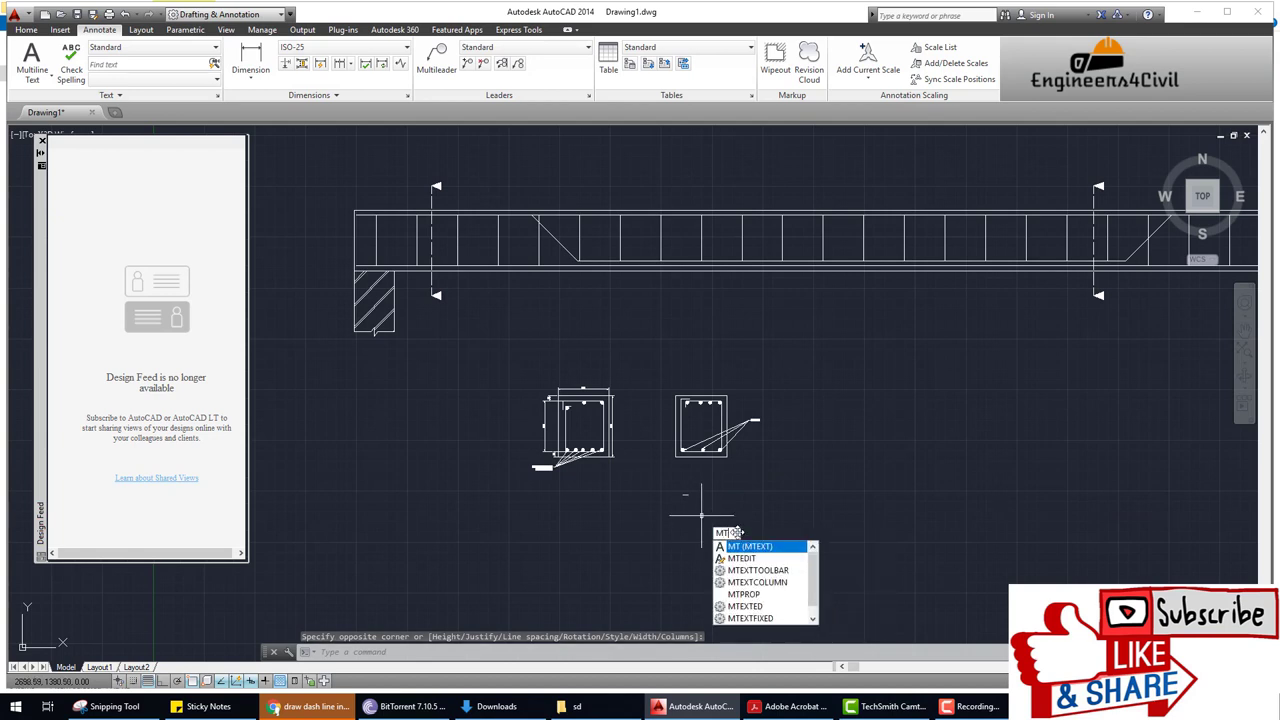
{"action": "key", "text": "Return"}
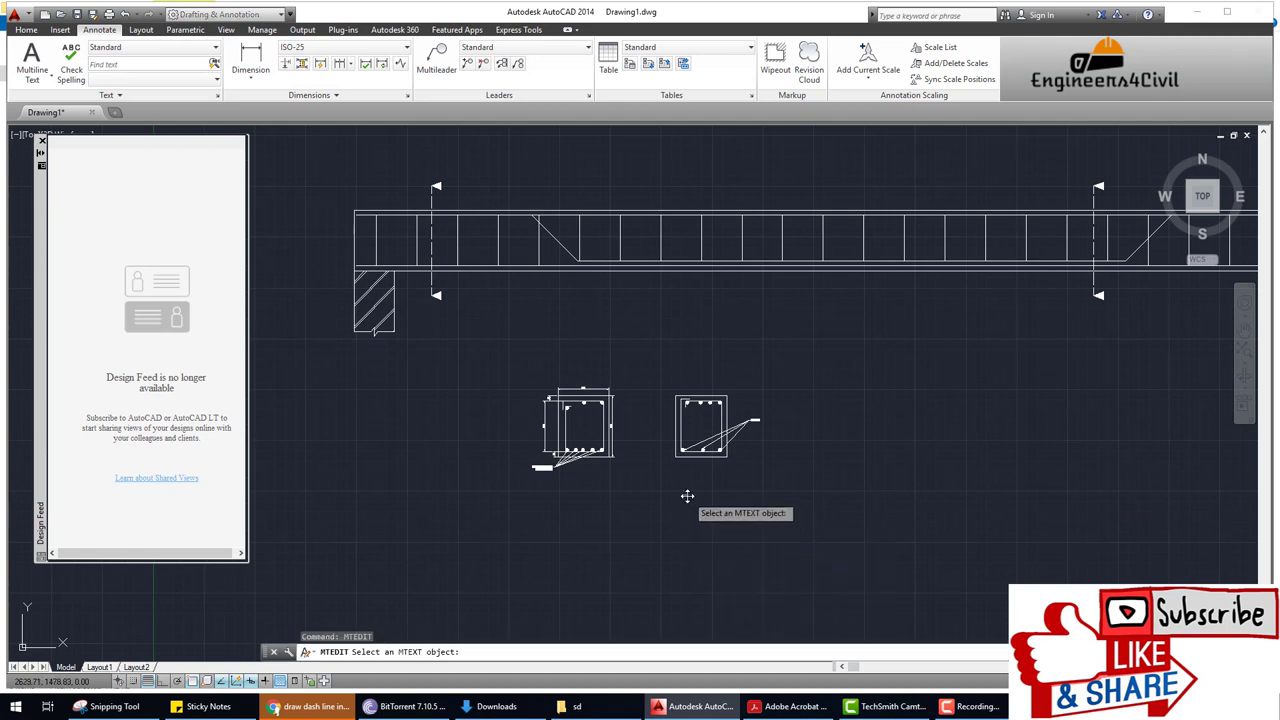
{"action": "left_click", "coordinate": [686, 497]}
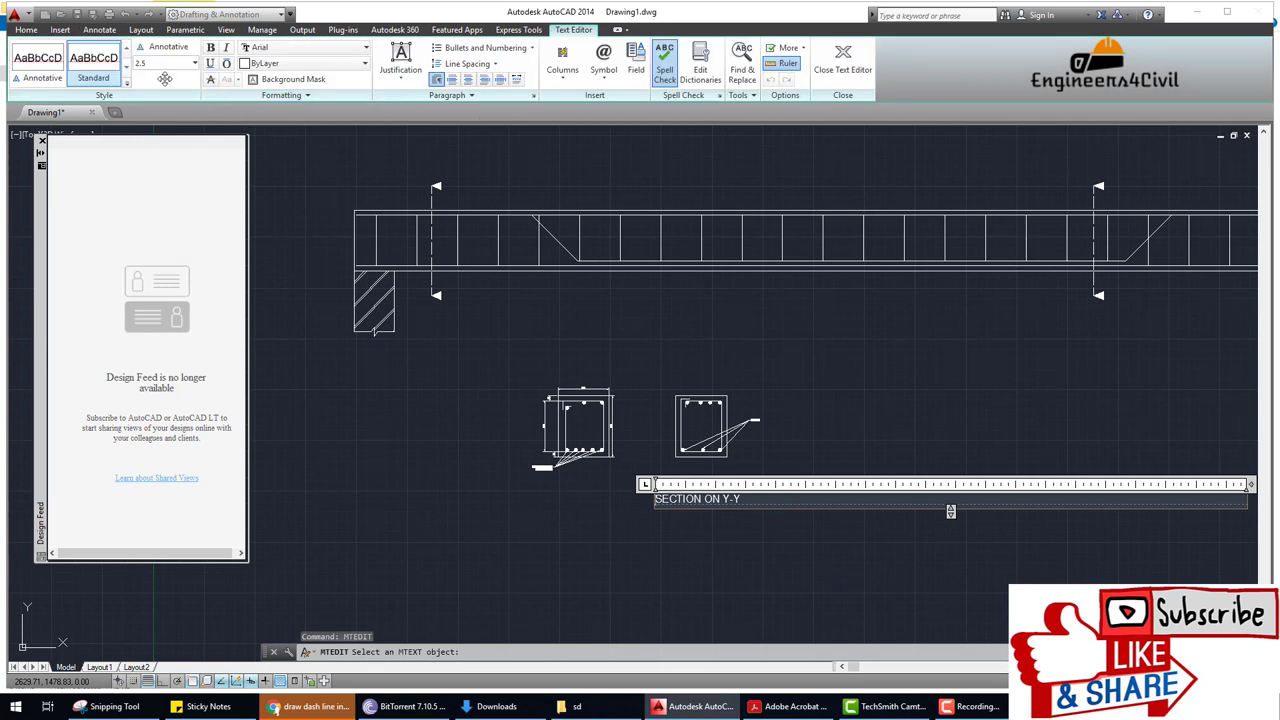
{"action": "left_click", "coordinate": [142, 62]}
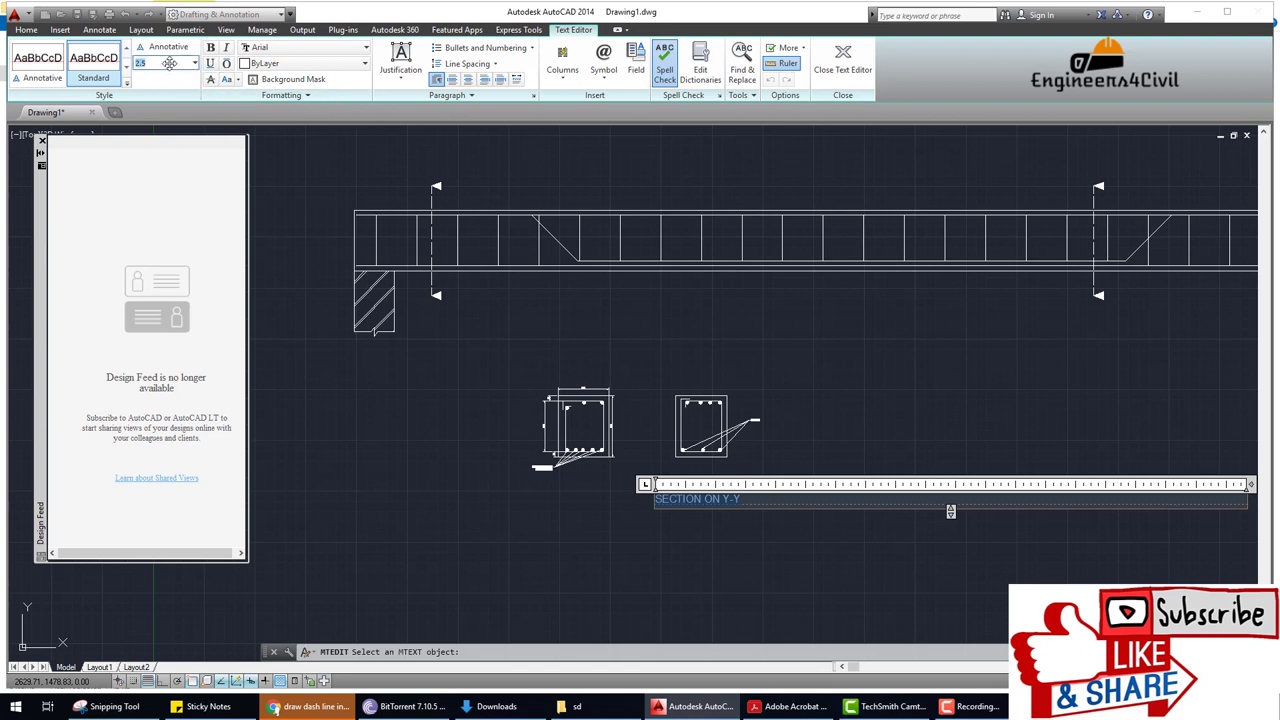
{"action": "type", "text": "10"}
{"action": "key", "text": "Return"}
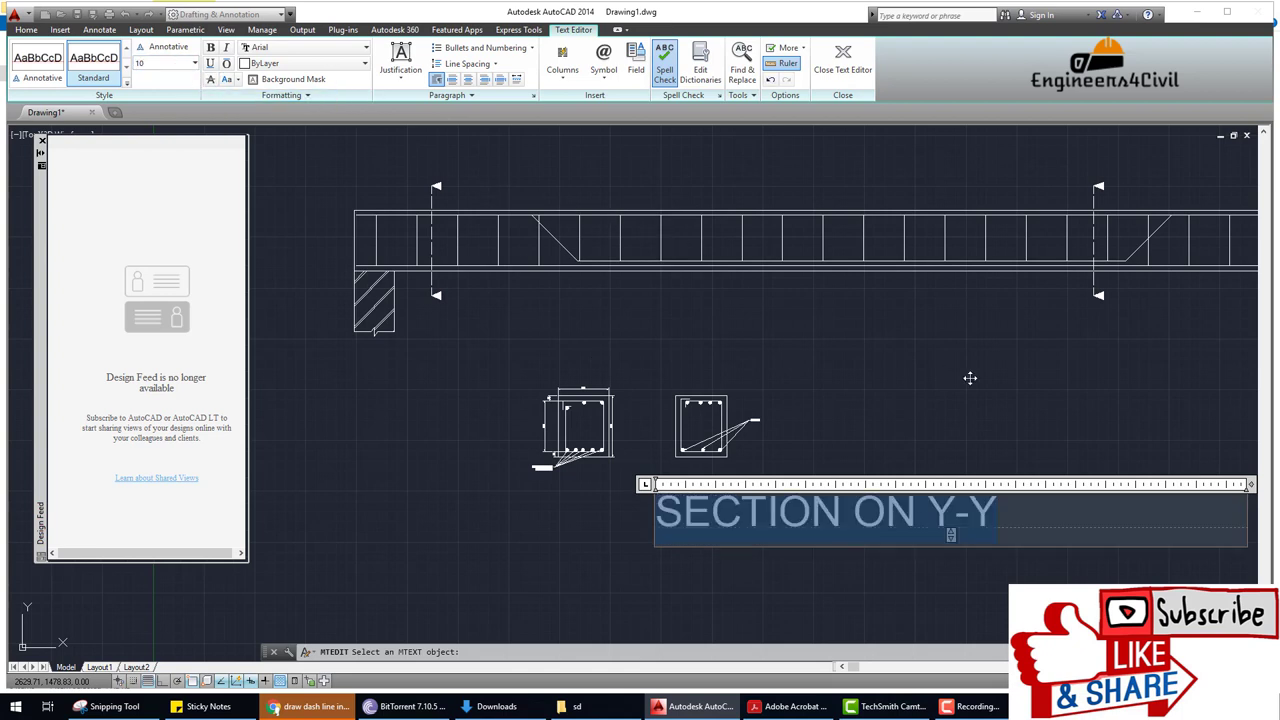
{"action": "key", "text": "Escape"}
{"action": "left_click", "coordinate": [656, 355]}
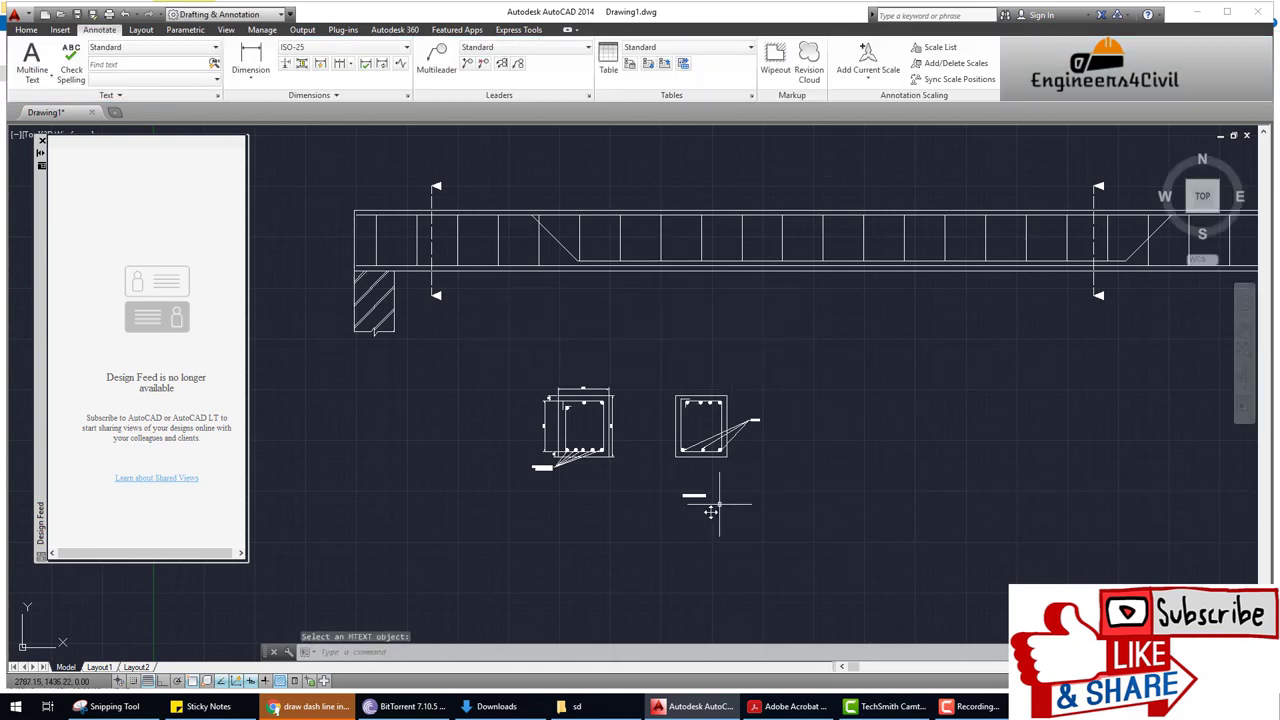
{"action": "scroll", "coordinate": [695, 519], "scroll_direction": "up", "scroll_amount": 2}
{"action": "scroll", "coordinate": [700, 515], "scroll_direction": "up", "scroll_amount": 2}
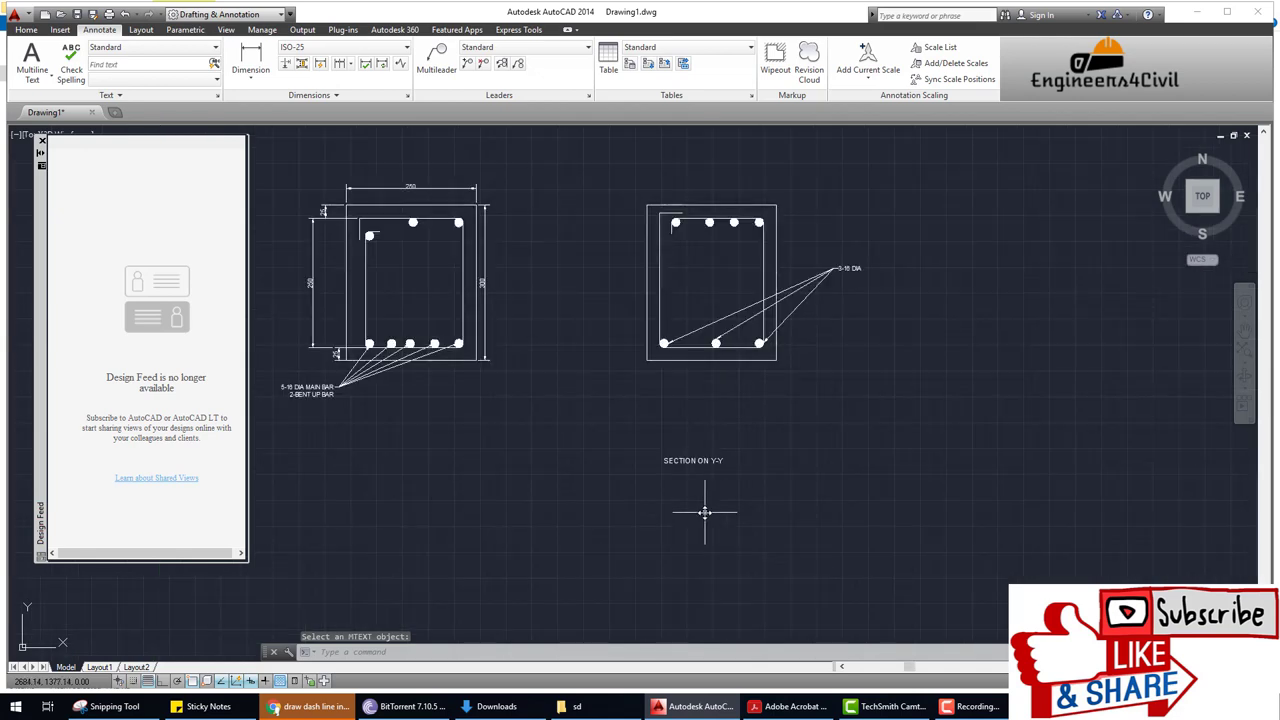
{"action": "type", "text": "SC"}
Scale the SECTION ON Y-Y title up by 2 and widen it onto one line.
{"action": "key", "text": "Return"}
{"action": "left_click", "coordinate": [694, 461]}
{"action": "key", "text": "Return"}
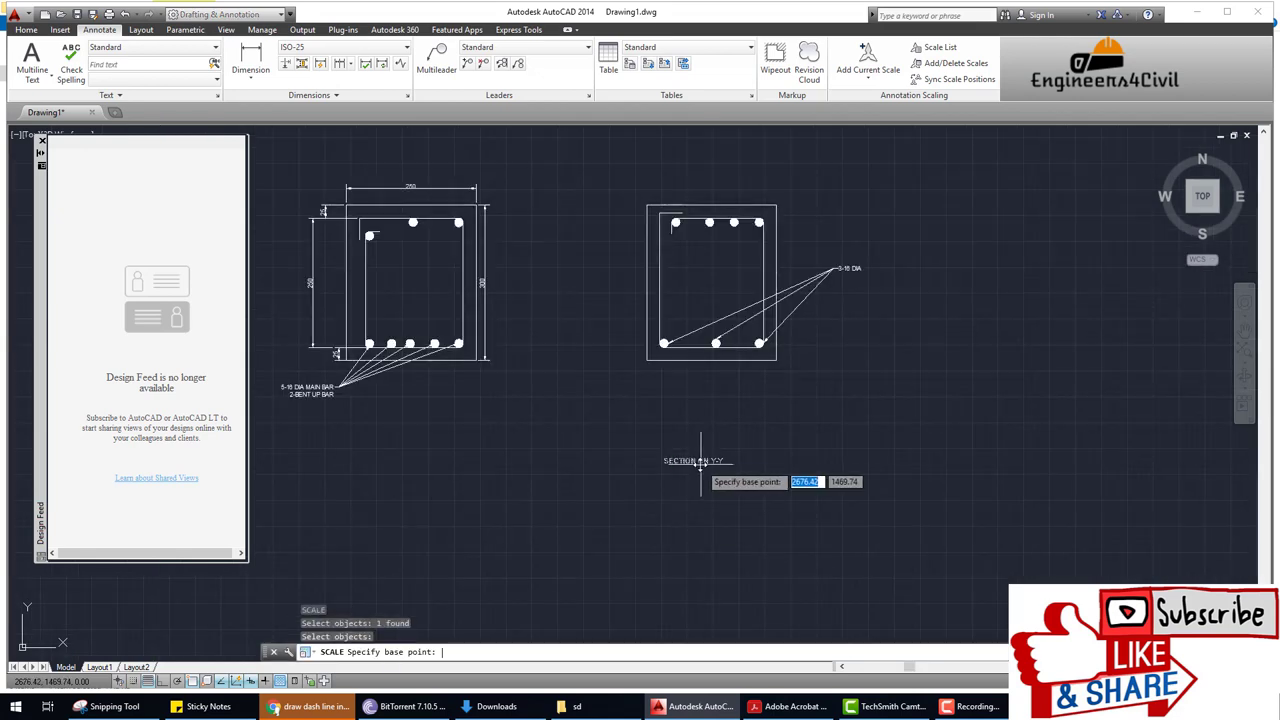
{"action": "left_click", "coordinate": [666, 462]}
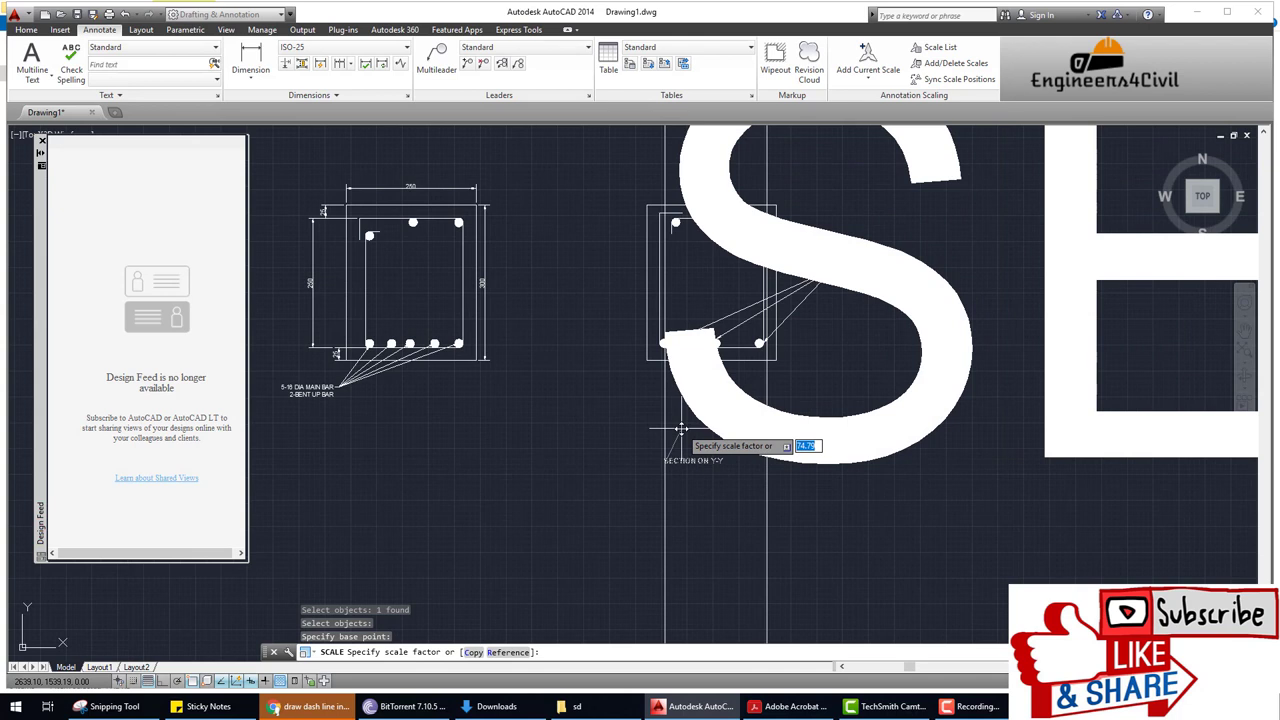
{"action": "type", "text": "2"}
{"action": "key", "text": "Return"}
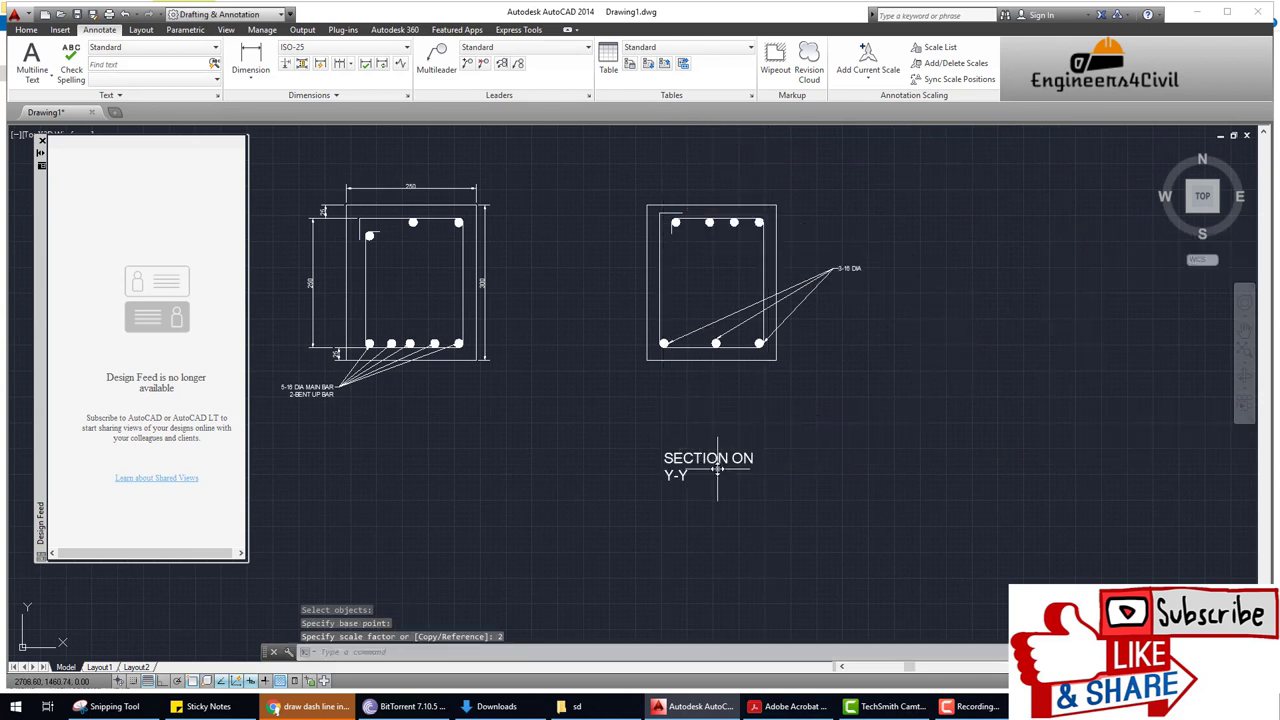
{"action": "double_click", "coordinate": [717, 462]}
{"action": "key", "text": "Escape"}
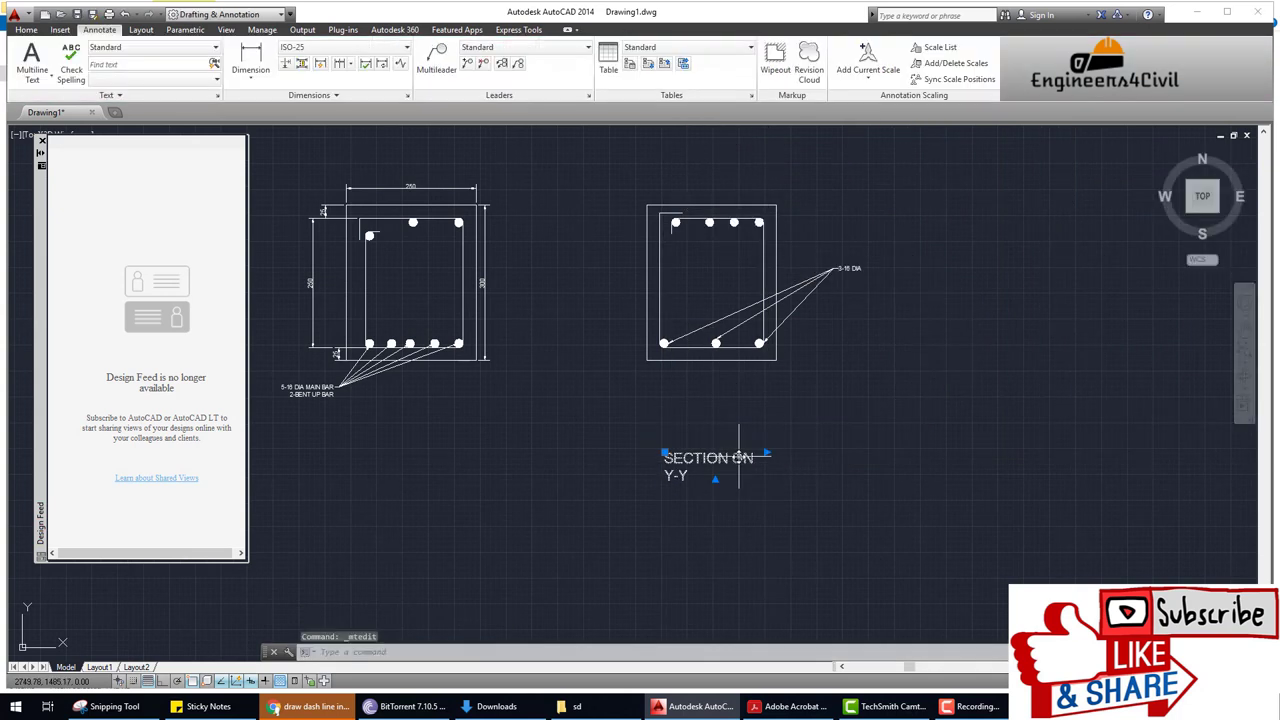
{"action": "left_click", "coordinate": [766, 453]}
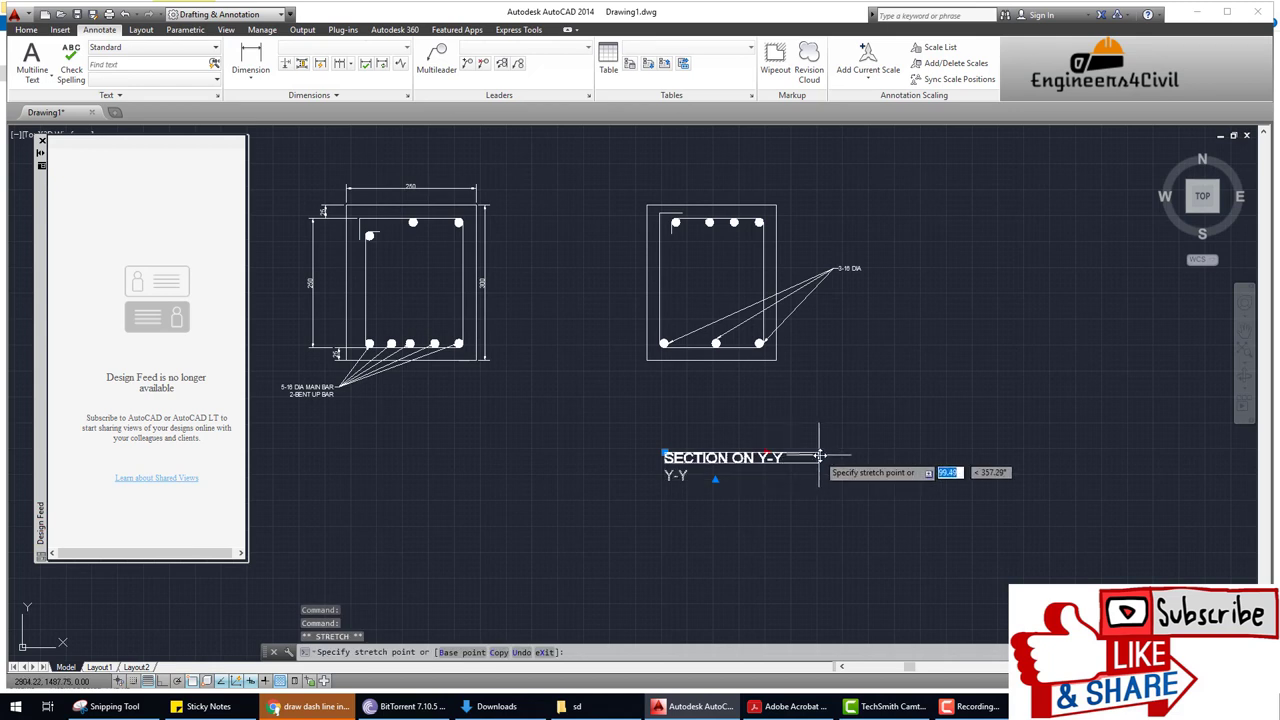
{"action": "key", "text": "Escape"}
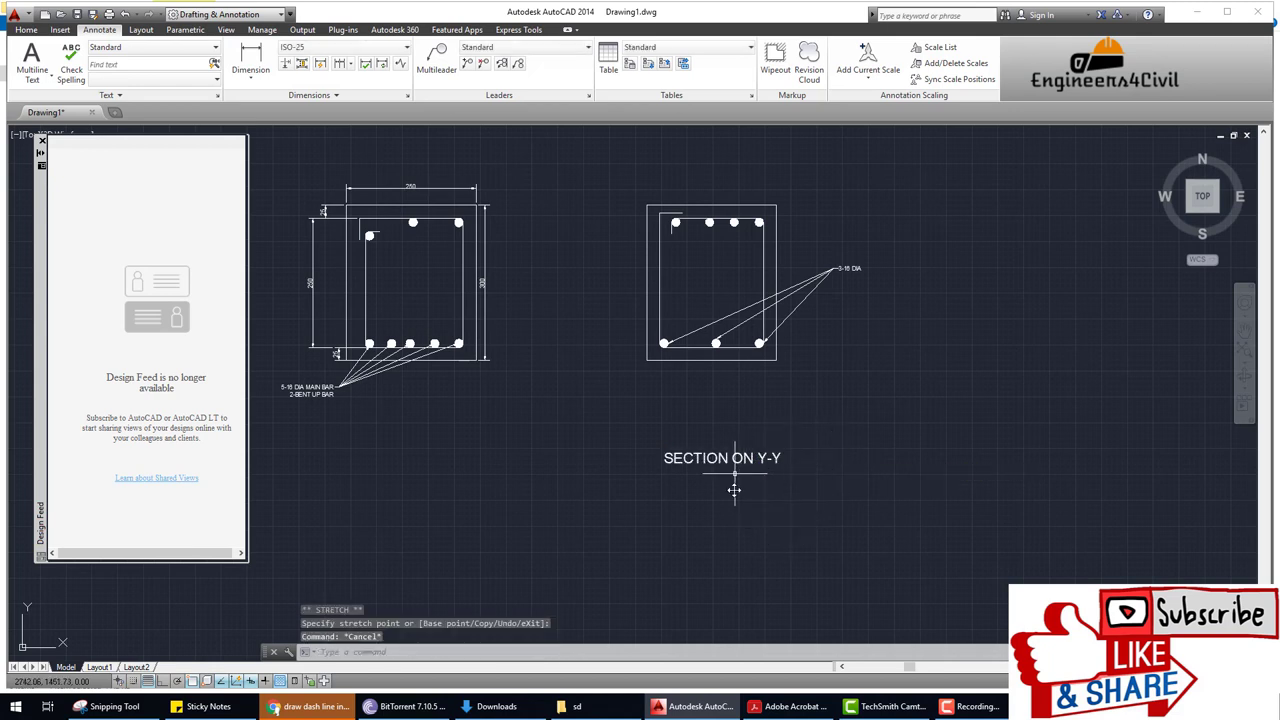
Copy the title beneath the left section and edit it to read SECTION ON X-X.
{"action": "type", "text": "co"}
{"action": "key", "text": "Return"}
{"action": "left_click", "coordinate": [731, 458]}
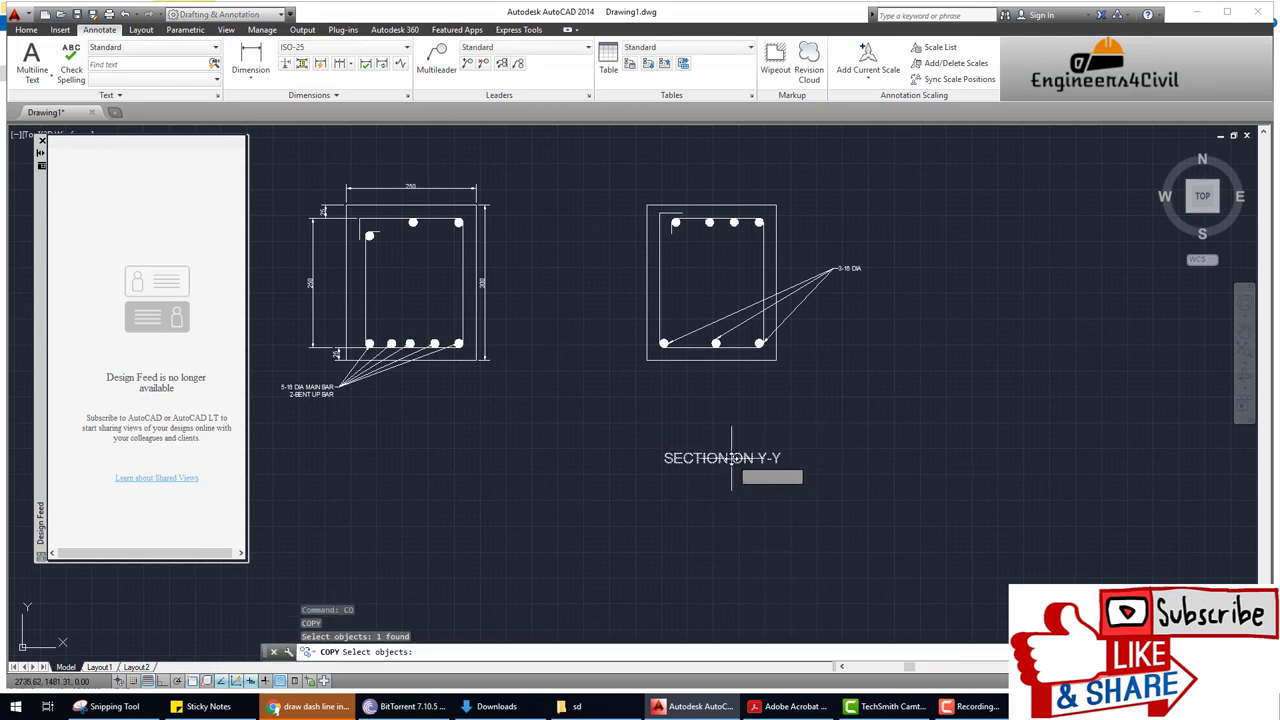
{"action": "key", "text": "Return"}
{"action": "left_click", "coordinate": [663, 463]}
{"action": "left_click", "coordinate": [333, 455]}
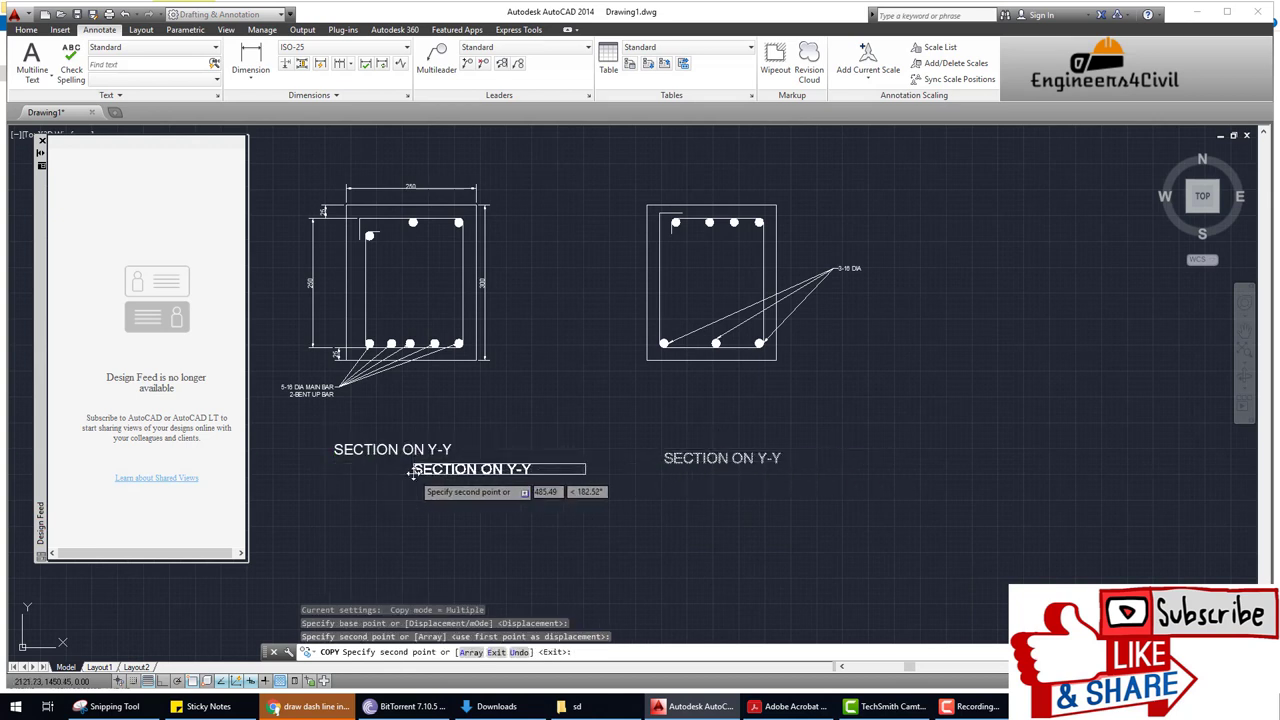
{"action": "key", "text": "Escape"}
{"action": "double_click", "coordinate": [447, 450]}
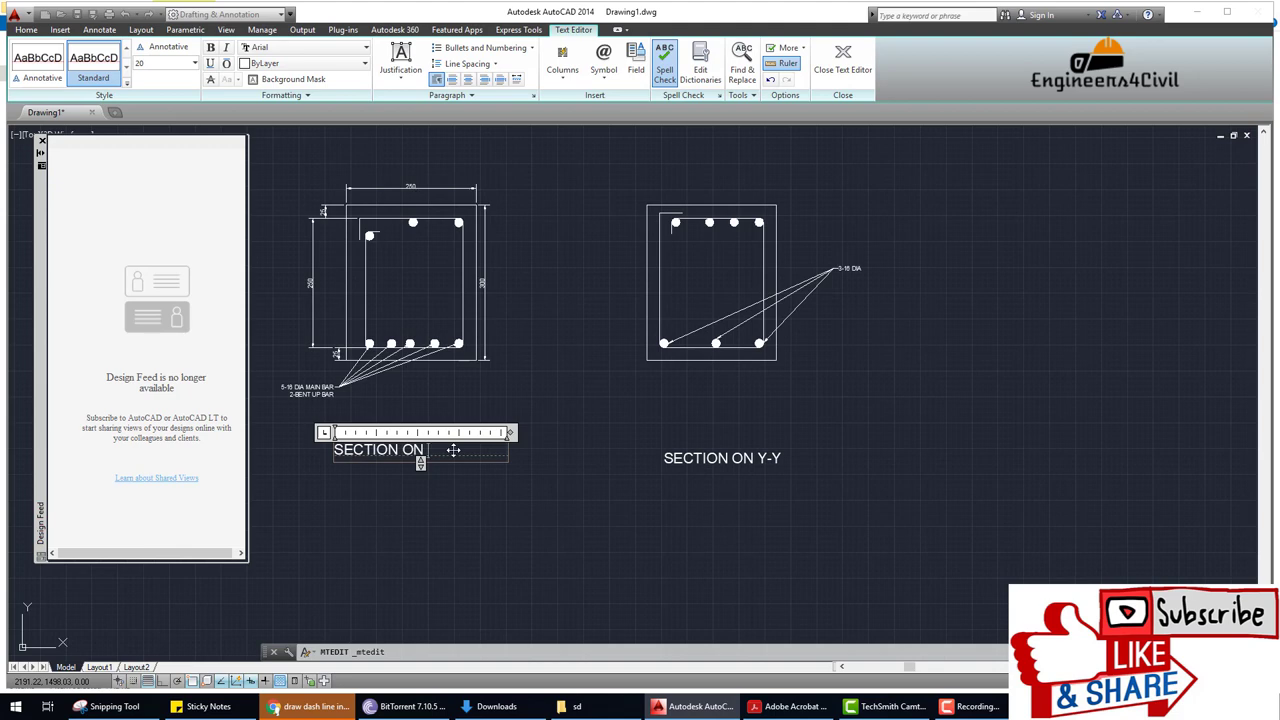
{"action": "type", "text": "X-X"}
{"action": "left_click", "coordinate": [532, 546]}
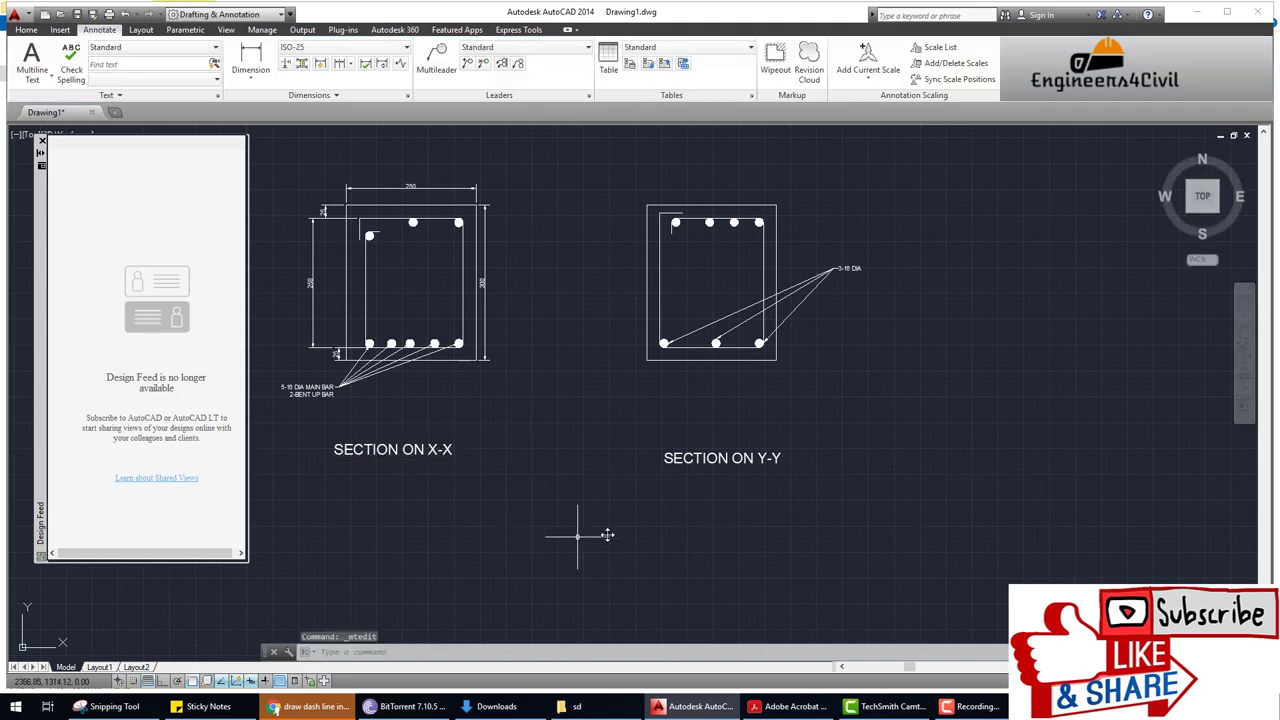
{"action": "scroll", "coordinate": [650, 530], "scroll_direction": "down", "scroll_amount": 4}
{"action": "middle_click_drag", "start_coordinate": [766, 498], "coordinate": [651, 498]}
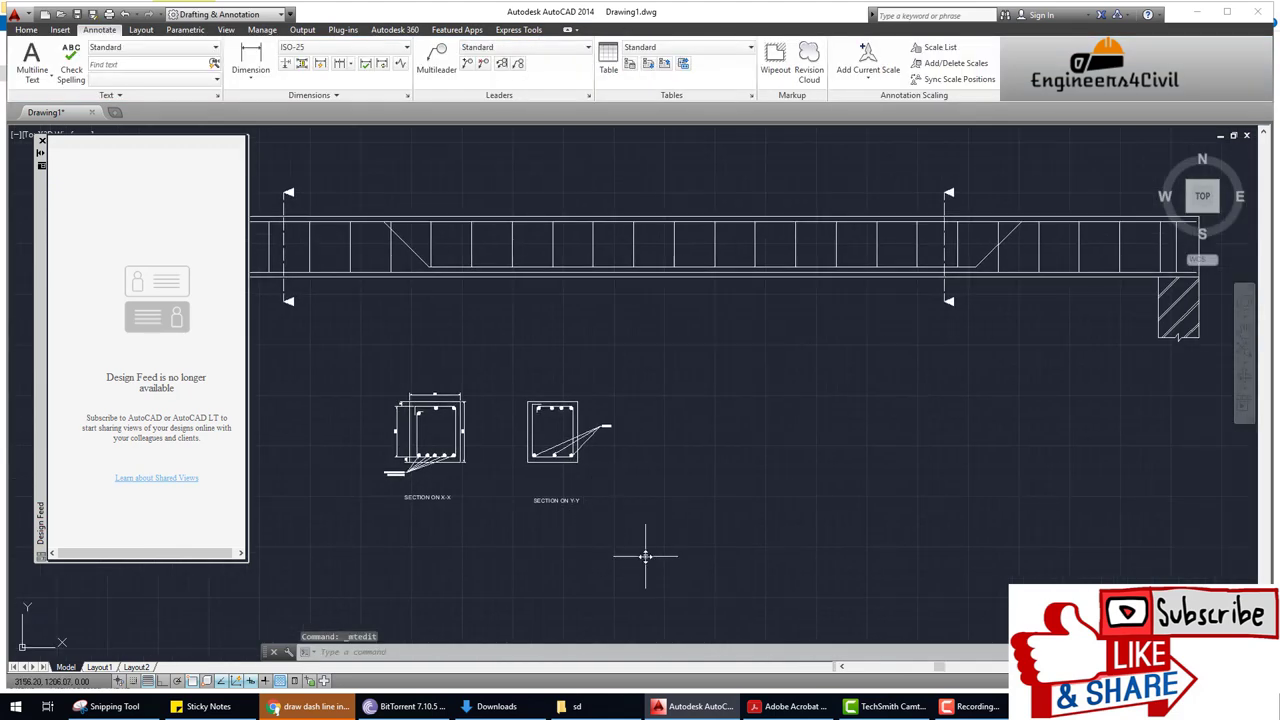
Move both titled cross-sections up to sit closer beneath the beam elevation.
{"action": "key", "text": "Escape"}
{"action": "type", "text": "m"}
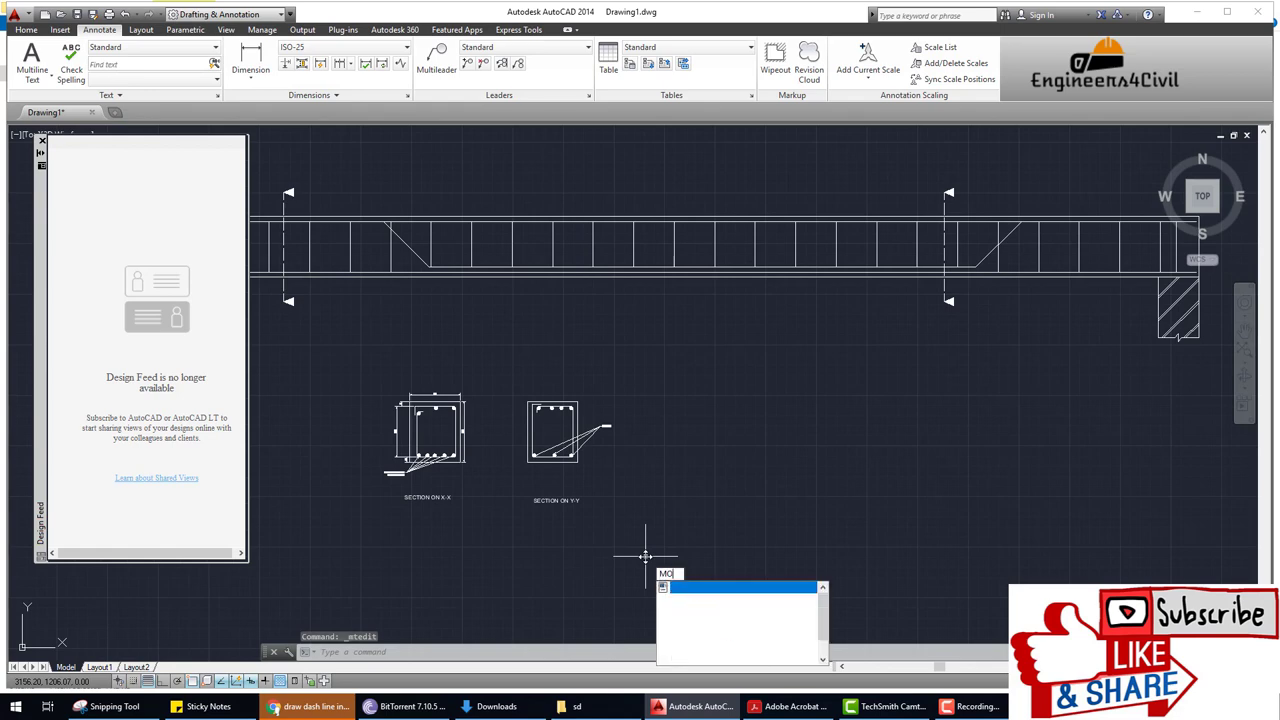
{"action": "key", "text": "Escape"}
{"action": "key", "text": "Escape"}
{"action": "type", "text": "m"}
{"action": "key", "text": "Return"}
{"action": "left_click", "coordinate": [634, 557]}
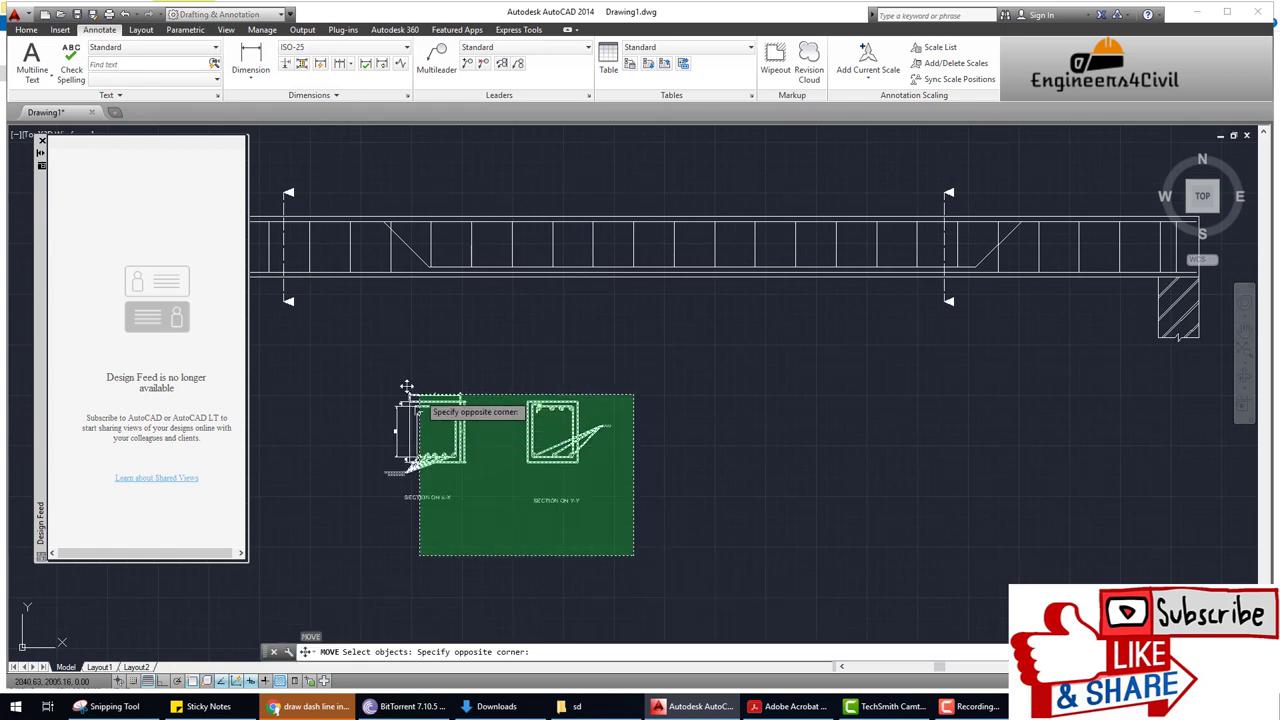
{"action": "left_click", "coordinate": [409, 385]}
{"action": "key", "text": "Return"}
{"action": "left_click", "coordinate": [430, 425]}
{"action": "left_click", "coordinate": [432, 385]}
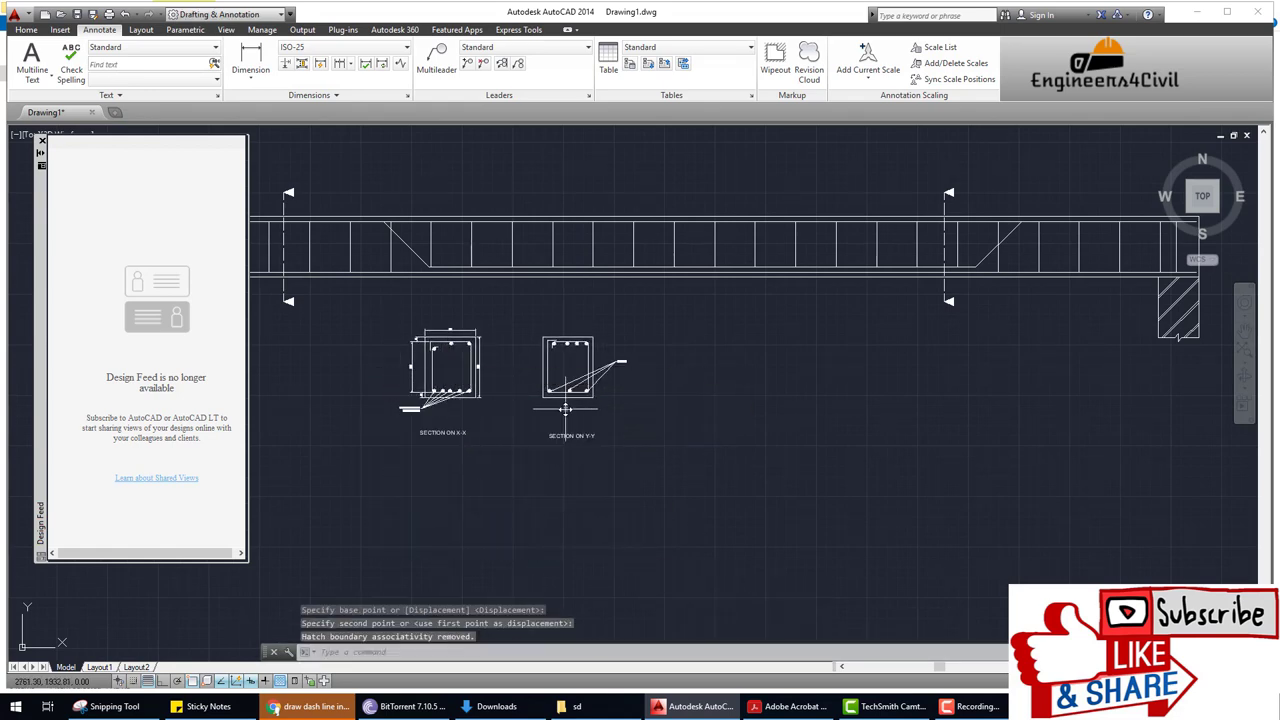
{"action": "scroll", "coordinate": [561, 417], "scroll_direction": "down", "scroll_amount": 5}
{"action": "scroll", "coordinate": [617, 394], "scroll_direction": "up", "scroll_amount": 5}
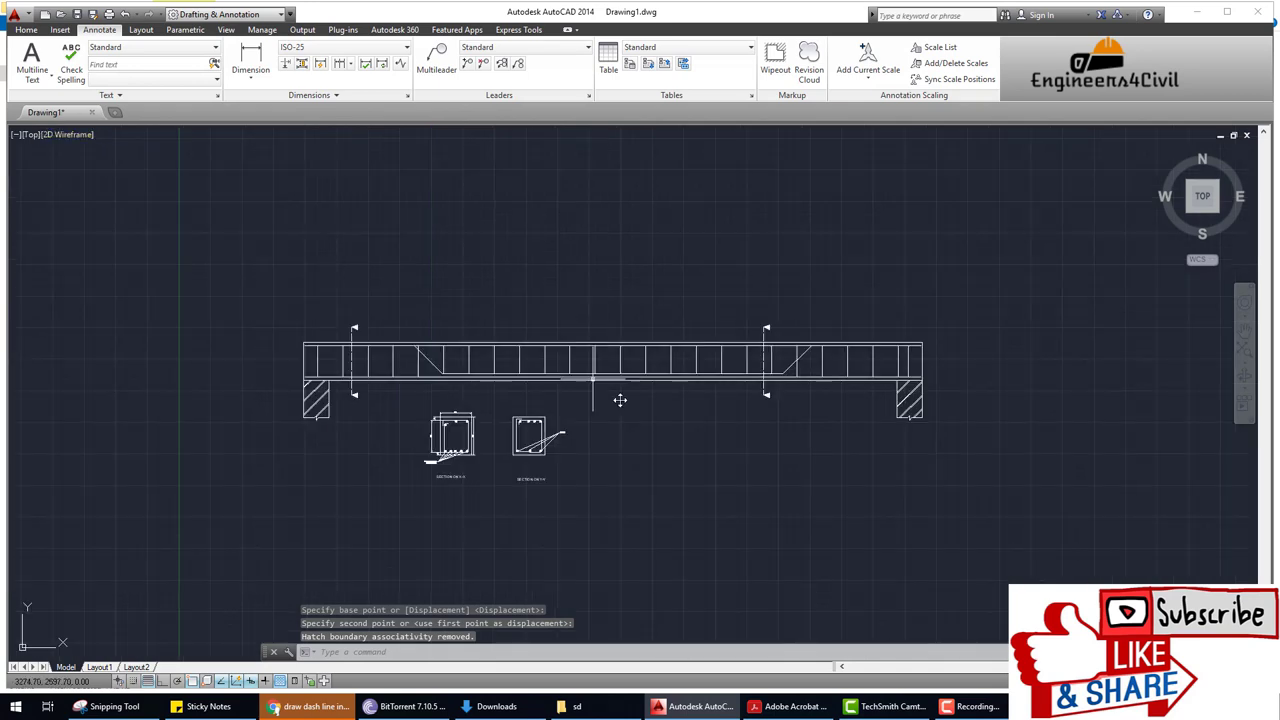
Review the beam detail in the Picasa reference image before dimensioning.
{"action": "key", "text": "alt+Tab"}
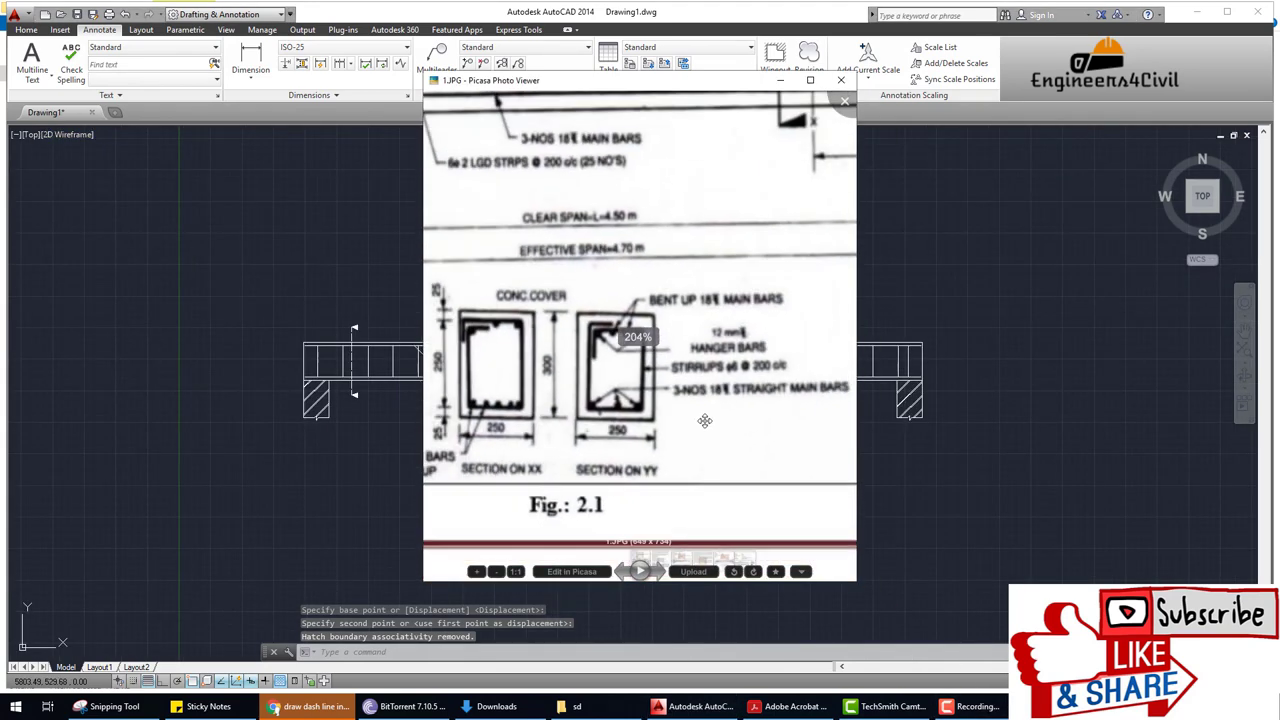
{"action": "scroll", "coordinate": [625, 337], "scroll_direction": "down", "scroll_amount": 3}
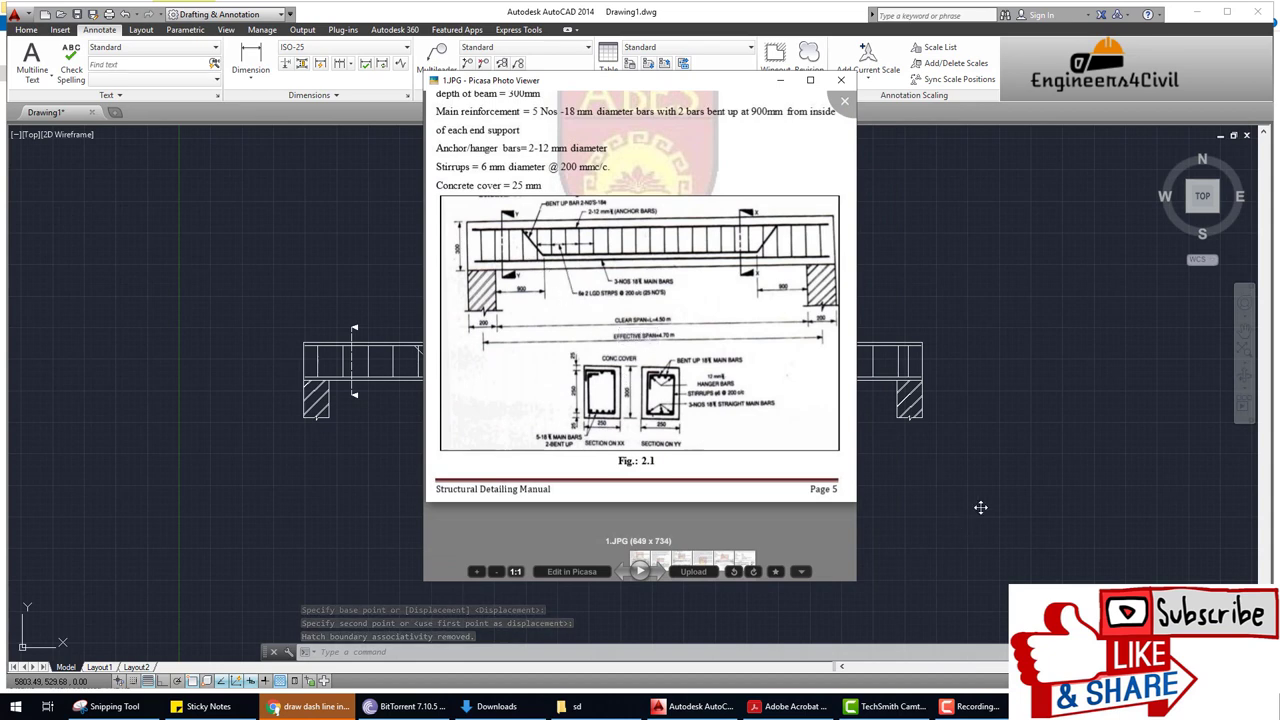
{"action": "left_click", "coordinate": [780, 79]}
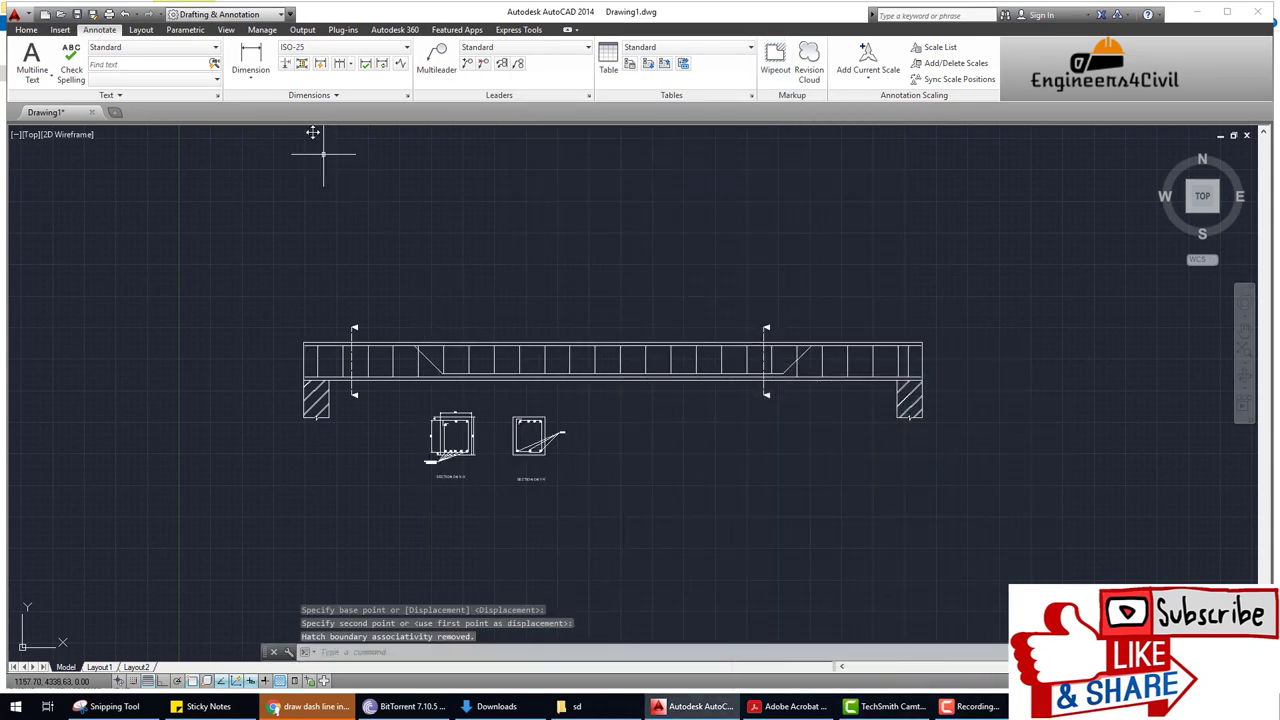
{"action": "left_click", "coordinate": [250, 60]}
{"action": "scroll", "coordinate": [330, 440], "scroll_direction": "up", "scroll_amount": 3}
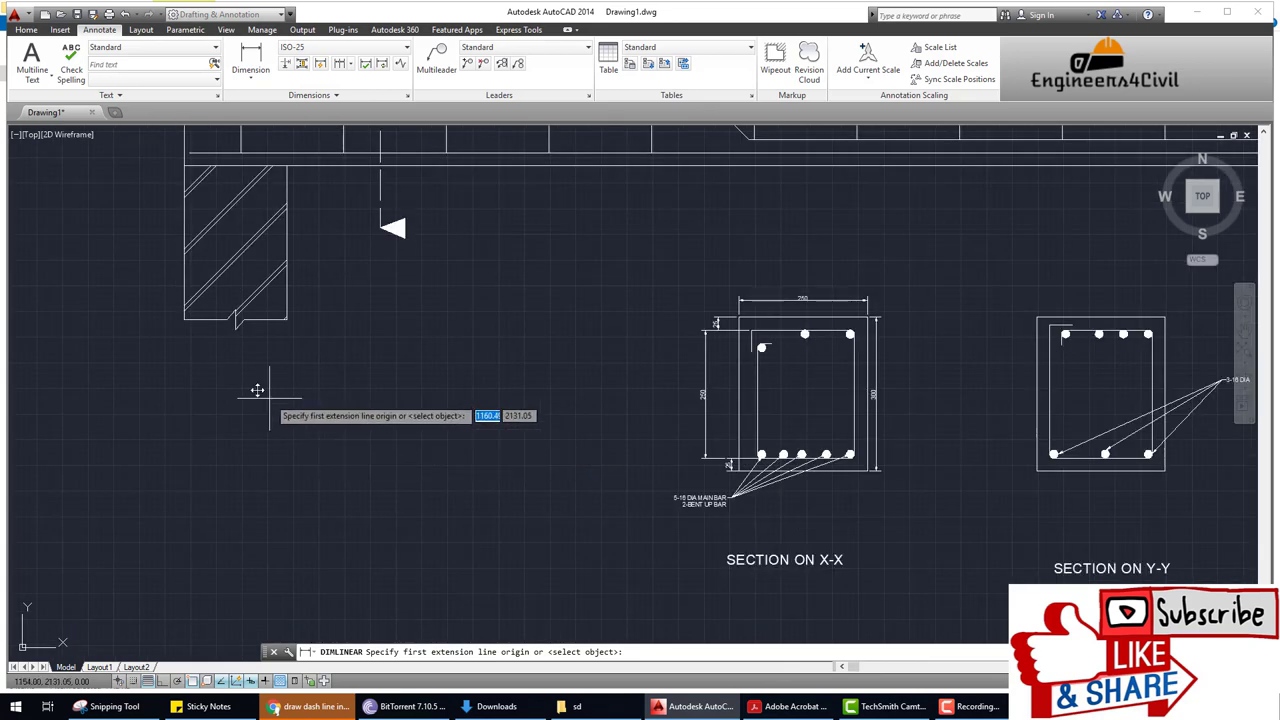
Dimension the left support width and the 300 beam depth at the beam's left end.
{"action": "left_click", "coordinate": [185, 321]}
{"action": "left_click", "coordinate": [287, 321]}
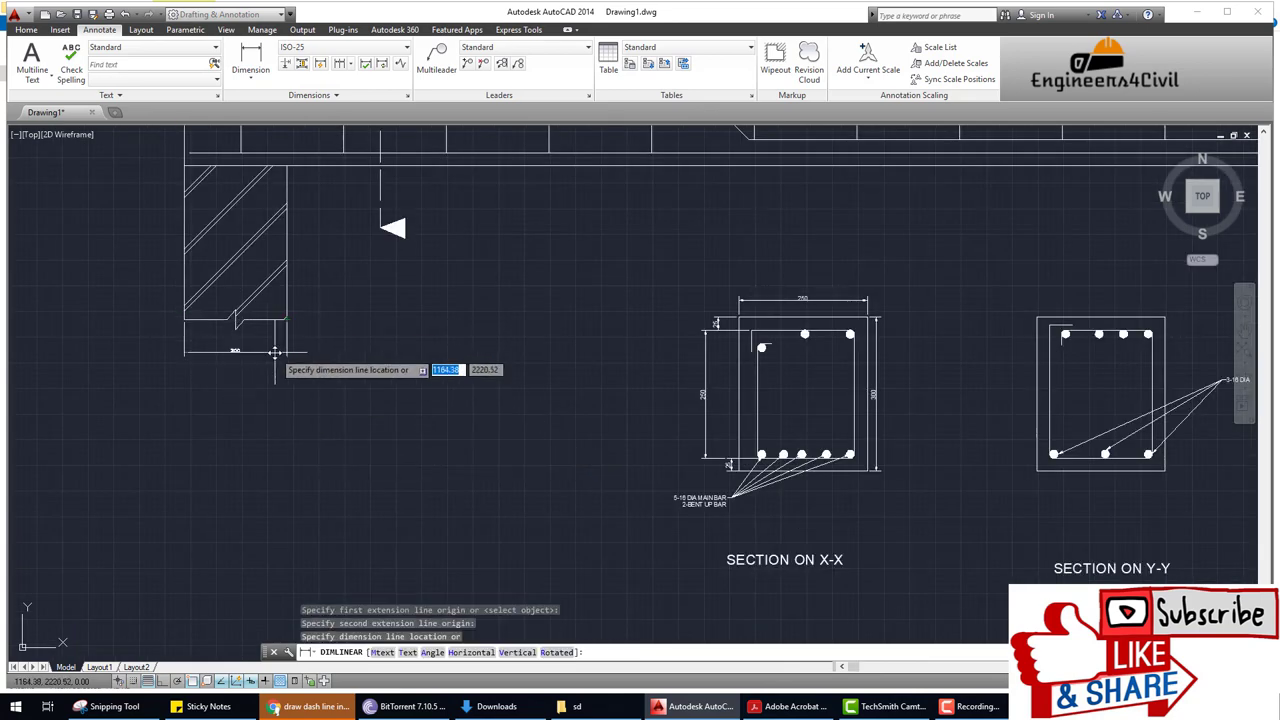
{"action": "left_click", "coordinate": [295, 353]}
{"action": "key", "text": "Return"}
{"action": "scroll", "coordinate": [380, 360], "scroll_direction": "down", "scroll_amount": 4}
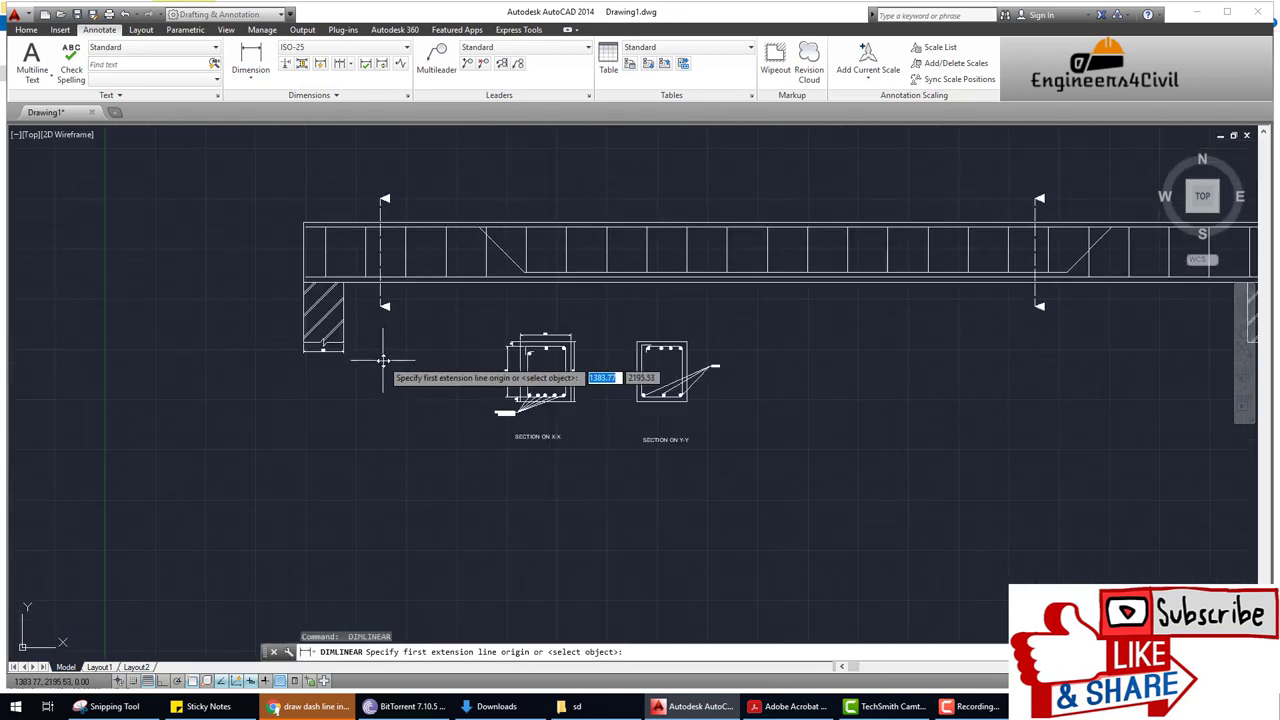
{"action": "scroll", "coordinate": [300, 230], "scroll_direction": "up", "scroll_amount": 3}
{"action": "left_click", "coordinate": [302, 224]}
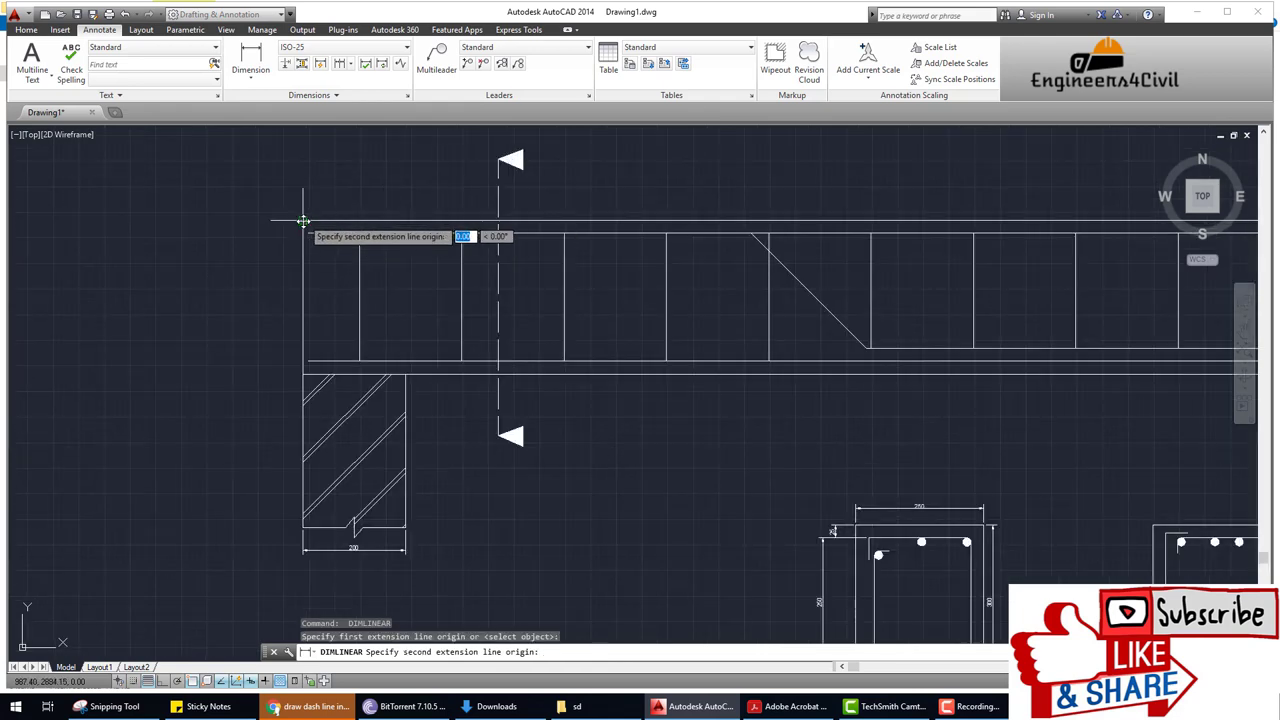
{"action": "left_click", "coordinate": [301, 360]}
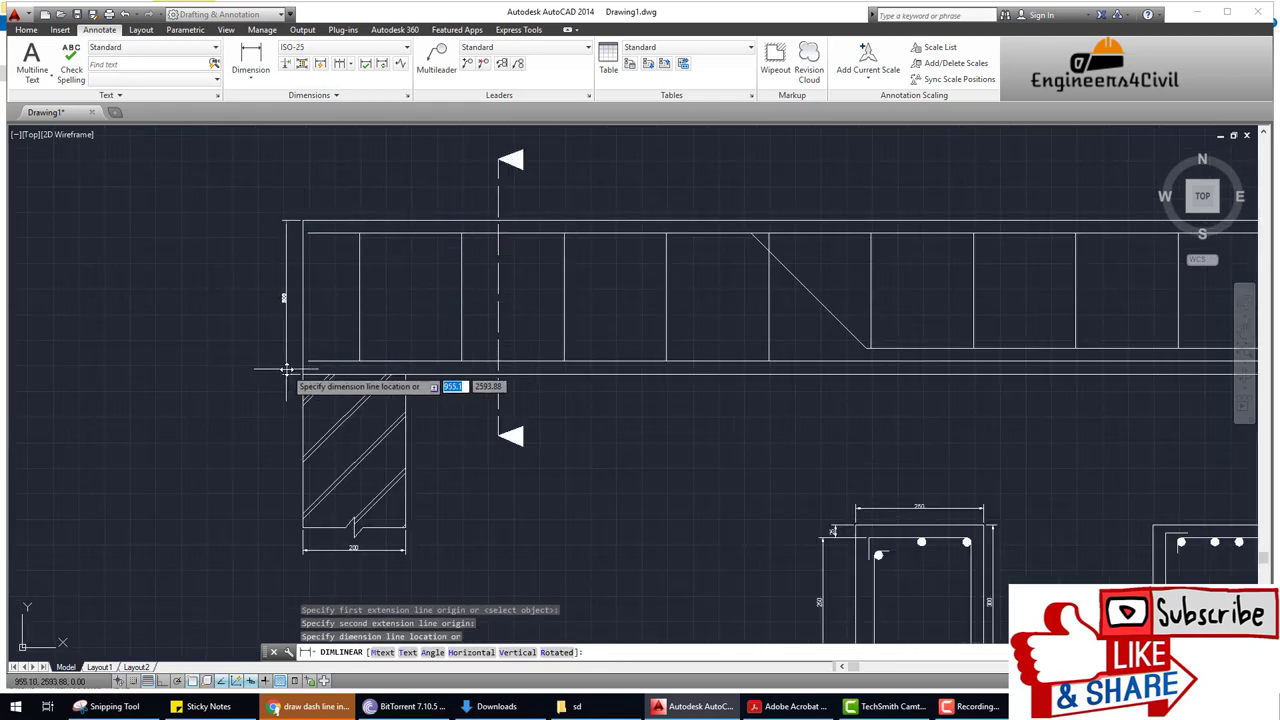
{"action": "left_click", "coordinate": [287, 370]}
{"action": "scroll", "coordinate": [420, 355], "scroll_direction": "down", "scroll_amount": 3}
{"action": "scroll", "coordinate": [386, 371], "scroll_direction": "up", "scroll_amount": 3}
Dimension the 4500 clear span between the support faces below the beam.
{"action": "key", "text": "Return"}
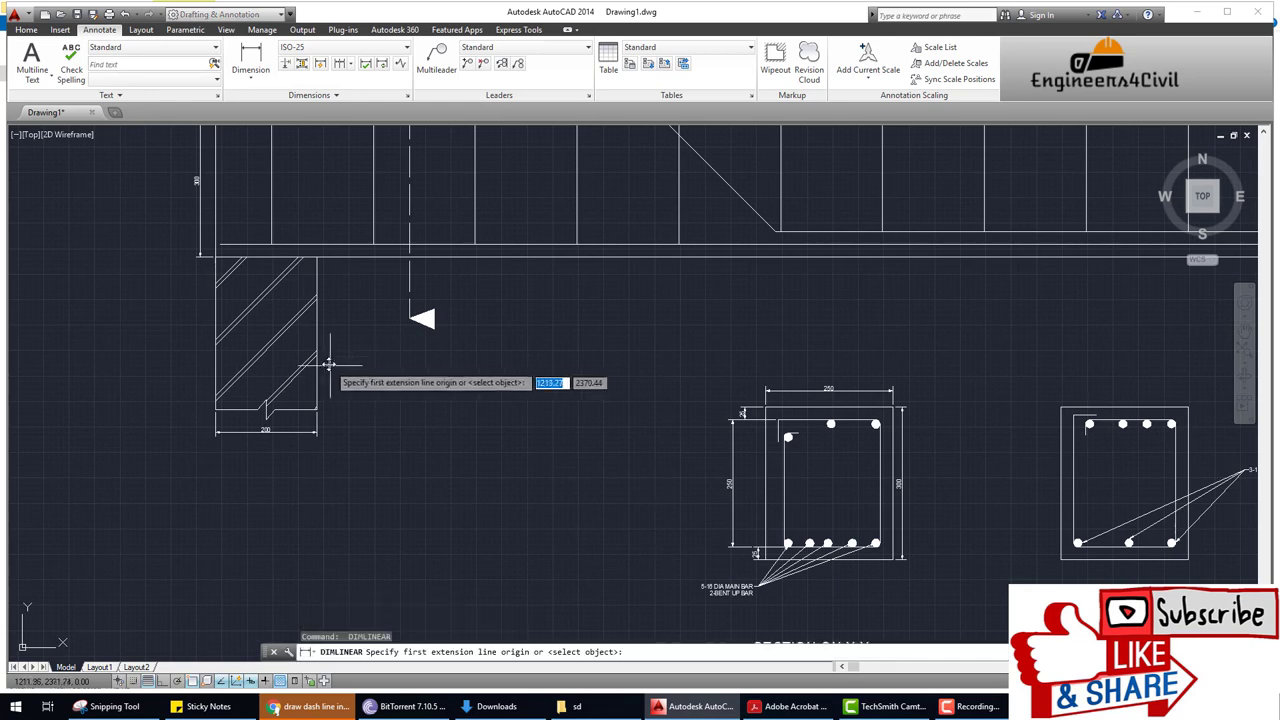
{"action": "left_click", "coordinate": [316, 360]}
{"action": "scroll", "coordinate": [480, 368], "scroll_direction": "down", "scroll_amount": 5}
{"action": "scroll", "coordinate": [938, 377], "scroll_direction": "up", "scroll_amount": 3}
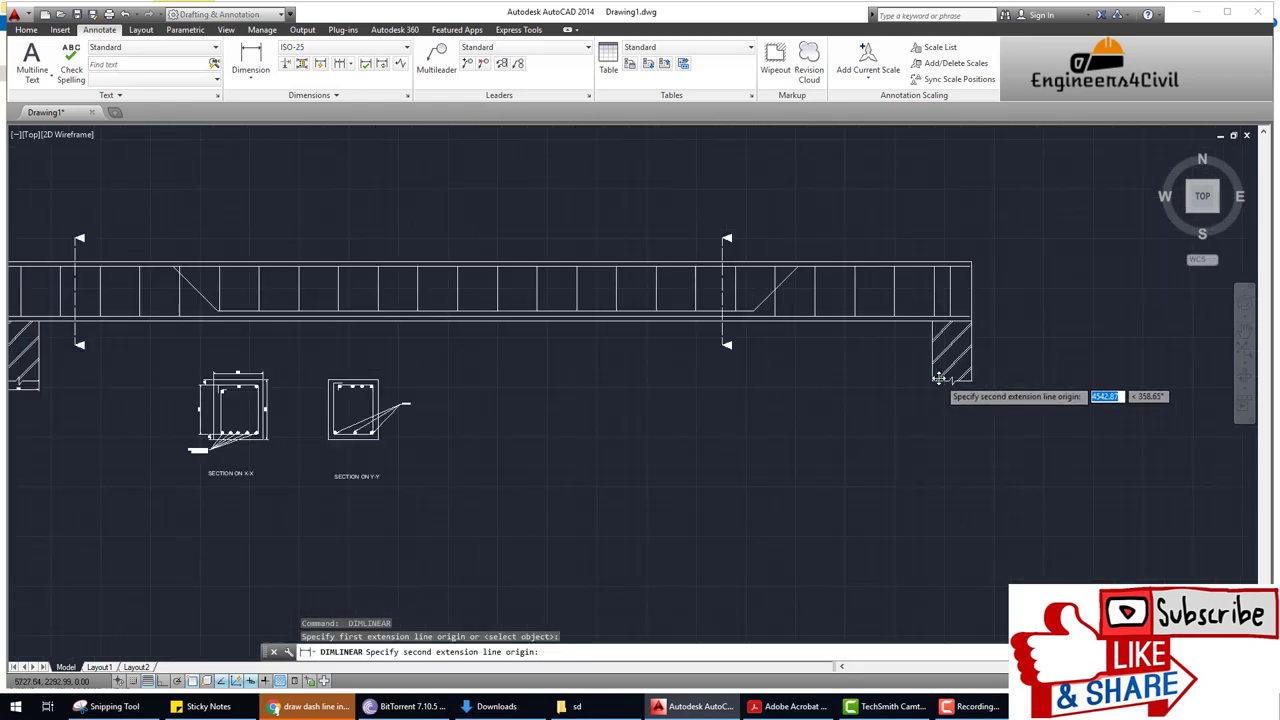
{"action": "scroll", "coordinate": [938, 377], "scroll_direction": "up", "scroll_amount": 2}
{"action": "left_click", "coordinate": [928, 370]}
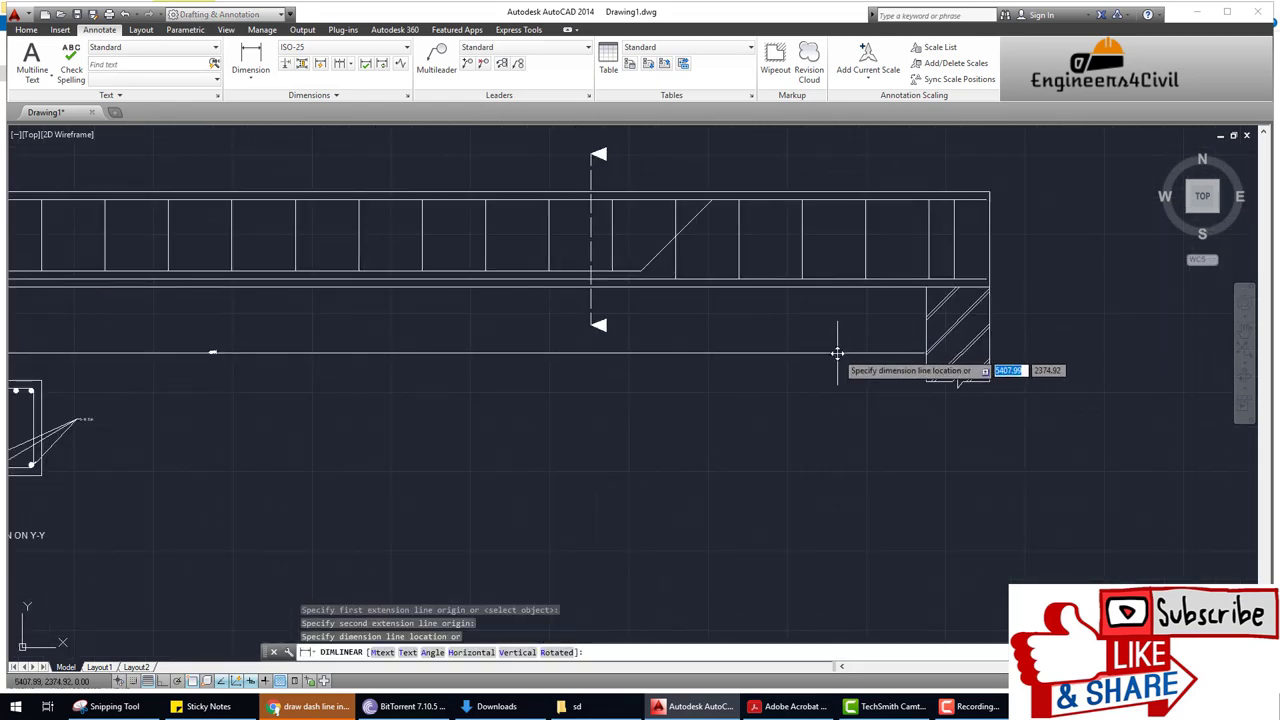
{"action": "left_click", "coordinate": [837, 353]}
{"action": "scroll", "coordinate": [731, 423], "scroll_direction": "down", "scroll_amount": 2}
{"action": "scroll", "coordinate": [640, 429], "scroll_direction": "down", "scroll_amount": 2}
{"action": "scroll", "coordinate": [629, 423], "scroll_direction": "up", "scroll_amount": 1}
{"action": "scroll", "coordinate": [597, 401], "scroll_direction": "up", "scroll_amount": 1}
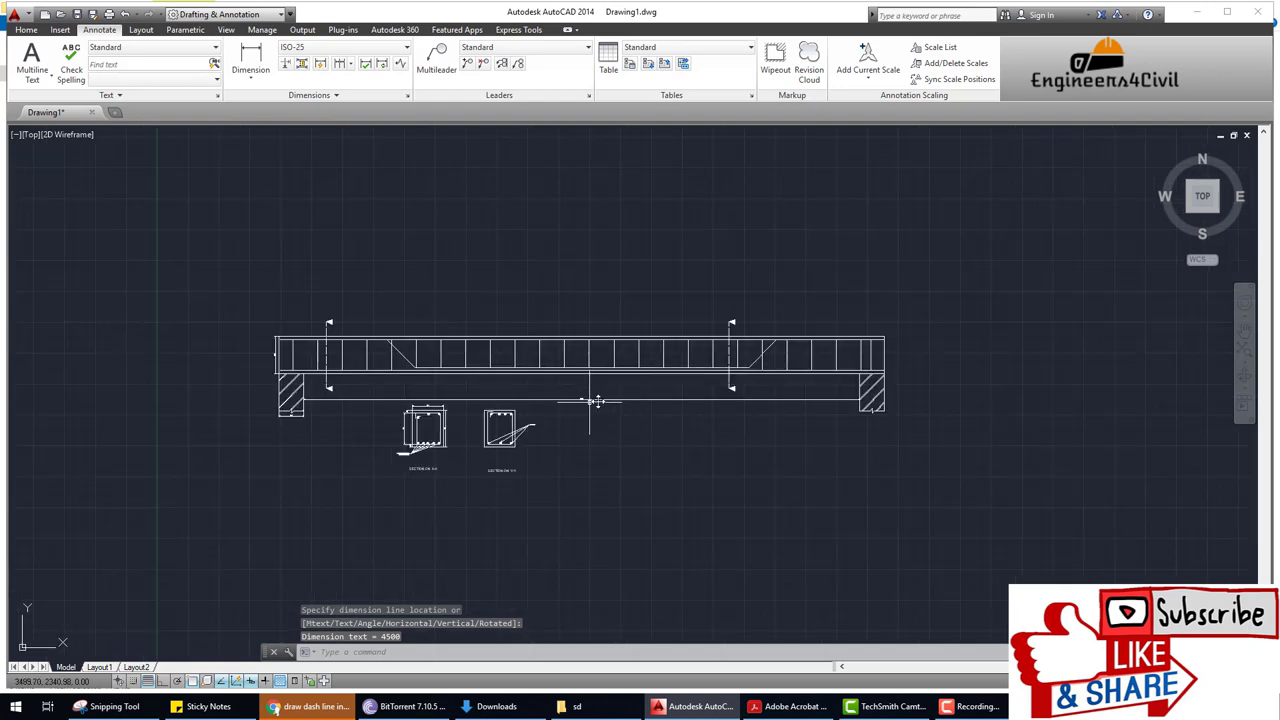
{"action": "scroll", "coordinate": [621, 336], "scroll_direction": "up", "scroll_amount": 3}
Add a short linear dimension inside the beam, then end dimensioning.
{"action": "key", "text": "Return"}
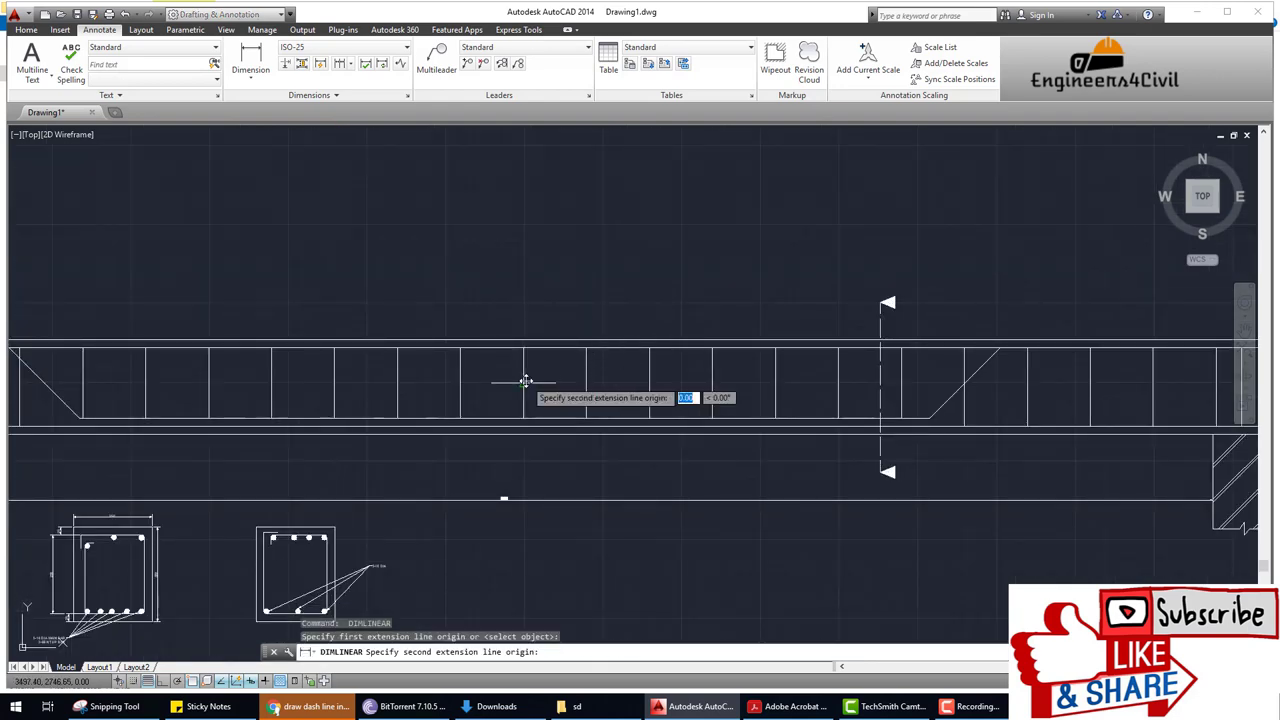
{"action": "left_click", "coordinate": [586, 380]}
{"action": "left_click", "coordinate": [575, 388]}
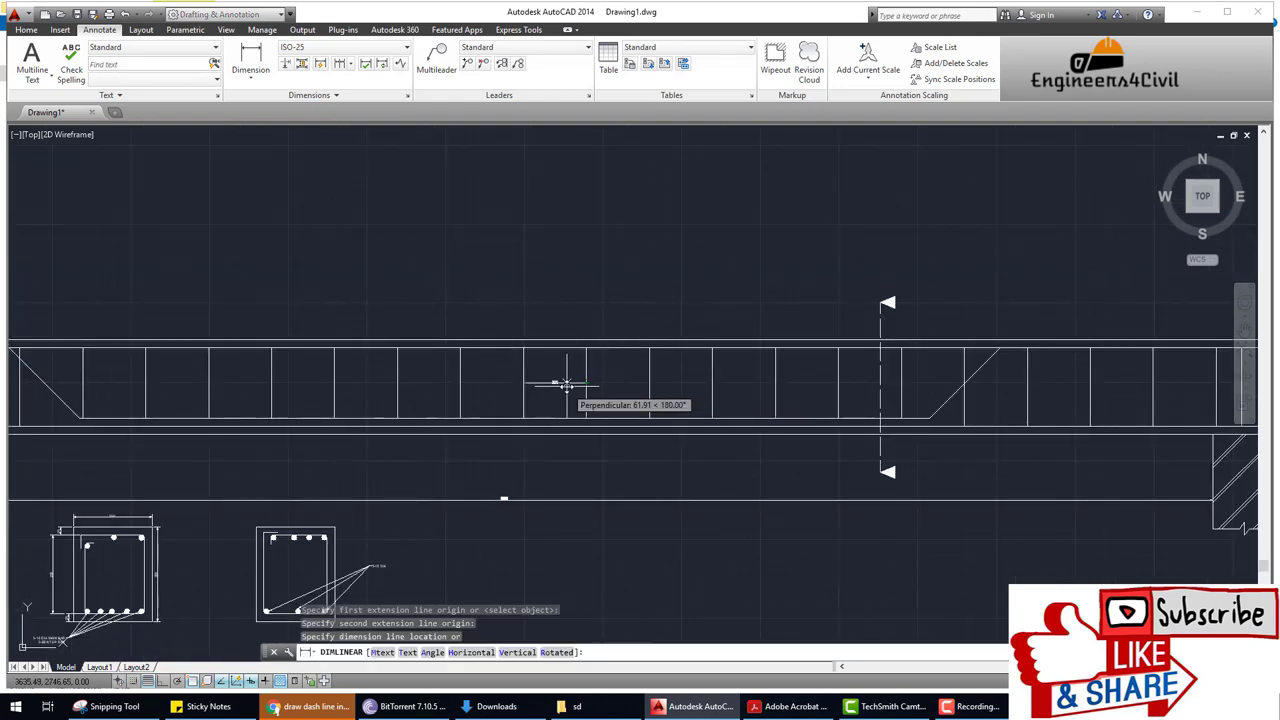
{"action": "left_click", "coordinate": [563, 382]}
{"action": "key", "text": "Return"}
{"action": "key", "text": "Escape"}
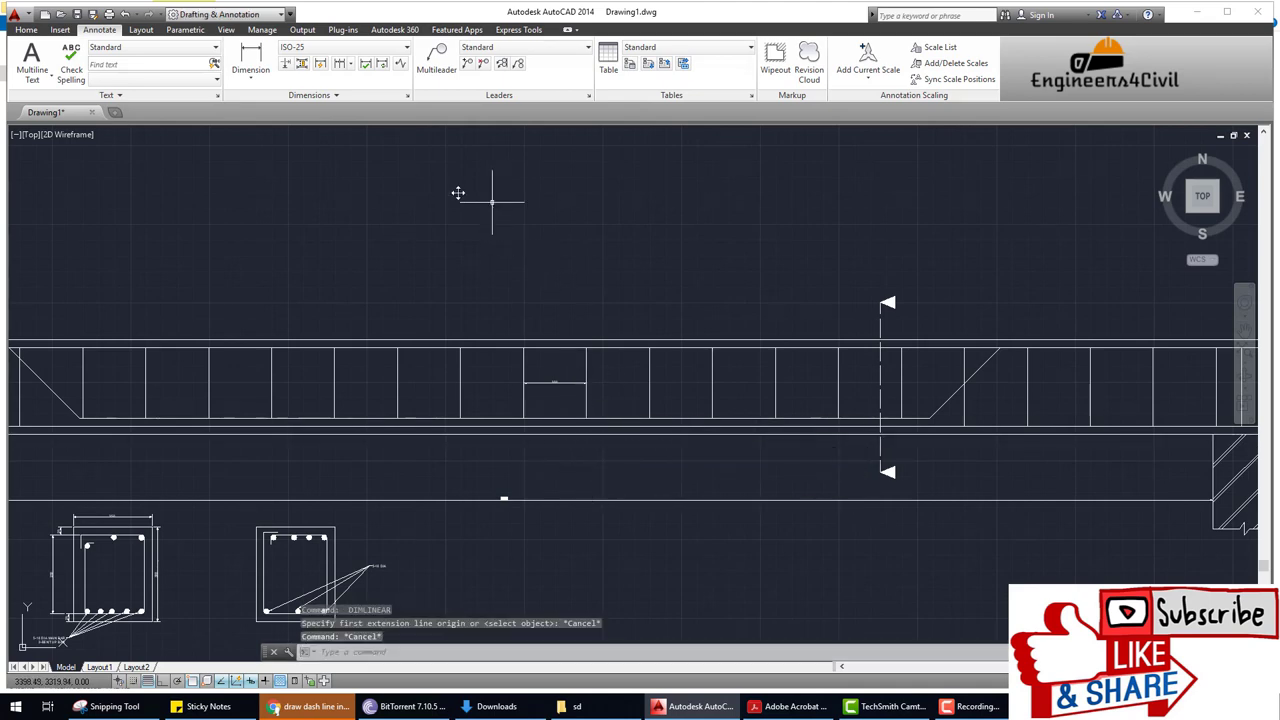
Give the ISO-25 dimension style a larger text height and arrow size 15.
{"action": "left_click", "coordinate": [407, 95]}
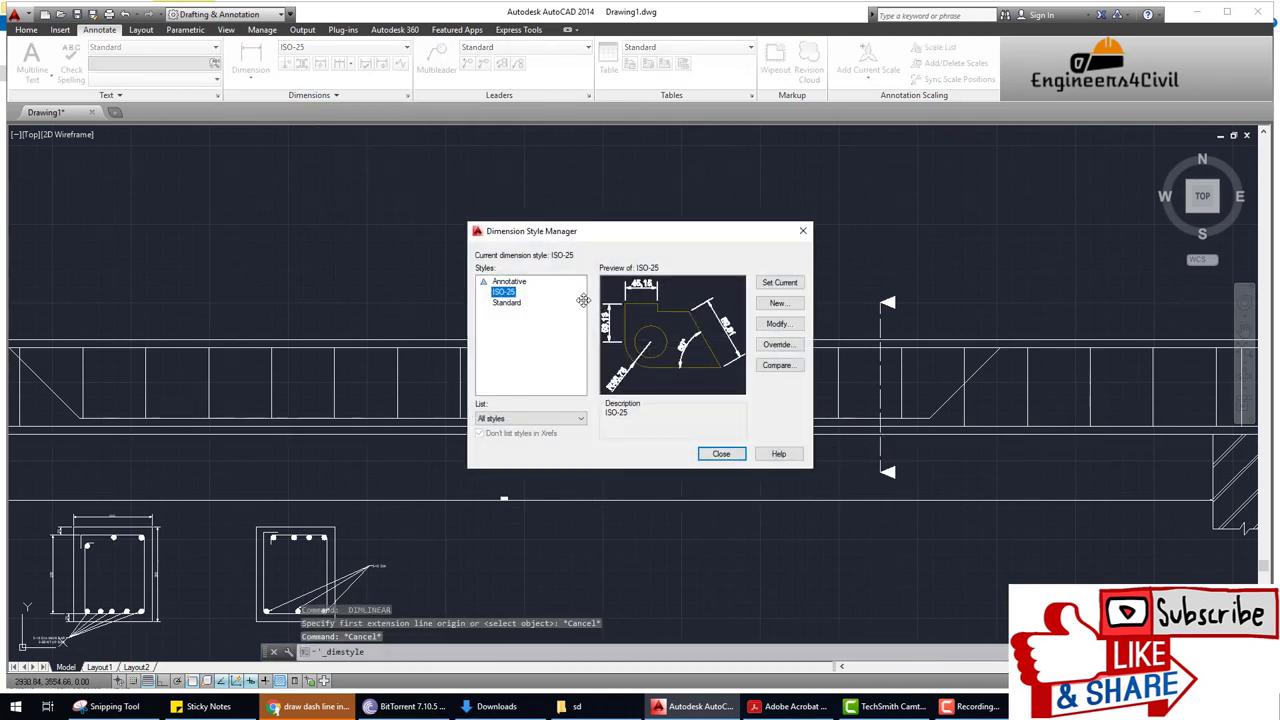
{"action": "left_click", "coordinate": [780, 326]}
{"action": "left_click", "coordinate": [714, 206]}
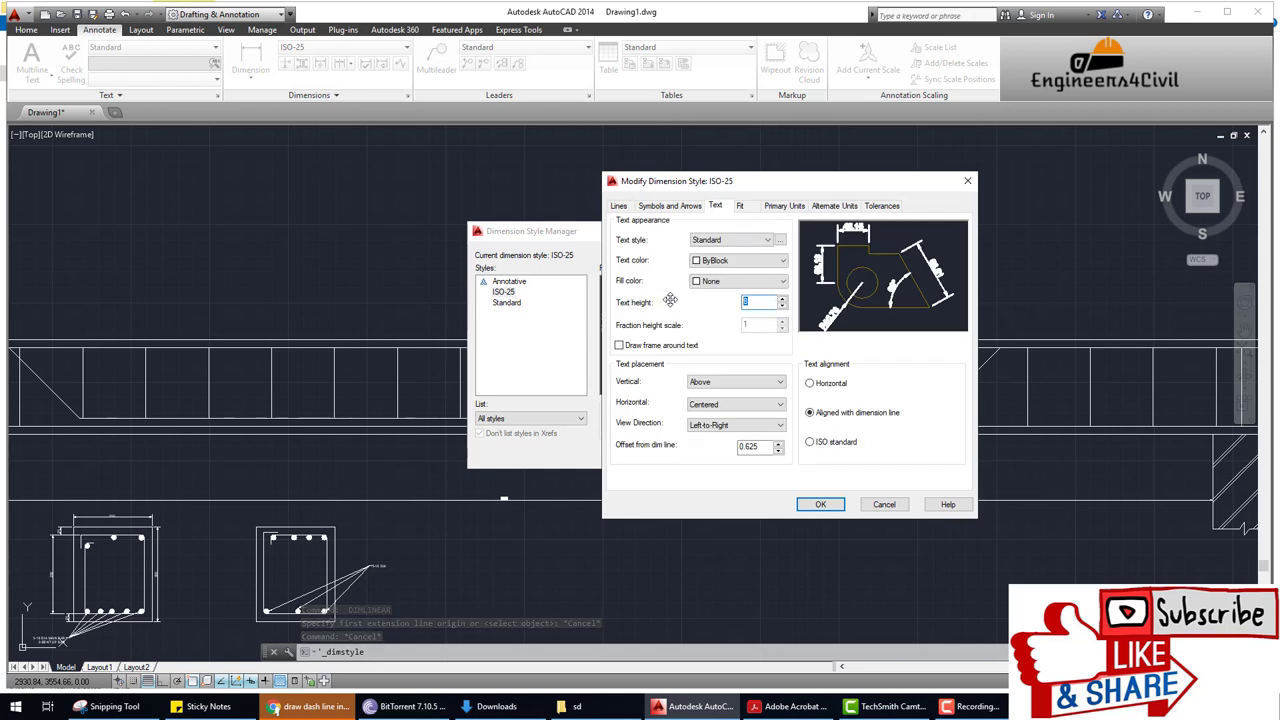
{"action": "left_click", "coordinate": [674, 206]}
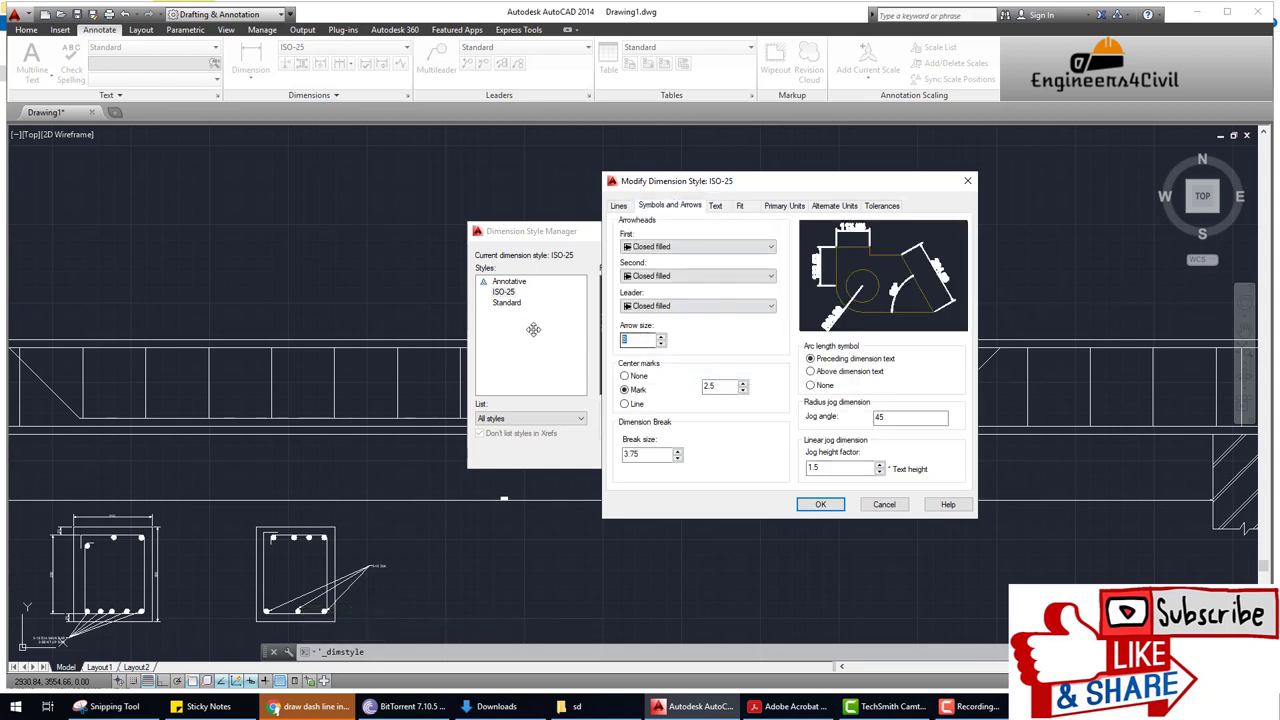
{"action": "left_click", "coordinate": [819, 503]}
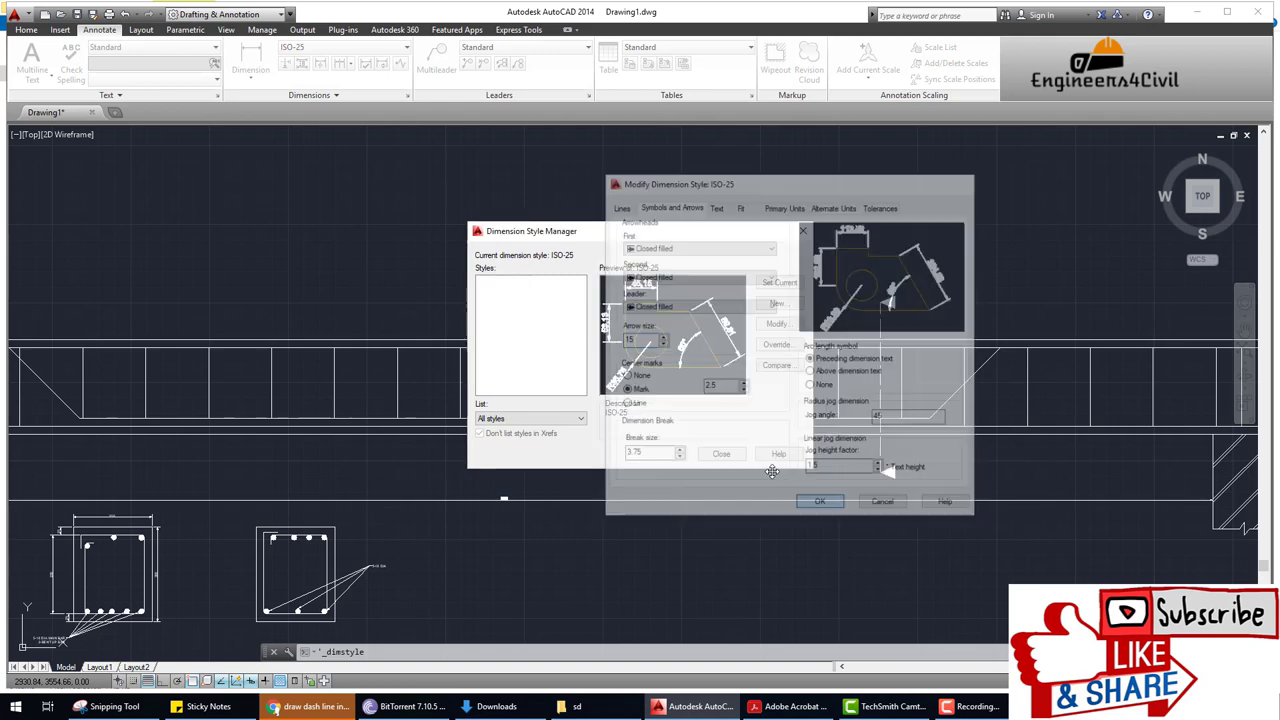
{"action": "left_click", "coordinate": [721, 453]}
{"action": "scroll", "coordinate": [740, 460], "scroll_direction": "down", "scroll_amount": 3}
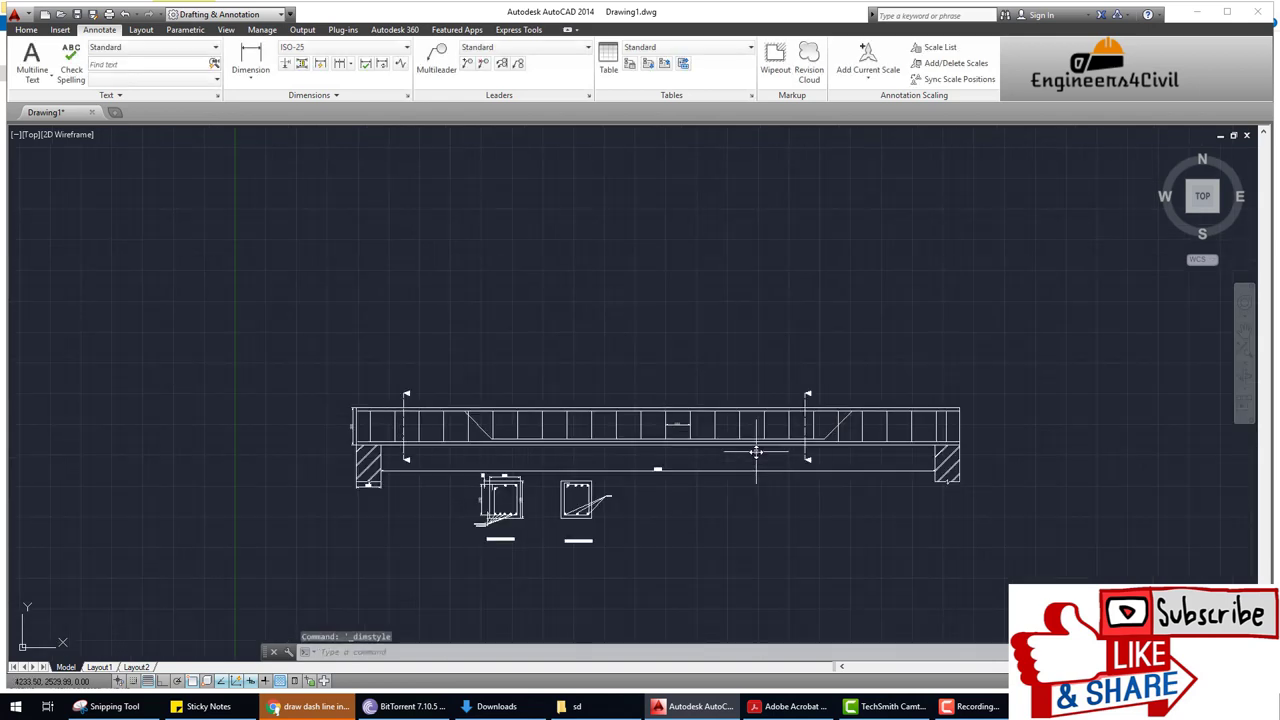
{"action": "scroll", "coordinate": [731, 491], "scroll_direction": "up", "scroll_amount": 2}
{"action": "middle_click_drag", "start_coordinate": [731, 491], "coordinate": [734, 437]}
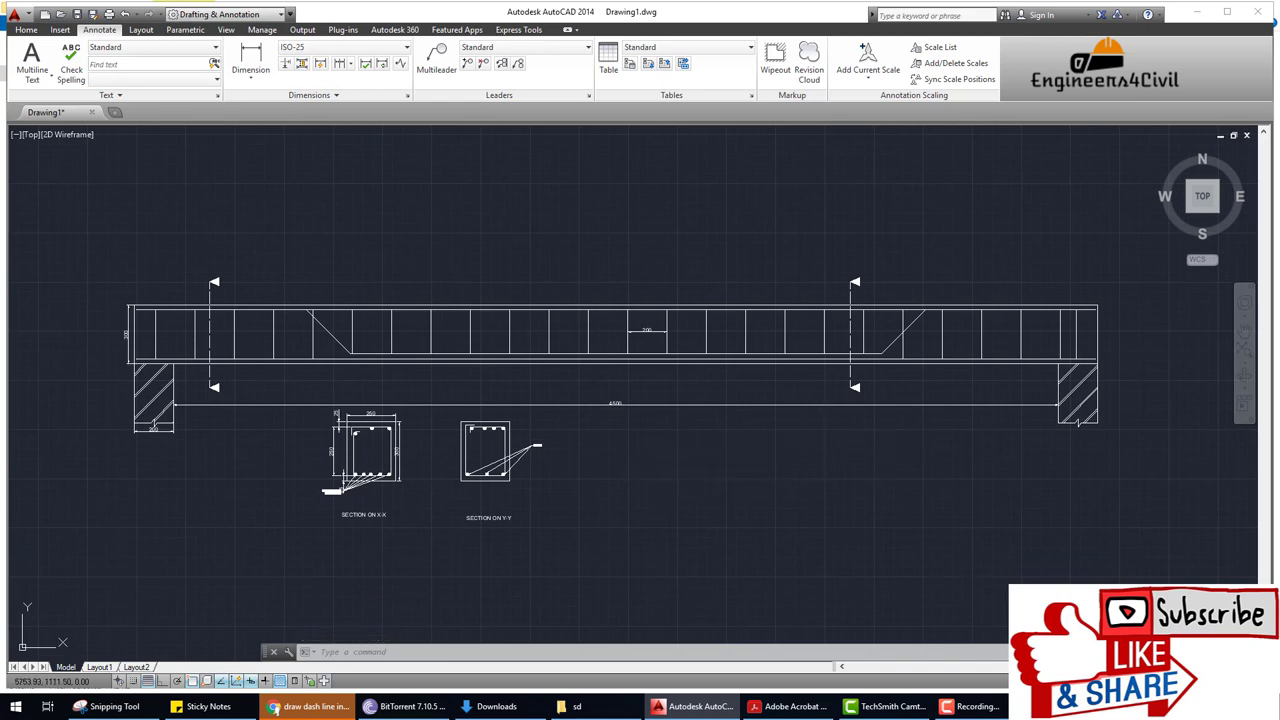
Review the Fig. 2.1 beam detailing image in Picasa, then close it and cancel the stray dimstyle command.
{"action": "key", "text": "alt+Tab"}
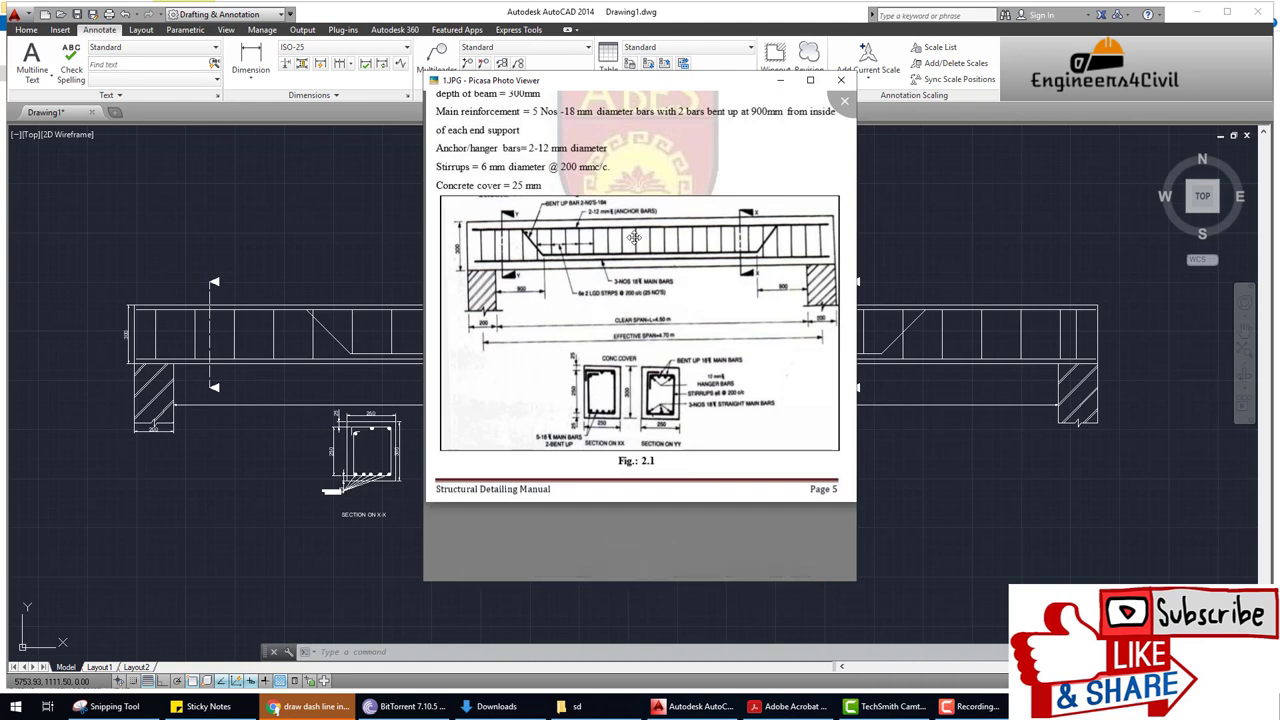
{"action": "scroll", "coordinate": [606, 258], "scroll_direction": "up", "scroll_amount": 2}
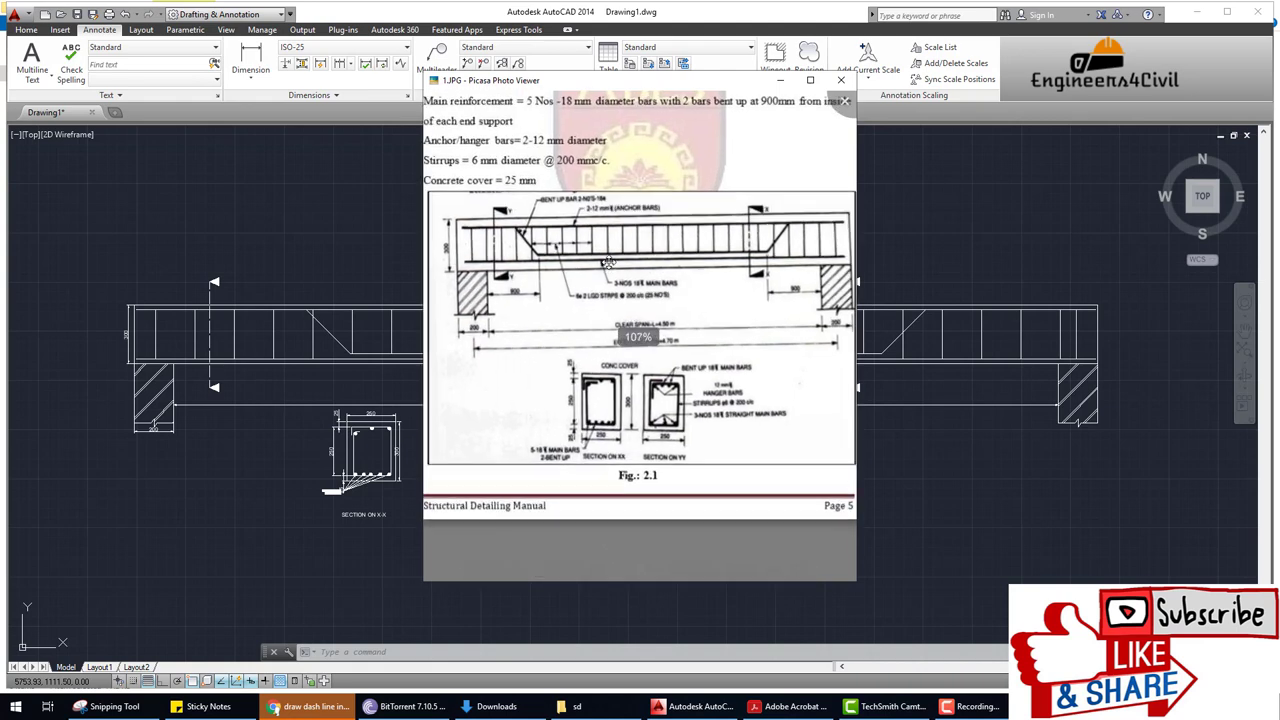
{"action": "scroll", "coordinate": [606, 258], "scroll_direction": "up", "scroll_amount": 1}
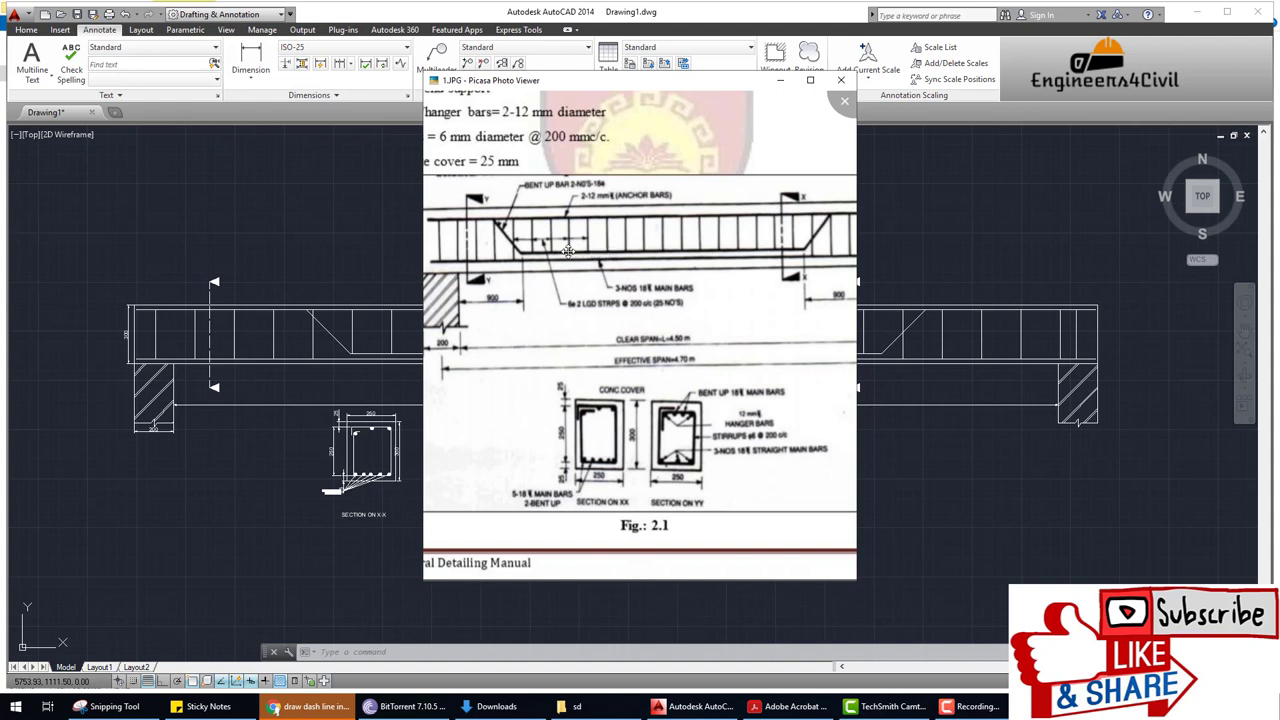
{"action": "left_click_drag", "start_coordinate": [610, 252], "coordinate": [610, 225]}
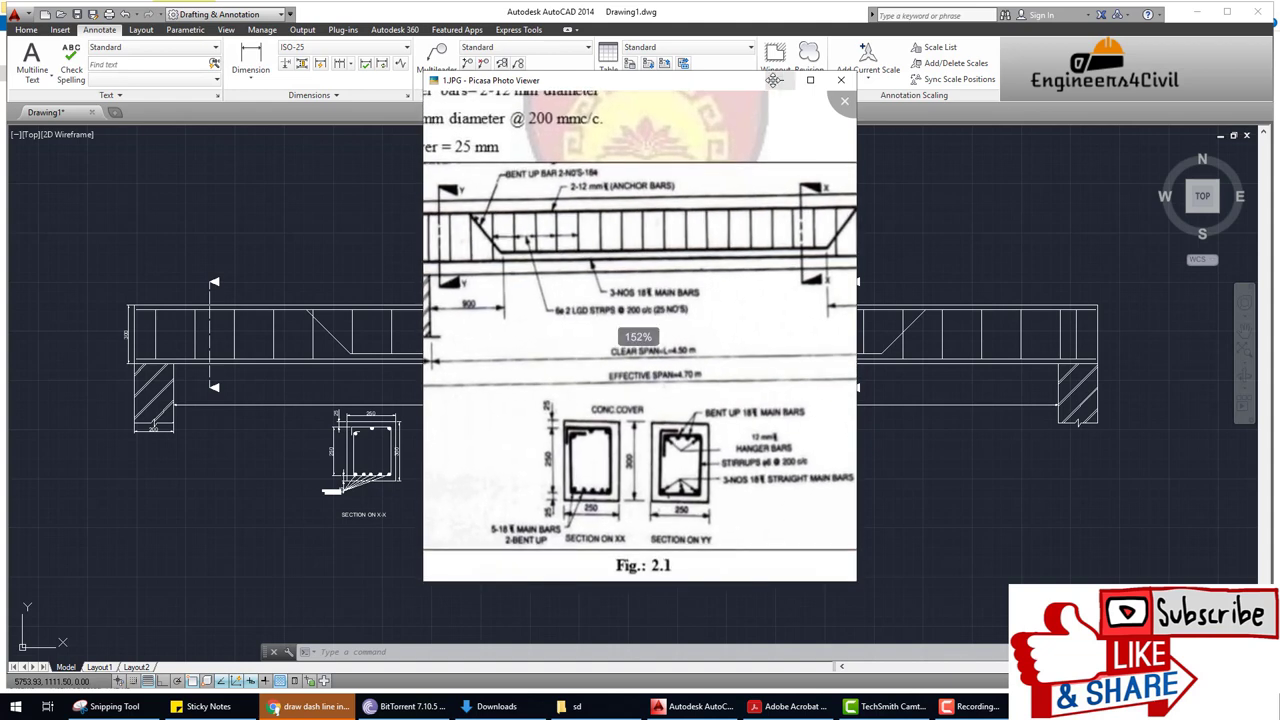
{"action": "left_click", "coordinate": [780, 80]}
{"action": "key", "text": "Escape"}
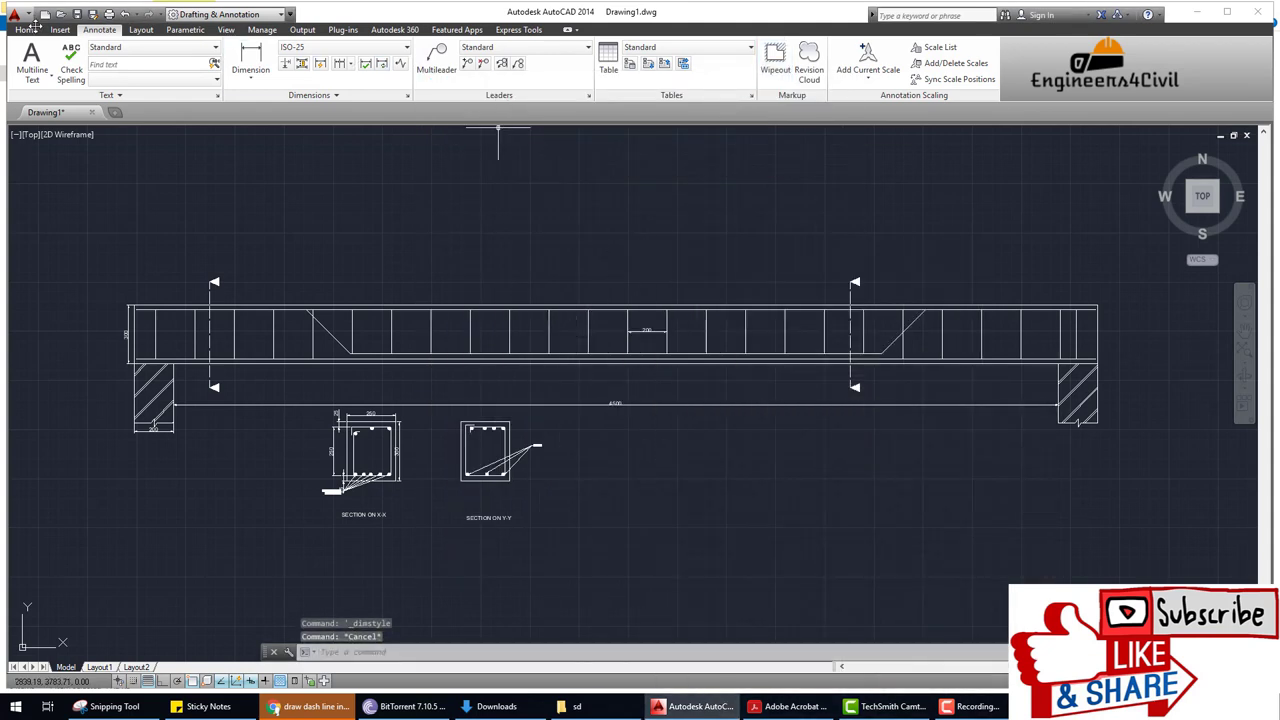
Draw two test lines above the beam, the second horizontal with Ortho on.
{"action": "left_click", "coordinate": [28, 29]}
{"action": "key", "text": "l"}
{"action": "key", "text": "Return"}
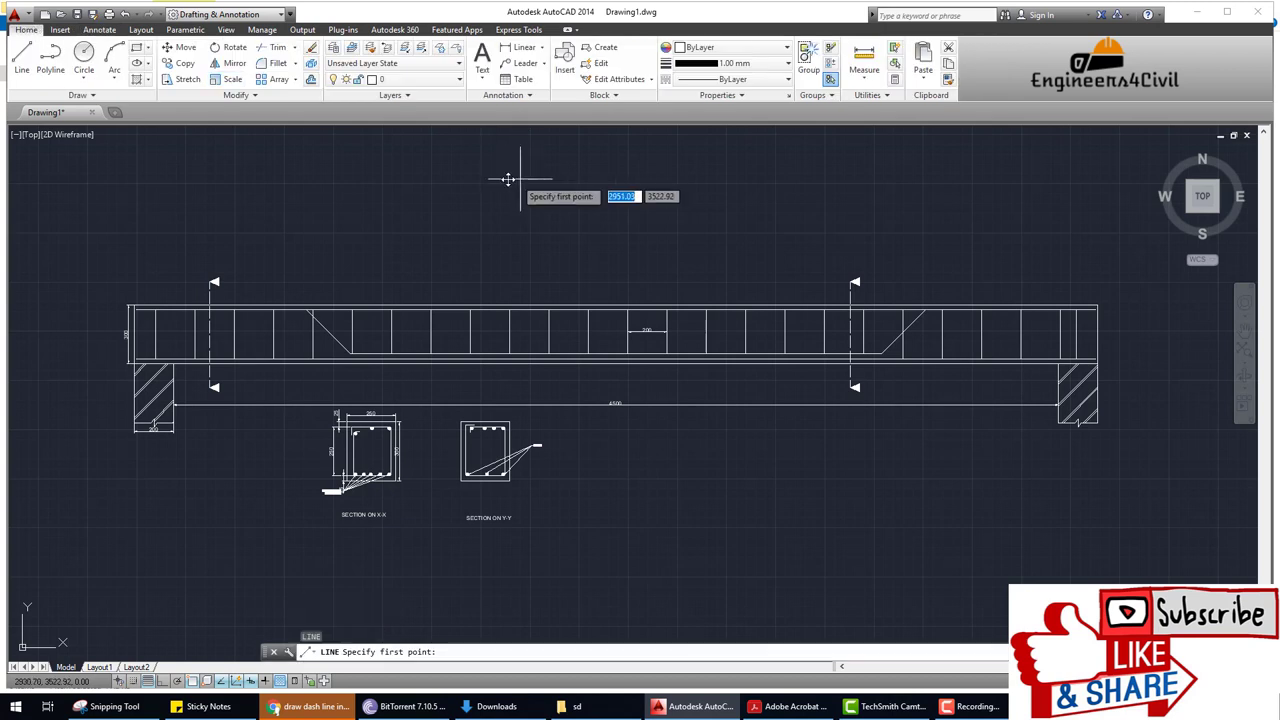
{"action": "left_click", "coordinate": [433, 178]}
{"action": "left_click", "coordinate": [714, 185]}
{"action": "key", "text": "Escape"}
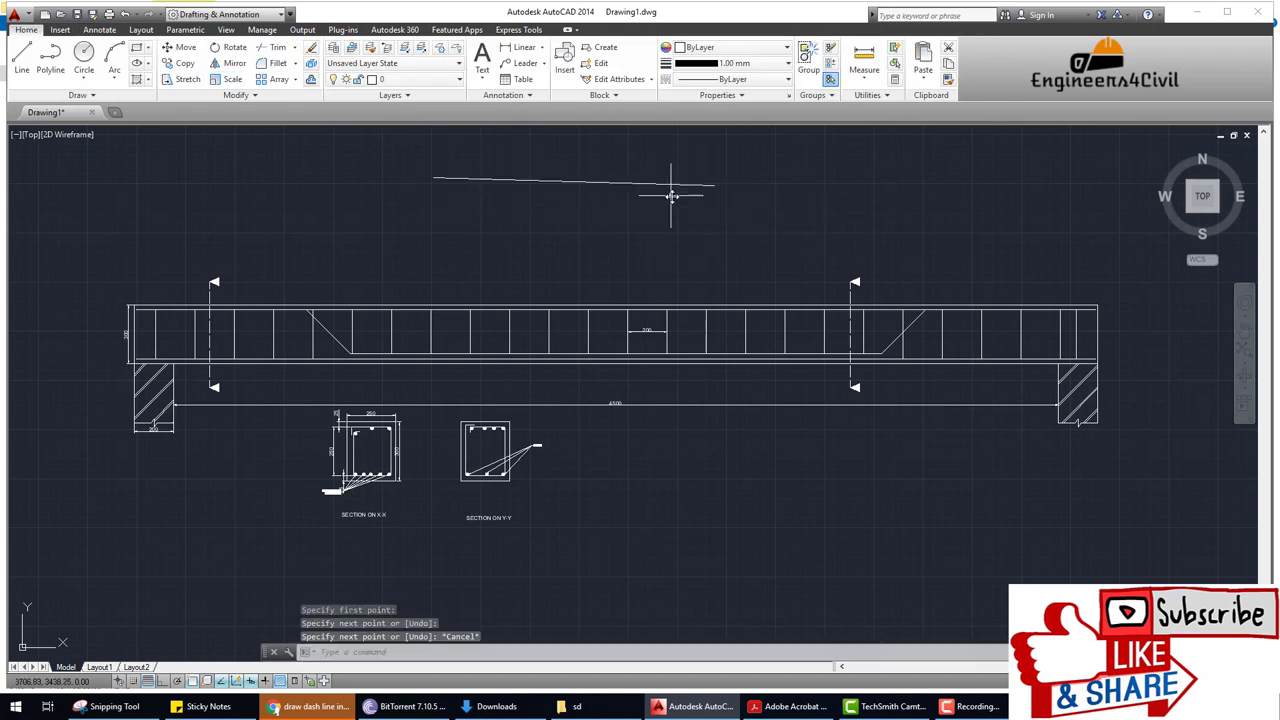
{"action": "key", "text": "F8"}
{"action": "type", "text": "L"}
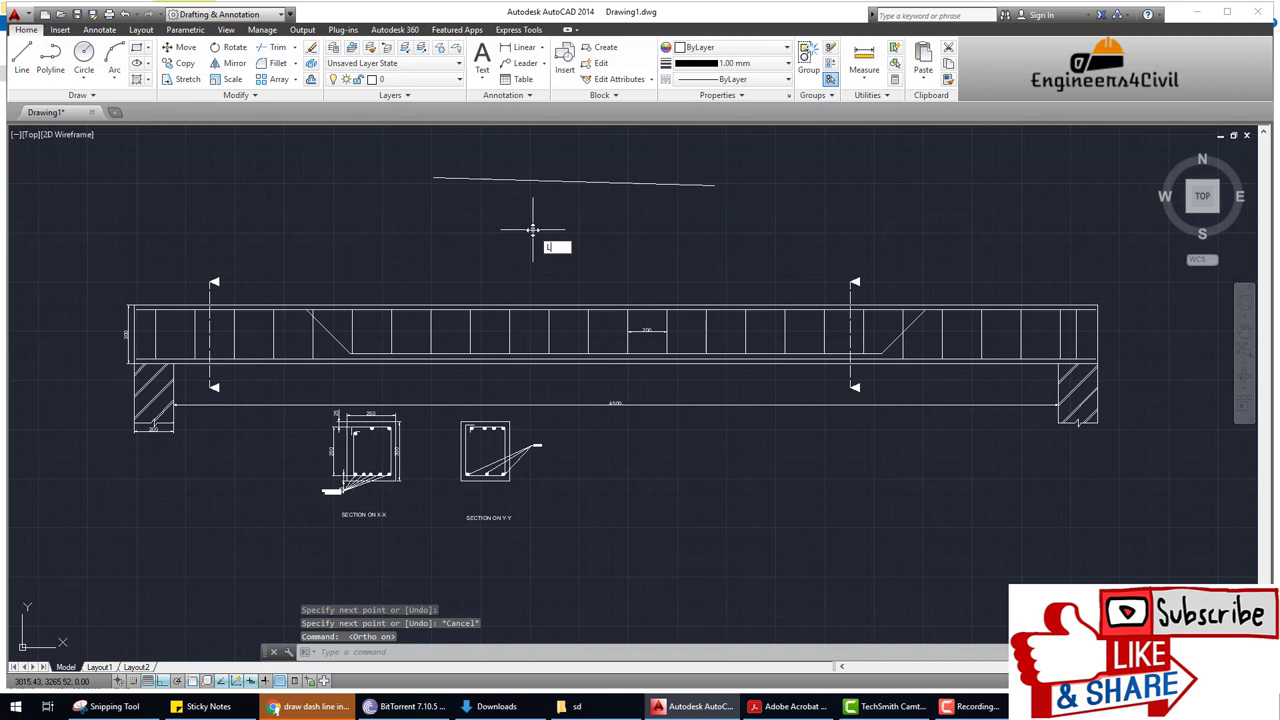
{"action": "key", "text": "Return"}
{"action": "left_click", "coordinate": [508, 232]}
{"action": "left_click", "coordinate": [670, 232]}
{"action": "key", "text": "Return"}
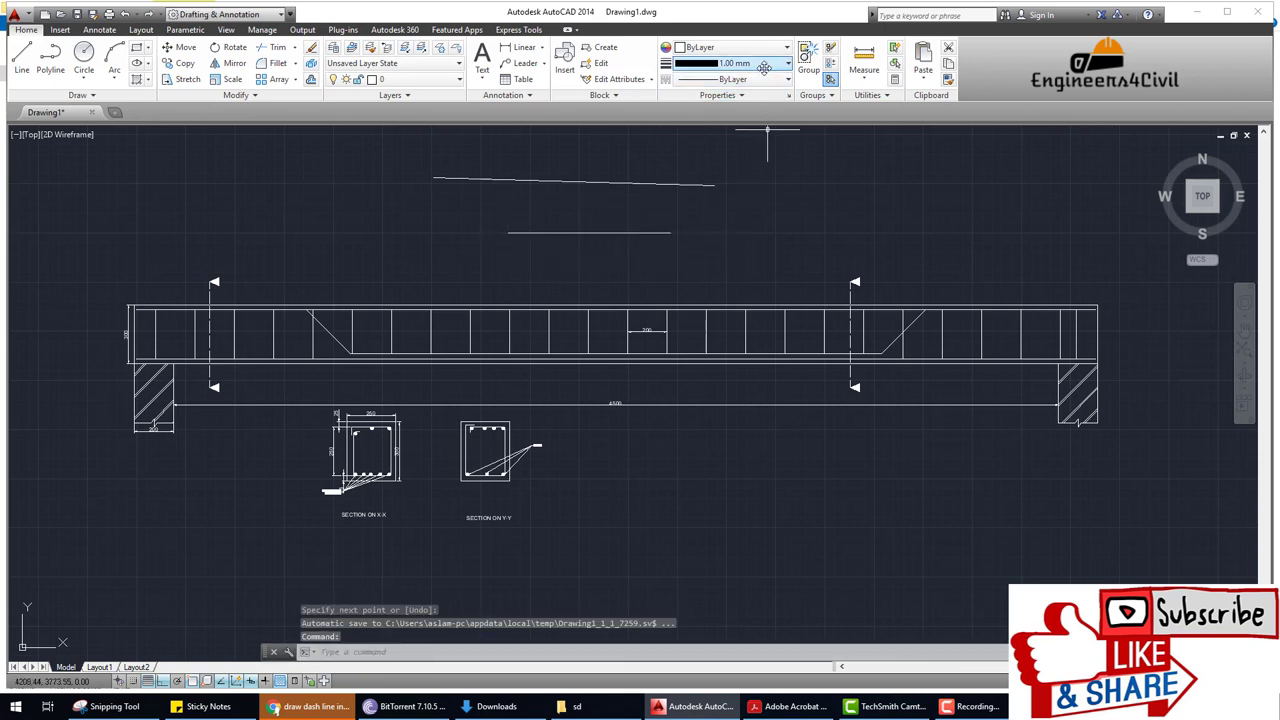
Set the lineweight to 2.11 mm and draw a thick third test line above the beam.
{"action": "left_click", "coordinate": [763, 66]}
{"action": "left_click", "coordinate": [735, 265]}
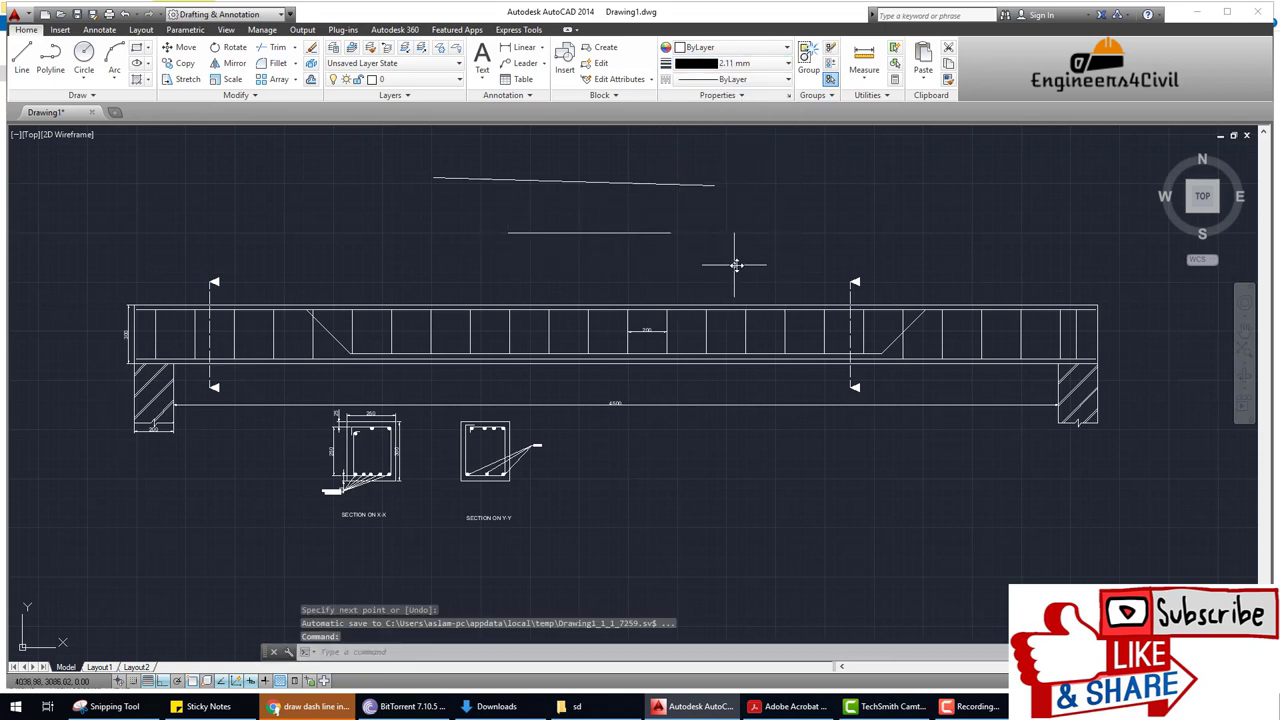
{"action": "key", "text": "Return"}
{"action": "left_click", "coordinate": [705, 210]}
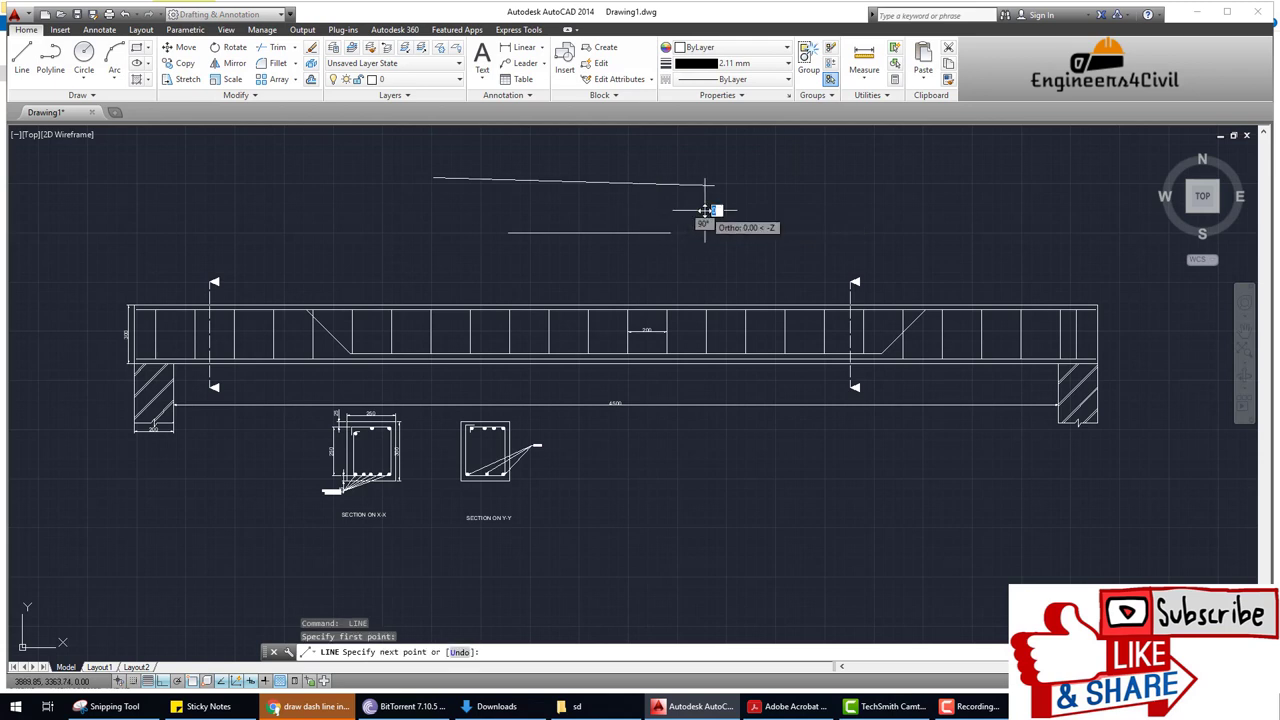
{"action": "left_click", "coordinate": [851, 210]}
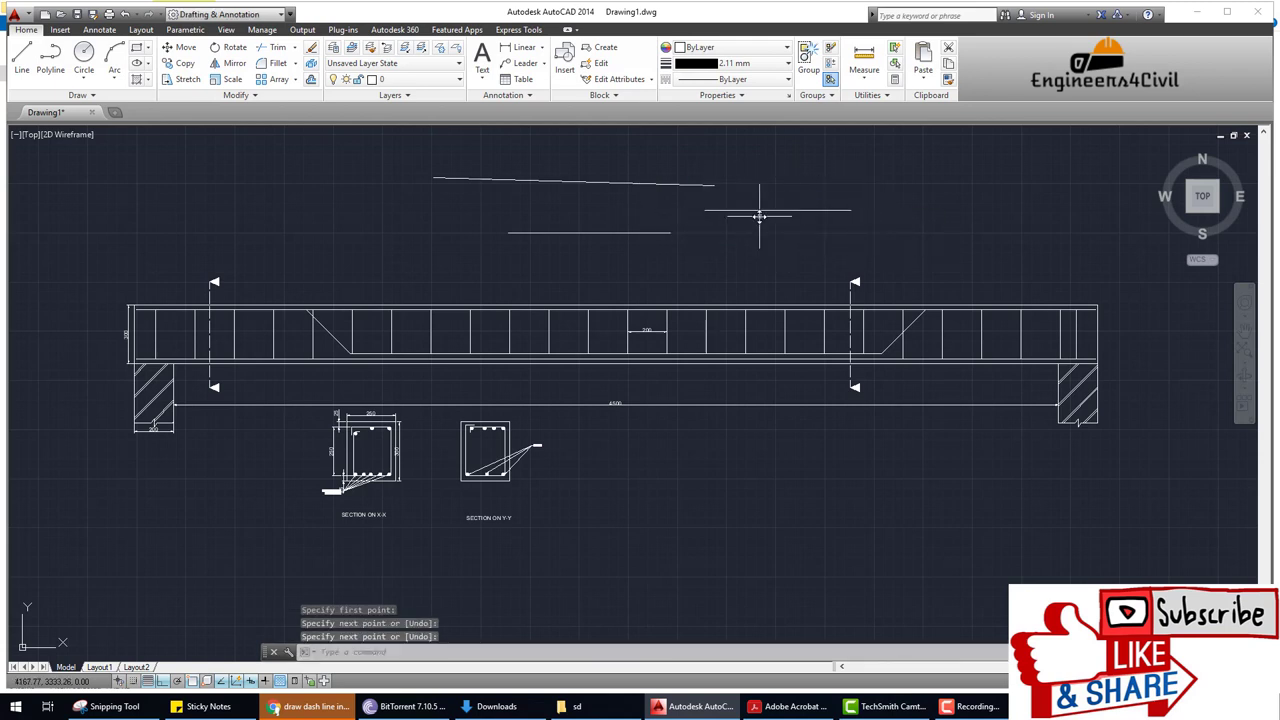
{"action": "scroll", "coordinate": [760, 216], "scroll_direction": "down", "scroll_amount": 2}
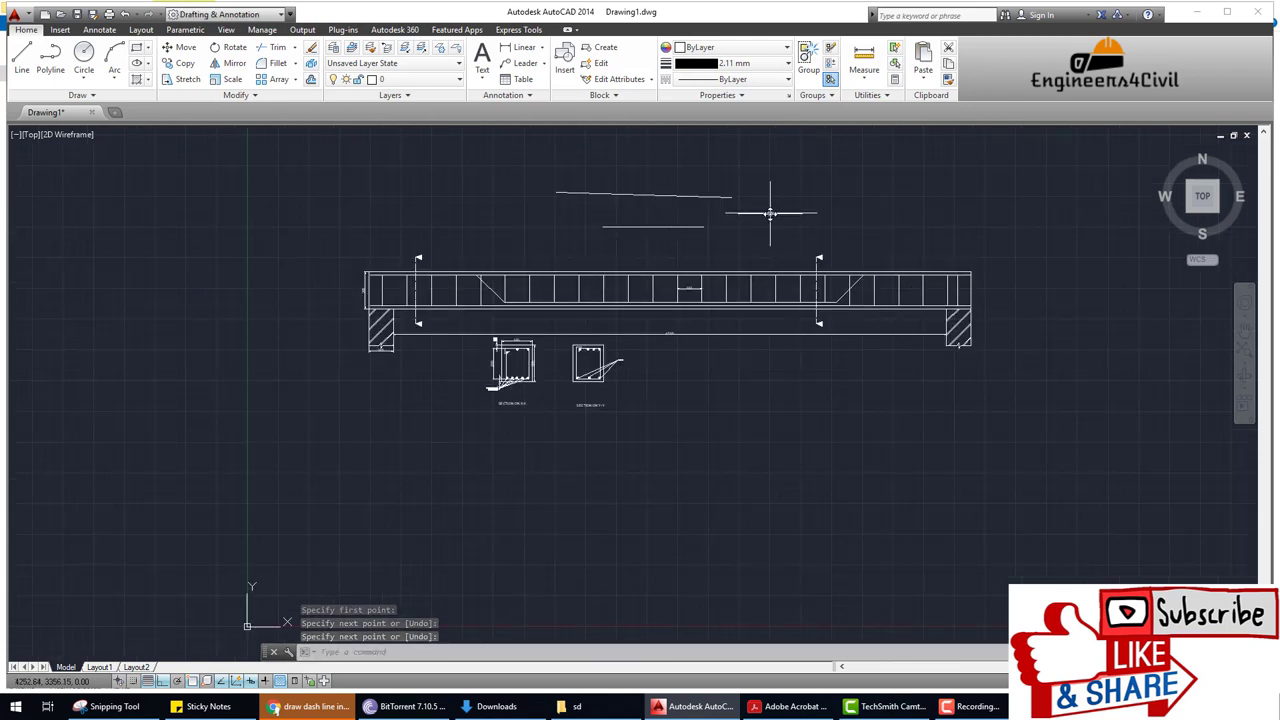
{"action": "scroll", "coordinate": [762, 216], "scroll_direction": "up", "scroll_amount": 2}
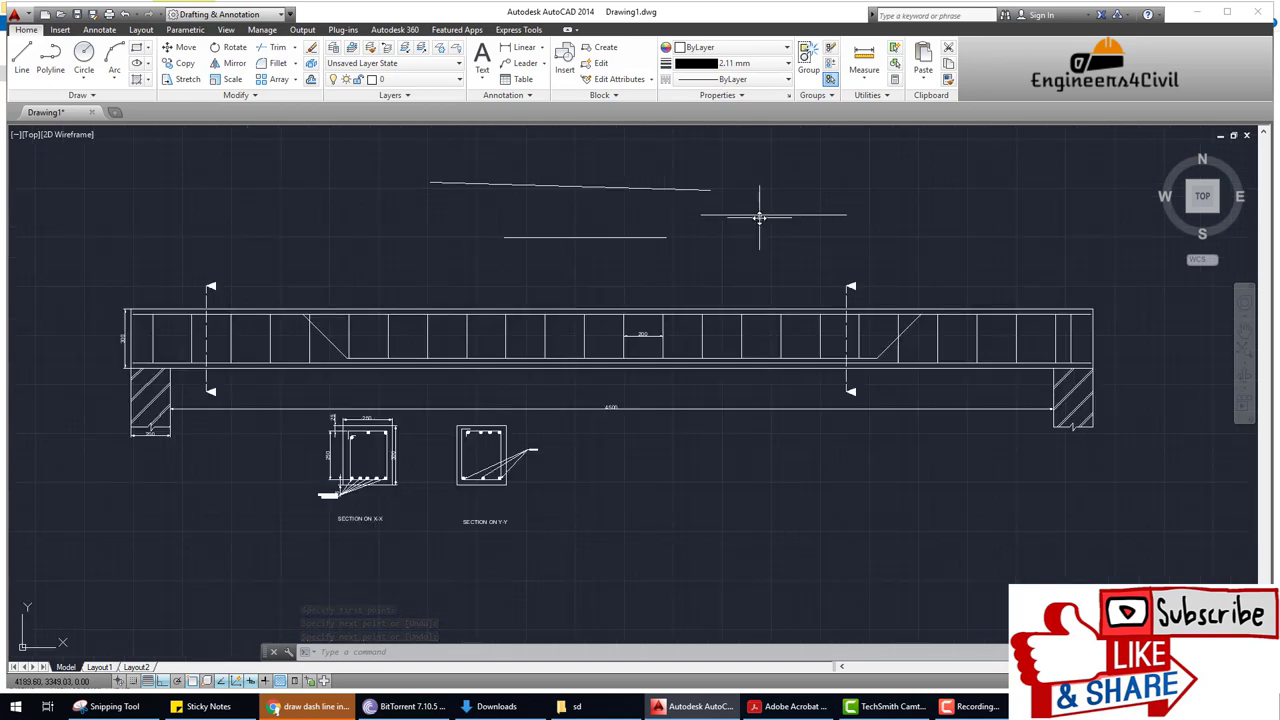
{"action": "key", "text": "ctrl+p"}
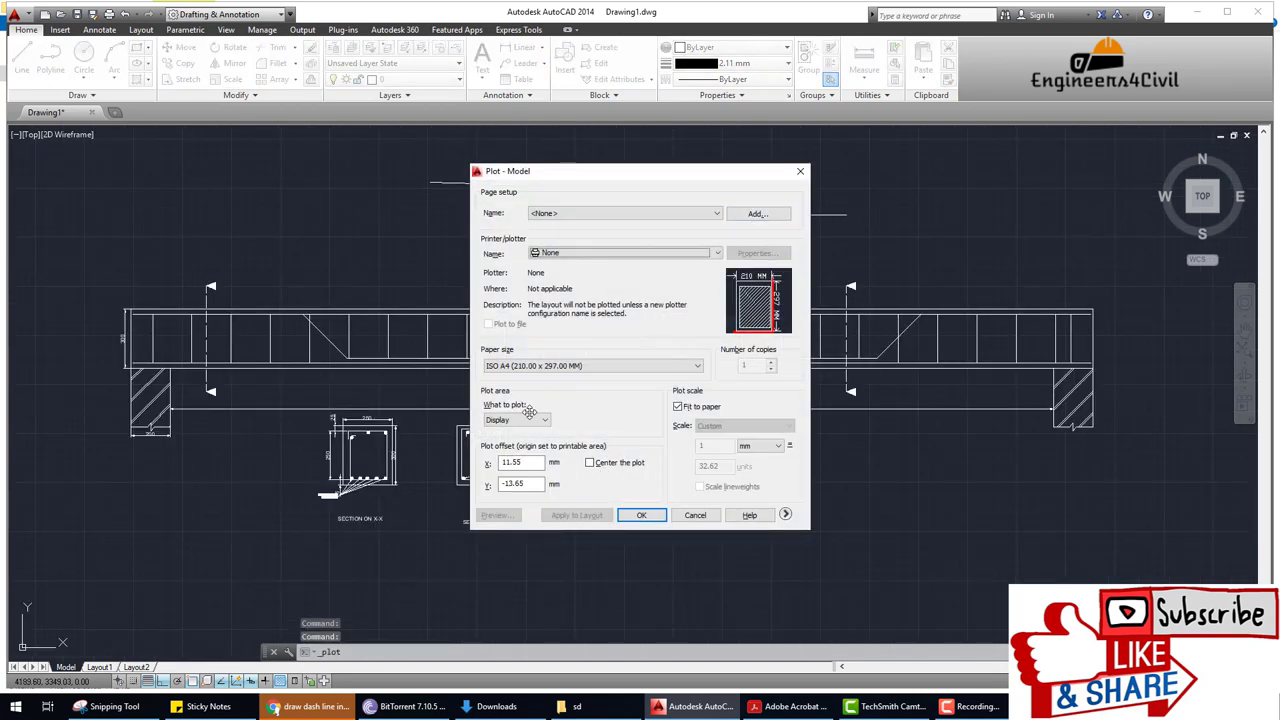
Set the plot to DWG To PDF.pc3 on ISO A4, plotting a window around the beam and sections.
{"action": "left_click", "coordinate": [573, 251]}
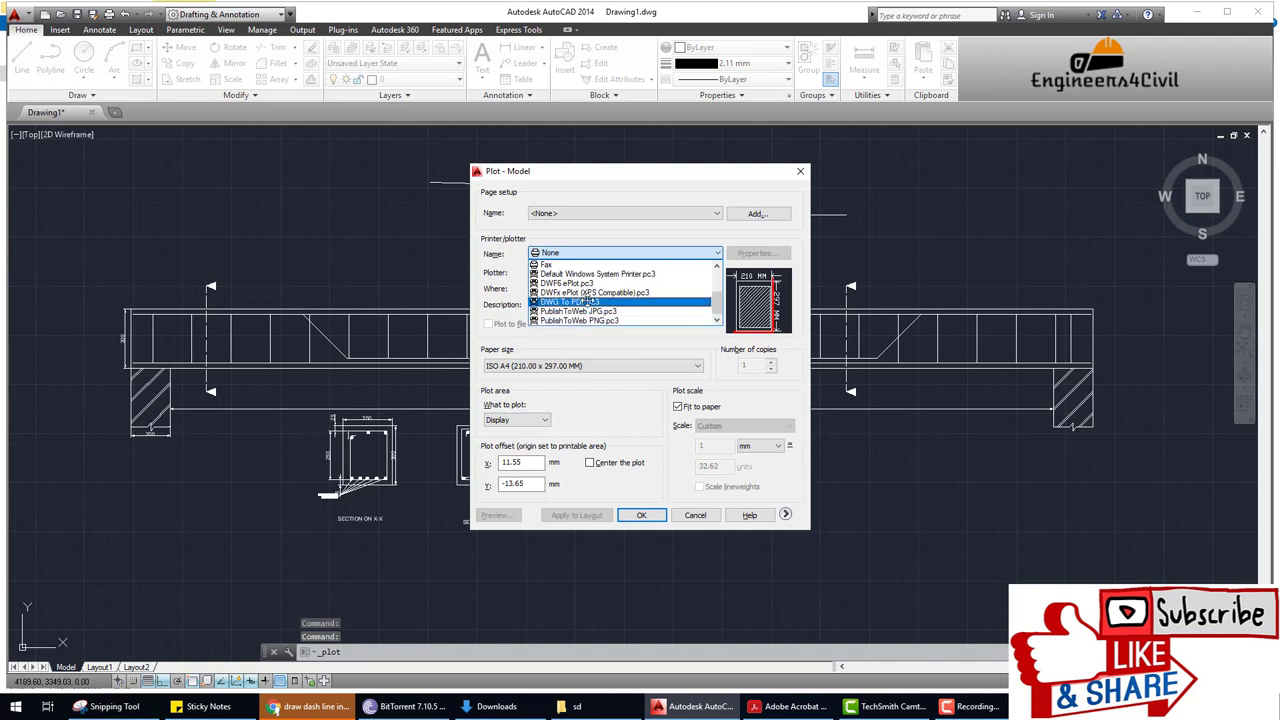
{"action": "left_click", "coordinate": [570, 301]}
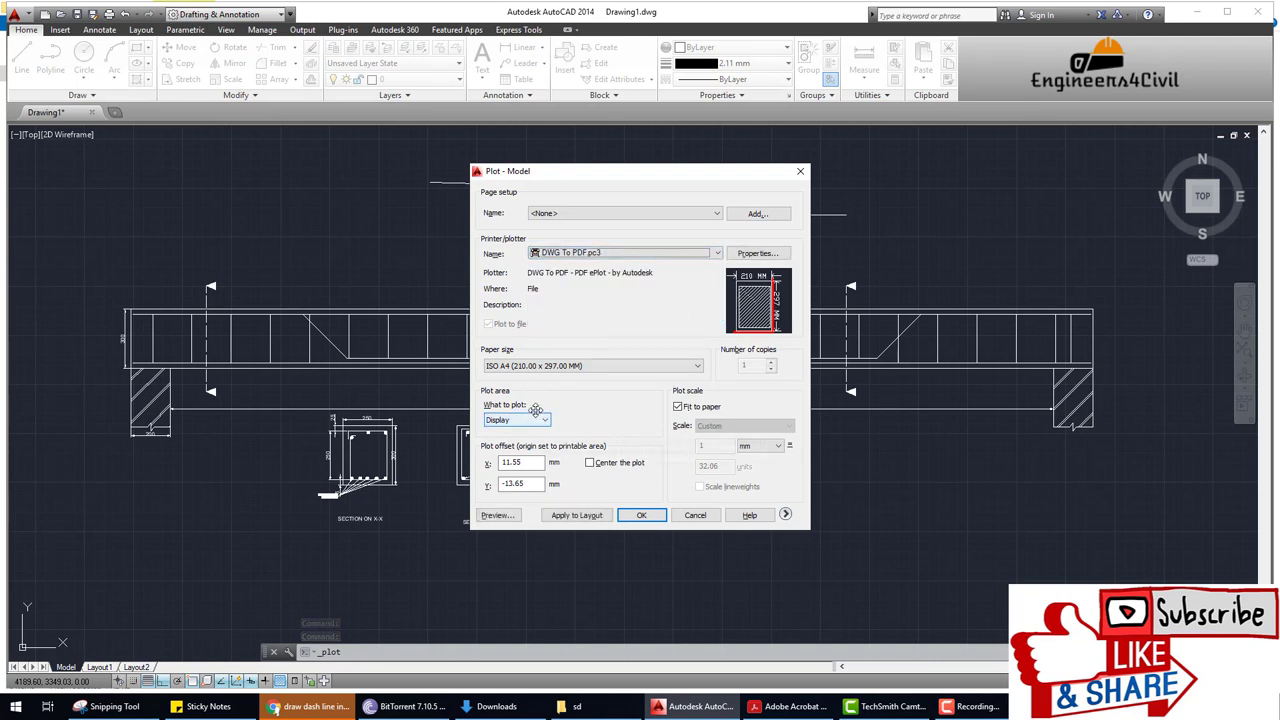
{"action": "left_click", "coordinate": [553, 365]}
{"action": "left_click", "coordinate": [553, 365]}
{"action": "left_click", "coordinate": [516, 420]}
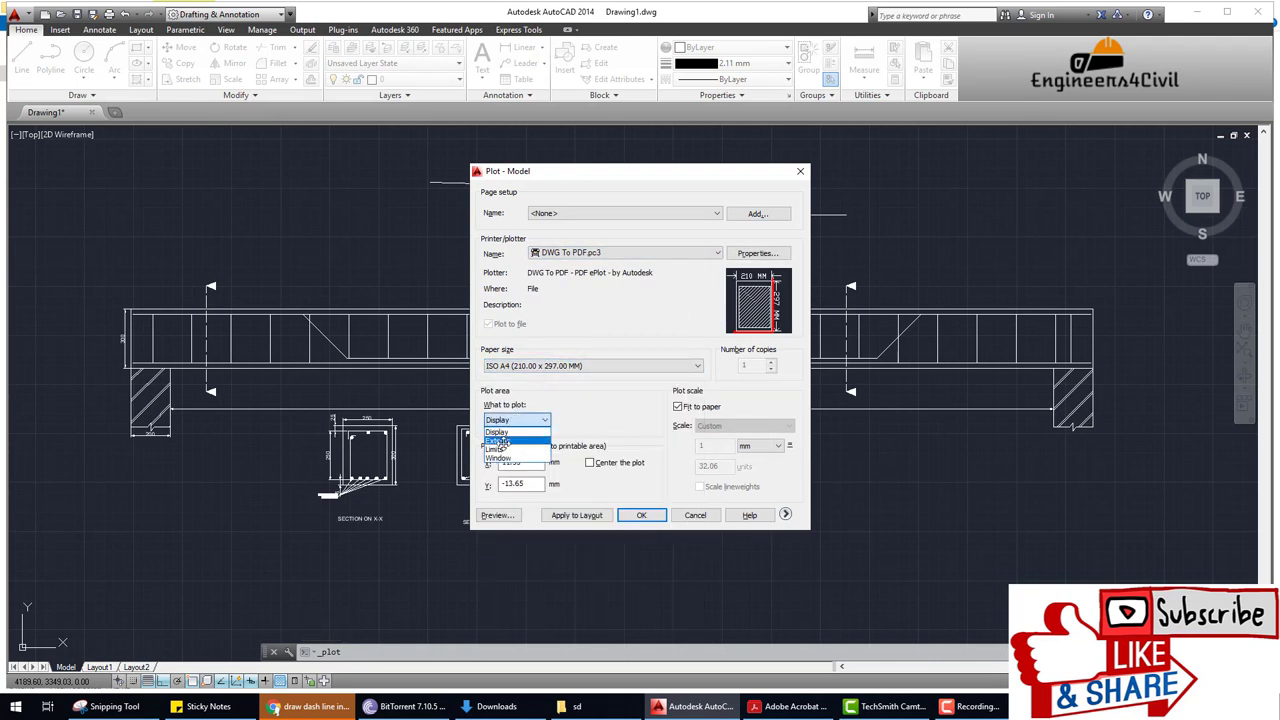
{"action": "left_click", "coordinate": [498, 455]}
{"action": "left_click", "coordinate": [357, 155]}
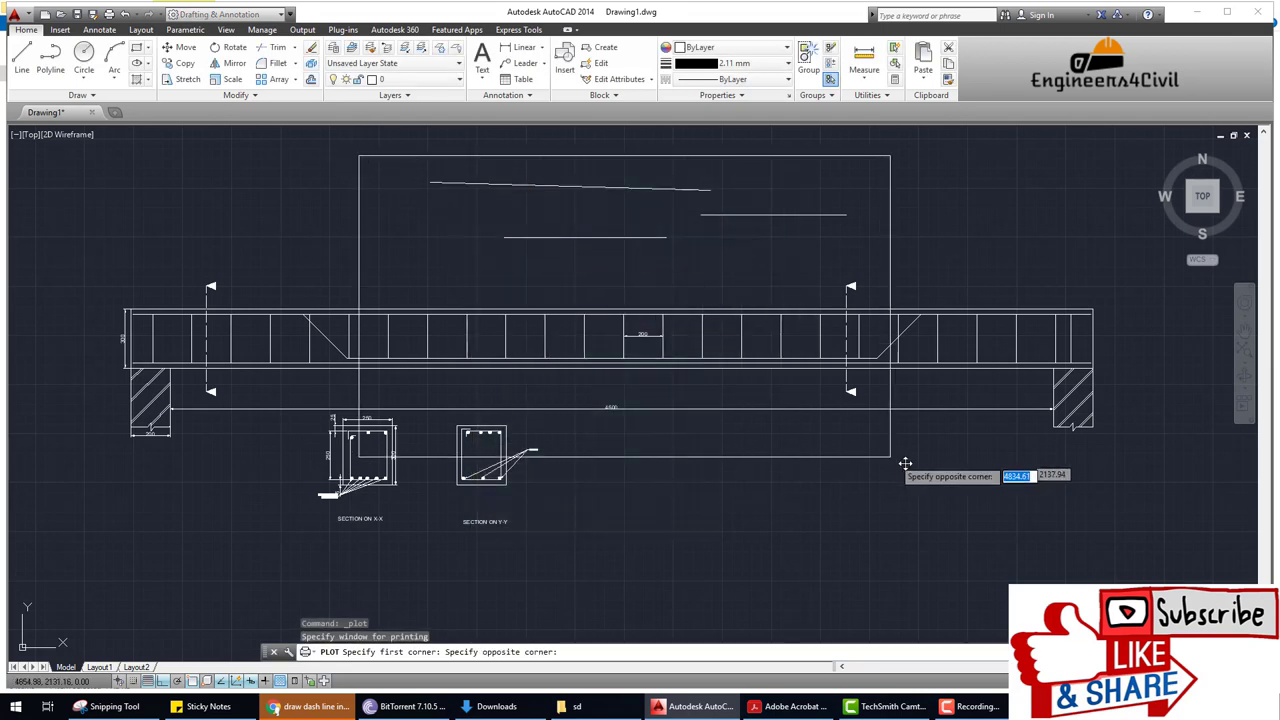
{"action": "left_click", "coordinate": [918, 478]}
Preview the A4 PDF plot, then close the preview and cancel without plotting.
{"action": "left_click", "coordinate": [498, 515]}
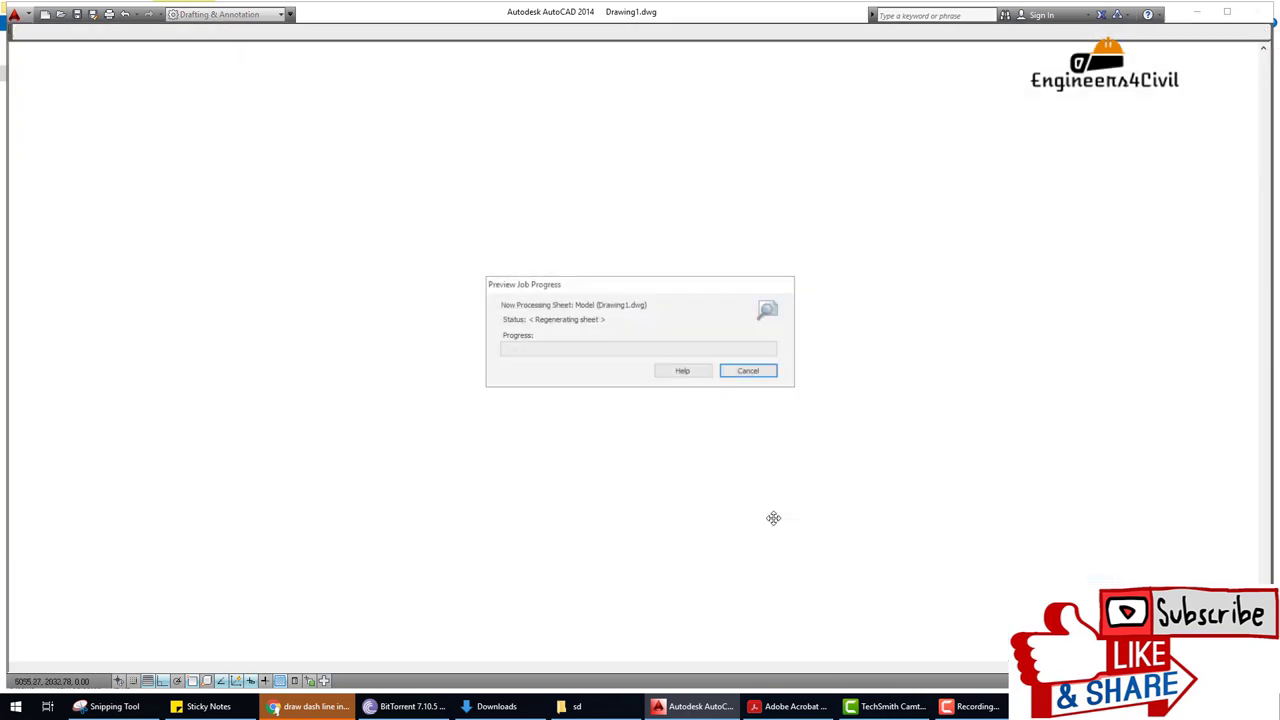
{"action": "scroll", "coordinate": [740, 449], "scroll_direction": "up", "scroll_amount": 1}
{"action": "scroll", "coordinate": [737, 449], "scroll_direction": "up", "scroll_amount": 1}
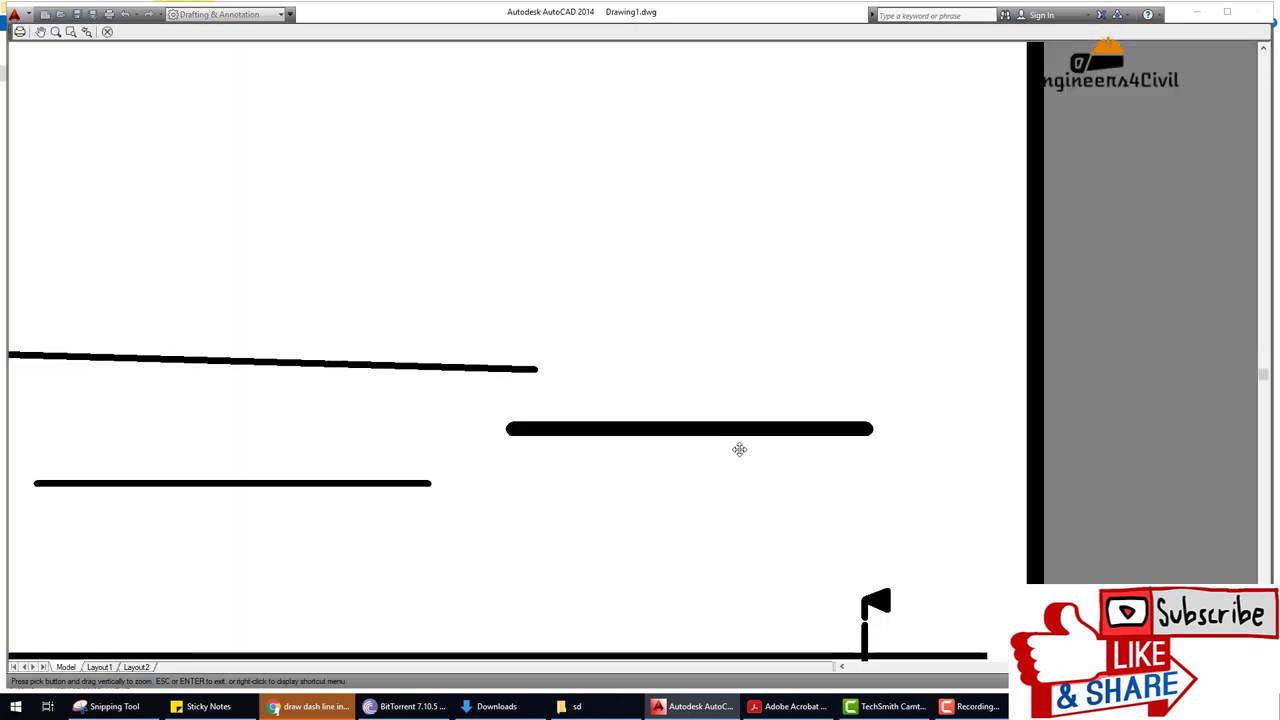
{"action": "scroll", "coordinate": [737, 449], "scroll_direction": "down", "scroll_amount": 2}
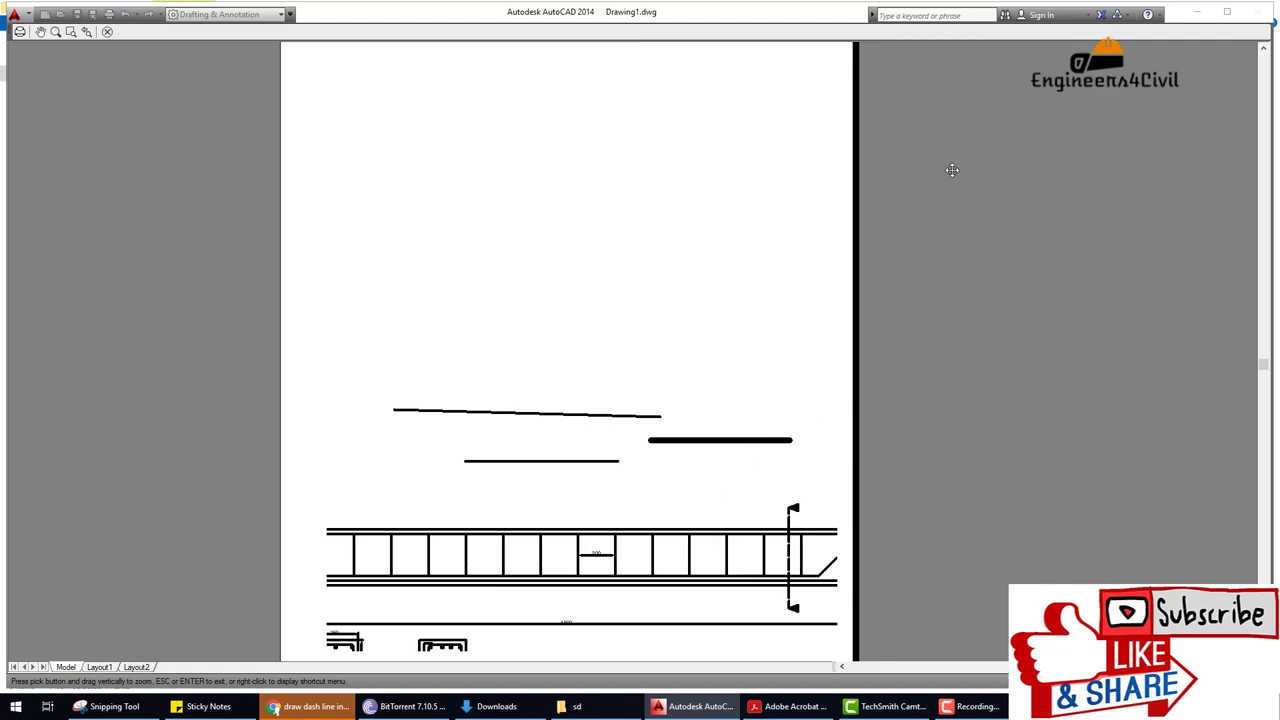
{"action": "key", "text": "Escape"}
{"action": "left_click", "coordinate": [714, 516]}
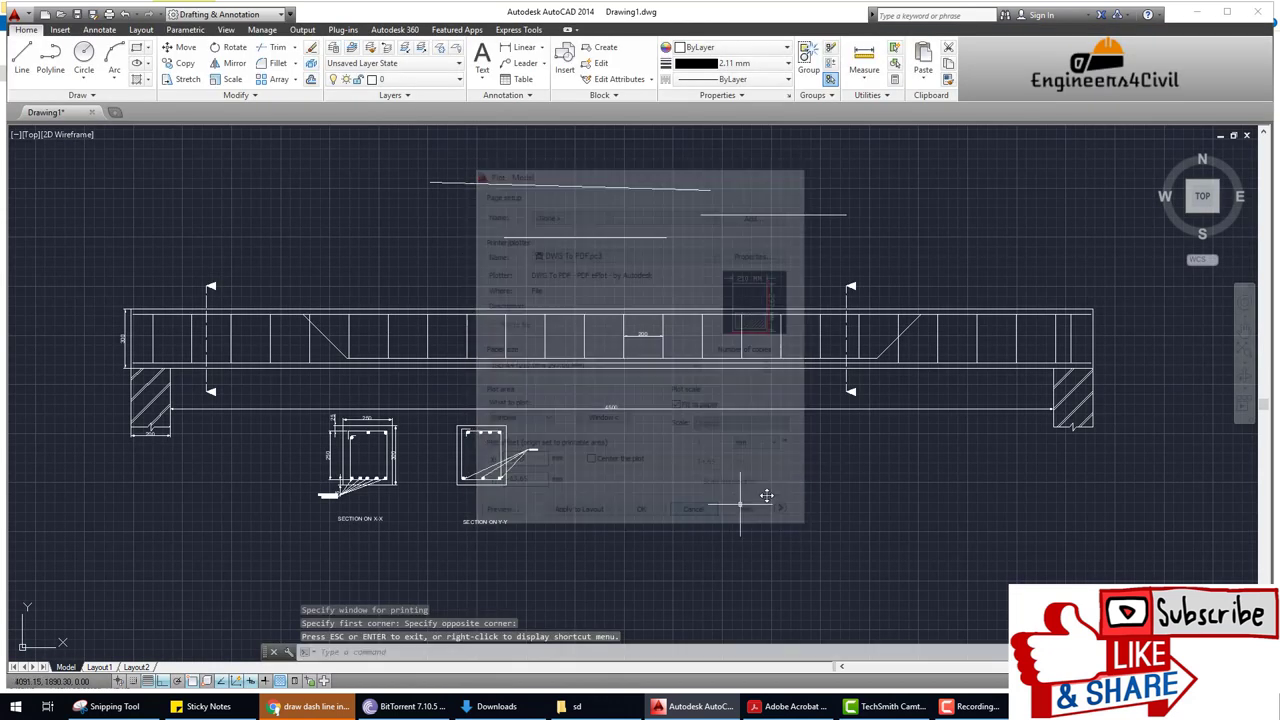
{"action": "scroll", "coordinate": [740, 480], "scroll_direction": "down", "scroll_amount": 2}
{"action": "scroll", "coordinate": [740, 464], "scroll_direction": "up", "scroll_amount": 2}
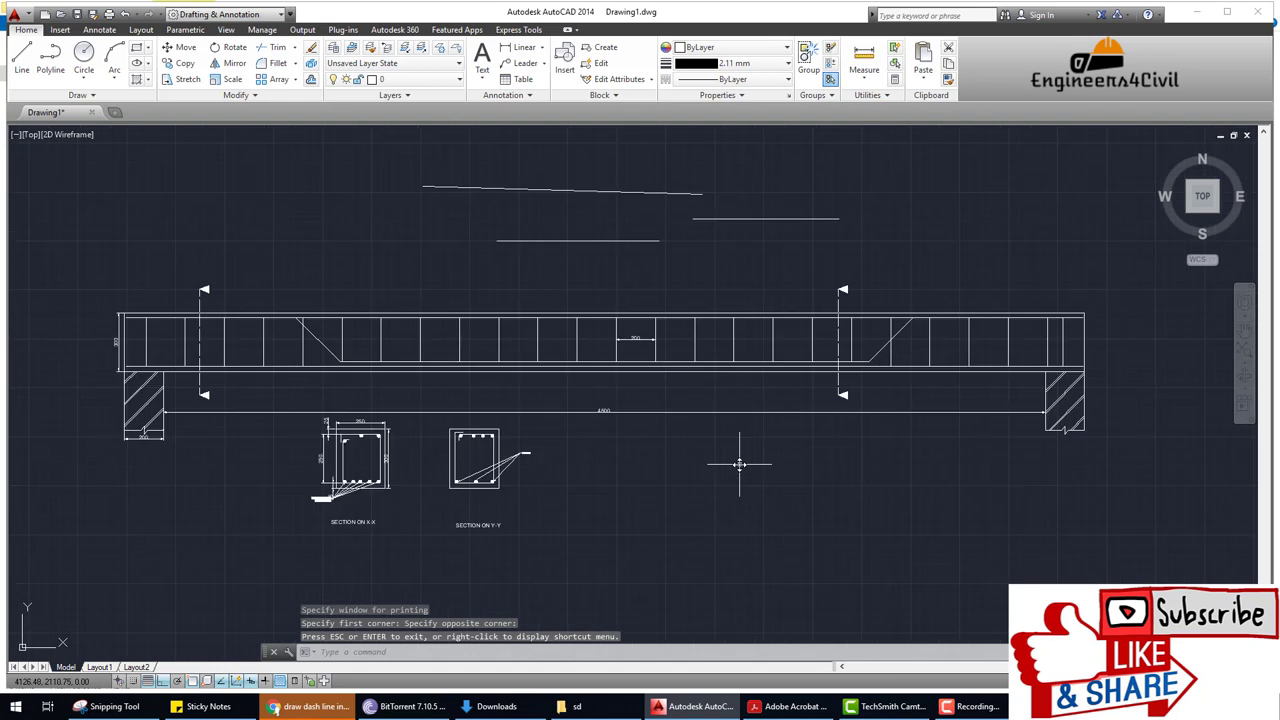
{"action": "type", "text": "E"}
Erase the three test lines above the beam with a crossing window.
{"action": "key", "text": "Return"}
{"action": "key", "text": "Escape"}
{"action": "type", "text": "ERAQ"}
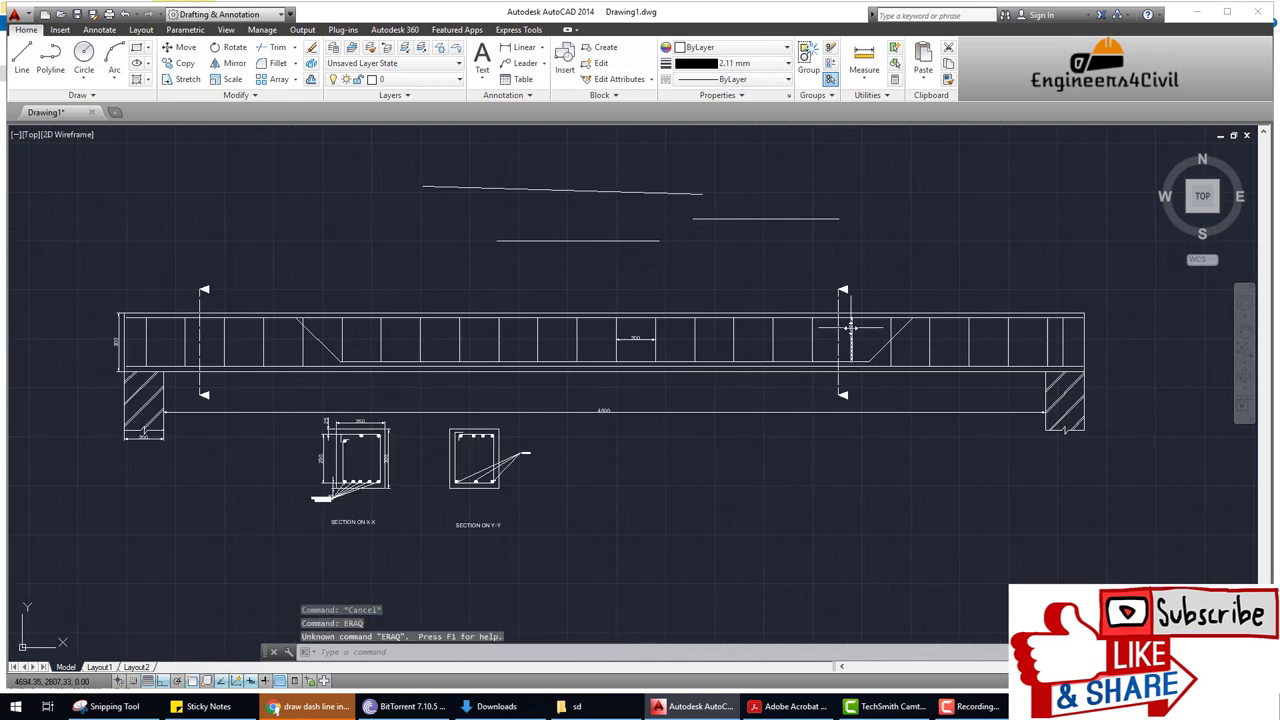
{"action": "key", "text": "Escape"}
{"action": "key", "text": "Return"}
{"action": "left_click", "coordinate": [840, 274]}
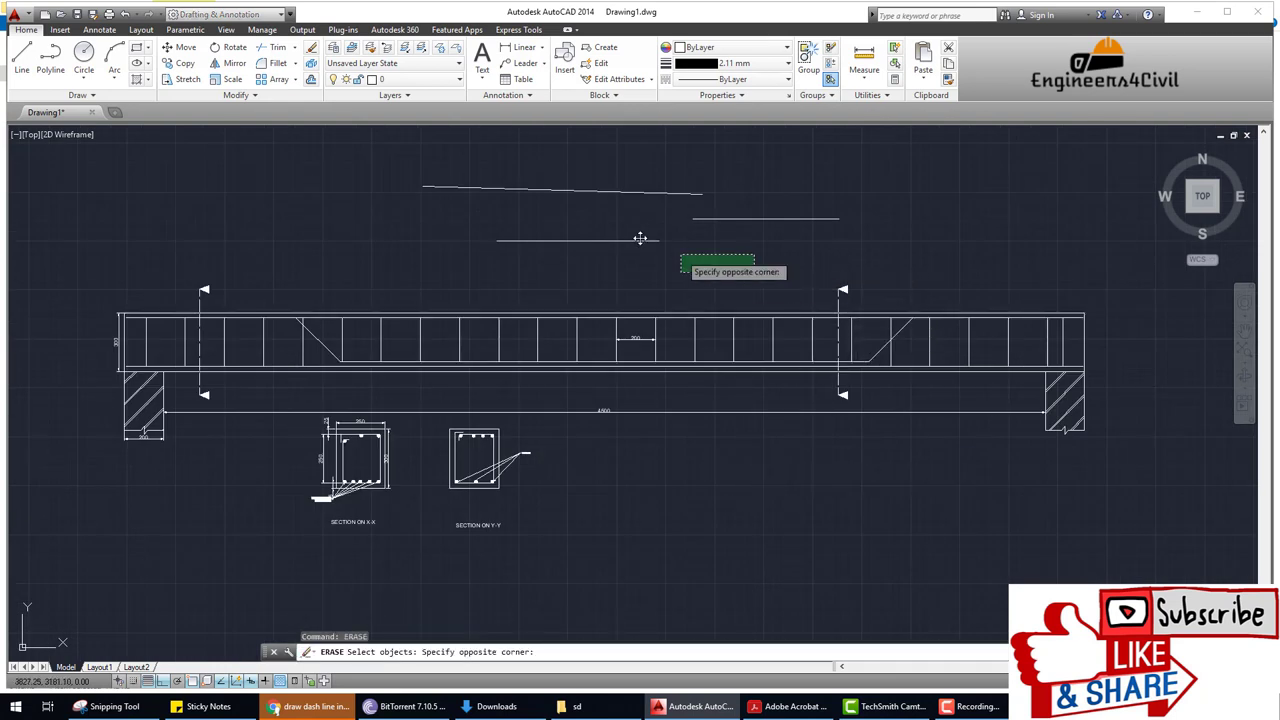
{"action": "left_click", "coordinate": [422, 156]}
{"action": "scroll", "coordinate": [652, 232], "scroll_direction": "down", "scroll_amount": 2}
{"action": "scroll", "coordinate": [652, 232], "scroll_direction": "down", "scroll_amount": 2}
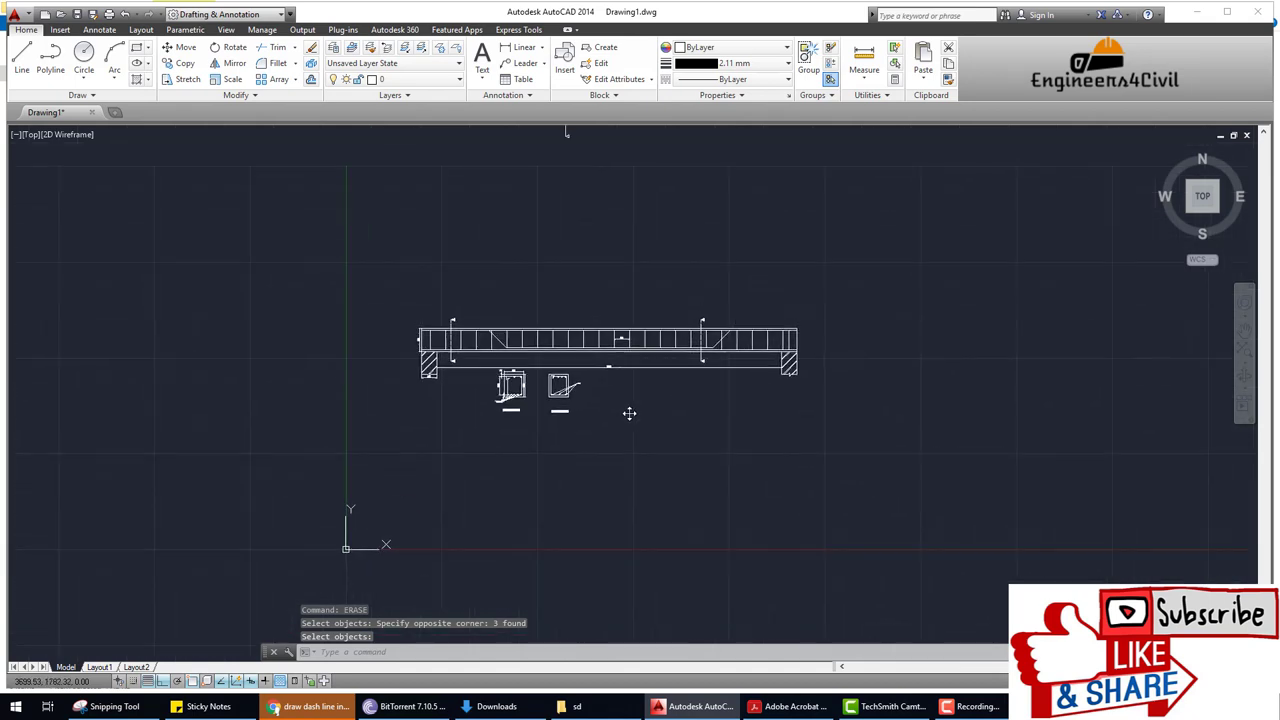
{"action": "scroll", "coordinate": [589, 294], "scroll_direction": "up", "scroll_amount": 2}
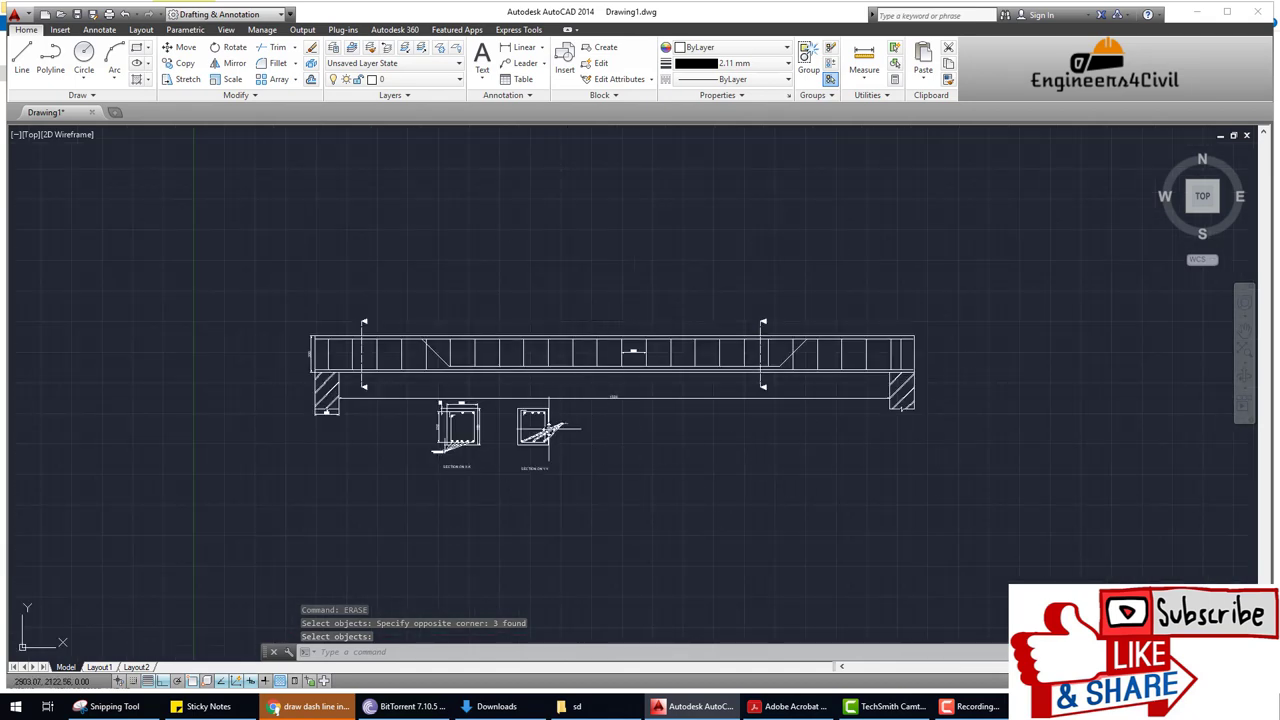
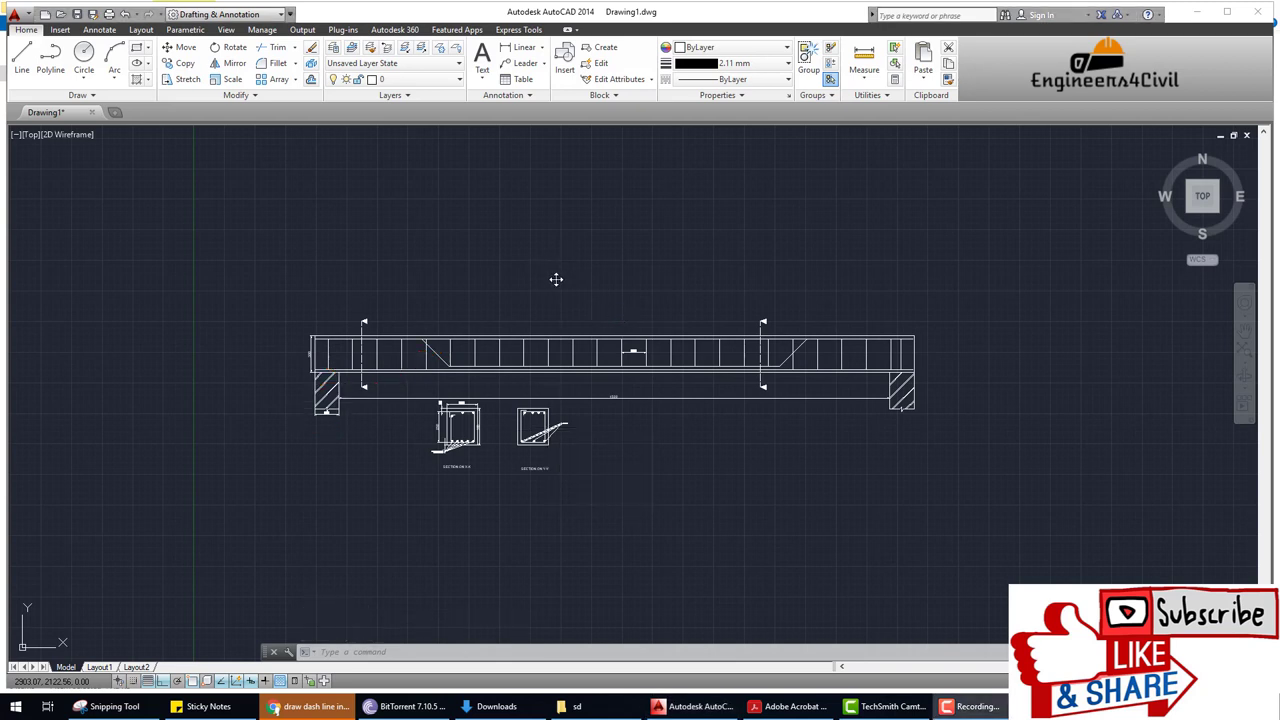
Create the new layers BEAM and STEEL in the Layer Properties Manager.
{"action": "left_click", "coordinate": [575, 276]}
{"action": "key", "text": "Escape"}
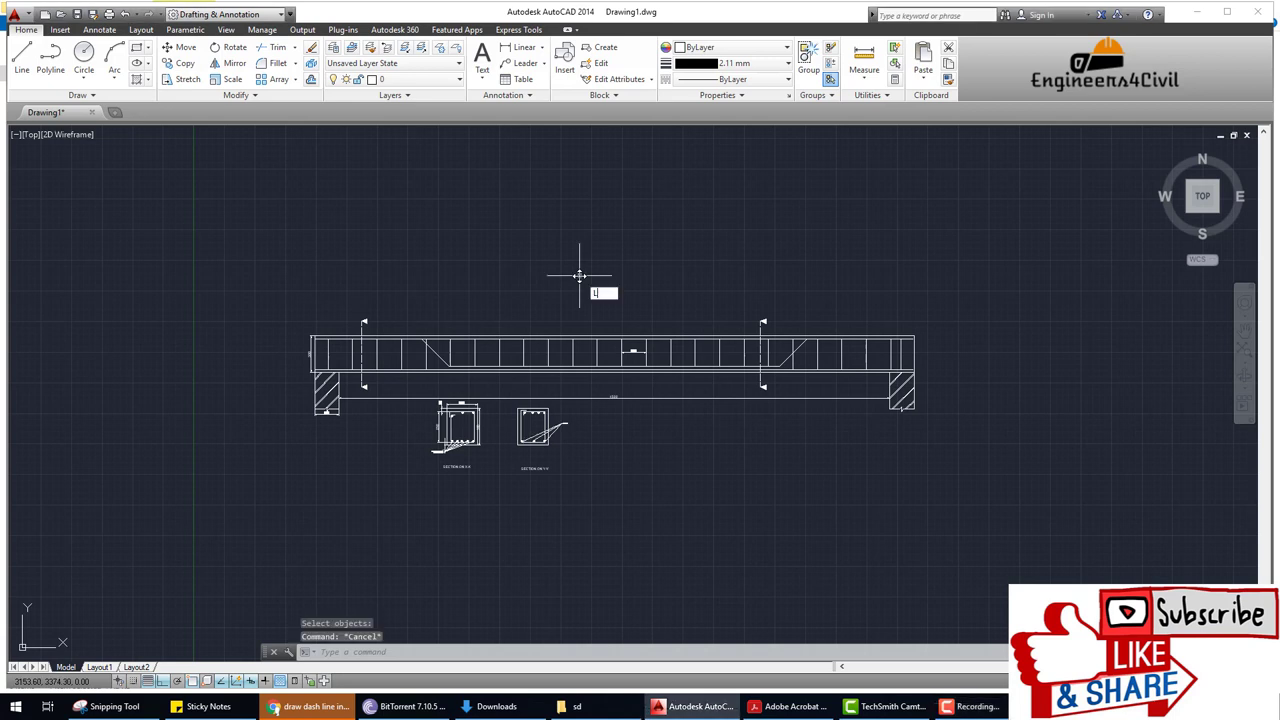
{"action": "type", "text": "la"}
{"action": "key", "text": "Return"}
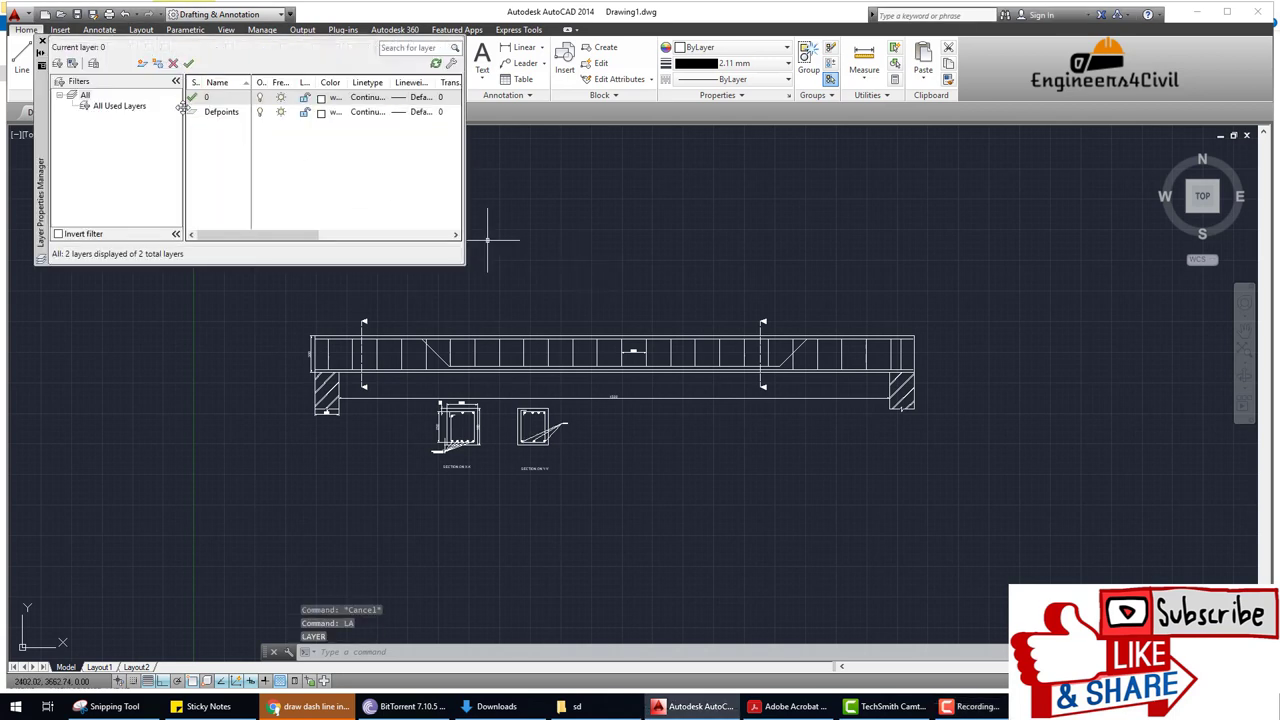
{"action": "key", "text": "alt+n"}
{"action": "type", "text": "BEAM"}
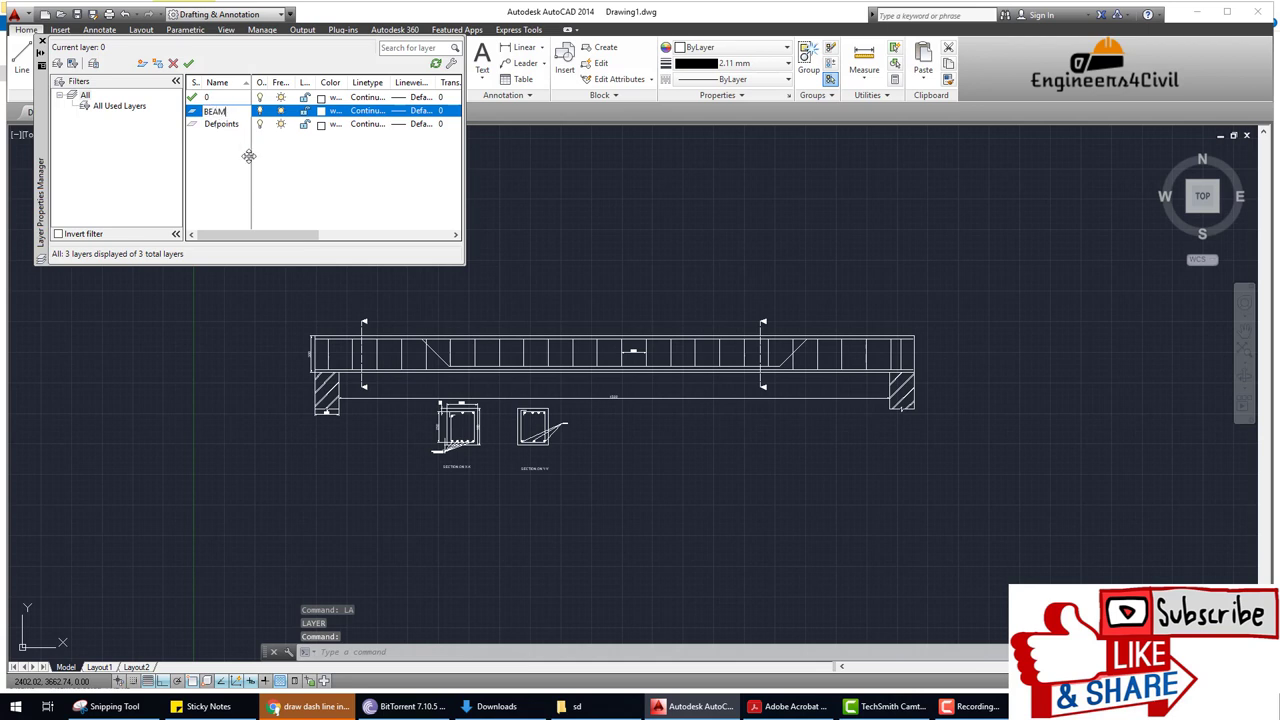
{"action": "left_click", "coordinate": [143, 60]}
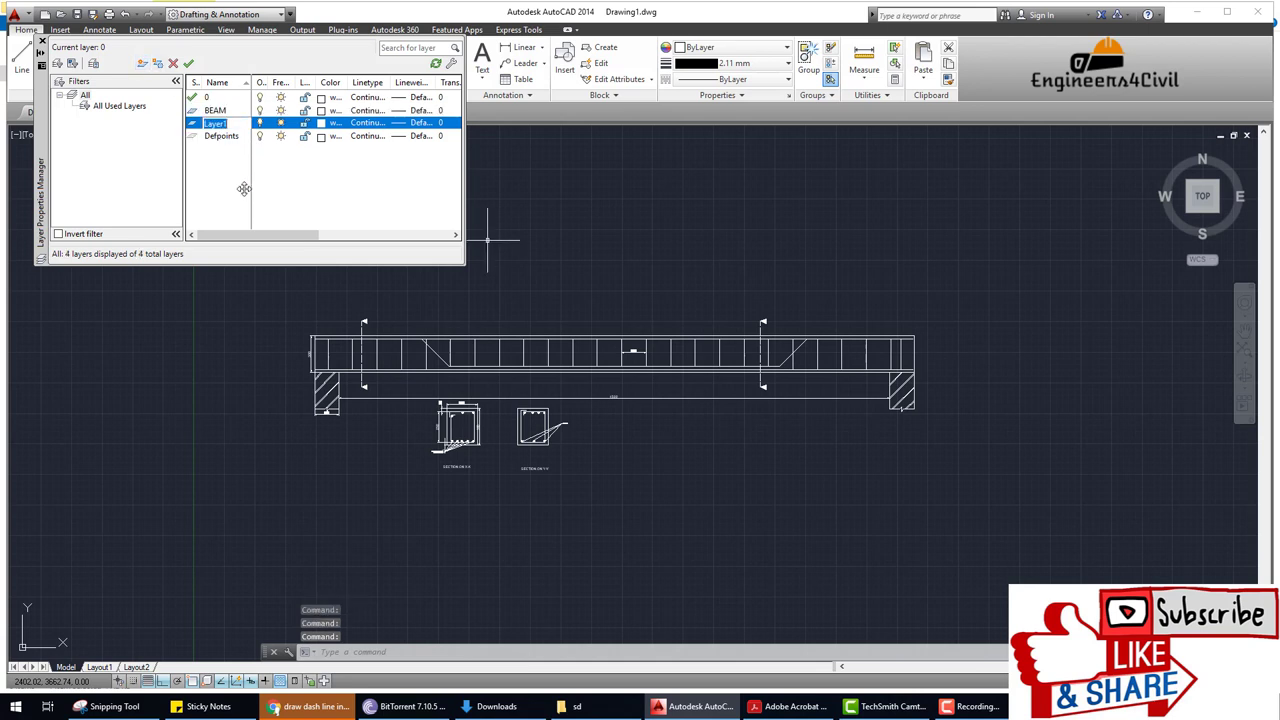
{"action": "type", "text": "EL"}
Add two more layers named SUPPORT and TXT.
{"action": "left_click", "coordinate": [141, 62]}
{"action": "type", "text": "SU"}
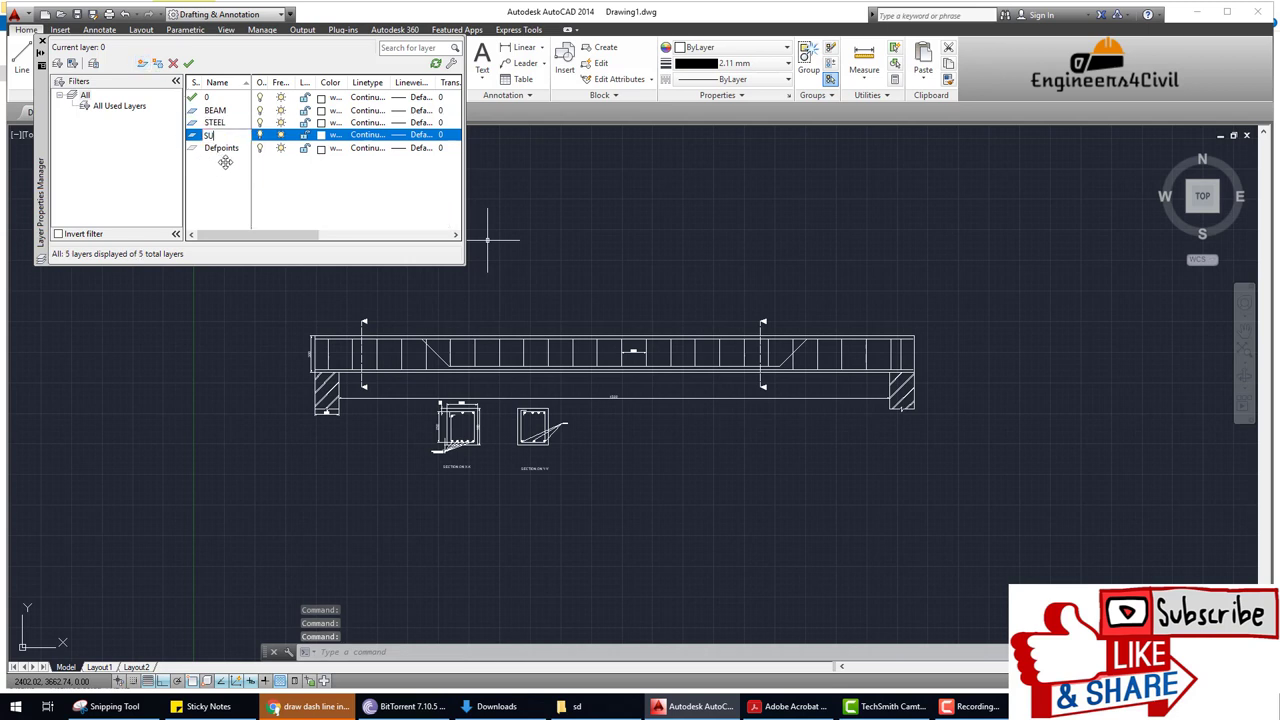
{"action": "type", "text": "PPORT"}
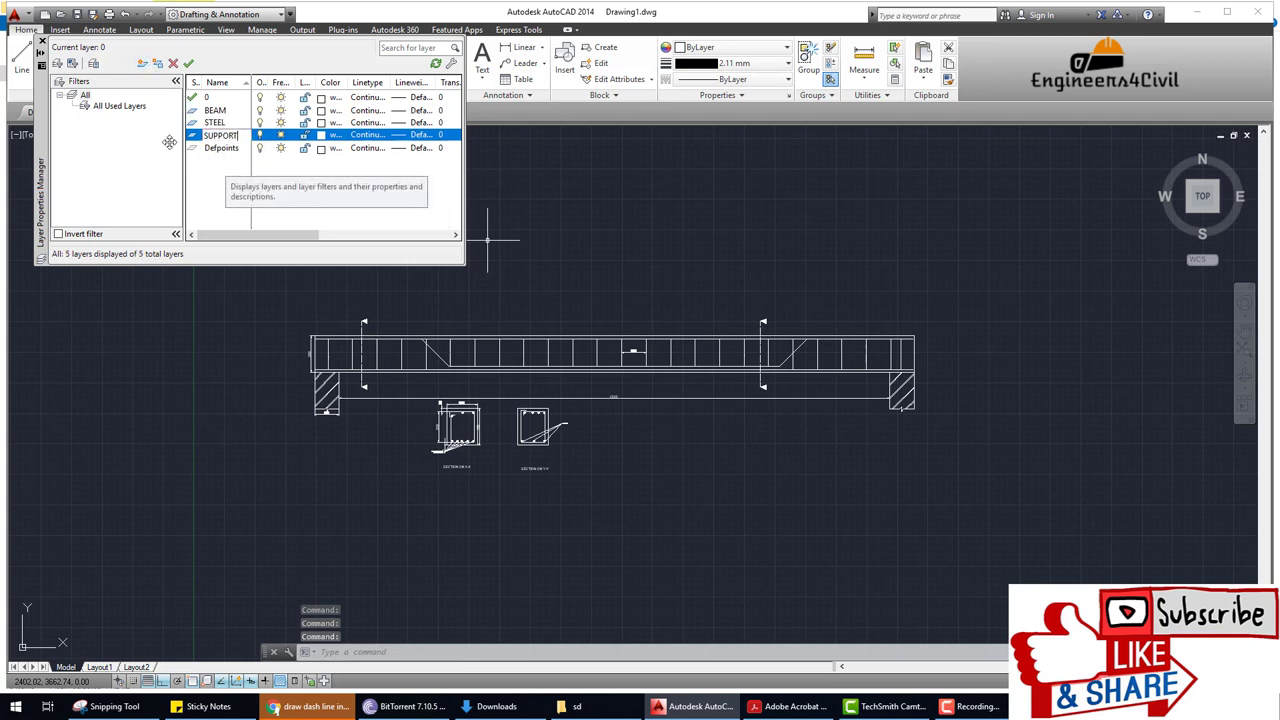
{"action": "key", "text": "Return"}
{"action": "left_click", "coordinate": [141, 65]}
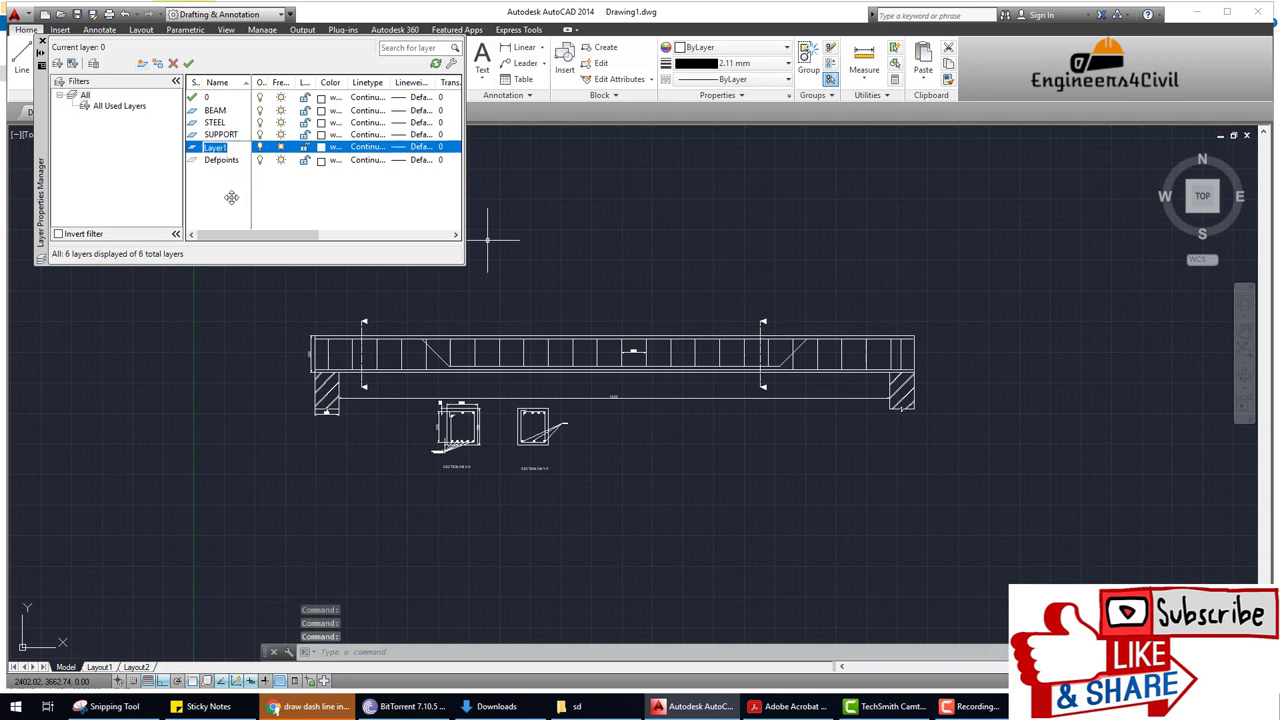
{"action": "type", "text": "TXT"}
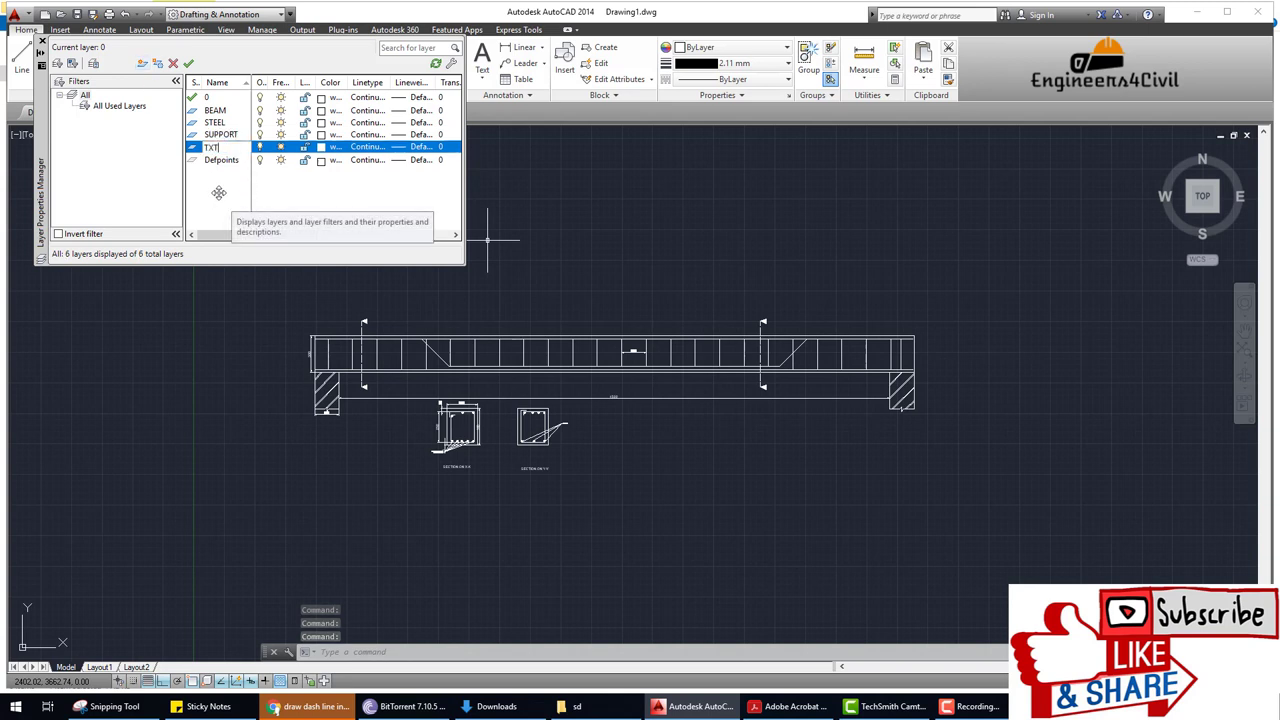
{"action": "key", "text": "Return"}
Colour the BEAM layer red (10) and the STEEL layer yellow (50).
{"action": "left_click", "coordinate": [320, 110]}
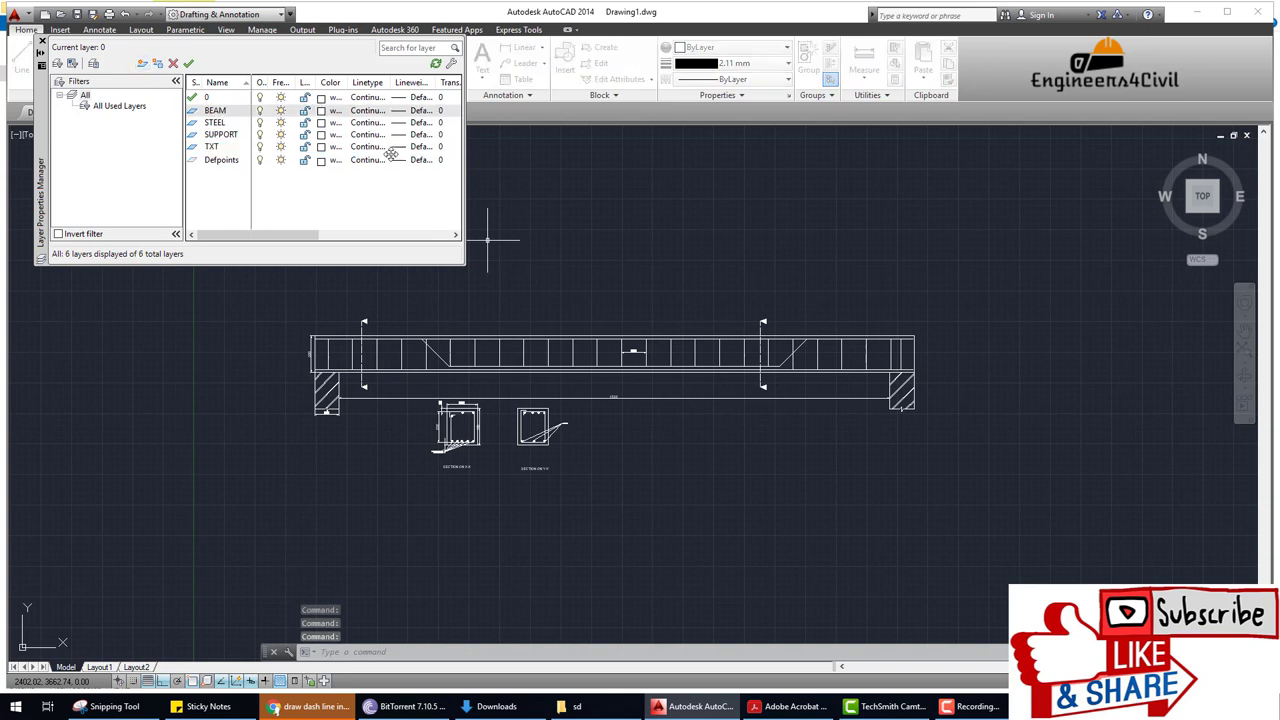
{"action": "left_click", "coordinate": [534, 309]}
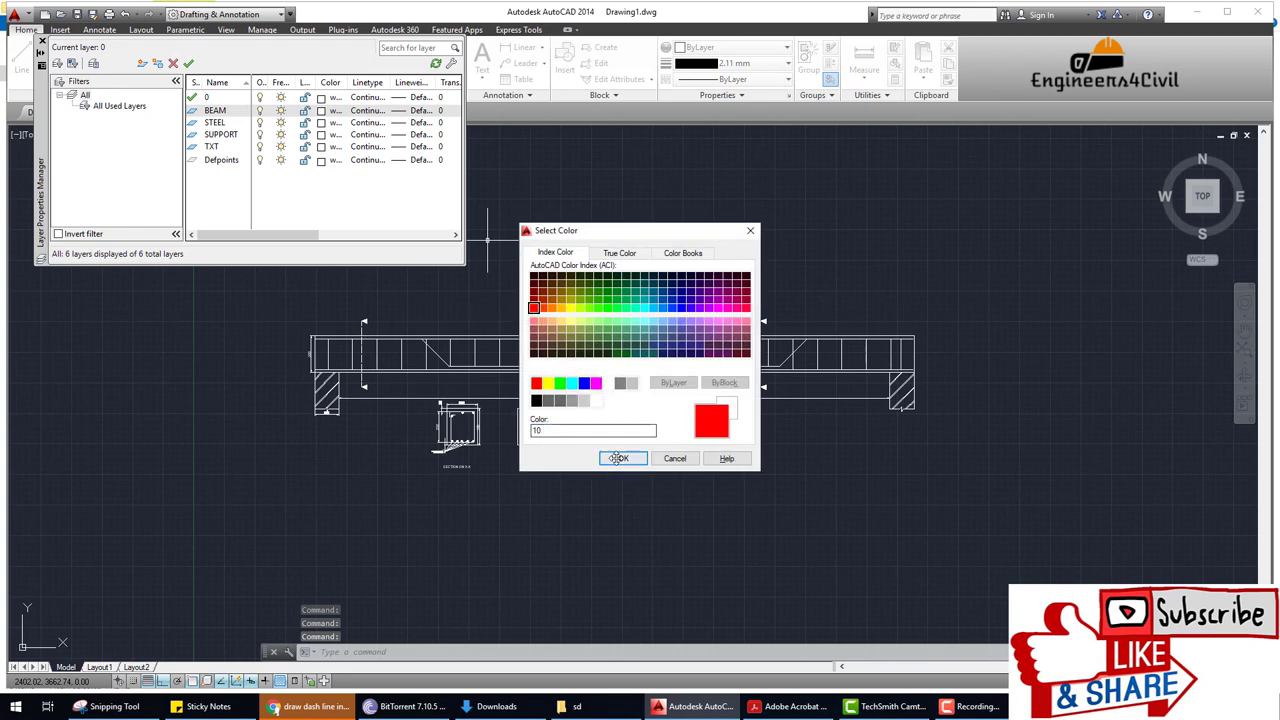
{"action": "left_click", "coordinate": [622, 458]}
{"action": "left_click", "coordinate": [320, 122]}
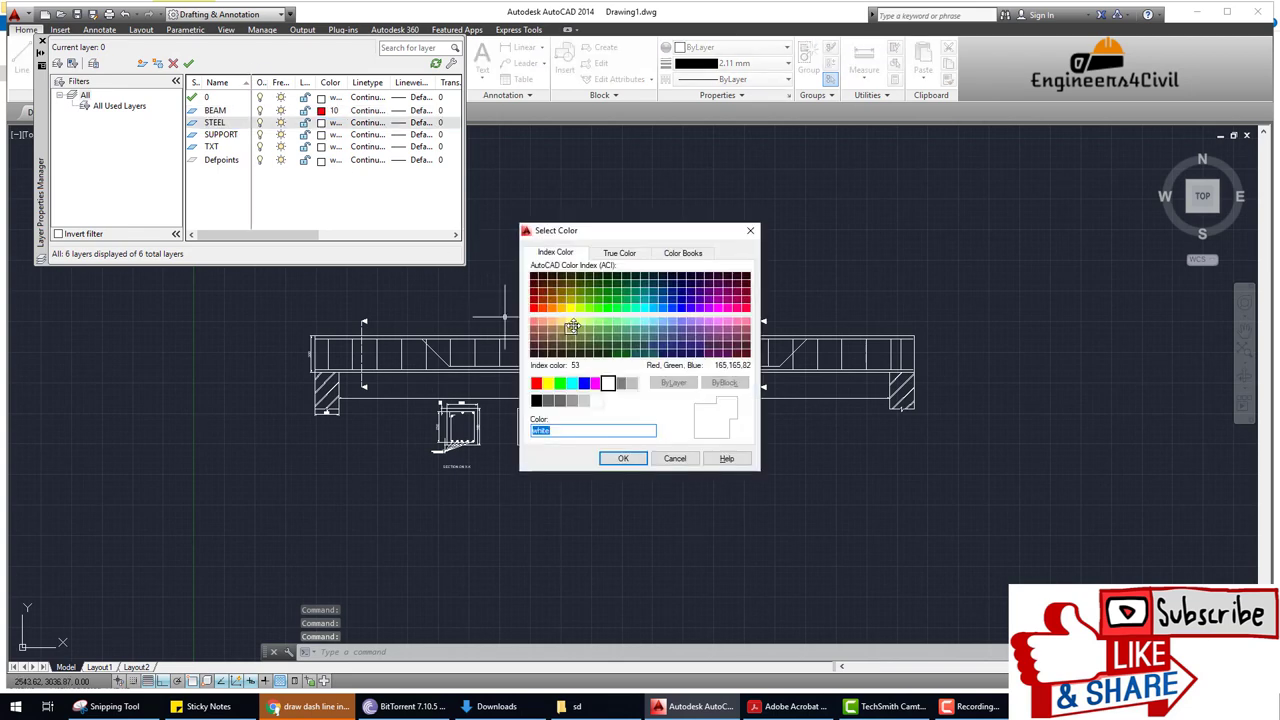
{"action": "left_click", "coordinate": [625, 458]}
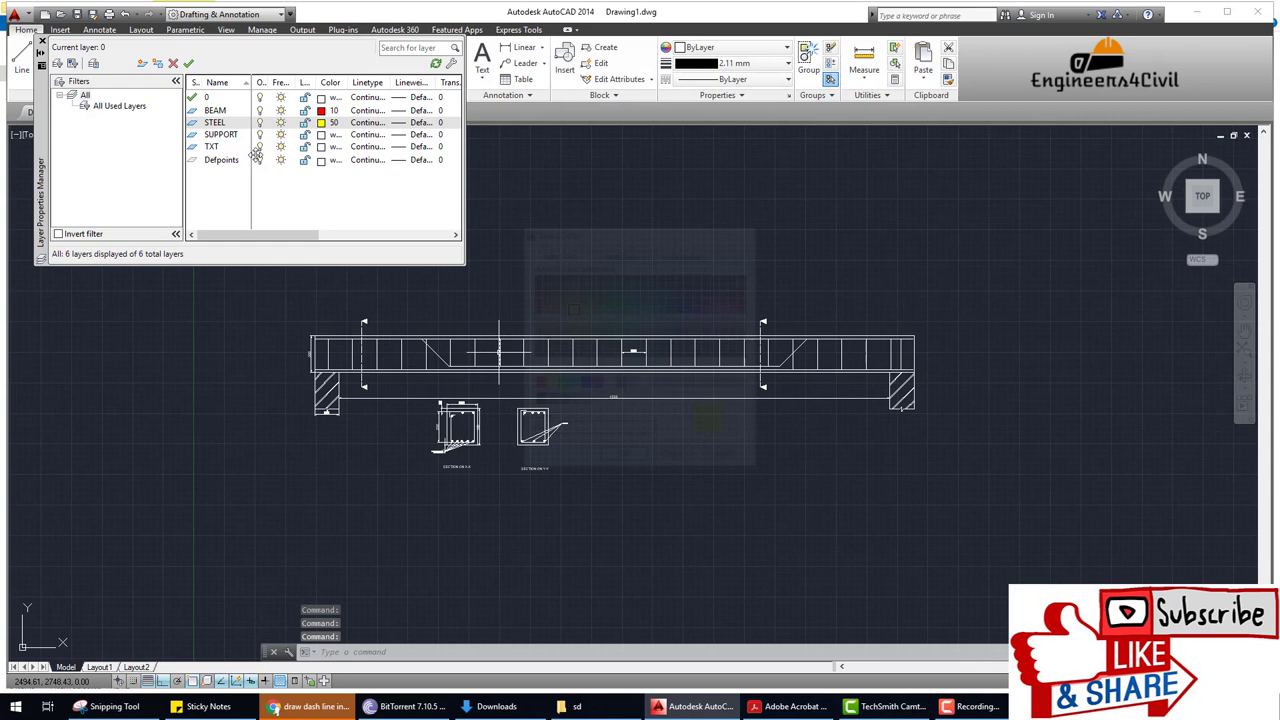
Colour SUPPORT green (114) and TXT magenta (210), then make BEAM current.
{"action": "left_click", "coordinate": [320, 134]}
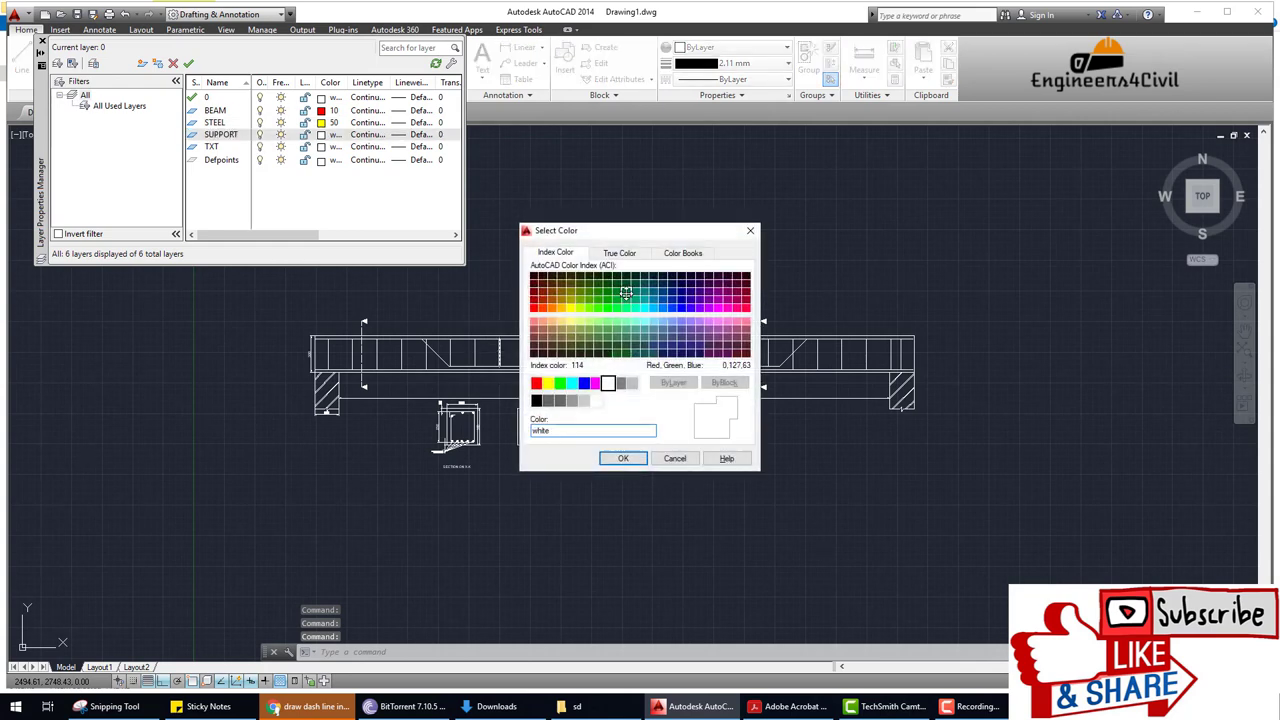
{"action": "left_click", "coordinate": [625, 292]}
{"action": "left_click", "coordinate": [622, 458]}
{"action": "left_click", "coordinate": [320, 146]}
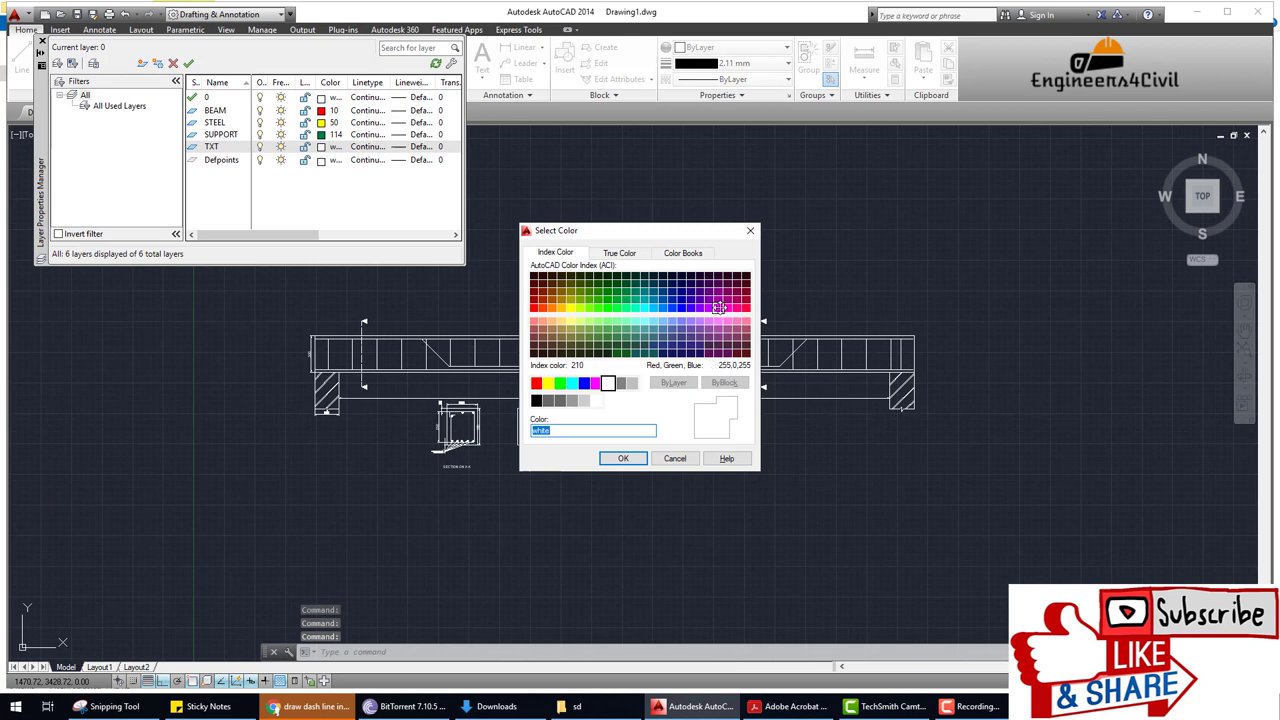
{"action": "type", "text": "200"}
{"action": "left_click", "coordinate": [717, 308]}
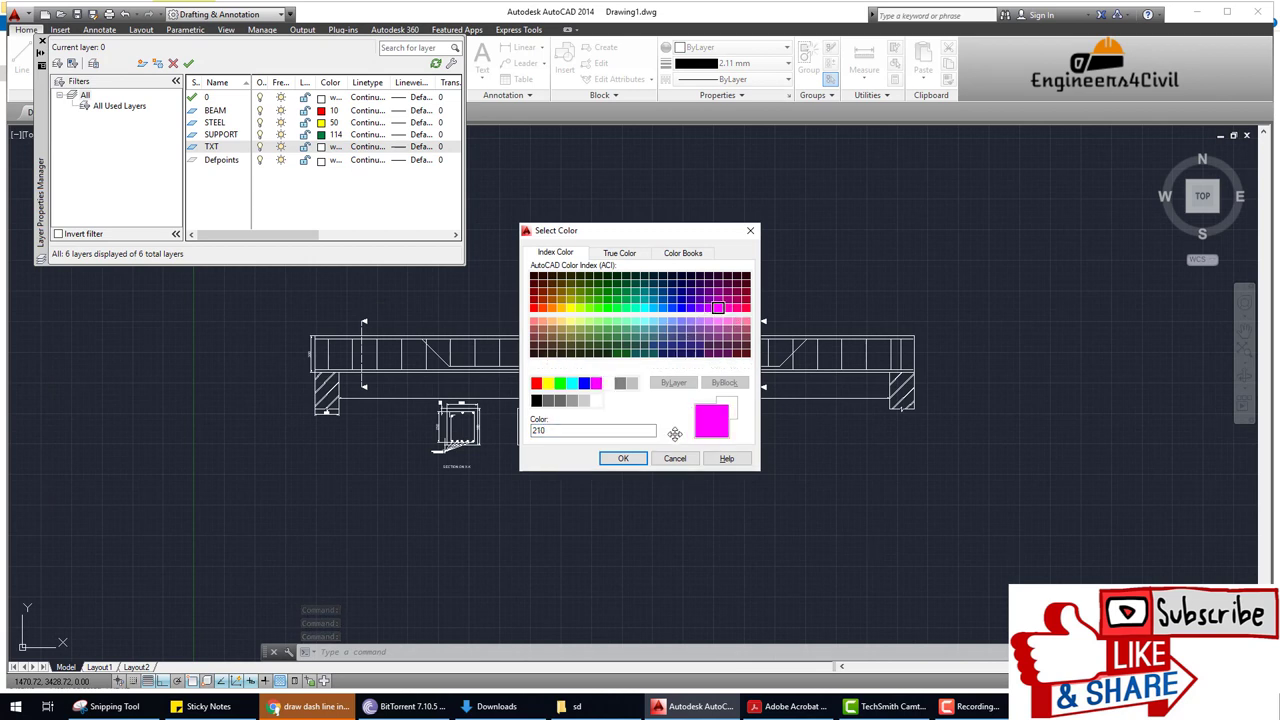
{"action": "left_click", "coordinate": [621, 458]}
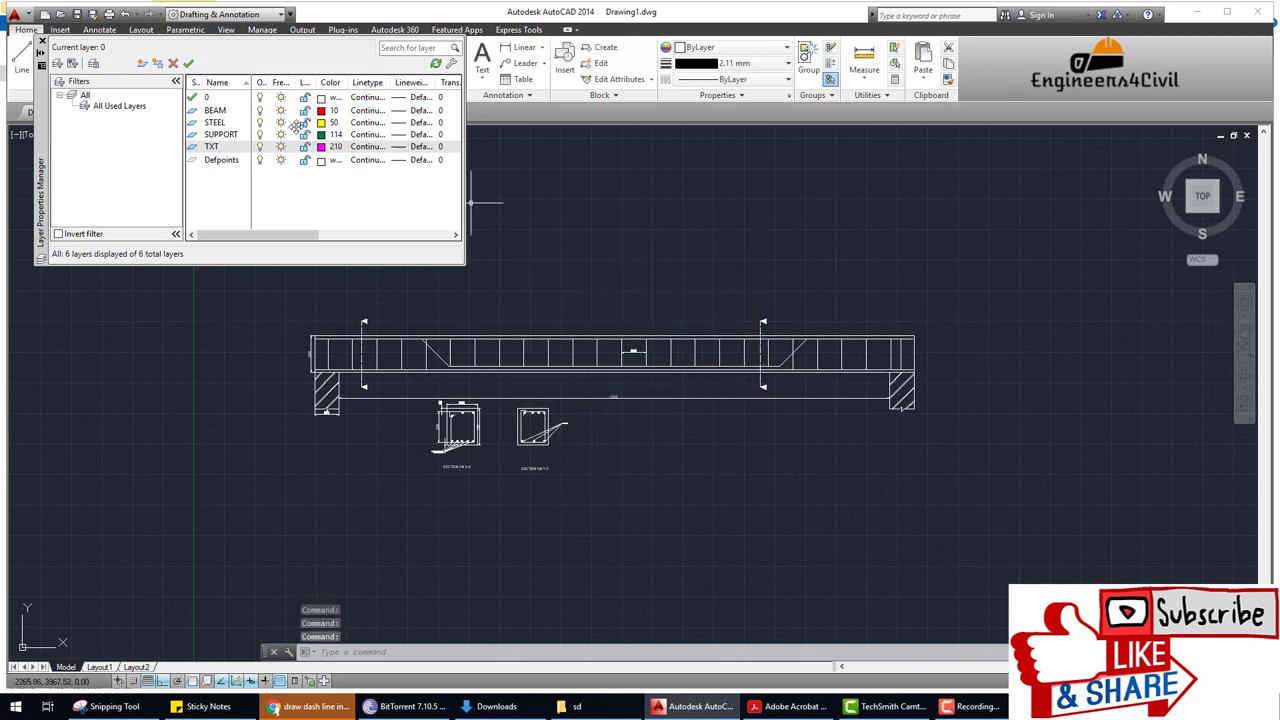
{"action": "double_click", "coordinate": [212, 109]}
{"action": "type", "text": "L"}
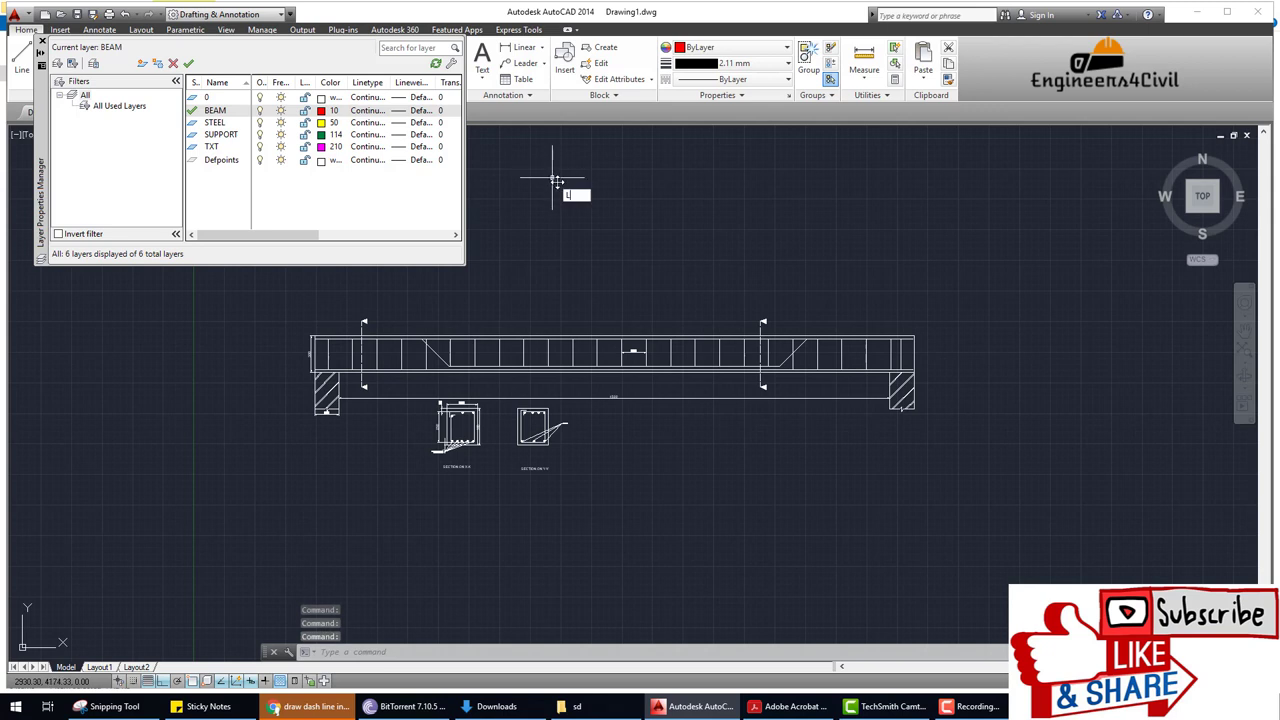
Draw a red test line on BEAM and a yellow one on STEEL.
{"action": "key", "text": "Return"}
{"action": "left_click", "coordinate": [557, 182]}
{"action": "left_click", "coordinate": [700, 165]}
{"action": "key", "text": "Return"}
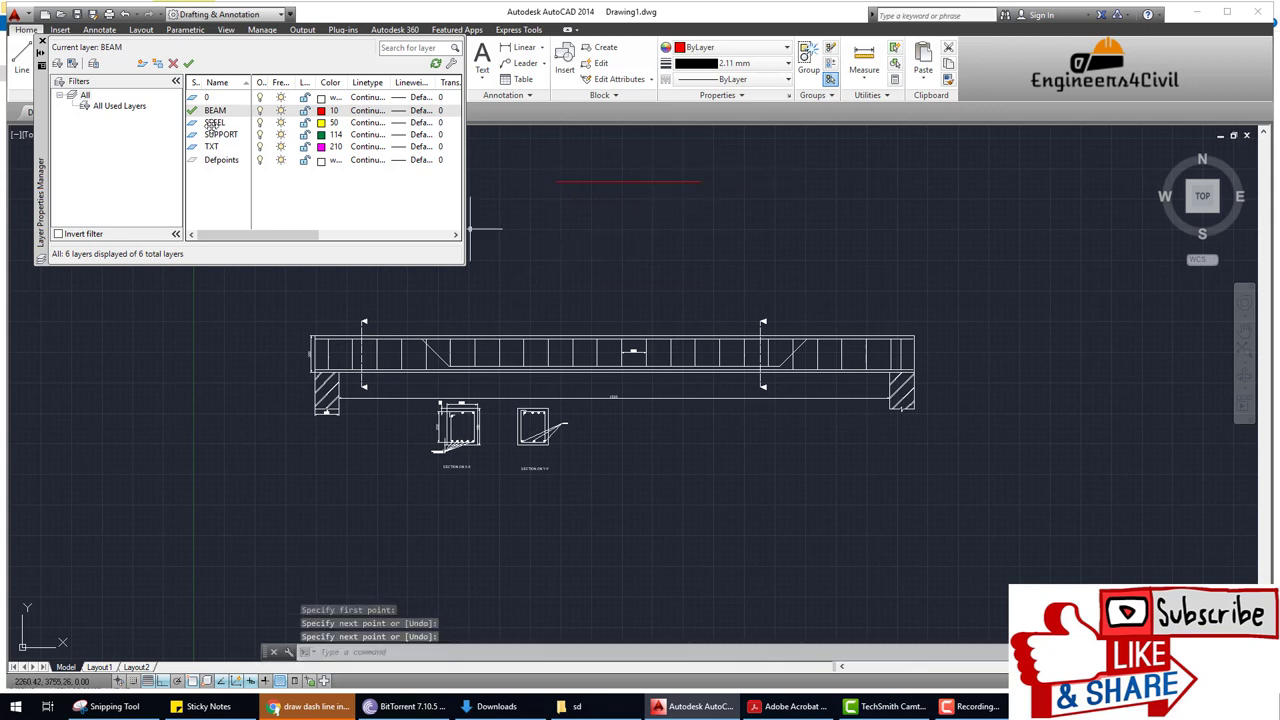
{"action": "double_click", "coordinate": [212, 122]}
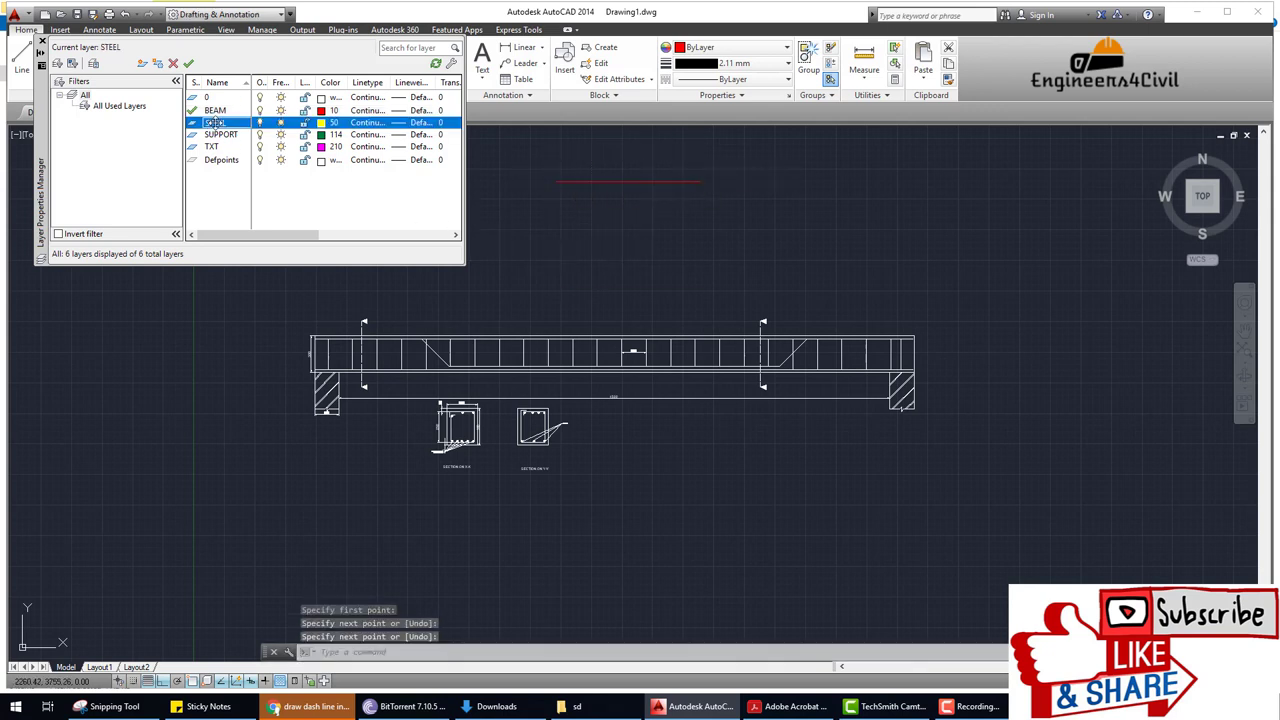
{"action": "type", "text": "L"}
{"action": "key", "text": "Return"}
{"action": "left_click", "coordinate": [559, 215]}
{"action": "left_click", "coordinate": [693, 228]}
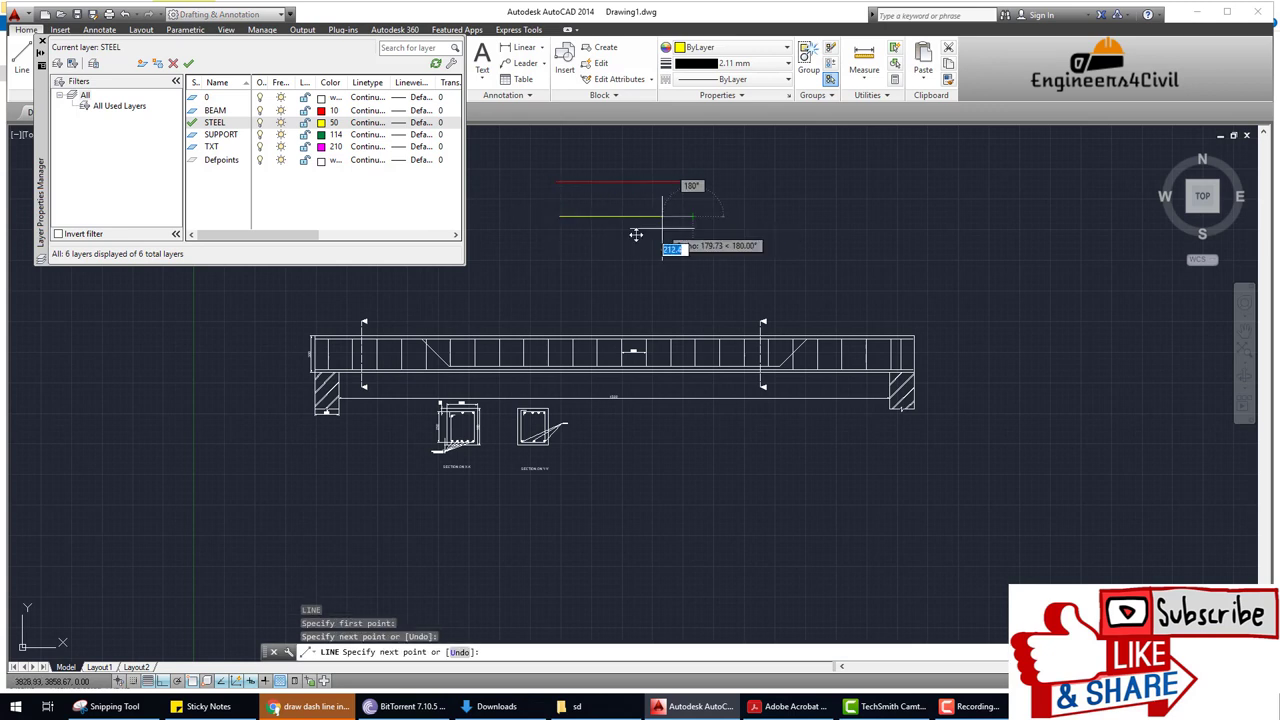
{"action": "key", "text": "Return"}
Draw a second yellow line, then a green line on the SUPPORT layer.
{"action": "left_click", "coordinate": [220, 134]}
{"action": "type", "text": "L"}
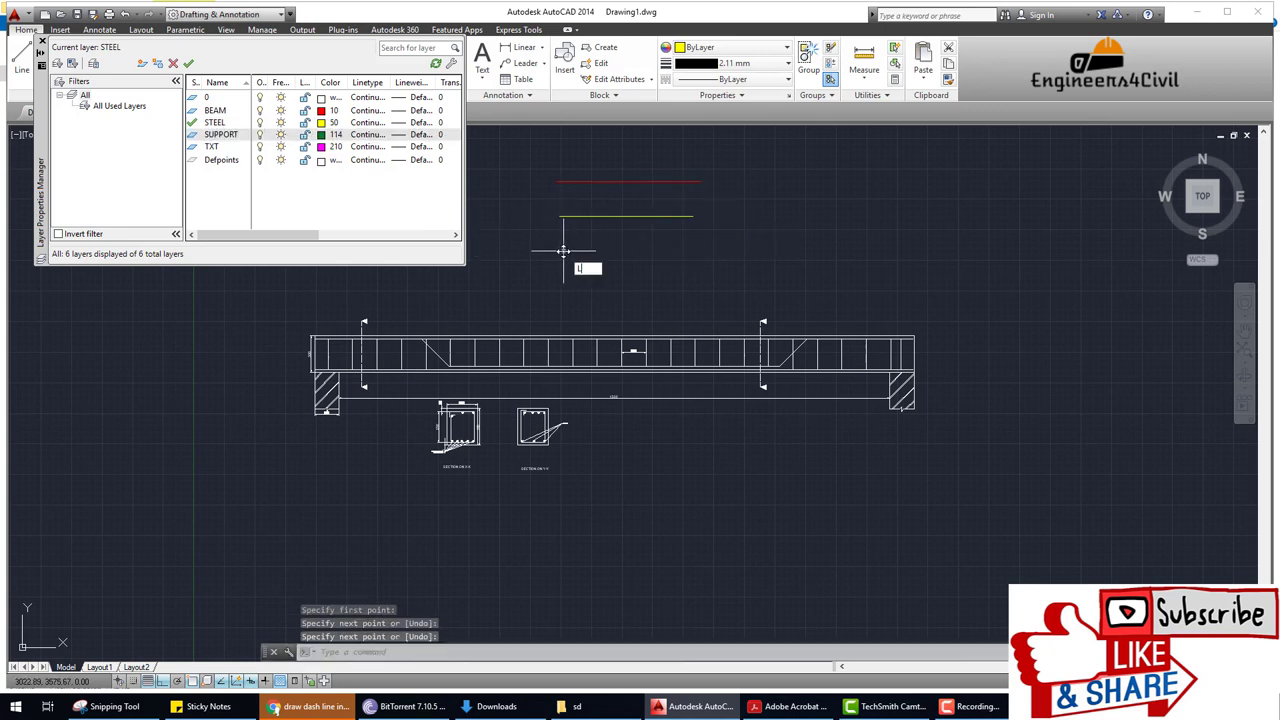
{"action": "key", "text": "Return"}
{"action": "left_click", "coordinate": [563, 251]}
{"action": "left_click", "coordinate": [684, 251]}
{"action": "key", "text": "Return"}
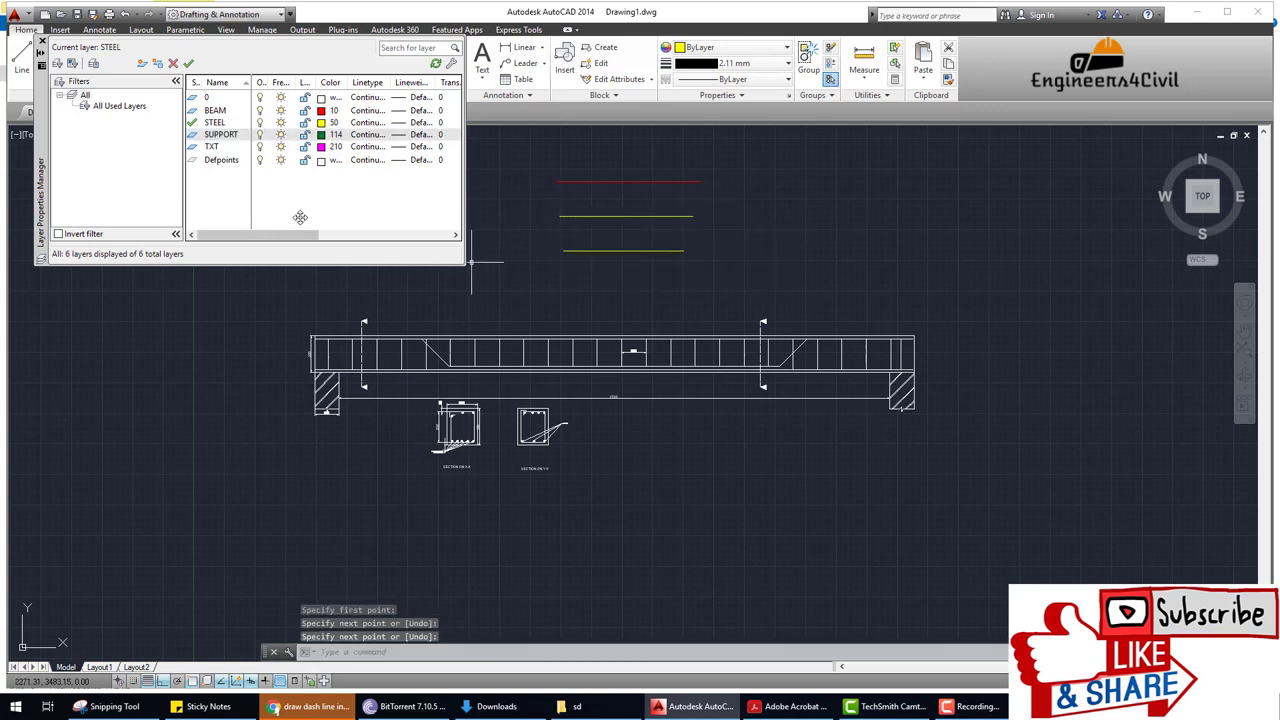
{"action": "double_click", "coordinate": [210, 134]}
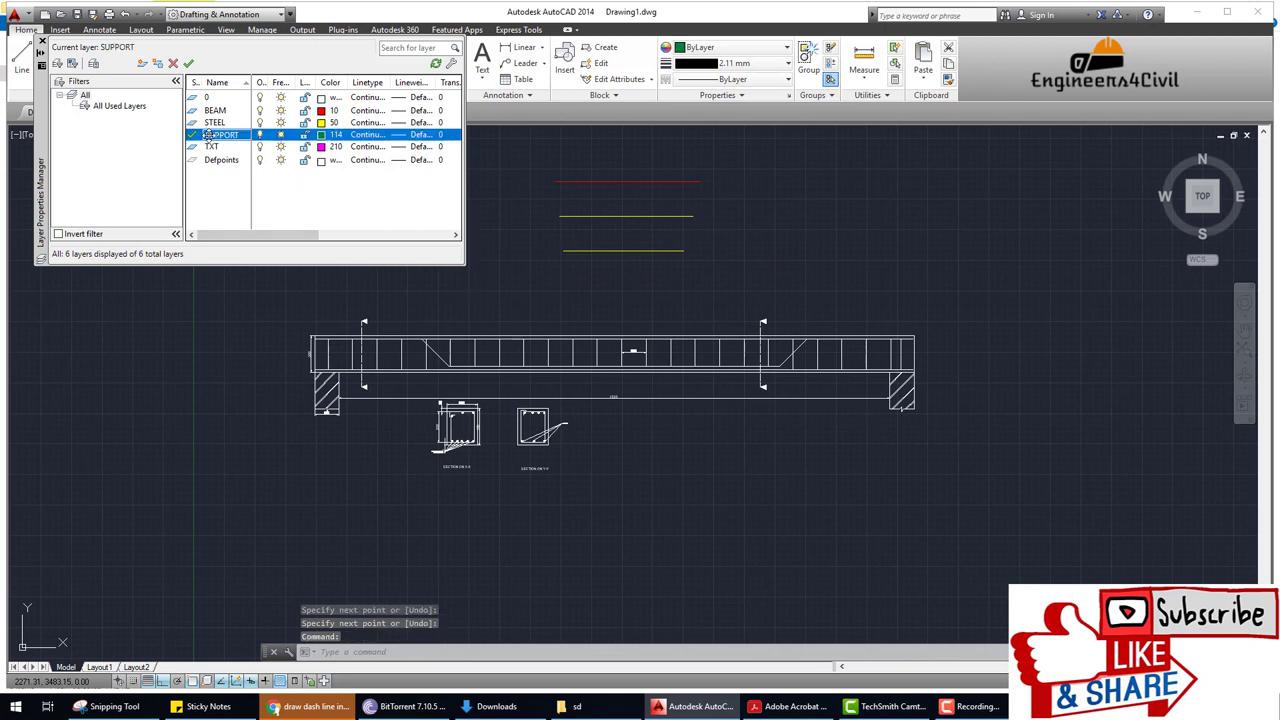
{"action": "type", "text": "L"}
{"action": "key", "text": "Return"}
{"action": "left_click", "coordinate": [556, 285]}
{"action": "left_click", "coordinate": [721, 285]}
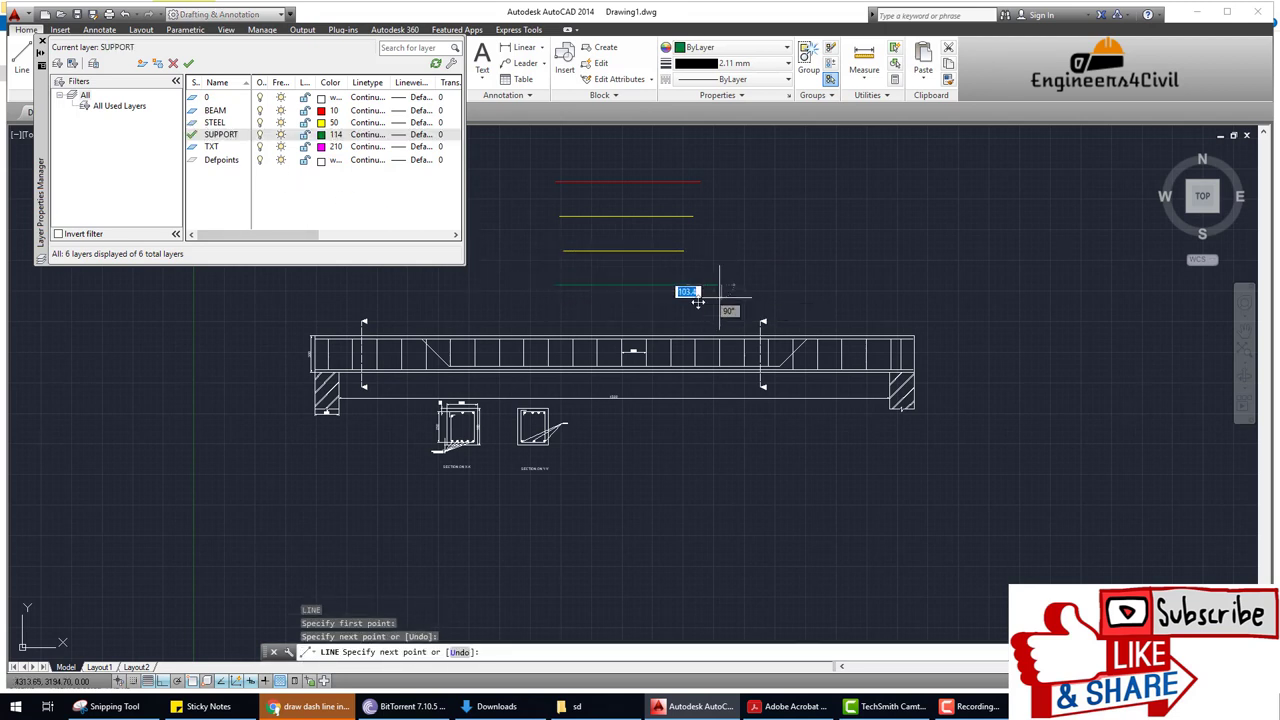
{"action": "key", "text": "Return"}
Draw a magenta line on the TXT layer and close the Layer Properties Manager.
{"action": "left_click", "coordinate": [229, 147]}
{"action": "double_click", "coordinate": [229, 147]}
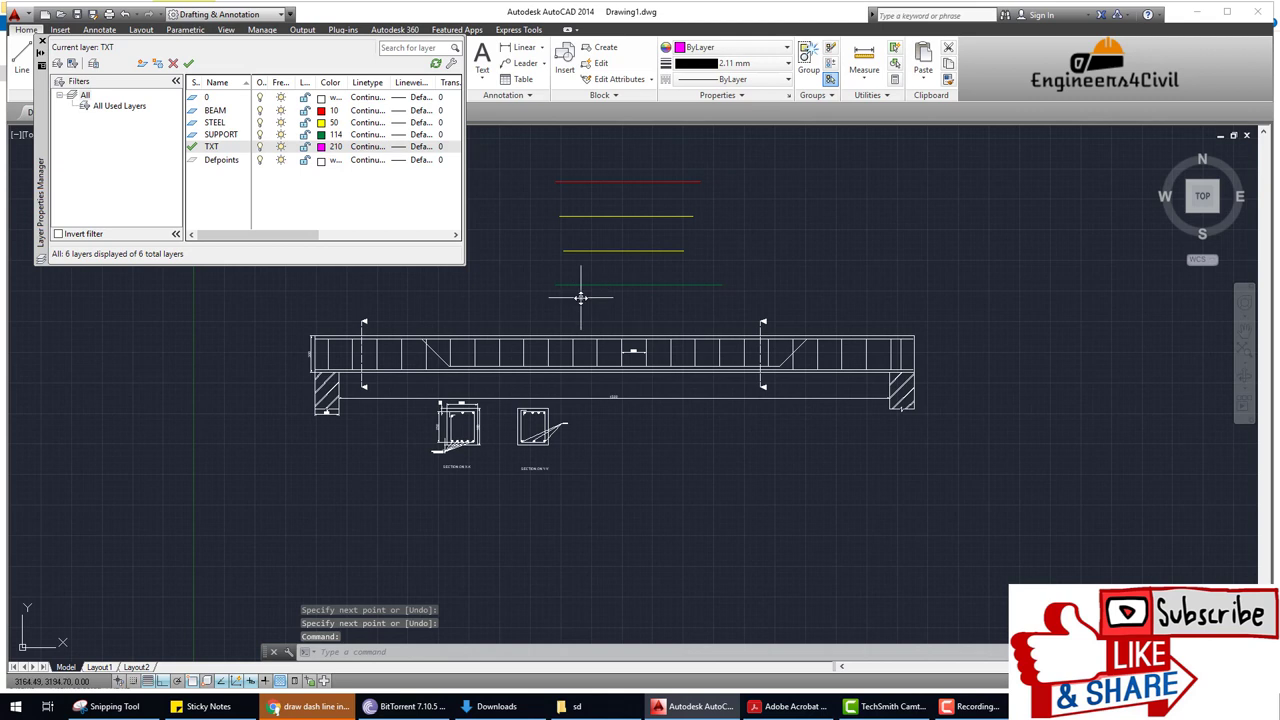
{"action": "type", "text": "L"}
{"action": "key", "text": "Return"}
{"action": "left_click", "coordinate": [569, 297]}
{"action": "left_click", "coordinate": [694, 297]}
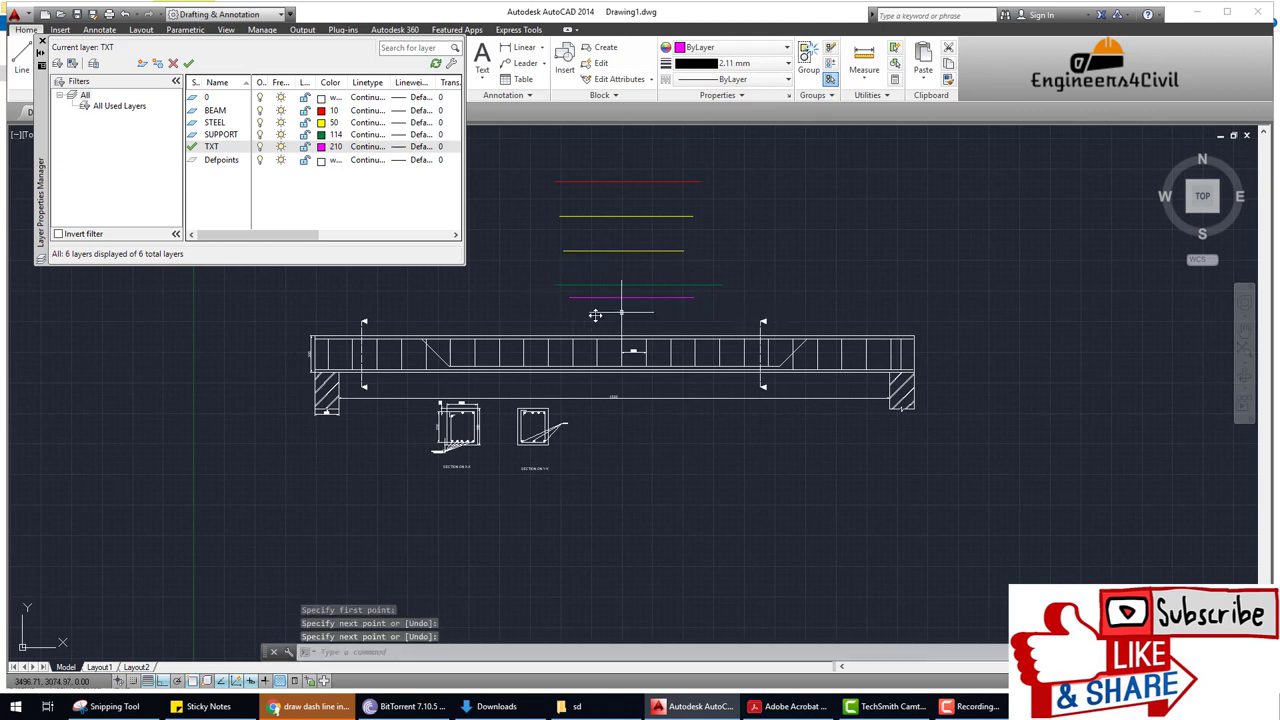
{"action": "left_click", "coordinate": [41, 41]}
{"action": "key", "text": "Escape"}
{"action": "type", "text": "E"}
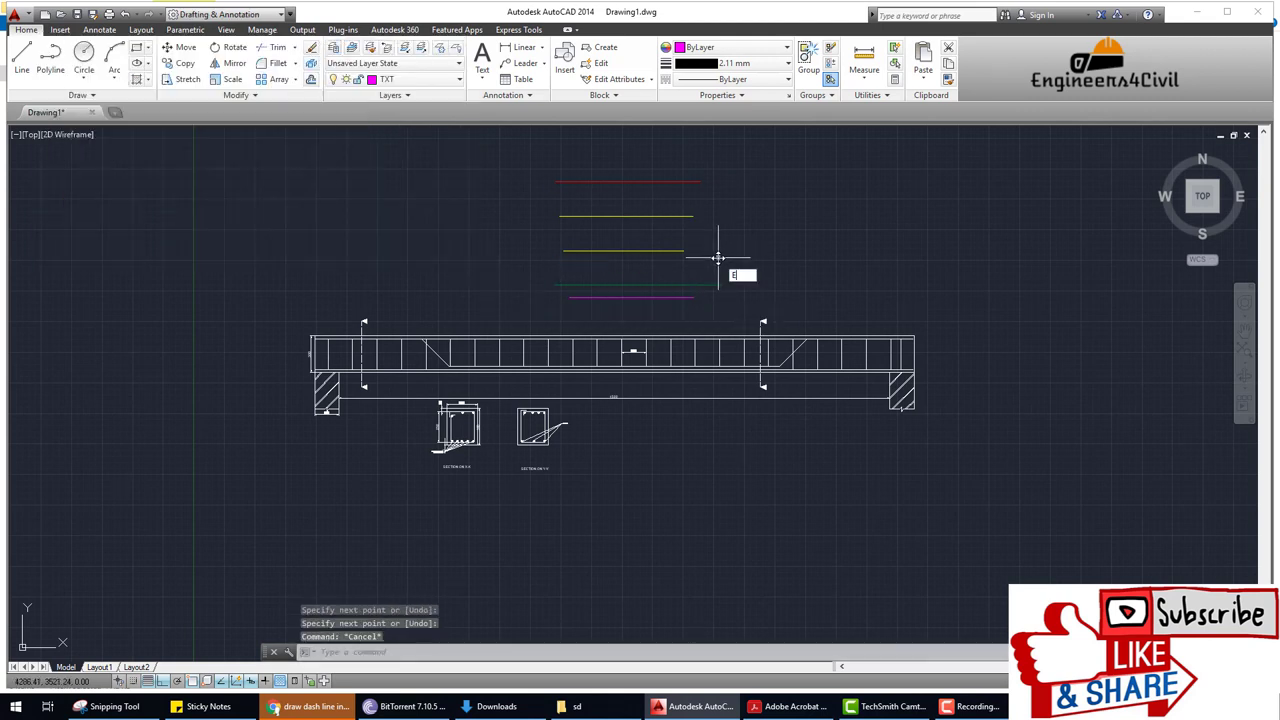
{"action": "key", "text": "Return"}
Erase the duplicate yellow test line.
{"action": "left_click", "coordinate": [650, 252]}
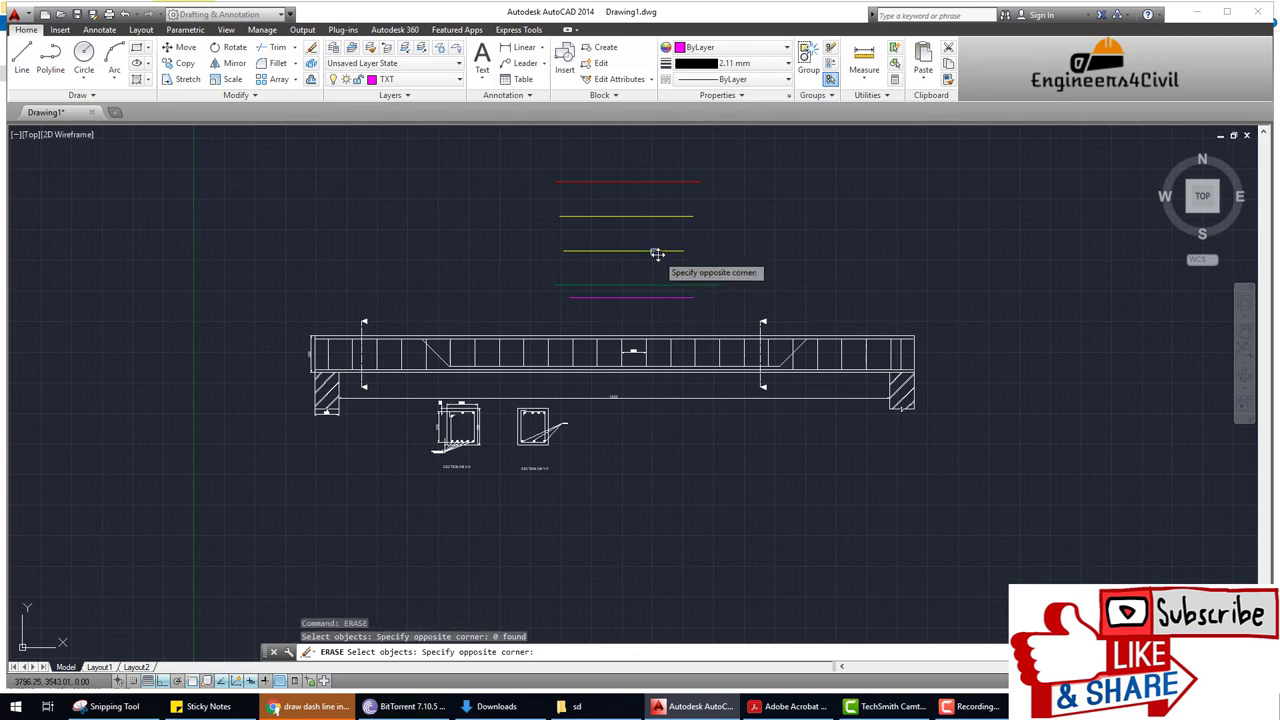
{"action": "left_click", "coordinate": [697, 253]}
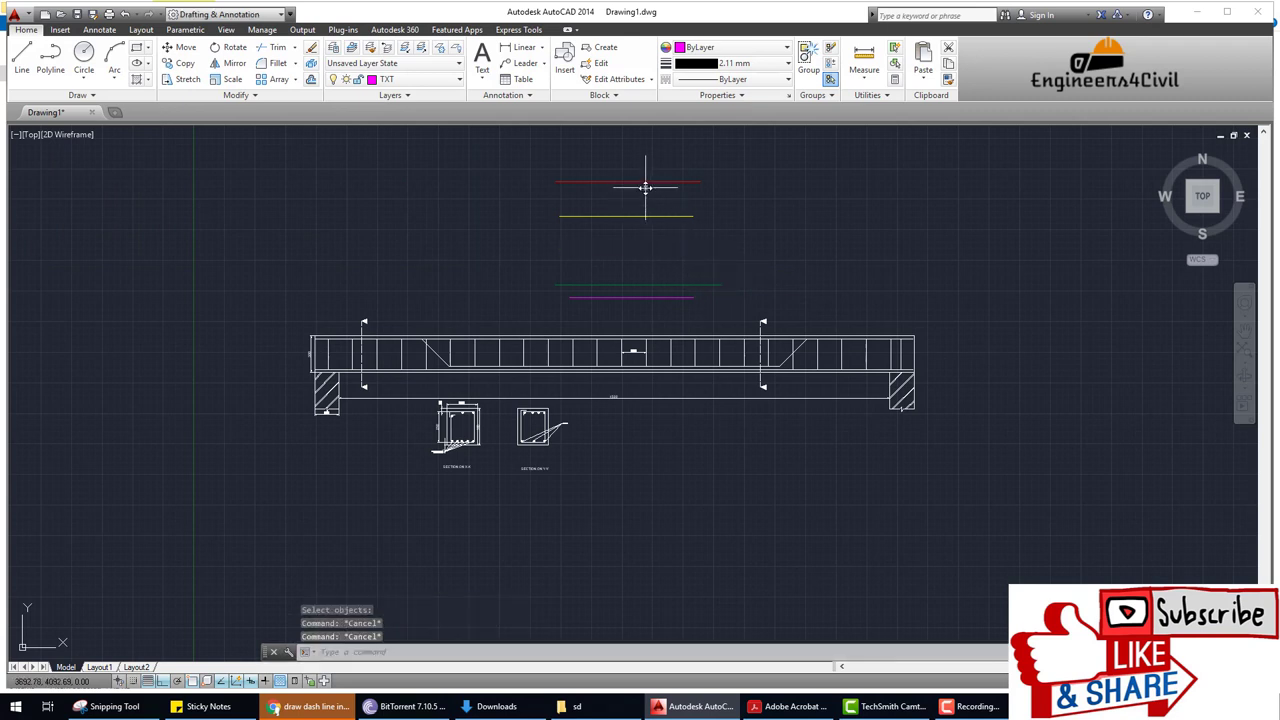
{"action": "type", "text": "MA"}
{"action": "key", "text": "Return"}
Match the red line's properties onto the beam's top, bottom and left edges.
{"action": "left_click", "coordinate": [647, 182]}
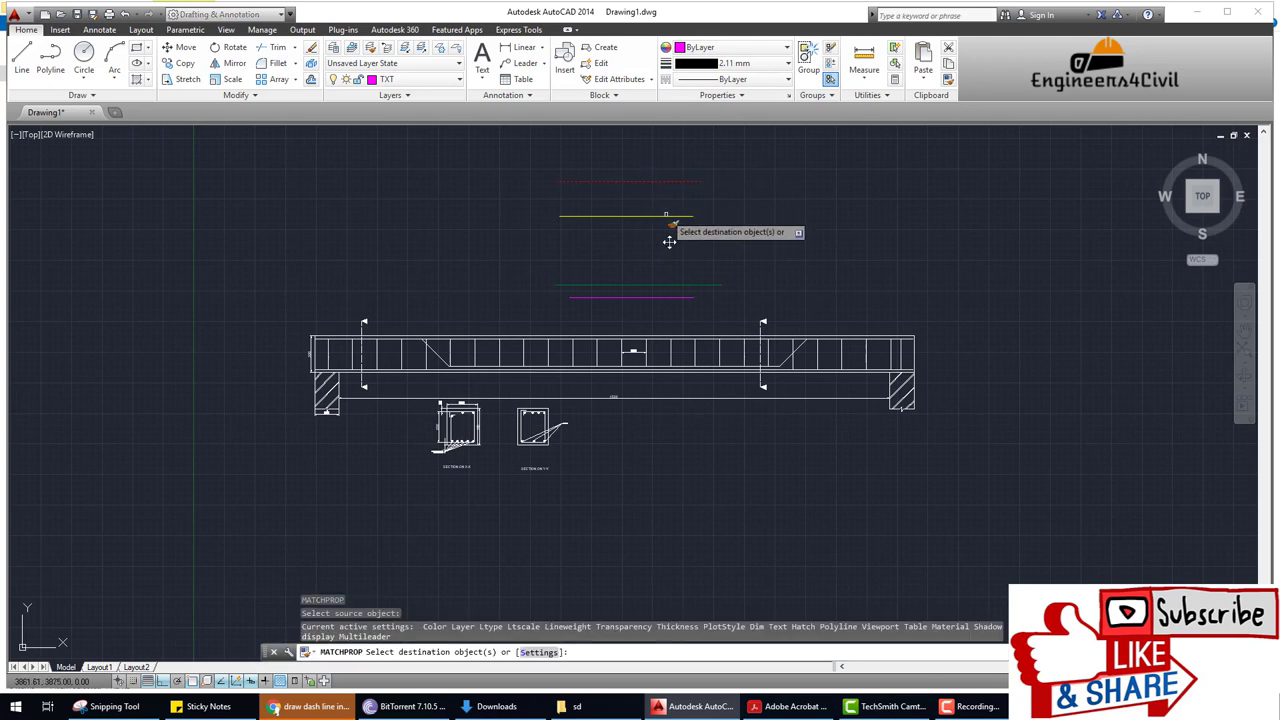
{"action": "scroll", "coordinate": [706, 354], "scroll_direction": "up", "scroll_amount": 5}
{"action": "left_click", "coordinate": [700, 265]}
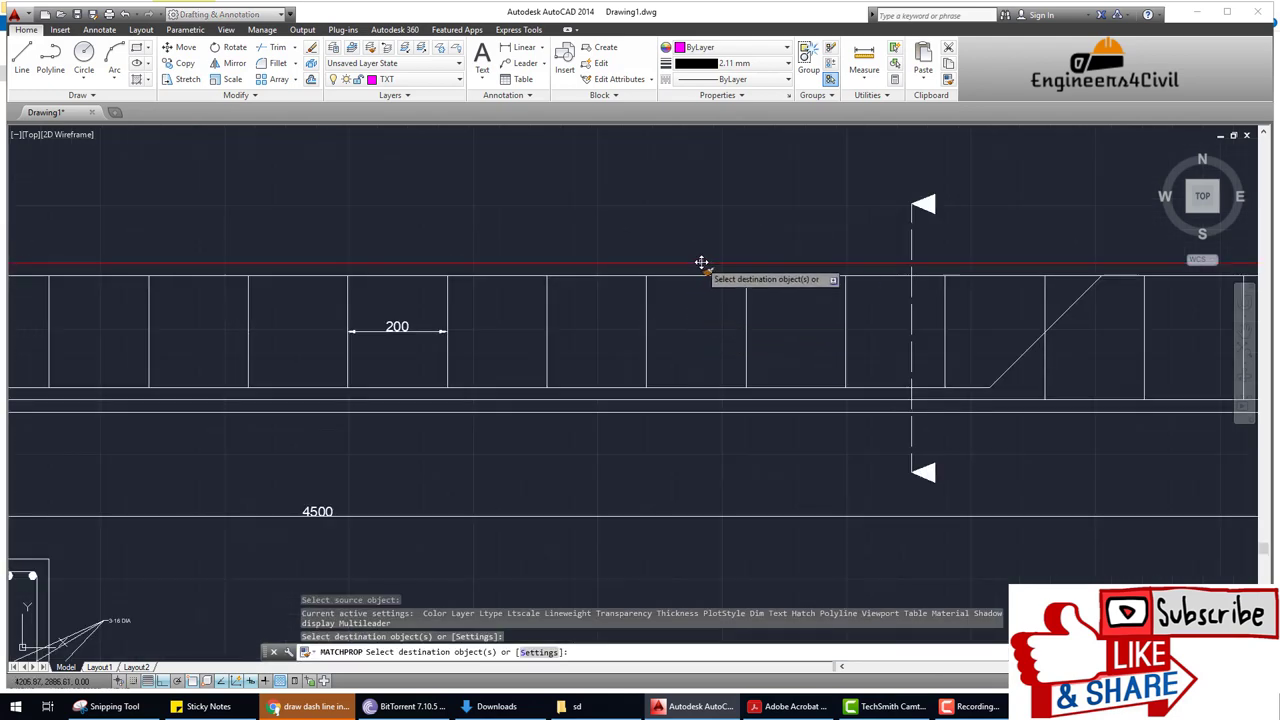
{"action": "left_click", "coordinate": [703, 409]}
{"action": "scroll", "coordinate": [703, 409], "scroll_direction": "down", "scroll_amount": 5}
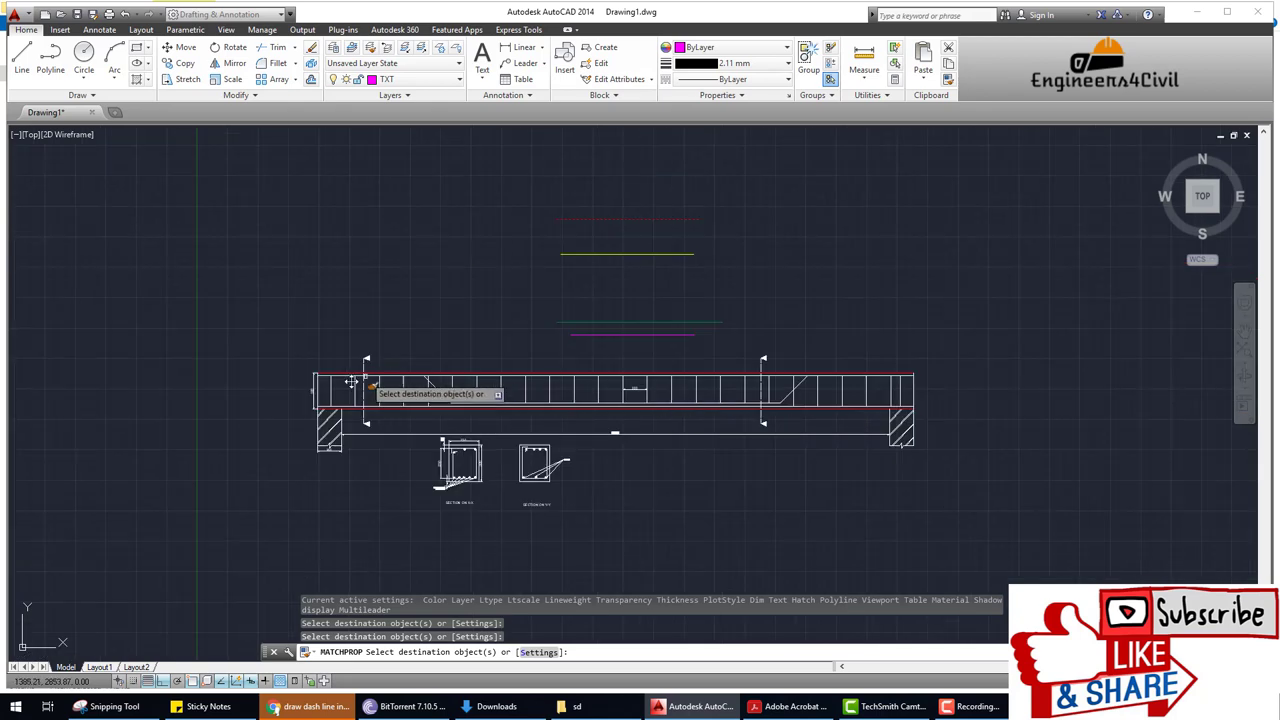
{"action": "scroll", "coordinate": [300, 380], "scroll_direction": "up", "scroll_amount": 6}
{"action": "left_click", "coordinate": [292, 380]}
{"action": "scroll", "coordinate": [345, 378], "scroll_direction": "down", "scroll_amount": 5}
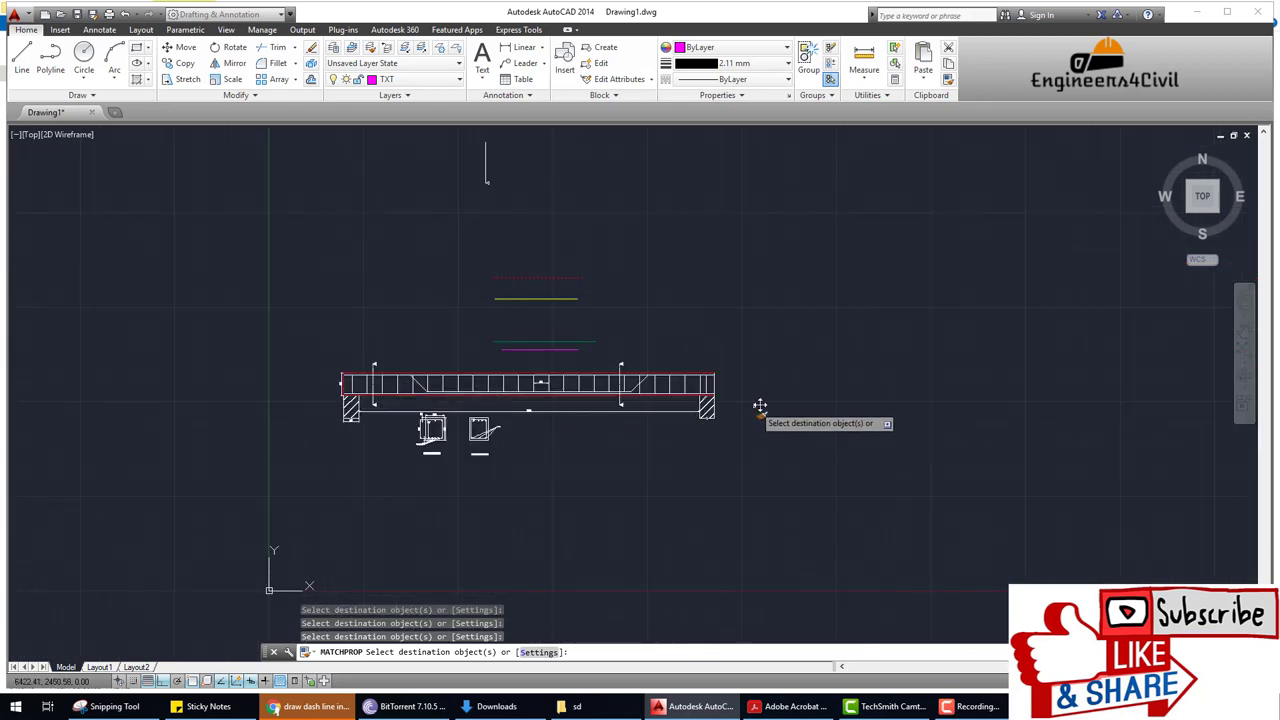
{"action": "scroll", "coordinate": [724, 393], "scroll_direction": "up", "scroll_amount": 4}
{"action": "scroll", "coordinate": [709, 377], "scroll_direction": "down", "scroll_amount": 2}
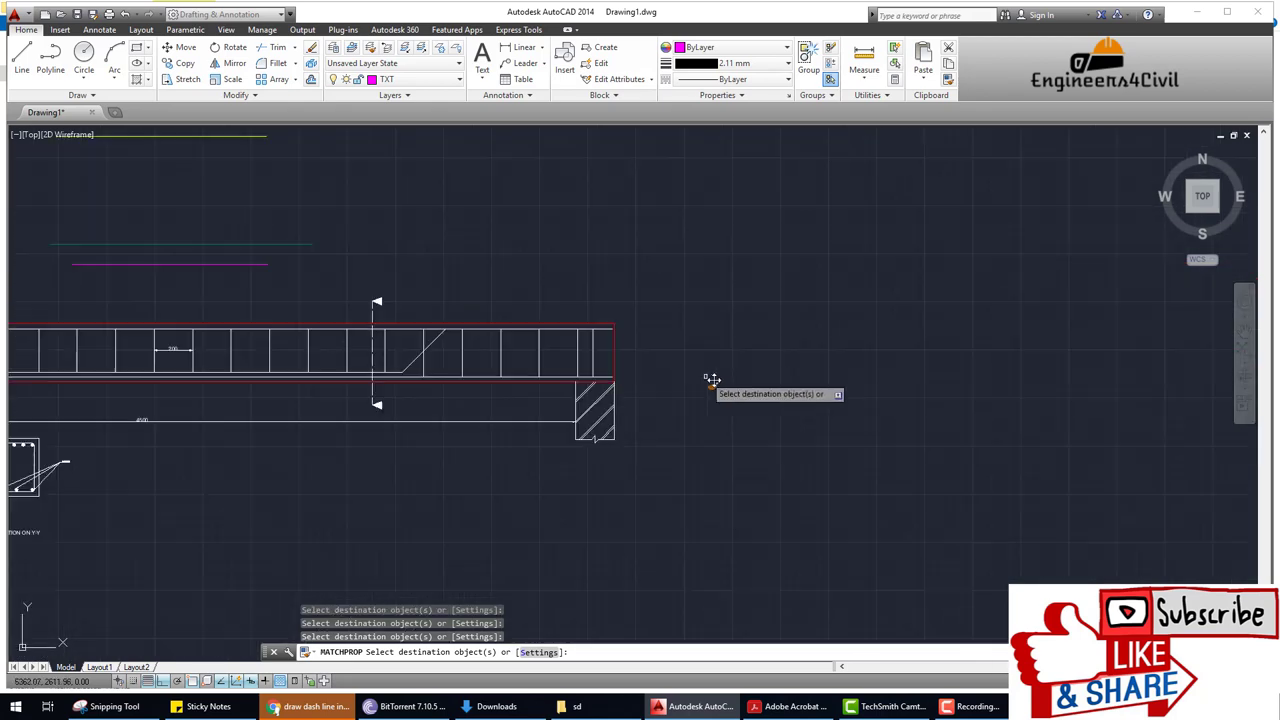
{"action": "scroll", "coordinate": [600, 340], "scroll_direction": "down", "scroll_amount": 4}
{"action": "key", "text": "Escape"}
Turn all stirrups along the beam yellow by matching the yellow reference line.
{"action": "key", "text": "Return"}
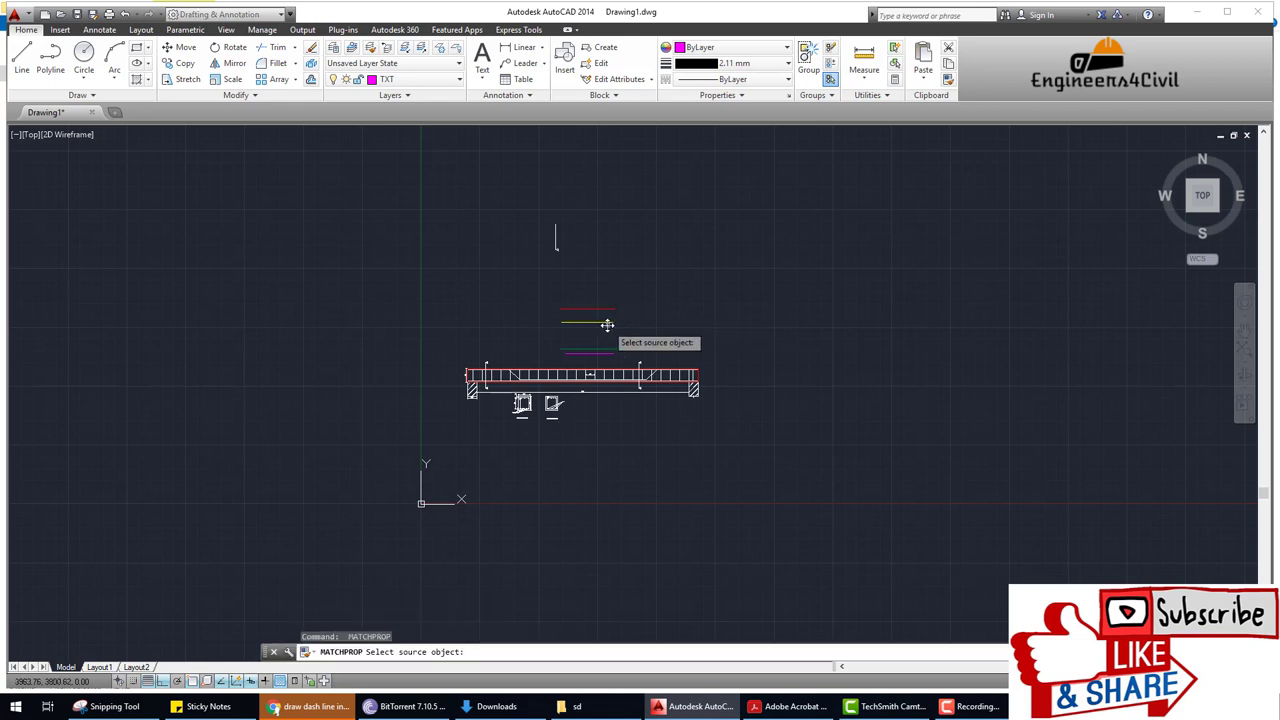
{"action": "left_click", "coordinate": [607, 322]}
{"action": "scroll", "coordinate": [595, 388], "scroll_direction": "up", "scroll_amount": 3}
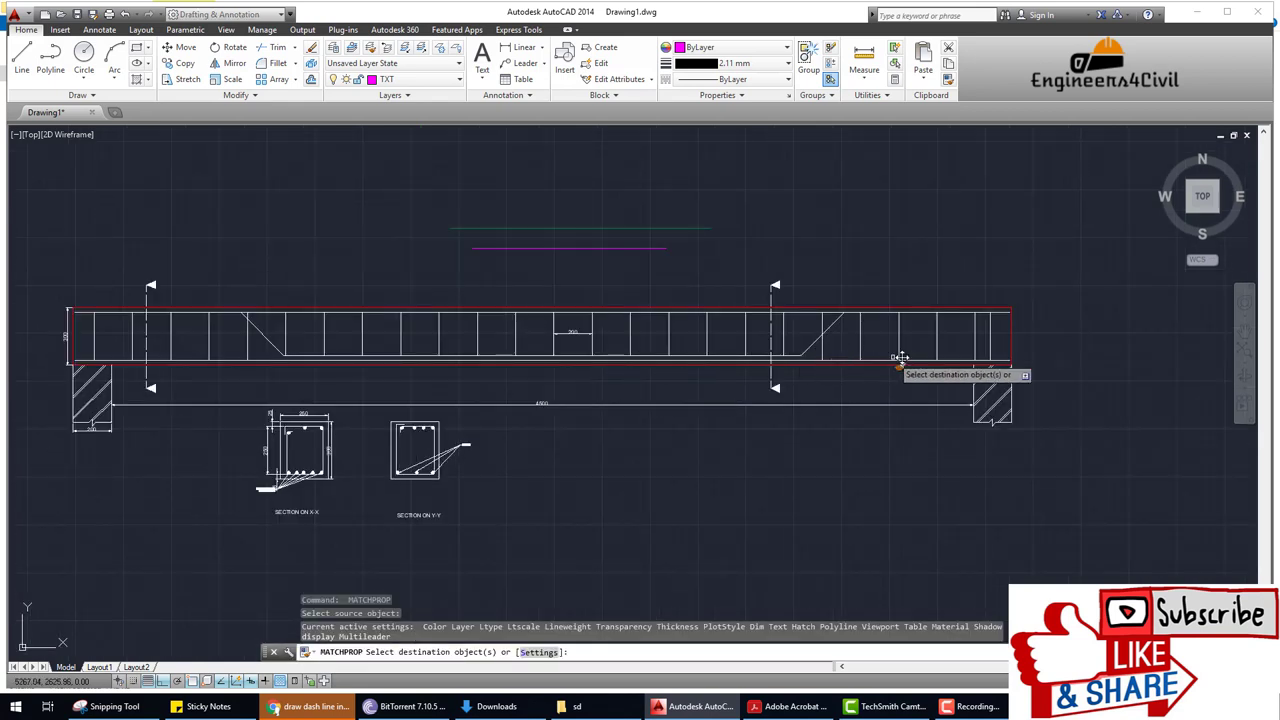
{"action": "left_click", "coordinate": [998, 347]}
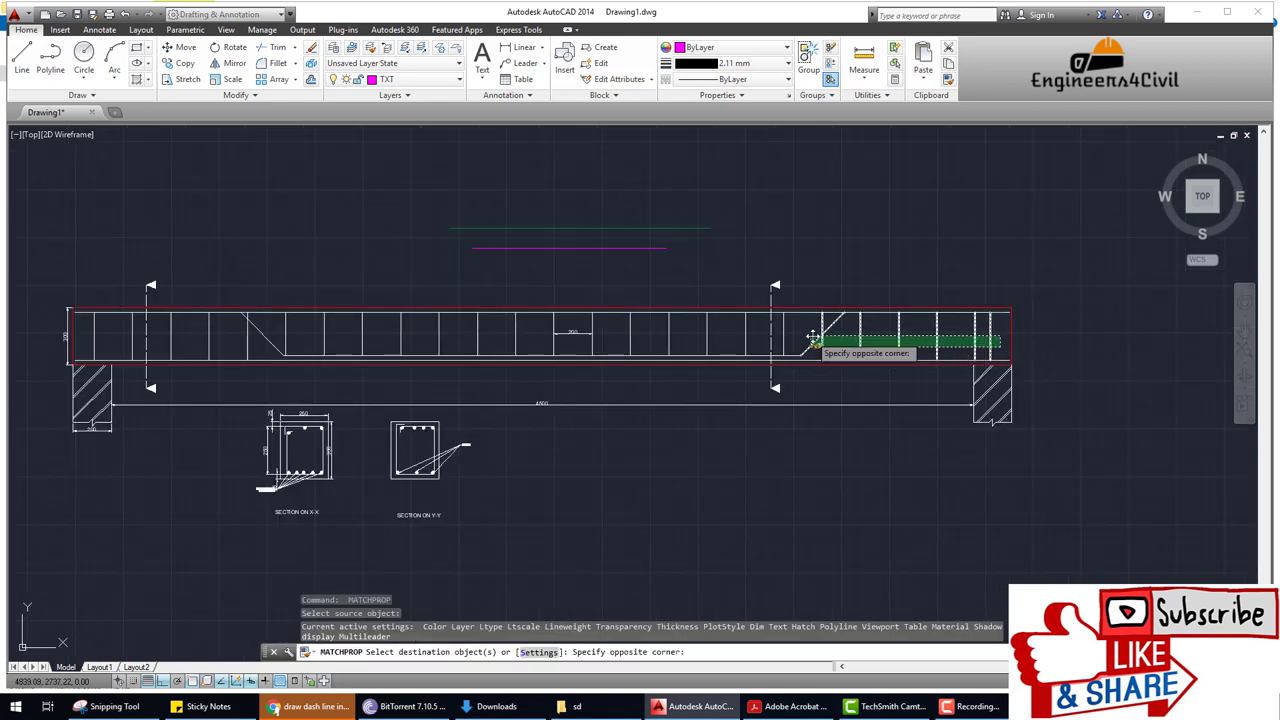
{"action": "left_click", "coordinate": [778, 328]}
{"action": "left_click", "coordinate": [760, 341]}
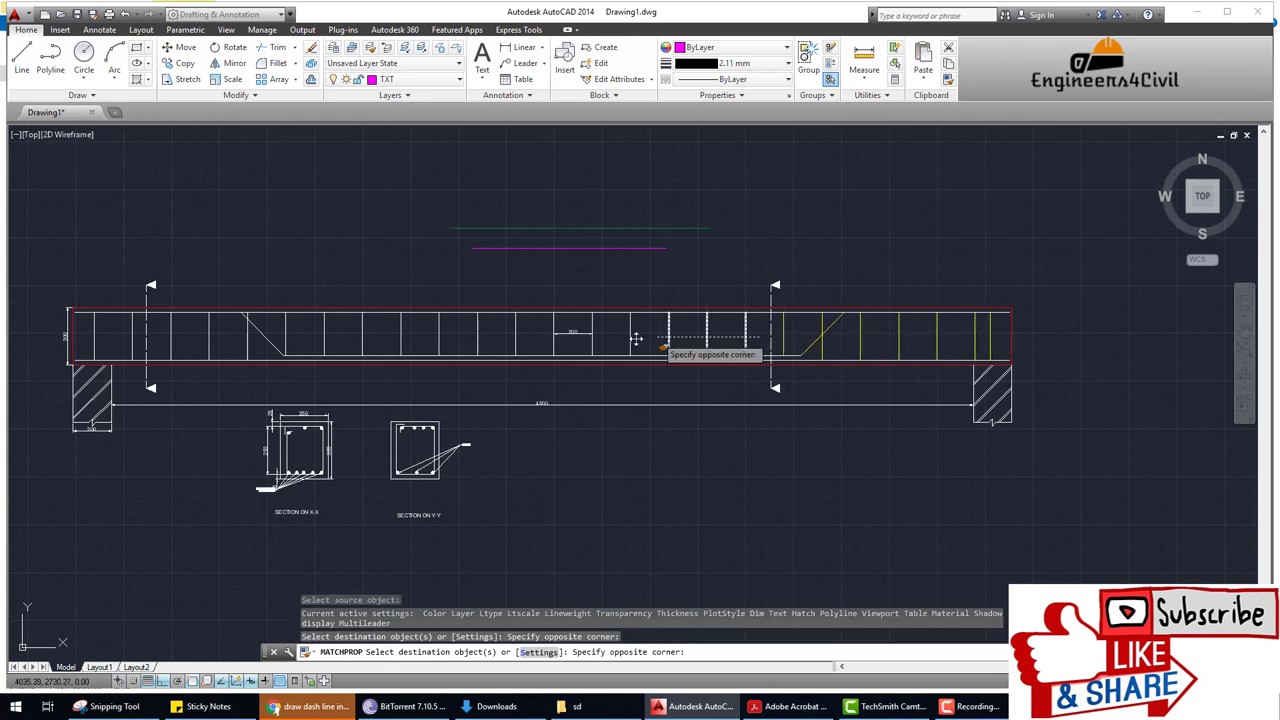
{"action": "left_click", "coordinate": [482, 353]}
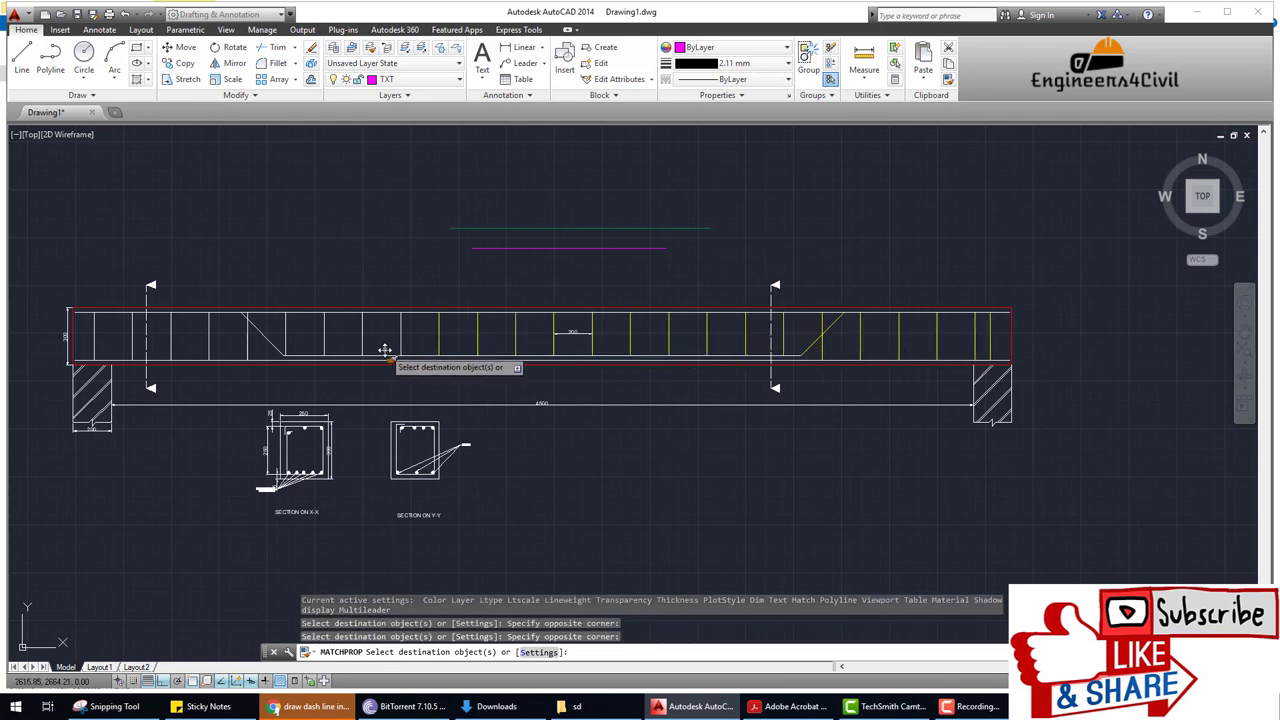
{"action": "left_click", "coordinate": [428, 350]}
{"action": "left_click", "coordinate": [165, 326]}
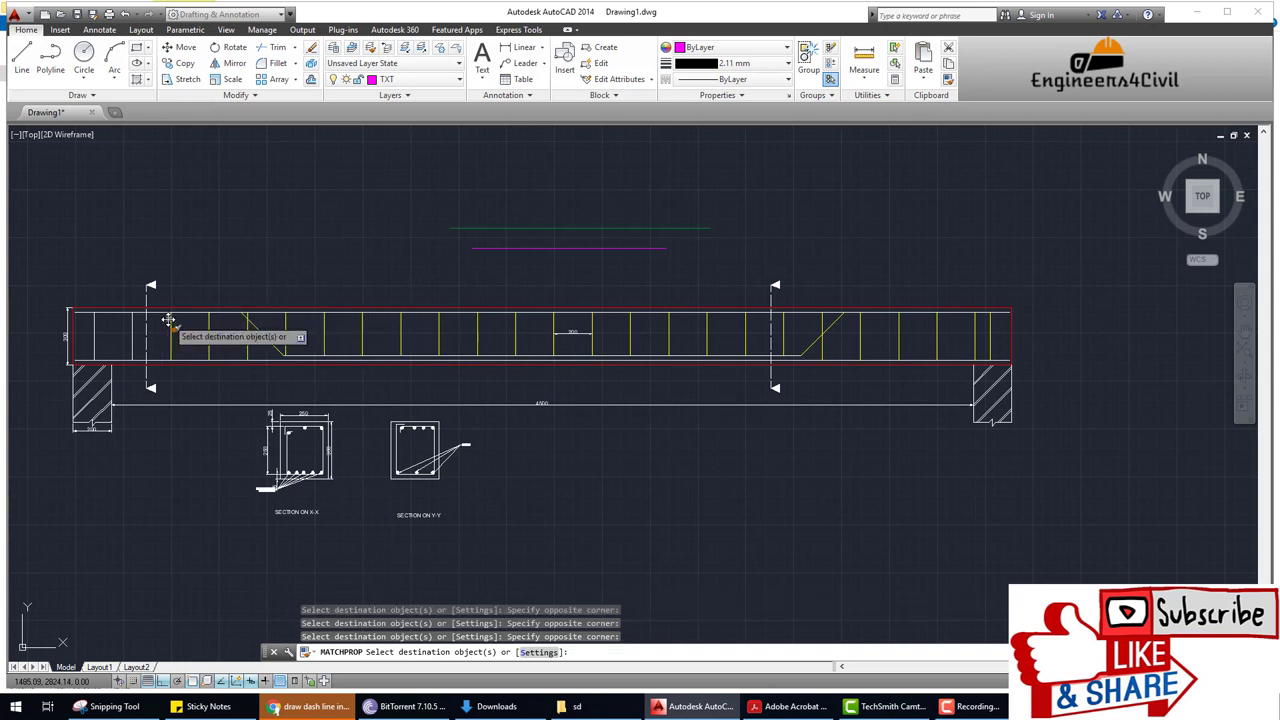
{"action": "left_click", "coordinate": [134, 336]}
{"action": "left_click", "coordinate": [80, 335]}
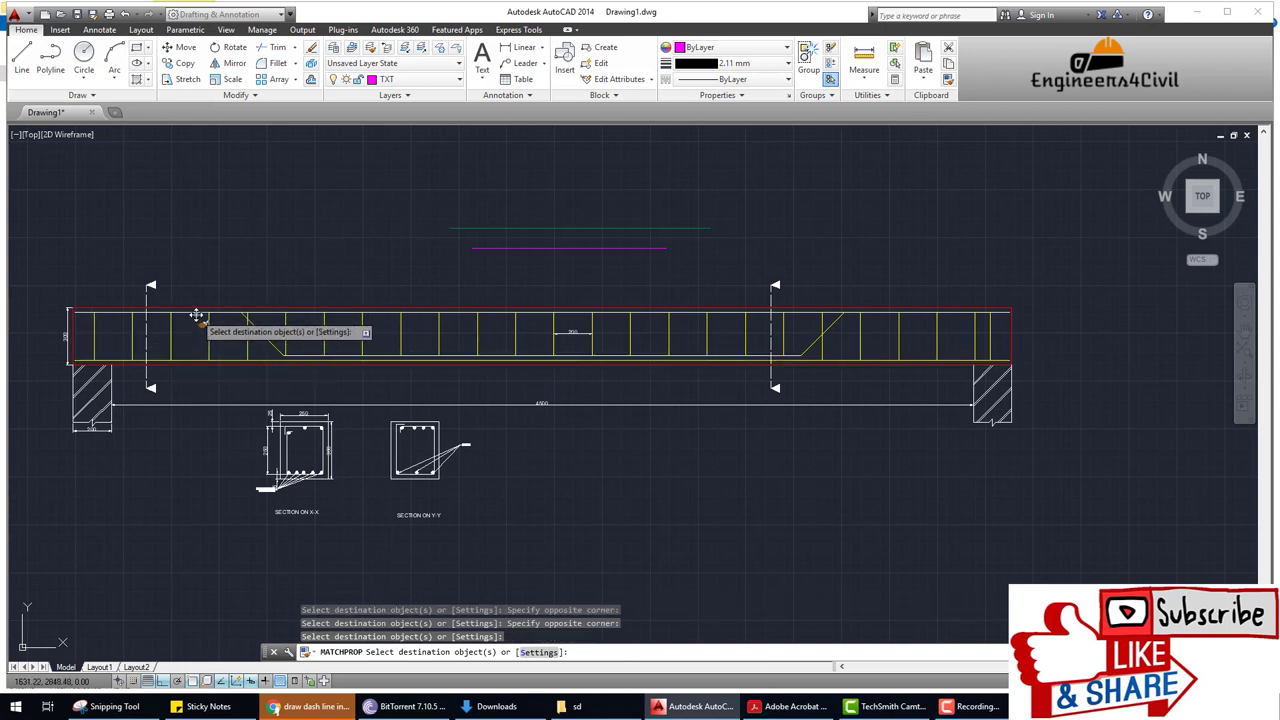
Make the longitudinal bars and the bottom bent bar yellow too.
{"action": "left_click", "coordinate": [200, 313]}
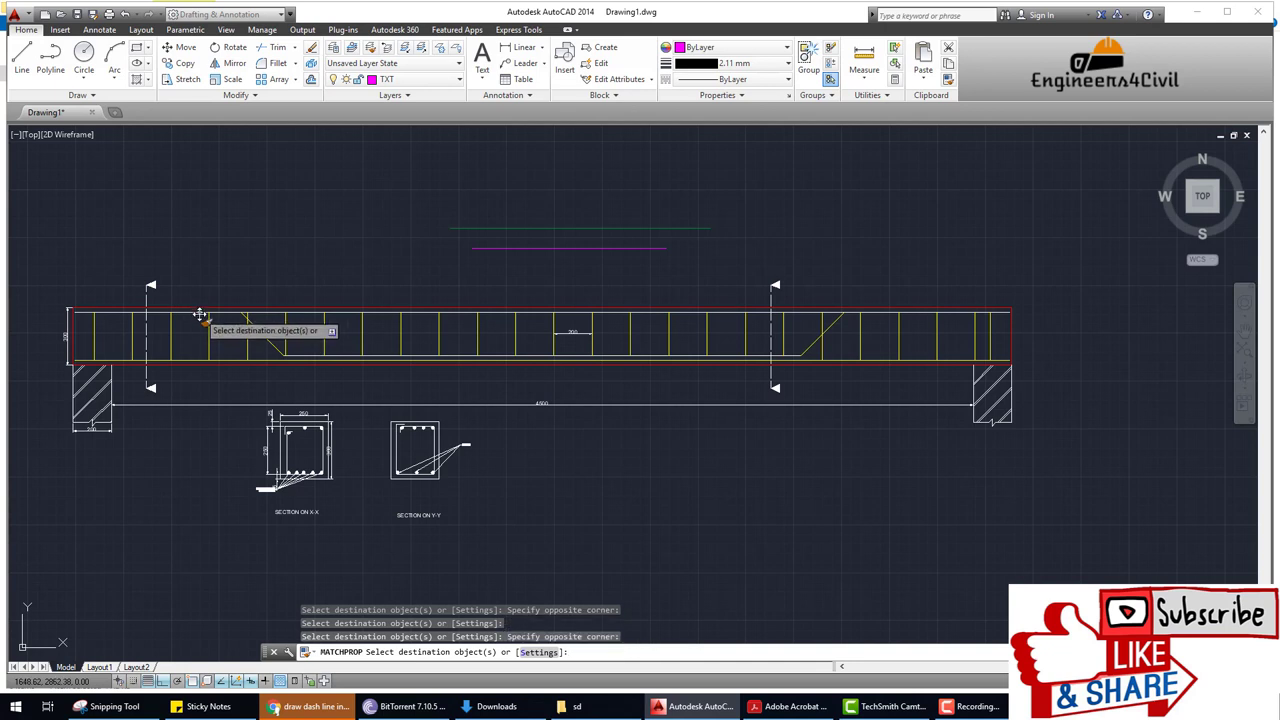
{"action": "left_click", "coordinate": [200, 313]}
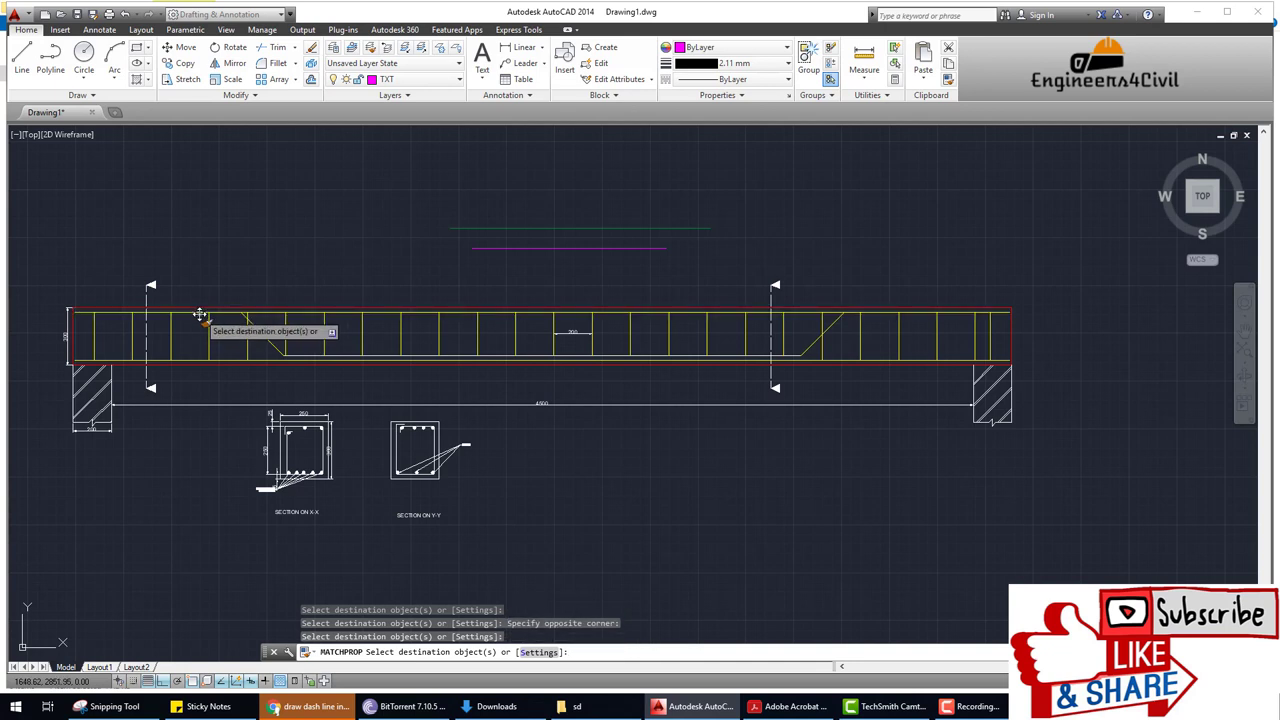
{"action": "left_click", "coordinate": [686, 355]}
{"action": "scroll", "coordinate": [845, 405], "scroll_direction": "down", "scroll_amount": 2}
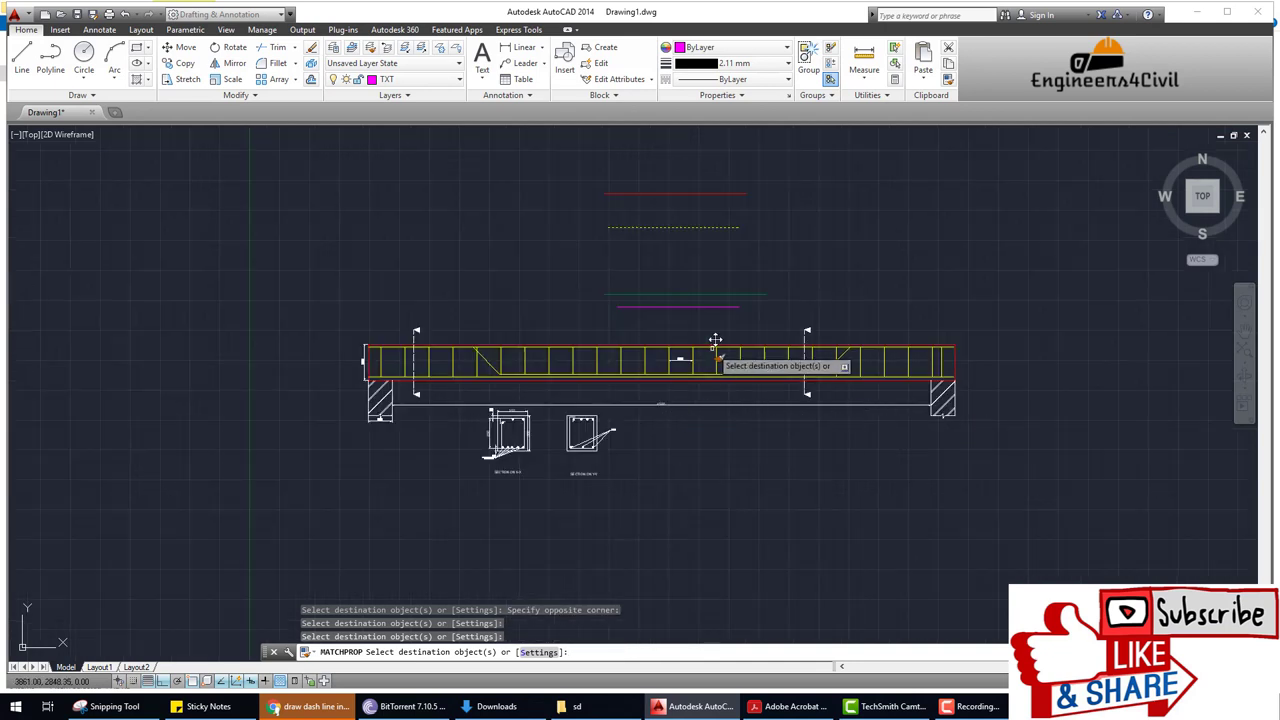
{"action": "key", "text": "Escape"}
{"action": "scroll", "coordinate": [719, 297], "scroll_direction": "up", "scroll_amount": 2}
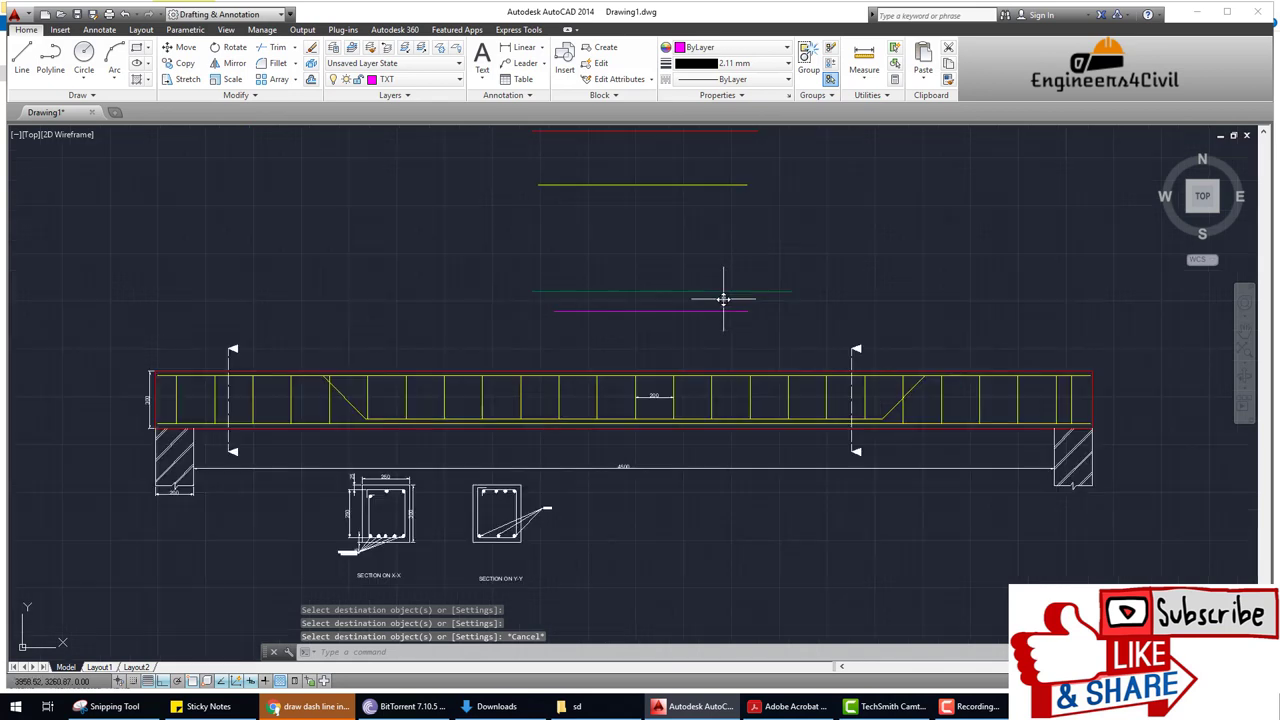
{"action": "key", "text": "Escape"}
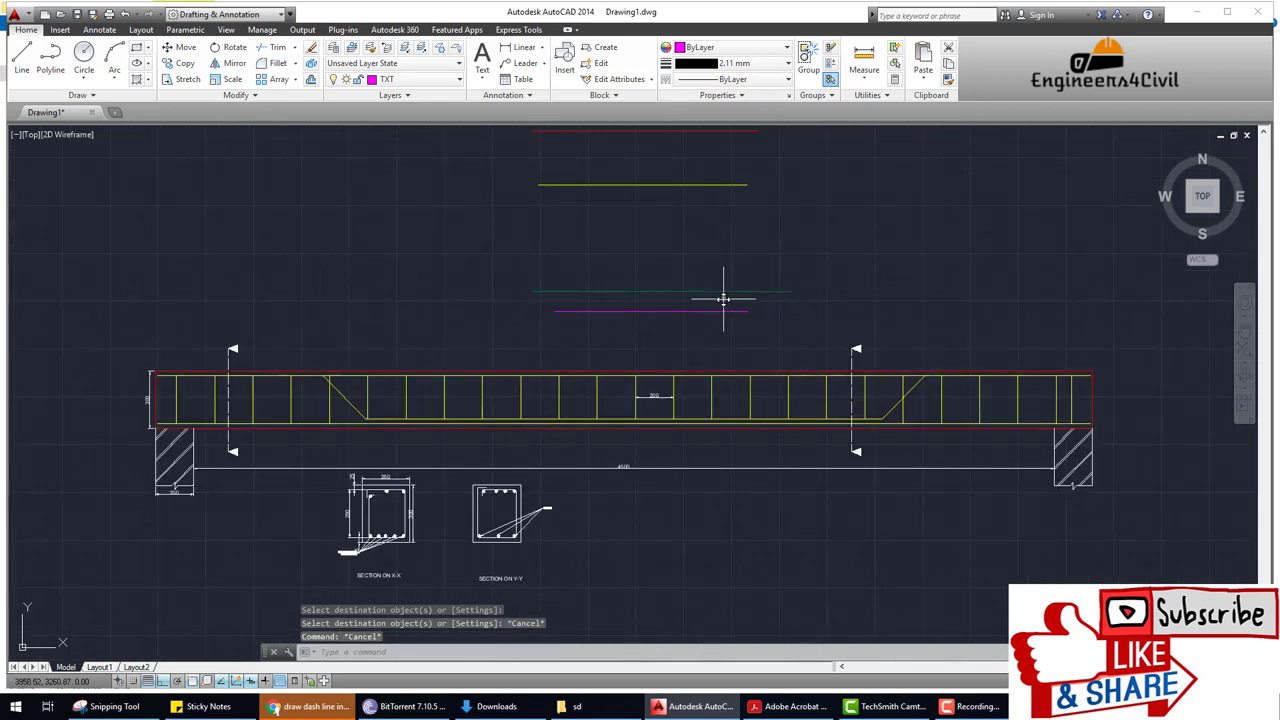
Match the green reference line's properties onto the left support hatch.
{"action": "type", "text": "Ma"}
{"action": "key", "text": "Return"}
{"action": "left_click", "coordinate": [723, 292]}
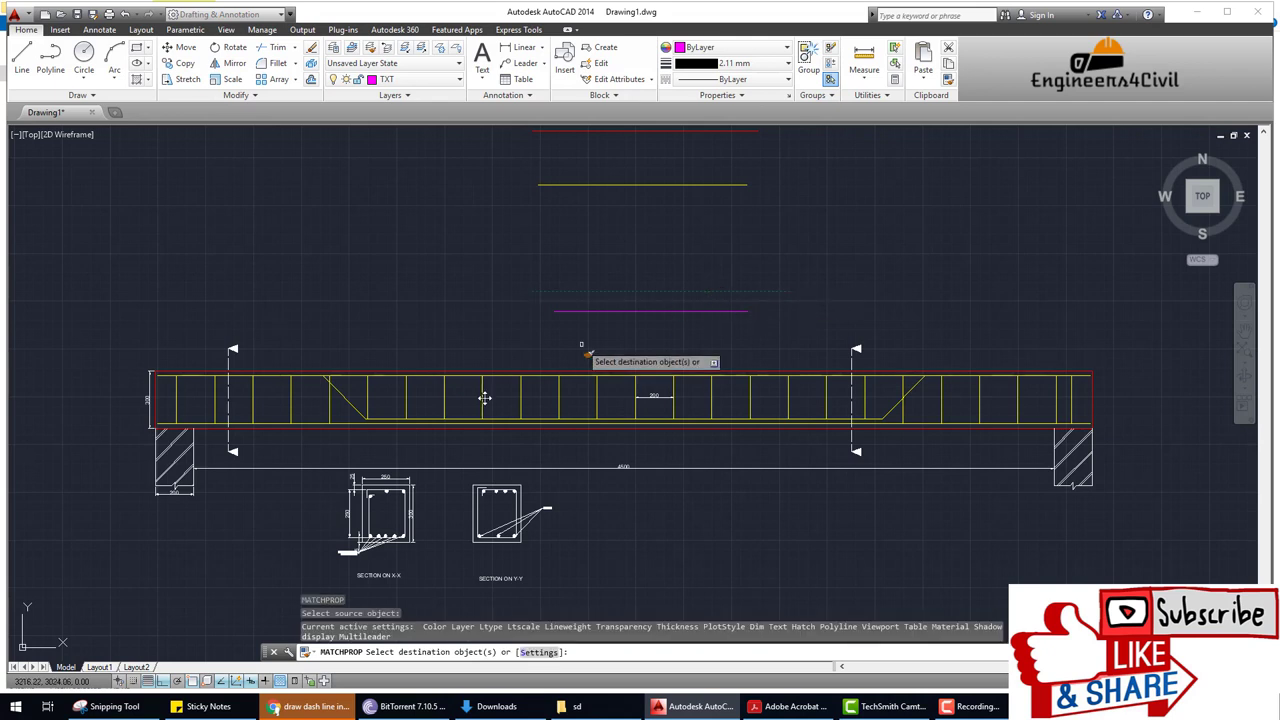
{"action": "left_click", "coordinate": [205, 525]}
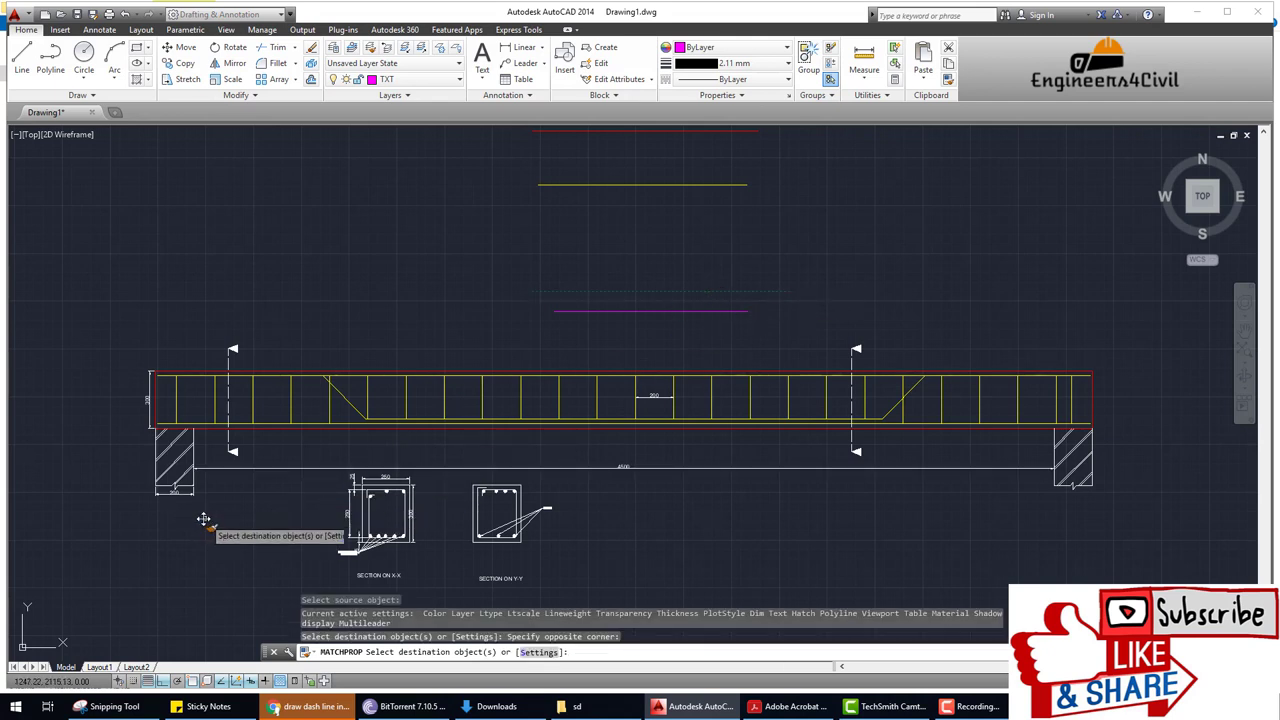
{"action": "left_click", "coordinate": [199, 453]}
{"action": "left_click", "coordinate": [183, 450]}
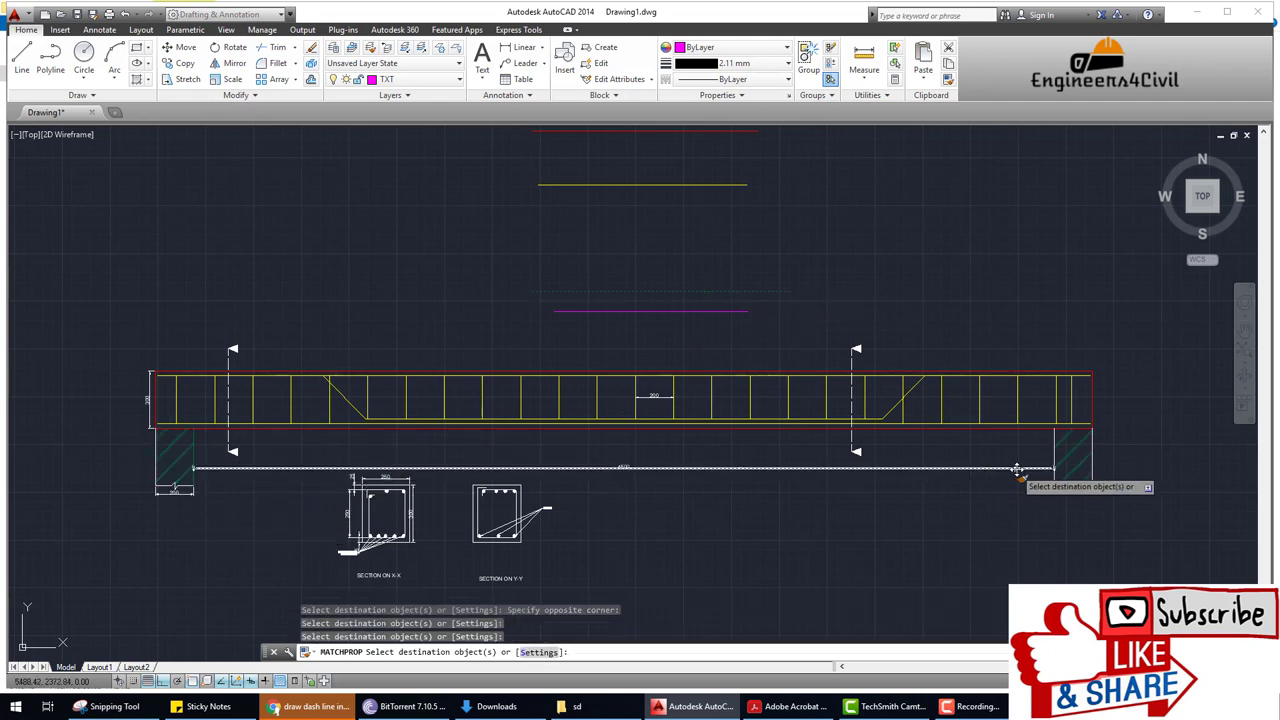
{"action": "left_click", "coordinate": [117, 446]}
{"action": "left_click", "coordinate": [158, 456]}
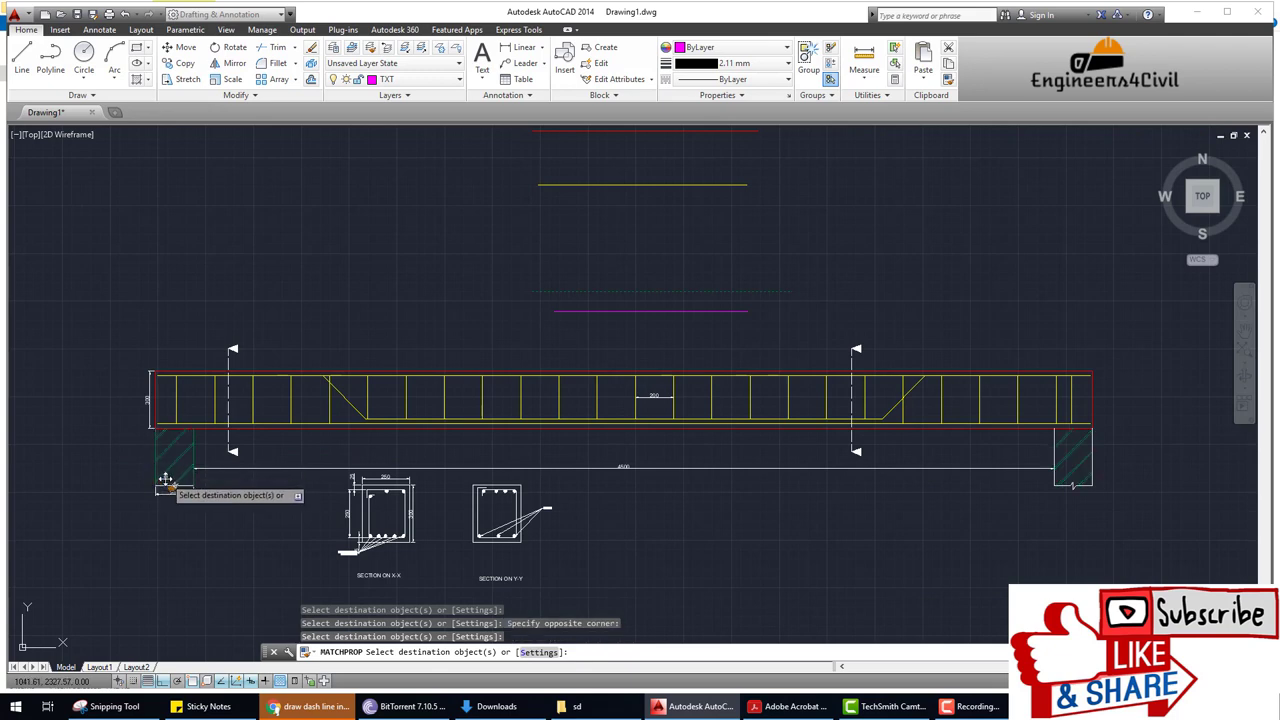
{"action": "left_click", "coordinate": [166, 487]}
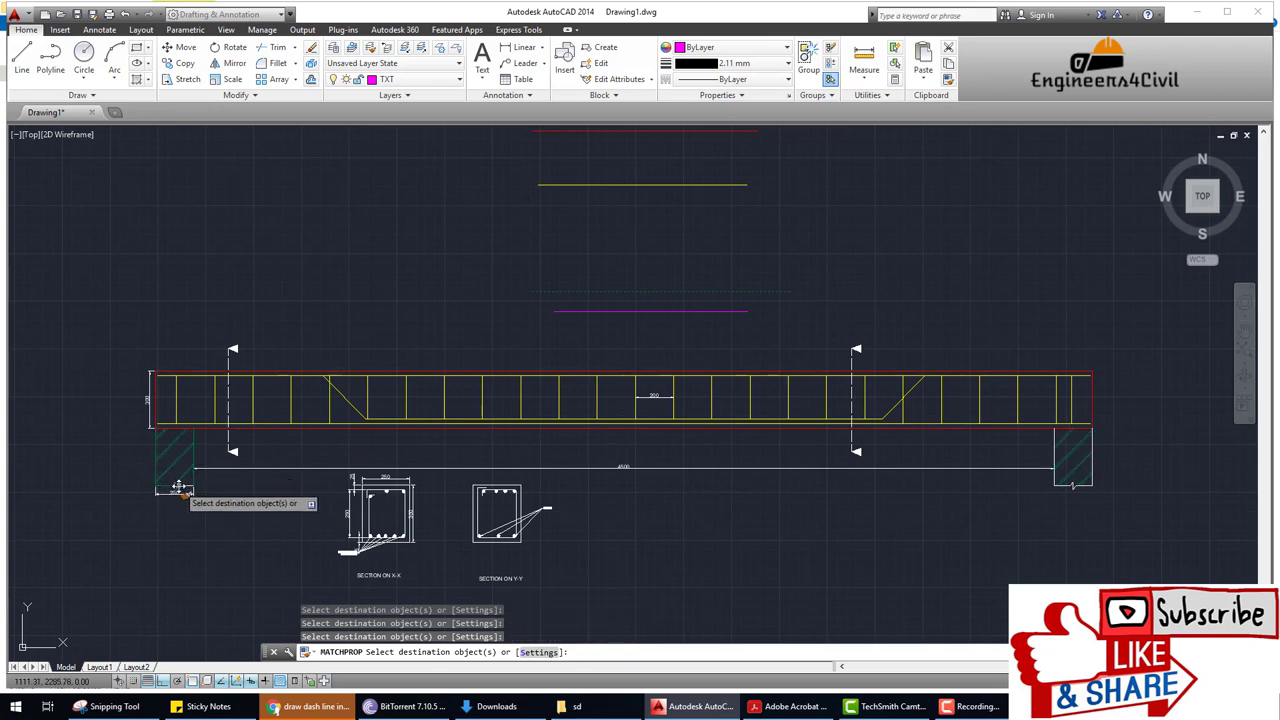
Turn the right support hatch and the span dimension green.
{"action": "scroll", "coordinate": [192, 487], "scroll_direction": "up", "scroll_amount": 5}
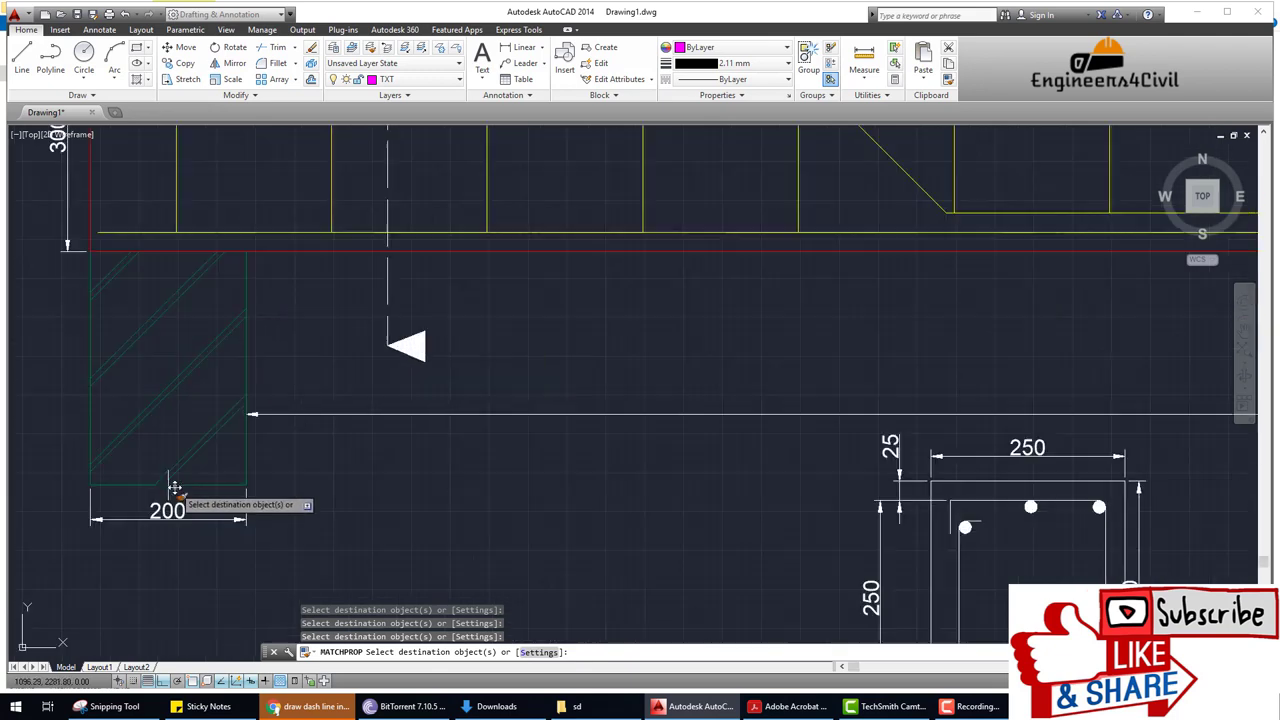
{"action": "scroll", "coordinate": [167, 487], "scroll_direction": "down", "scroll_amount": 5}
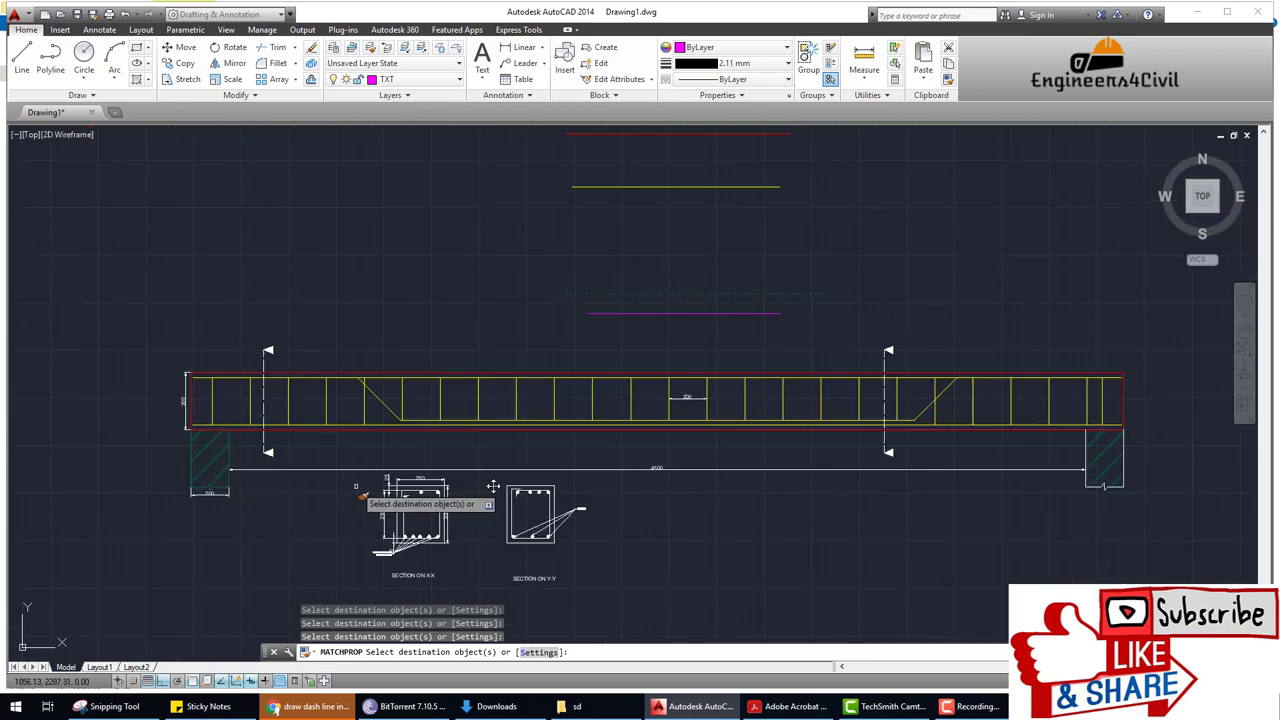
{"action": "left_click", "coordinate": [1185, 487]}
{"action": "left_click", "coordinate": [1081, 444]}
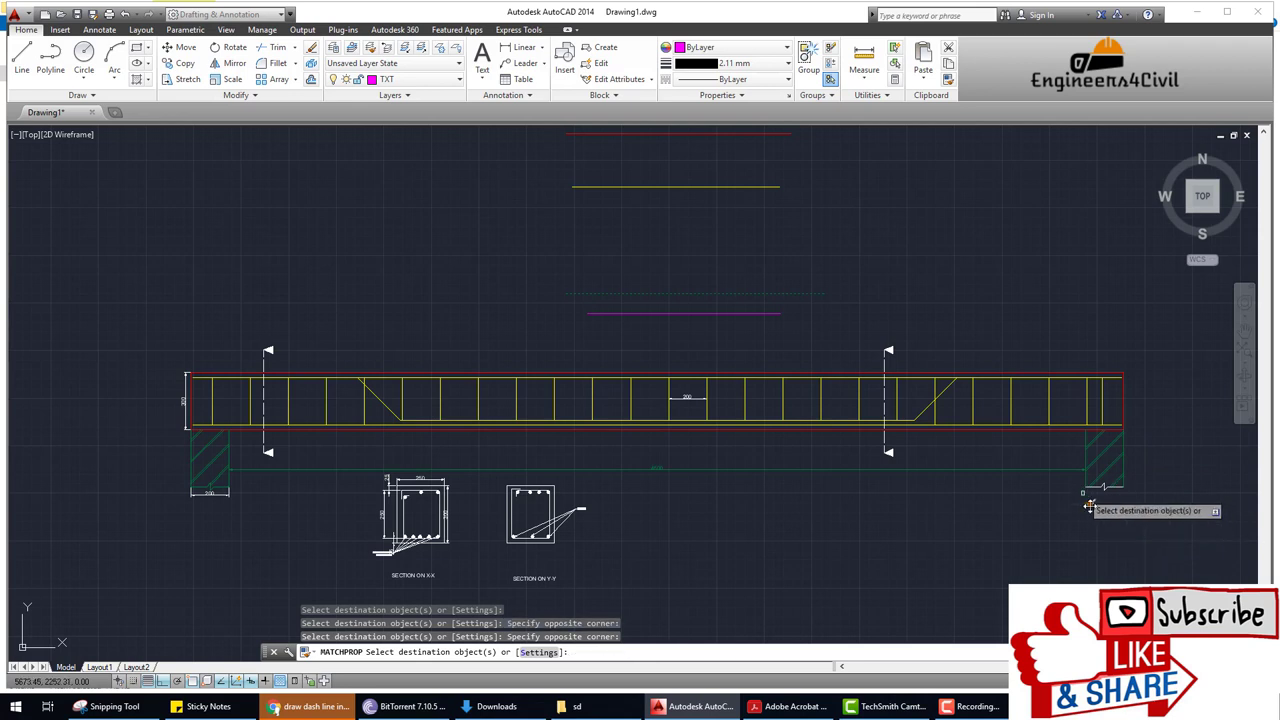
{"action": "left_click", "coordinate": [1122, 518]}
{"action": "left_click", "coordinate": [1089, 486]}
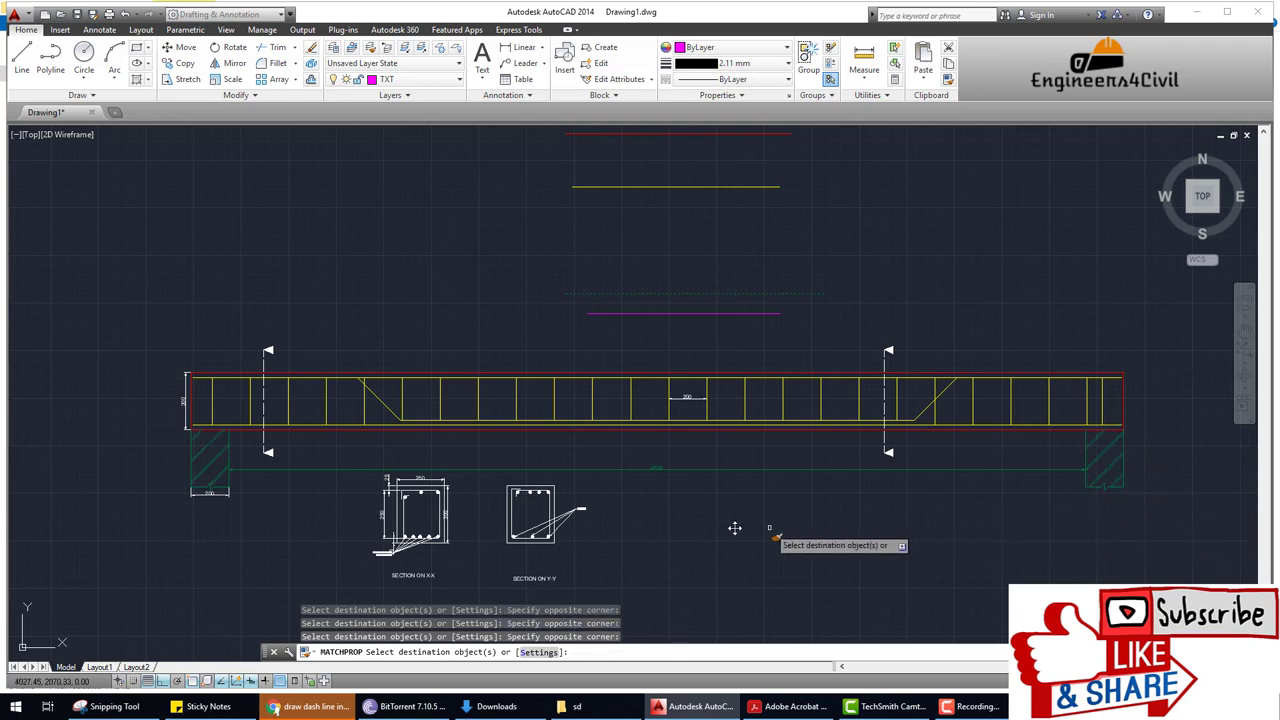
{"action": "key", "text": "Escape"}
{"action": "type", "text": "M"}
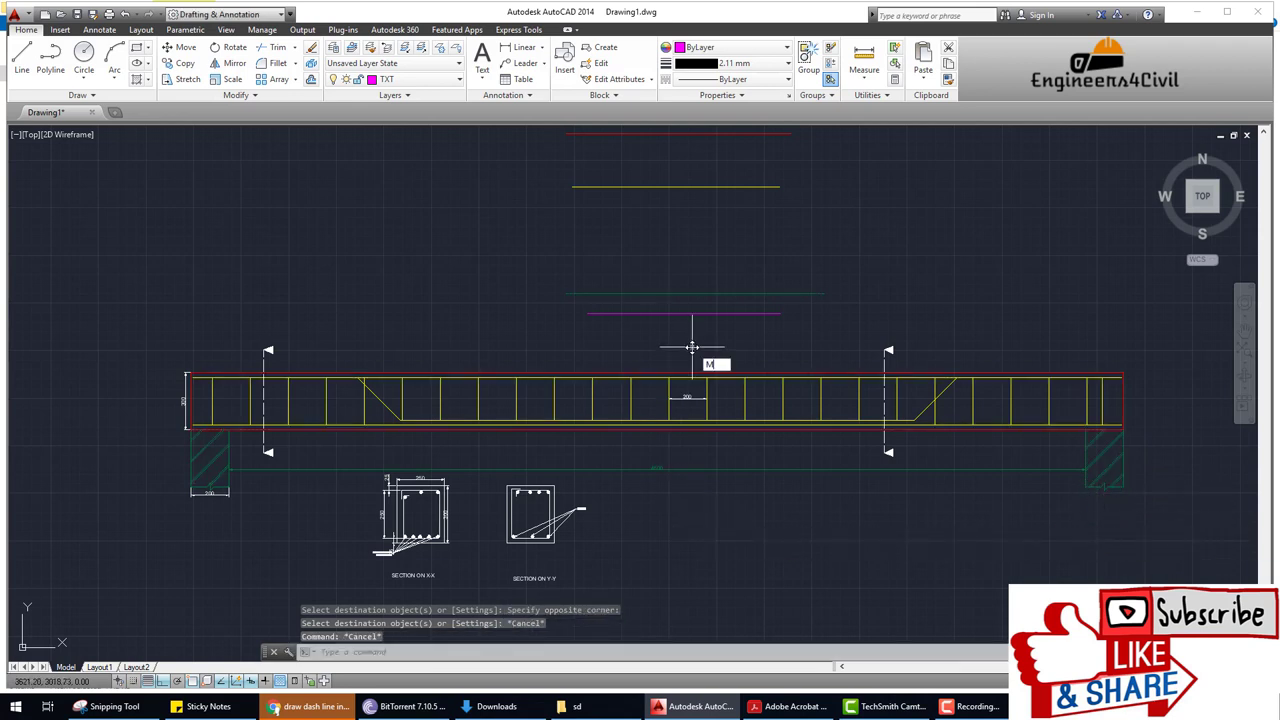
Match the magenta TXT line onto the green sample line and the SECTION ON Y-Y label.
{"action": "type", "text": "A"}
{"action": "key", "text": "Return"}
{"action": "left_click", "coordinate": [703, 313]}
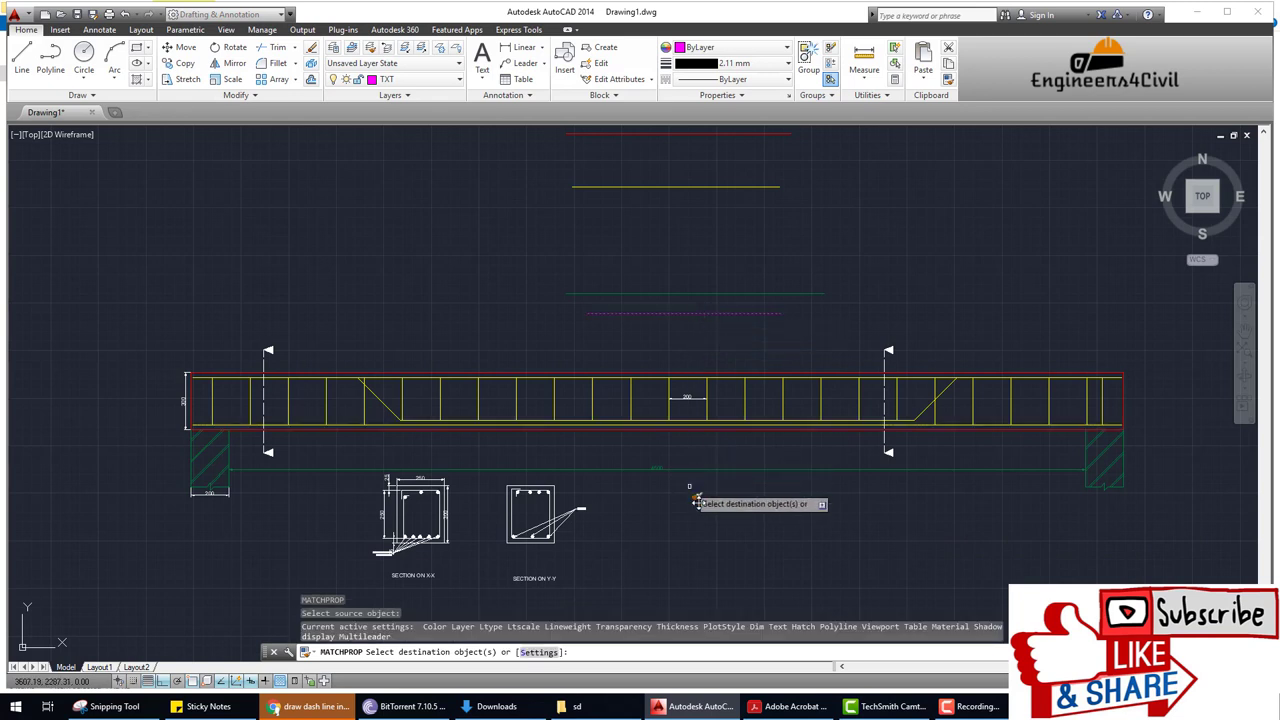
{"action": "left_click", "coordinate": [697, 500]}
{"action": "left_click", "coordinate": [640, 457]}
{"action": "left_click", "coordinate": [577, 586]}
{"action": "left_click", "coordinate": [523, 577]}
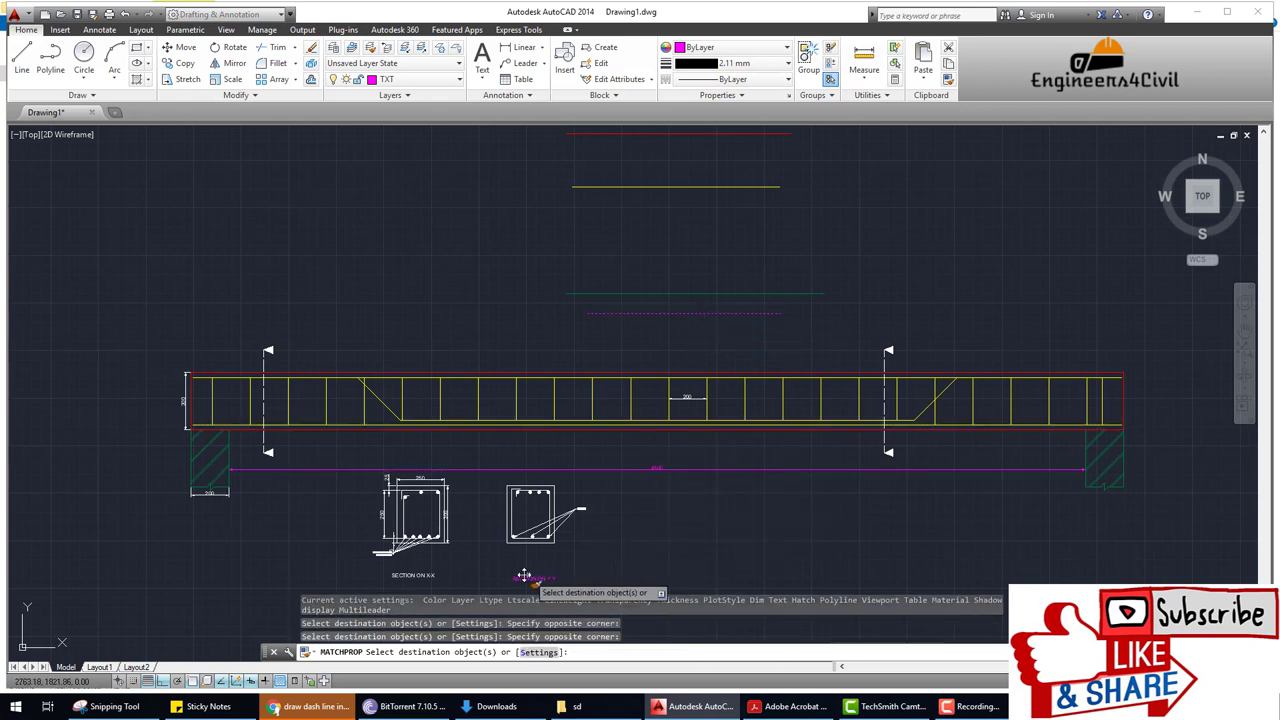
Make the section-cut lines, section markers and dimension text magenta.
{"action": "left_click", "coordinate": [380, 580]}
{"action": "left_click", "coordinate": [282, 352]}
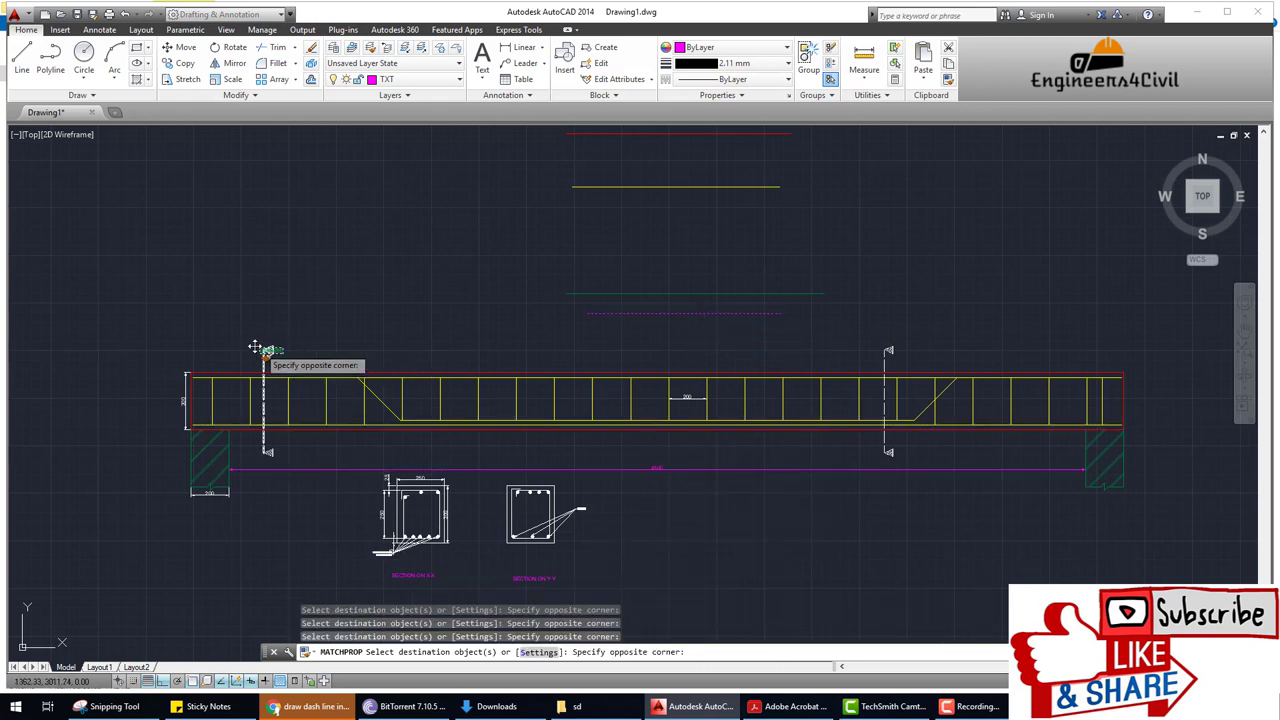
{"action": "left_click", "coordinate": [255, 347]}
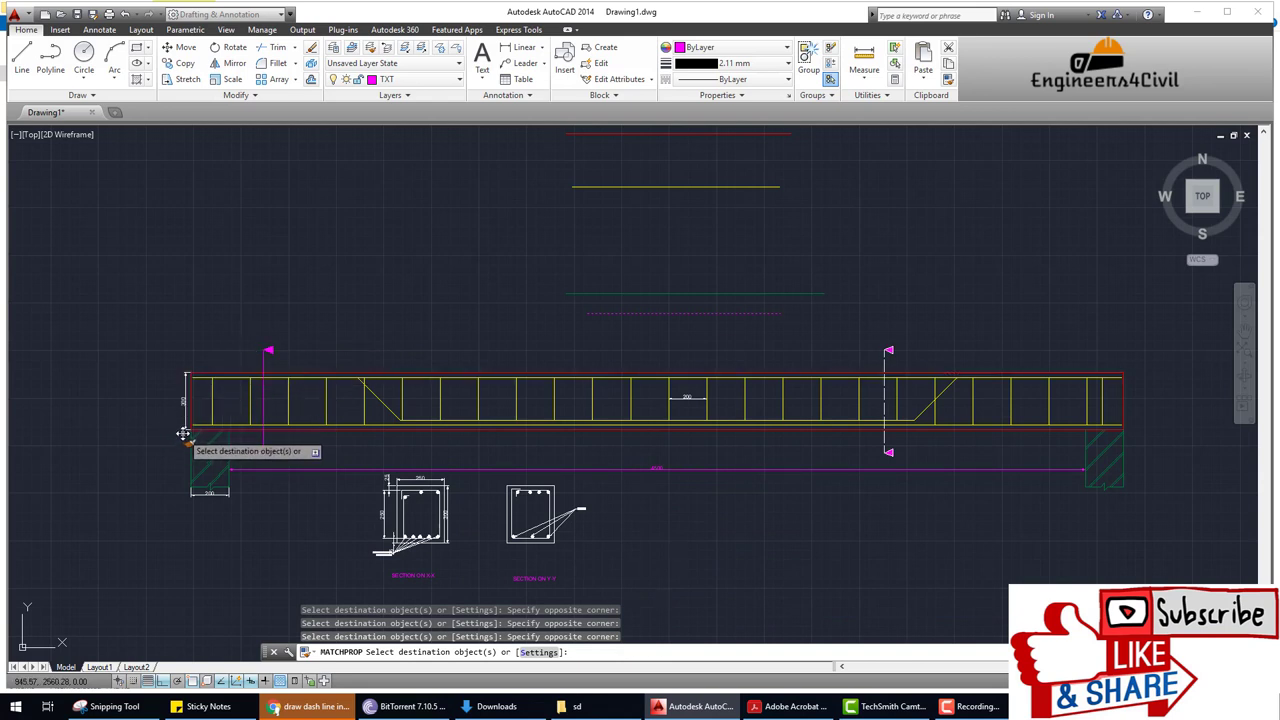
{"action": "left_click", "coordinate": [183, 433]}
{"action": "left_click", "coordinate": [876, 451]}
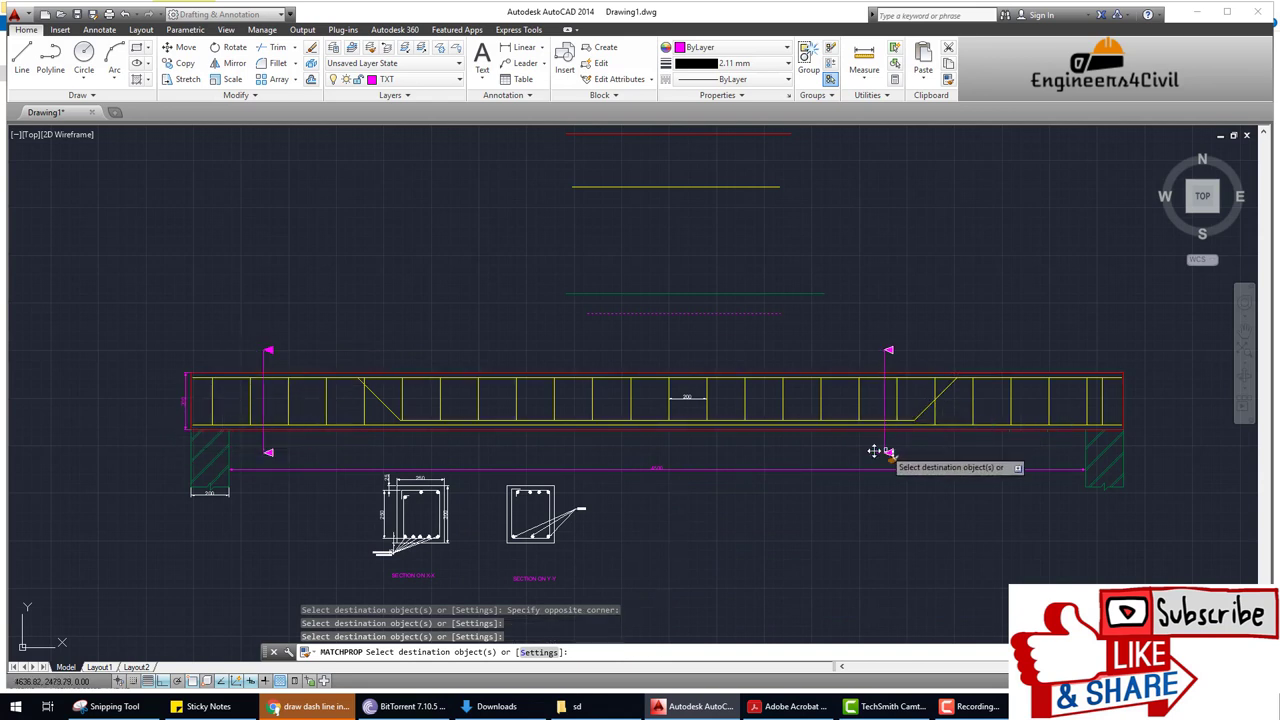
{"action": "left_click", "coordinate": [688, 398]}
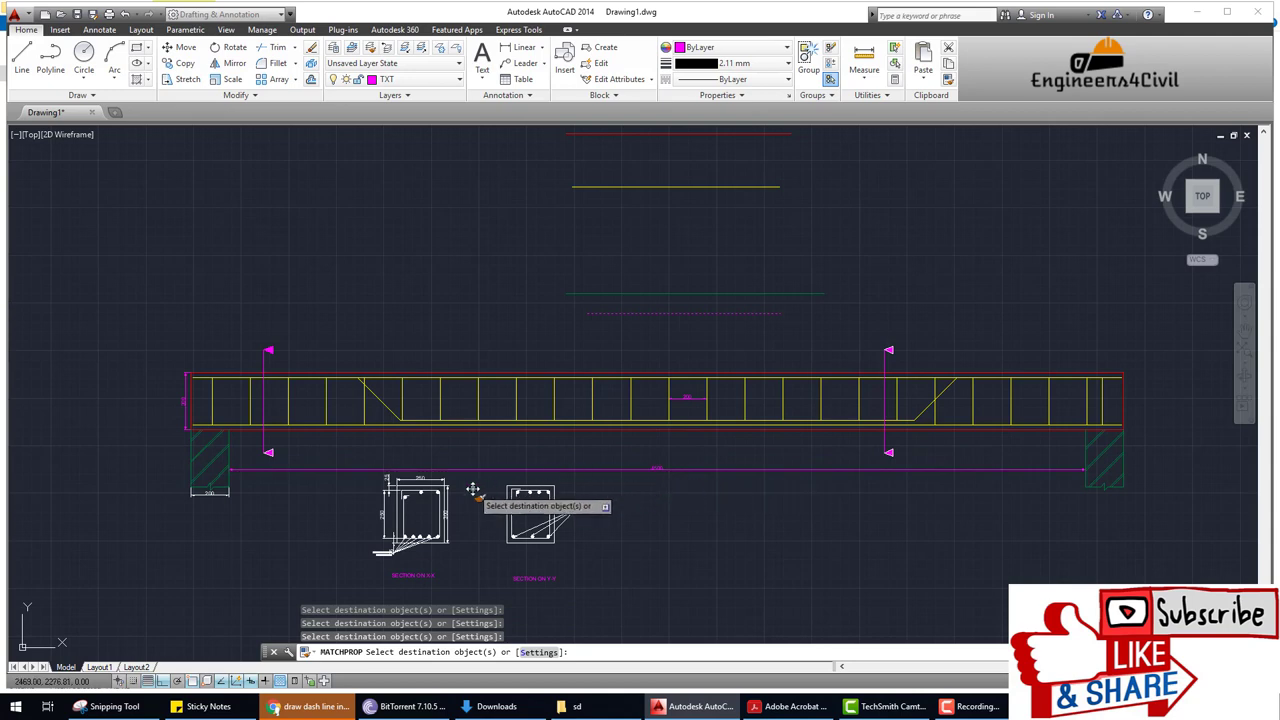
{"action": "left_click", "coordinate": [210, 491]}
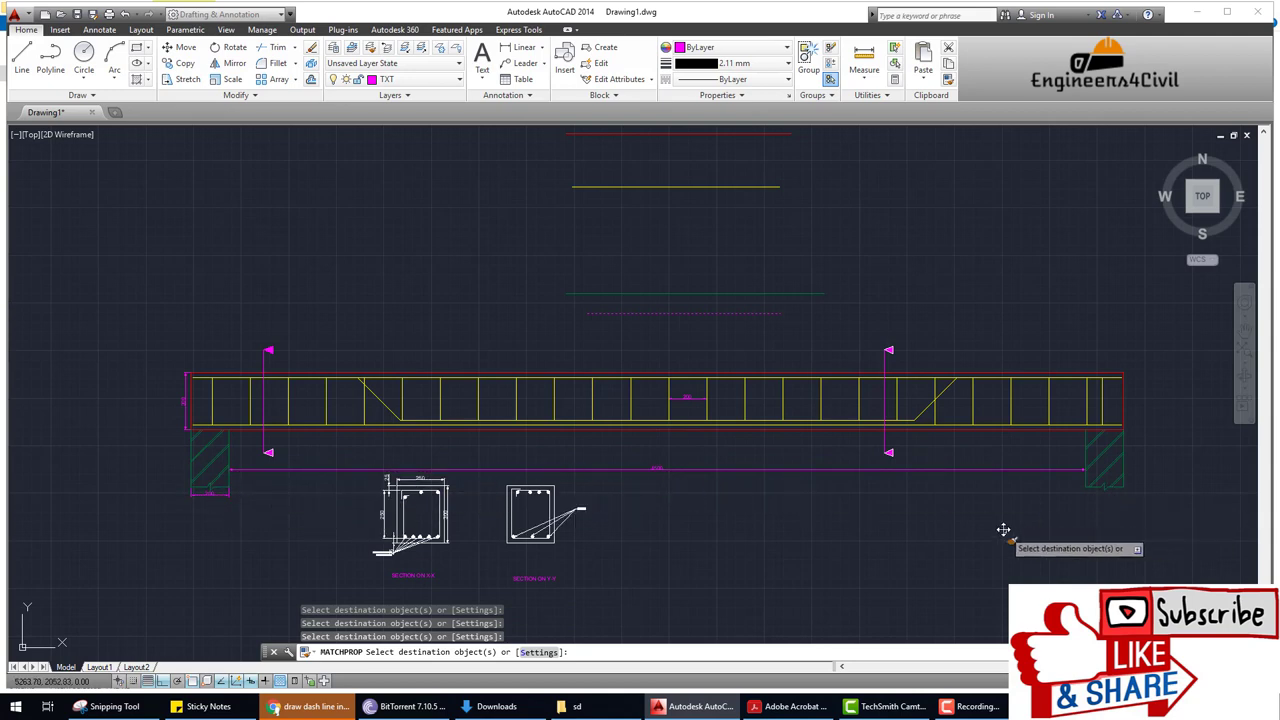
{"action": "scroll", "coordinate": [1000, 528], "scroll_direction": "down", "scroll_amount": 2}
{"action": "middle_click_drag", "start_coordinate": [931, 524], "coordinate": [811, 506]}
{"action": "key", "text": "Escape"}
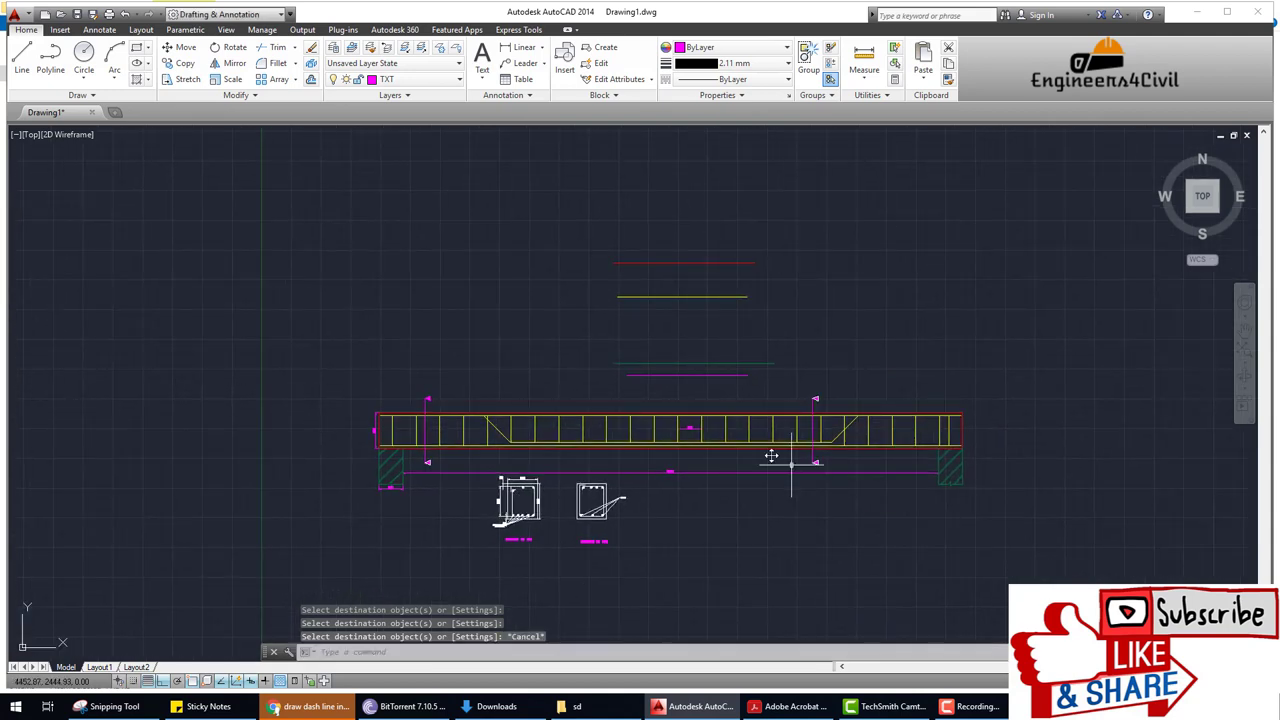
{"action": "type", "text": "ER"}
Erase the four sample coloured lines above the beam.
{"action": "key", "text": "Return"}
{"action": "left_click", "coordinate": [787, 397]}
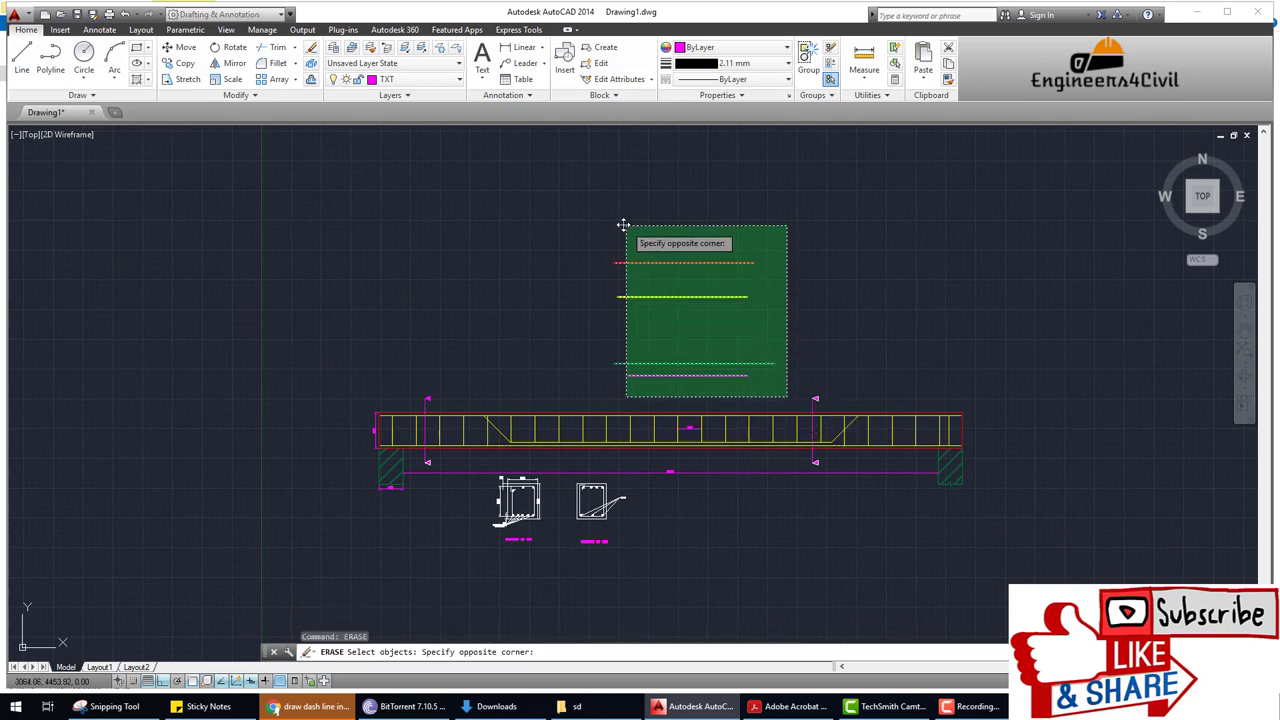
{"action": "left_click", "coordinate": [614, 219]}
{"action": "middle_click_drag", "start_coordinate": [722, 510], "coordinate": [686, 437]}
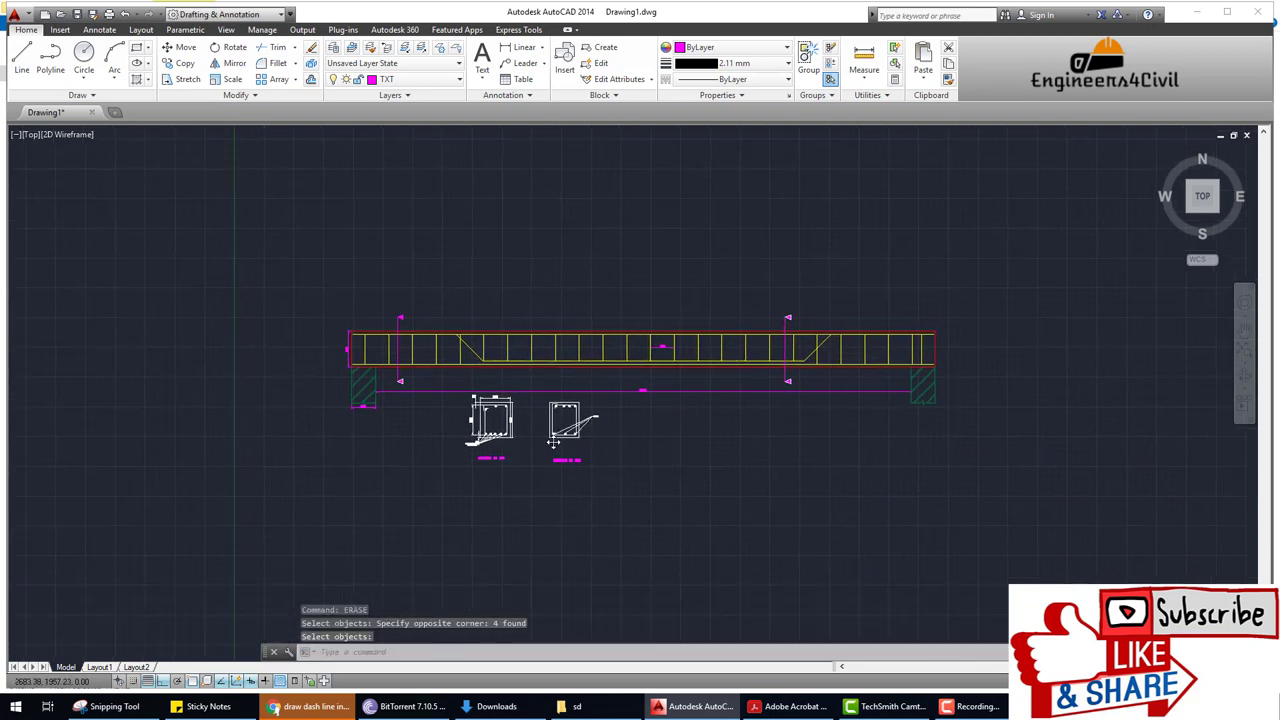
{"action": "scroll", "coordinate": [554, 441], "scroll_direction": "up", "scroll_amount": 4}
{"action": "scroll", "coordinate": [748, 451], "scroll_direction": "down", "scroll_amount": 2}
{"action": "type", "text": "MA"}
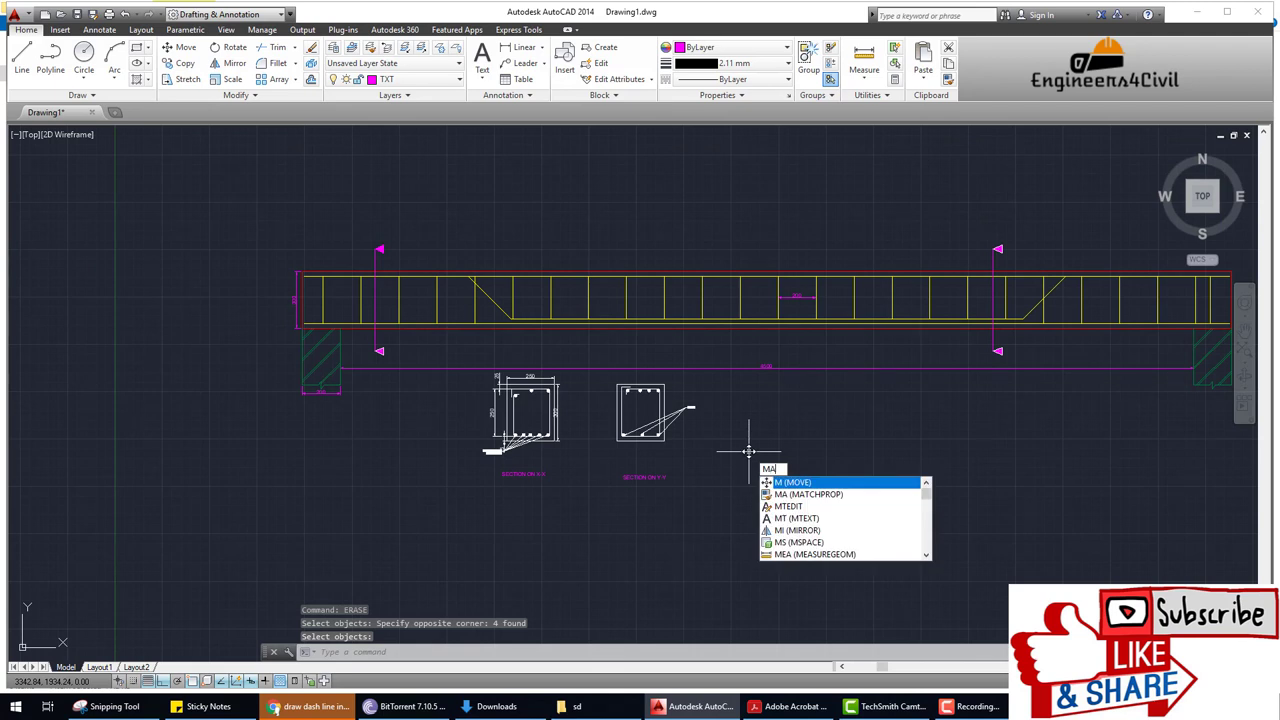
Match the red beam outline's properties onto the outer edges of sections Y-Y and X-X.
{"action": "key", "text": "Return"}
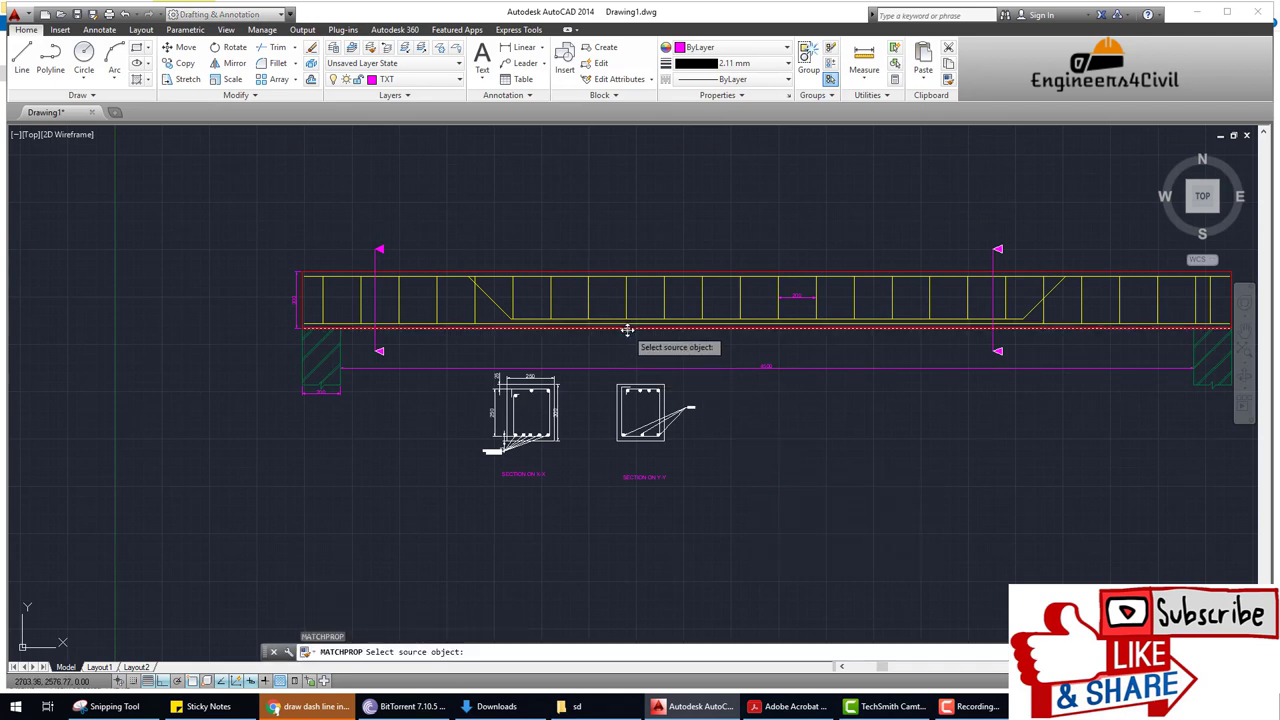
{"action": "left_click", "coordinate": [628, 334]}
{"action": "left_click", "coordinate": [667, 393]}
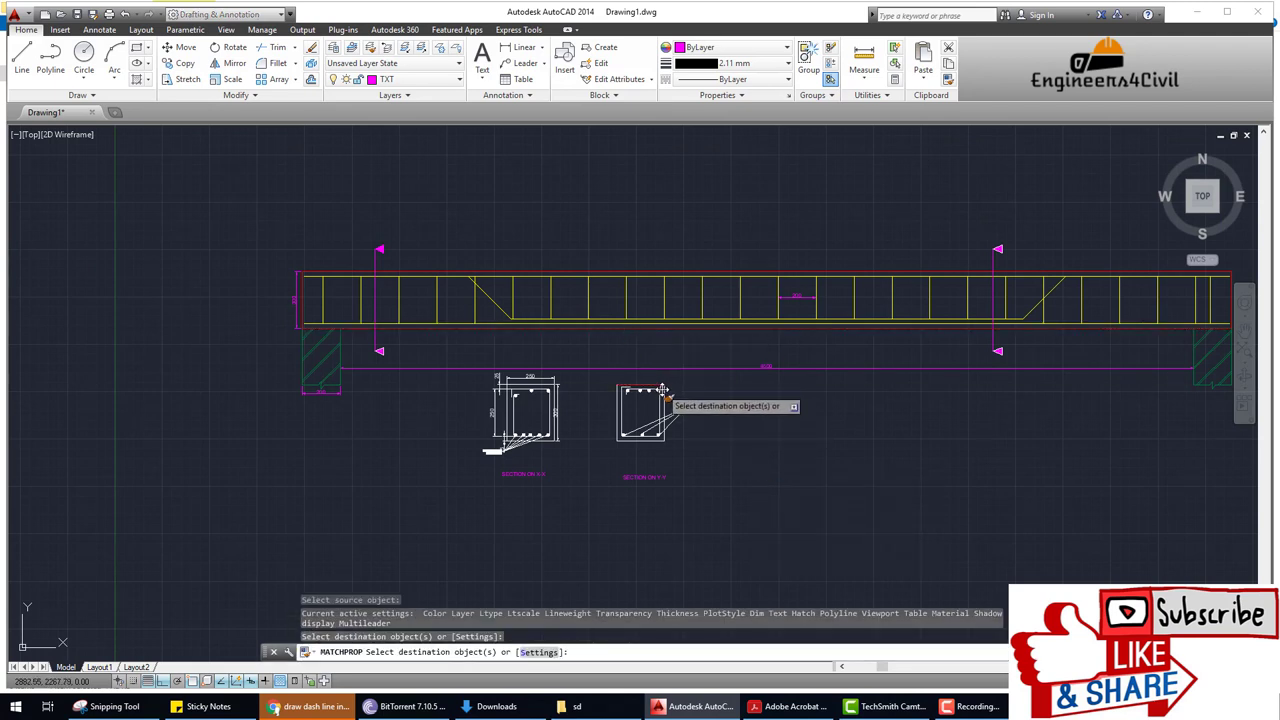
{"action": "left_click", "coordinate": [656, 432]}
{"action": "left_click", "coordinate": [619, 432]}
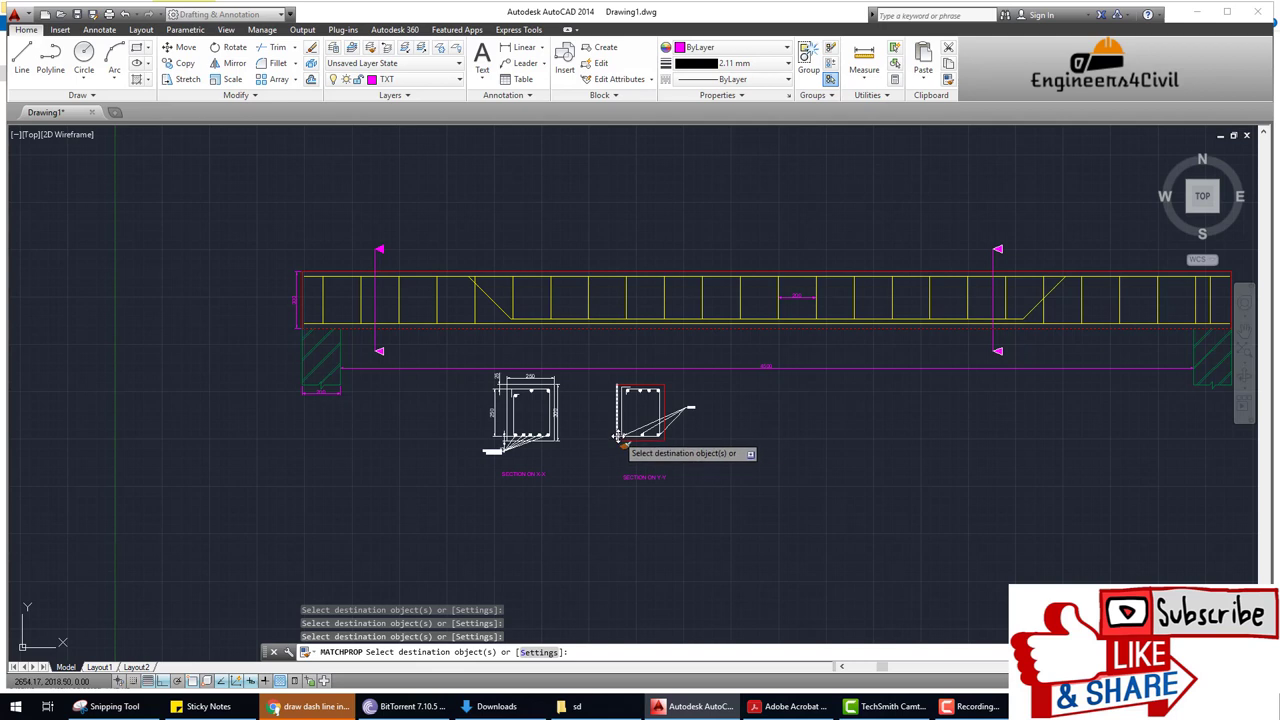
{"action": "scroll", "coordinate": [546, 450], "scroll_direction": "up", "scroll_amount": 5}
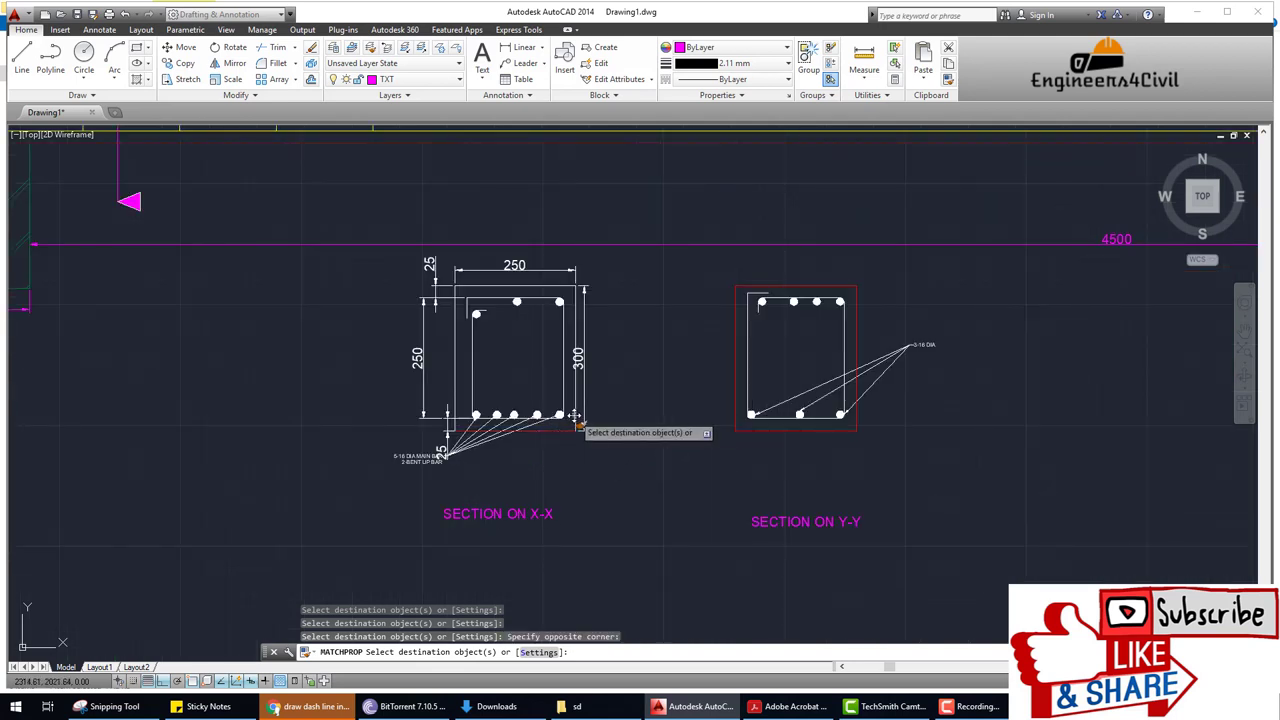
{"action": "left_click", "coordinate": [572, 288]}
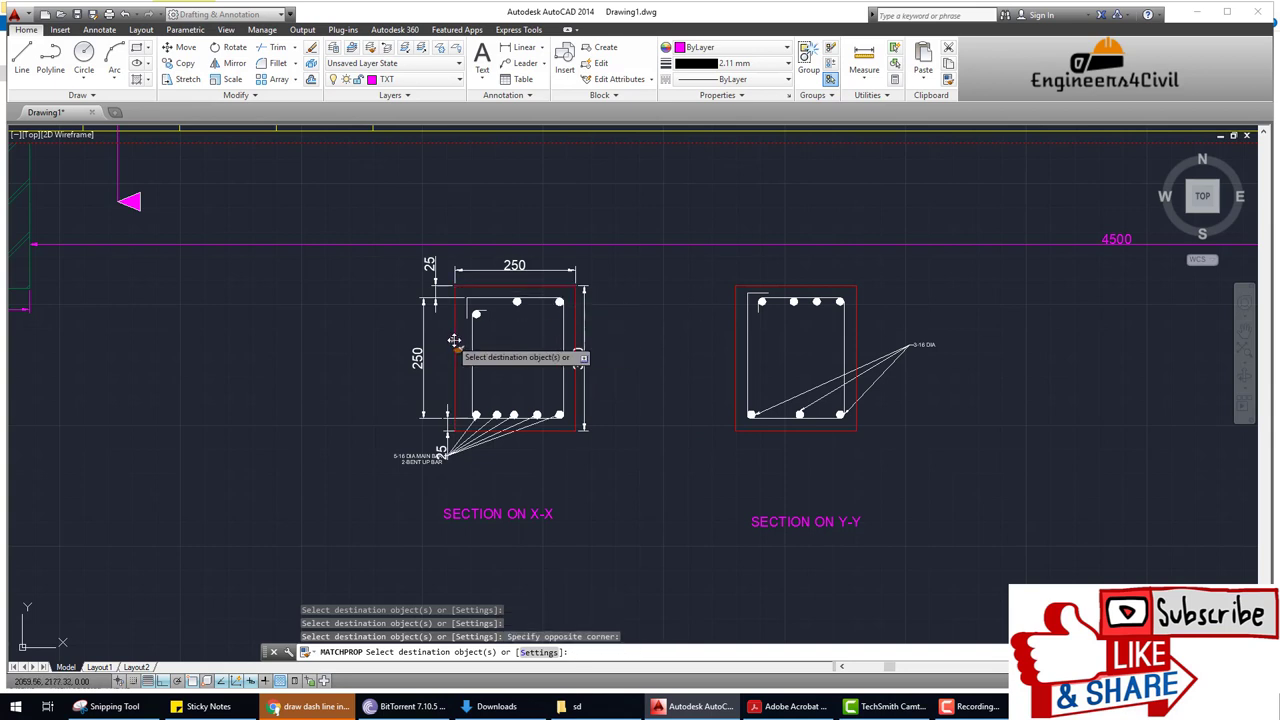
{"action": "key", "text": "Return"}
{"action": "key", "text": "Return"}
Make the stirrups and bars of both sections yellow by matching a steel line.
{"action": "left_click", "coordinate": [610, 124]}
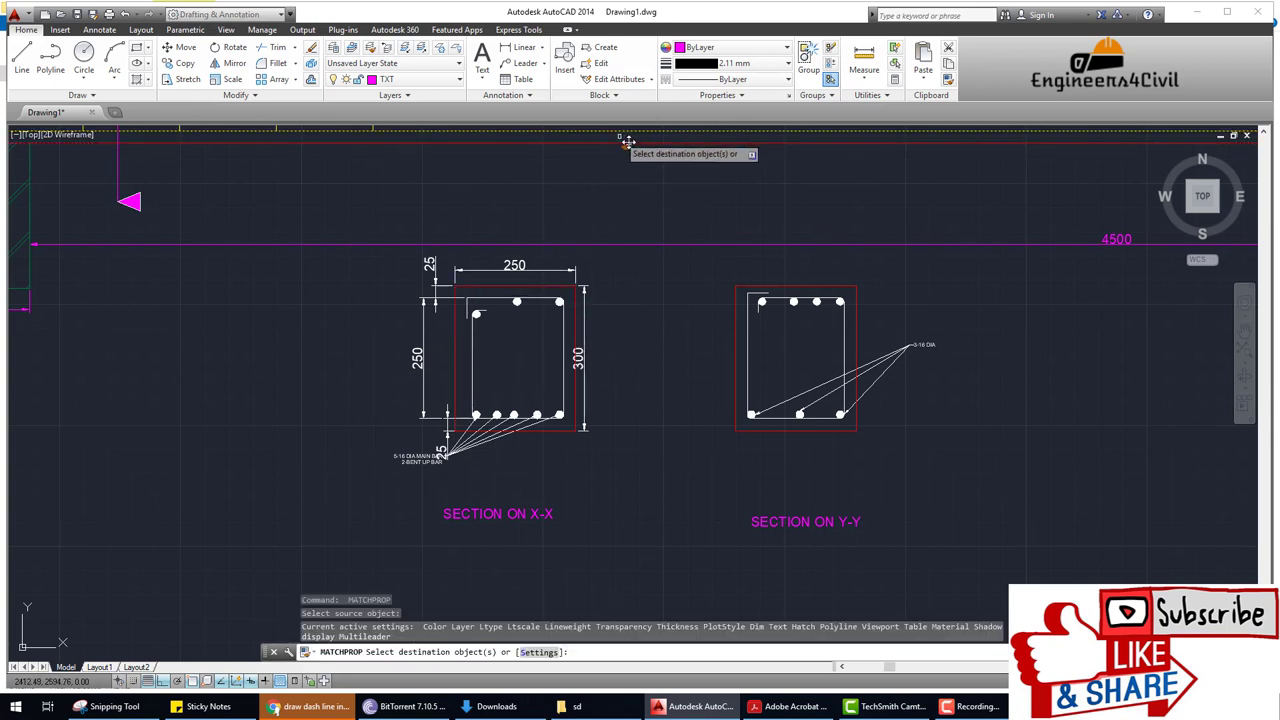
{"action": "left_click", "coordinate": [562, 418]}
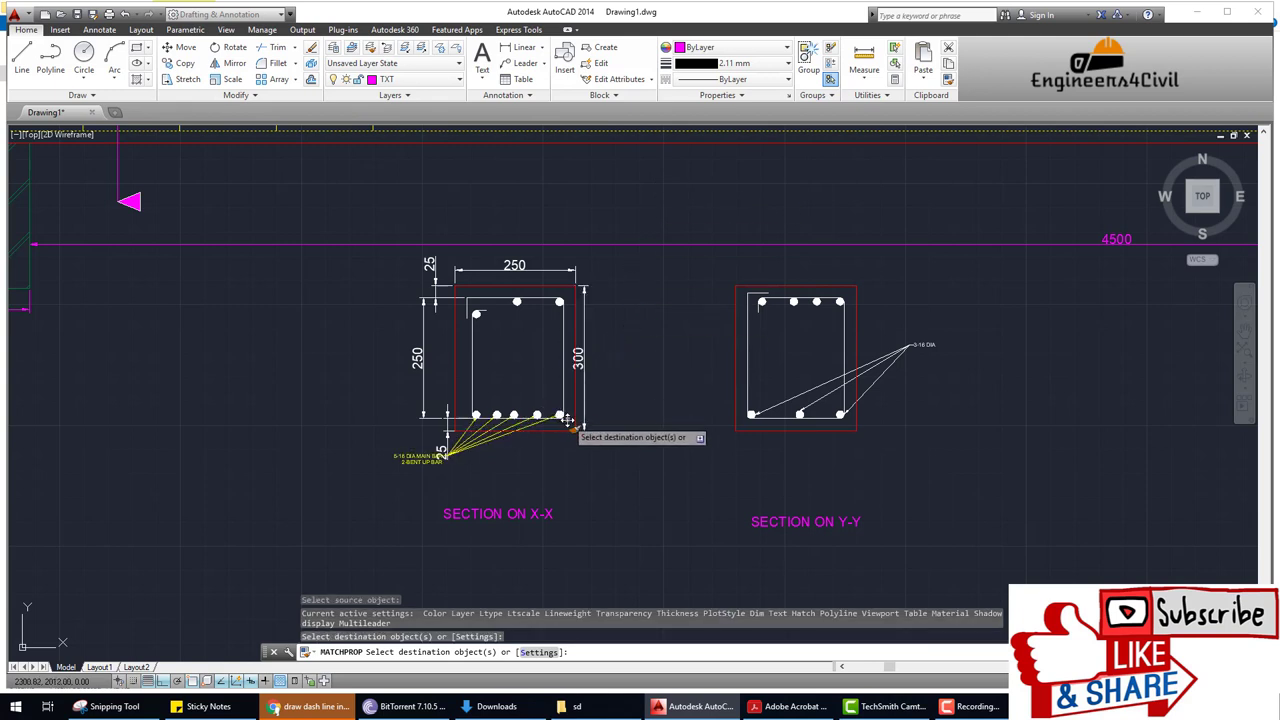
{"action": "left_click", "coordinate": [569, 420]}
{"action": "left_click", "coordinate": [482, 310]}
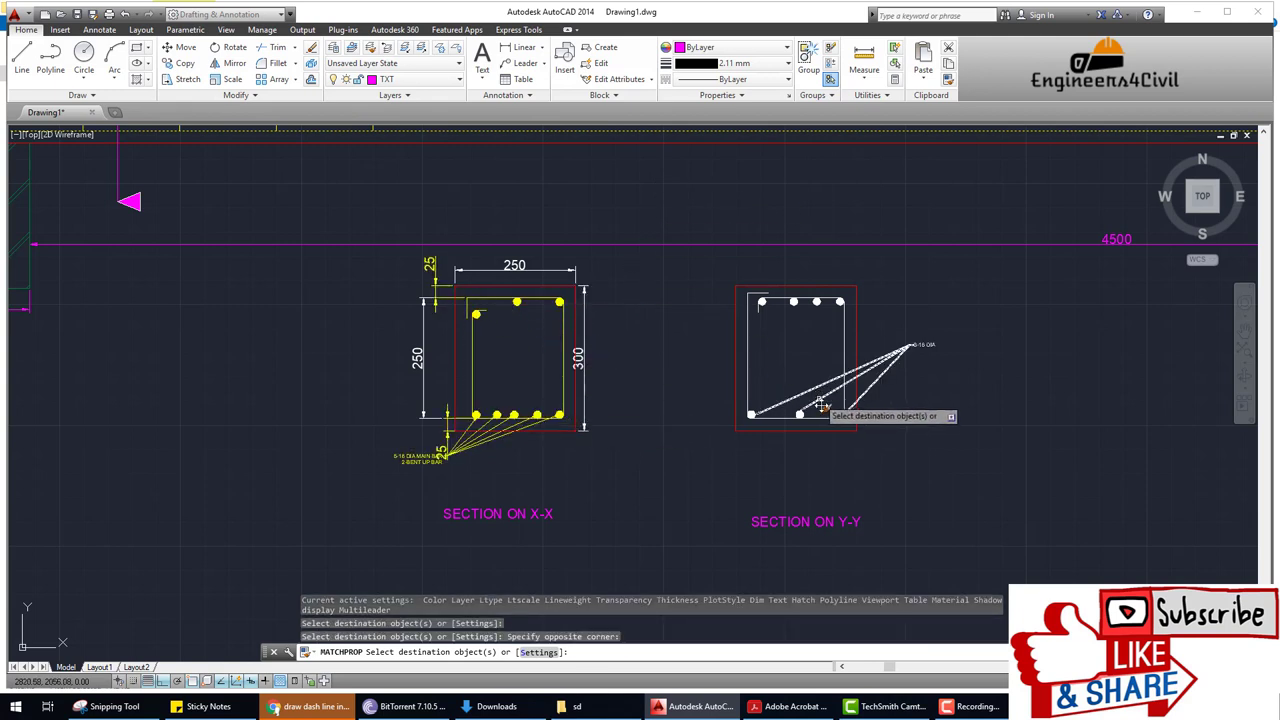
{"action": "left_click", "coordinate": [848, 425]}
{"action": "left_click", "coordinate": [743, 289]}
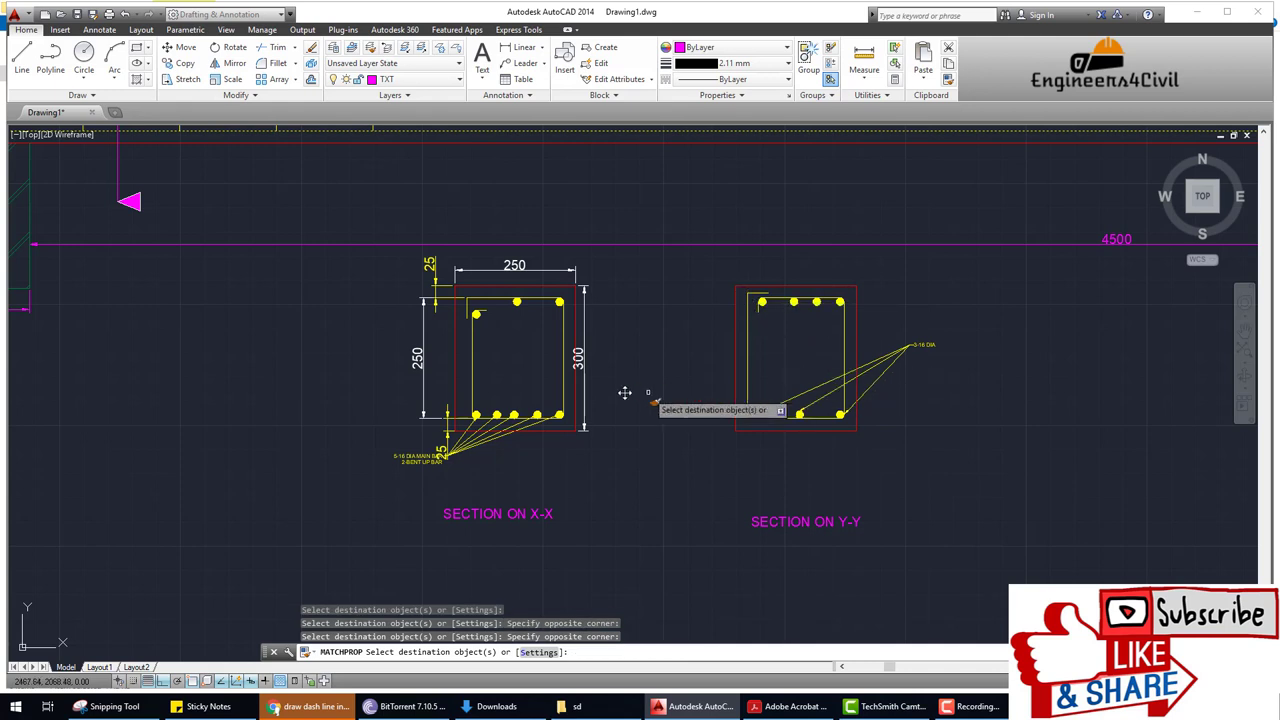
{"action": "key", "text": "Return"}
{"action": "key", "text": "Return"}
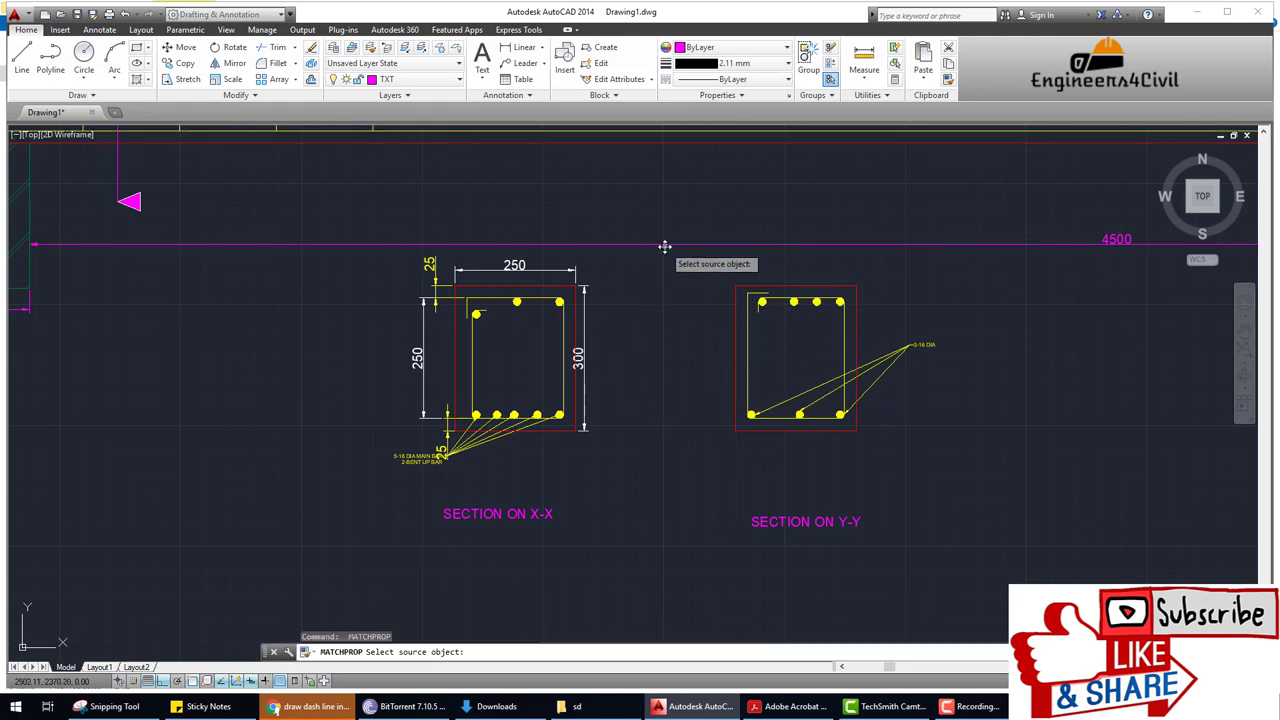
Turn both 250 dimensions and the bar-label leaders in both sections magenta.
{"action": "left_click", "coordinate": [665, 245]}
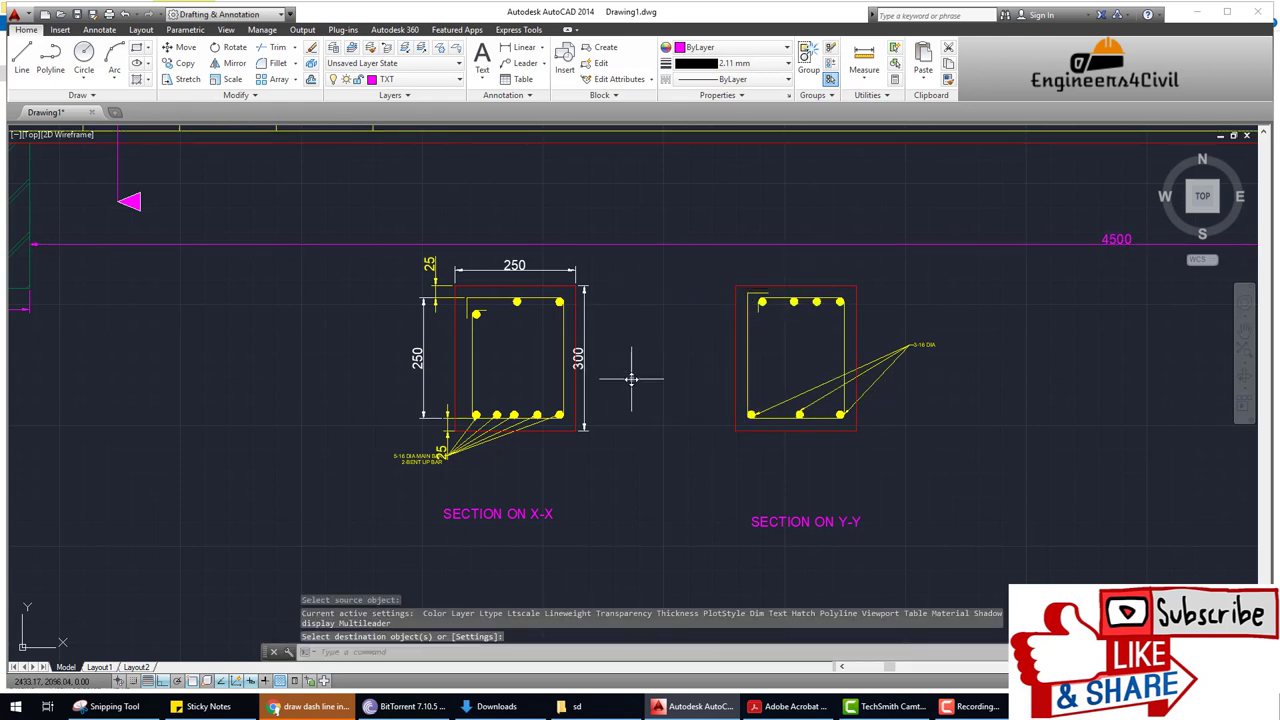
{"action": "key", "text": "Return"}
{"action": "key", "text": "Return"}
{"action": "left_click", "coordinate": [662, 245]}
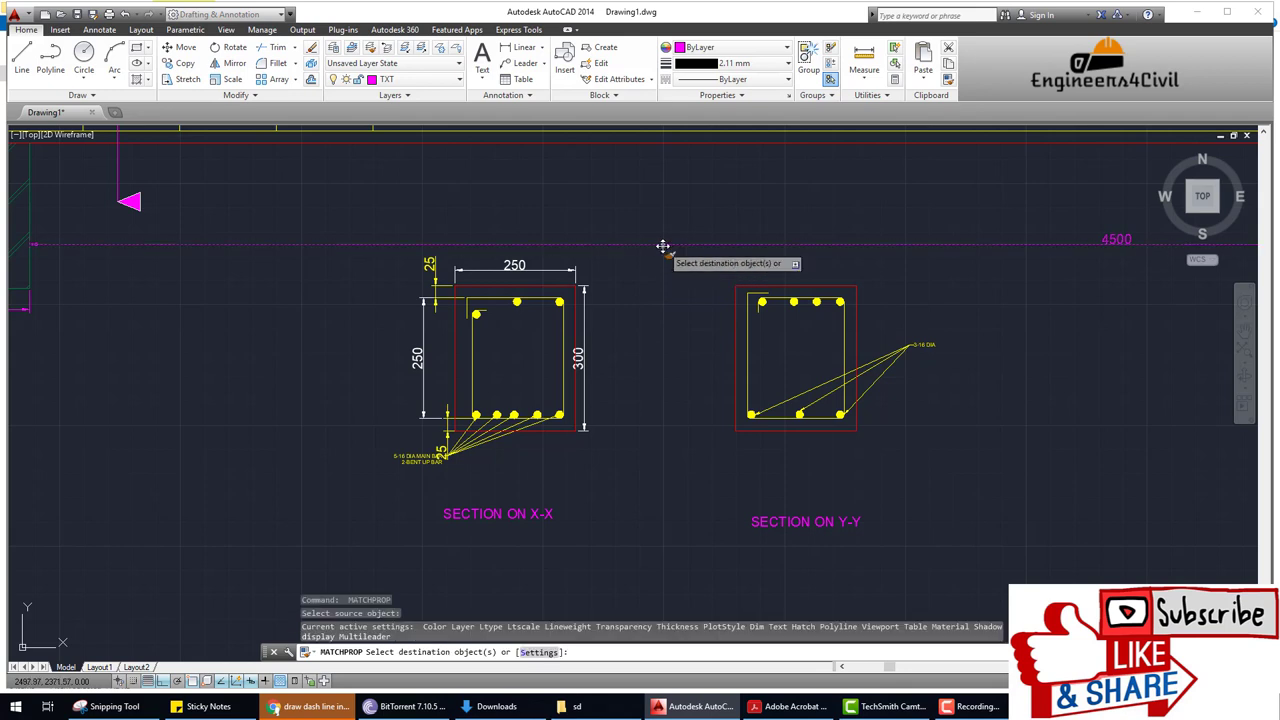
{"action": "left_click", "coordinate": [530, 276]}
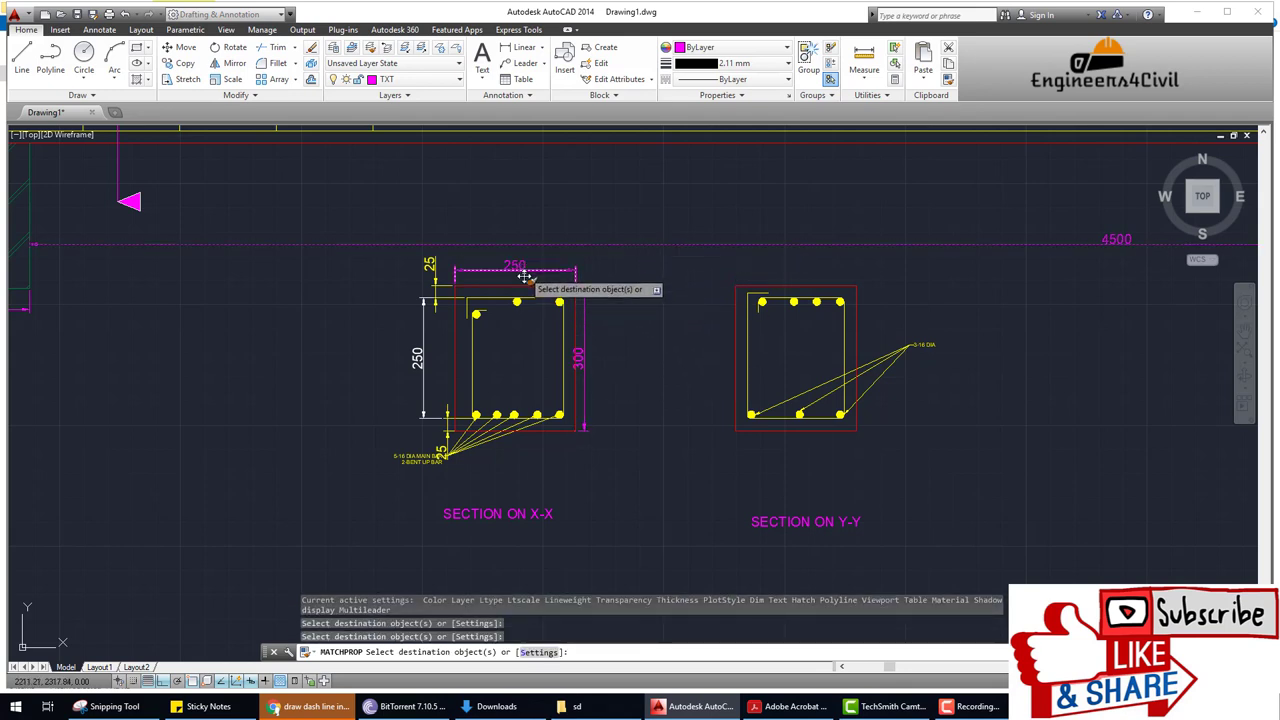
{"action": "left_click", "coordinate": [418, 355]}
{"action": "left_click", "coordinate": [445, 456]}
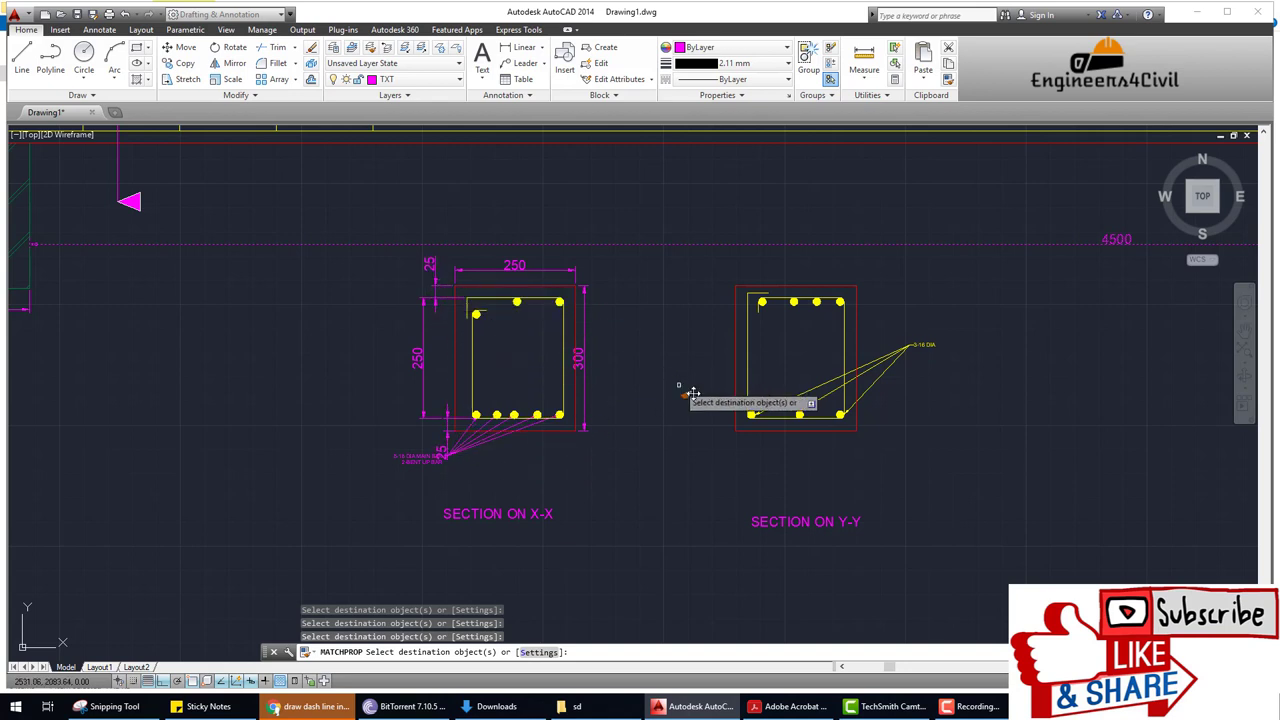
{"action": "left_click", "coordinate": [918, 362]}
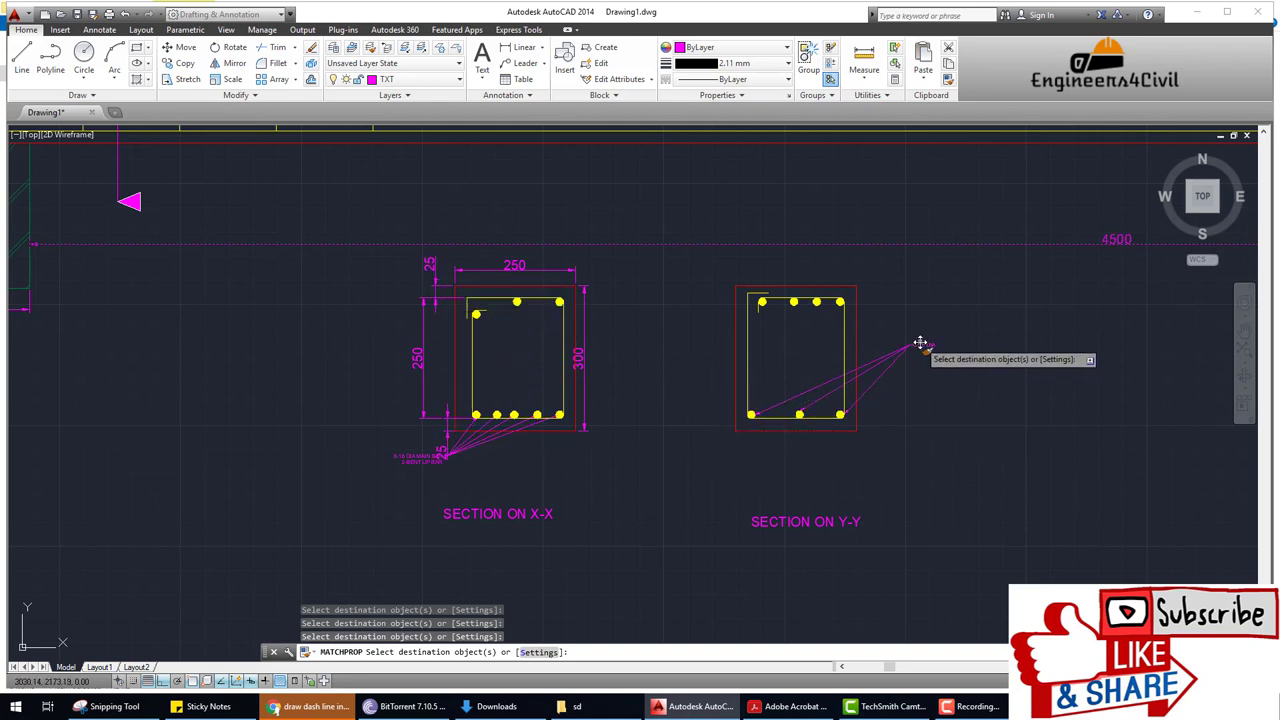
{"action": "scroll", "coordinate": [978, 500], "scroll_direction": "down", "scroll_amount": 2}
{"action": "key", "text": "Escape"}
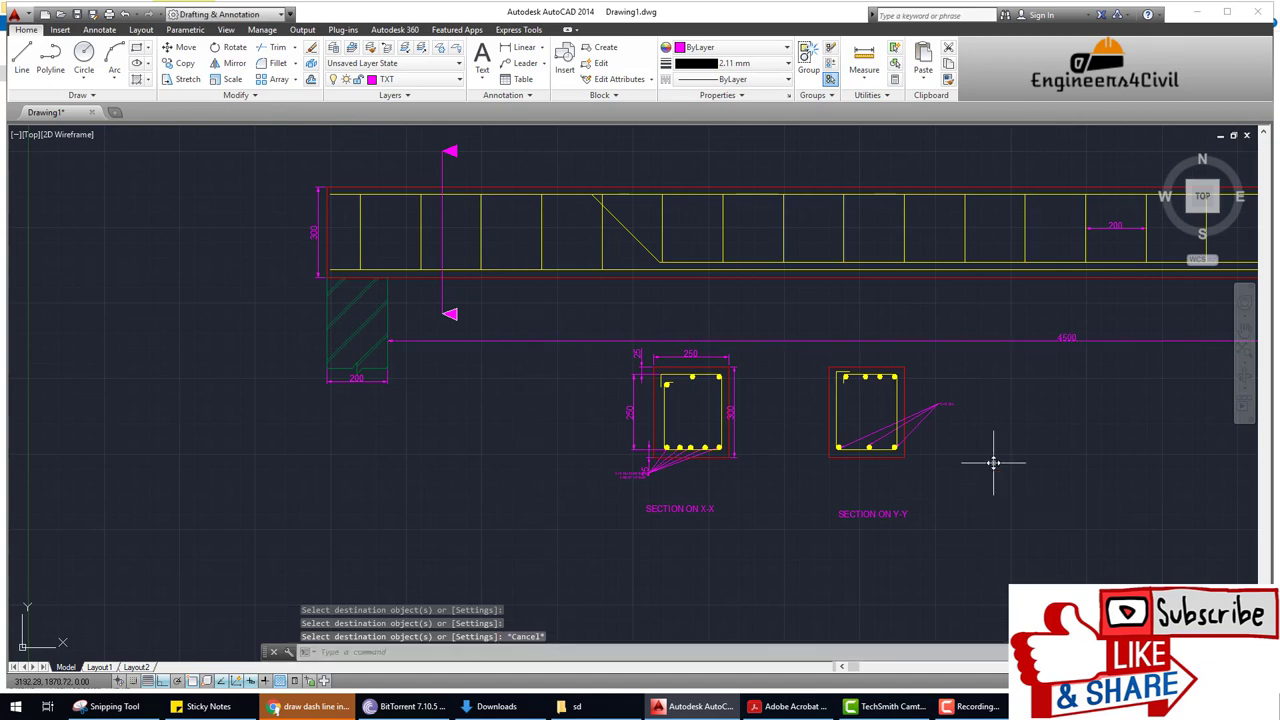
{"action": "middle_click_drag", "start_coordinate": [994, 457], "coordinate": [846, 486]}
{"action": "scroll", "coordinate": [846, 486], "scroll_direction": "down", "scroll_amount": 2}
{"action": "middle_click_drag", "start_coordinate": [994, 514], "coordinate": [760, 476]}
{"action": "scroll", "coordinate": [764, 474], "scroll_direction": "down", "scroll_amount": 2}
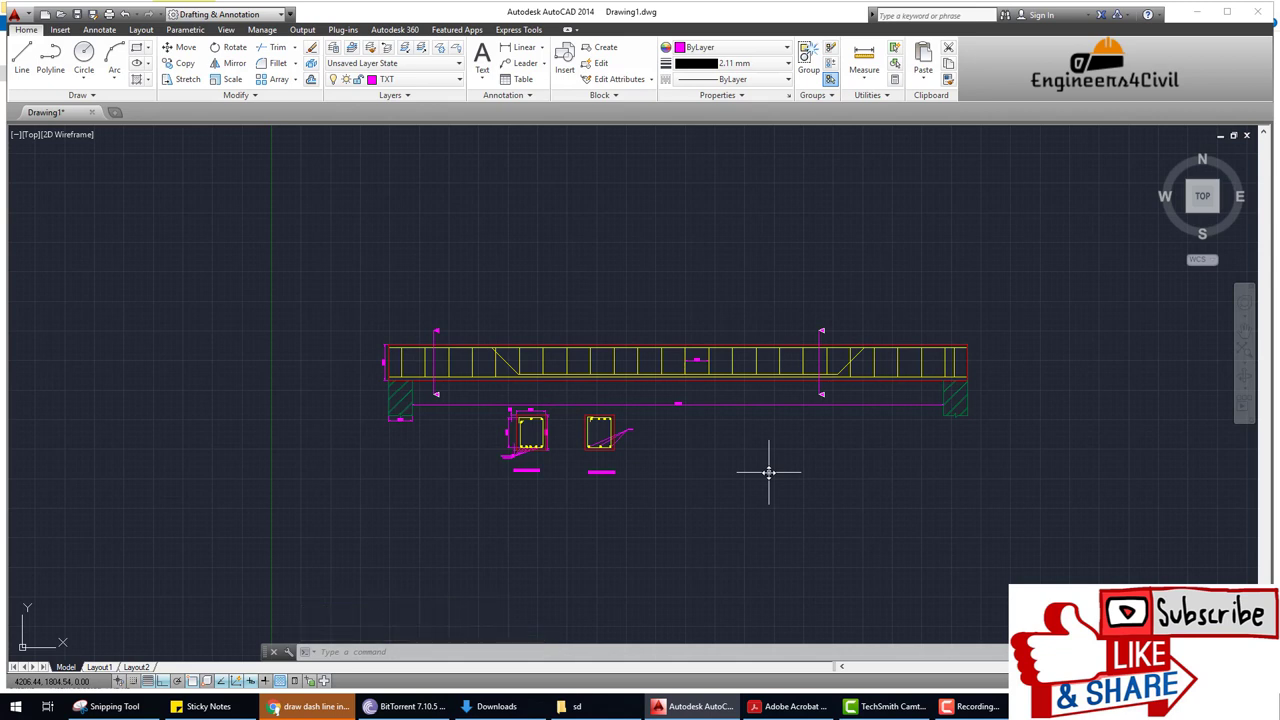
{"action": "scroll", "coordinate": [616, 381], "scroll_direction": "up", "scroll_amount": 2}
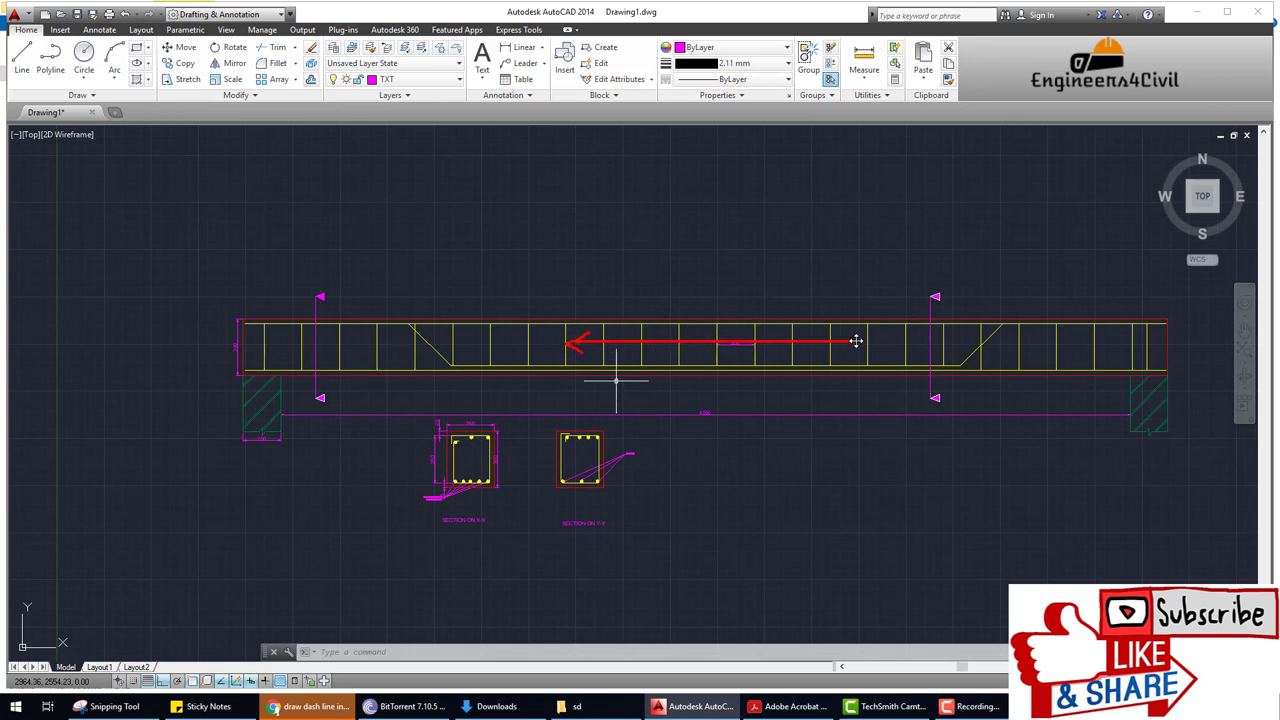
{"action": "left_click_drag", "start_coordinate": [562, 345], "coordinate": [856, 342]}
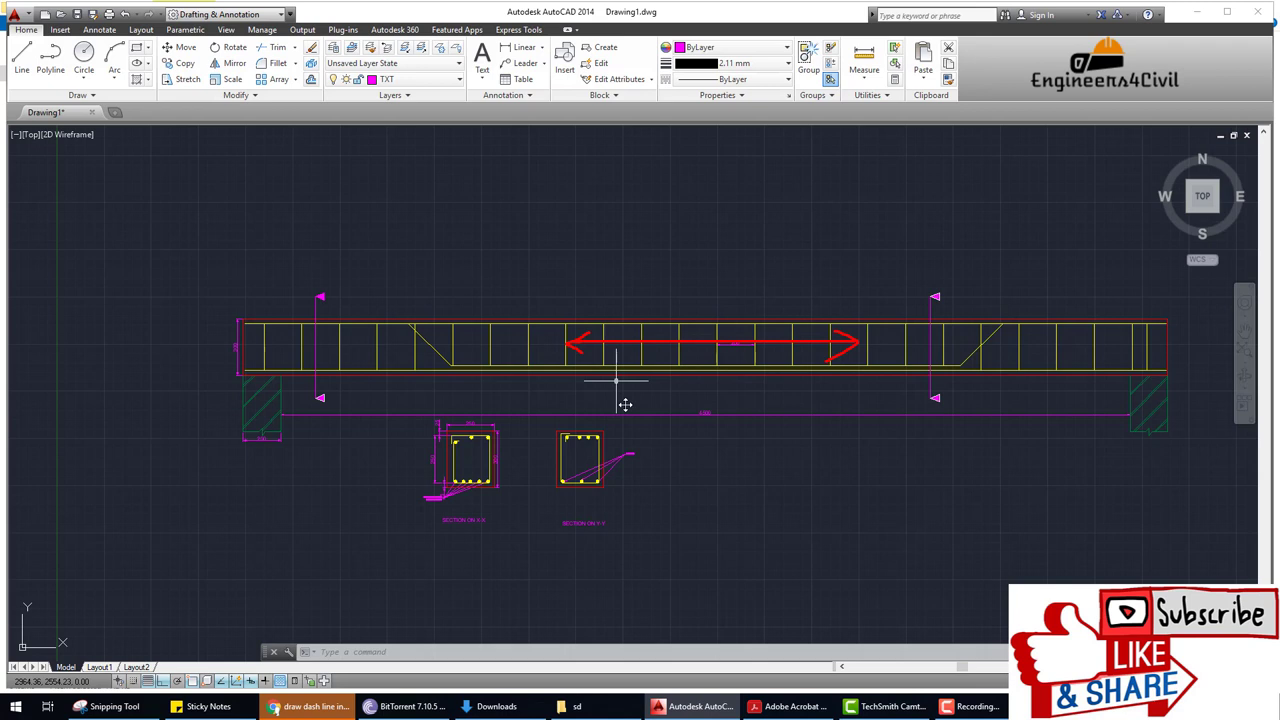